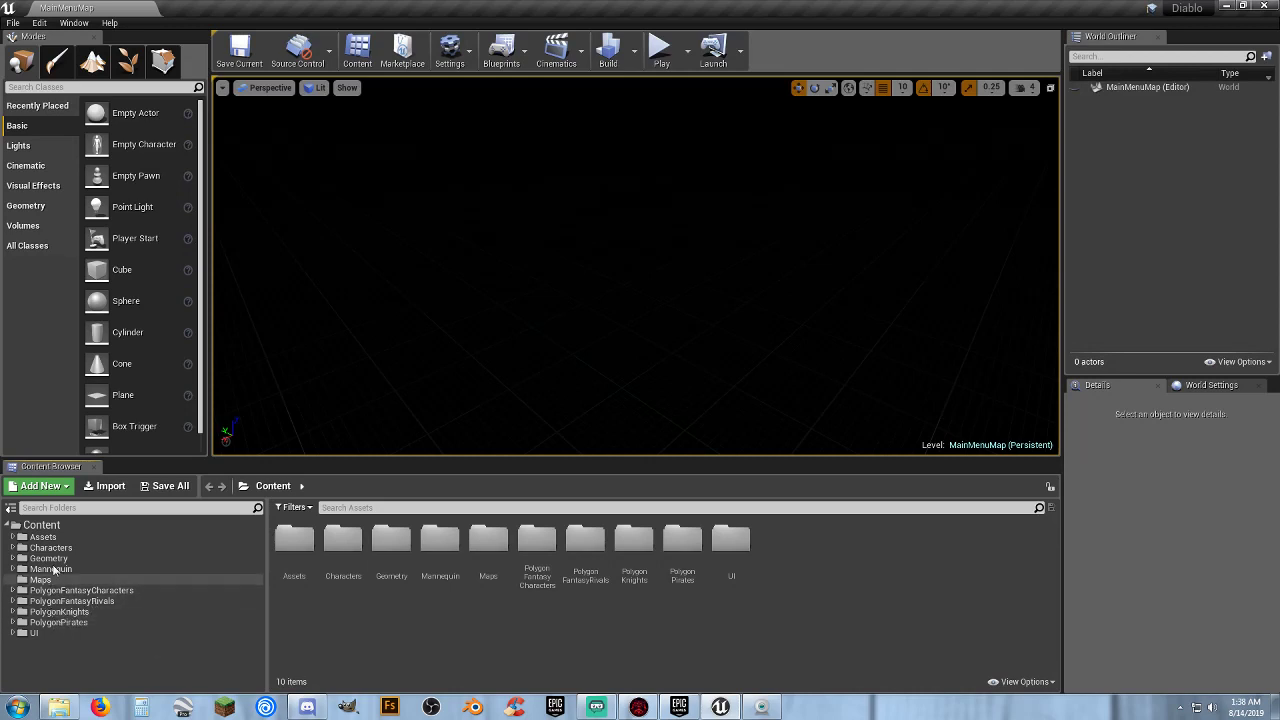
Create a new folder named Mesh inside the Characters folder.
{"action": "left_click", "coordinate": [48, 530]}
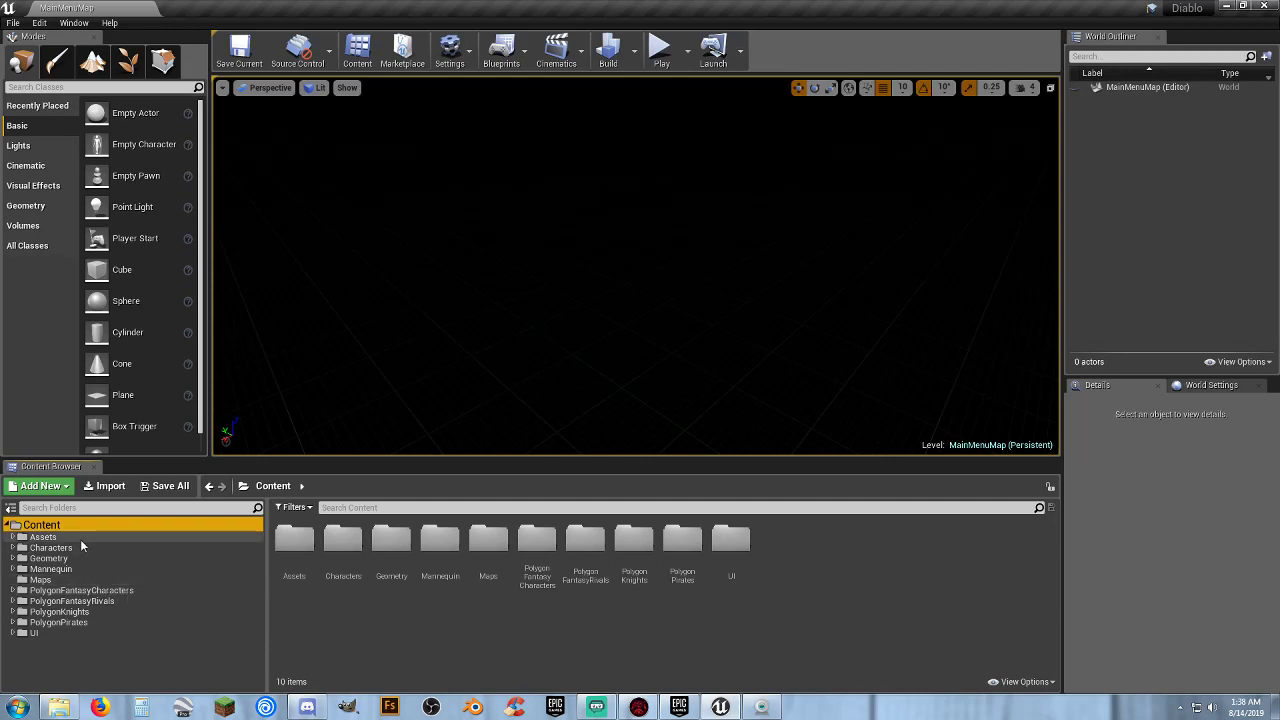
{"action": "left_click", "coordinate": [13, 549]}
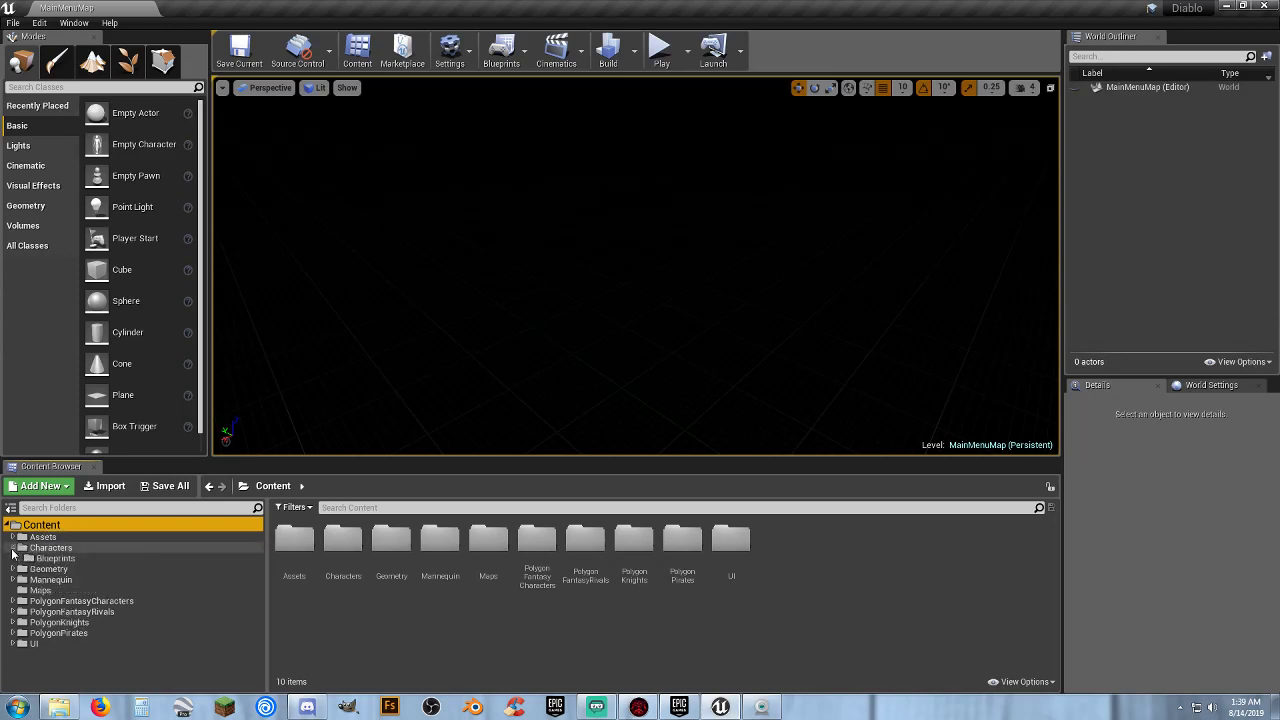
{"action": "left_click", "coordinate": [58, 549]}
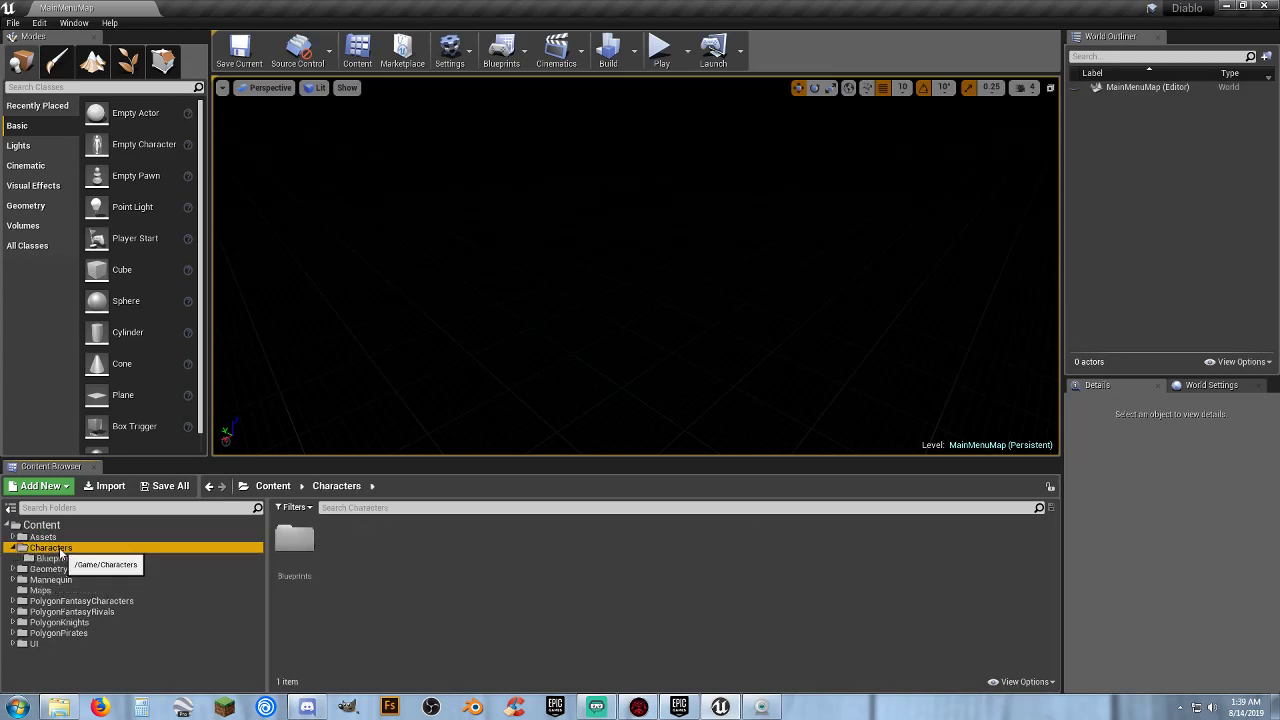
{"action": "right_click", "coordinate": [352, 550]}
{"action": "left_click", "coordinate": [410, 154]}
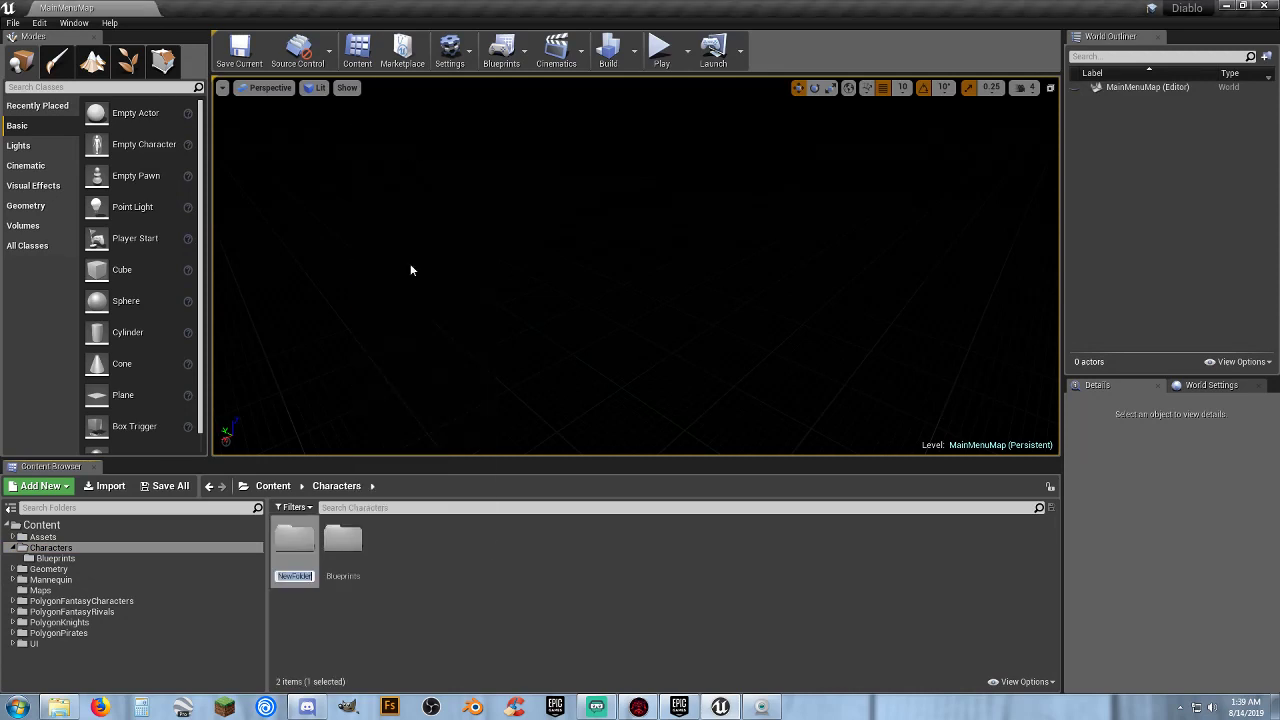
{"action": "type", "text": "Mesh"}
{"action": "key", "text": "Return"}
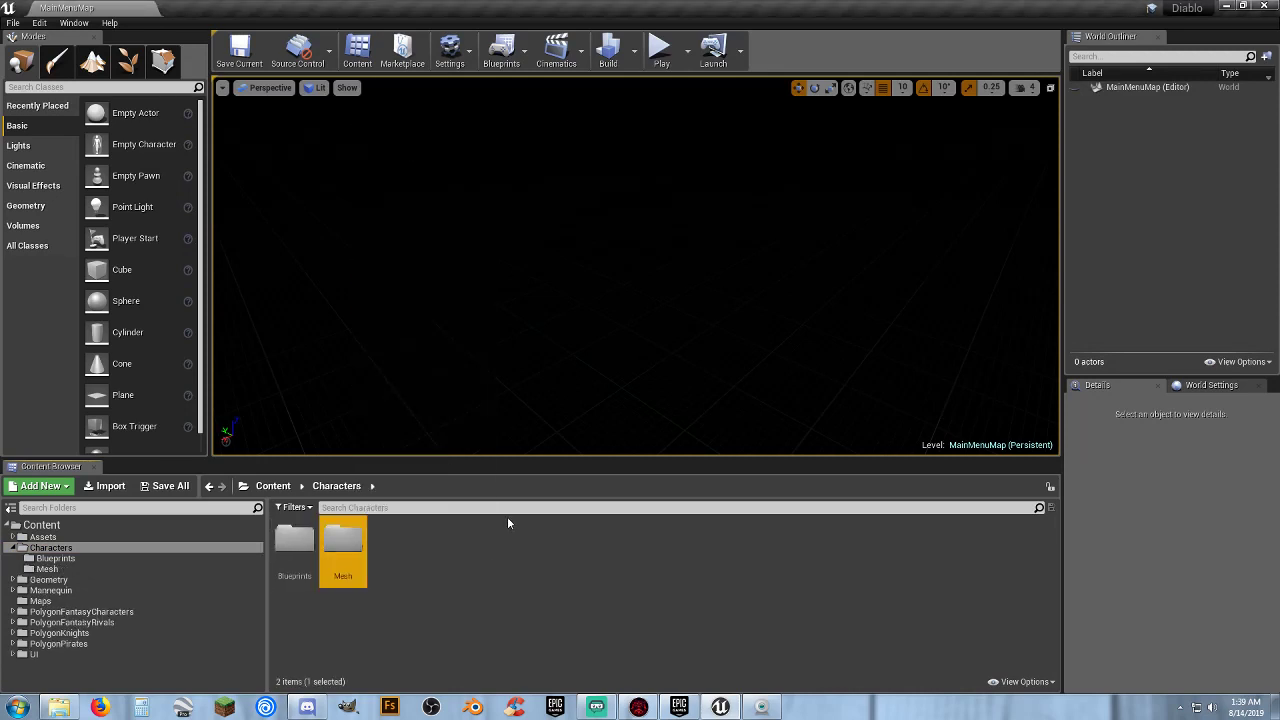
Create a folder named Animations alongside Mesh in the Characters folder and open it.
{"action": "right_click", "coordinate": [452, 552]}
{"action": "left_click", "coordinate": [521, 150]}
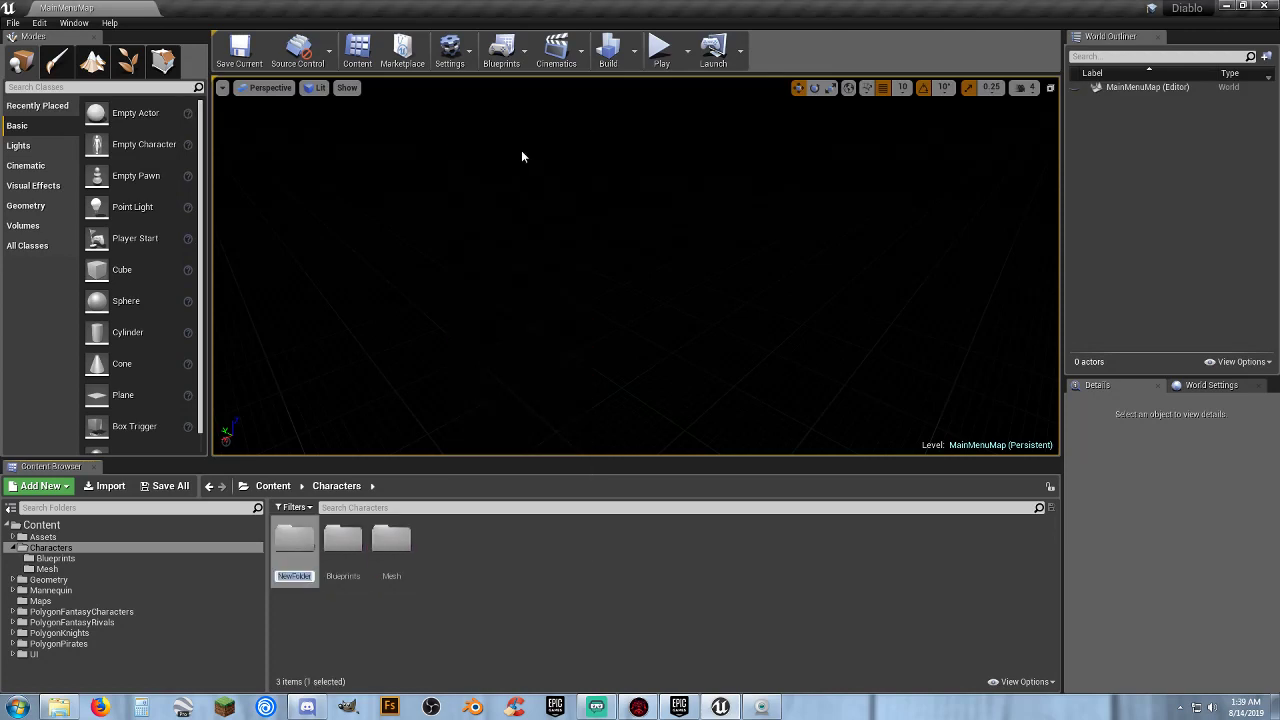
{"action": "type", "text": "Animations"}
{"action": "key", "text": "Return"}
{"action": "key", "text": "Return"}
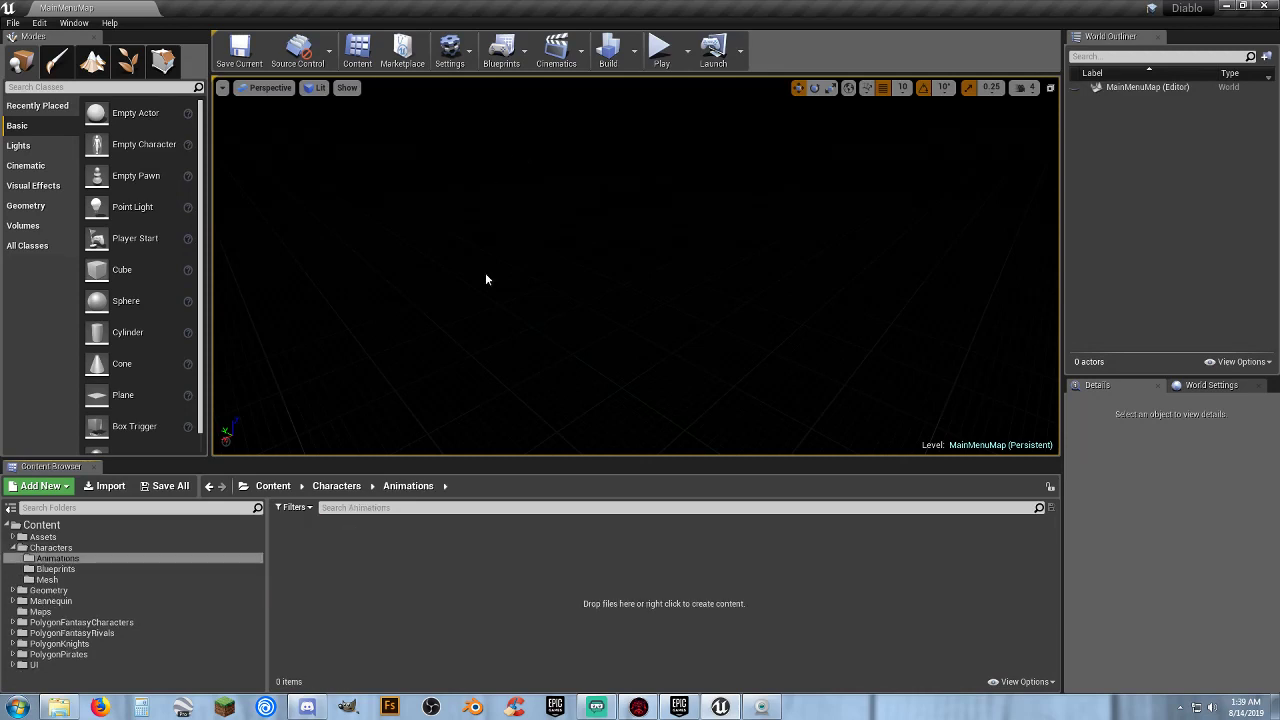
Create a folder named Unarmed inside the Animations folder and open it.
{"action": "right_click", "coordinate": [331, 560]}
{"action": "left_click", "coordinate": [415, 160]}
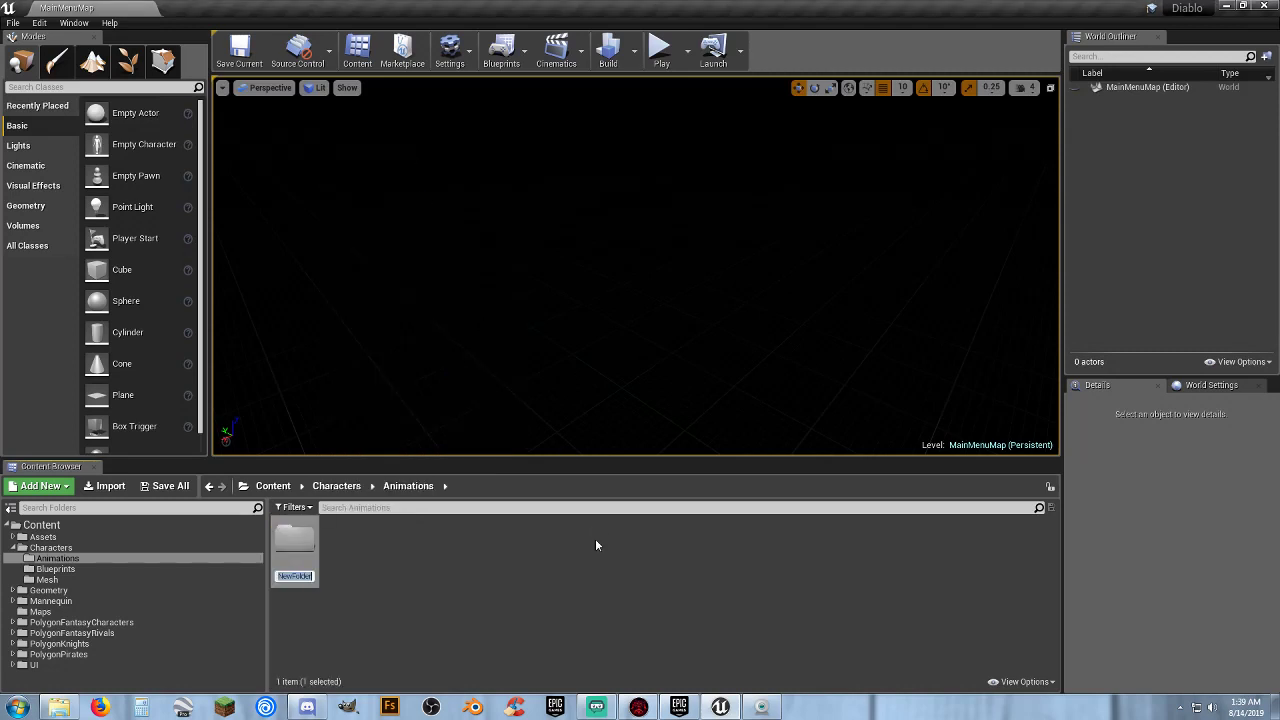
{"action": "type", "text": "Unarmed"}
{"action": "key", "text": "Return"}
{"action": "key", "text": "Return"}
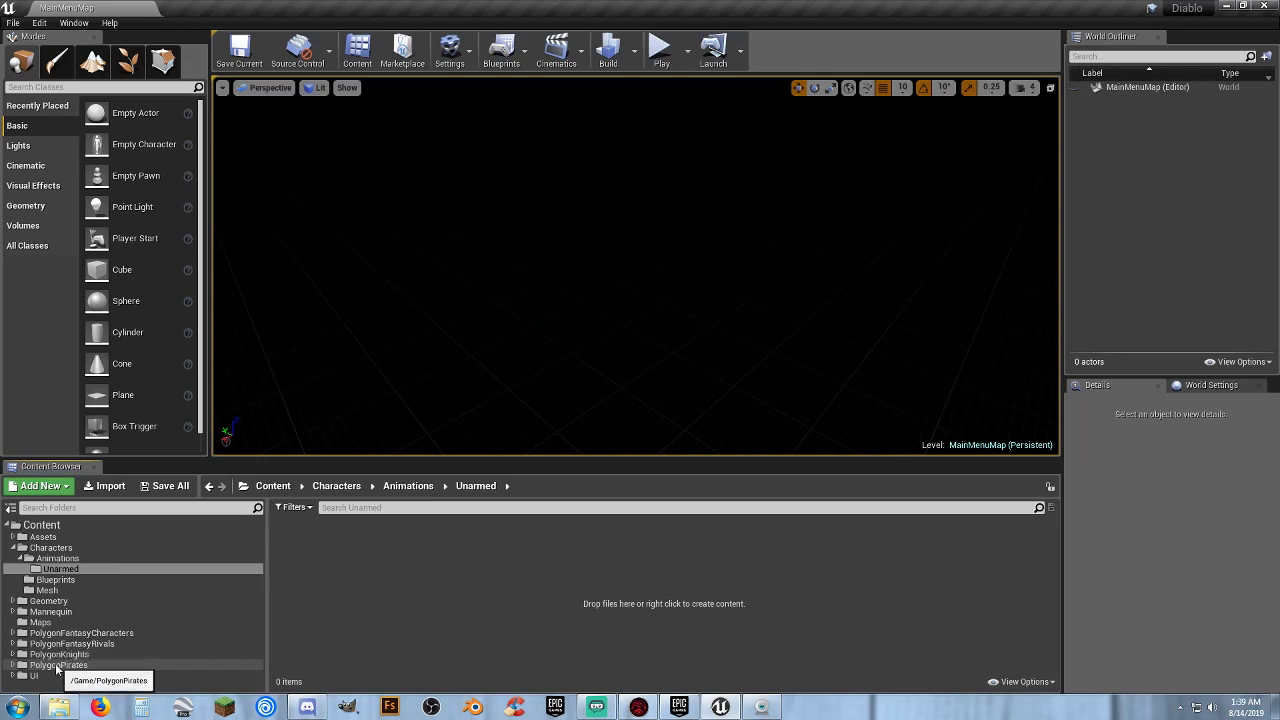
View the fantasy skeleton asset in the Characters folder of PolygonFantasyCharacters and close its editor window.
{"action": "left_click", "coordinate": [13, 633]}
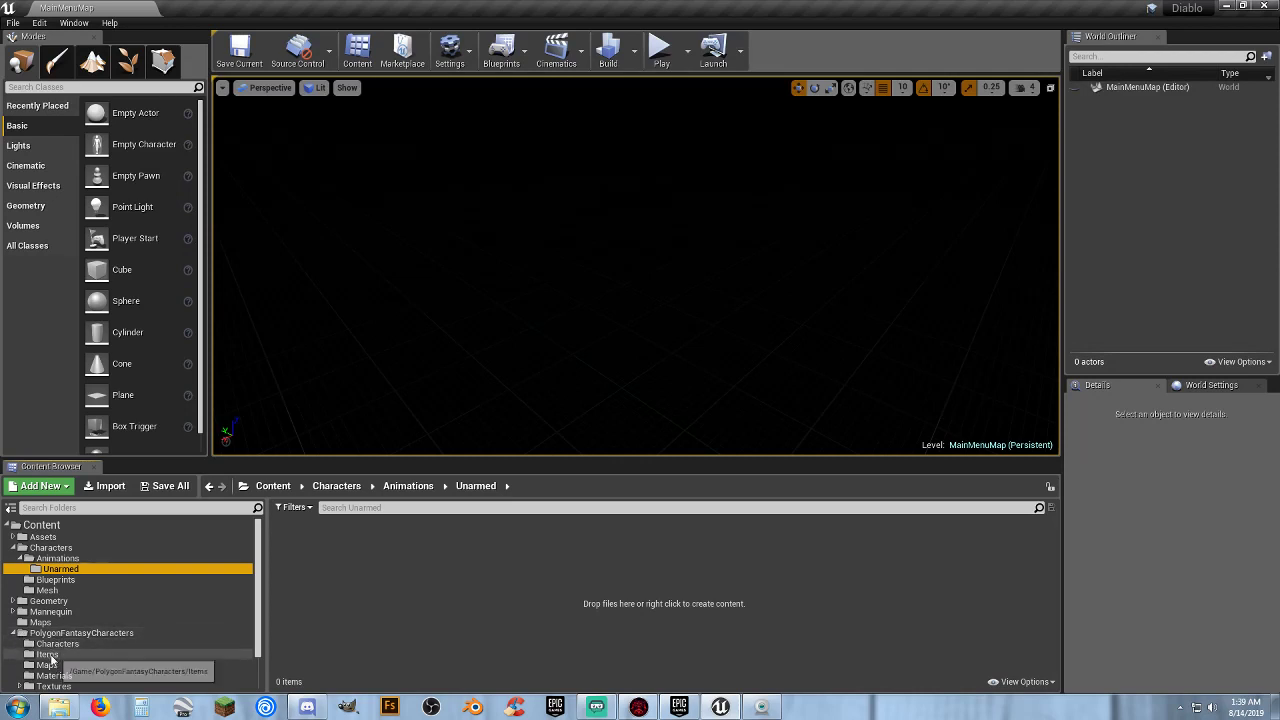
{"action": "left_click", "coordinate": [48, 655]}
{"action": "left_click", "coordinate": [55, 644]}
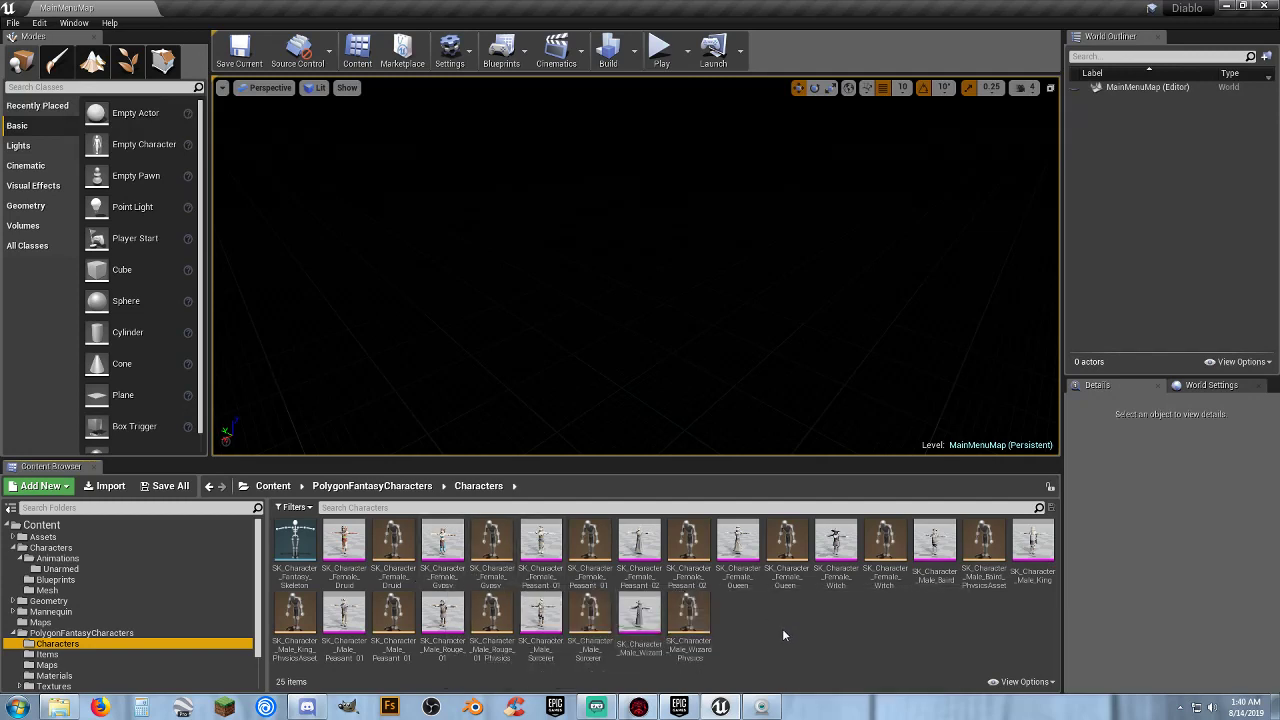
{"action": "left_click", "coordinate": [300, 580]}
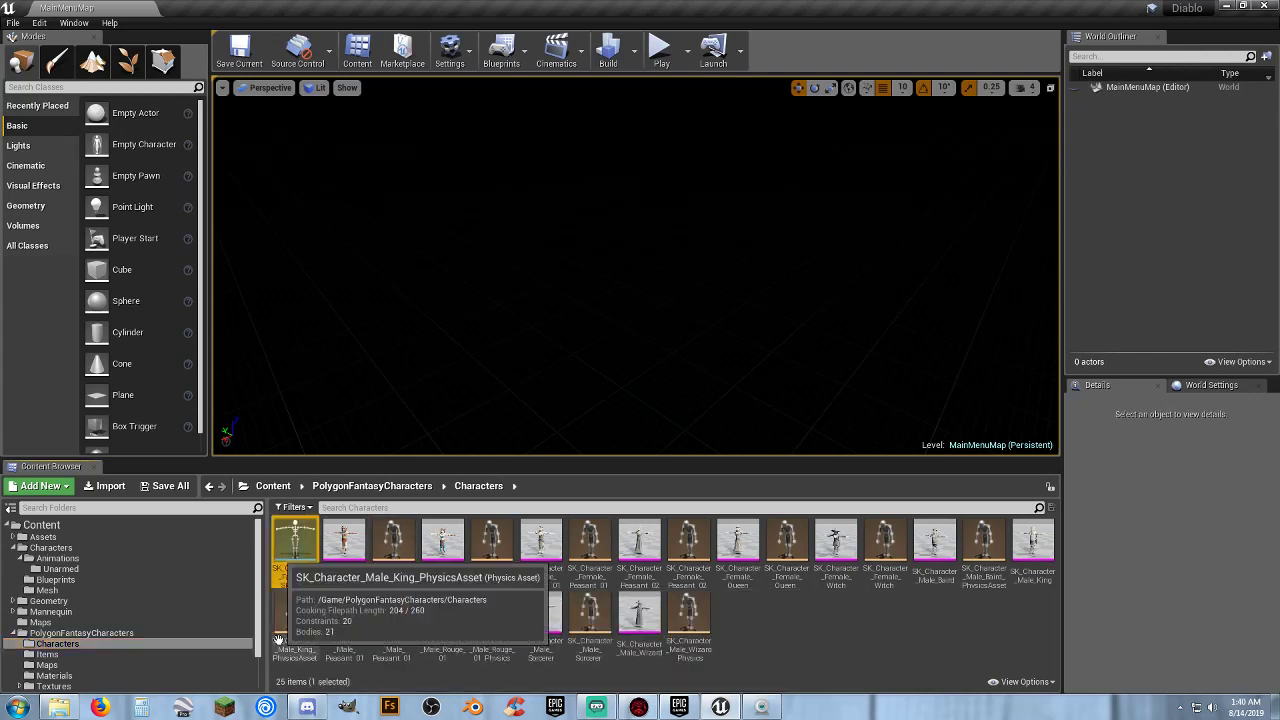
{"action": "double_click", "coordinate": [301, 568]}
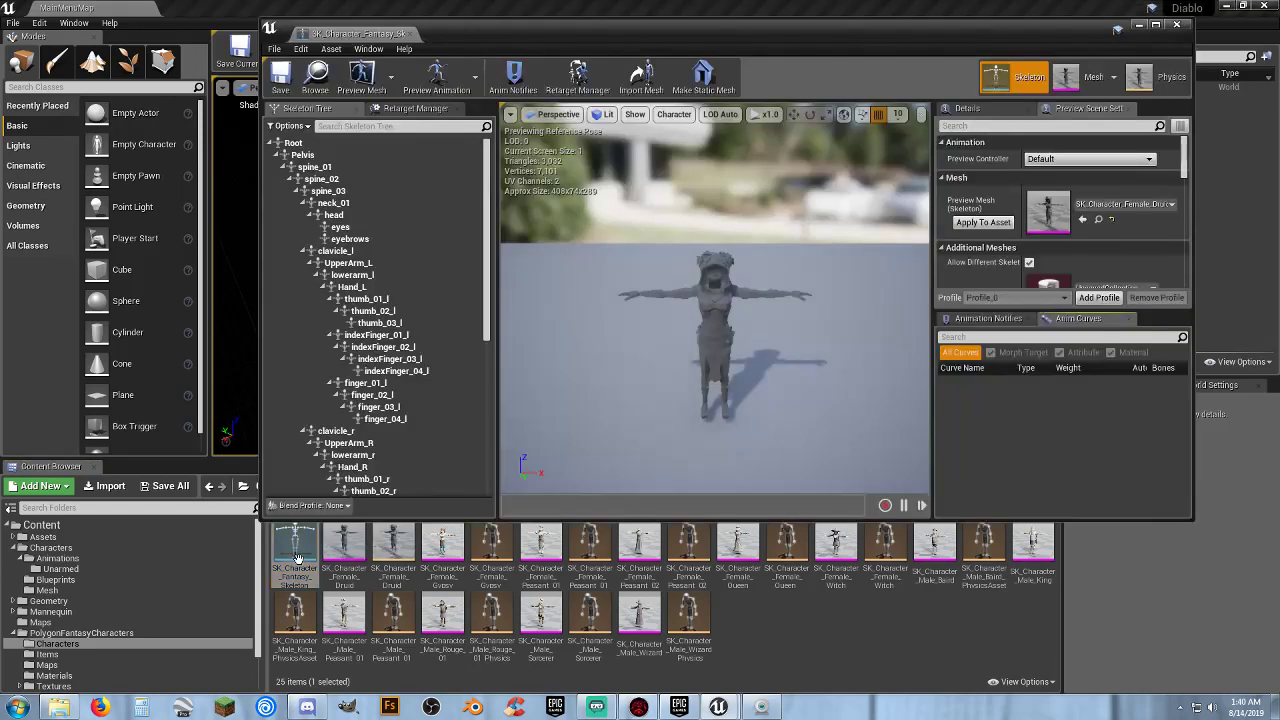
{"action": "left_click", "coordinate": [1176, 24]}
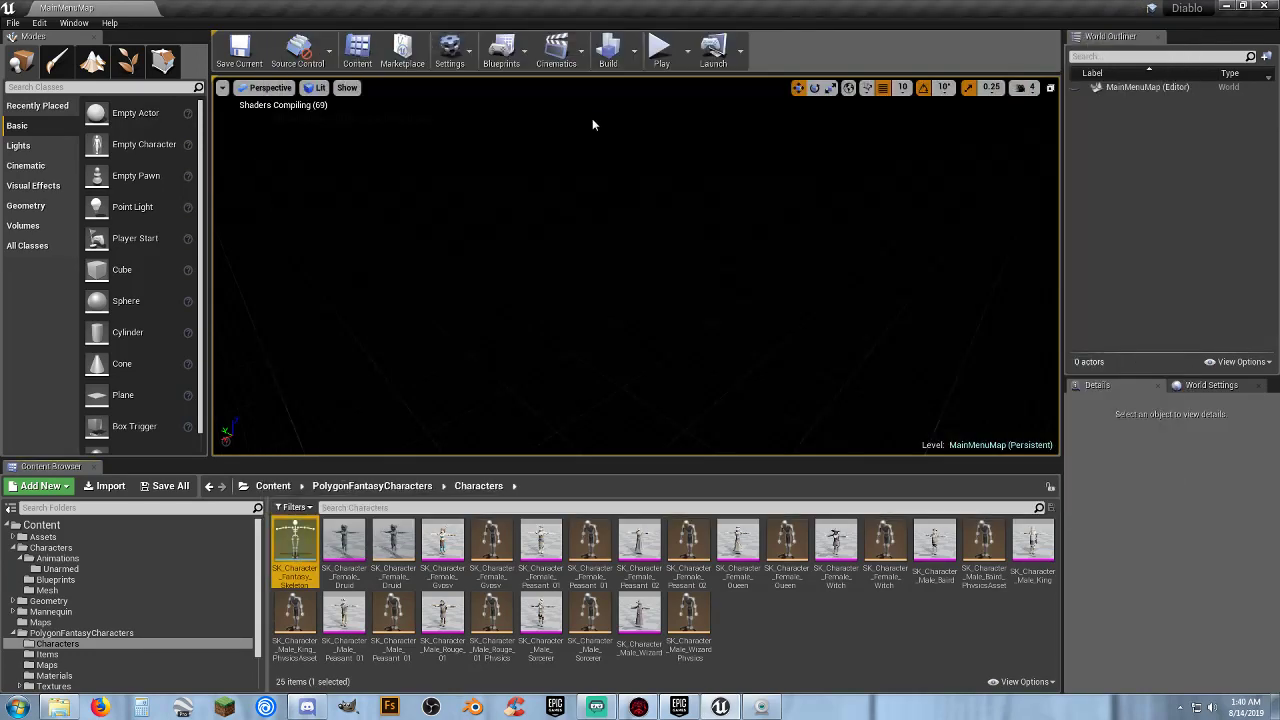
Set the Asset Editor Open Location to Main Window in the Editor Preferences.
{"action": "left_click", "coordinate": [40, 23]}
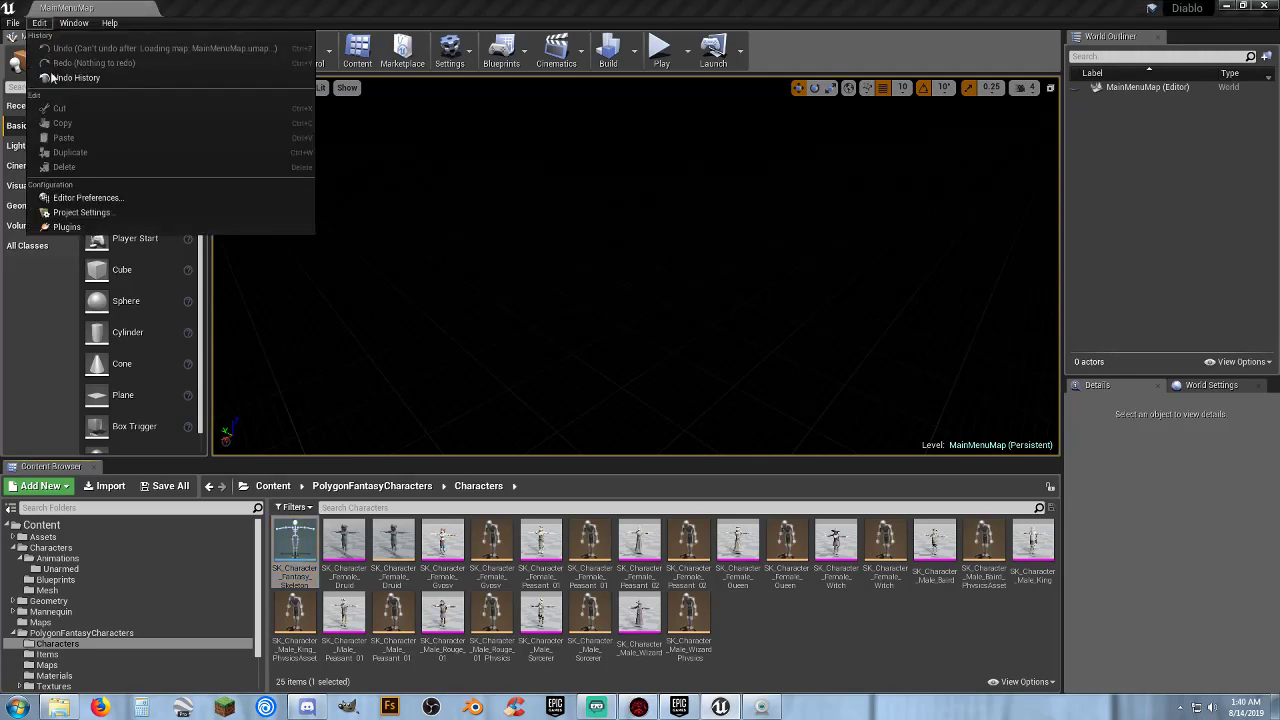
{"action": "left_click", "coordinate": [95, 195]}
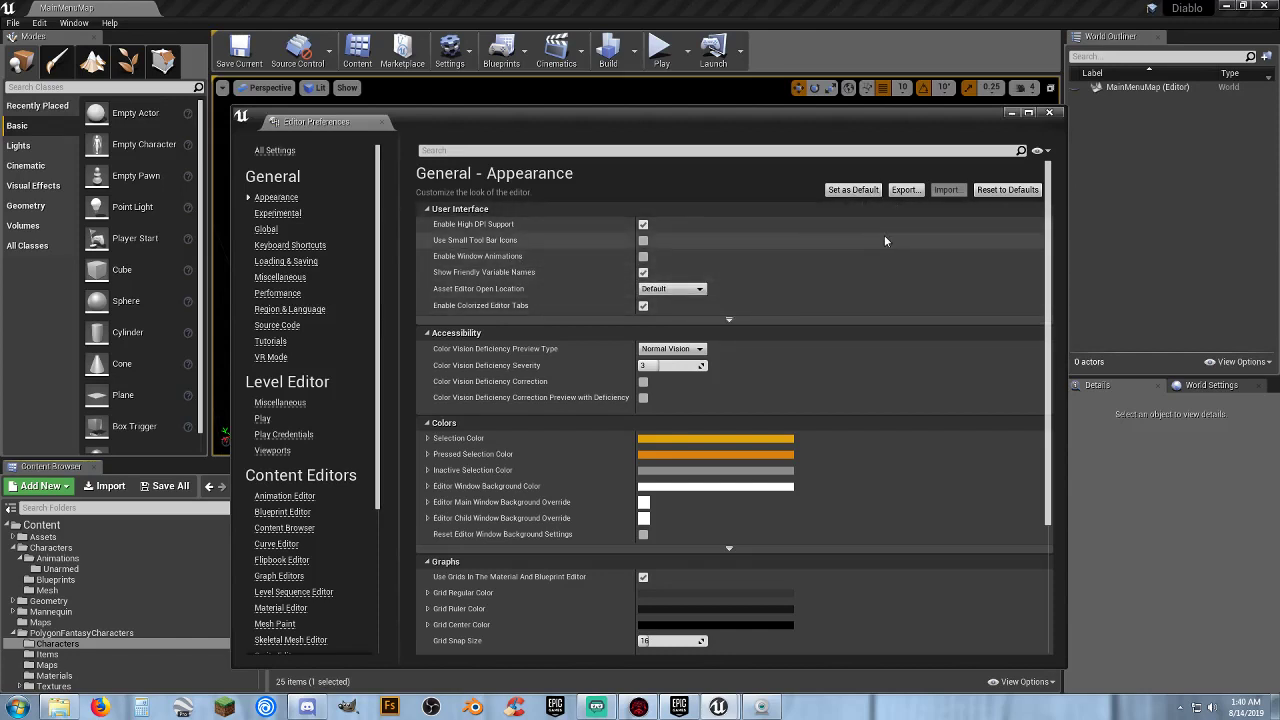
{"action": "left_click", "coordinate": [667, 289]}
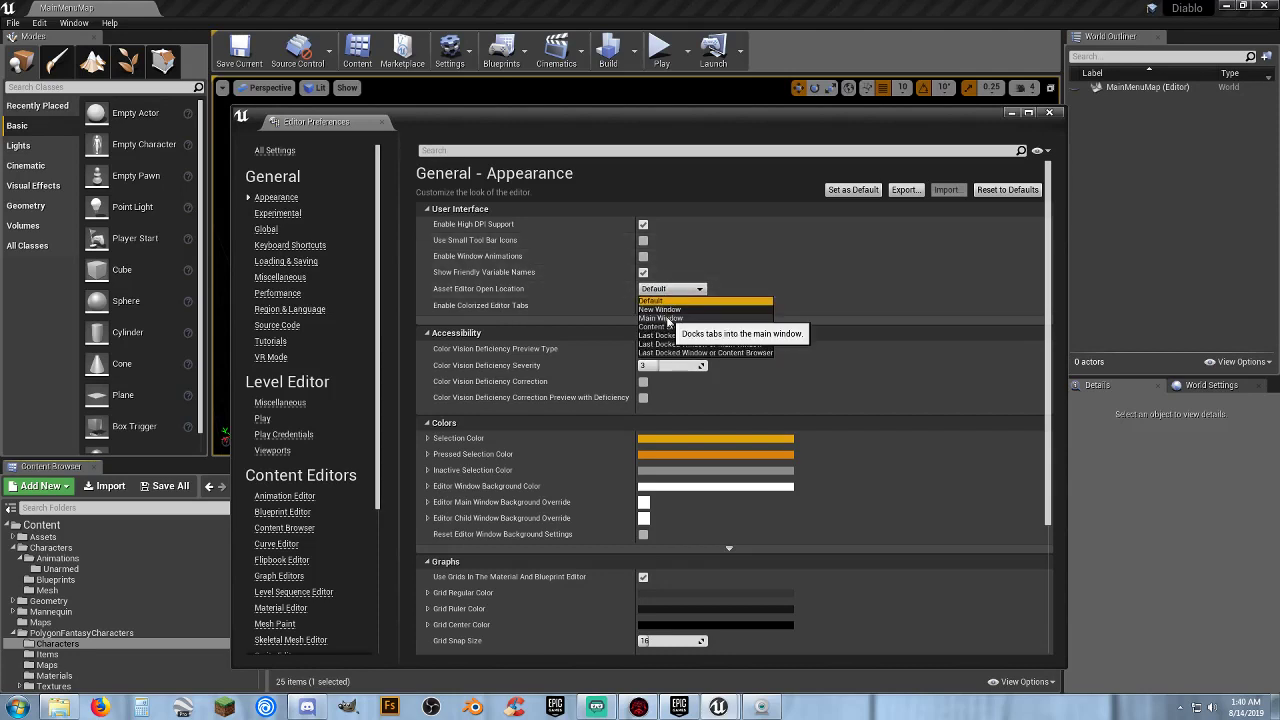
{"action": "left_click", "coordinate": [666, 318]}
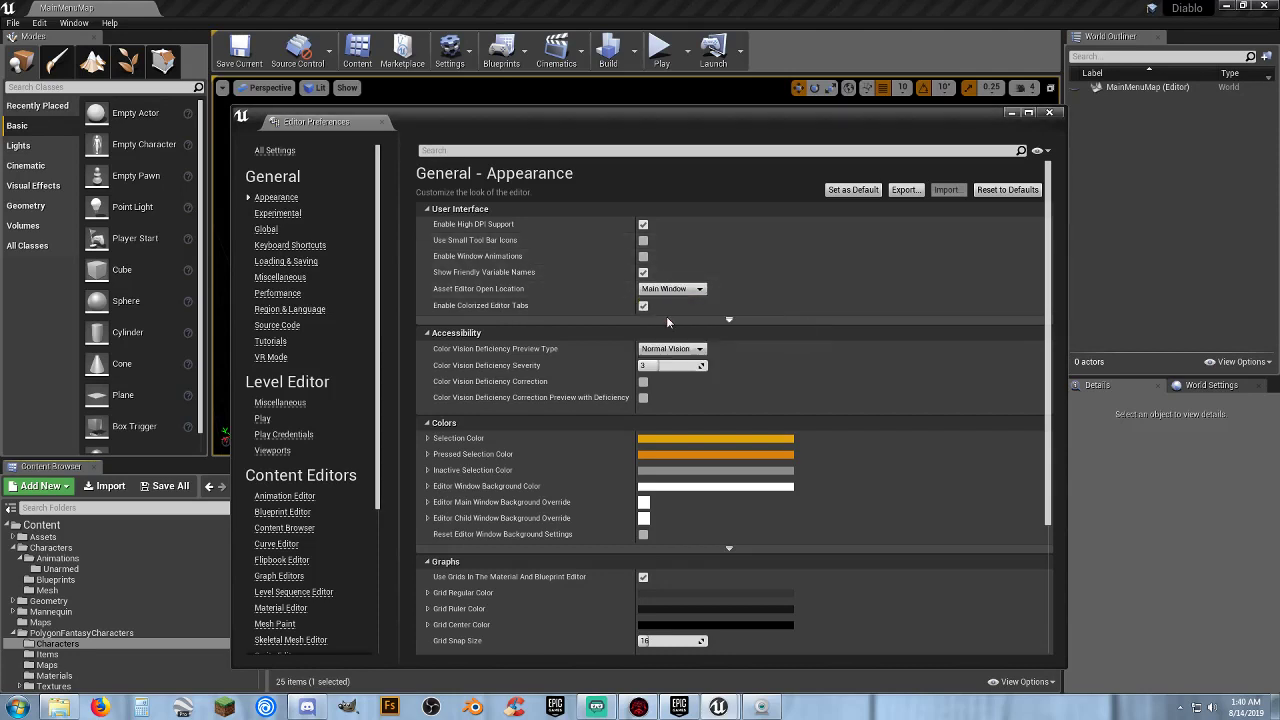
Disable AutoSave in the Loading & Saving preferences and close the Editor Preferences.
{"action": "left_click", "coordinate": [288, 261]}
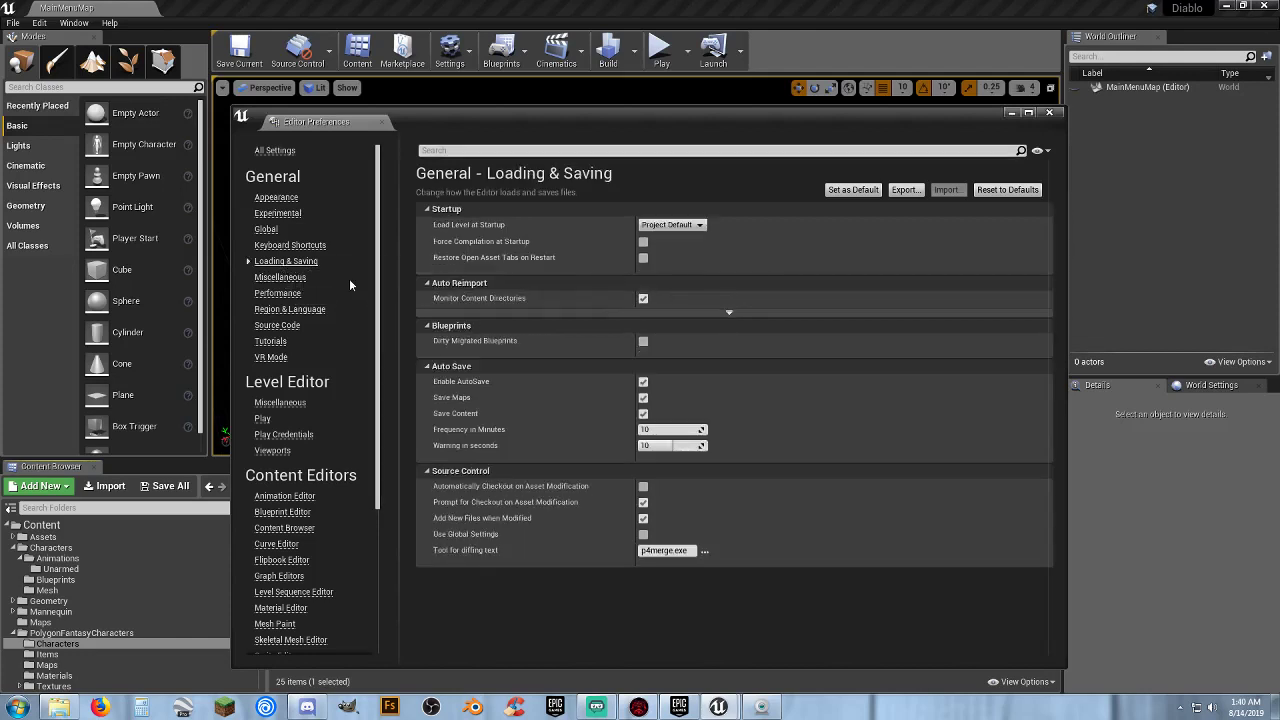
{"action": "left_click", "coordinate": [643, 381]}
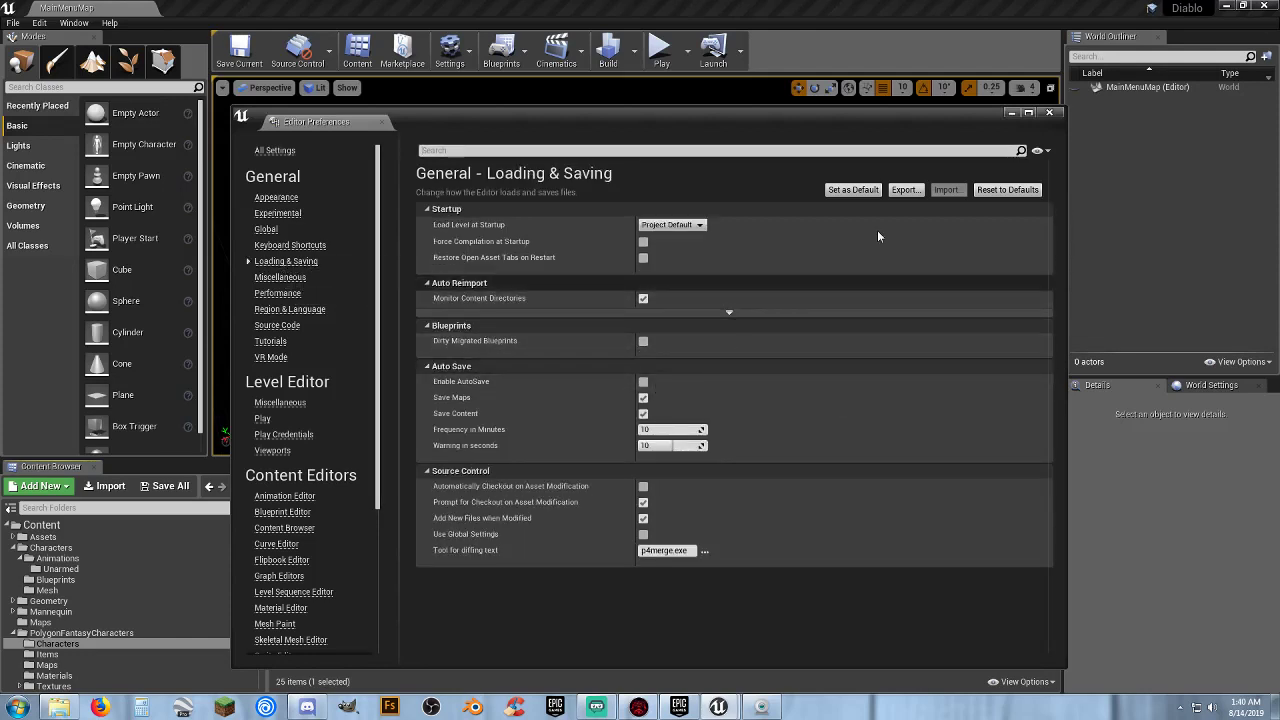
{"action": "left_click", "coordinate": [1049, 112]}
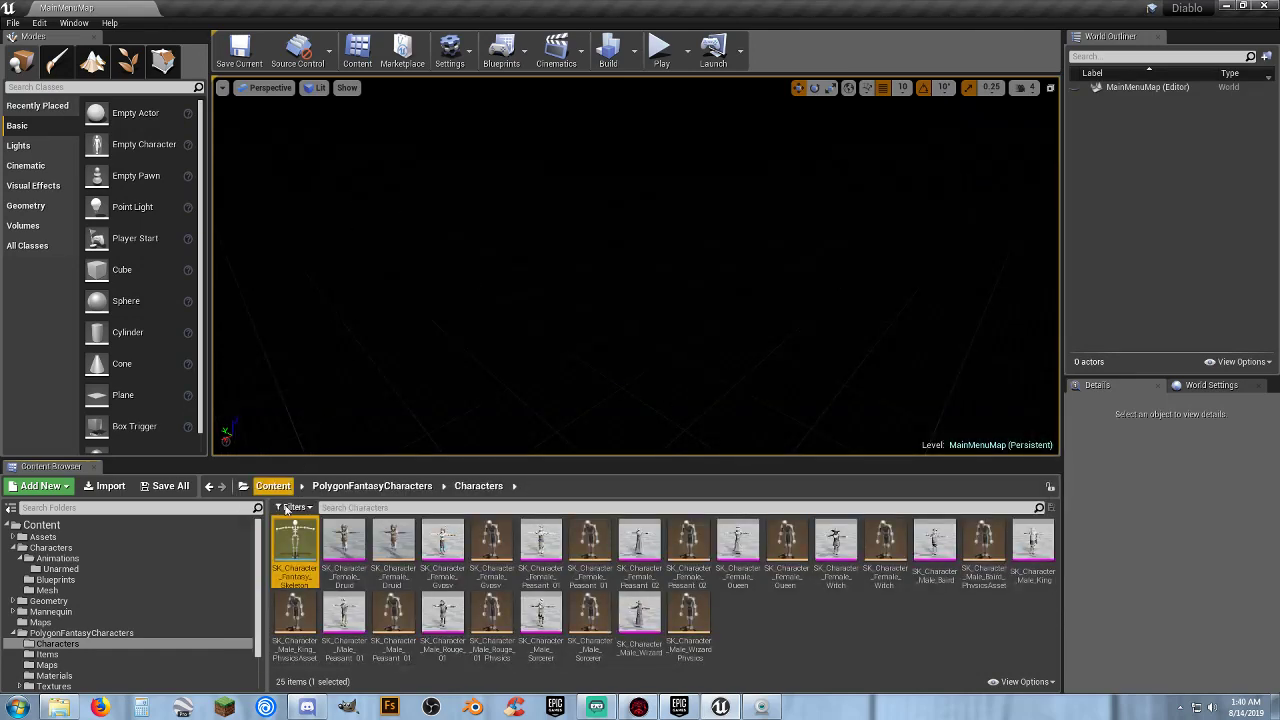
Check the rig setup of the PolygonFantasyCharacters skeleton in the Retarget Manager and close the asset.
{"action": "double_click", "coordinate": [295, 545]}
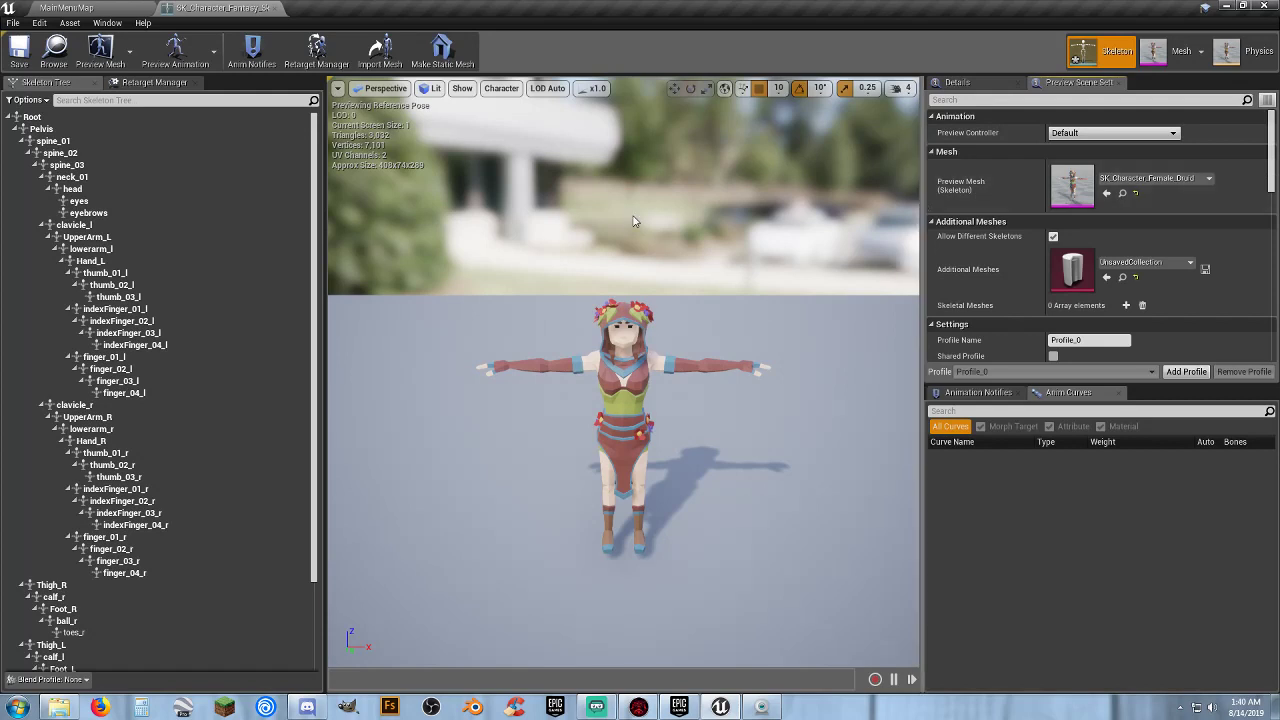
{"action": "left_click", "coordinate": [148, 82]}
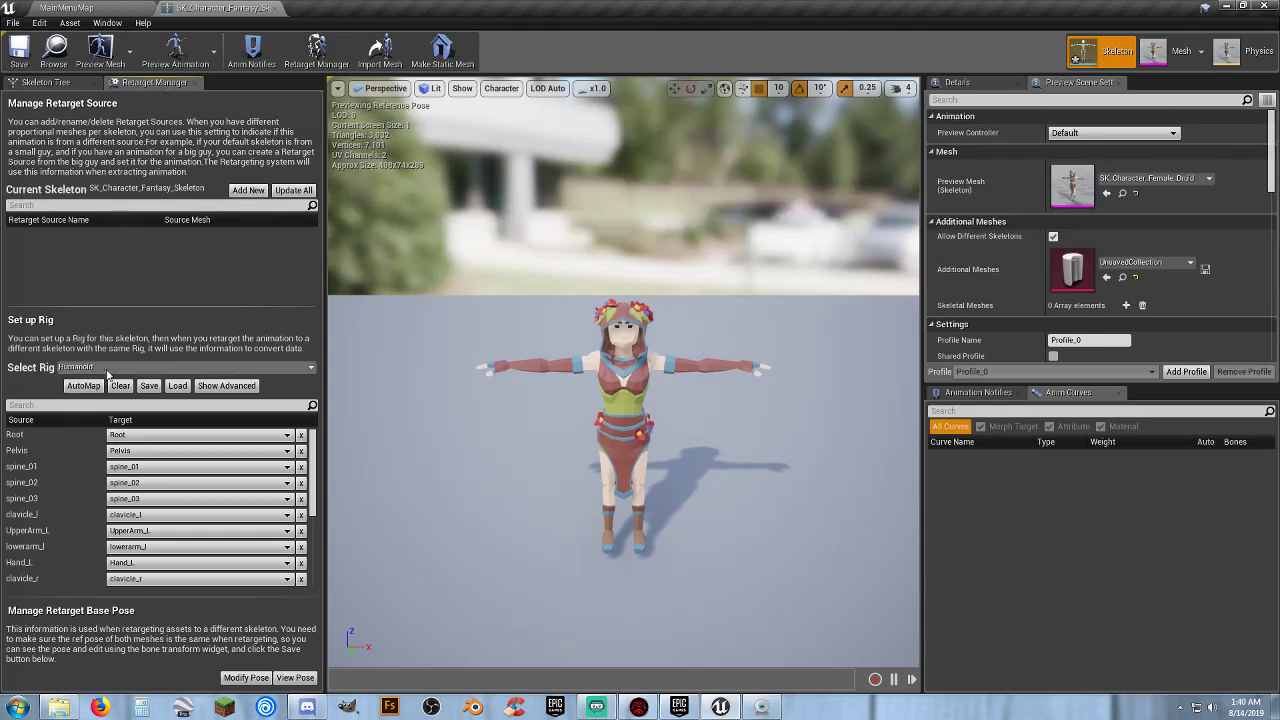
{"action": "left_click", "coordinate": [275, 8]}
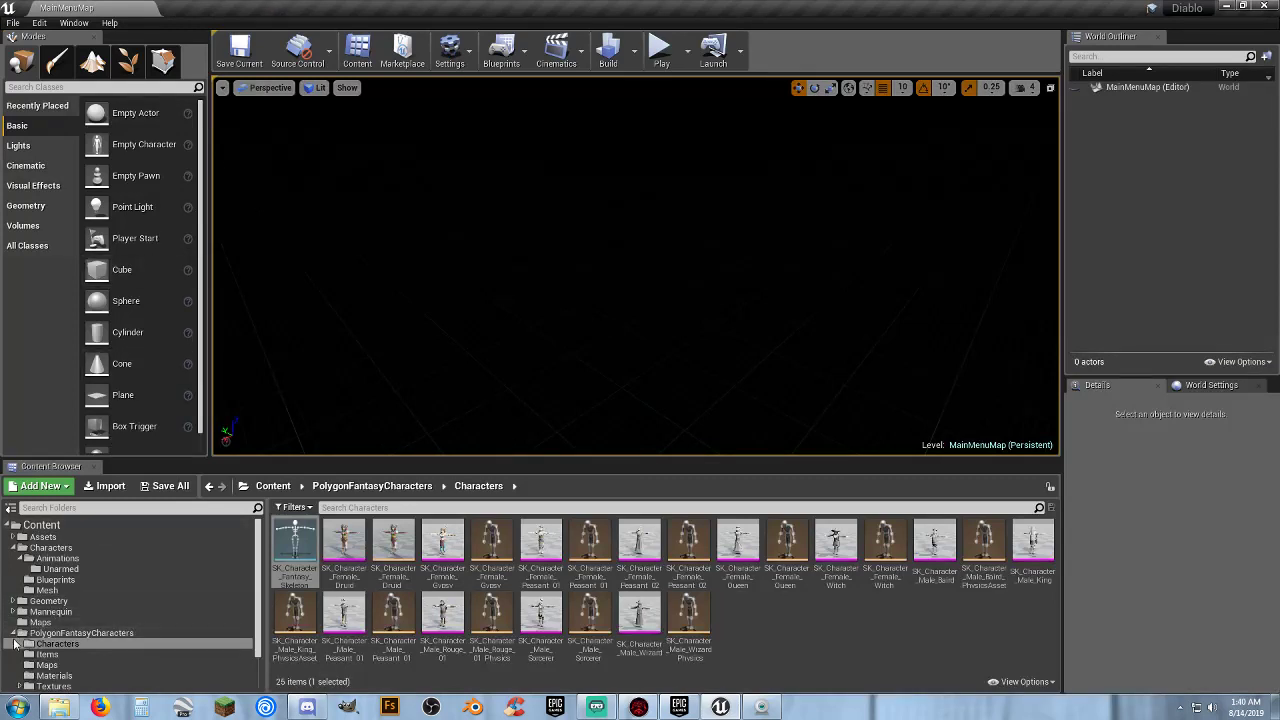
Examine the skeletons and character meshes in the Meshes/Characters folder of PolygonFantasyRivals.
{"action": "scroll", "coordinate": [15, 643], "scroll_direction": "down", "scroll_amount": 2}
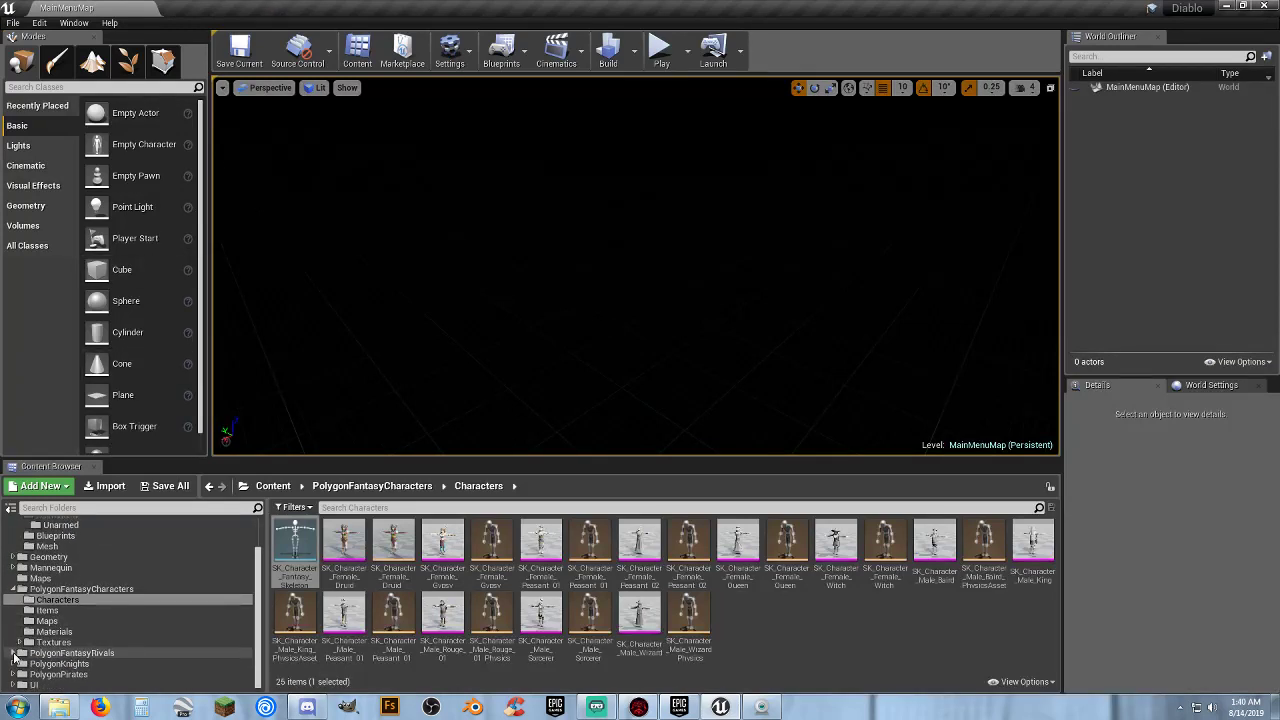
{"action": "left_click", "coordinate": [13, 653]}
{"action": "scroll", "coordinate": [20, 645], "scroll_direction": "down", "scroll_amount": 3}
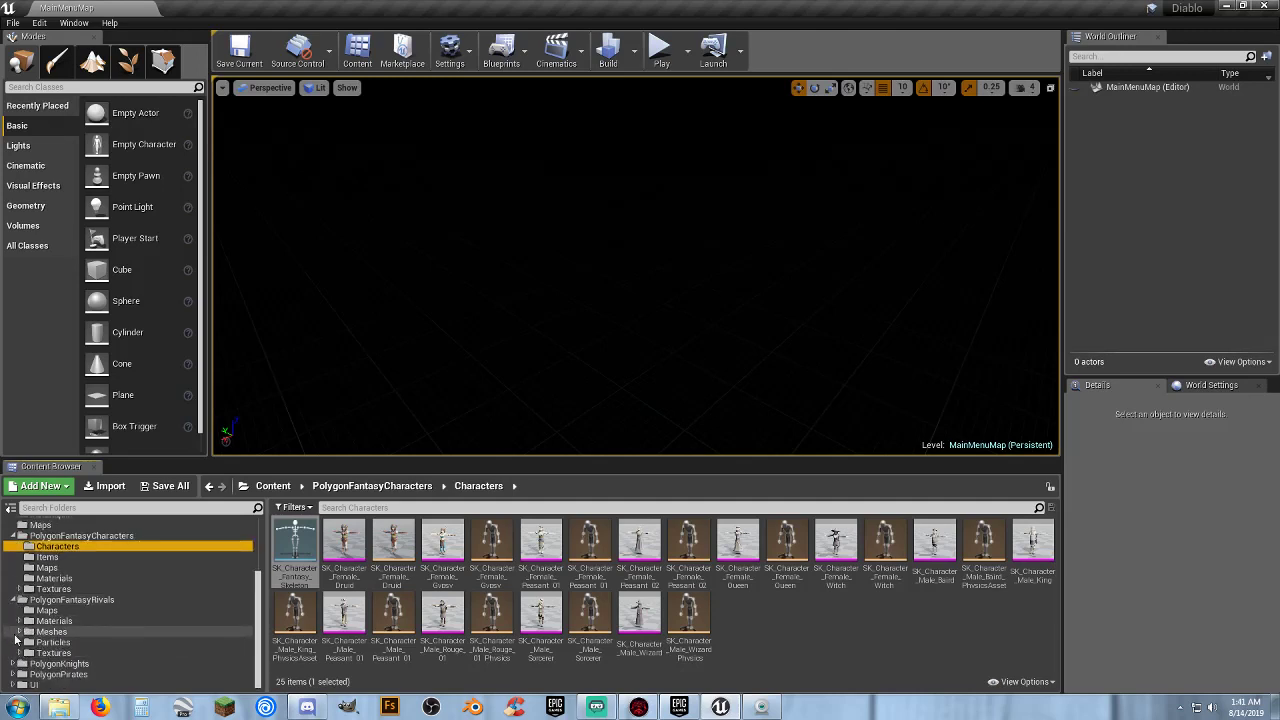
{"action": "left_click", "coordinate": [19, 632]}
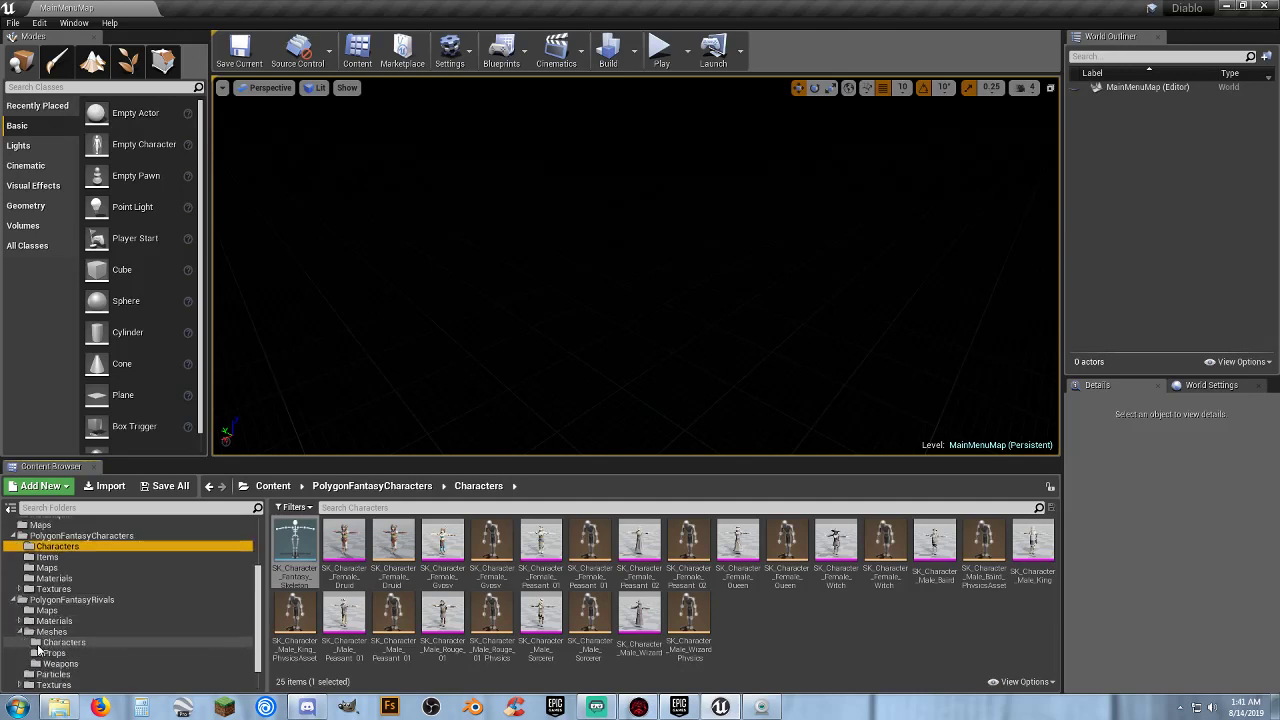
{"action": "left_click", "coordinate": [62, 642]}
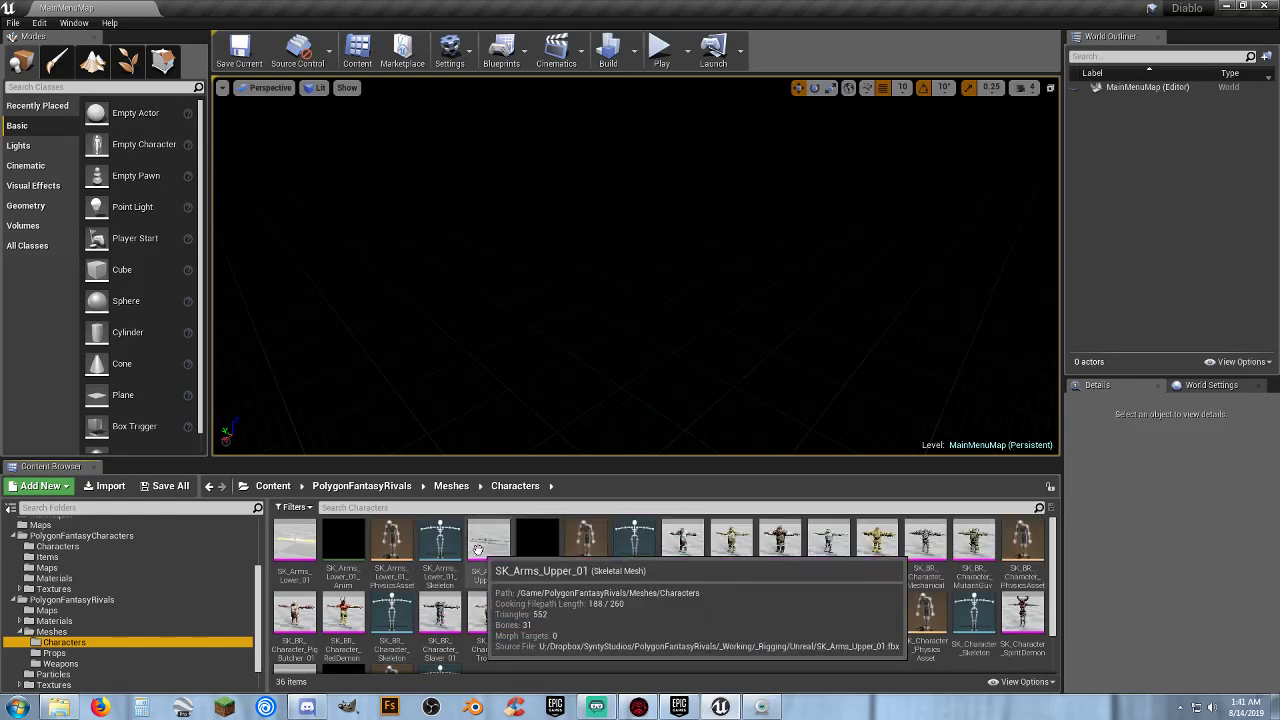
{"action": "scroll", "coordinate": [478, 550], "scroll_direction": "down", "scroll_amount": 2}
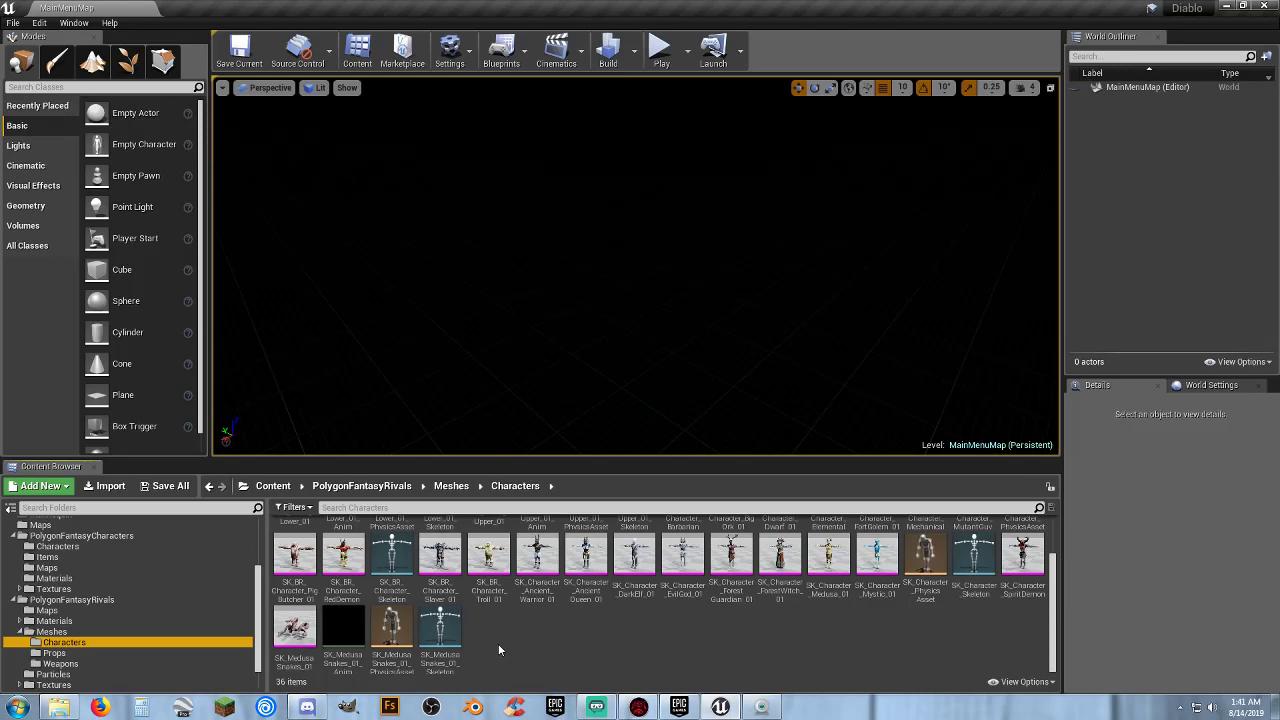
{"action": "scroll", "coordinate": [525, 622], "scroll_direction": "up", "scroll_amount": 2}
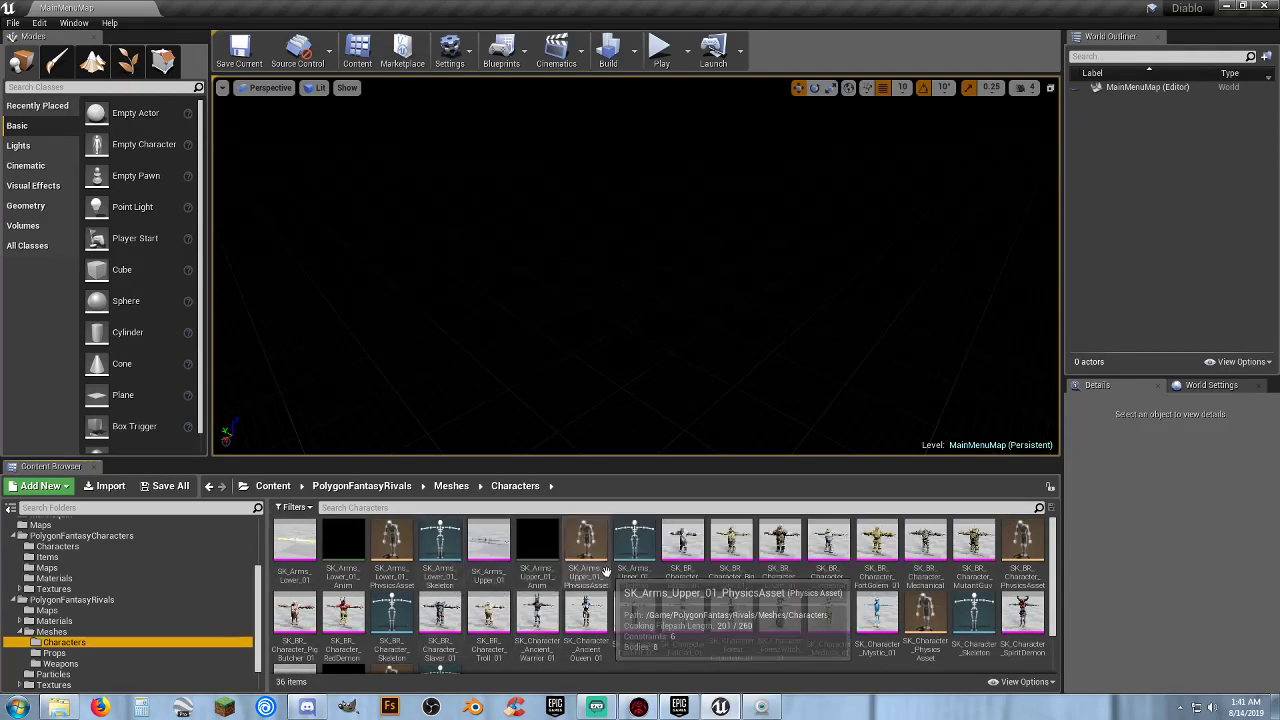
{"action": "scroll", "coordinate": [680, 630], "scroll_direction": "down", "scroll_amount": 2}
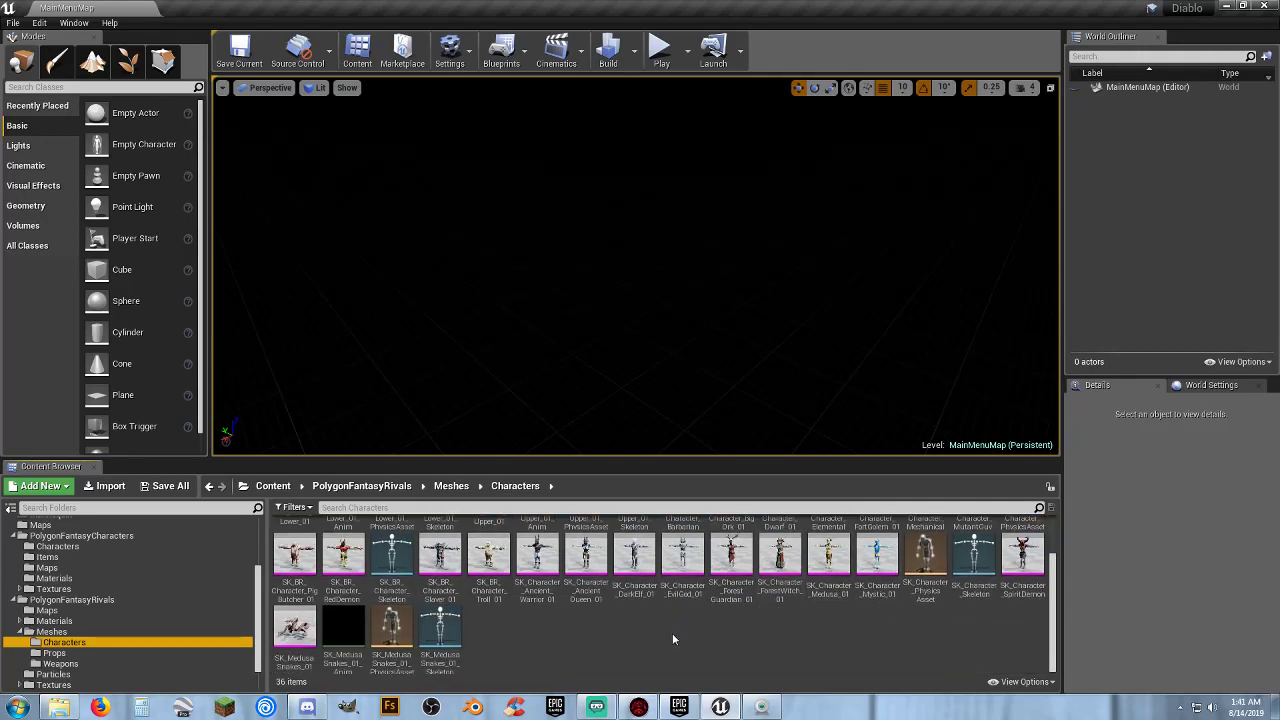
{"action": "scroll", "coordinate": [681, 637], "scroll_direction": "up", "scroll_amount": 2}
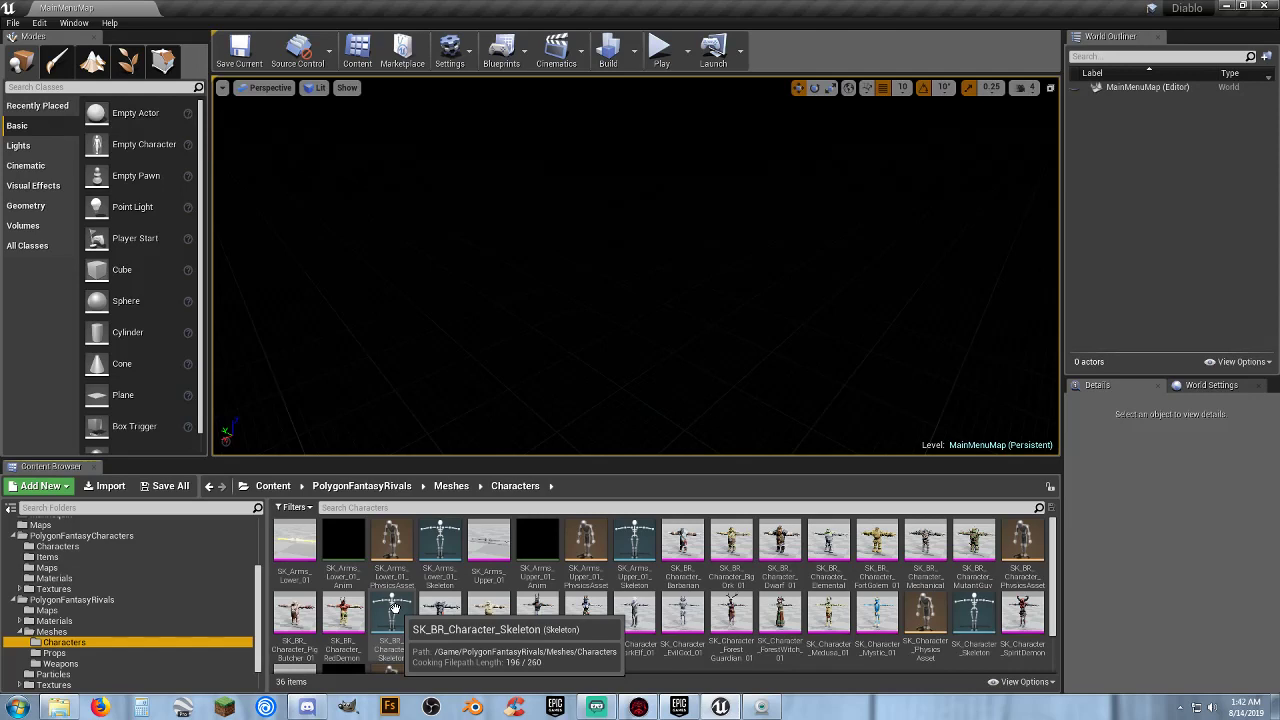
Open SK_Character_Skeleton from PolygonFantasyRivals and apply its Ancient Queen preview mesh to the asset.
{"action": "scroll", "coordinate": [393, 607], "scroll_direction": "down", "scroll_amount": 2}
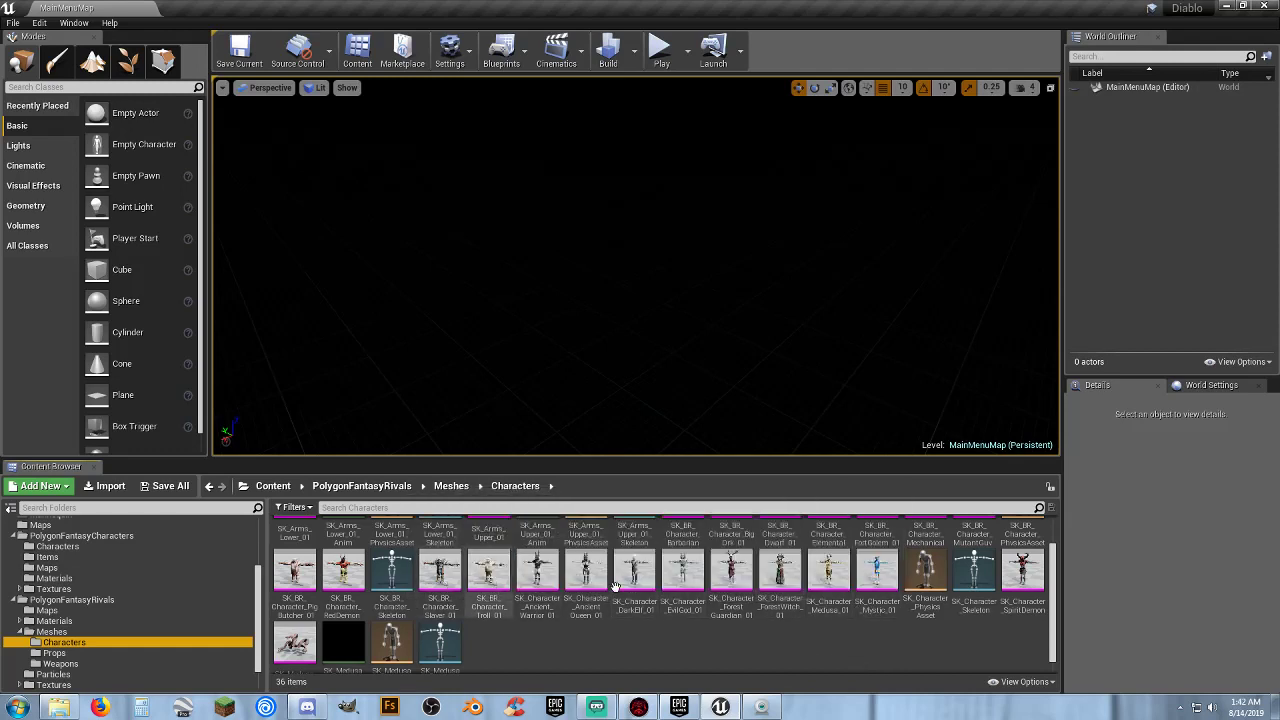
{"action": "double_click", "coordinate": [975, 607]}
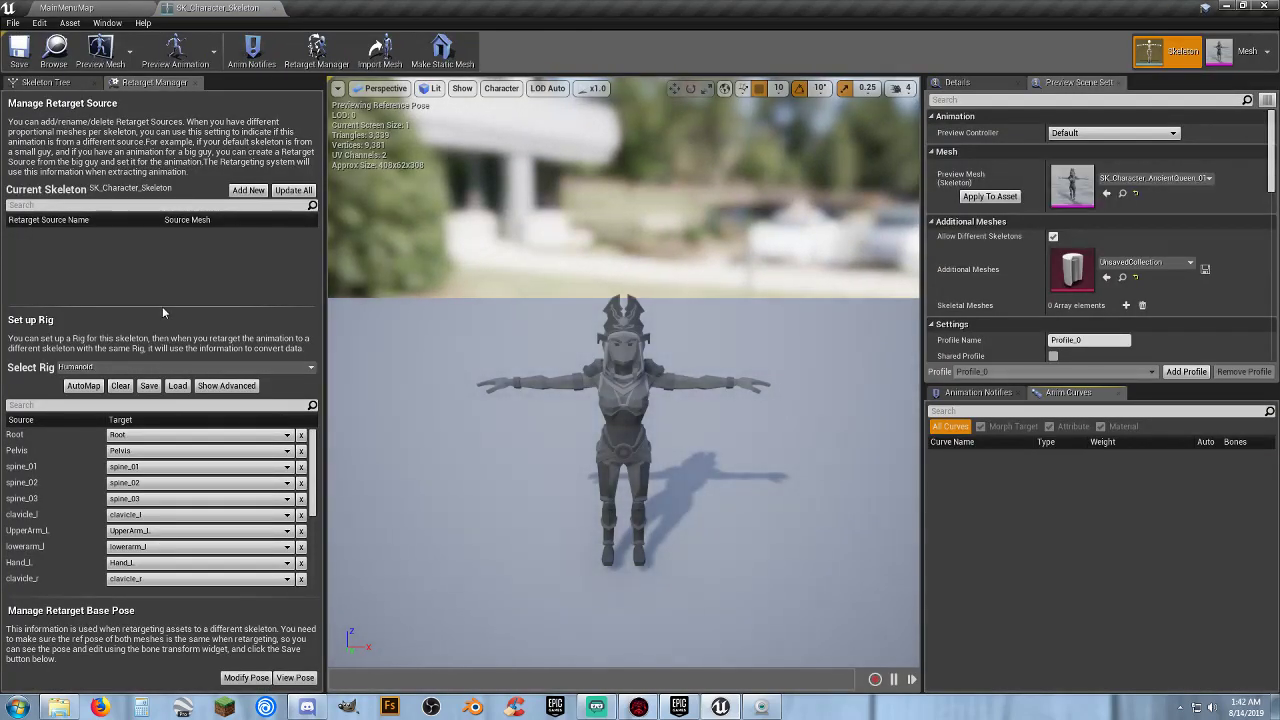
{"action": "left_click", "coordinate": [990, 196]}
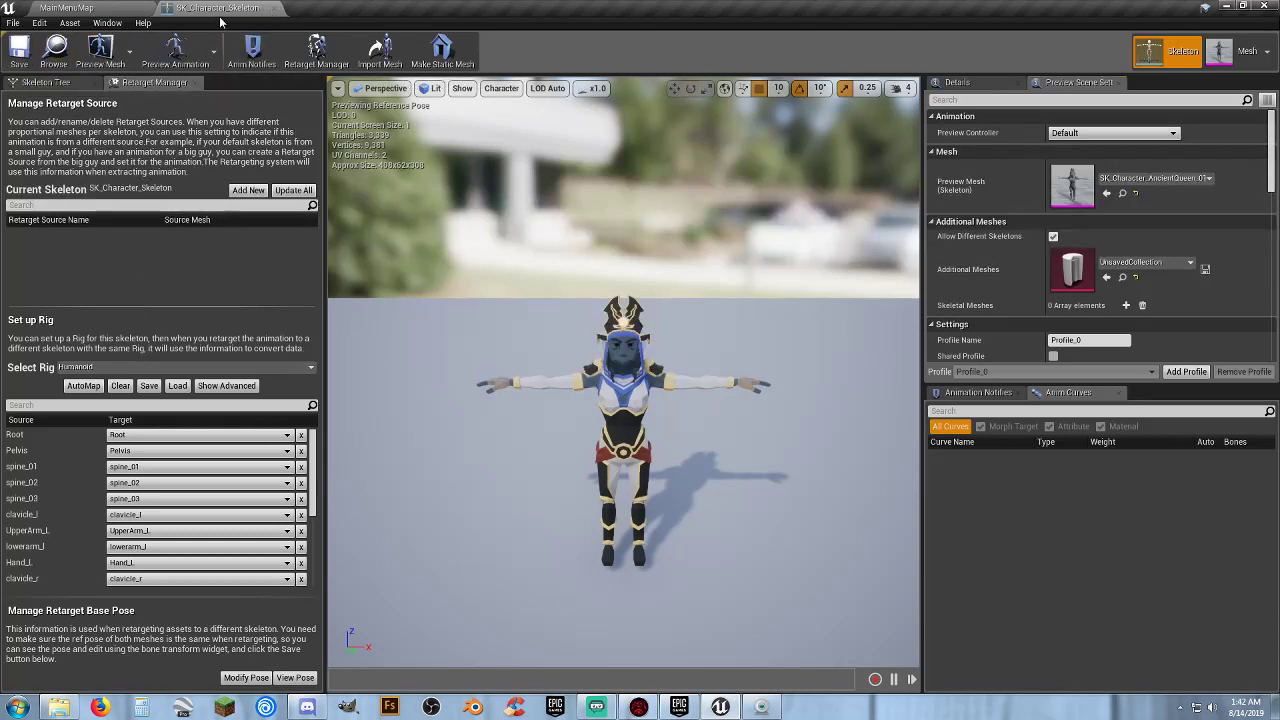
Close the Rivals skeleton asset and examine the Characters and Characters_Updated_Rig folders under PolygonKnights/Meshes.
{"action": "left_click", "coordinate": [275, 9]}
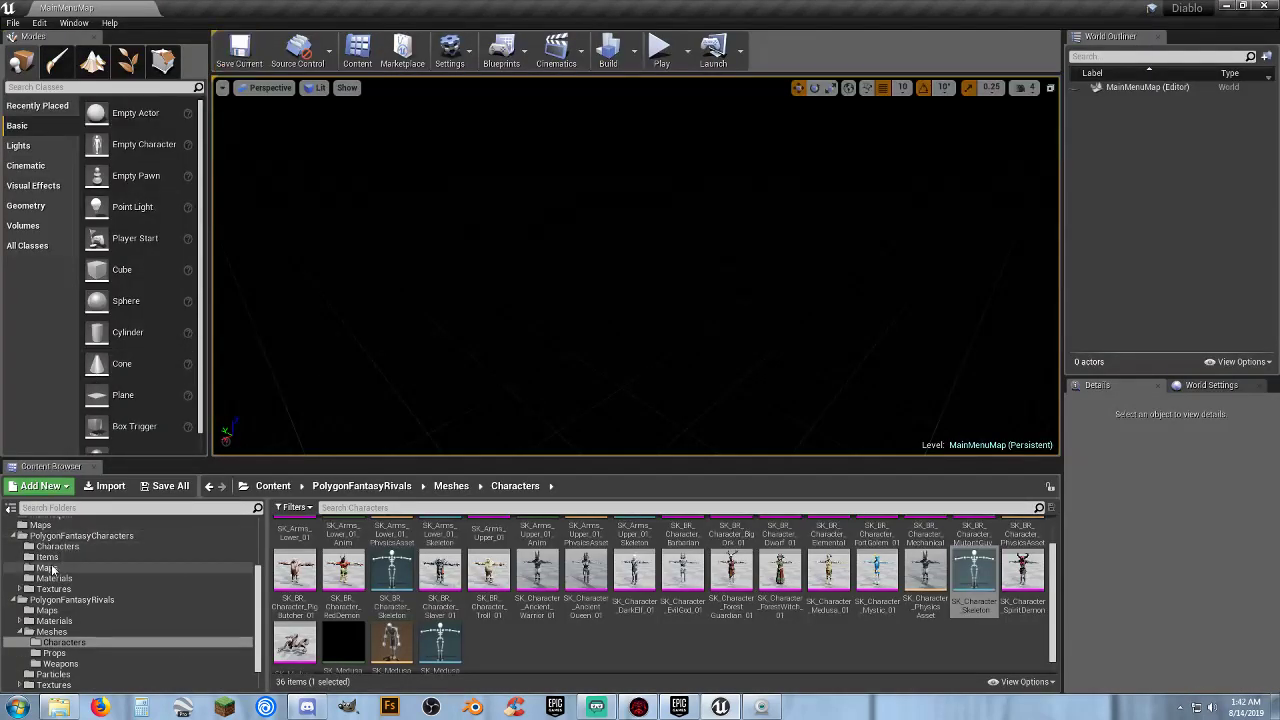
{"action": "left_click", "coordinate": [14, 663]}
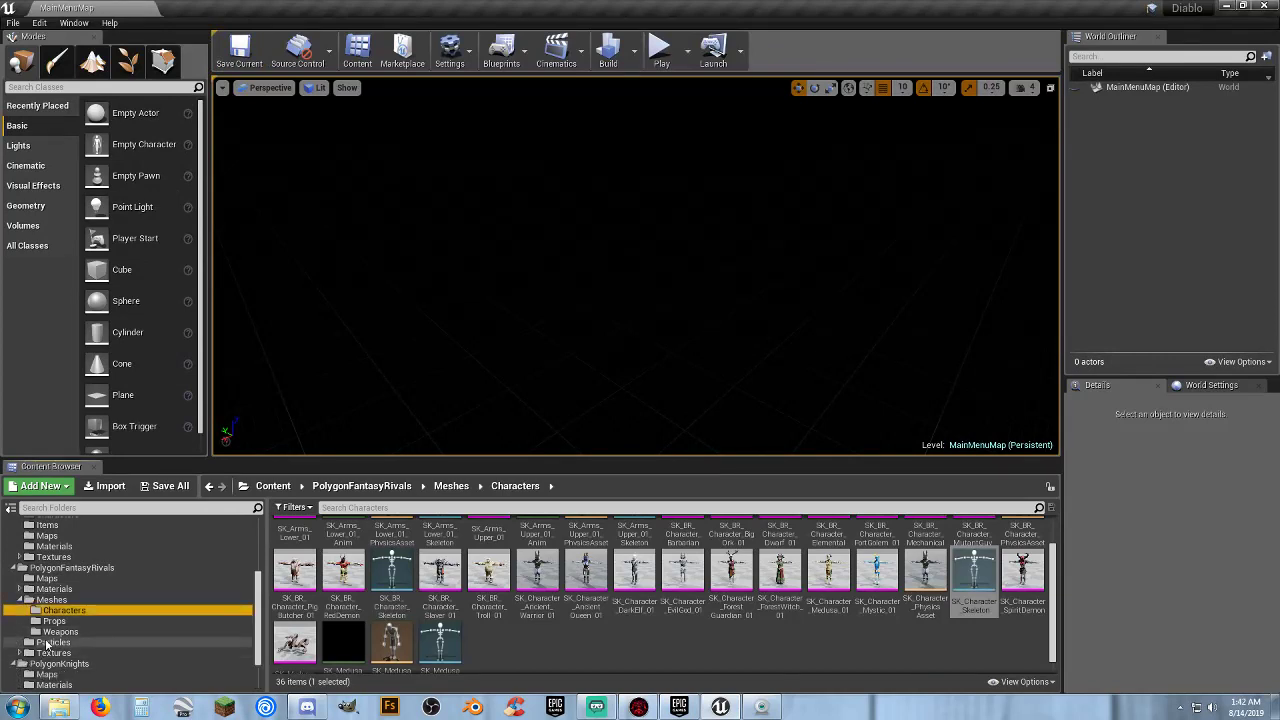
{"action": "scroll", "coordinate": [46, 646], "scroll_direction": "down", "scroll_amount": 2}
{"action": "left_click", "coordinate": [19, 643]}
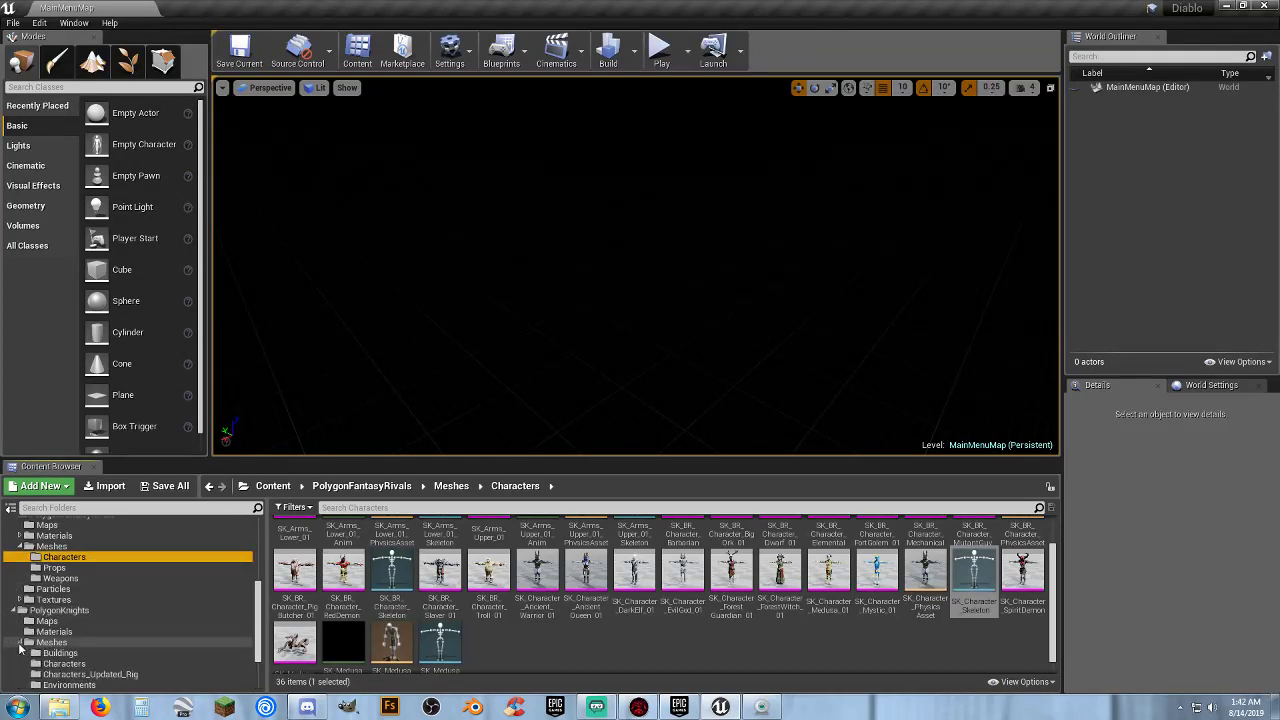
{"action": "scroll", "coordinate": [30, 645], "scroll_direction": "down", "scroll_amount": 2}
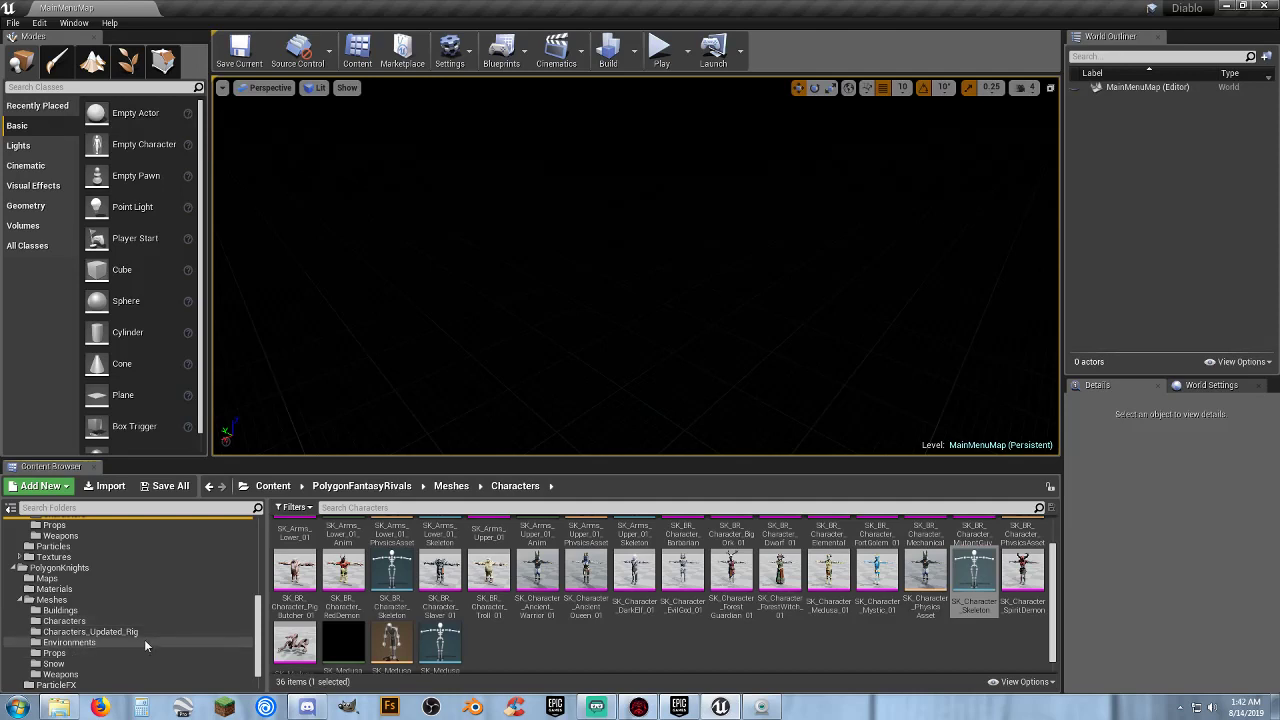
{"action": "left_click", "coordinate": [80, 622]}
{"action": "left_click", "coordinate": [87, 633]}
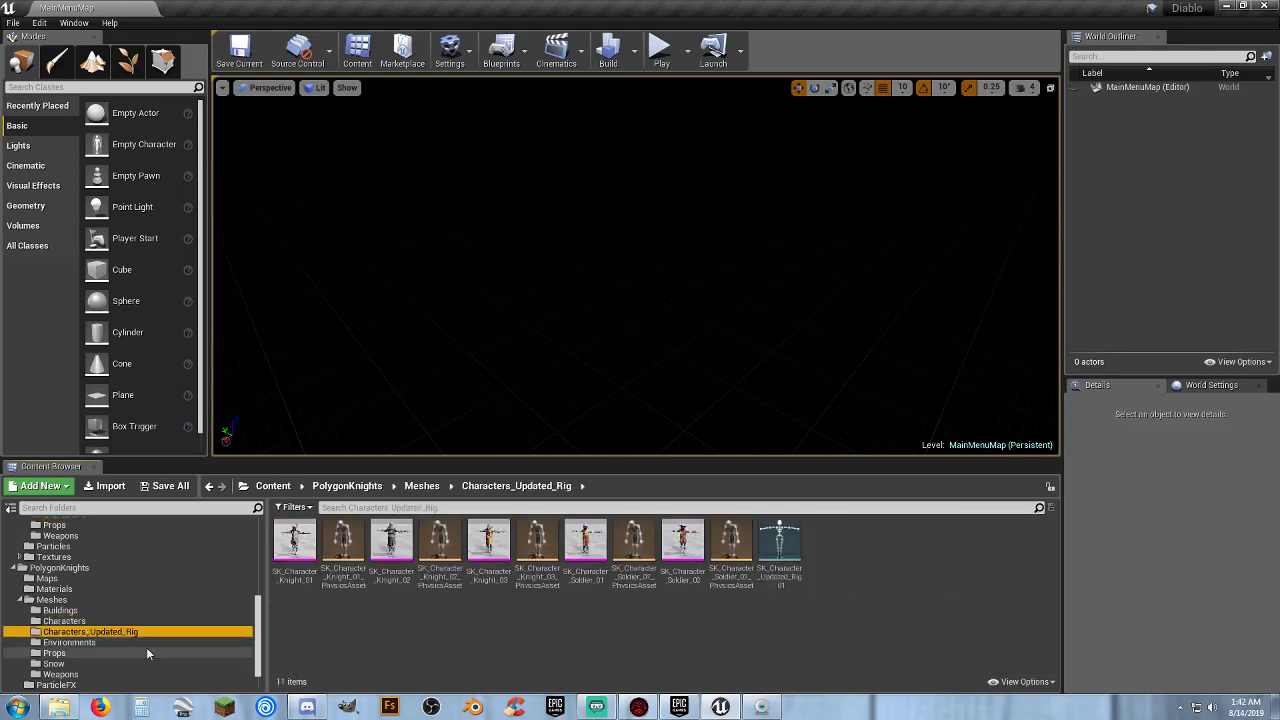
{"action": "left_click", "coordinate": [66, 622]}
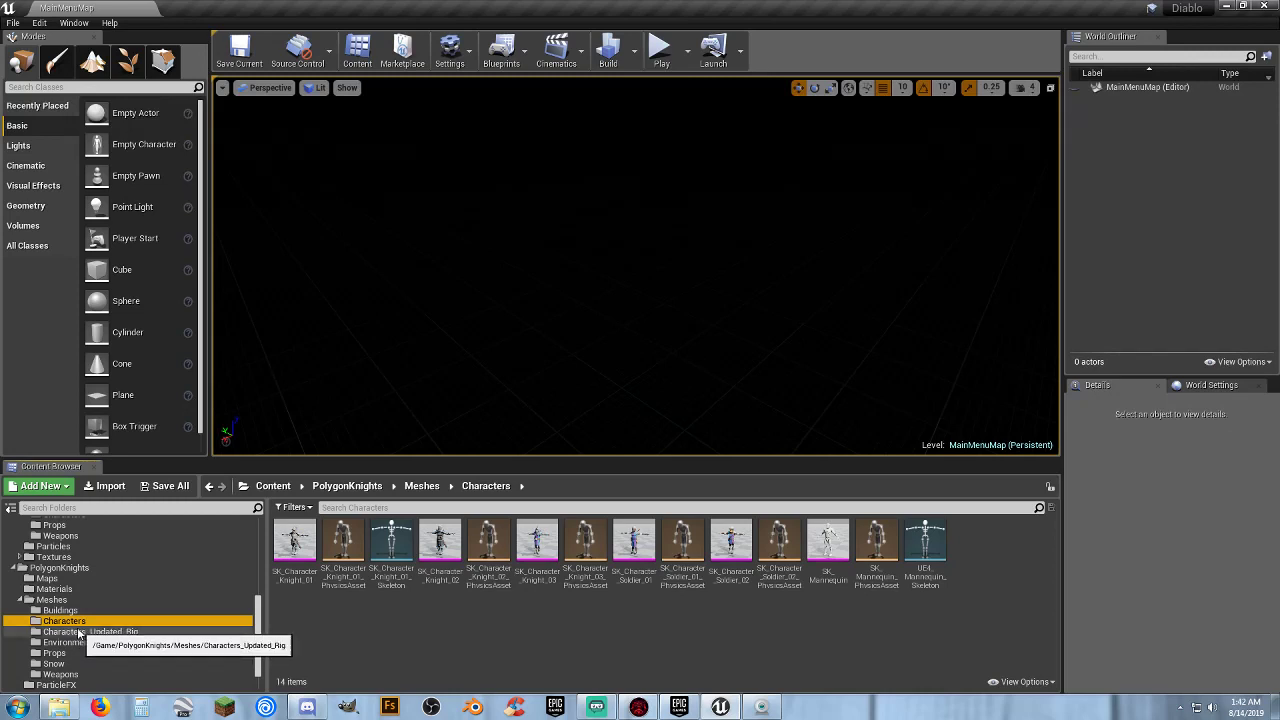
Check the rig setup of SK_Character_Updated_Rig_01 from PolygonKnights/Meshes/Characters_Updated_Rig in the Retarget Manager and close the asset.
{"action": "left_click", "coordinate": [79, 634]}
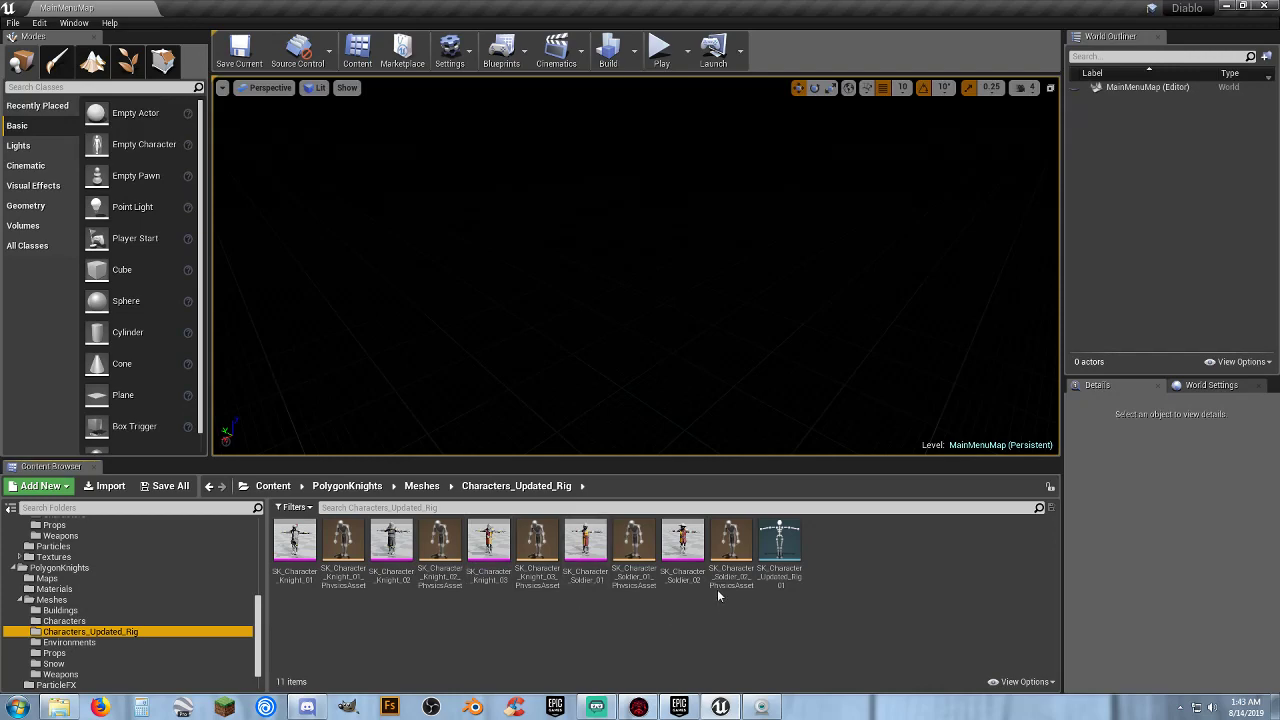
{"action": "double_click", "coordinate": [785, 597]}
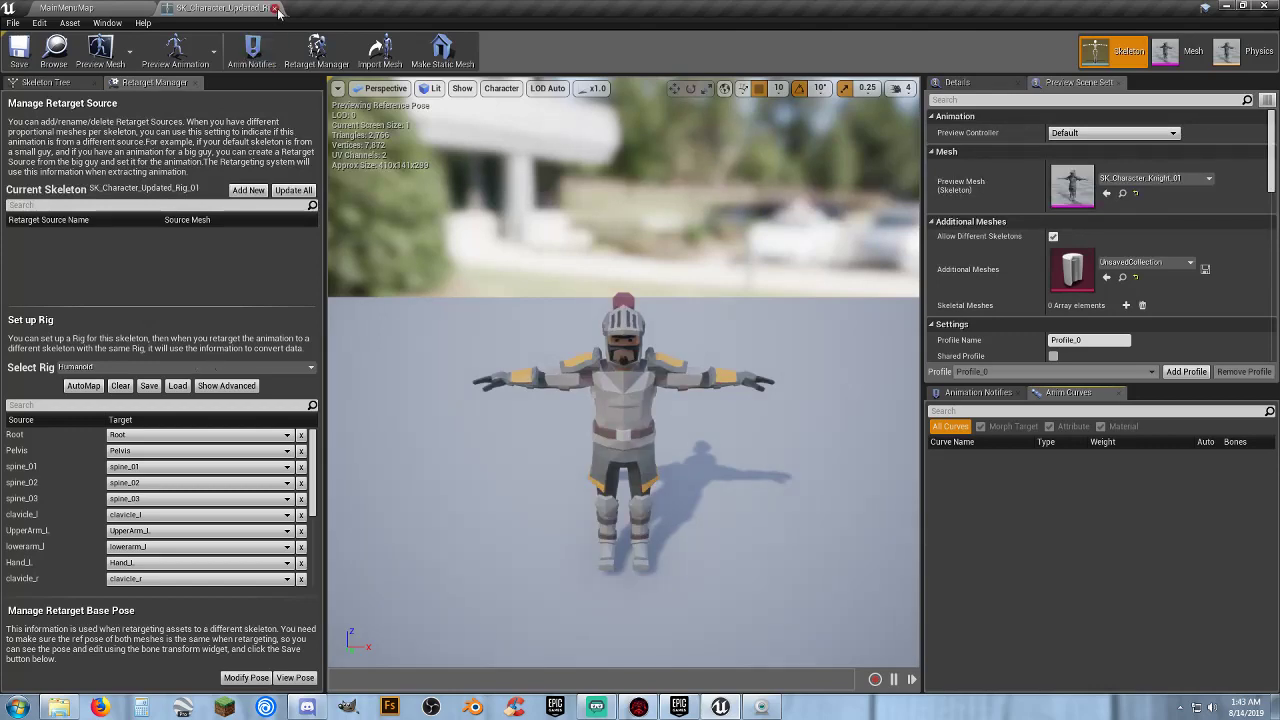
{"action": "left_click", "coordinate": [275, 8]}
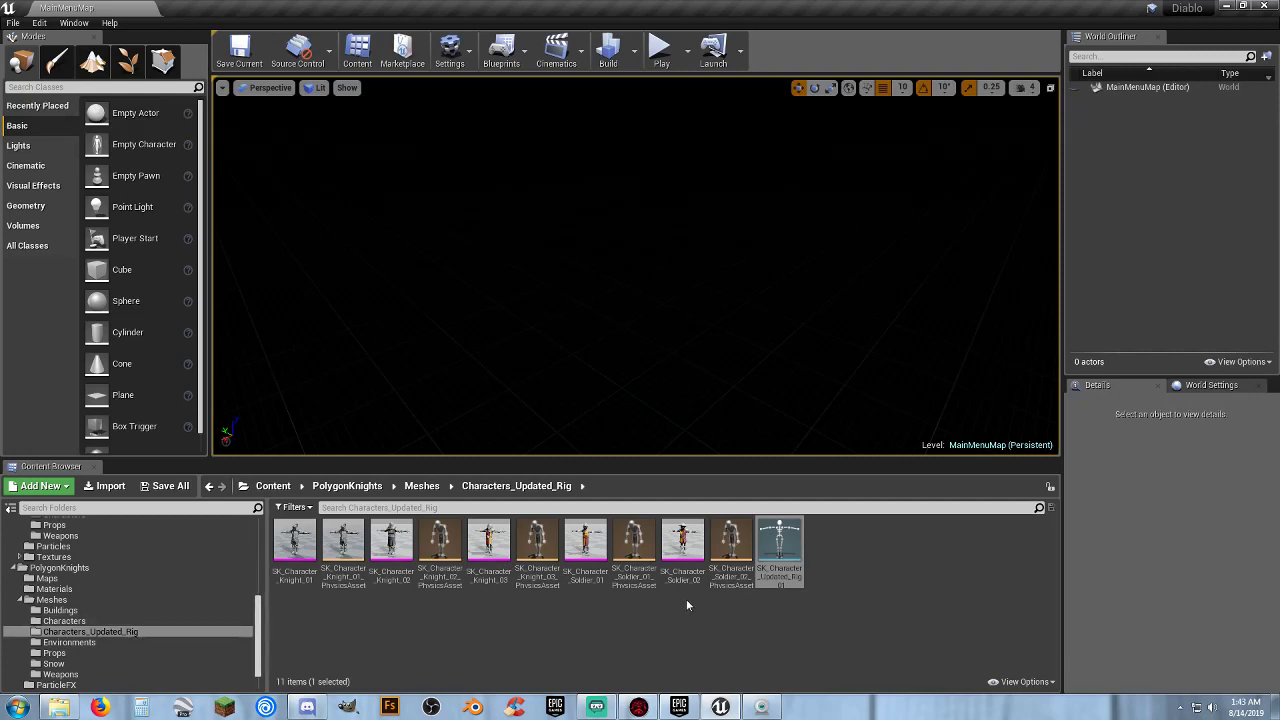
Expand the PolygonPirates/Meshes/Characters folder and view the contents of its Creatures subfolder.
{"action": "scroll", "coordinate": [78, 621], "scroll_direction": "down", "scroll_amount": 1}
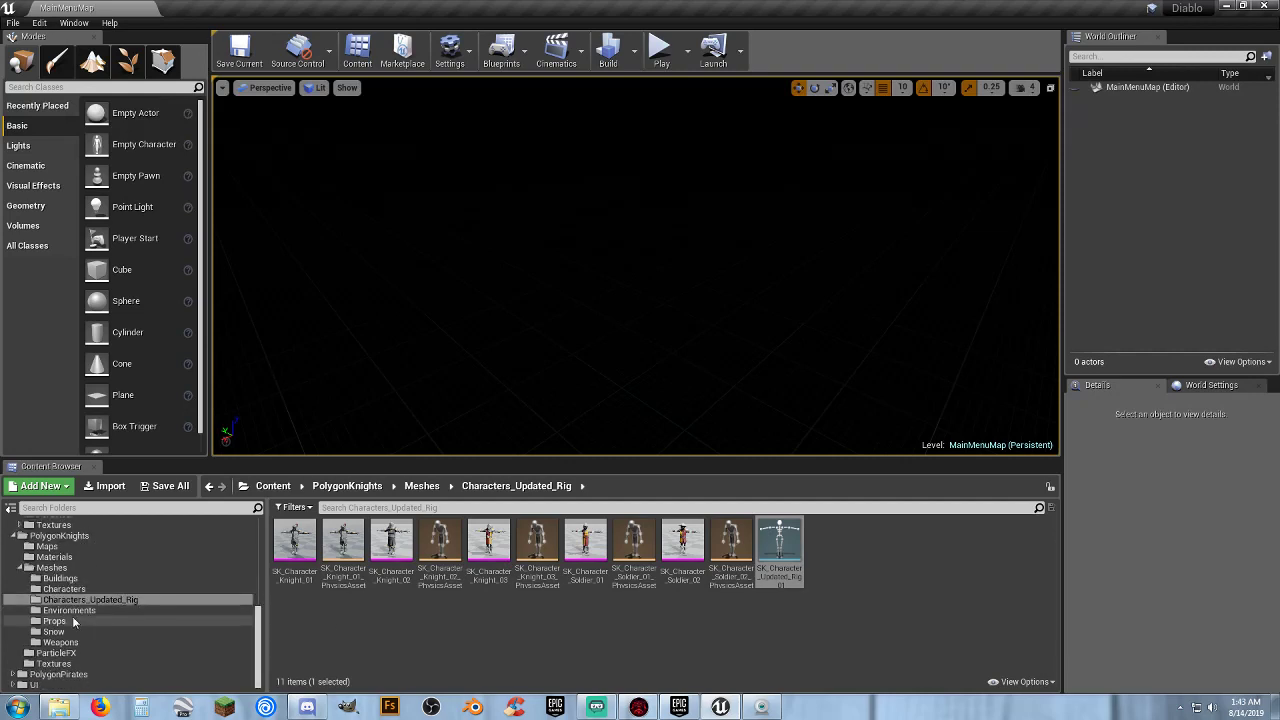
{"action": "left_click", "coordinate": [14, 675]}
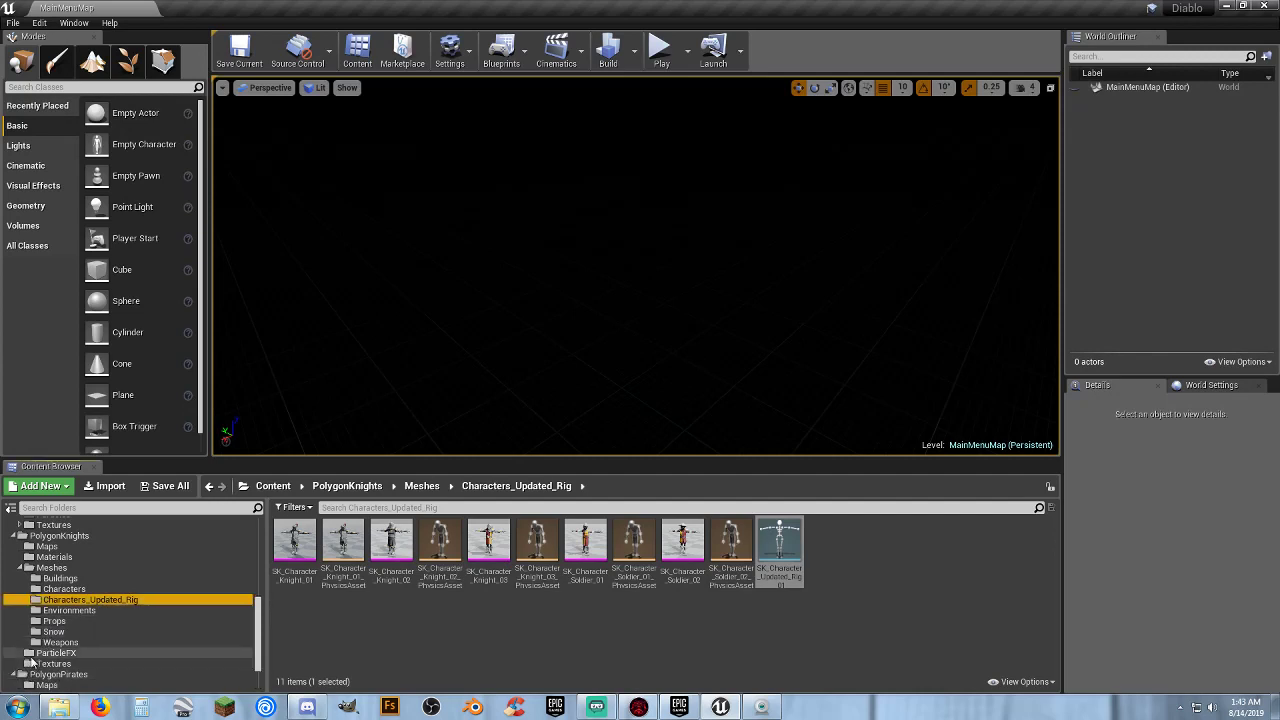
{"action": "scroll", "coordinate": [20, 660], "scroll_direction": "down", "scroll_amount": 1}
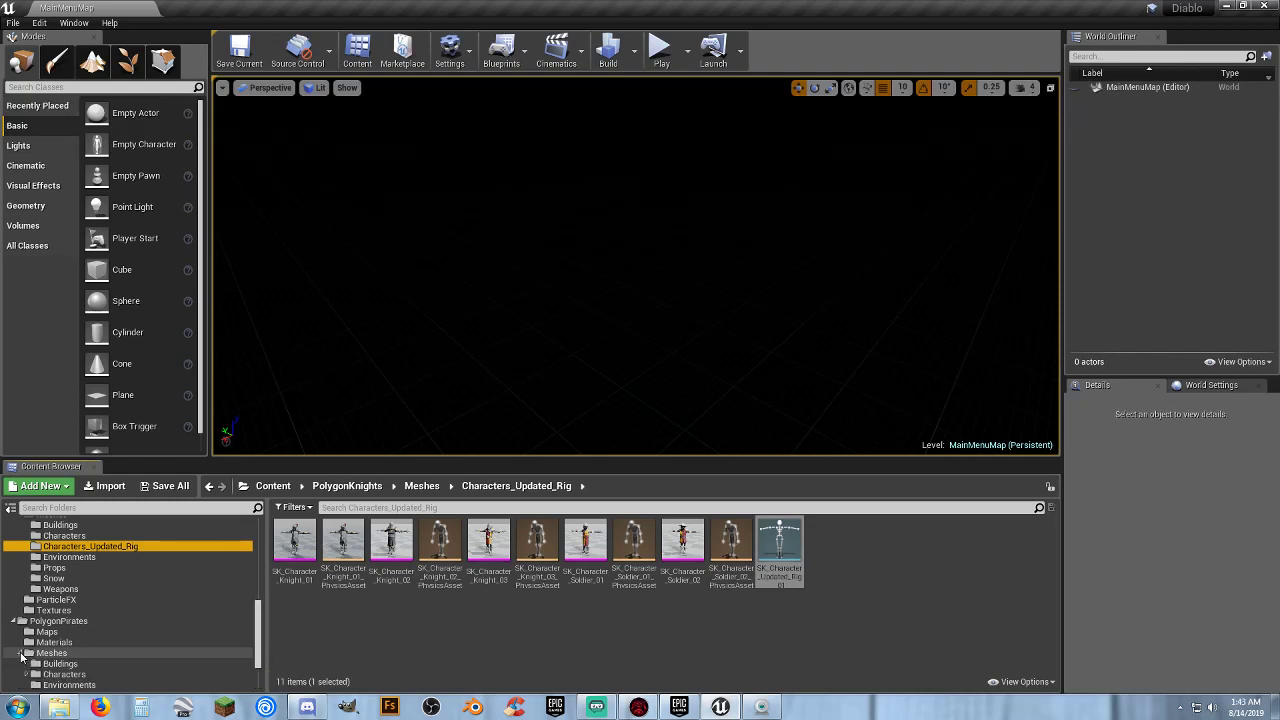
{"action": "scroll", "coordinate": [61, 655], "scroll_direction": "down", "scroll_amount": 3}
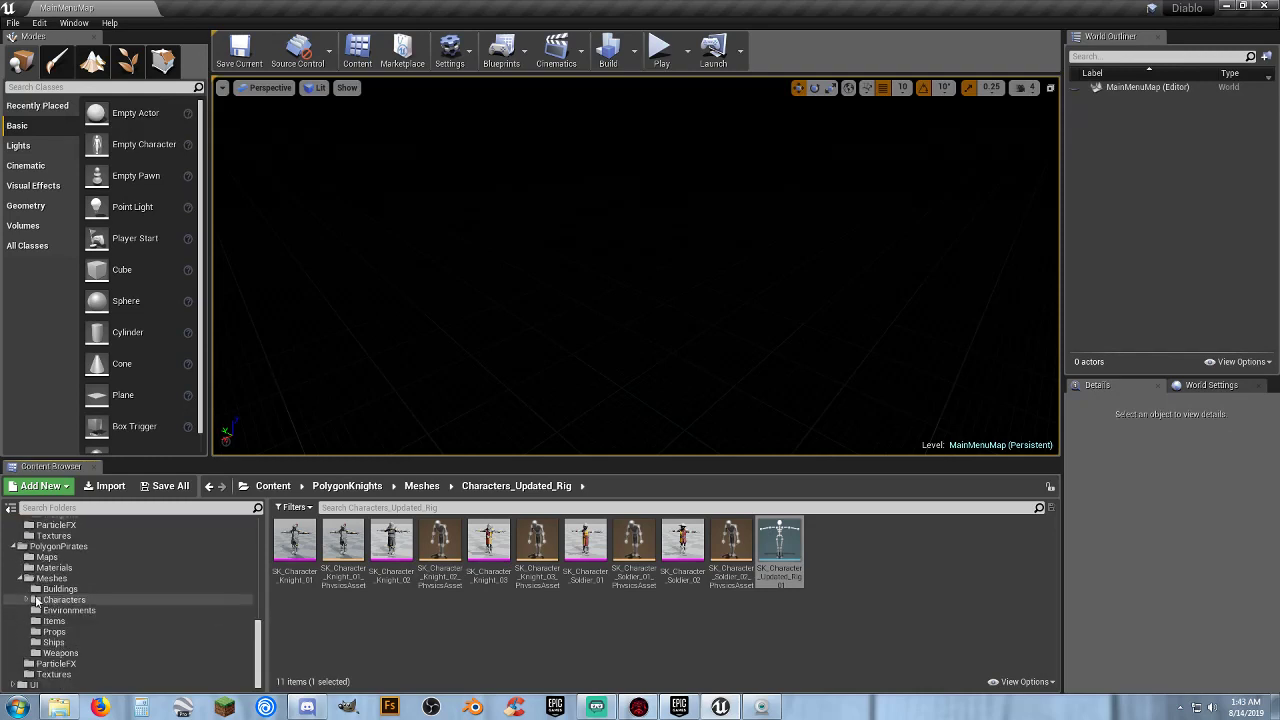
{"action": "left_click", "coordinate": [27, 600]}
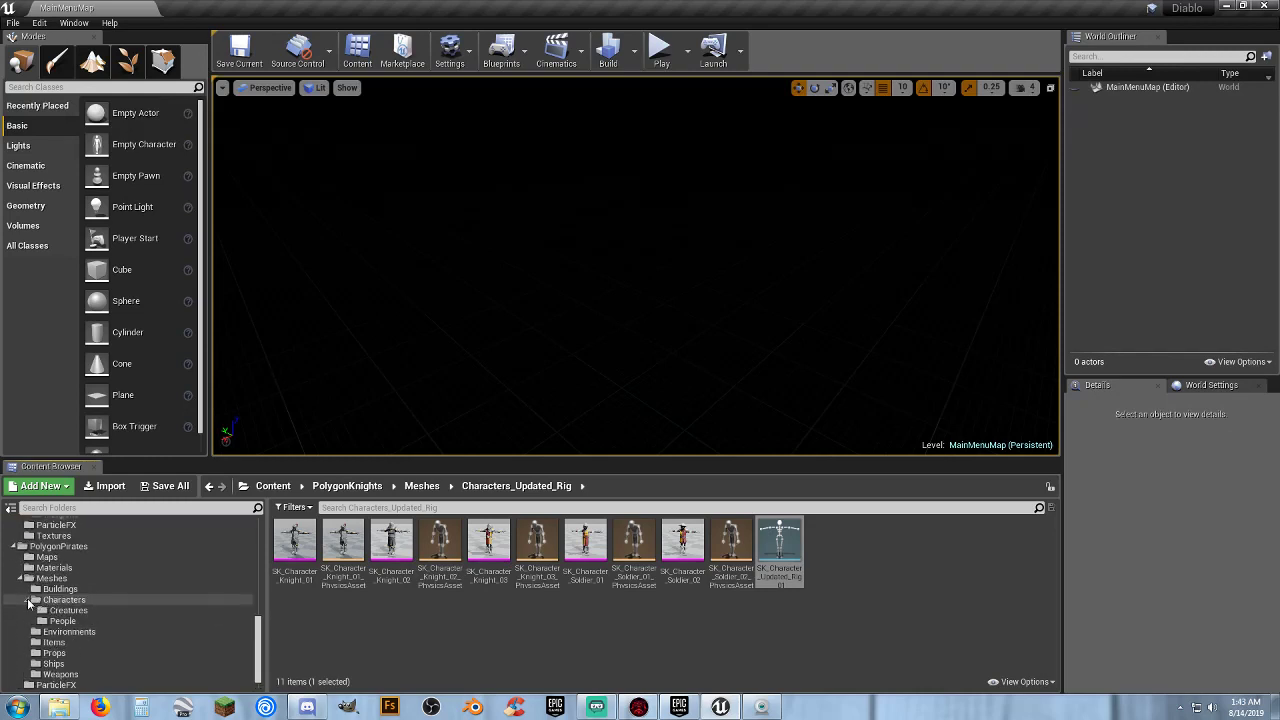
{"action": "left_click", "coordinate": [96, 611]}
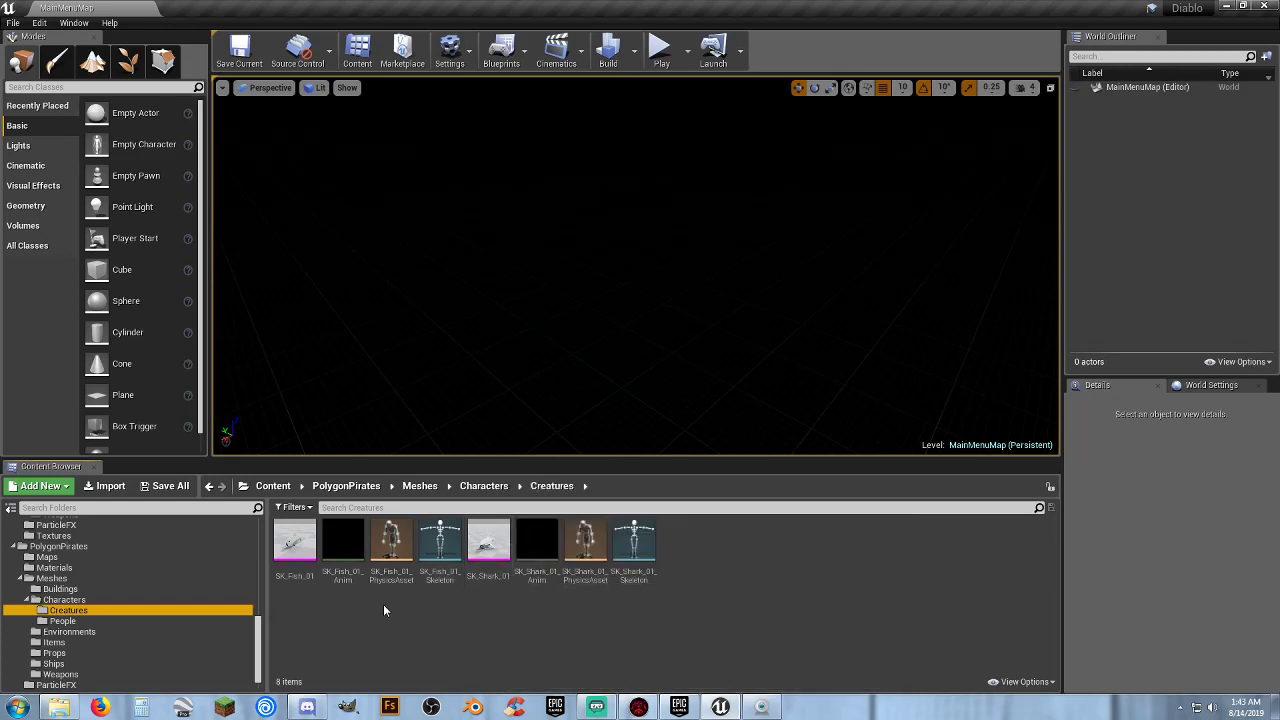
Find the Polygon Pirates skeleton in the People folder, check its rig setup in the Retarget Manager and close the asset.
{"action": "left_click", "coordinate": [159, 622]}
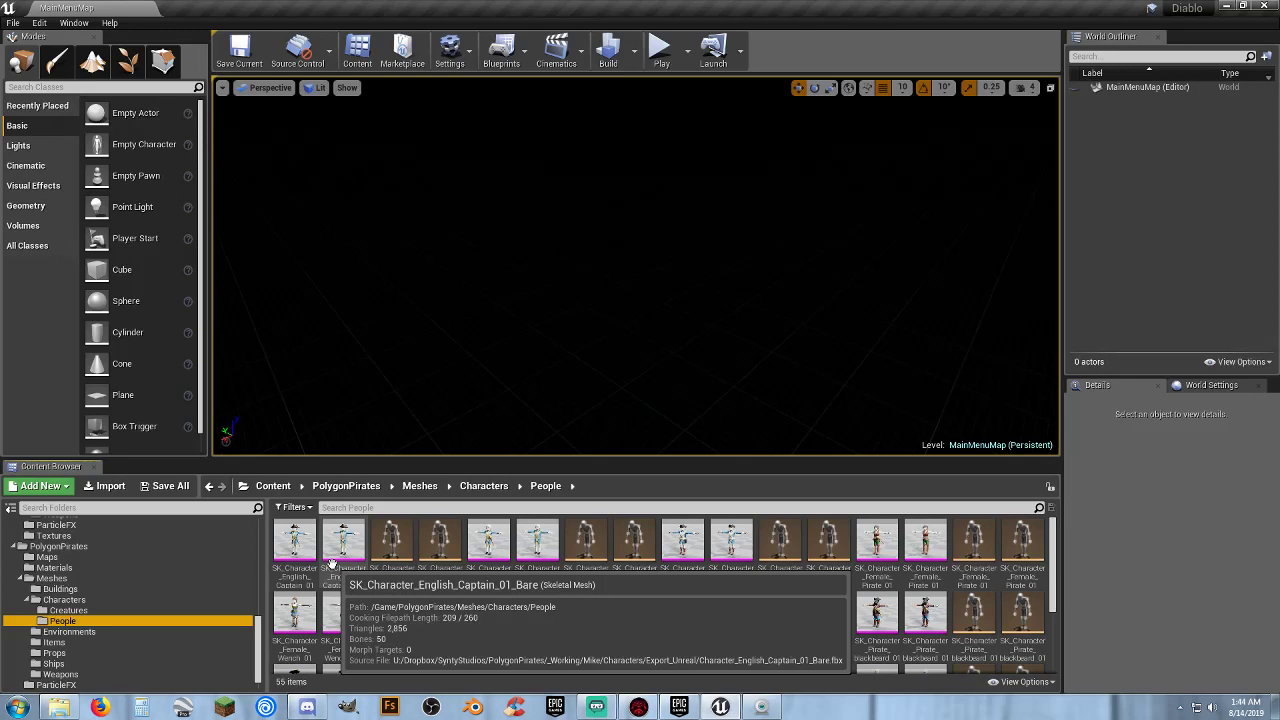
{"action": "scroll", "coordinate": [520, 560], "scroll_direction": "down", "scroll_amount": 3}
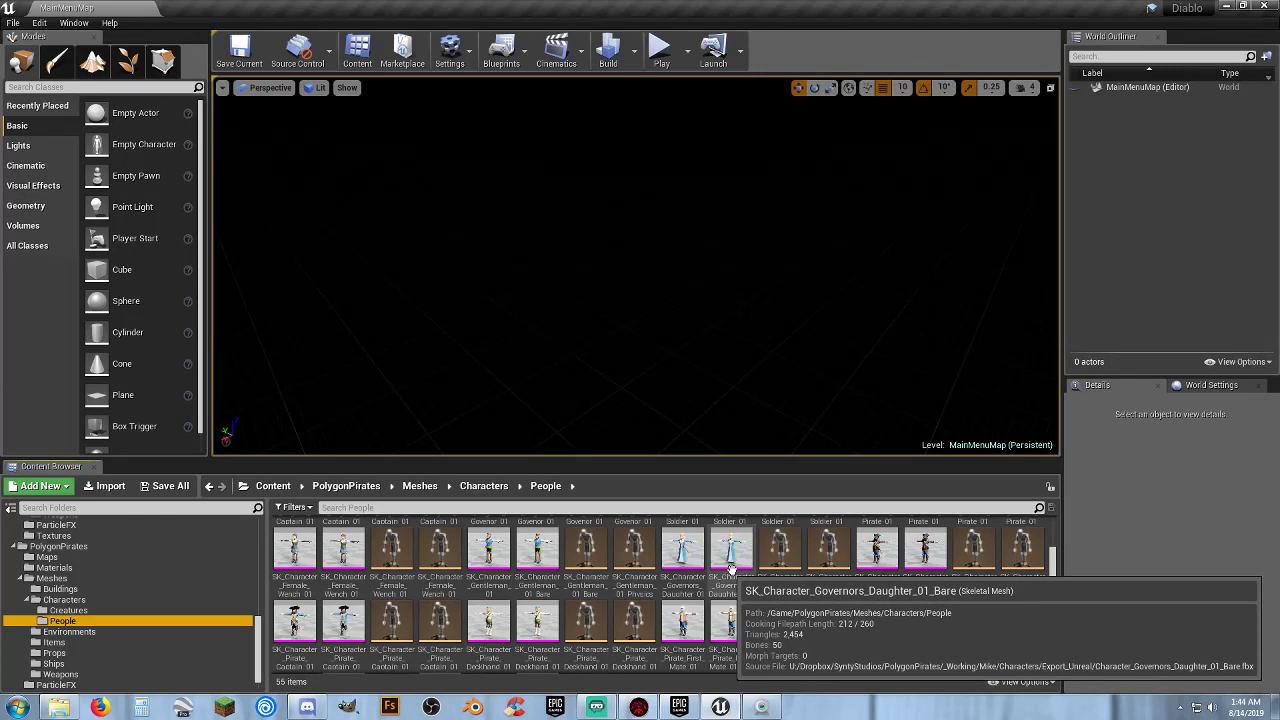
{"action": "scroll", "coordinate": [730, 580], "scroll_direction": "down", "scroll_amount": 3}
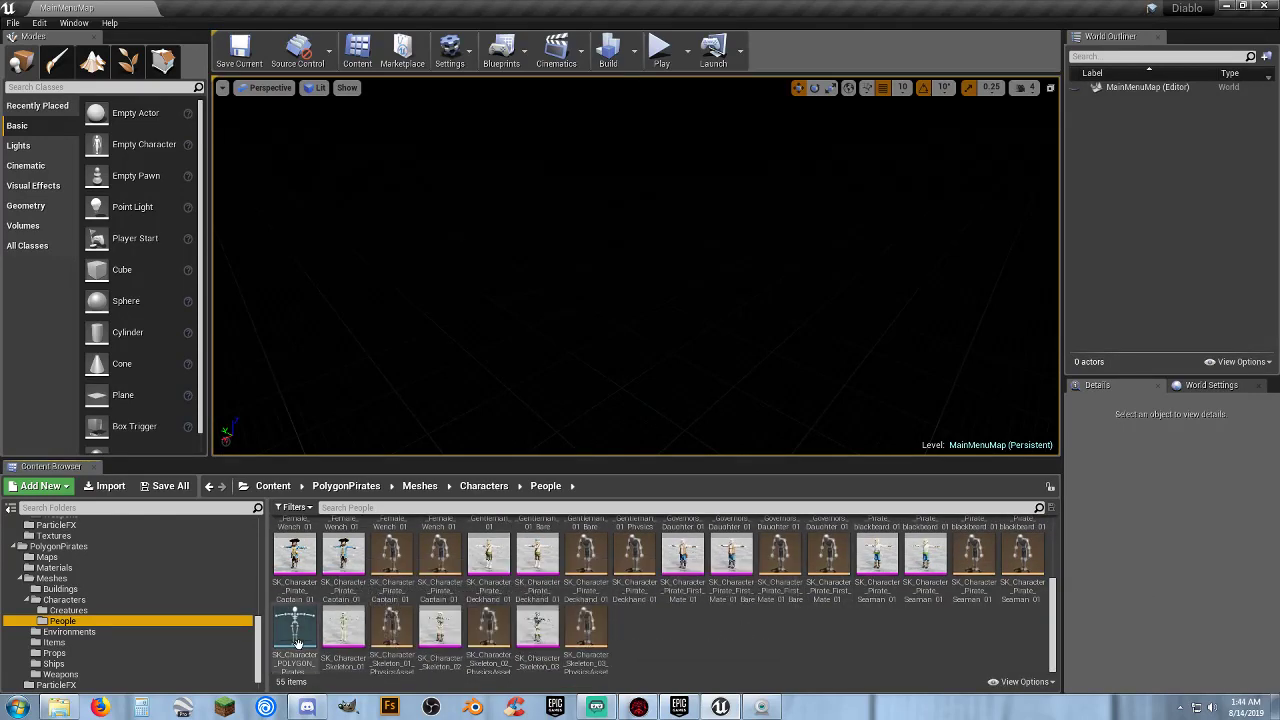
{"action": "double_click", "coordinate": [296, 643]}
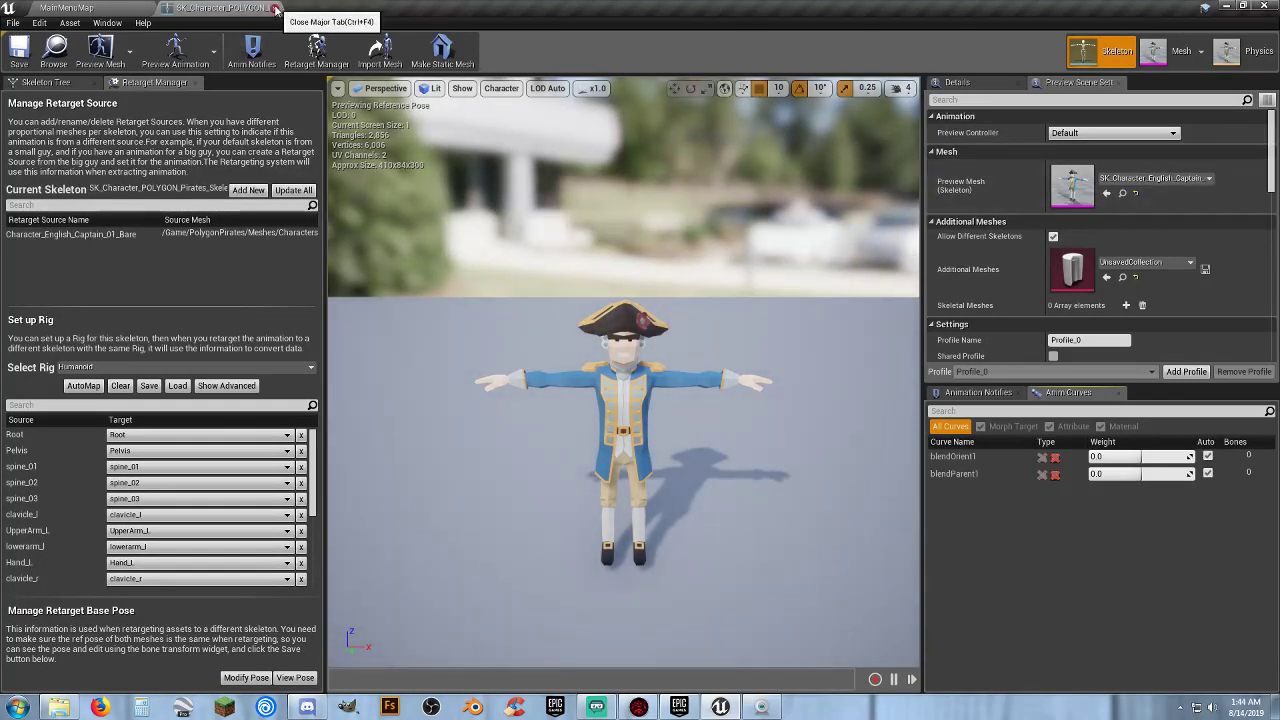
{"action": "left_click", "coordinate": [275, 8]}
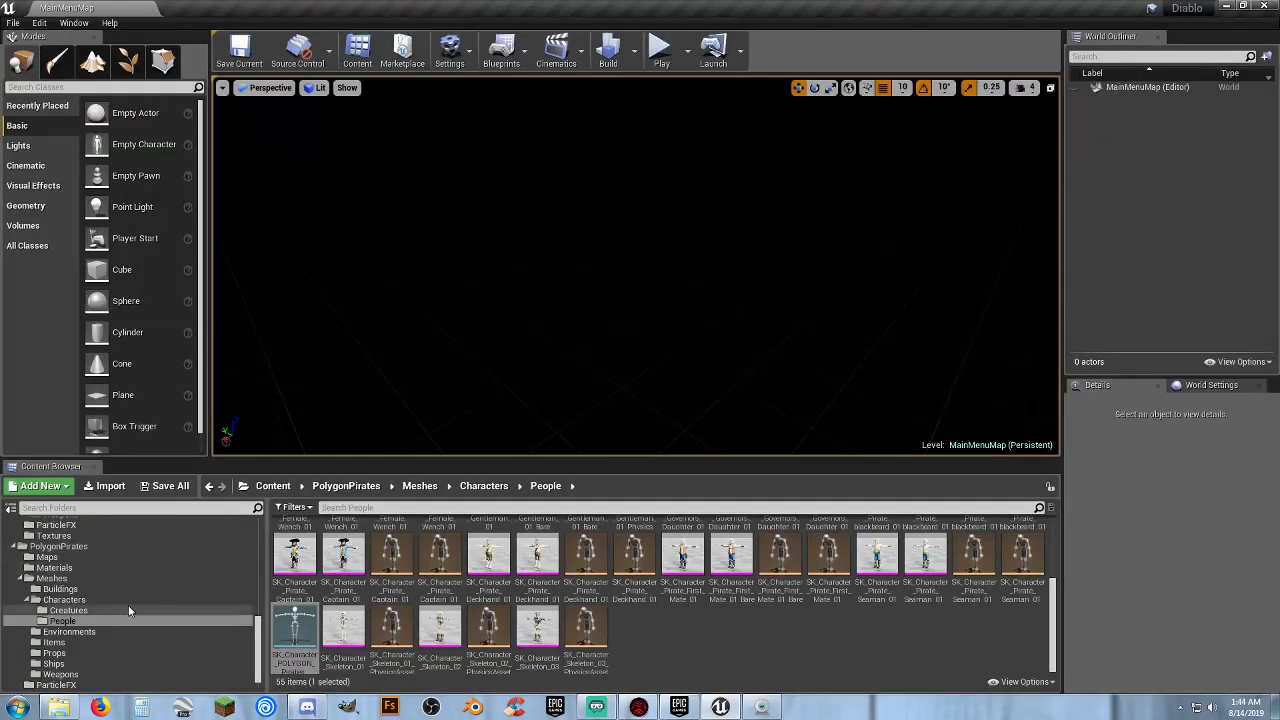
Copy SK_Character_Fantasy_Skeleton from PolygonFantasyCharacters/Characters into the Characters/Mesh folder and open that folder.
{"action": "scroll", "coordinate": [128, 605], "scroll_direction": "down", "scroll_amount": 2}
{"action": "scroll", "coordinate": [128, 605], "scroll_direction": "up", "scroll_amount": 10}
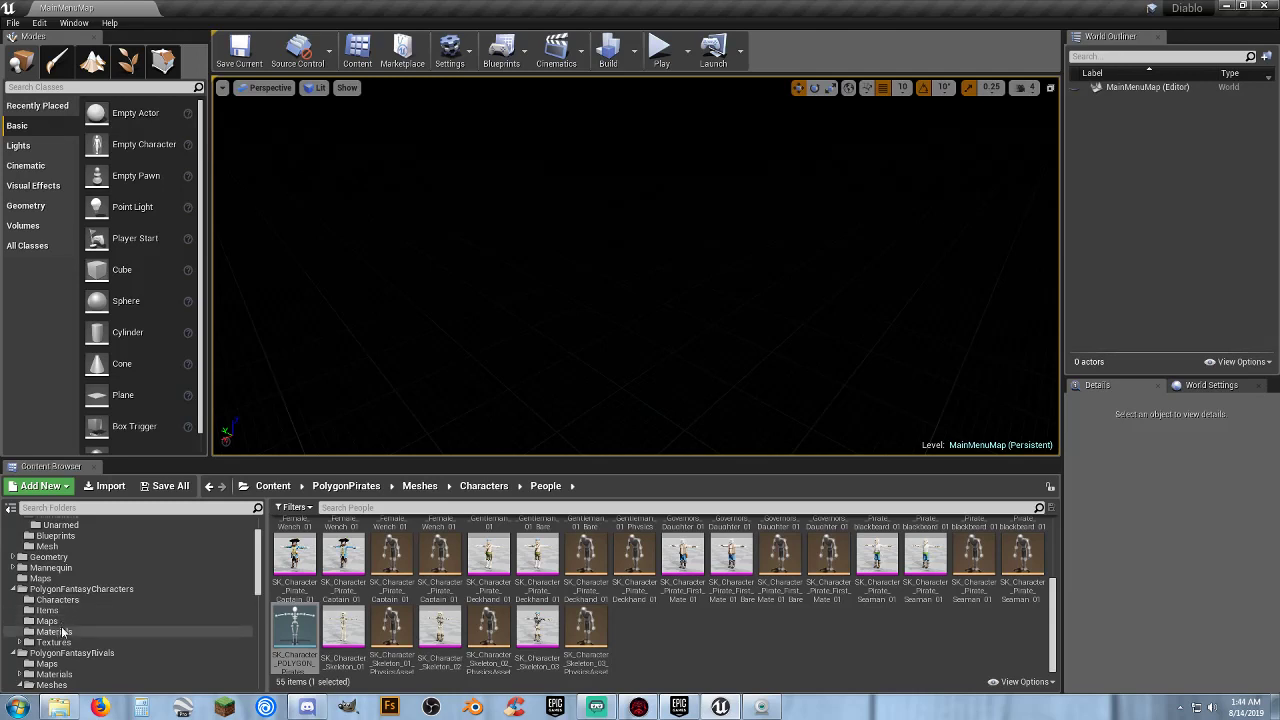
{"action": "left_click", "coordinate": [57, 600]}
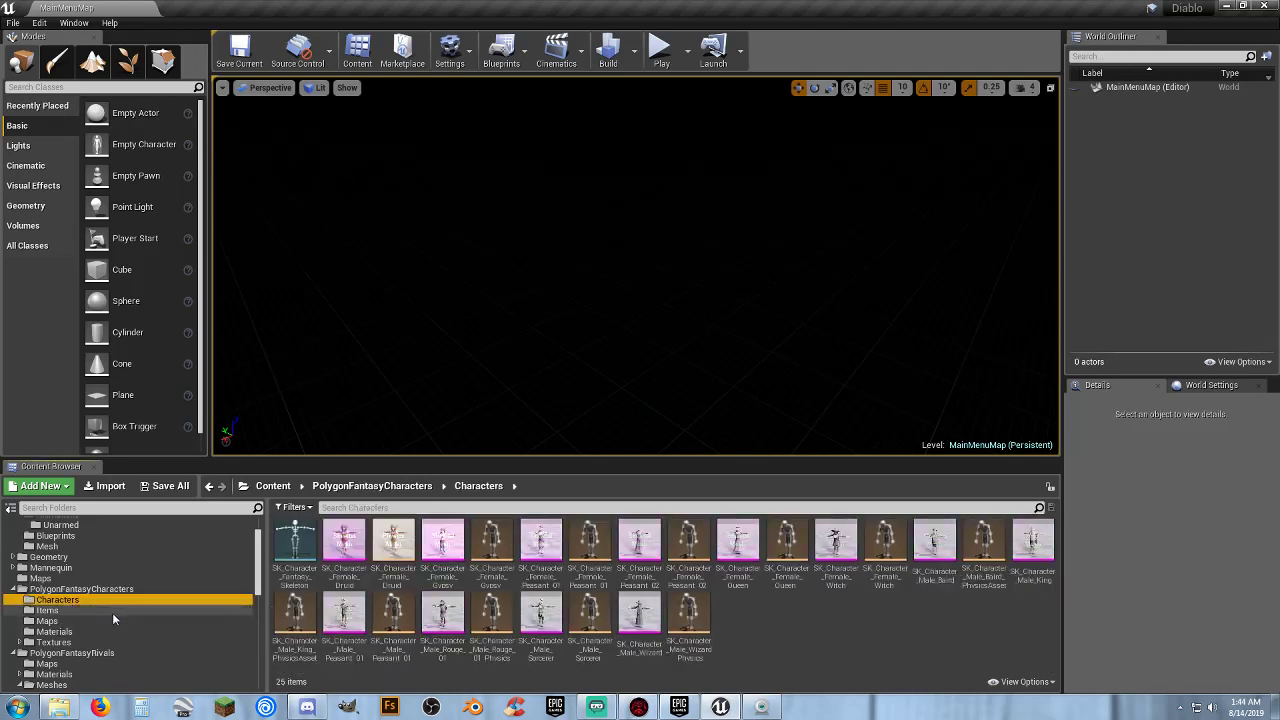
{"action": "scroll", "coordinate": [112, 612], "scroll_direction": "up", "scroll_amount": 2}
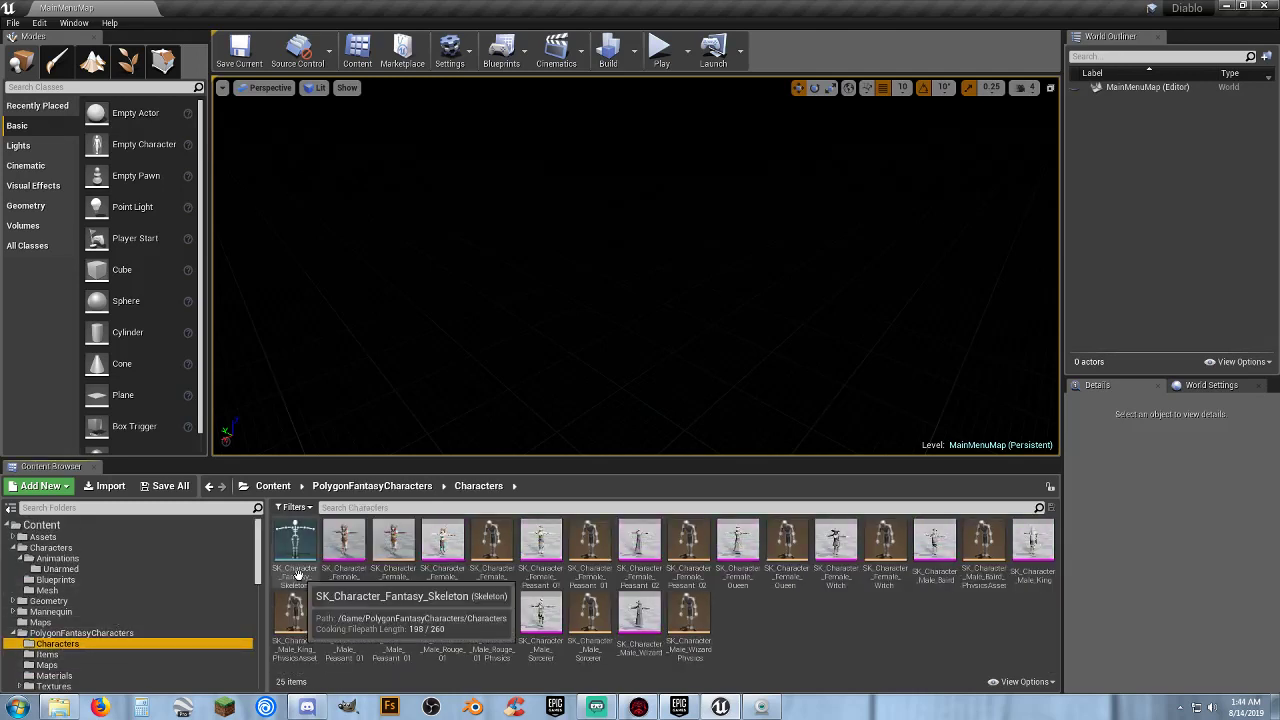
{"action": "left_click_drag", "start_coordinate": [297, 575], "coordinate": [67, 597]}
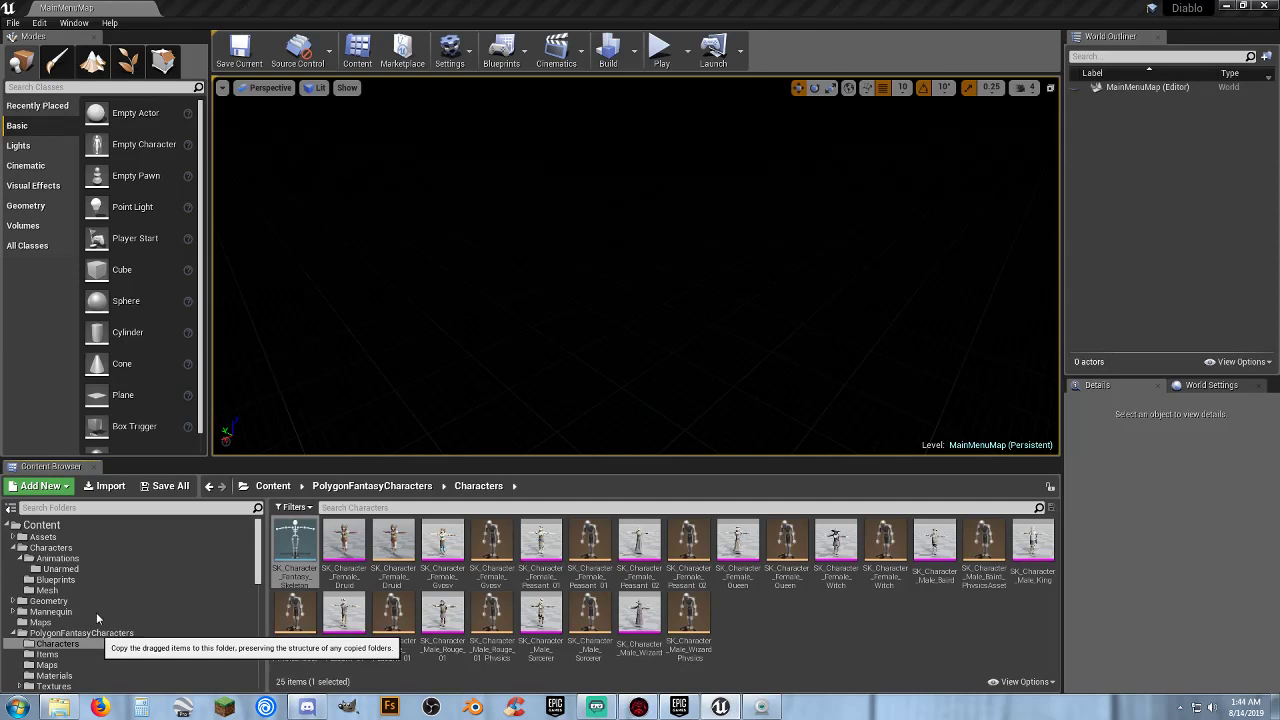
{"action": "left_click", "coordinate": [96, 612]}
{"action": "left_click", "coordinate": [47, 590]}
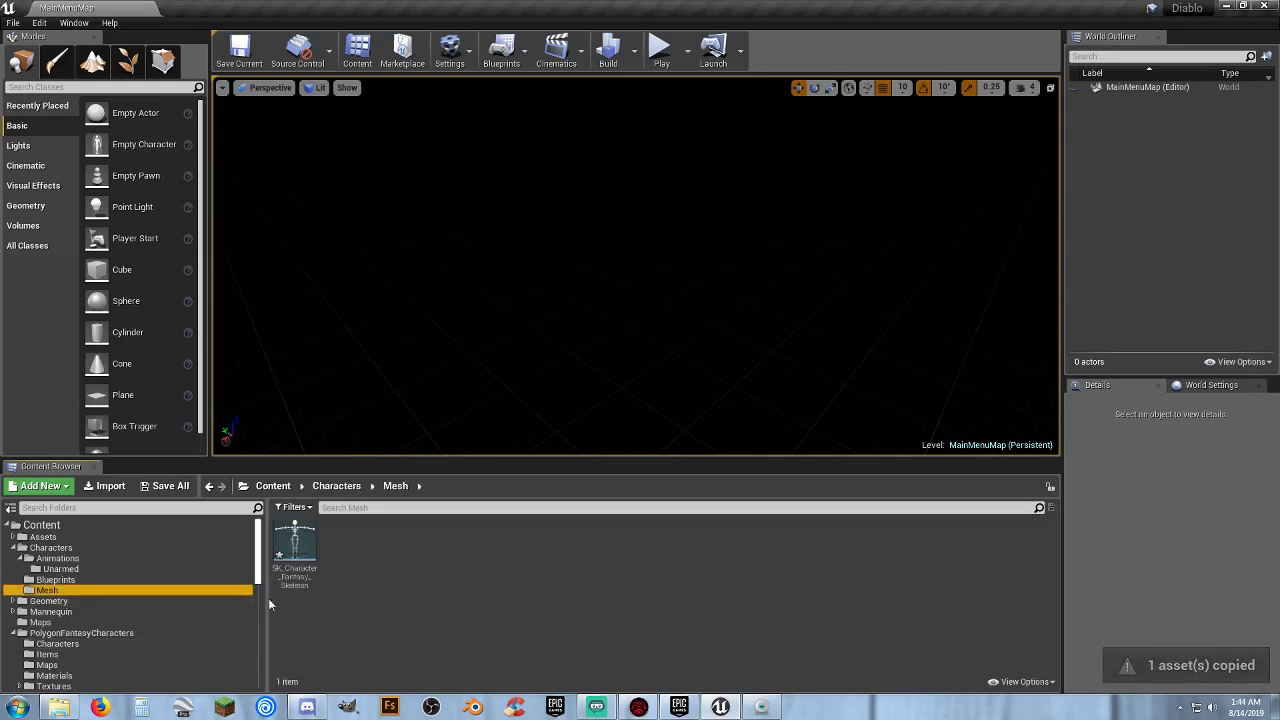
Rename the copied skeleton in Characters/Mesh to SK_Polygon, and open it to save the asset.
{"action": "left_click", "coordinate": [294, 548]}
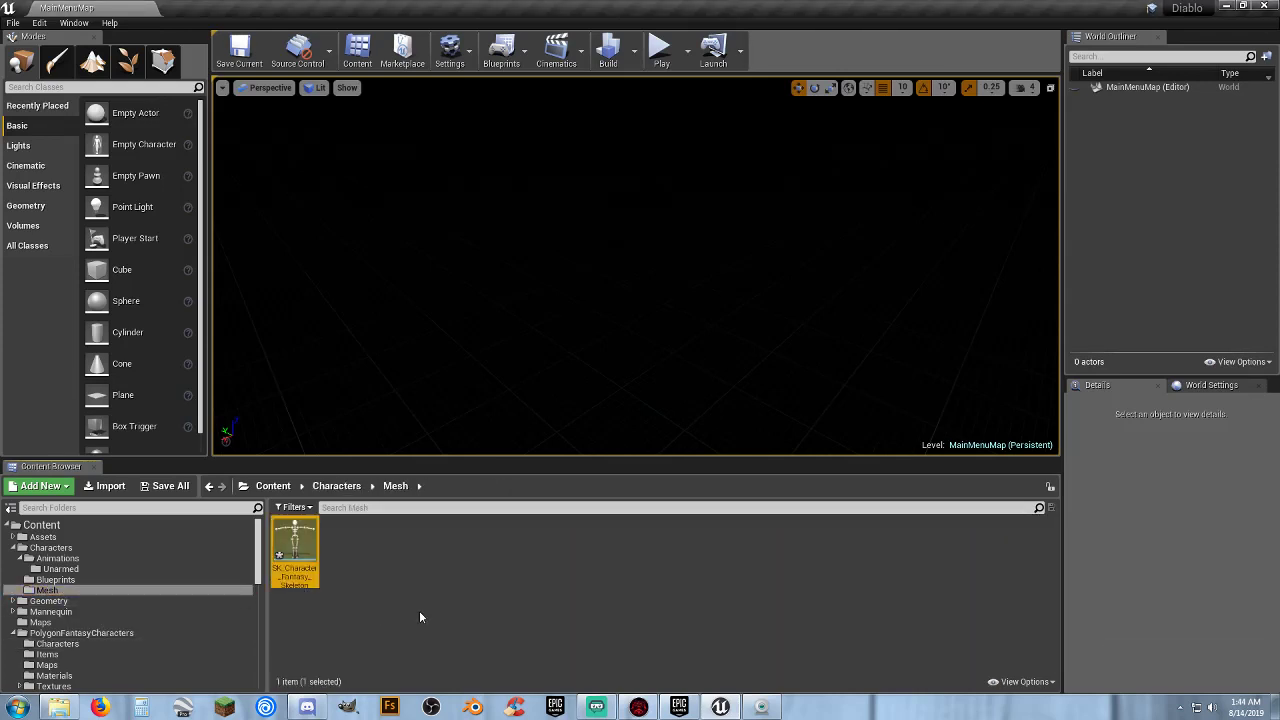
{"action": "key", "text": "F2"}
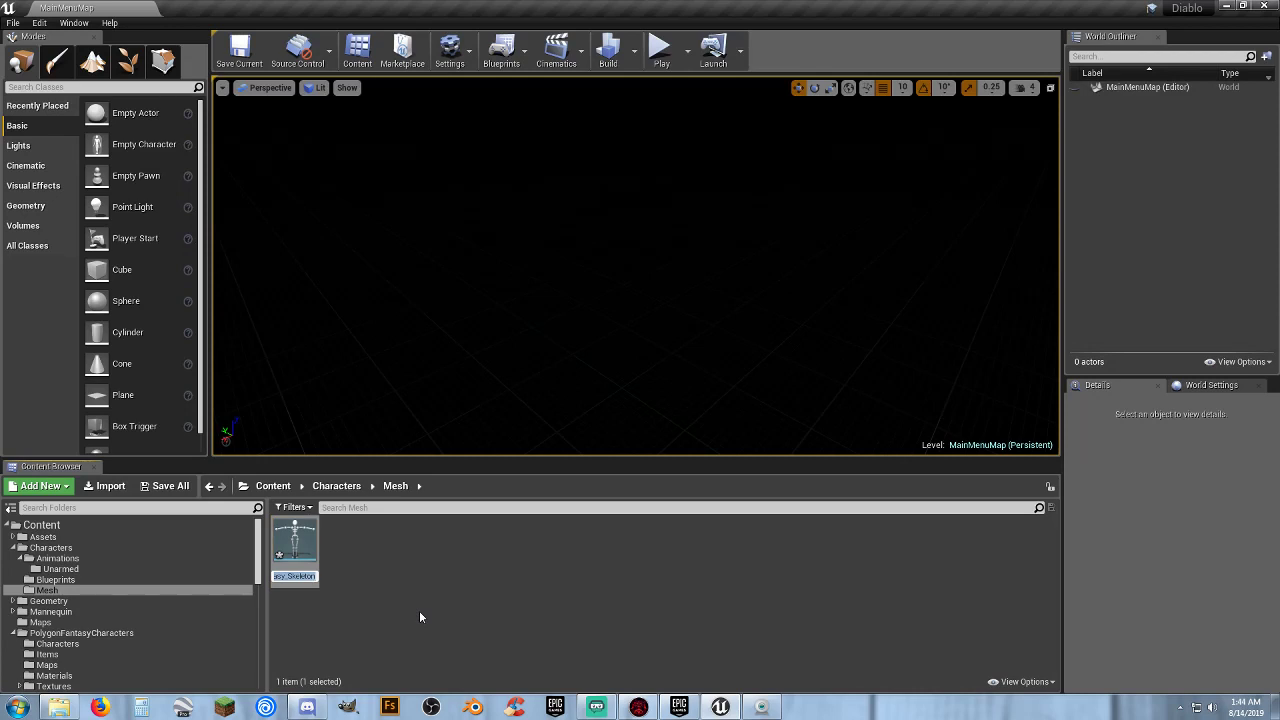
{"action": "type", "text": "SK"}
{"action": "type", "text": "_"}
{"action": "type", "text": "Play"}
{"action": "type", "text": "gon"}
{"action": "key", "text": "Return"}
{"action": "key", "text": "Return"}
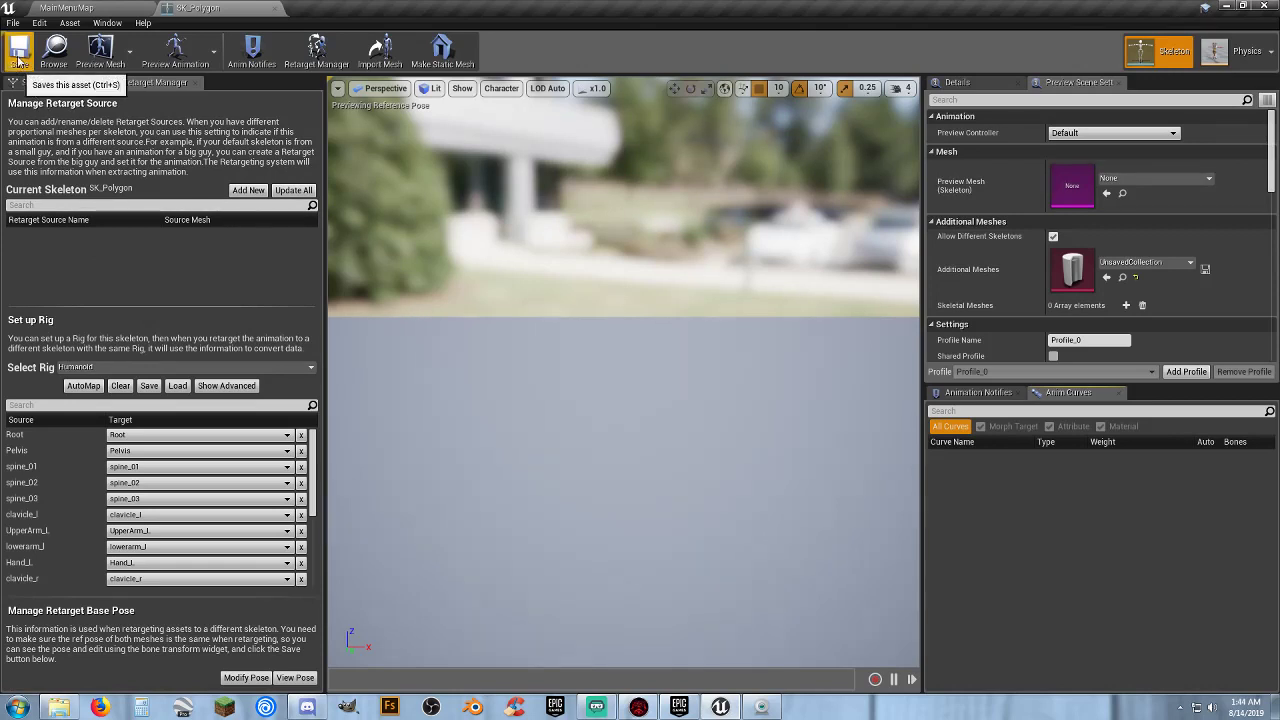
{"action": "left_click", "coordinate": [272, 10]}
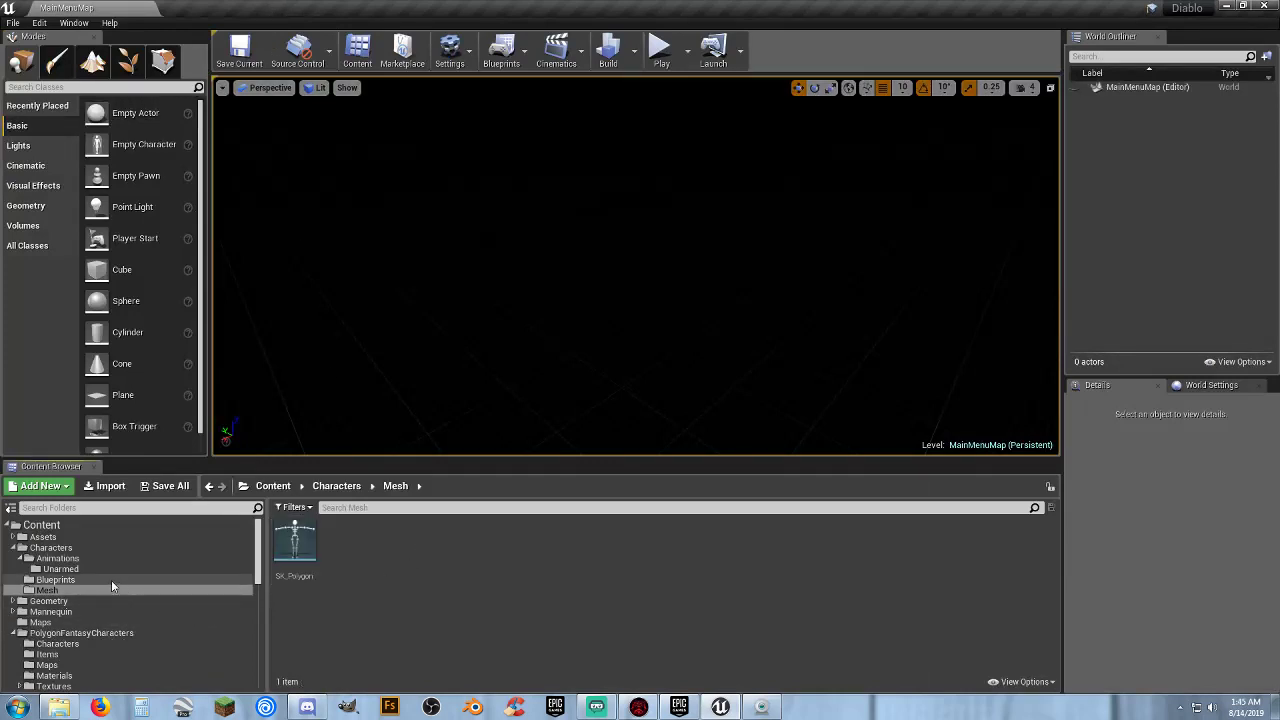
Select the twelve female and male character skeletal meshes in PolygonFantasyCharacters/Characters, leaving out the skeleton and physics assets.
{"action": "scroll", "coordinate": [111, 586], "scroll_direction": "down", "scroll_amount": 1}
{"action": "left_click", "coordinate": [128, 601]}
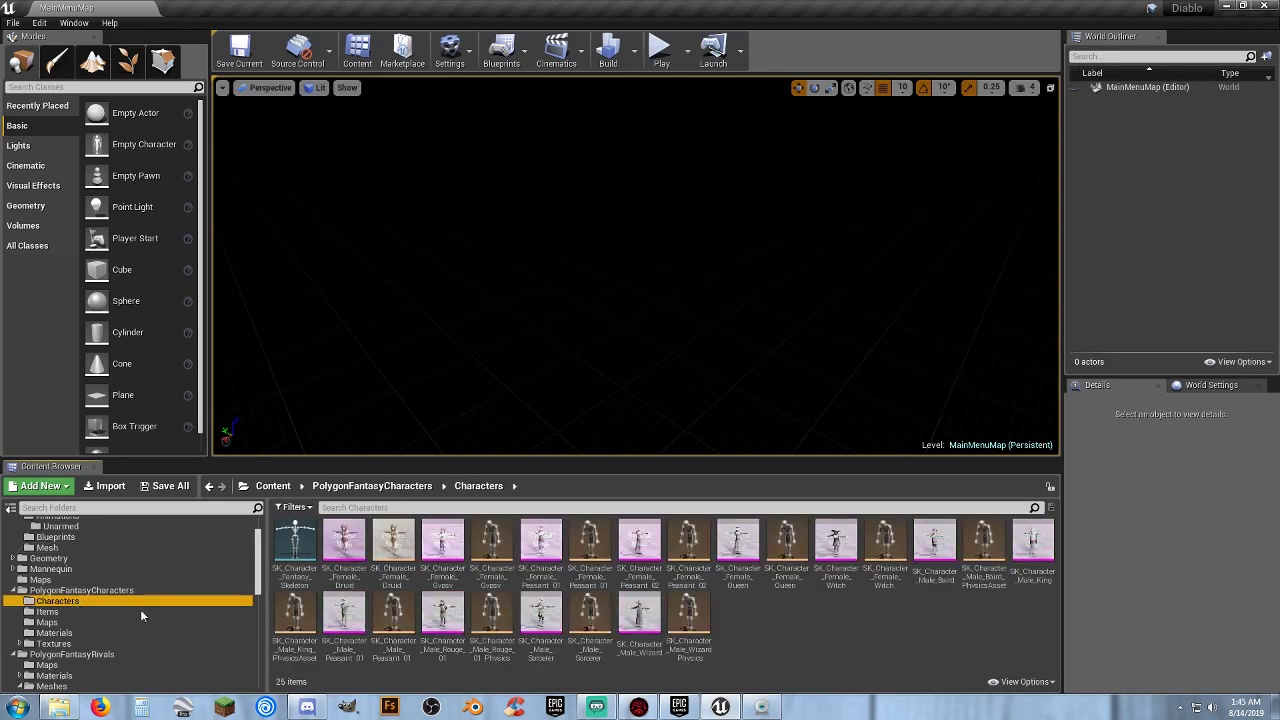
{"action": "left_click", "coordinate": [345, 545]}
{"action": "left_click", "coordinate": [442, 545], "text": "ctrl"}
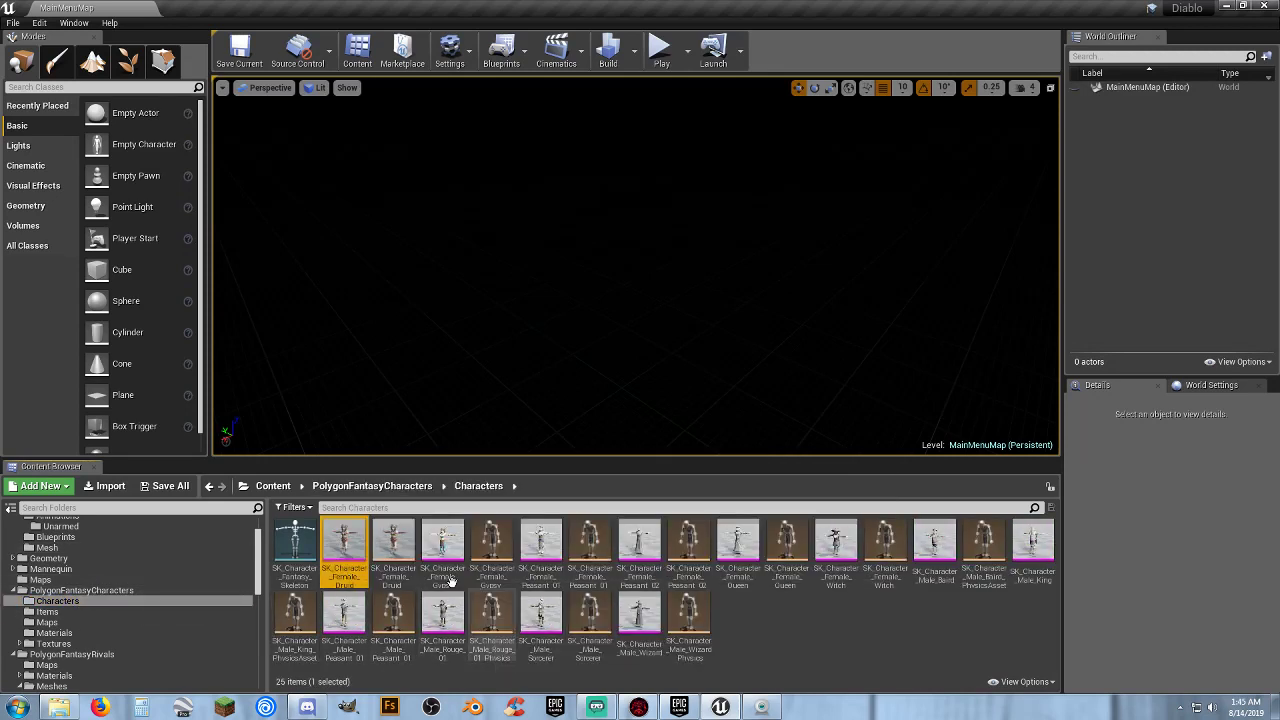
{"action": "left_click", "coordinate": [540, 555], "text": "ctrl"}
{"action": "left_click", "coordinate": [639, 555], "text": "ctrl"}
{"action": "left_click", "coordinate": [737, 555], "text": "ctrl"}
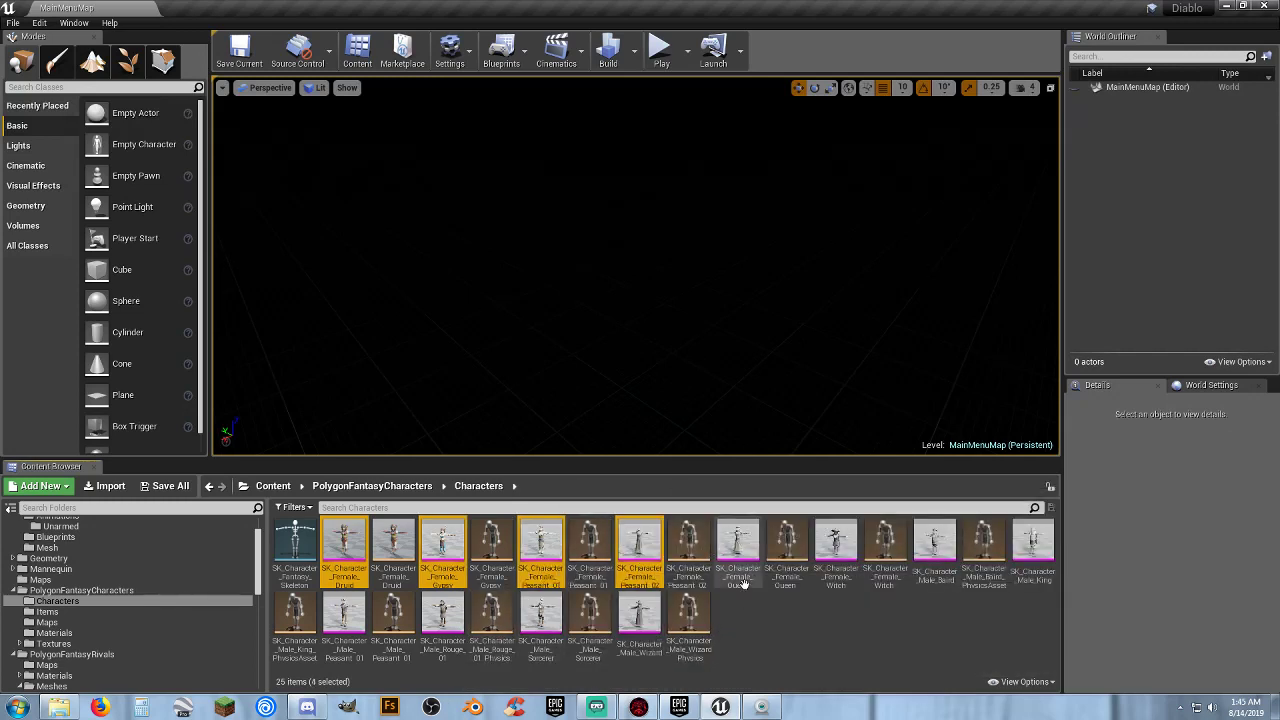
{"action": "left_click", "coordinate": [836, 580], "text": "ctrl"}
{"action": "left_click", "coordinate": [934, 580], "text": "ctrl"}
{"action": "left_click", "coordinate": [1035, 577], "text": "ctrl"}
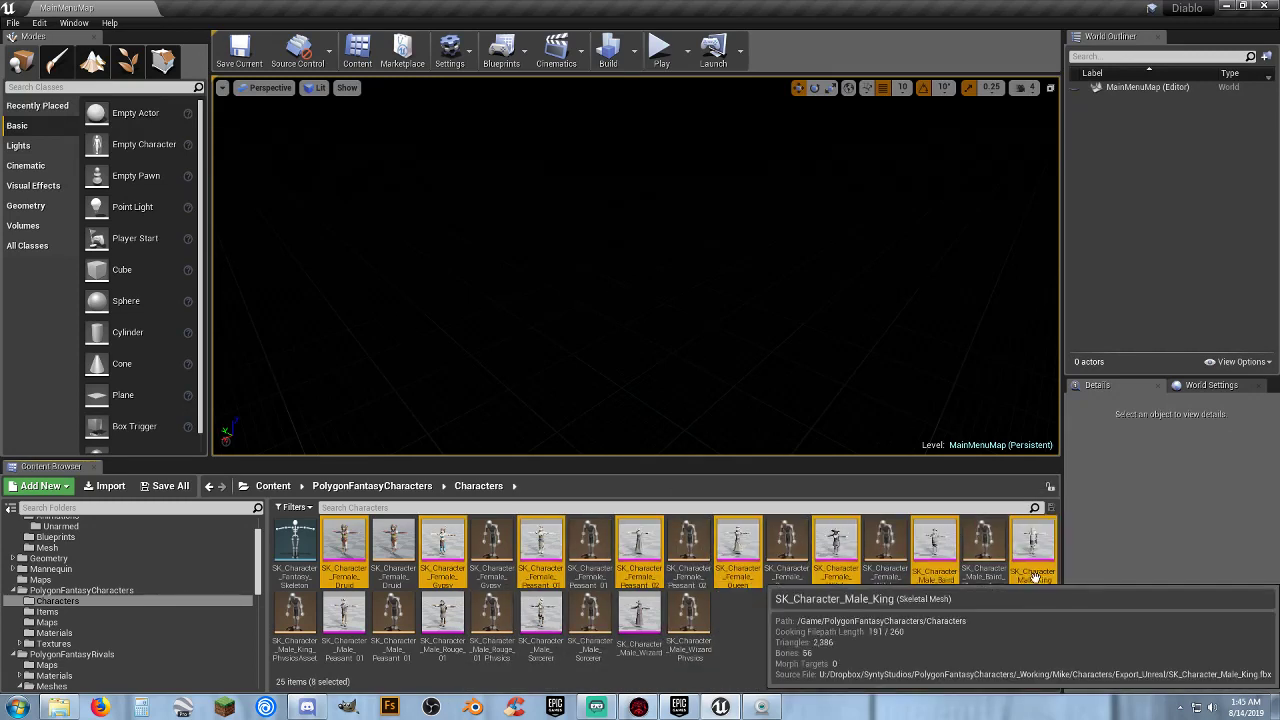
{"action": "left_click", "coordinate": [344, 620], "text": "ctrl"}
{"action": "left_click", "coordinate": [452, 645], "text": "ctrl"}
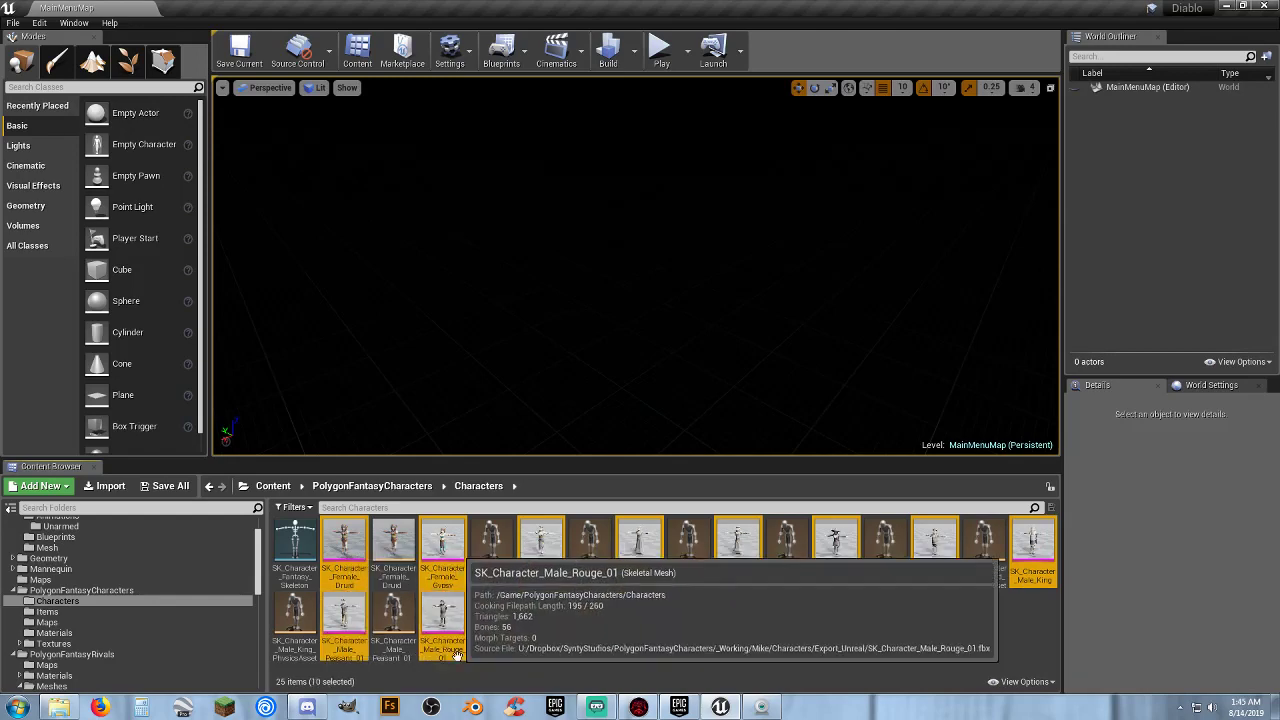
{"action": "left_click", "coordinate": [540, 625], "text": "ctrl"}
{"action": "left_click", "coordinate": [639, 625], "text": "ctrl"}
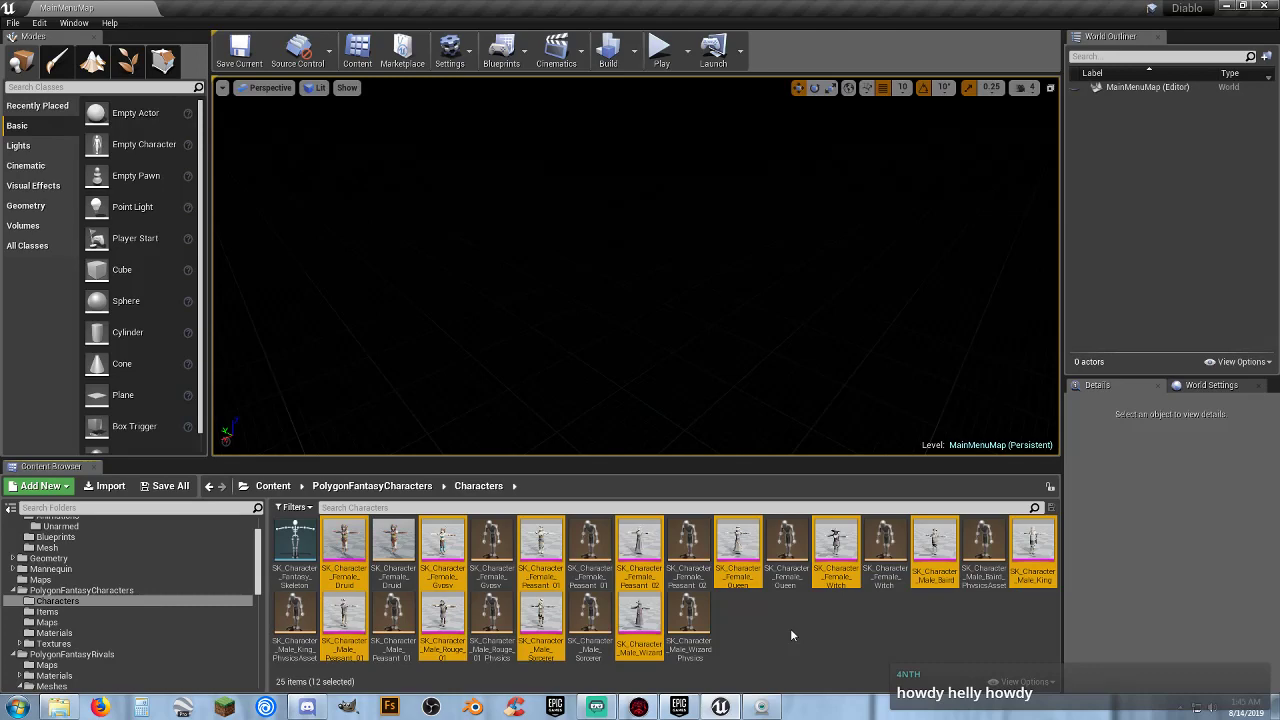
Start assigning a skeleton to the selected Fantasy character meshes and choose SK_Polygon for the first one, SK_Character_Female_Druid.
{"action": "right_click", "coordinate": [347, 543]}
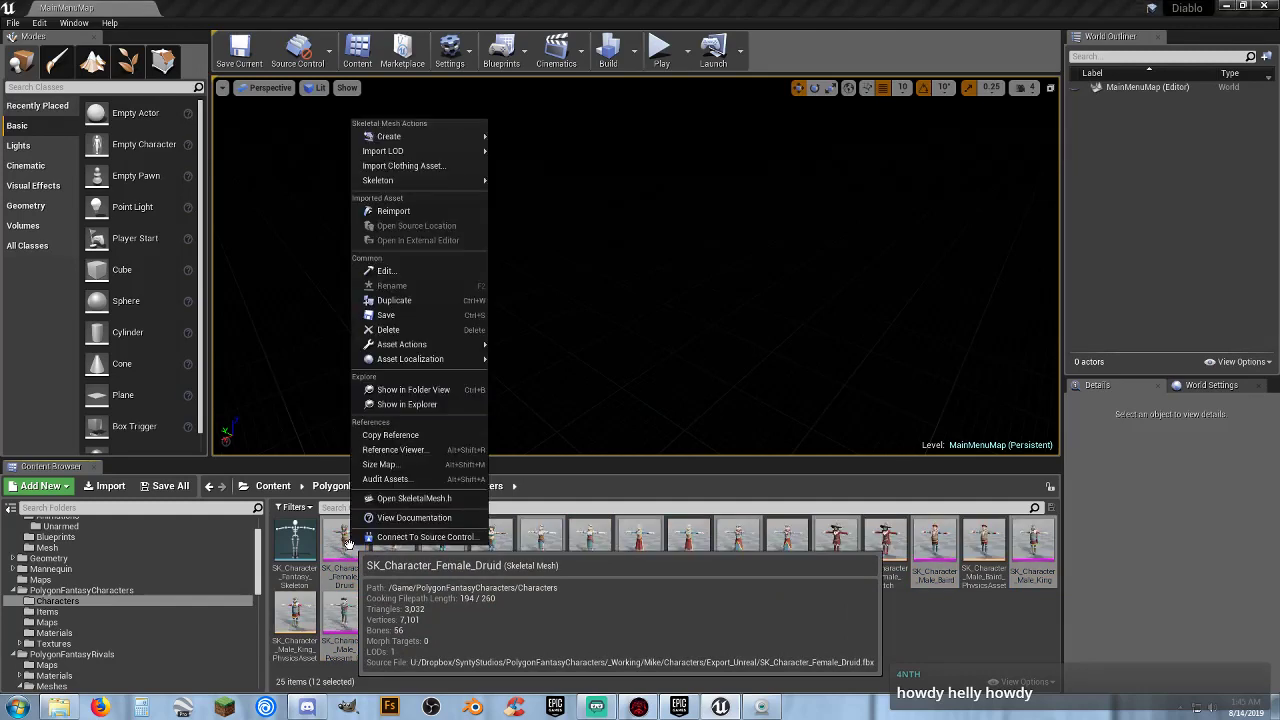
{"action": "mouse_move", "coordinate": [461, 180]}
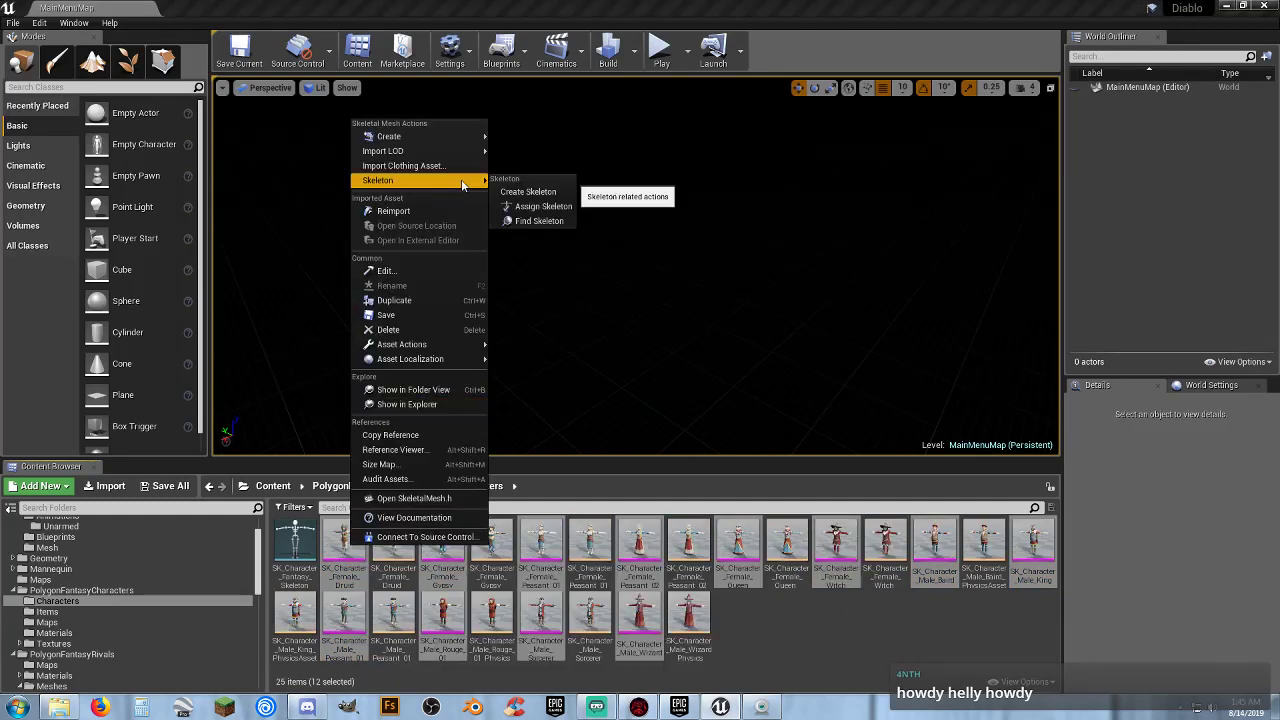
{"action": "left_click", "coordinate": [543, 208]}
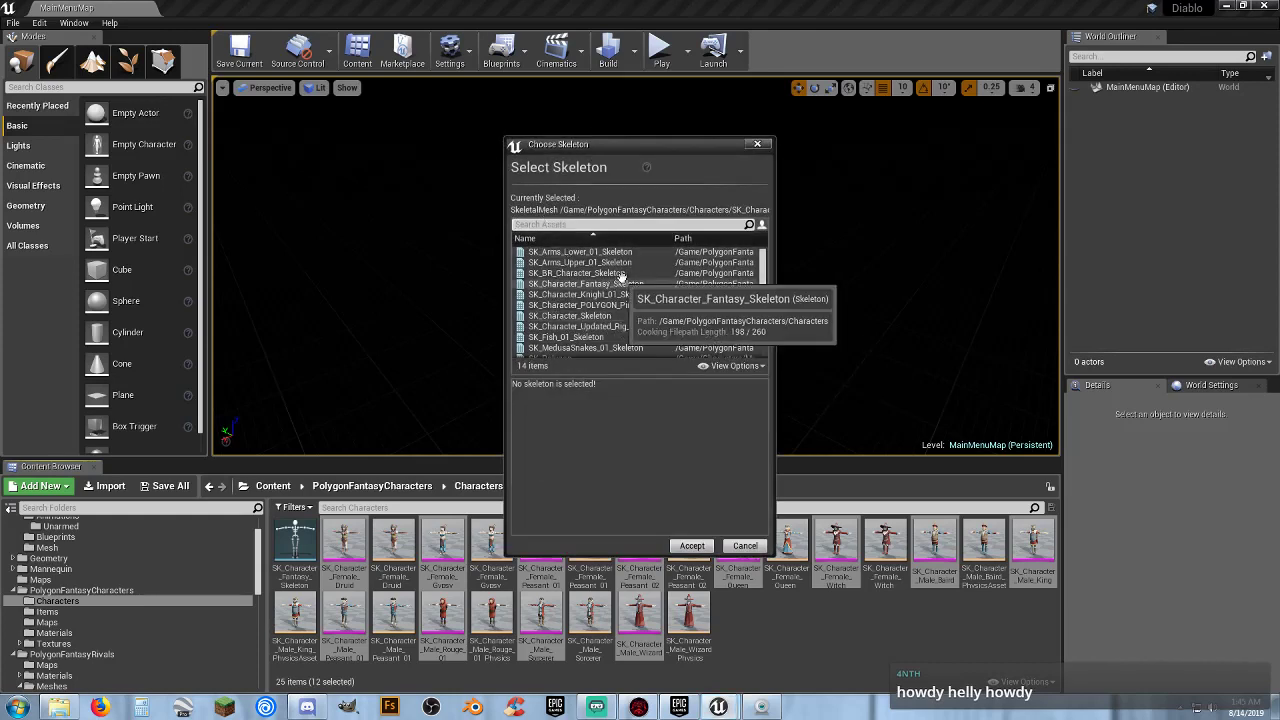
{"action": "scroll", "coordinate": [600, 320], "scroll_direction": "down", "scroll_amount": 2}
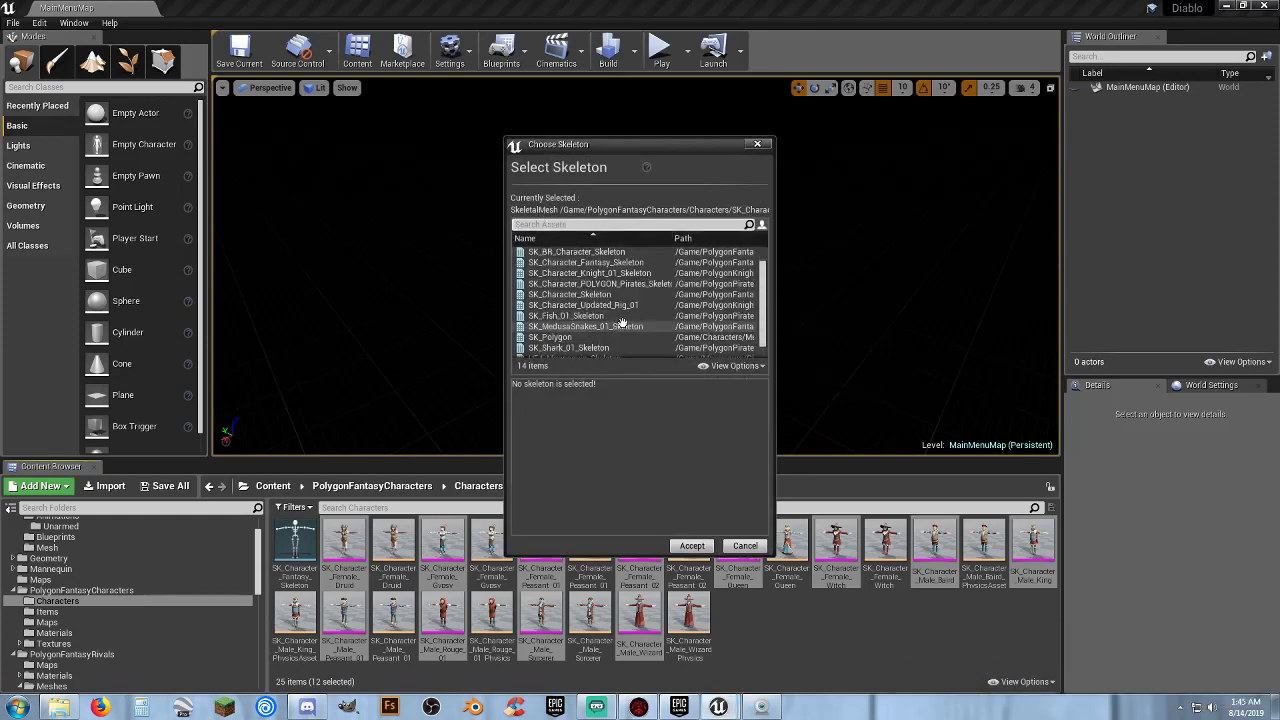
{"action": "left_click", "coordinate": [586, 337]}
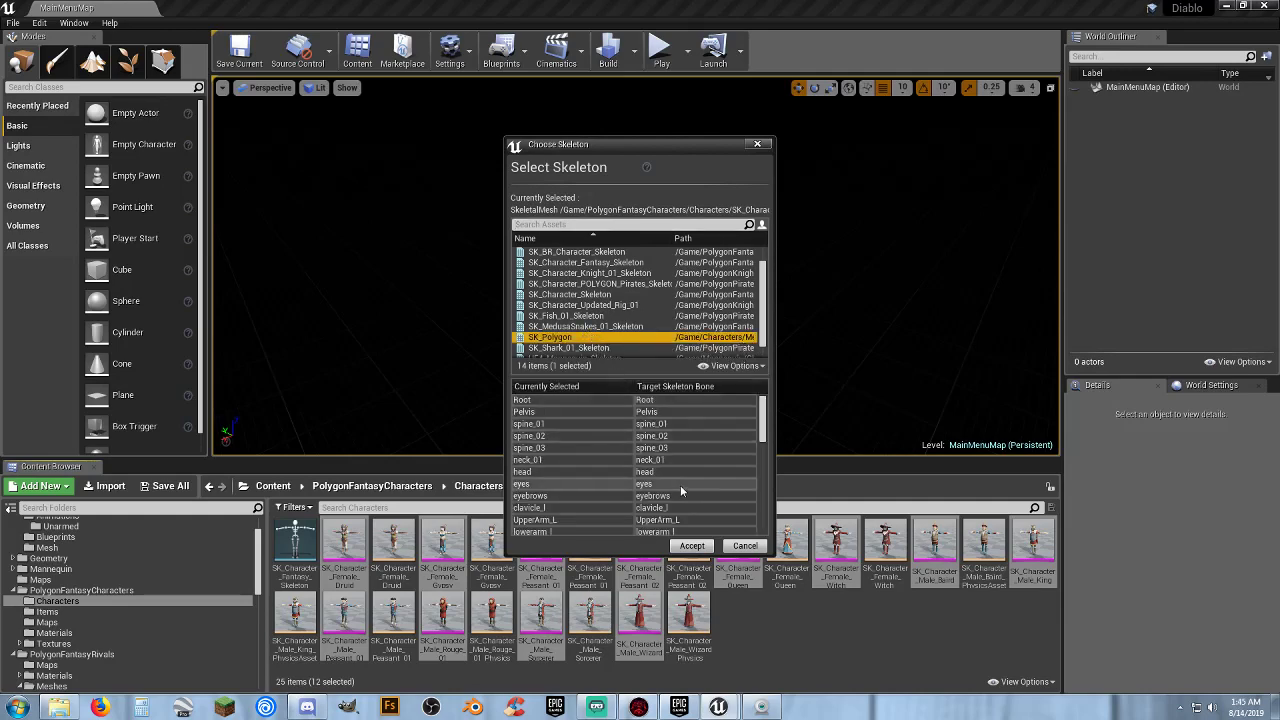
{"action": "left_click", "coordinate": [692, 546]}
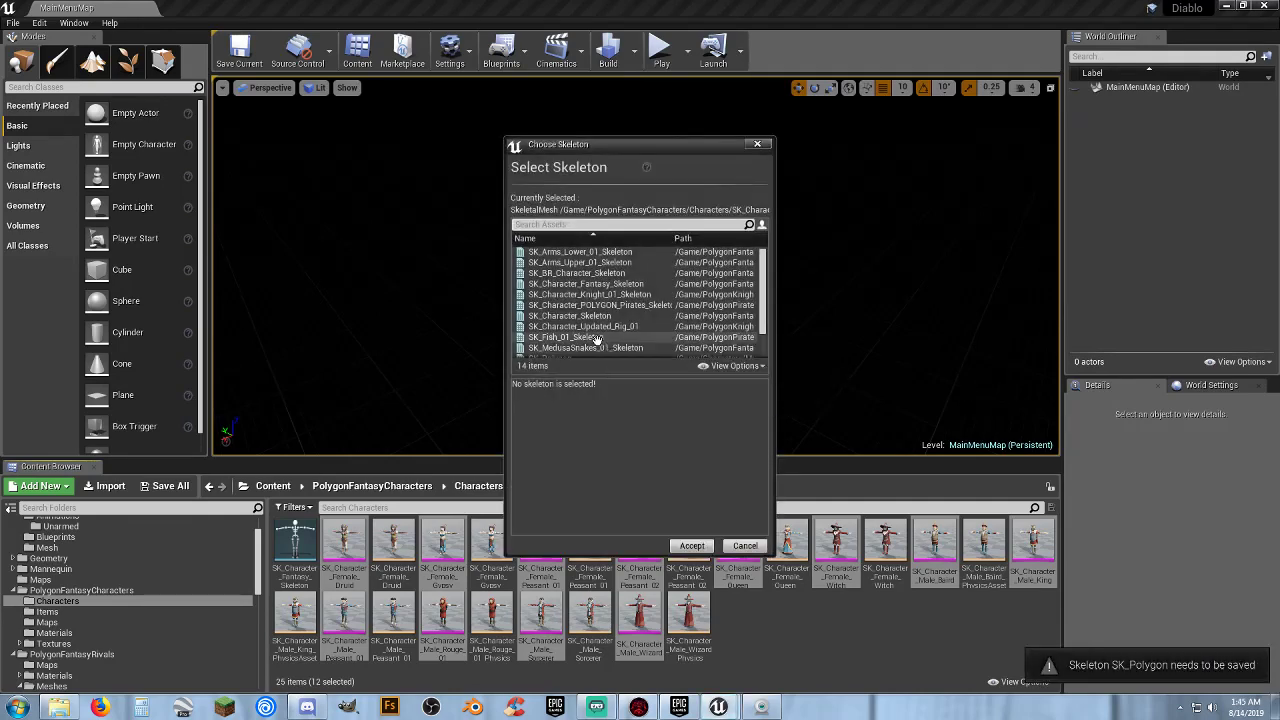
Assign the SK_Polygon skeleton to each remaining selected Fantasy mesh, from Female_Gypsy through Male_Wizard, and clear the selection.
{"action": "left_click", "coordinate": [586, 337]}
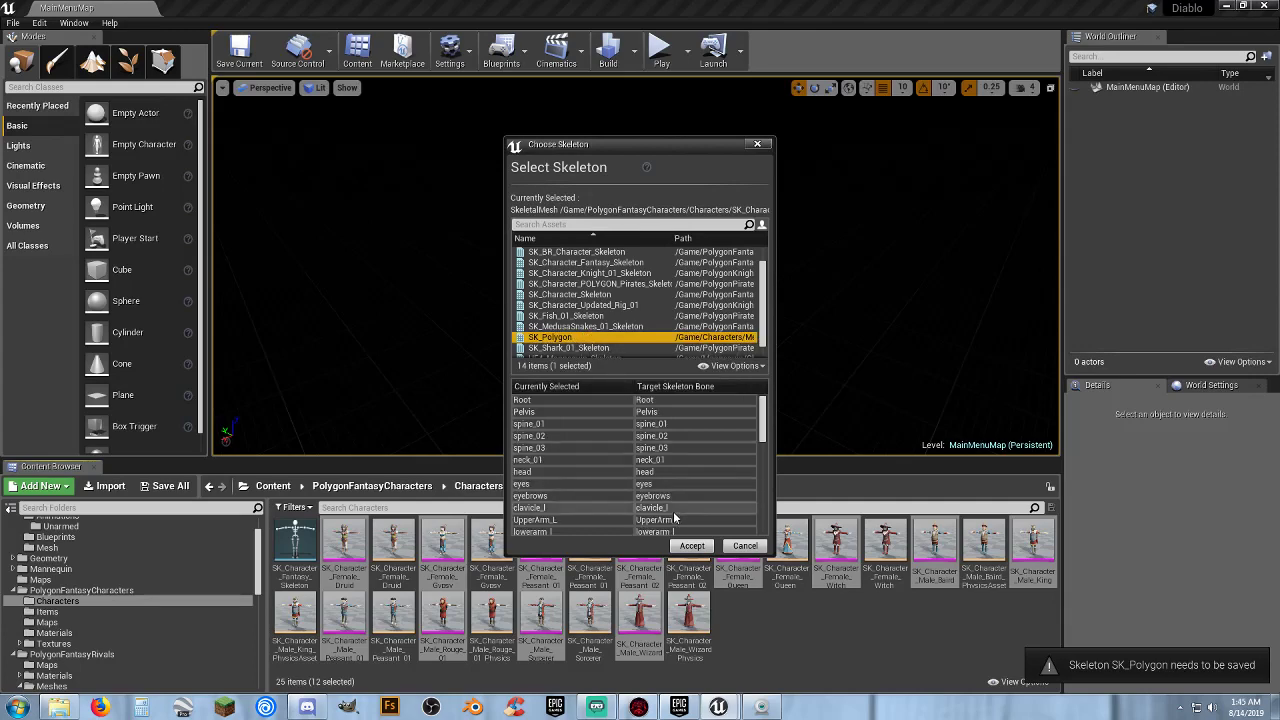
{"action": "left_click", "coordinate": [692, 545]}
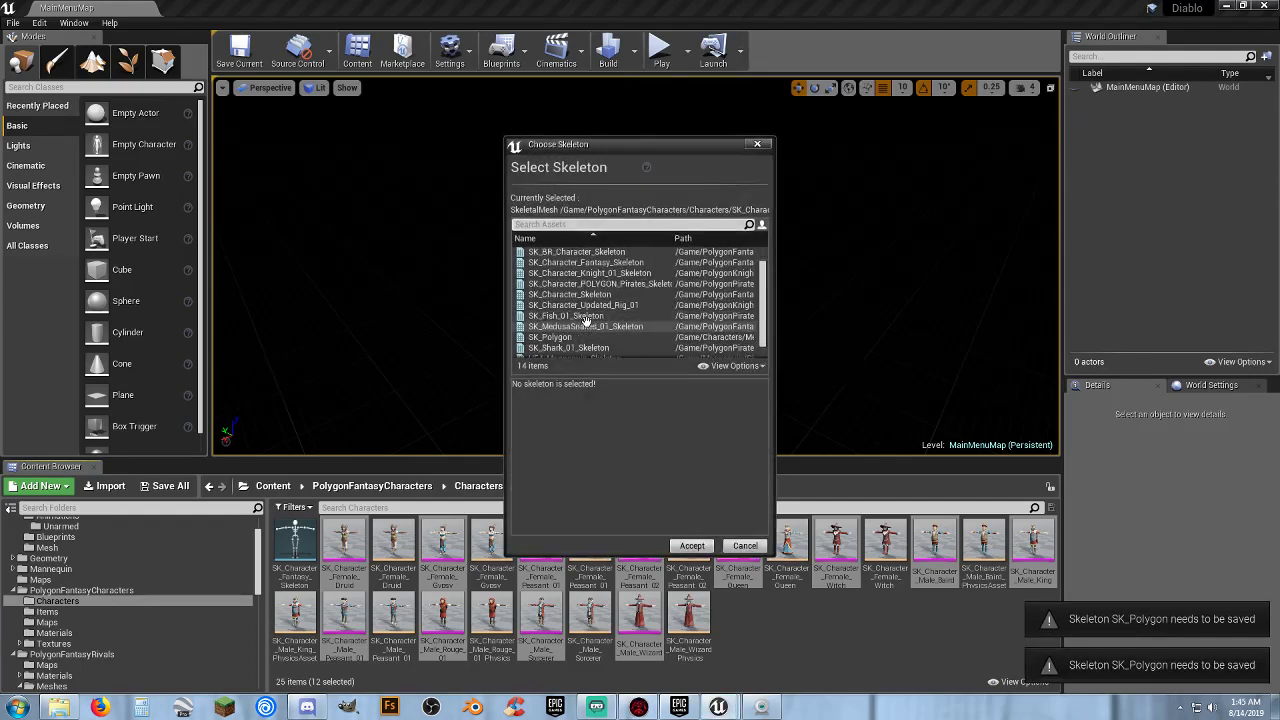
{"action": "left_click", "coordinate": [577, 338]}
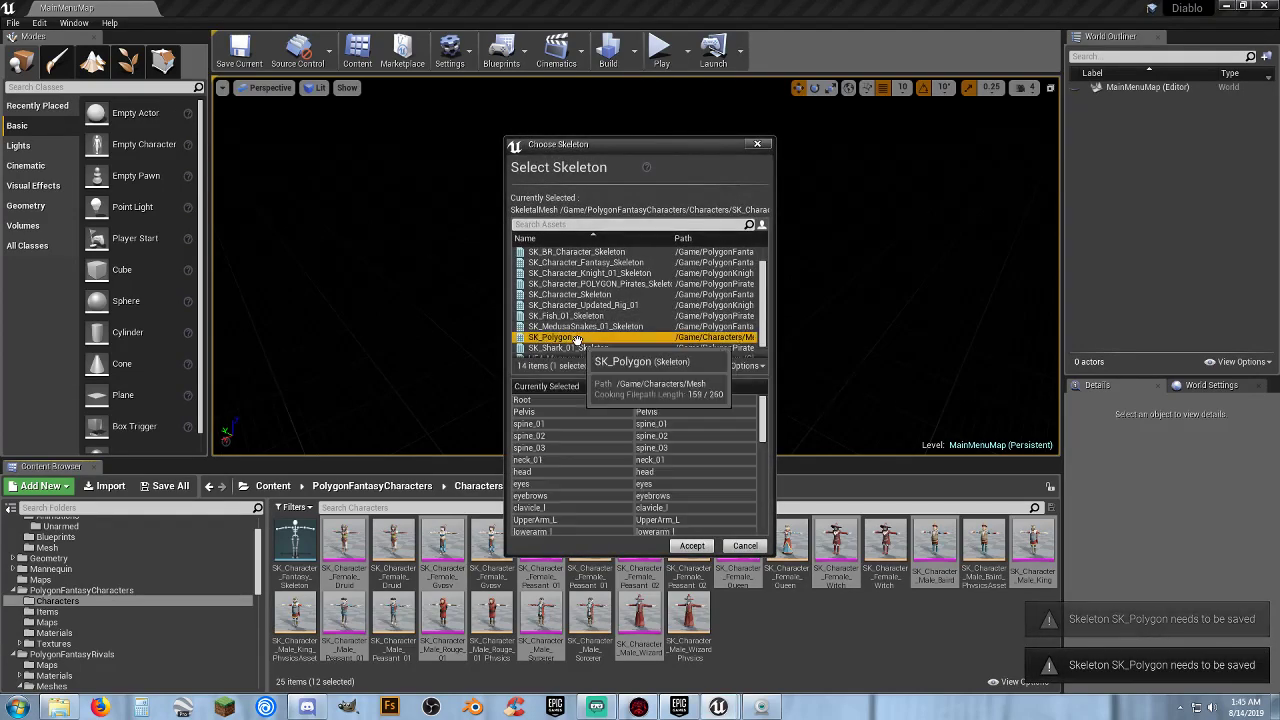
{"action": "left_click", "coordinate": [692, 545]}
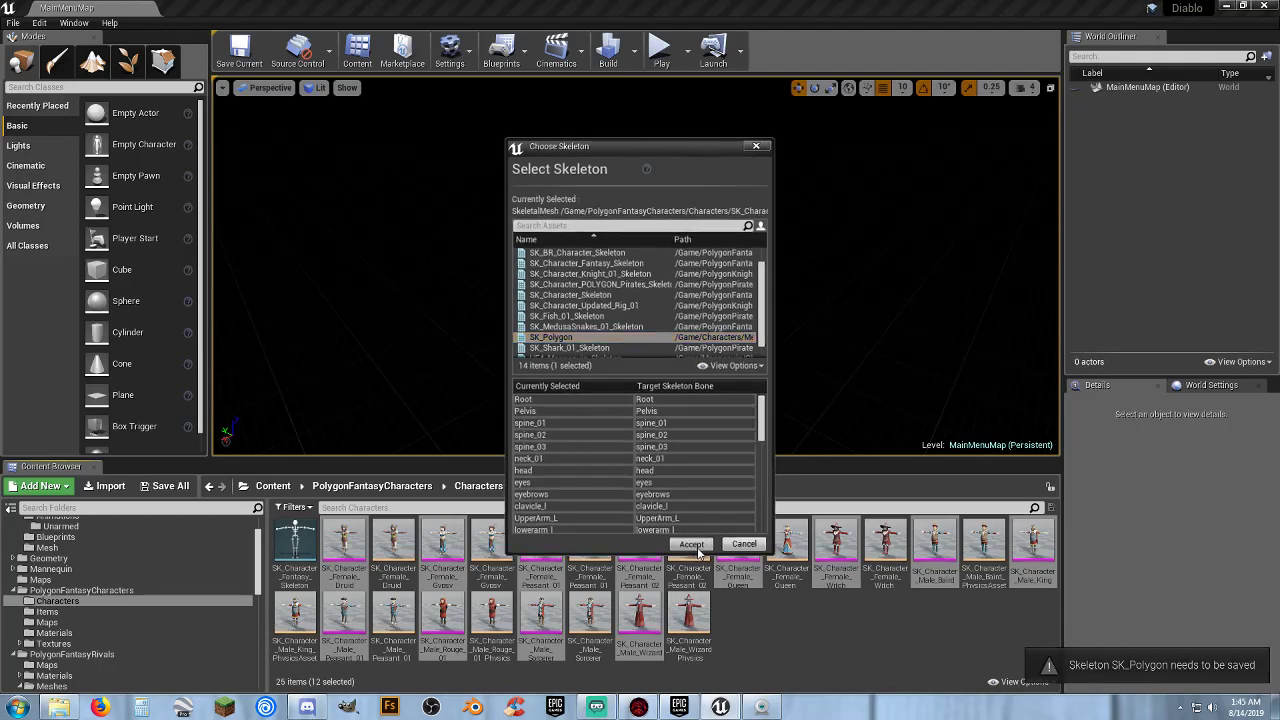
{"action": "left_click", "coordinate": [560, 337]}
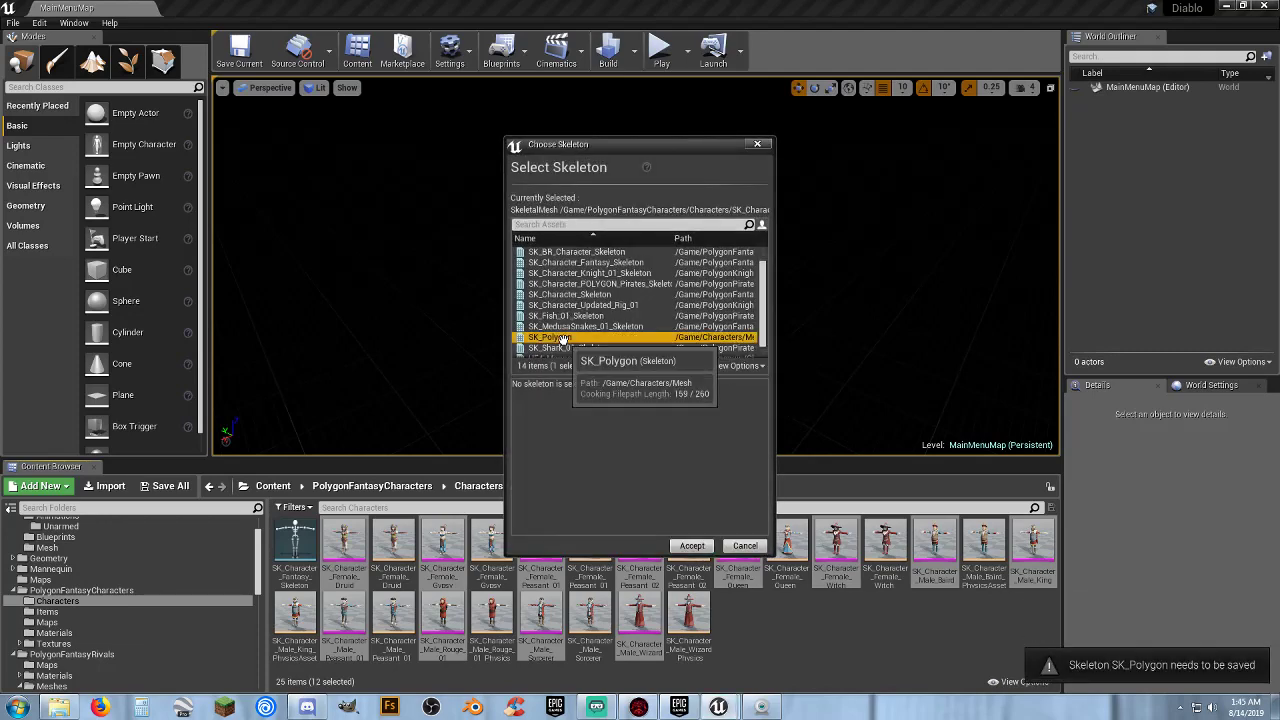
{"action": "left_click", "coordinate": [693, 546]}
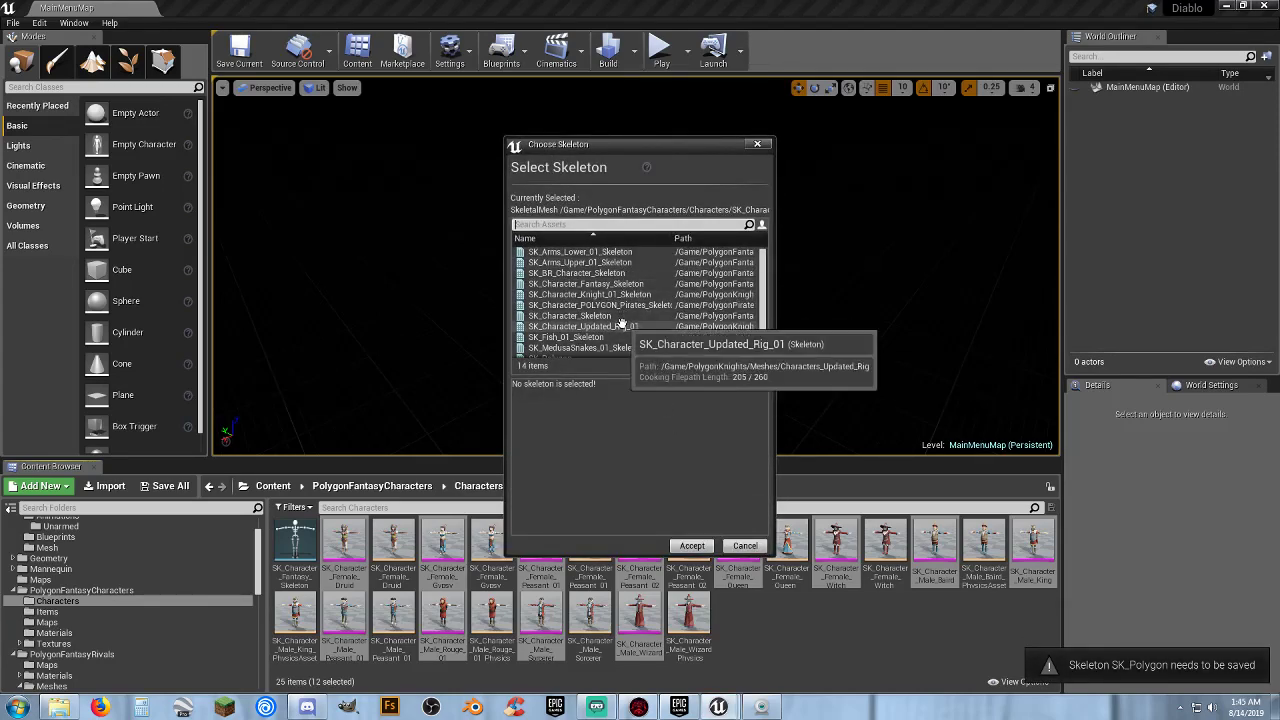
{"action": "scroll", "coordinate": [610, 334], "scroll_direction": "down", "scroll_amount": 1}
{"action": "left_click", "coordinate": [592, 337]}
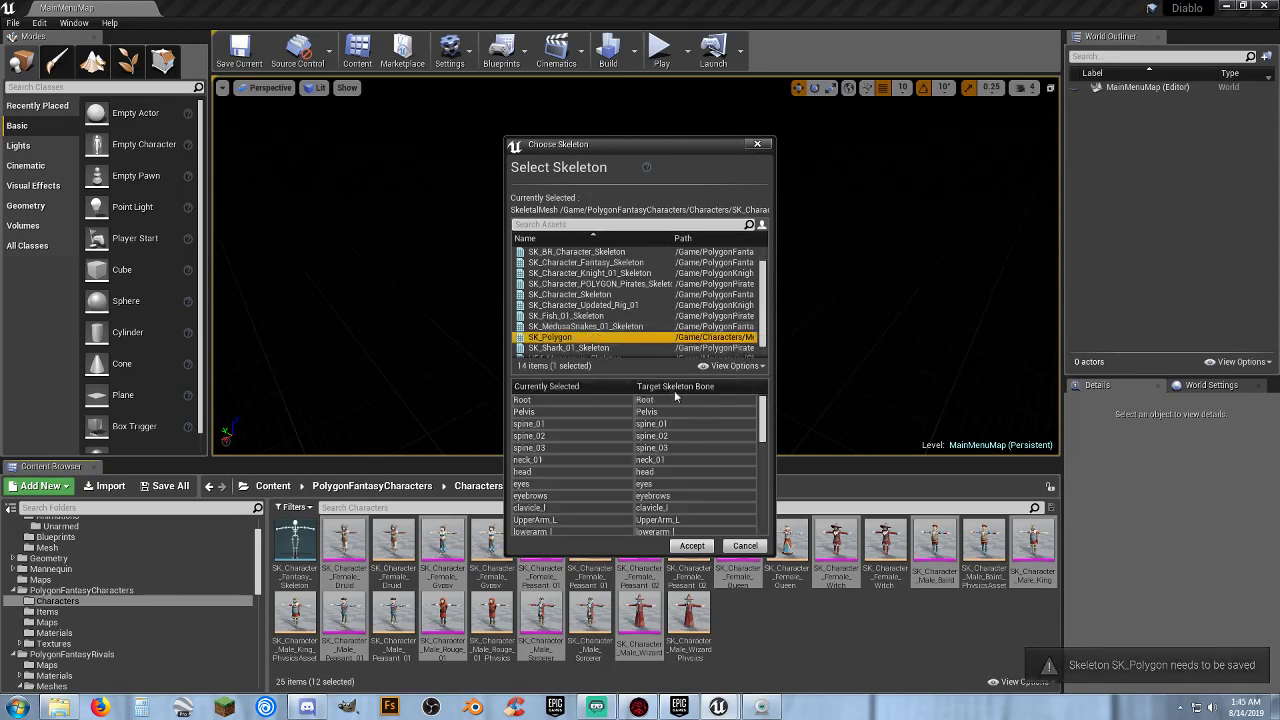
{"action": "left_click", "coordinate": [692, 545]}
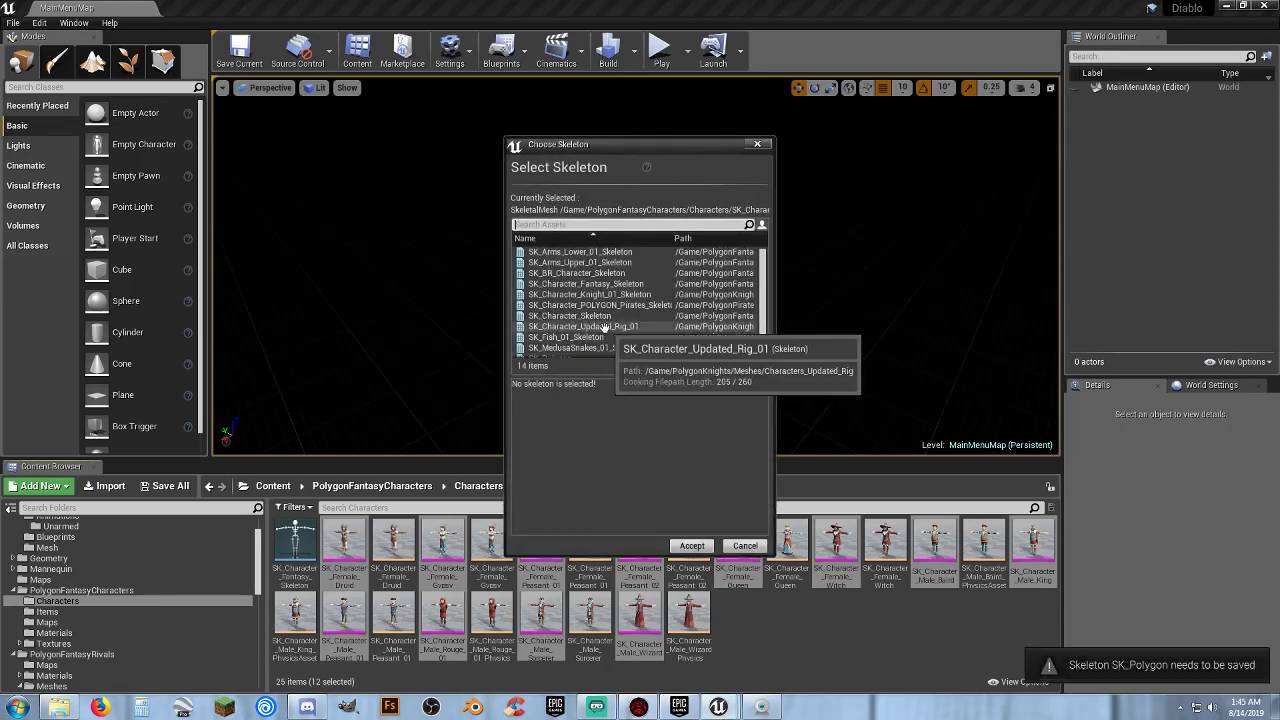
{"action": "scroll", "coordinate": [600, 334], "scroll_direction": "down", "scroll_amount": 1}
{"action": "left_click", "coordinate": [595, 337]}
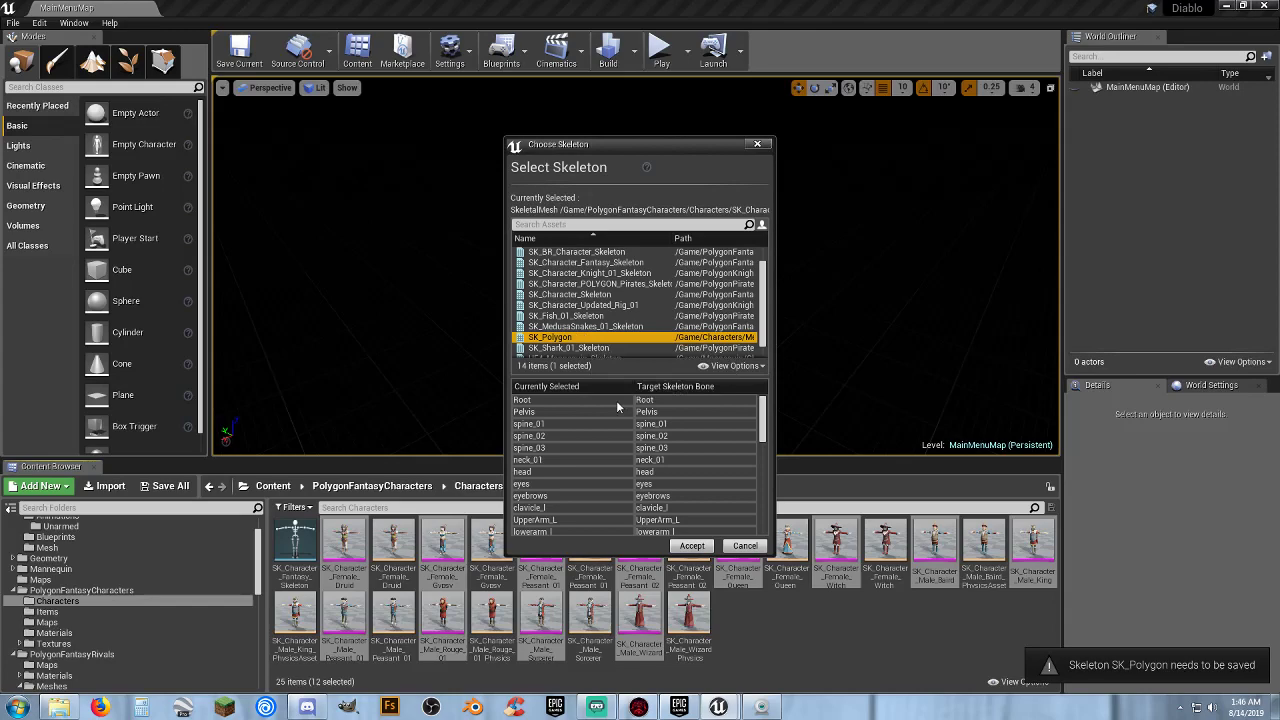
{"action": "left_click", "coordinate": [687, 546]}
{"action": "scroll", "coordinate": [573, 343], "scroll_direction": "down", "scroll_amount": 1}
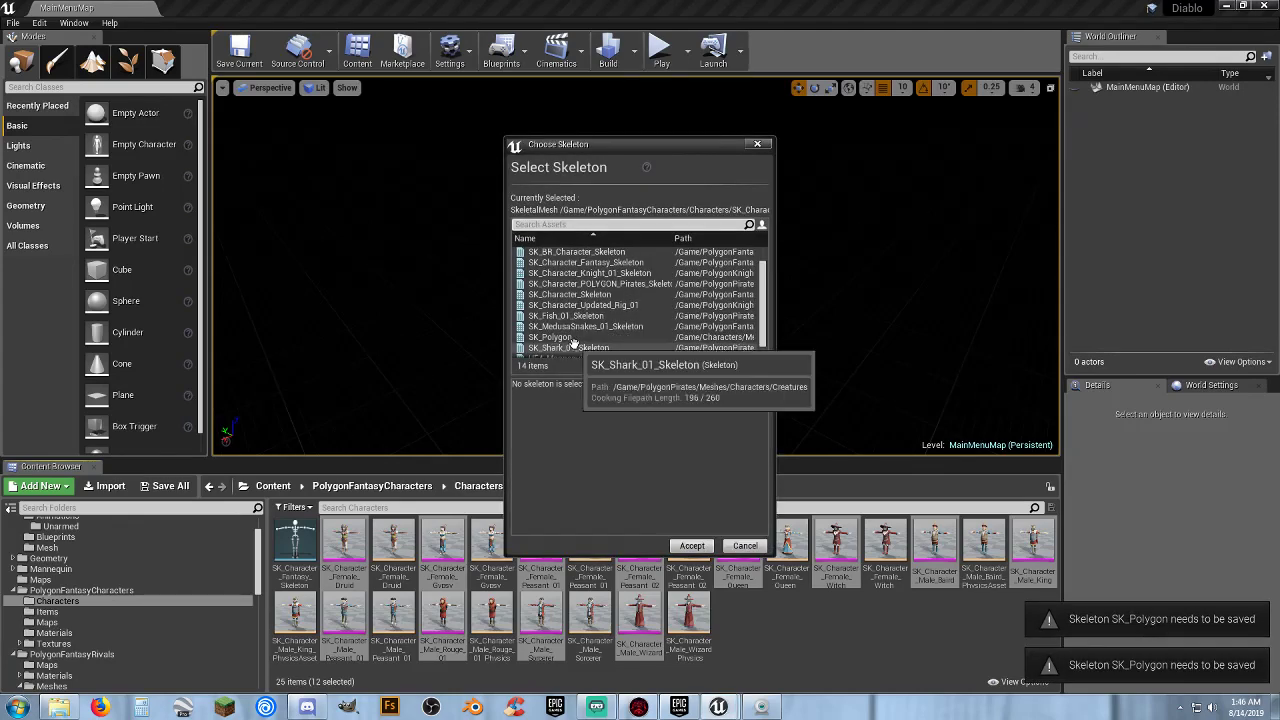
{"action": "left_click", "coordinate": [565, 338]}
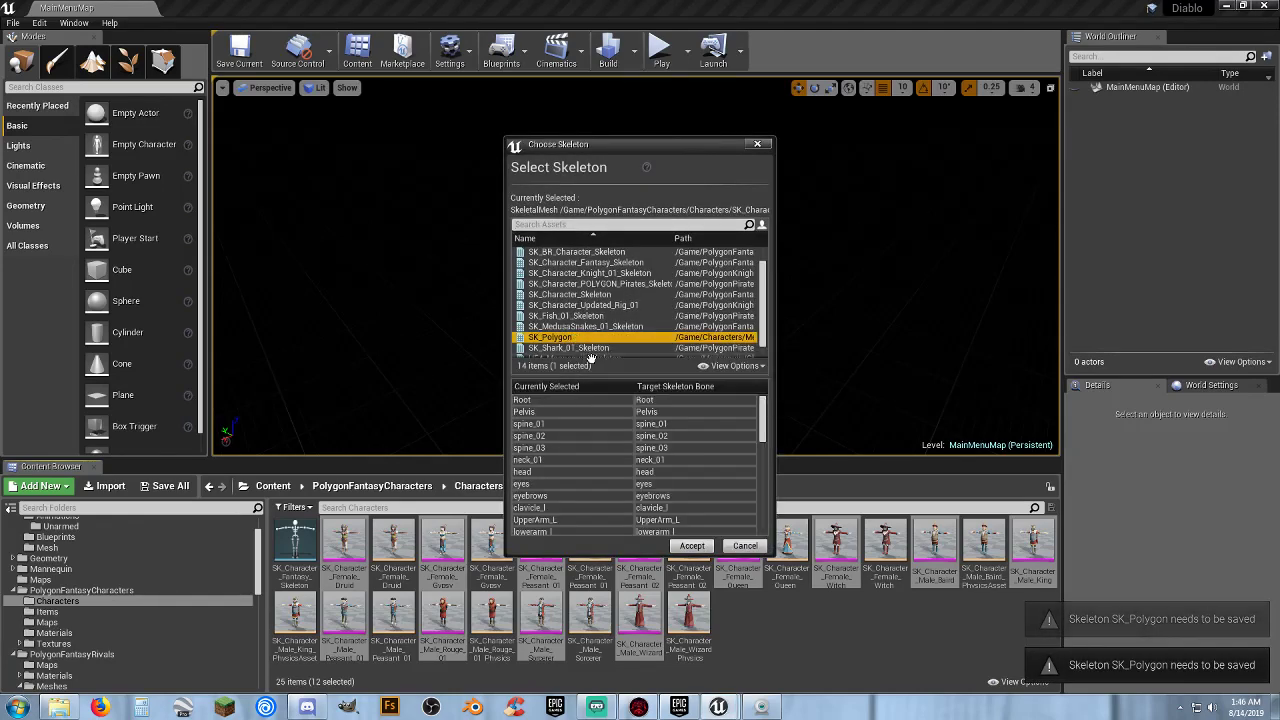
{"action": "left_click", "coordinate": [692, 546]}
{"action": "scroll", "coordinate": [581, 342], "scroll_direction": "down", "scroll_amount": 1}
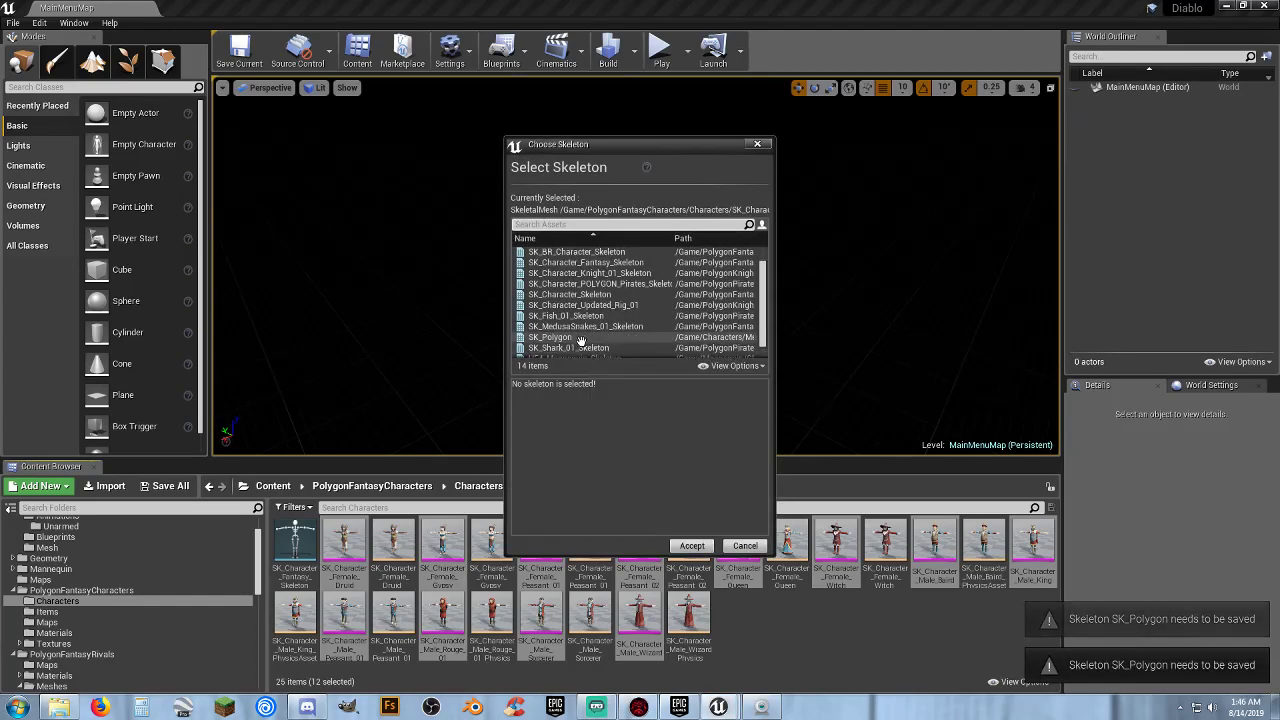
{"action": "left_click", "coordinate": [581, 338]}
{"action": "left_click", "coordinate": [692, 546]}
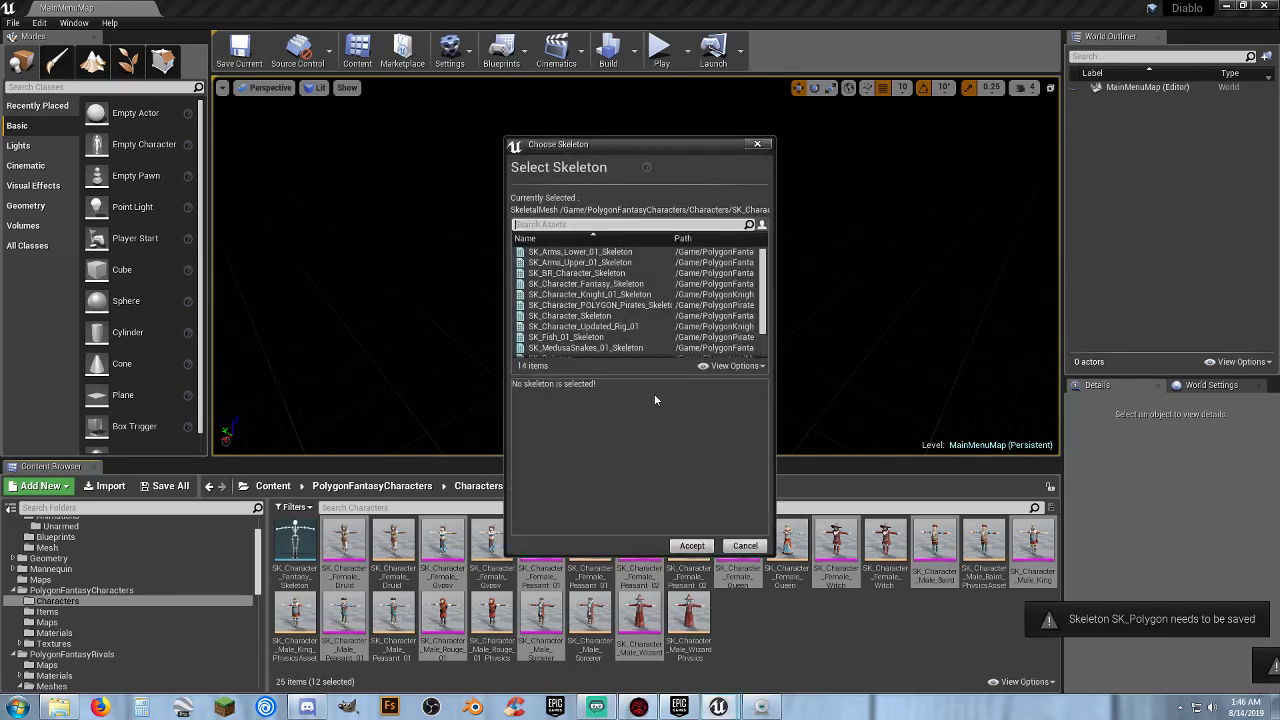
{"action": "scroll", "coordinate": [596, 336], "scroll_direction": "down", "scroll_amount": 1}
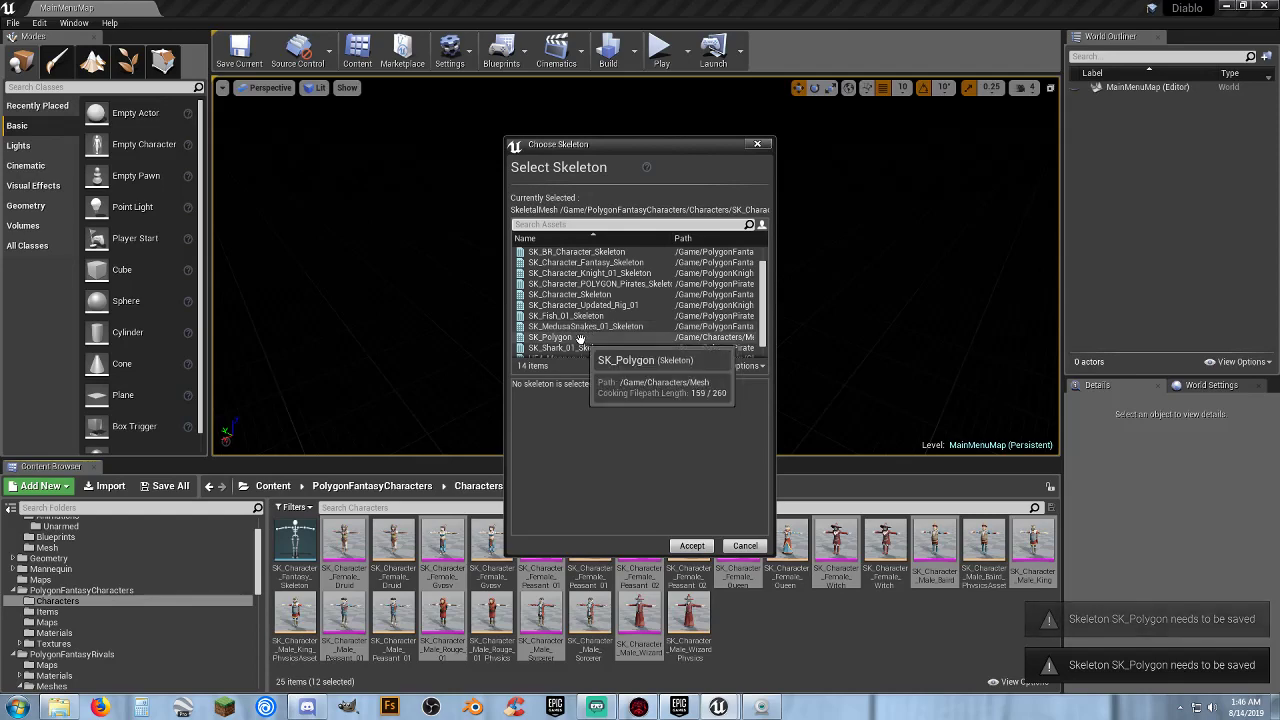
{"action": "left_click", "coordinate": [592, 337]}
{"action": "left_click", "coordinate": [692, 546]}
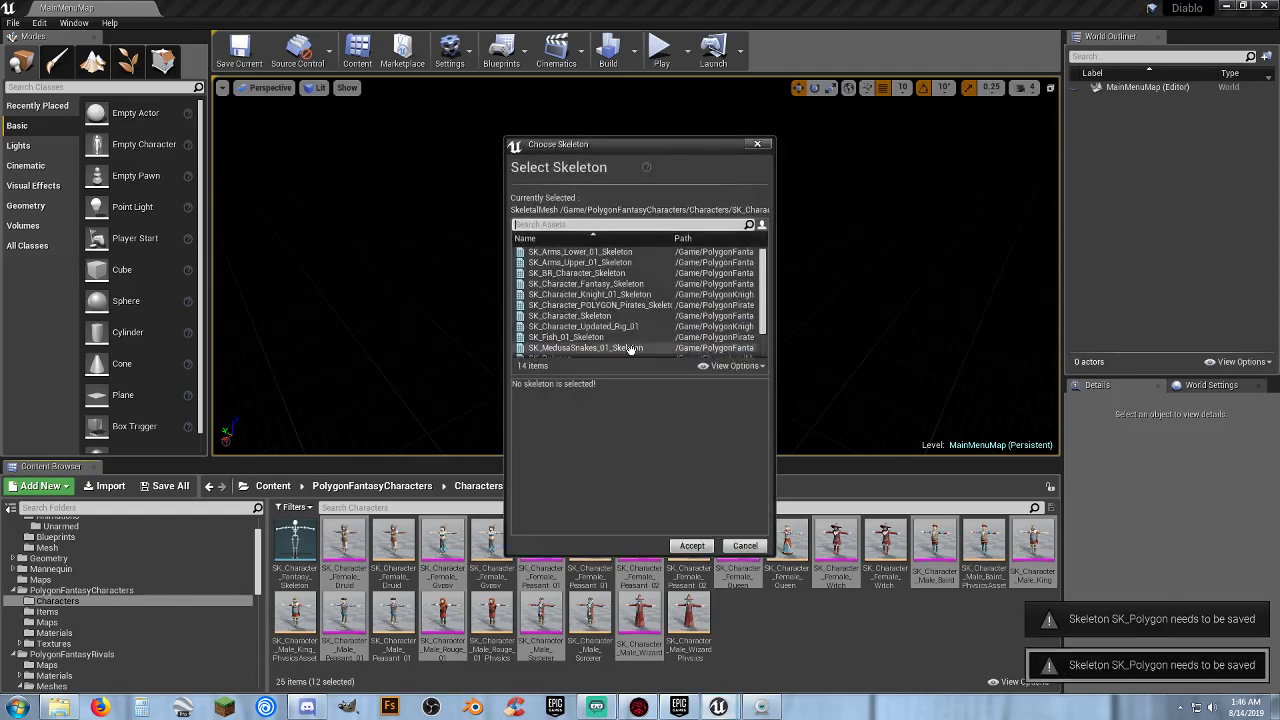
{"action": "scroll", "coordinate": [625, 348], "scroll_direction": "down", "scroll_amount": 1}
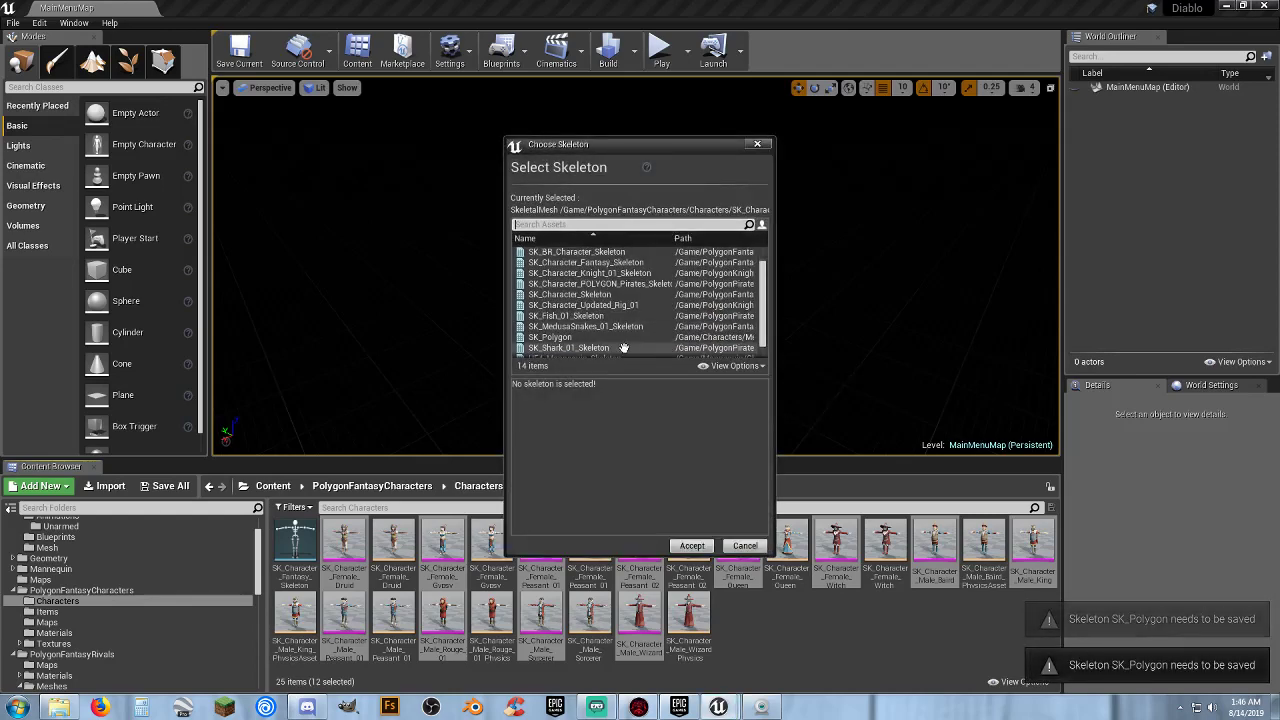
{"action": "left_click", "coordinate": [600, 337]}
{"action": "left_click", "coordinate": [692, 546]}
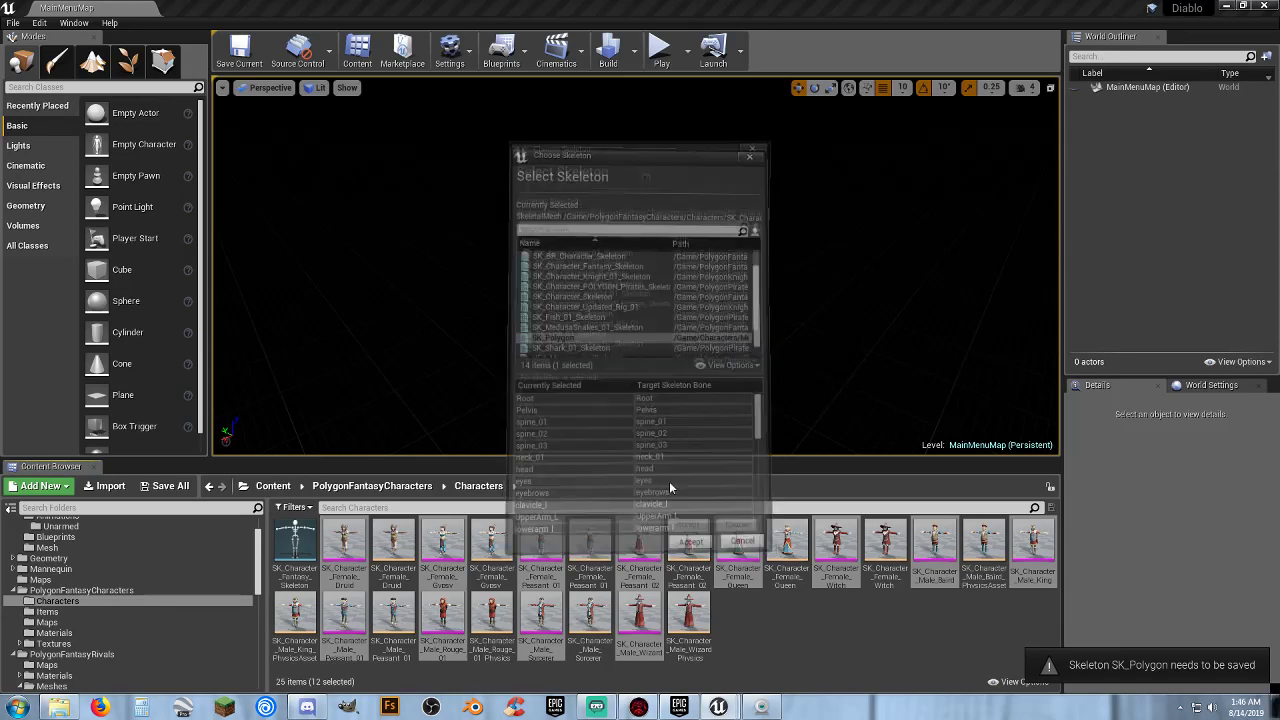
{"action": "left_click", "coordinate": [596, 338]}
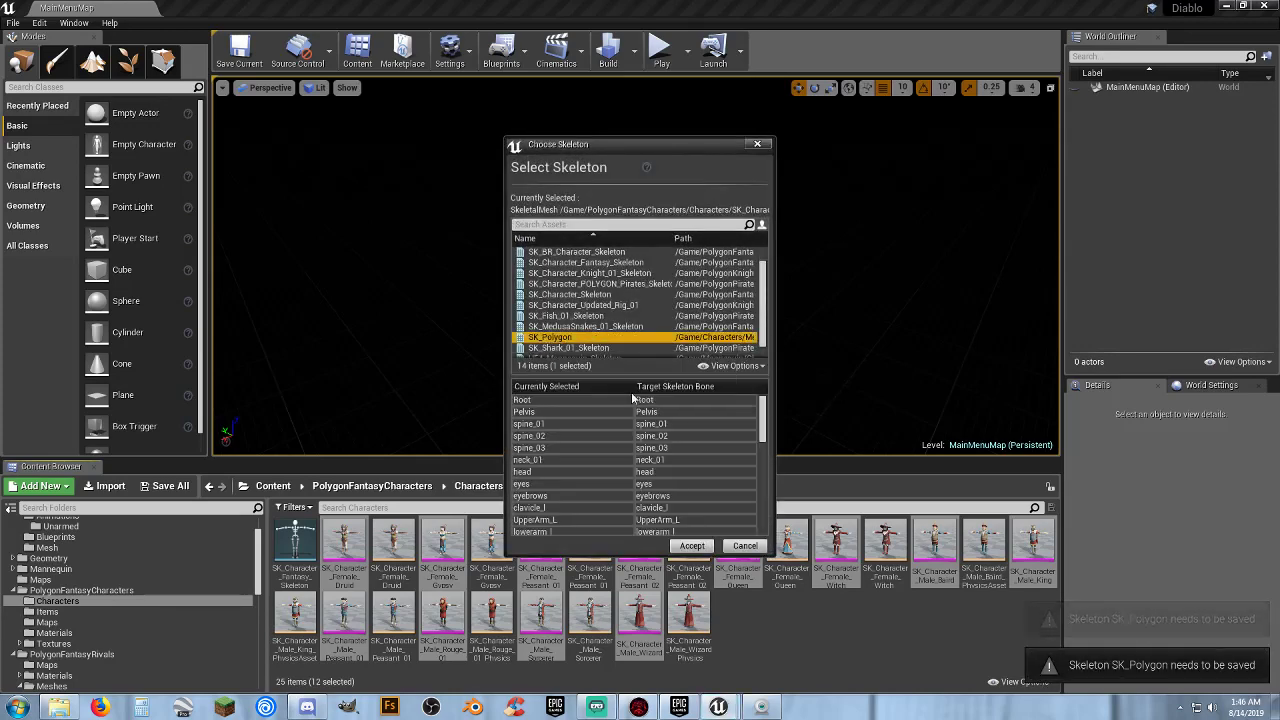
{"action": "left_click", "coordinate": [692, 546]}
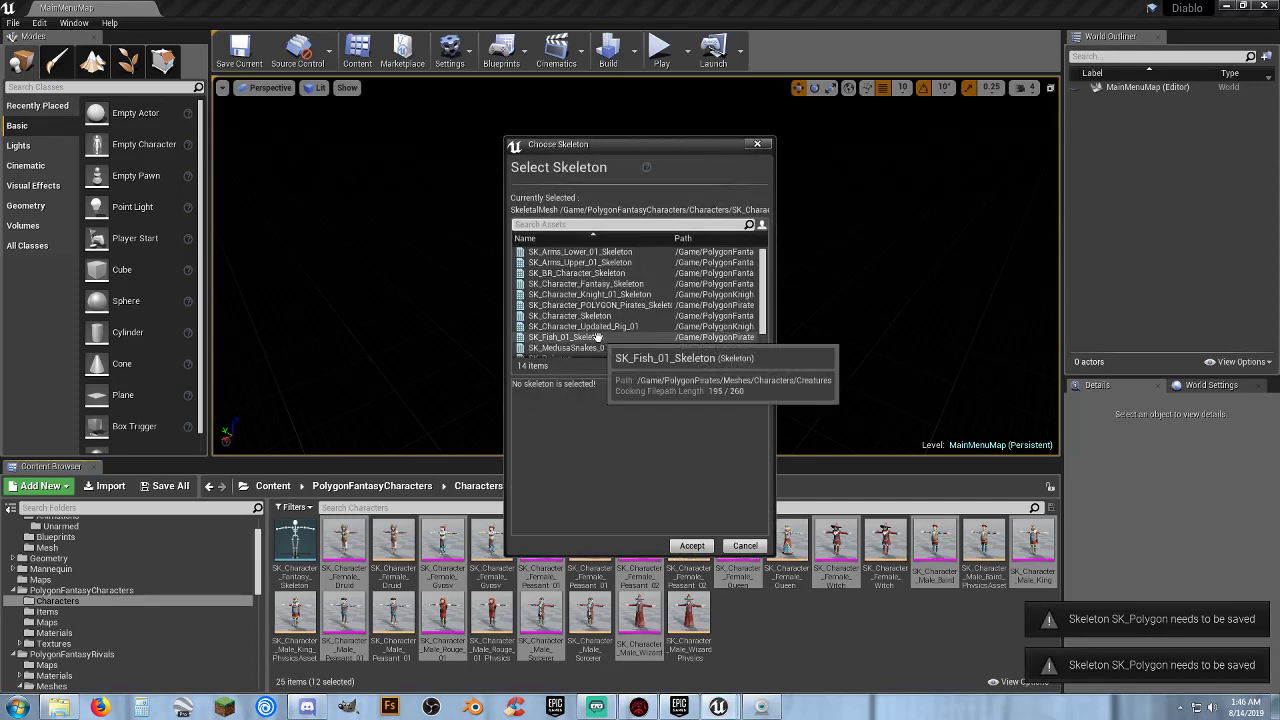
{"action": "scroll", "coordinate": [603, 338], "scroll_direction": "down", "scroll_amount": 1}
{"action": "left_click", "coordinate": [600, 337]}
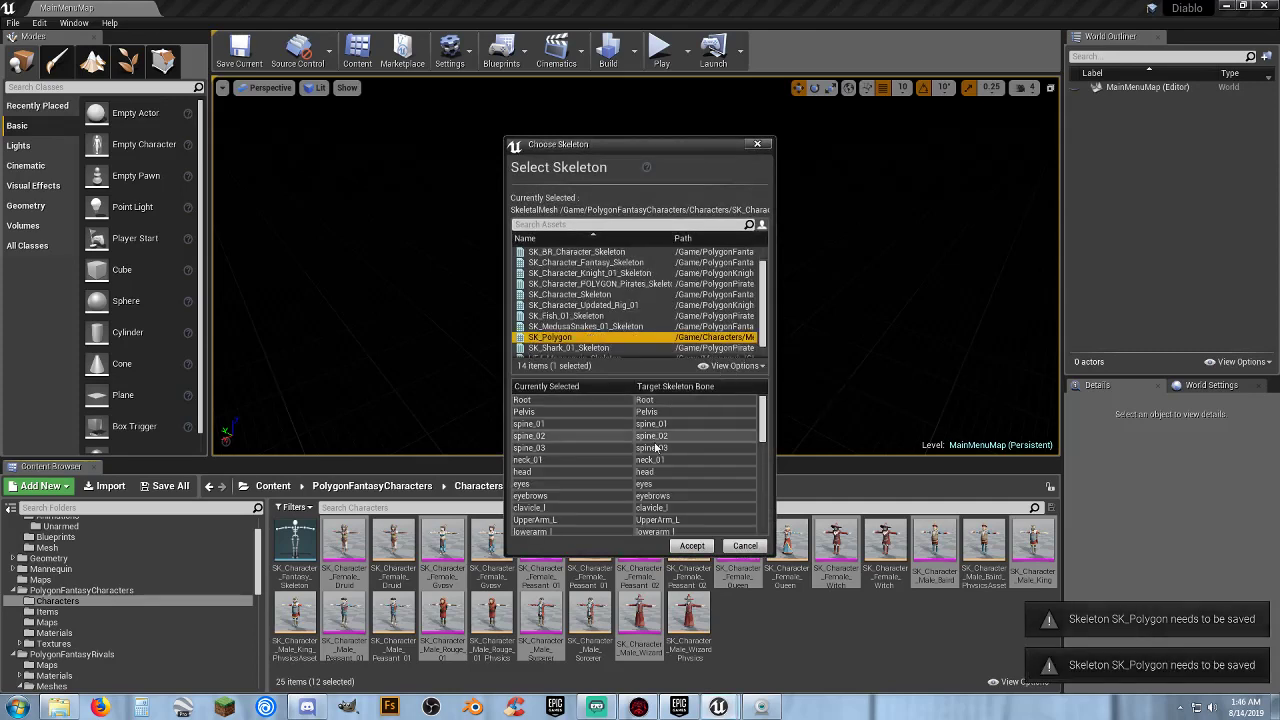
{"action": "left_click", "coordinate": [692, 546]}
{"action": "left_click", "coordinate": [728, 632]}
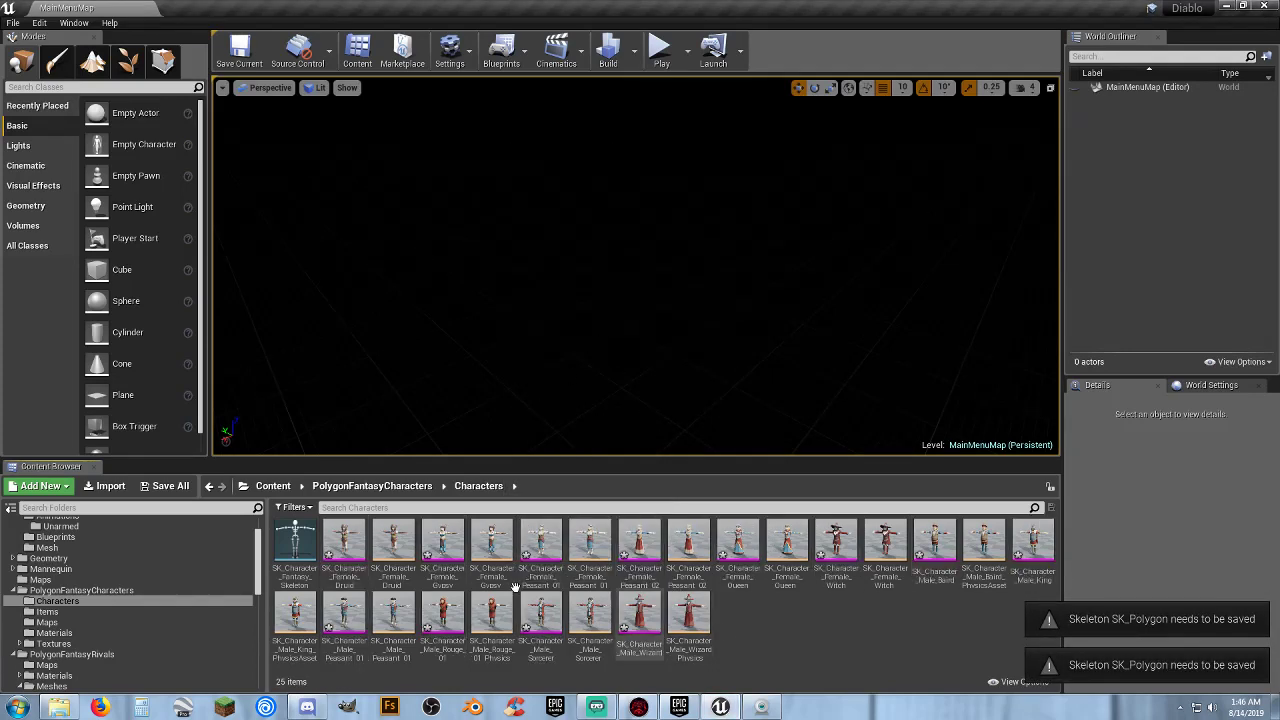
Save all the modified Fantasy character skeletal meshes and return to the Characters/Mesh folder.
{"action": "left_click", "coordinate": [165, 486]}
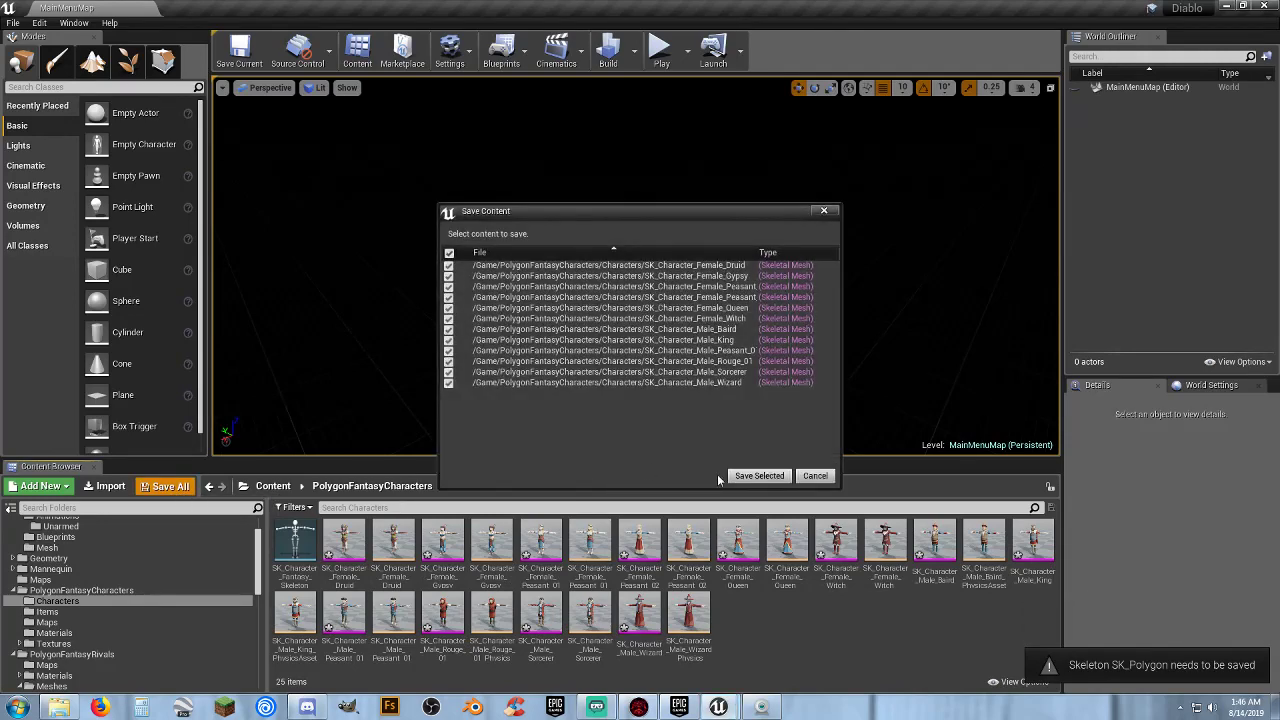
{"action": "left_click", "coordinate": [759, 476]}
{"action": "left_click", "coordinate": [100, 548]}
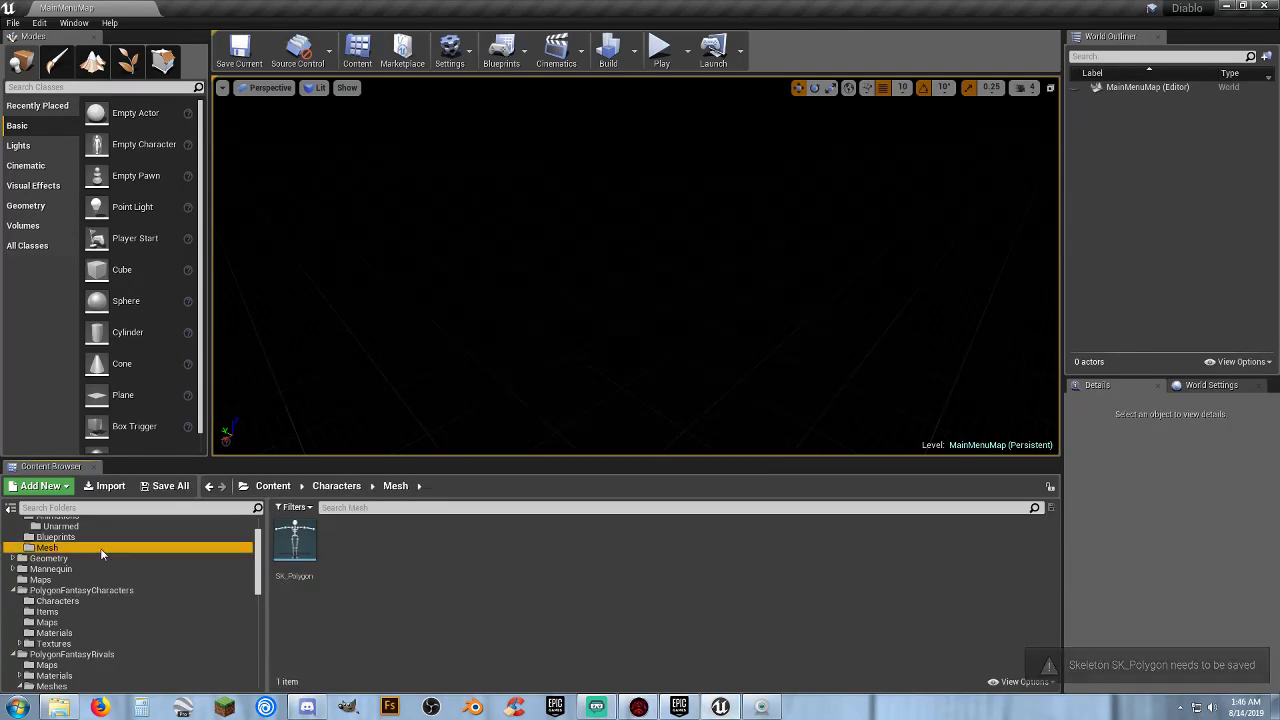
Open the SK_Polygon skeleton, apply SK_Character_Female_Druid to the asset as its preview mesh, and close the editor.
{"action": "double_click", "coordinate": [295, 542]}
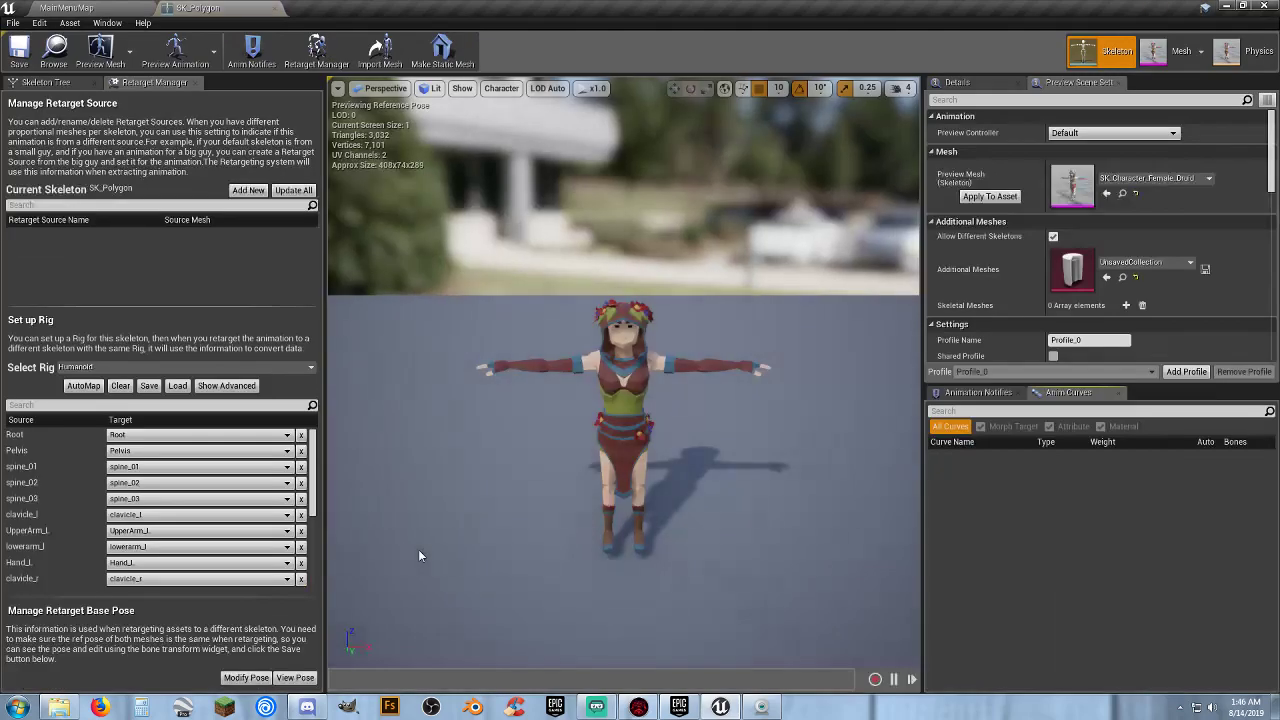
{"action": "left_click", "coordinate": [988, 197]}
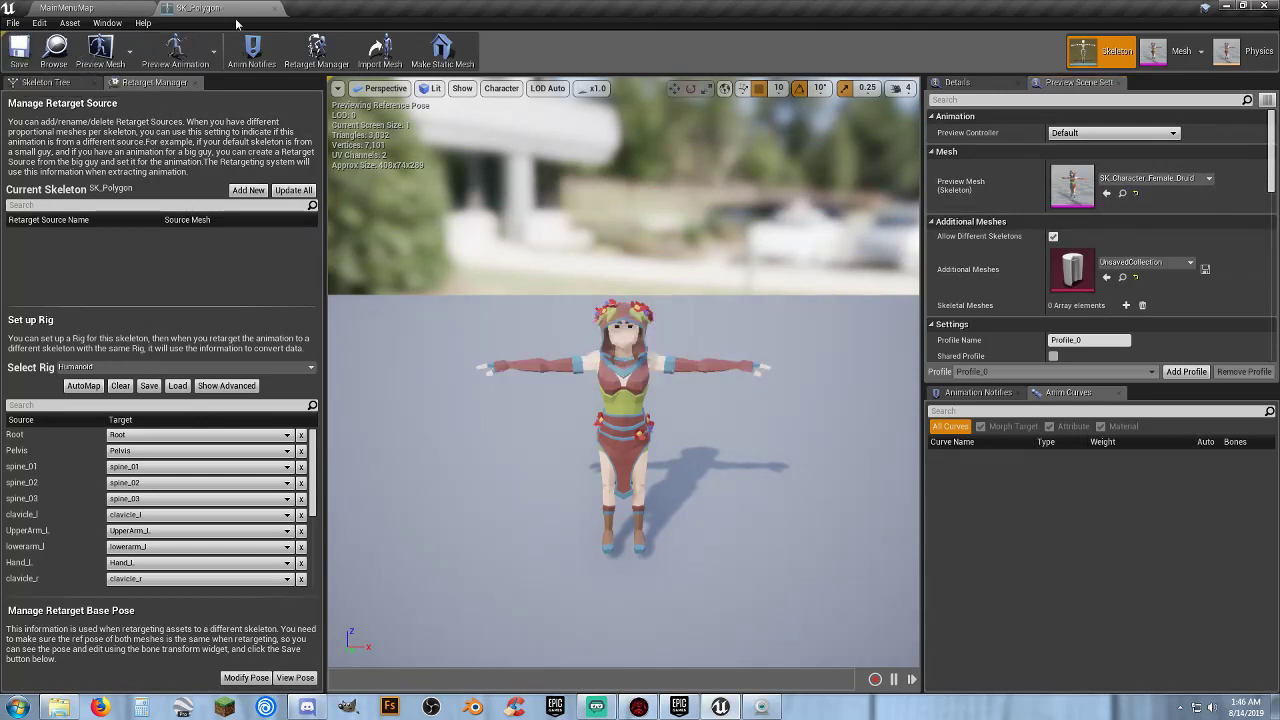
{"action": "left_click", "coordinate": [275, 9]}
Force delete the old Characters folder in PolygonKnights/Meshes, keeping Characters_Updated_Rig.
{"action": "left_click", "coordinate": [15, 590]}
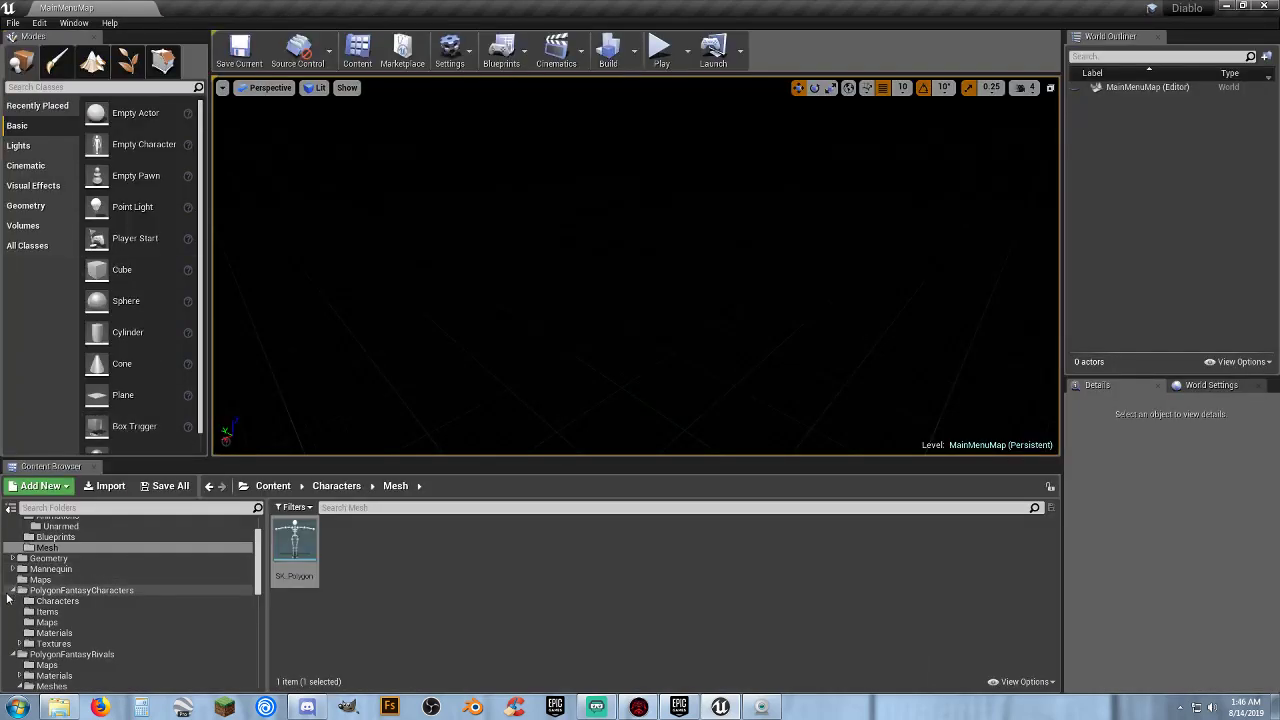
{"action": "left_click", "coordinate": [14, 591]}
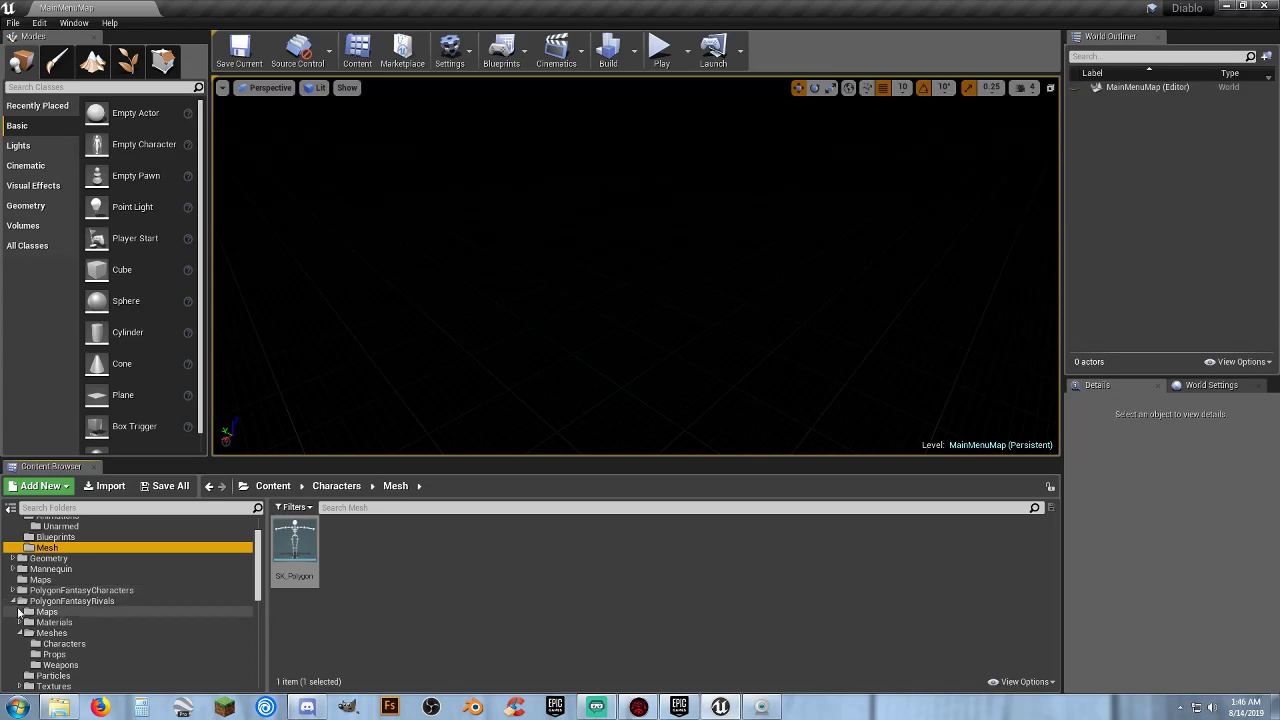
{"action": "scroll", "coordinate": [27, 629], "scroll_direction": "down", "scroll_amount": 2}
{"action": "scroll", "coordinate": [22, 627], "scroll_direction": "down", "scroll_amount": 4}
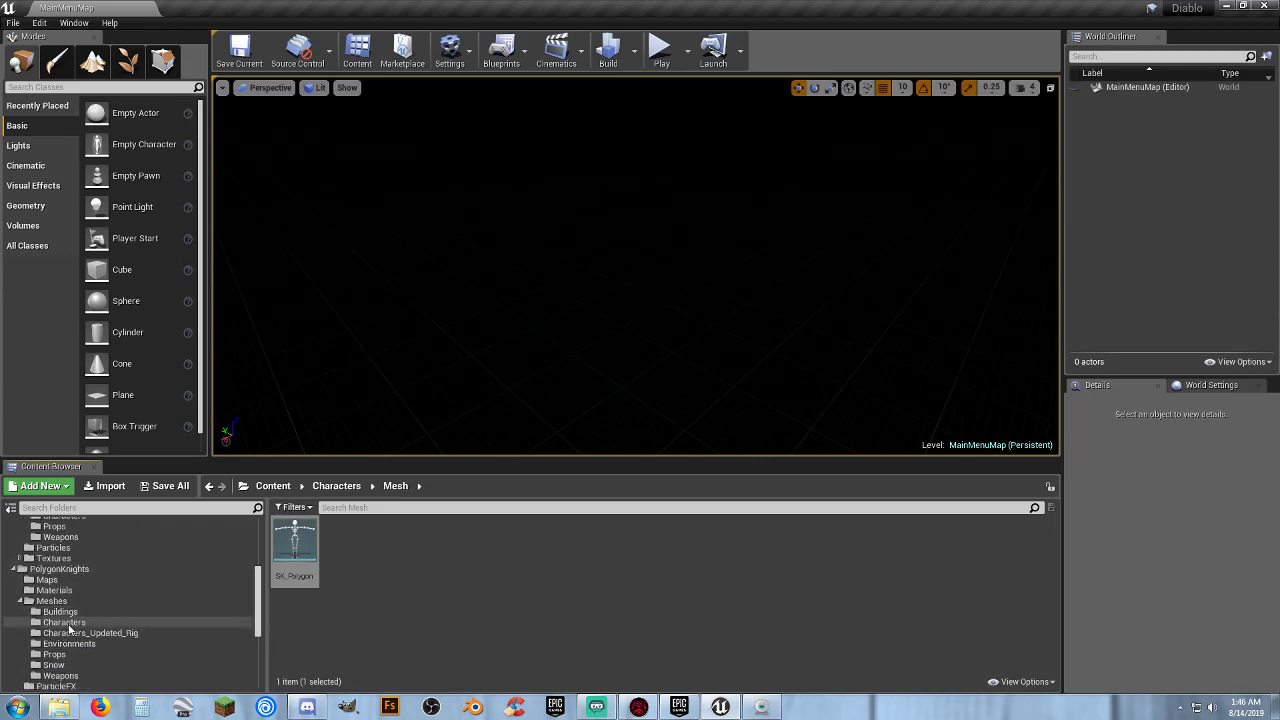
{"action": "left_click", "coordinate": [52, 601]}
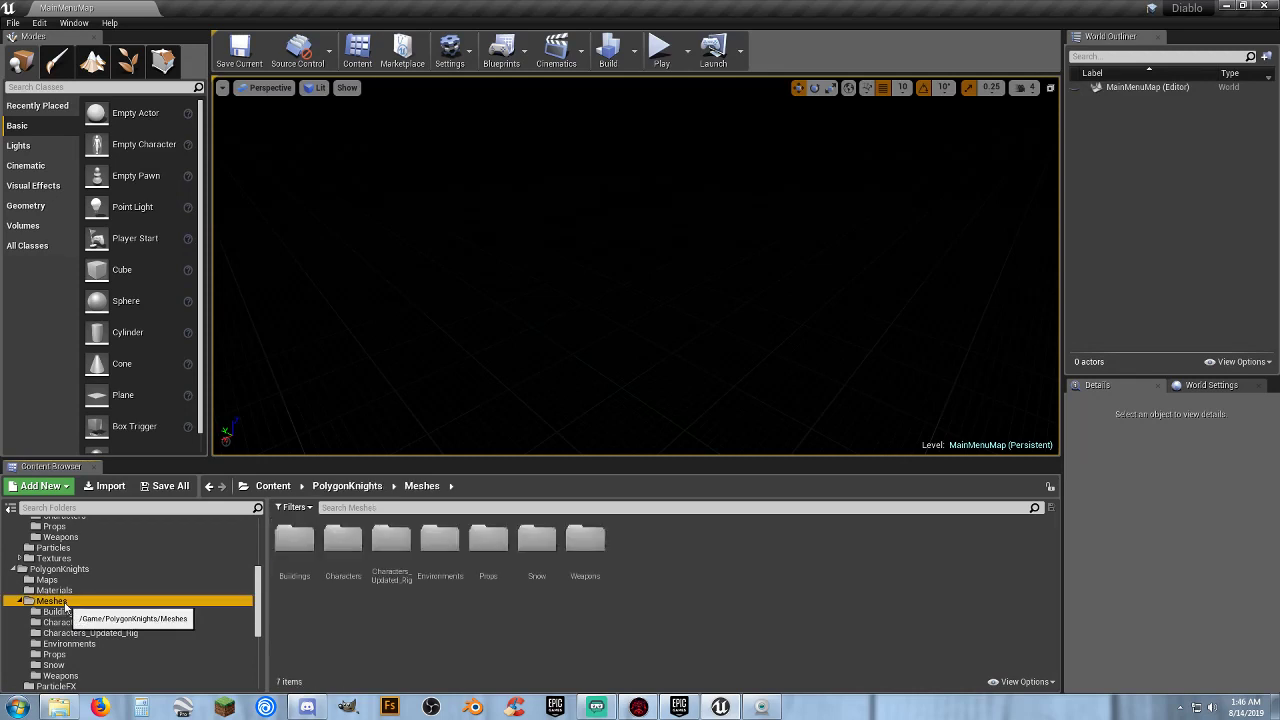
{"action": "left_click", "coordinate": [340, 580]}
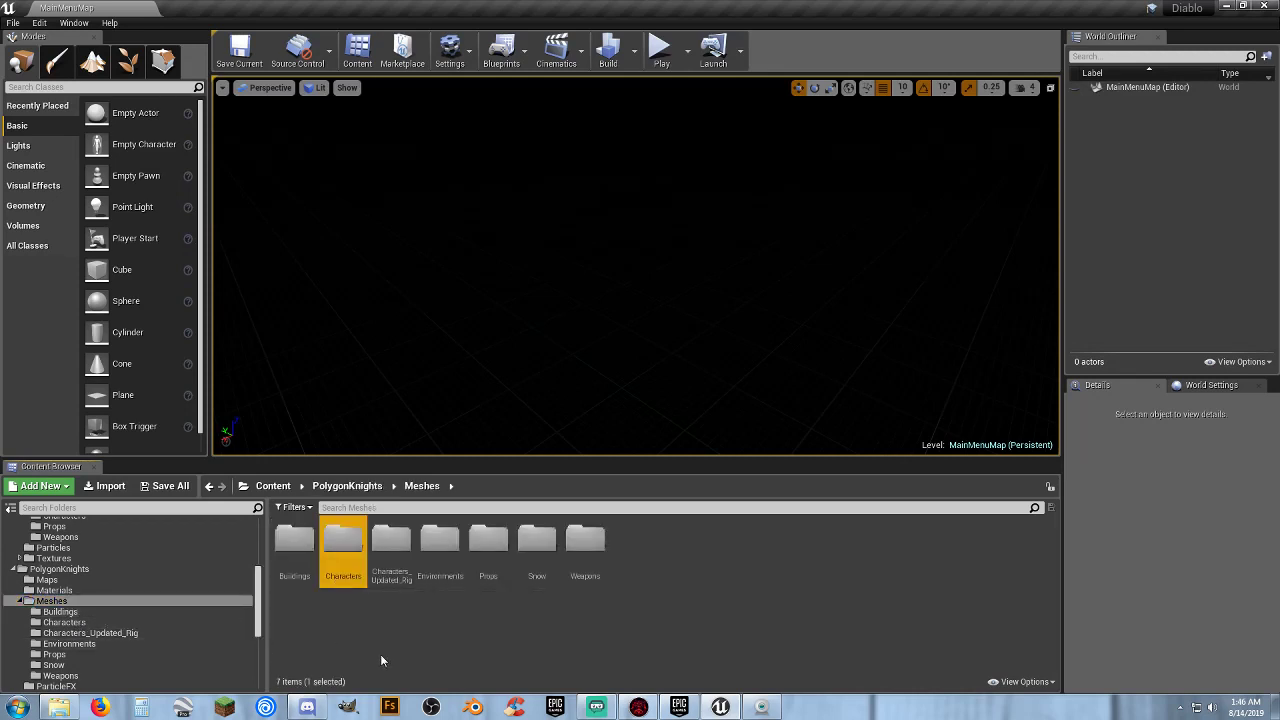
{"action": "key", "text": "Delete"}
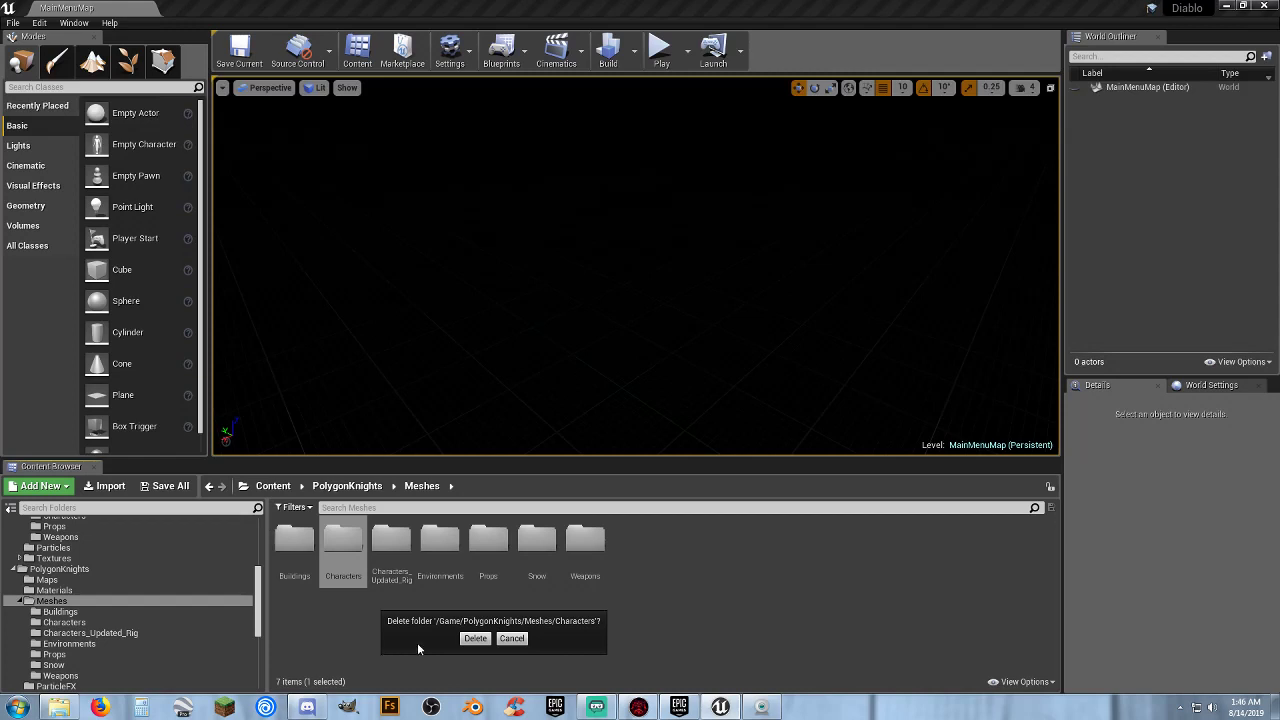
{"action": "left_click", "coordinate": [474, 638]}
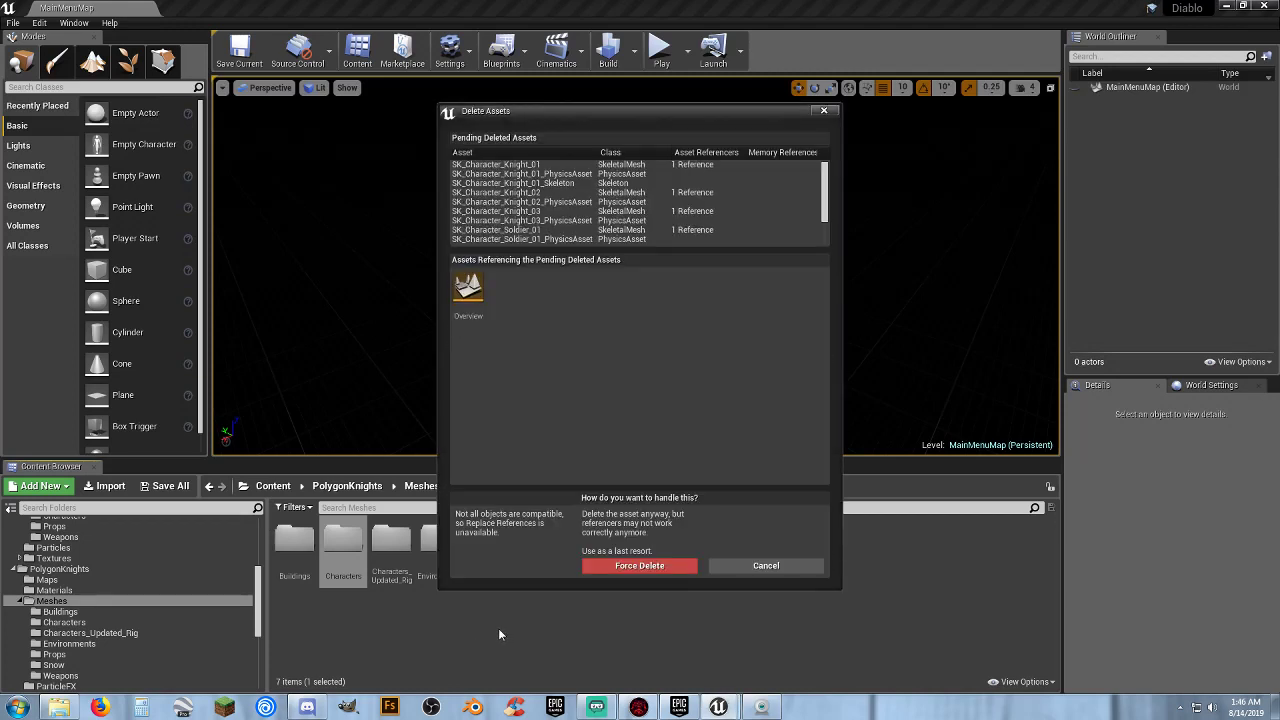
{"action": "left_click", "coordinate": [642, 566]}
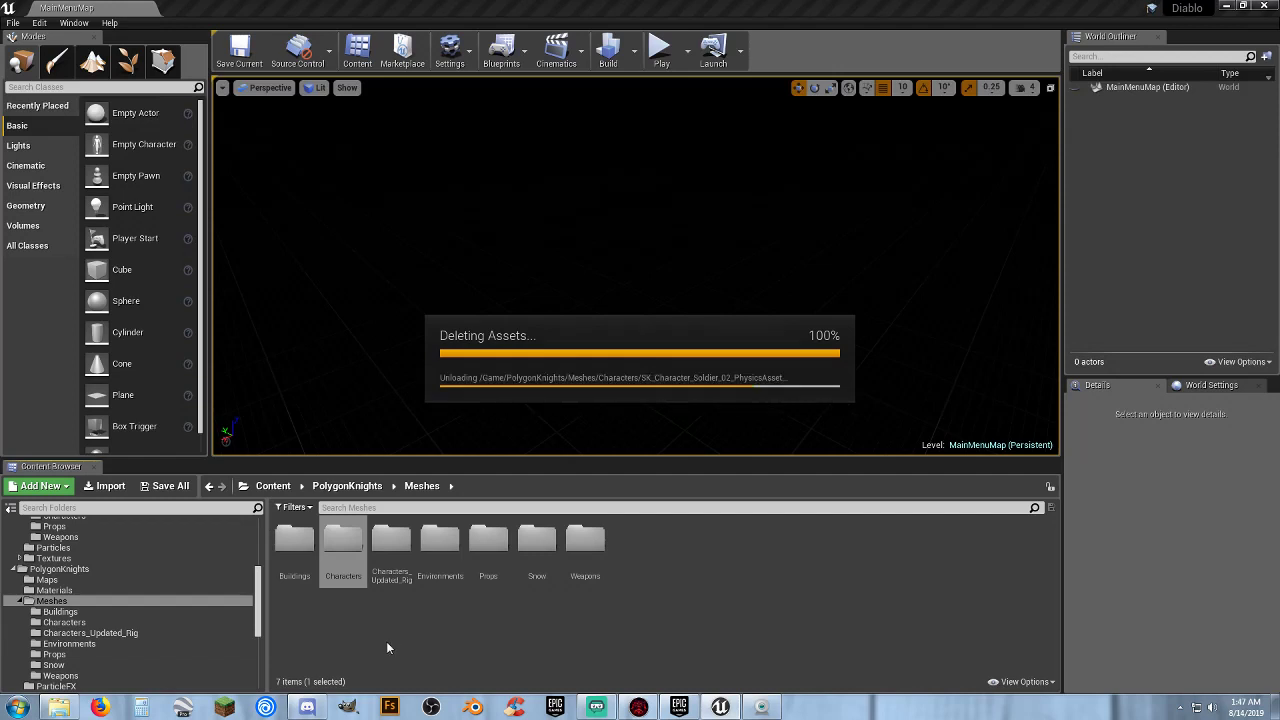
Select the Knight_01 to Knight_03 and Soldier_01 and Soldier_02 skeletal meshes in PolygonKnights/Meshes/Characters_Updated_Rig, leaving out the physics assets.
{"action": "left_click", "coordinate": [88, 622]}
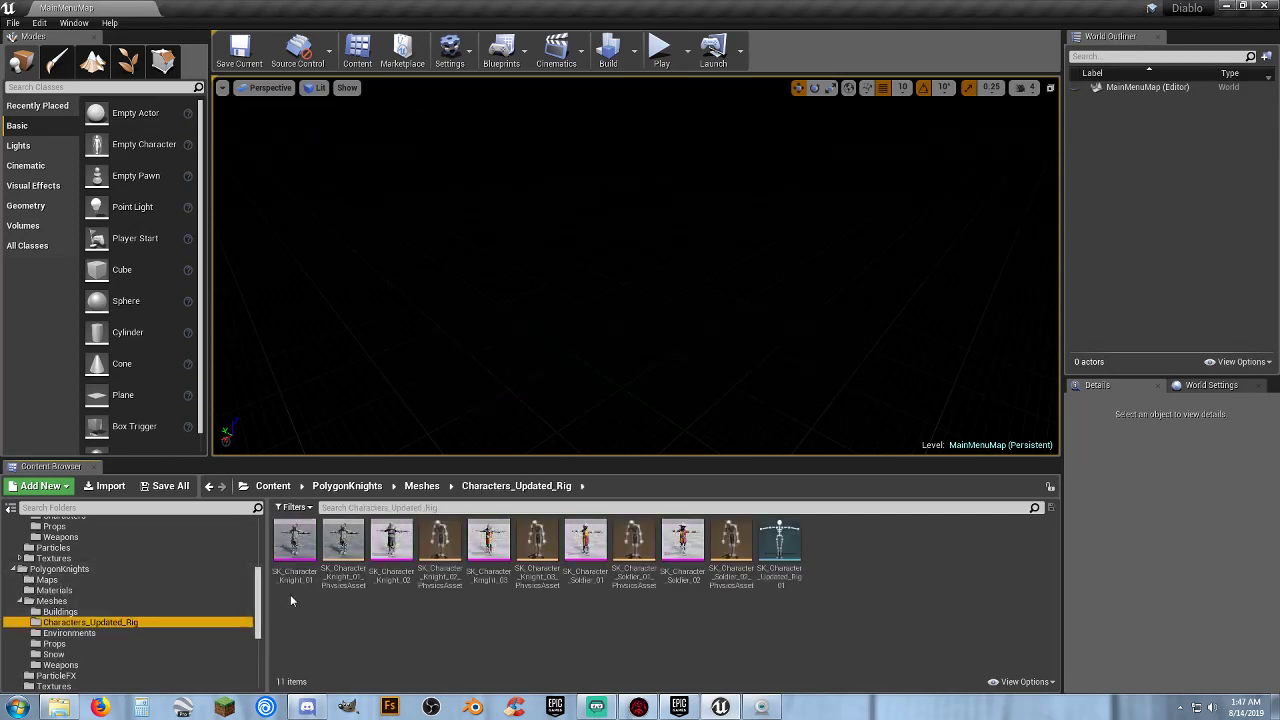
{"action": "left_click", "coordinate": [294, 545]}
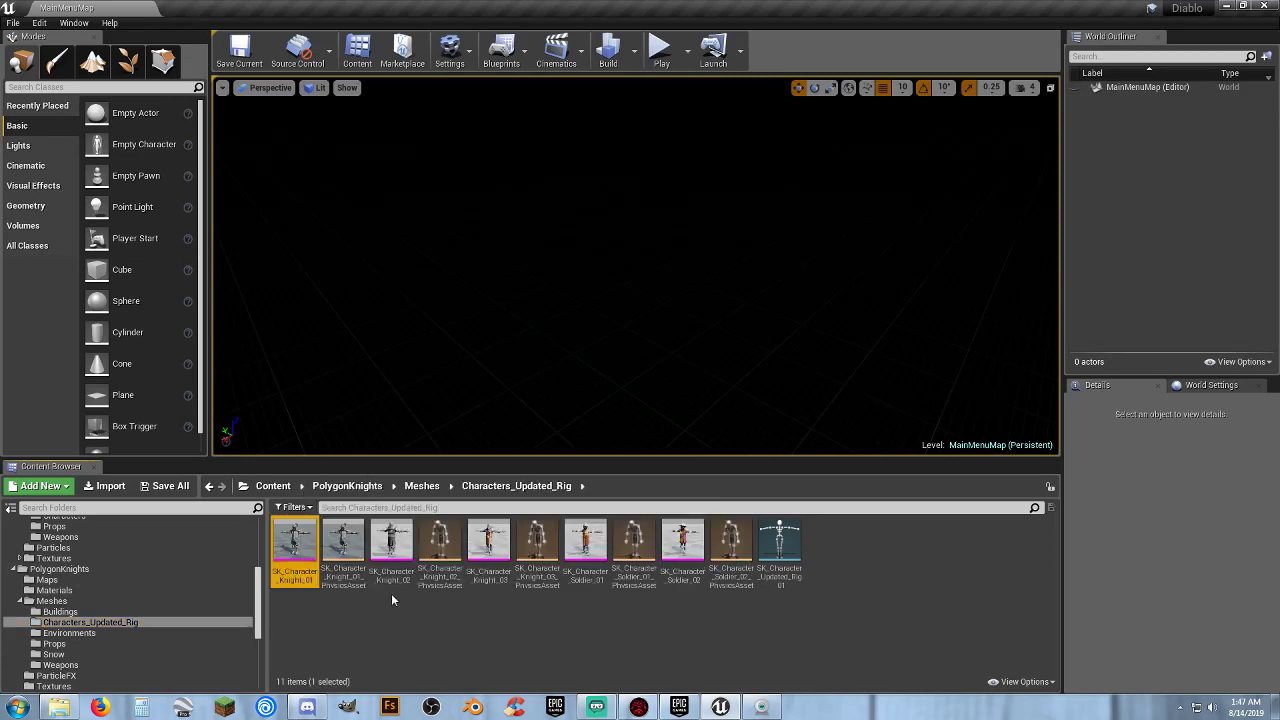
{"action": "left_click", "coordinate": [391, 548], "text": "ctrl"}
{"action": "left_click", "coordinate": [488, 548], "text": "ctrl"}
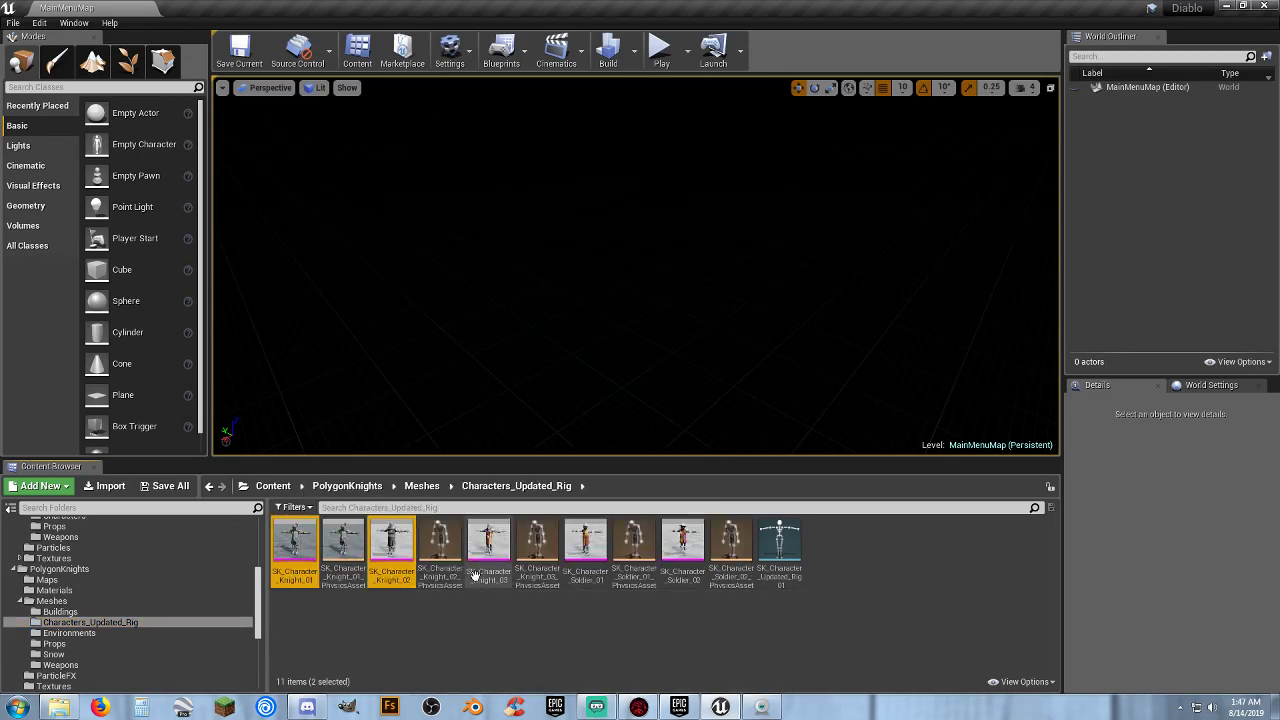
{"action": "left_click", "coordinate": [587, 581], "text": "ctrl"}
{"action": "left_click", "coordinate": [680, 578], "text": "ctrl"}
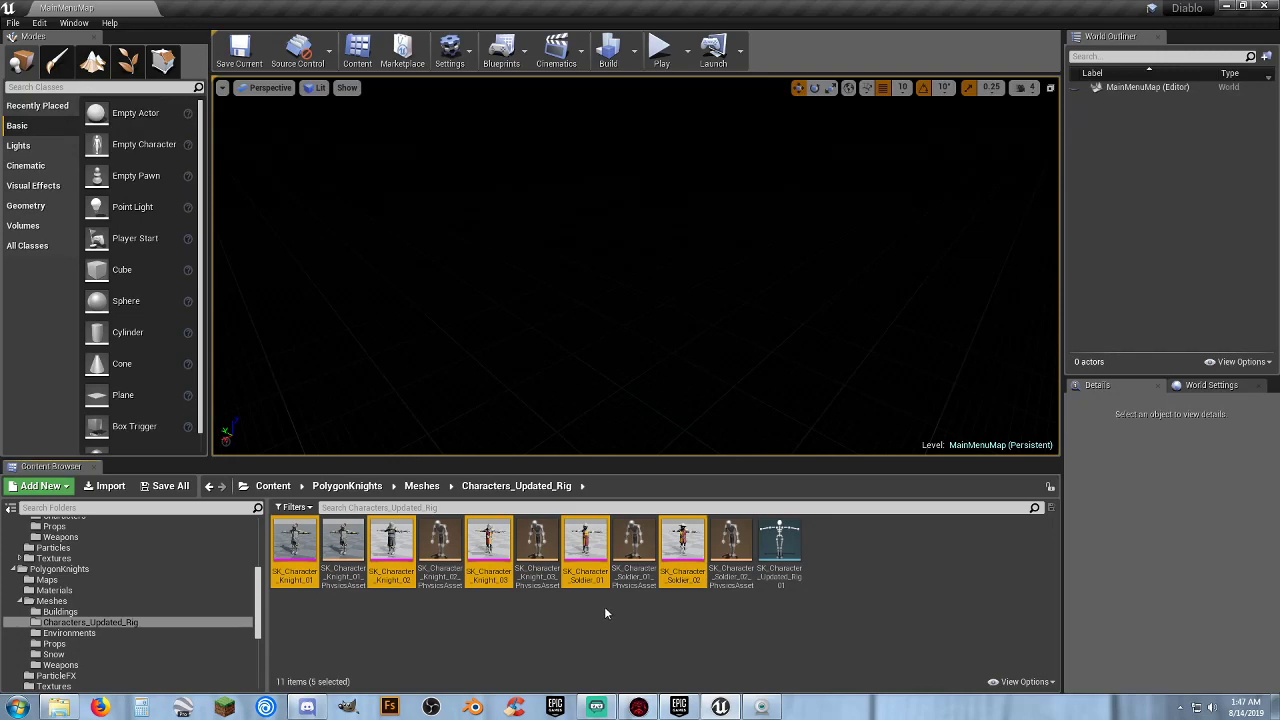
Assign the SK_Polygon skeleton to each of the five selected Knight and Soldier meshes.
{"action": "right_click", "coordinate": [590, 555]}
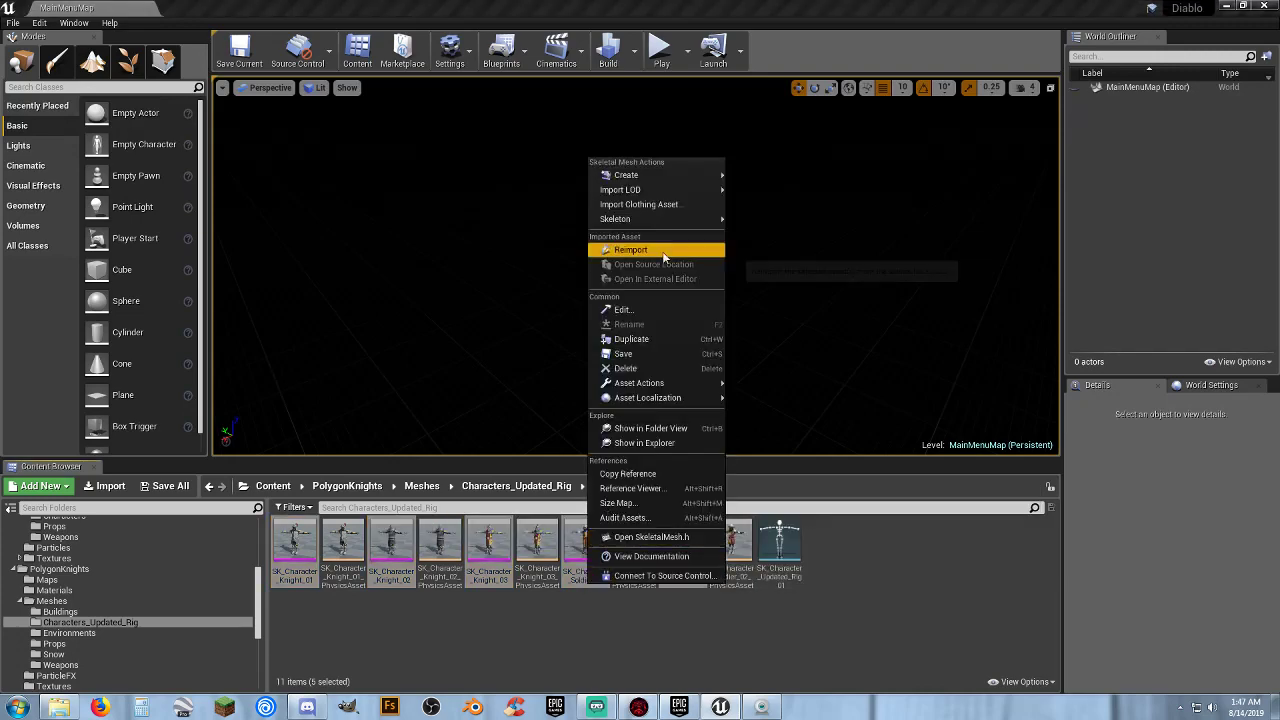
{"action": "mouse_move", "coordinate": [675, 224]}
{"action": "left_click", "coordinate": [772, 248]}
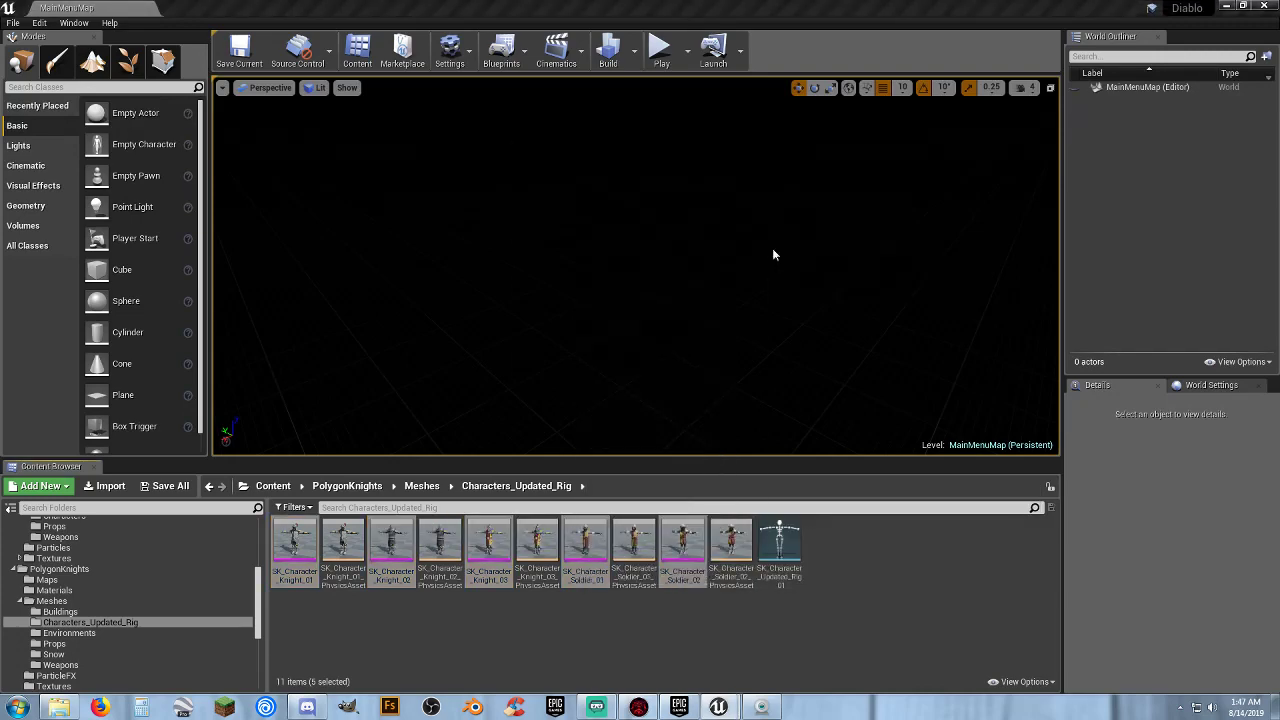
{"action": "left_click", "coordinate": [565, 347]}
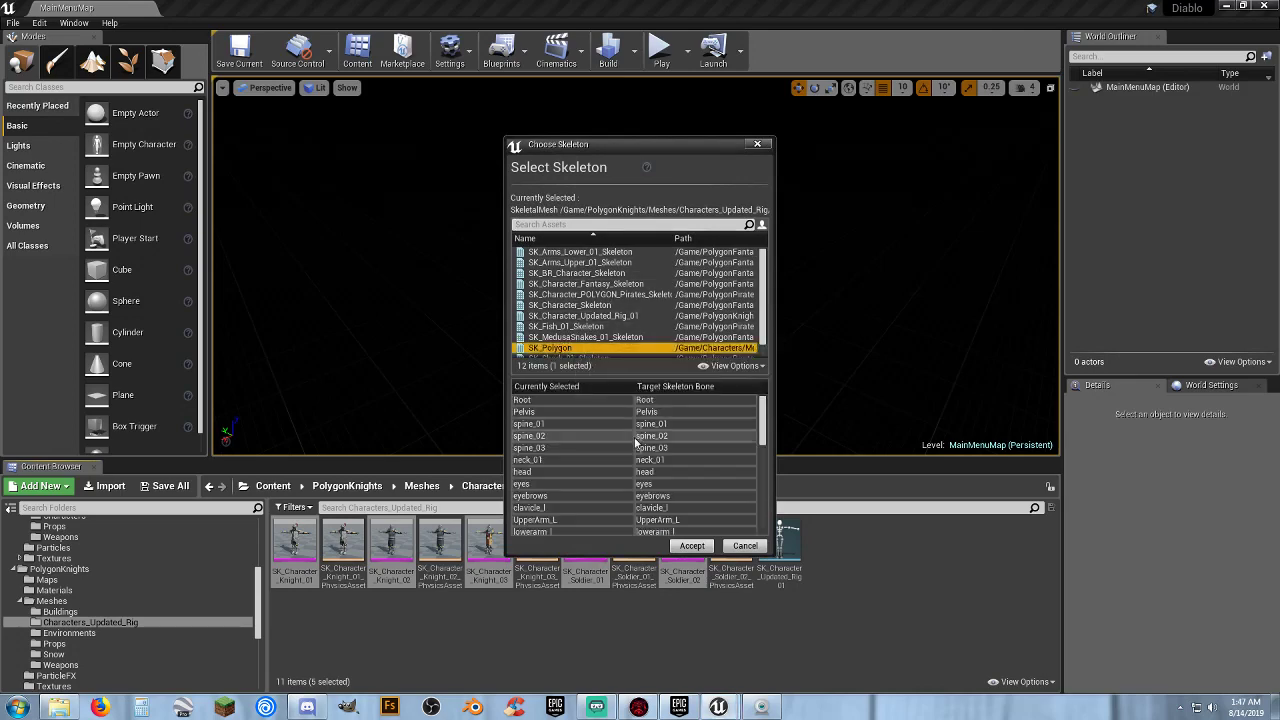
{"action": "left_click", "coordinate": [693, 547]}
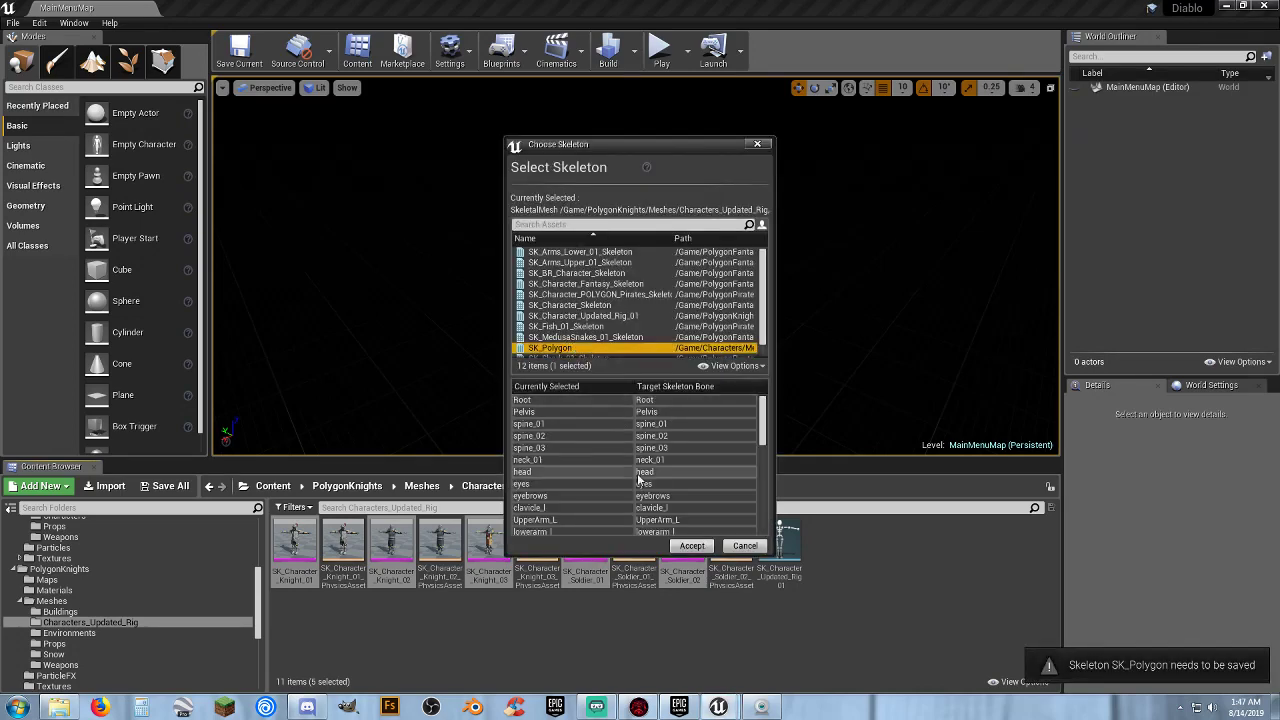
{"action": "left_click", "coordinate": [690, 545]}
{"action": "left_click", "coordinate": [580, 347]}
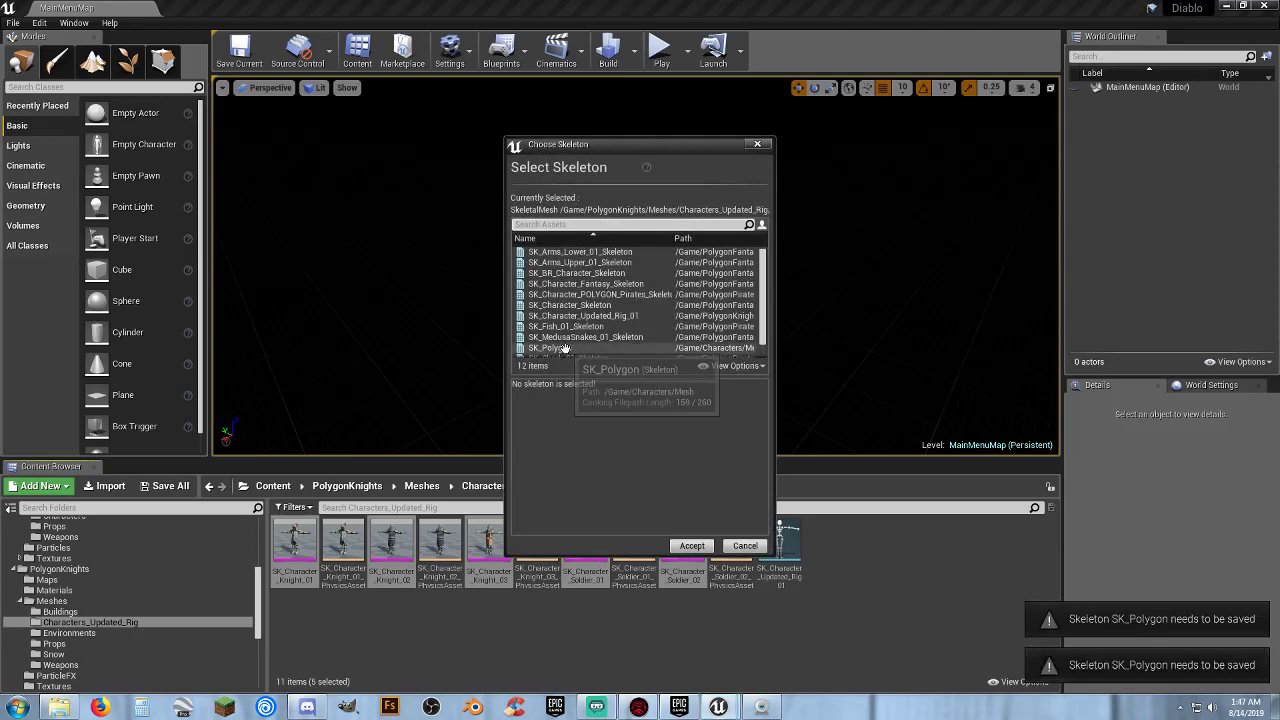
{"action": "left_click", "coordinate": [692, 546]}
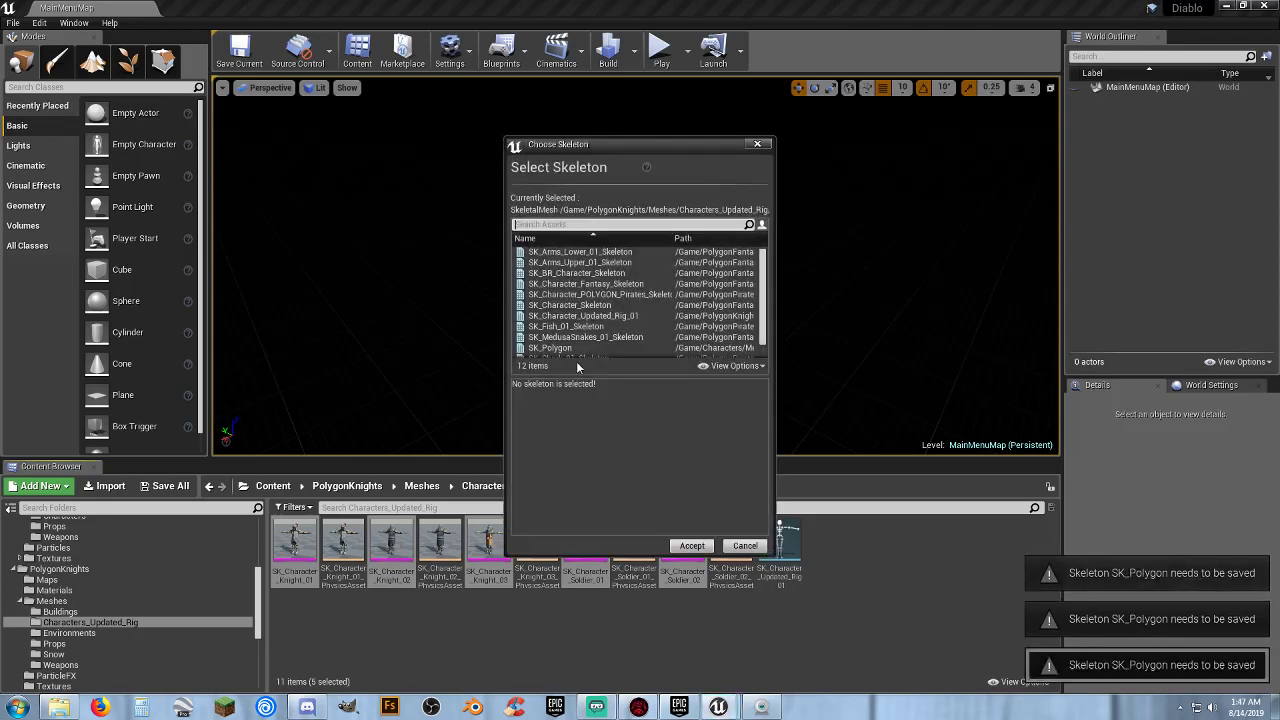
{"action": "left_click", "coordinate": [692, 545]}
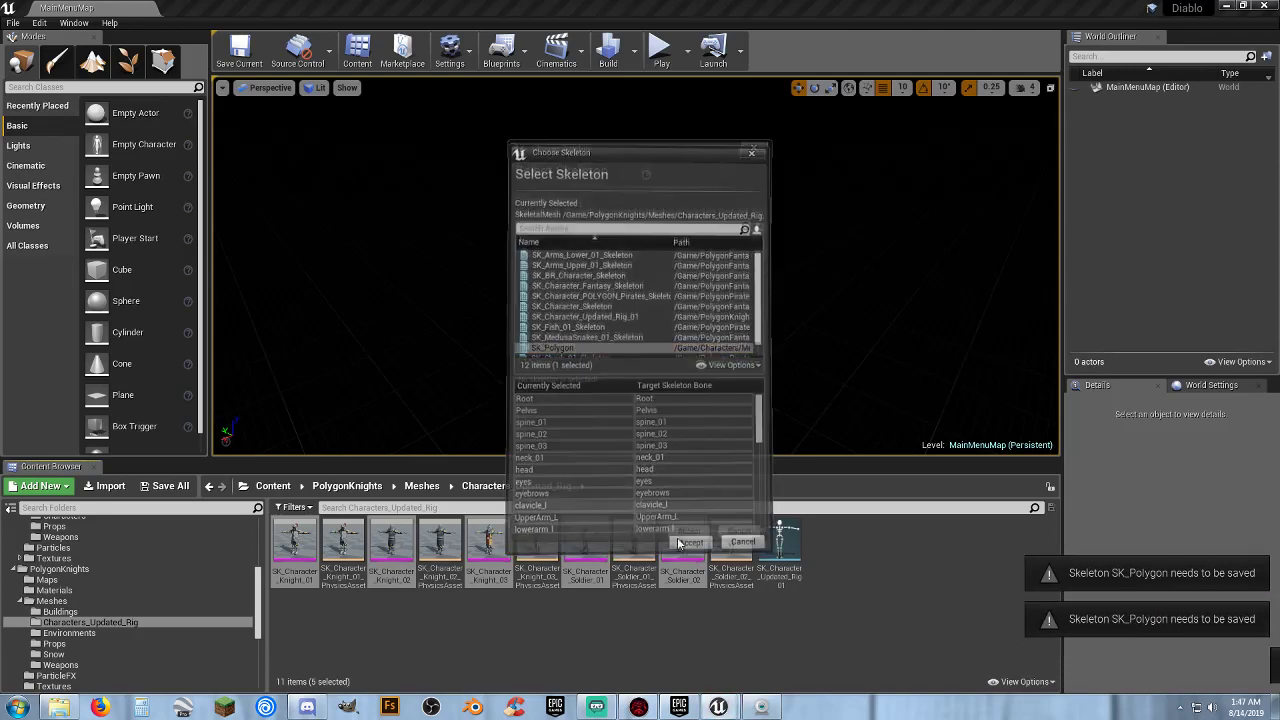
{"action": "left_click", "coordinate": [575, 347]}
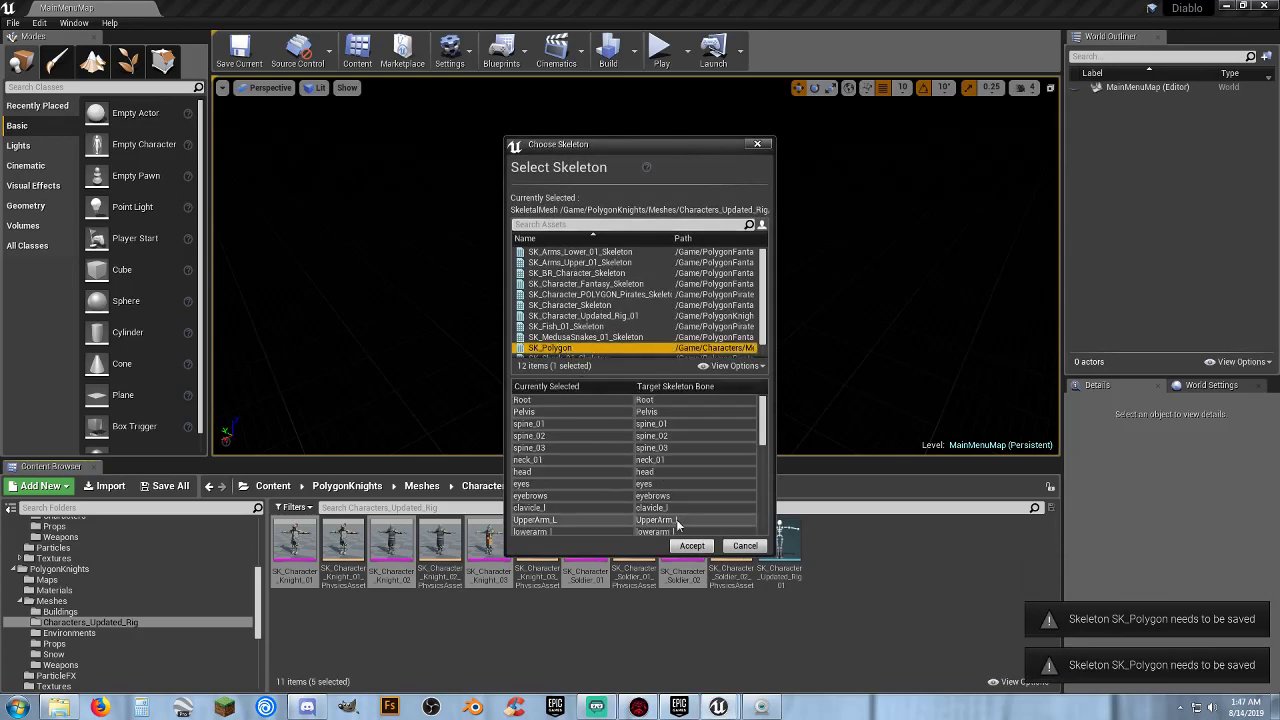
{"action": "left_click", "coordinate": [692, 546]}
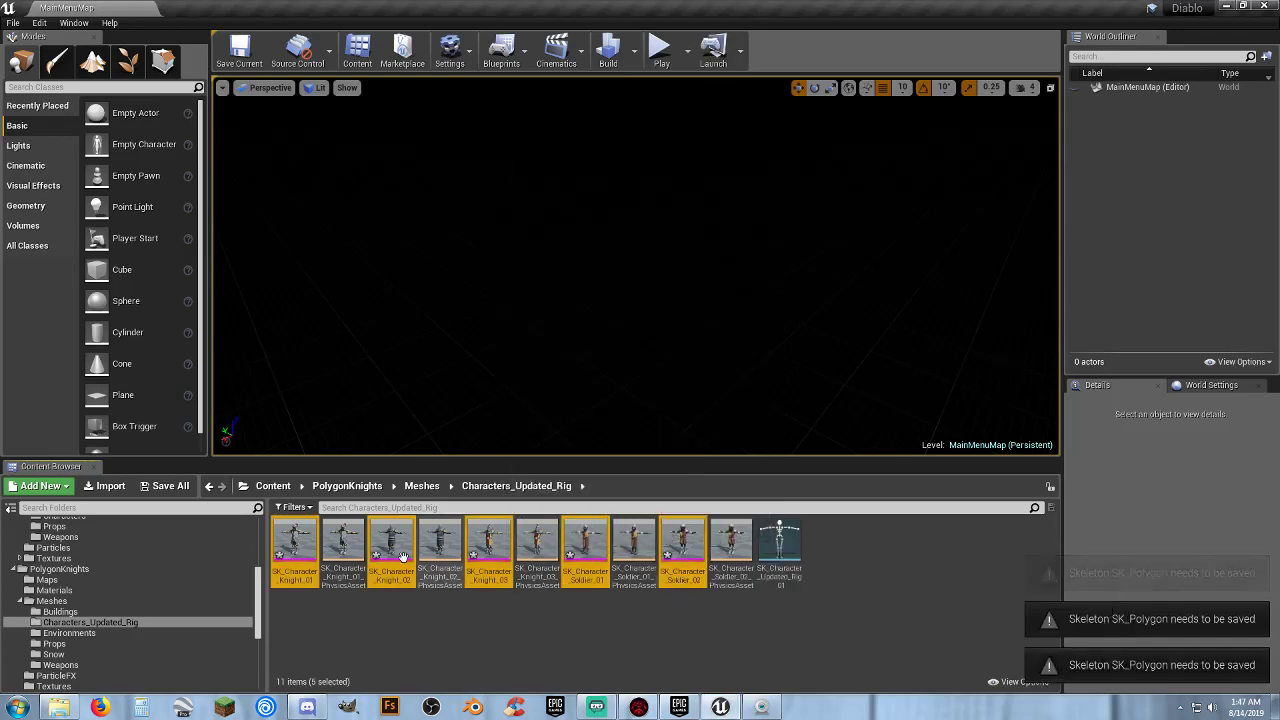
Save all the modified PolygonKnights skeletal meshes and clear the selection.
{"action": "left_click", "coordinate": [180, 490]}
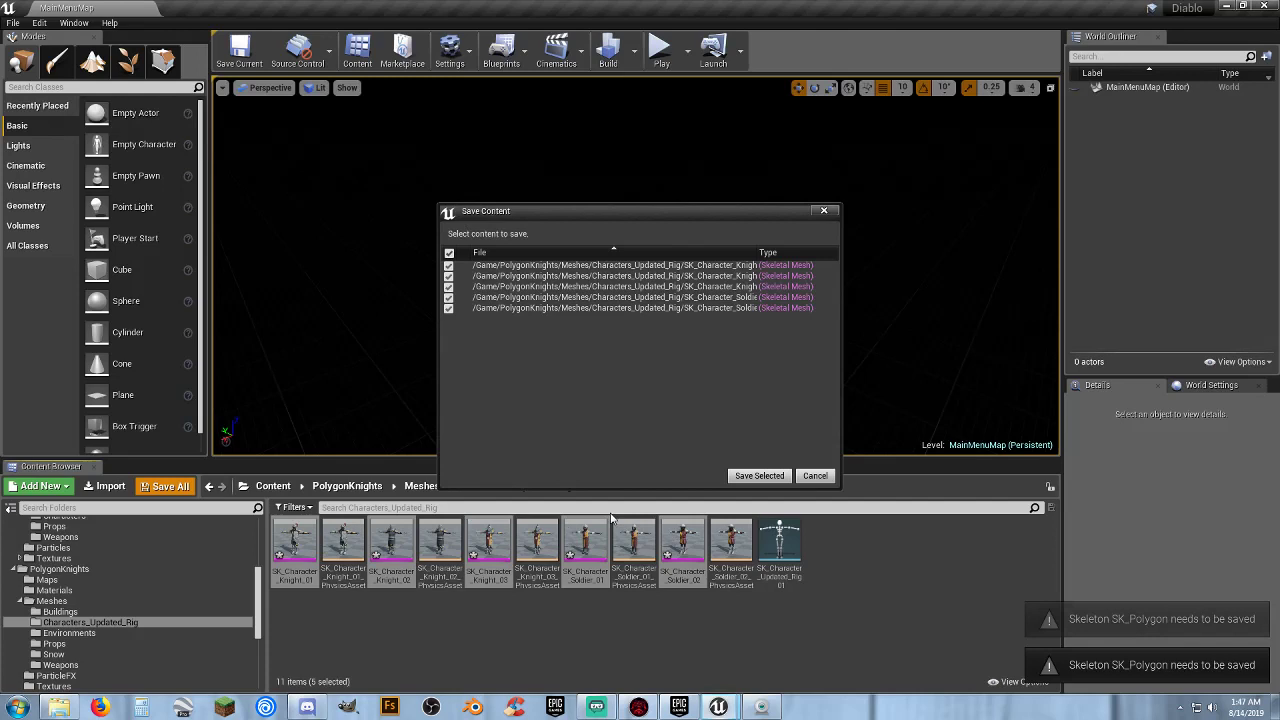
{"action": "left_click", "coordinate": [740, 476]}
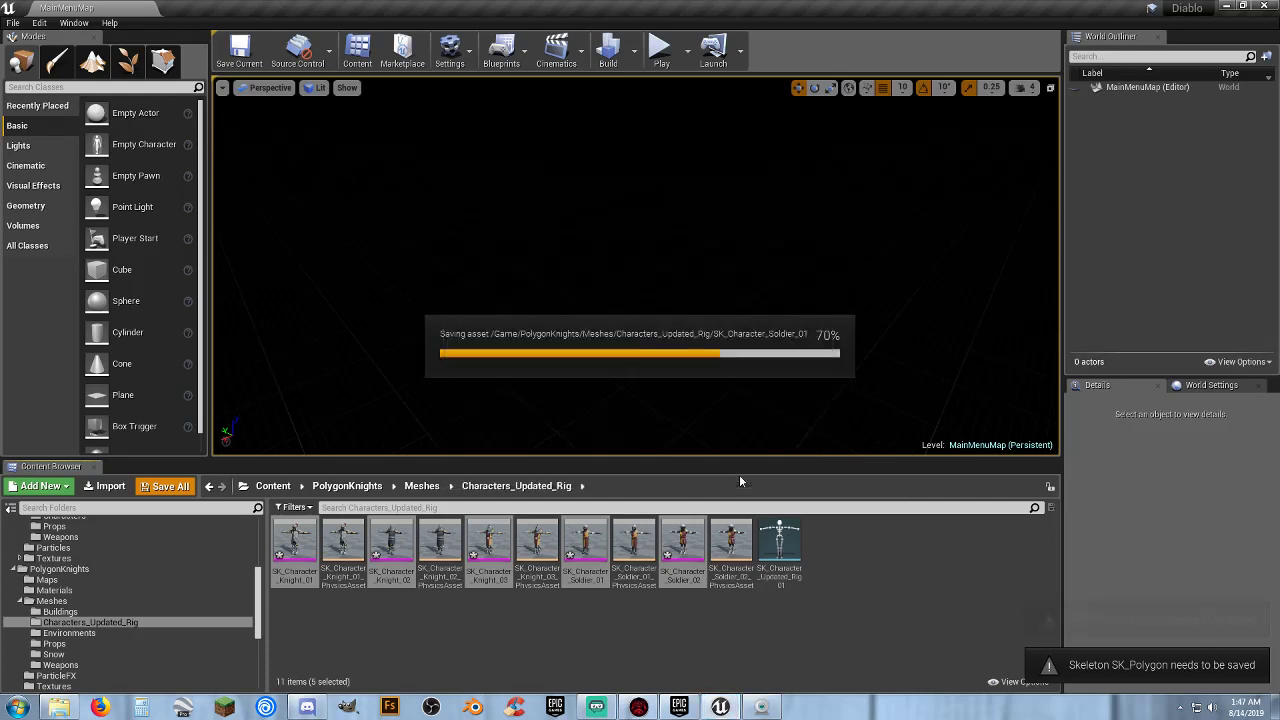
{"action": "left_click", "coordinate": [418, 620]}
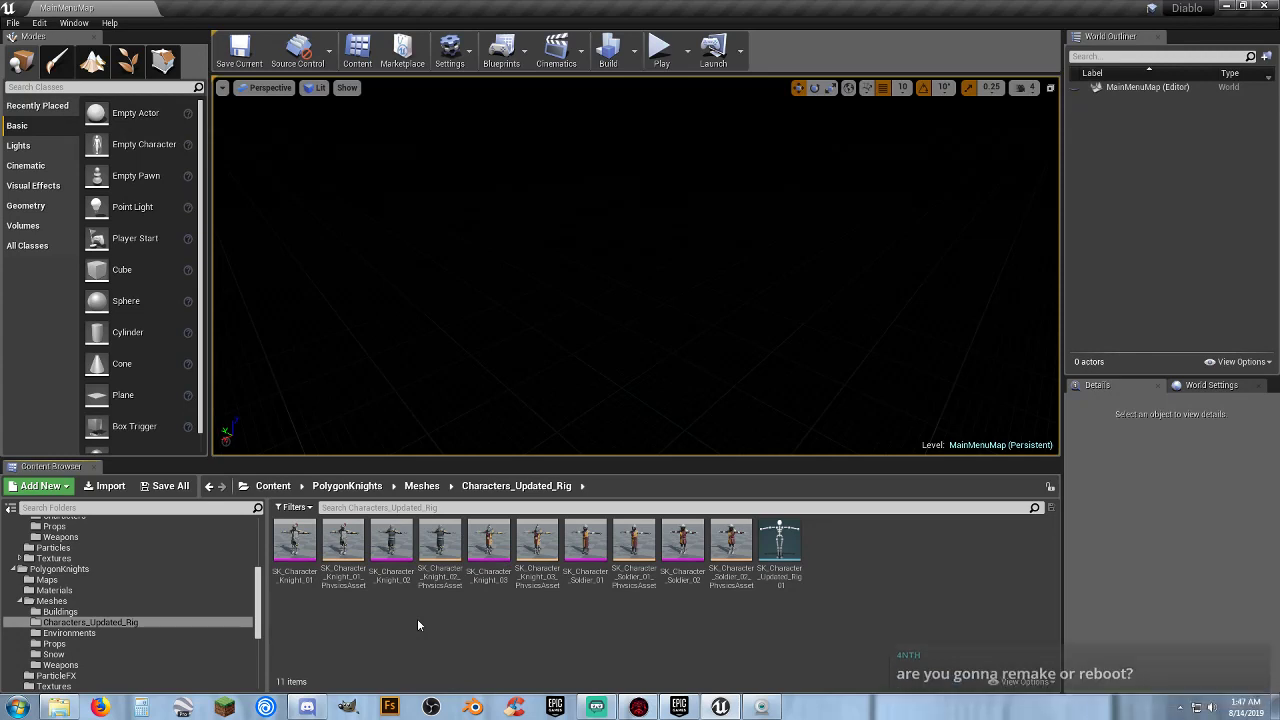
In PolygonFantasyRivals/Meshes/Characters, select the skeletal meshes from SK_BR_Character_Slayer_01 through SK_Character_Mystic_01, plus SK_Character_SpiritDemon.
{"action": "left_click", "coordinate": [14, 569]}
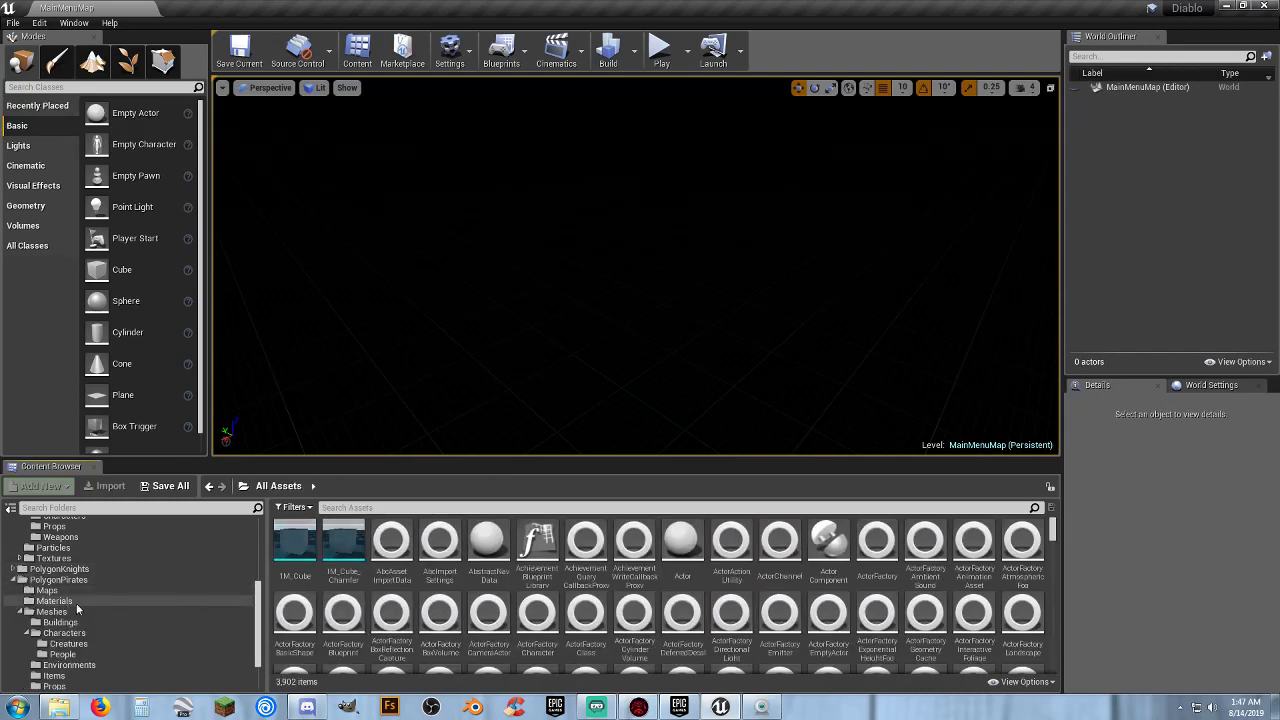
{"action": "left_click", "coordinate": [16, 580]}
{"action": "scroll", "coordinate": [80, 597], "scroll_direction": "up", "scroll_amount": 2}
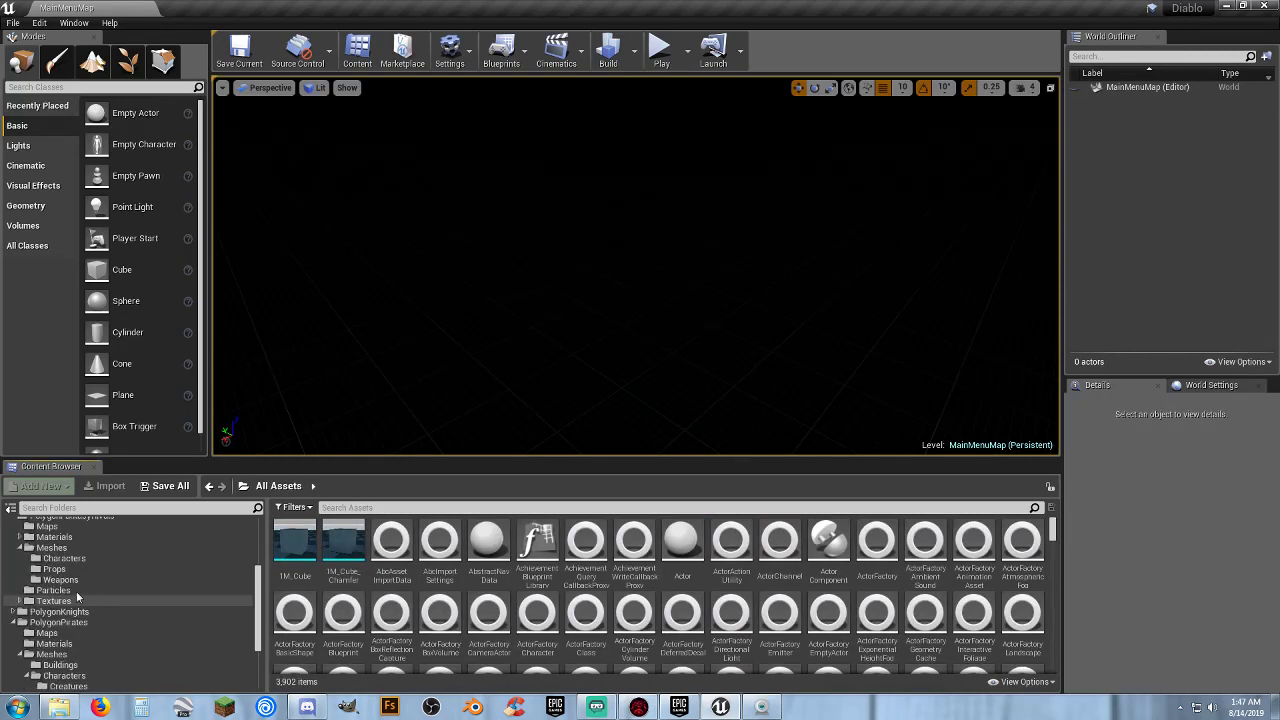
{"action": "left_click", "coordinate": [66, 558]}
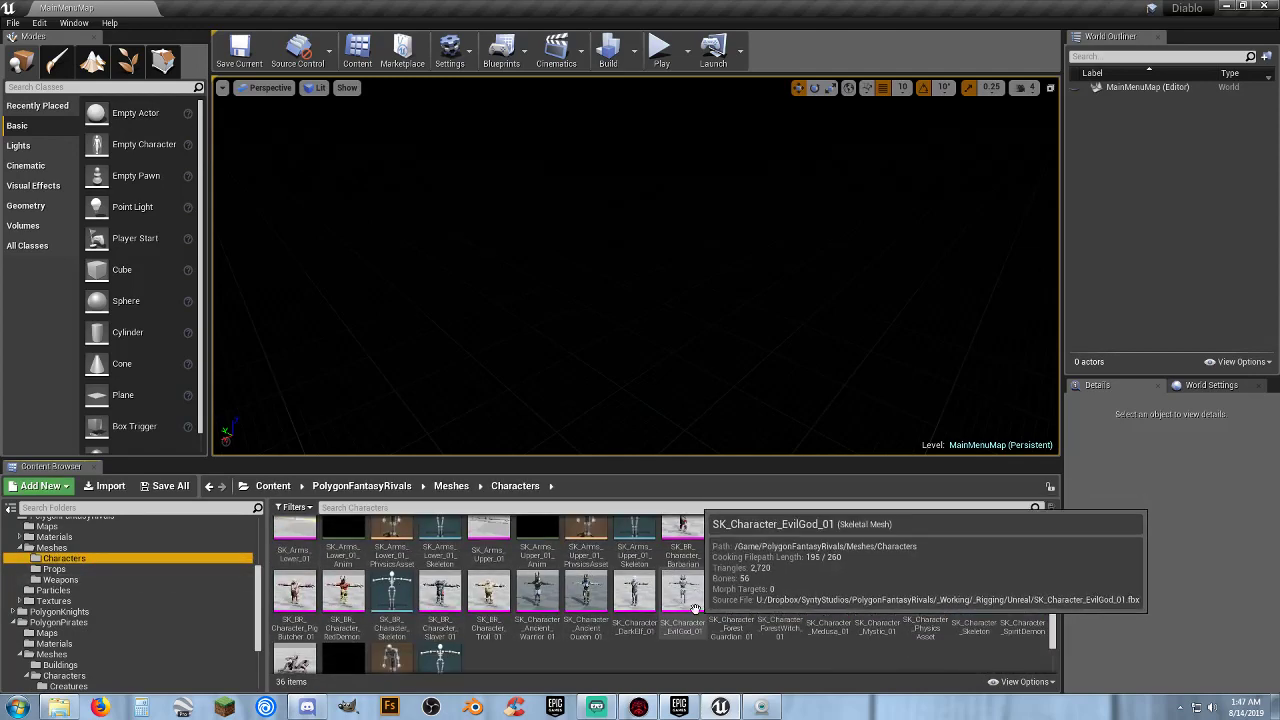
{"action": "scroll", "coordinate": [574, 634], "scroll_direction": "down", "scroll_amount": 1}
{"action": "left_click", "coordinate": [440, 597]}
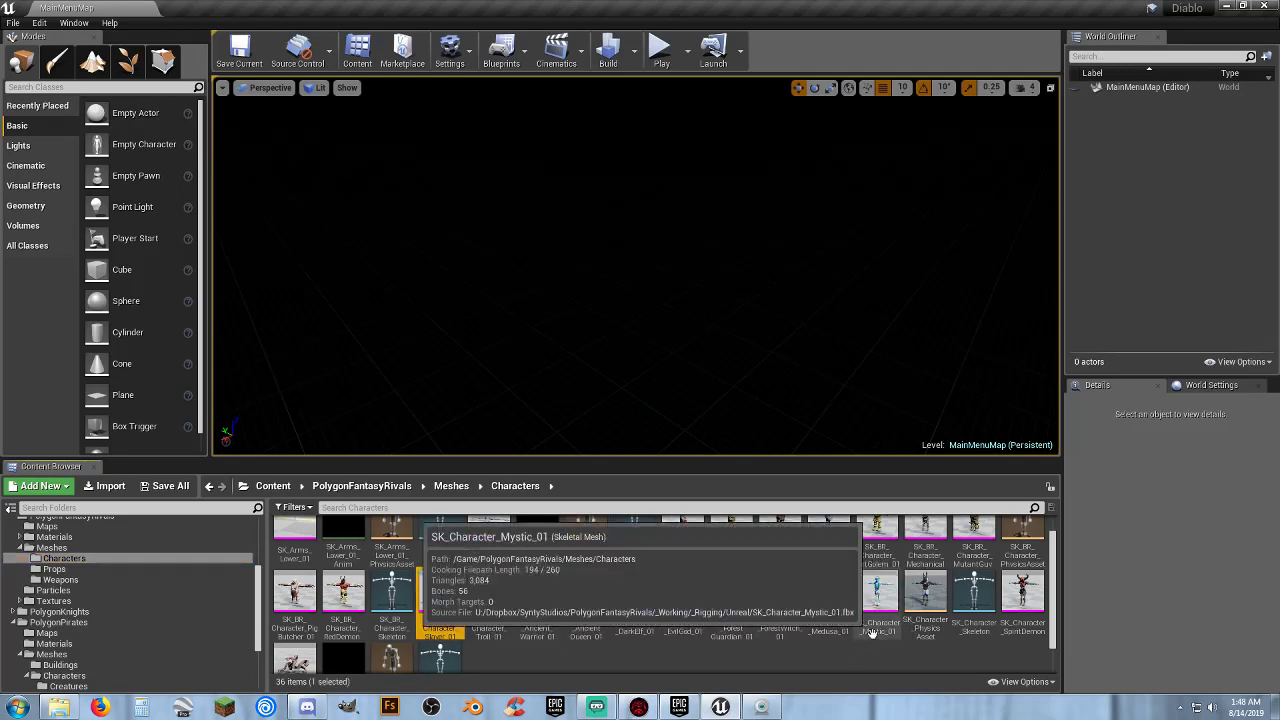
{"action": "left_click", "coordinate": [874, 628], "text": "shift"}
{"action": "left_click", "coordinate": [1022, 597], "text": "ctrl"}
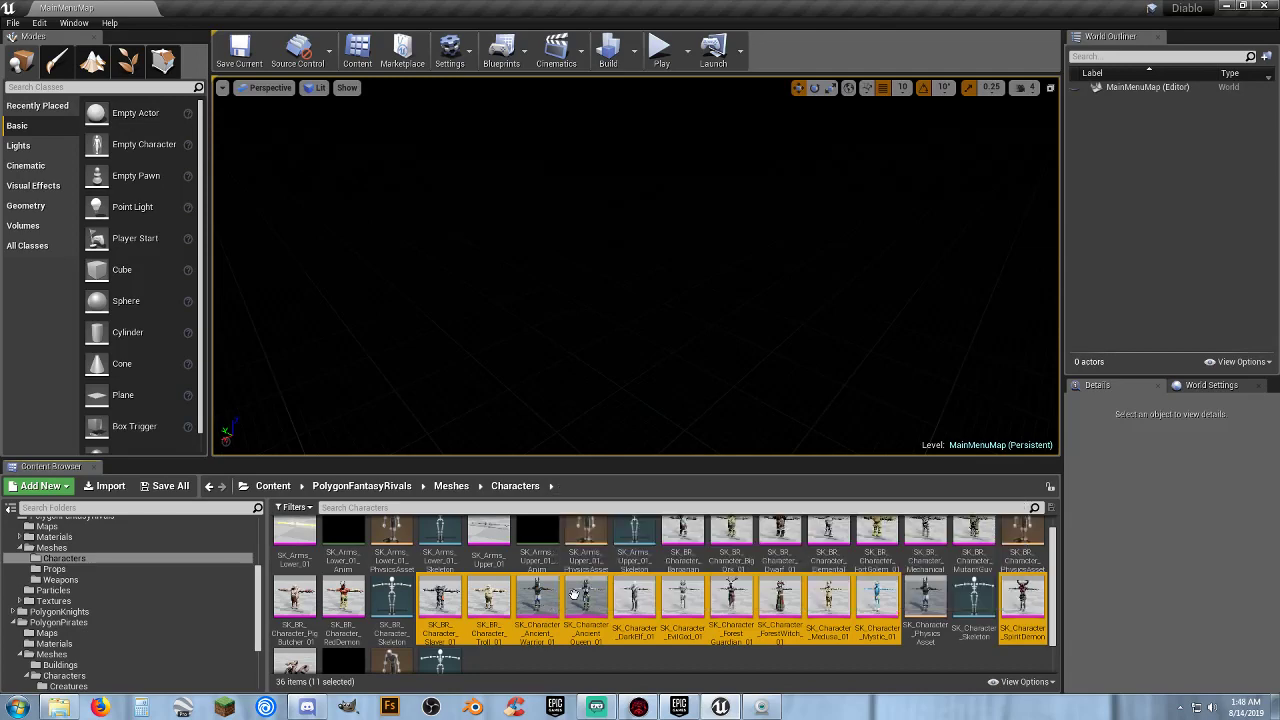
Assign the SK_Polygon skeleton to each of the eleven selected PolygonFantasyRivals character meshes and save all the modified meshes.
{"action": "right_click", "coordinate": [631, 593]}
{"action": "mouse_move", "coordinate": [714, 228]}
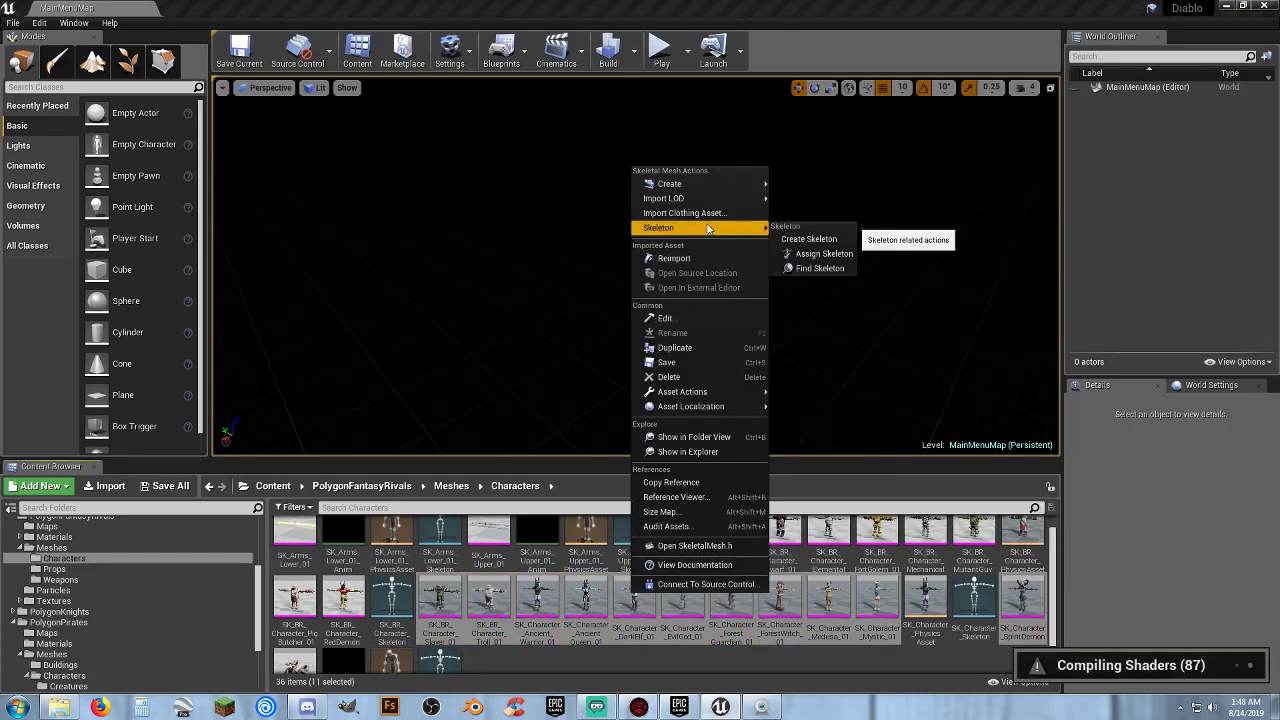
{"action": "left_click", "coordinate": [824, 254]}
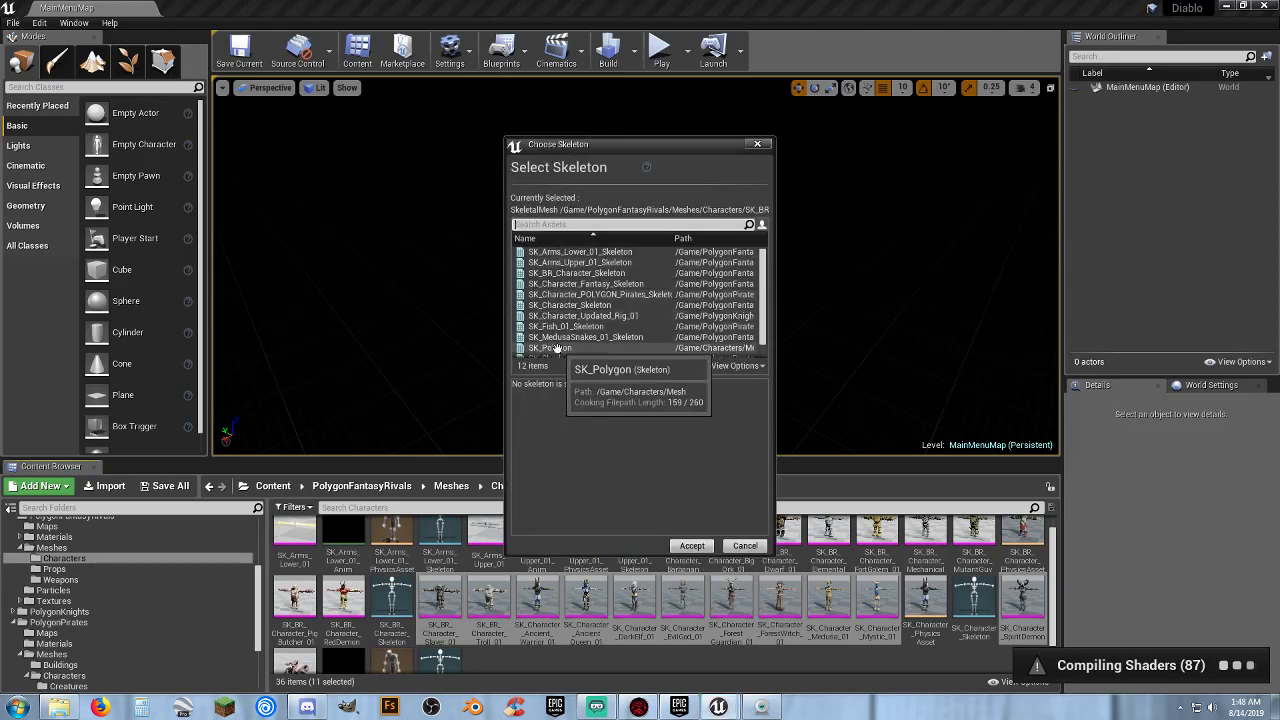
{"action": "left_click", "coordinate": [557, 348]}
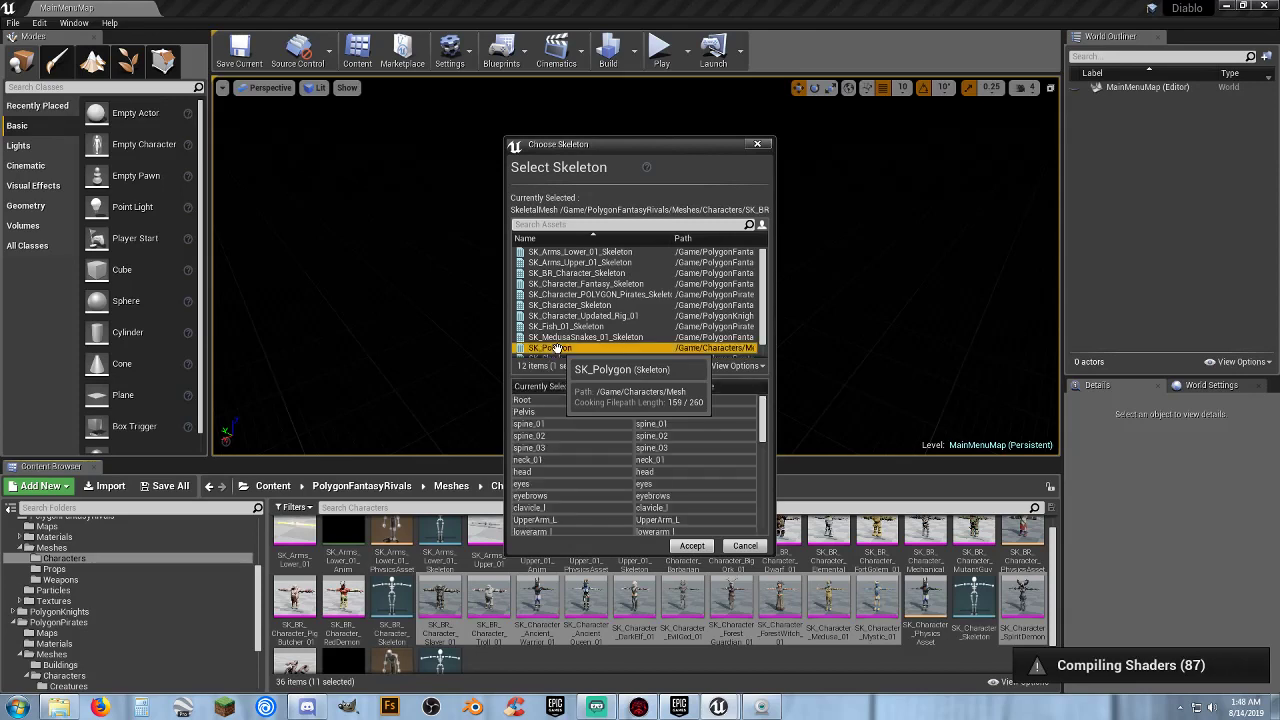
{"action": "left_click", "coordinate": [692, 546]}
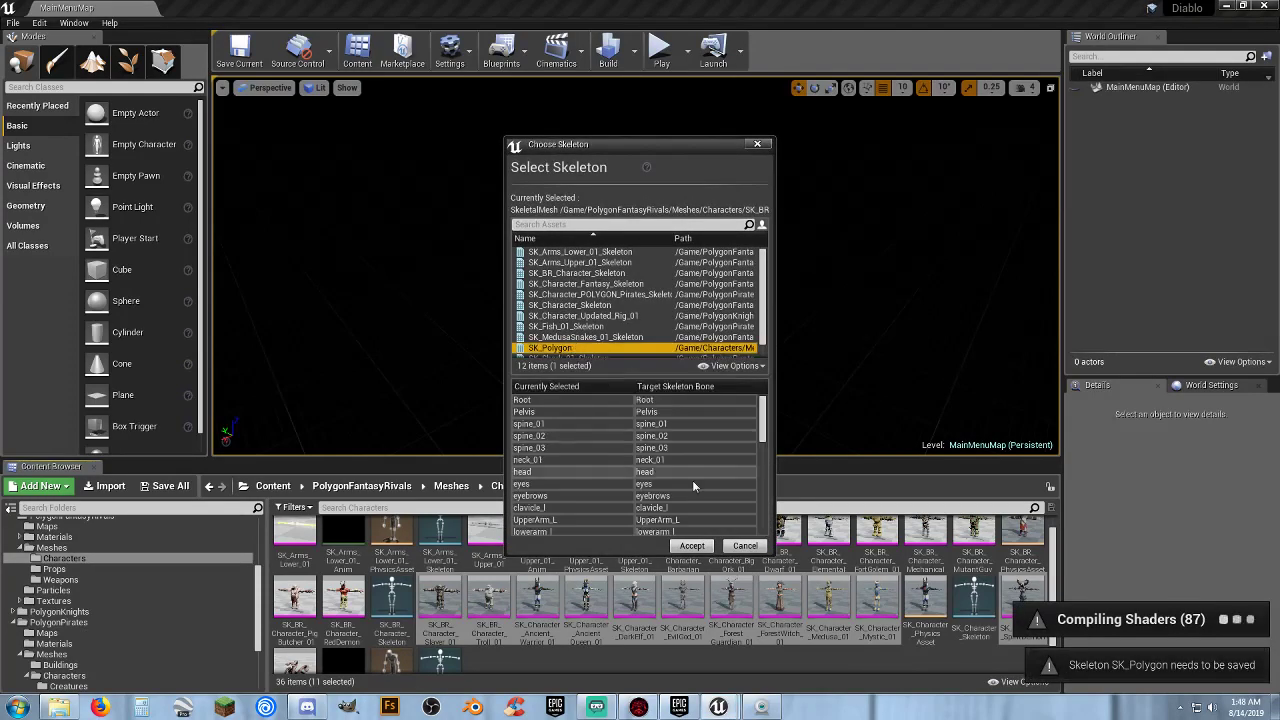
{"action": "left_click", "coordinate": [692, 546]}
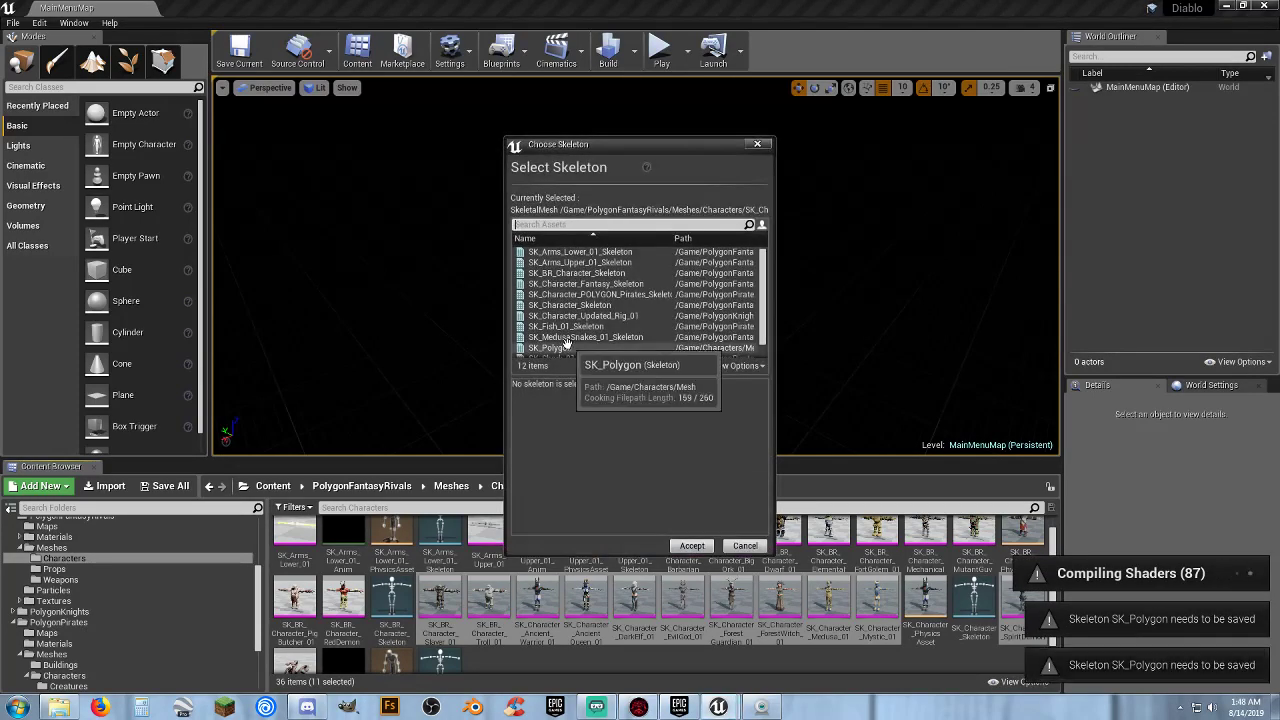
{"action": "left_click", "coordinate": [560, 347]}
{"action": "left_click", "coordinate": [692, 546]}
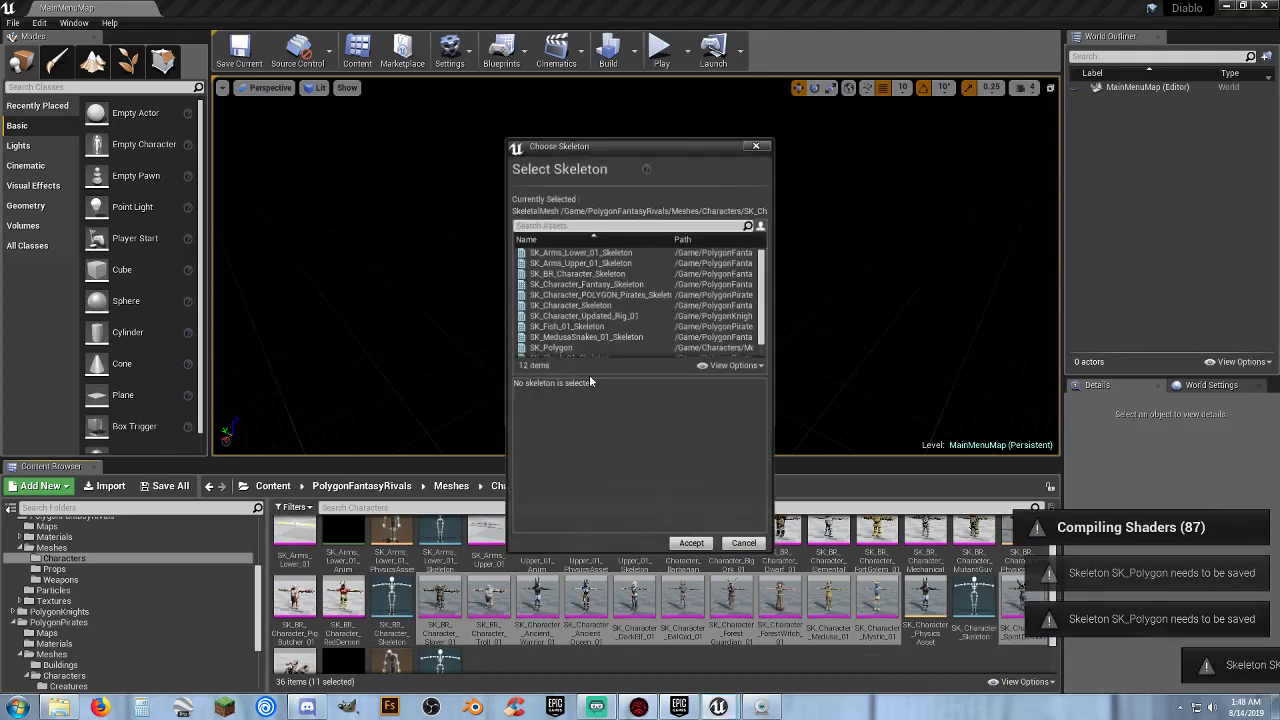
{"action": "left_click", "coordinate": [555, 347]}
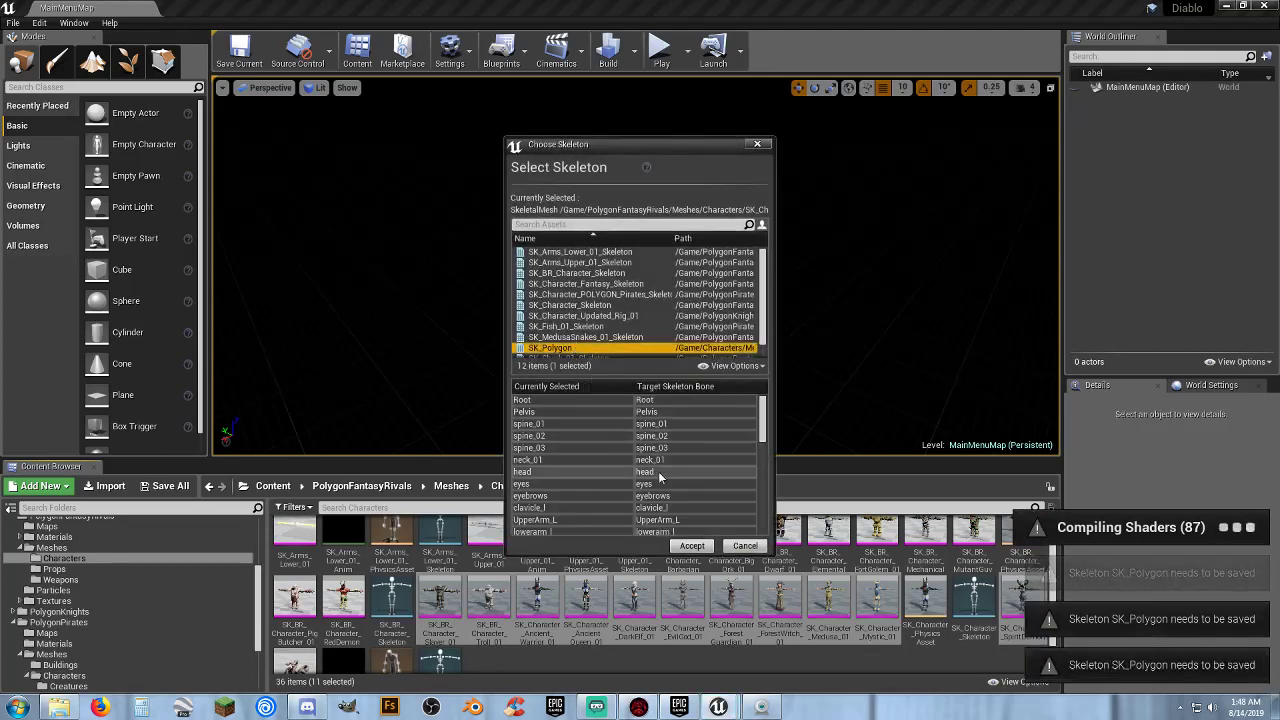
{"action": "left_click", "coordinate": [692, 546]}
{"action": "left_click", "coordinate": [563, 347]}
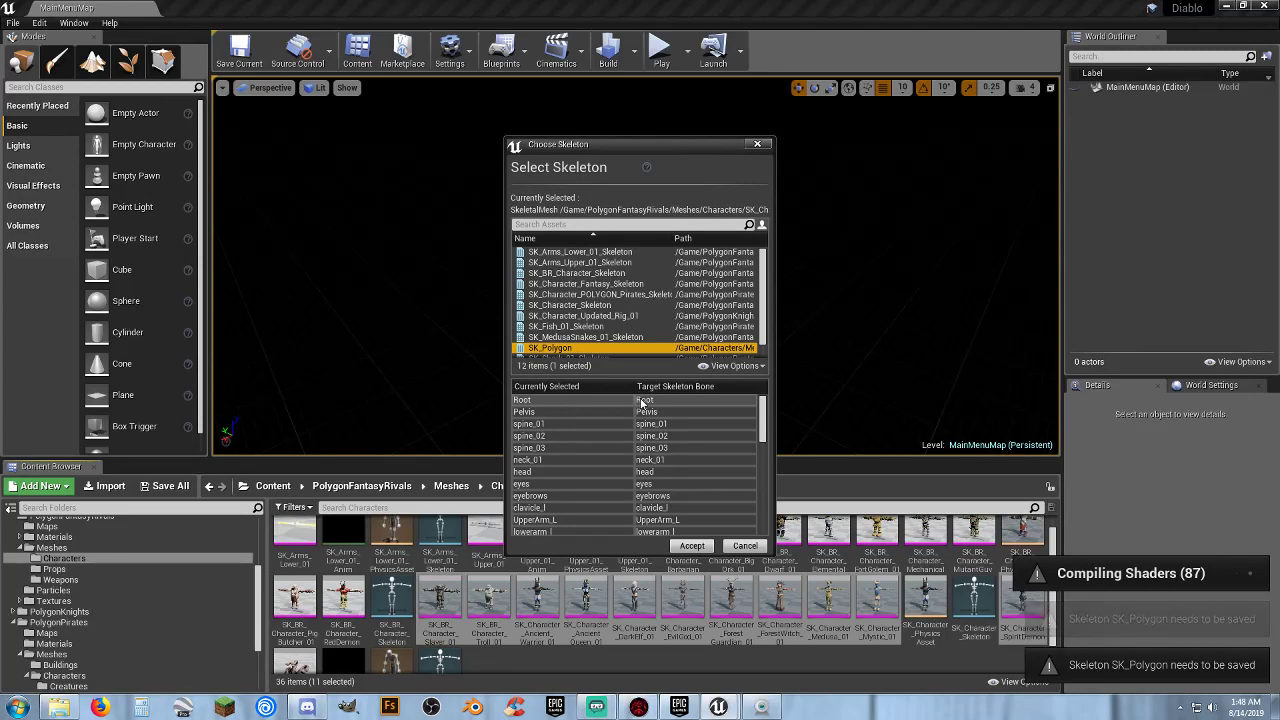
{"action": "left_click", "coordinate": [692, 546]}
{"action": "left_click", "coordinate": [560, 347]}
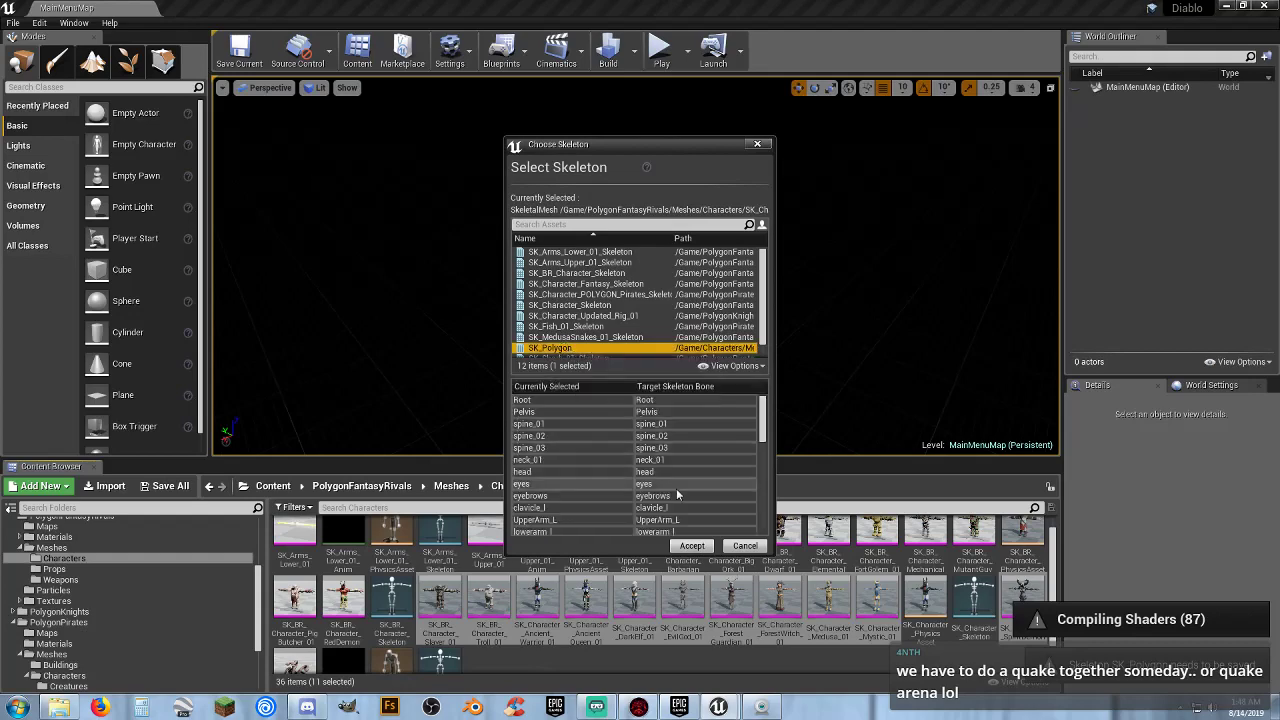
{"action": "left_click", "coordinate": [692, 546]}
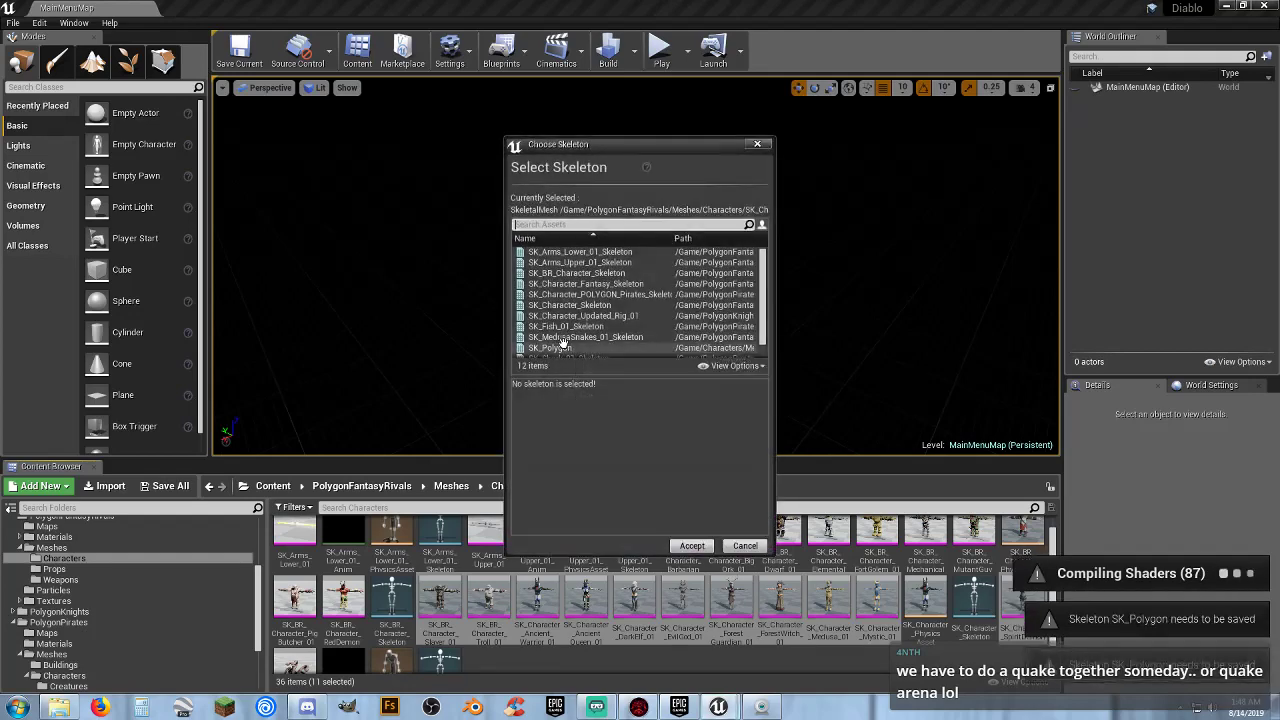
{"action": "left_click", "coordinate": [563, 346]}
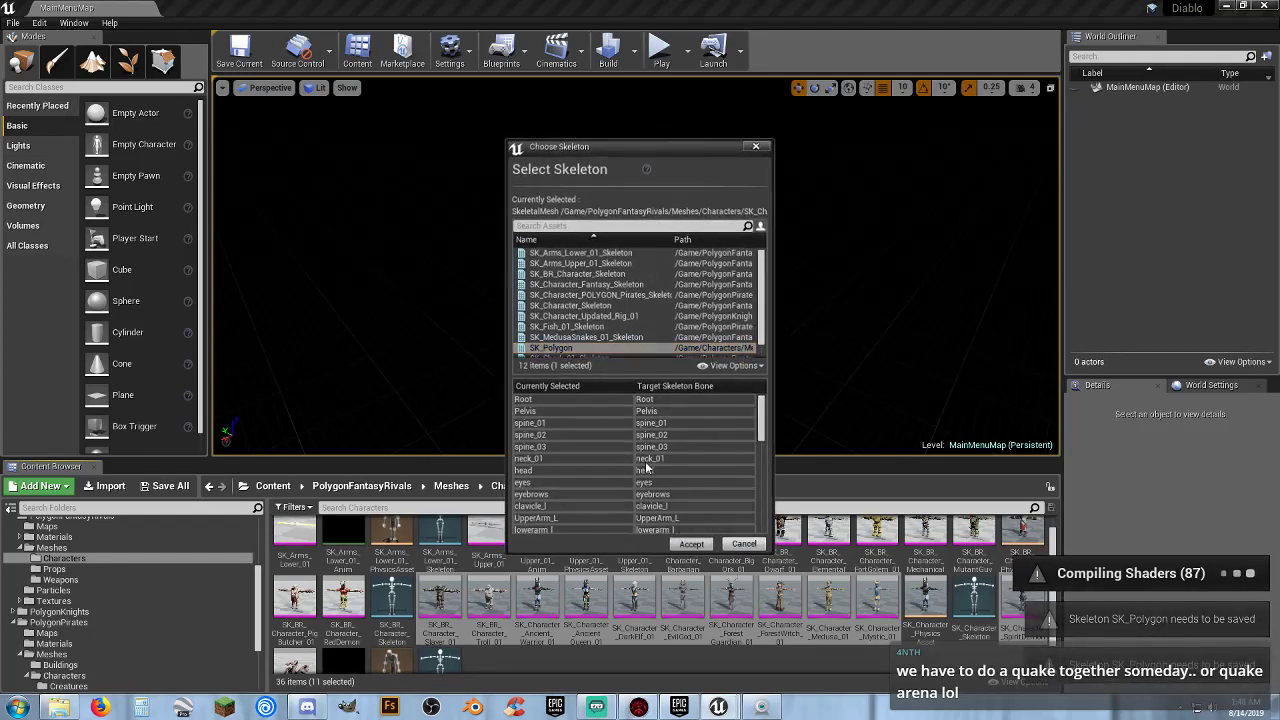
{"action": "left_click", "coordinate": [691, 543]}
{"action": "left_click", "coordinate": [560, 347]}
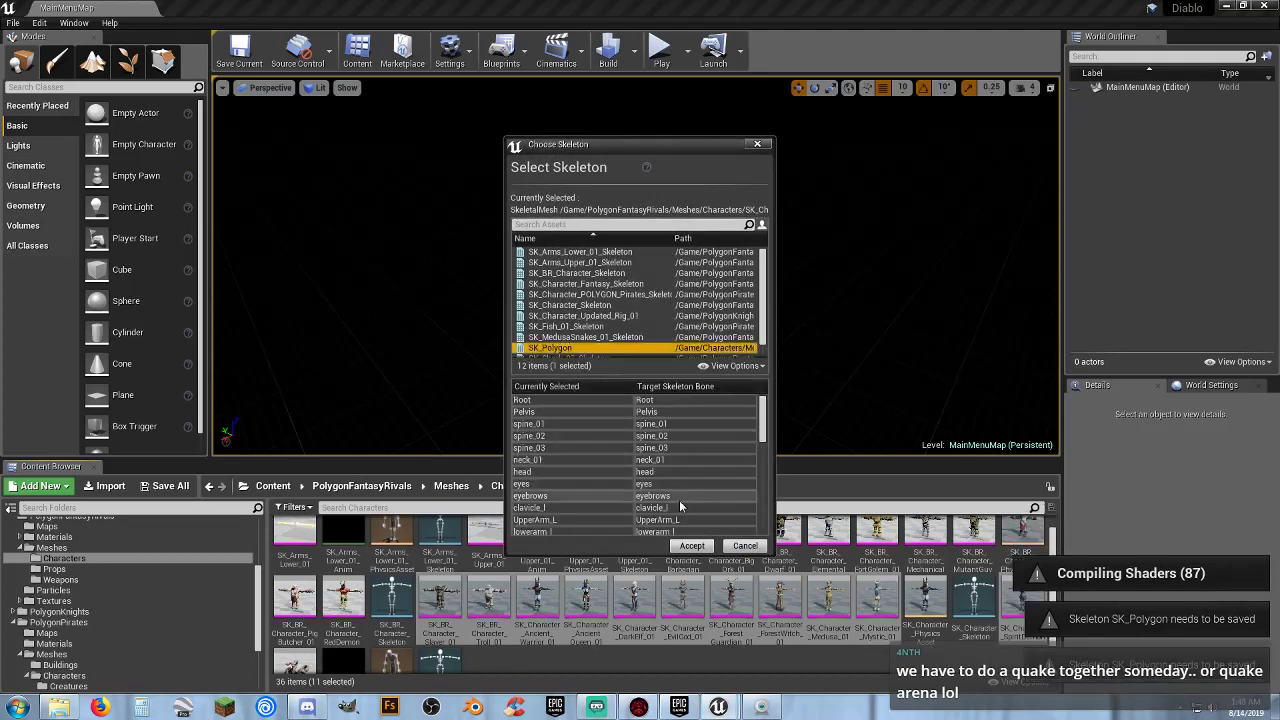
{"action": "left_click", "coordinate": [692, 546]}
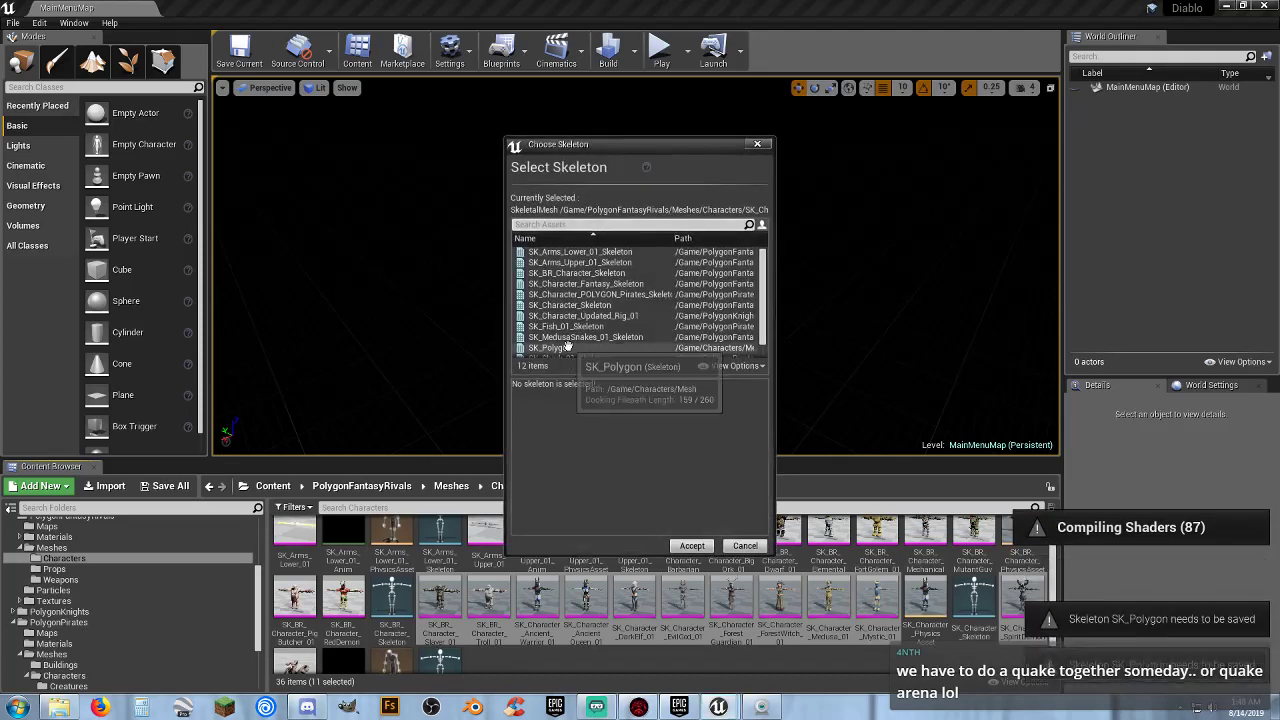
{"action": "left_click", "coordinate": [568, 346]}
{"action": "left_click", "coordinate": [691, 545]}
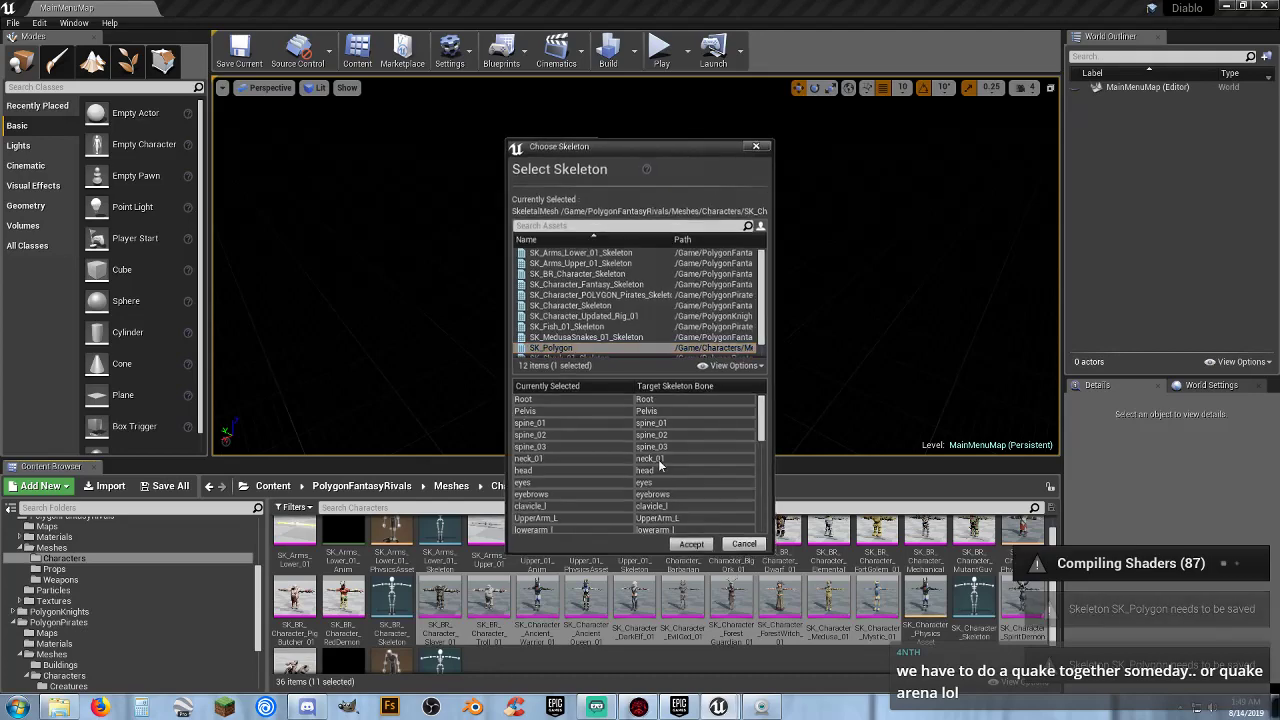
{"action": "left_click", "coordinate": [566, 346]}
{"action": "left_click", "coordinate": [691, 544]}
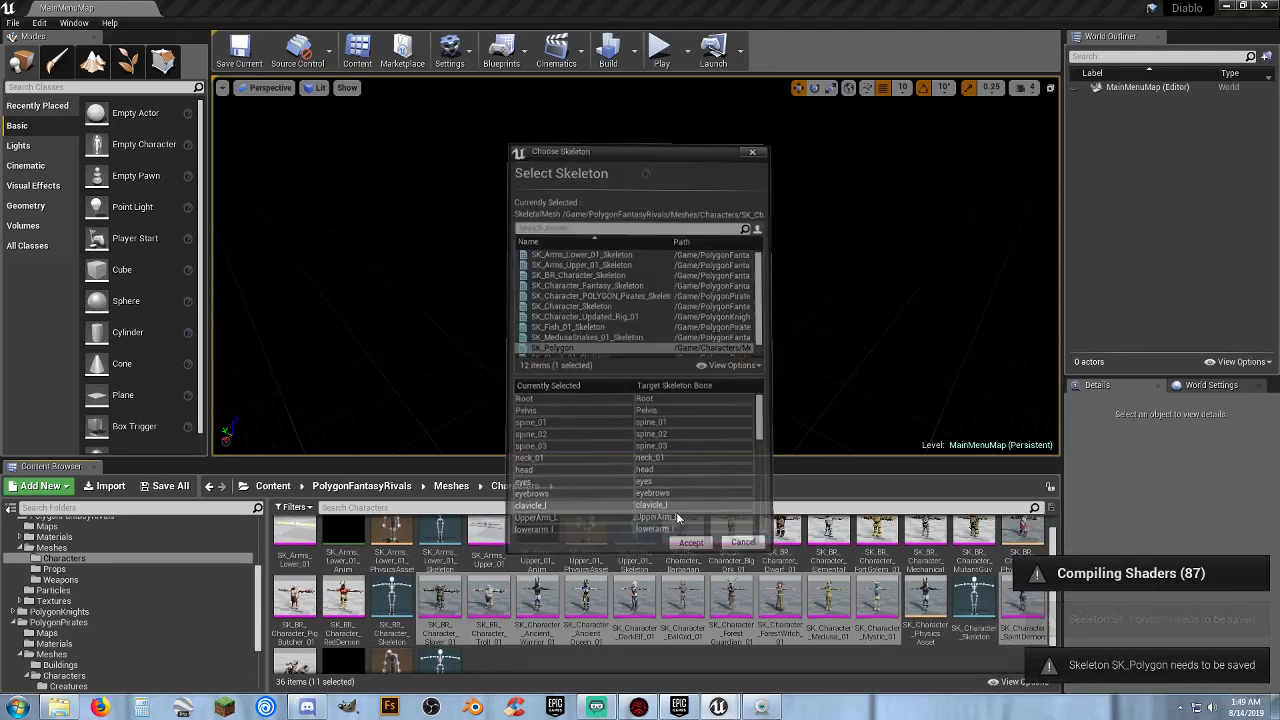
{"action": "left_click", "coordinate": [566, 346]}
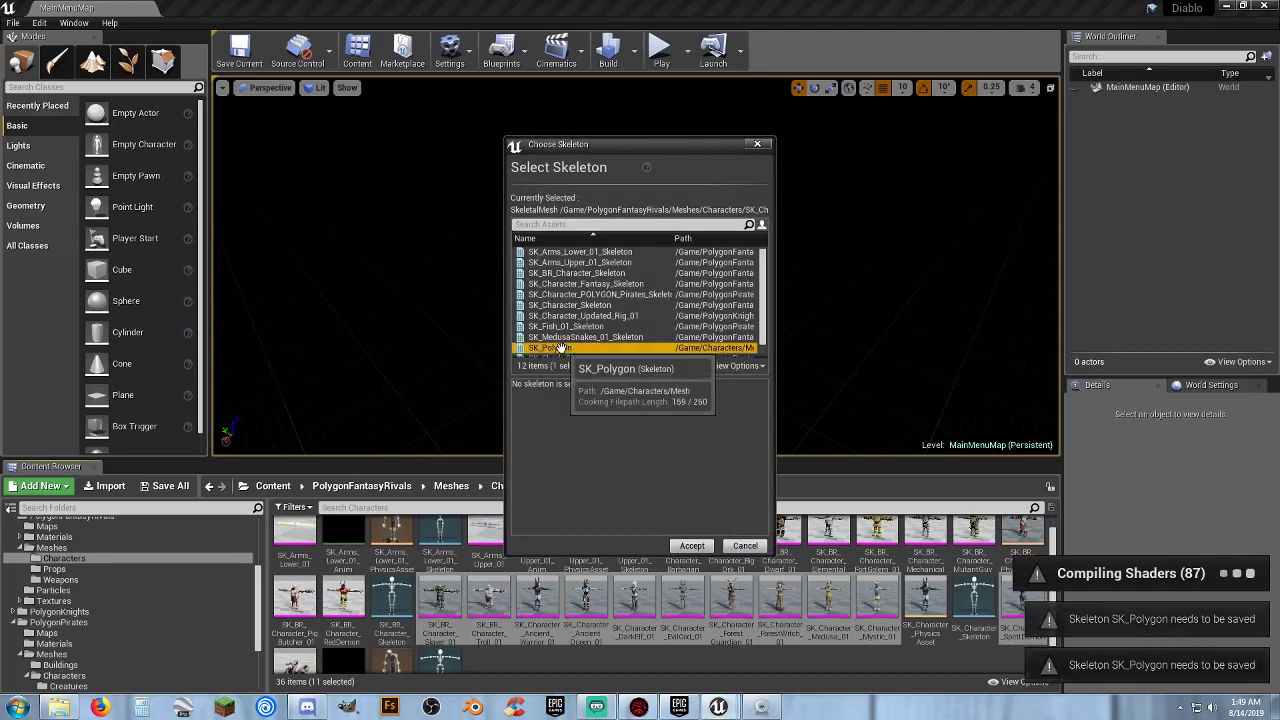
{"action": "left_click", "coordinate": [692, 545]}
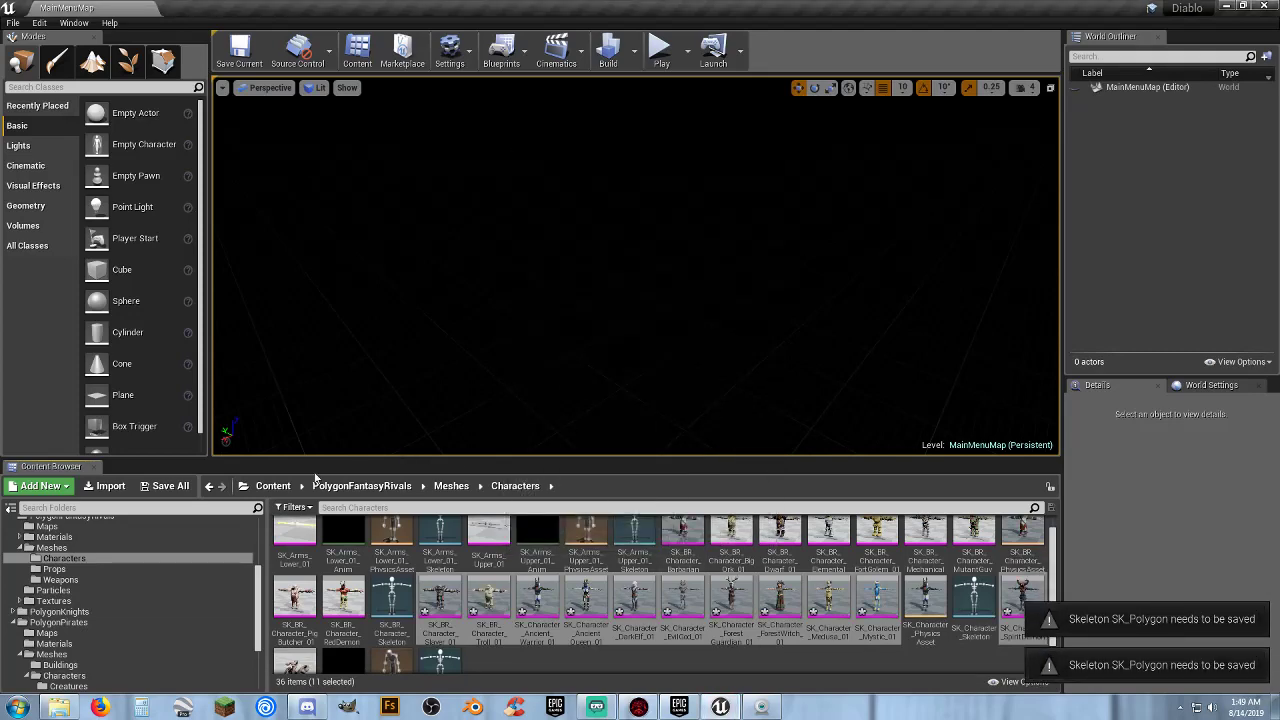
{"action": "left_click", "coordinate": [166, 485]}
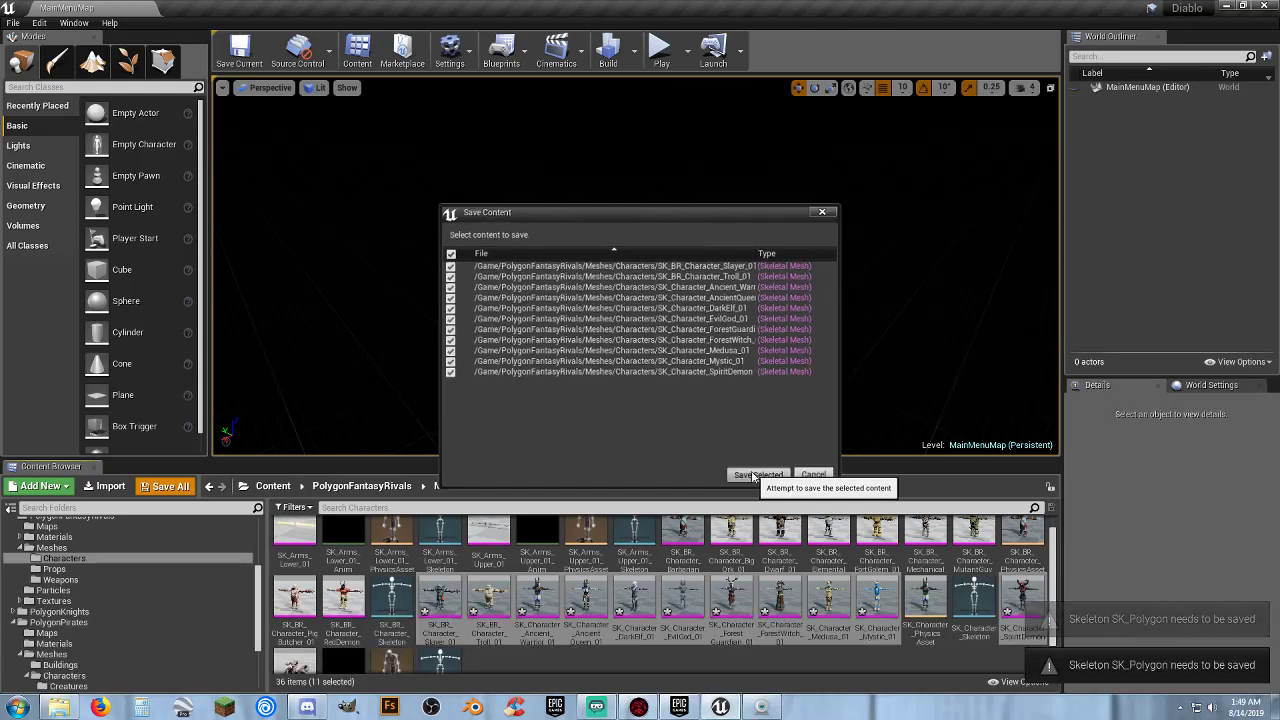
{"action": "left_click", "coordinate": [757, 475]}
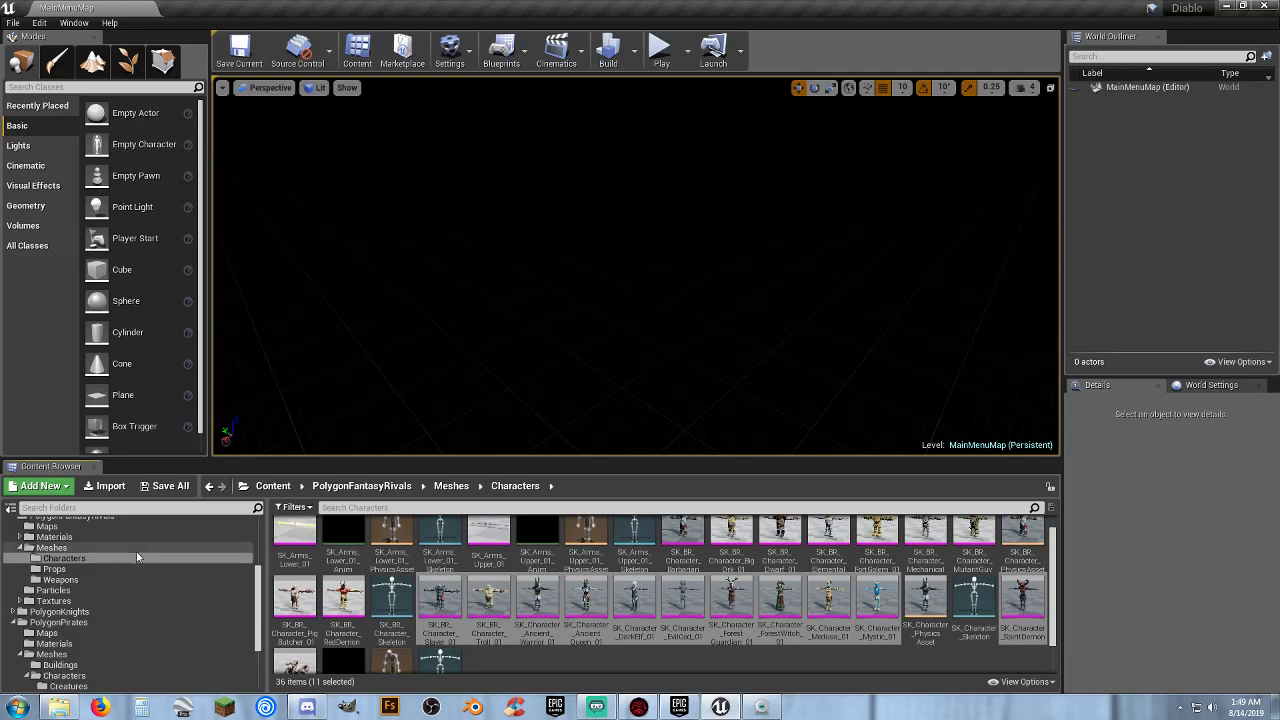
Collapse the PolygonFantasyRivals folder and open PolygonPirates/Meshes/Characters/People.
{"action": "scroll", "coordinate": [47, 560], "scroll_direction": "up", "scroll_amount": 1}
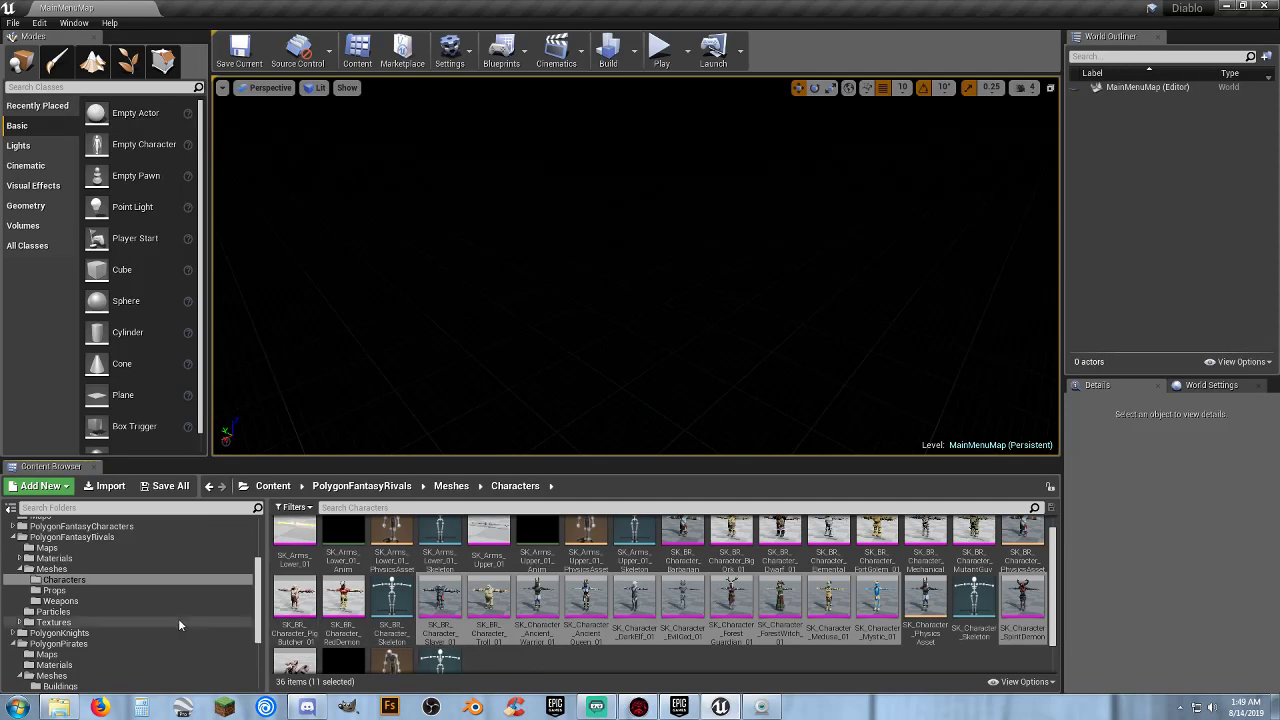
{"action": "left_click", "coordinate": [14, 539]}
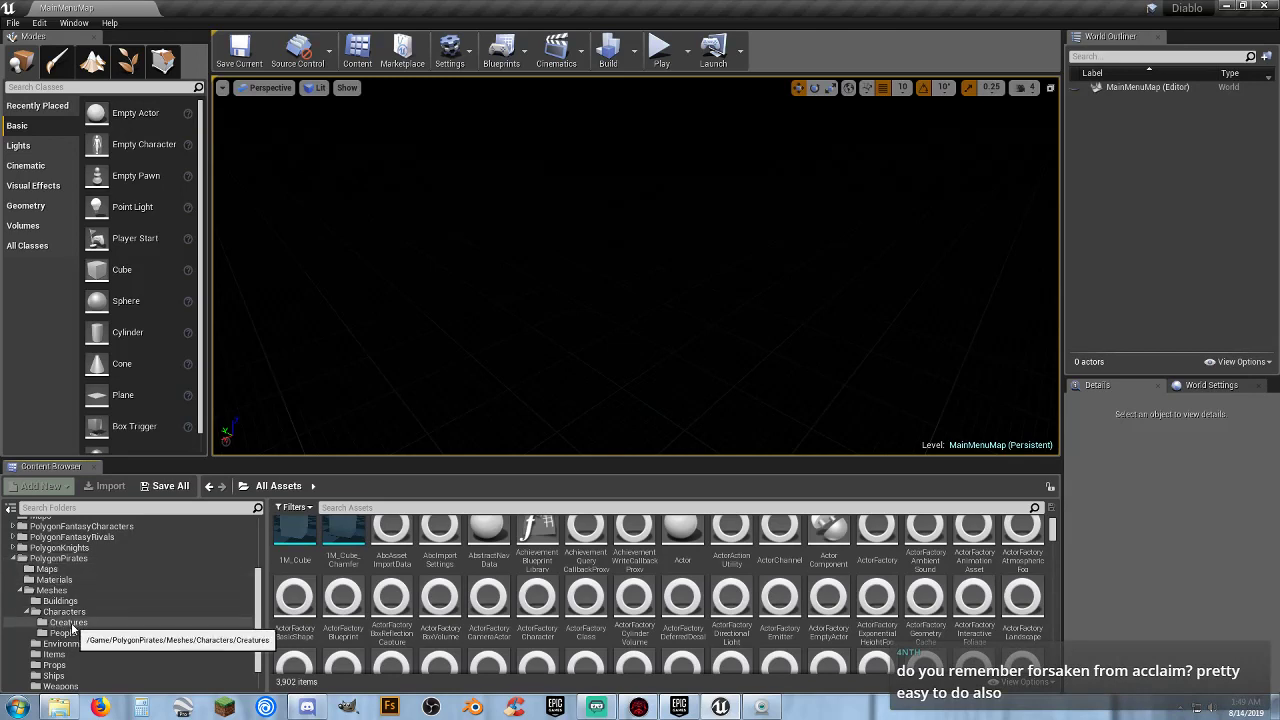
{"action": "left_click", "coordinate": [62, 633]}
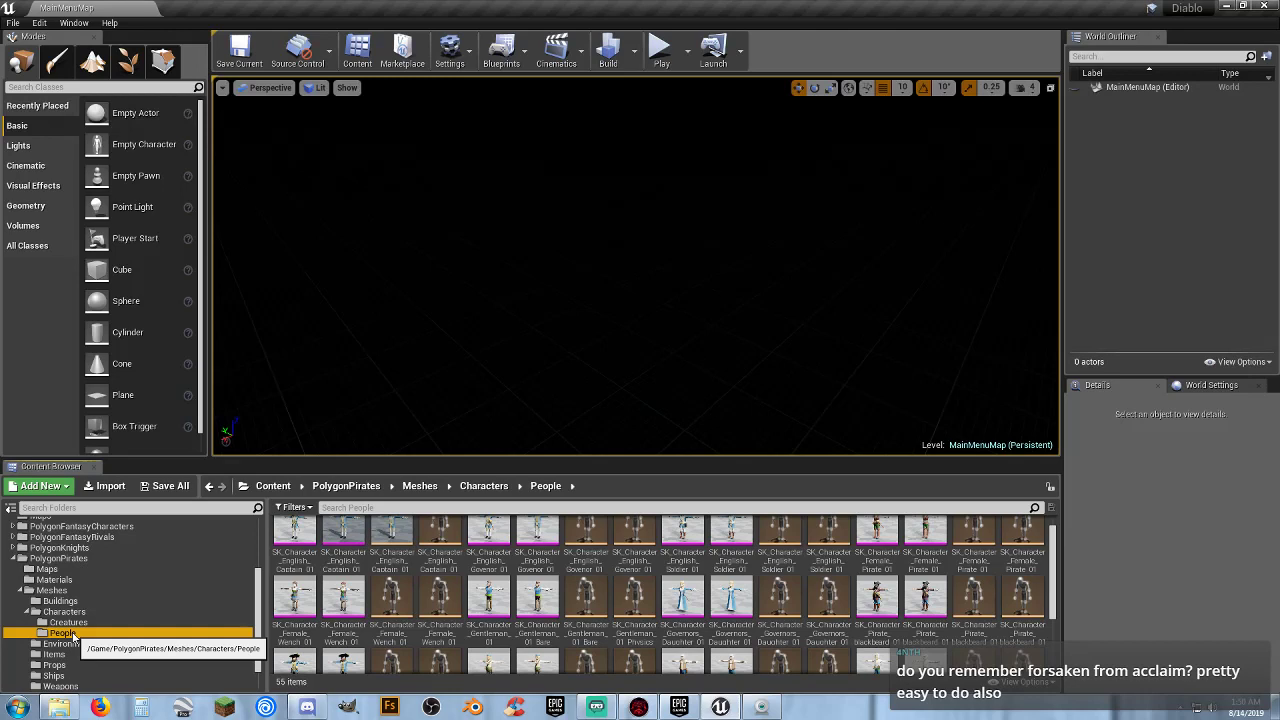
Select the Bare skeletal meshes of the English Captain, Govenor and Soldier, Female Pirate and Wench, Gentleman, Governors Daughter and Pirate Blackbeard.
{"action": "scroll", "coordinate": [352, 577], "scroll_direction": "up", "scroll_amount": 1}
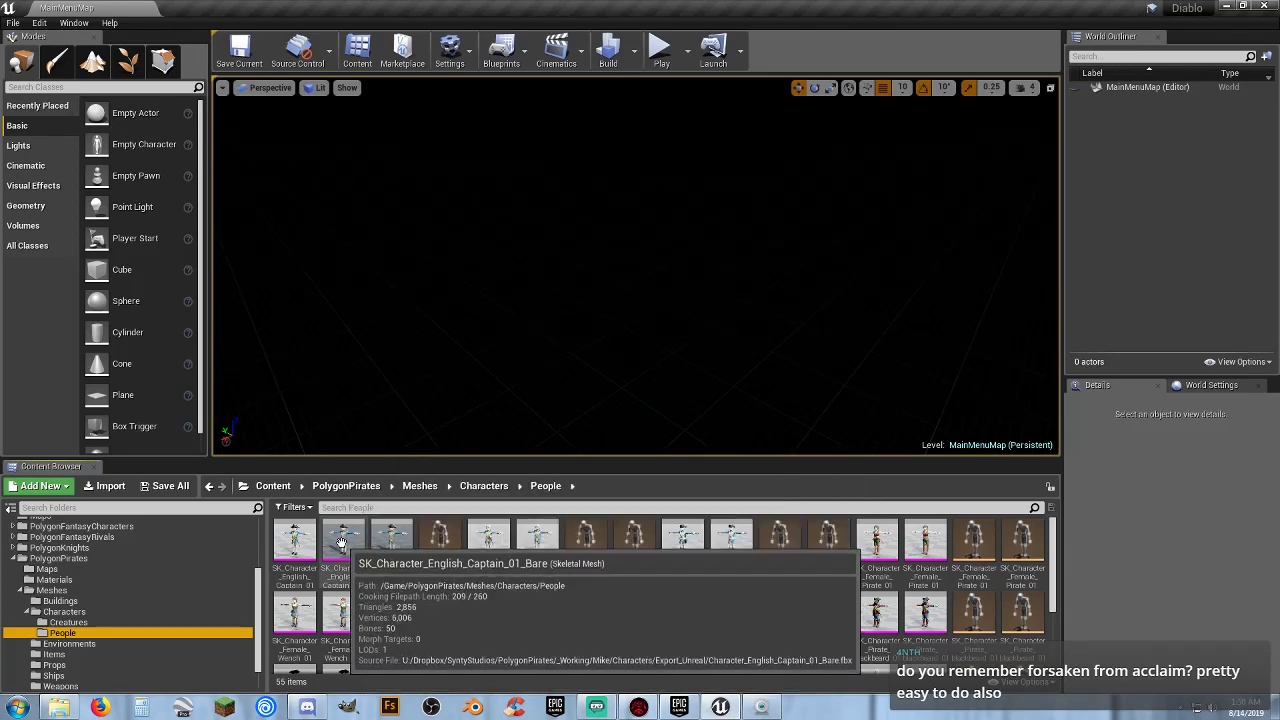
{"action": "left_click", "coordinate": [341, 542]}
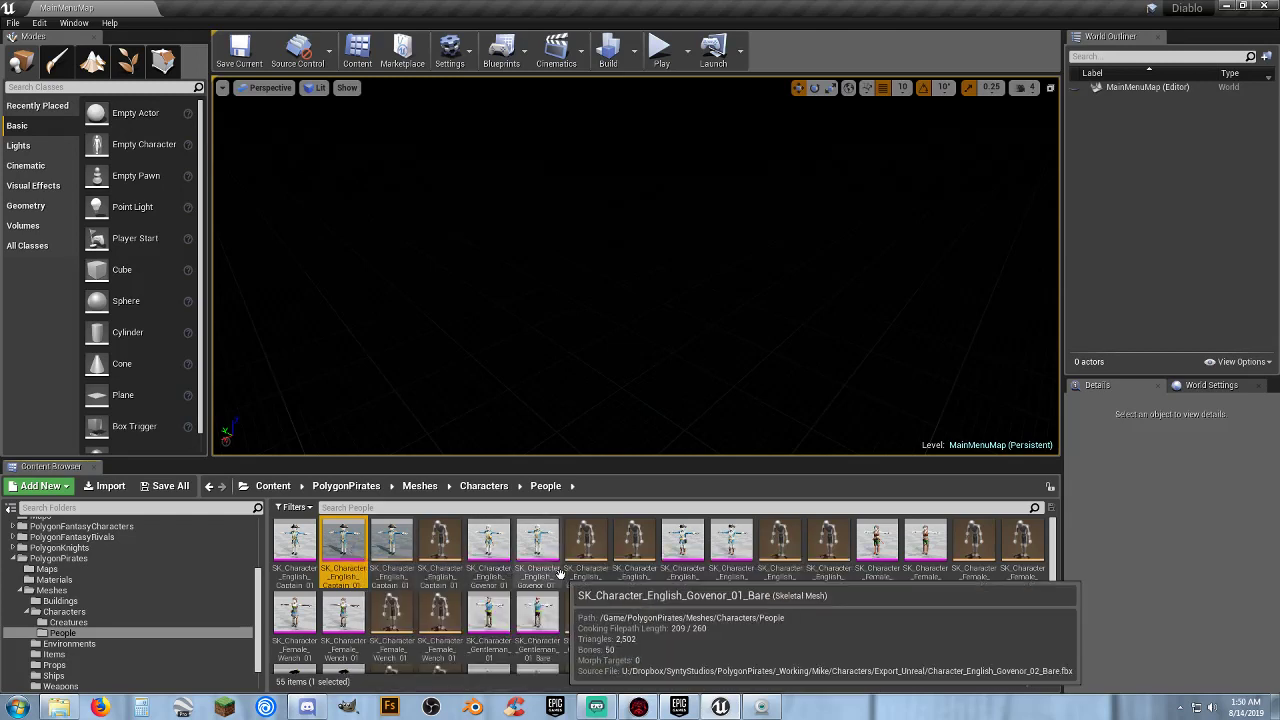
{"action": "left_click", "coordinate": [540, 545], "text": "ctrl"}
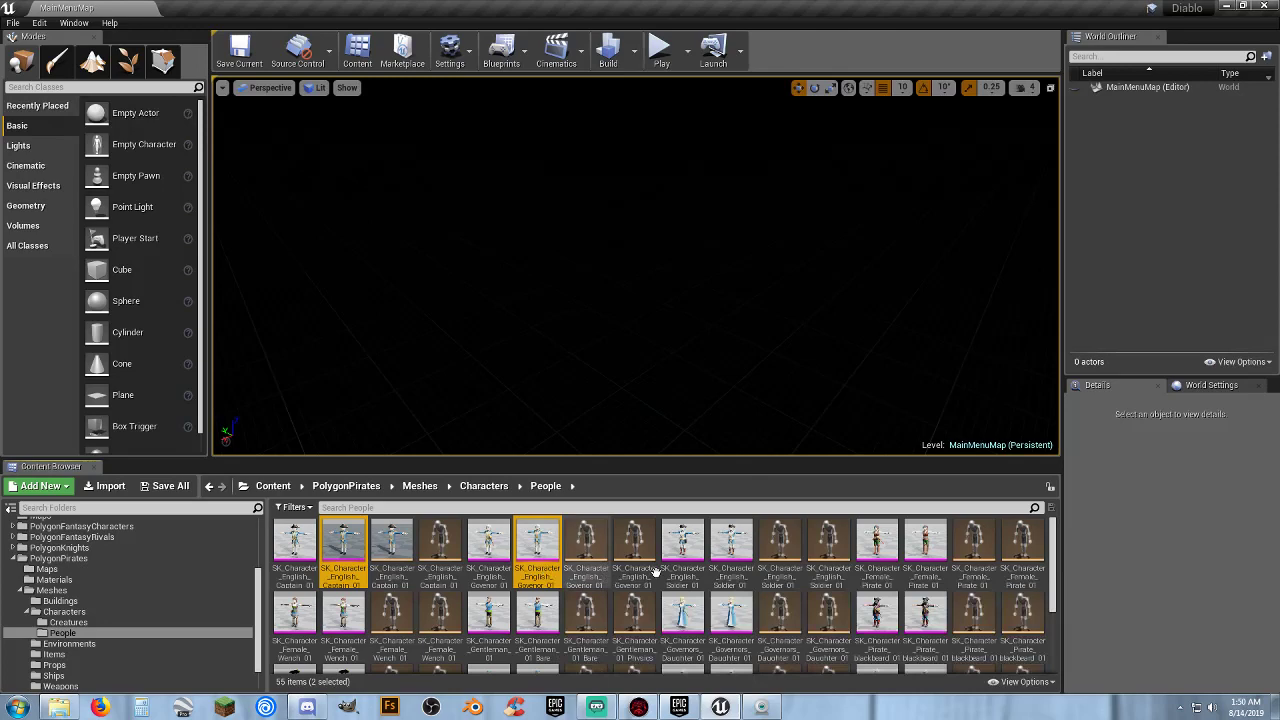
{"action": "left_click", "coordinate": [734, 560], "text": "ctrl"}
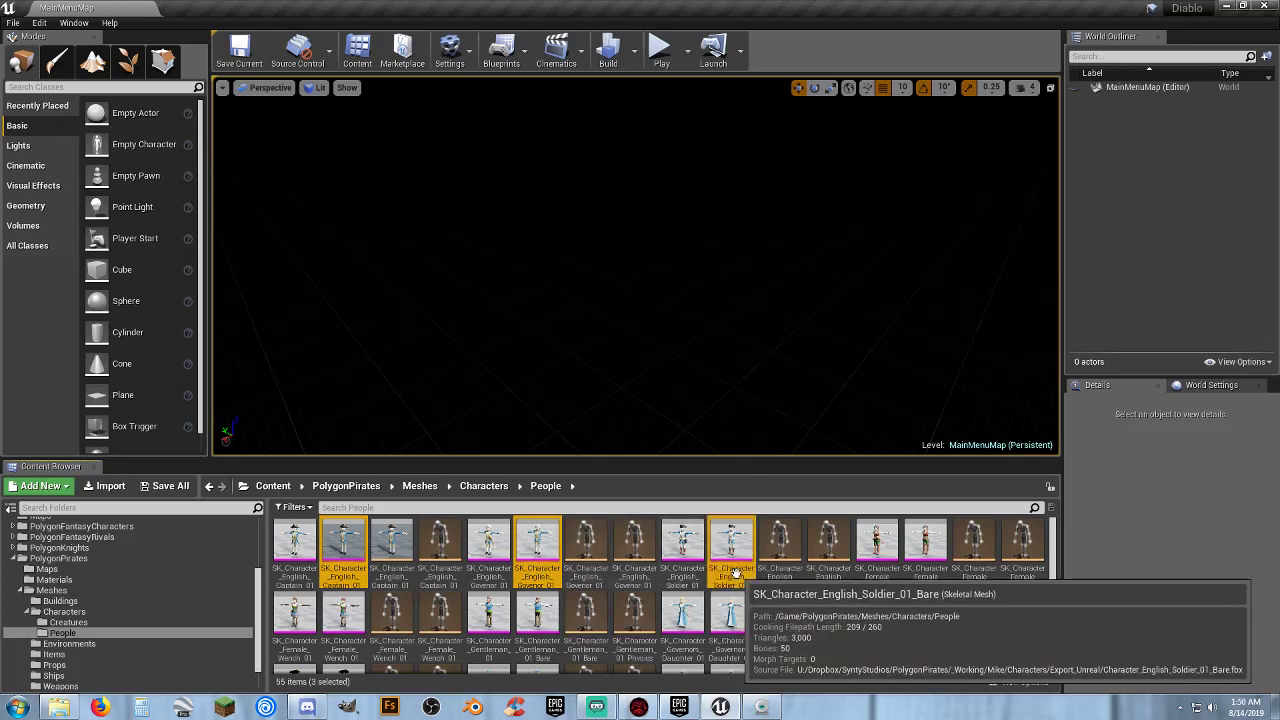
{"action": "left_click", "coordinate": [925, 555], "text": "ctrl"}
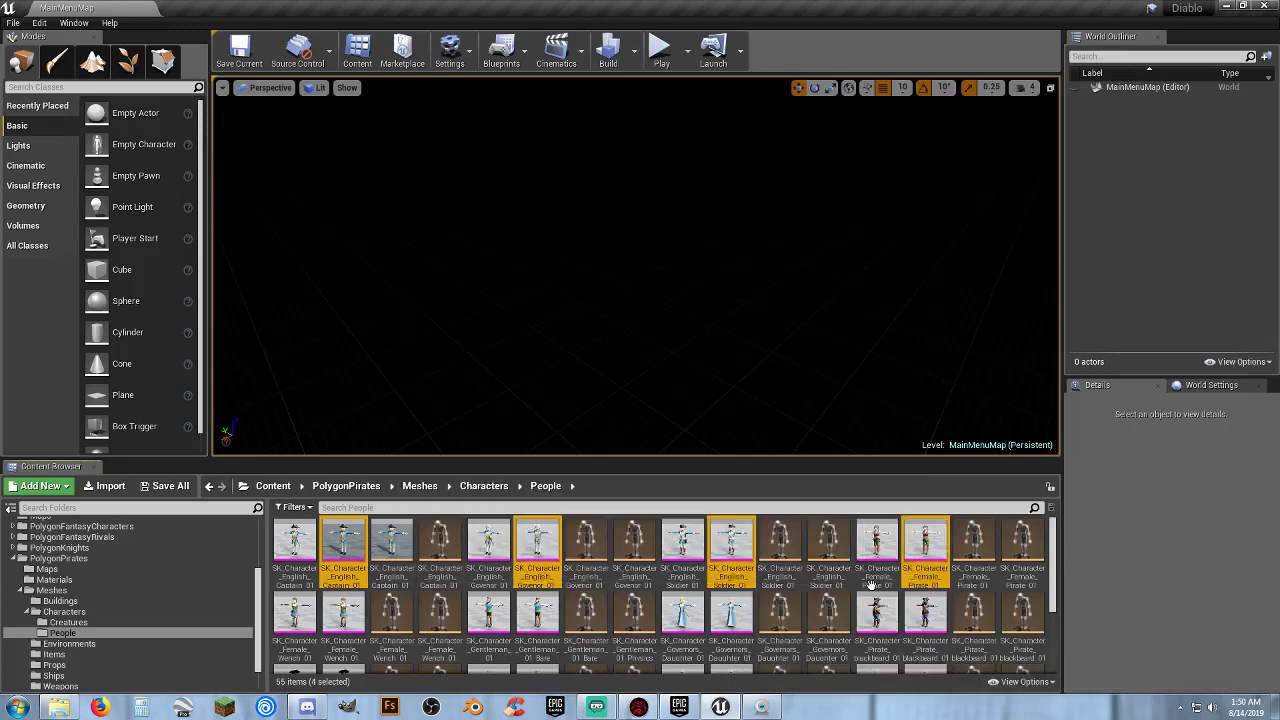
{"action": "left_click", "coordinate": [340, 612], "text": "ctrl"}
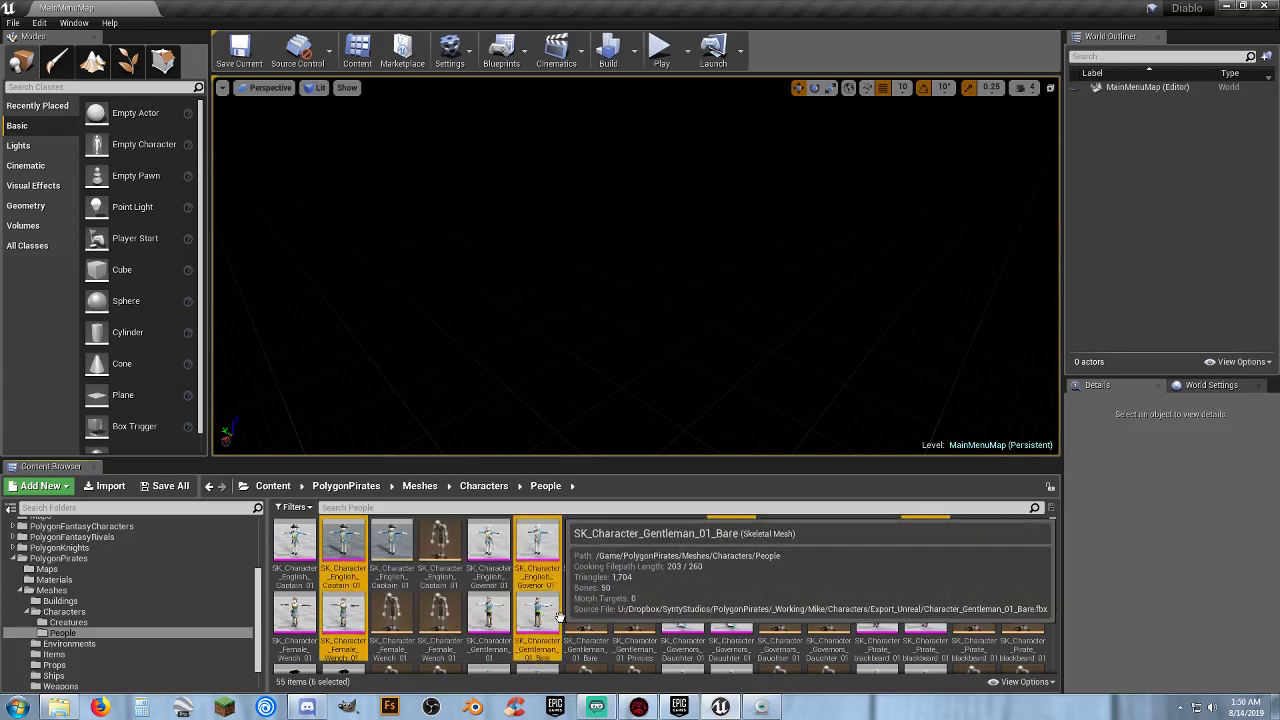
{"action": "left_click", "coordinate": [537, 612], "text": "ctrl"}
{"action": "left_click", "coordinate": [731, 615], "text": "ctrl"}
{"action": "left_click", "coordinate": [925, 612], "text": "ctrl"}
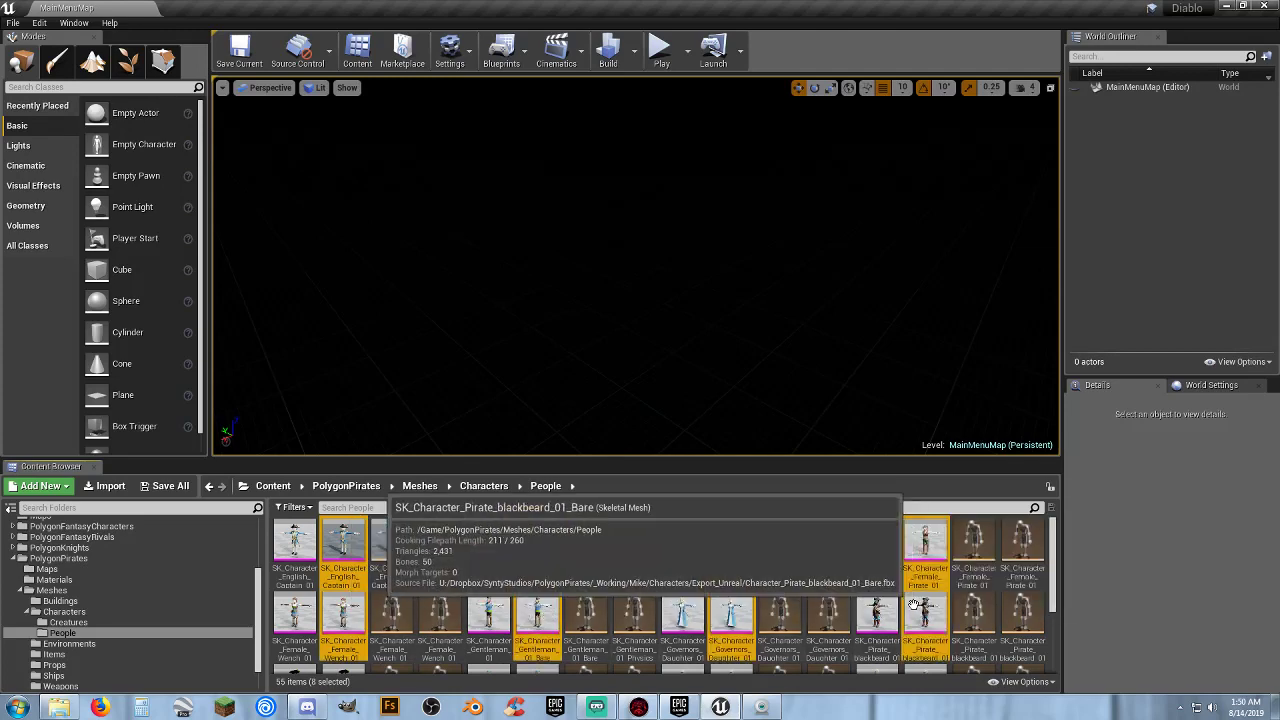
Add the Bare meshes of the Pirate Captain, Deckhand, First Mate and Seaman, plus SK_Character_Skeleton_01 to 03, to the selection.
{"action": "scroll", "coordinate": [692, 568], "scroll_direction": "down", "scroll_amount": 2}
{"action": "scroll", "coordinate": [584, 558], "scroll_direction": "down", "scroll_amount": 1}
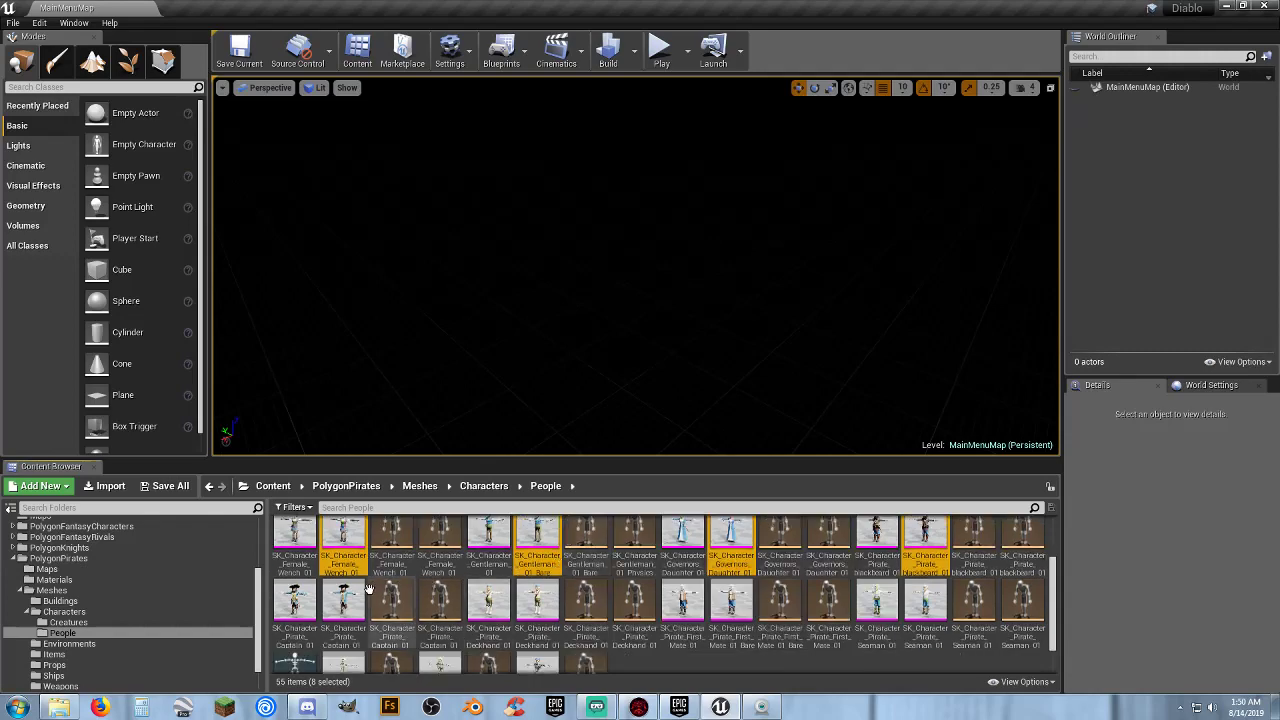
{"action": "left_click", "coordinate": [343, 600], "text": "ctrl"}
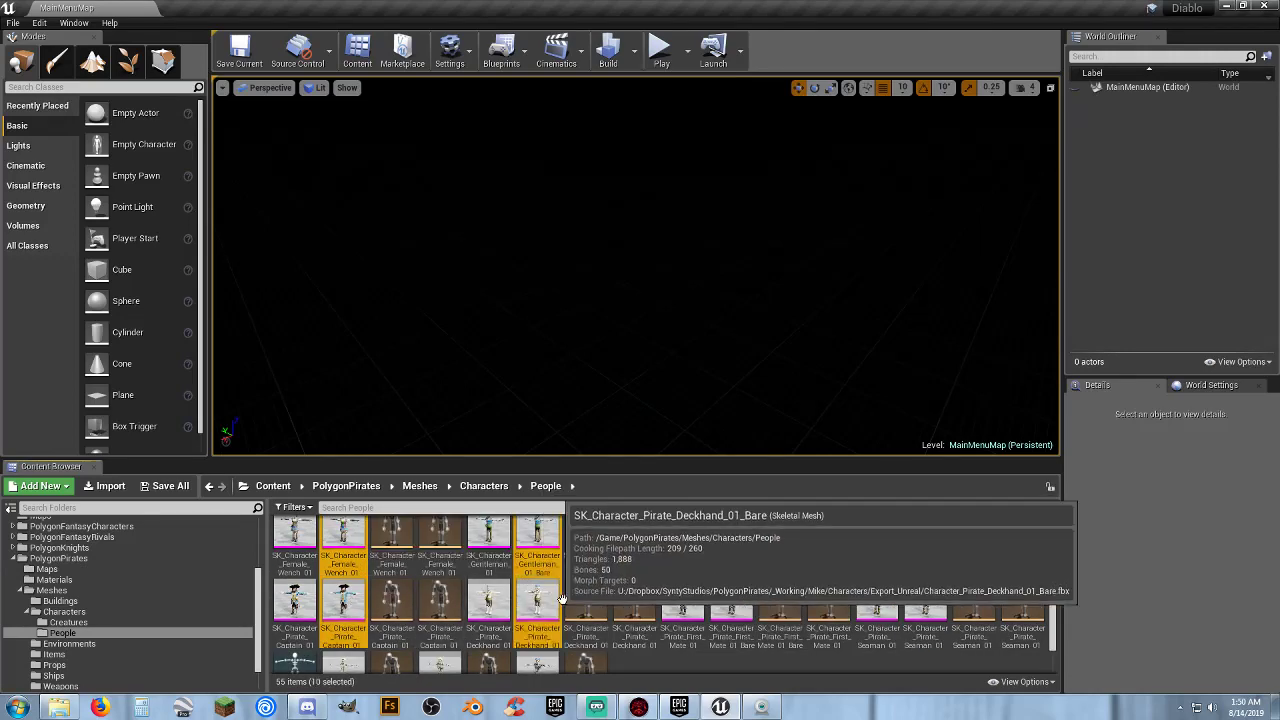
{"action": "left_click", "coordinate": [538, 598], "text": "ctrl"}
{"action": "left_click", "coordinate": [731, 600], "text": "ctrl"}
{"action": "left_click", "coordinate": [922, 604], "text": "ctrl"}
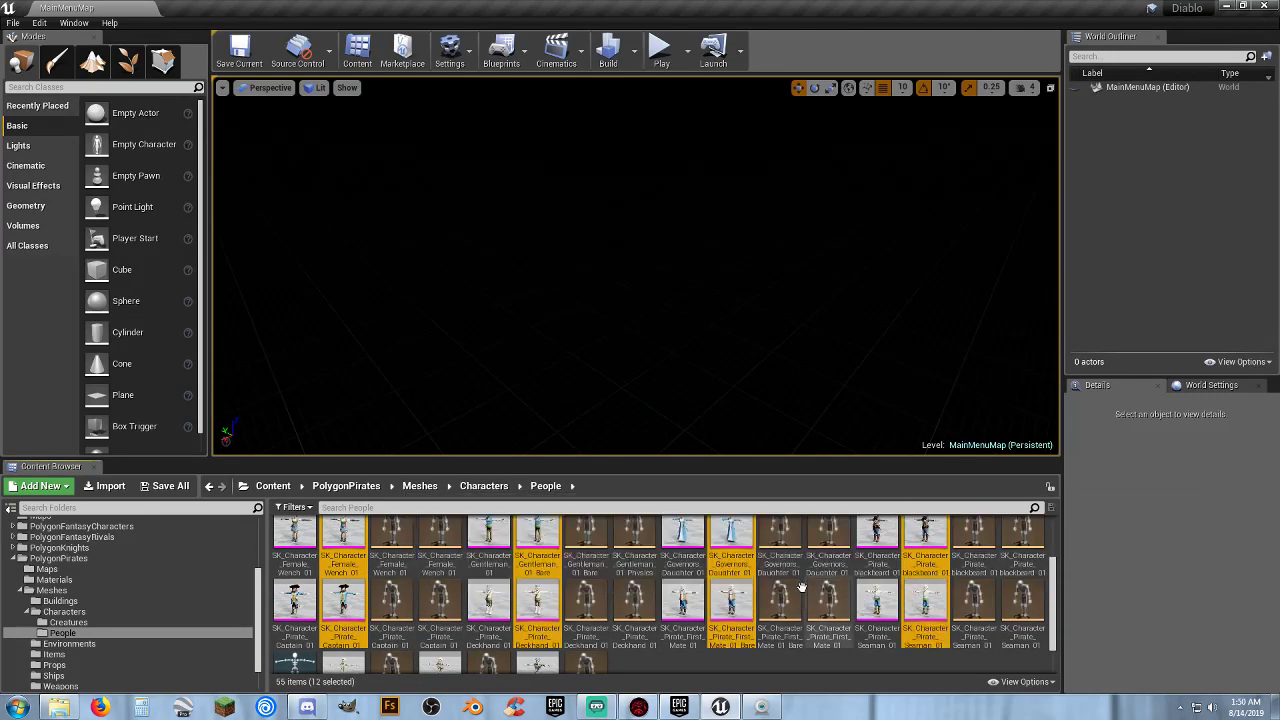
{"action": "scroll", "coordinate": [620, 600], "scroll_direction": "down", "scroll_amount": 1}
{"action": "left_click", "coordinate": [345, 624], "text": "ctrl"}
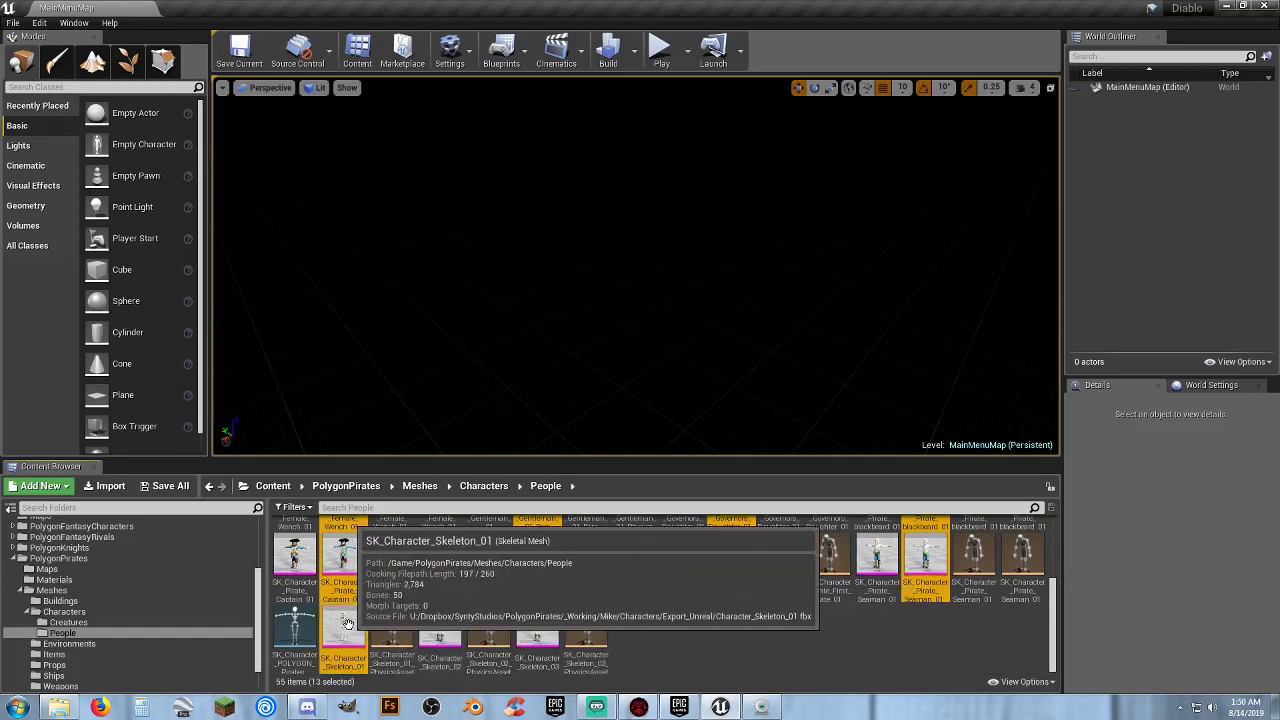
{"action": "left_click", "coordinate": [443, 624], "text": "ctrl"}
{"action": "left_click", "coordinate": [538, 625], "text": "ctrl"}
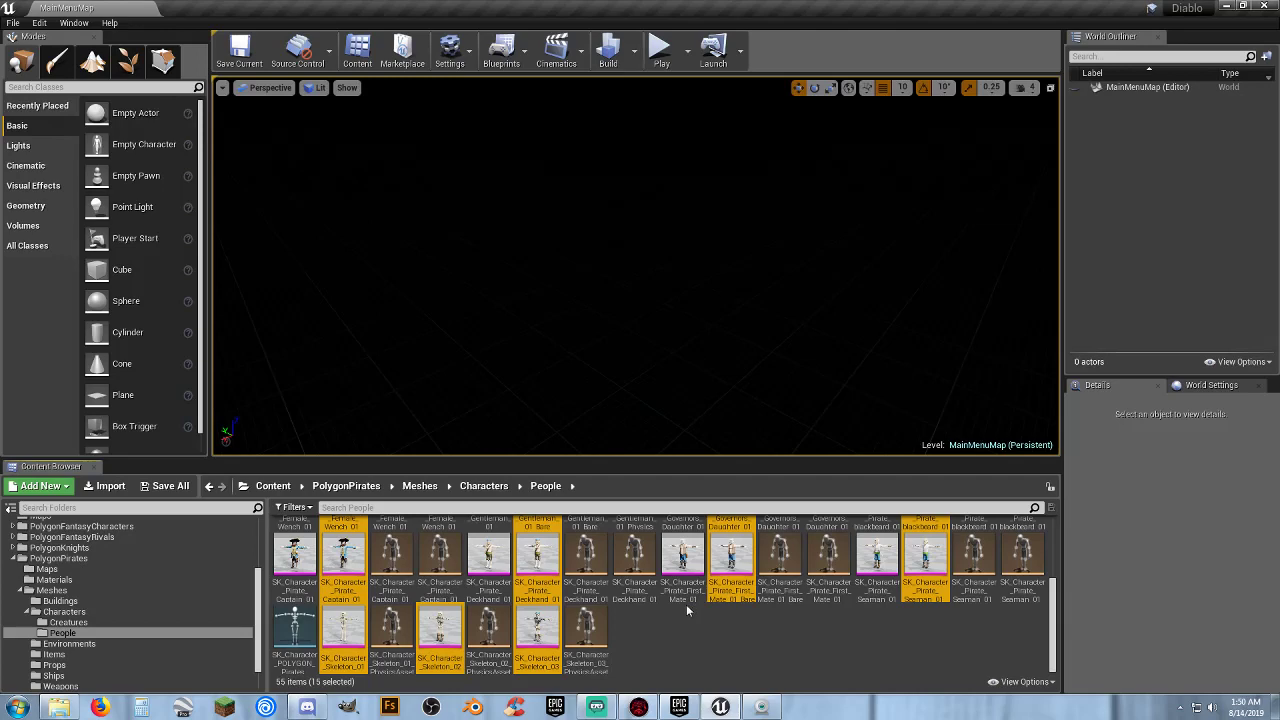
Start assigning the SK_Polygon skeleton to the selected PolygonPirates meshes and merge the Character_English_Captain_01 bone into it.
{"action": "right_click", "coordinate": [528, 635]}
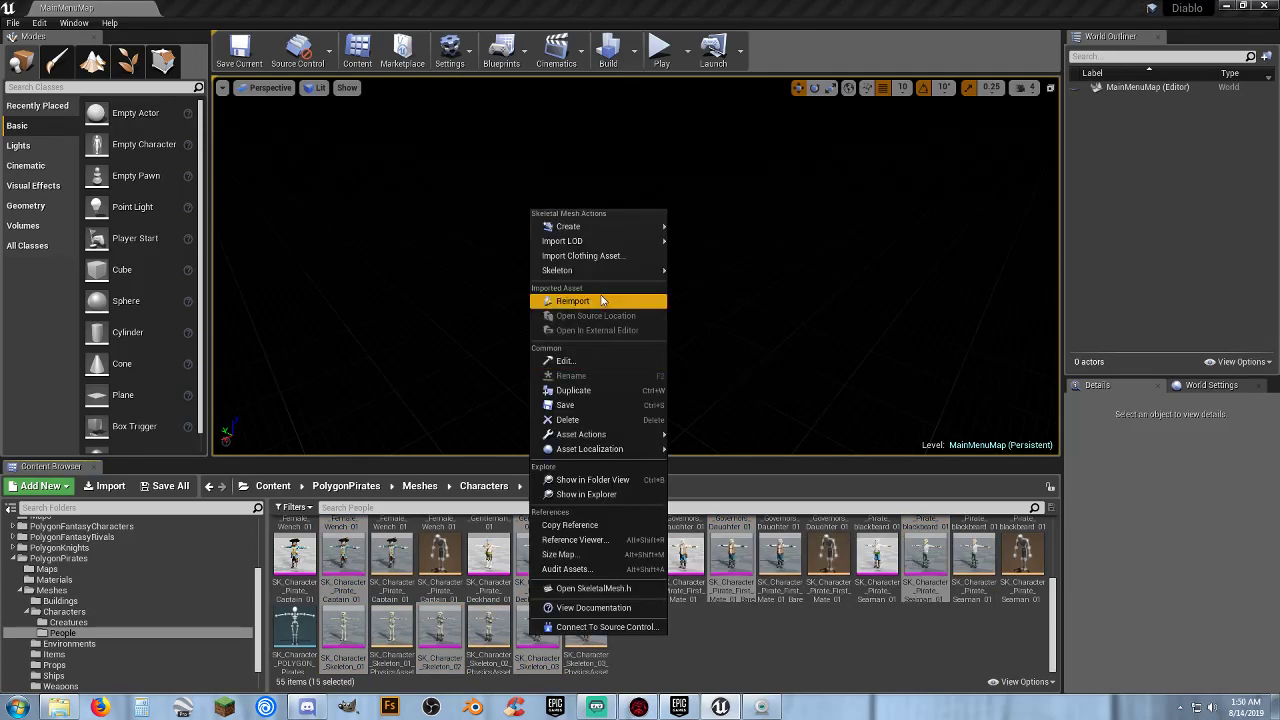
{"action": "mouse_move", "coordinate": [597, 276]}
{"action": "left_click", "coordinate": [722, 296]}
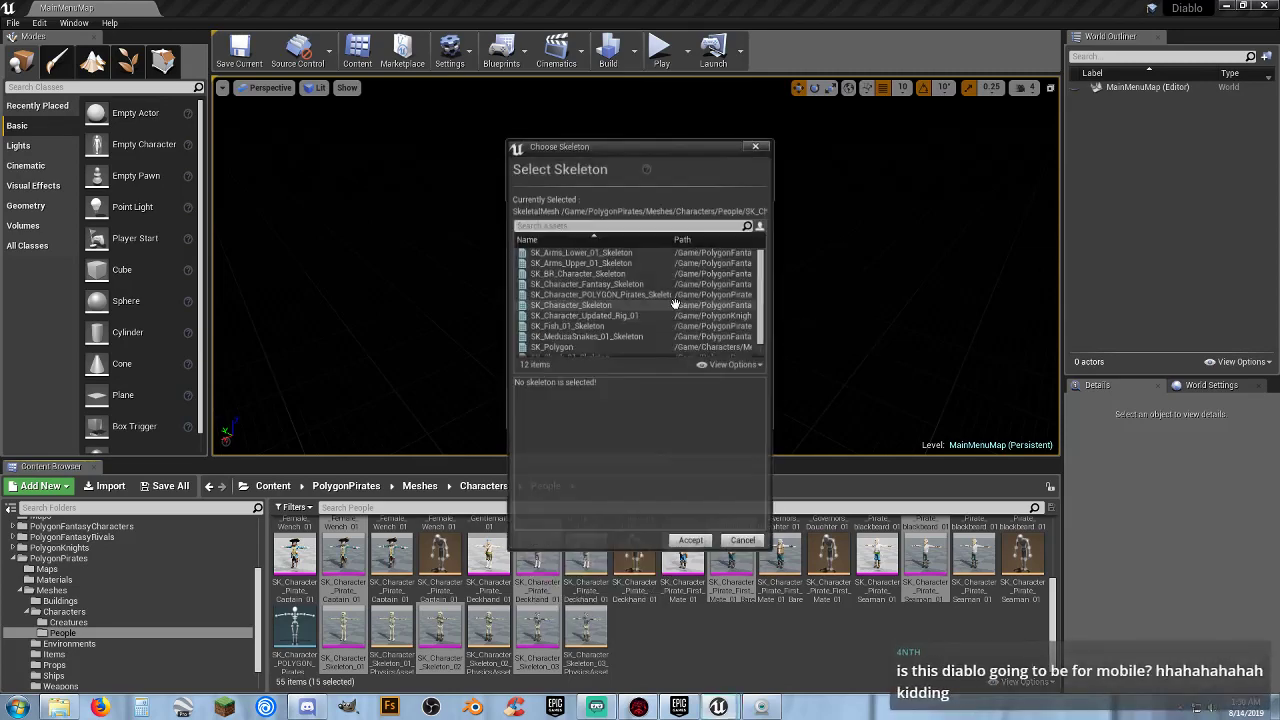
{"action": "left_click", "coordinate": [565, 348]}
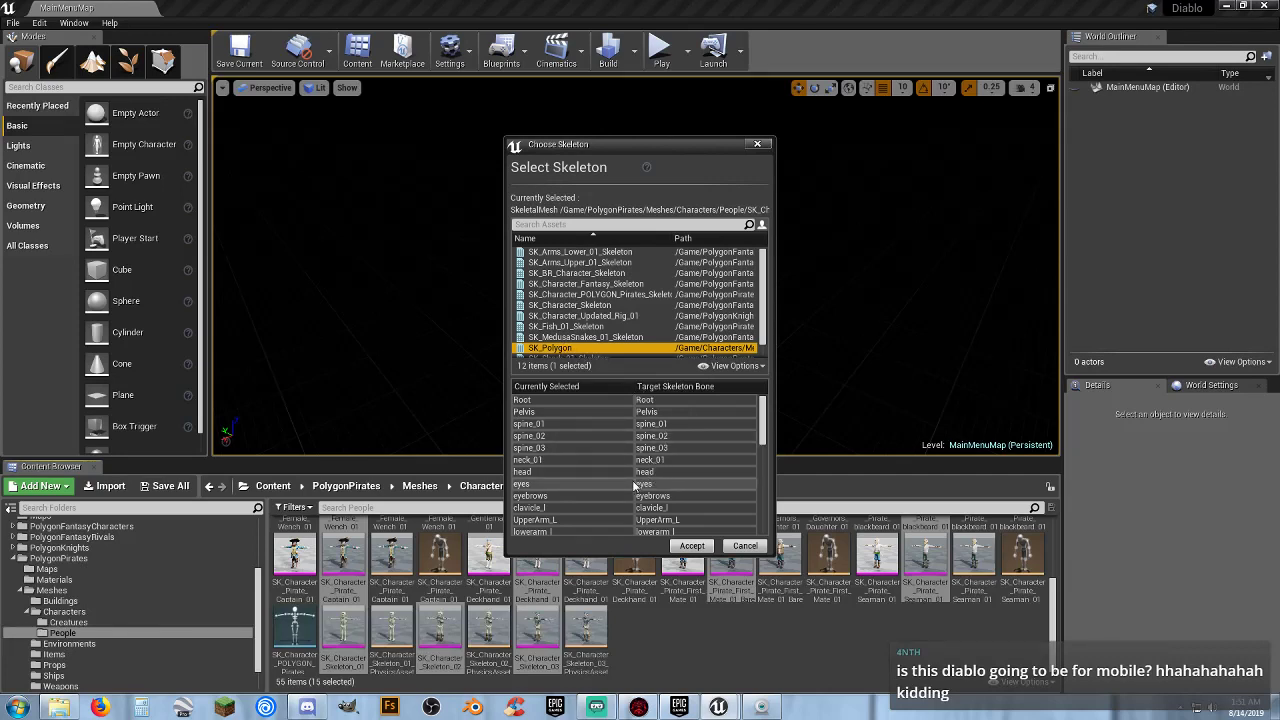
{"action": "left_click", "coordinate": [694, 546]}
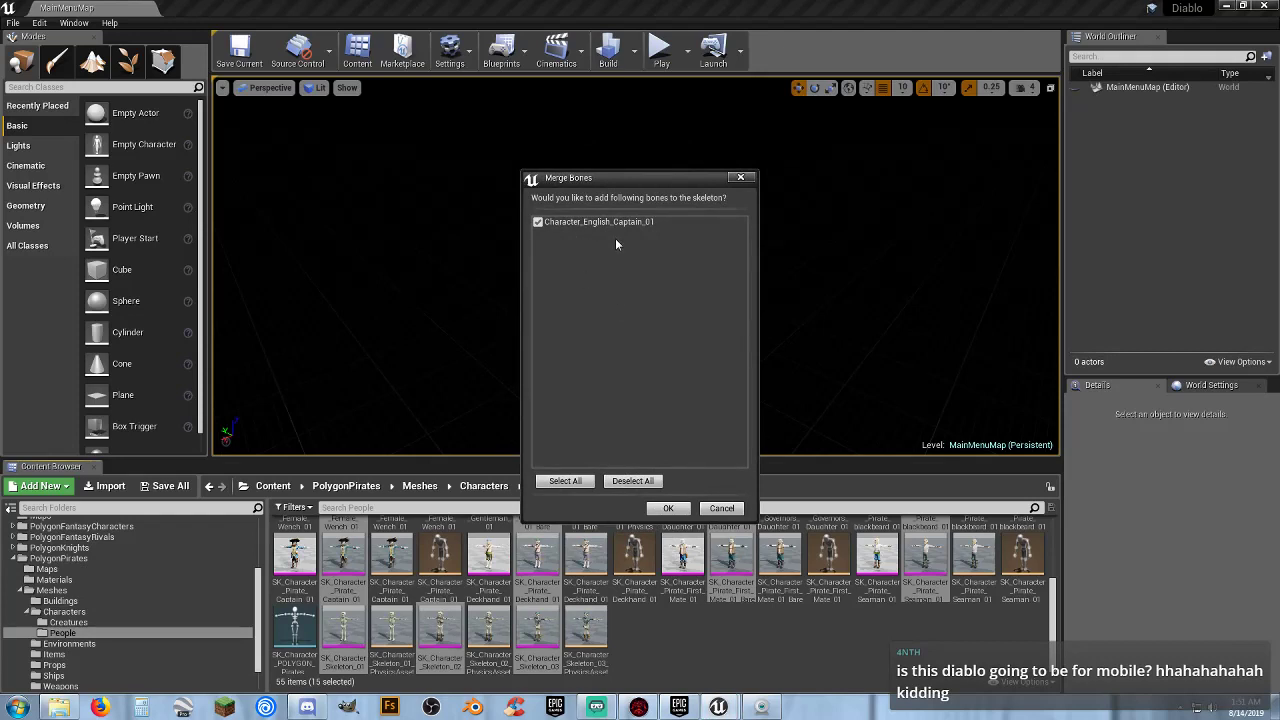
{"action": "left_click", "coordinate": [666, 508]}
Assign SK_Polygon to the English Govenor and English Soldier meshes, merging the Character_English_Govenor_02 and Character_English_Soldier_01 bones.
{"action": "left_click", "coordinate": [551, 347]}
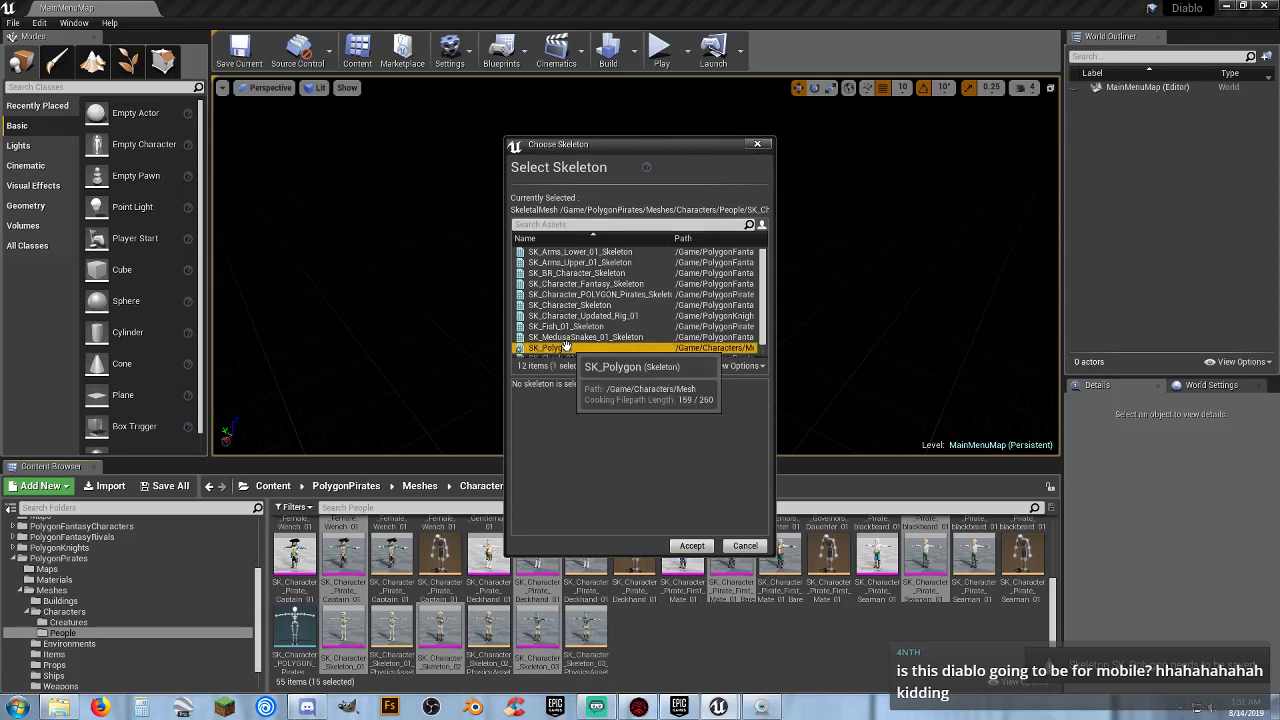
{"action": "left_click", "coordinate": [693, 546]}
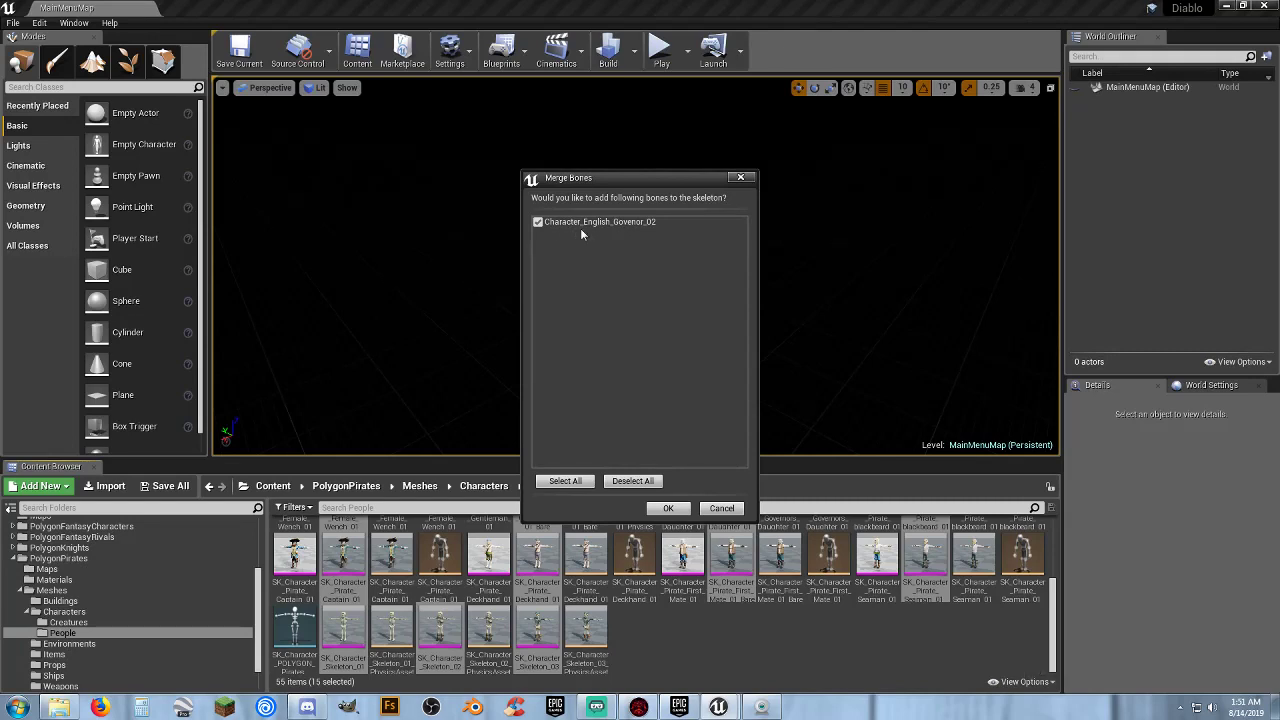
{"action": "left_click", "coordinate": [664, 508]}
{"action": "left_click", "coordinate": [556, 347]}
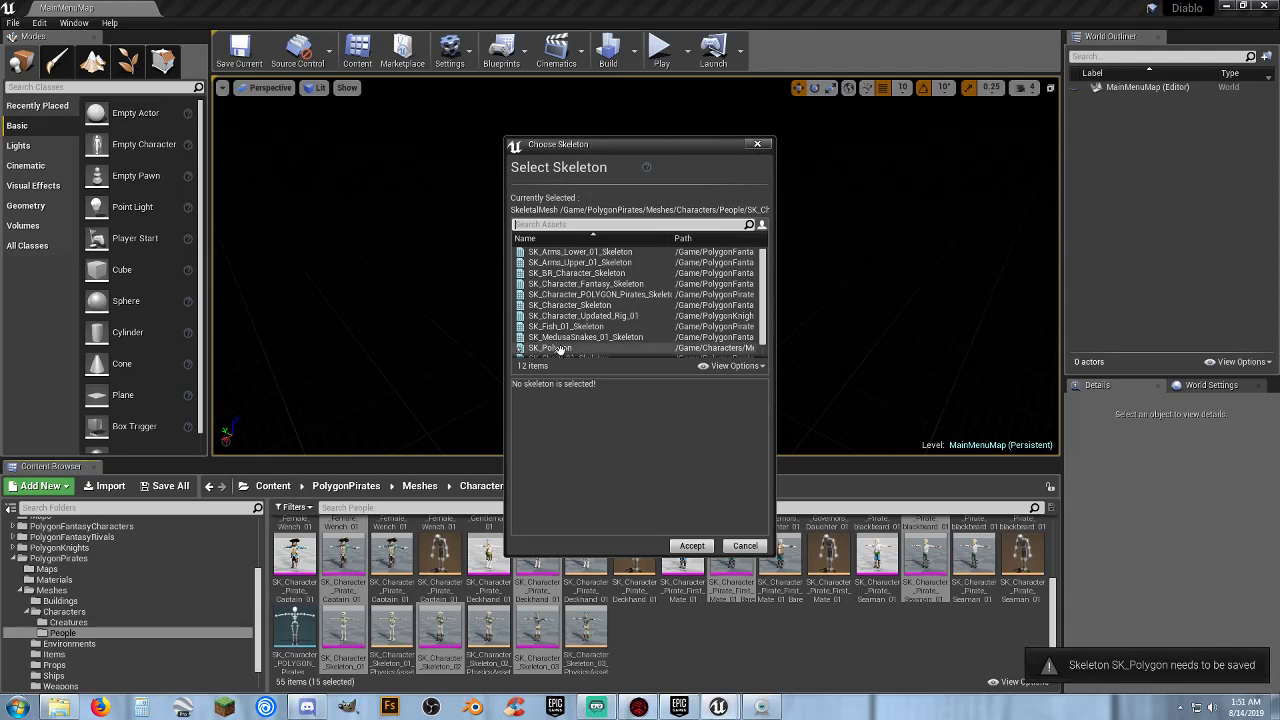
{"action": "left_click", "coordinate": [692, 546]}
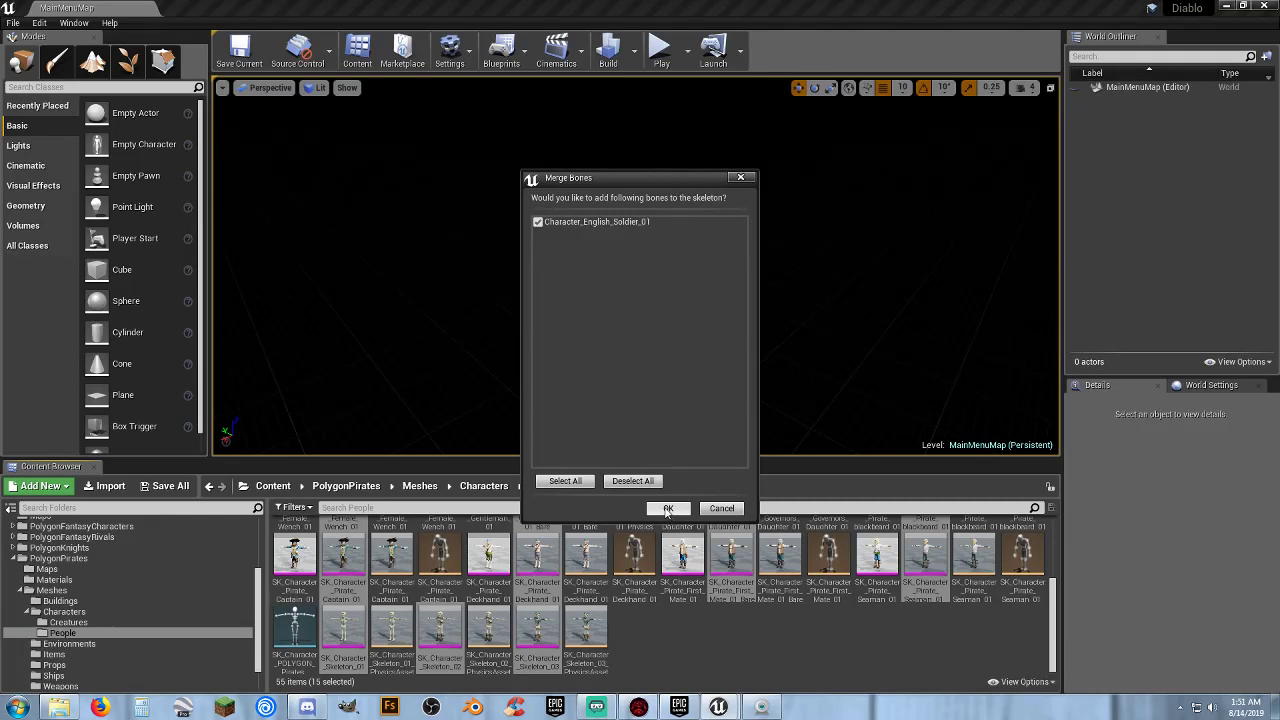
{"action": "left_click", "coordinate": [668, 509]}
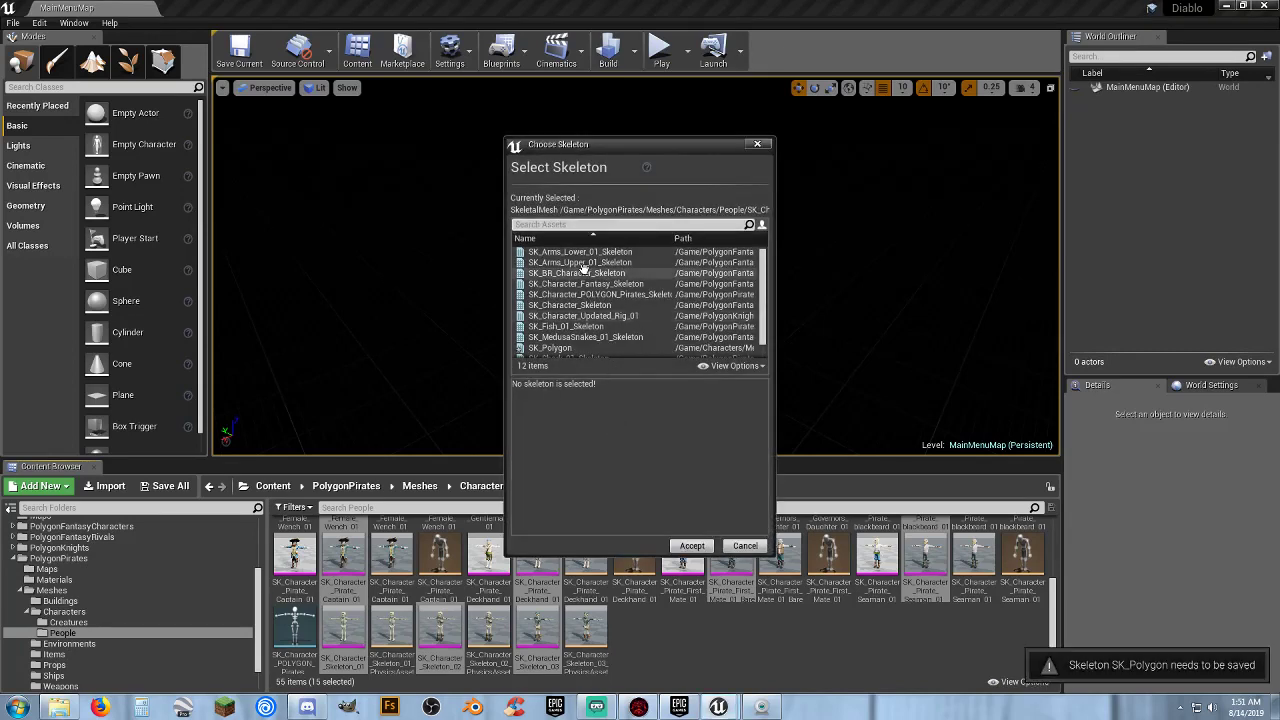
Assign SK_Polygon to the Female Pirate and Female Wench meshes, merging the Character_Female_Pirate_01 and Character_Female_Wench_01 bones.
{"action": "left_click", "coordinate": [575, 347]}
{"action": "left_click", "coordinate": [692, 545]}
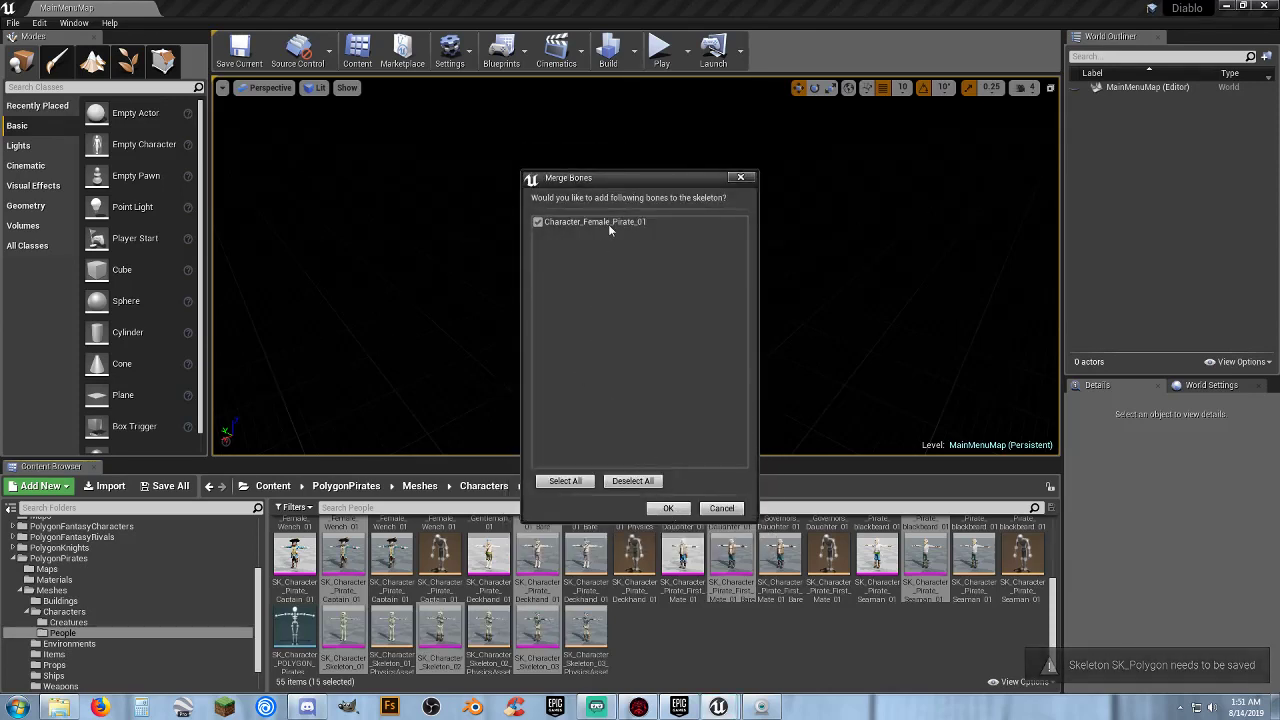
{"action": "left_click", "coordinate": [670, 508]}
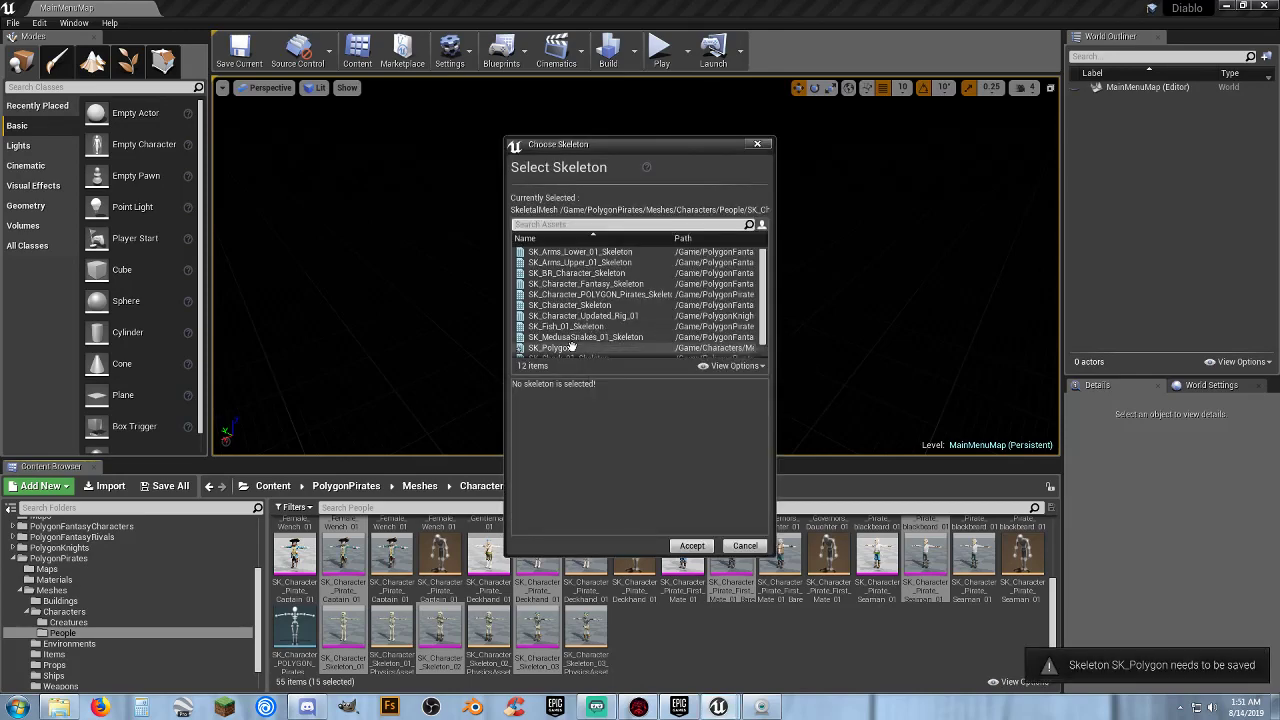
{"action": "left_click", "coordinate": [600, 347]}
{"action": "left_click", "coordinate": [692, 545]}
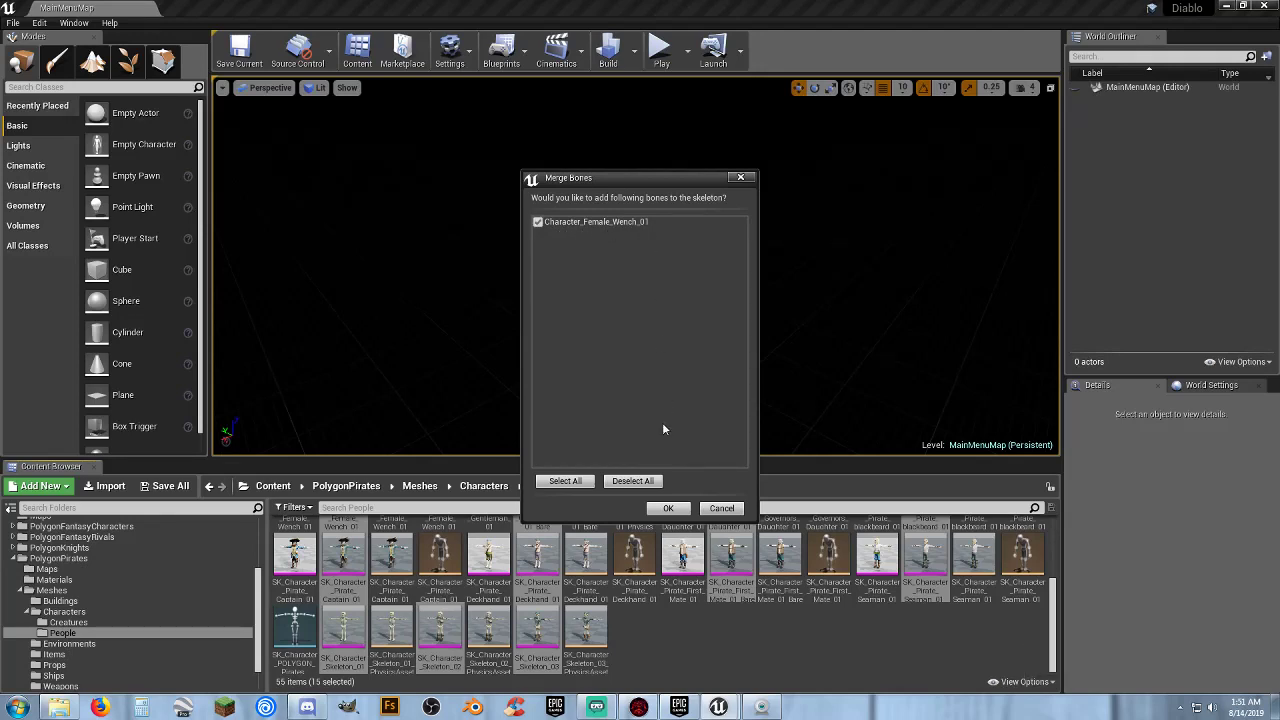
{"action": "left_click", "coordinate": [668, 508]}
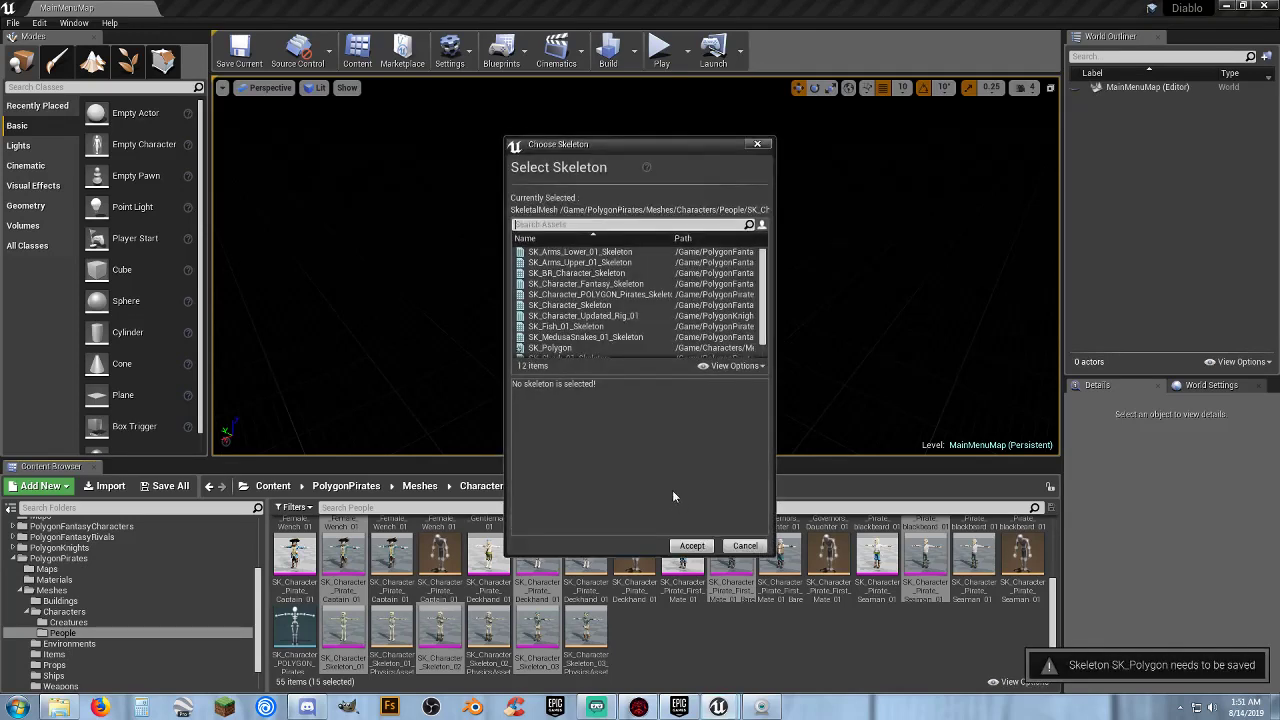
Assign SK_Polygon to the Gentleman and Governors Daughter meshes, merging the Character_Gentleman_01 and Character_Governors_Daughter_01 bones.
{"action": "left_click", "coordinate": [576, 349]}
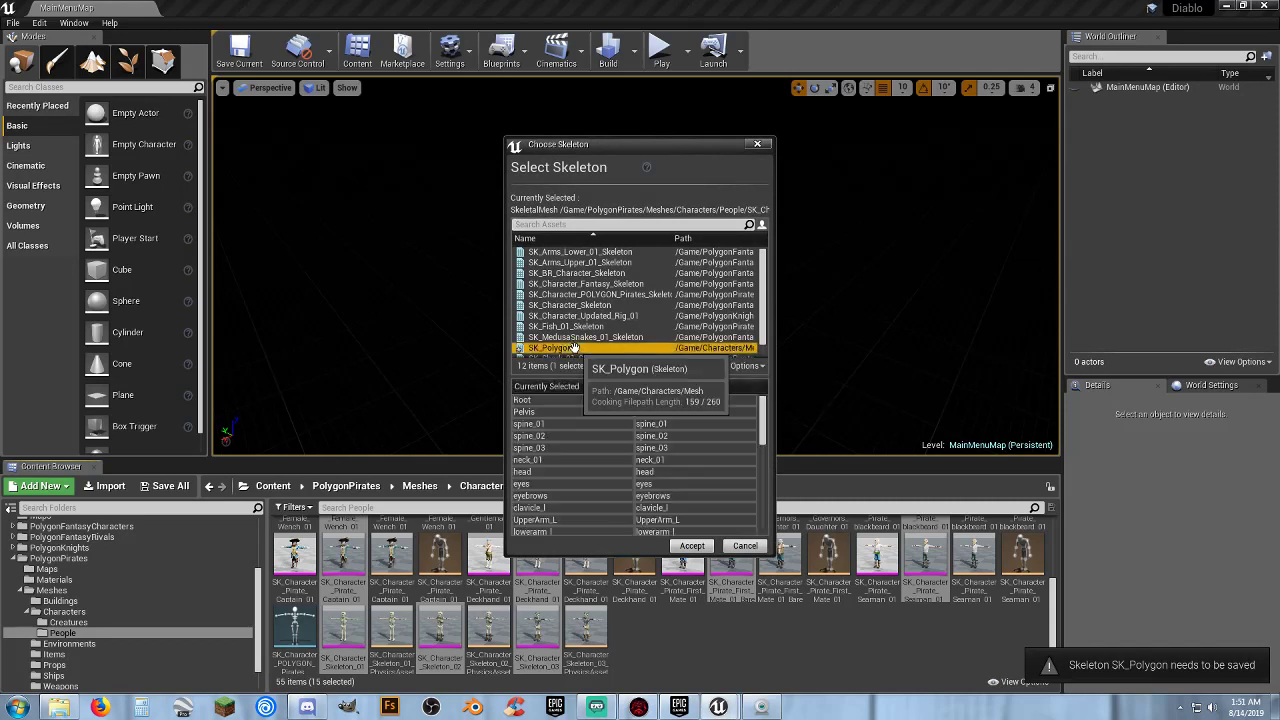
{"action": "left_click", "coordinate": [690, 546]}
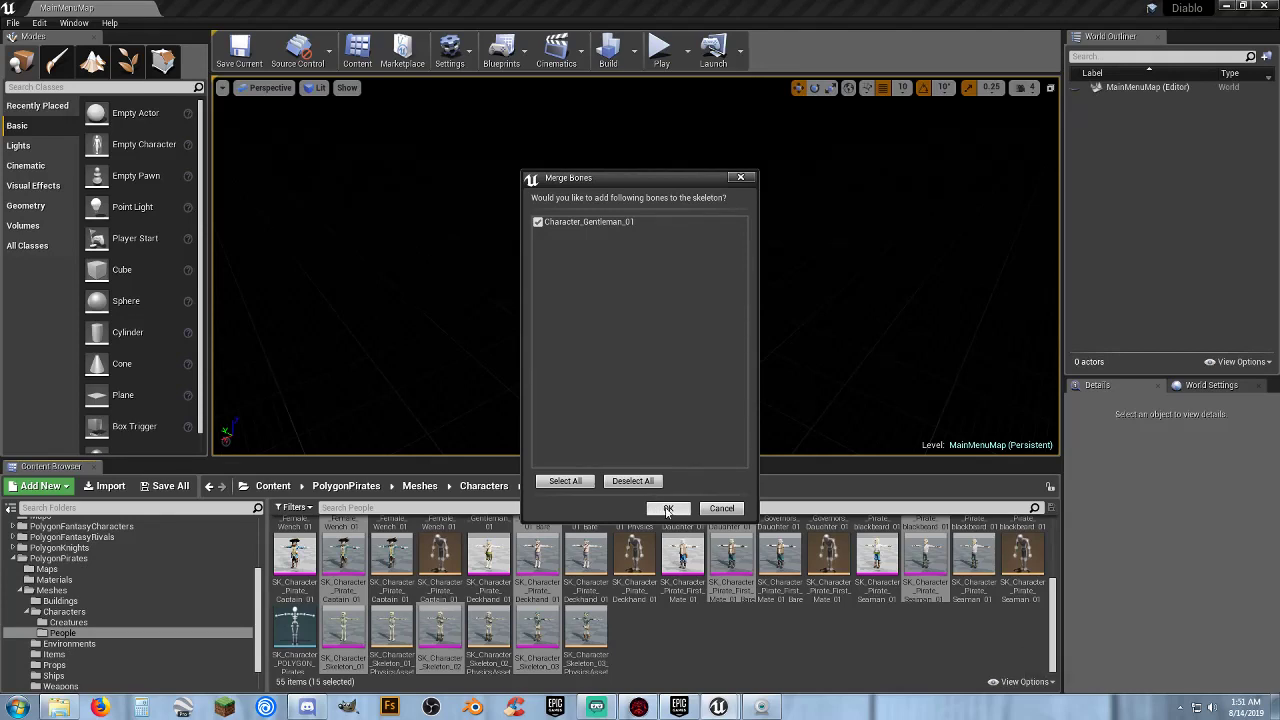
{"action": "left_click", "coordinate": [667, 509]}
{"action": "left_click", "coordinate": [578, 348]}
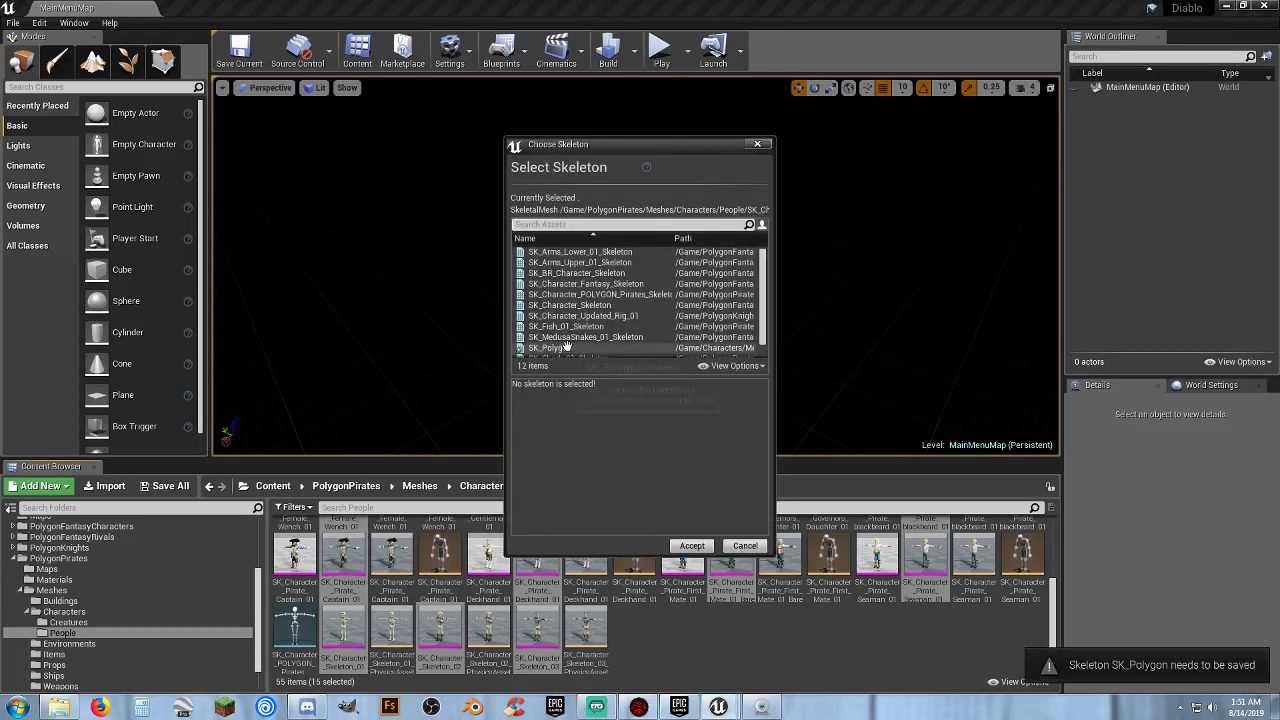
{"action": "left_click", "coordinate": [692, 546]}
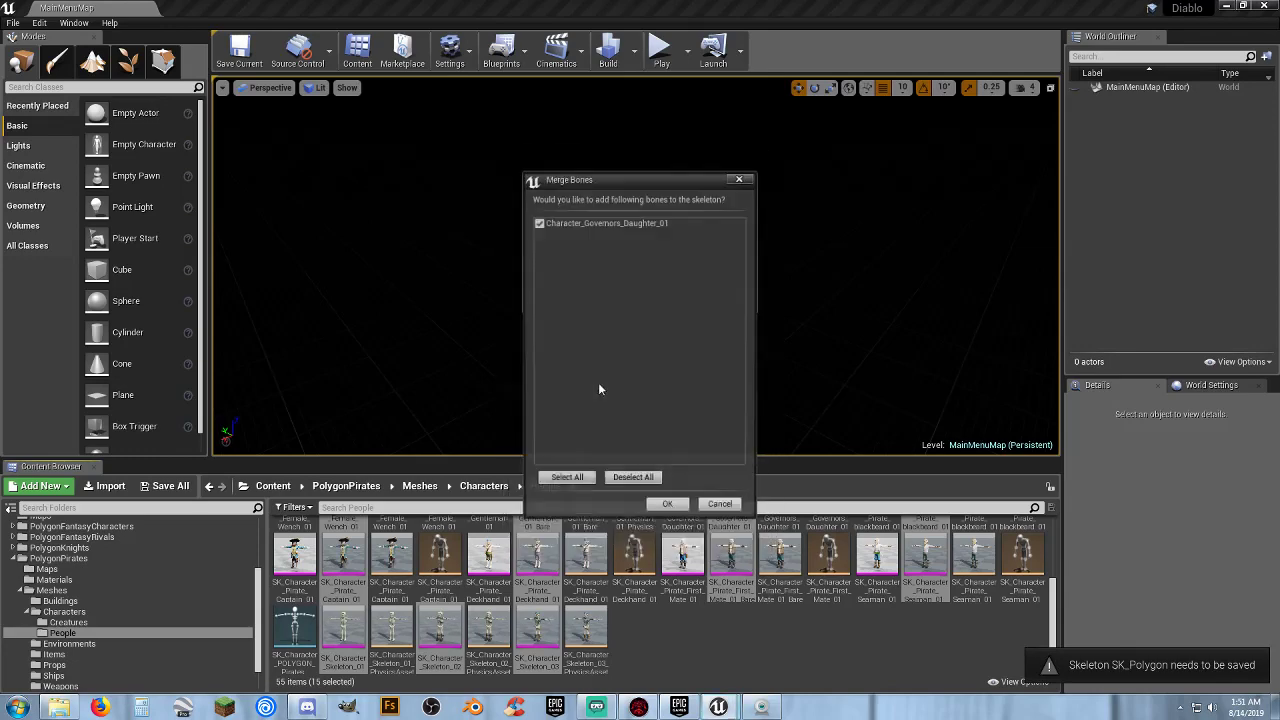
{"action": "left_click", "coordinate": [668, 508]}
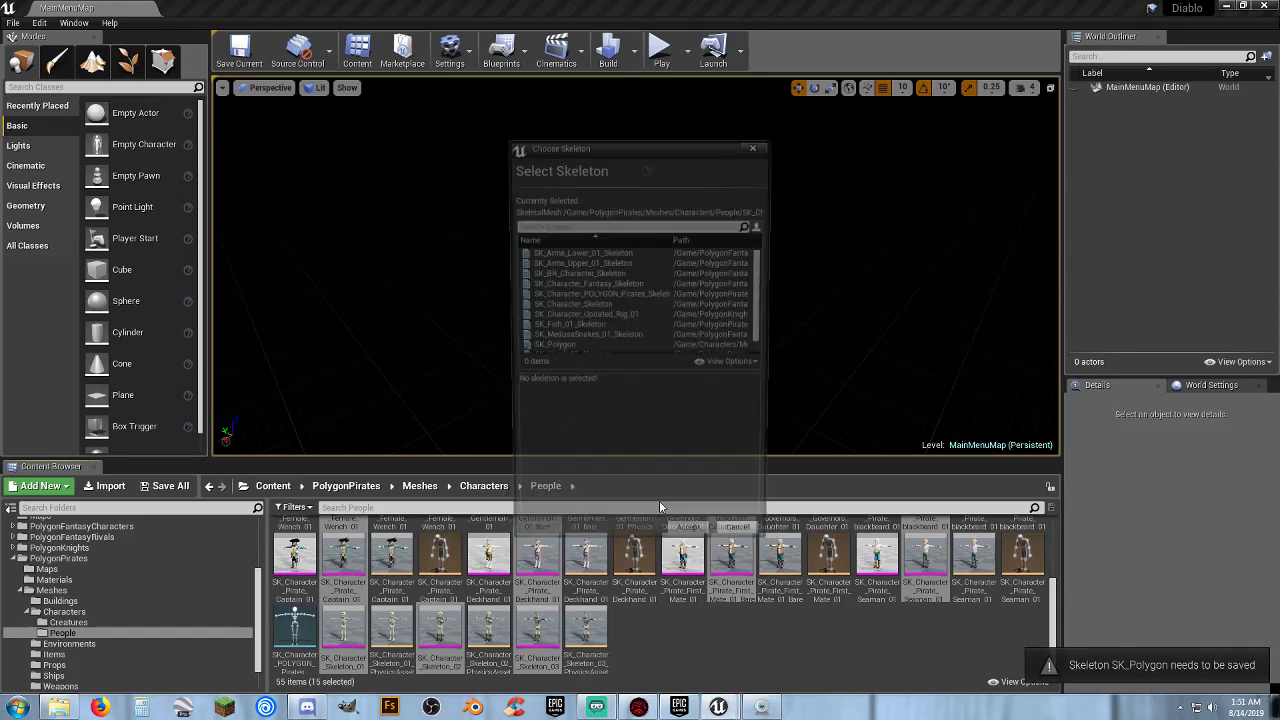
Assign SK_Polygon to the Pirate Blackbeard and Pirate Captain meshes, merging the Character_Pirate_blackbeard_01 and Character_Pirate_Captain_01 bones.
{"action": "left_click", "coordinate": [567, 348]}
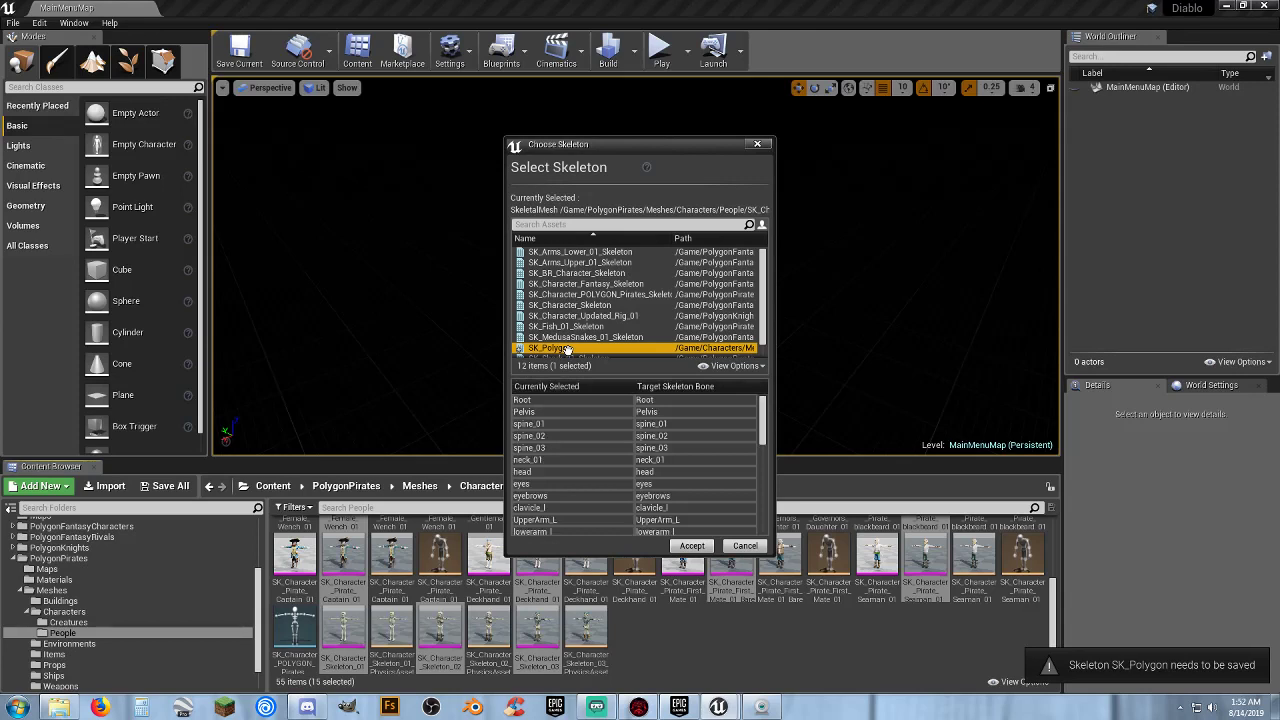
{"action": "left_click", "coordinate": [686, 543]}
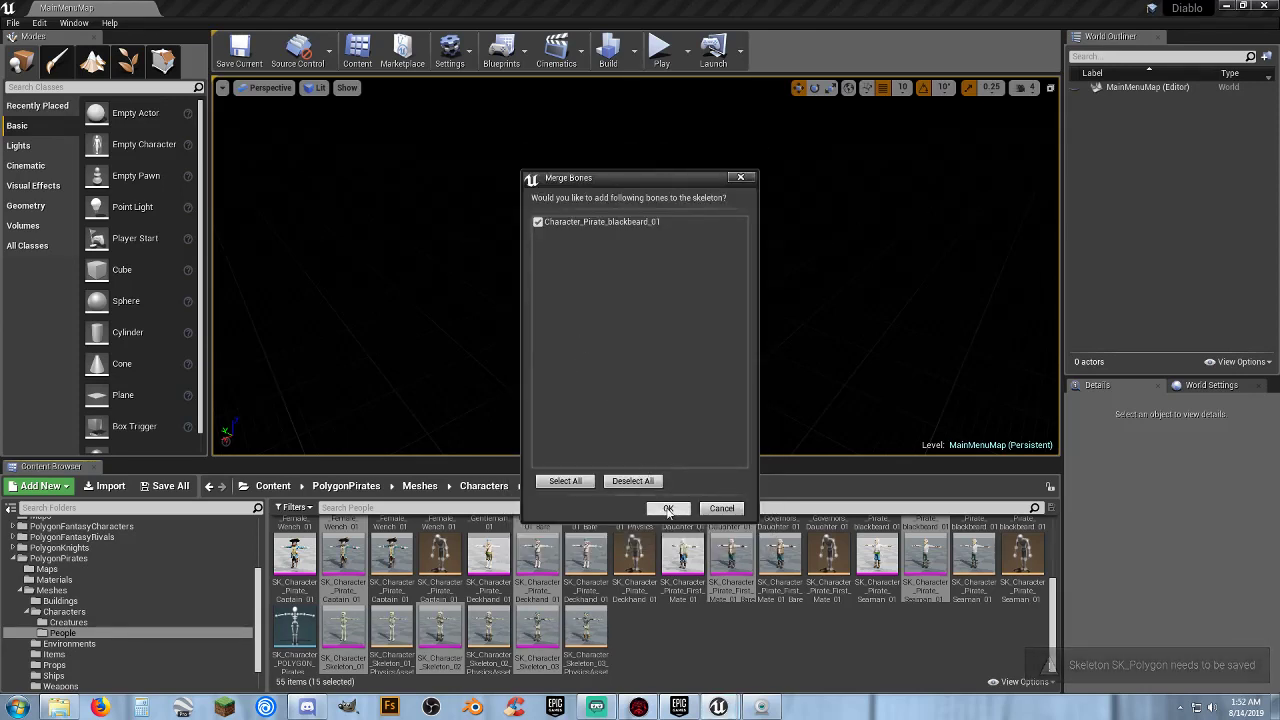
{"action": "left_click", "coordinate": [668, 508]}
{"action": "left_click", "coordinate": [555, 347]}
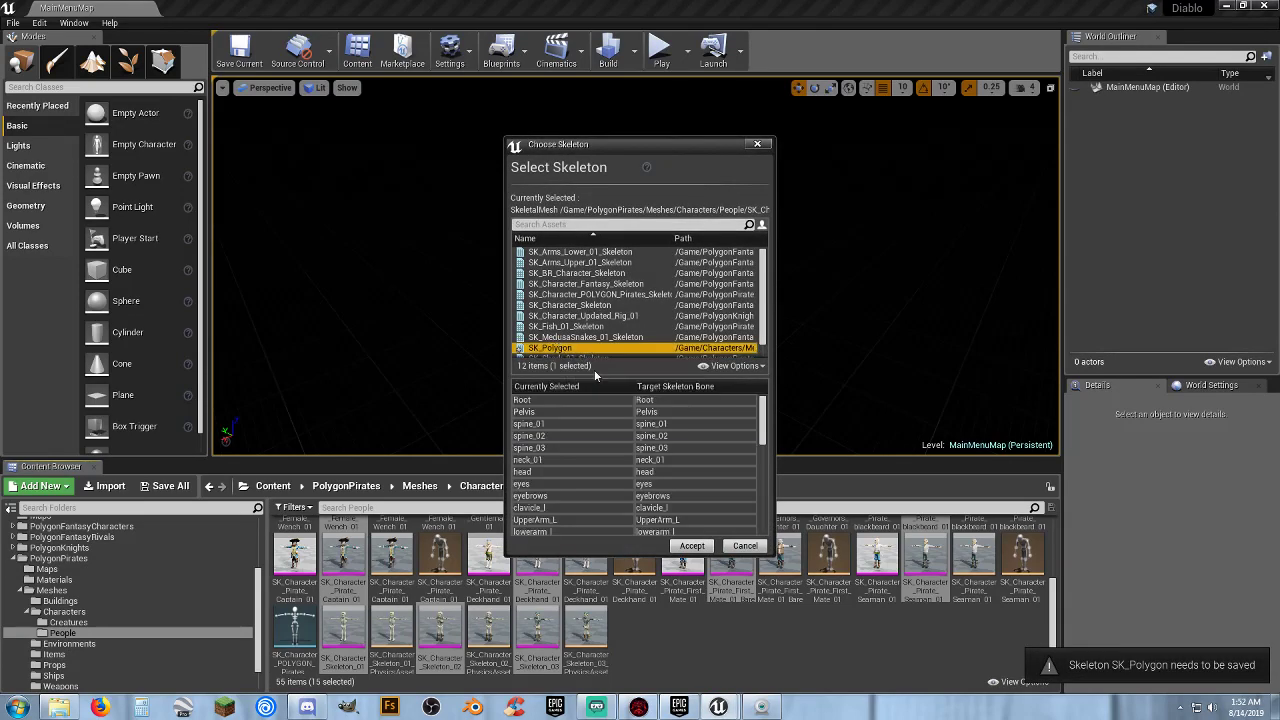
{"action": "left_click", "coordinate": [689, 545]}
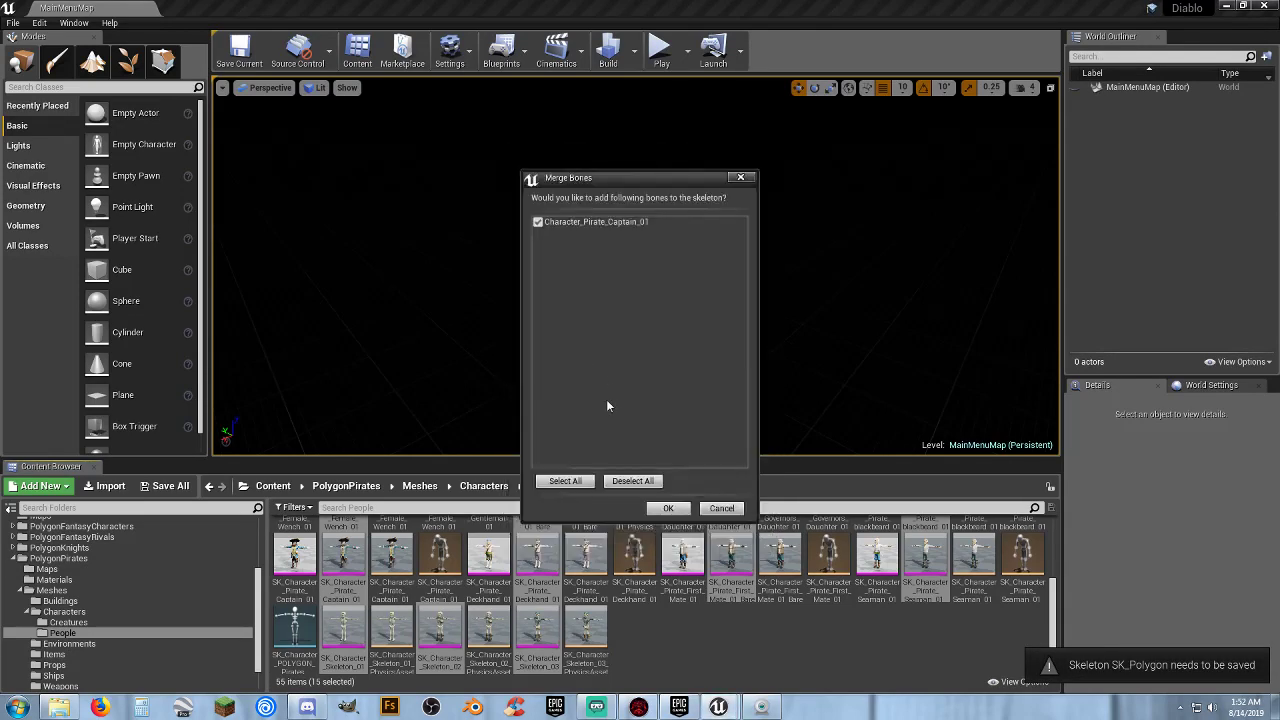
{"action": "left_click", "coordinate": [663, 509]}
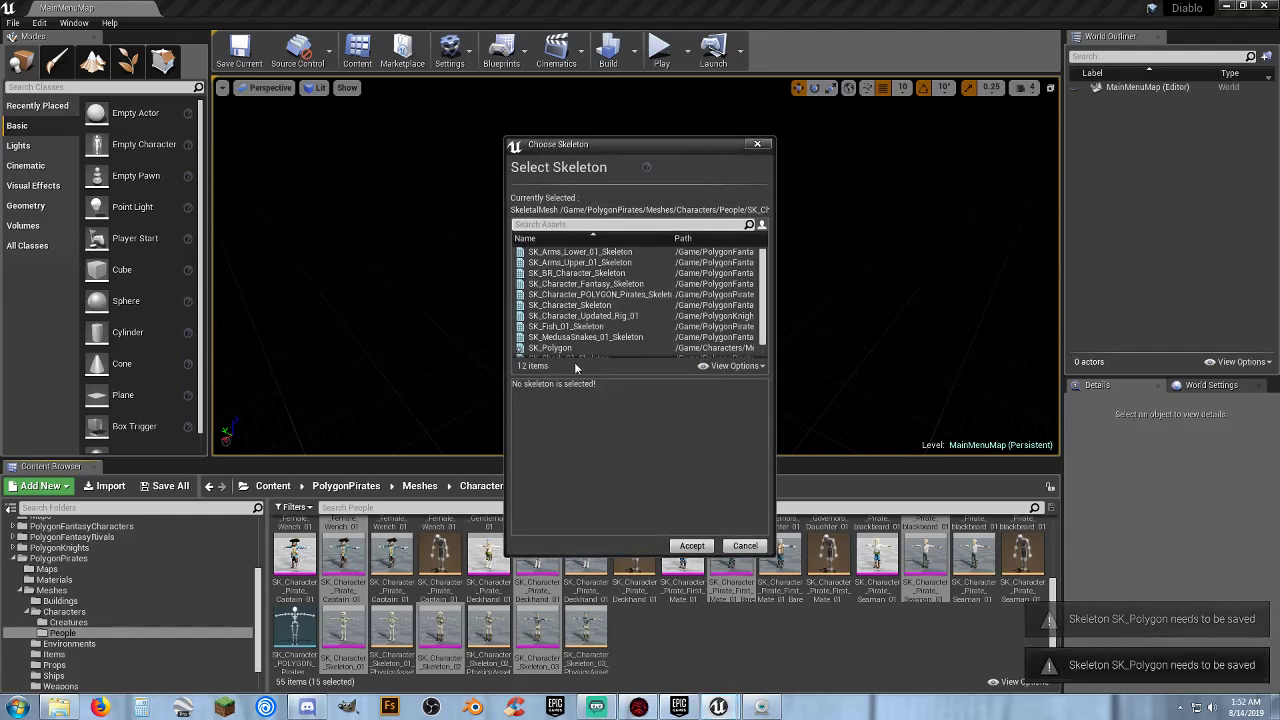
Assign SK_Polygon to the Pirate Deckhand, First Mate and Seaman meshes, merging each one's character bone into the skeleton.
{"action": "left_click", "coordinate": [566, 348]}
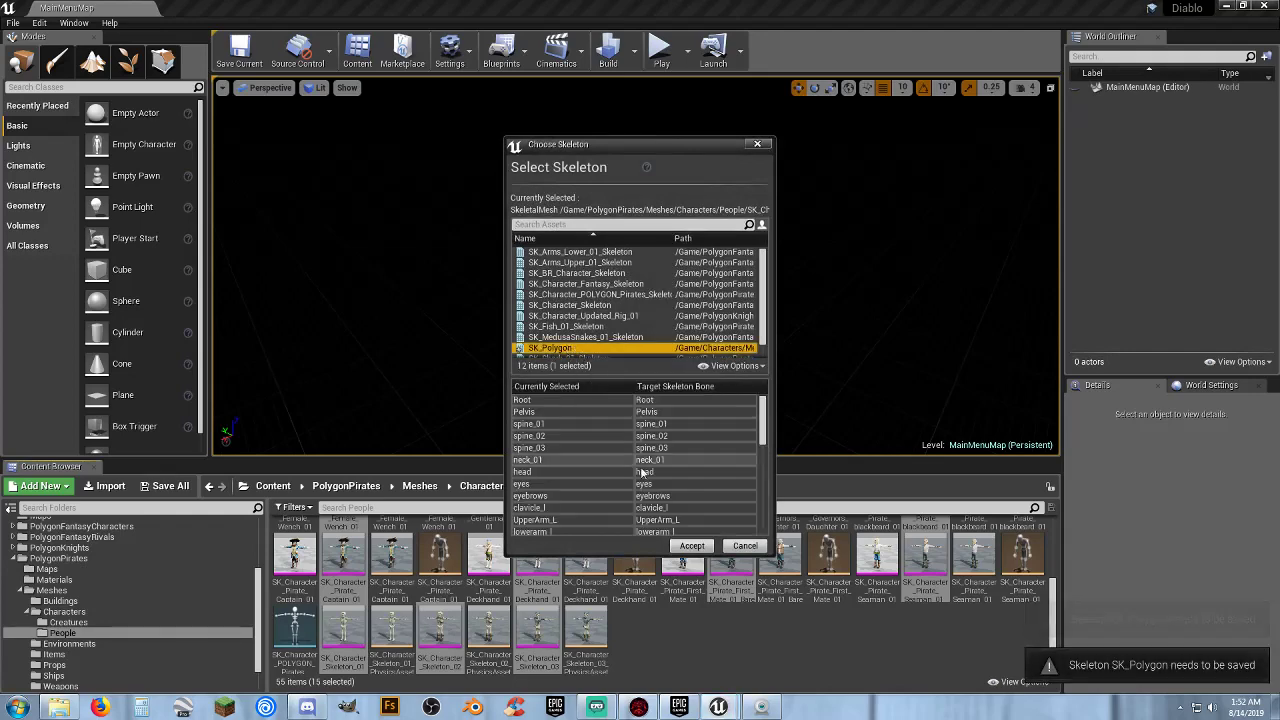
{"action": "left_click", "coordinate": [692, 545]}
{"action": "left_click", "coordinate": [668, 508]}
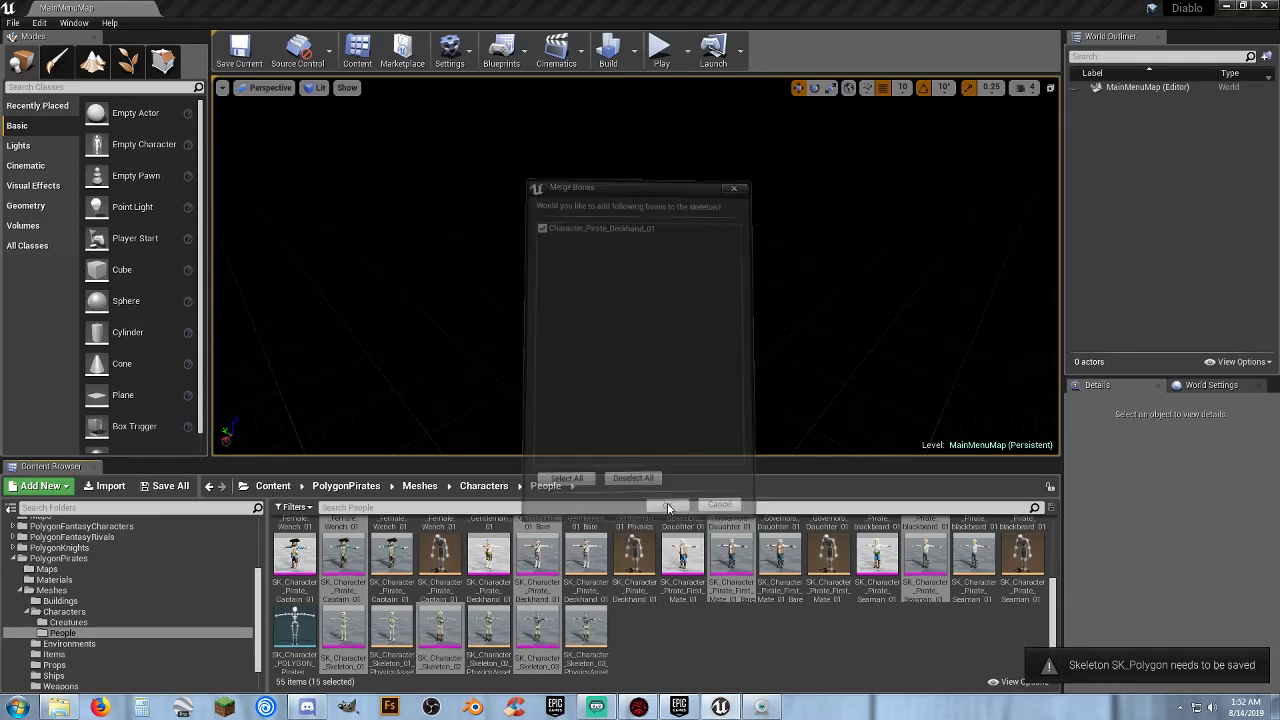
{"action": "left_click", "coordinate": [560, 348]}
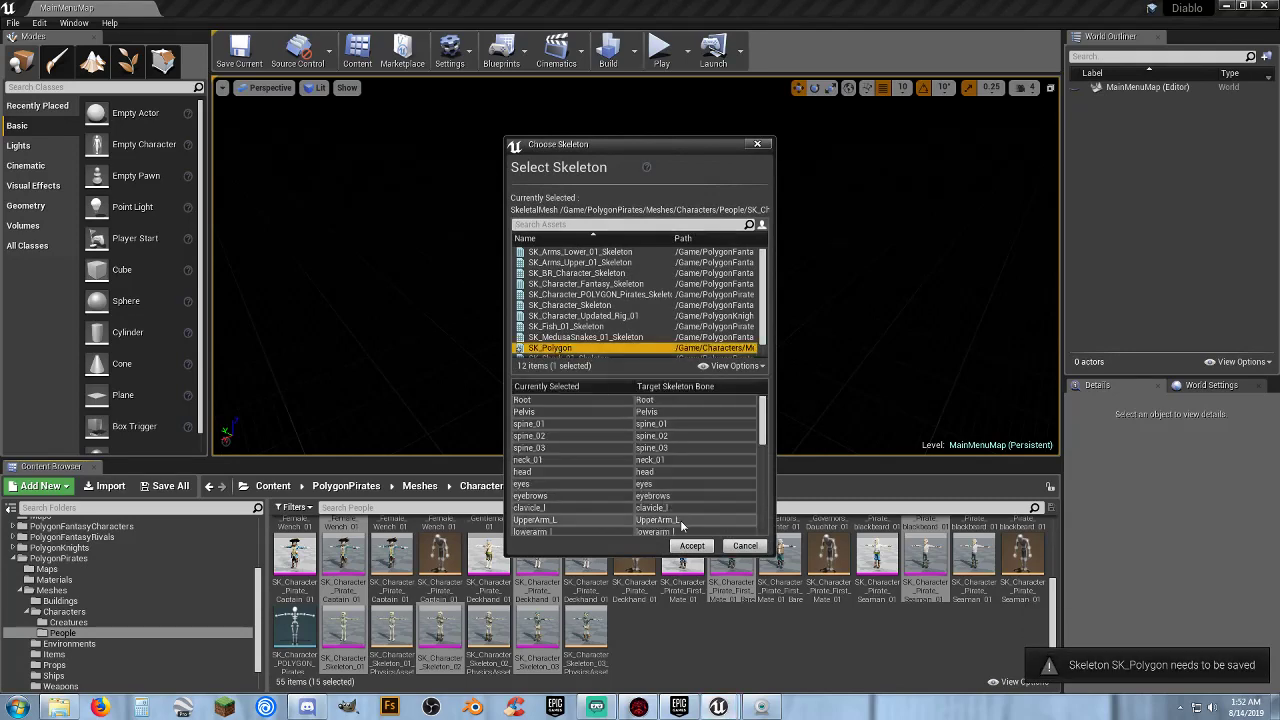
{"action": "left_click", "coordinate": [692, 546]}
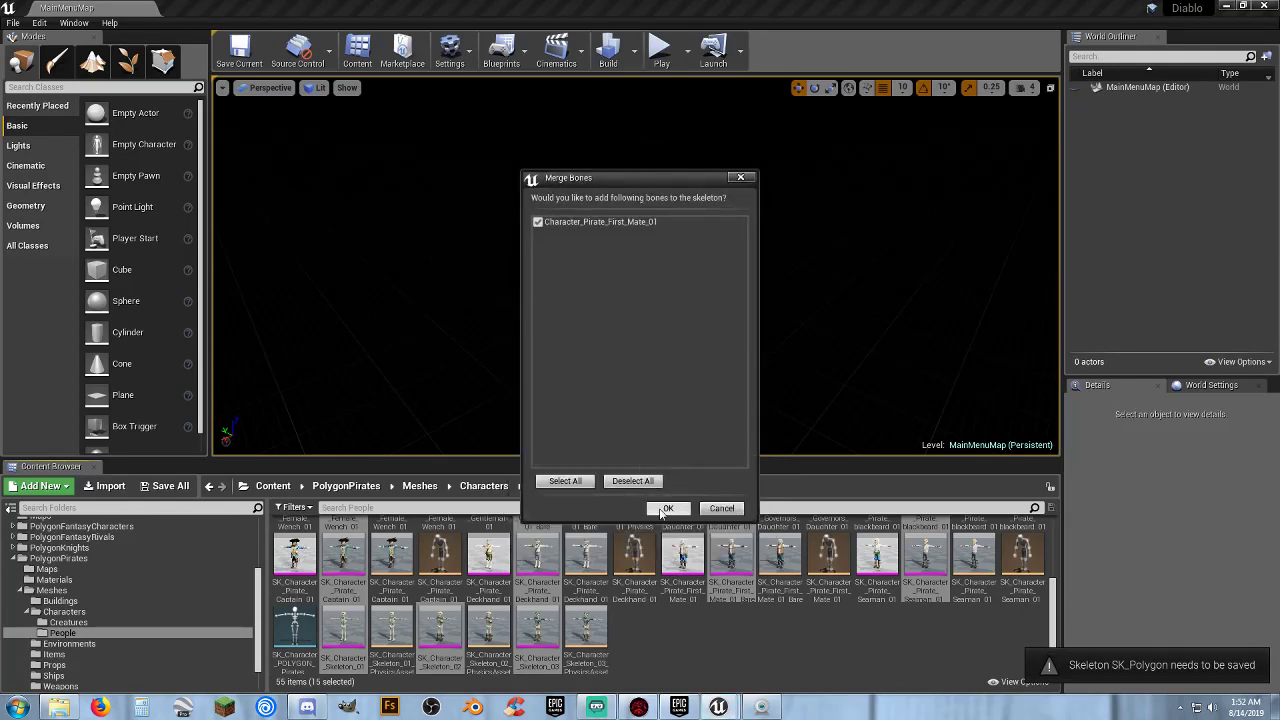
{"action": "left_click", "coordinate": [662, 507]}
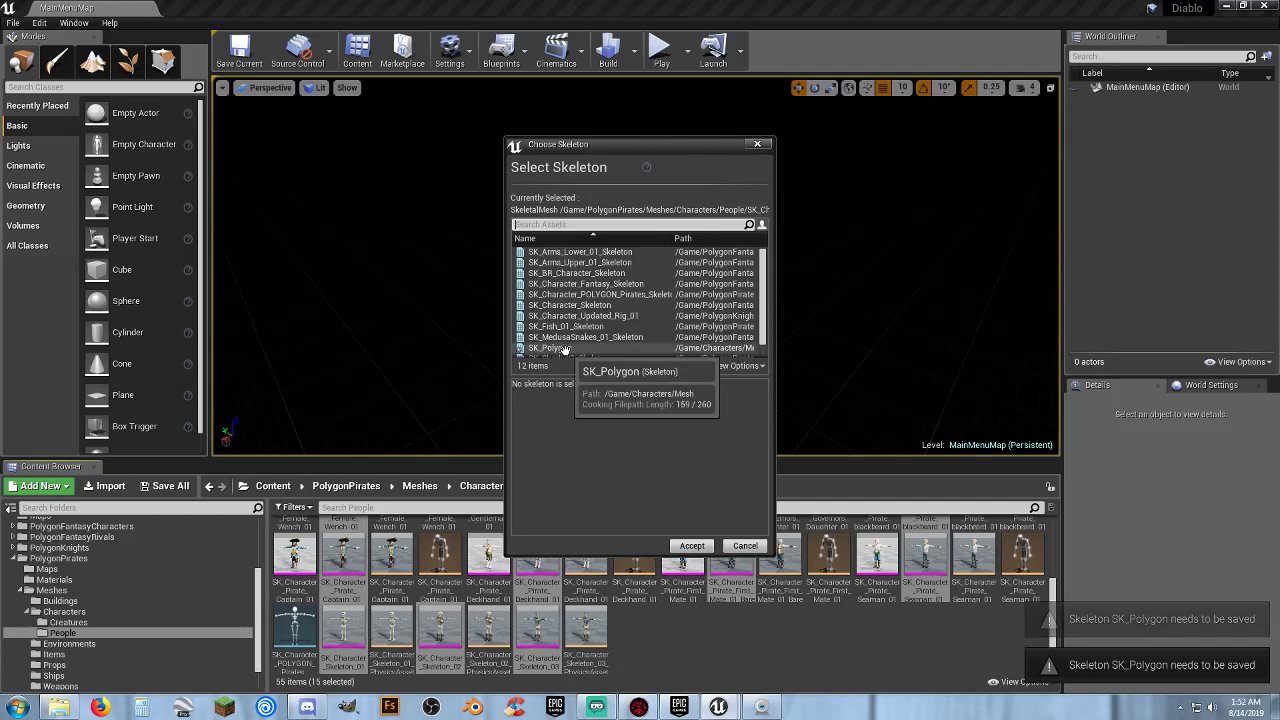
{"action": "left_click", "coordinate": [575, 348]}
{"action": "left_click", "coordinate": [692, 546]}
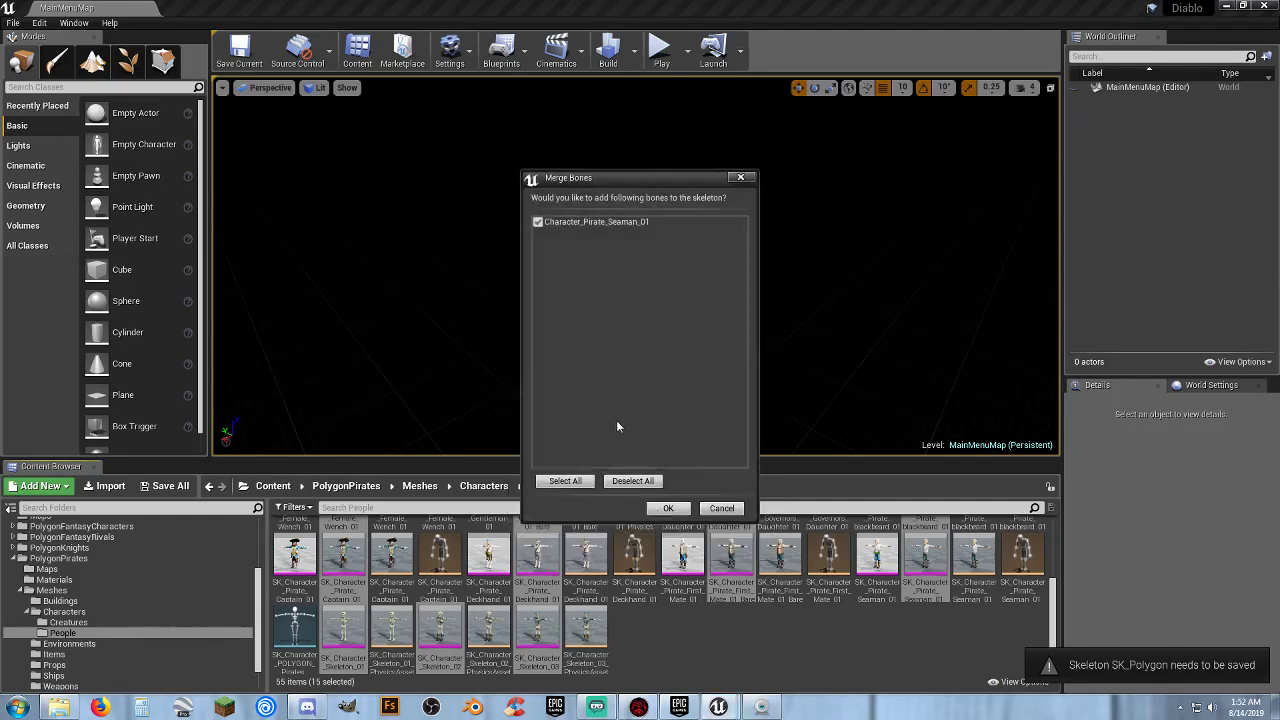
{"action": "left_click", "coordinate": [679, 511]}
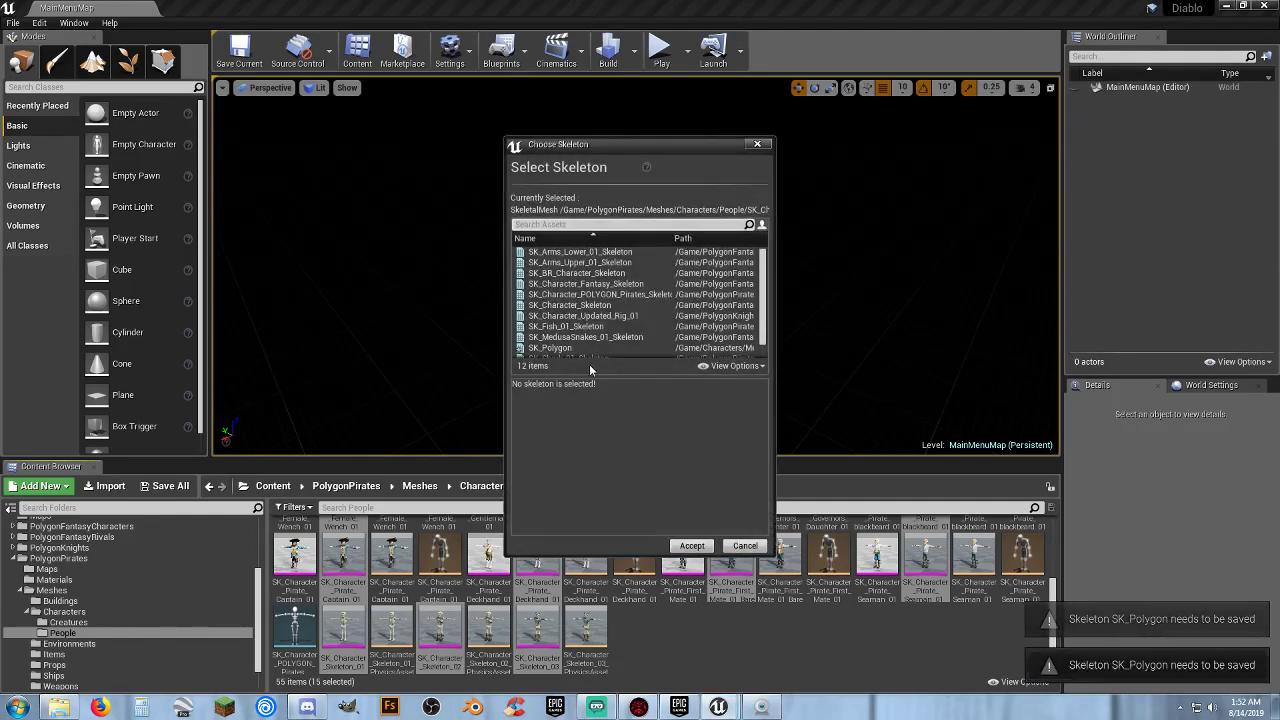
Assign SK_Polygon to SK_Character_Skeleton_01 and SK_Character_Skeleton_02, merging the Character_Skeleton_01 and Character_Skeleton_02 bones.
{"action": "left_click", "coordinate": [575, 348]}
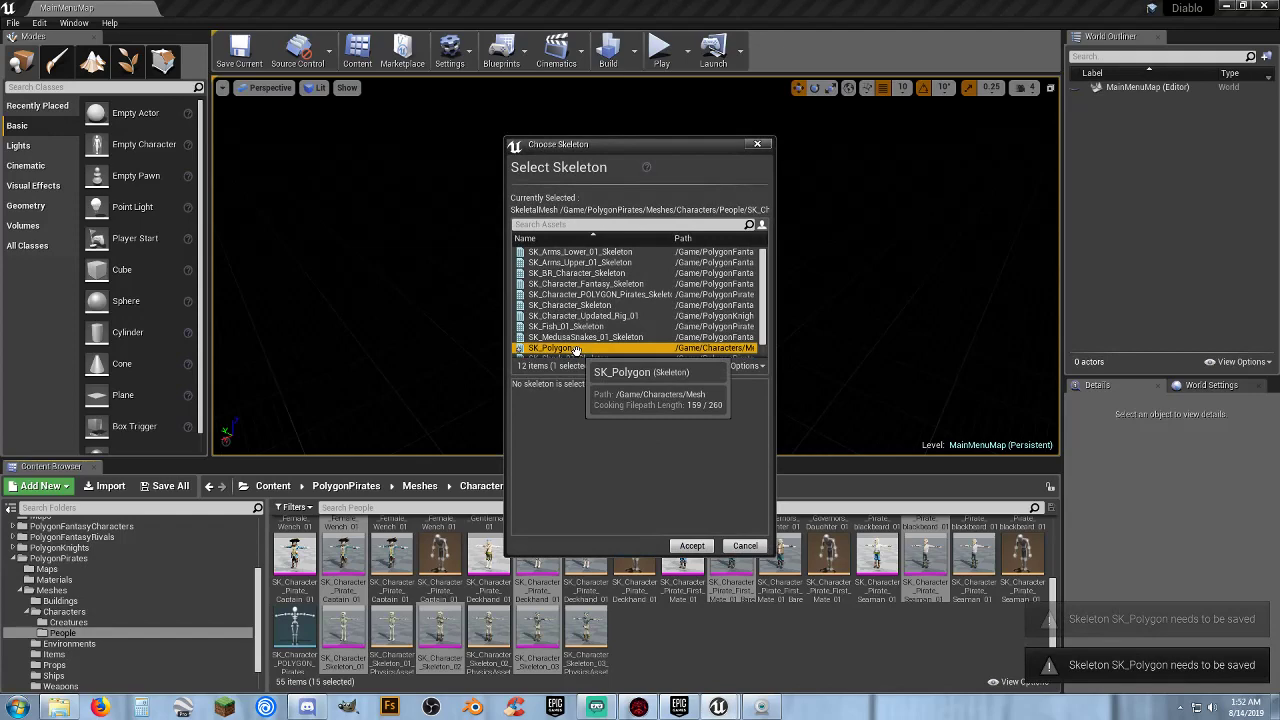
{"action": "left_click", "coordinate": [692, 546]}
{"action": "left_click", "coordinate": [668, 508]}
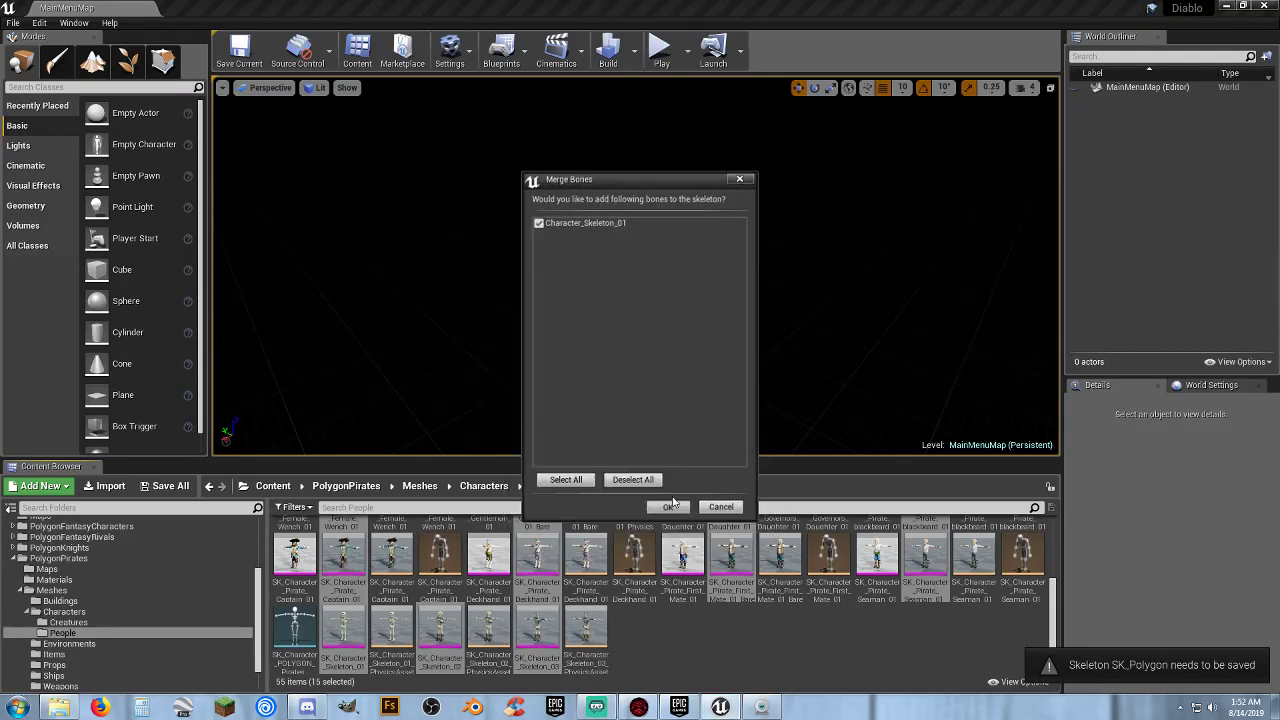
{"action": "left_click", "coordinate": [572, 348]}
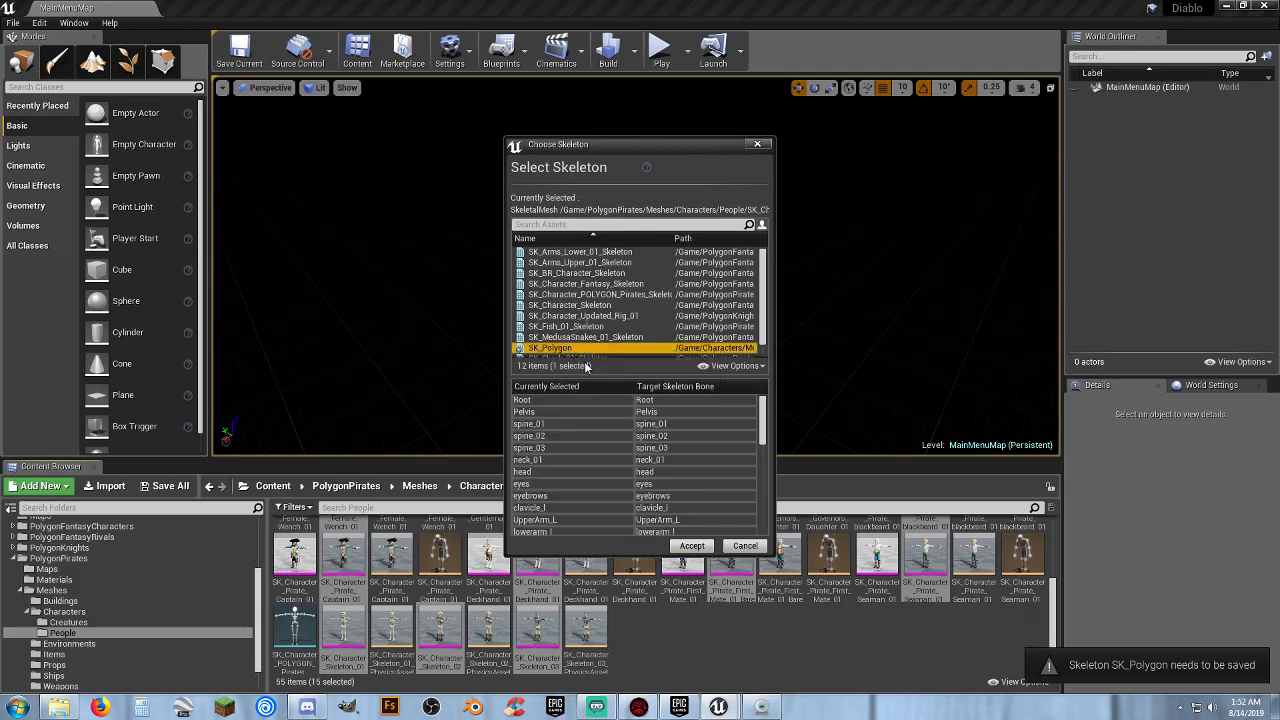
{"action": "left_click", "coordinate": [694, 546]}
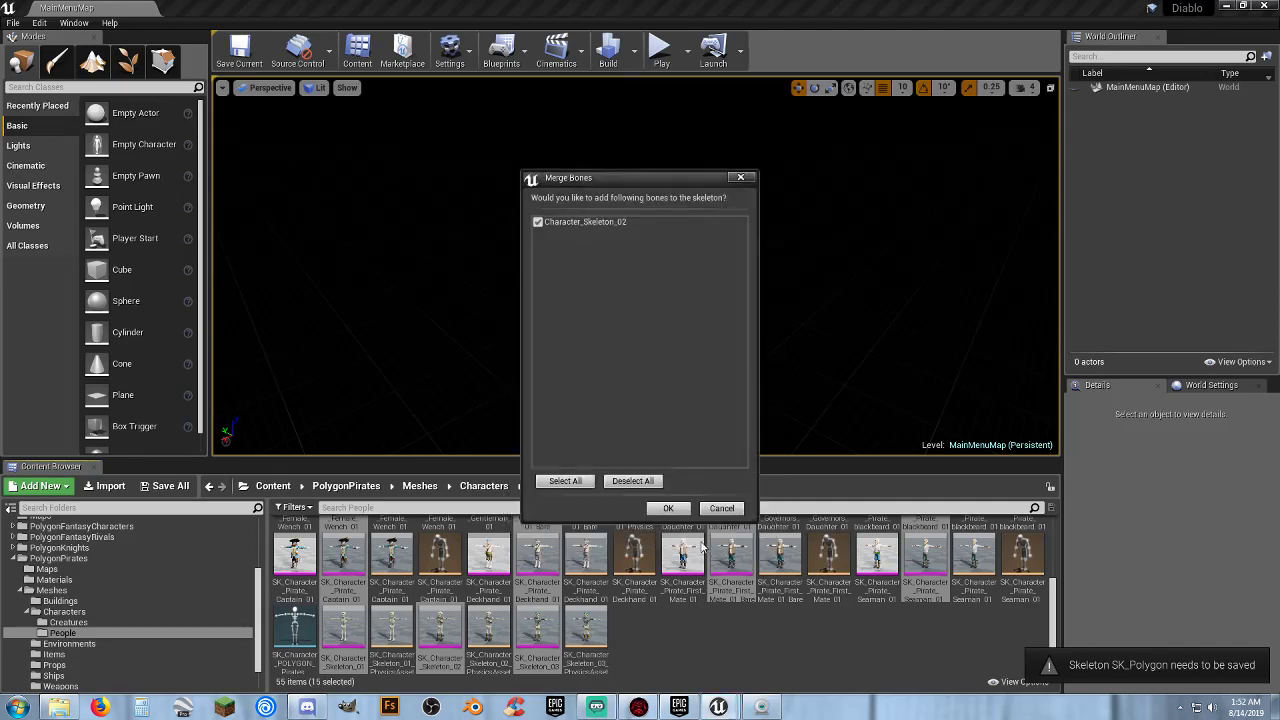
{"action": "left_click", "coordinate": [668, 508]}
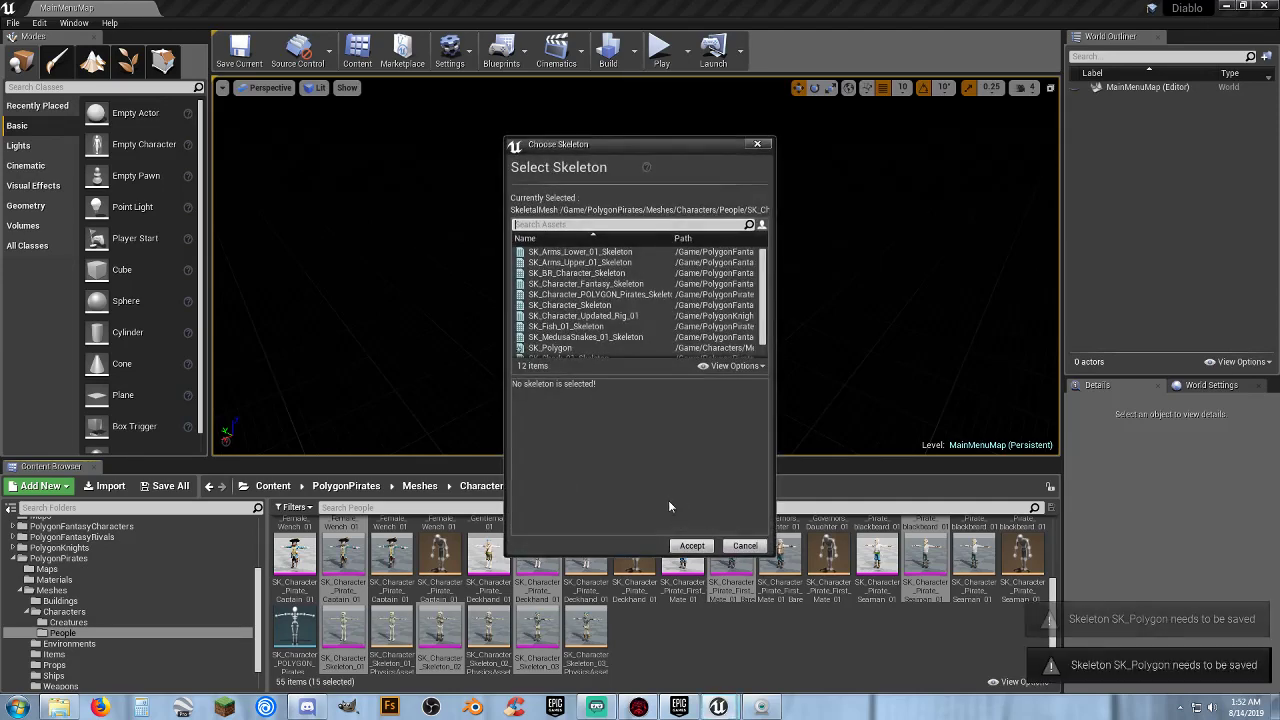
Assign SK_Polygon to SK_Character_Skeleton_03, merging the Character_Skeleton_03 bone, and save all modified assets.
{"action": "left_click", "coordinate": [570, 348]}
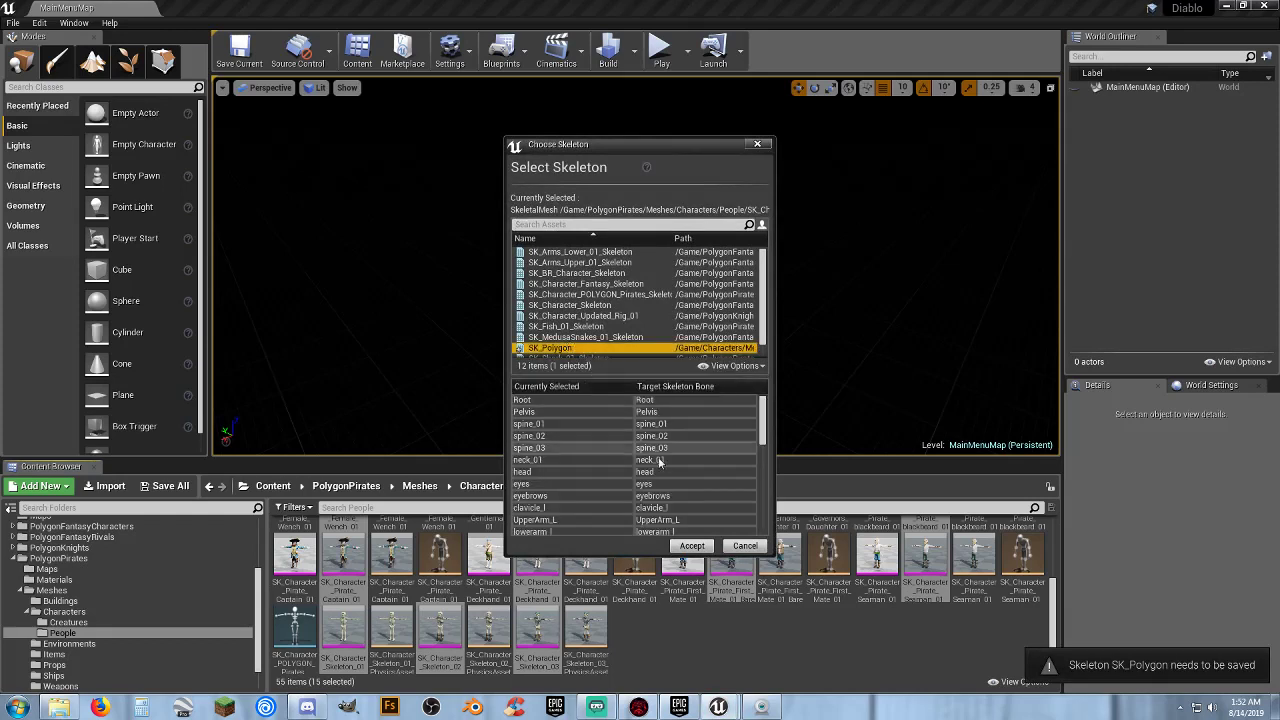
{"action": "left_click", "coordinate": [692, 545]}
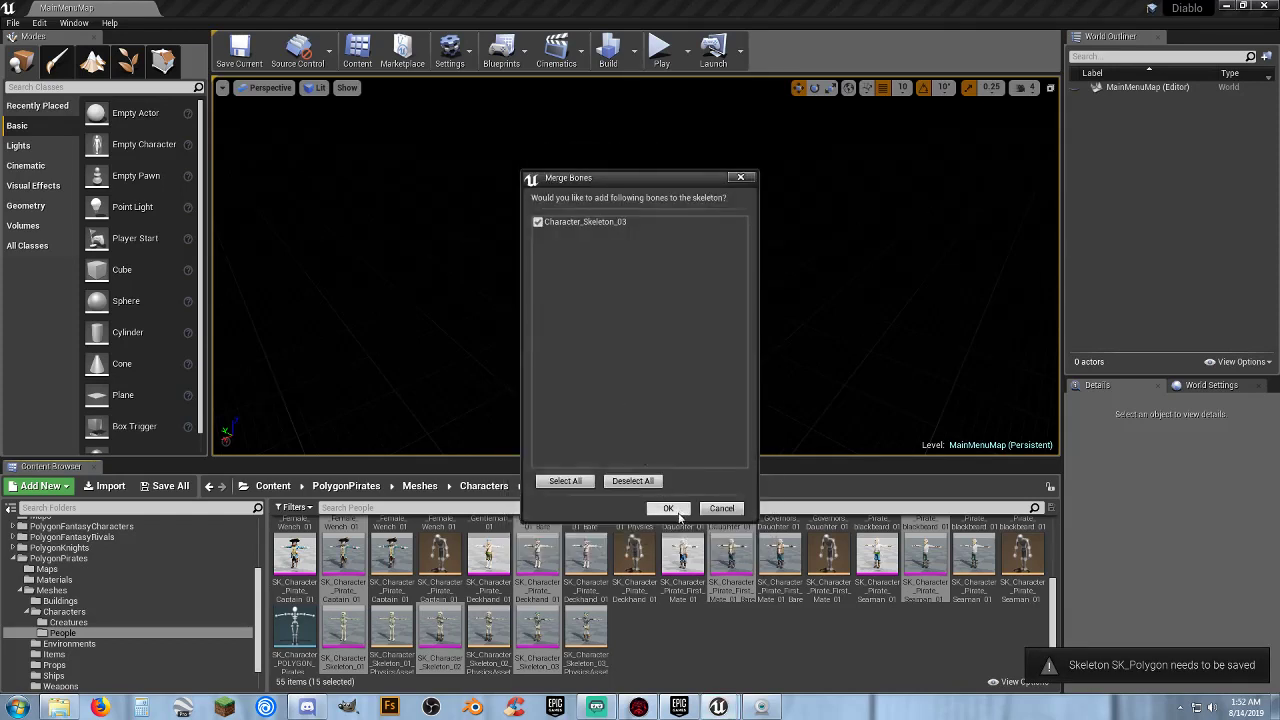
{"action": "left_click", "coordinate": [678, 512]}
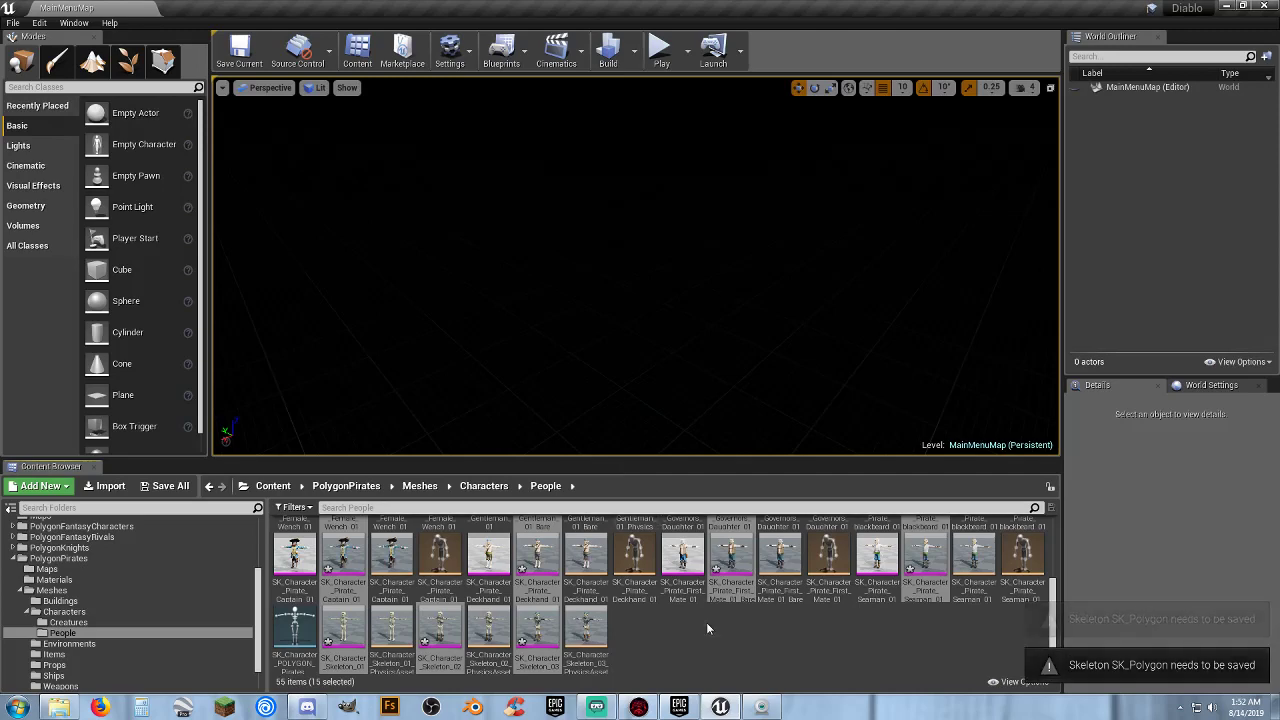
{"action": "left_click", "coordinate": [164, 486]}
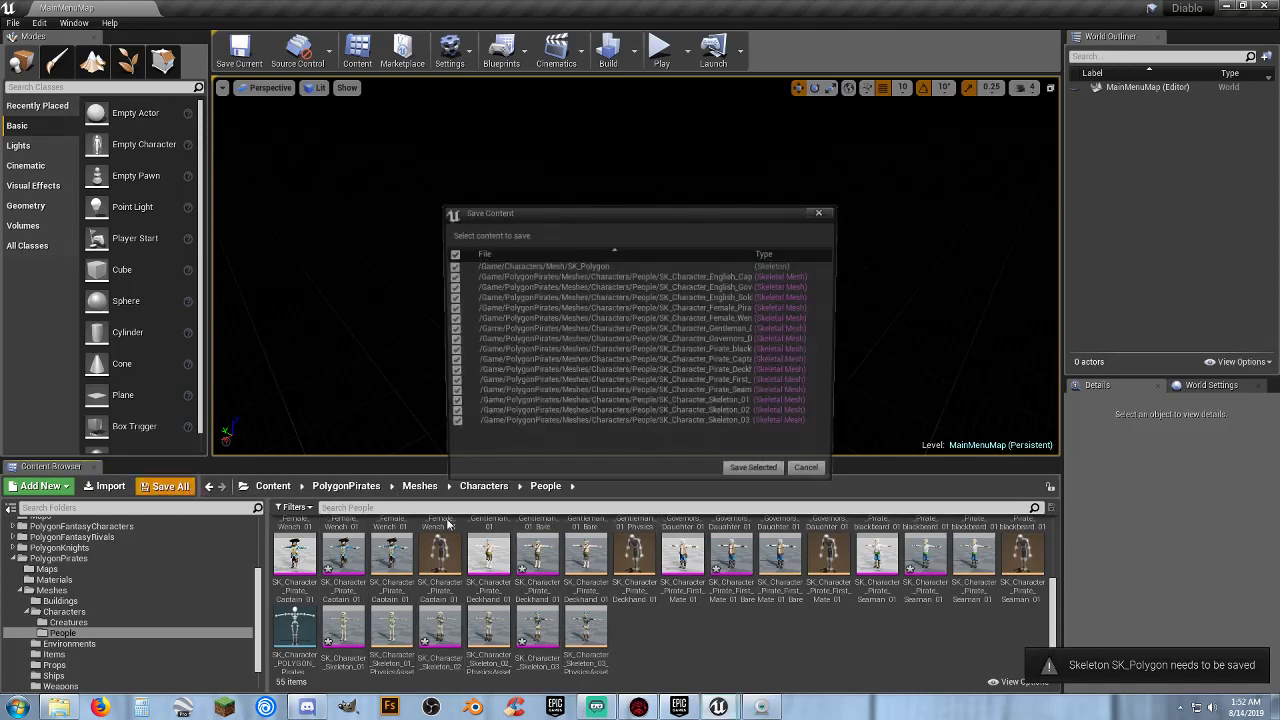
{"action": "left_click", "coordinate": [758, 477]}
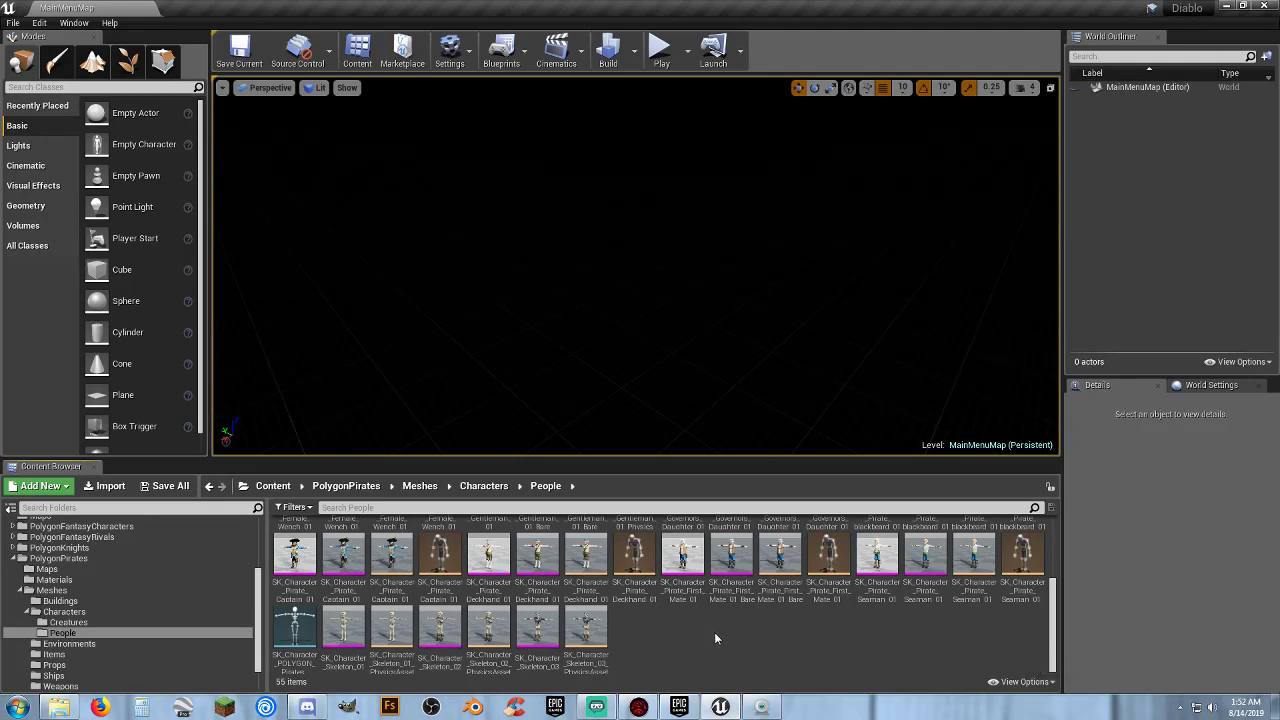
Open the SK_Polygon skeleton from the Characters/Mesh folder.
{"action": "left_click", "coordinate": [14, 565]}
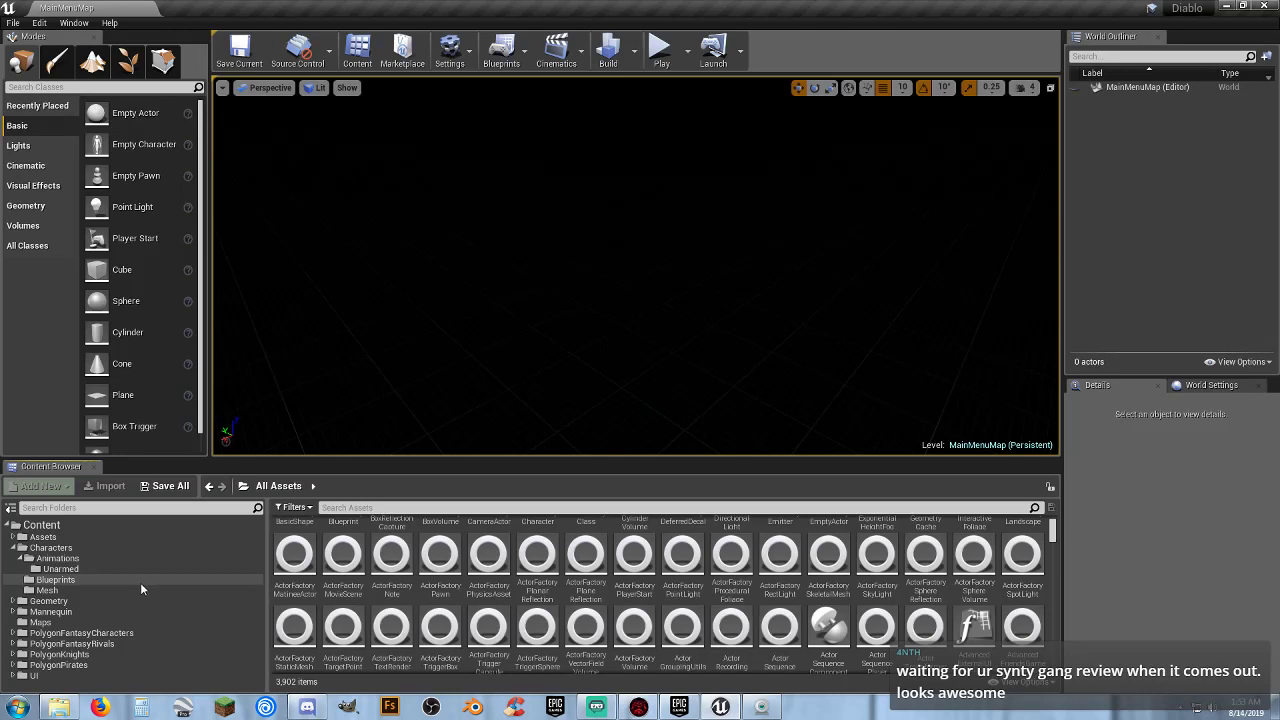
{"action": "left_click", "coordinate": [59, 590]}
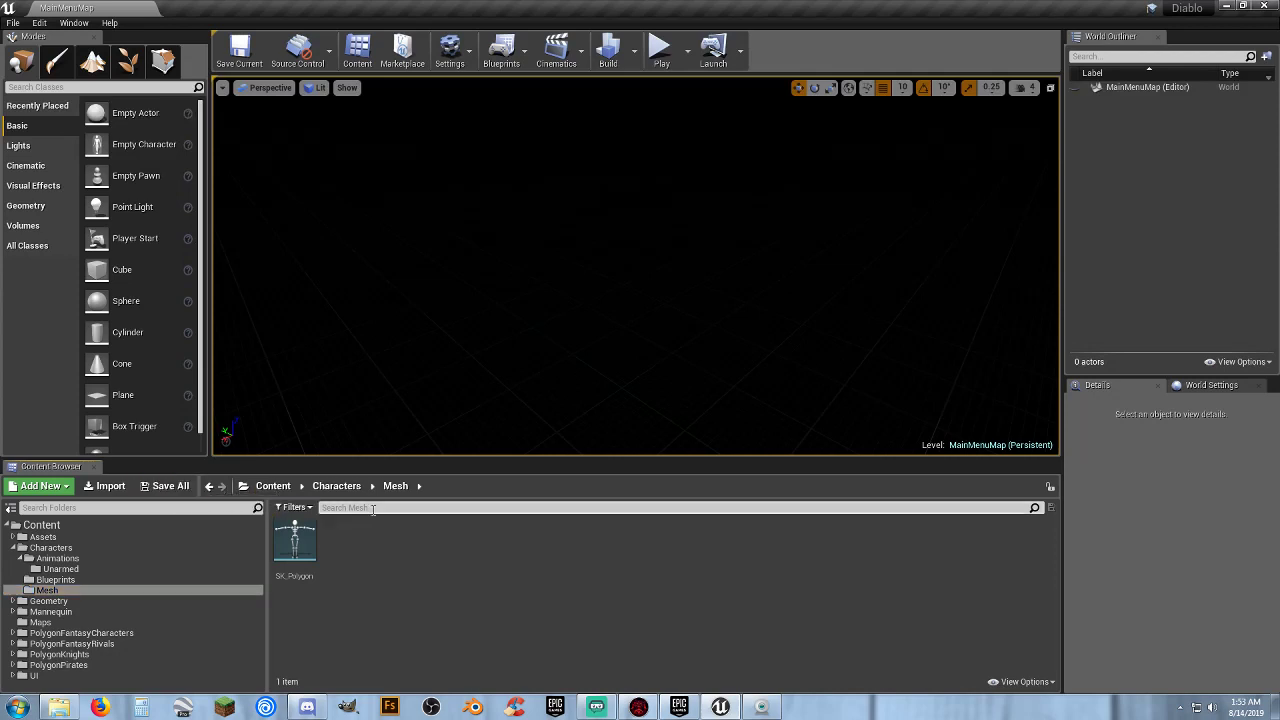
{"action": "left_click", "coordinate": [518, 552]}
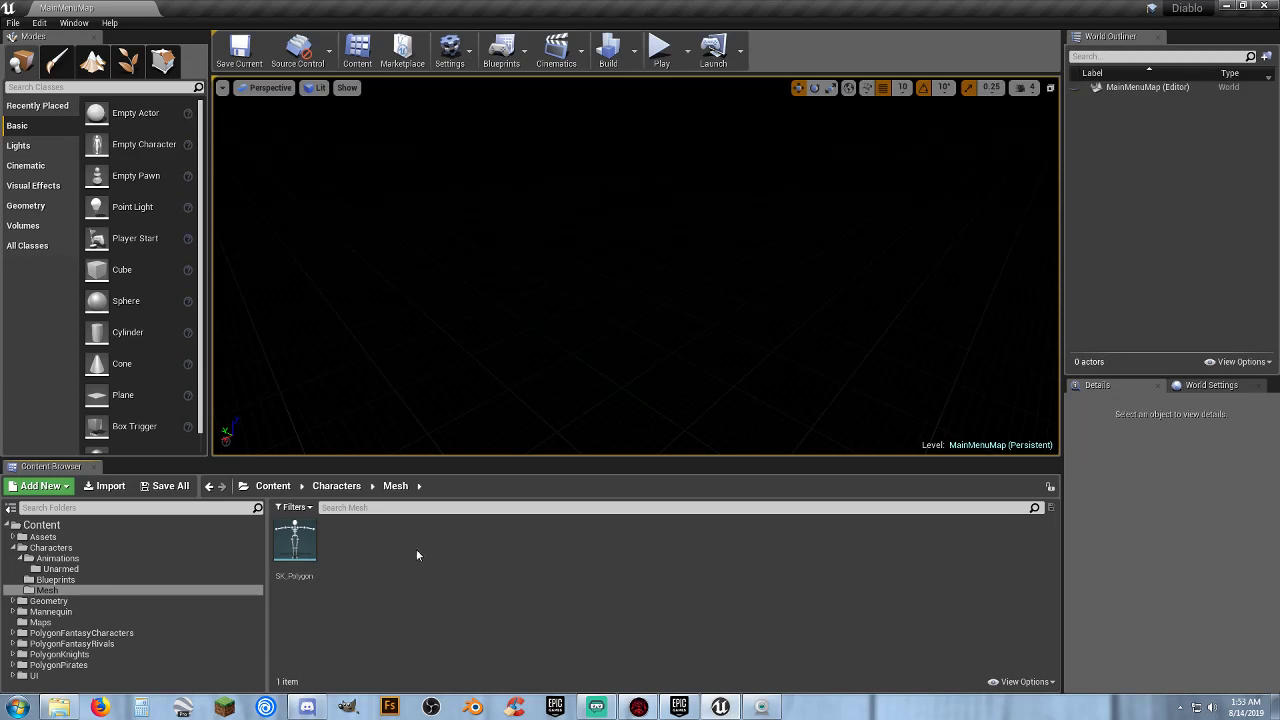
{"action": "double_click", "coordinate": [302, 553]}
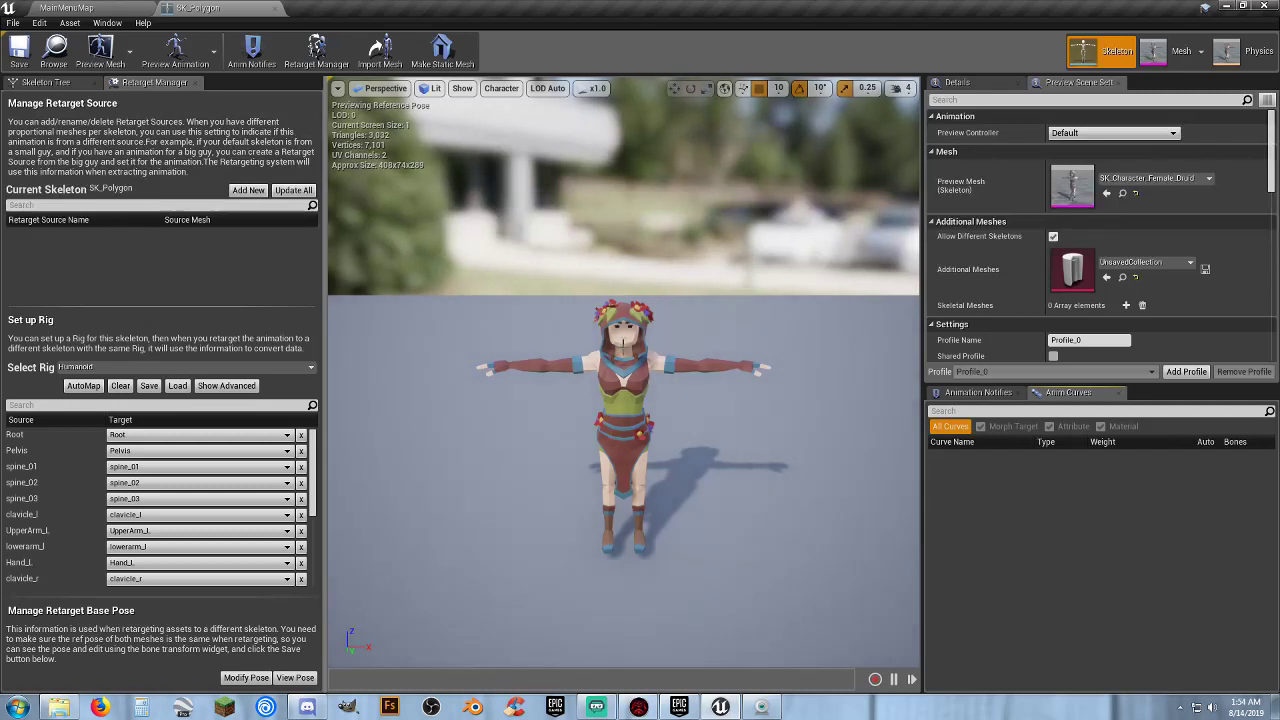
Preview the SK_Polygon skeleton with the SK_Character_DarkElf_01 mesh and the SK_Character_AncientQueen_01 mesh.
{"action": "left_click", "coordinate": [1166, 183]}
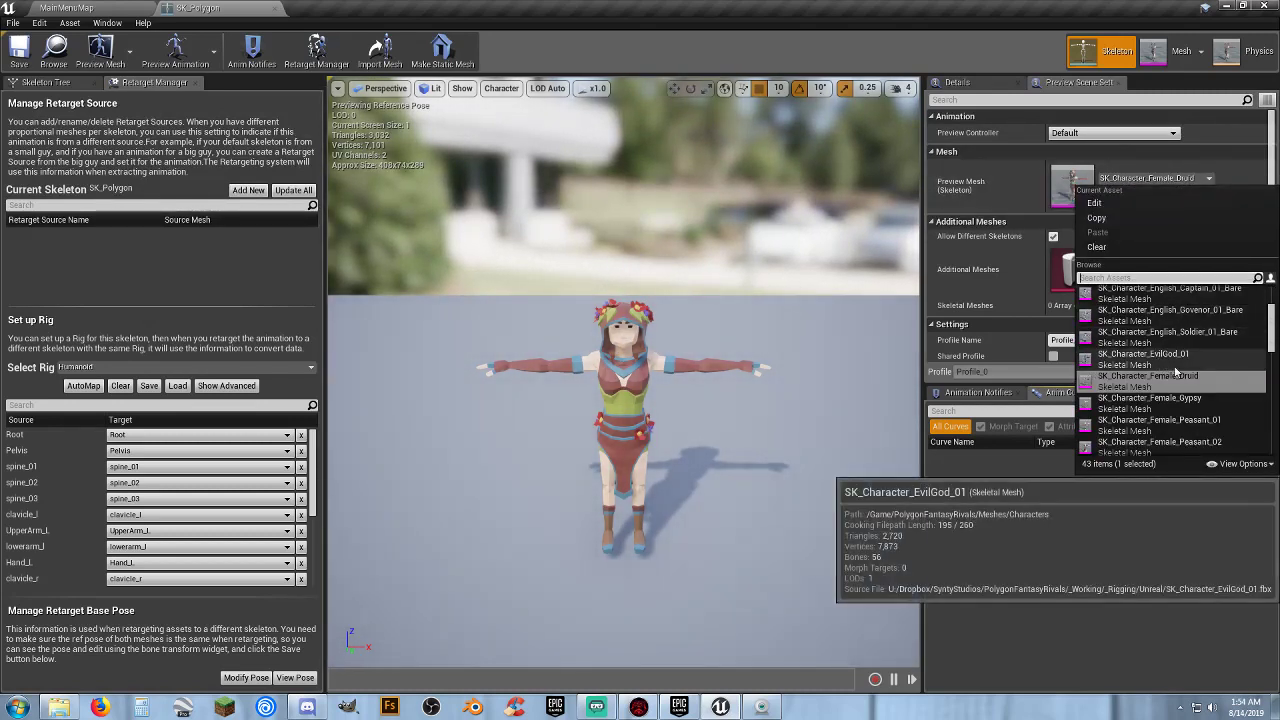
{"action": "scroll", "coordinate": [1182, 345], "scroll_direction": "up", "scroll_amount": 4}
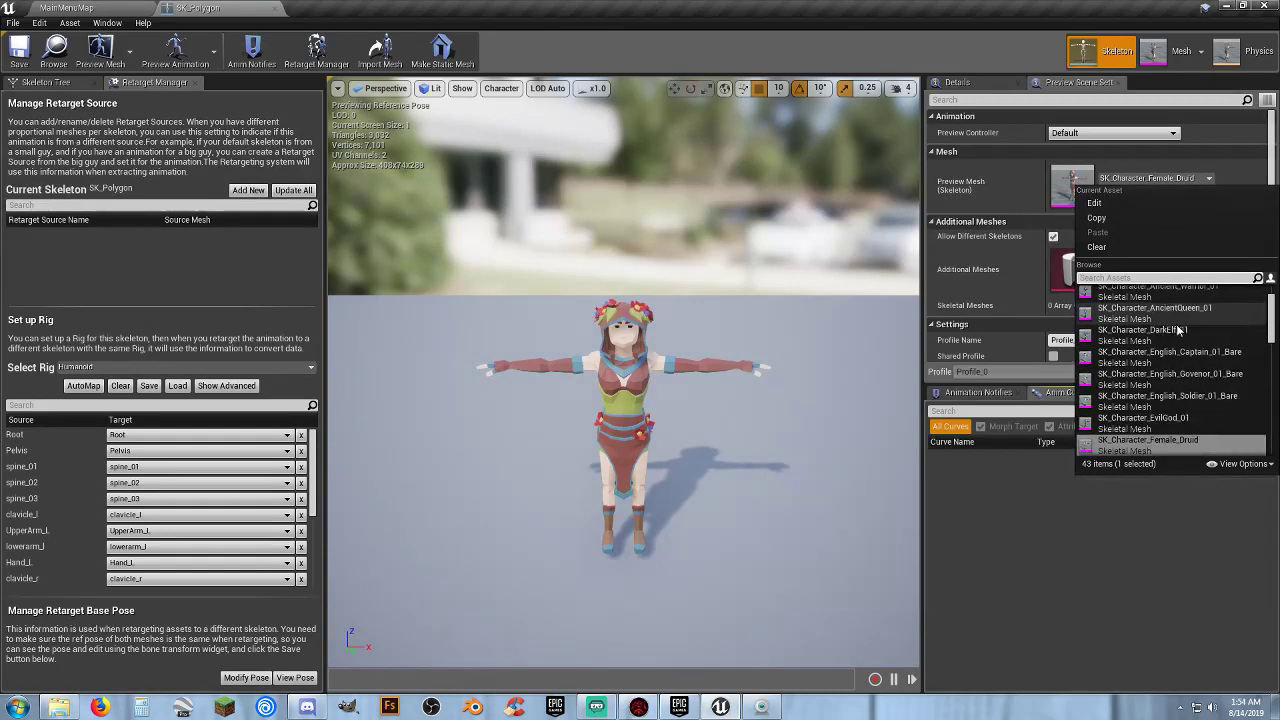
{"action": "left_click", "coordinate": [1184, 350]}
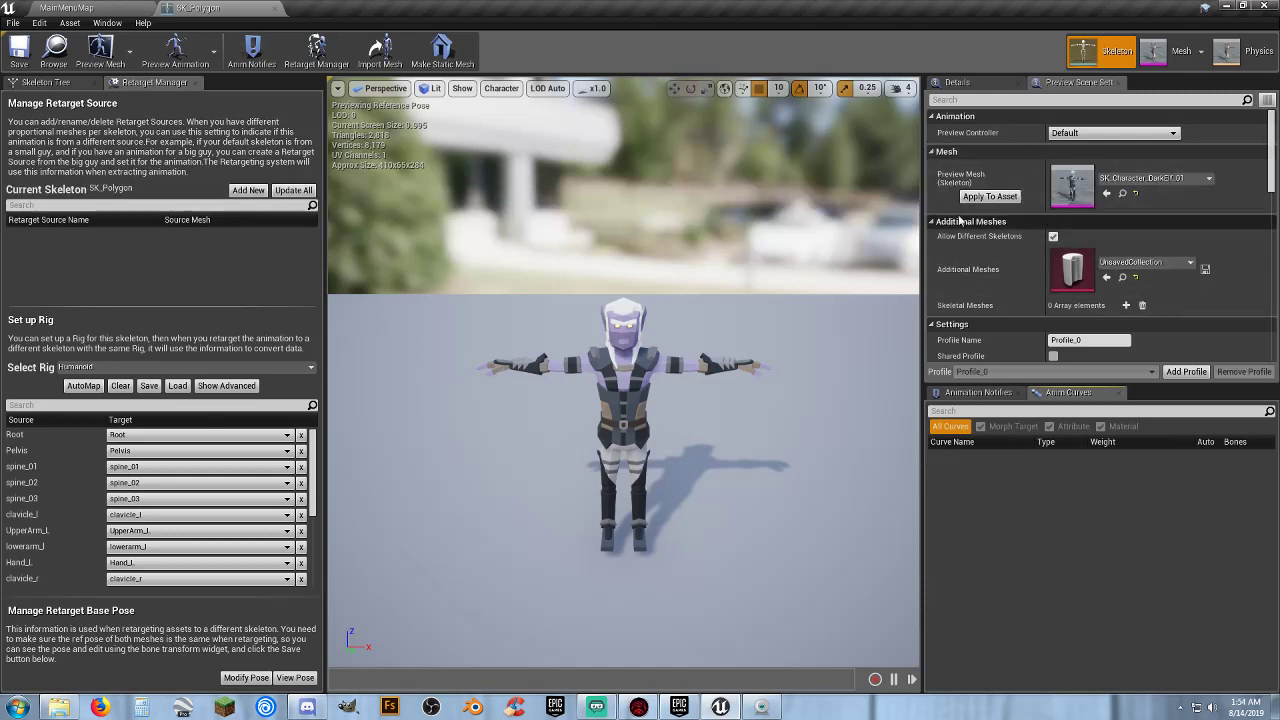
{"action": "scroll", "coordinate": [1020, 257], "scroll_direction": "down", "scroll_amount": 2}
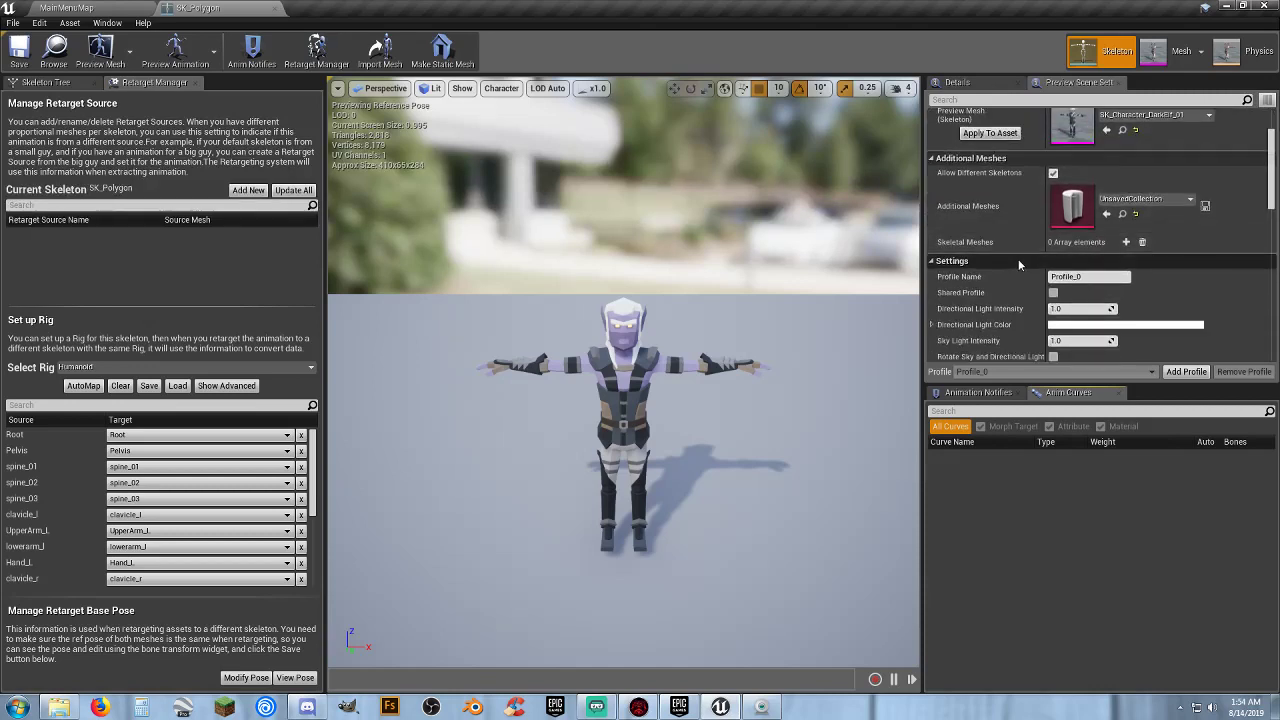
{"action": "scroll", "coordinate": [1018, 259], "scroll_direction": "up", "scroll_amount": 2}
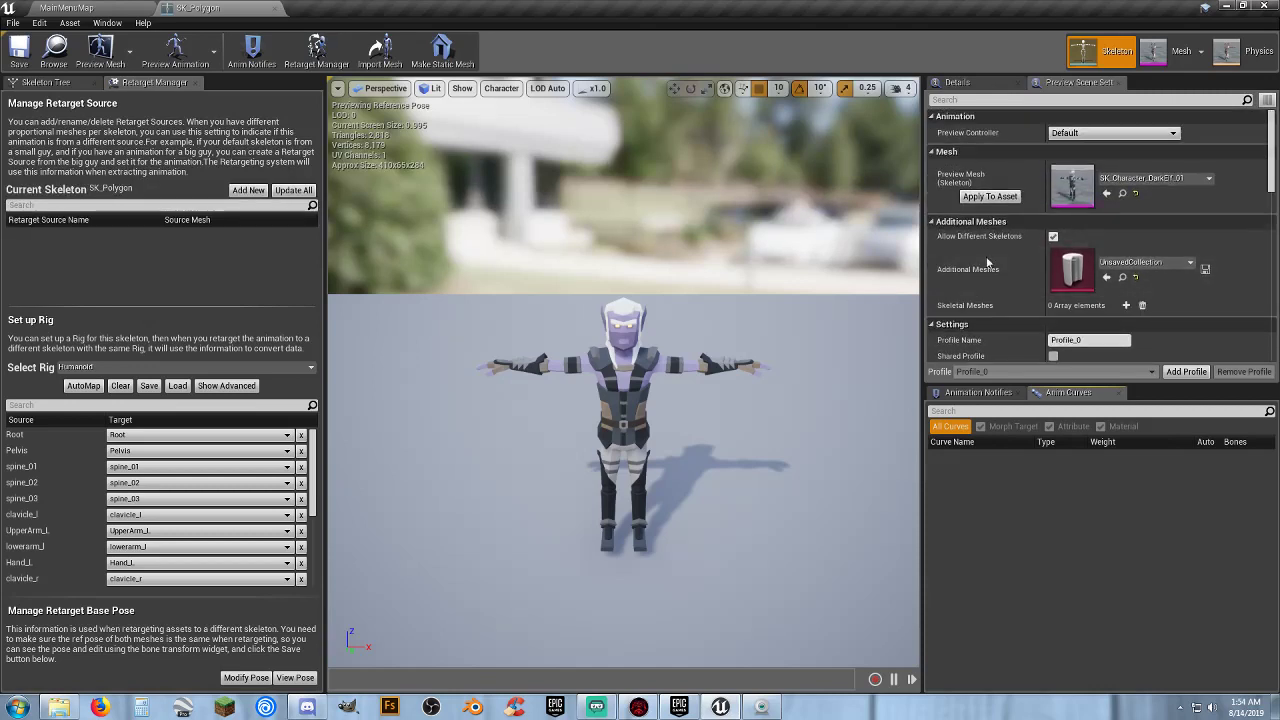
{"action": "left_click", "coordinate": [1163, 183]}
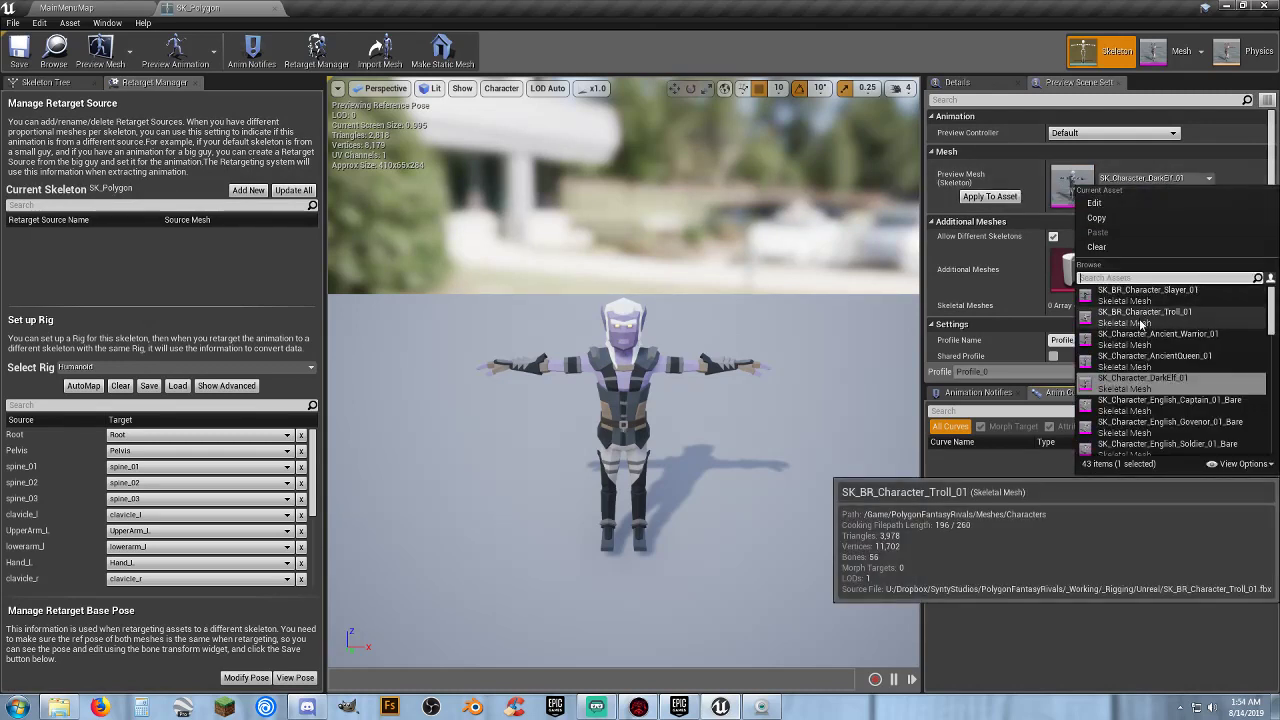
{"action": "left_click", "coordinate": [1150, 357]}
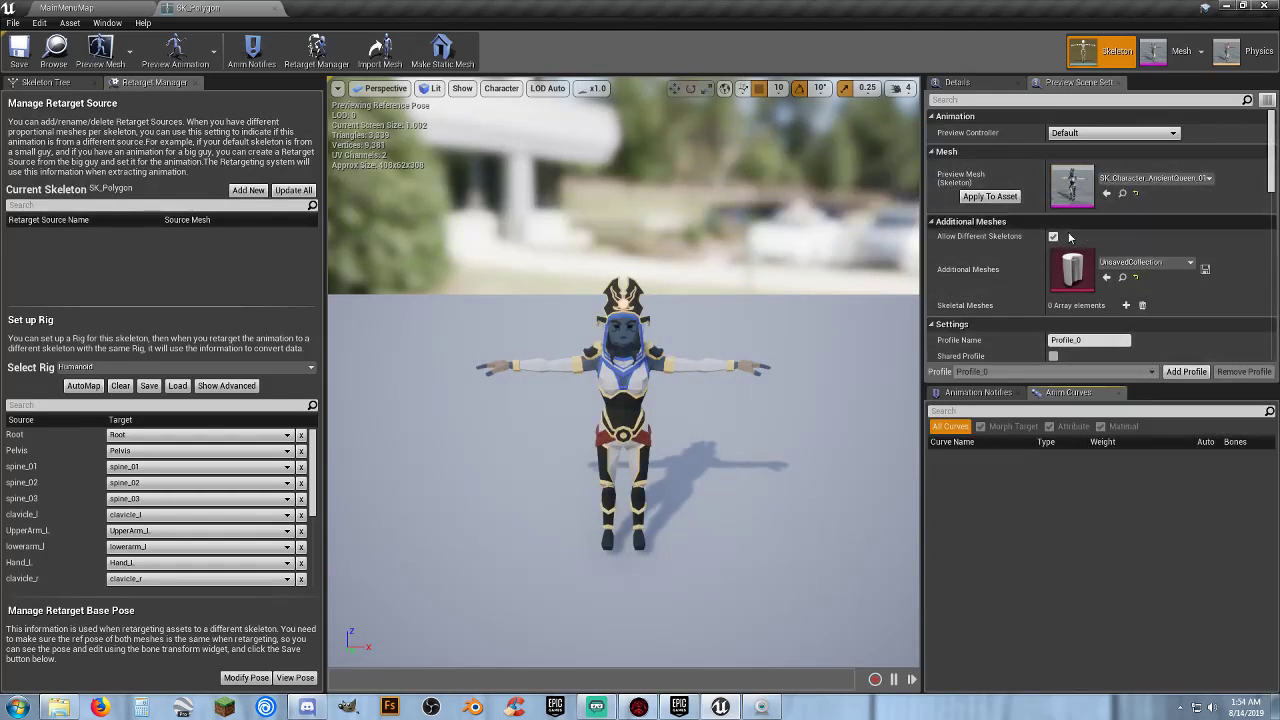
Preview the SK_Polygon skeleton with the SK_Character_Knight_01 and SK_Character_Knight_02 meshes.
{"action": "left_click", "coordinate": [1150, 180]}
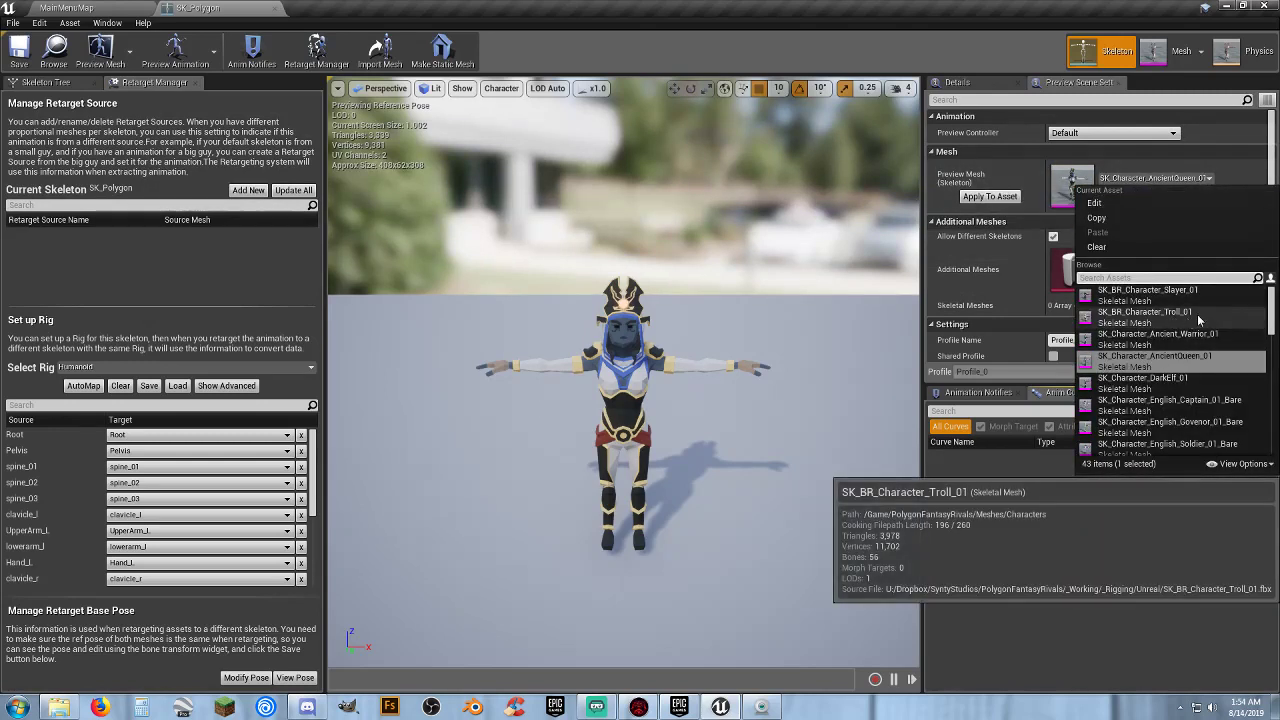
{"action": "scroll", "coordinate": [1155, 395], "scroll_direction": "down", "scroll_amount": 4}
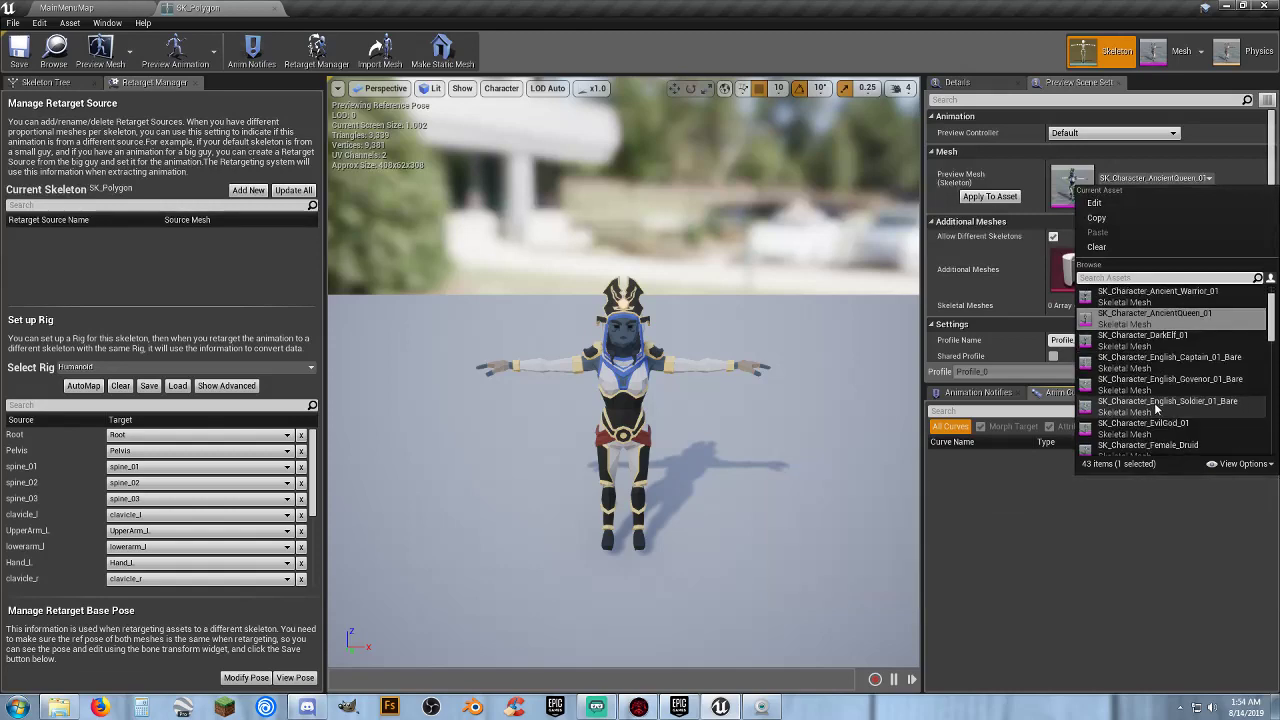
{"action": "scroll", "coordinate": [1150, 405], "scroll_direction": "down", "scroll_amount": 8}
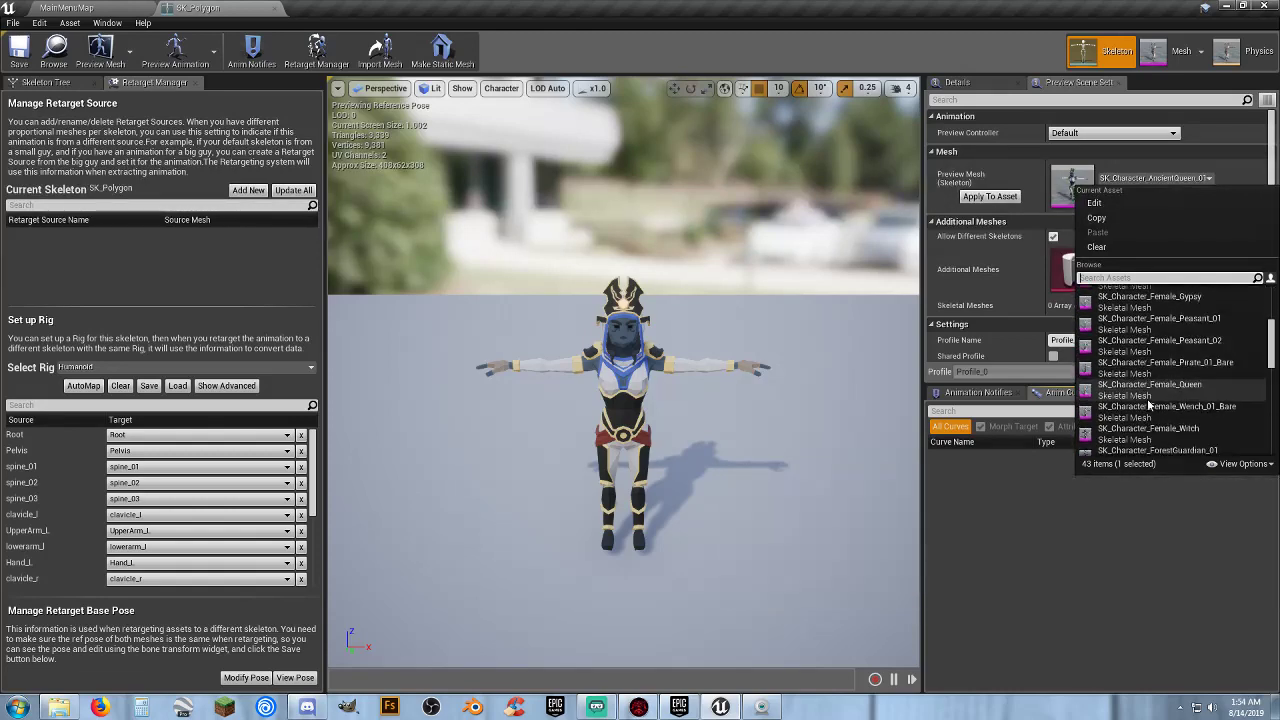
{"action": "scroll", "coordinate": [1148, 403], "scroll_direction": "down", "scroll_amount": 3}
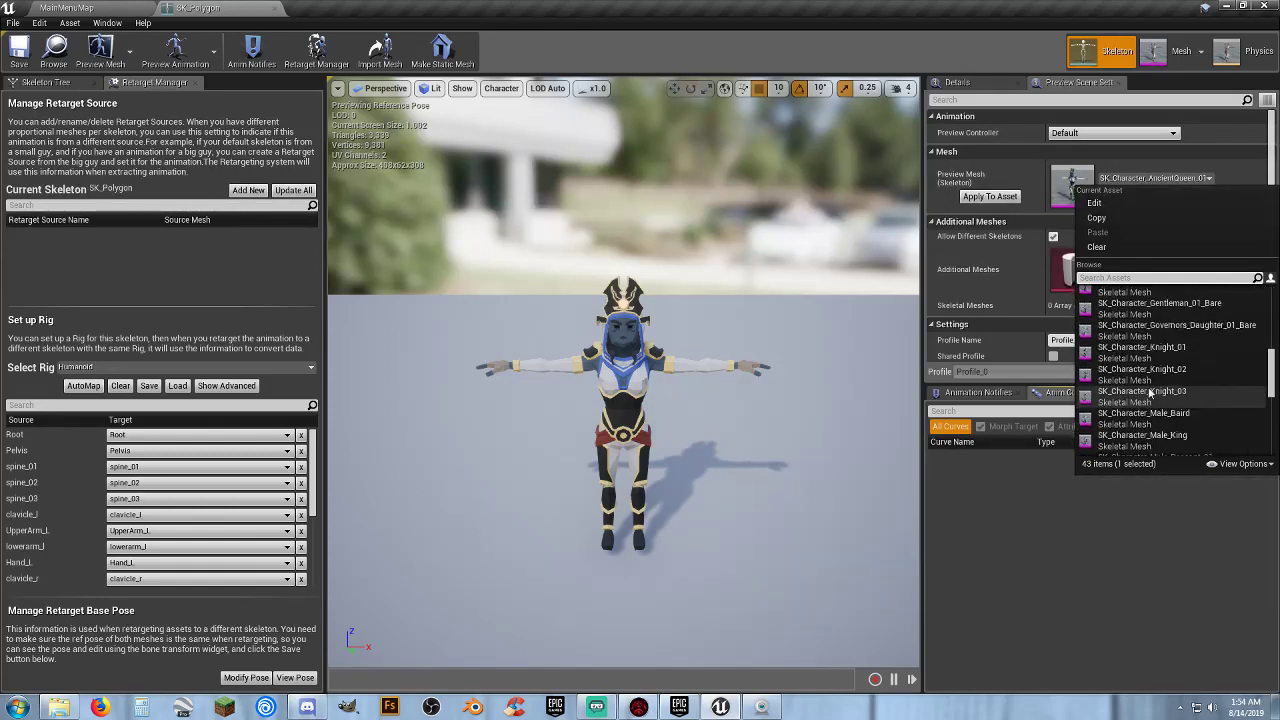
{"action": "left_click", "coordinate": [1150, 346]}
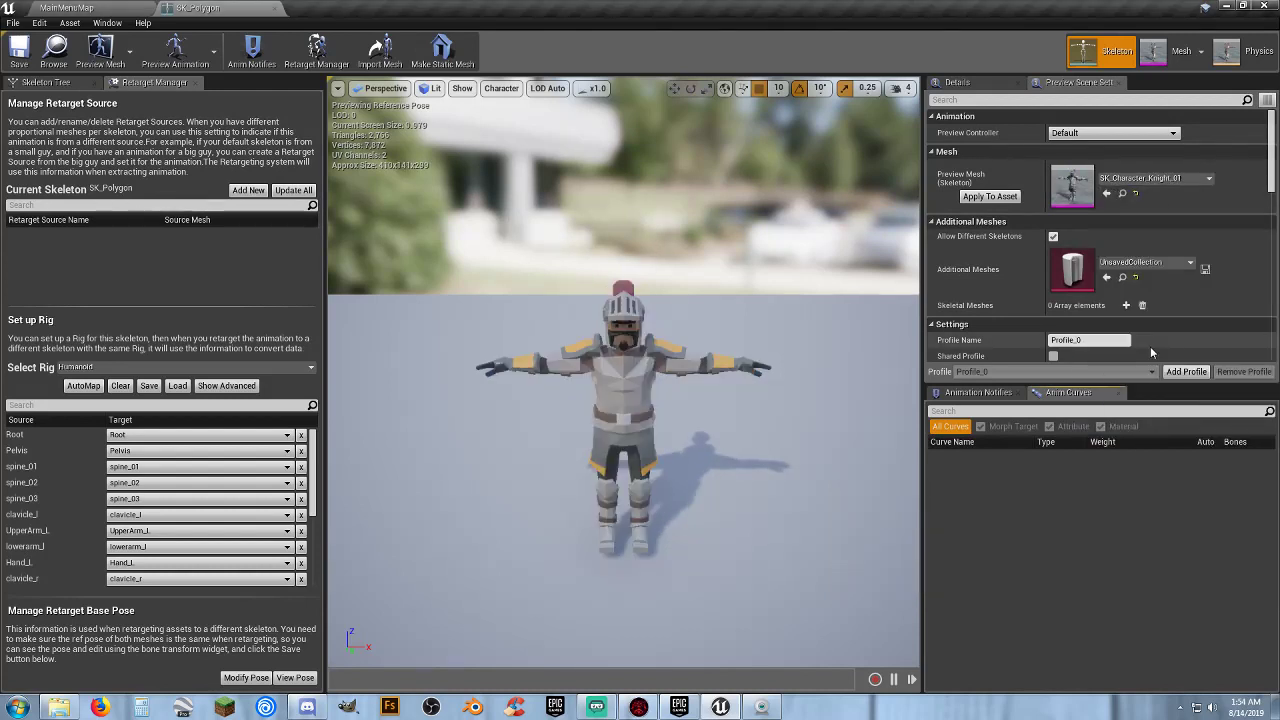
{"action": "left_click", "coordinate": [1169, 187]}
{"action": "left_click", "coordinate": [1151, 407]}
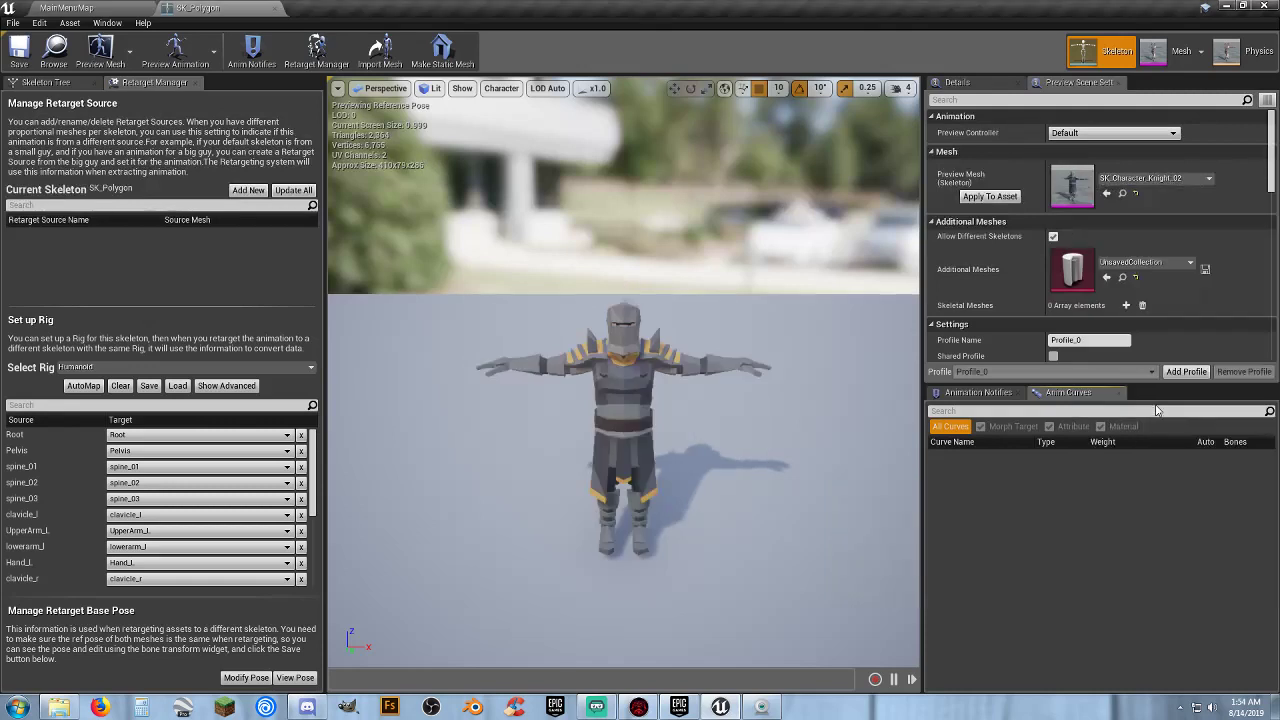
Apply SK_Character_Male_Baird as the SK_Polygon skeleton's preview mesh, then save and close the skeleton.
{"action": "left_click", "coordinate": [1165, 180]}
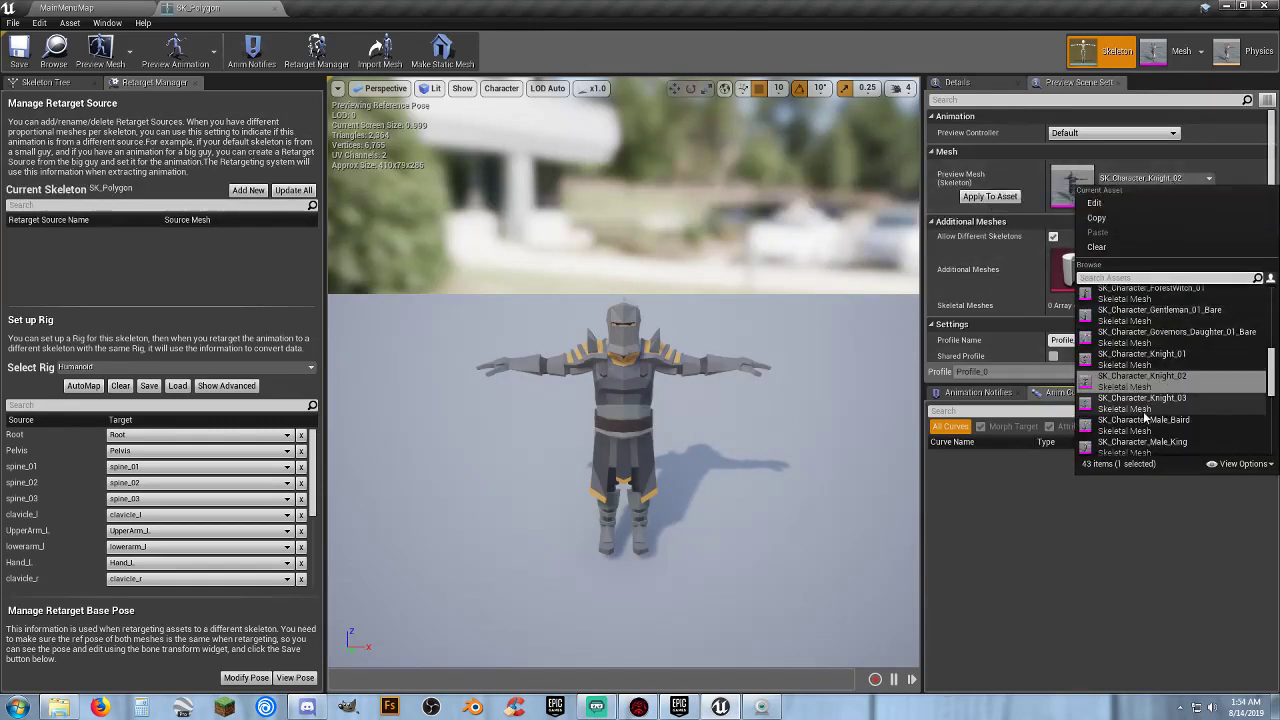
{"action": "left_click", "coordinate": [1136, 425]}
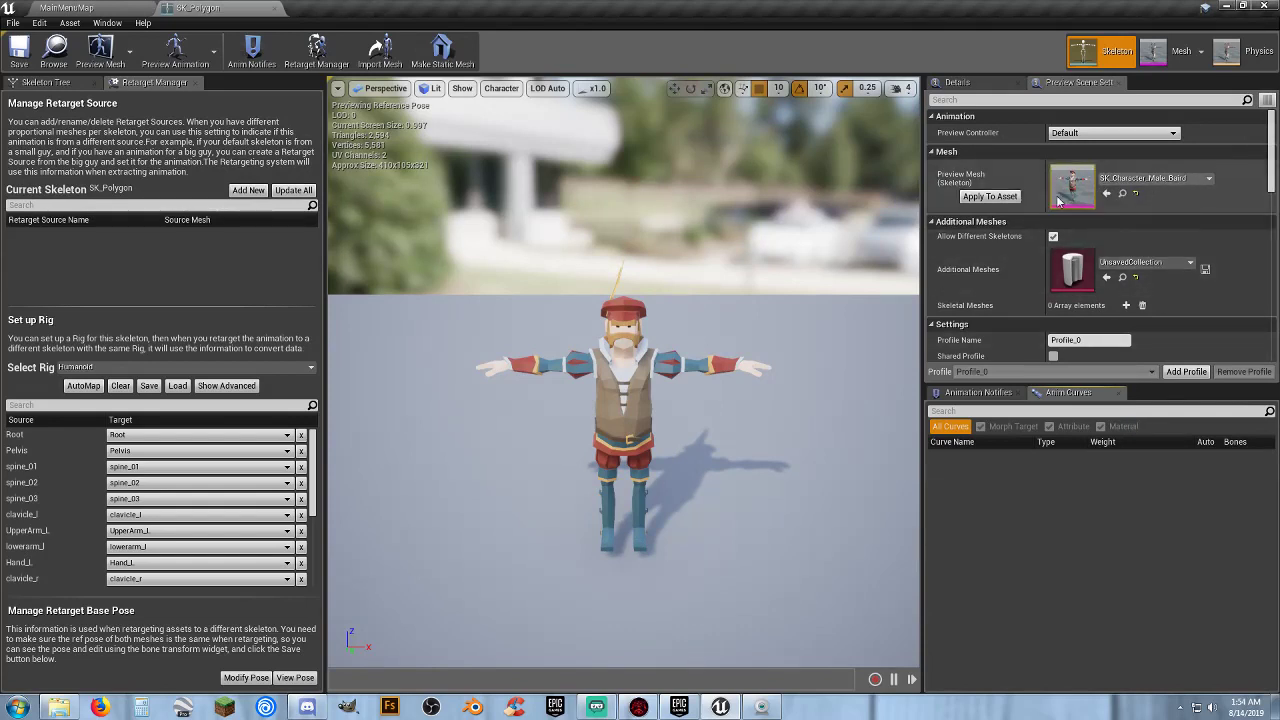
{"action": "left_click", "coordinate": [1010, 197]}
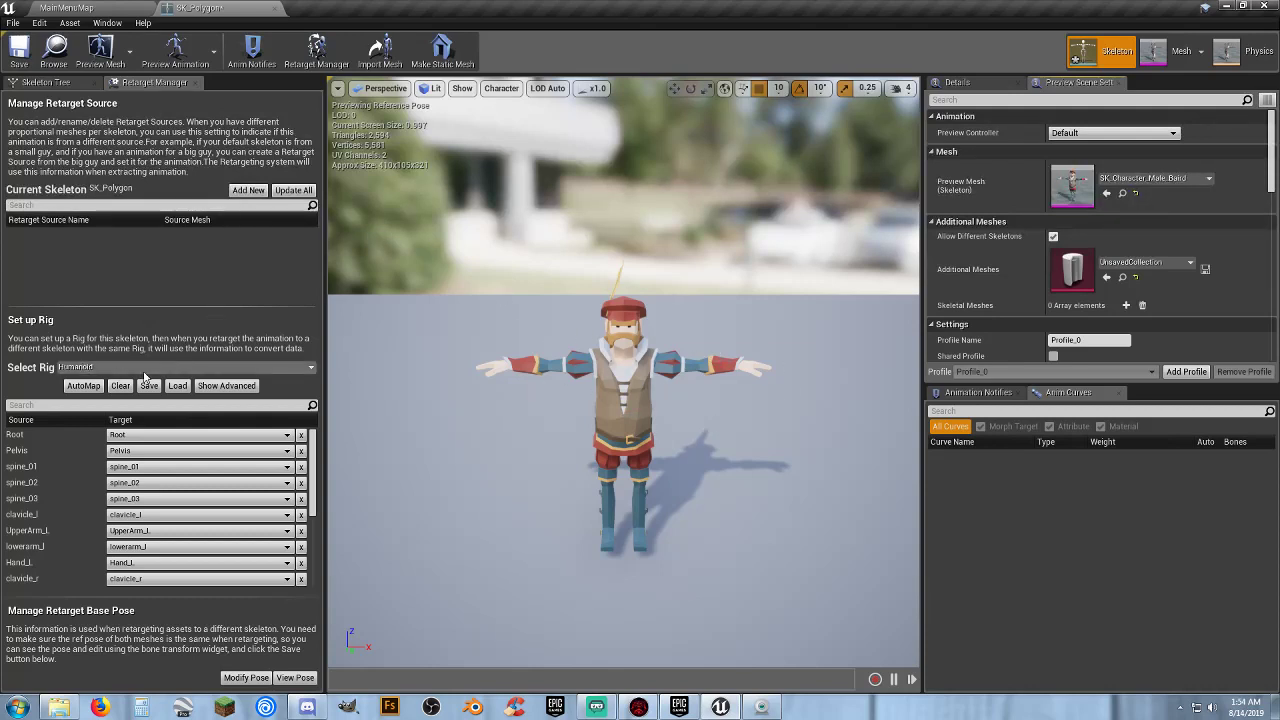
{"action": "left_click", "coordinate": [36, 47]}
{"action": "left_click", "coordinate": [275, 8]}
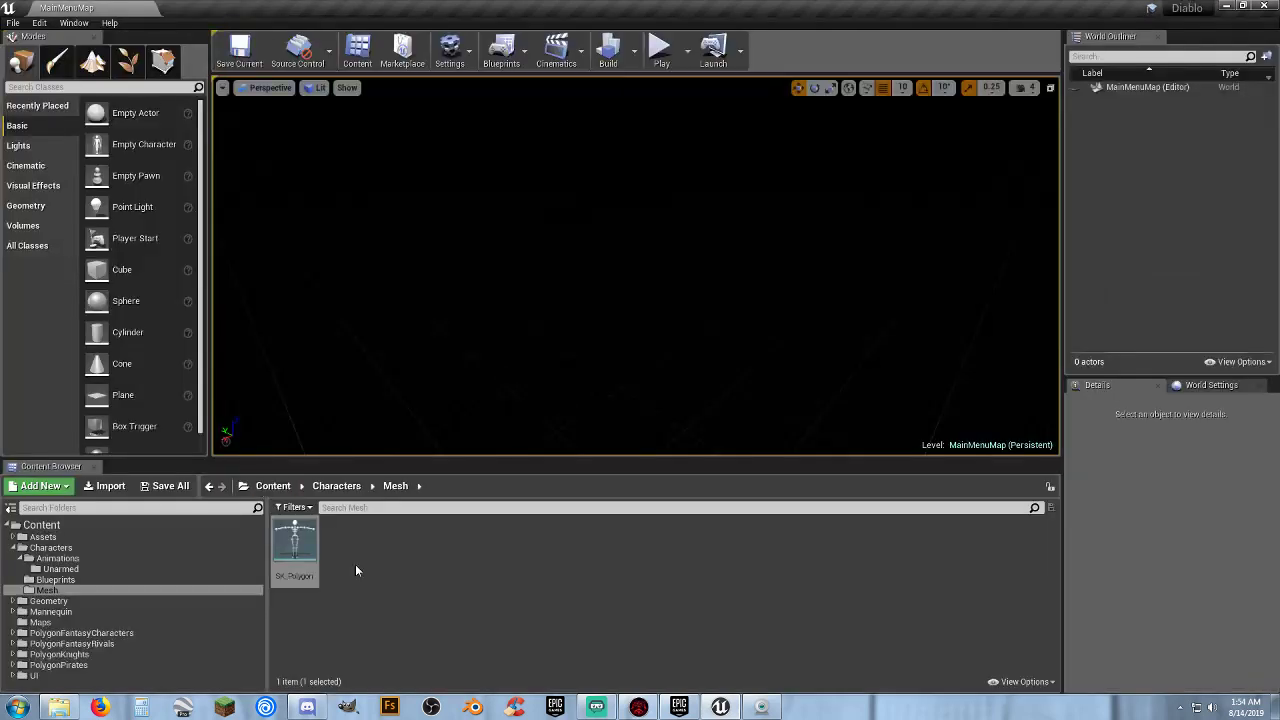
Open UE4_Mannequin_Skeleton from the Mannequin/Character/Mesh folder and set its retargeting rig to Humanoid.
{"action": "left_click", "coordinate": [12, 612]}
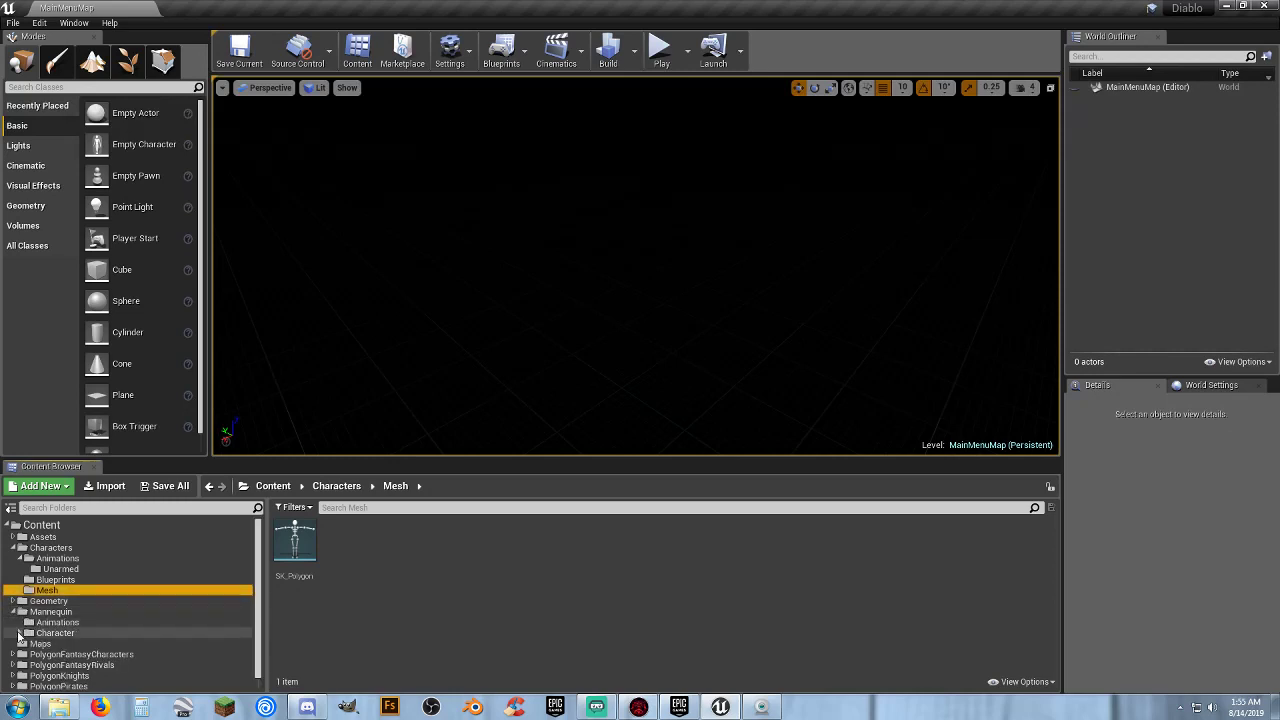
{"action": "left_click", "coordinate": [20, 634]}
{"action": "left_click", "coordinate": [54, 654]}
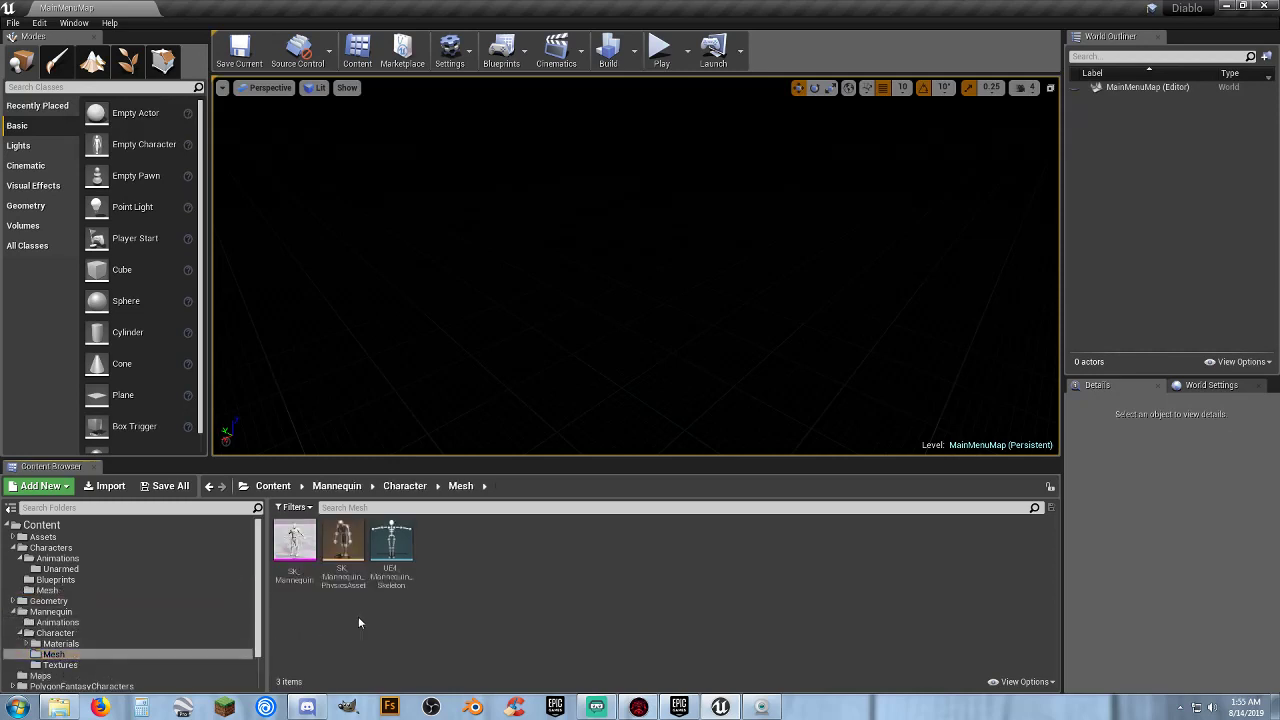
{"action": "double_click", "coordinate": [393, 576]}
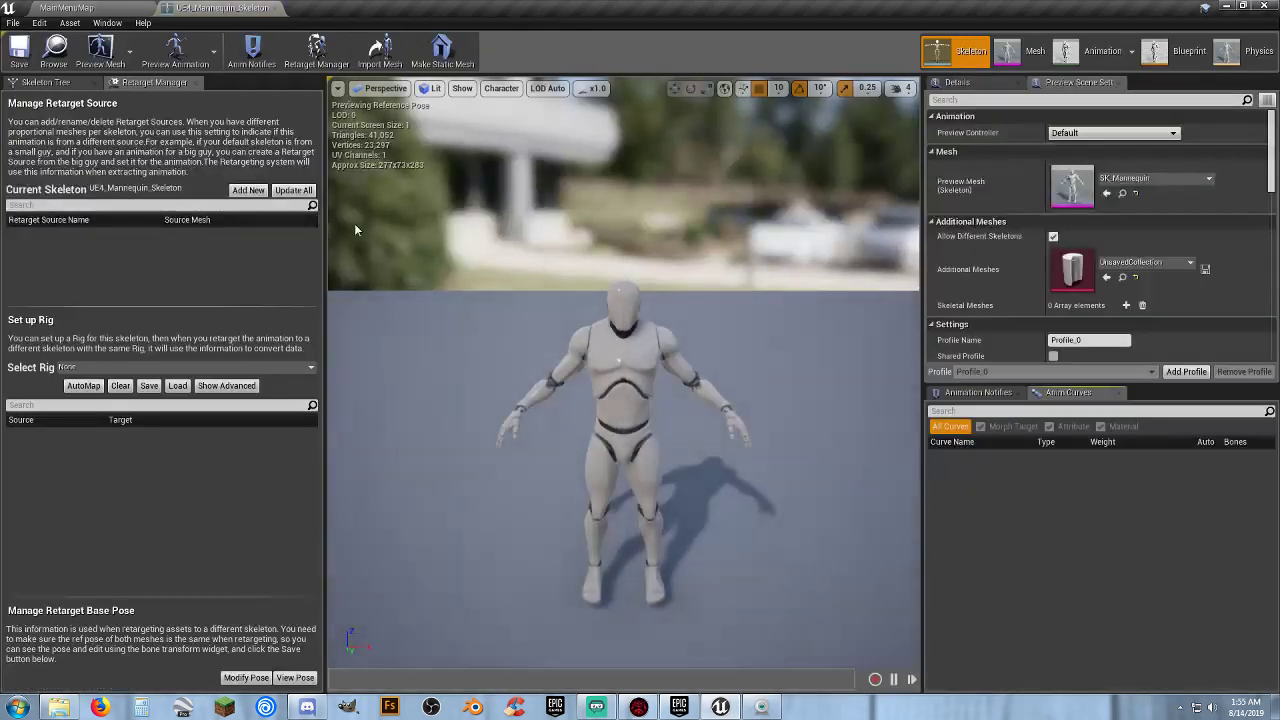
{"action": "left_click", "coordinate": [678, 354]}
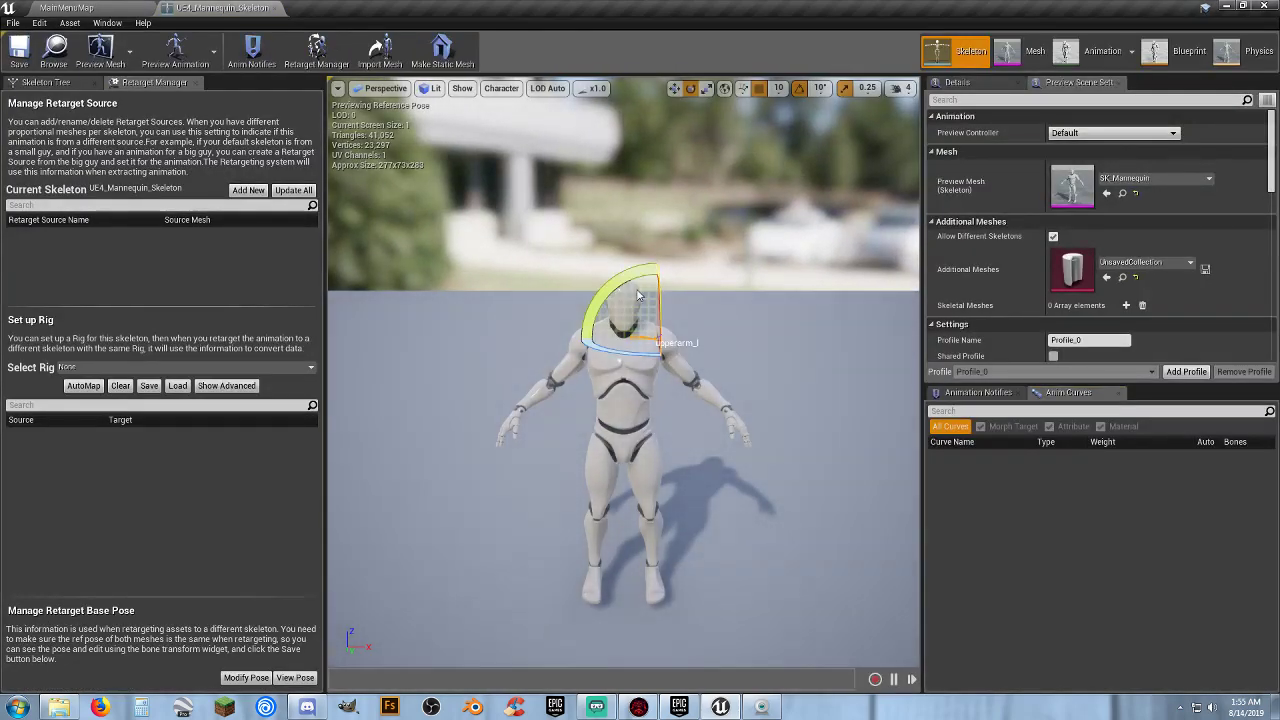
{"action": "left_click", "coordinate": [286, 368]}
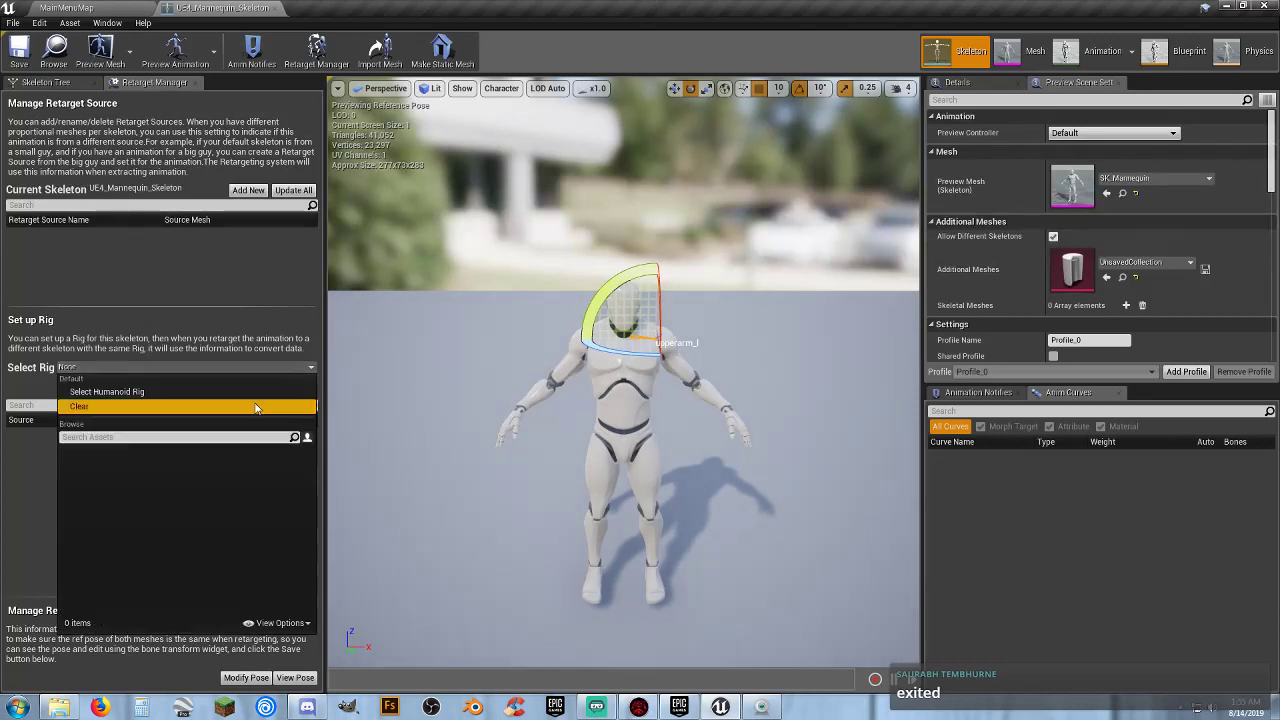
{"action": "left_click", "coordinate": [198, 393]}
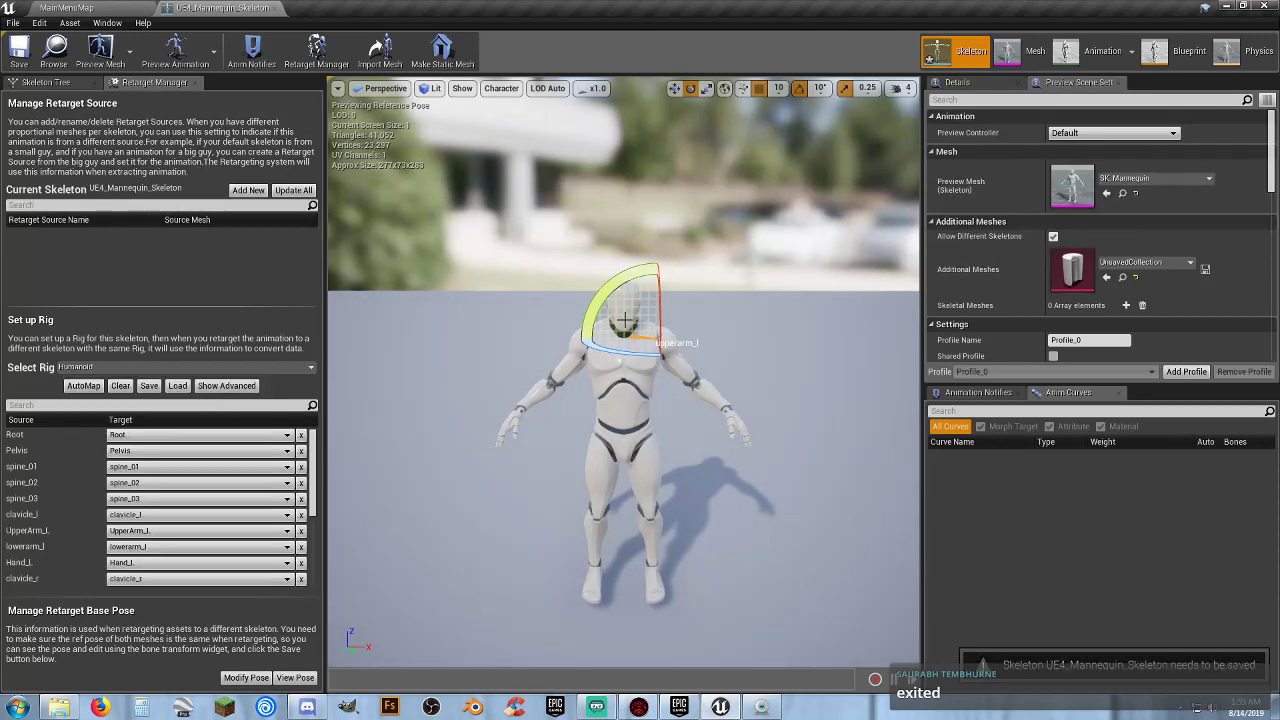
Rotate the mannequin's upperarm_l, lowerarm_l and left hand bones so the left arm extends horizontally in a T-pose.
{"action": "left_click_drag", "start_coordinate": [625, 320], "coordinate": [660, 288]}
{"action": "left_click", "coordinate": [734, 328]}
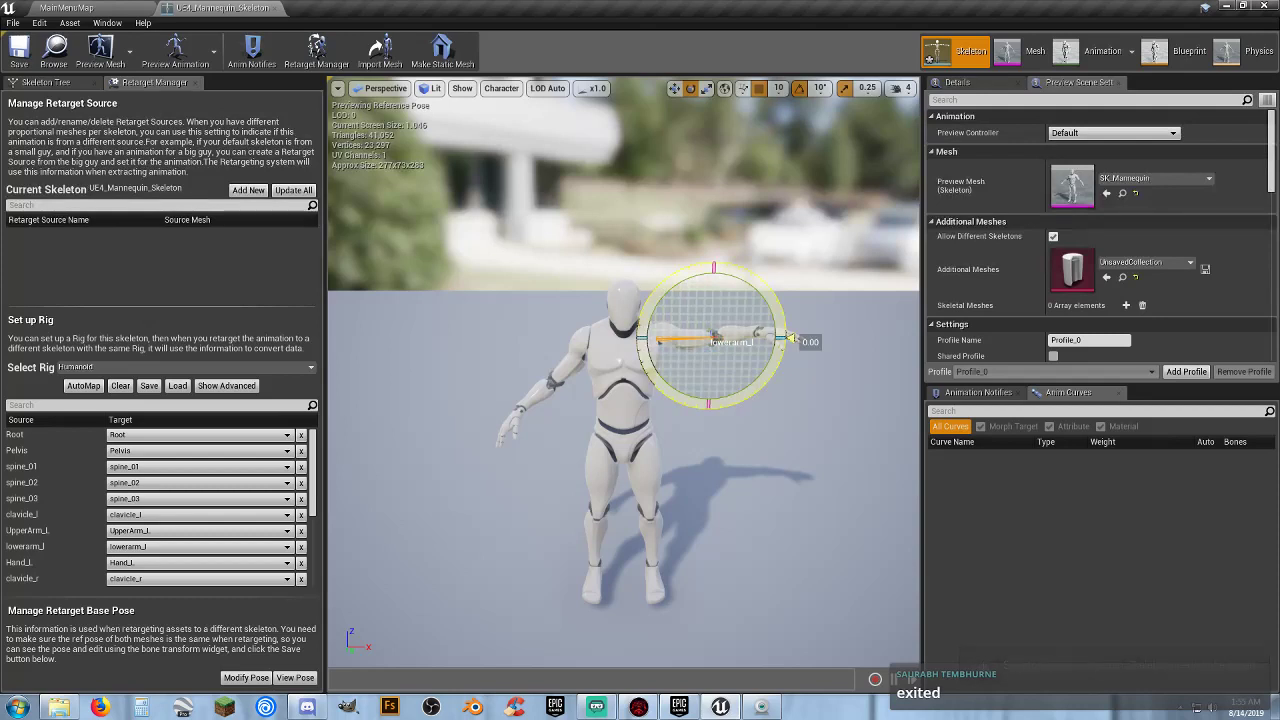
{"action": "left_click_drag", "start_coordinate": [788, 340], "coordinate": [788, 350]}
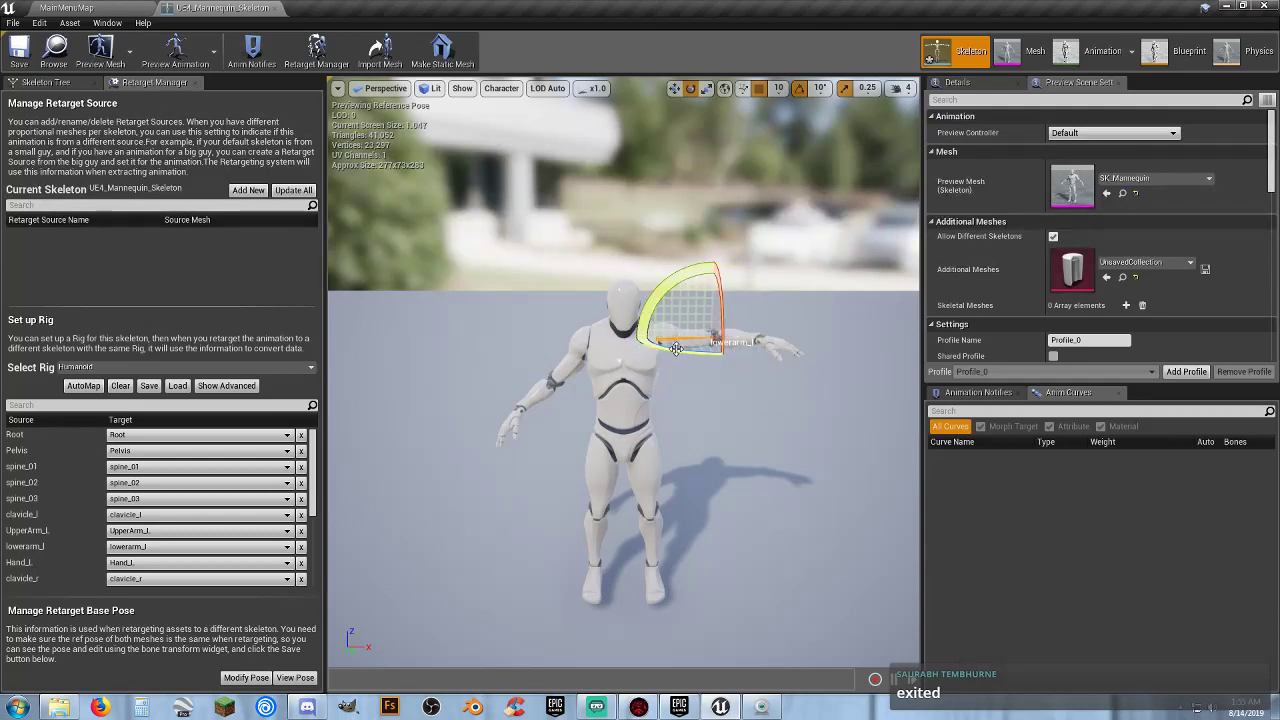
{"action": "left_click_drag", "start_coordinate": [676, 348], "coordinate": [778, 338]}
{"action": "left_click", "coordinate": [775, 336]}
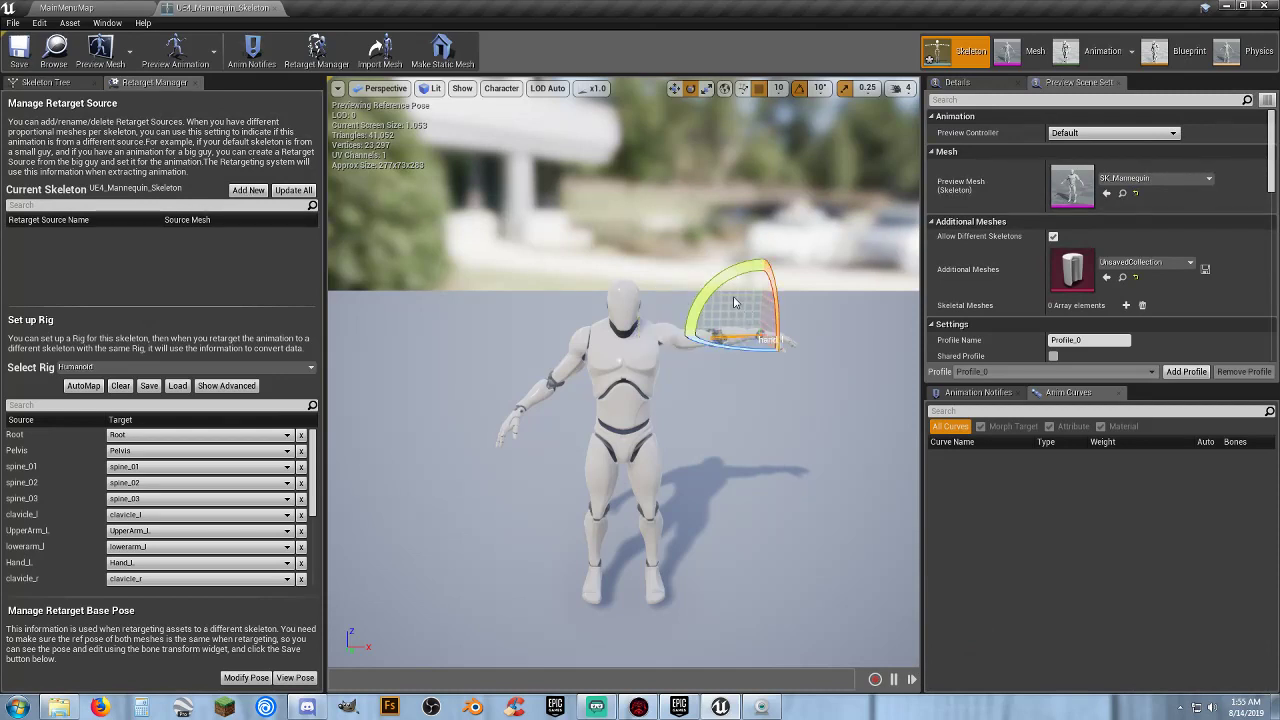
{"action": "left_click_drag", "start_coordinate": [713, 287], "coordinate": [703, 297]}
Rotate the mannequin's upperarm_r, lowerarm_r and right hand bones so the right arm matches the horizontal T-pose.
{"action": "left_click", "coordinate": [580, 347]}
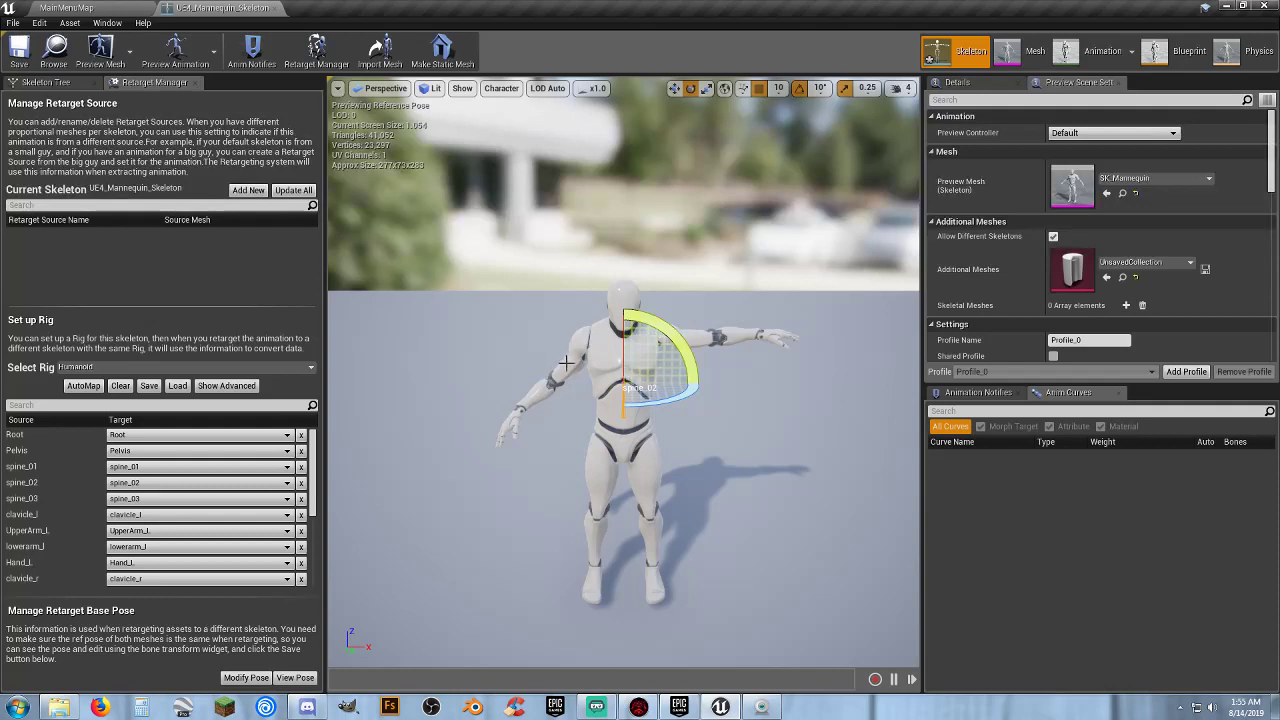
{"action": "left_click", "coordinate": [589, 342]}
{"action": "left_click_drag", "start_coordinate": [634, 290], "coordinate": [668, 326]}
{"action": "left_click_drag", "start_coordinate": [650, 388], "coordinate": [638, 396]}
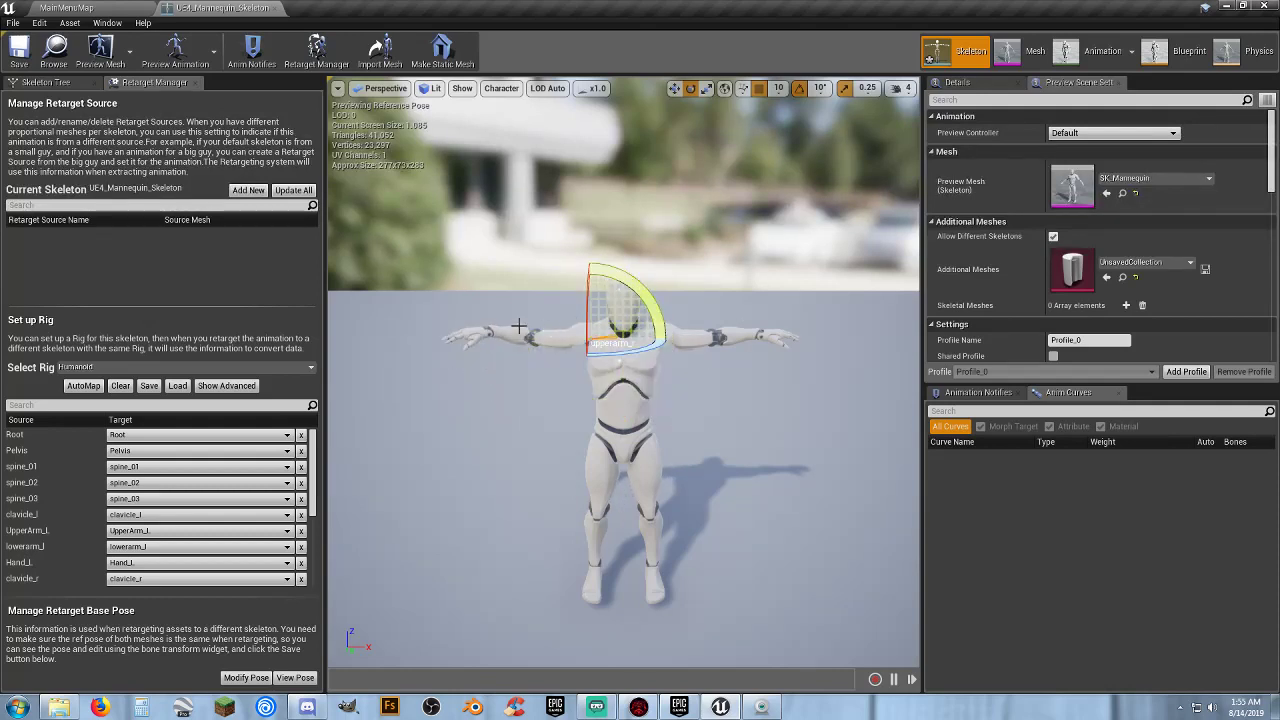
{"action": "left_click", "coordinate": [516, 332]}
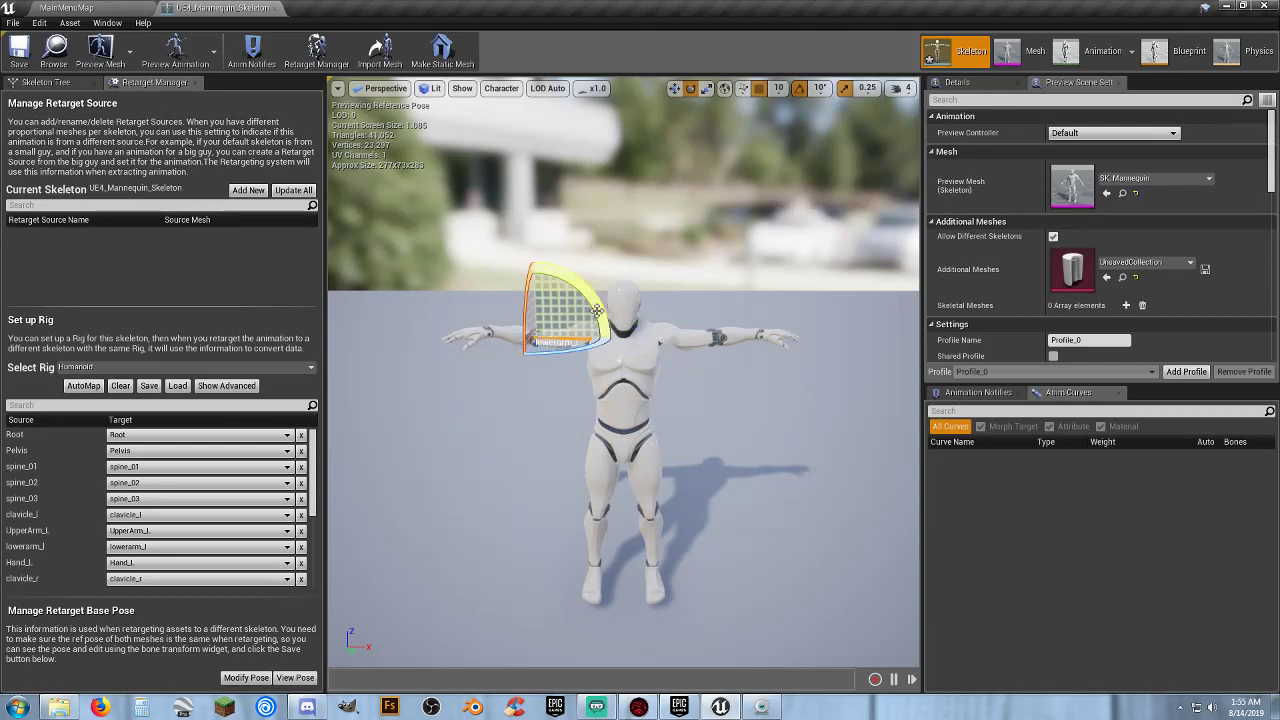
{"action": "left_click_drag", "start_coordinate": [582, 290], "coordinate": [596, 352]}
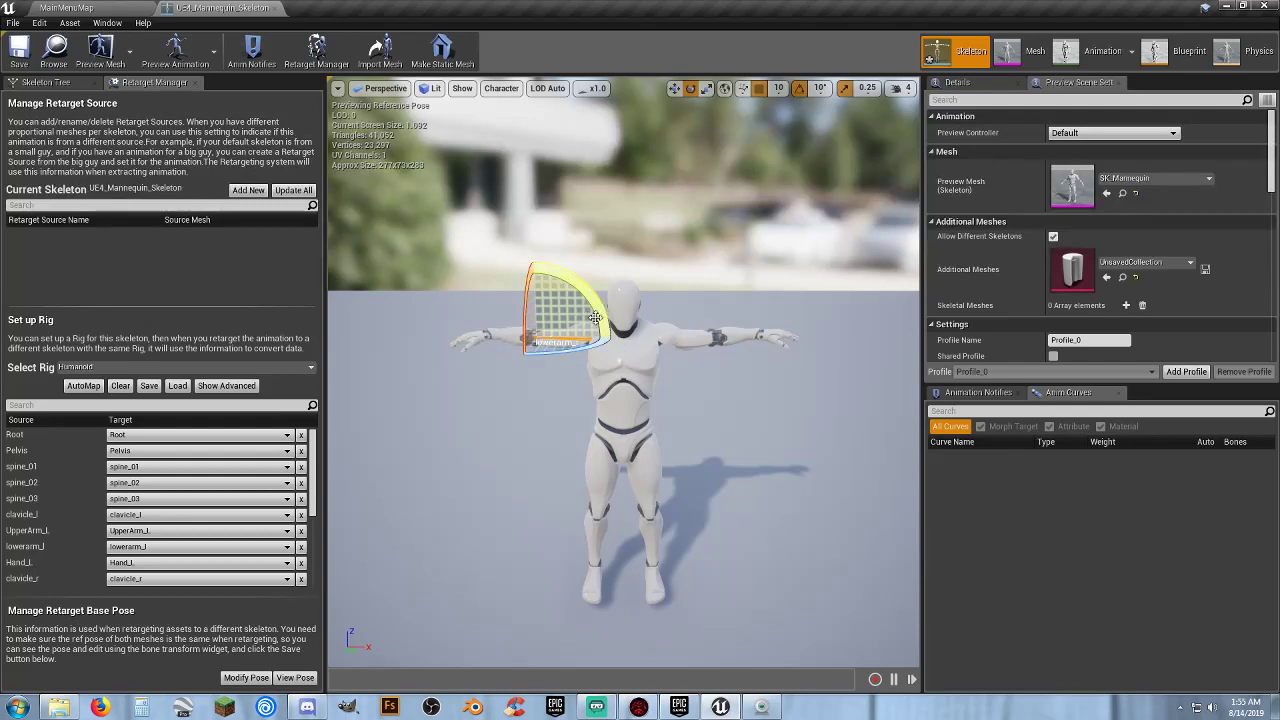
{"action": "left_click", "coordinate": [479, 333]}
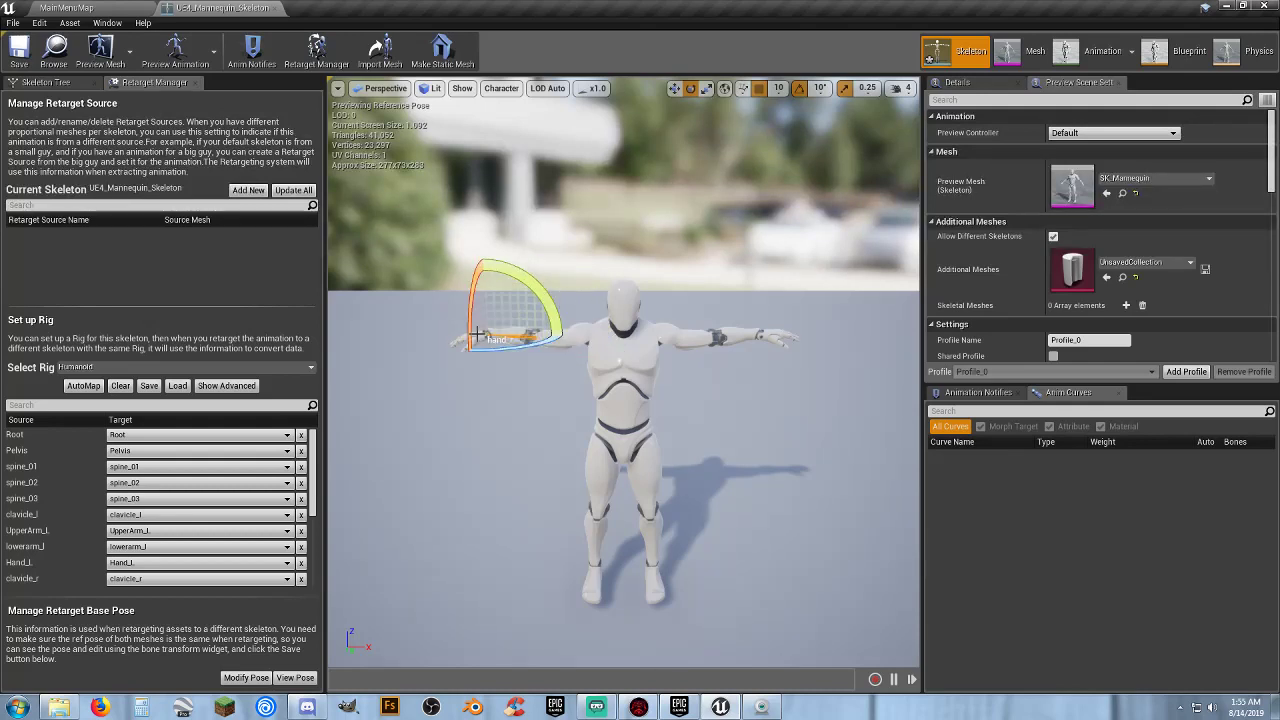
{"action": "left_click_drag", "start_coordinate": [549, 306], "coordinate": [571, 348]}
Set the current pose as the mannequin skeleton's retarget base pose, then save and close the skeleton.
{"action": "left_click", "coordinate": [244, 680]}
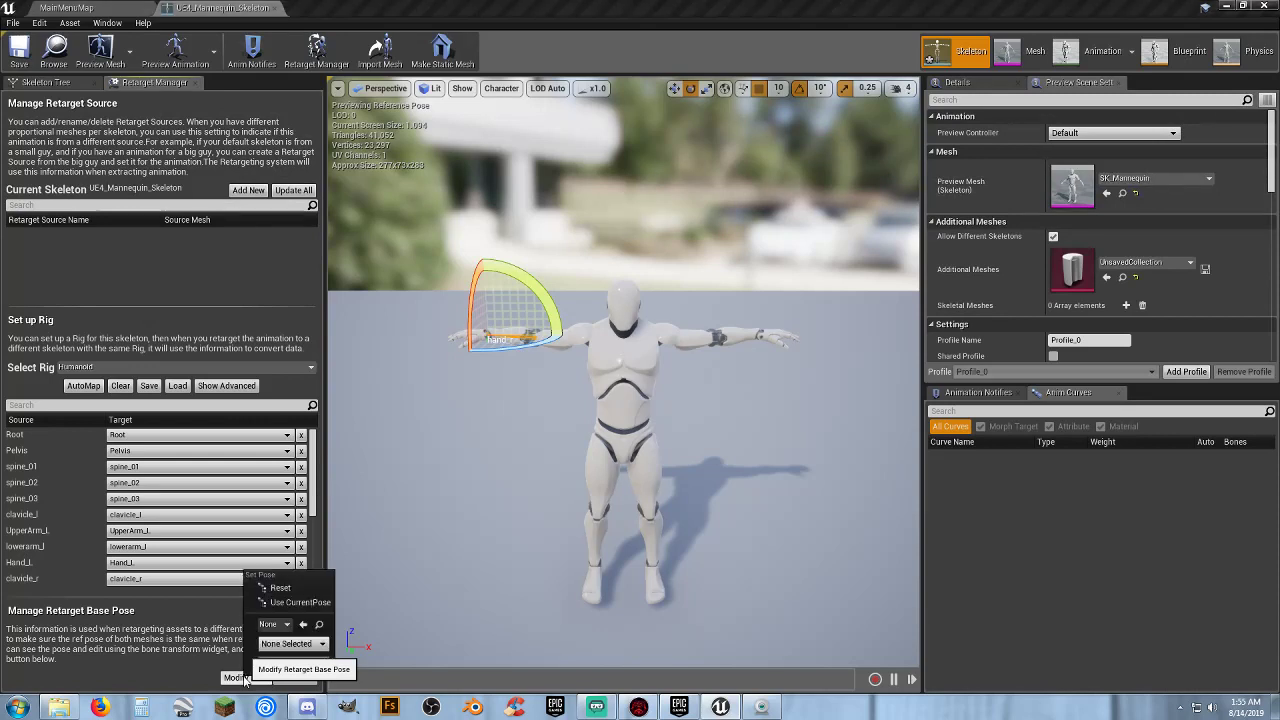
{"action": "left_click", "coordinate": [290, 601]}
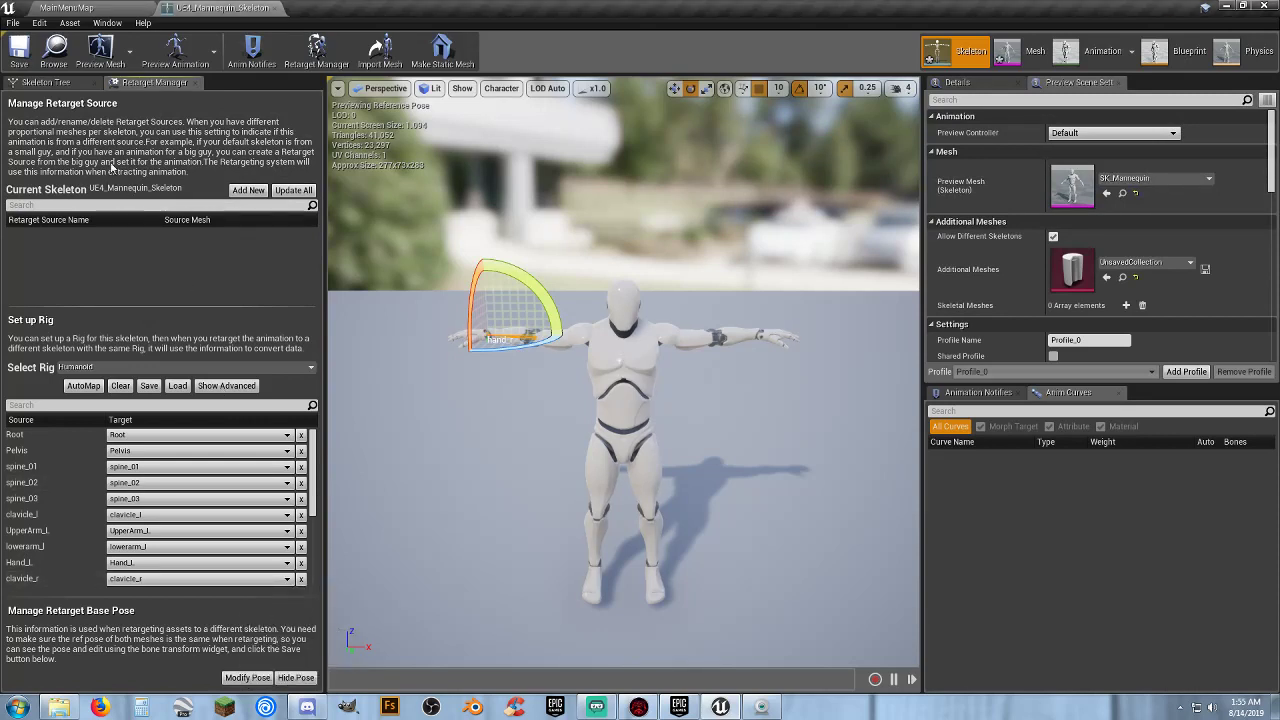
{"action": "left_click", "coordinate": [18, 54]}
{"action": "left_click", "coordinate": [279, 8]}
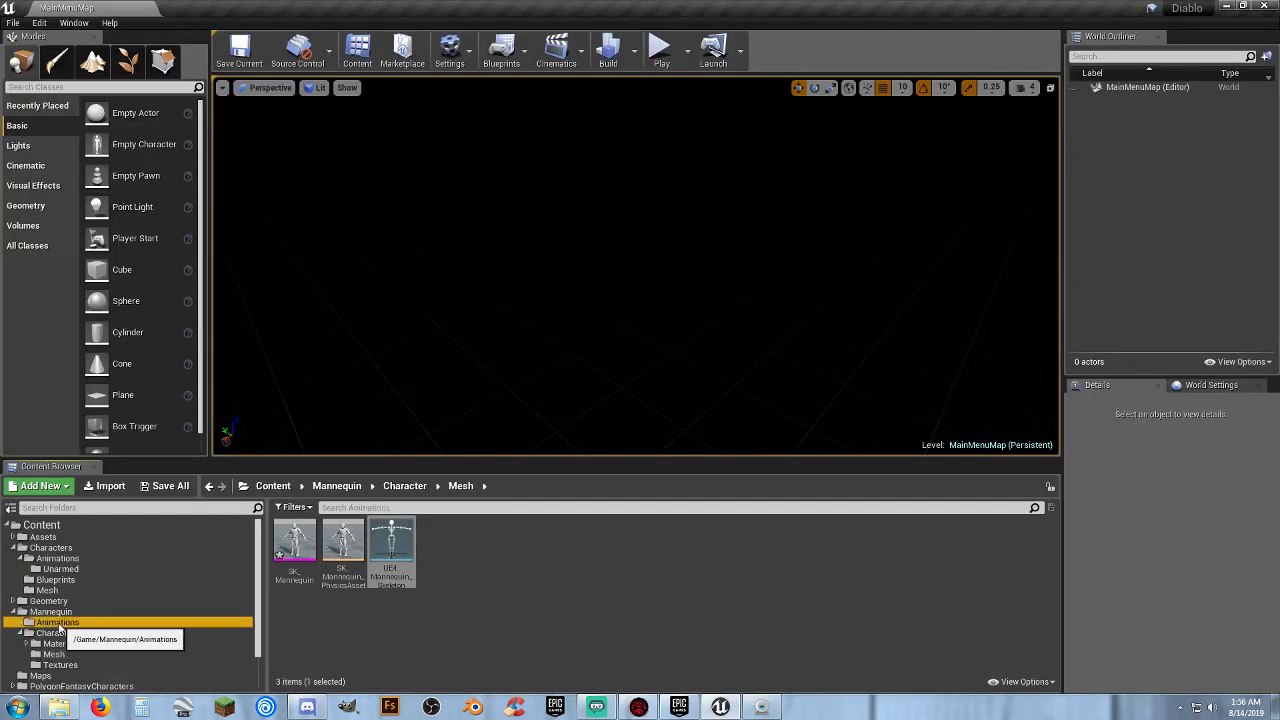
Start duplicating and retargeting ThirdPerson_AnimBP from the Mannequin/Animations folder, copying its name and choosing SK_Polygon as the target skeleton.
{"action": "left_click", "coordinate": [60, 622]}
{"action": "left_click", "coordinate": [295, 545]}
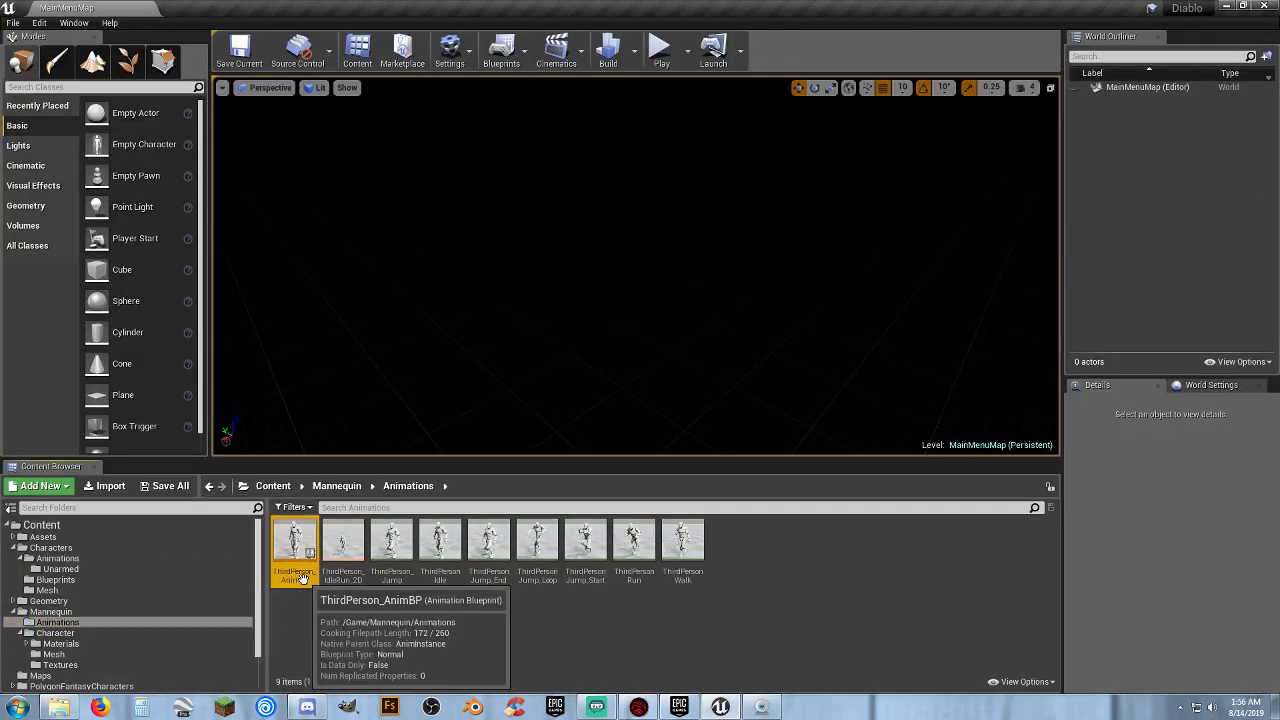
{"action": "key", "text": "F2"}
{"action": "key", "text": "ctrl+c"}
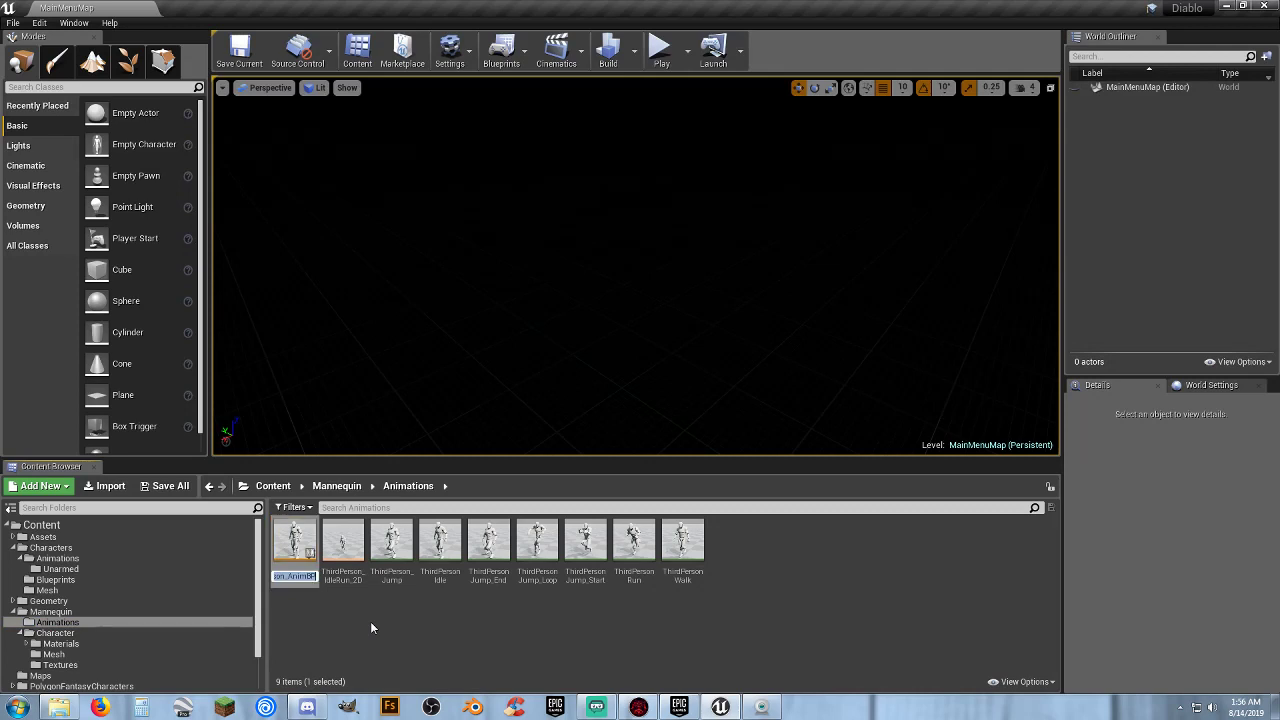
{"action": "right_click", "coordinate": [294, 580]}
{"action": "mouse_move", "coordinate": [408, 298]}
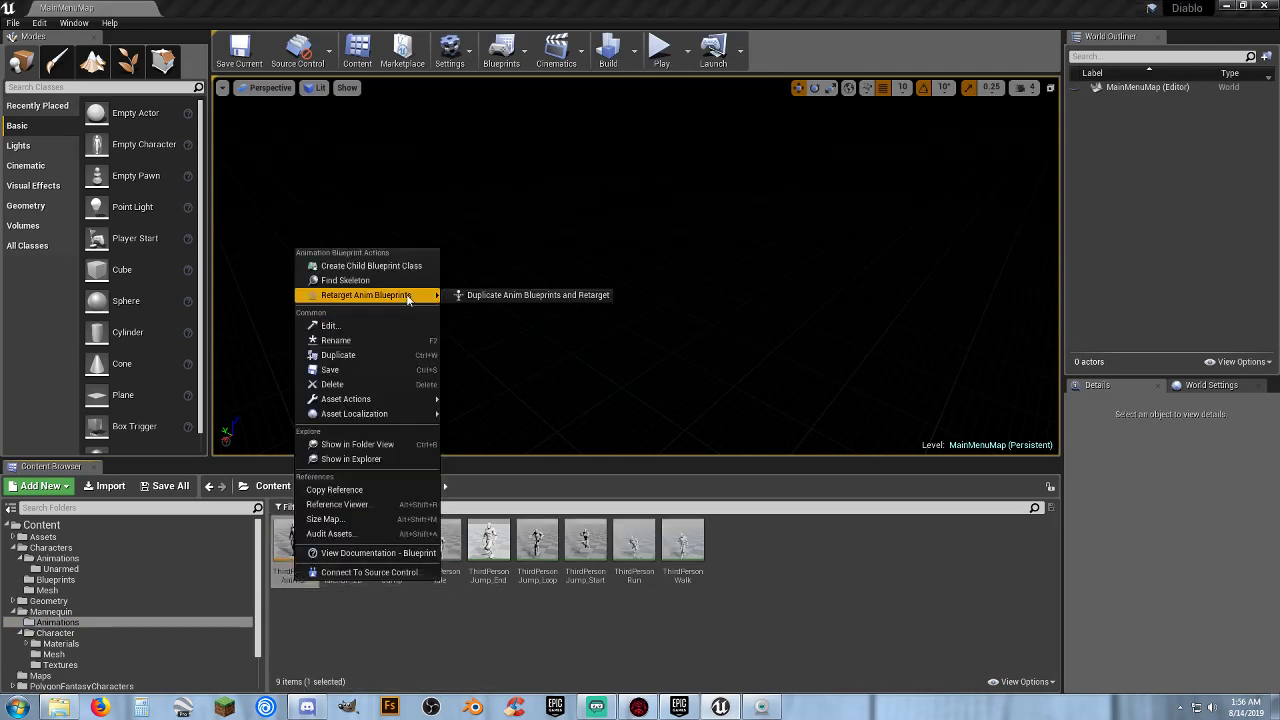
{"action": "left_click", "coordinate": [500, 295]}
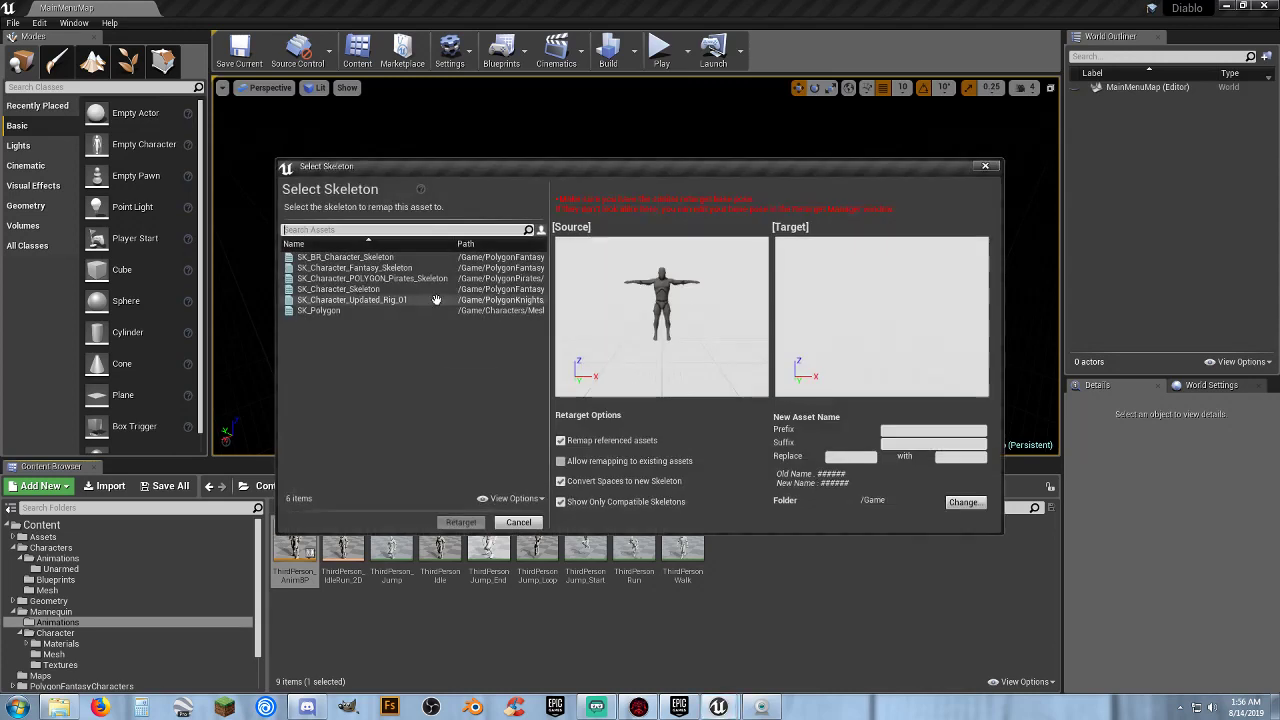
{"action": "left_click", "coordinate": [340, 310]}
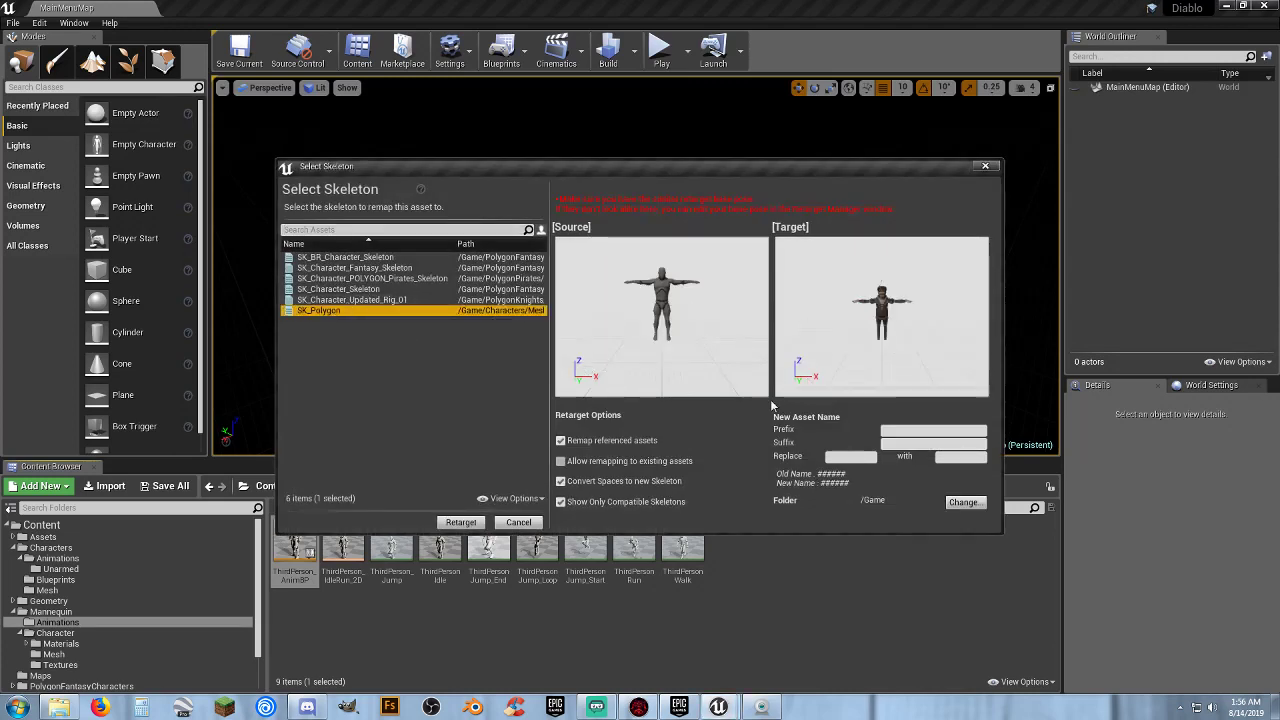
Set the new asset naming to replace ThirdPerson_AnimBP with Unarmed_ABP.
{"action": "left_click", "coordinate": [850, 457]}
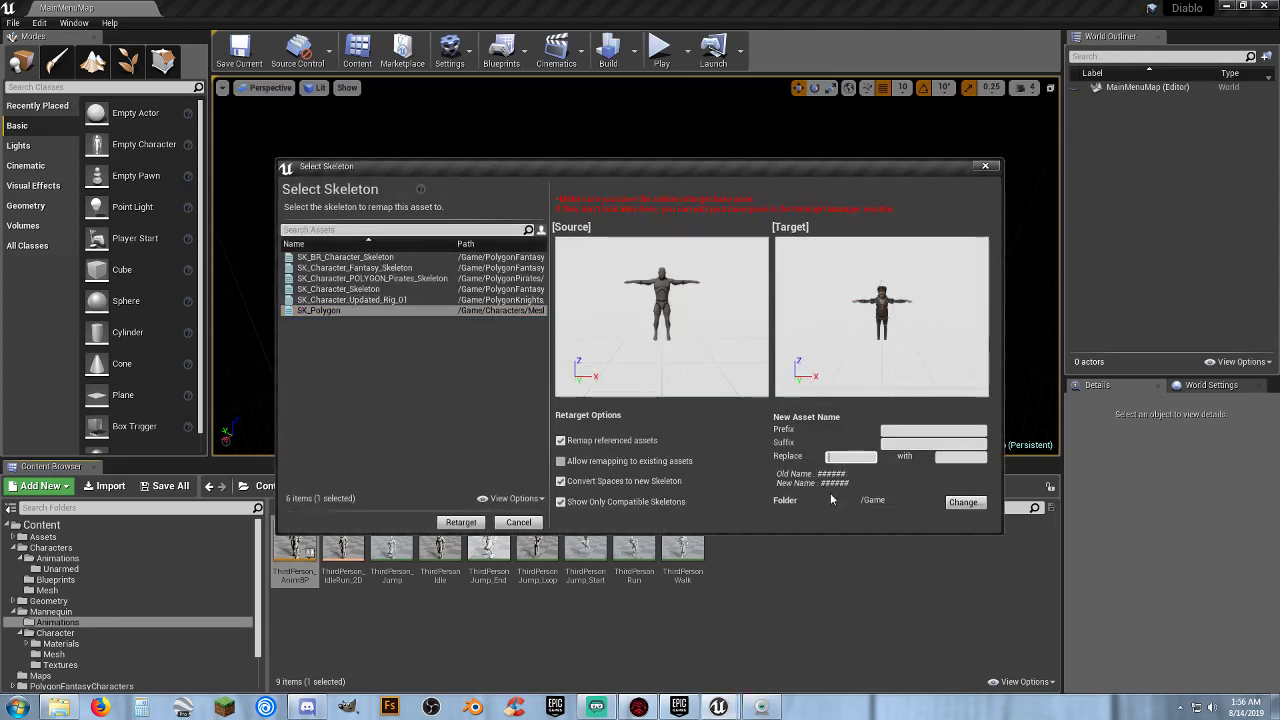
{"action": "key", "text": "ctrl+v"}
{"action": "left_click", "coordinate": [943, 457]}
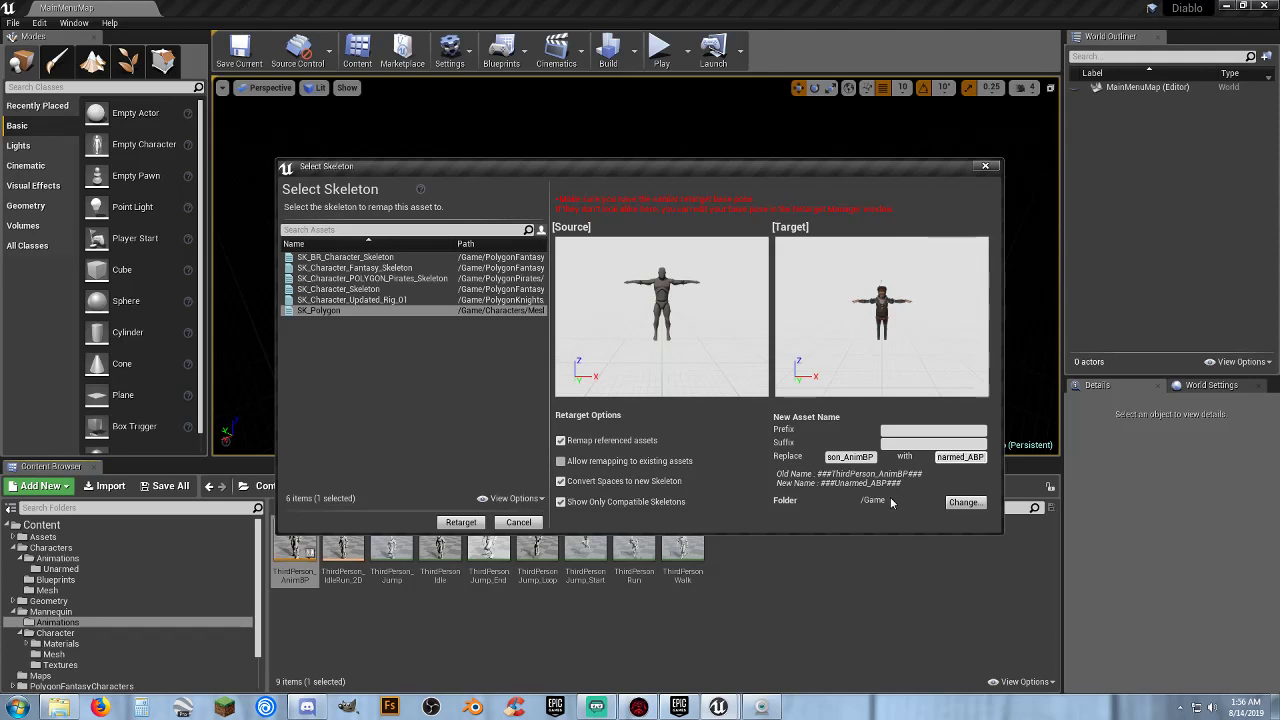
Set the output folder to Characters/Animations/Unarmed and run the retarget.
{"action": "left_click", "coordinate": [944, 502]}
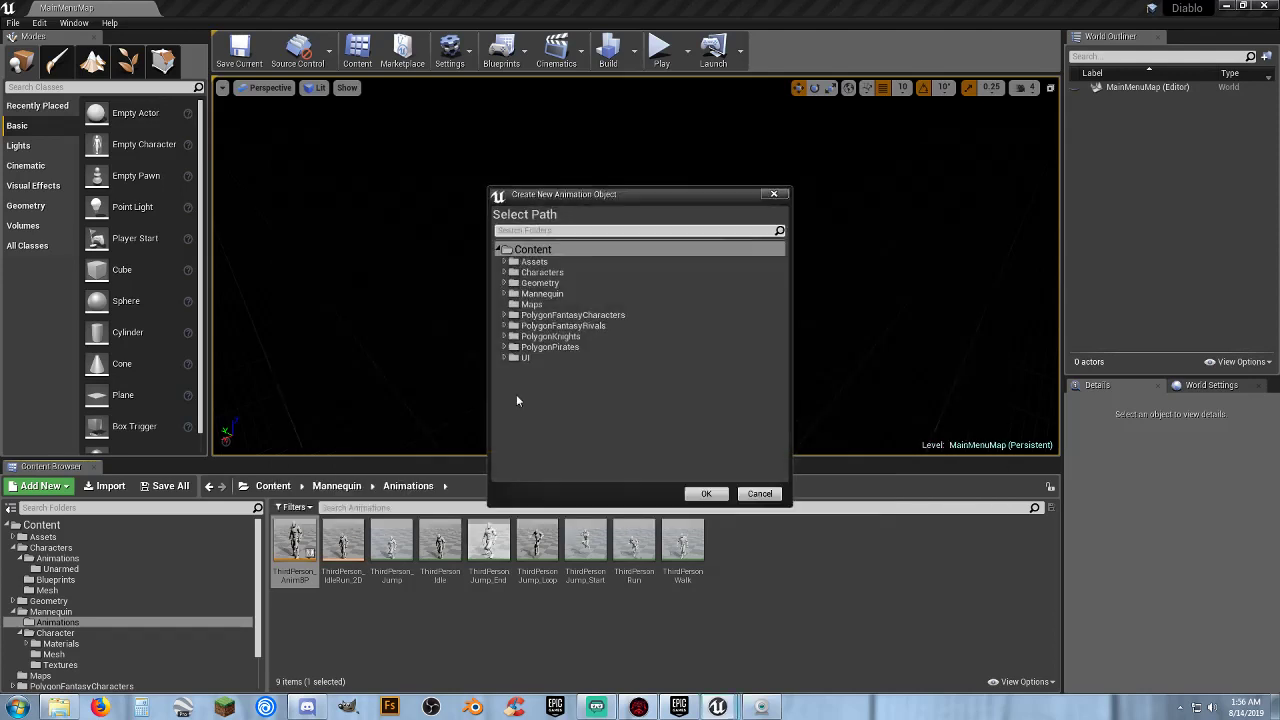
{"action": "left_click", "coordinate": [504, 273]}
{"action": "left_click", "coordinate": [510, 284]}
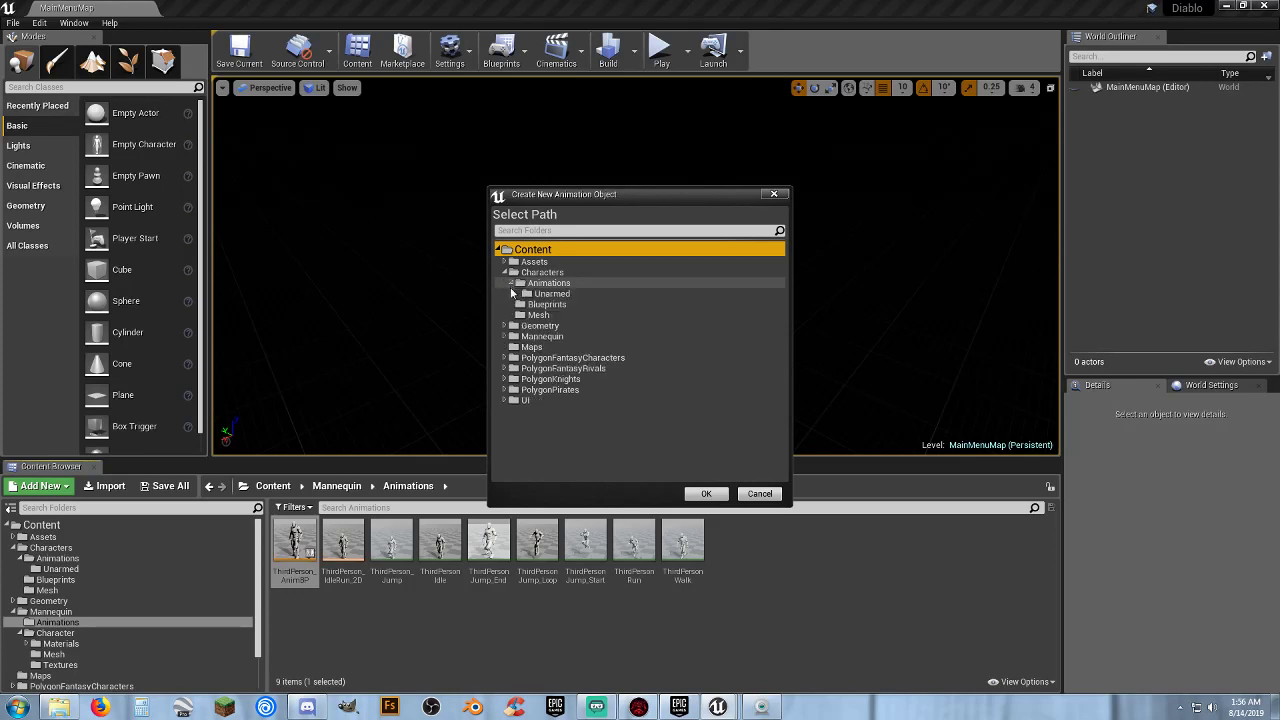
{"action": "left_click", "coordinate": [526, 294]}
{"action": "left_click", "coordinate": [706, 493]}
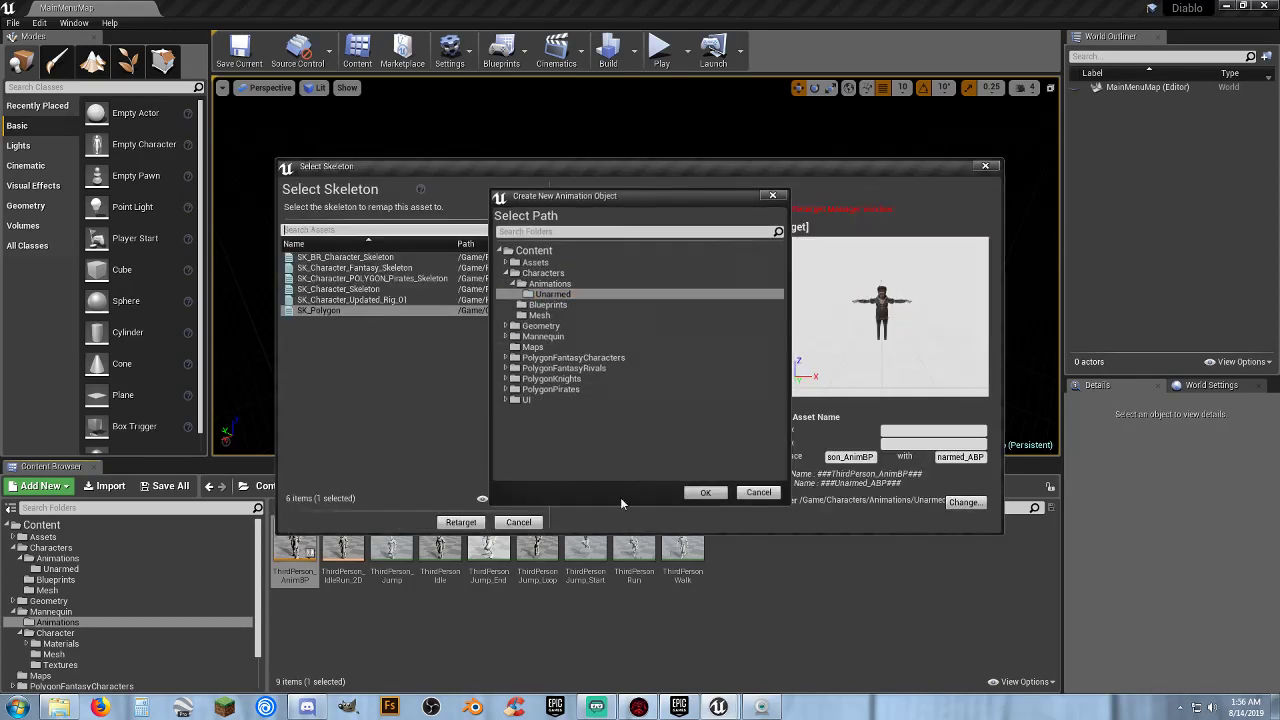
{"action": "left_click", "coordinate": [466, 526]}
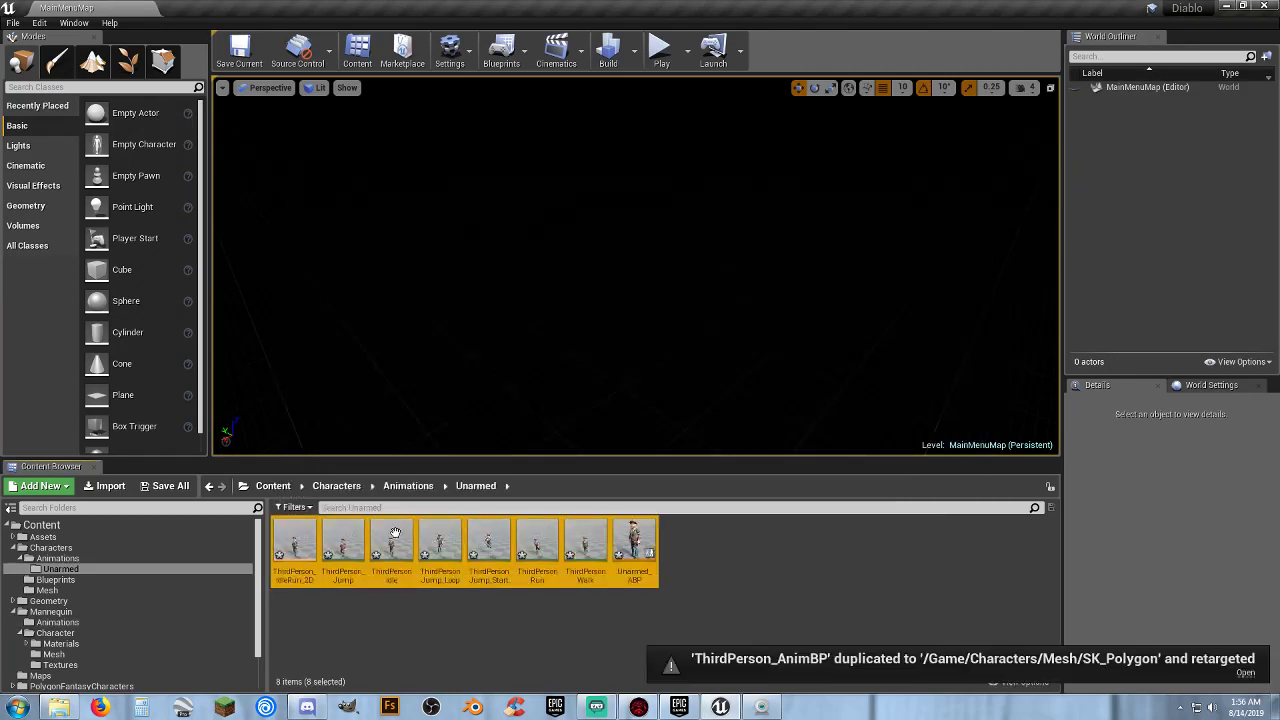
Save all modified content, including the retargeted animations and both skeletons.
{"action": "left_click", "coordinate": [165, 486]}
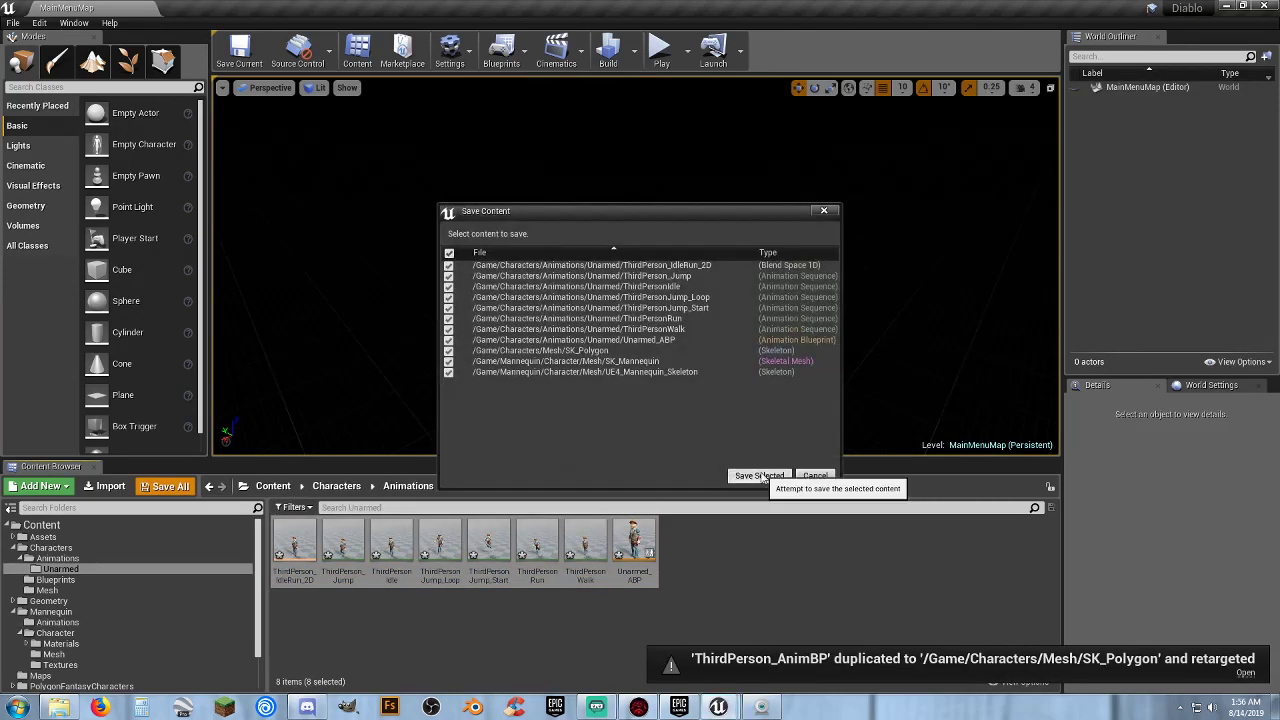
{"action": "left_click", "coordinate": [757, 480]}
{"action": "left_click", "coordinate": [743, 561]}
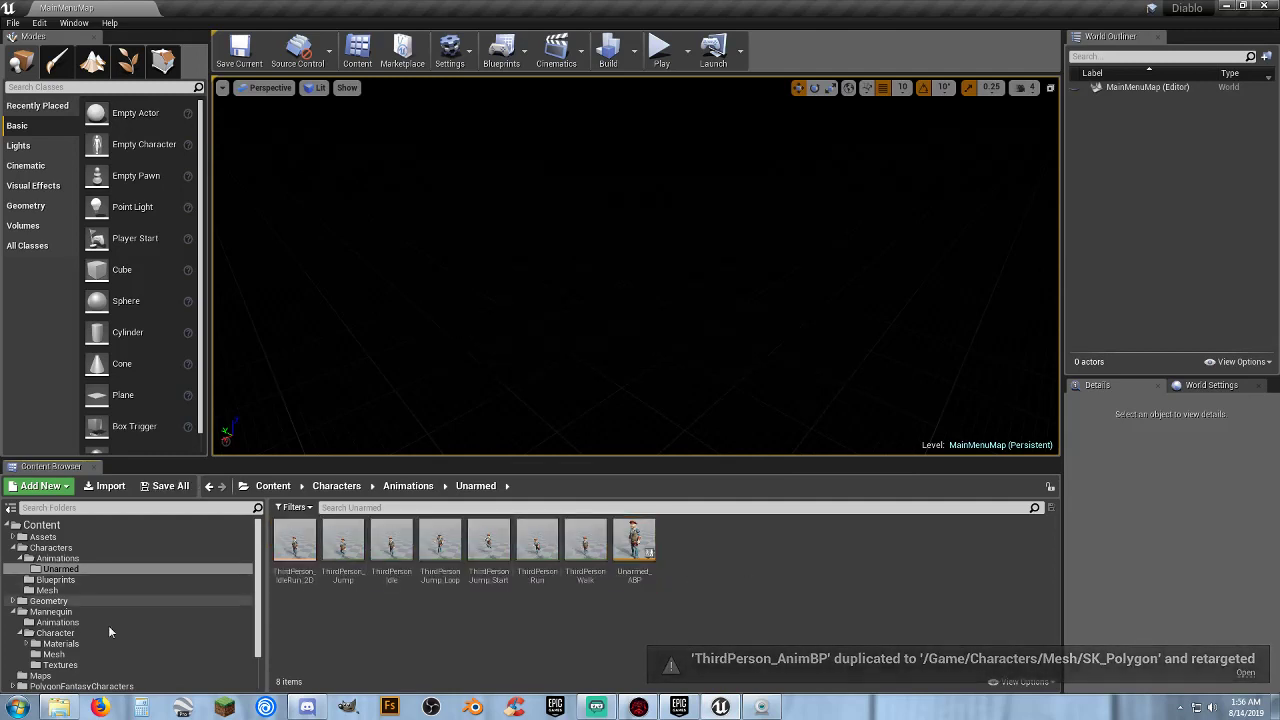
Open the Lobby_Map level from the Maps folder.
{"action": "scroll", "coordinate": [82, 607], "scroll_direction": "down", "scroll_amount": 2}
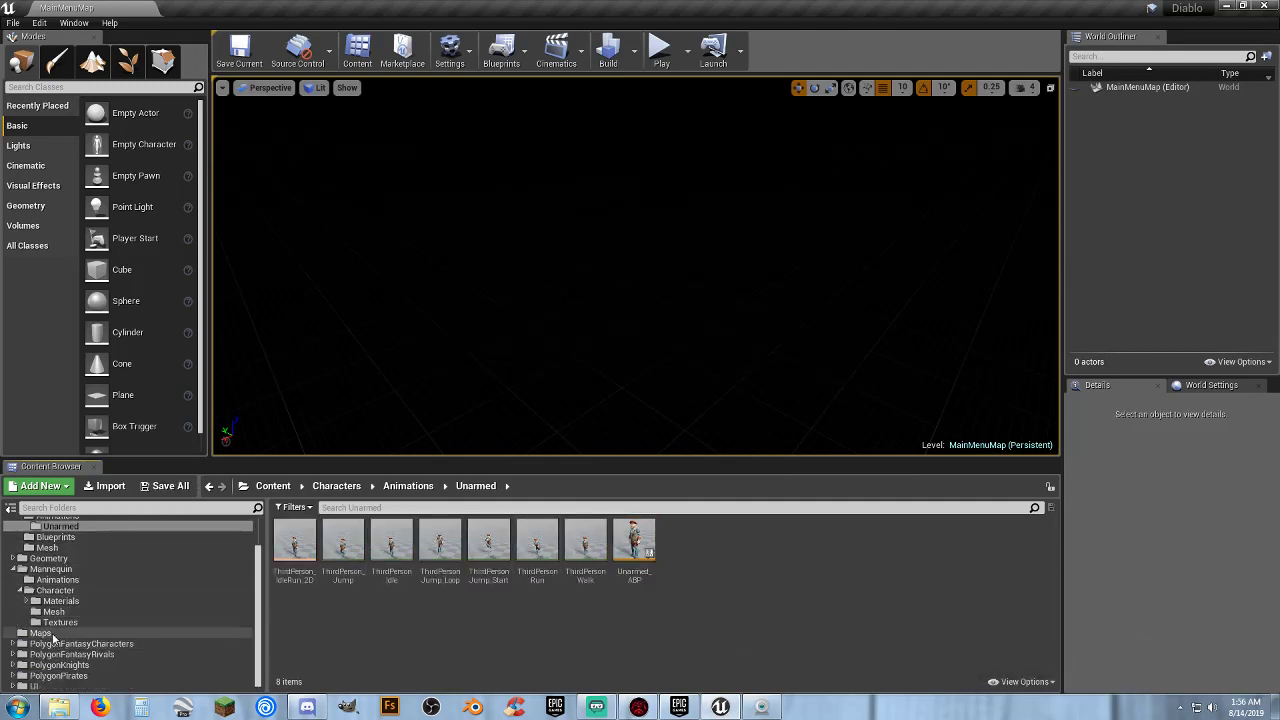
{"action": "left_click", "coordinate": [42, 633]}
{"action": "double_click", "coordinate": [295, 548]}
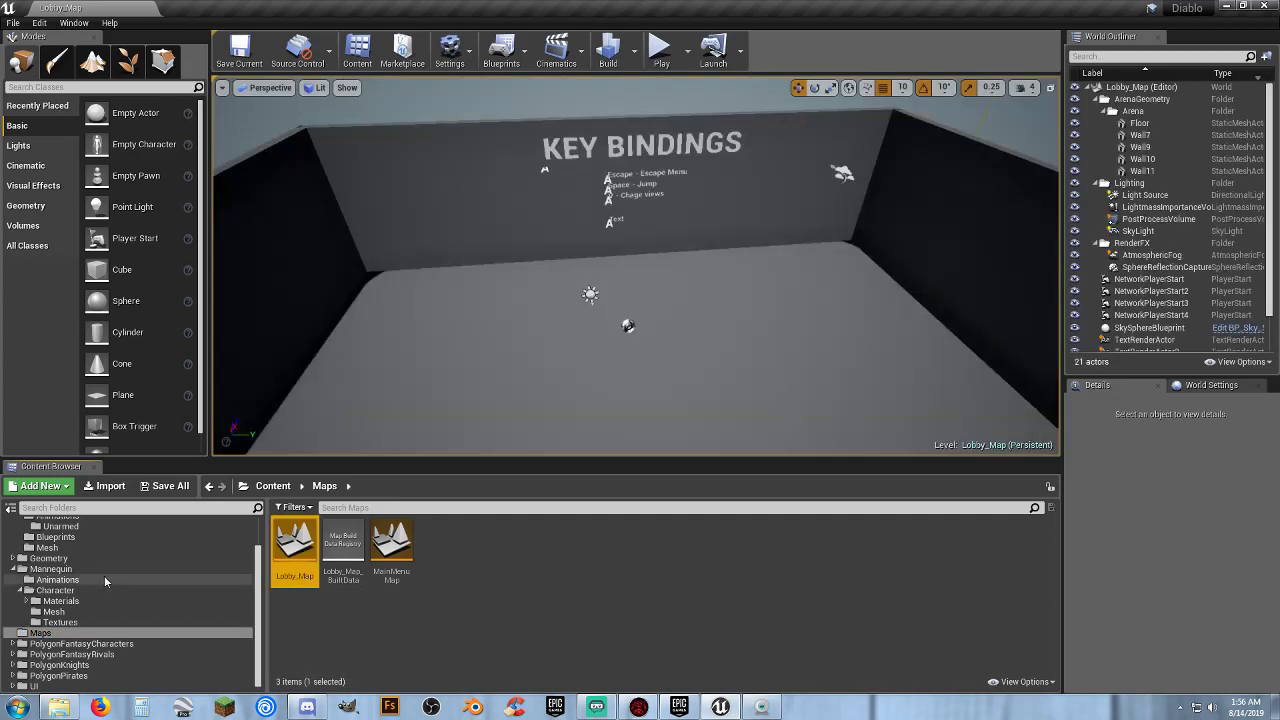
Open the Player_Base blueprint from the Characters/Blueprints folder and show its viewport.
{"action": "scroll", "coordinate": [72, 598], "scroll_direction": "up", "scroll_amount": 2}
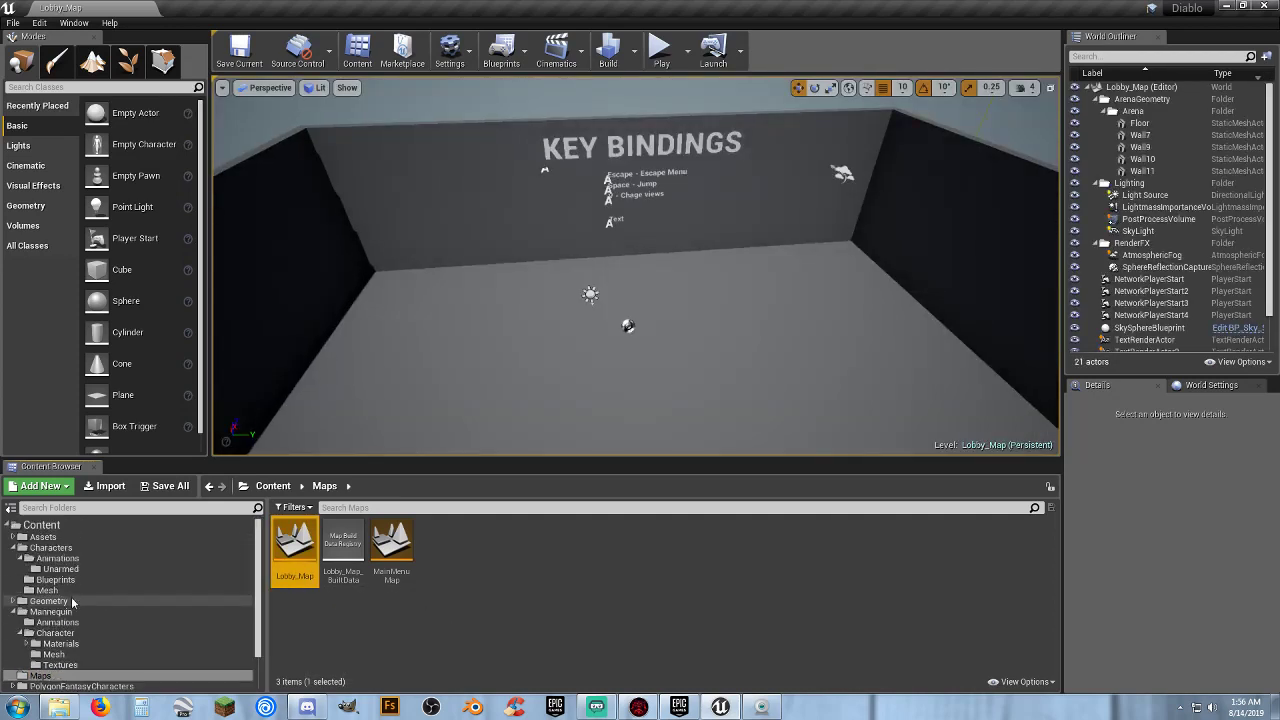
{"action": "left_click", "coordinate": [55, 579]}
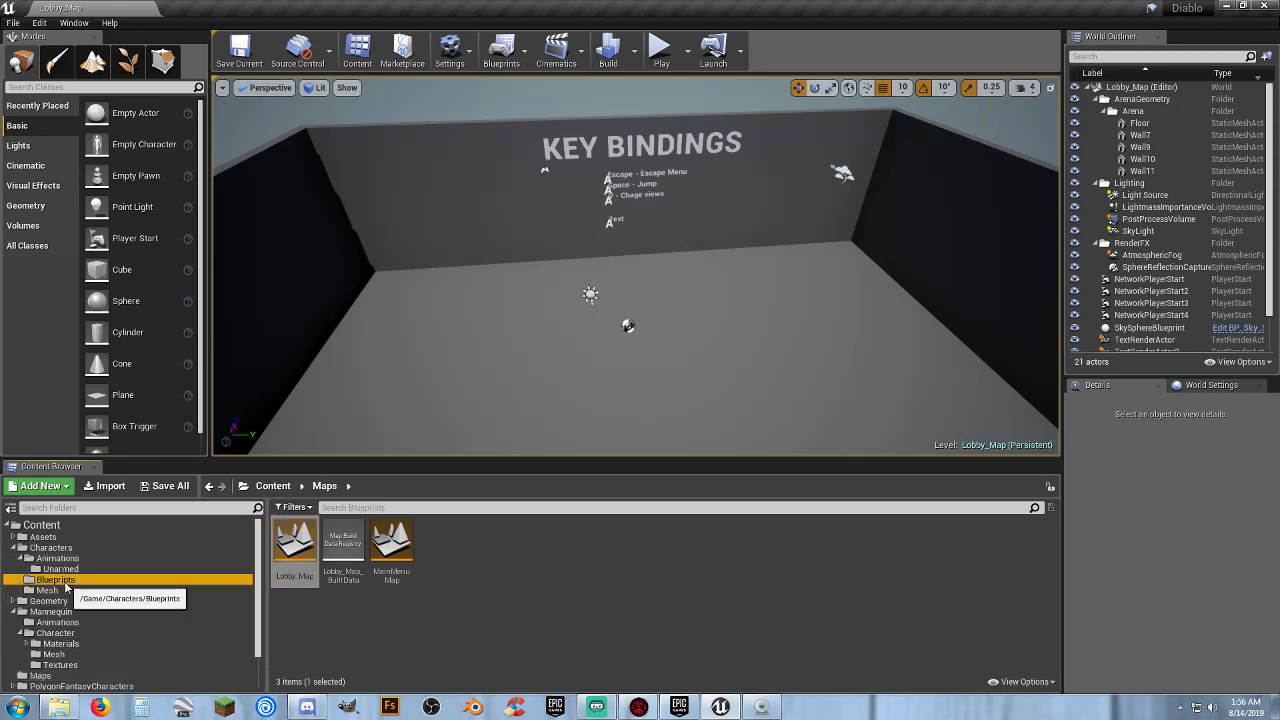
{"action": "double_click", "coordinate": [294, 548]}
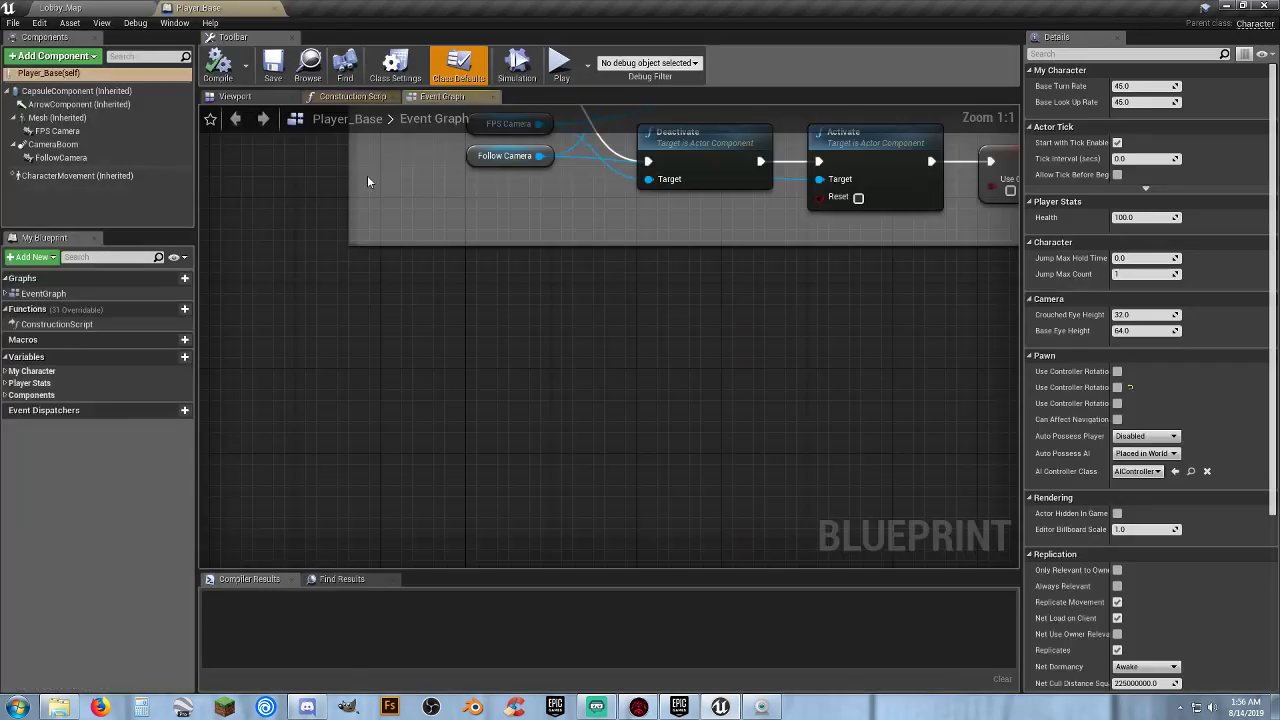
{"action": "left_click", "coordinate": [258, 95]}
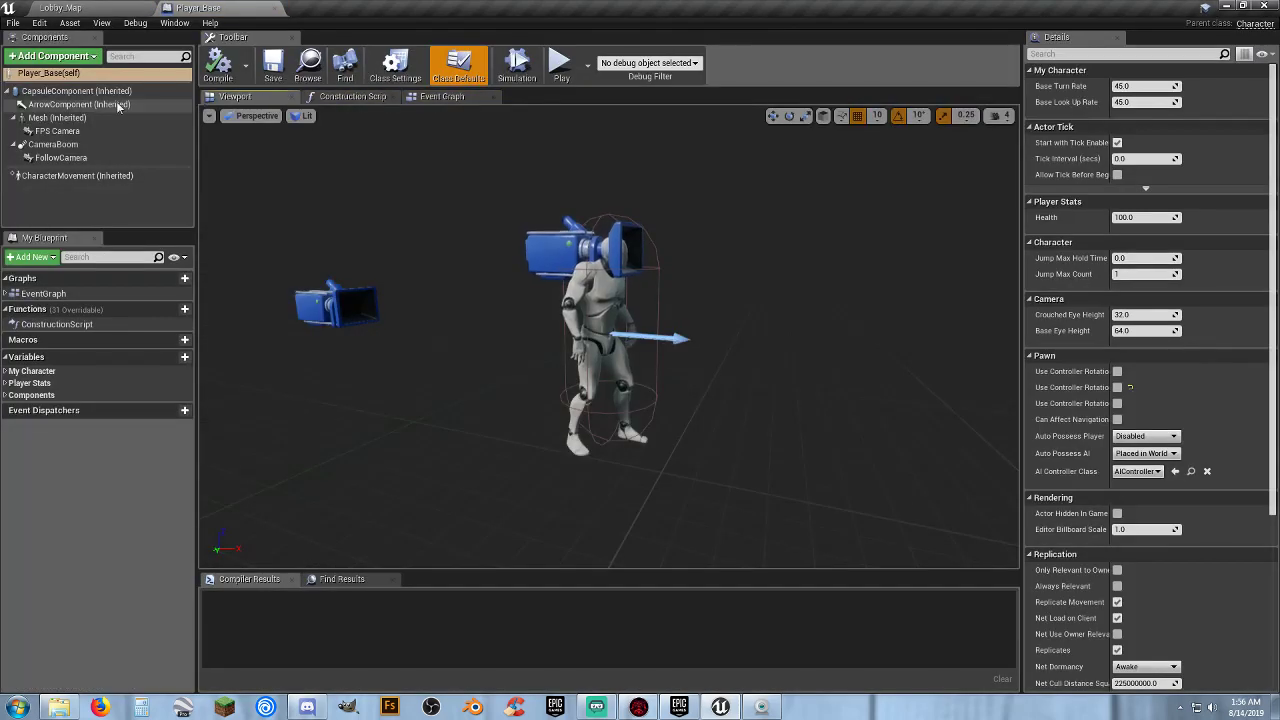
Set the Player_Base Mesh component's skeletal mesh to SK_Character_Soldier_01, then replace it with SK_Character_Soldier_02.
{"action": "left_click", "coordinate": [57, 117]}
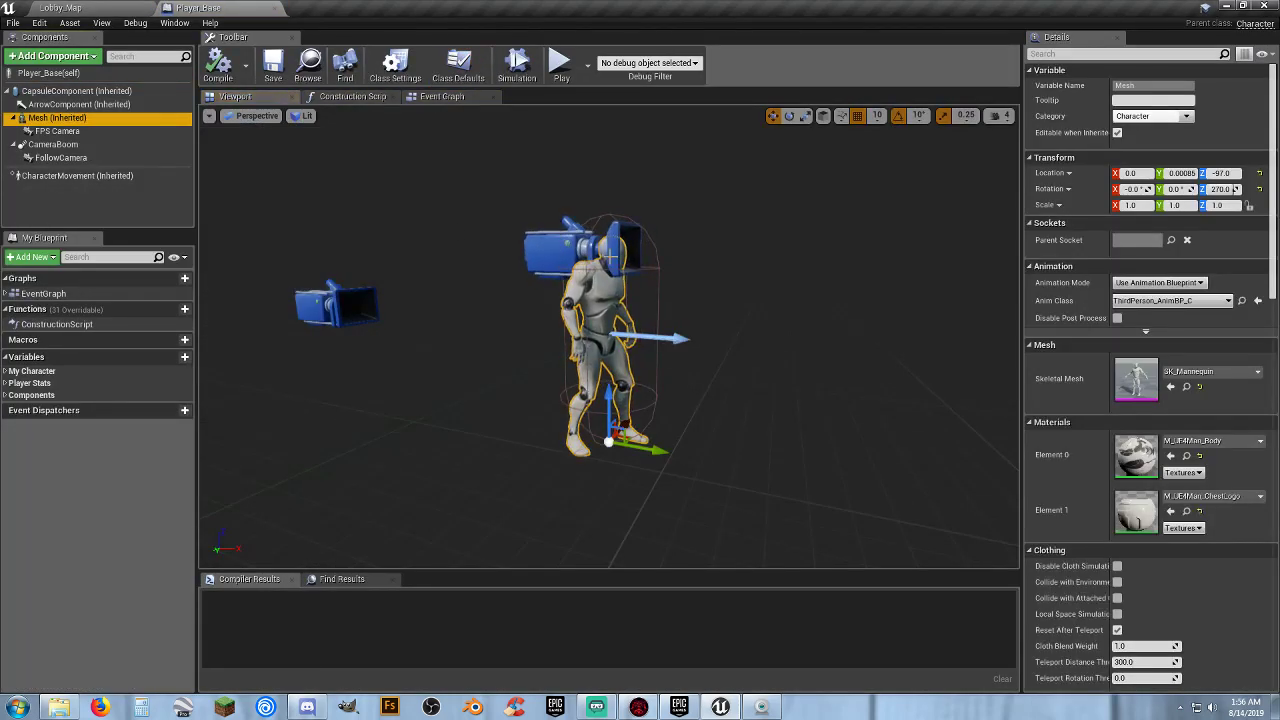
{"action": "left_click", "coordinate": [1230, 371]}
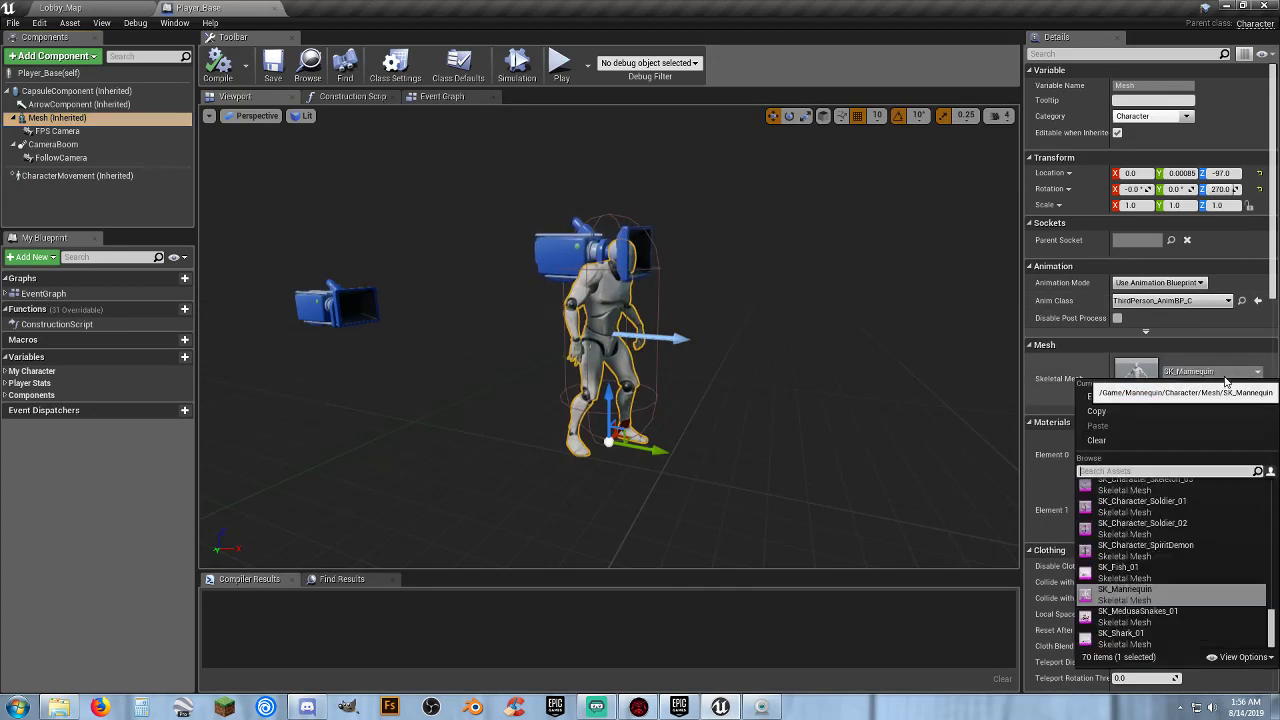
{"action": "left_click", "coordinate": [1206, 510]}
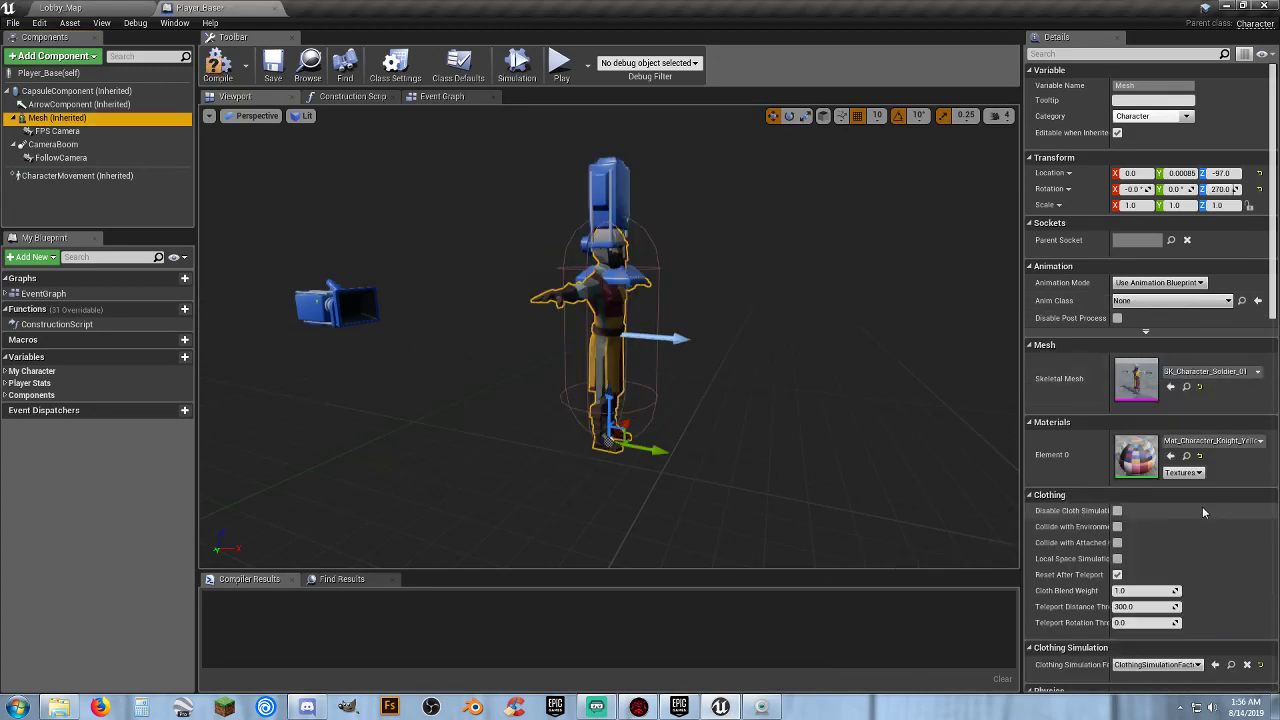
{"action": "left_click", "coordinate": [1222, 372]}
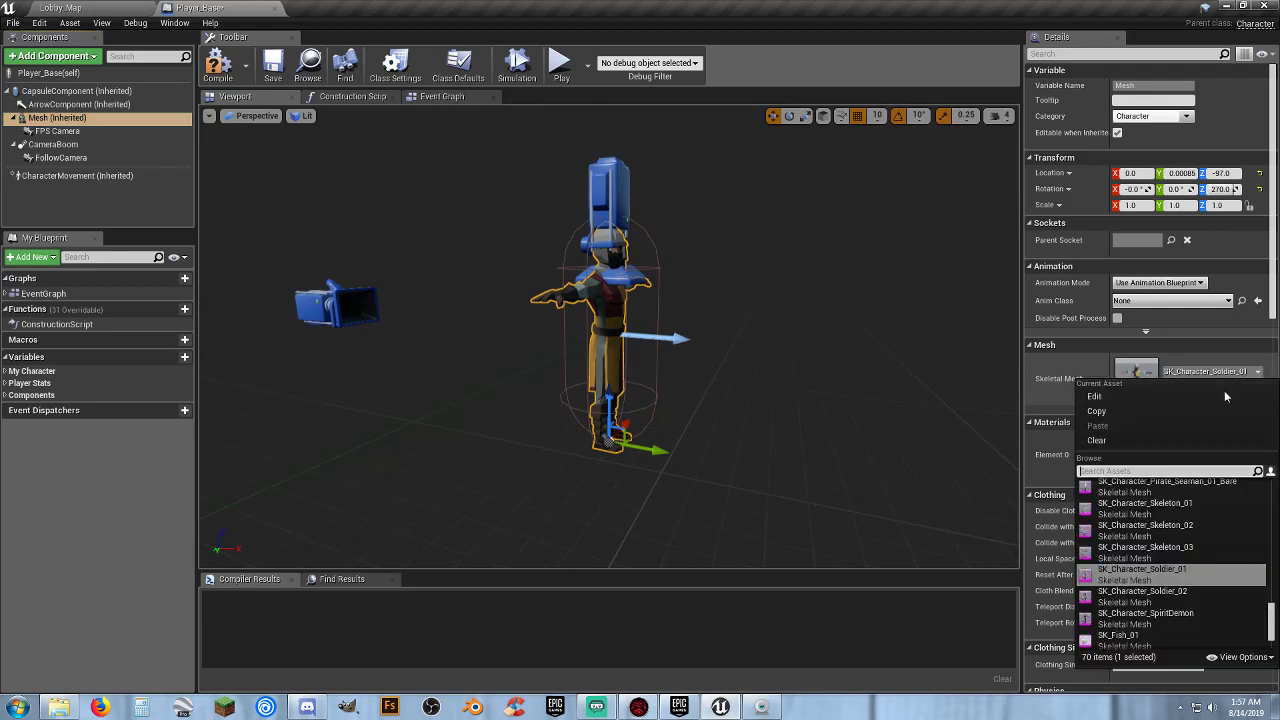
{"action": "left_click", "coordinate": [1171, 598]}
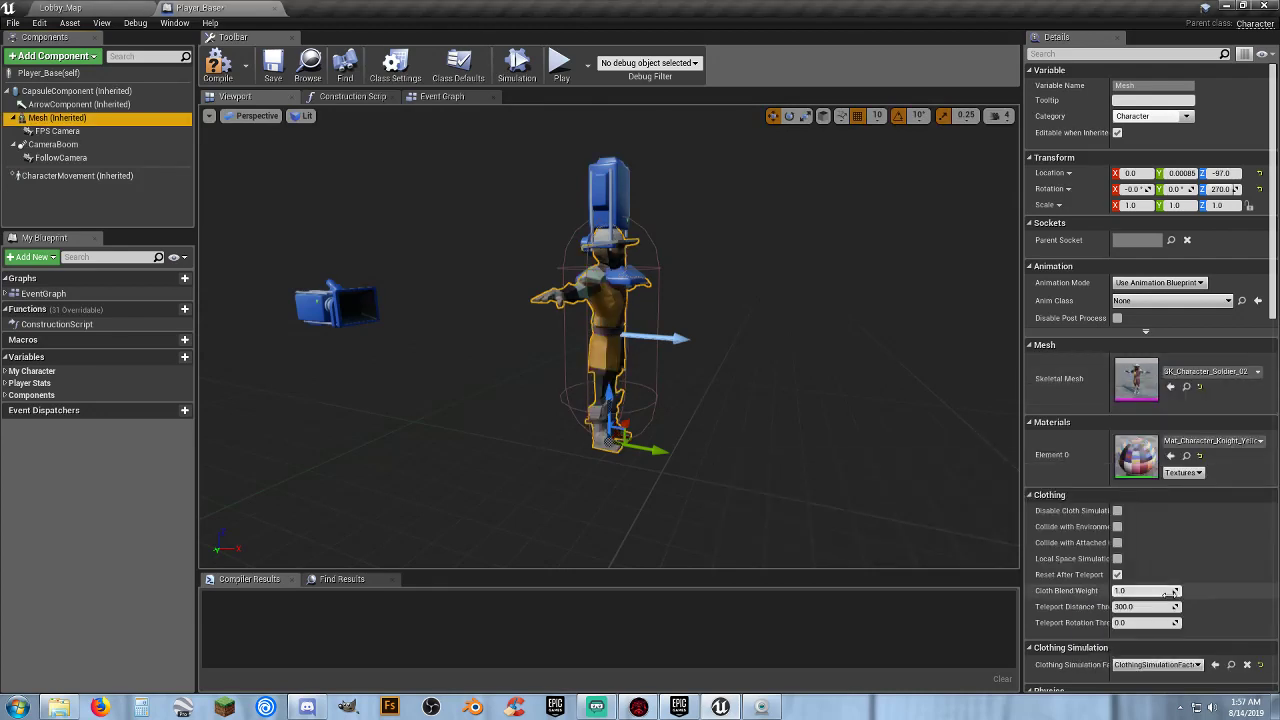
Try SK_Character_SpiritDemon as the Mesh component's skeletal mesh, then swap it for SK_Character_Pirate_Seaman_01_Bare.
{"action": "left_click", "coordinate": [1215, 372]}
{"action": "left_click", "coordinate": [1150, 593]}
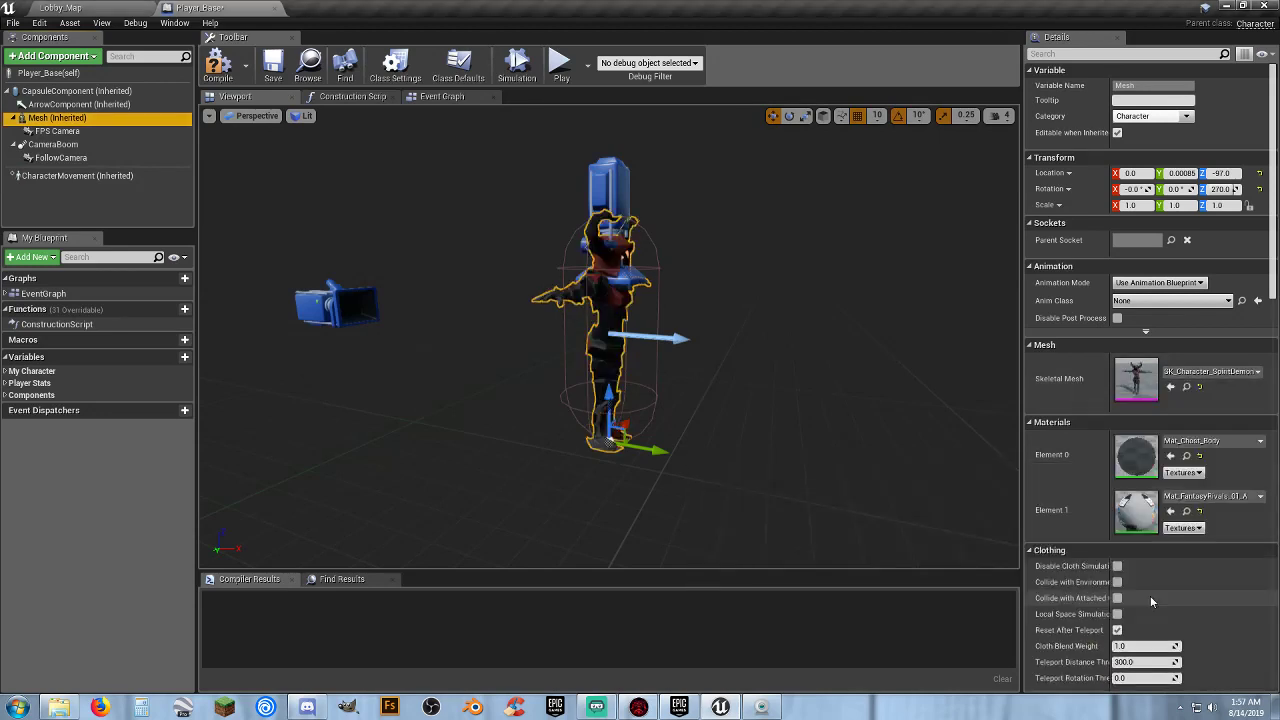
{"action": "left_click", "coordinate": [1209, 375]}
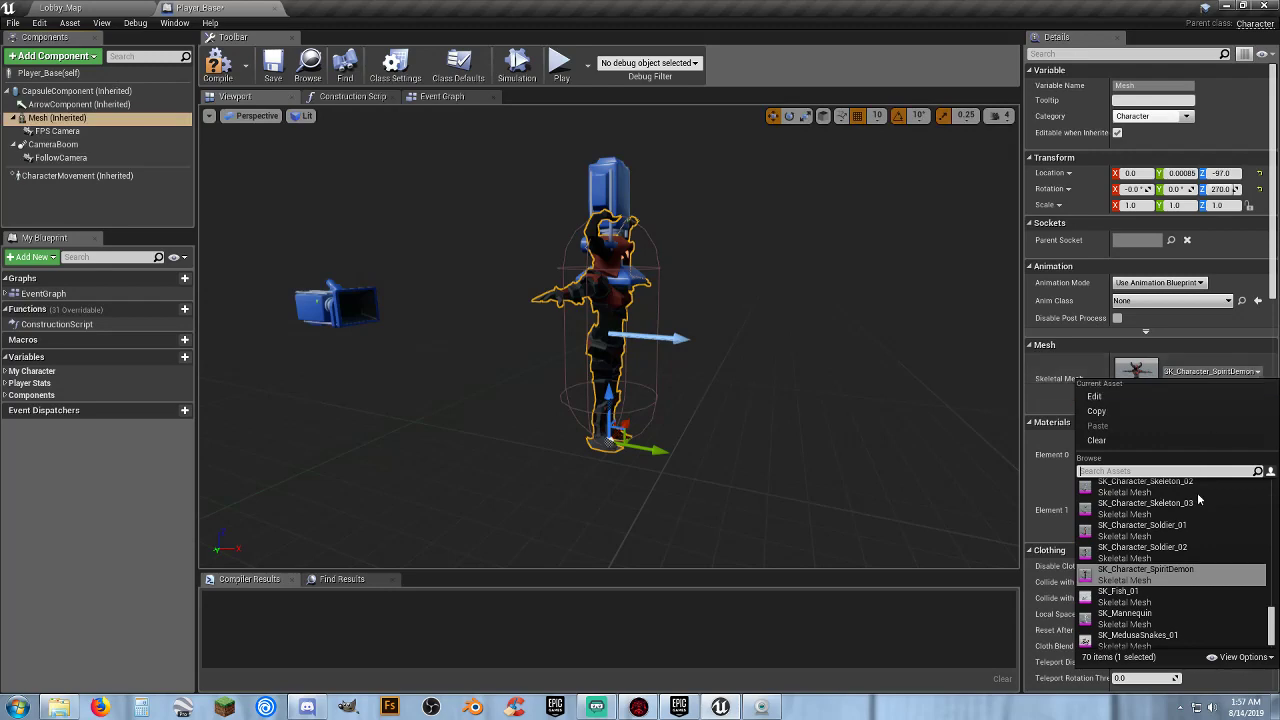
{"action": "scroll", "coordinate": [1175, 551], "scroll_direction": "down", "scroll_amount": 1}
{"action": "scroll", "coordinate": [1170, 590], "scroll_direction": "up", "scroll_amount": 3}
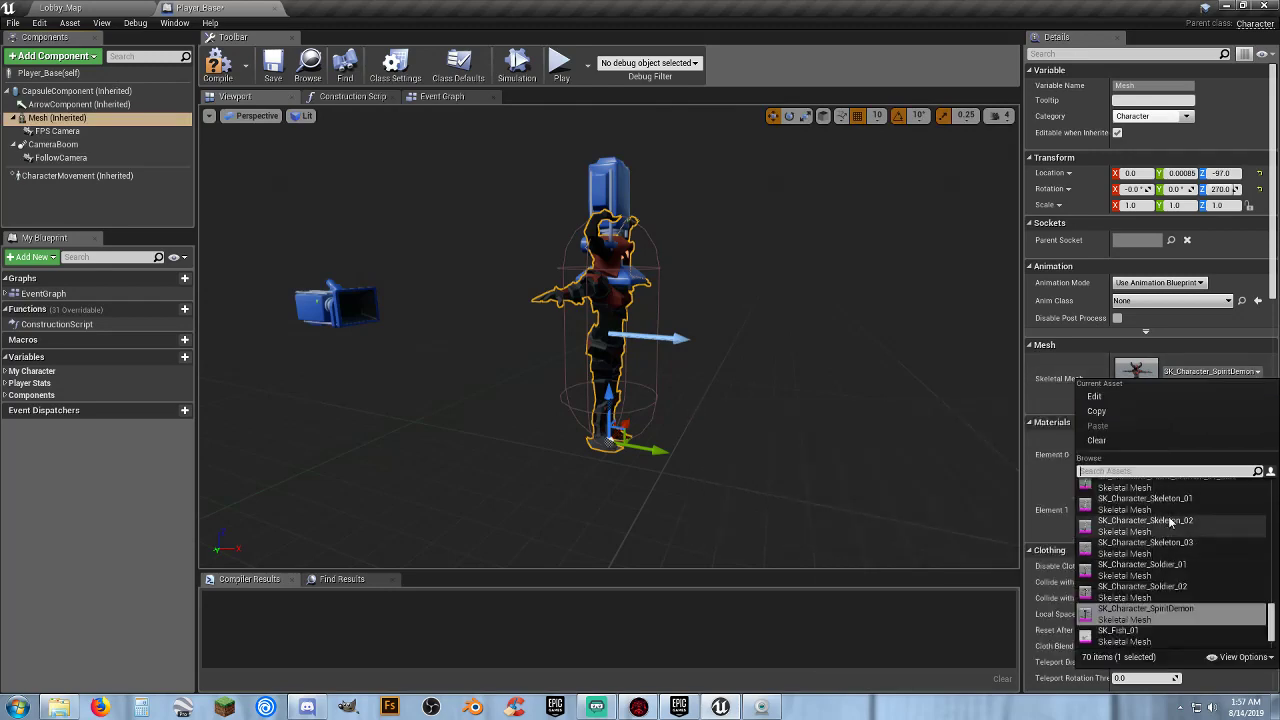
{"action": "scroll", "coordinate": [1178, 515], "scroll_direction": "up", "scroll_amount": 3}
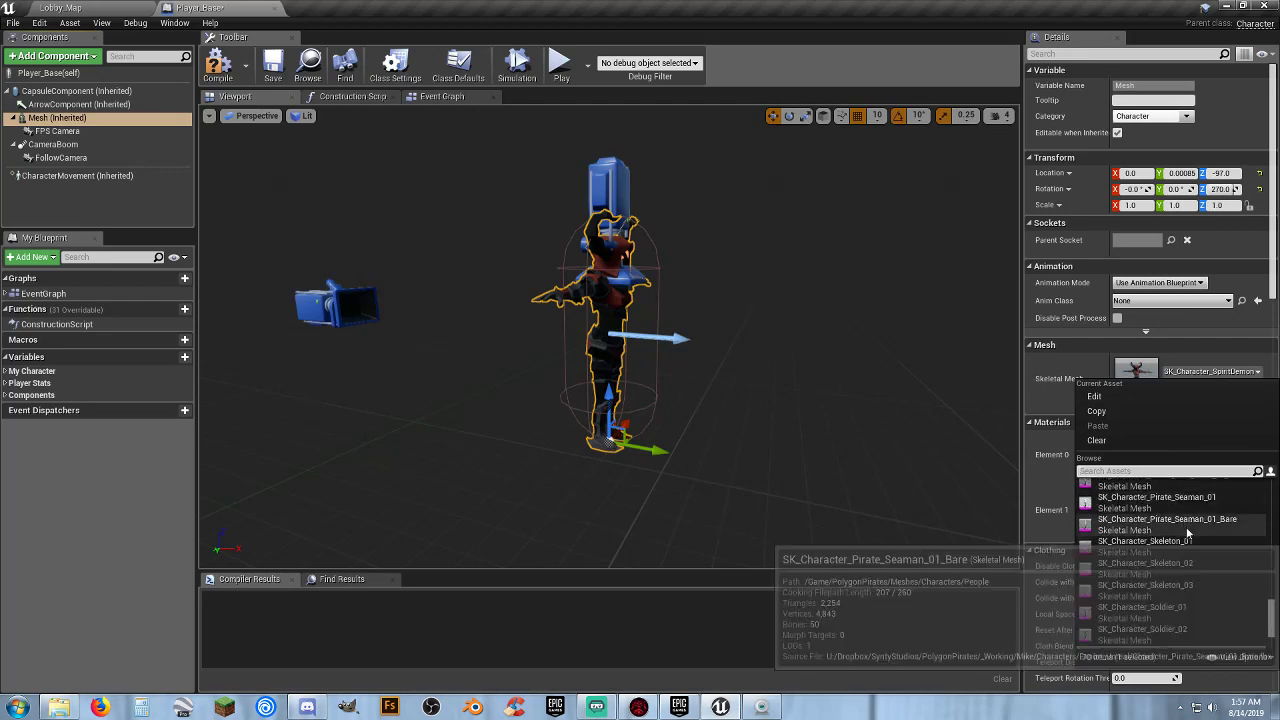
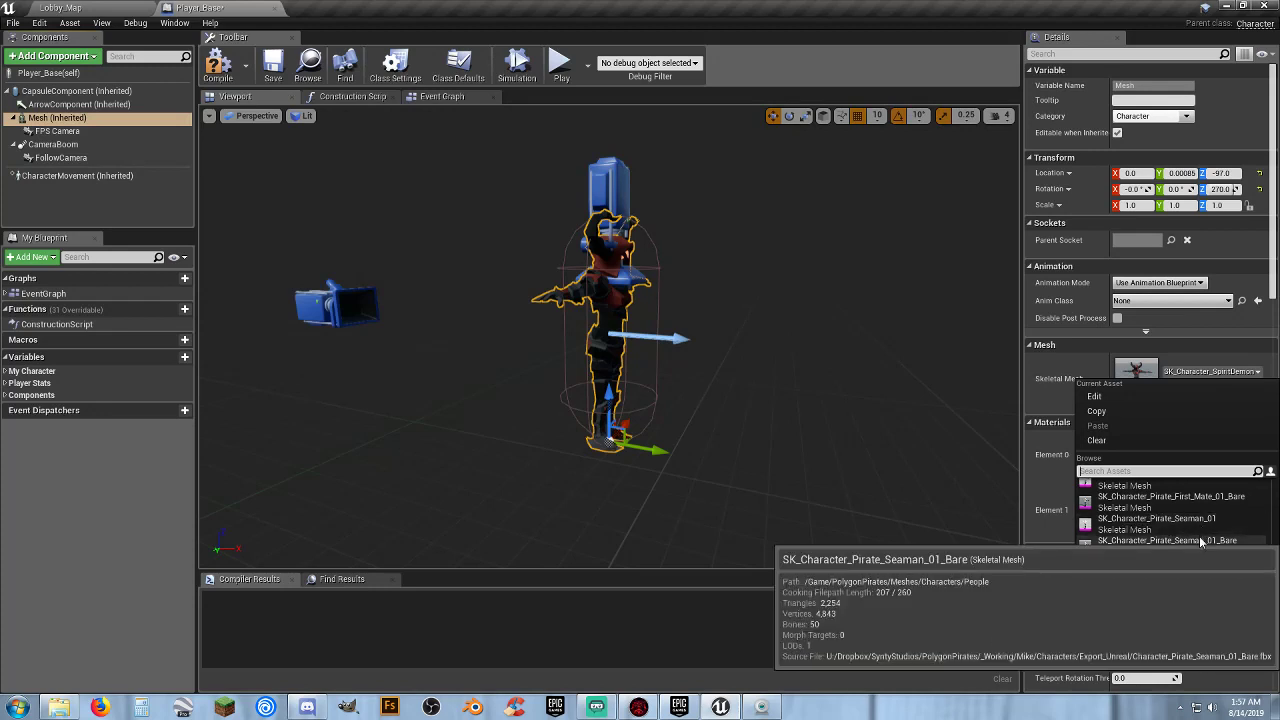
{"action": "left_click", "coordinate": [1199, 539]}
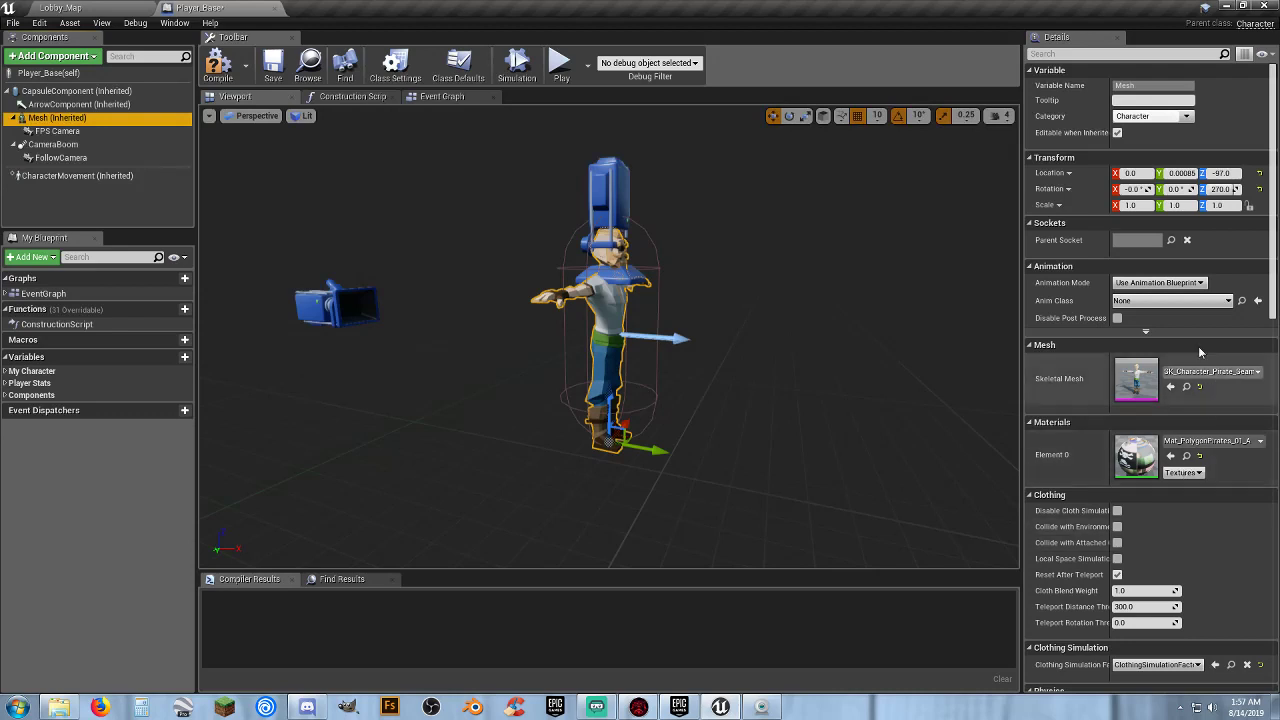
Set the Mesh component's Anim Class to Unarmed_ABP.
{"action": "left_click", "coordinate": [1178, 302]}
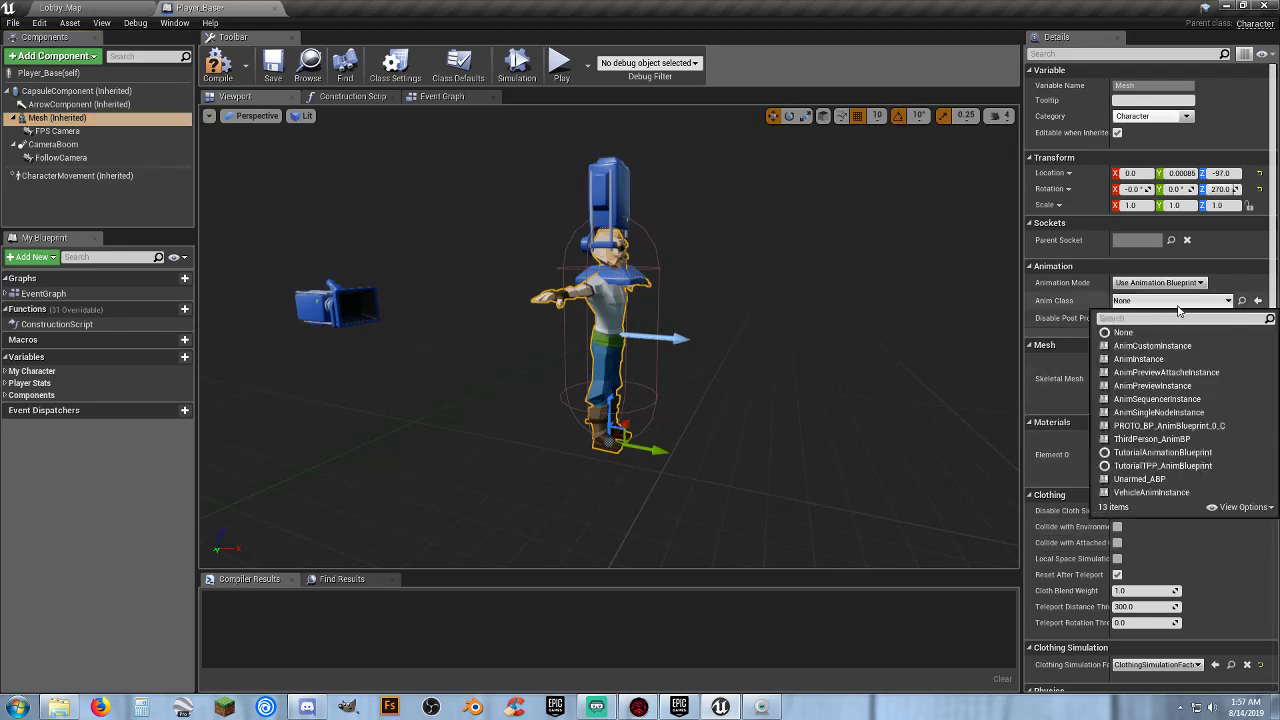
{"action": "left_click", "coordinate": [1158, 487]}
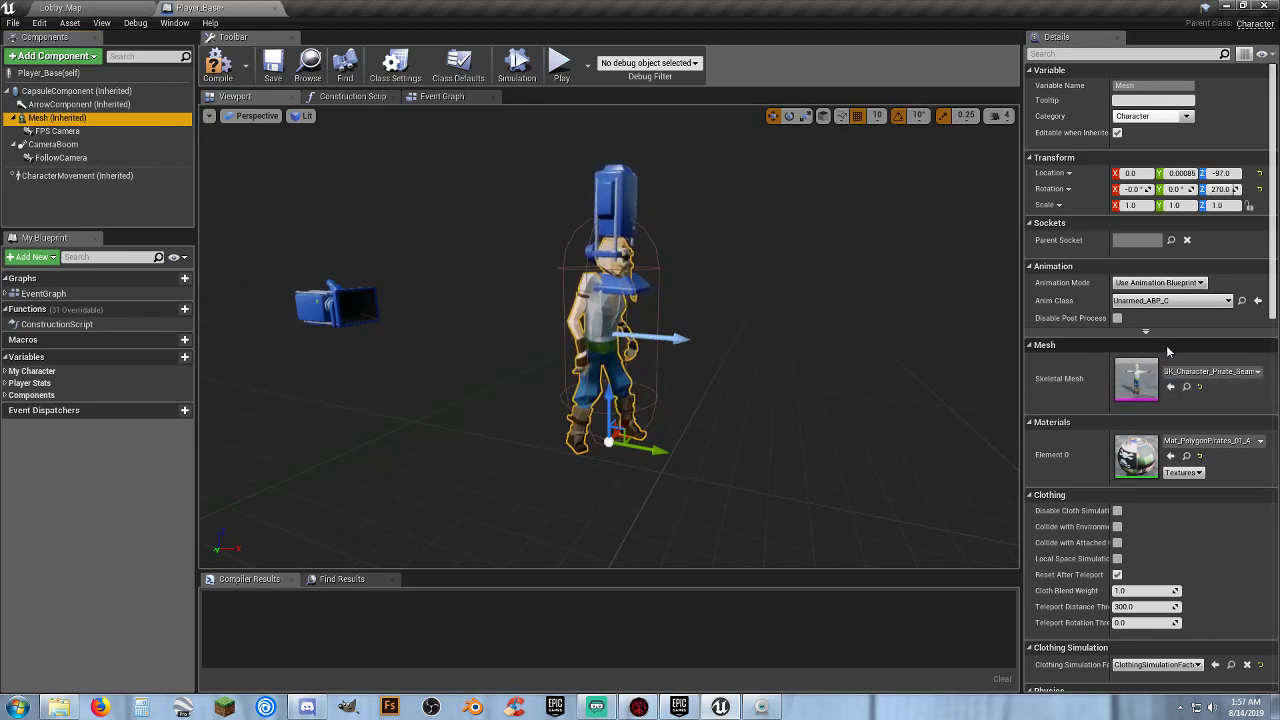
Try the pirate skeletal meshes First_Mate_01_Bare, Deckhand_01_Bare and Captain_01_Bare one after another on the Mesh component.
{"action": "left_click", "coordinate": [1213, 372]}
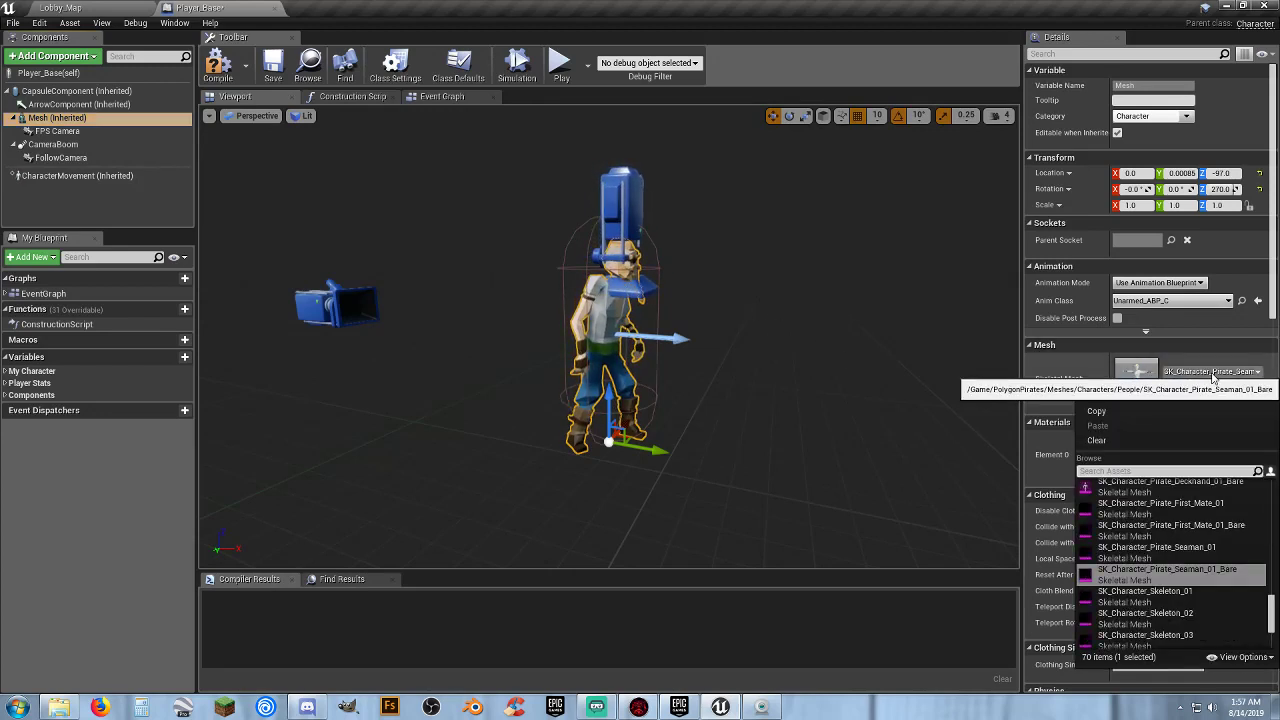
{"action": "left_click", "coordinate": [1188, 527]}
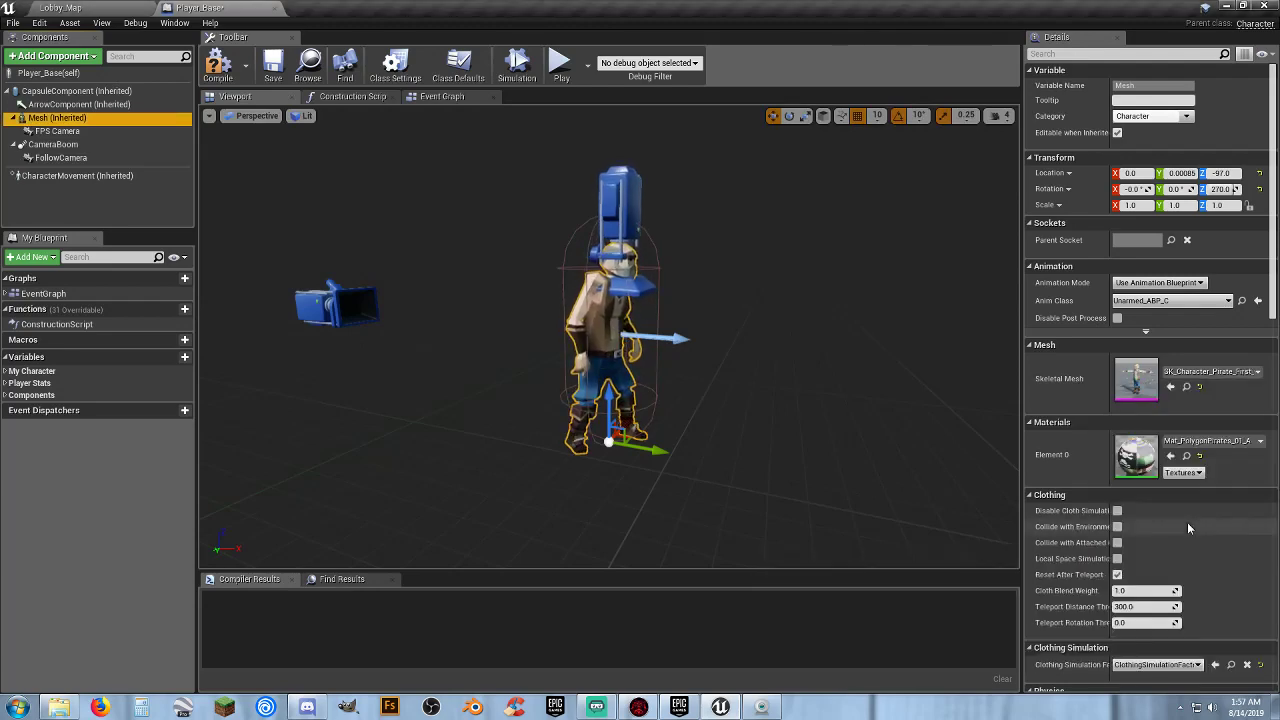
{"action": "left_click", "coordinate": [1213, 372]}
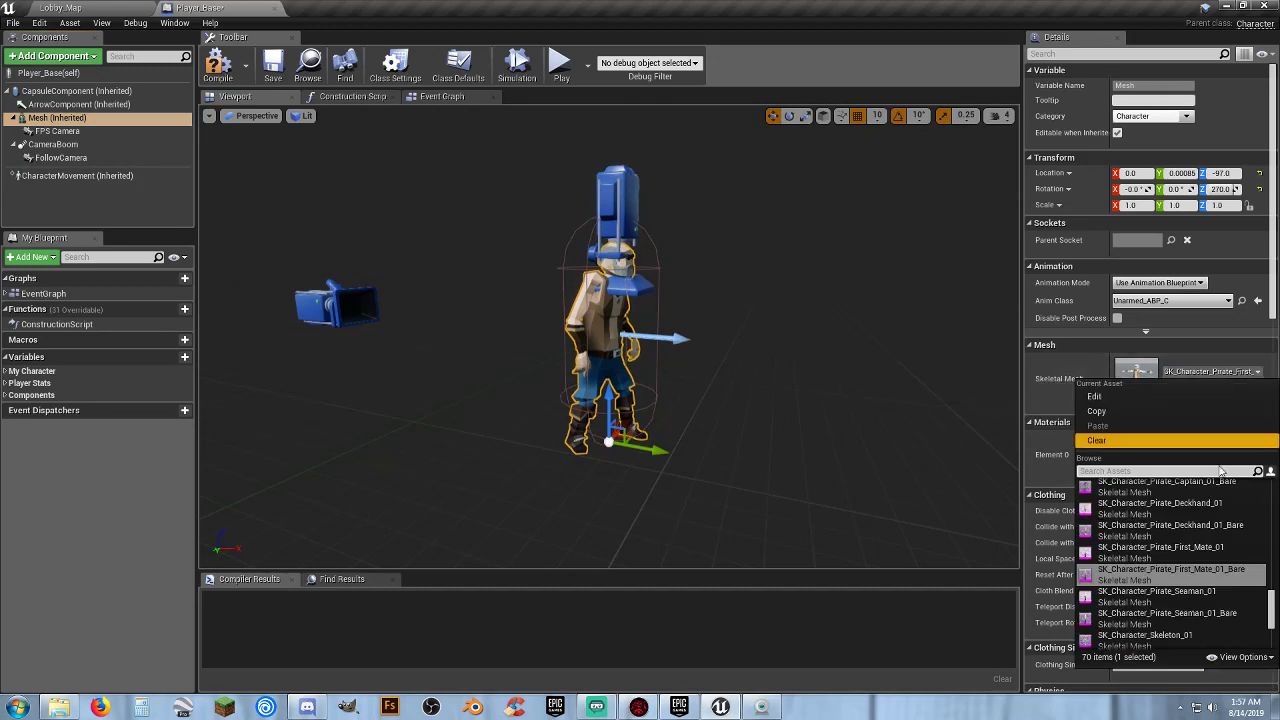
{"action": "left_click", "coordinate": [1165, 527]}
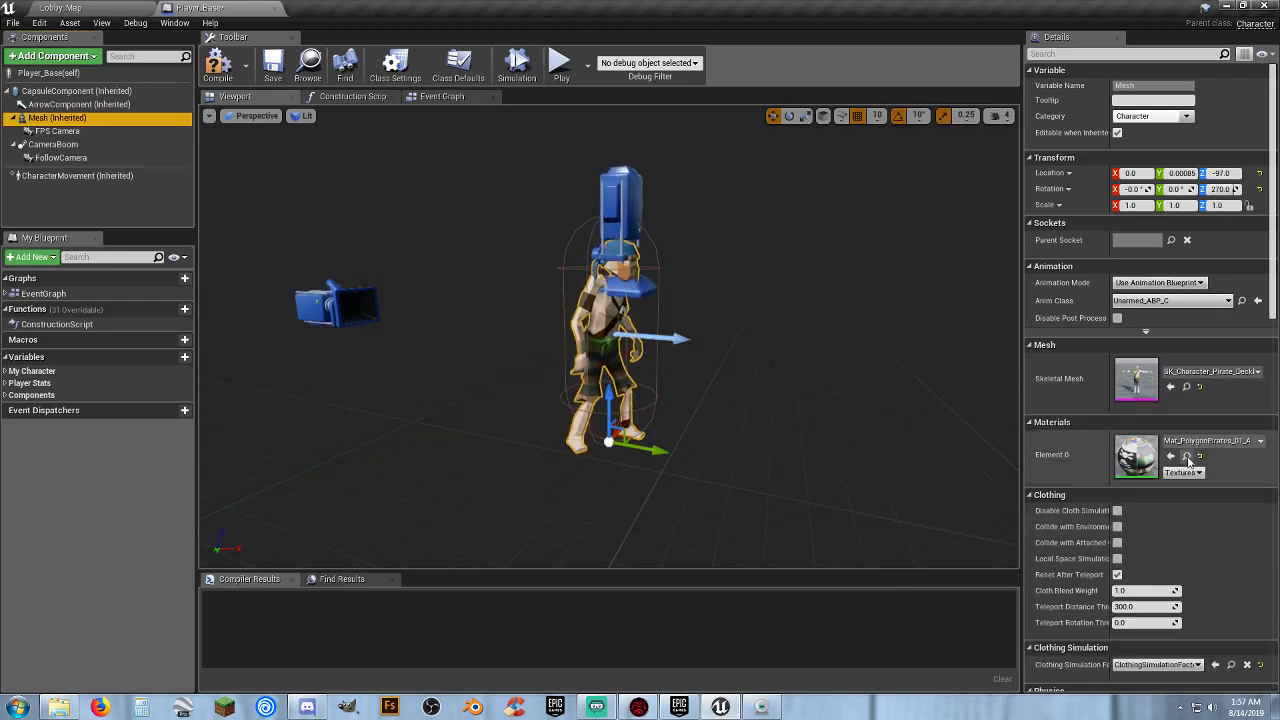
{"action": "left_click", "coordinate": [1211, 372]}
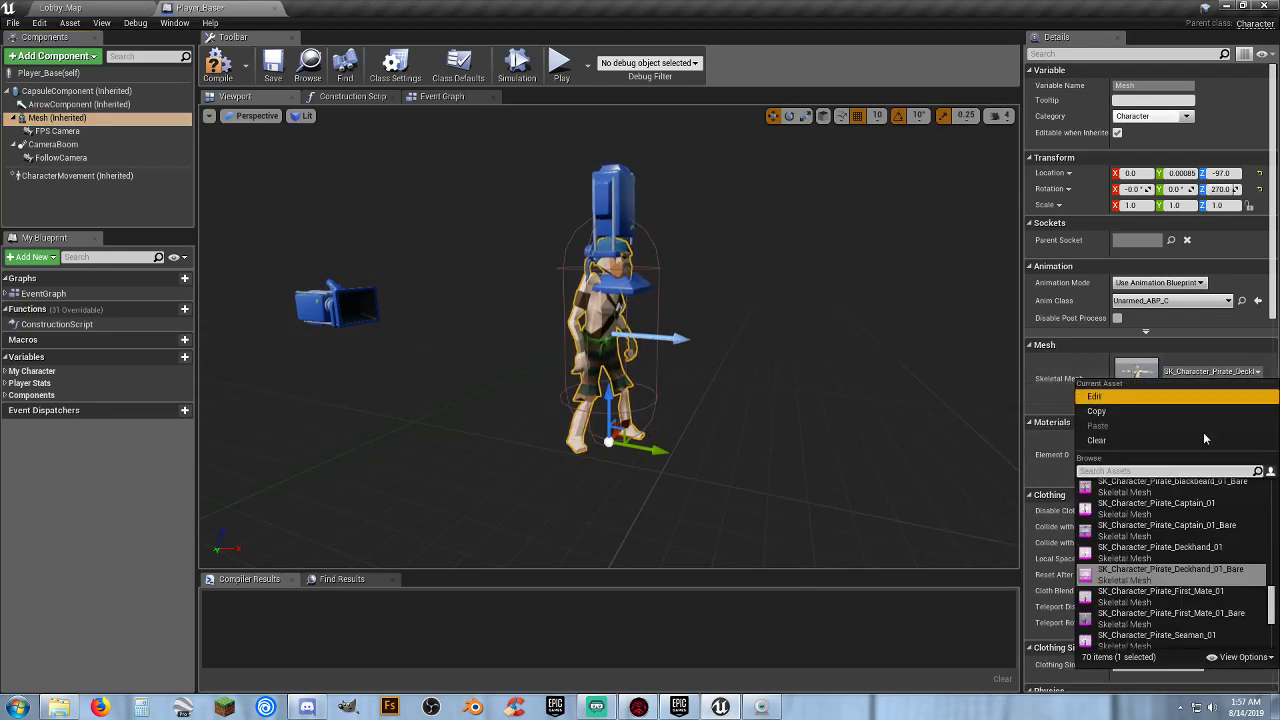
{"action": "left_click", "coordinate": [1160, 530]}
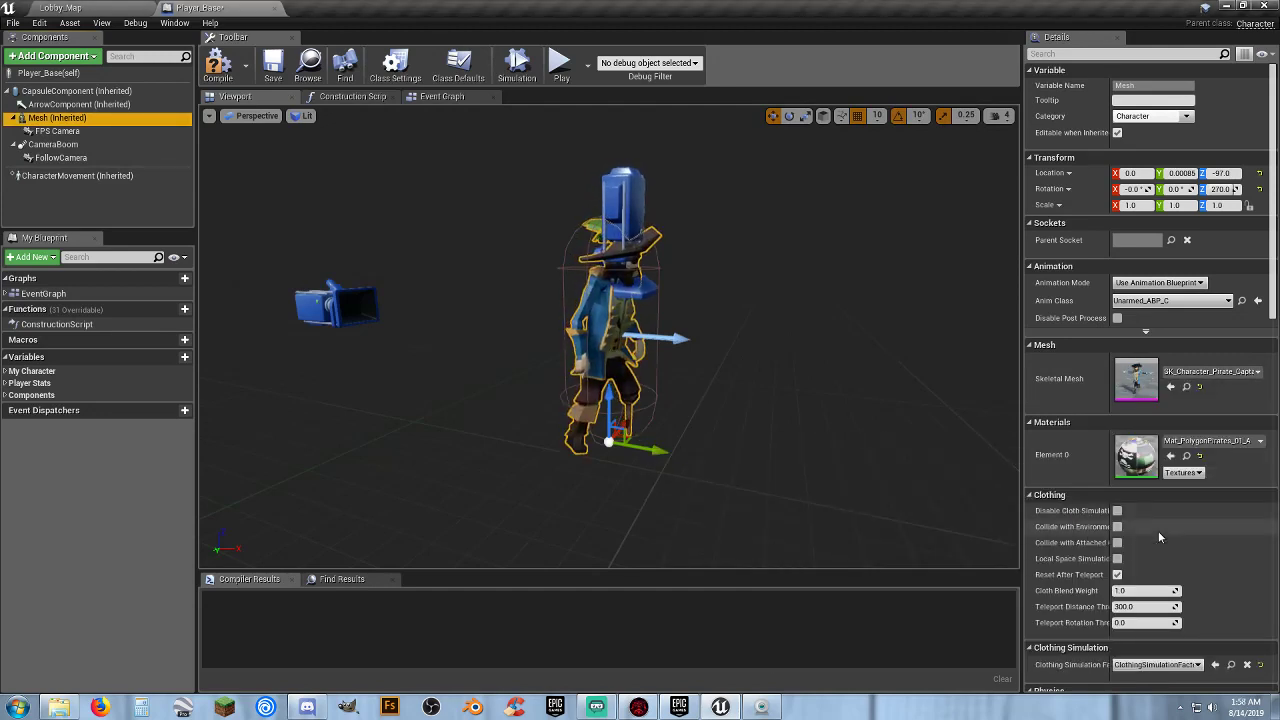
Try the skeletal meshes SK_Character_Mystic_01, SK_Character_Male_Wizard and SK_Character_Male_Rouge_01 in turn on the Mesh component.
{"action": "left_click", "coordinate": [1215, 374]}
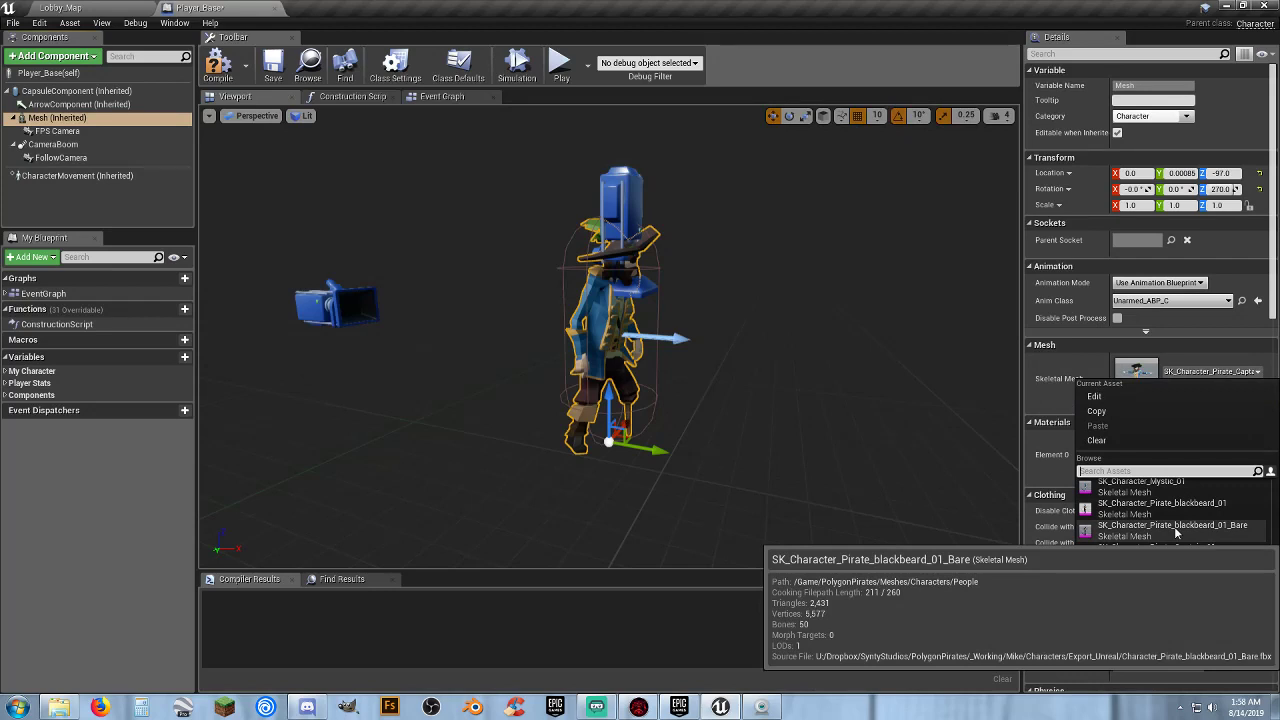
{"action": "scroll", "coordinate": [1168, 522], "scroll_direction": "up", "scroll_amount": 1}
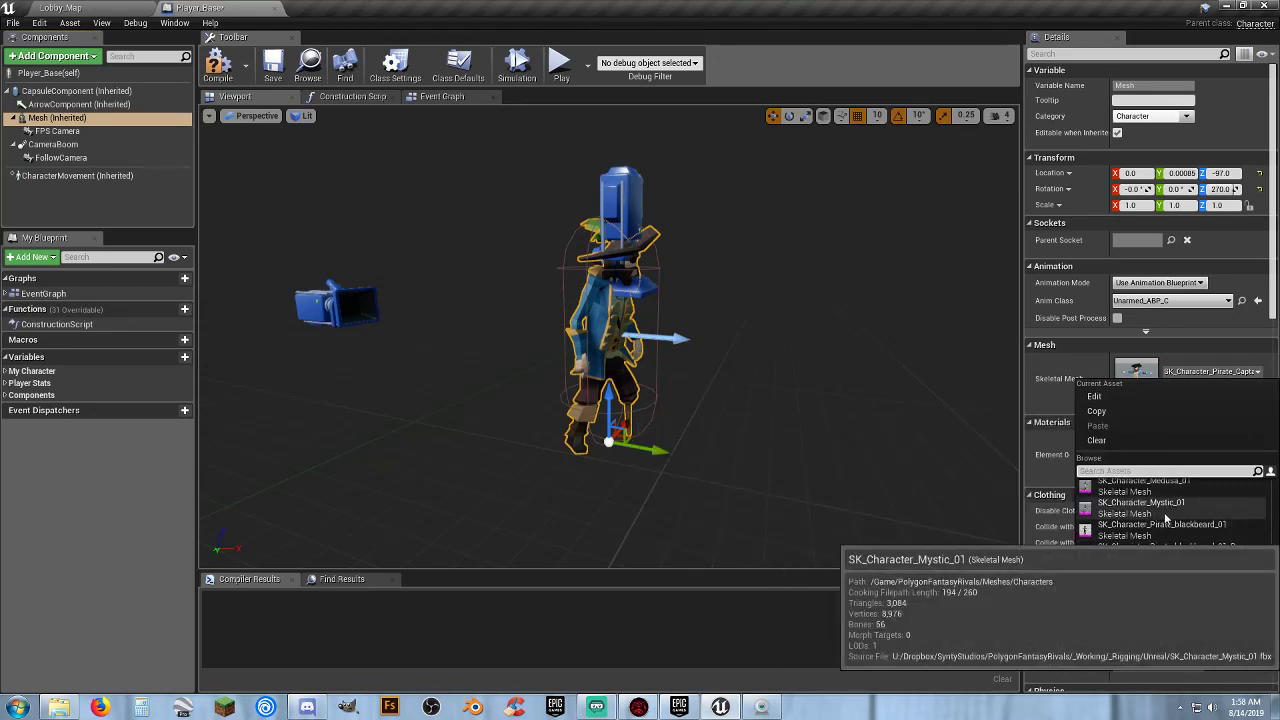
{"action": "left_click", "coordinate": [1164, 512]}
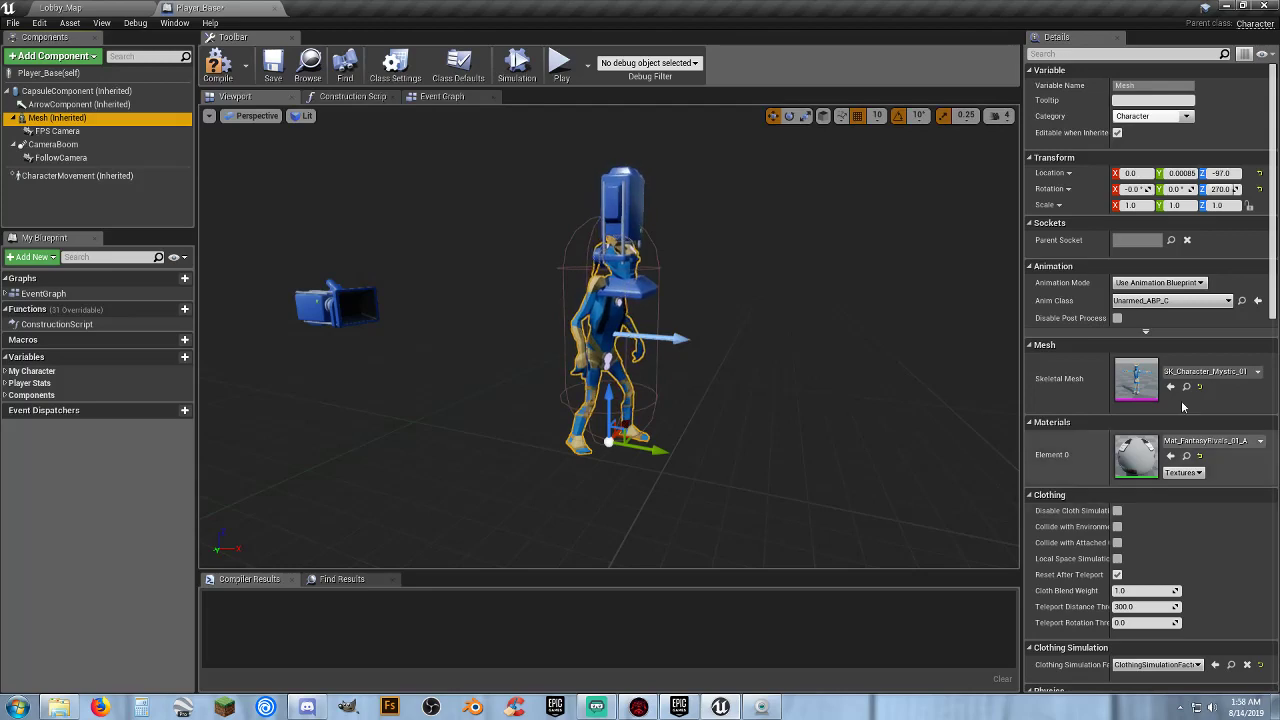
{"action": "left_click", "coordinate": [1207, 374]}
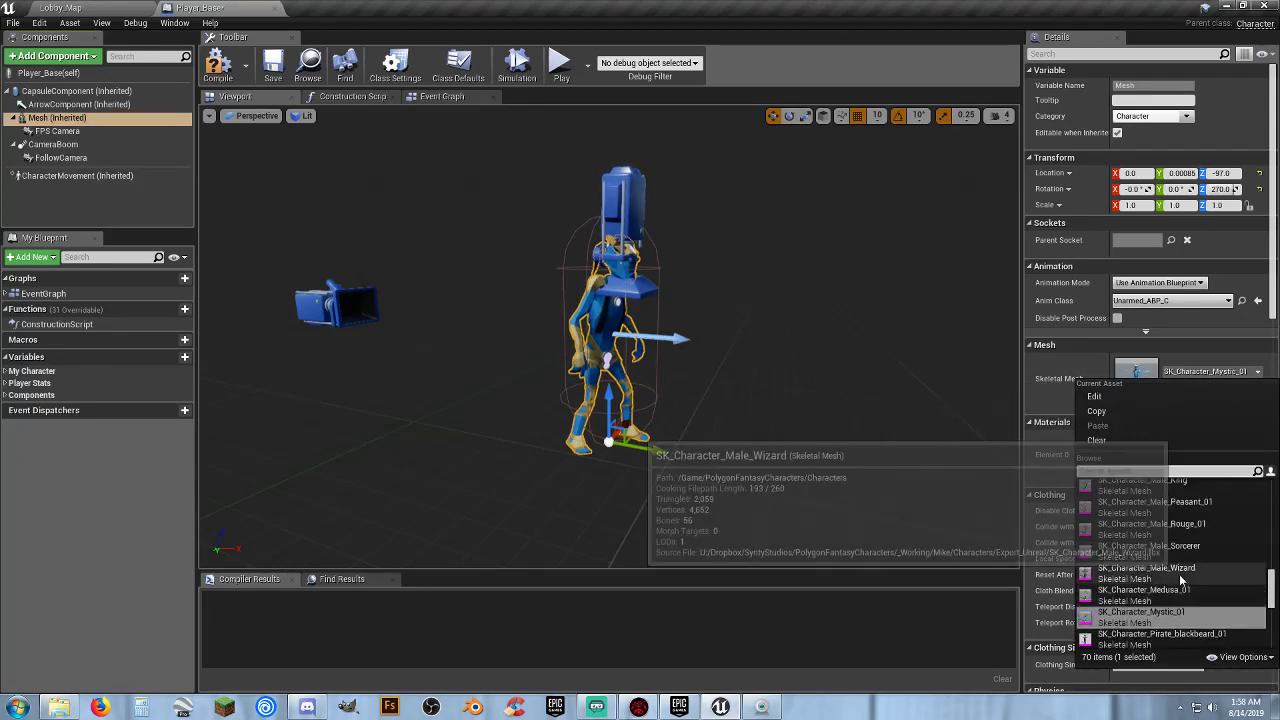
{"action": "left_click", "coordinate": [1146, 568]}
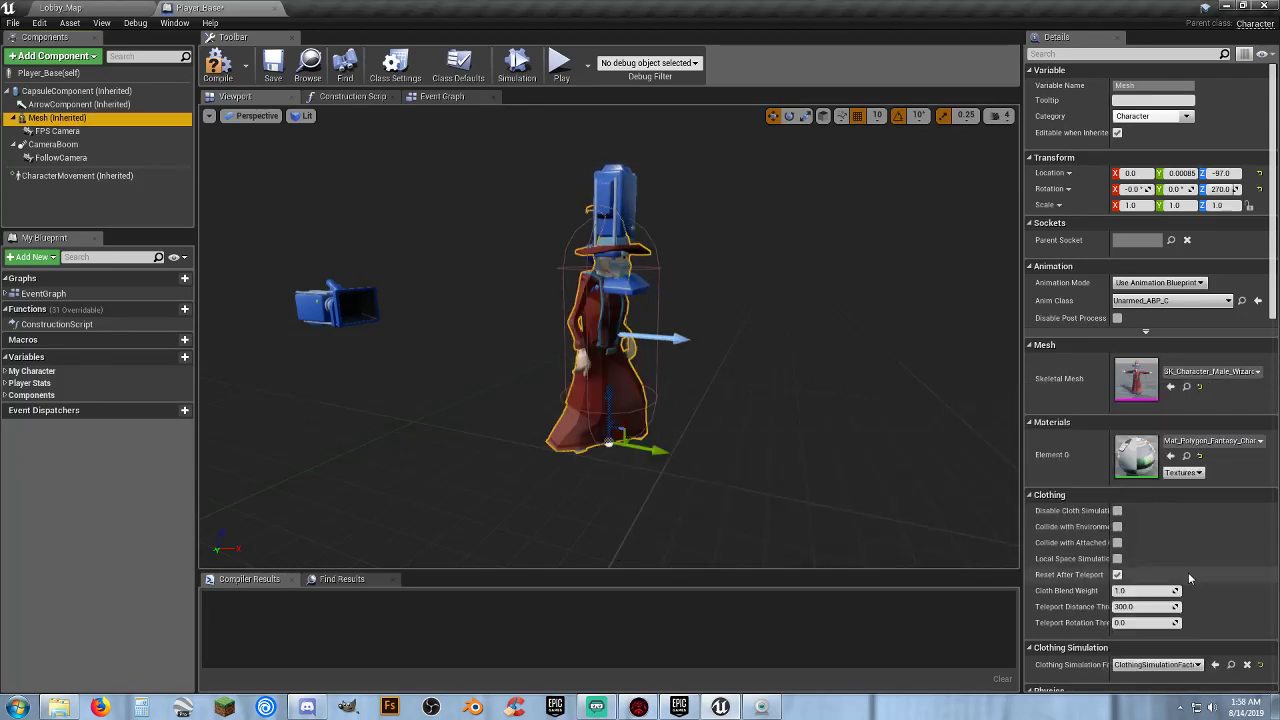
{"action": "left_click", "coordinate": [1220, 374]}
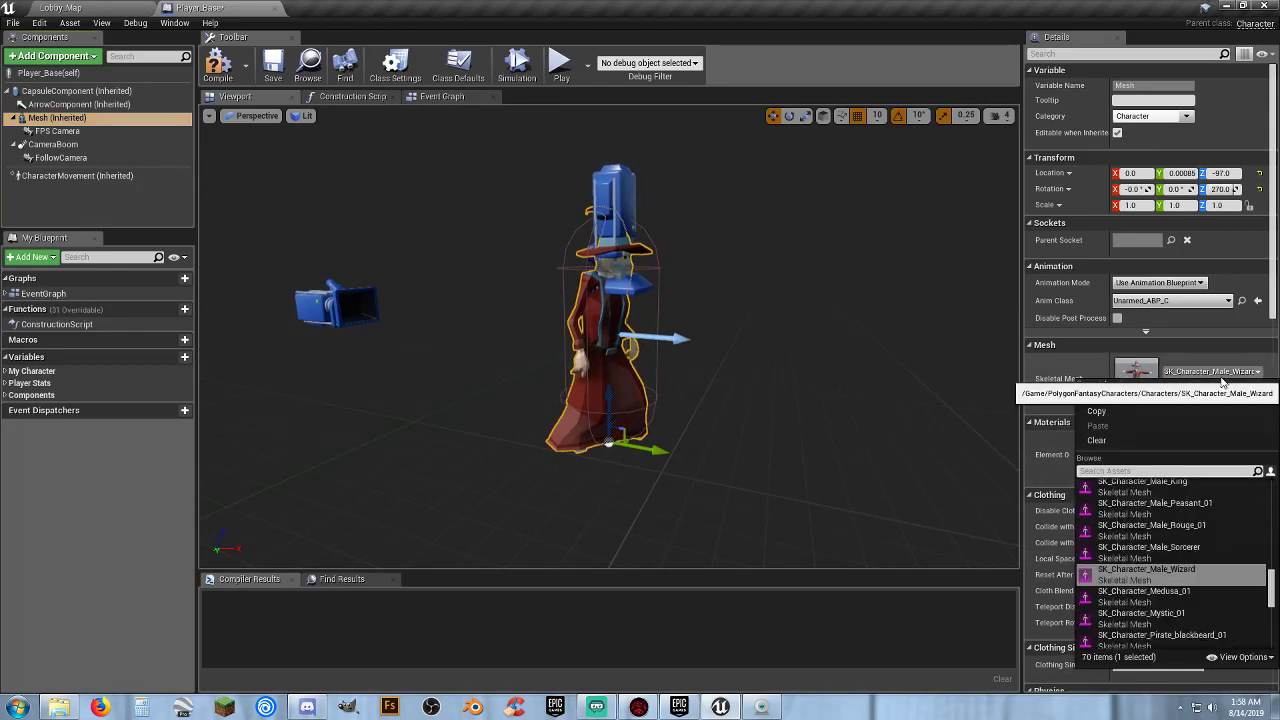
{"action": "left_click", "coordinate": [1177, 538]}
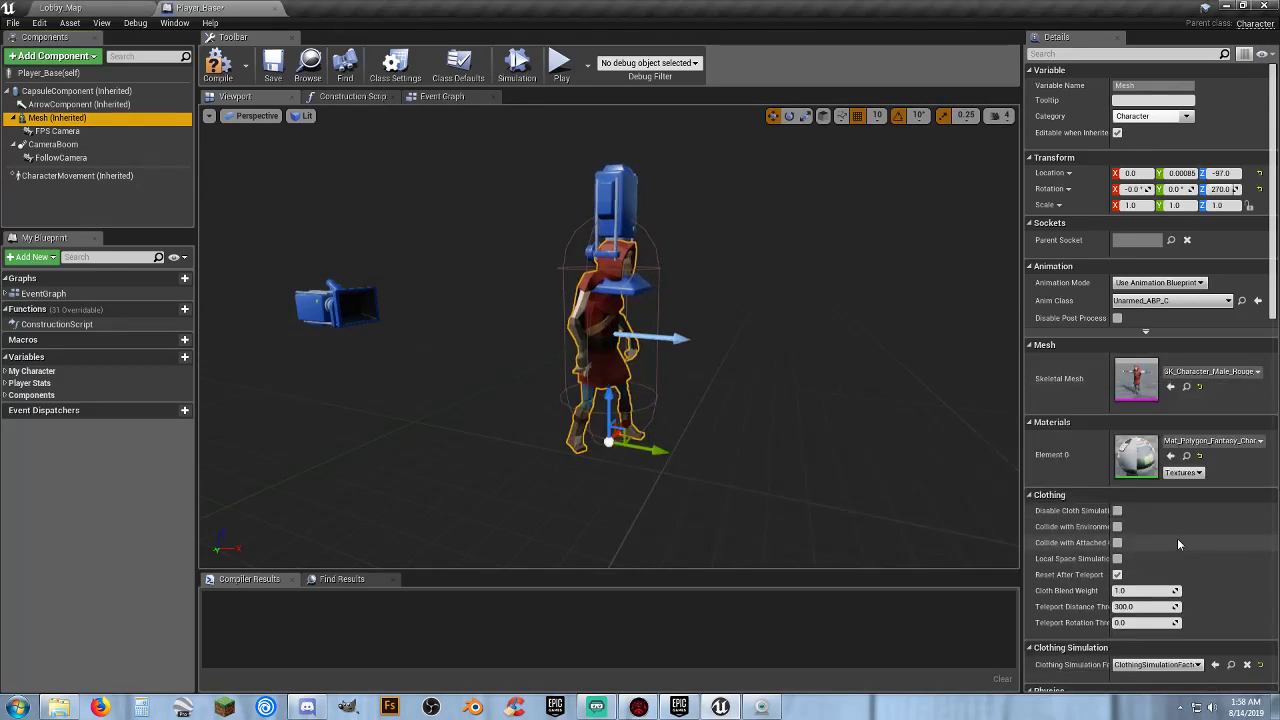
Set the Mesh component's skeletal mesh to SK_Character_Male_Peasant_01, then compile and save the Player_Base blueprint.
{"action": "left_click", "coordinate": [1232, 374]}
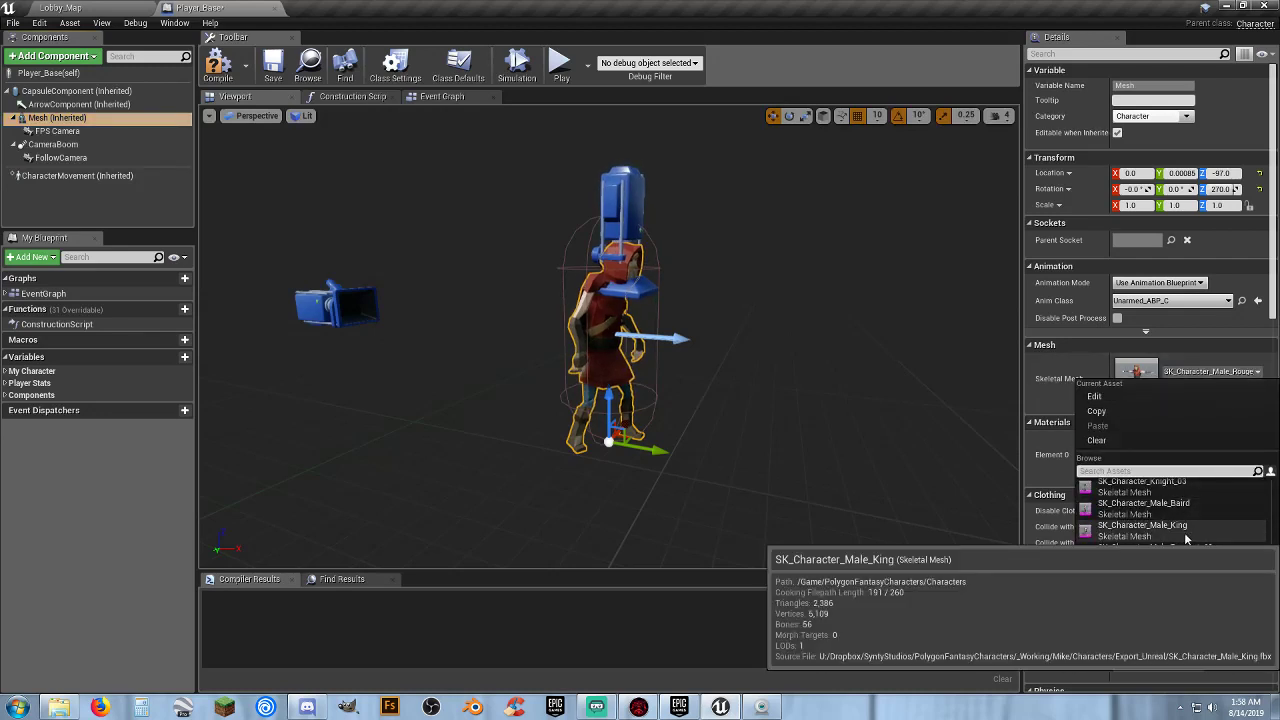
{"action": "left_click", "coordinate": [1183, 557]}
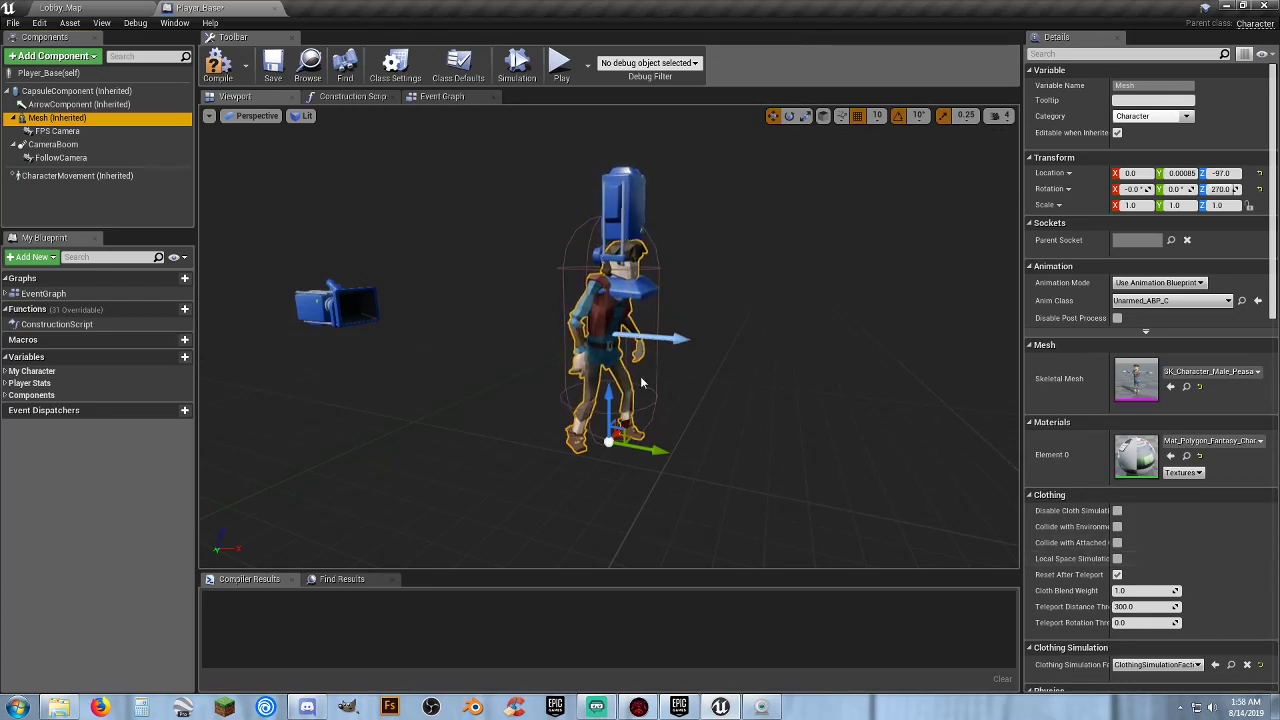
{"action": "left_click", "coordinate": [219, 75]}
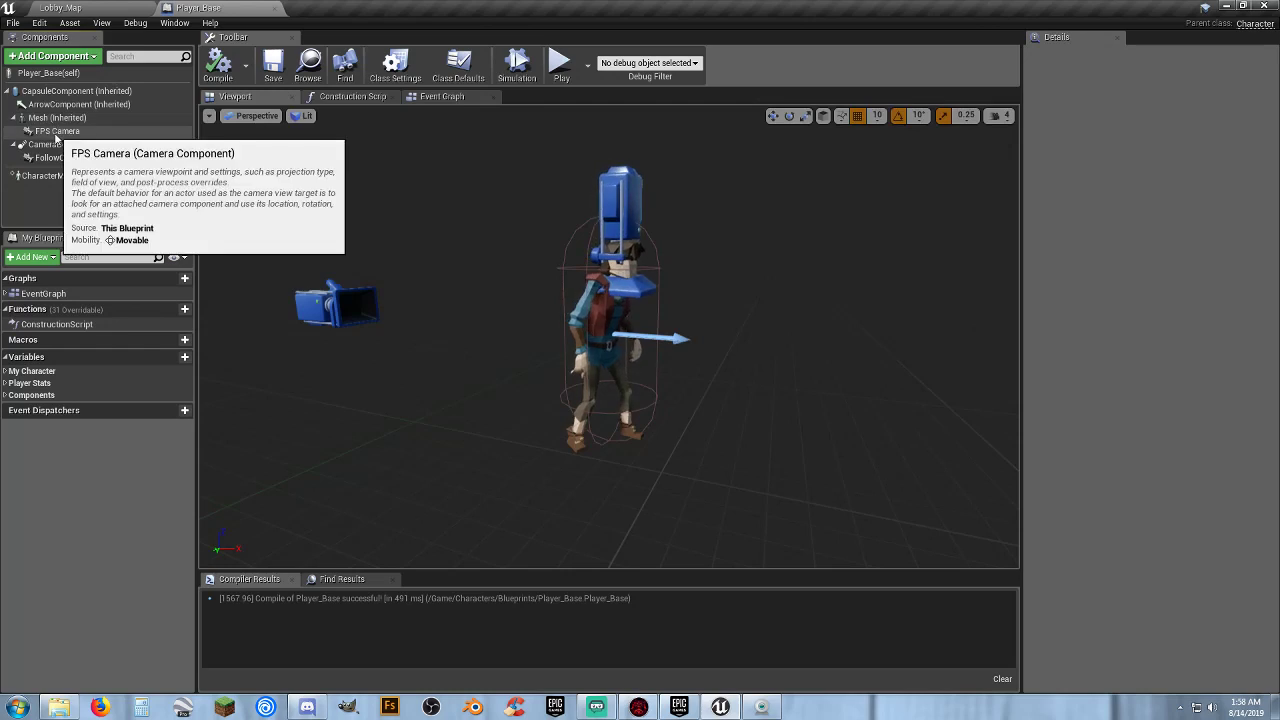
Turn off the viewport's realtime preview and rotate the FPS Camera to face forward, with rotation about -90°, 90° and 720°.
{"action": "left_click", "coordinate": [55, 132]}
{"action": "left_click", "coordinate": [208, 115]}
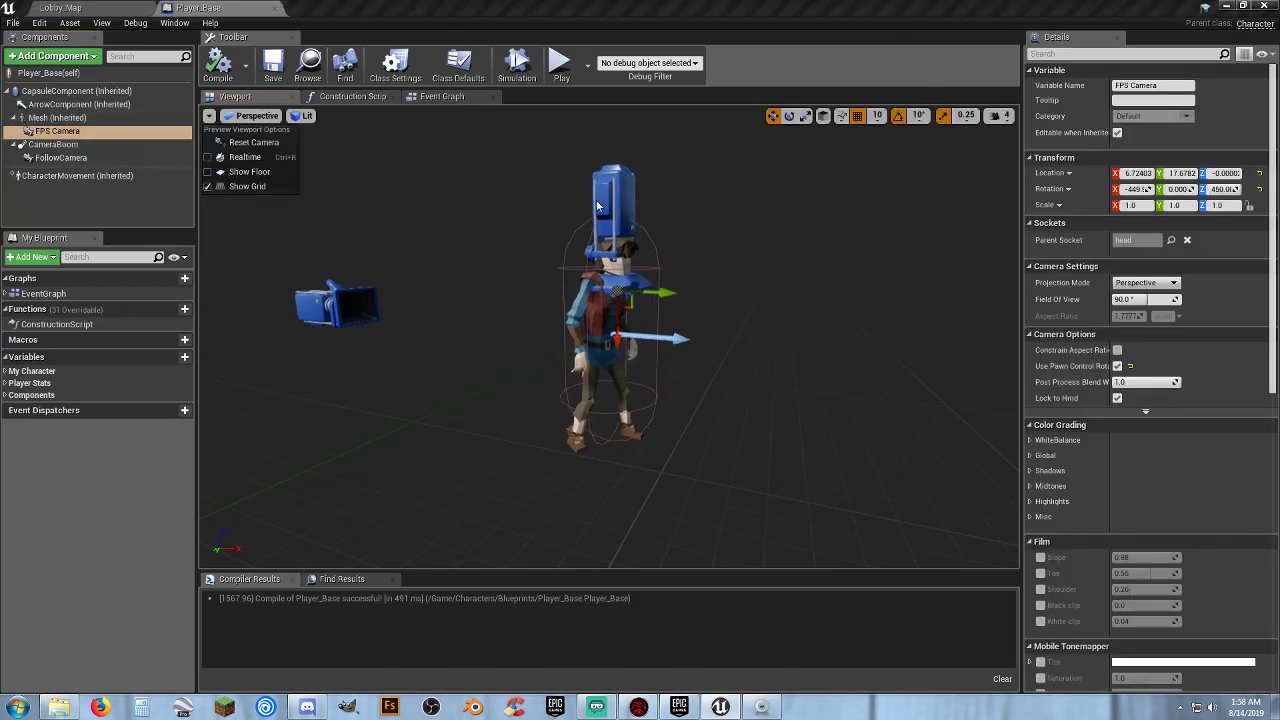
{"action": "right_click_drag", "start_coordinate": [608, 243], "coordinate": [610, 214]}
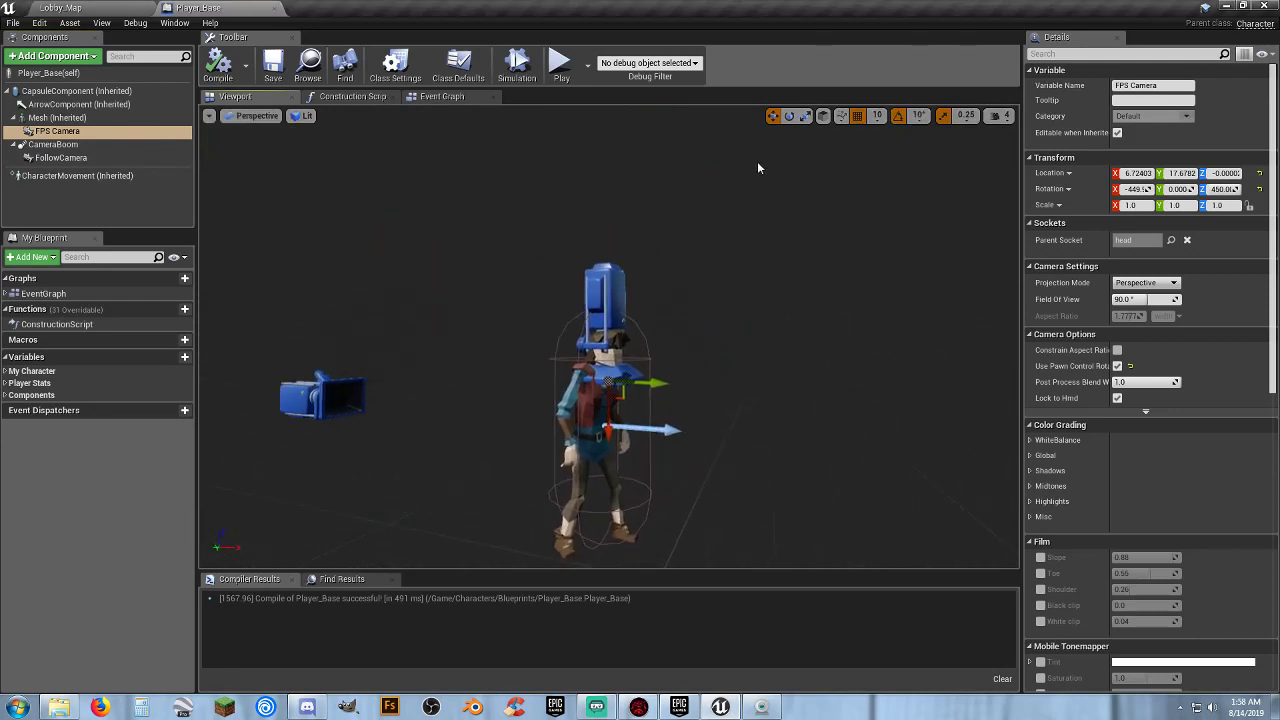
{"action": "left_click", "coordinate": [789, 117]}
{"action": "right_click_drag", "start_coordinate": [717, 251], "coordinate": [735, 286]}
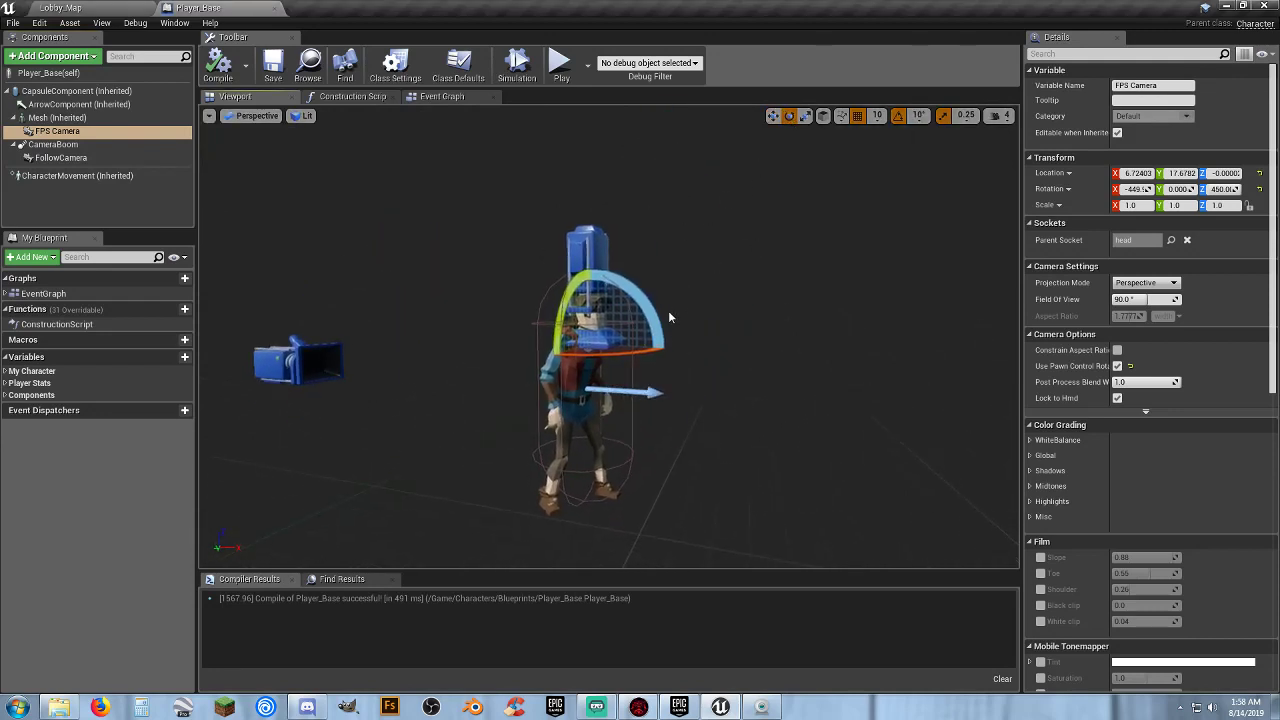
{"action": "left_click_drag", "start_coordinate": [649, 314], "coordinate": [629, 349]}
{"action": "mouse_move", "coordinate": [565, 303]}
{"action": "left_mouse_down"}
{"action": "mouse_move", "coordinate": [600, 340]}
{"action": "mouse_move", "coordinate": [575, 312]}
{"action": "left_mouse_up"}
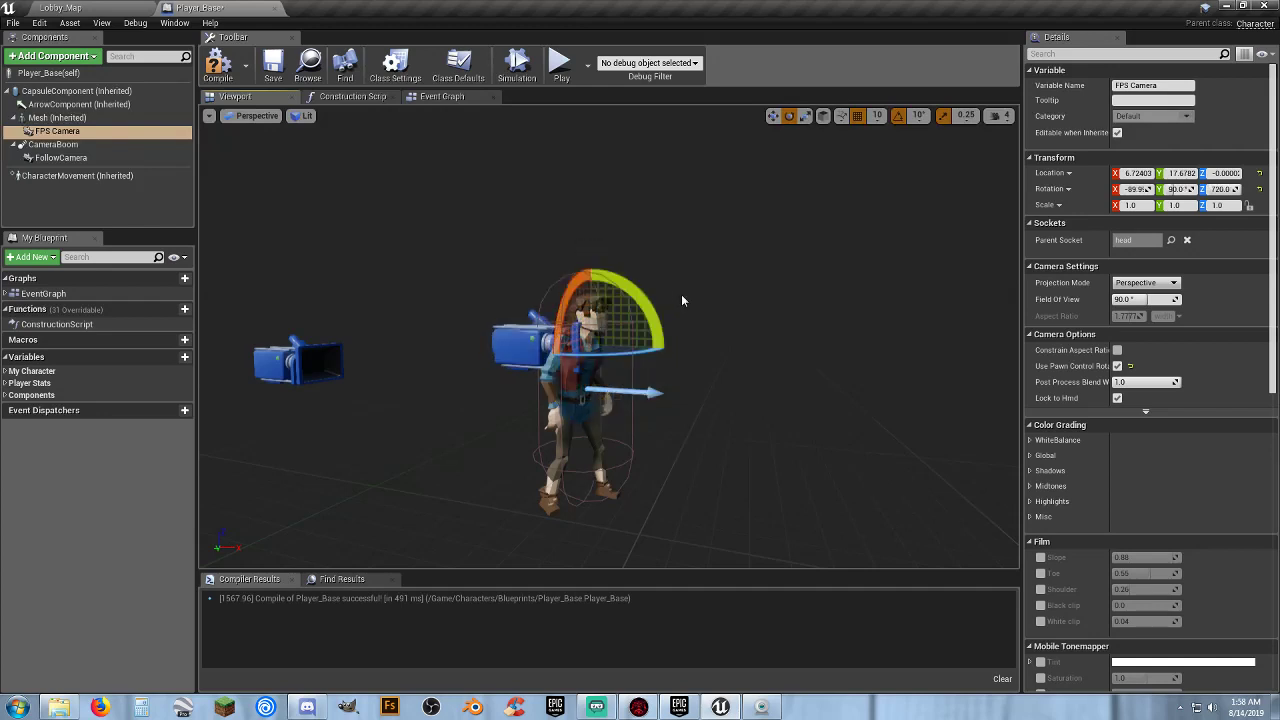
Turn off grid snapping and move the FPS Camera to the middle of the head at eye level, about X 1.43, Y -9.67, Z 11.28.
{"action": "right_click_drag", "start_coordinate": [682, 300], "coordinate": [500, 286]}
{"action": "key", "text": "w"}
{"action": "key", "text": "s"}
{"action": "left_click", "coordinate": [773, 116]}
{"action": "key", "text": "d"}
{"action": "key", "text": "a"}
{"action": "right_click_drag", "start_coordinate": [640, 266], "coordinate": [659, 273]}
{"action": "left_click_drag", "start_coordinate": [606, 254], "coordinate": [597, 212]}
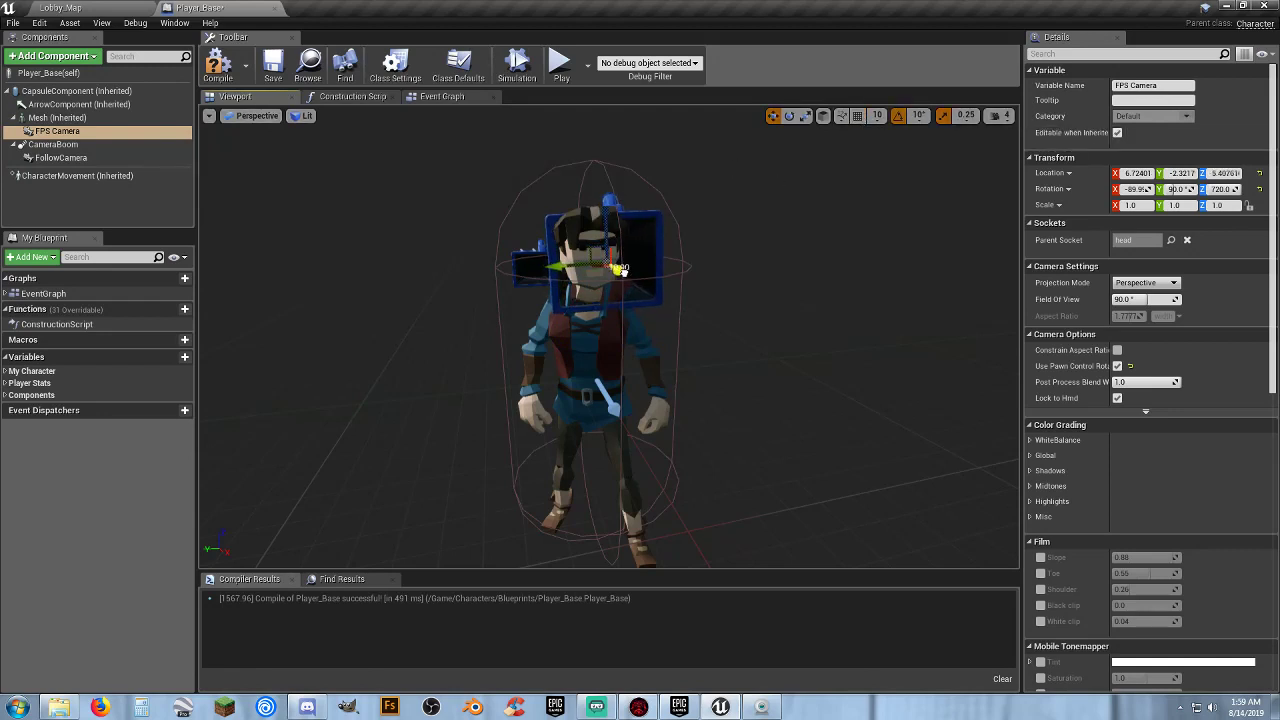
{"action": "left_click_drag", "start_coordinate": [628, 271], "coordinate": [589, 272]}
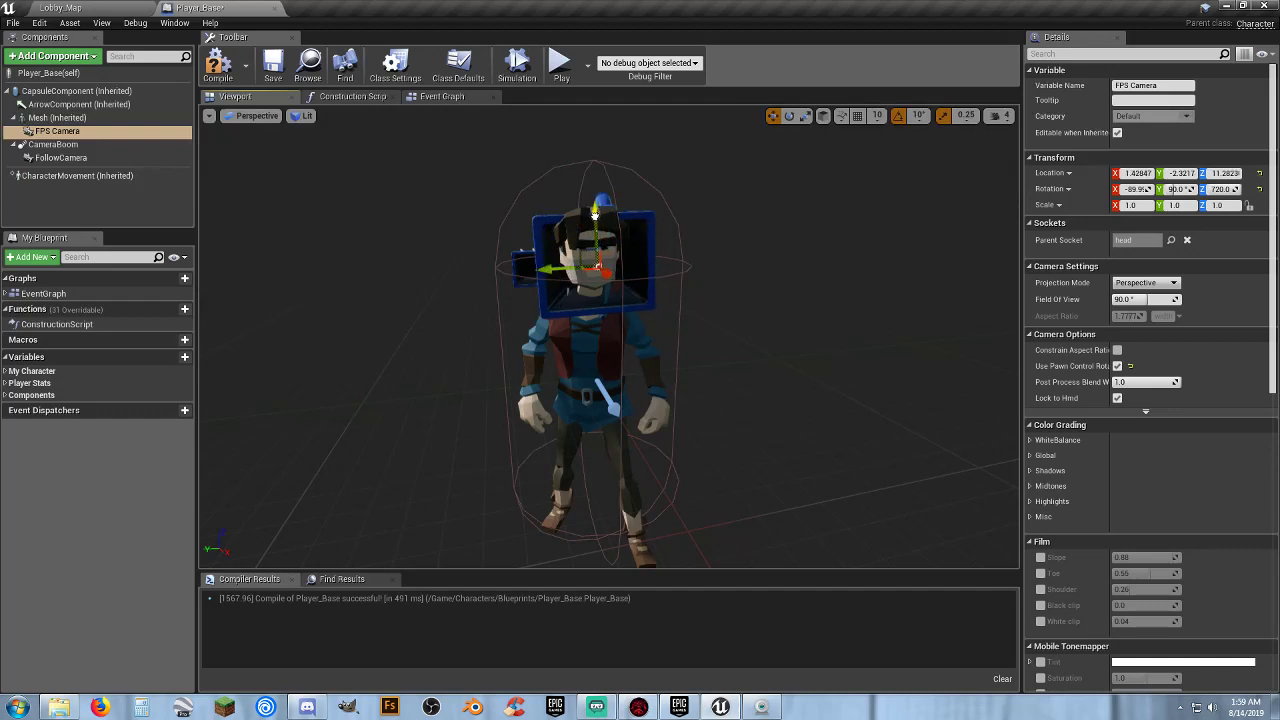
{"action": "left_click_drag", "start_coordinate": [595, 213], "coordinate": [591, 200]}
Move the FPS Camera forward in front of the face, to Z about 27.25, then compile and save Player_Base.
{"action": "right_click_drag", "start_coordinate": [586, 197], "coordinate": [706, 248]}
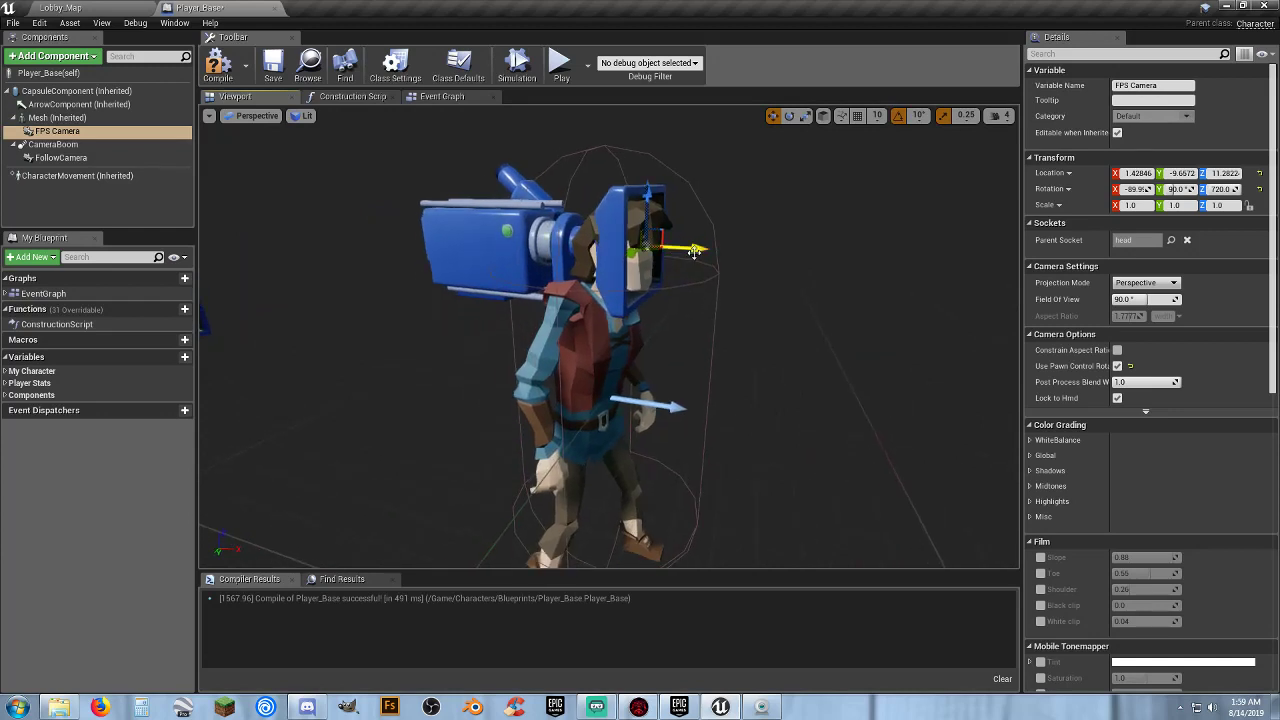
{"action": "left_click_drag", "start_coordinate": [694, 251], "coordinate": [730, 254]}
{"action": "mouse_move", "coordinate": [742, 269]}
{"action": "right_mouse_down"}
{"action": "mouse_move", "coordinate": [655, 266]}
{"action": "mouse_move", "coordinate": [729, 268]}
{"action": "right_mouse_up"}
{"action": "left_click_drag", "start_coordinate": [686, 276], "coordinate": [697, 273]}
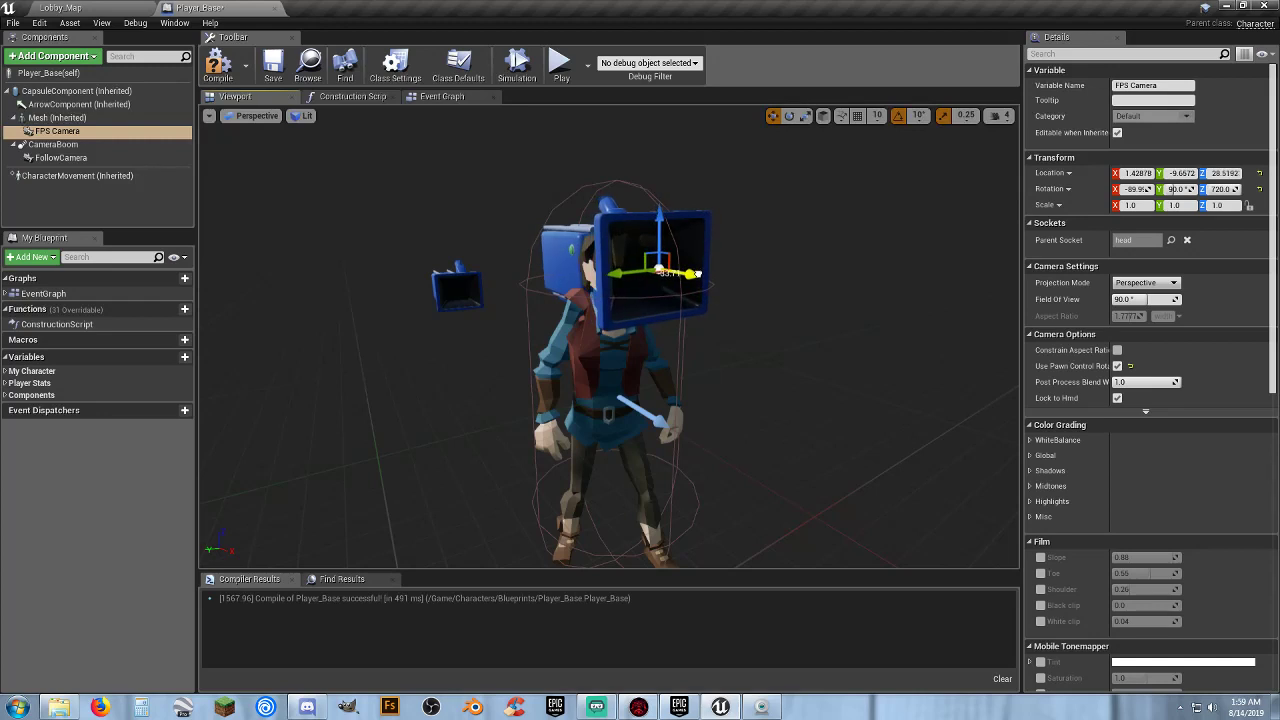
{"action": "left_click", "coordinate": [218, 63]}
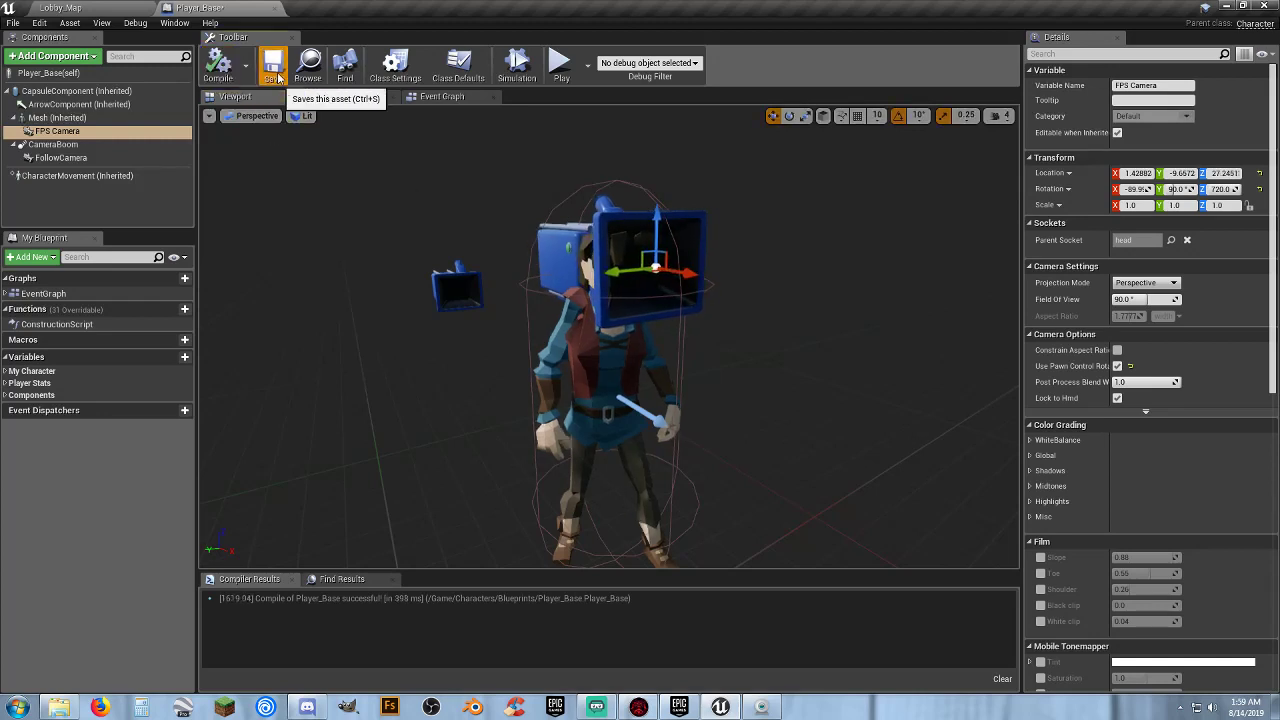
Turn the viewport's realtime preview back on and close the Player_Base blueprint.
{"action": "left_click", "coordinate": [210, 116]}
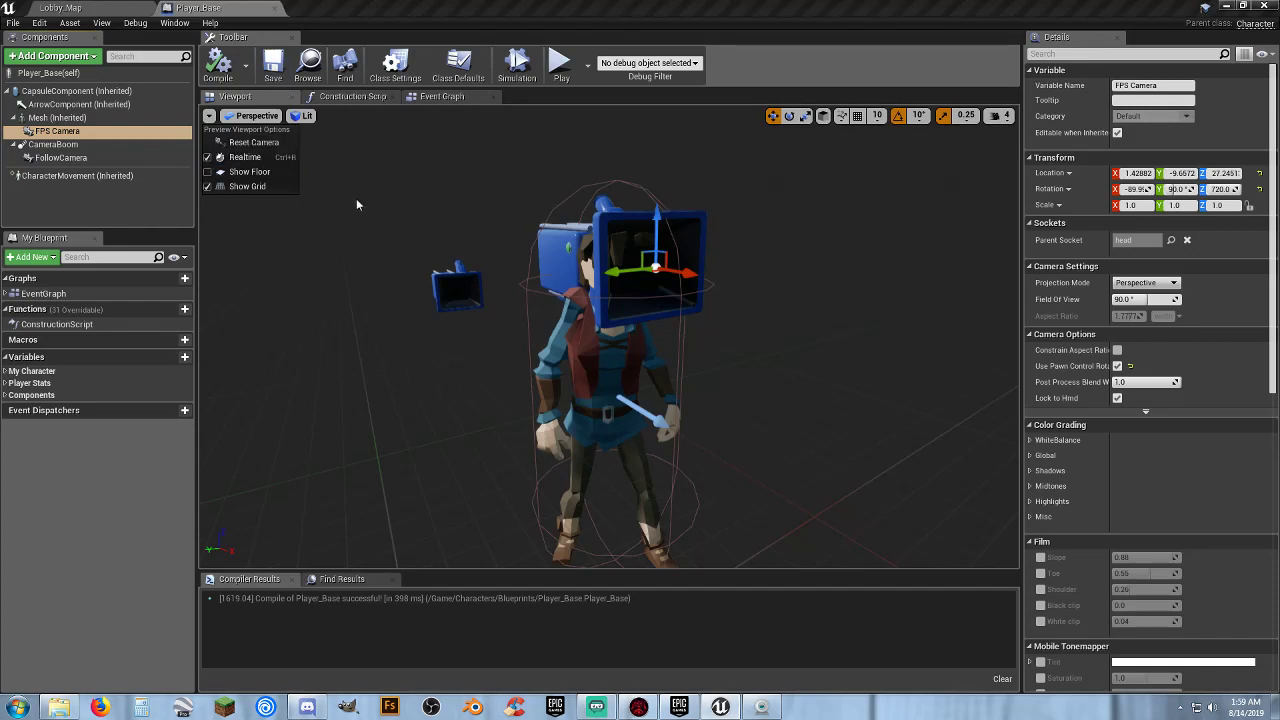
{"action": "left_click", "coordinate": [274, 7]}
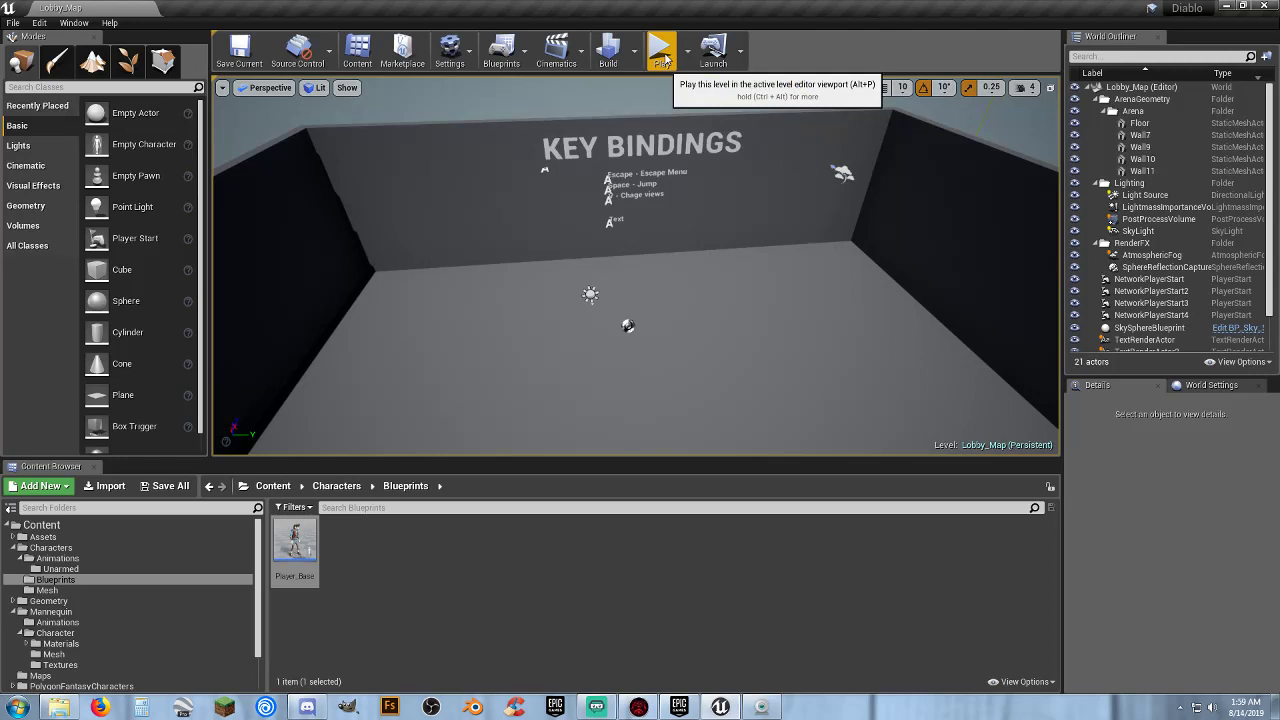
Play-test the character in Lobby_Map by running in several directions and jumping, and stop the preview.
{"action": "left_click", "coordinate": [645, 239]}
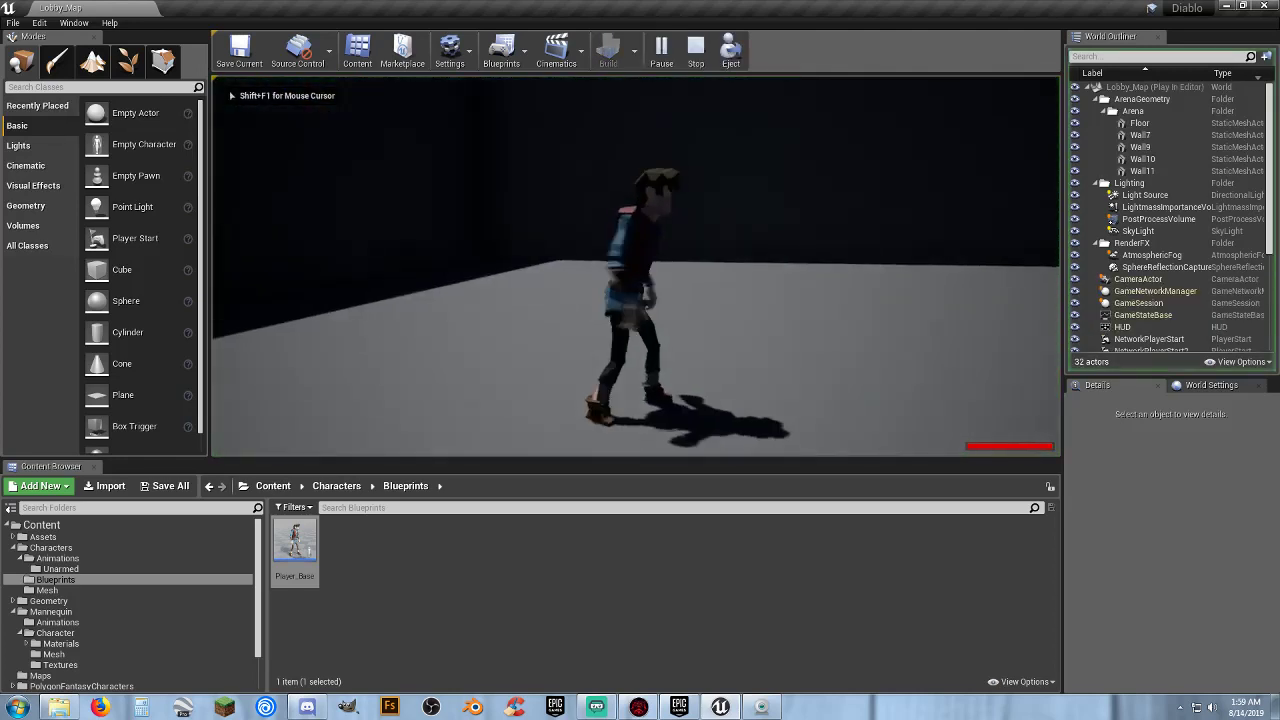
{"action": "key", "text": "space"}
{"action": "key", "text": "w"}
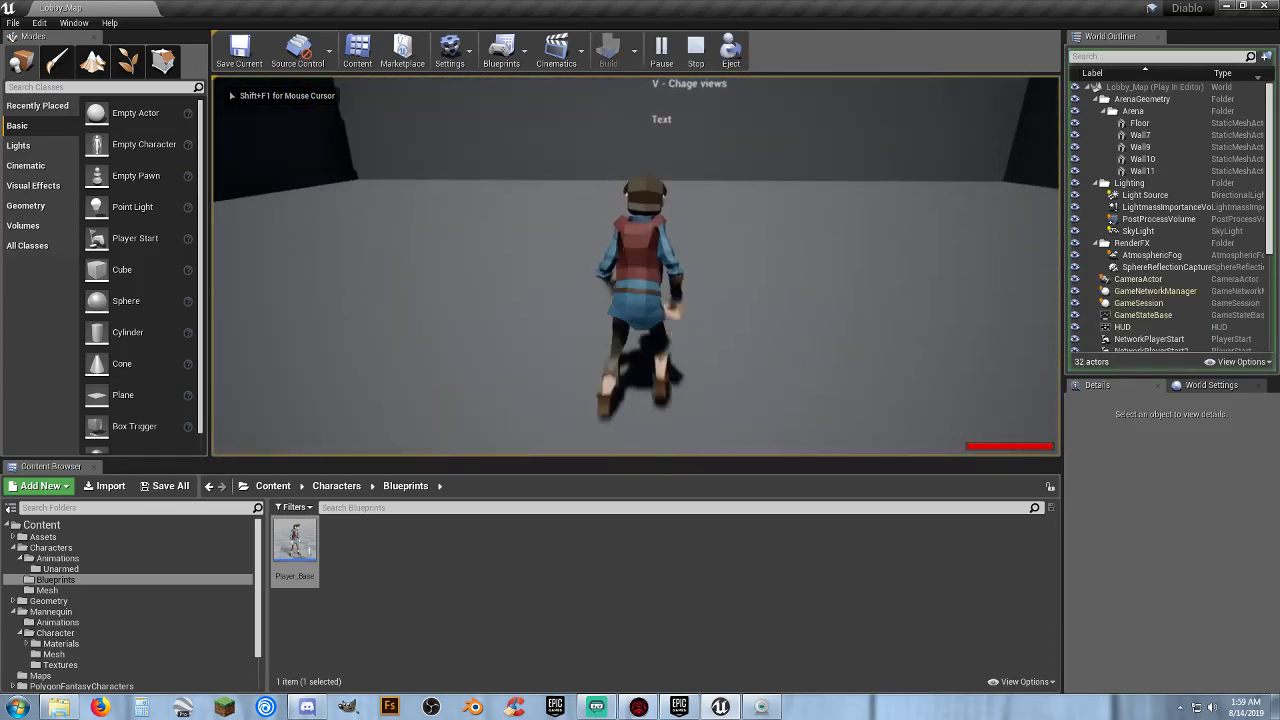
{"action": "key", "text": "d"}
{"action": "key", "text": "a"}
{"action": "key", "text": "w"}
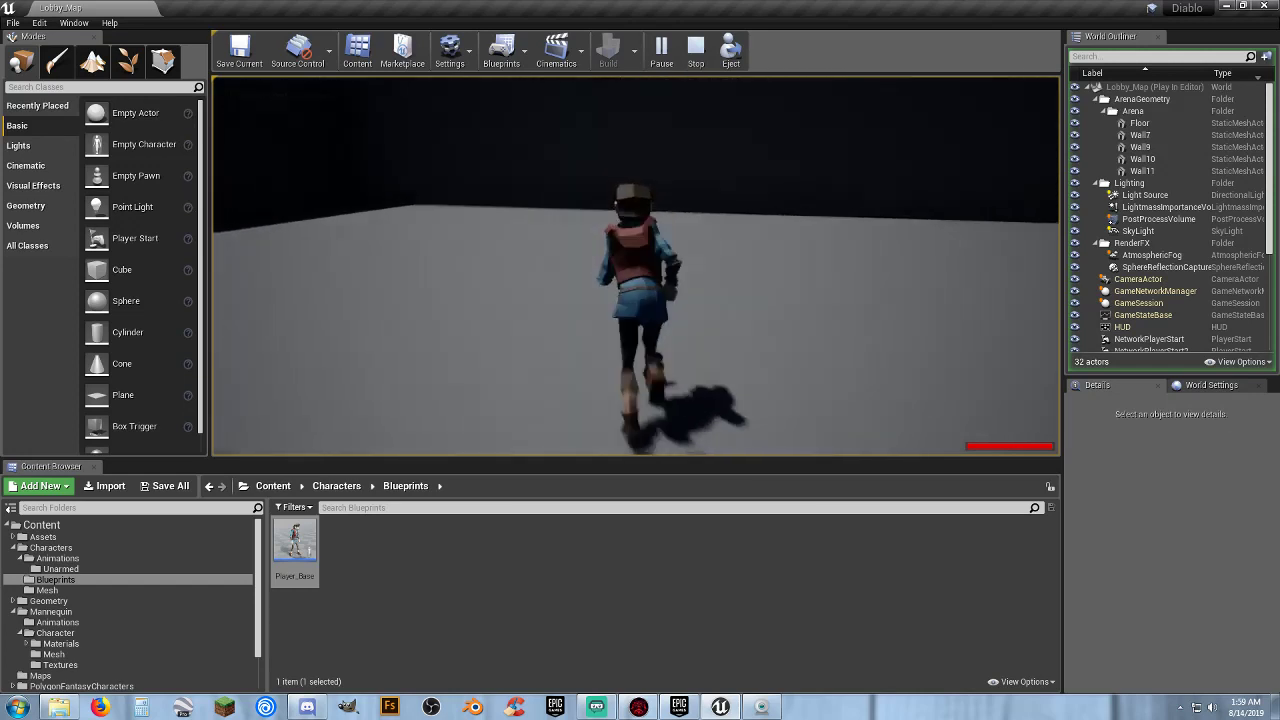
{"action": "key", "text": "s"}
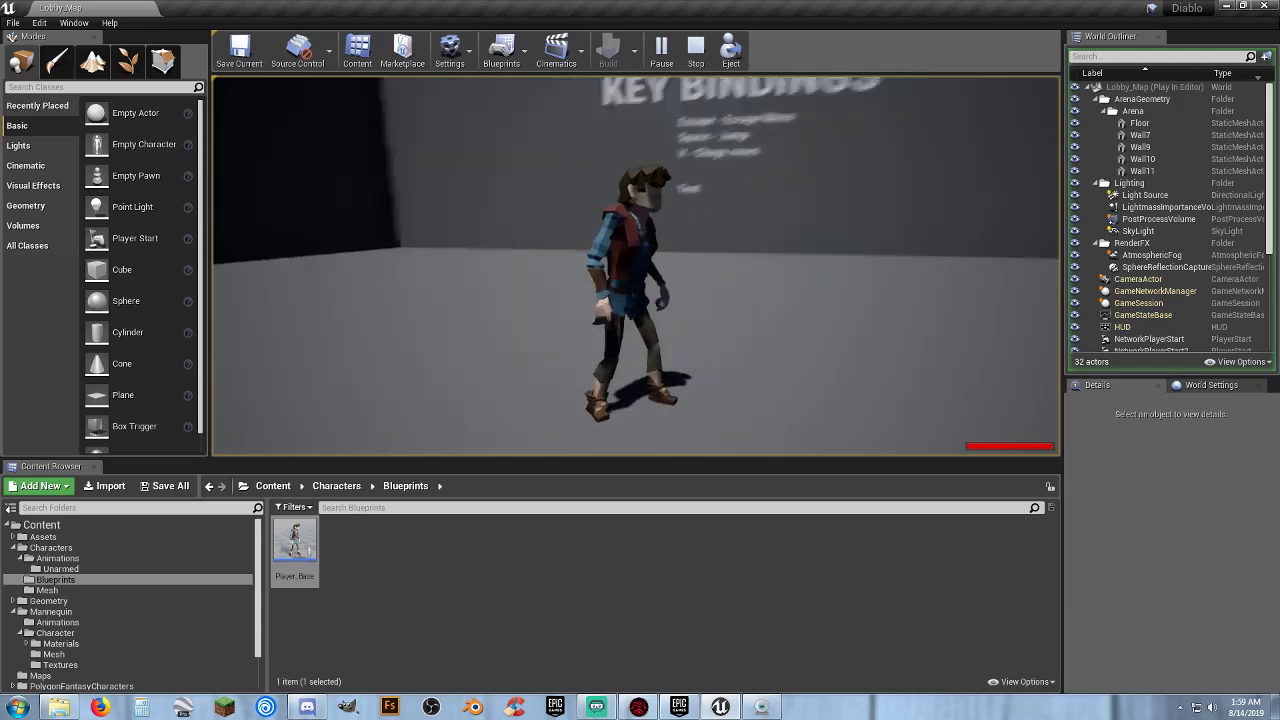
{"action": "key", "text": "w"}
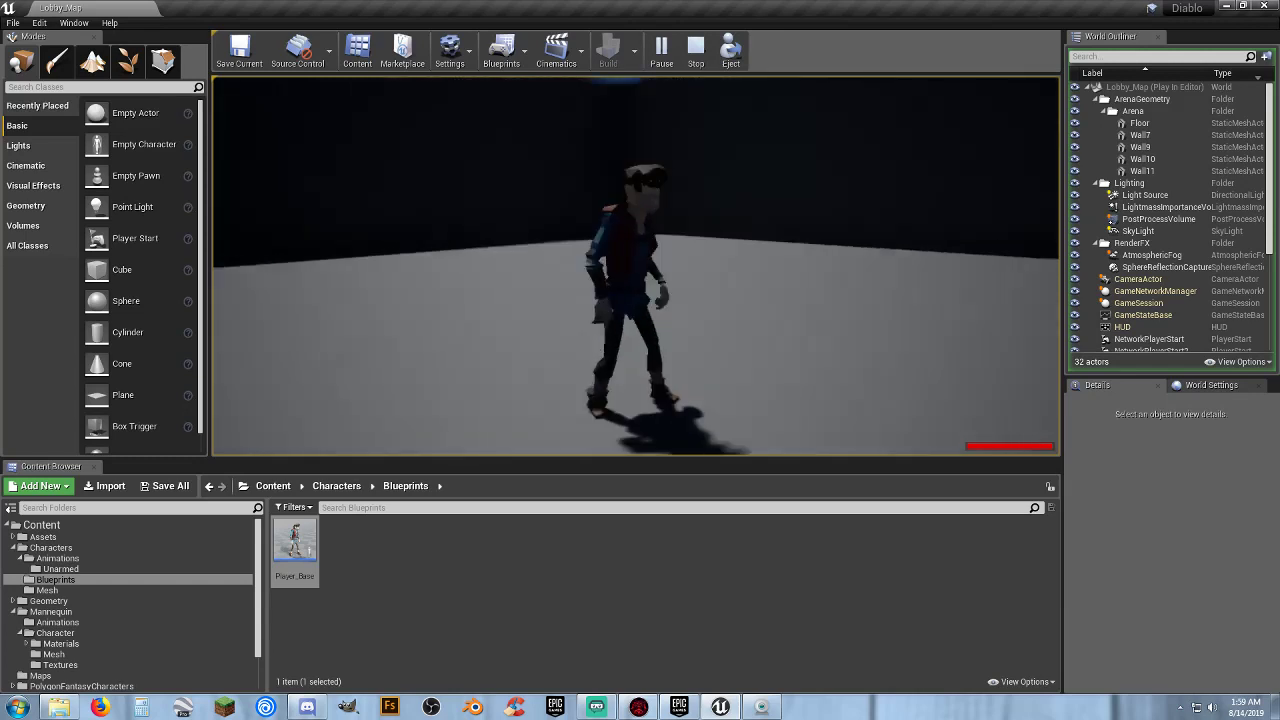
{"action": "key", "text": "w"}
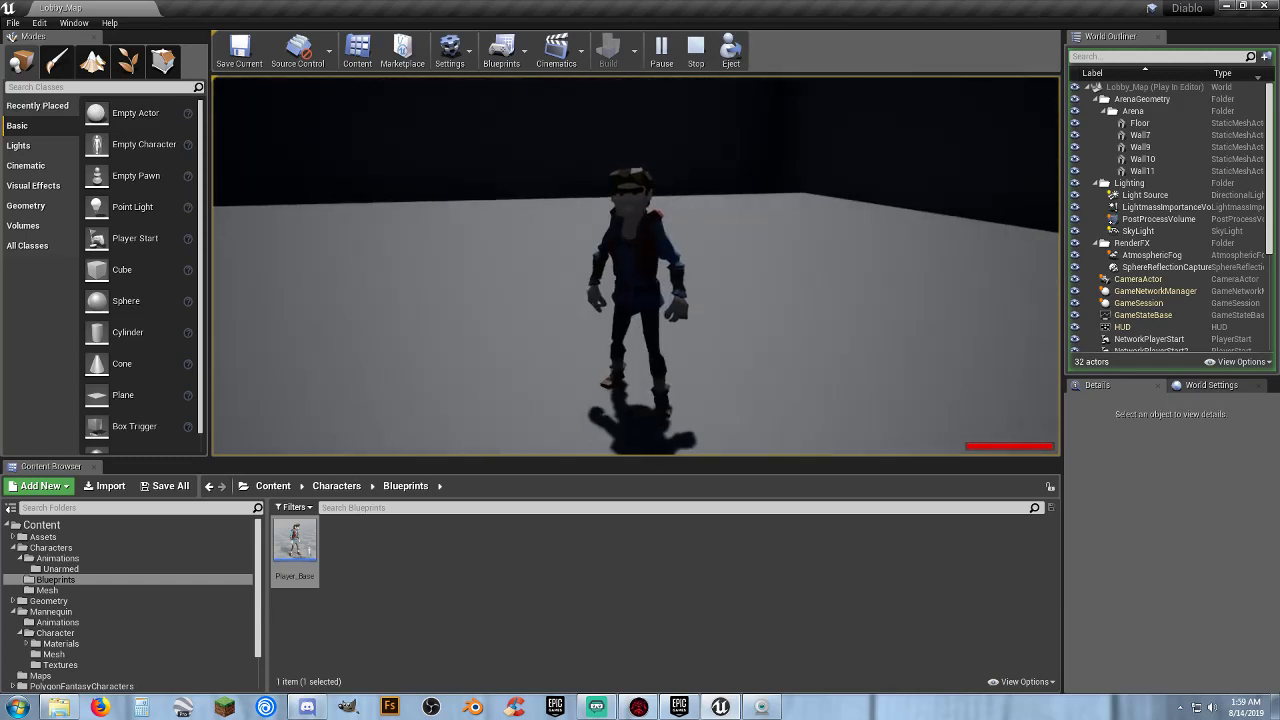
{"action": "key", "text": "w"}
{"action": "key", "text": "Escape"}
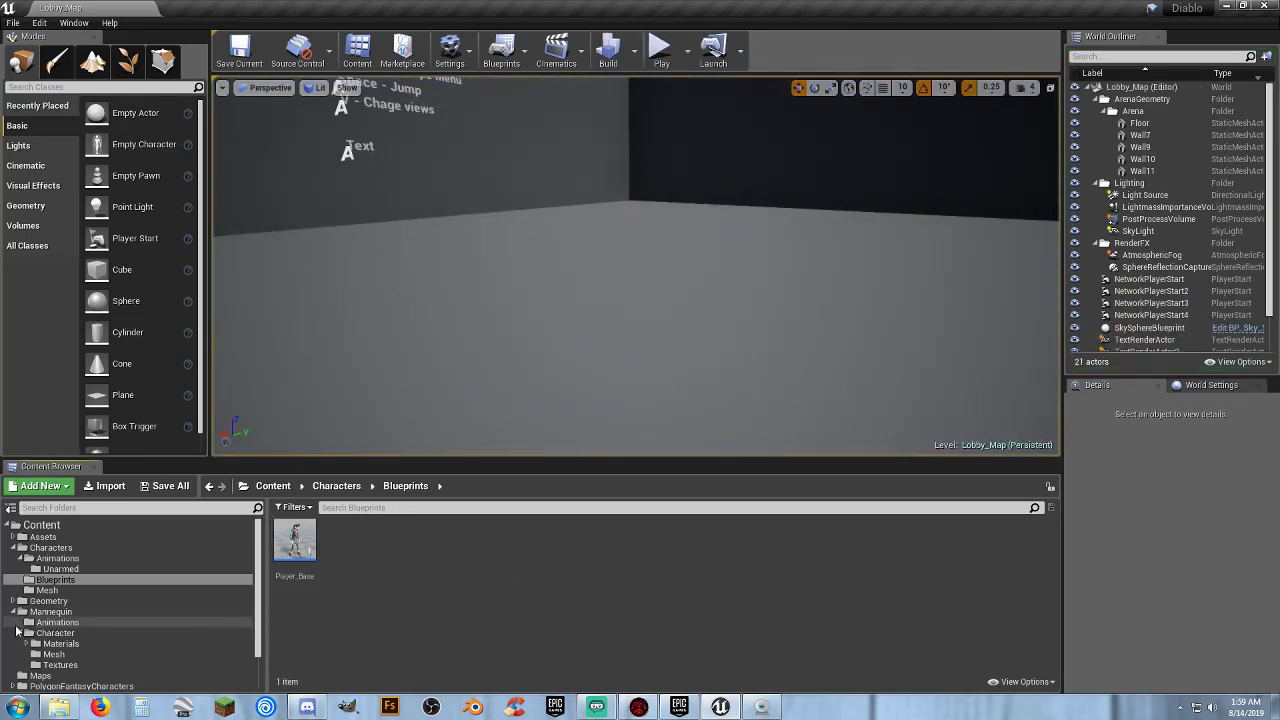
Collapse the Characters and Mannequin folders and open the Demonstration map from the PolygonKnights Maps folder.
{"action": "left_click", "coordinate": [14, 549]}
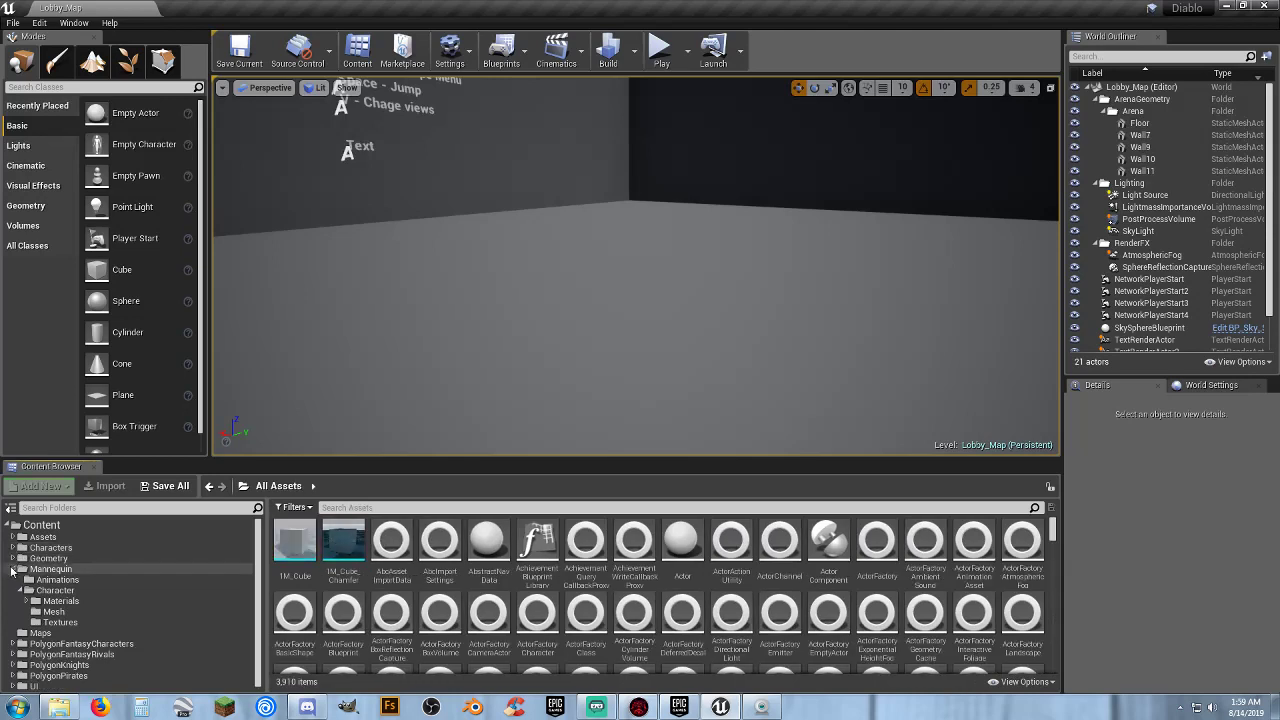
{"action": "left_click", "coordinate": [14, 569]}
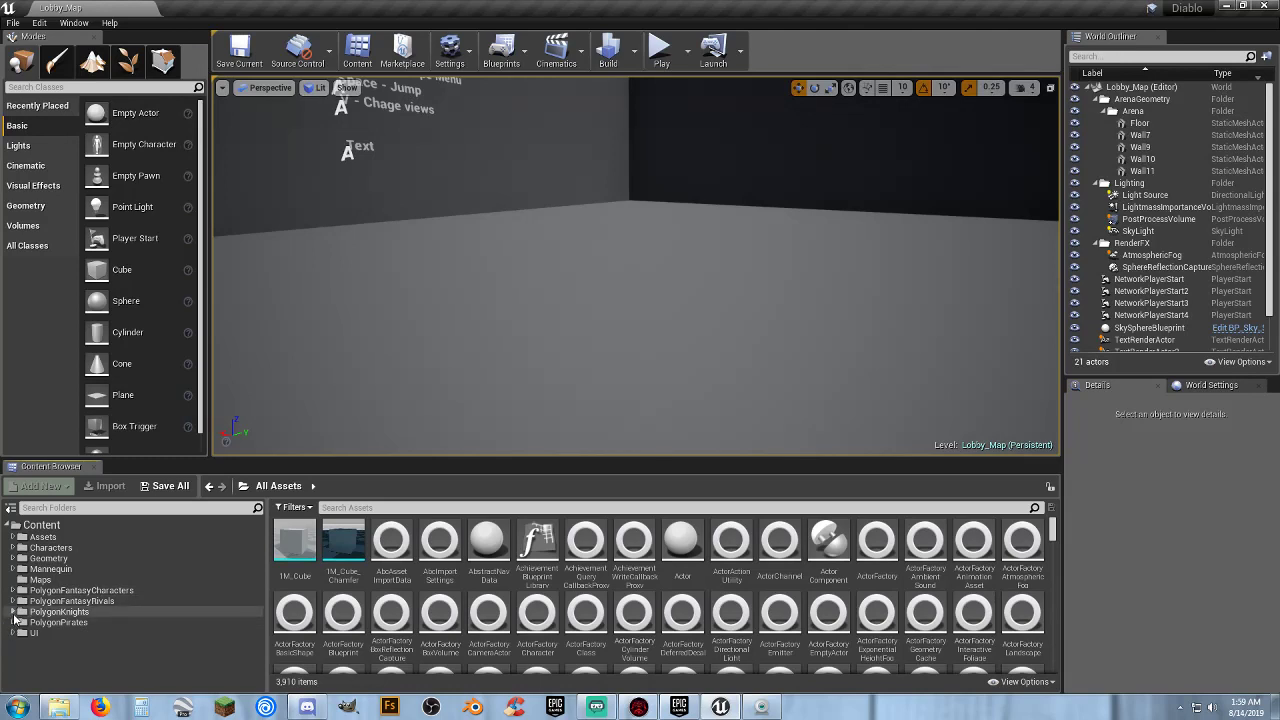
{"action": "left_click", "coordinate": [13, 612]}
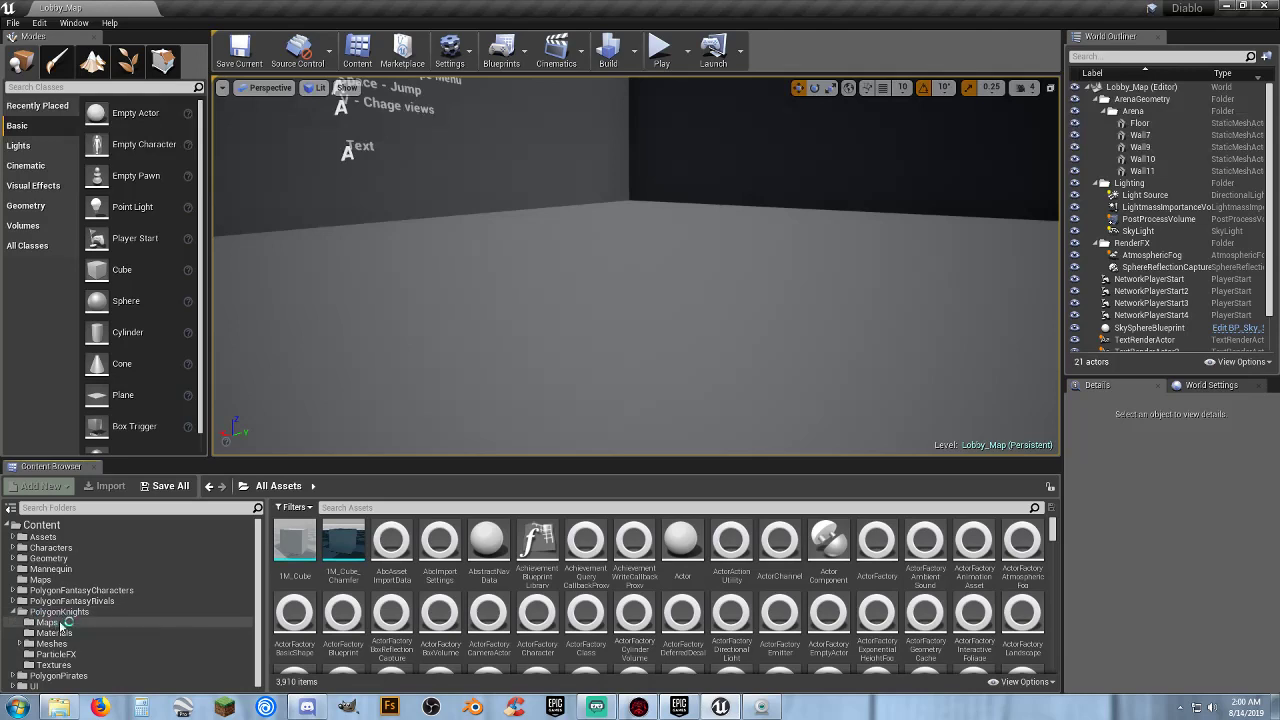
{"action": "left_click", "coordinate": [57, 622]}
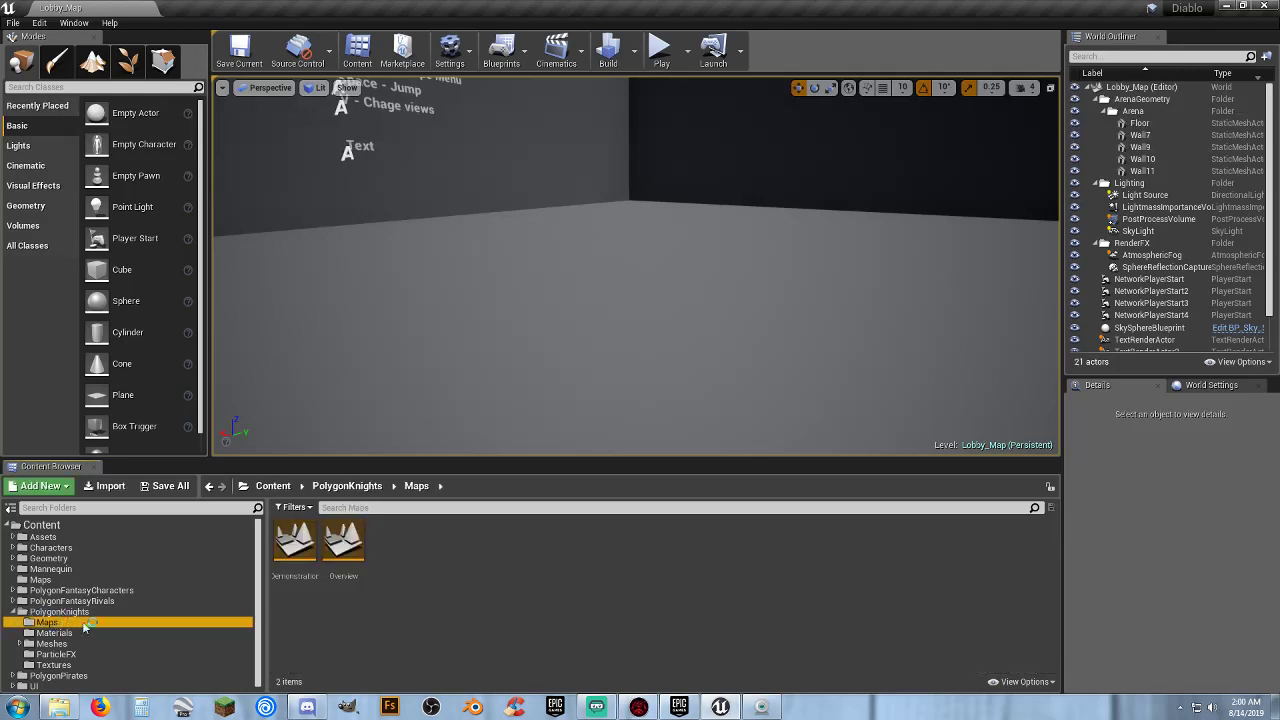
{"action": "double_click", "coordinate": [298, 570]}
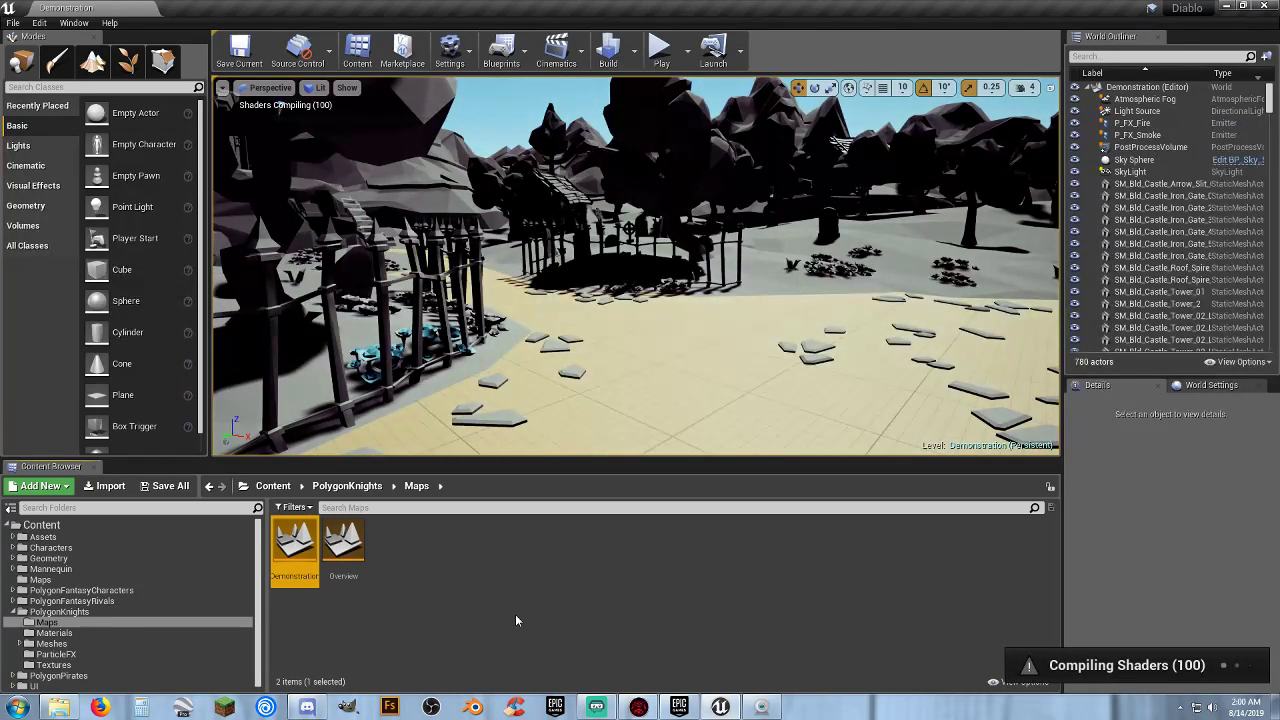
Set the Demonstration level's GameMode Override to ThirdPersonGameMode.
{"action": "right_click_drag", "start_coordinate": [646, 362], "coordinate": [1010, 345]}
{"action": "key", "text": "s"}
{"action": "right_click_drag", "start_coordinate": [610, 351], "coordinate": [730, 325]}
{"action": "key", "text": "w"}
{"action": "key", "text": "s"}
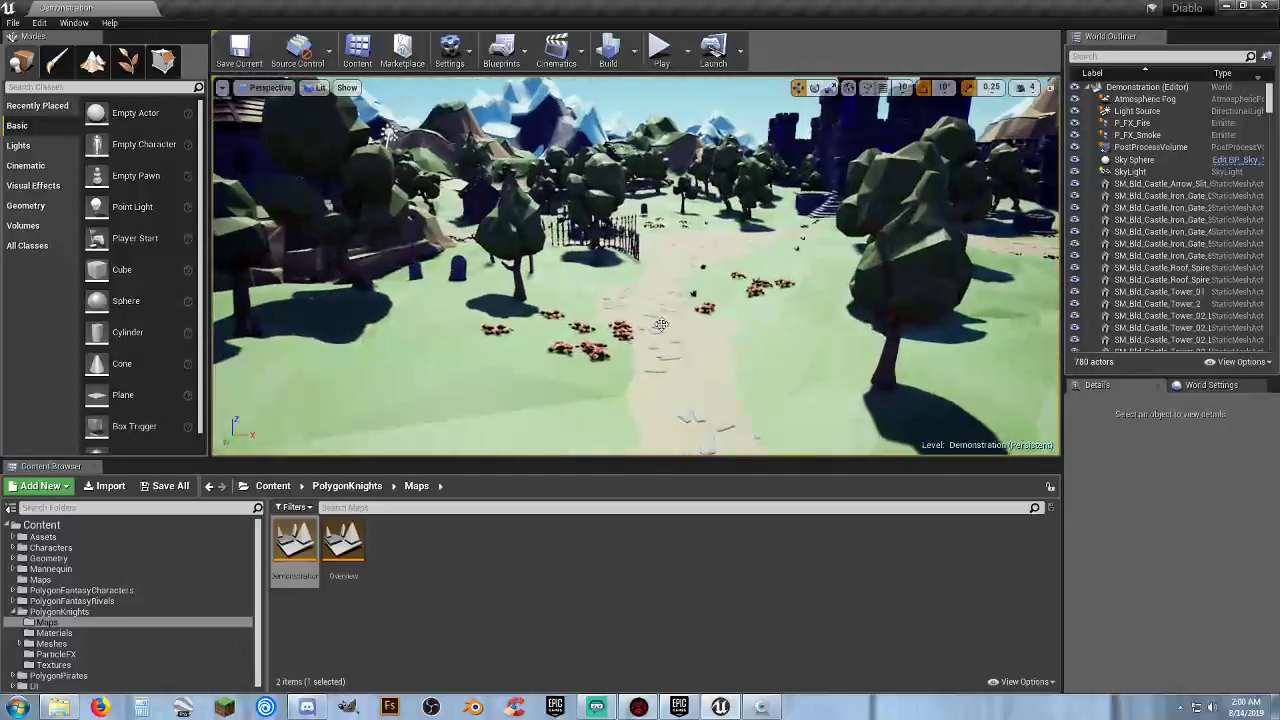
{"action": "left_click", "coordinate": [1211, 386]}
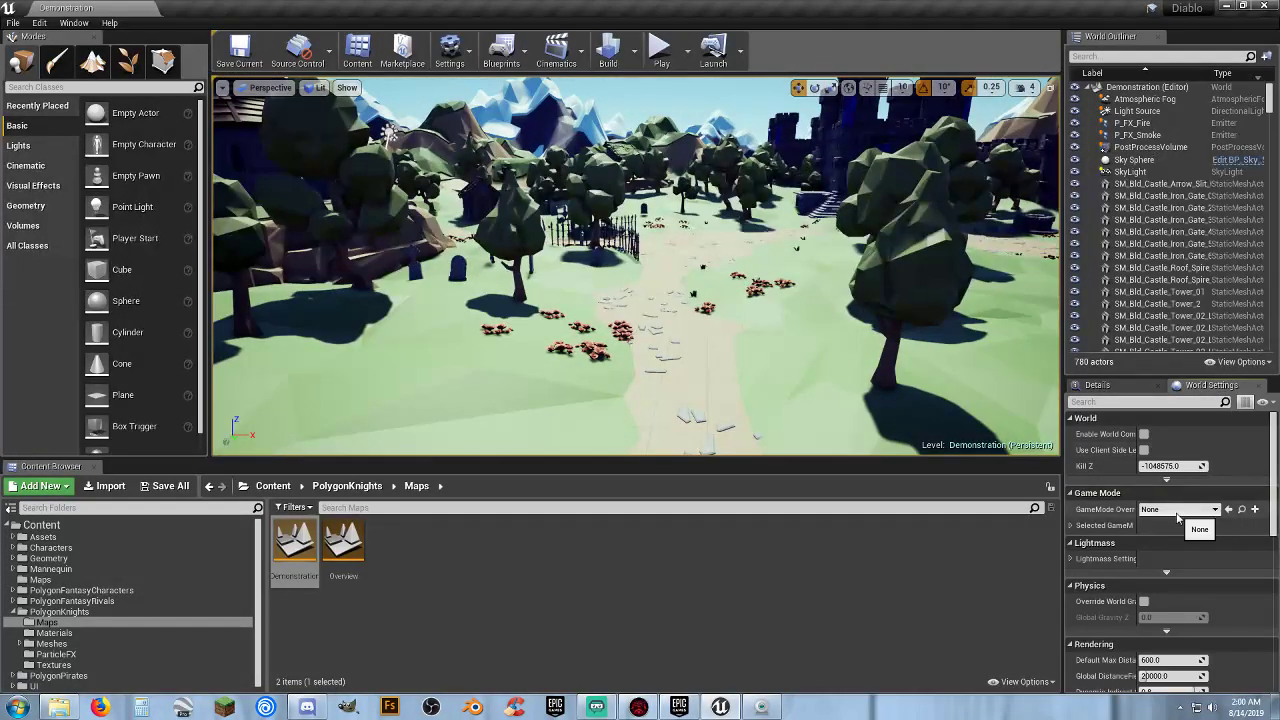
{"action": "left_click", "coordinate": [1180, 509]}
{"action": "left_click", "coordinate": [1150, 618]}
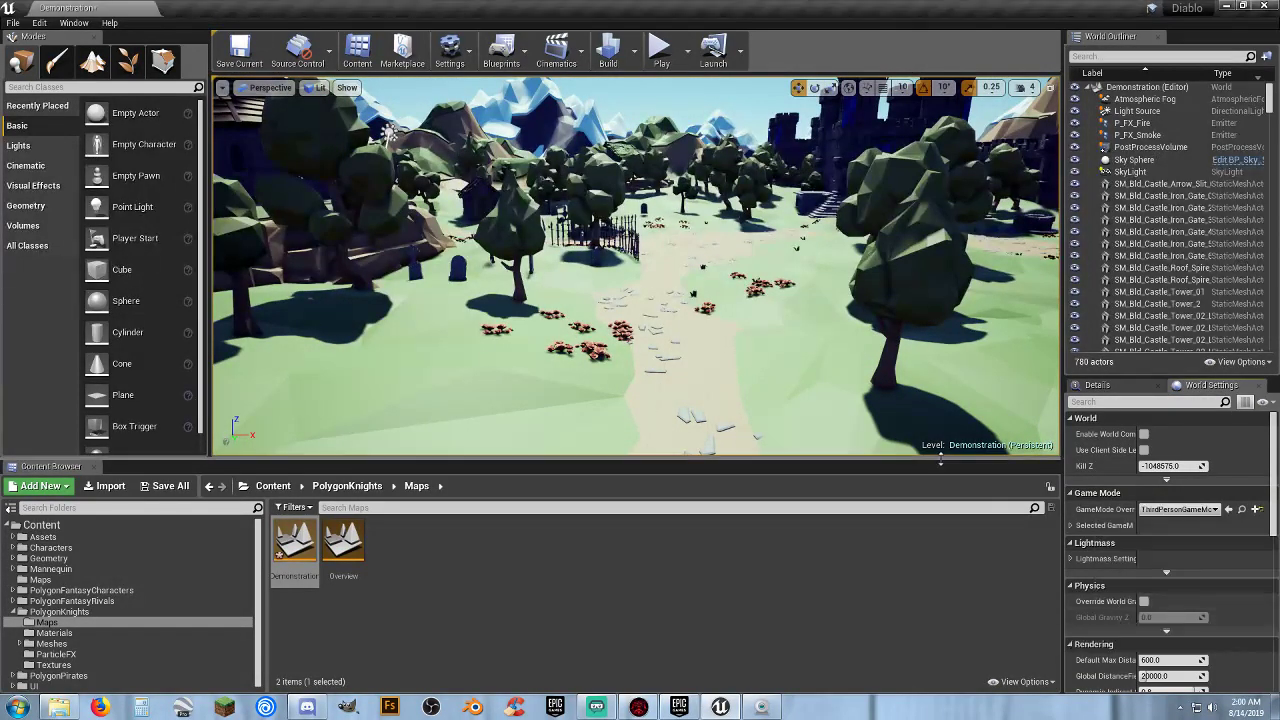
Play-test the character in the Demonstration level, running past the tents and castle gate and jumping, and stop the preview.
{"action": "left_click", "coordinate": [662, 52]}
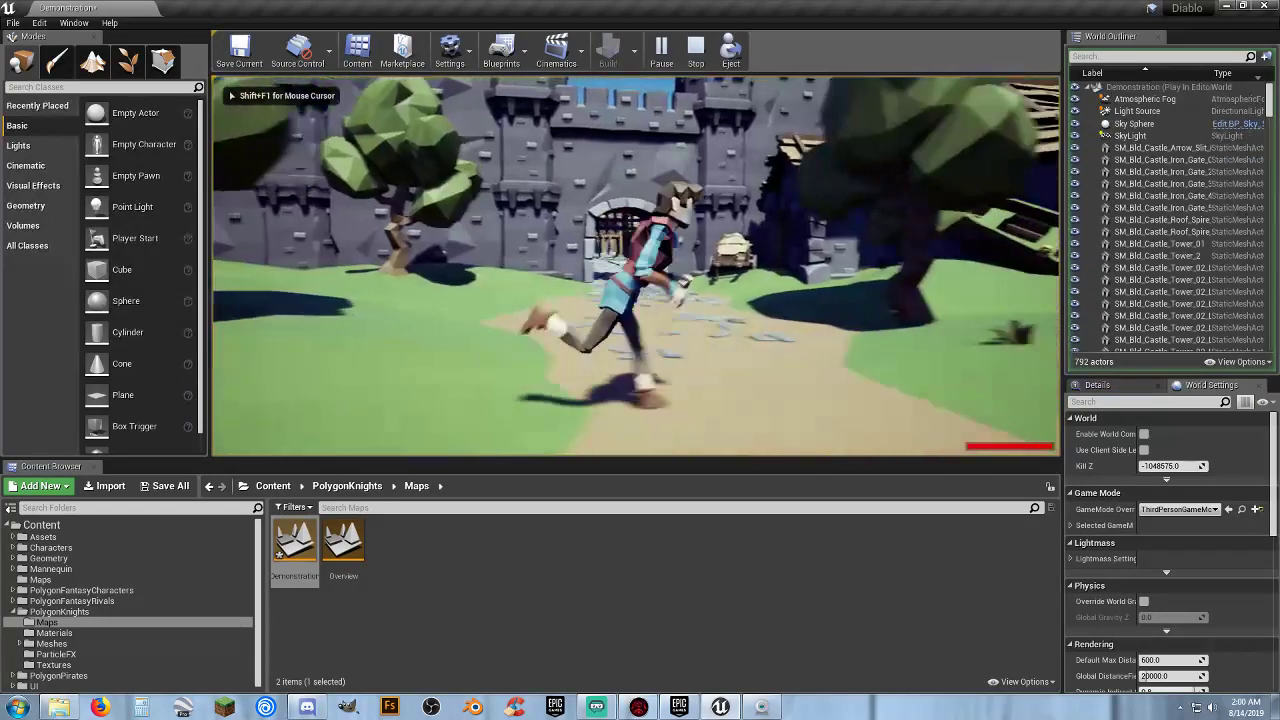
{"action": "key", "text": "w"}
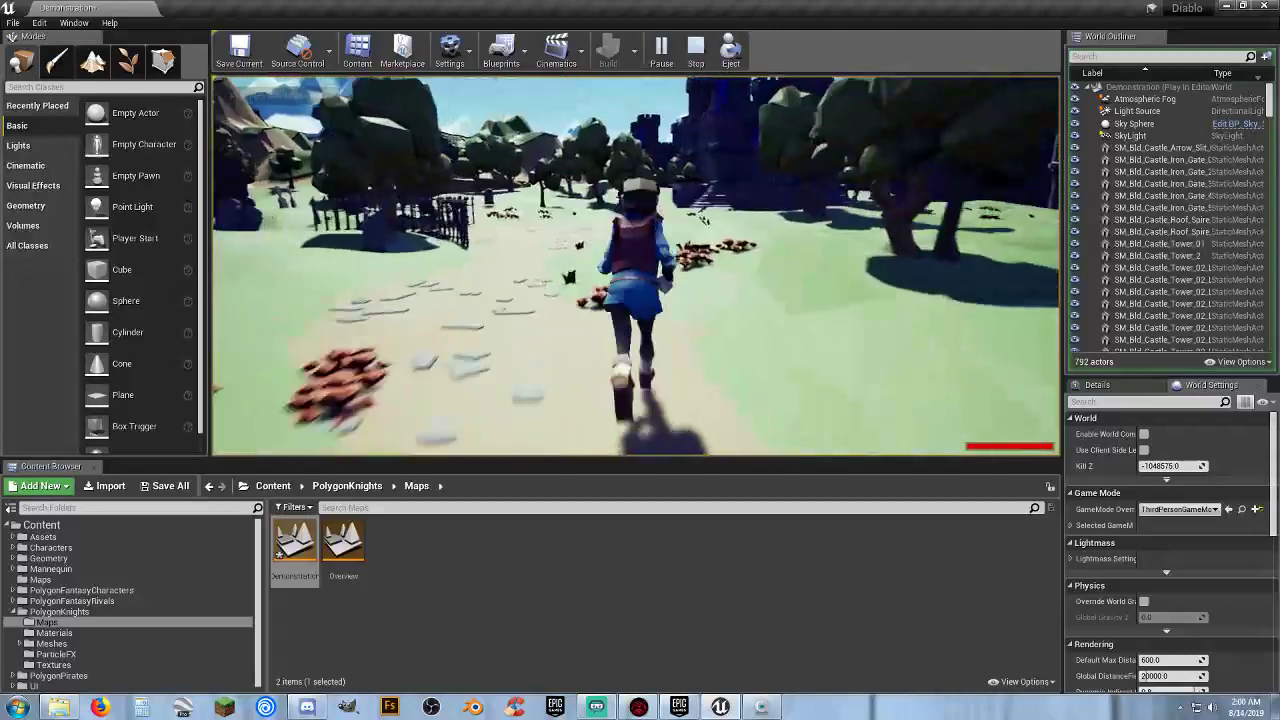
{"action": "key", "text": "d"}
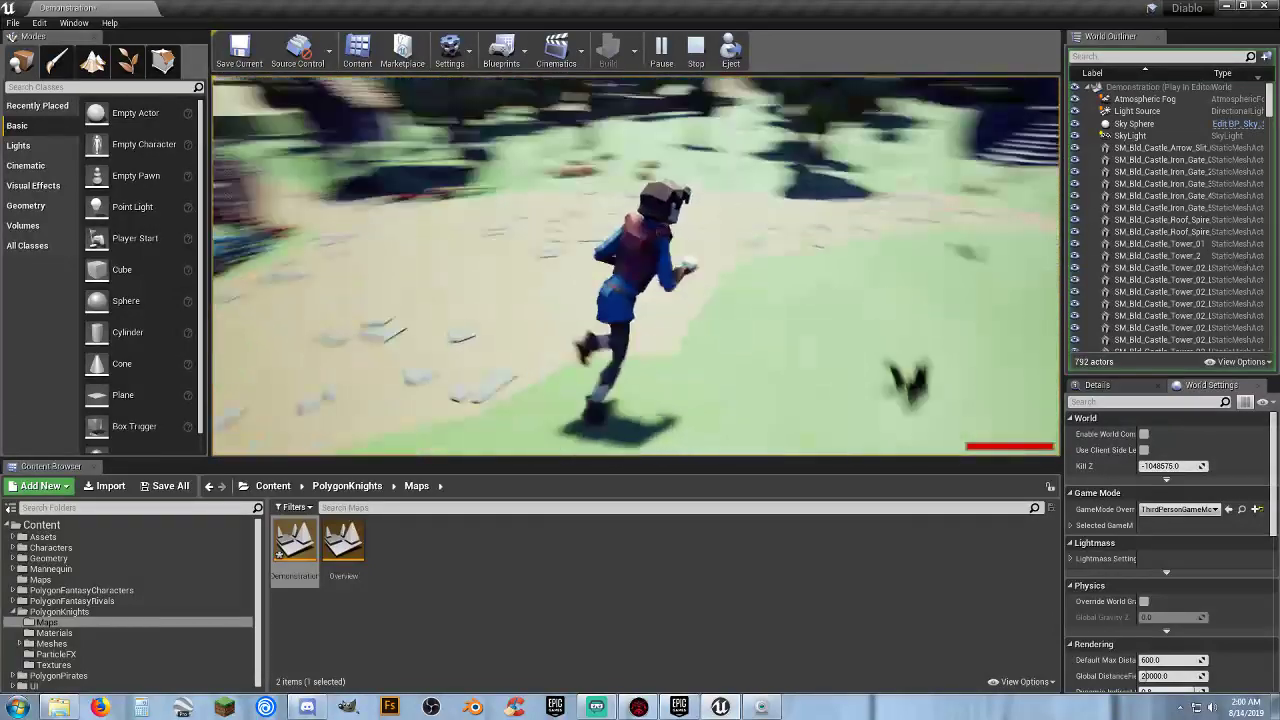
{"action": "key", "text": "w"}
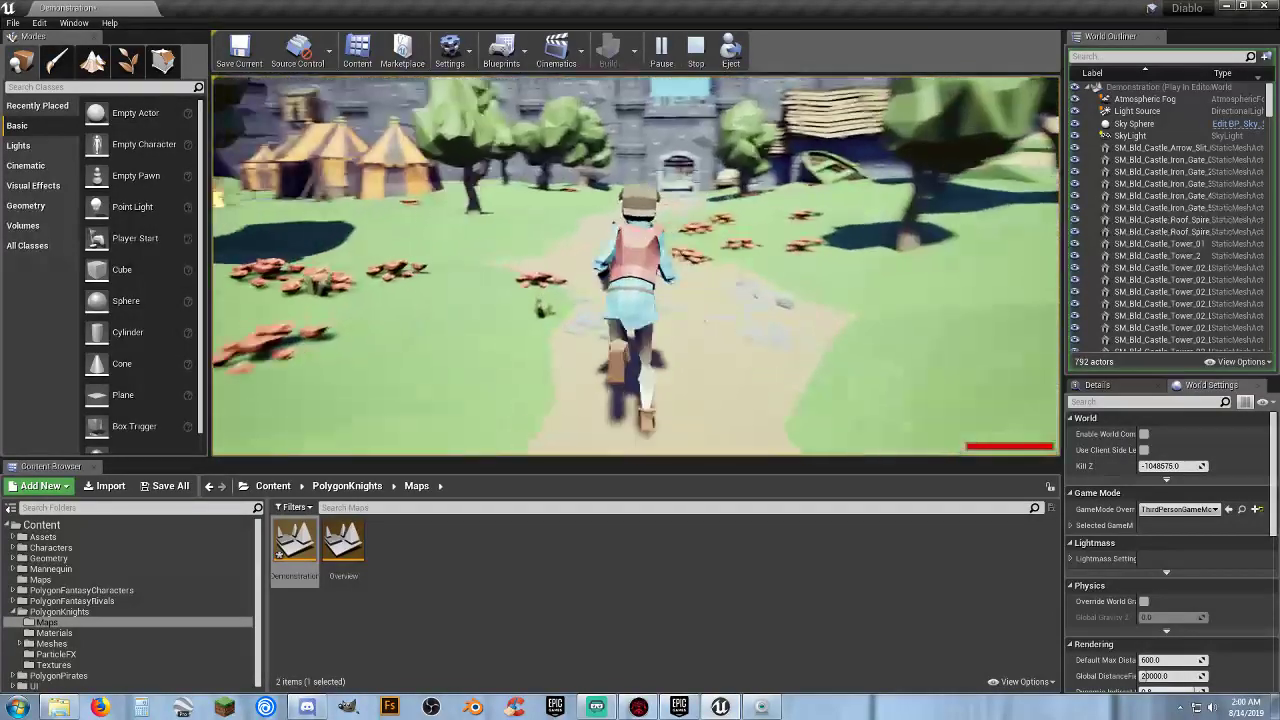
{"action": "key", "text": "a"}
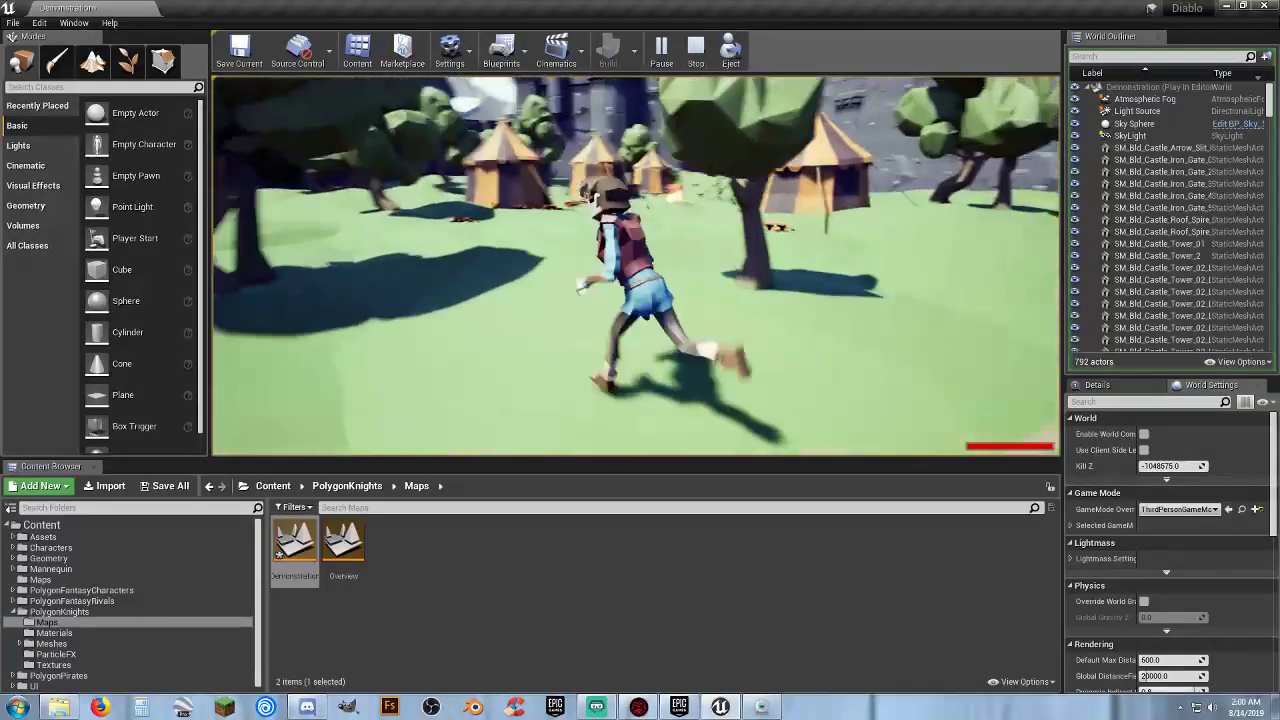
{"action": "key", "text": "w"}
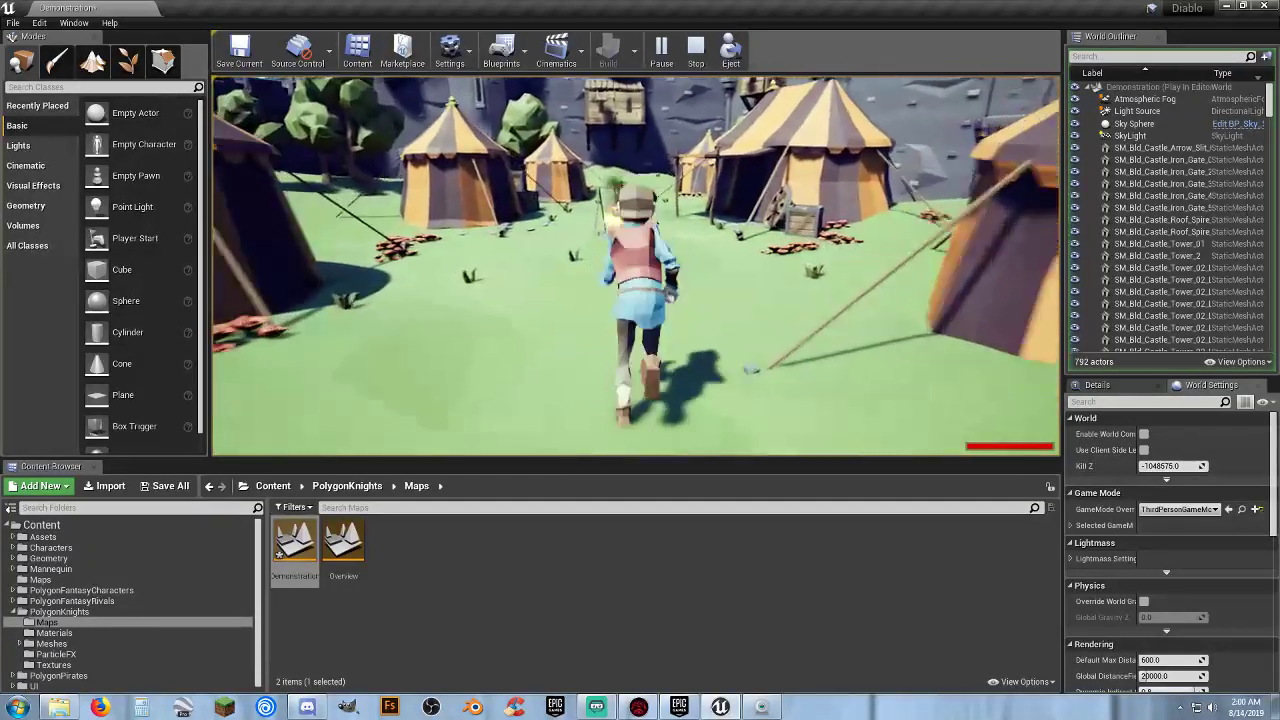
{"action": "key", "text": "s"}
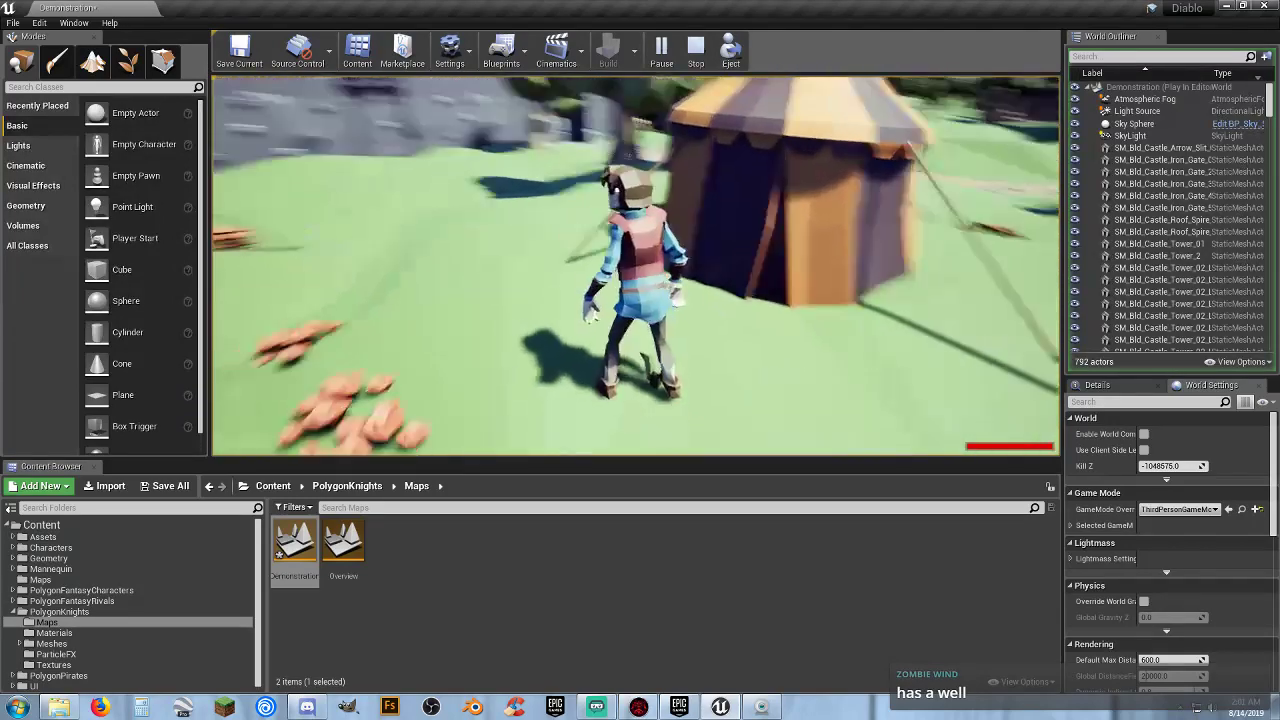
{"action": "key", "text": "w"}
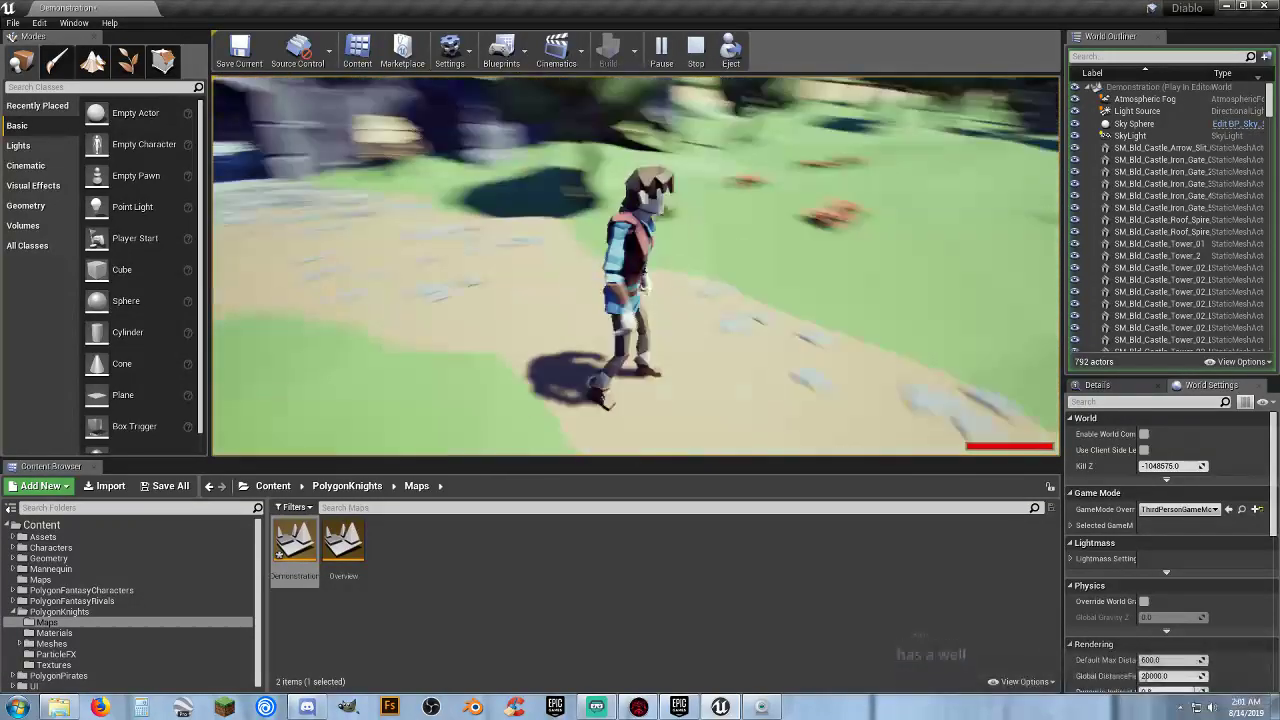
{"action": "key", "text": "w"}
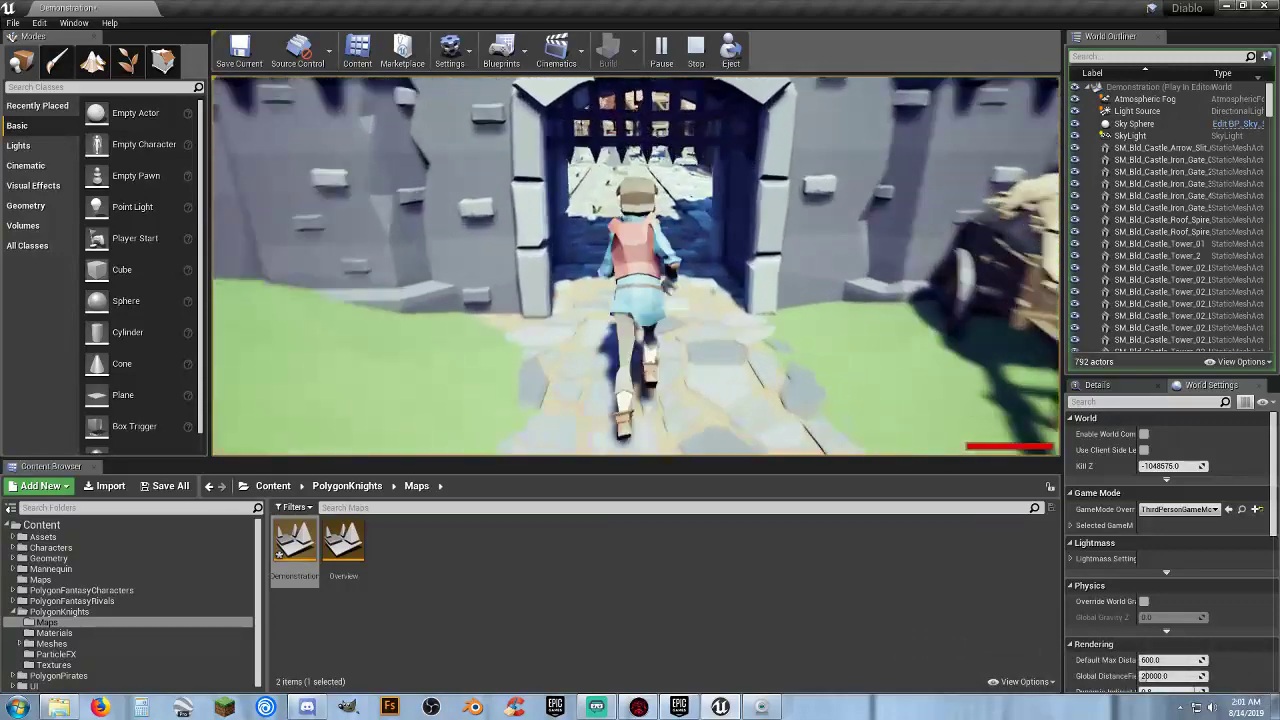
{"action": "key", "text": "w"}
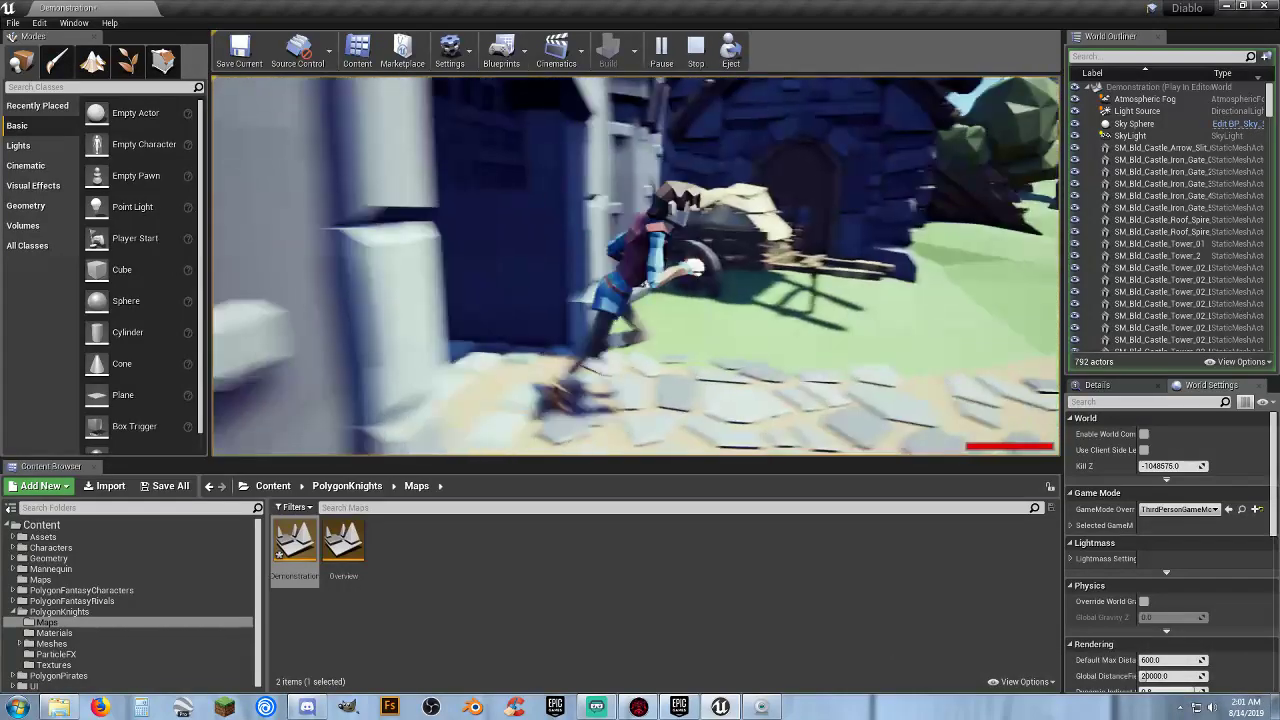
{"action": "key", "text": "w"}
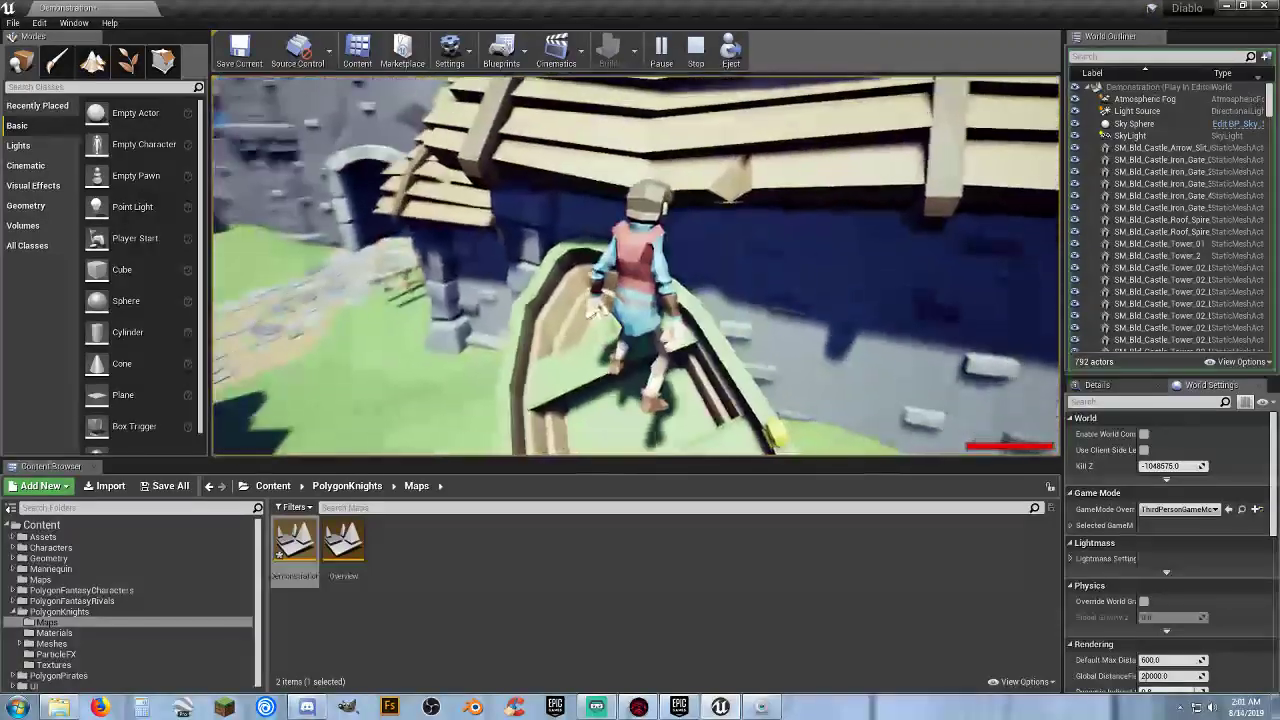
{"action": "key", "text": "space"}
{"action": "key", "text": "w"}
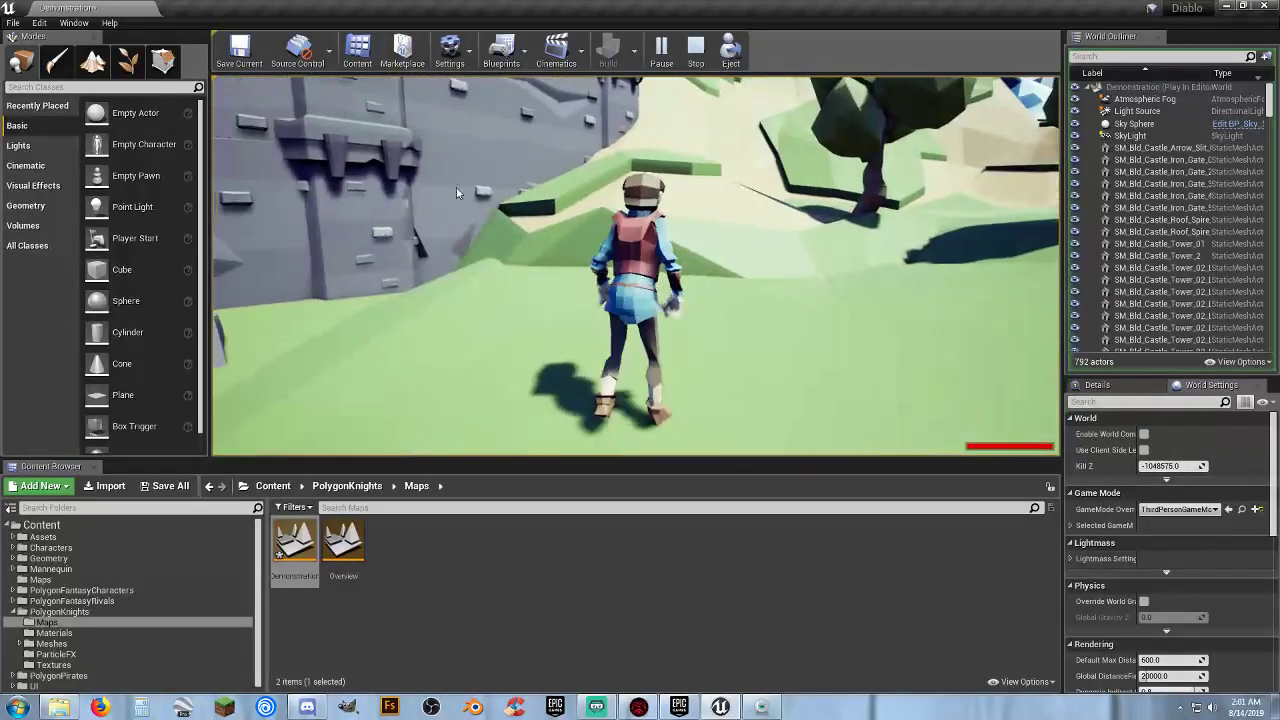
{"action": "key", "text": "Escape"}
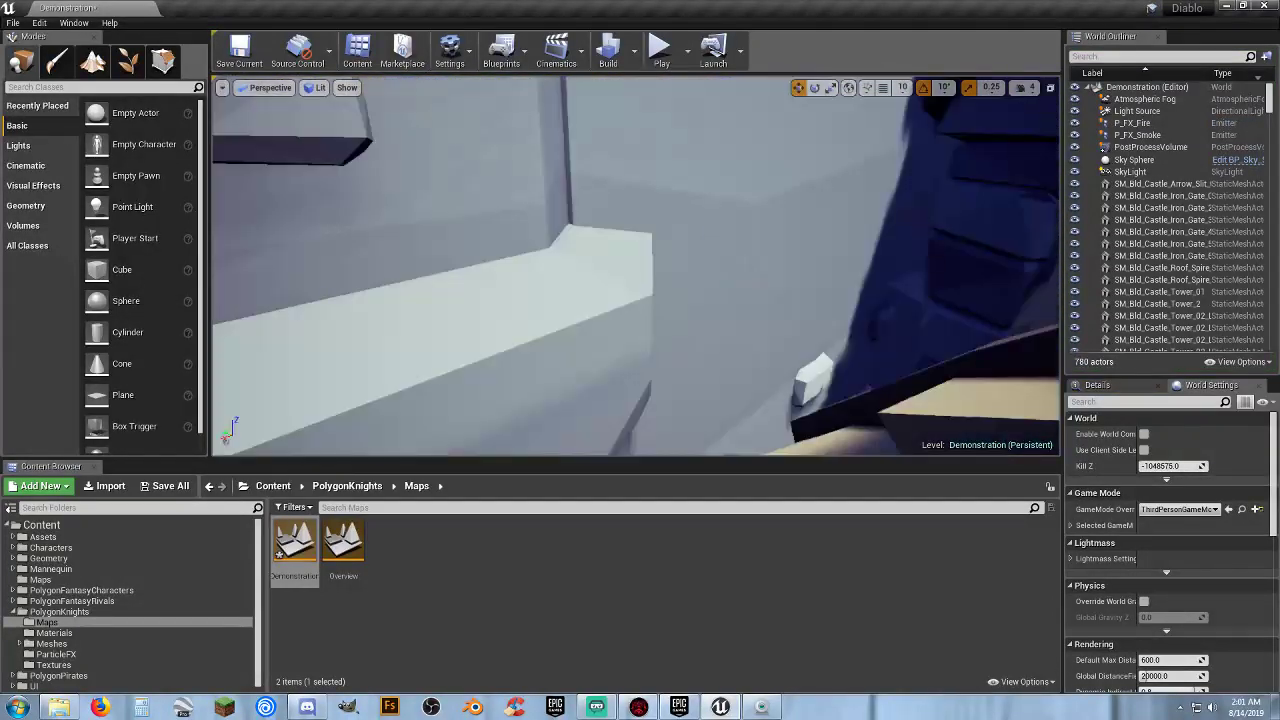
Start a game preview from the cobbled street in the town, run the character out to the grassy hills, and stop the preview.
{"action": "right_click_drag", "start_coordinate": [636, 266], "coordinate": [592, 218]}
{"action": "right_click", "coordinate": [581, 286]}
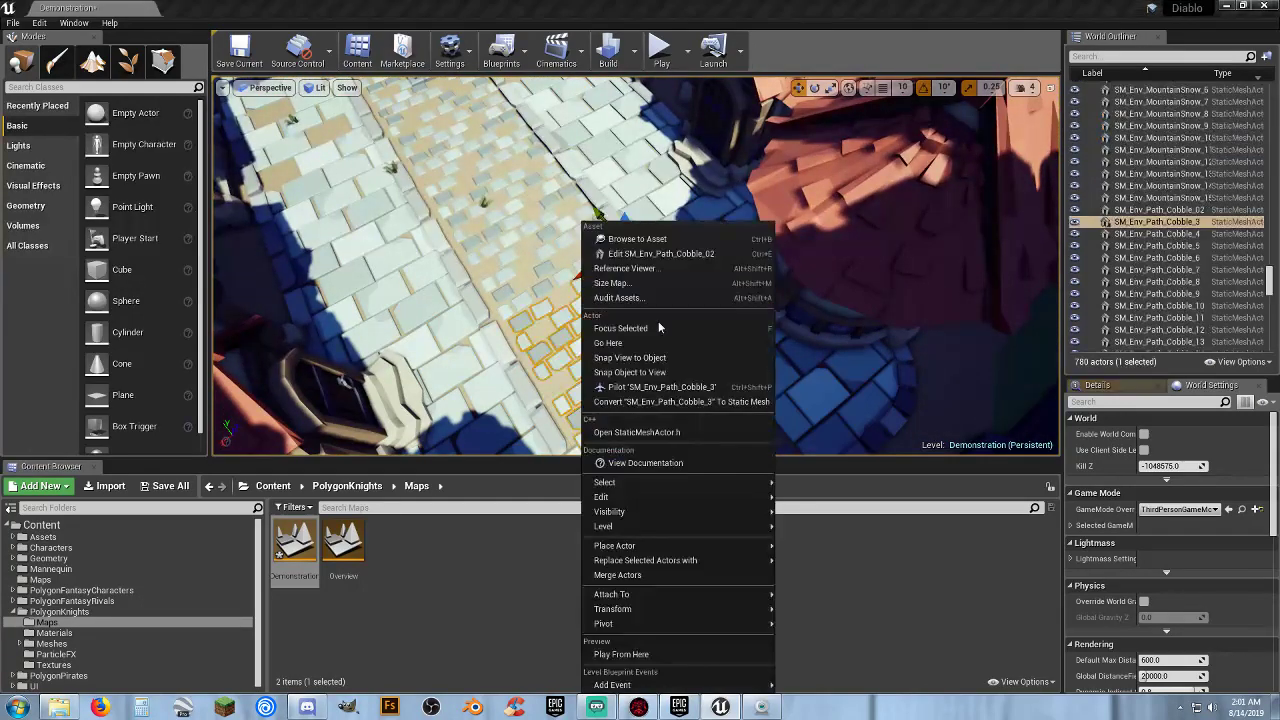
{"action": "left_click", "coordinate": [621, 654]}
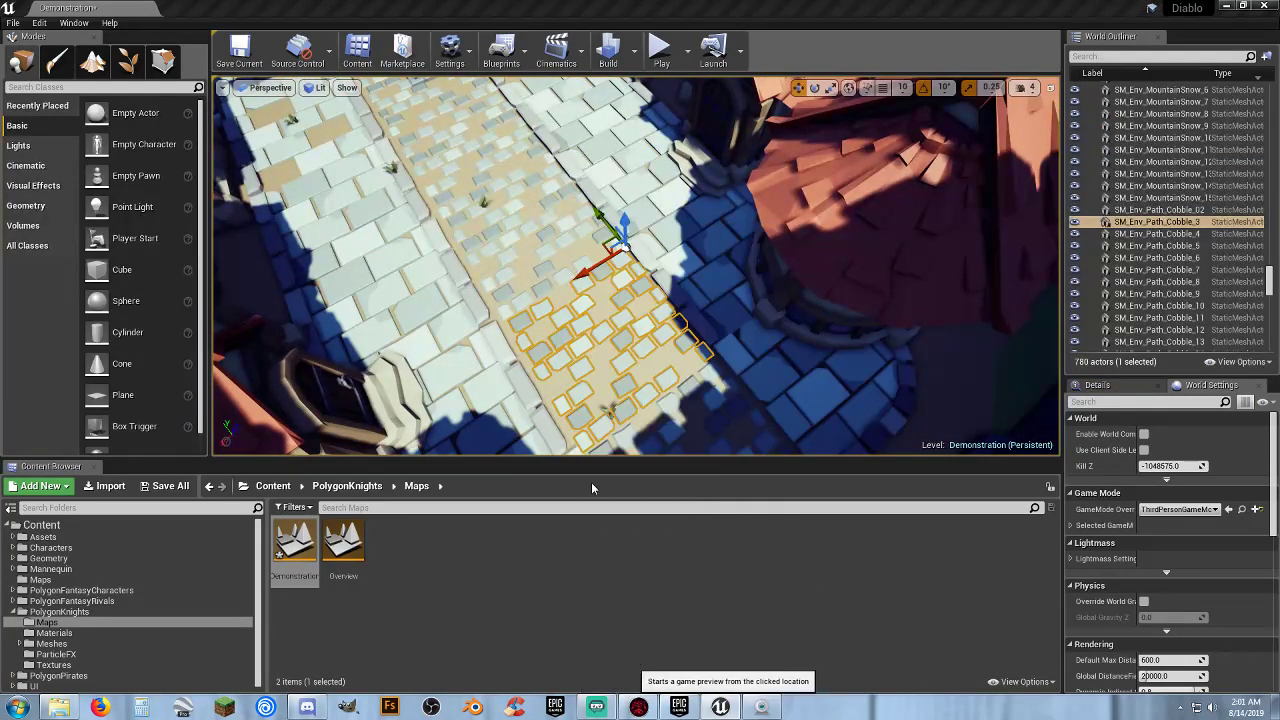
{"action": "key", "text": "w"}
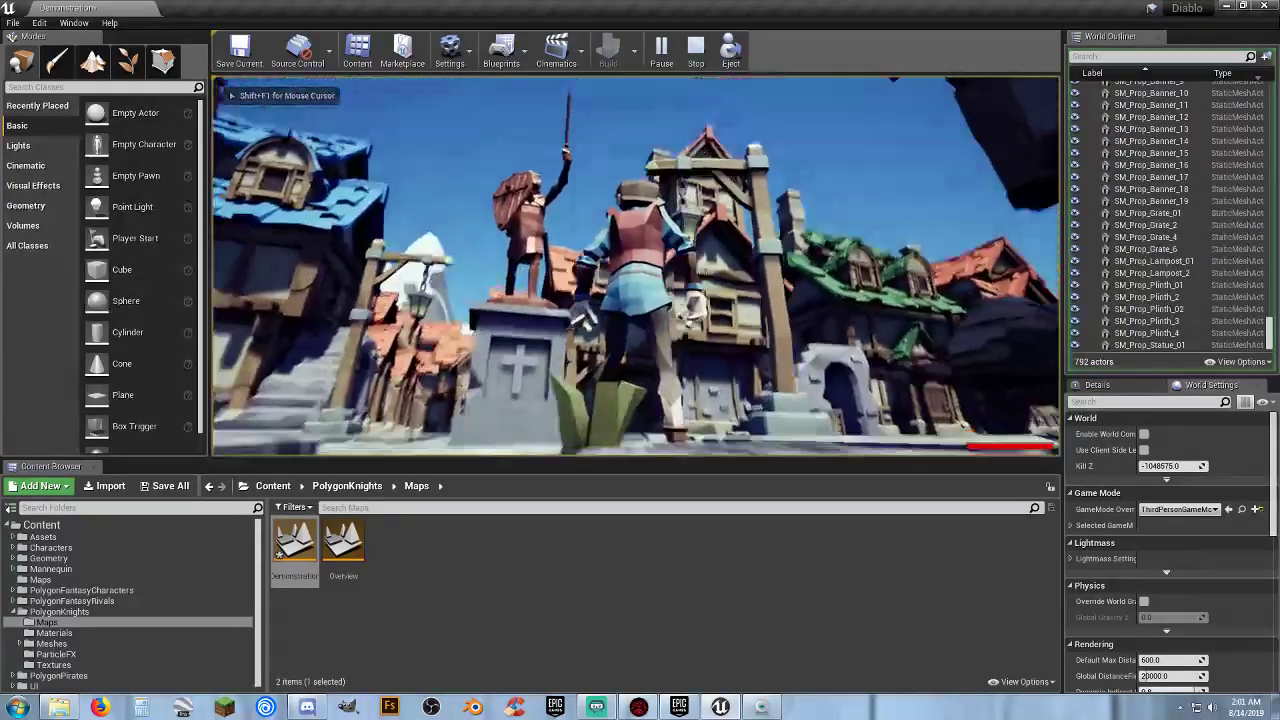
{"action": "key", "text": "w"}
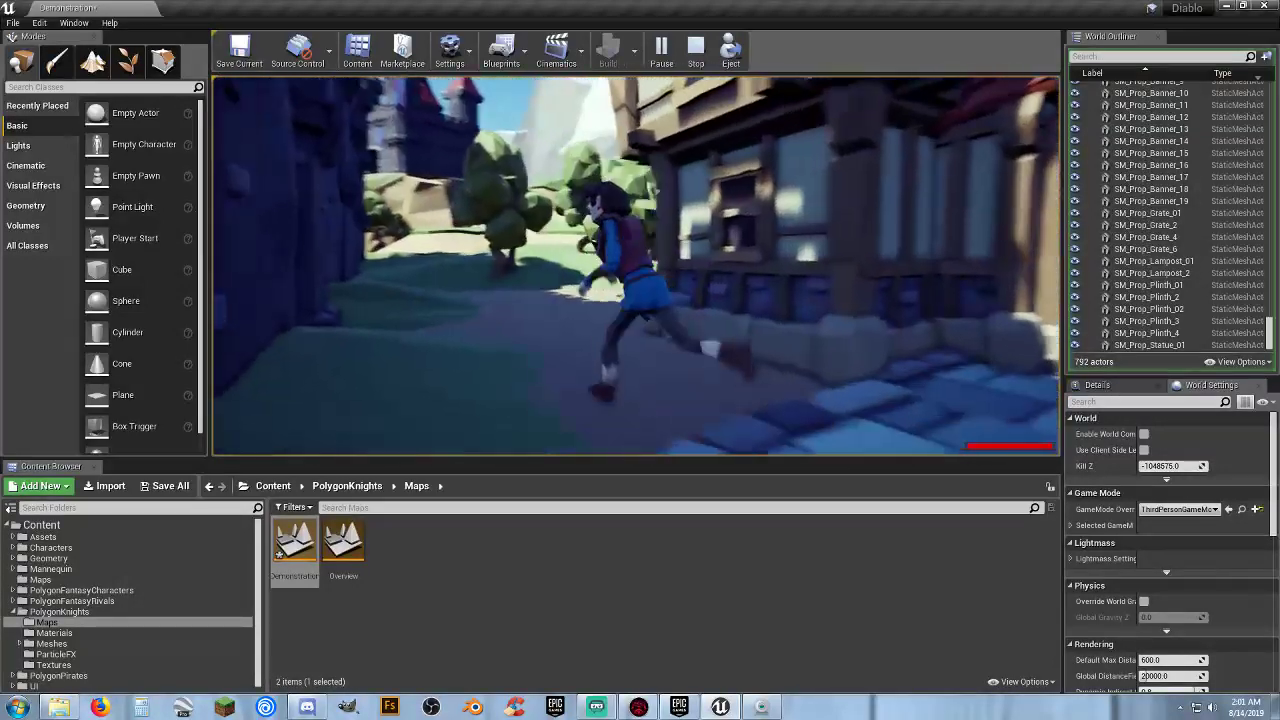
{"action": "key", "text": "w"}
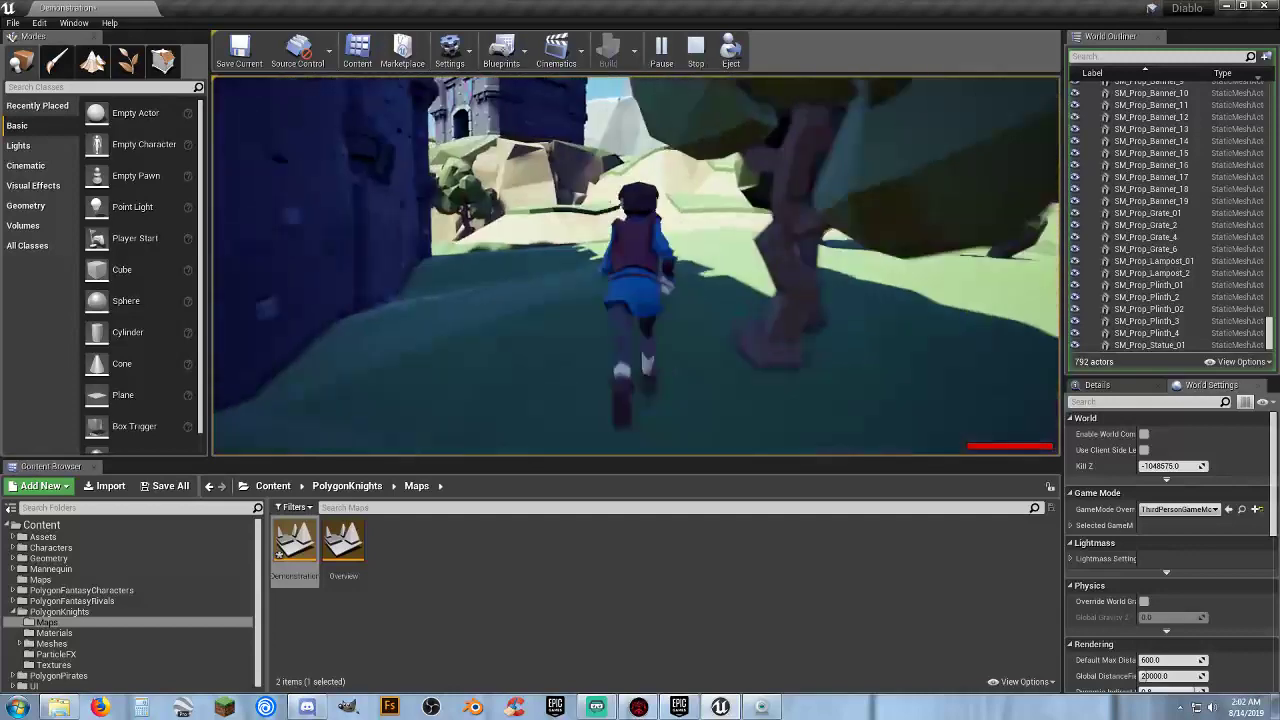
{"action": "key", "text": "d"}
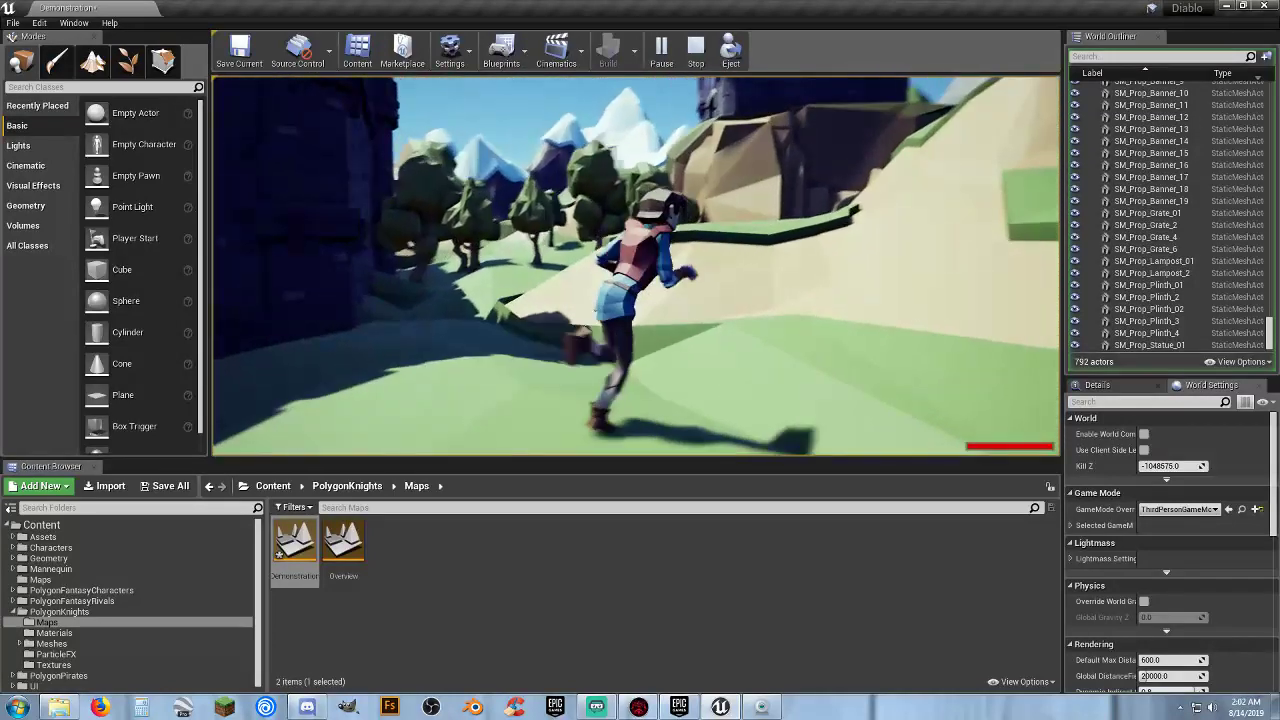
{"action": "key", "text": "shift+F1"}
{"action": "key", "text": "Escape"}
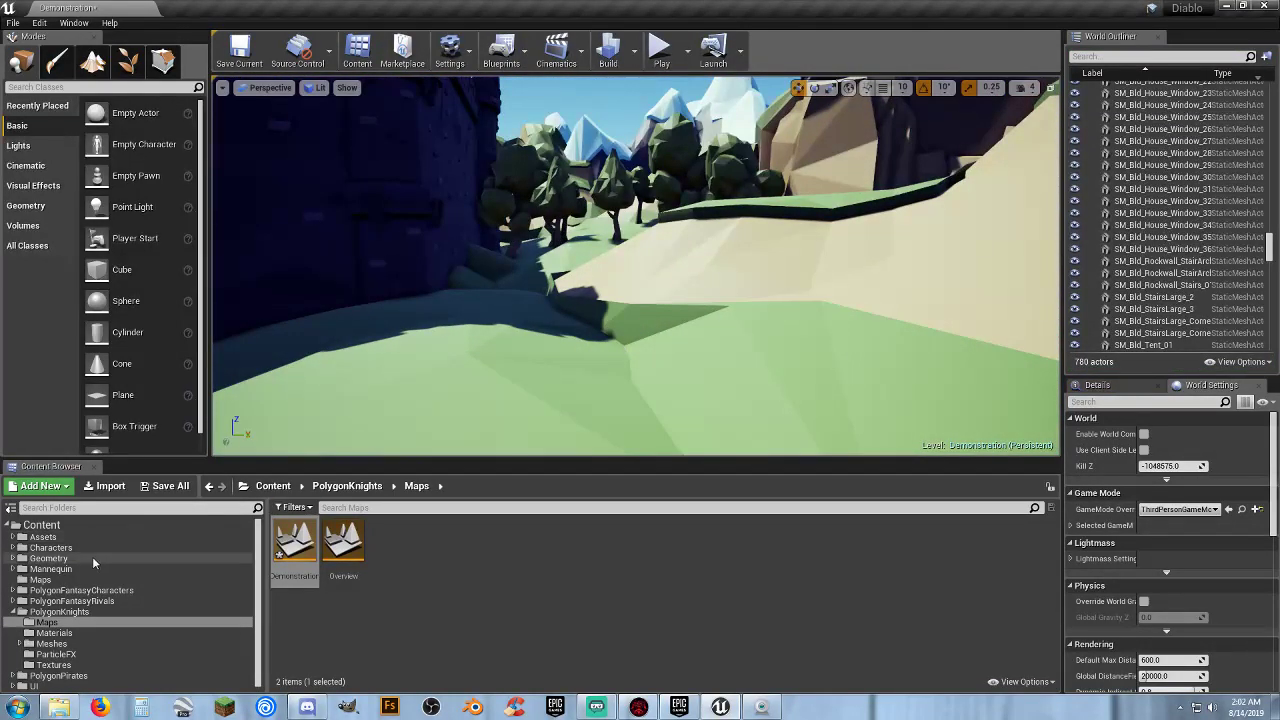
Open the Buildings folder under PolygonKnights Meshes and look through its castle, church, house and village meshes.
{"action": "left_click", "coordinate": [19, 644]}
{"action": "scroll", "coordinate": [67, 624], "scroll_direction": "down", "scroll_amount": 2}
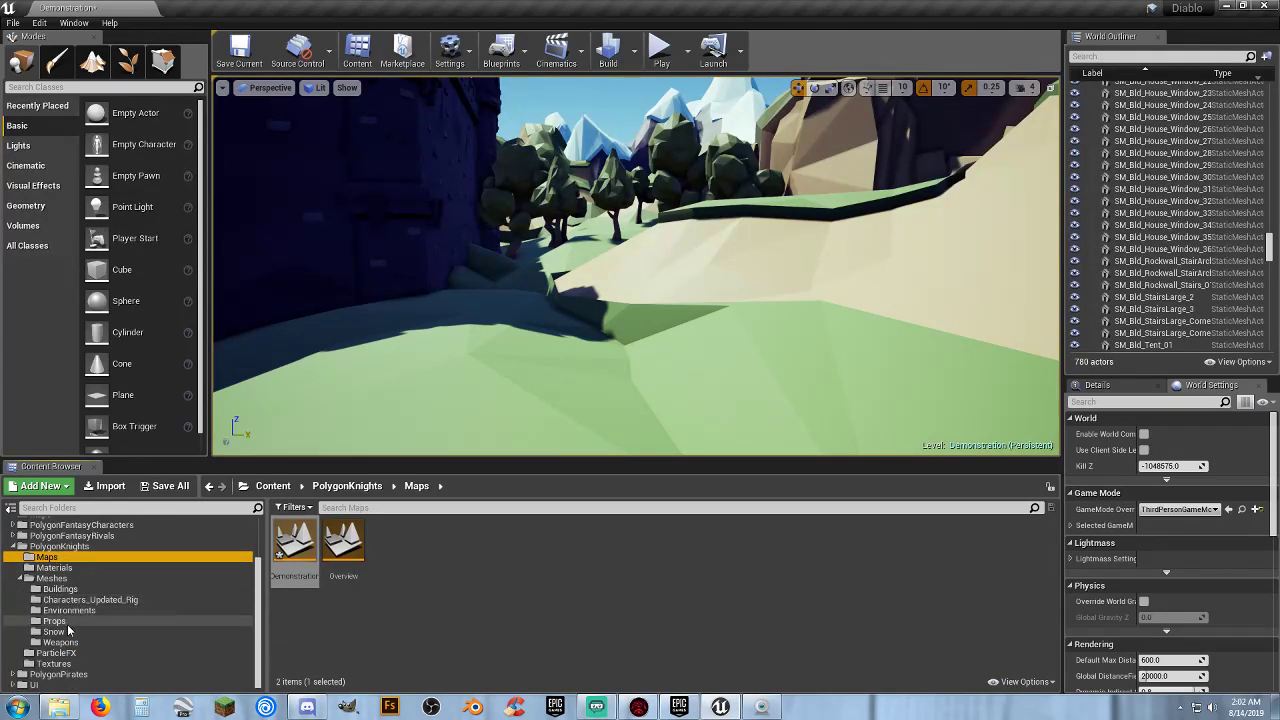
{"action": "left_click", "coordinate": [60, 589]}
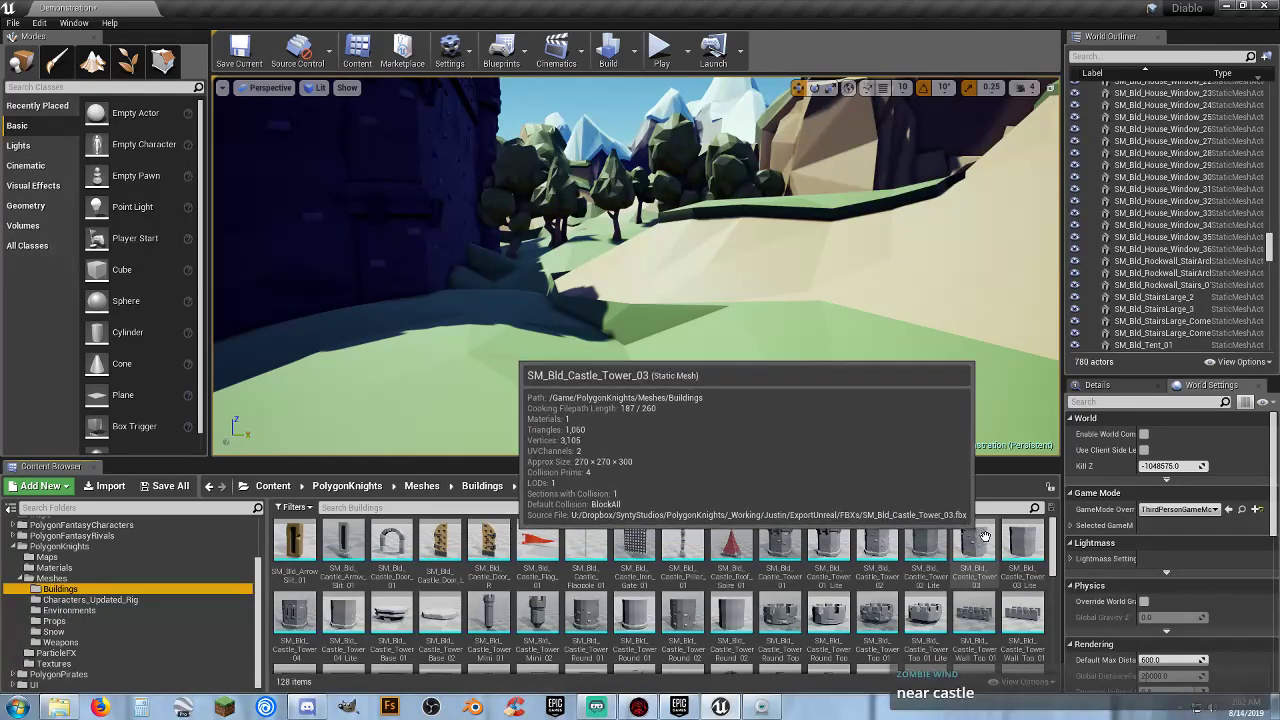
{"action": "scroll", "coordinate": [967, 550], "scroll_direction": "down", "scroll_amount": 2}
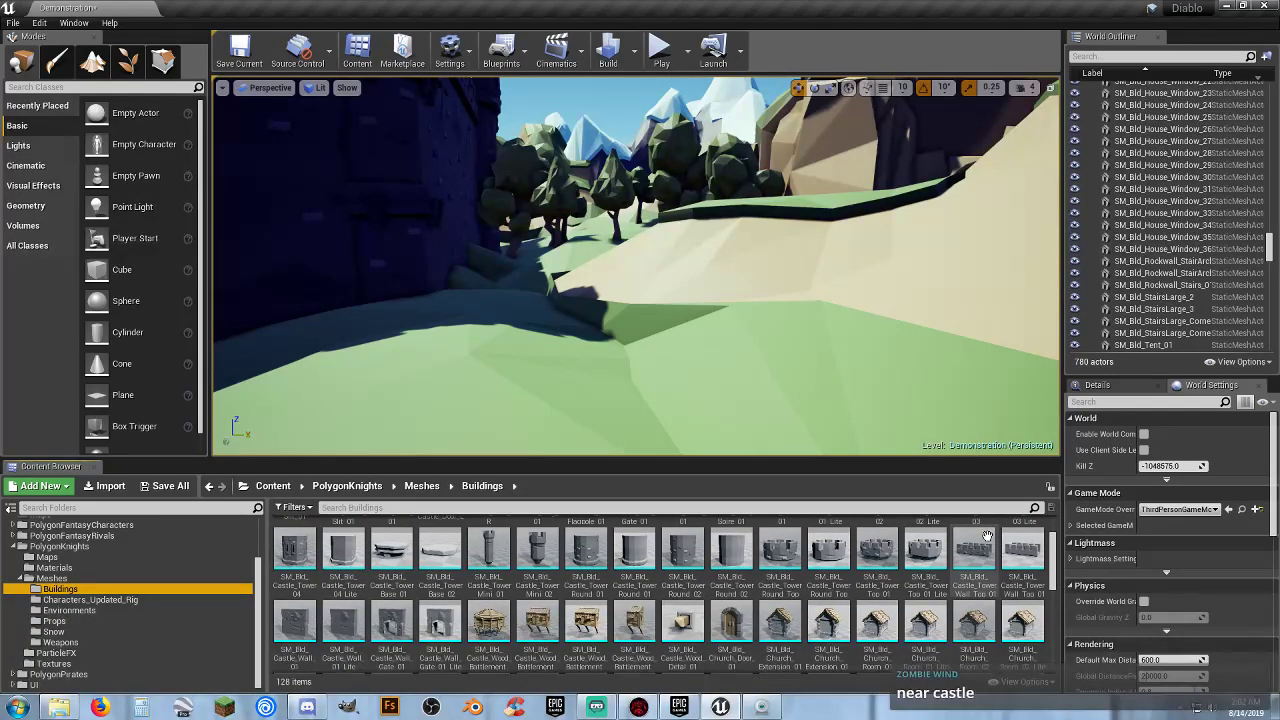
{"action": "scroll", "coordinate": [985, 537], "scroll_direction": "down", "scroll_amount": 2}
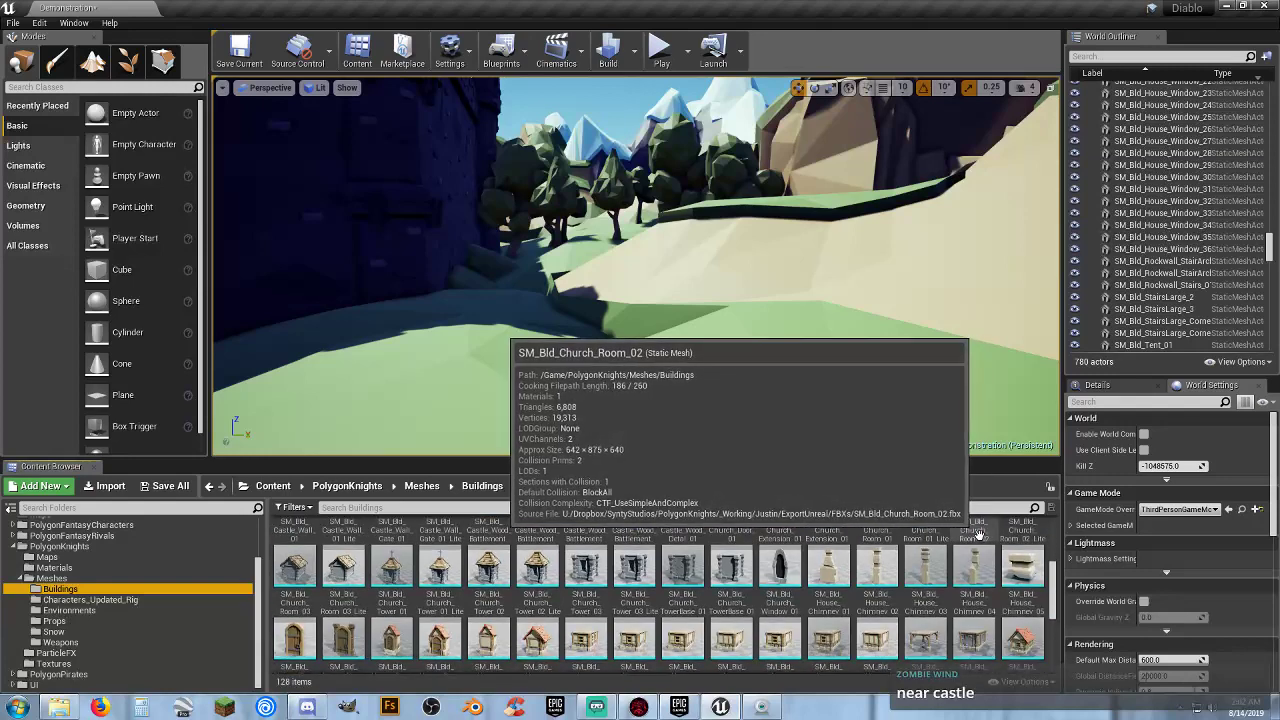
{"action": "scroll", "coordinate": [975, 536], "scroll_direction": "down", "scroll_amount": 2}
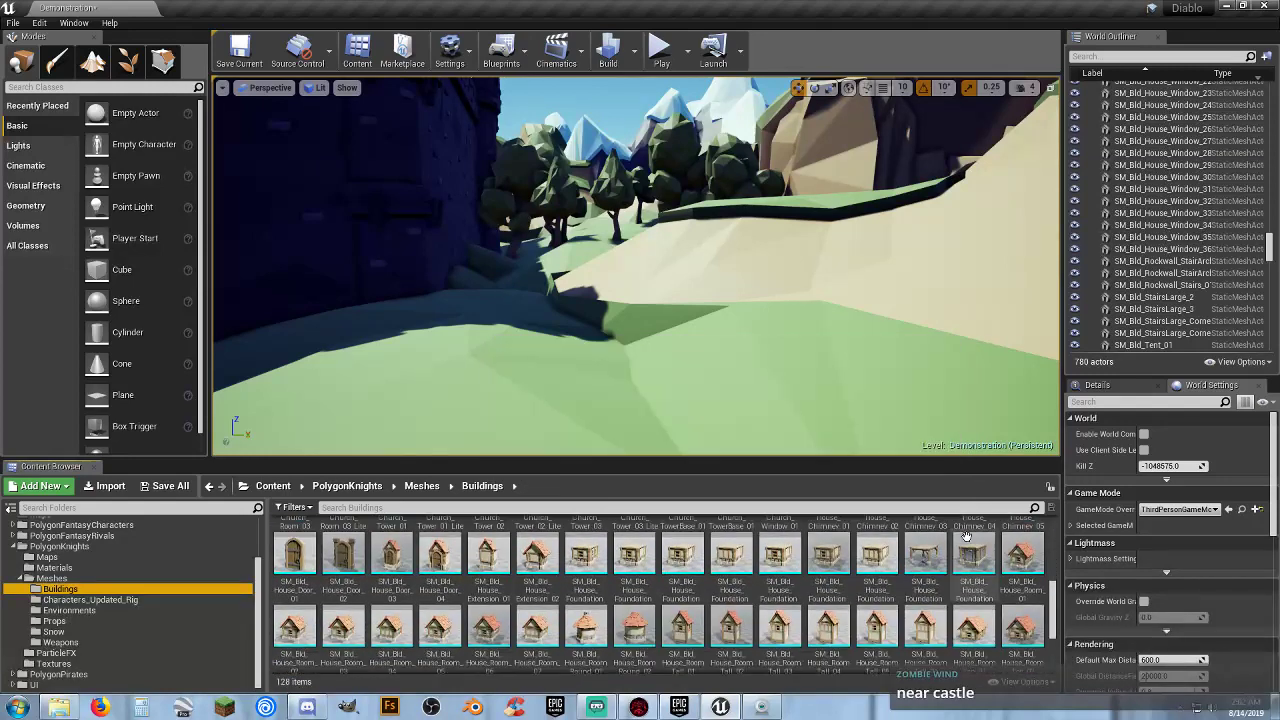
{"action": "scroll", "coordinate": [966, 536], "scroll_direction": "down", "scroll_amount": 1}
{"action": "scroll", "coordinate": [966, 536], "scroll_direction": "down", "scroll_amount": 5}
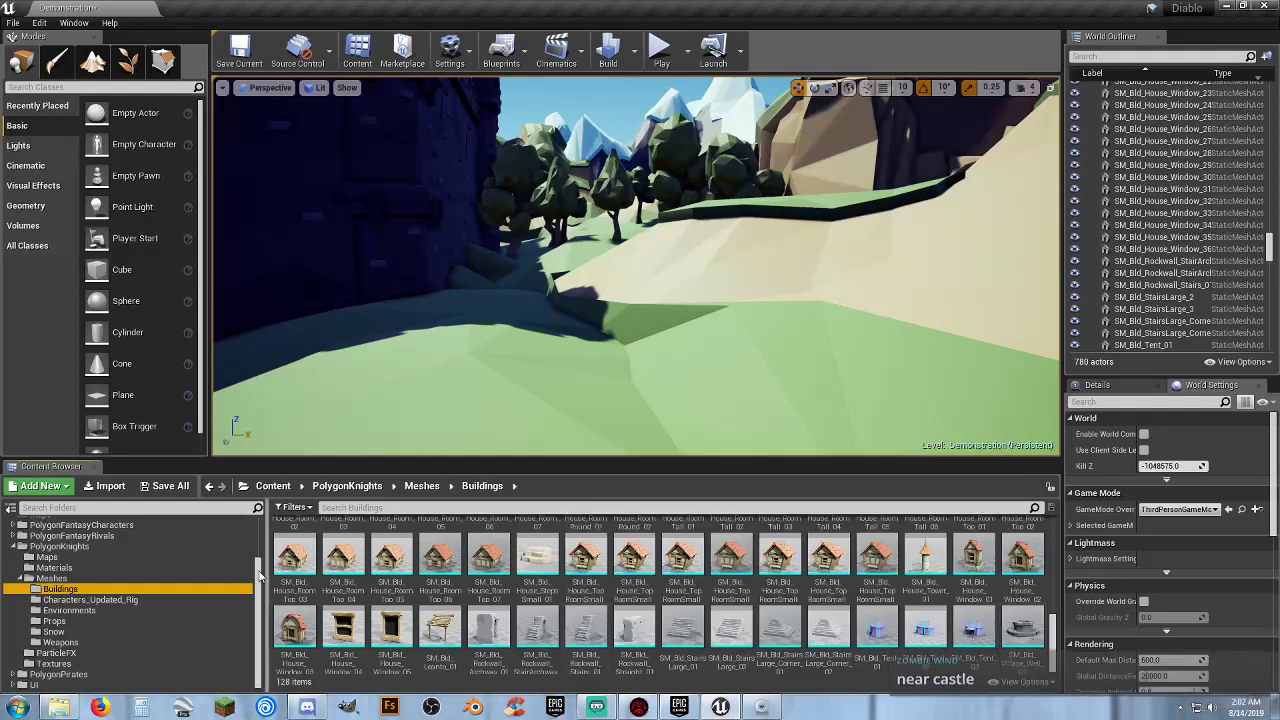
Create a new level from the Default template, saving the changed Demonstration level when asked.
{"action": "left_click", "coordinate": [13, 22]}
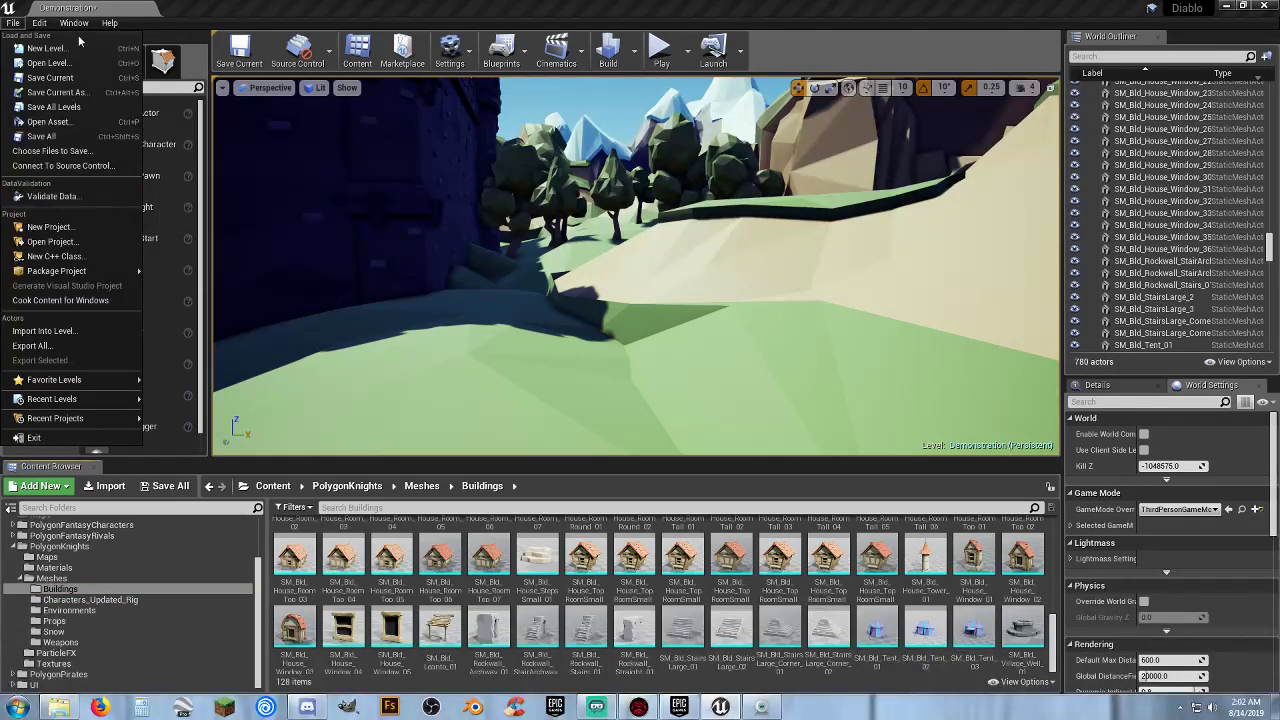
{"action": "left_click", "coordinate": [46, 48]}
{"action": "left_click", "coordinate": [528, 280]}
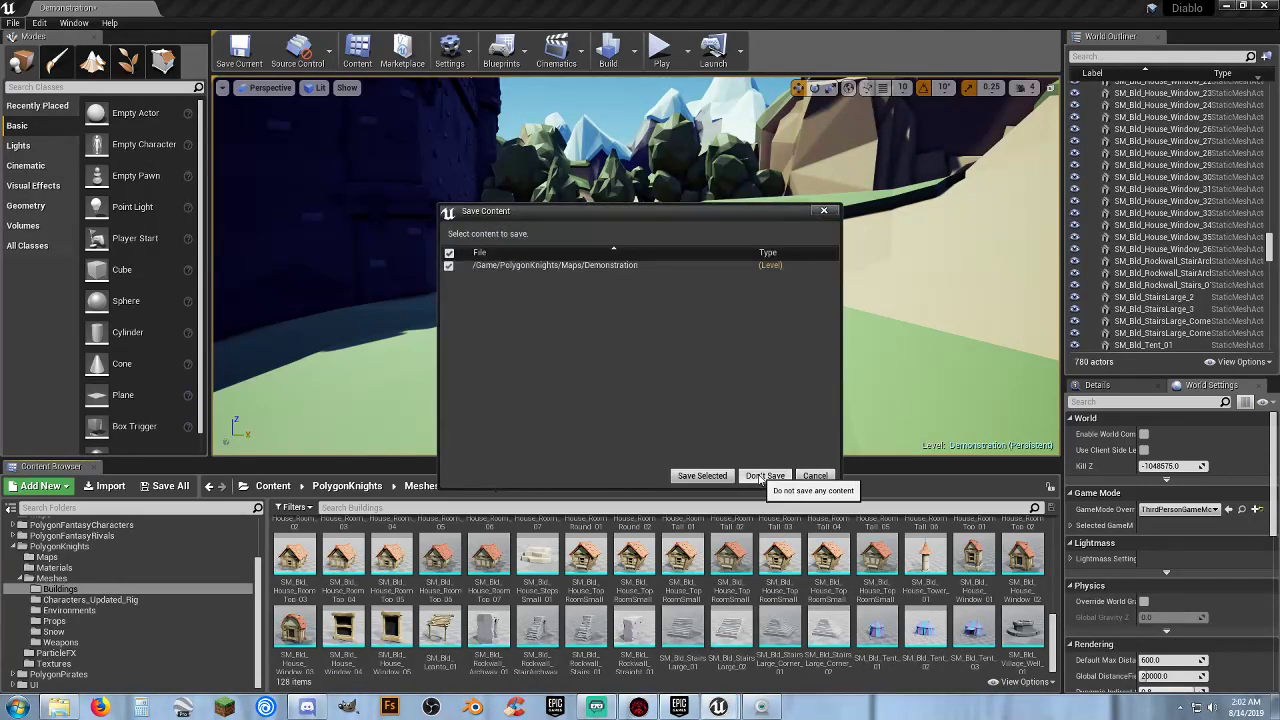
{"action": "left_click", "coordinate": [712, 479]}
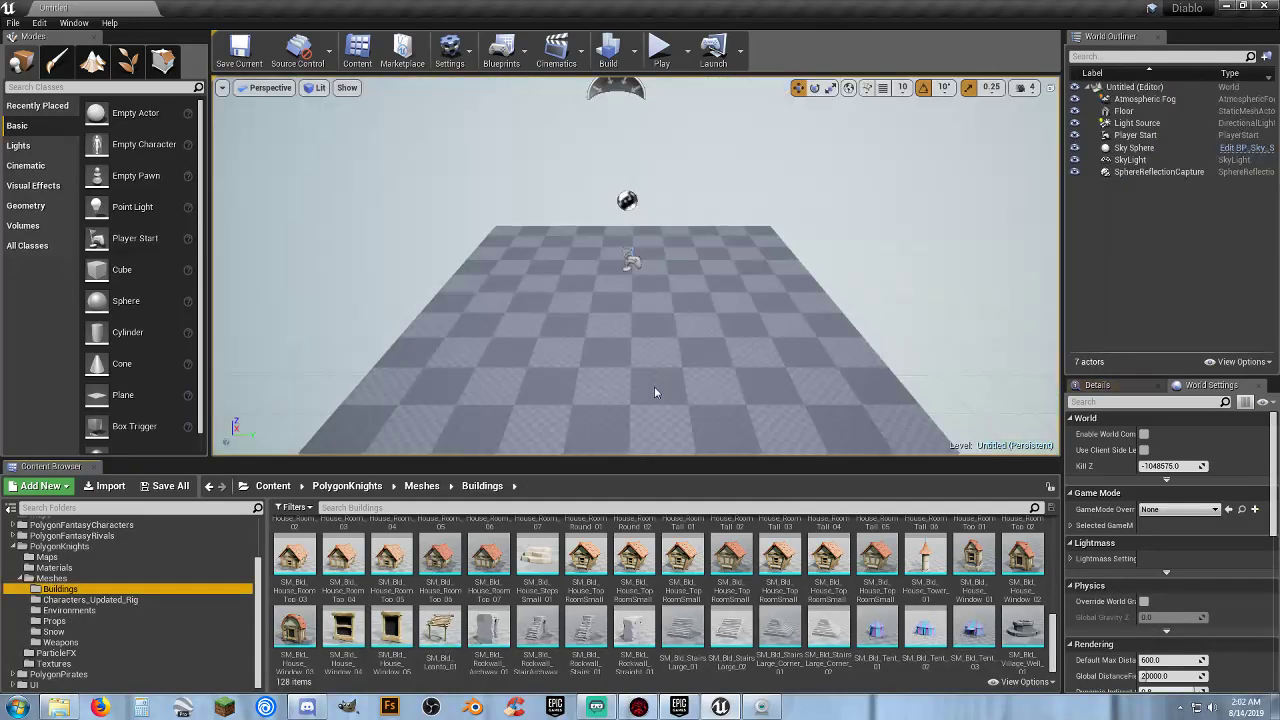
Delete the default Floor and the SphereReflectionCapture from the new level.
{"action": "right_click_drag", "start_coordinate": [641, 323], "coordinate": [641, 333]}
{"action": "left_click", "coordinate": [641, 323]}
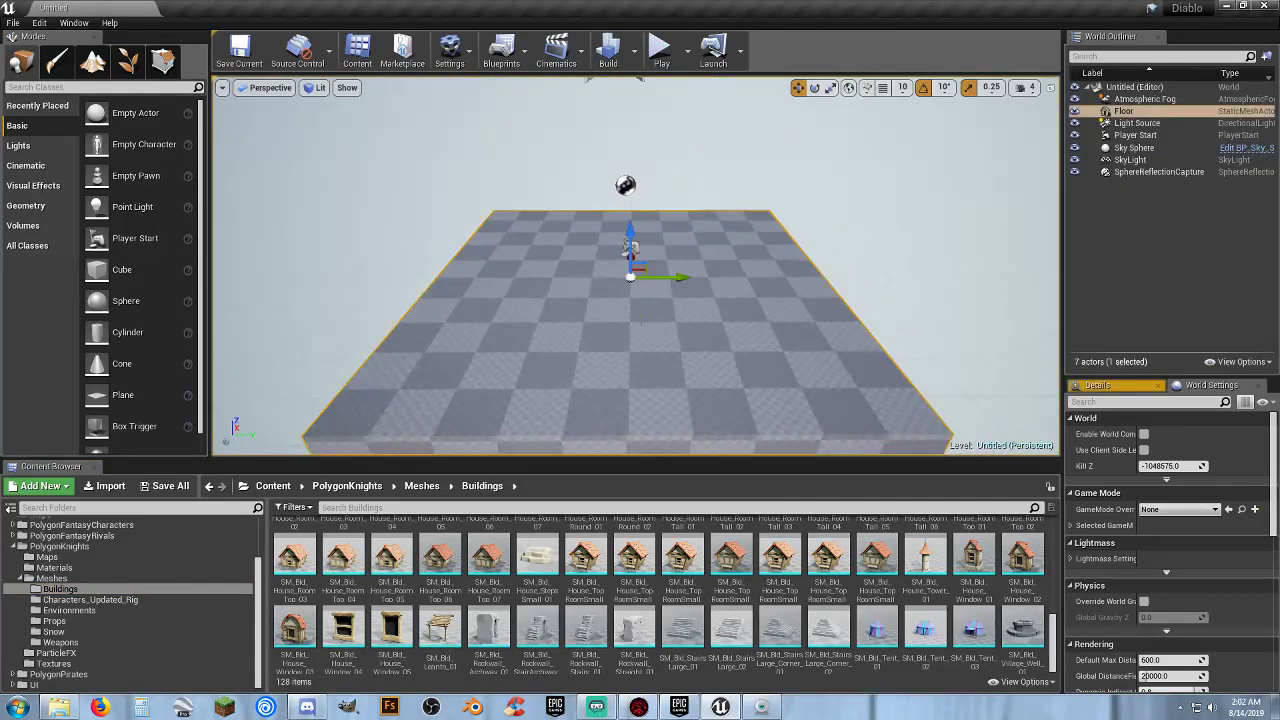
{"action": "key", "text": "Delete"}
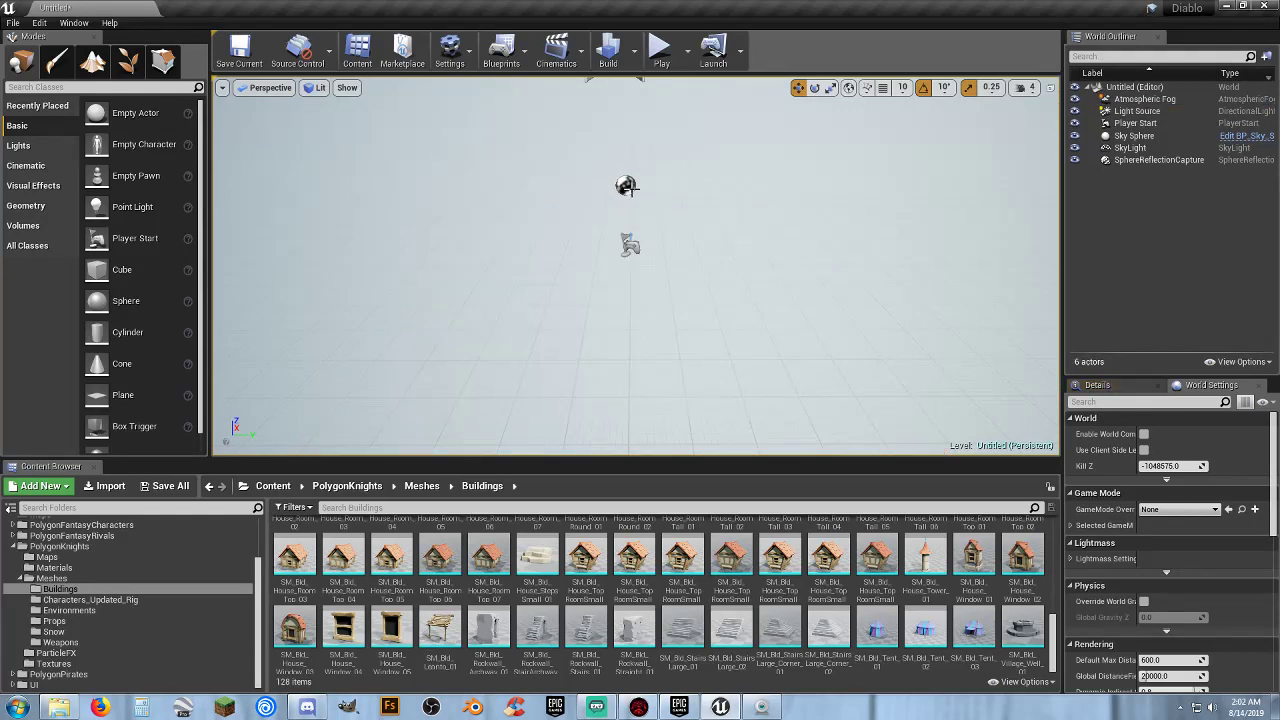
{"action": "left_click", "coordinate": [626, 186]}
{"action": "key", "text": "Delete"}
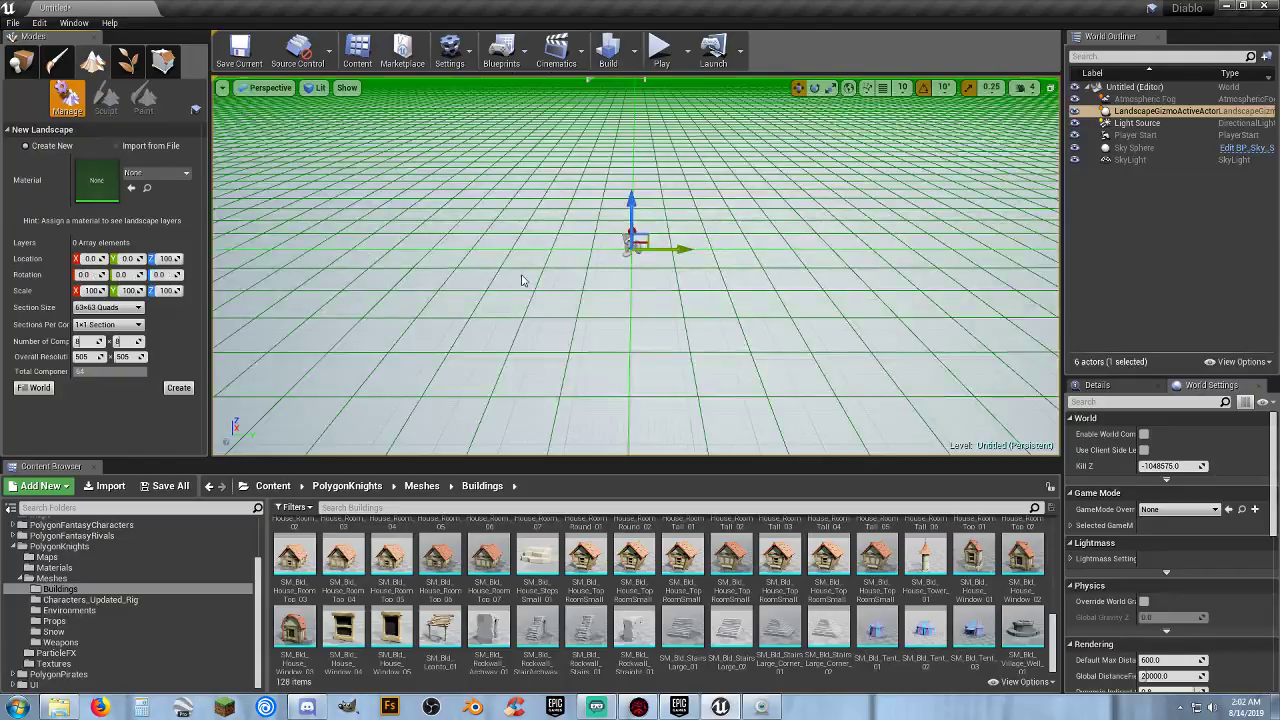
In Landscape mode, try 2 × 2 components for the new landscape and settle on 3 × 3.
{"action": "right_click_drag", "start_coordinate": [523, 281], "coordinate": [575, 250]}
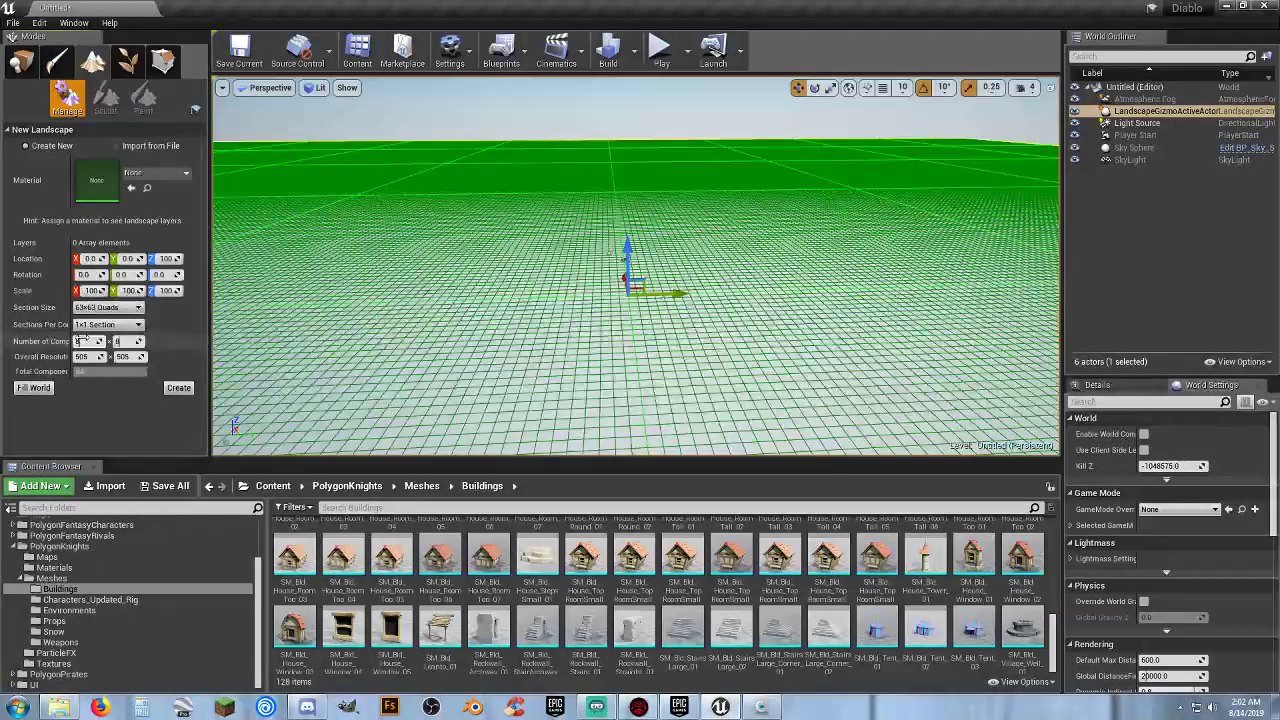
{"action": "key", "text": "Tab"}
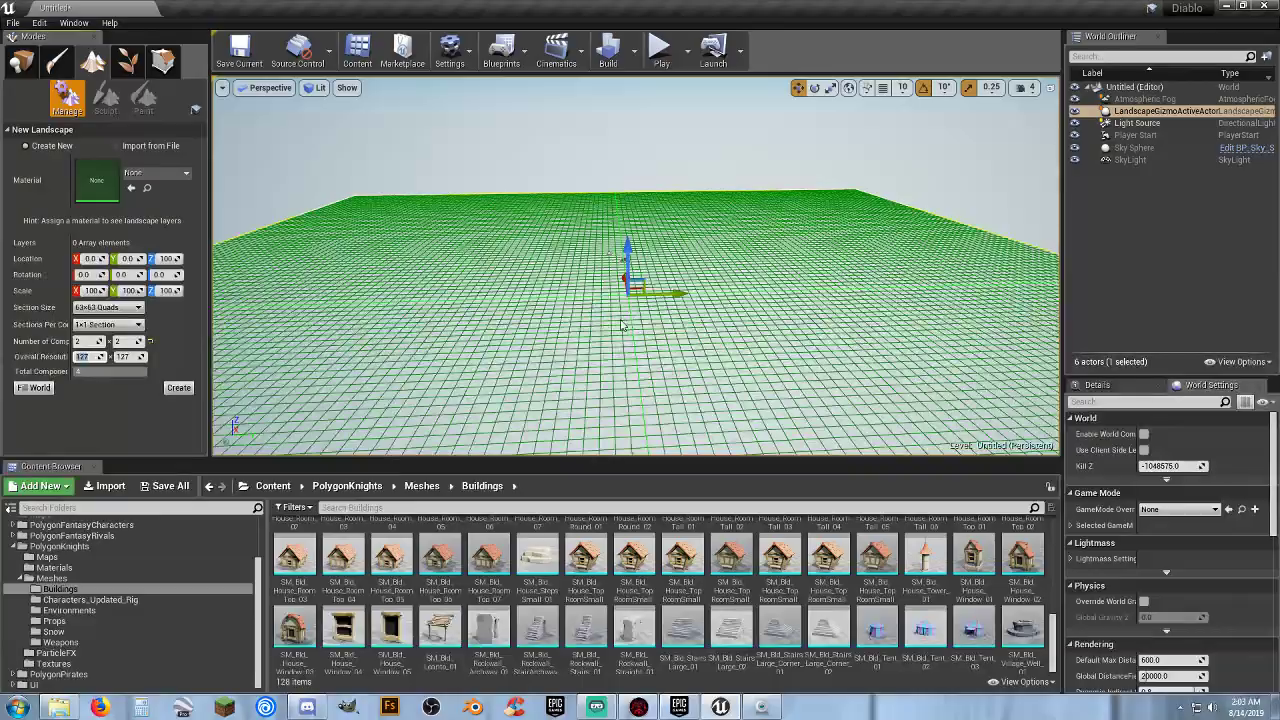
{"action": "right_click_drag", "start_coordinate": [620, 270], "coordinate": [716, 319]}
{"action": "key", "text": "w"}
{"action": "key", "text": "s"}
{"action": "key", "text": "s"}
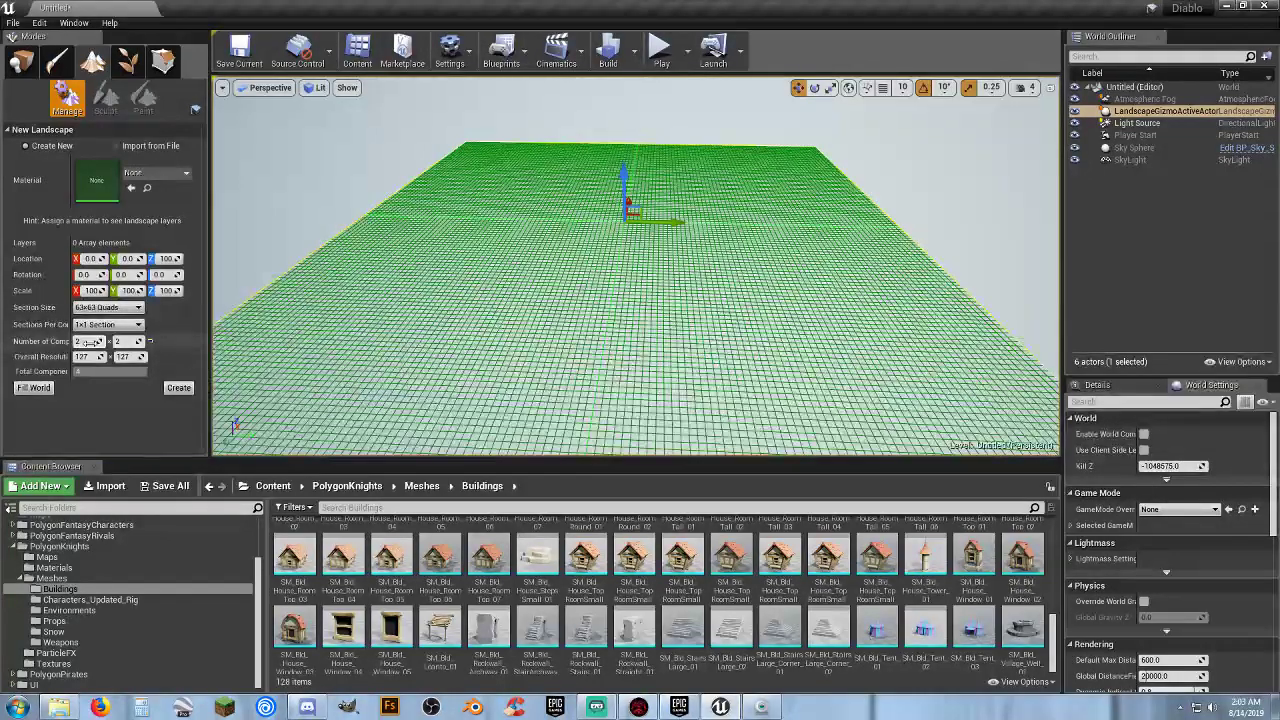
{"action": "key", "text": "Return"}
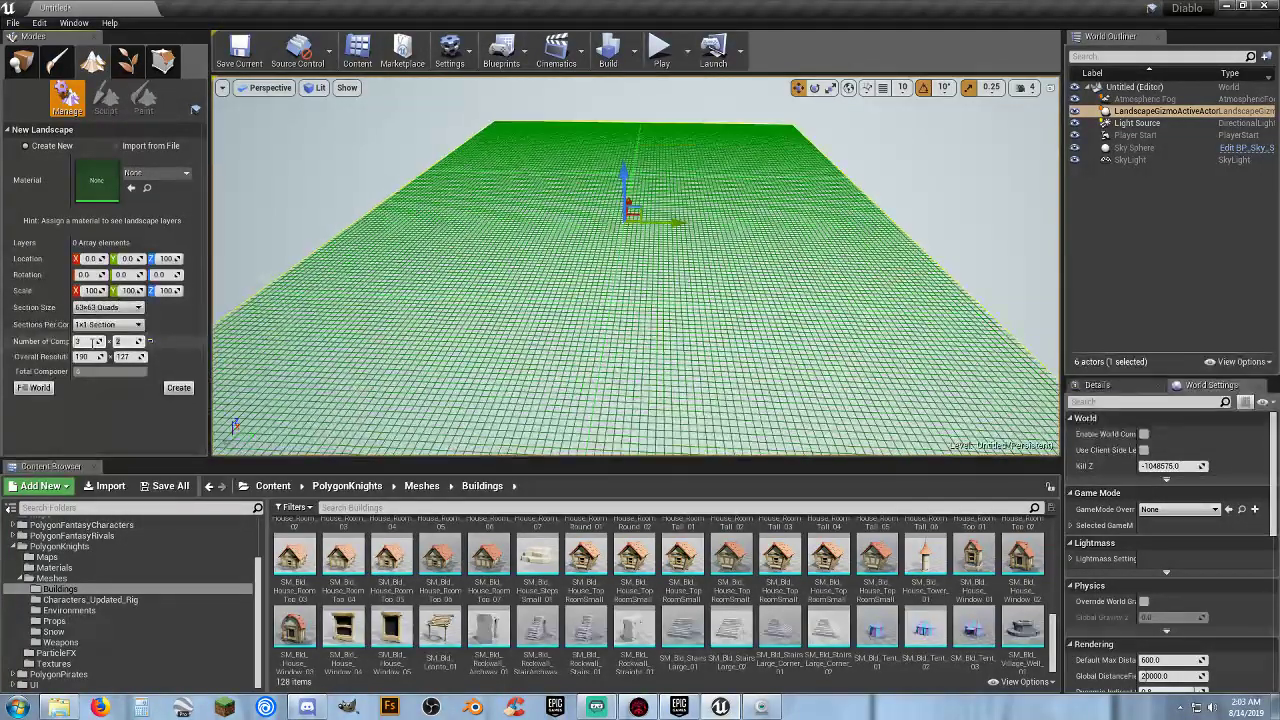
{"action": "key", "text": "Tab"}
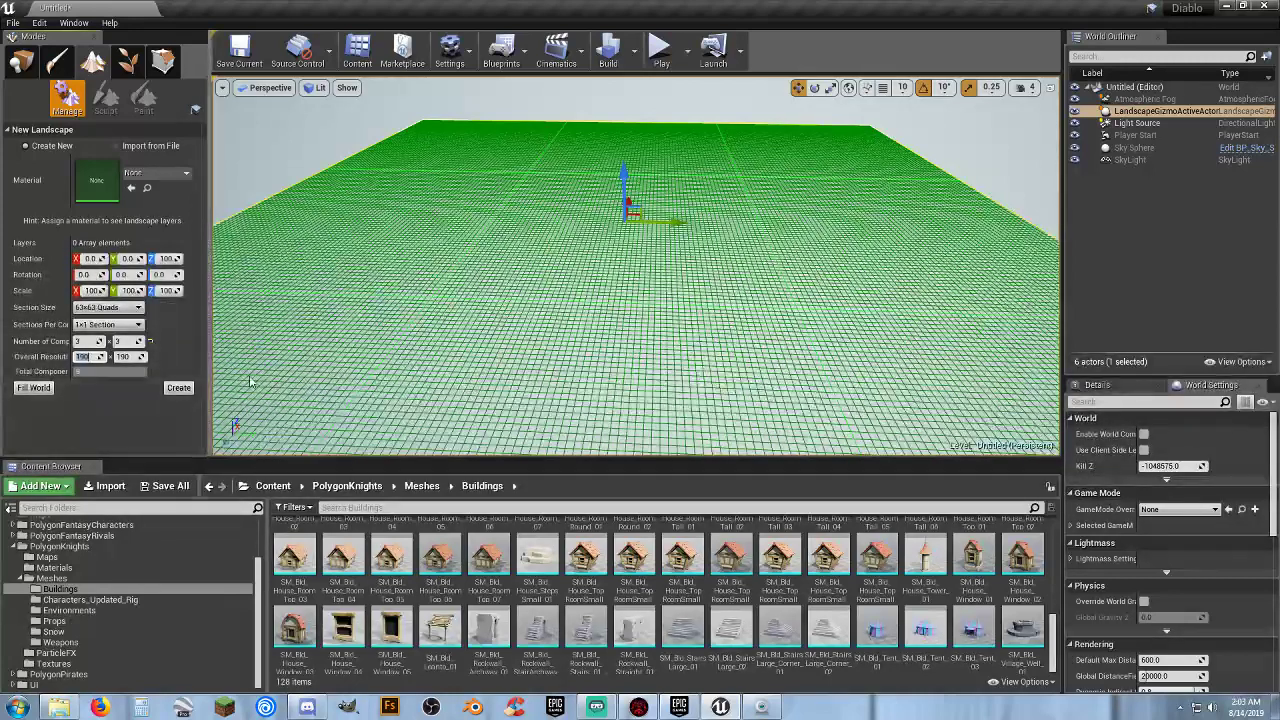
Create the landscape with its Z location set to 0 and return to Place mode.
{"action": "left_click", "coordinate": [168, 259]}
{"action": "type", "text": "10.0"}
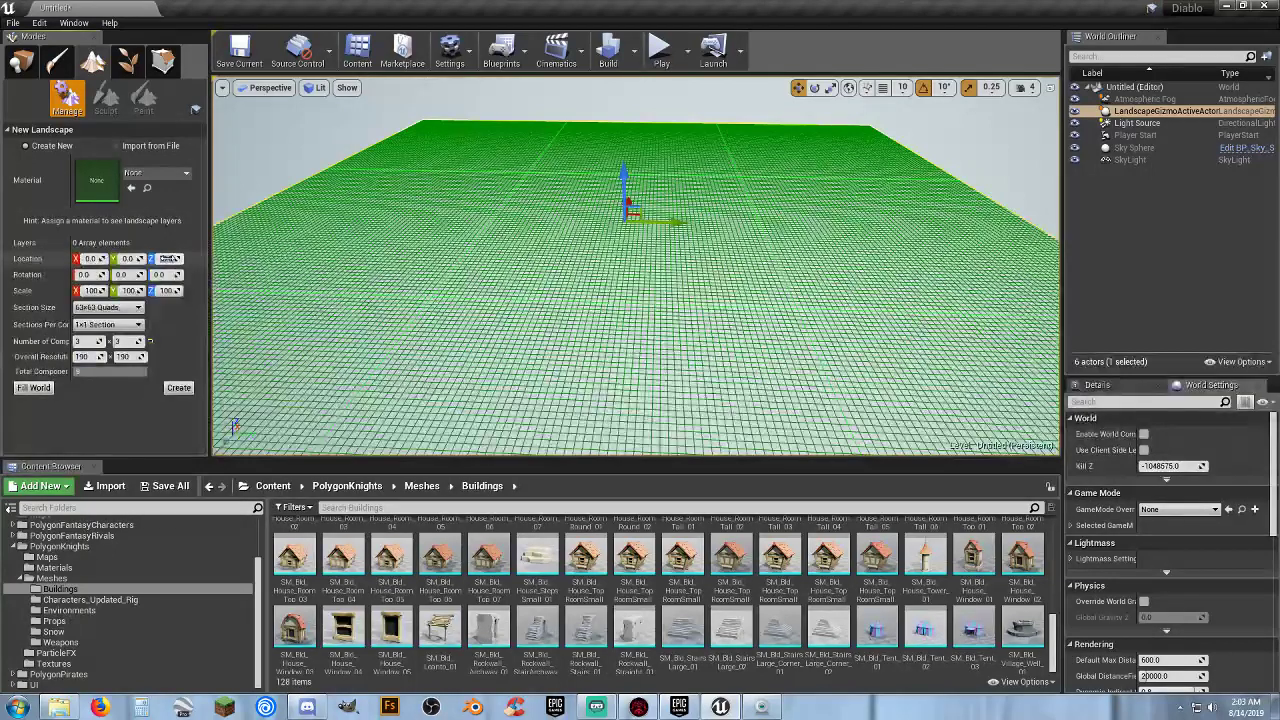
{"action": "type", "text": "0"}
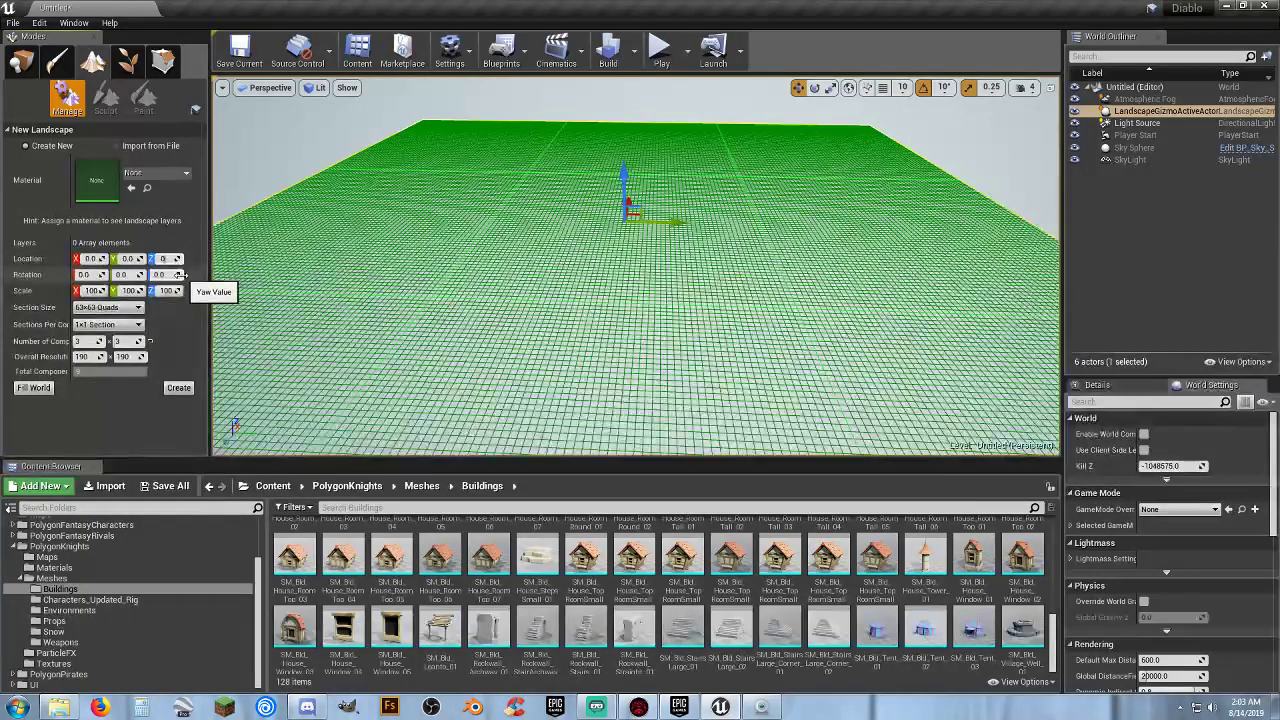
{"action": "key", "text": "Tab"}
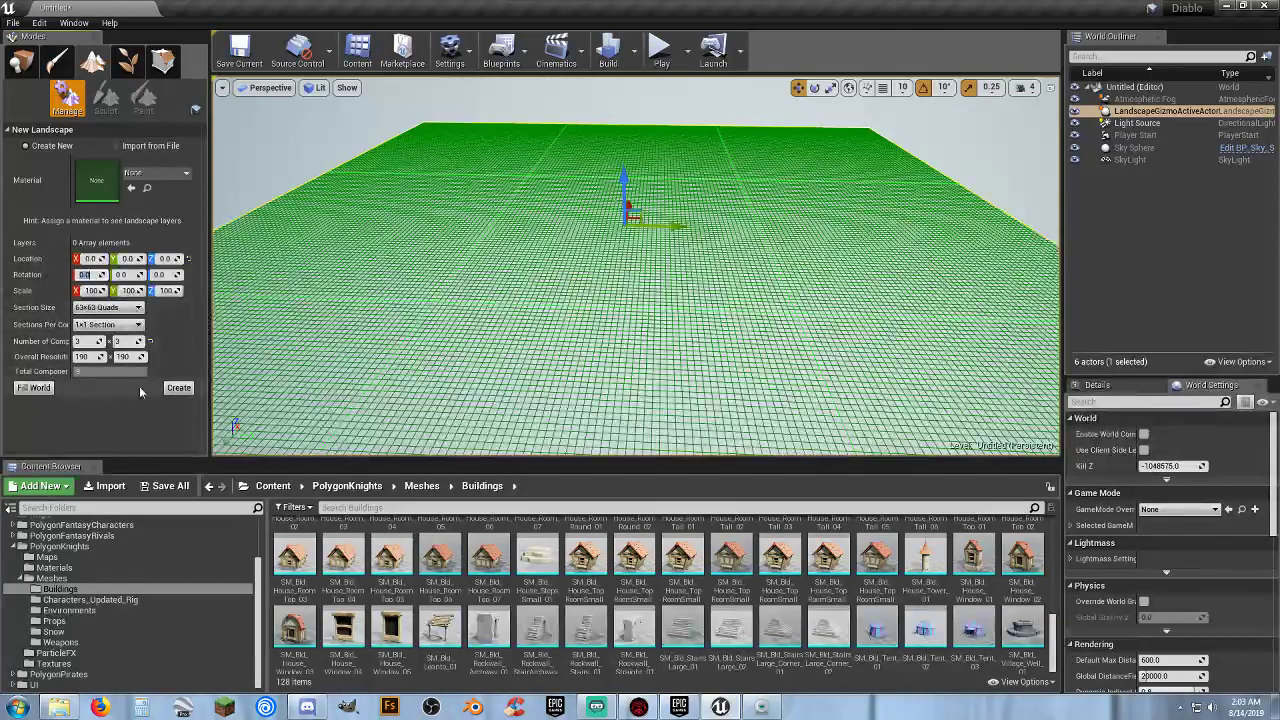
{"action": "left_click", "coordinate": [176, 389]}
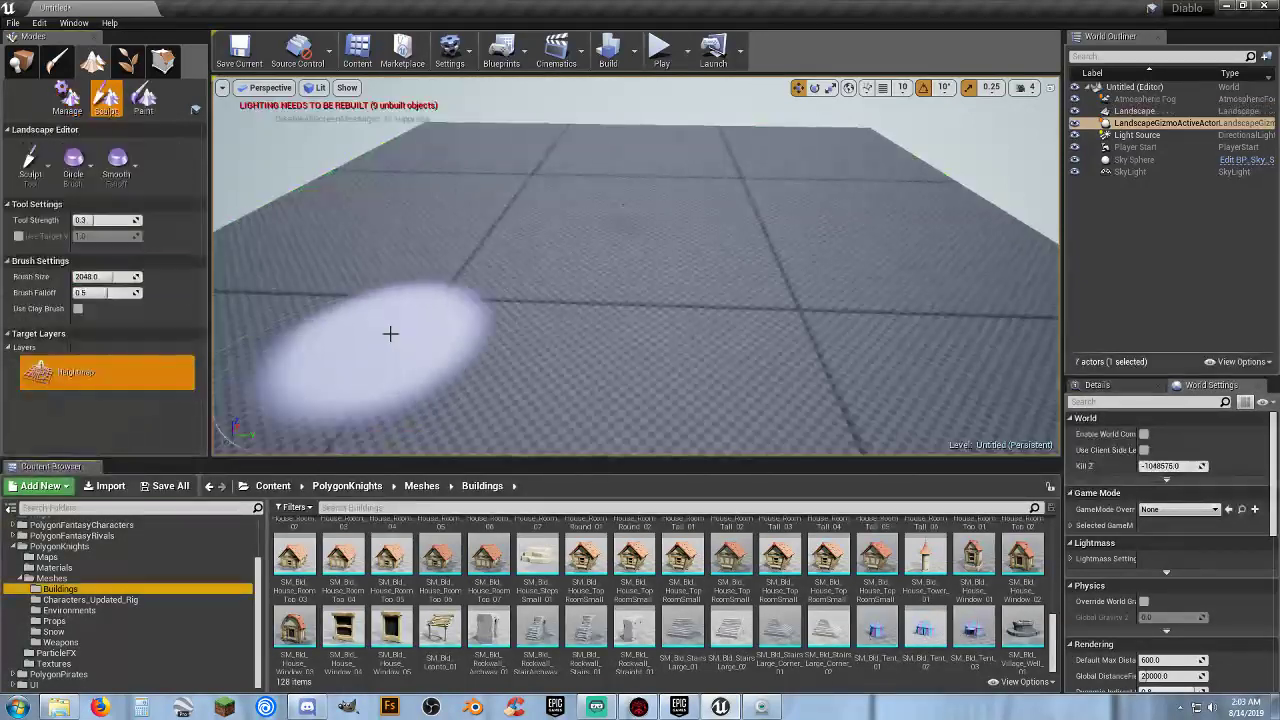
{"action": "left_click", "coordinate": [21, 62]}
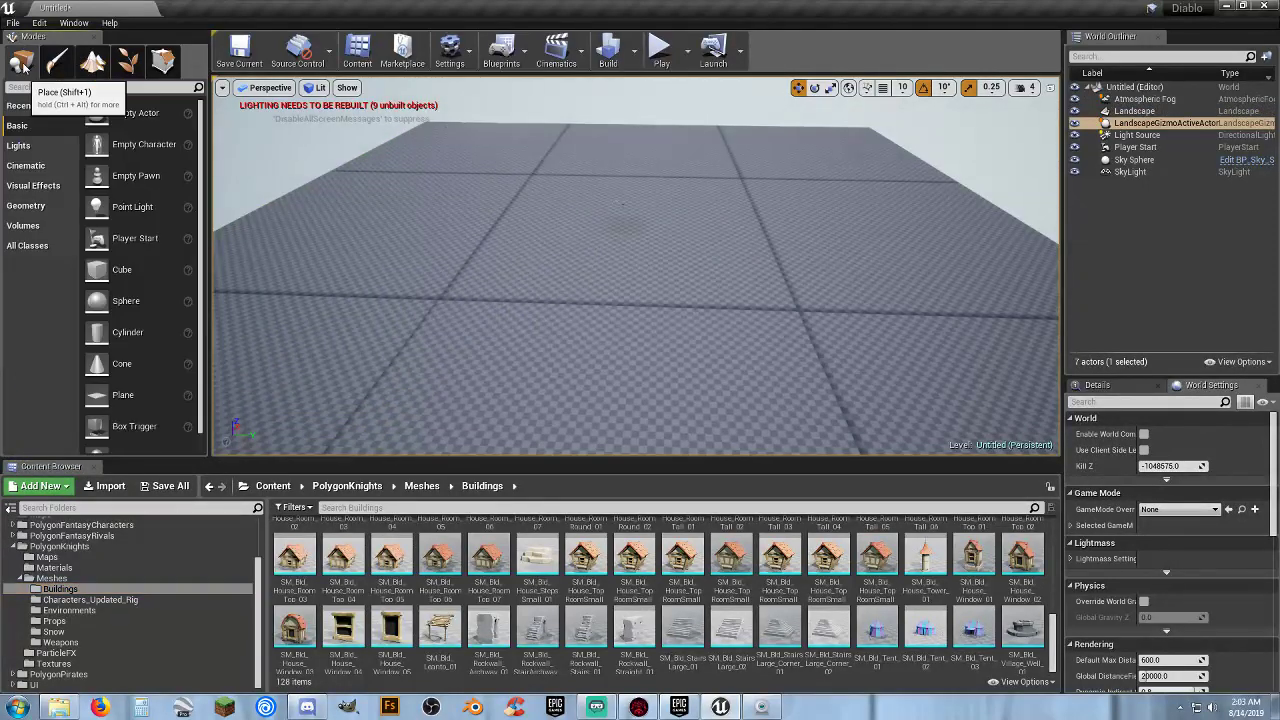
Preview the new level briefly, and set its GameMode Override to ThirdPersonGameMode.
{"action": "left_click", "coordinate": [660, 52]}
{"action": "key", "text": "Escape"}
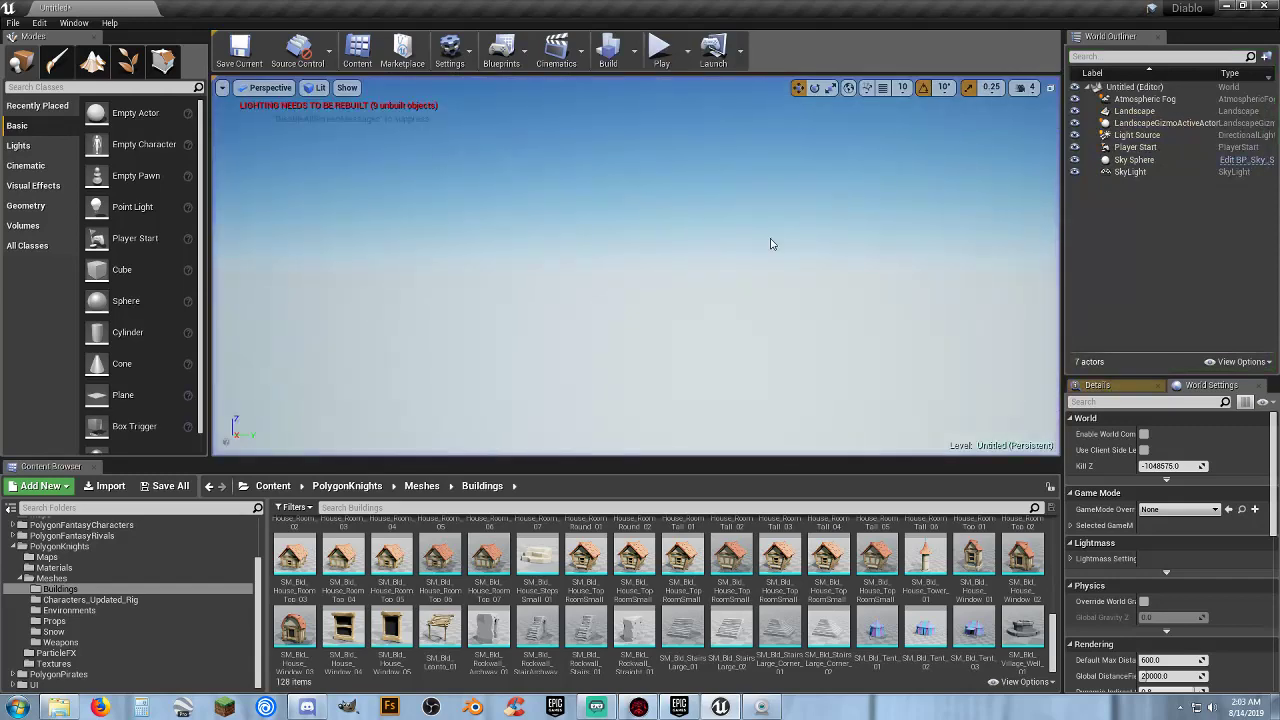
{"action": "left_click", "coordinate": [1170, 509]}
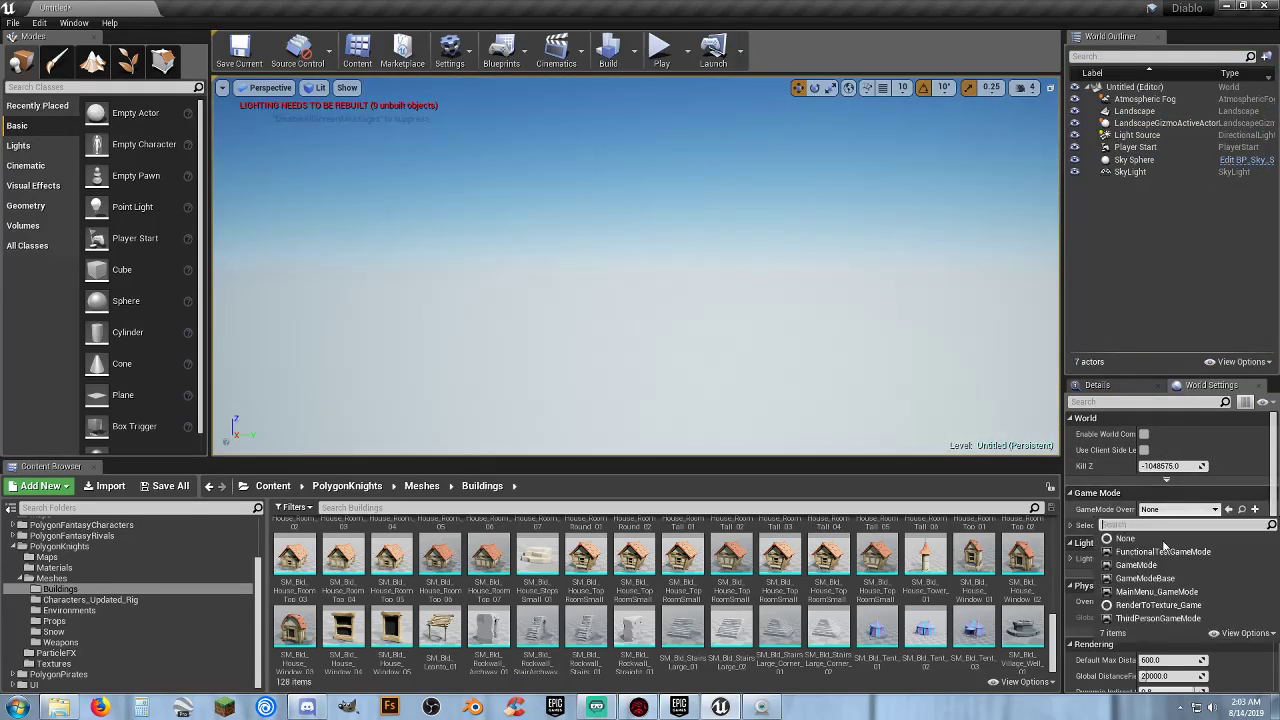
{"action": "left_click", "coordinate": [1157, 618]}
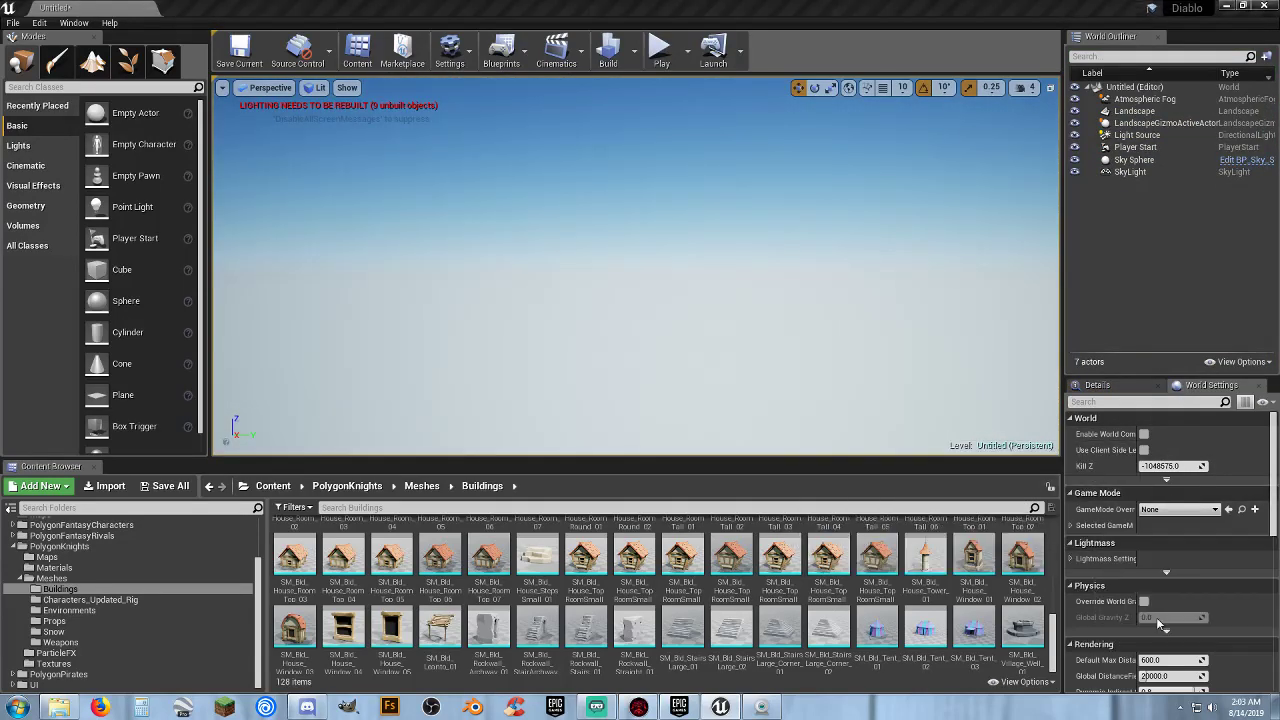
Play-test the character on the new landscape, running and jumping, and stop the preview.
{"action": "left_click", "coordinate": [660, 52]}
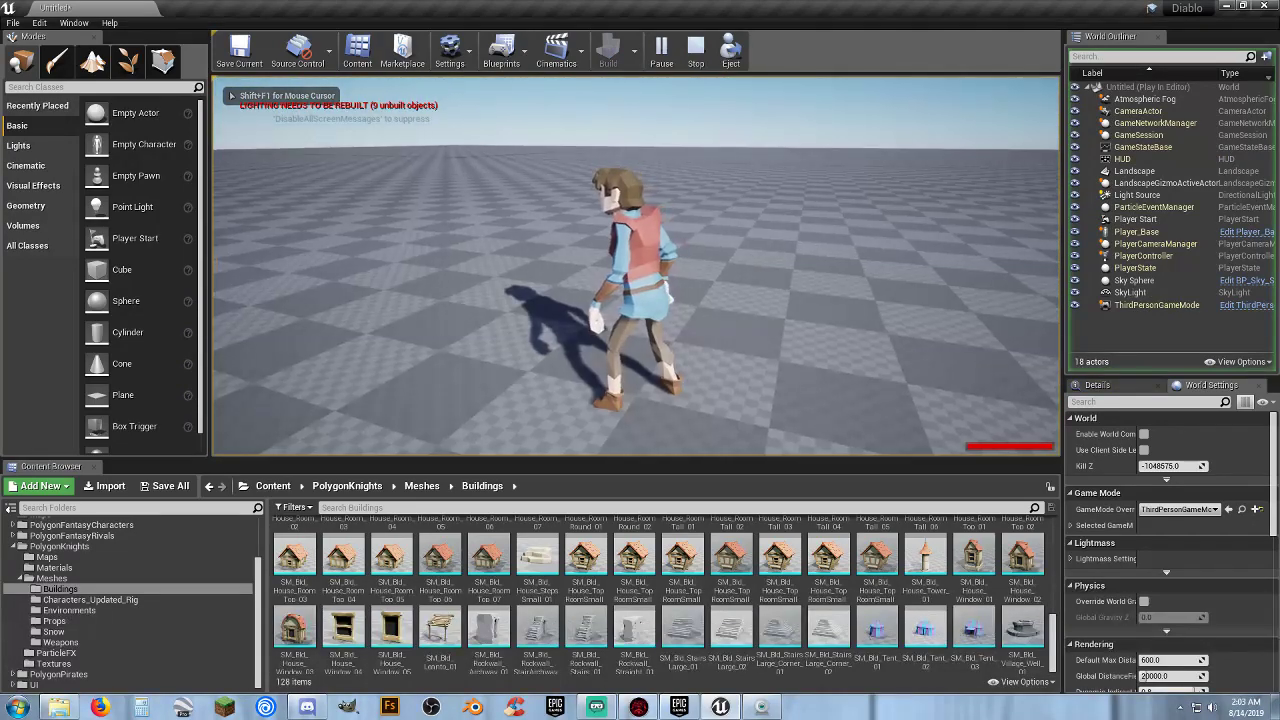
{"action": "key", "text": "w"}
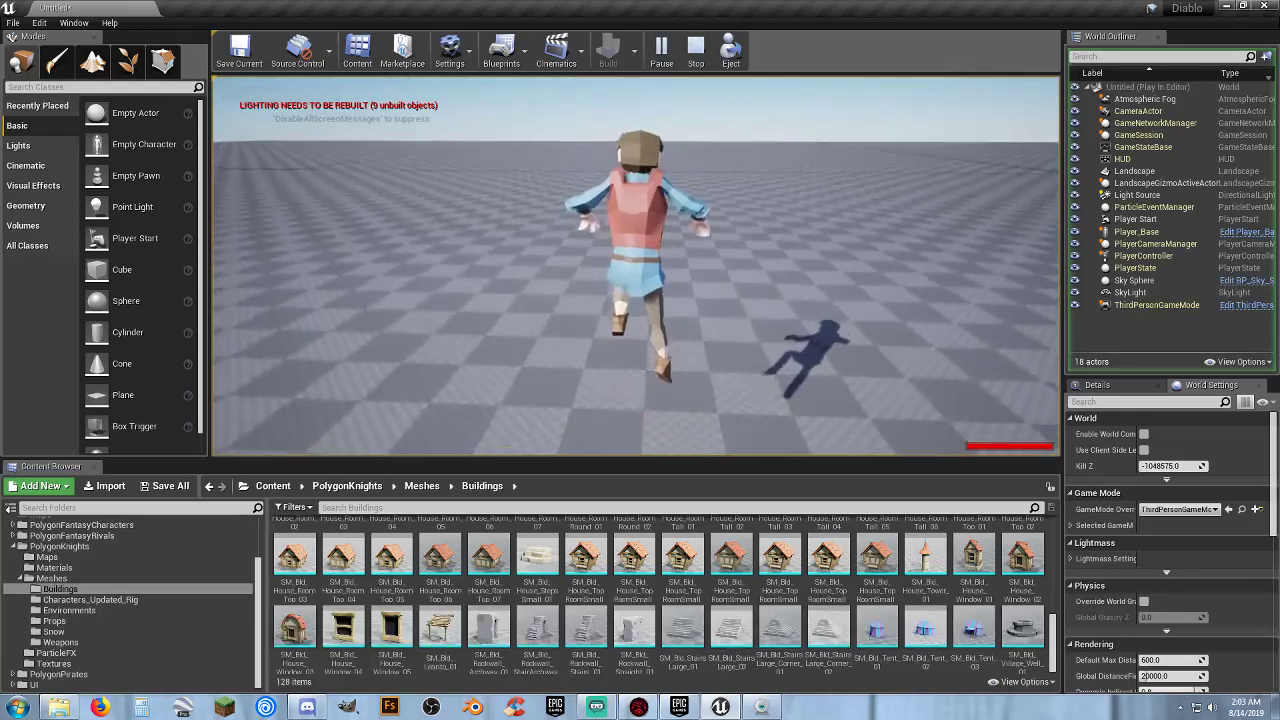
{"action": "key", "text": "w"}
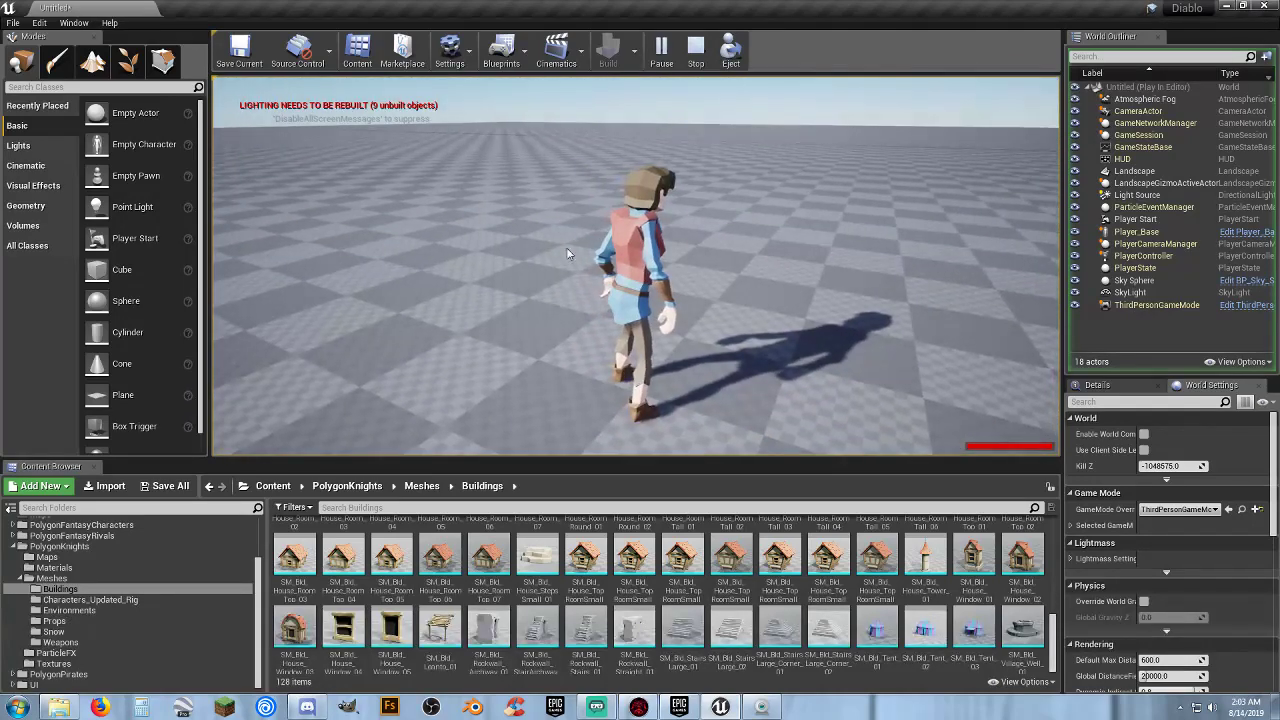
{"action": "key", "text": "Escape"}
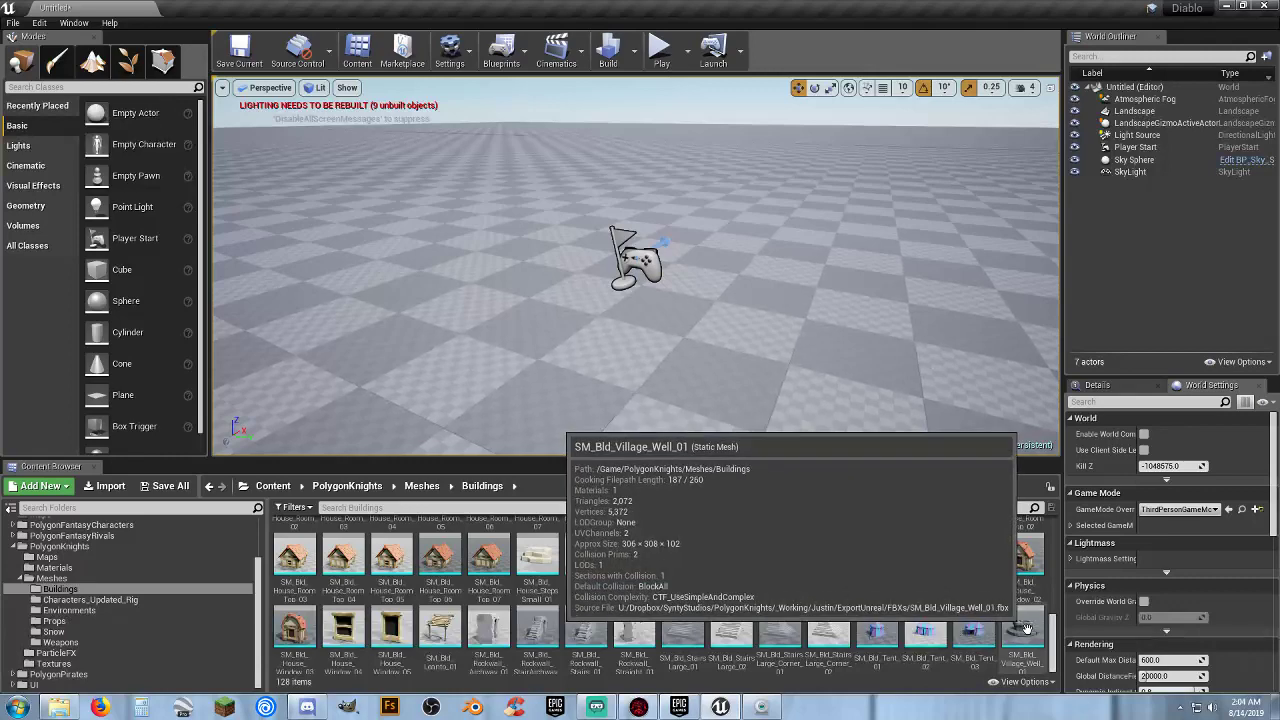
Place the SM_Bld_Village_Well_01 mesh on the landscape beside the Player Start and turn on position grid snapping.
{"action": "left_click_drag", "start_coordinate": [1022, 630], "coordinate": [768, 305]}
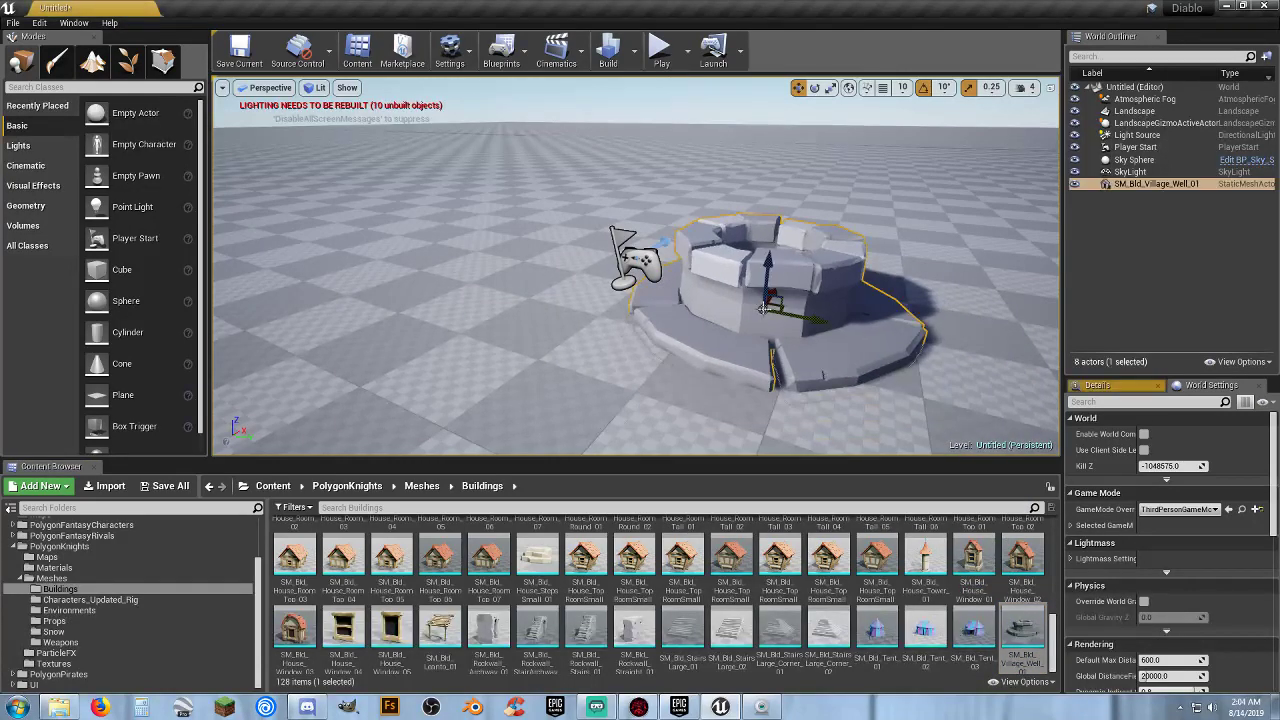
{"action": "left_click", "coordinate": [1097, 384]}
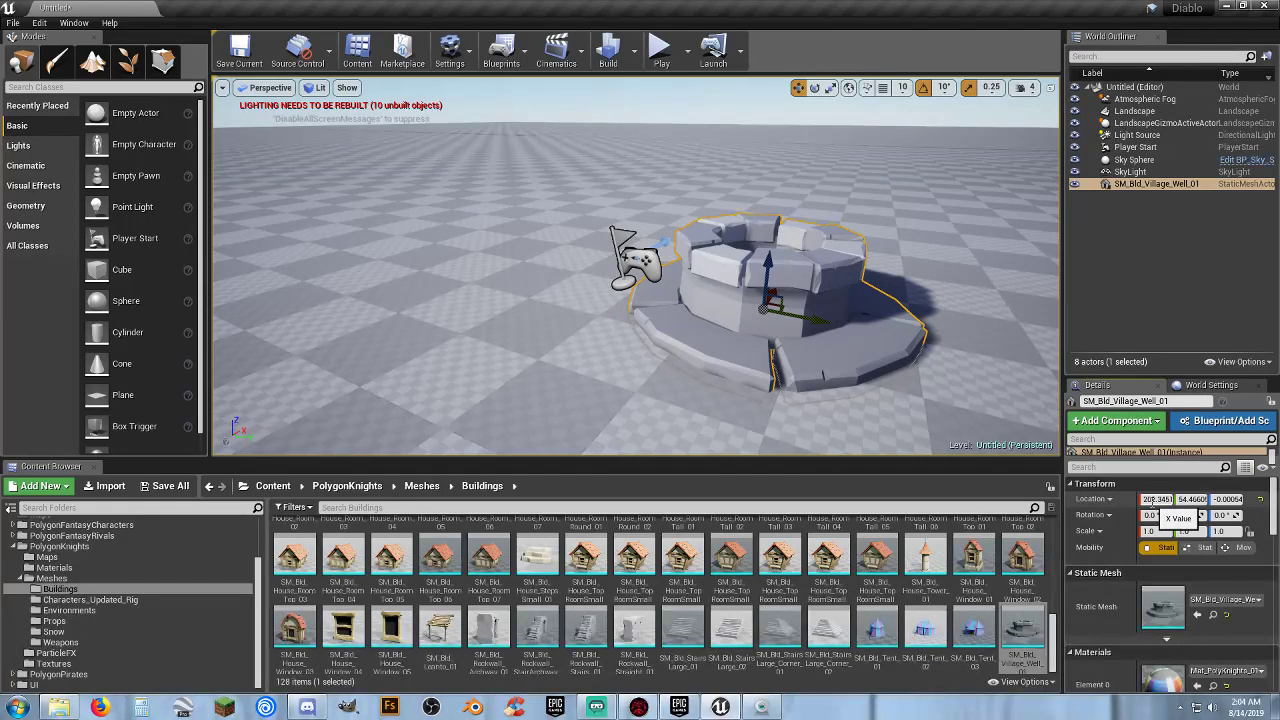
{"action": "left_click", "coordinate": [882, 87]}
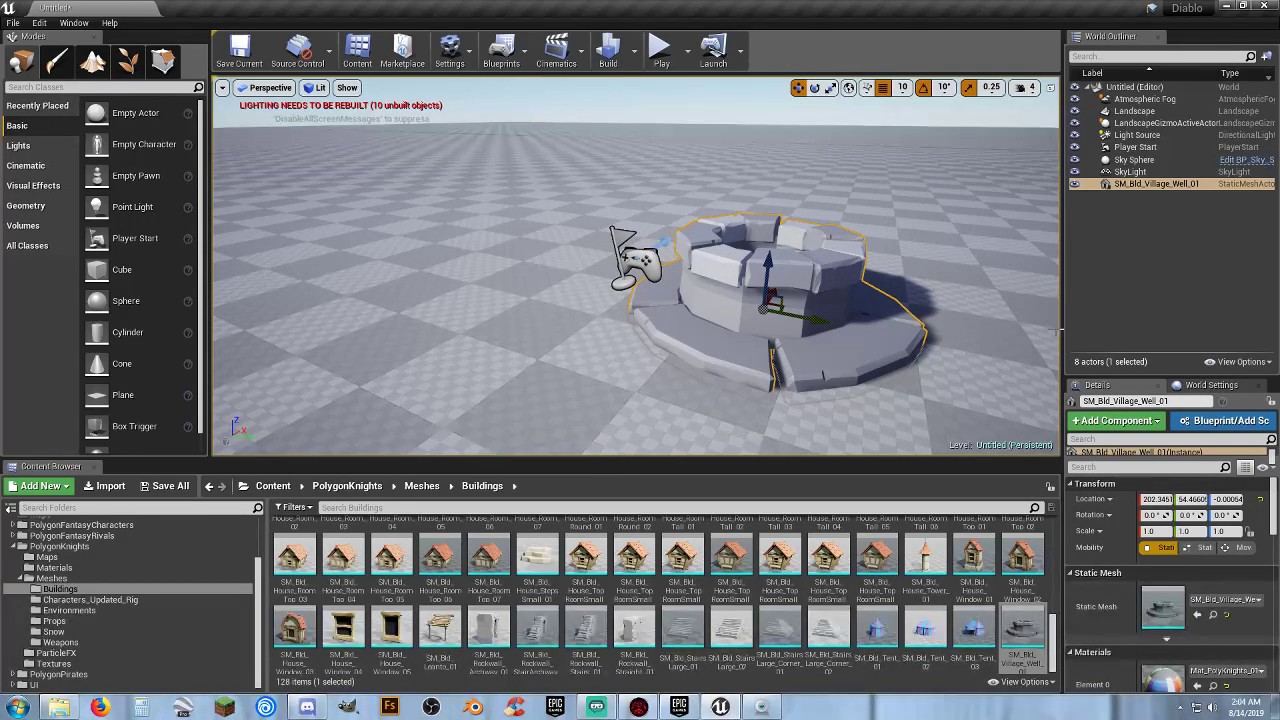
Set the village well's location to X 0, Y 0 and Z 0.
{"action": "left_click", "coordinate": [1150, 498]}
{"action": "type", "text": "0"}
{"action": "key", "text": "Tab"}
{"action": "type", "text": "0"}
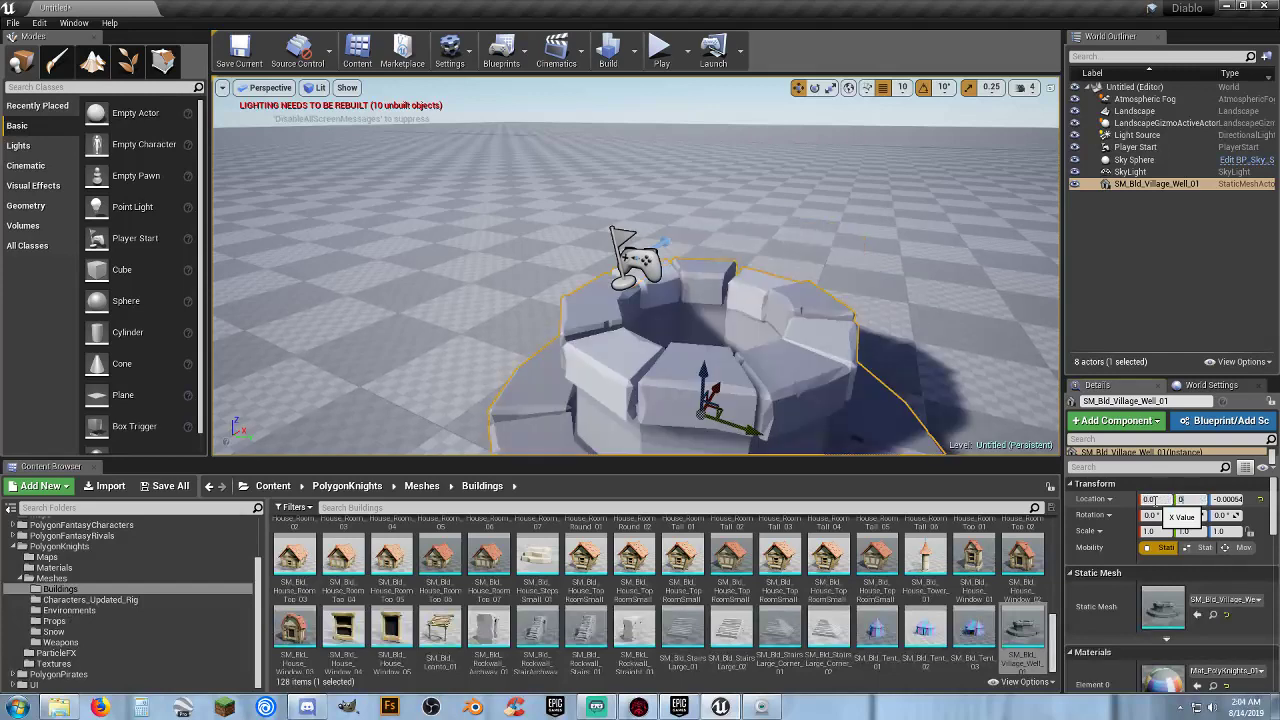
{"action": "key", "text": "Tab"}
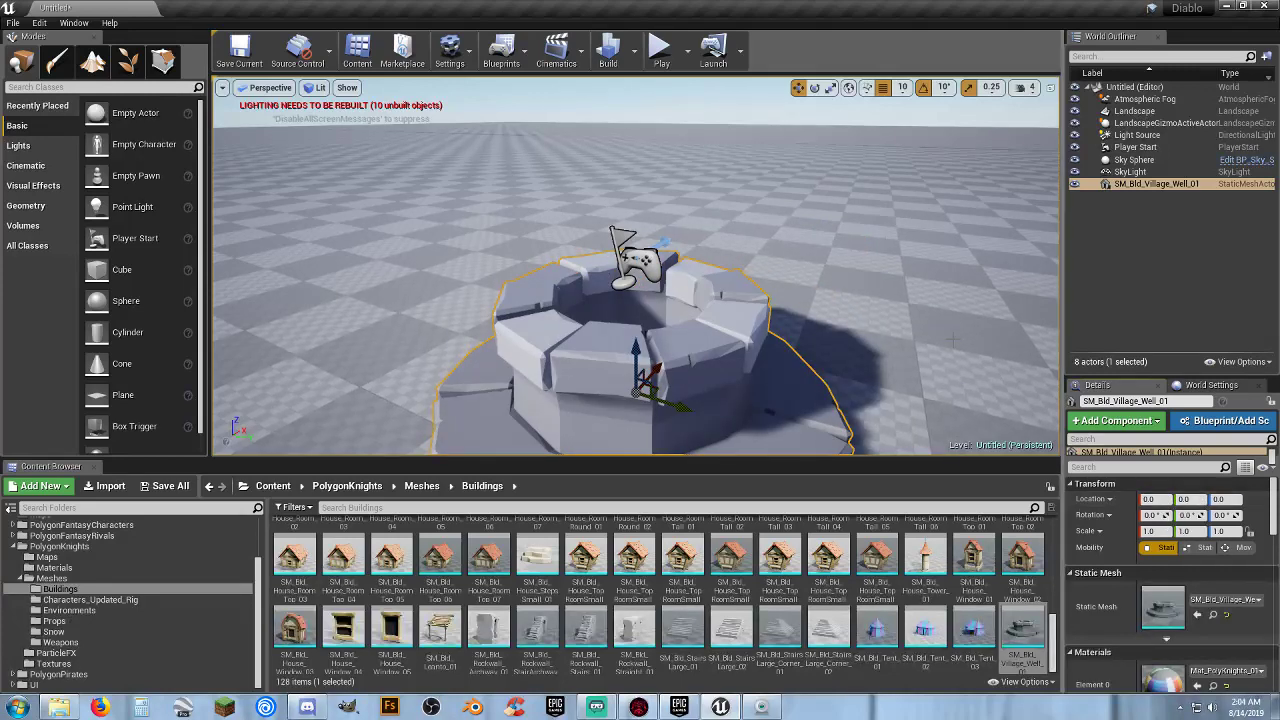
Move the Player Start off the village well along the X axis to about X -370.
{"action": "left_click", "coordinate": [633, 256]}
{"action": "scroll", "coordinate": [754, 237], "scroll_direction": "down", "scroll_amount": 6}
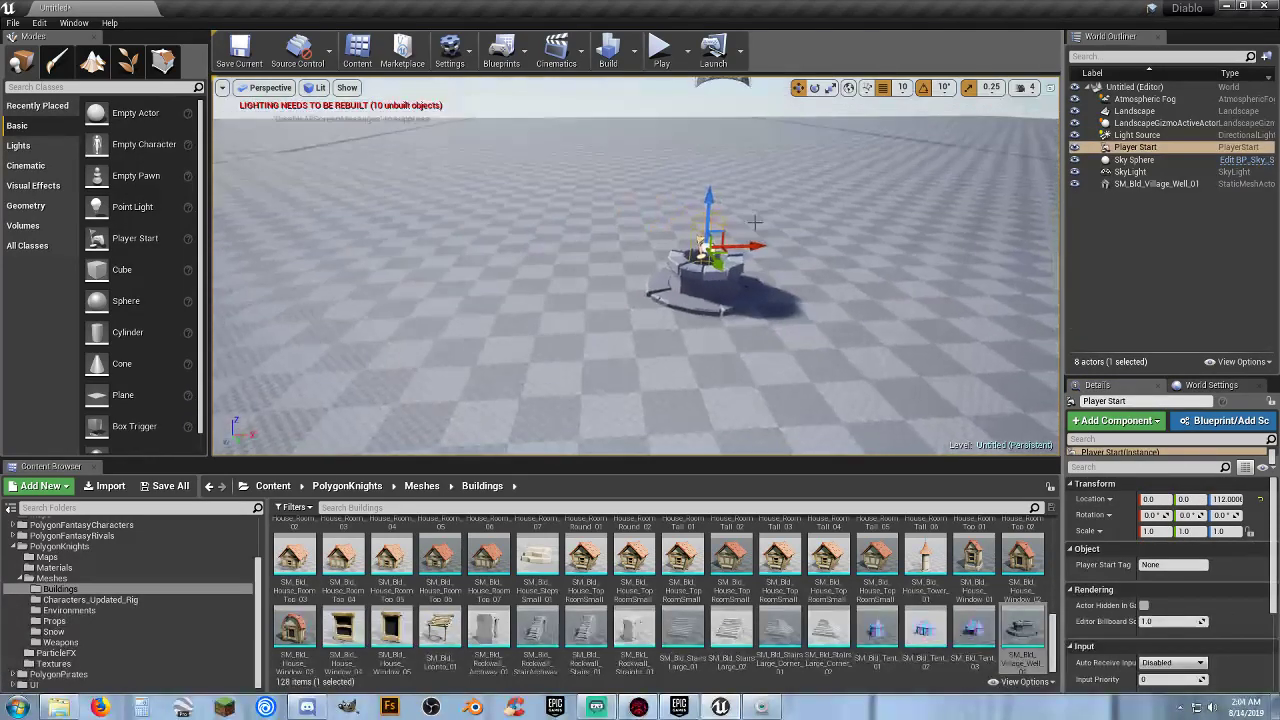
{"action": "left_click_drag", "start_coordinate": [750, 246], "coordinate": [598, 246]}
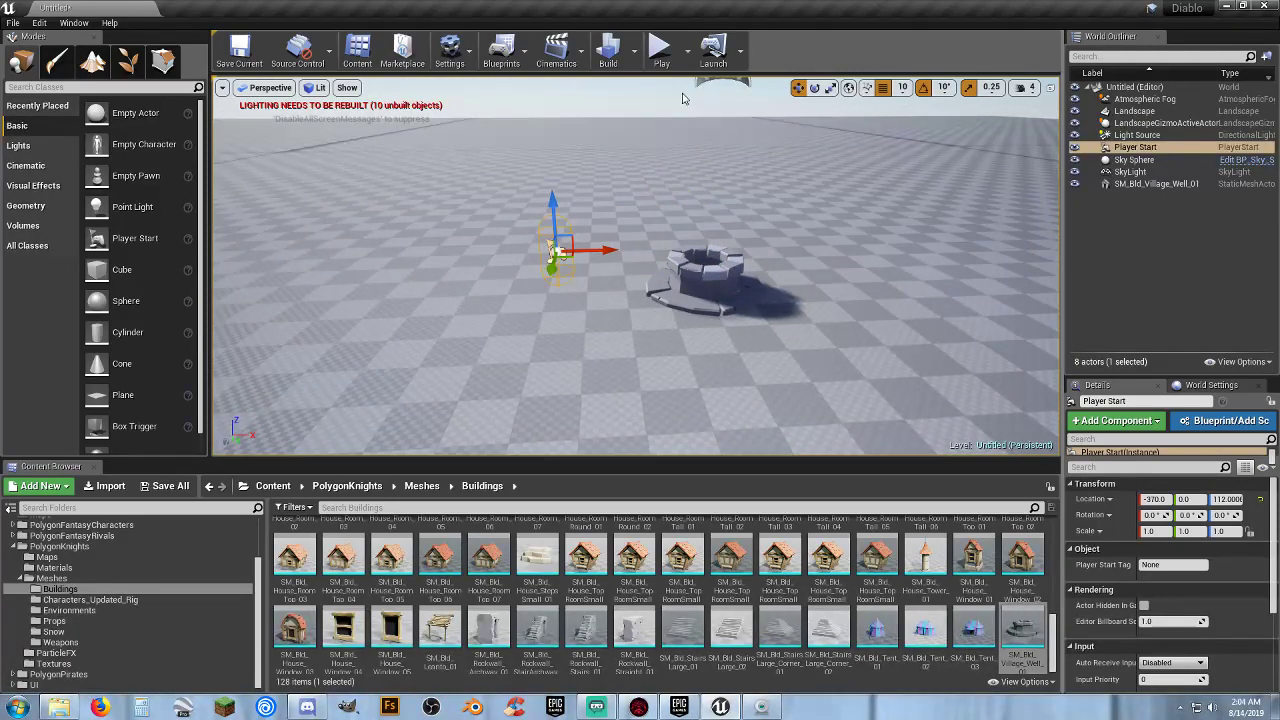
Play-test the character by running and jumping around the village well, and stop the preview.
{"action": "left_click", "coordinate": [660, 47]}
{"action": "key", "text": "w"}
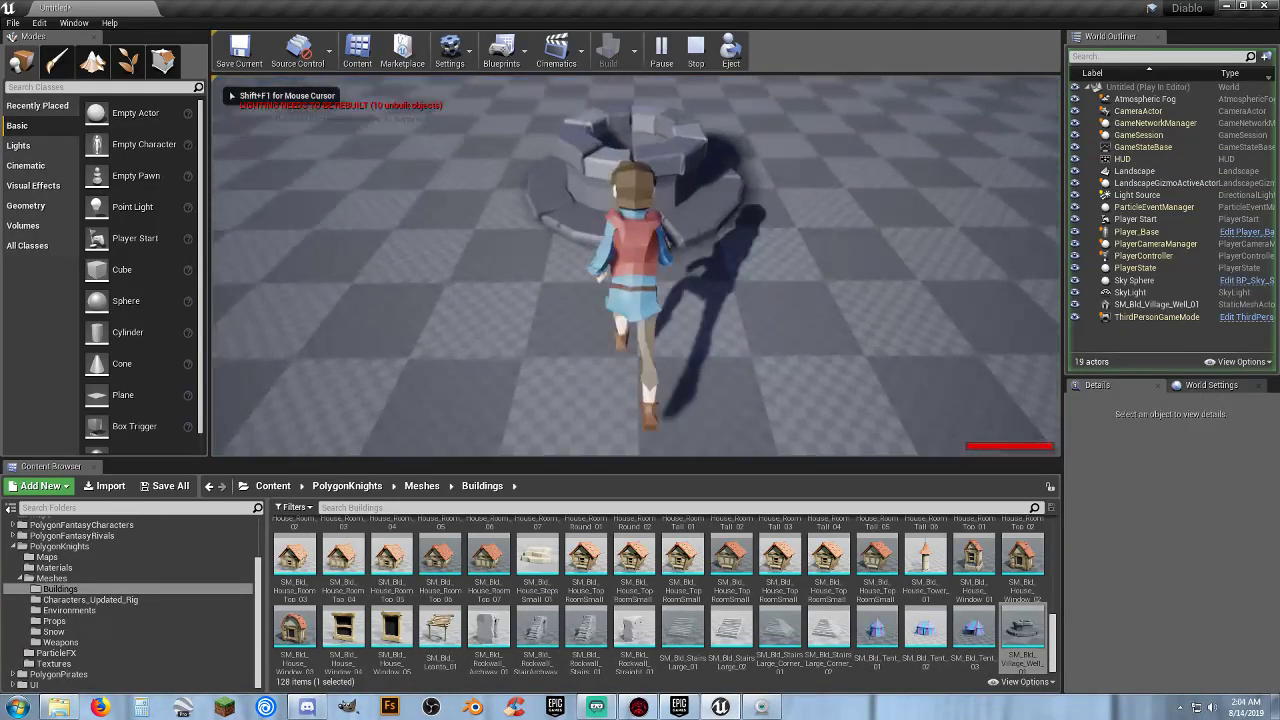
{"action": "key", "text": "s"}
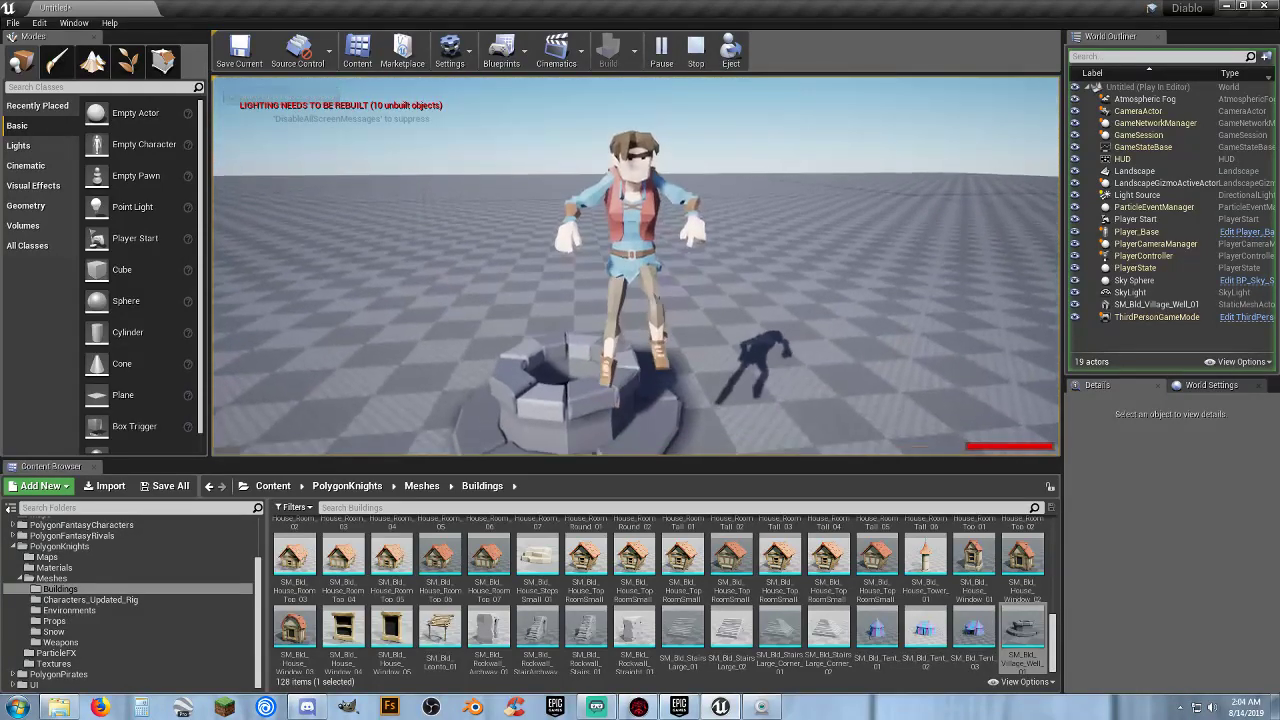
{"action": "key", "text": "Escape"}
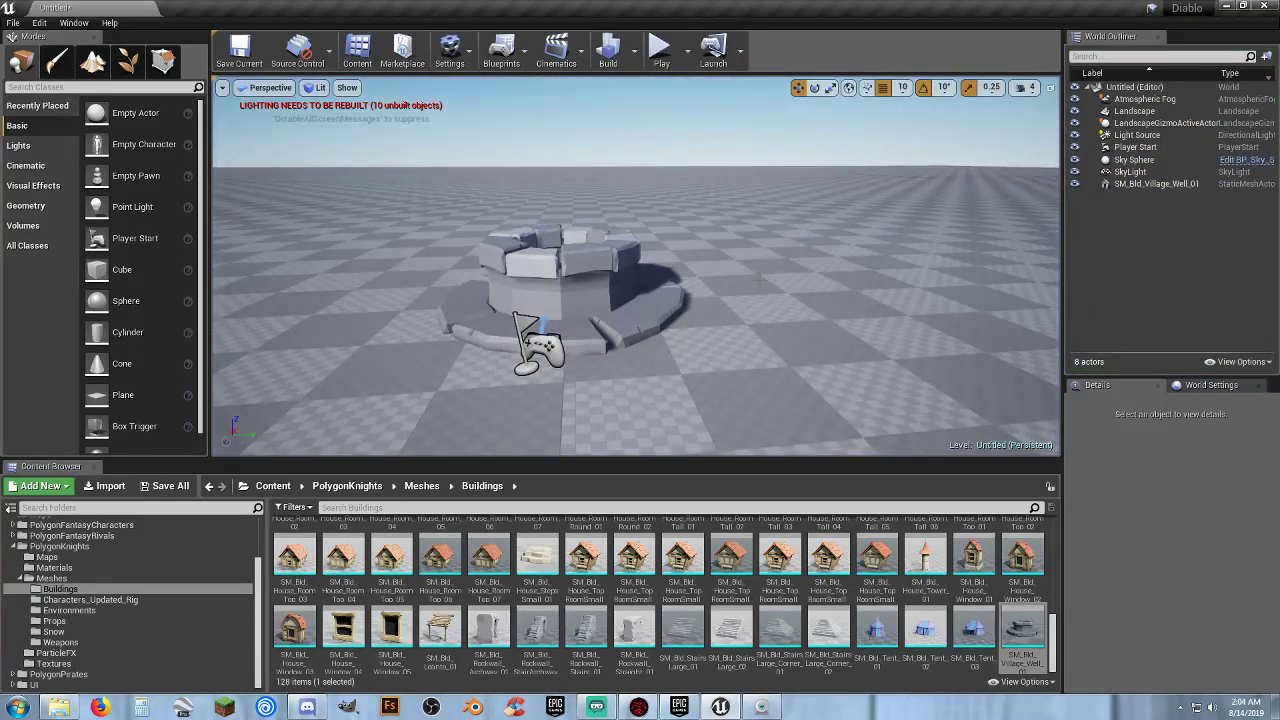
{"action": "key", "text": "s"}
{"action": "mouse_move", "coordinate": [744, 292]}
{"action": "right_mouse_down"}
{"action": "mouse_move", "coordinate": [746, 332]}
{"action": "mouse_move", "coordinate": [738, 322]}
{"action": "mouse_move", "coordinate": [760, 306]}
{"action": "right_mouse_up"}
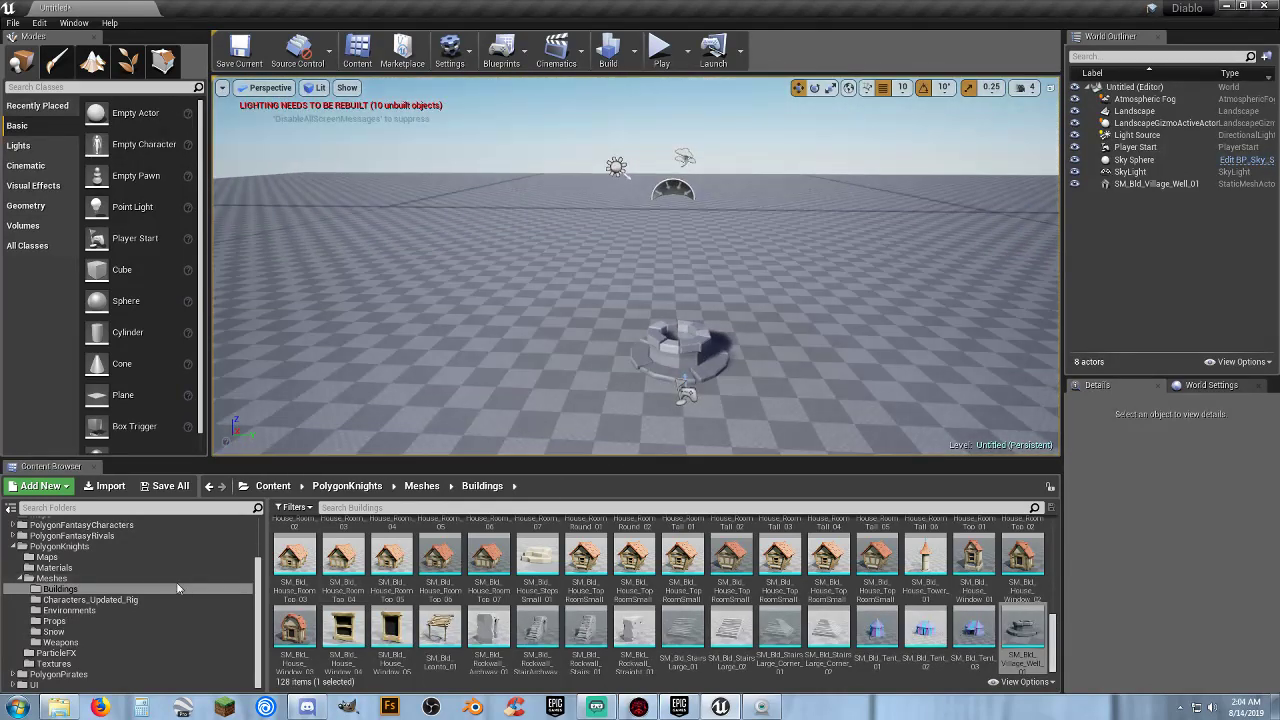
Create a new material named Terrain_M in the Assets/Materials folder.
{"action": "scroll", "coordinate": [41, 562], "scroll_direction": "up", "scroll_amount": 2}
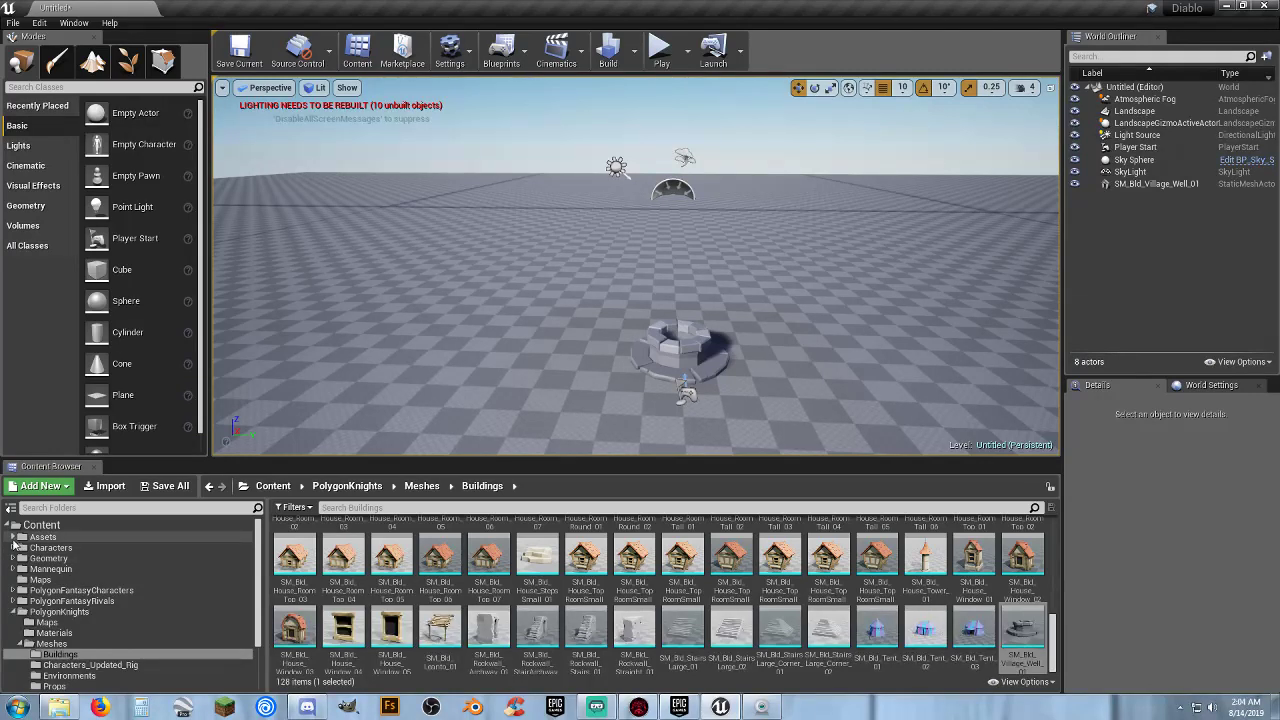
{"action": "left_click", "coordinate": [13, 537]}
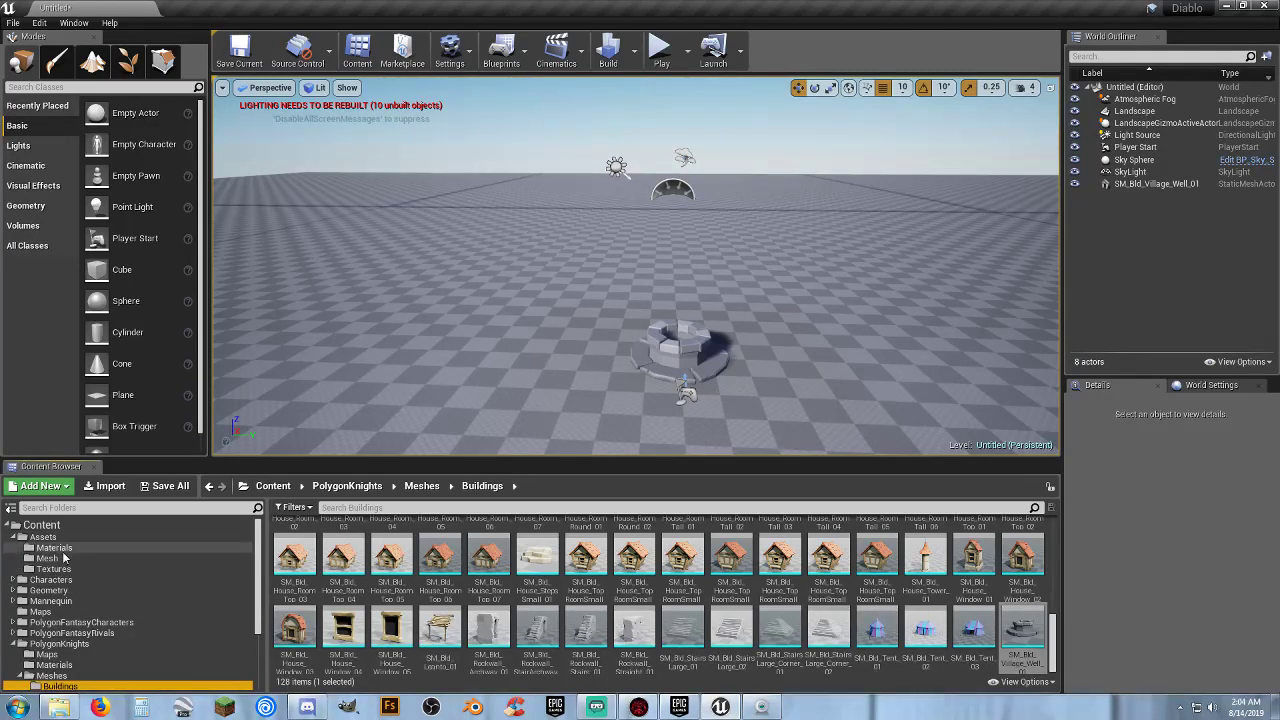
{"action": "left_click", "coordinate": [55, 548]}
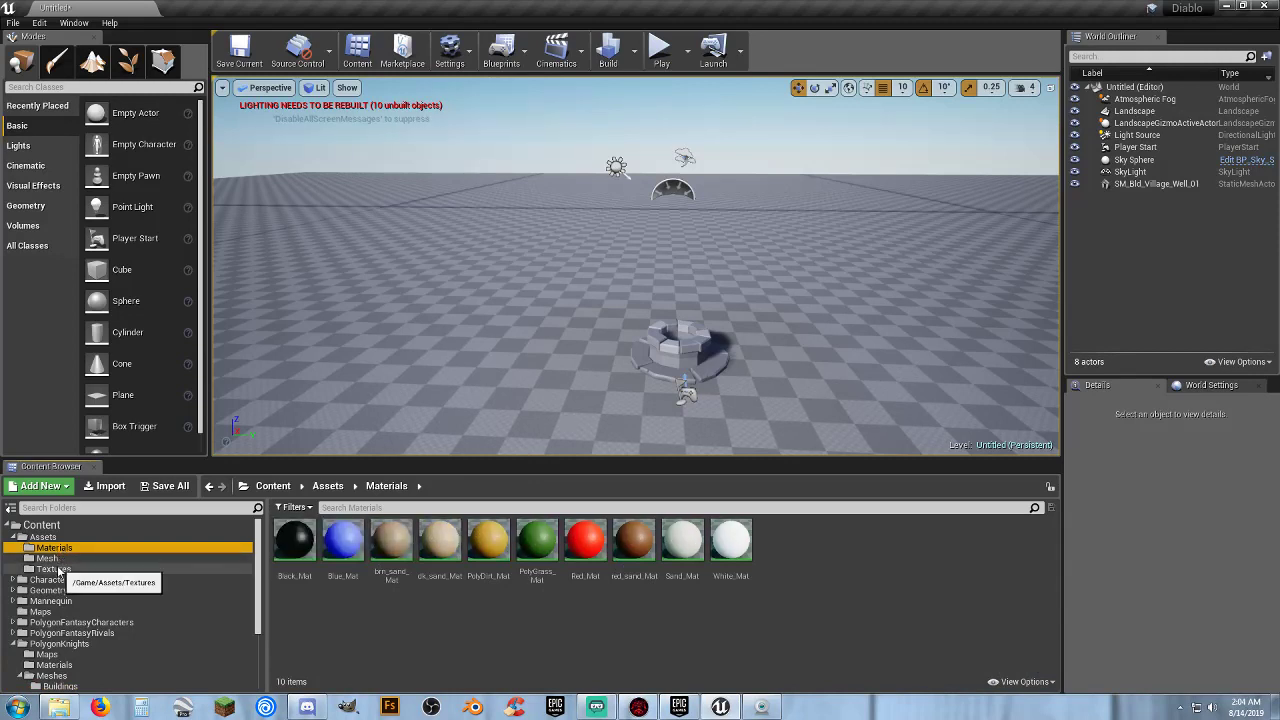
{"action": "right_click", "coordinate": [798, 549]}
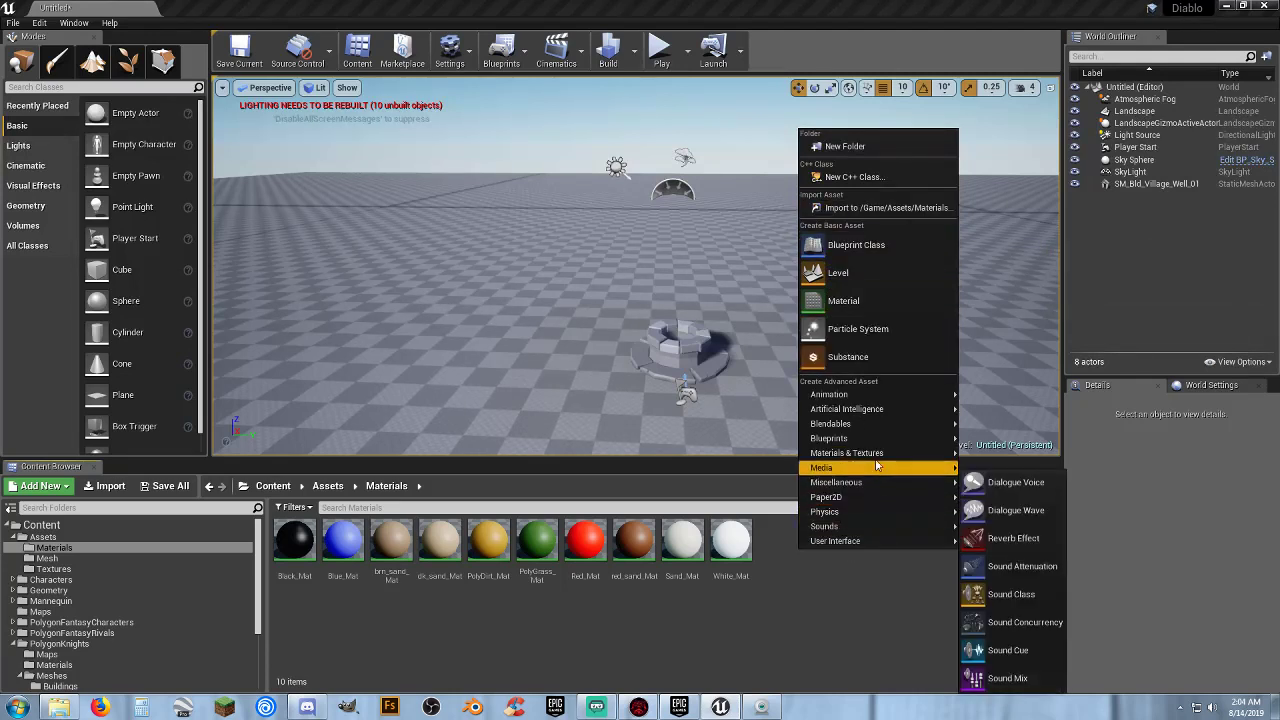
{"action": "mouse_move", "coordinate": [878, 456]}
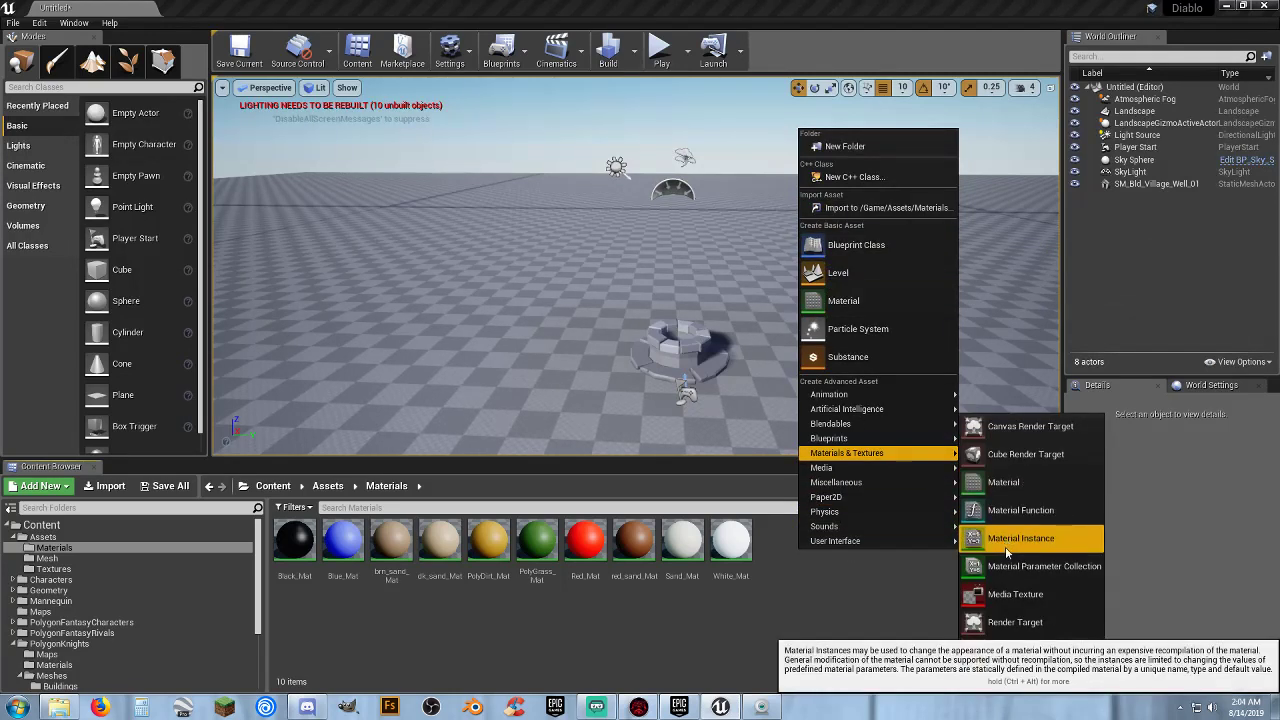
{"action": "left_click", "coordinate": [1020, 485]}
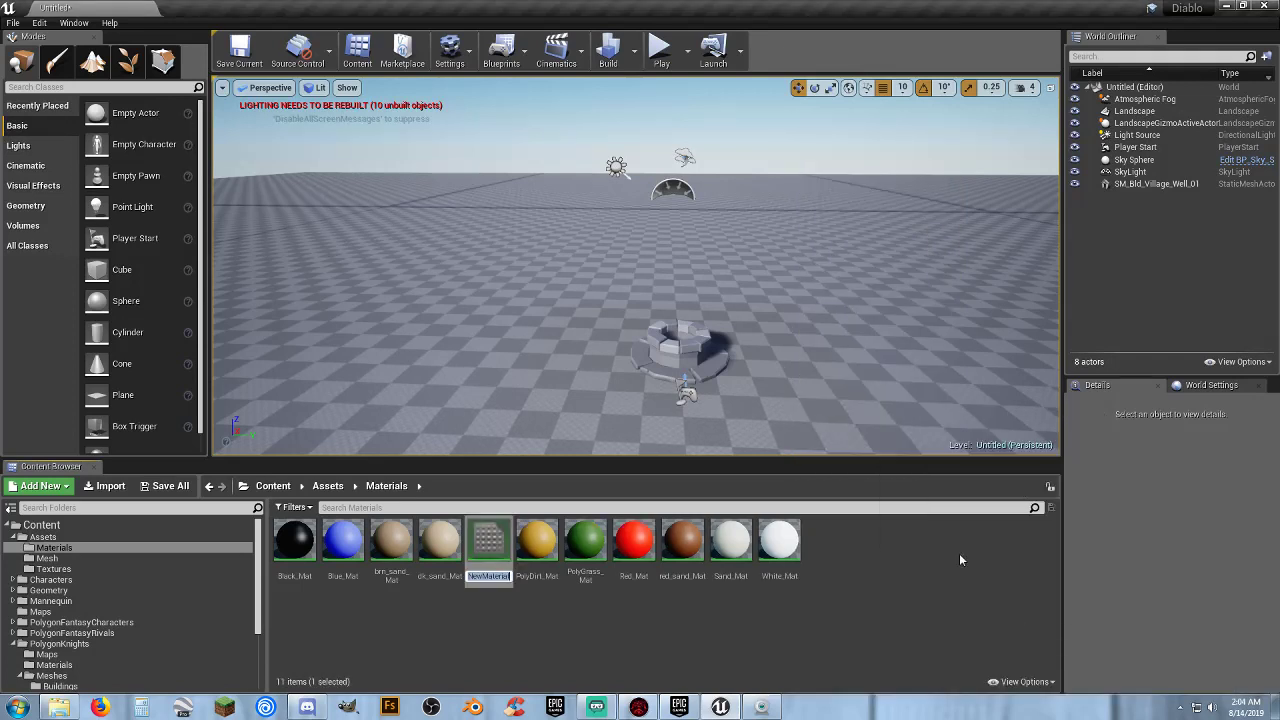
{"action": "type", "text": "Terrain_M"}
{"action": "key", "text": "Return"}
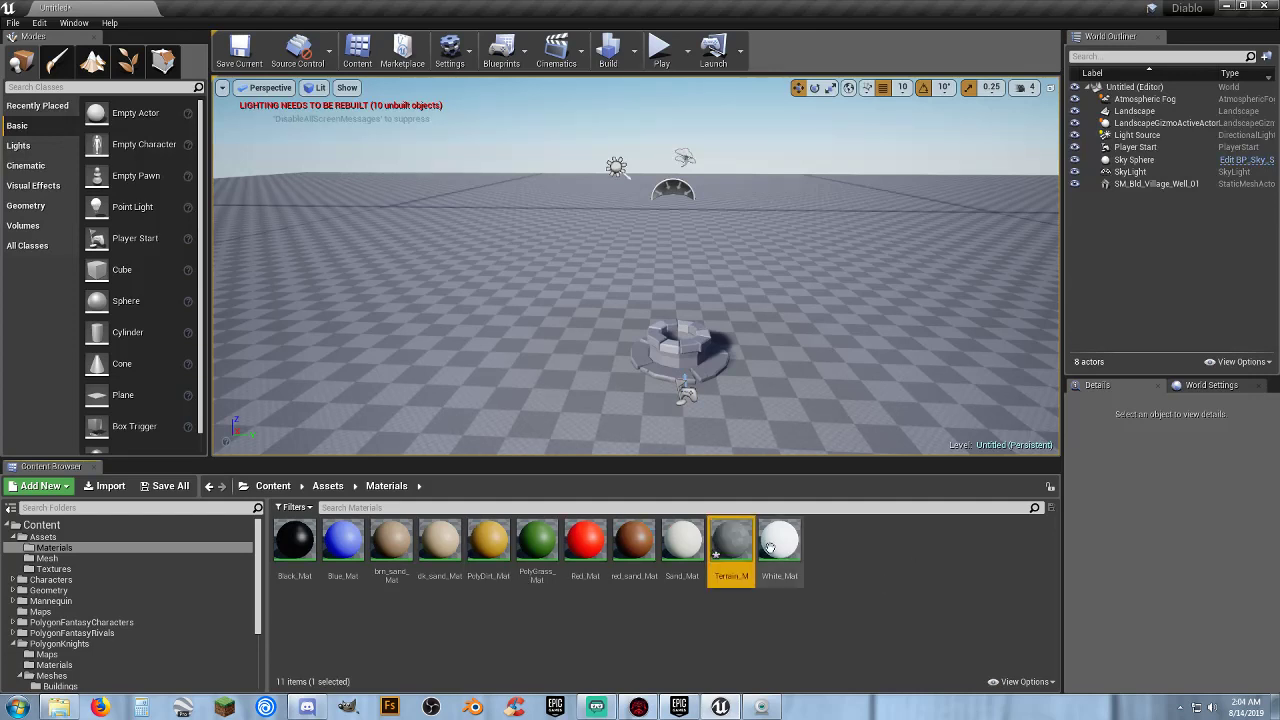
Open Terrain_M in a floating material editor and add the brn_sand and PolyGrass textures from Assets/Textures to its graph.
{"action": "double_click", "coordinate": [731, 543]}
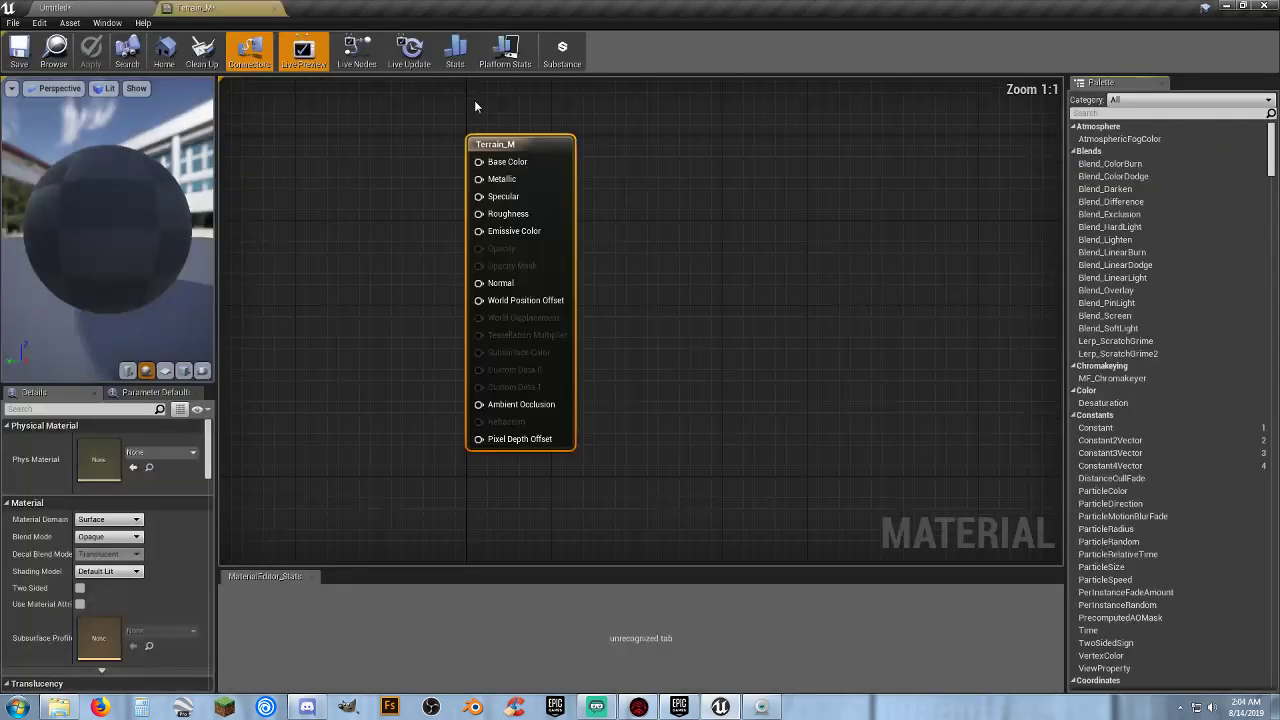
{"action": "left_click_drag", "start_coordinate": [228, 10], "coordinate": [398, 110]}
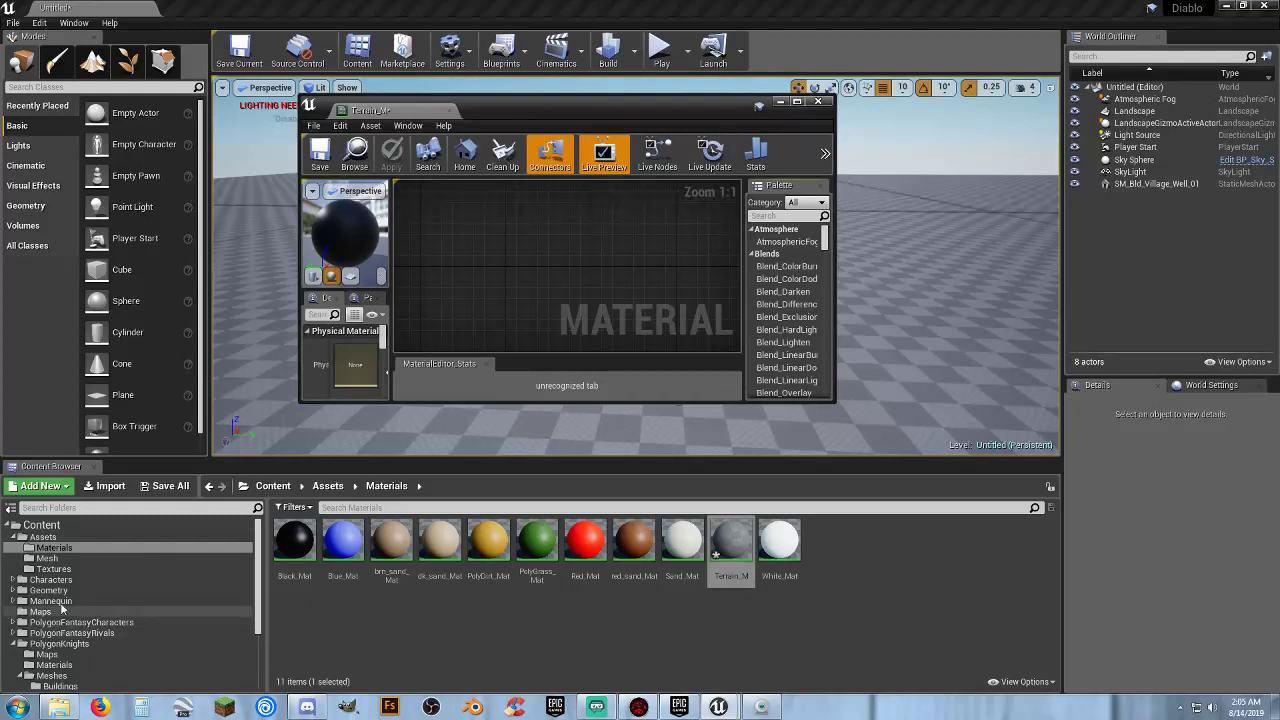
{"action": "left_click", "coordinate": [54, 568]}
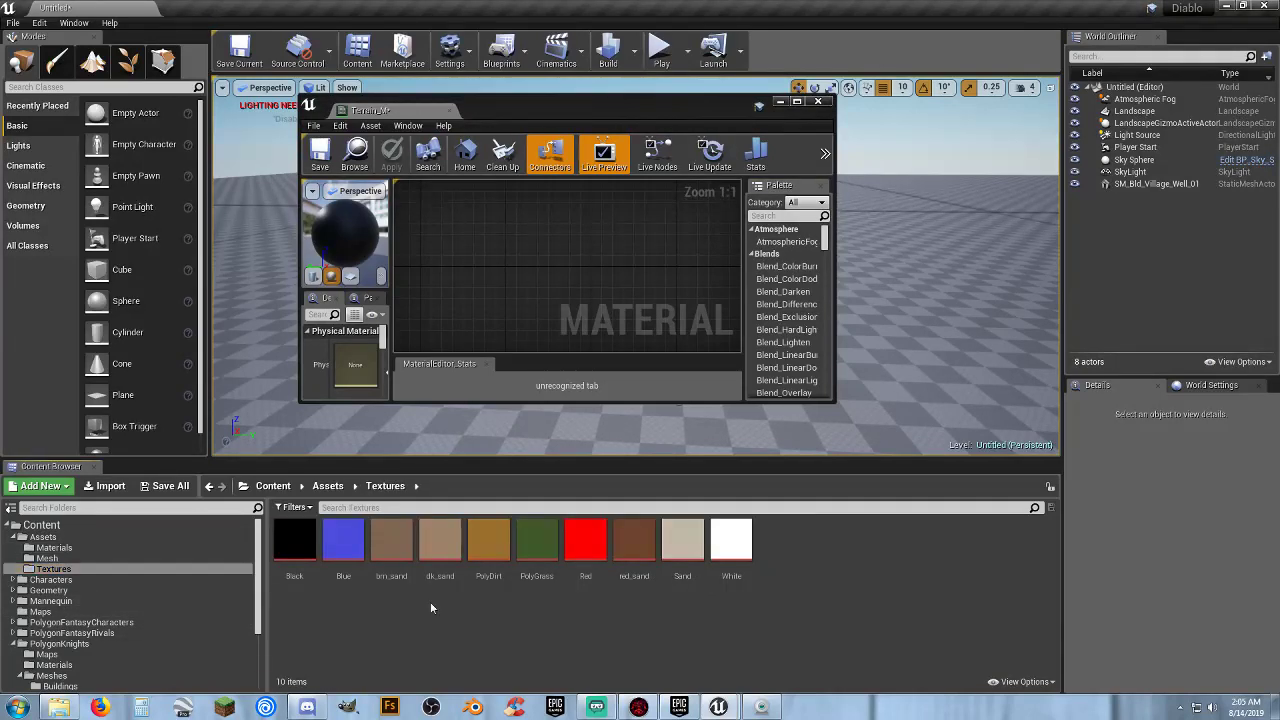
{"action": "left_click", "coordinate": [537, 545]}
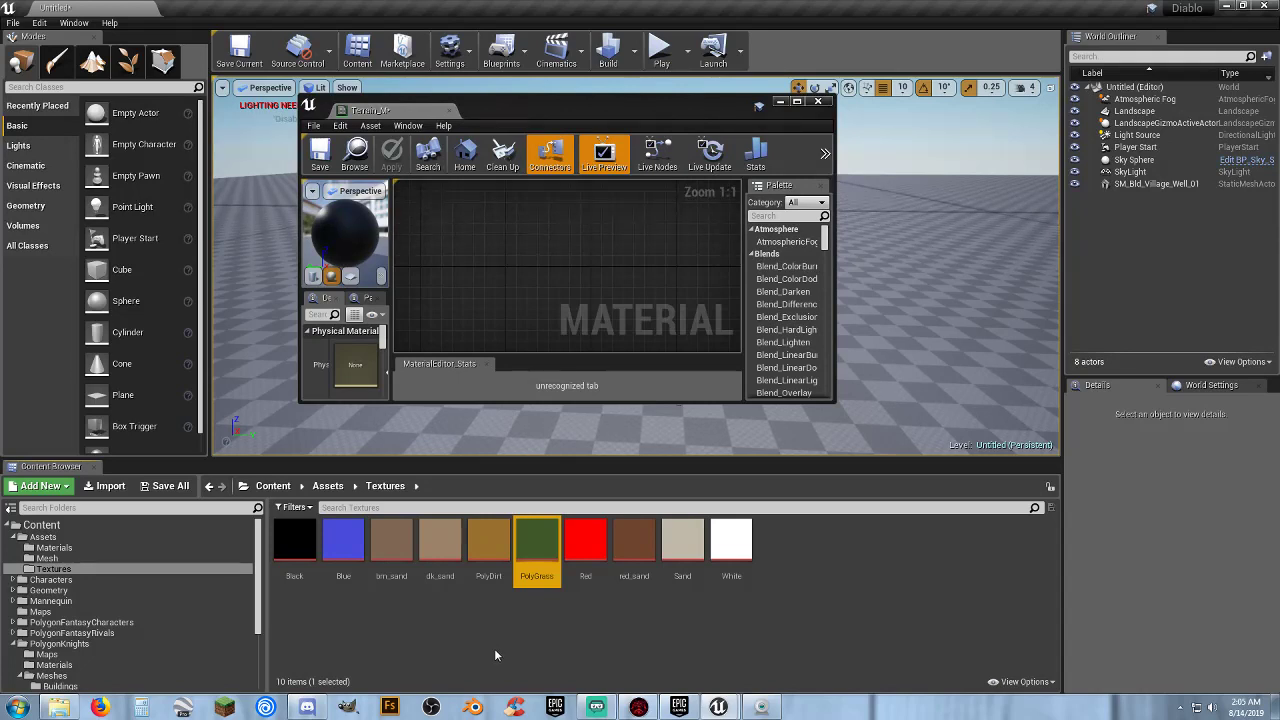
{"action": "left_click", "coordinate": [393, 580]}
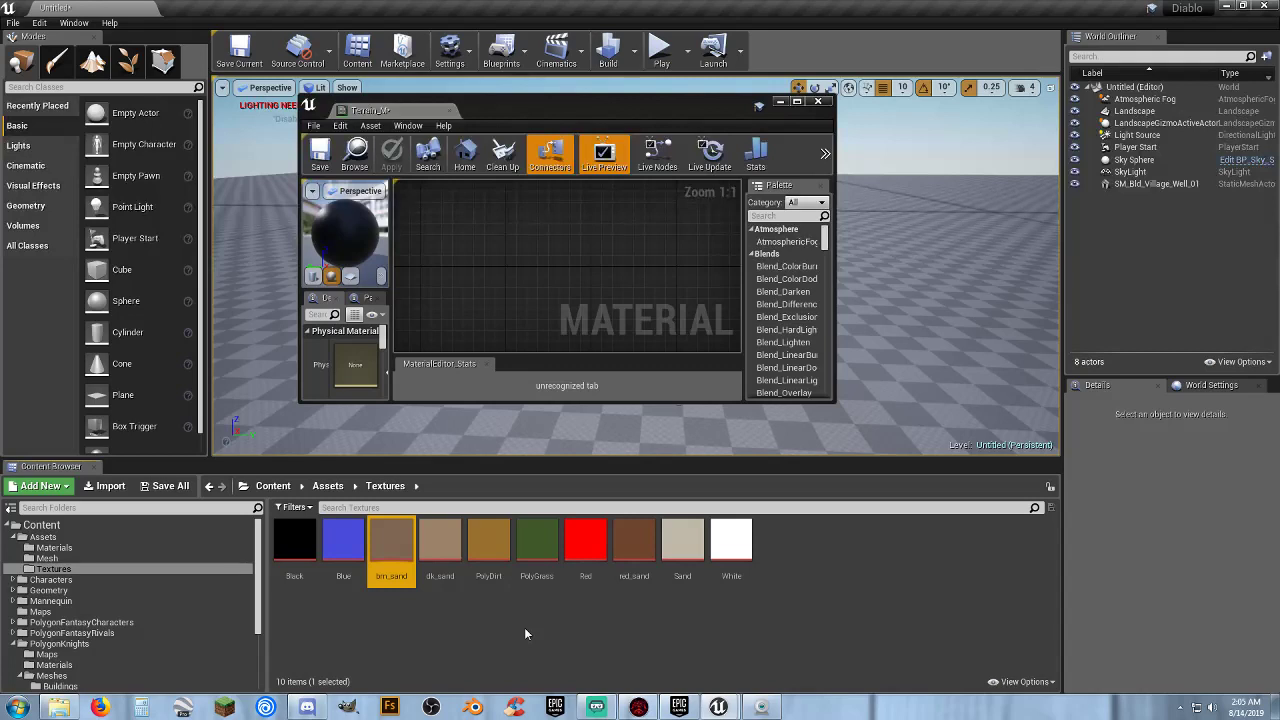
{"action": "left_click", "coordinate": [538, 565], "text": "ctrl"}
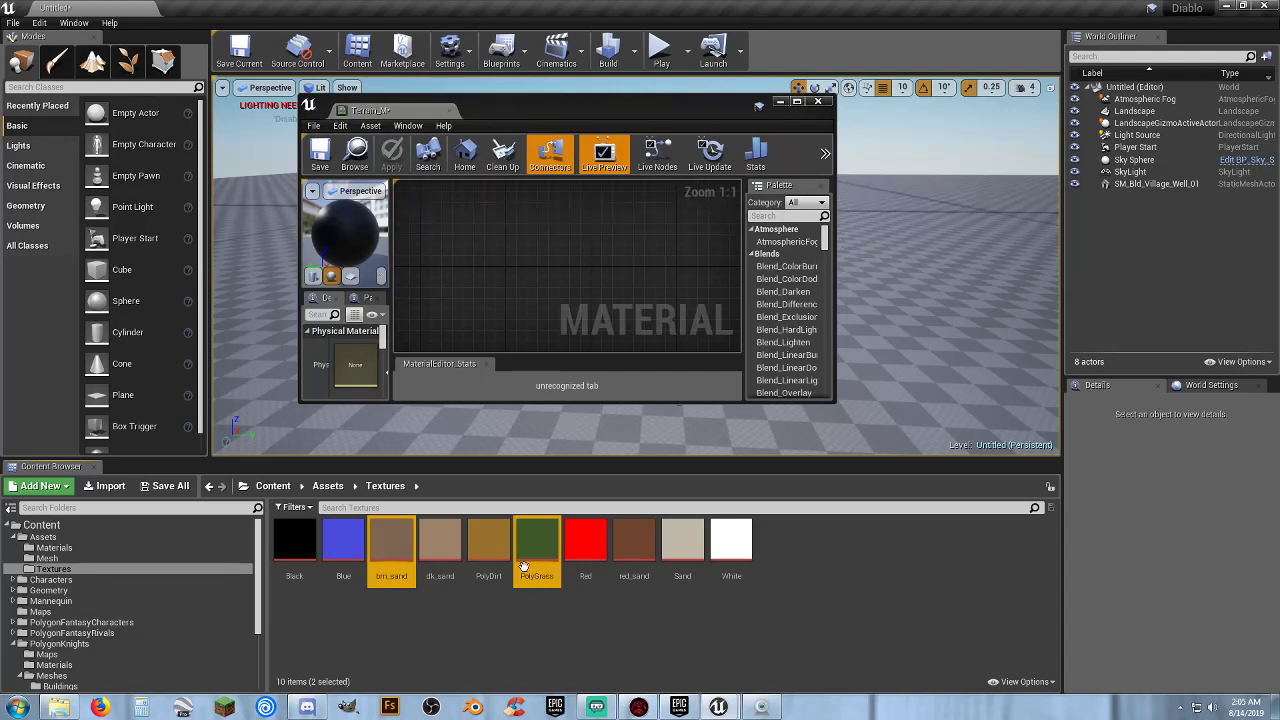
{"action": "left_click_drag", "start_coordinate": [531, 540], "coordinate": [482, 263]}
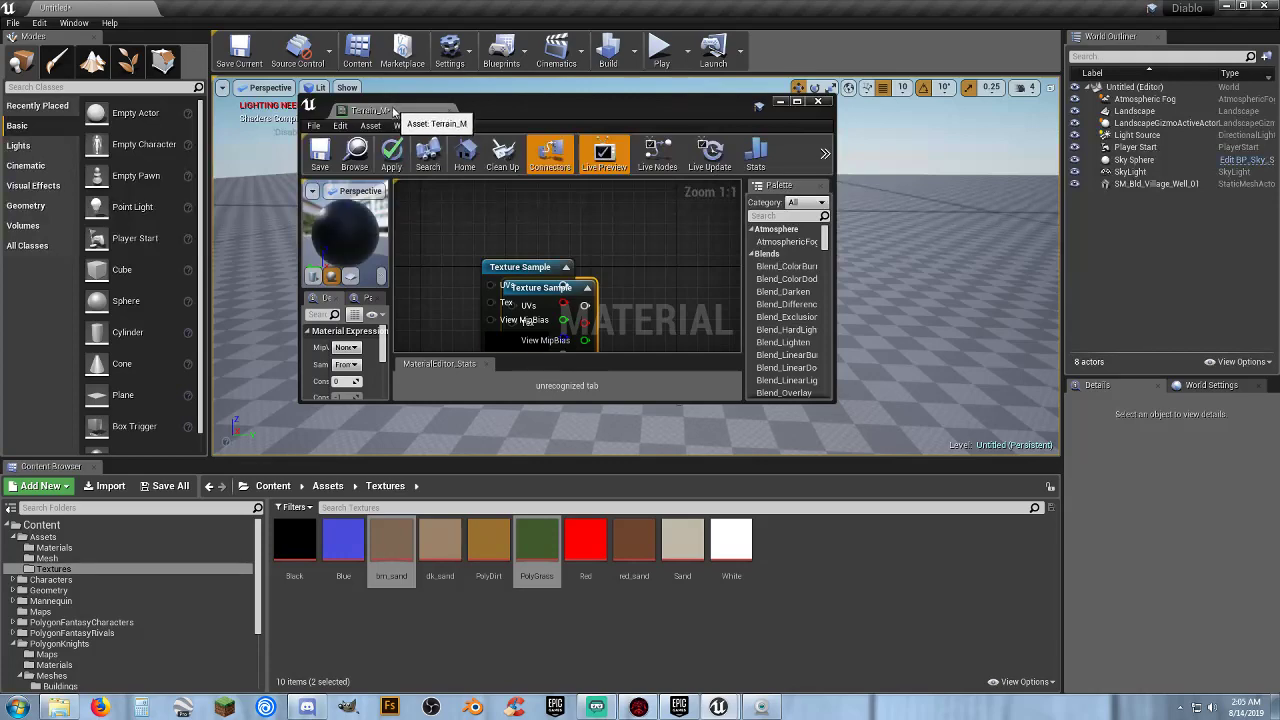
Dock the Terrain_M editor back into the main window and place the brn_sand texture sample below the PolyGrass one.
{"action": "left_click_drag", "start_coordinate": [388, 108], "coordinate": [313, 6]}
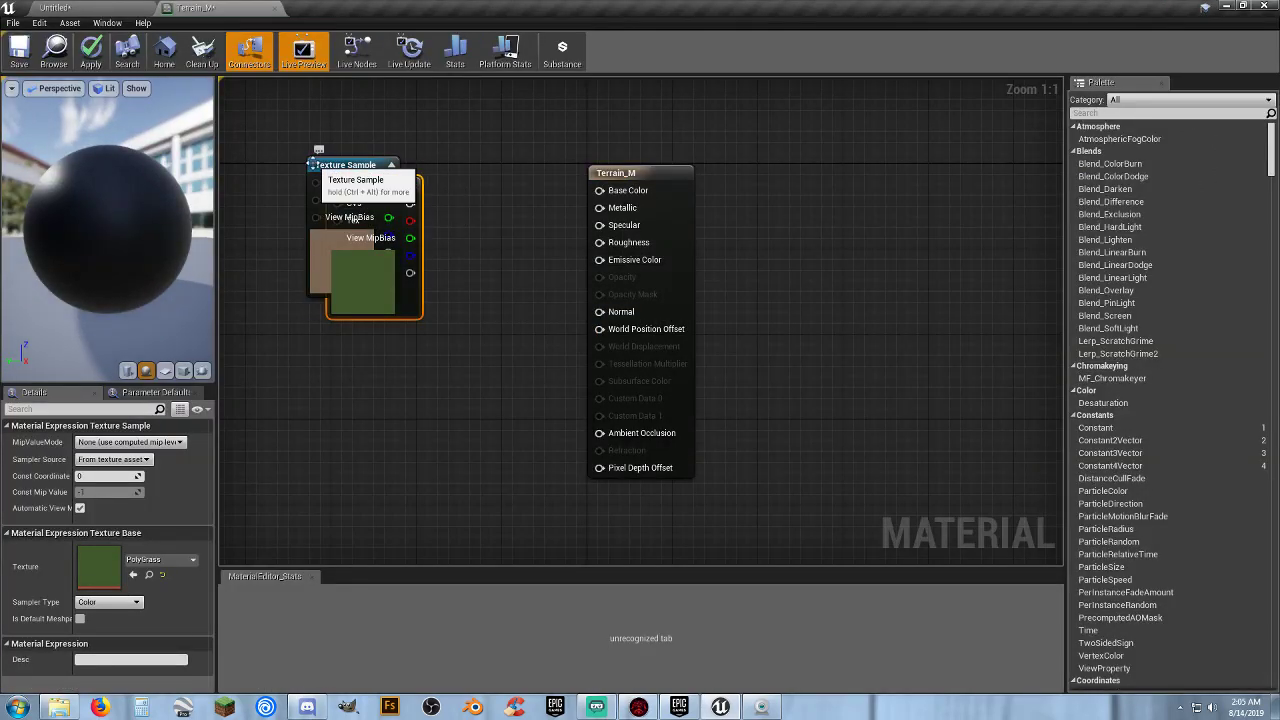
{"action": "left_click_drag", "start_coordinate": [315, 165], "coordinate": [338, 344]}
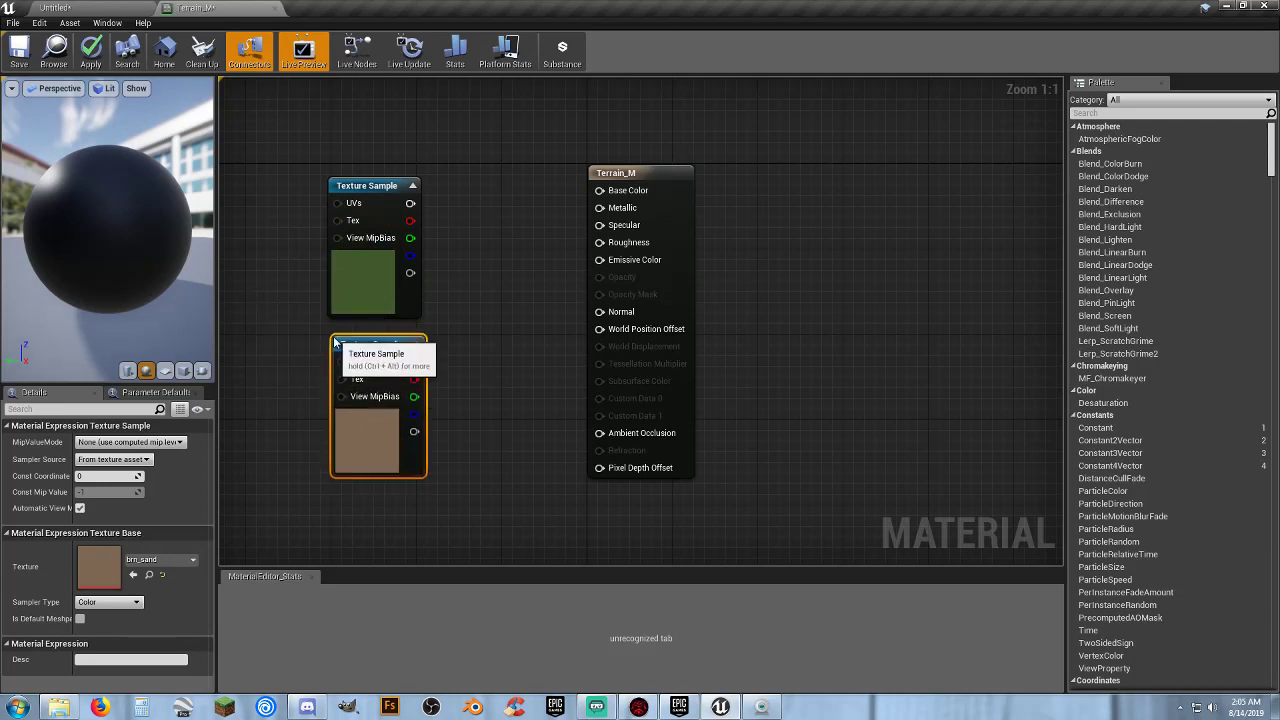
Pull a new connection from the Terrain_M node's Base Color input into the empty space beside it.
{"action": "left_click", "coordinate": [455, 321]}
{"action": "right_click_drag", "start_coordinate": [493, 310], "coordinate": [599, 311]}
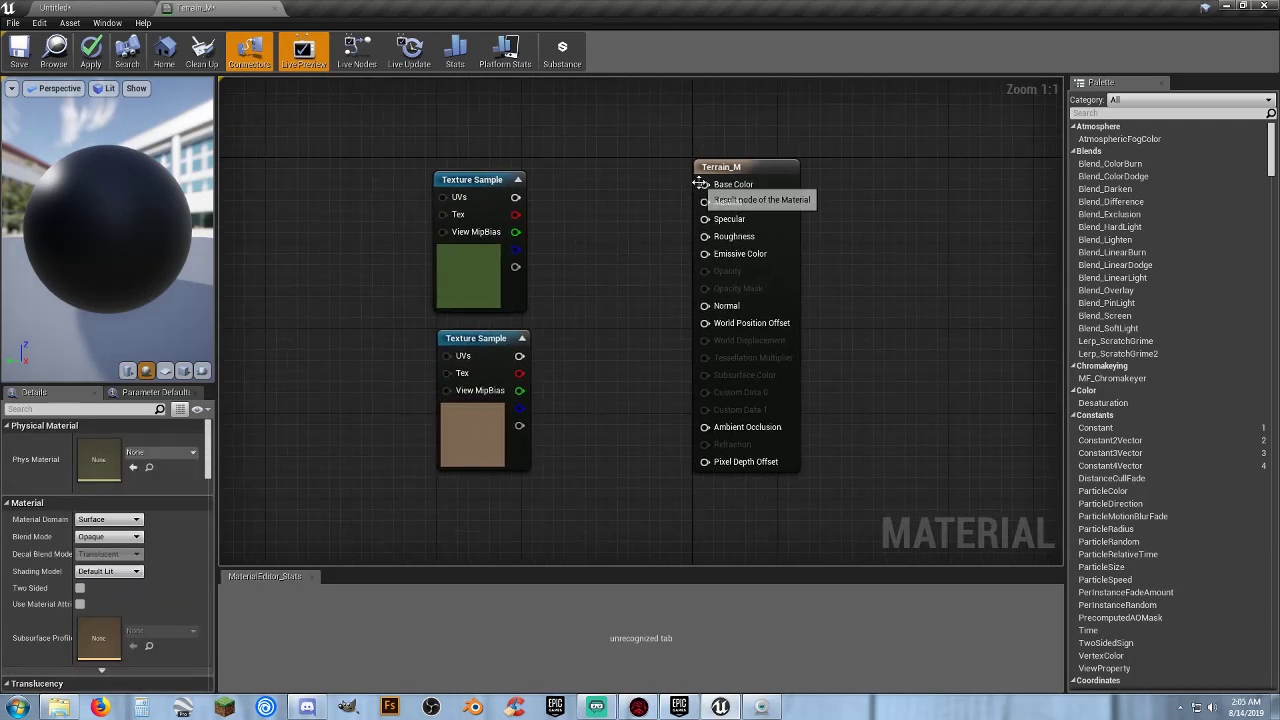
{"action": "left_click_drag", "start_coordinate": [705, 184], "coordinate": [618, 207]}
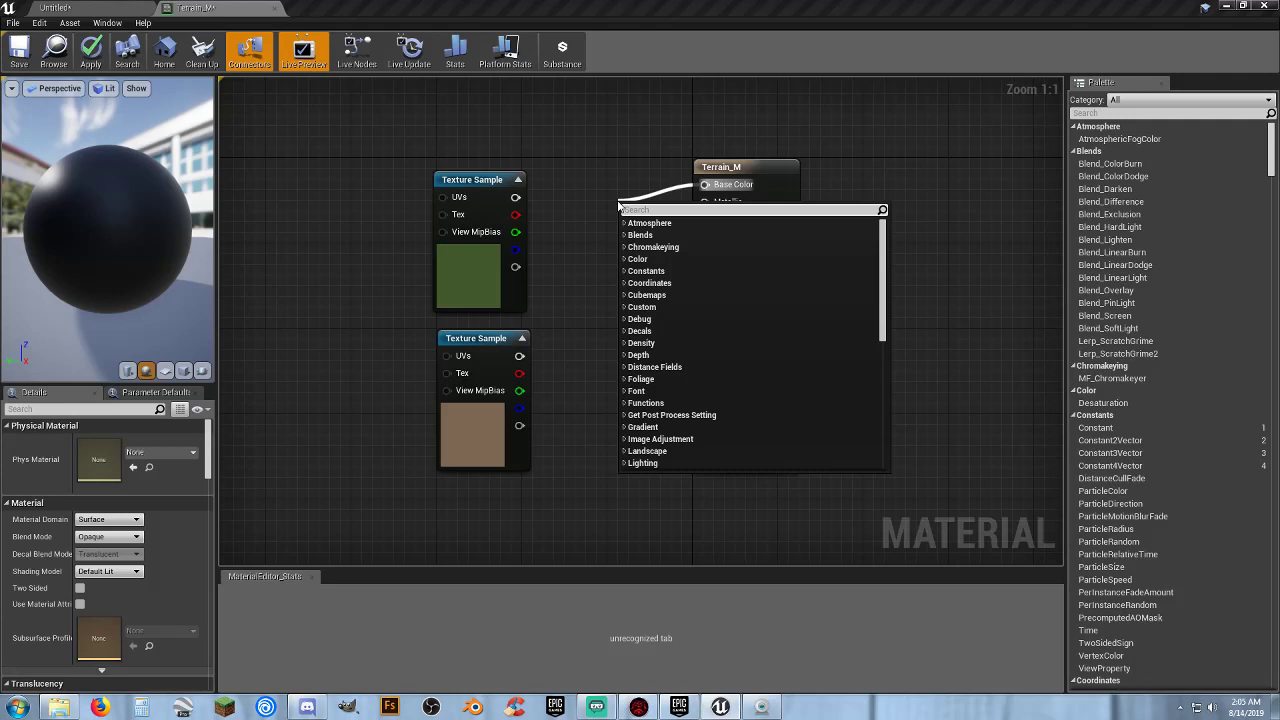
{"action": "type", "text": "layer"}
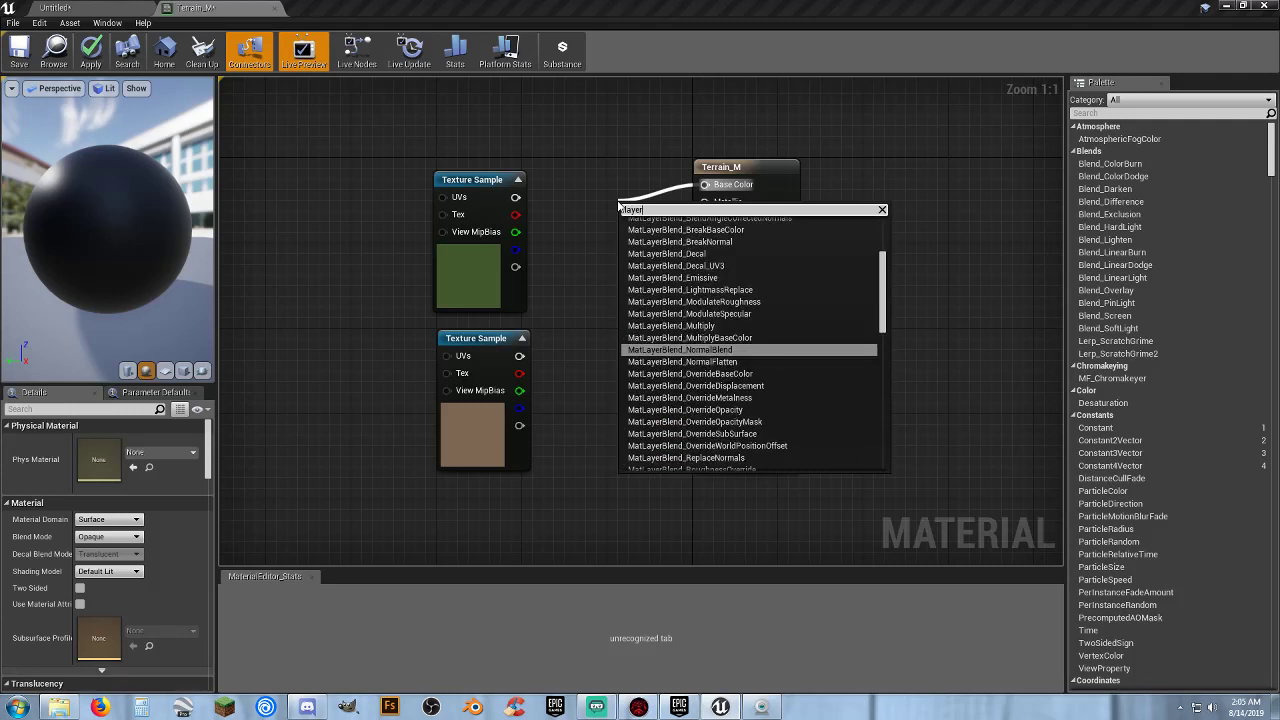
{"action": "type", "text": "o"}
{"action": "key", "text": "BackSpace"}
{"action": "key", "text": "BackSpace"}
{"action": "key", "text": "BackSpace"}
{"action": "key", "text": "BackSpace"}
{"action": "key", "text": "BackSpace"}
{"action": "key", "text": "BackSpace"}
{"action": "type", "text": "terr"}
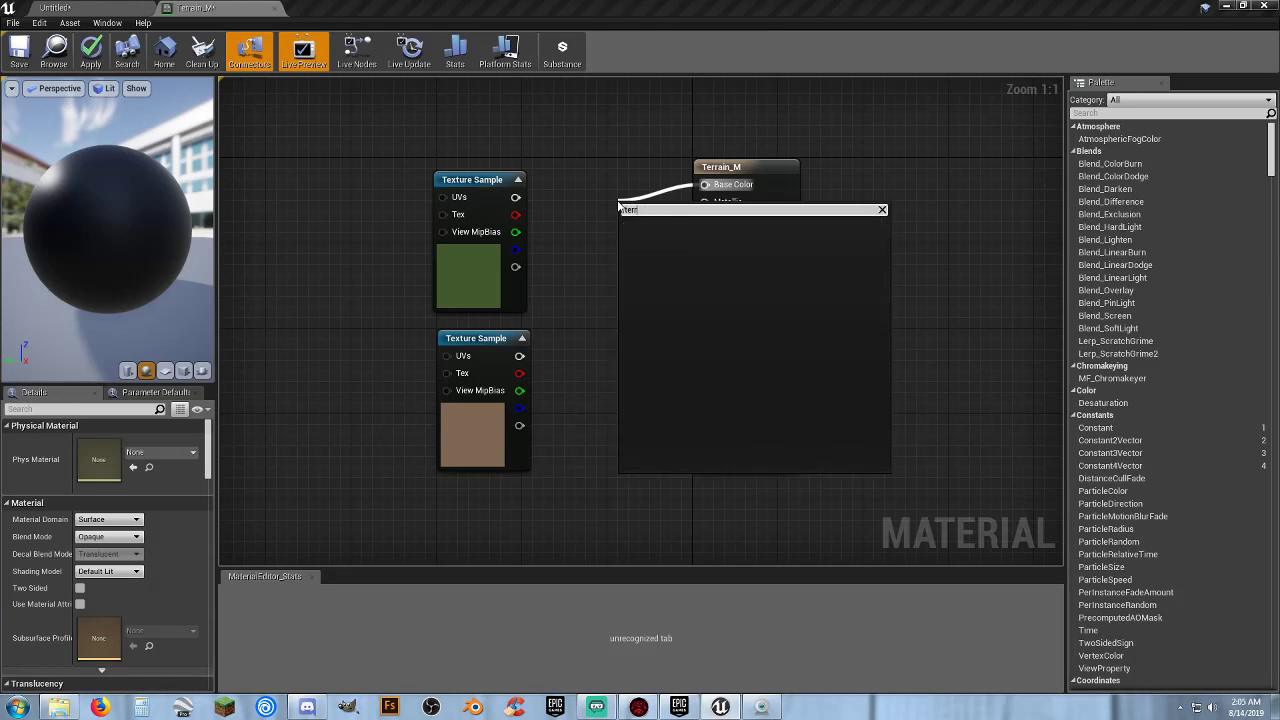
{"action": "key", "text": "BackSpace"}
{"action": "key", "text": "BackSpace"}
{"action": "key", "text": "BackSpace"}
{"action": "key", "text": "BackSpace"}
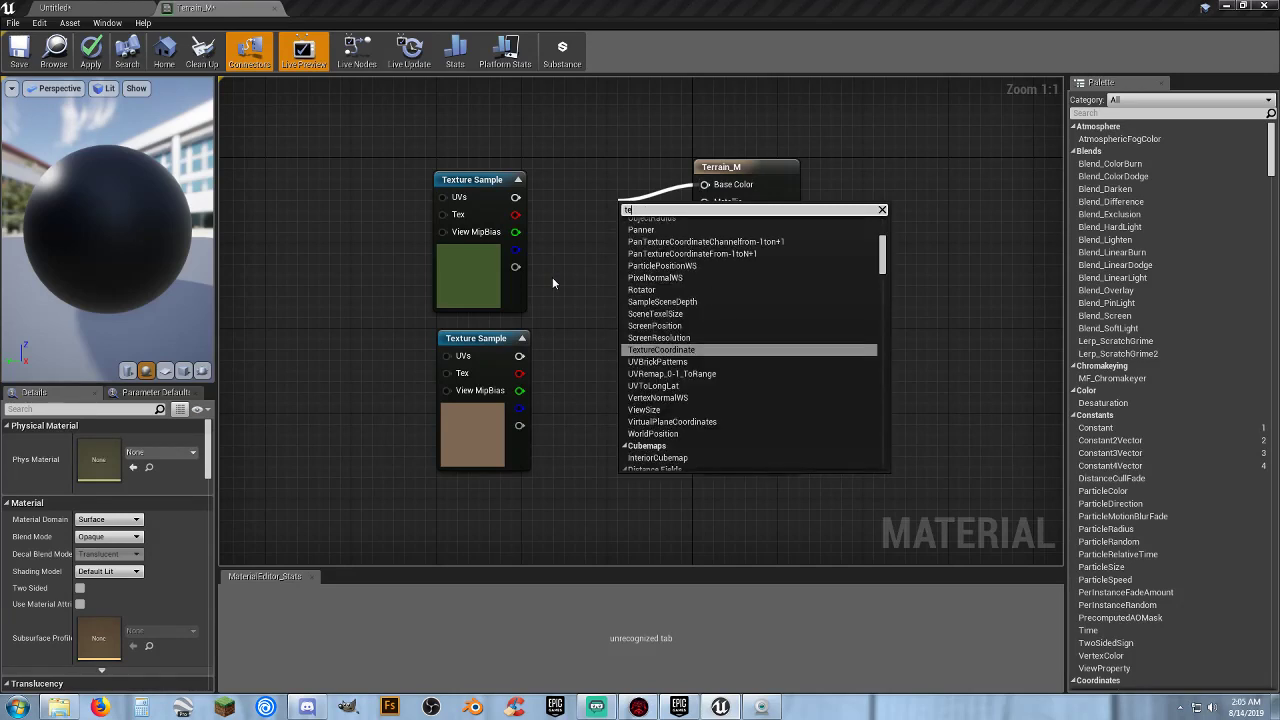
{"action": "type", "text": "terra"}
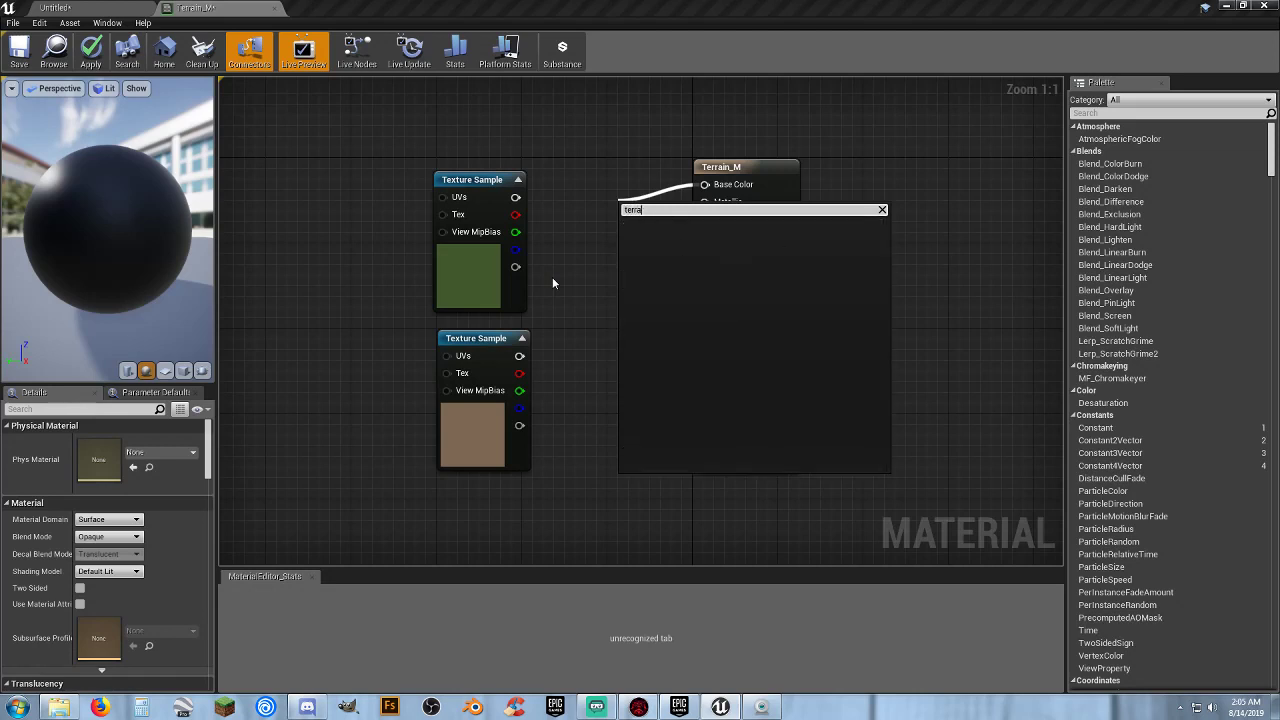
{"action": "key", "text": "BackSpace"}
{"action": "key", "text": "BackSpace"}
{"action": "key", "text": "BackSpace"}
{"action": "key", "text": "BackSpace"}
{"action": "key", "text": "BackSpace"}
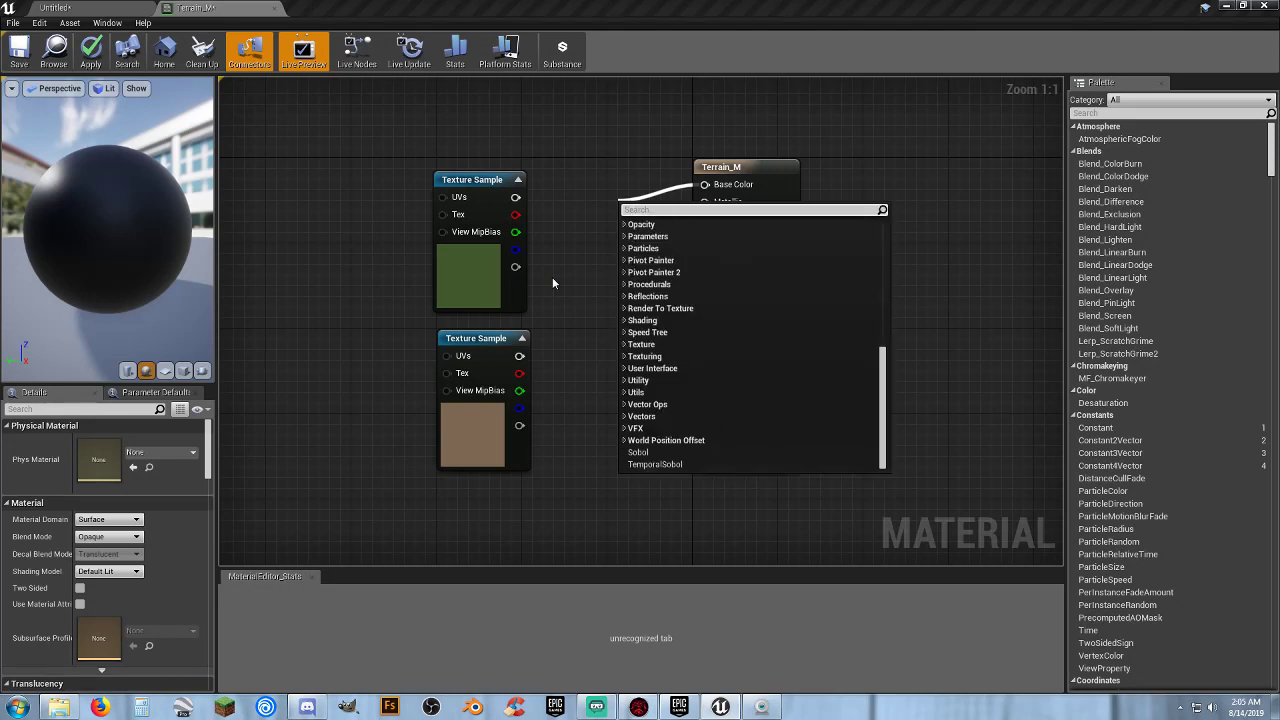
Search the node list for "layerblend" and add a LandscapeLayerBlend node feeding Base Color.
{"action": "type", "text": "layerblend"}
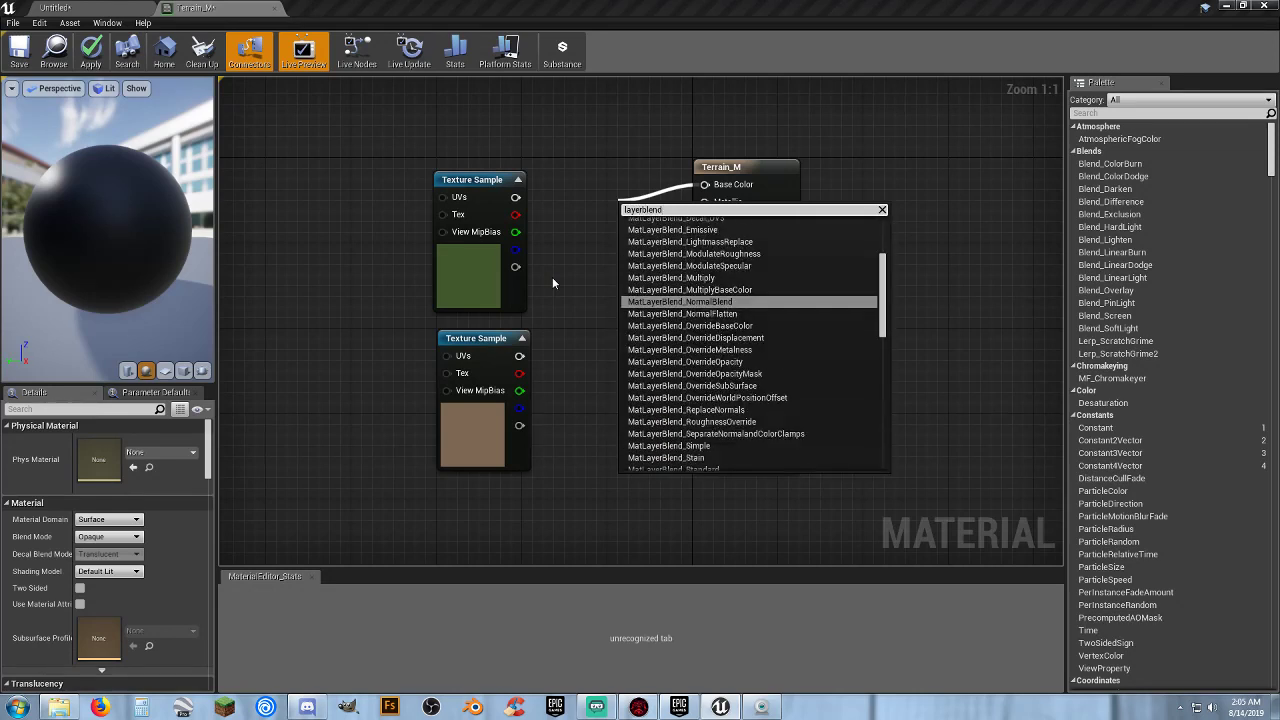
{"action": "scroll", "coordinate": [771, 308], "scroll_direction": "up", "scroll_amount": 2}
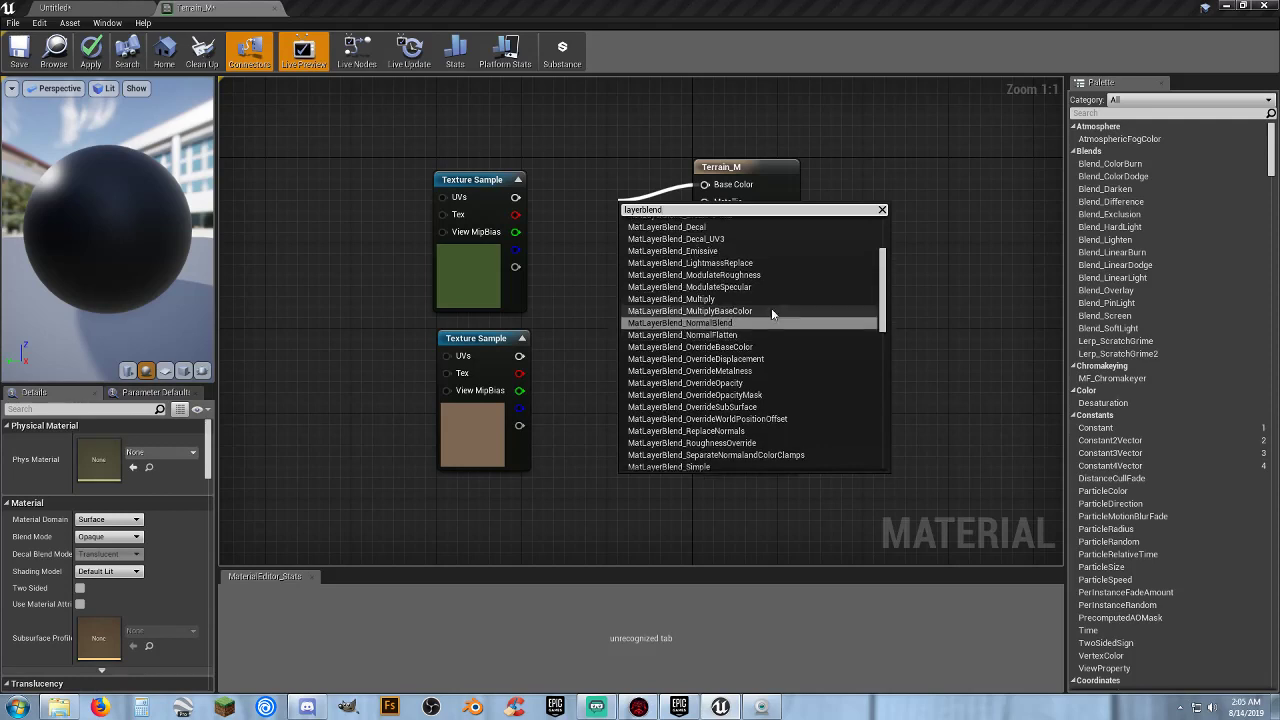
{"action": "scroll", "coordinate": [781, 315], "scroll_direction": "up", "scroll_amount": 2}
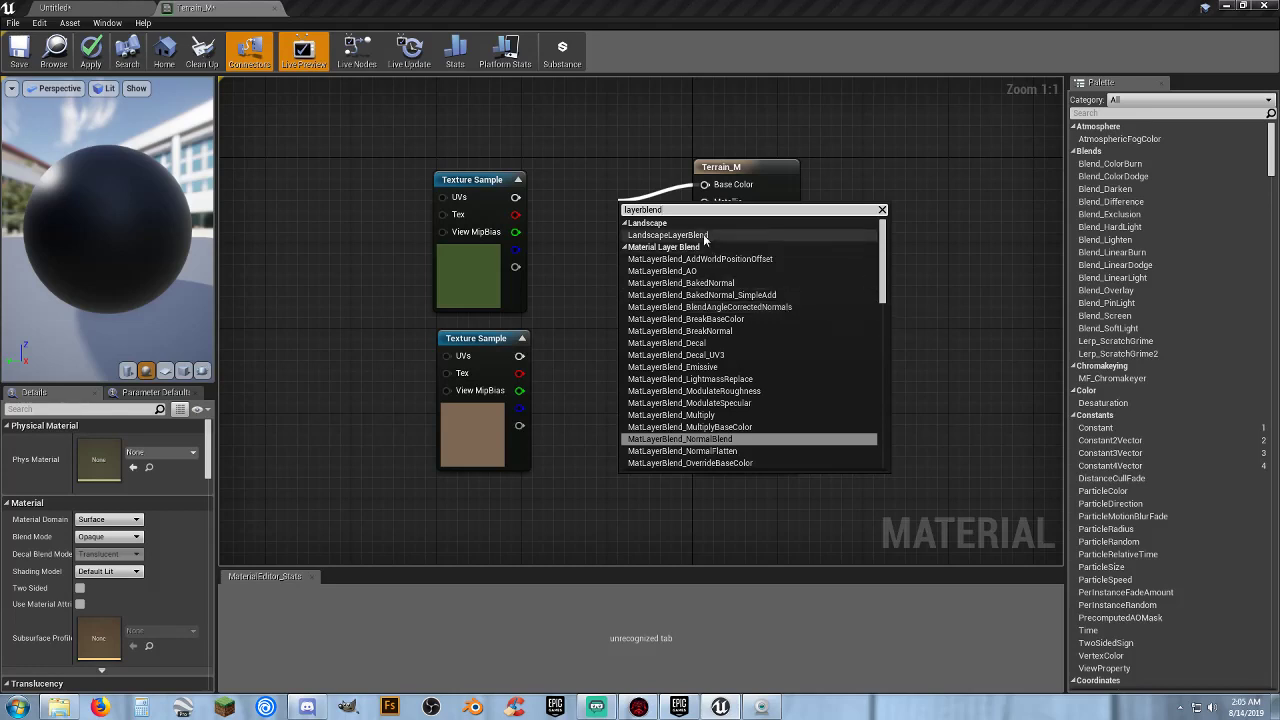
{"action": "left_click", "coordinate": [690, 235]}
Arrange the graph with the two texture samples stacked in a column and the Layer Blend node between them and Terrain_M.
{"action": "left_click_drag", "start_coordinate": [645, 211], "coordinate": [550, 189]}
{"action": "right_click_drag", "start_coordinate": [600, 247], "coordinate": [737, 257]}
{"action": "left_click_drag", "start_coordinate": [605, 195], "coordinate": [522, 184]}
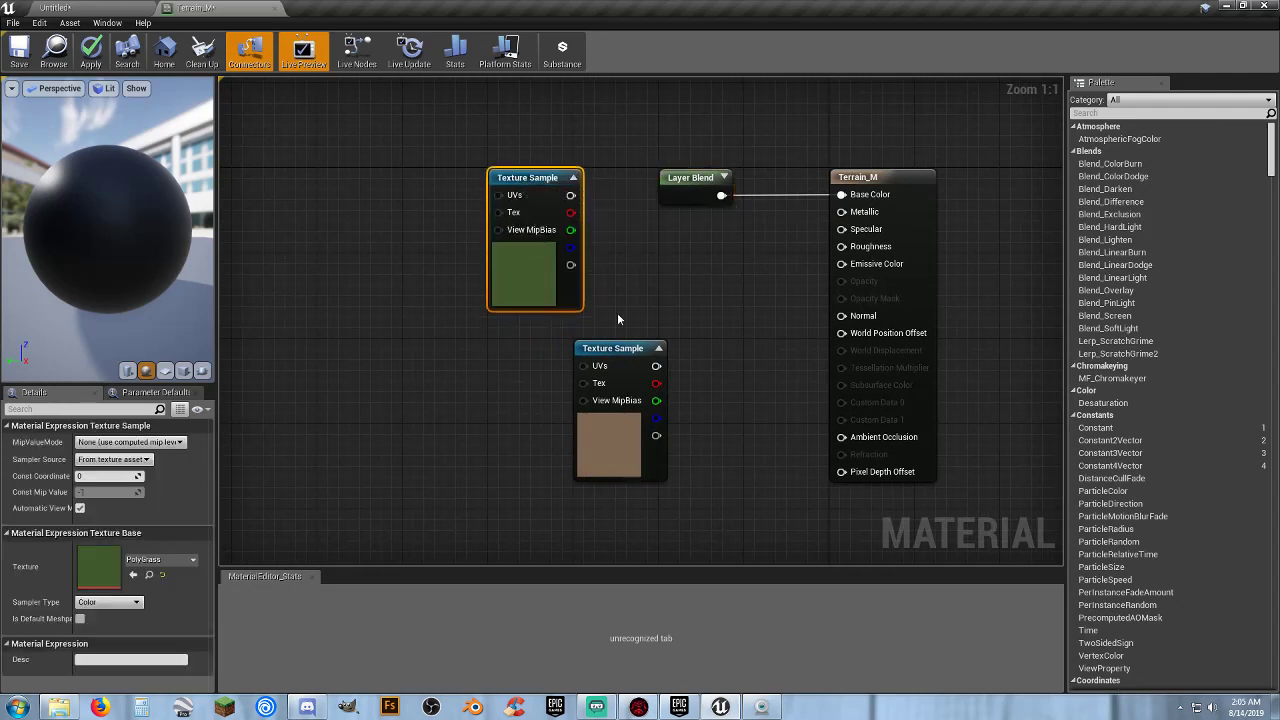
{"action": "left_click_drag", "start_coordinate": [604, 348], "coordinate": [517, 350]}
{"action": "left_click", "coordinate": [634, 277]}
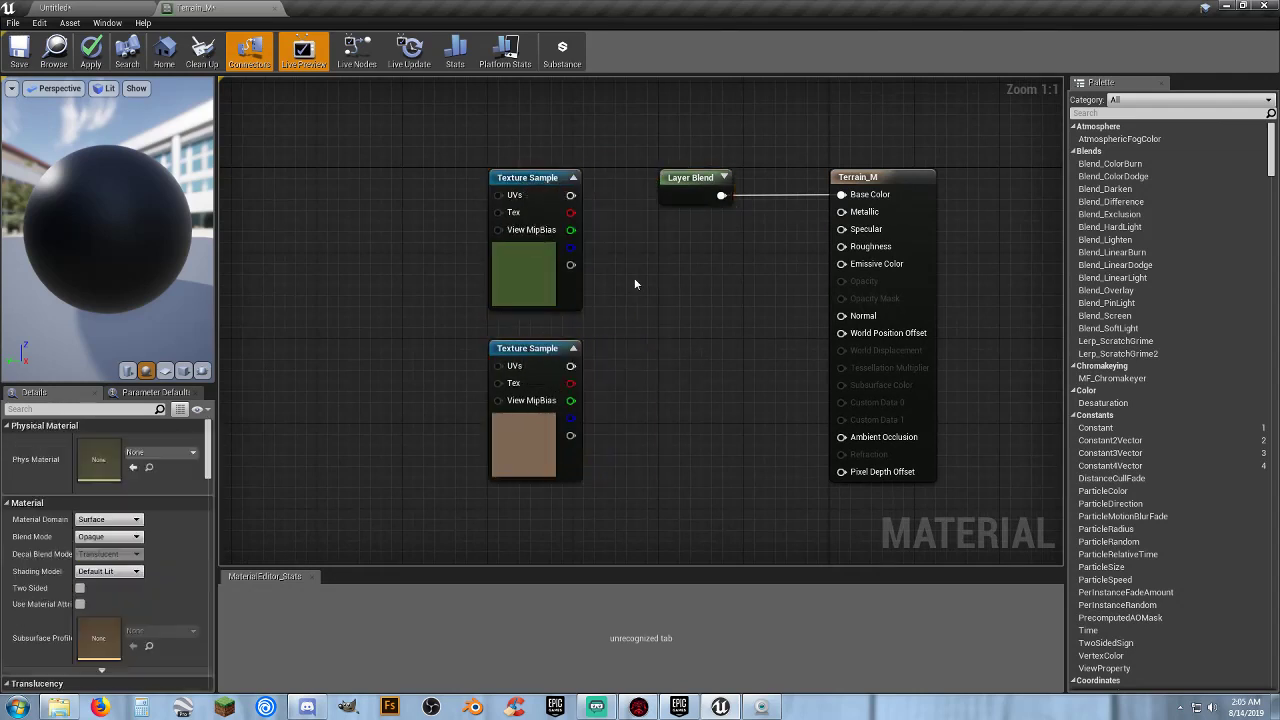
Add two layer elements to the Layer Blend node.
{"action": "left_click", "coordinate": [680, 178]}
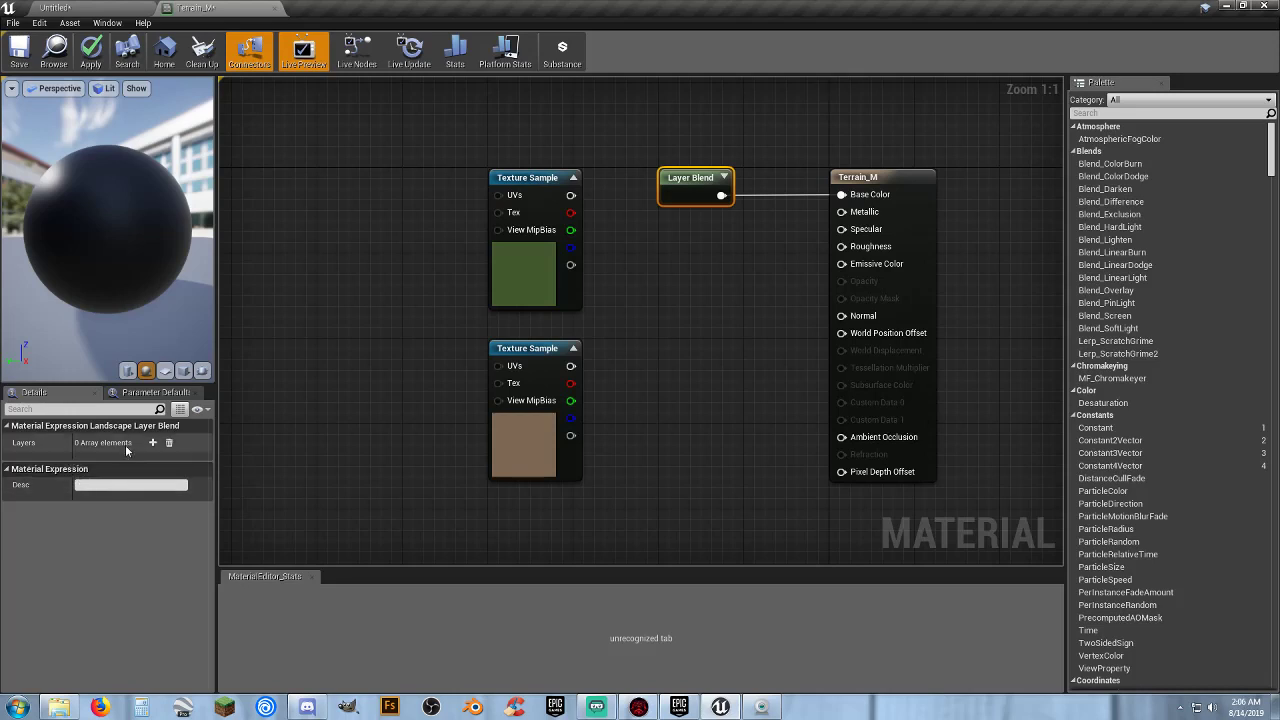
{"action": "left_click", "coordinate": [153, 442]}
{"action": "left_click", "coordinate": [153, 443]}
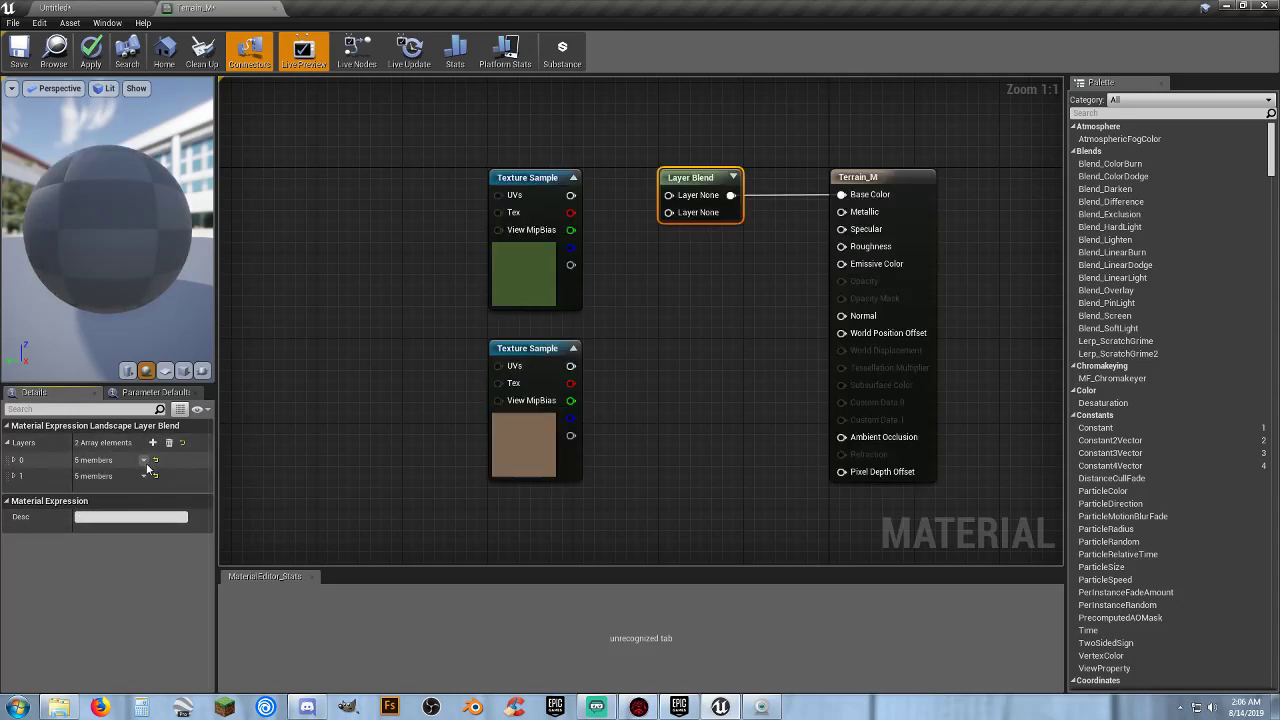
Name the Layer Blend node's first layer Grass and connect the green texture sample's colour output to it.
{"action": "left_click", "coordinate": [14, 461]}
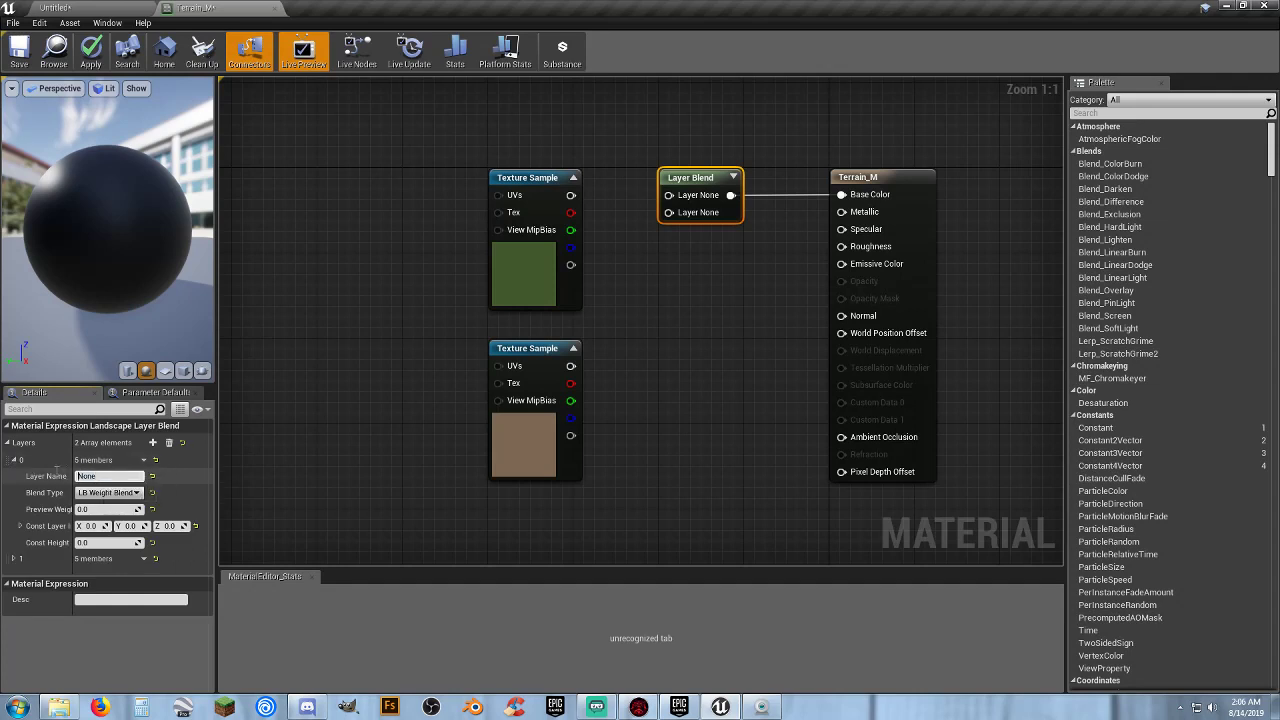
{"action": "left_click", "coordinate": [116, 476]}
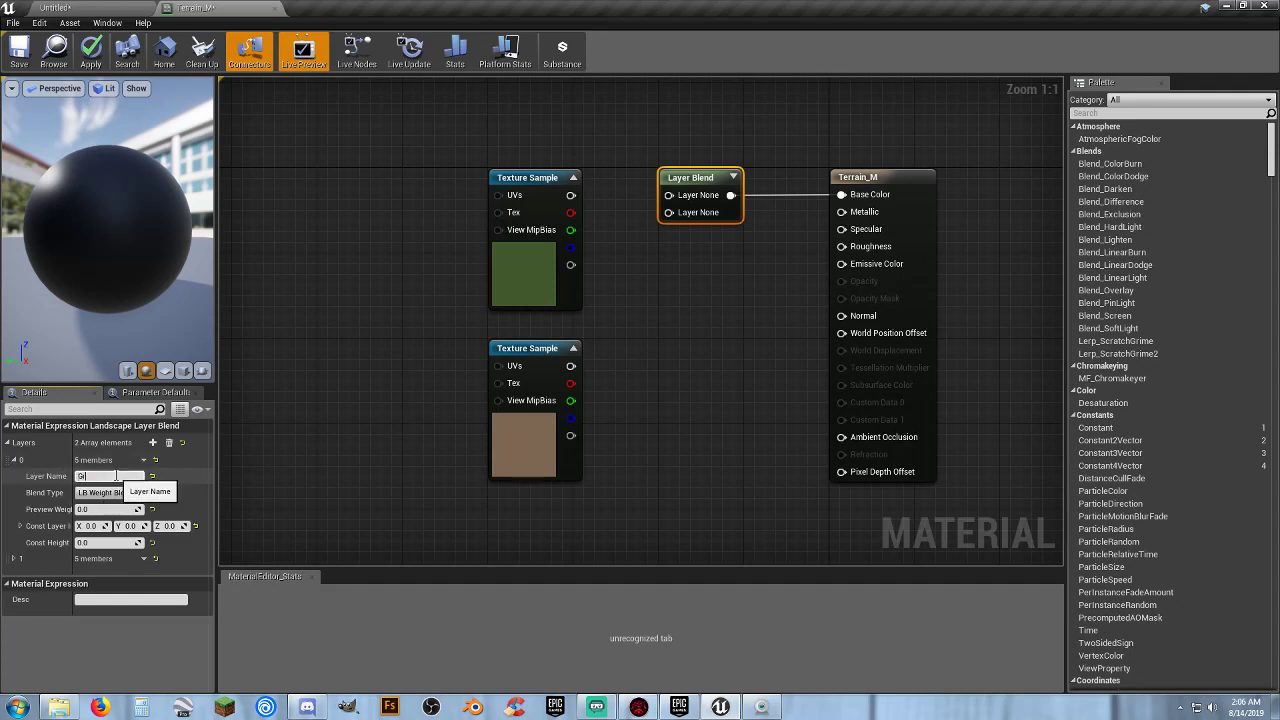
{"action": "key", "text": "Return"}
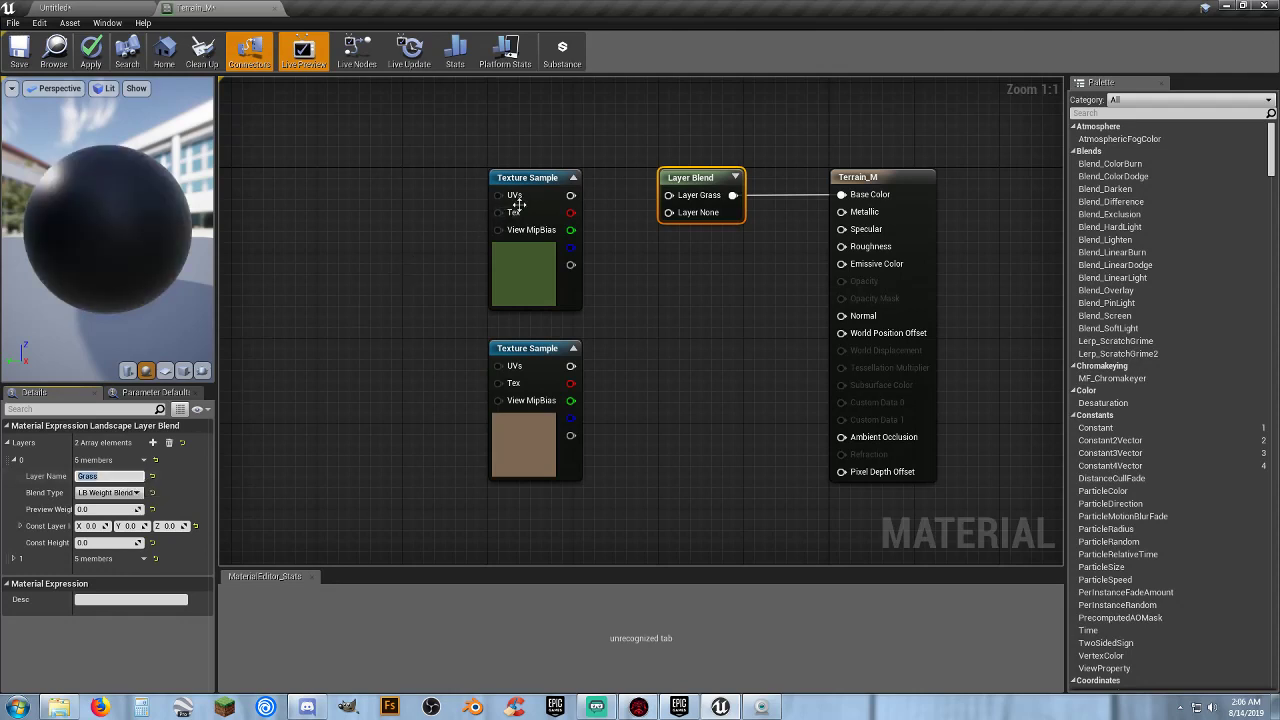
{"action": "left_click_drag", "start_coordinate": [572, 196], "coordinate": [668, 195]}
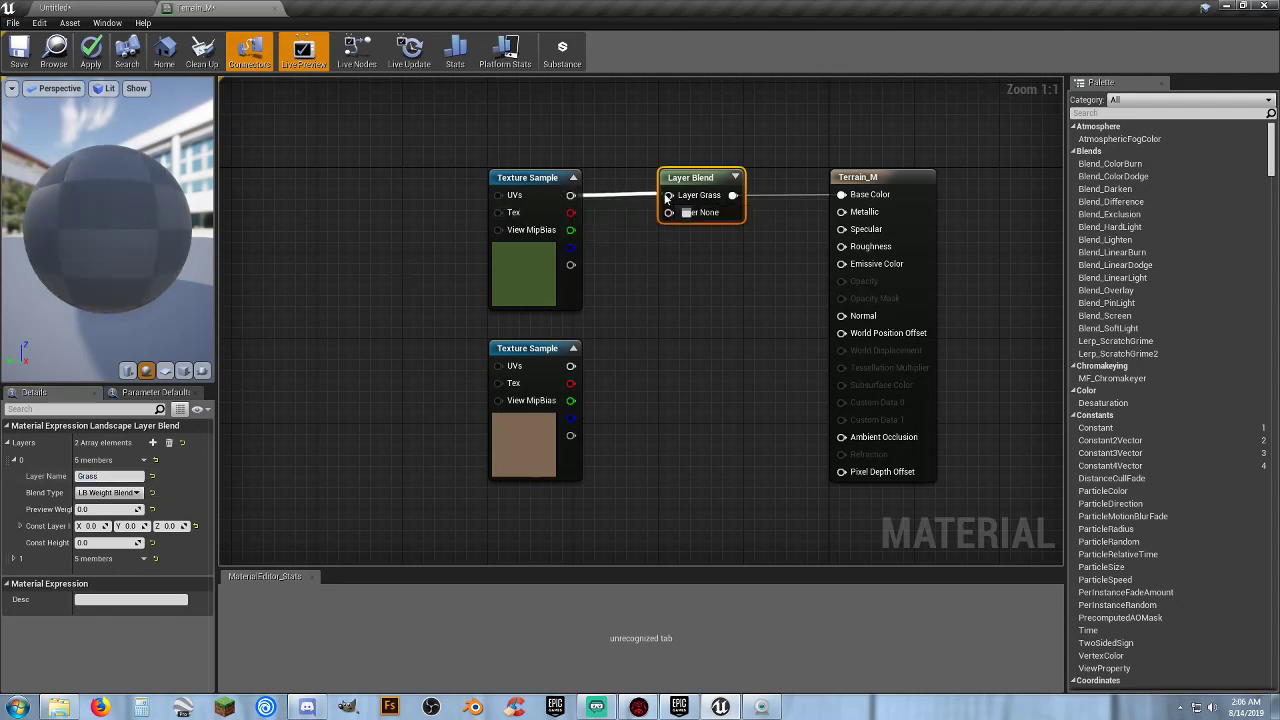
Name the Layer Blend node's second layer Dirt and connect the brown texture sample's colour output to it.
{"action": "left_click", "coordinate": [14, 558]}
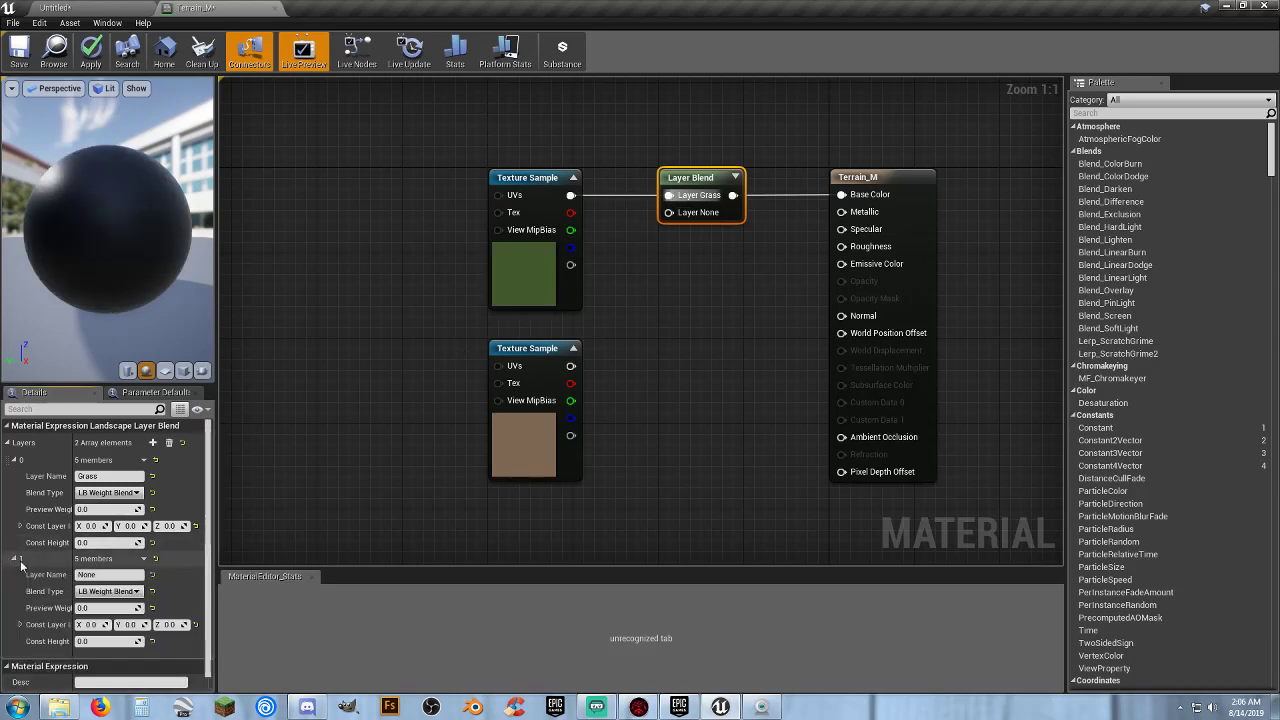
{"action": "left_click", "coordinate": [77, 575]}
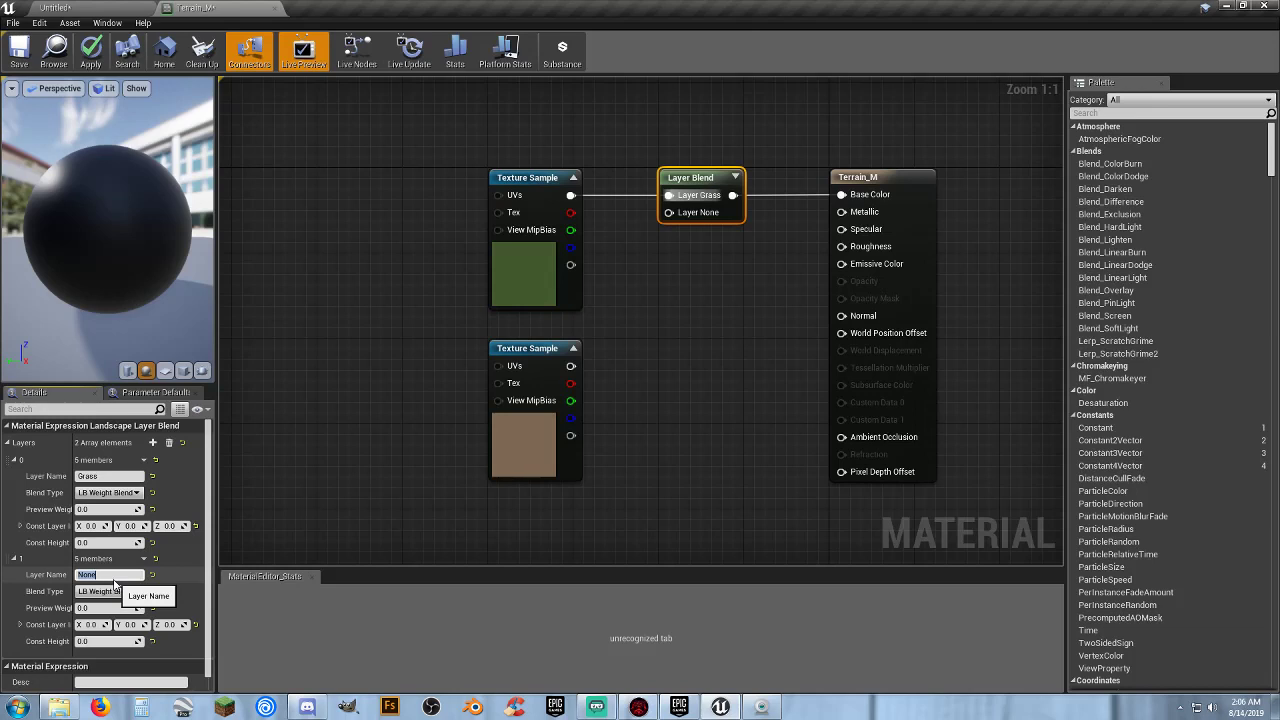
{"action": "type", "text": "Dirt"}
{"action": "key", "text": "Return"}
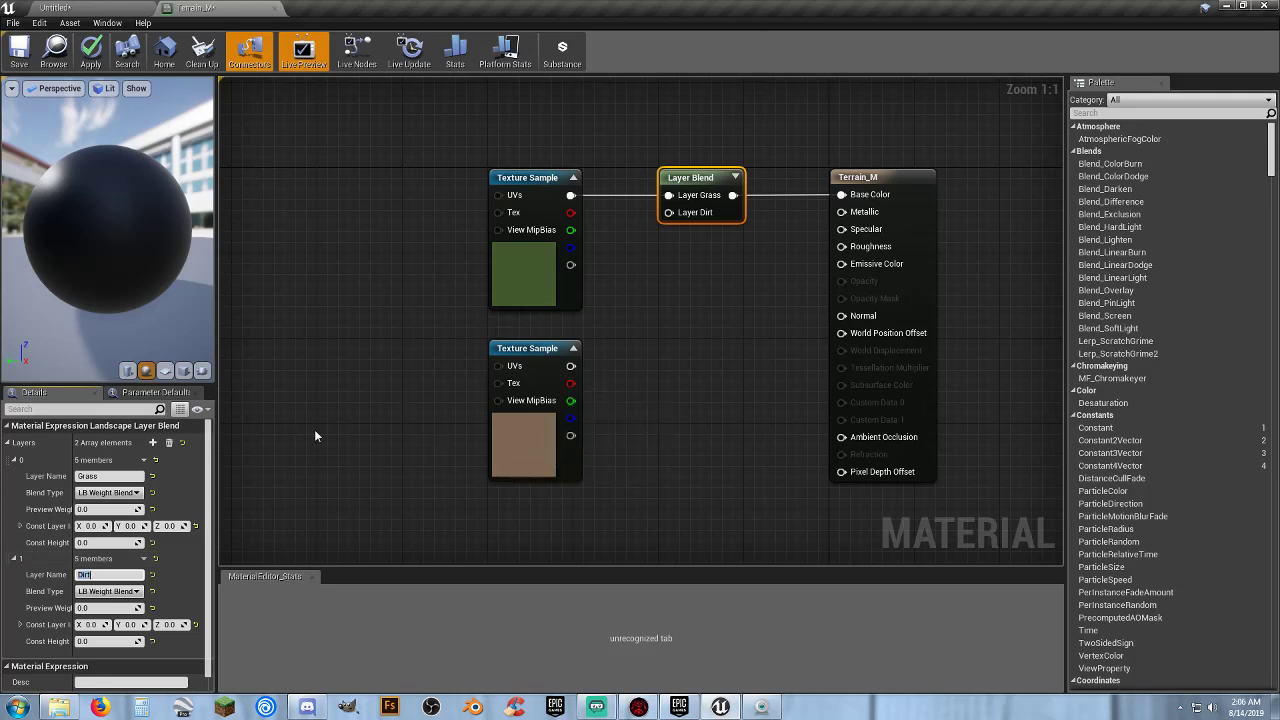
{"action": "left_click_drag", "start_coordinate": [571, 365], "coordinate": [672, 218]}
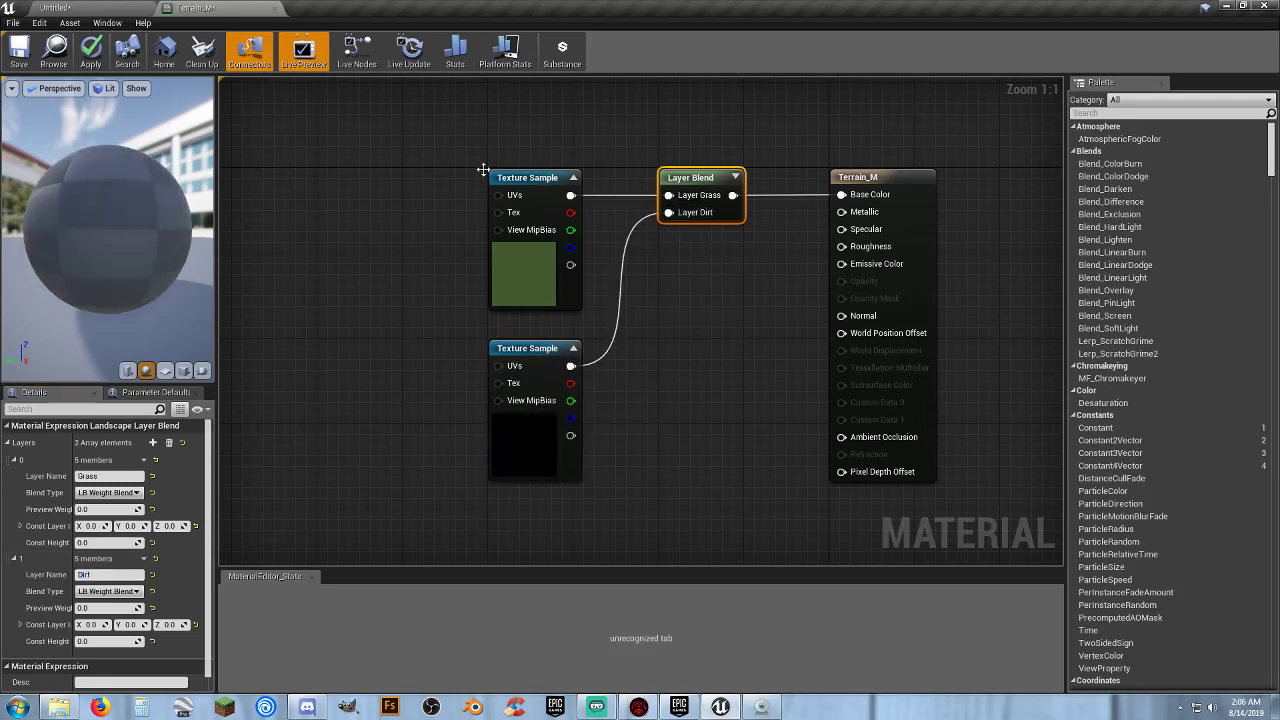
Save the Terrain_M material and close its editor.
{"action": "left_click", "coordinate": [20, 52]}
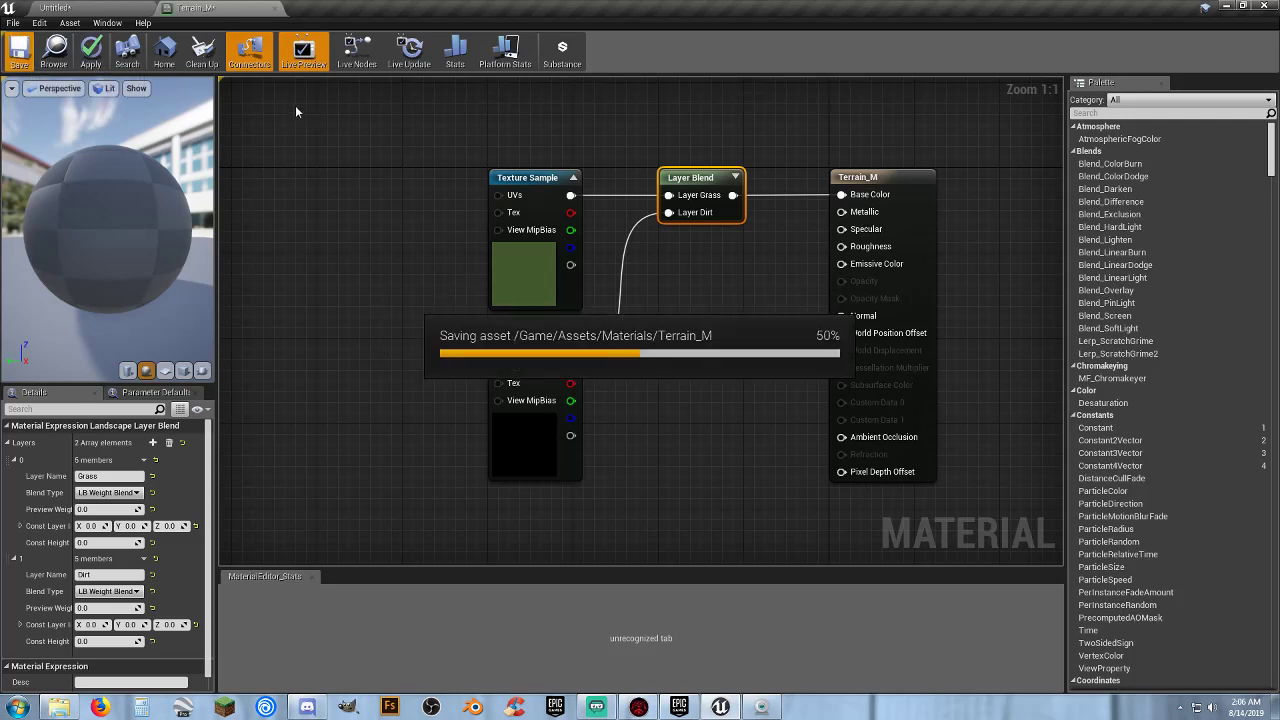
{"action": "left_click", "coordinate": [275, 8]}
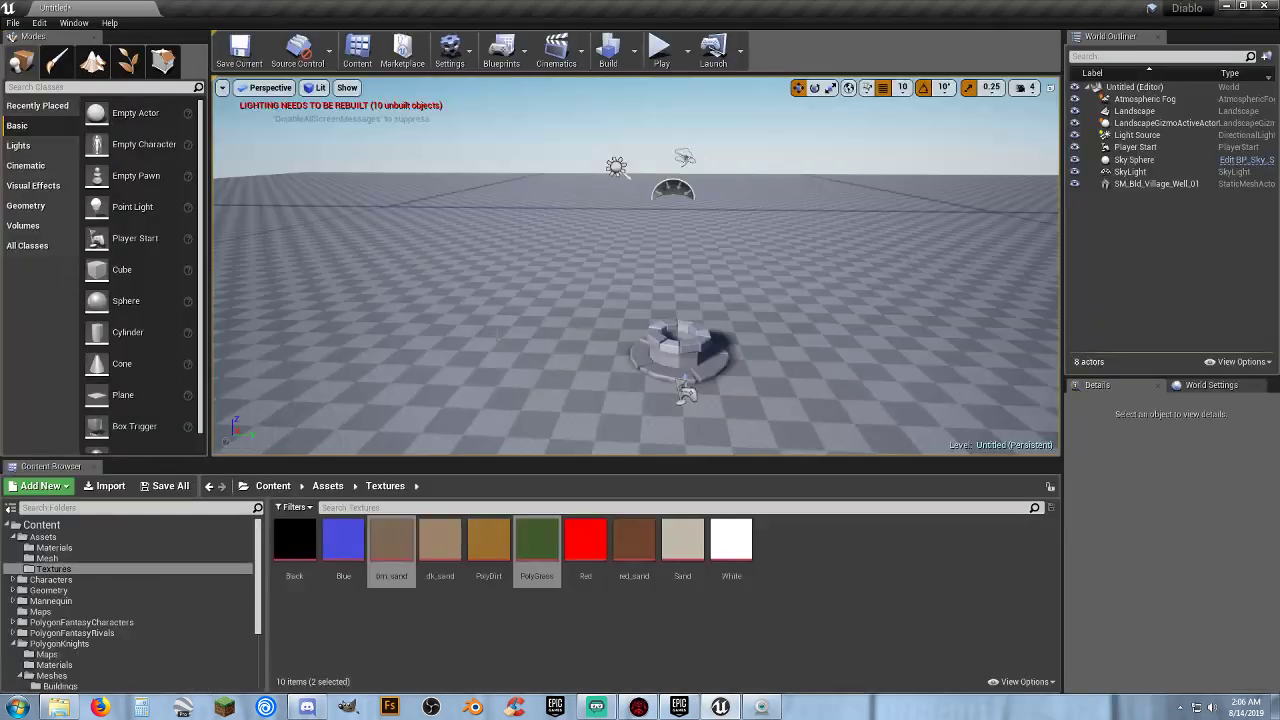
Assign Terrain_M from the Assets/Materials folder as the landscape's Landscape Material.
{"action": "left_click", "coordinate": [783, 331]}
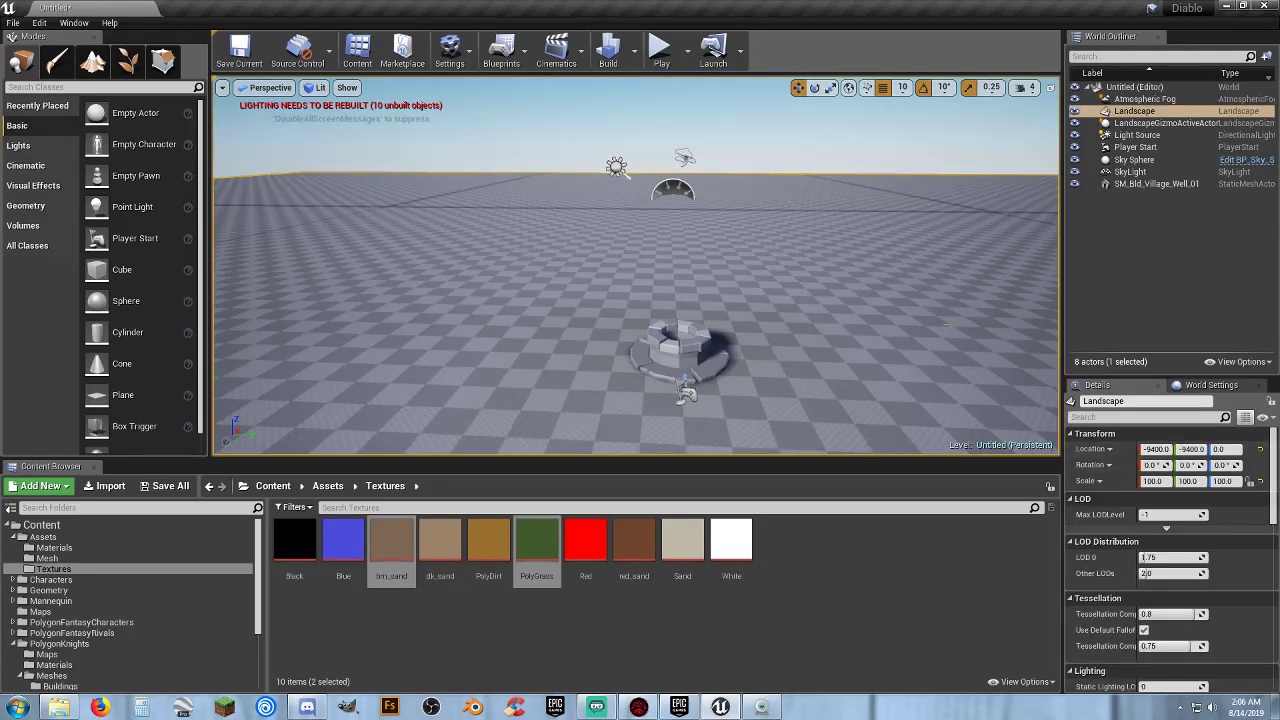
{"action": "right_click_drag", "start_coordinate": [1019, 388], "coordinate": [1025, 428]}
{"action": "key", "text": "s"}
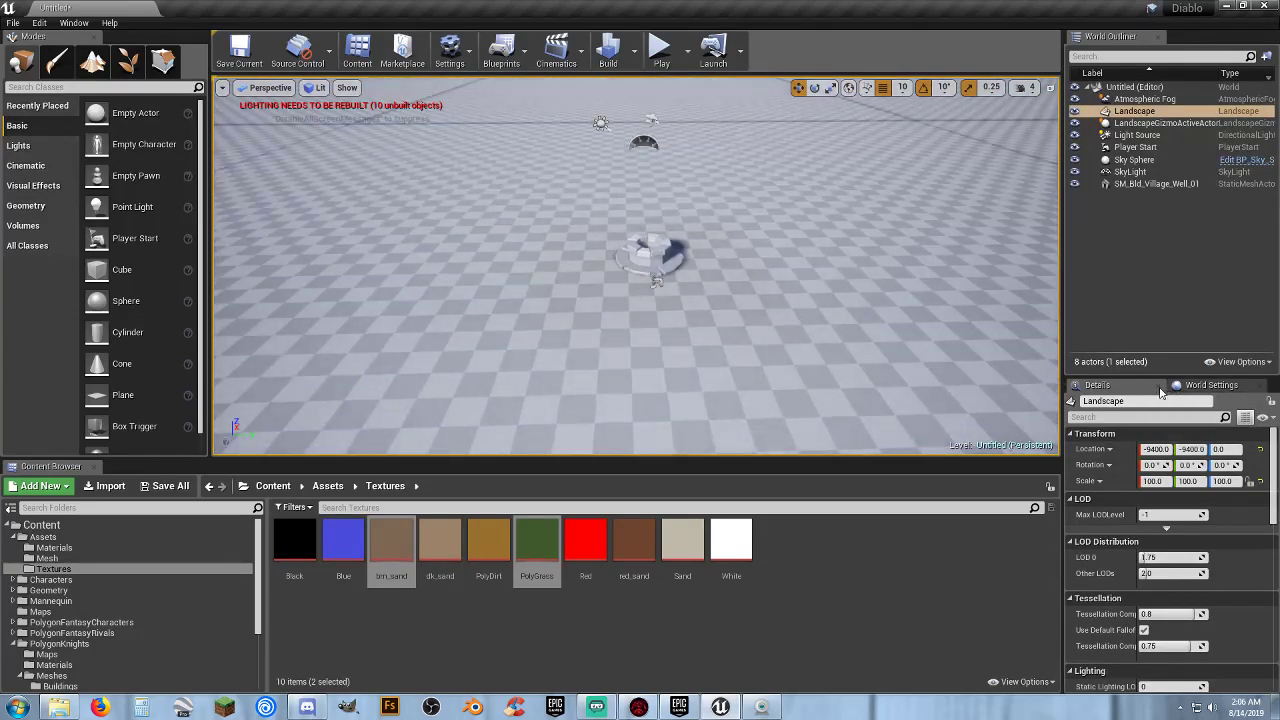
{"action": "scroll", "coordinate": [1128, 523], "scroll_direction": "down", "scroll_amount": 3}
{"action": "scroll", "coordinate": [1128, 523], "scroll_direction": "down", "scroll_amount": 6}
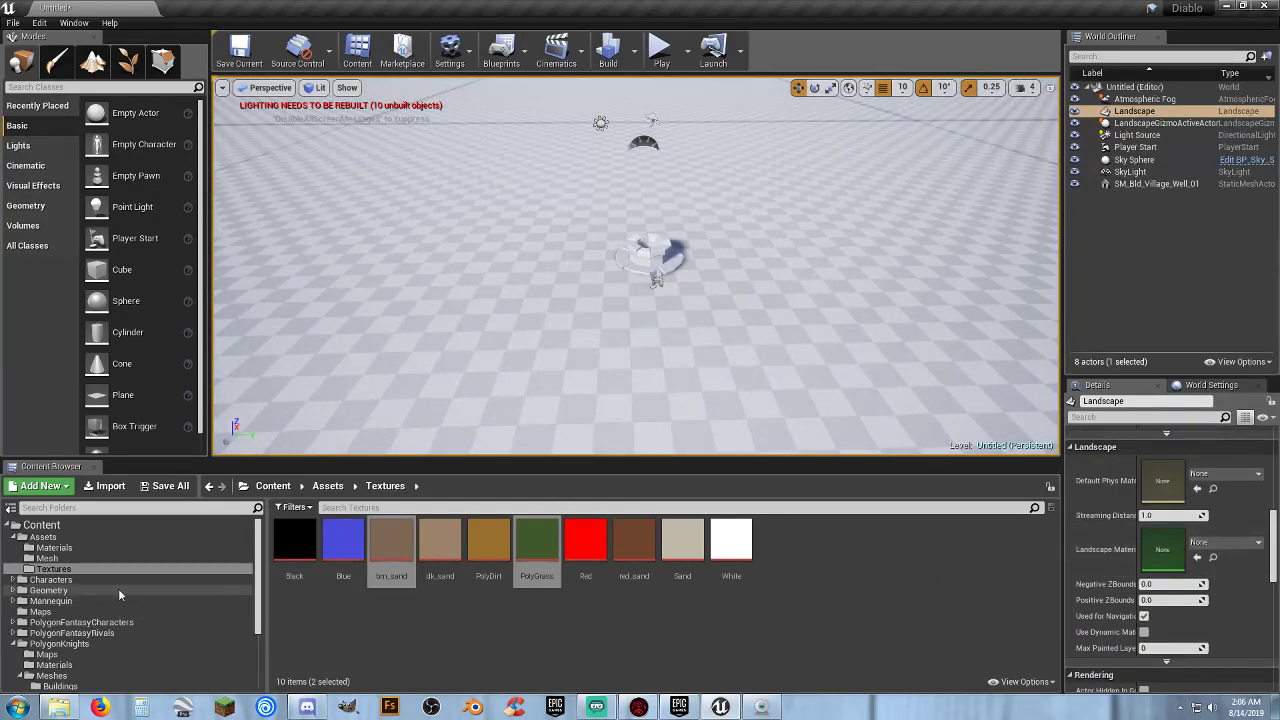
{"action": "left_click", "coordinate": [155, 549]}
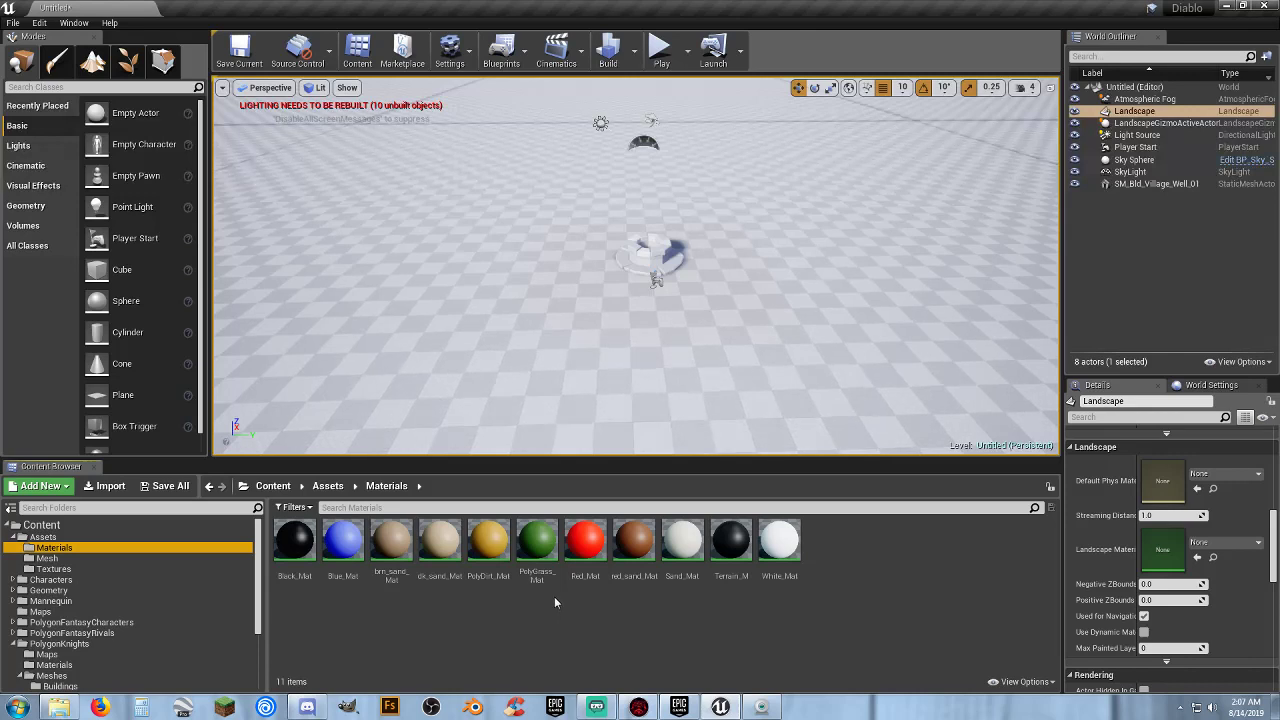
{"action": "left_click", "coordinate": [735, 558]}
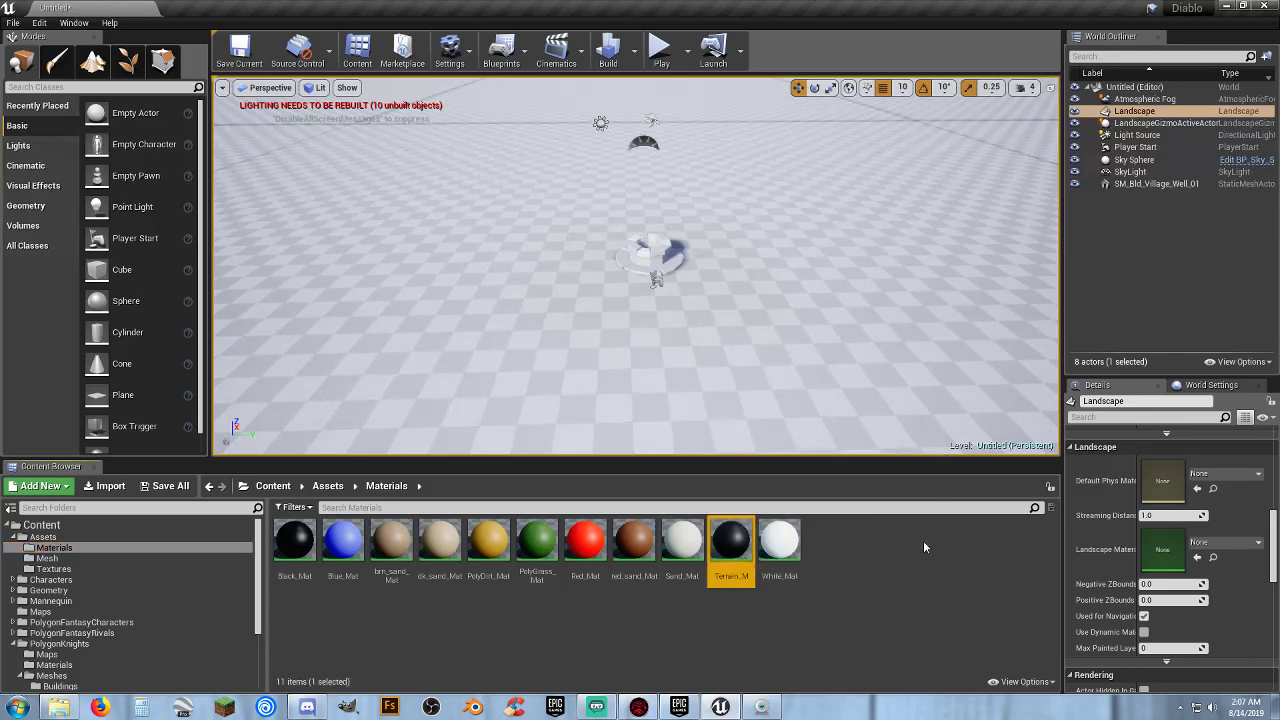
{"action": "left_click", "coordinate": [1197, 557]}
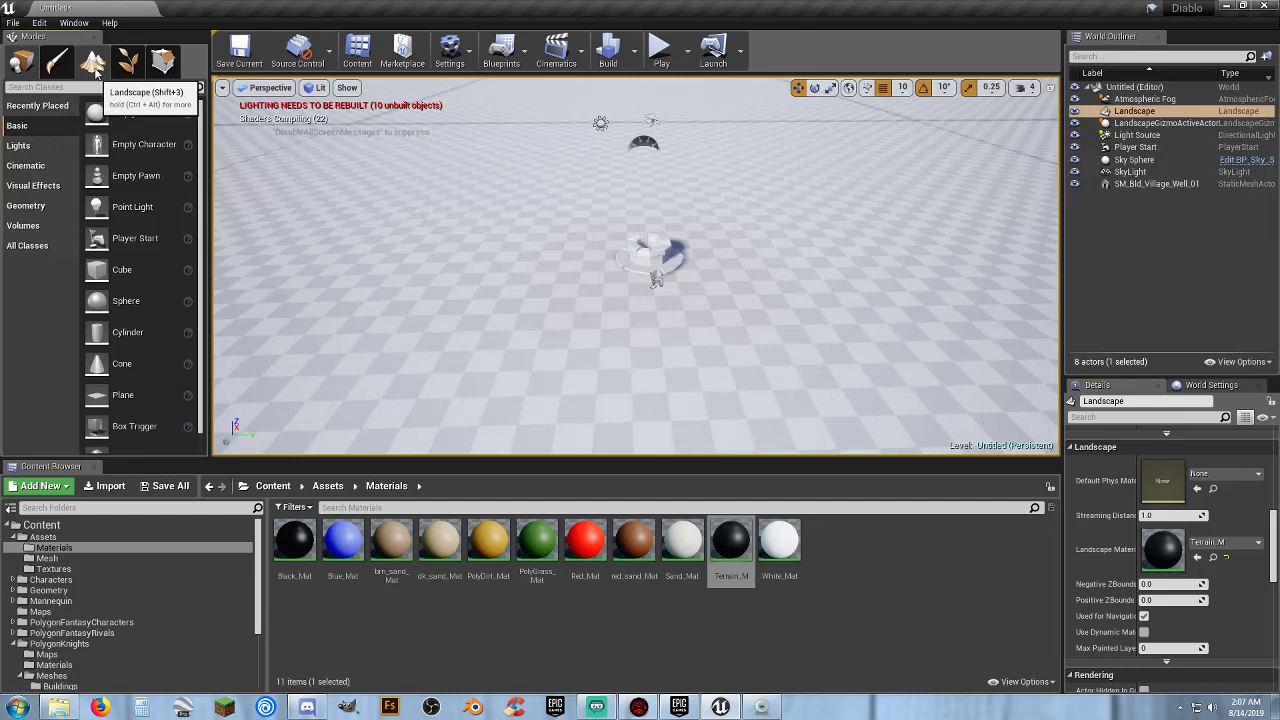
In landscape Paint mode, create a weight-blended layer info object named Grass_LayerInfo for the Grass layer in Assets/Materials.
{"action": "left_click", "coordinate": [93, 63]}
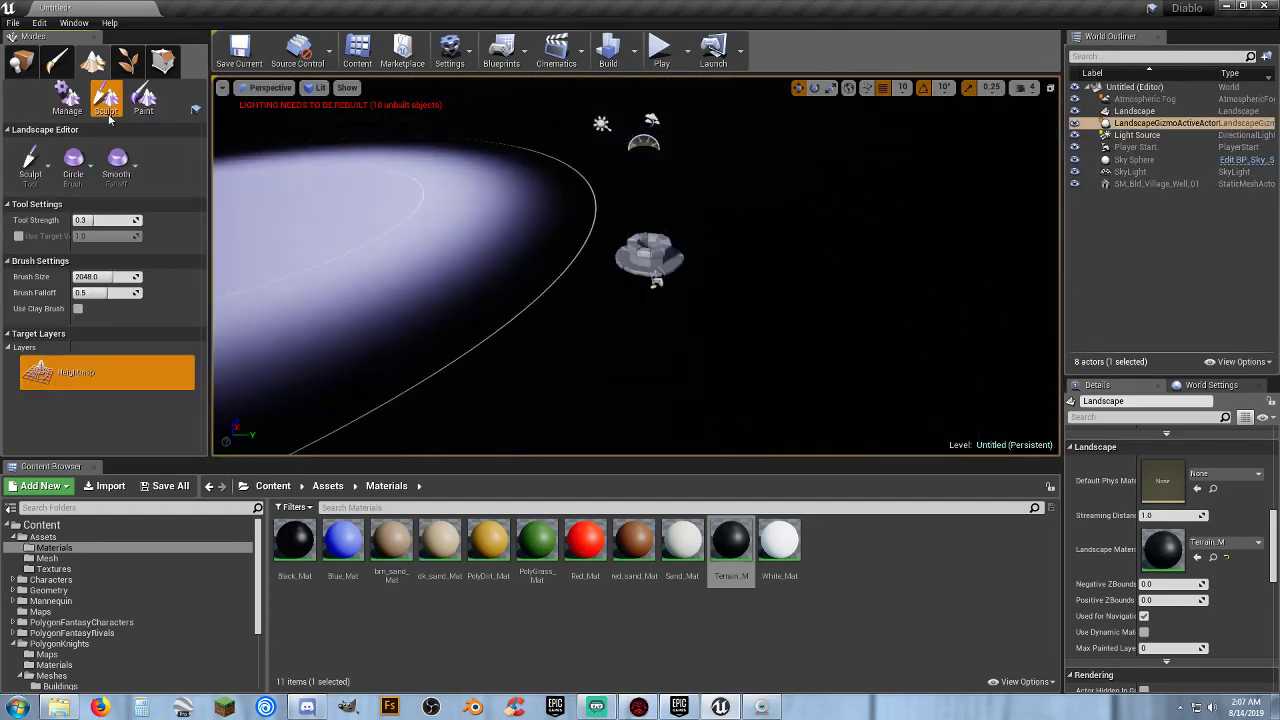
{"action": "left_click", "coordinate": [135, 98]}
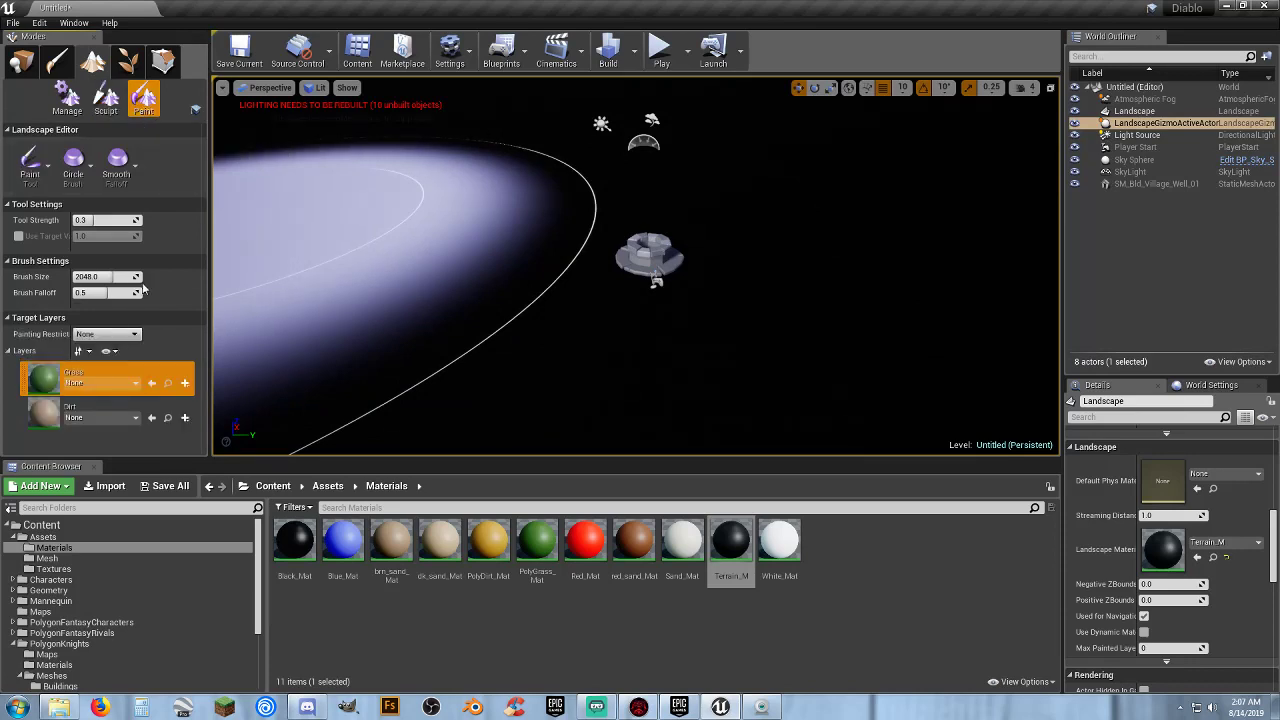
{"action": "left_click", "coordinate": [185, 384]}
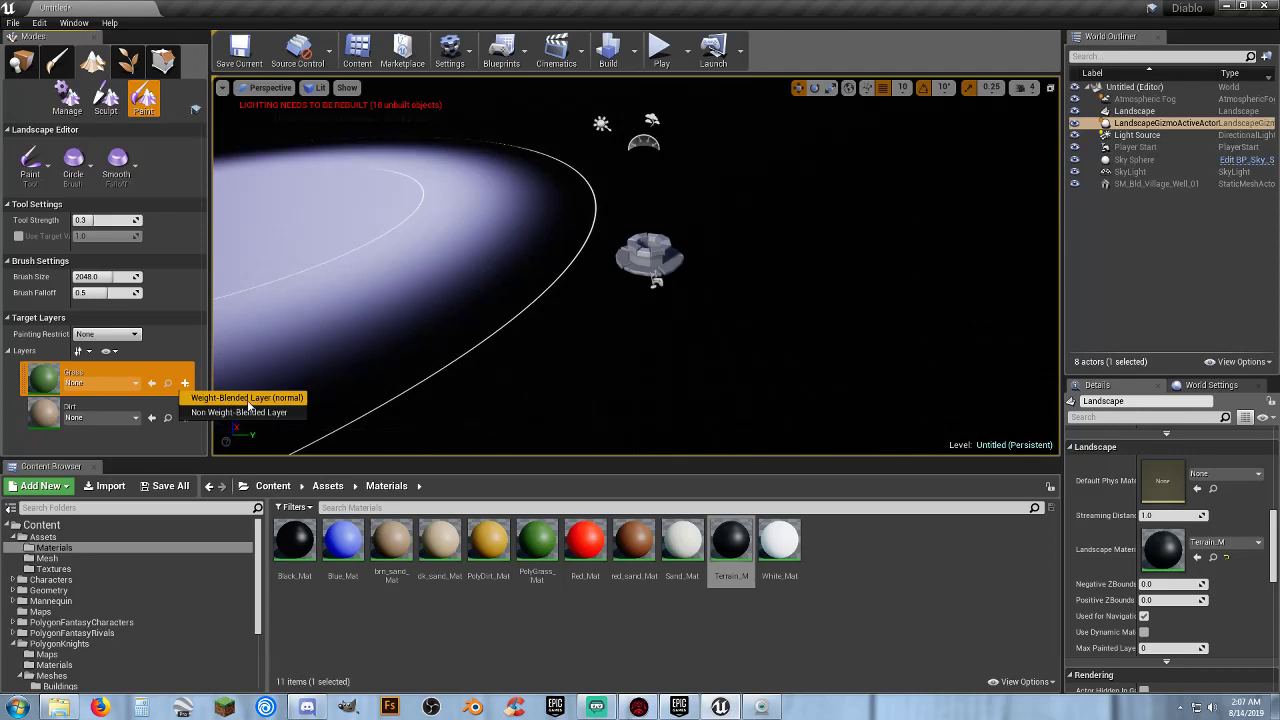
{"action": "left_click", "coordinate": [257, 398]}
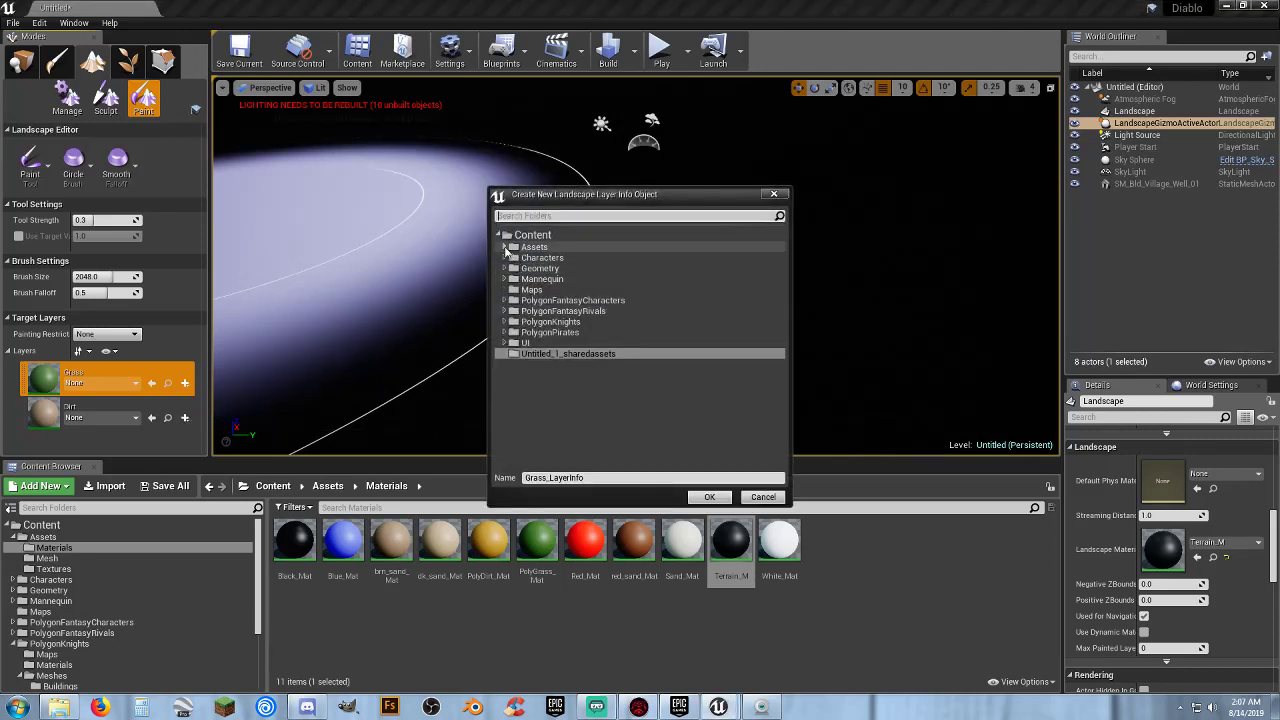
{"action": "left_click", "coordinate": [504, 248]}
{"action": "left_click", "coordinate": [524, 259]}
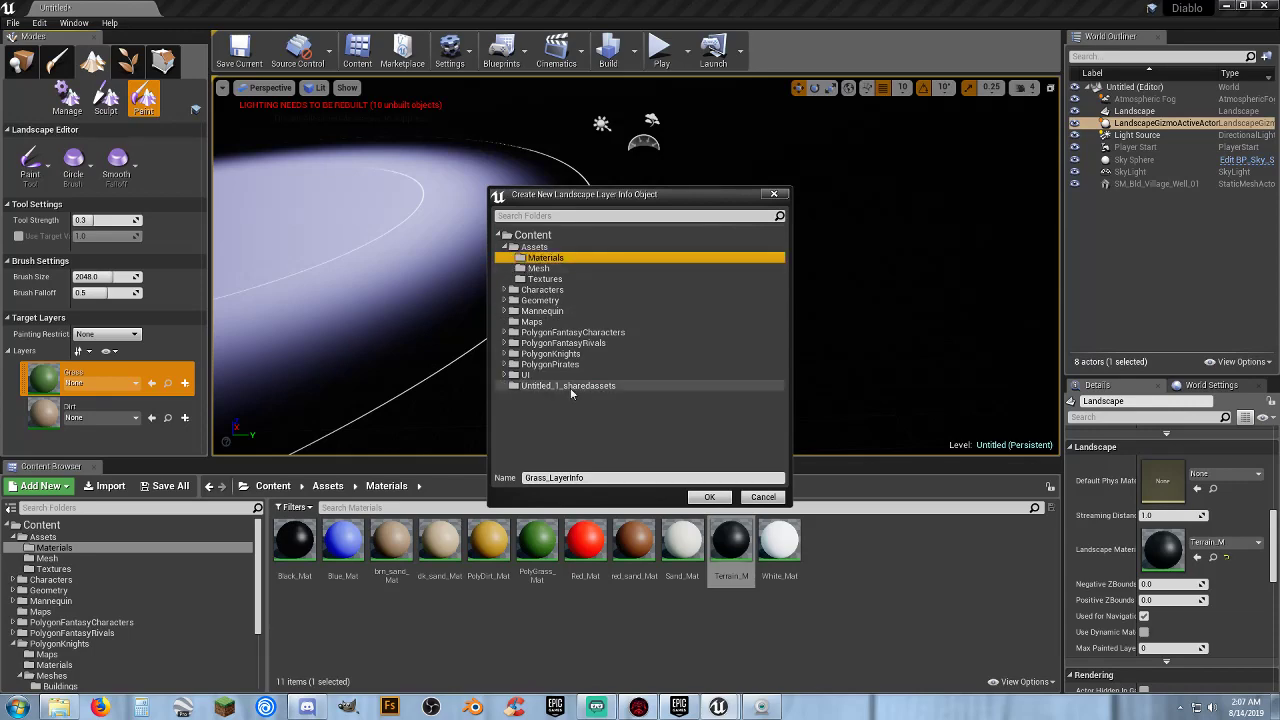
{"action": "left_click", "coordinate": [710, 497]}
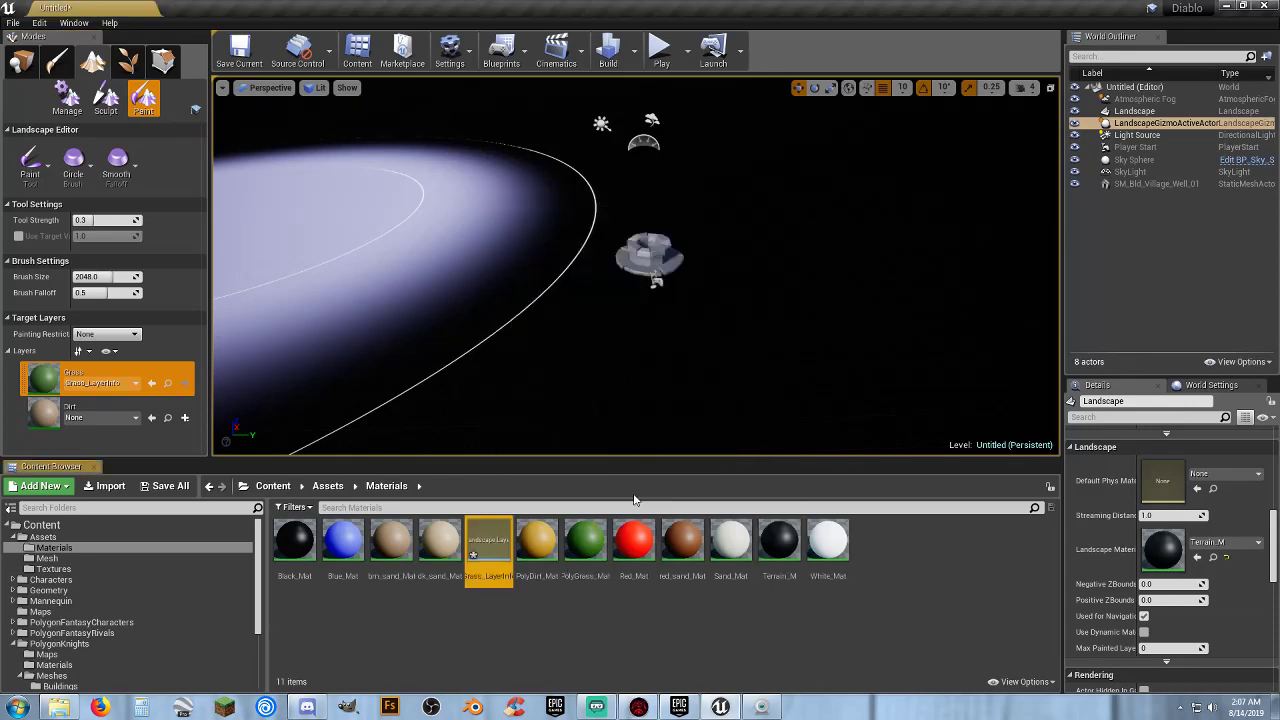
Create the Dirt layer's layer info object, named Dirt_LayerInfo, in the Assets/Materials folder.
{"action": "left_click", "coordinate": [184, 417]}
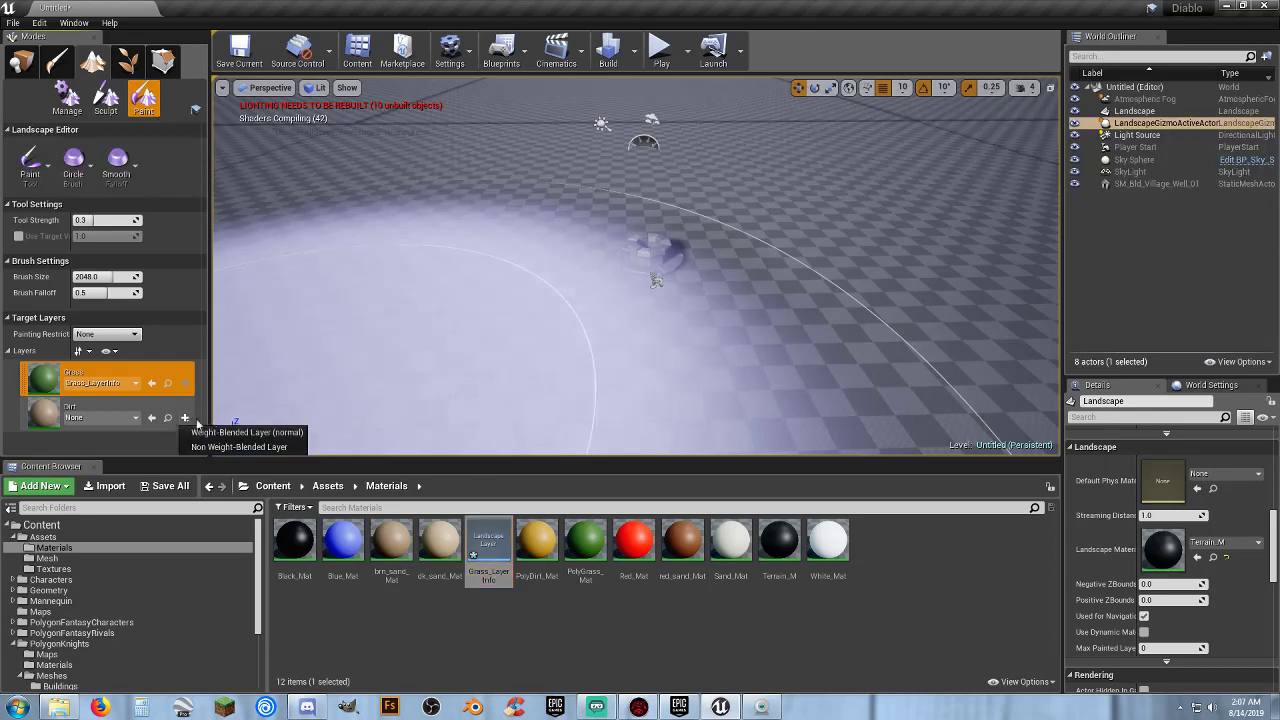
{"action": "left_click", "coordinate": [240, 440]}
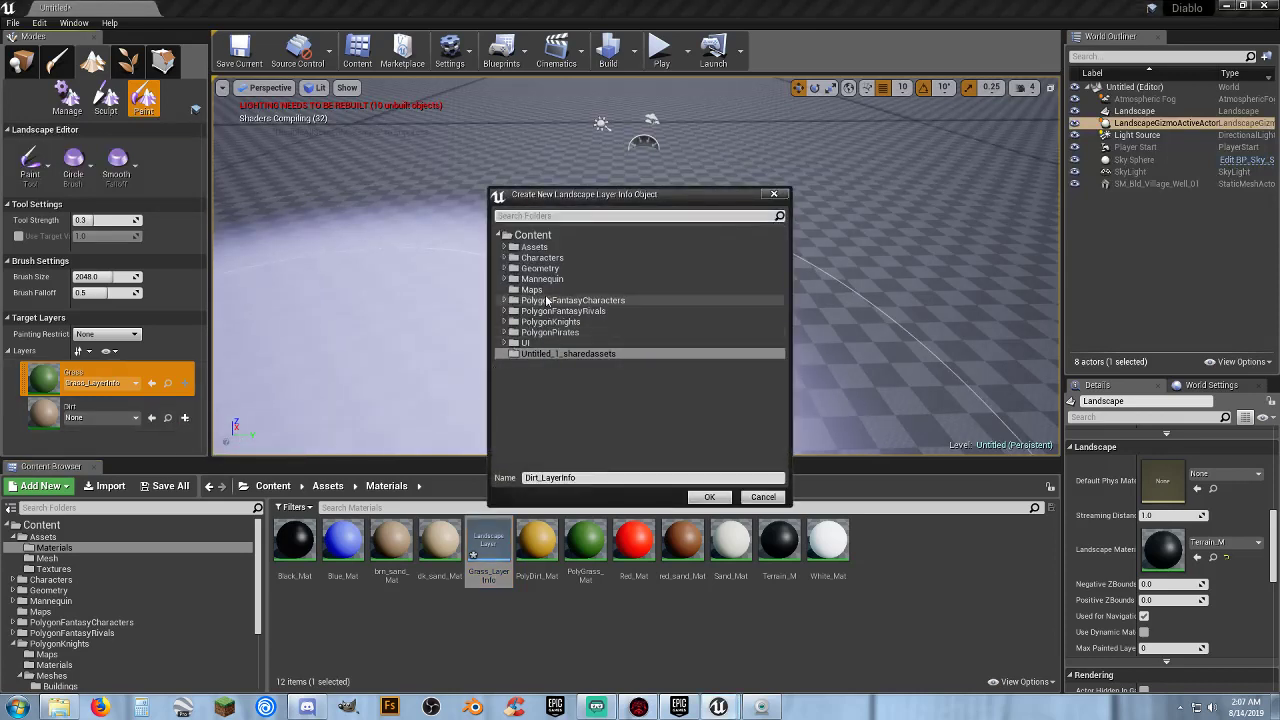
{"action": "left_click", "coordinate": [504, 248]}
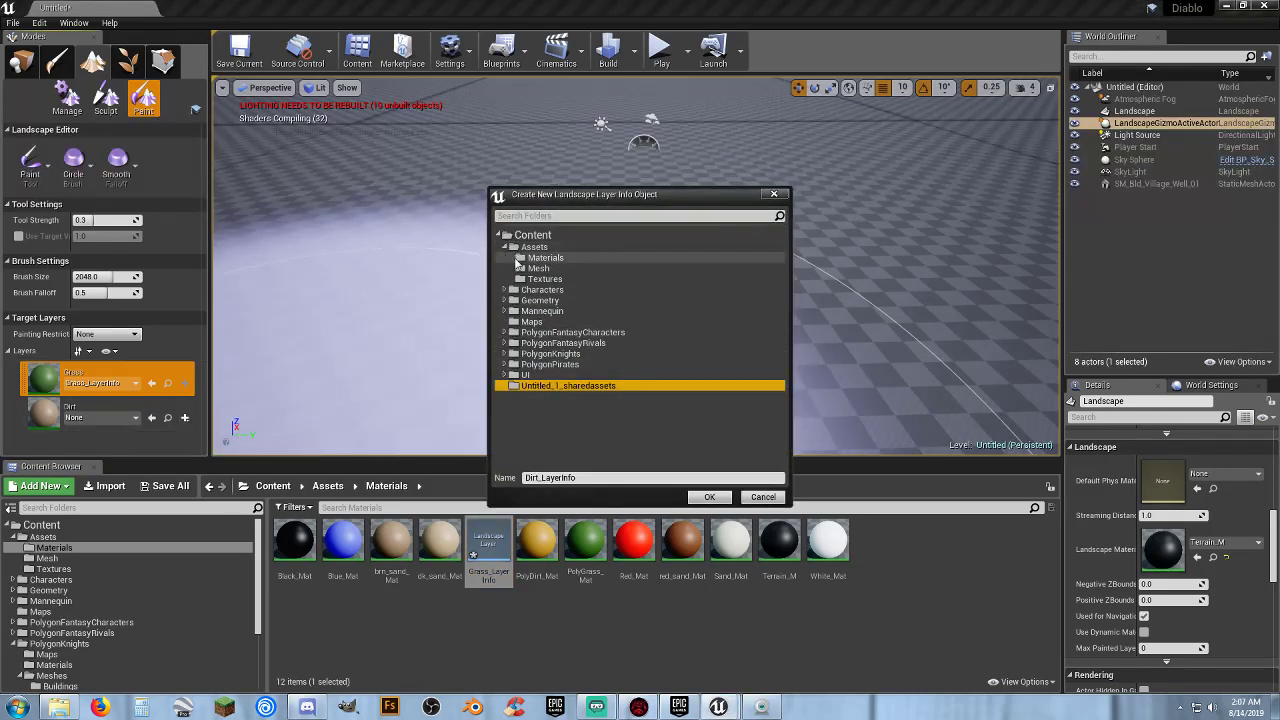
{"action": "left_click", "coordinate": [519, 260]}
{"action": "left_click", "coordinate": [706, 496]}
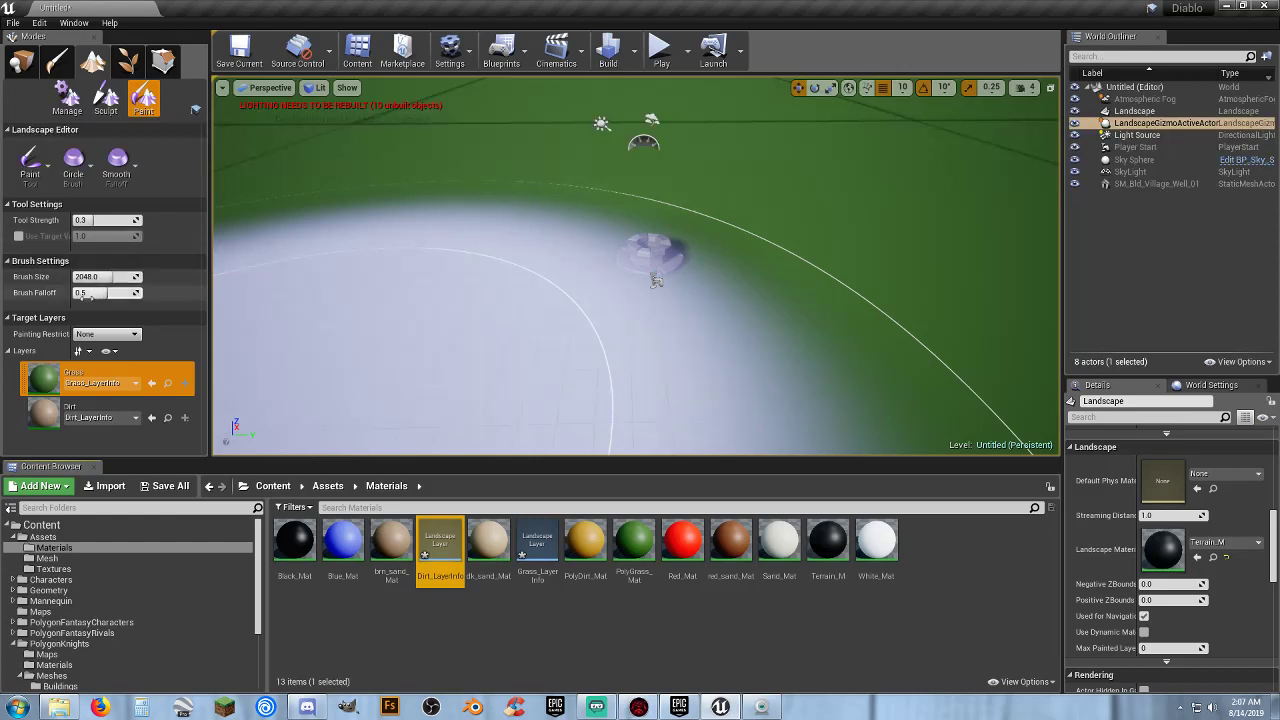
Set the brush size to about 233 and paint the Dirt layer on the ground around the well.
{"action": "mouse_move", "coordinate": [80, 277]}
{"action": "left_mouse_down"}
{"action": "mouse_move", "coordinate": [62, 277]}
{"action": "mouse_move", "coordinate": [77, 277]}
{"action": "left_mouse_up"}
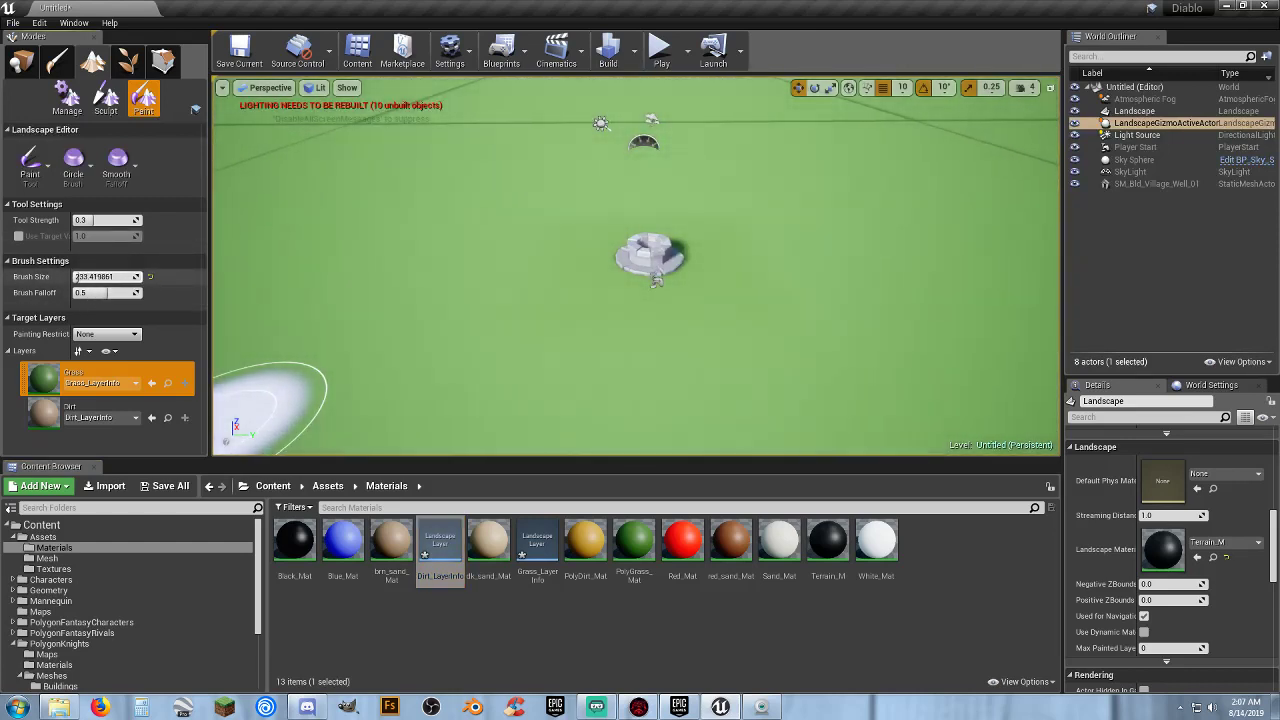
{"action": "mouse_move", "coordinate": [666, 277]}
{"action": "right_mouse_down"}
{"action": "mouse_move", "coordinate": [668, 200]}
{"action": "mouse_move", "coordinate": [690, 345]}
{"action": "mouse_move", "coordinate": [620, 338]}
{"action": "mouse_move", "coordinate": [649, 280]}
{"action": "right_mouse_up"}
{"action": "key", "text": "w"}
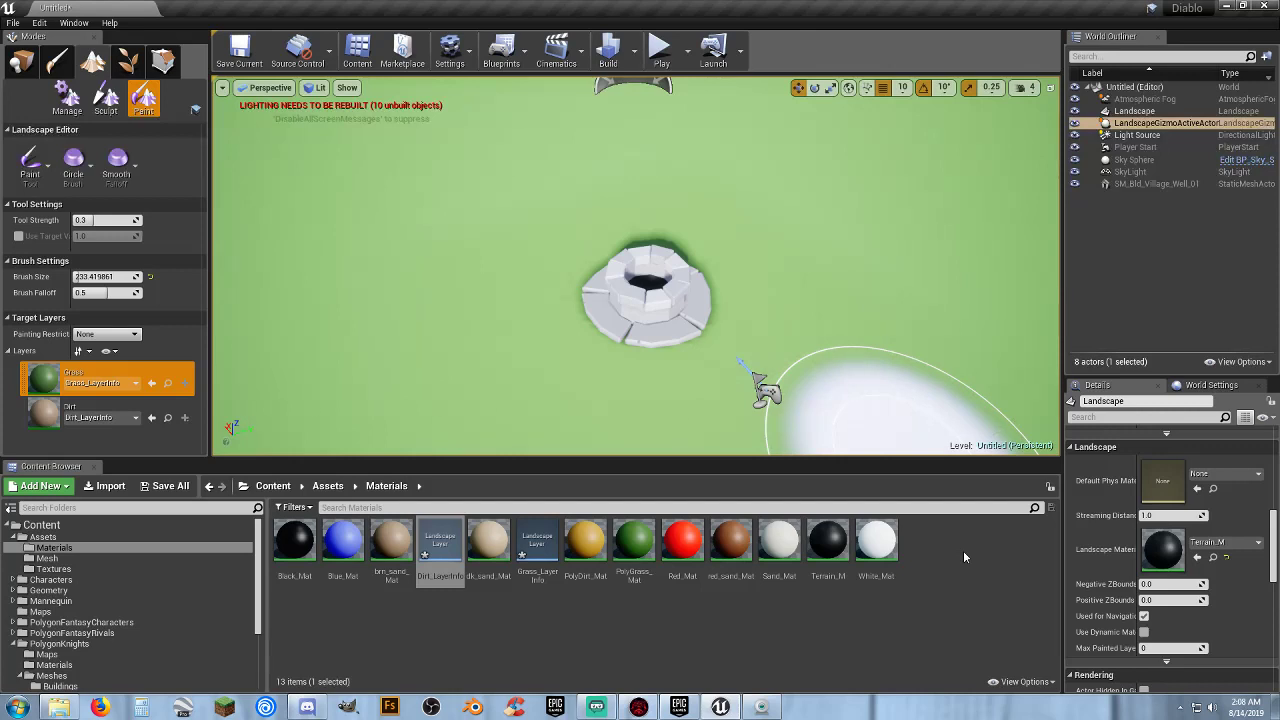
{"action": "left_click", "coordinate": [42, 418]}
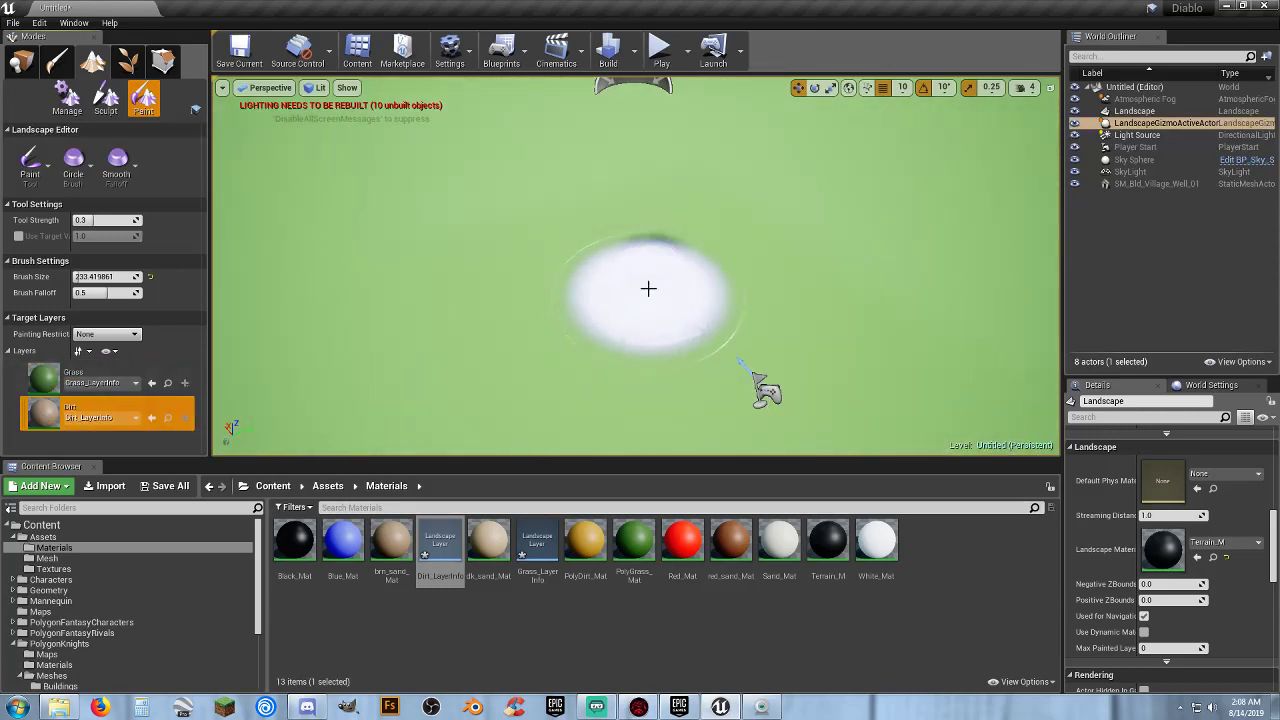
{"action": "mouse_move", "coordinate": [650, 286]}
{"action": "left_mouse_down"}
{"action": "mouse_move", "coordinate": [648, 318]}
{"action": "mouse_move", "coordinate": [649, 297]}
{"action": "mouse_move", "coordinate": [637, 301]}
{"action": "mouse_move", "coordinate": [651, 306]}
{"action": "mouse_move", "coordinate": [649, 291]}
{"action": "mouse_move", "coordinate": [626, 297]}
{"action": "mouse_move", "coordinate": [648, 310]}
{"action": "mouse_move", "coordinate": [657, 294]}
{"action": "mouse_move", "coordinate": [629, 291]}
{"action": "mouse_move", "coordinate": [659, 298]}
{"action": "mouse_move", "coordinate": [636, 330]}
{"action": "left_mouse_up"}
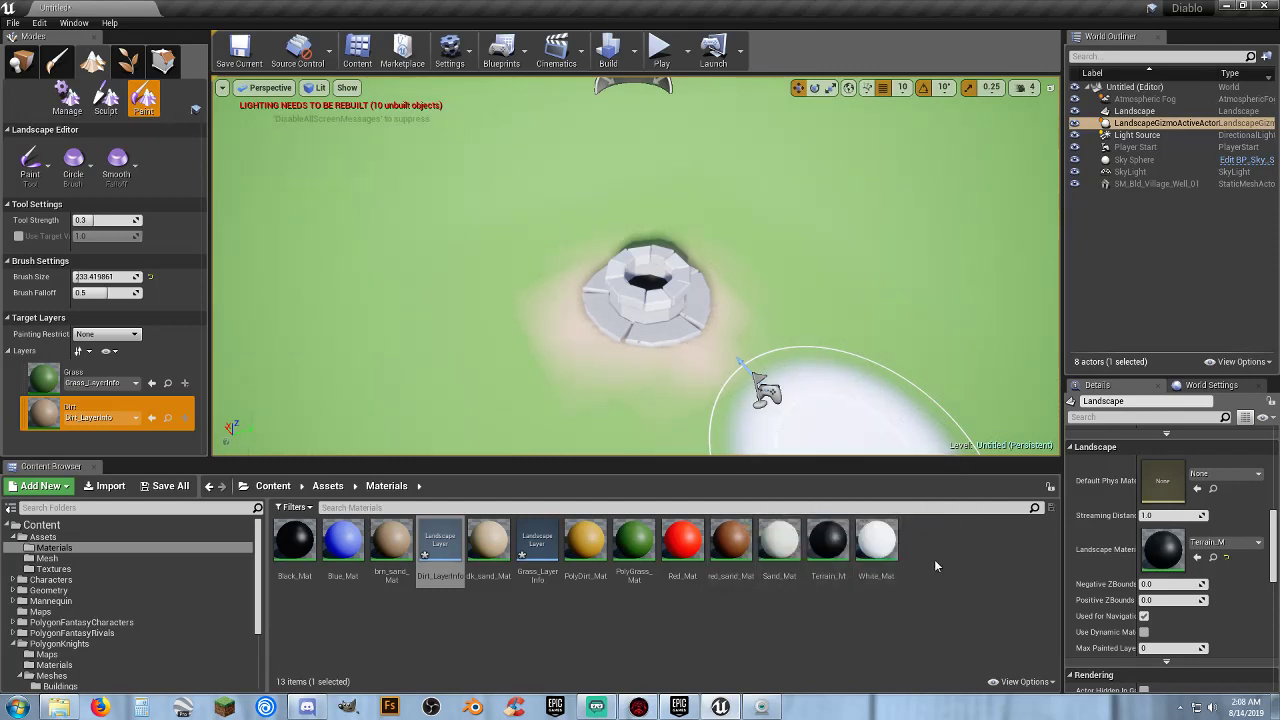
Reduce the paint brush size to about 125 and further down to 1.
{"action": "right_click_drag", "start_coordinate": [769, 320], "coordinate": [460, 325]}
{"action": "key", "text": "d"}
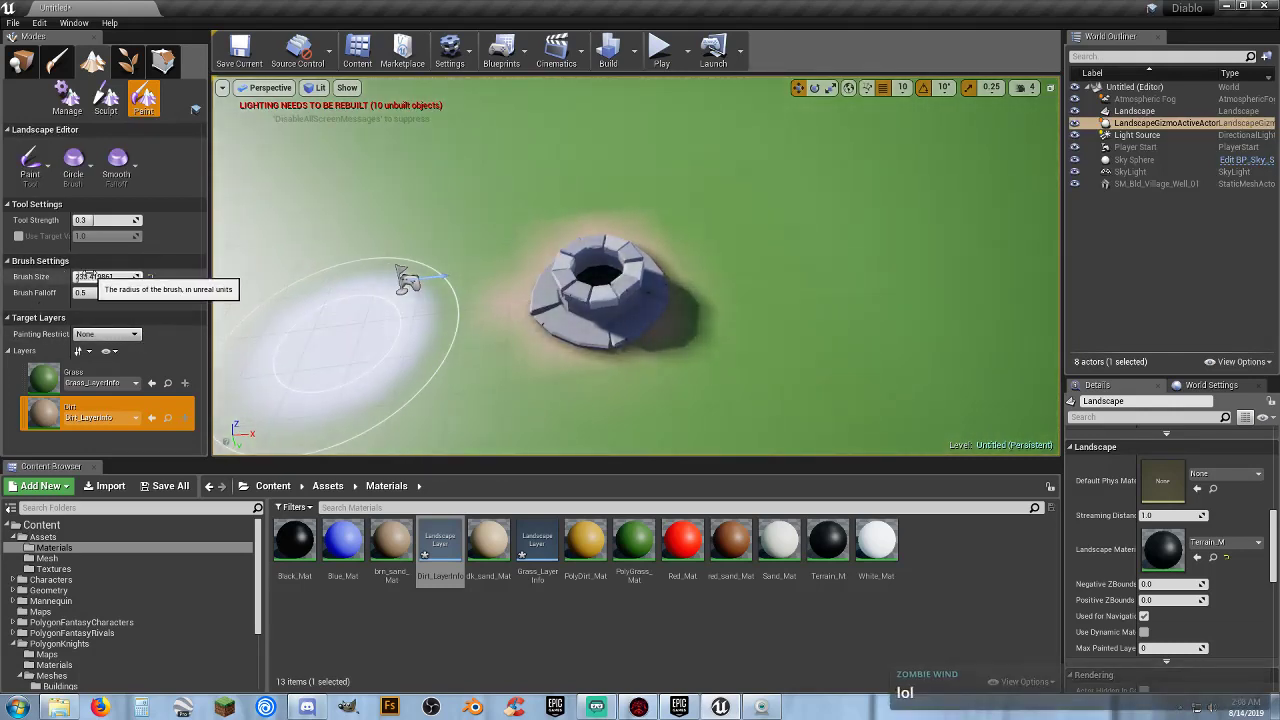
{"action": "left_click_drag", "start_coordinate": [86, 275], "coordinate": [60, 275]}
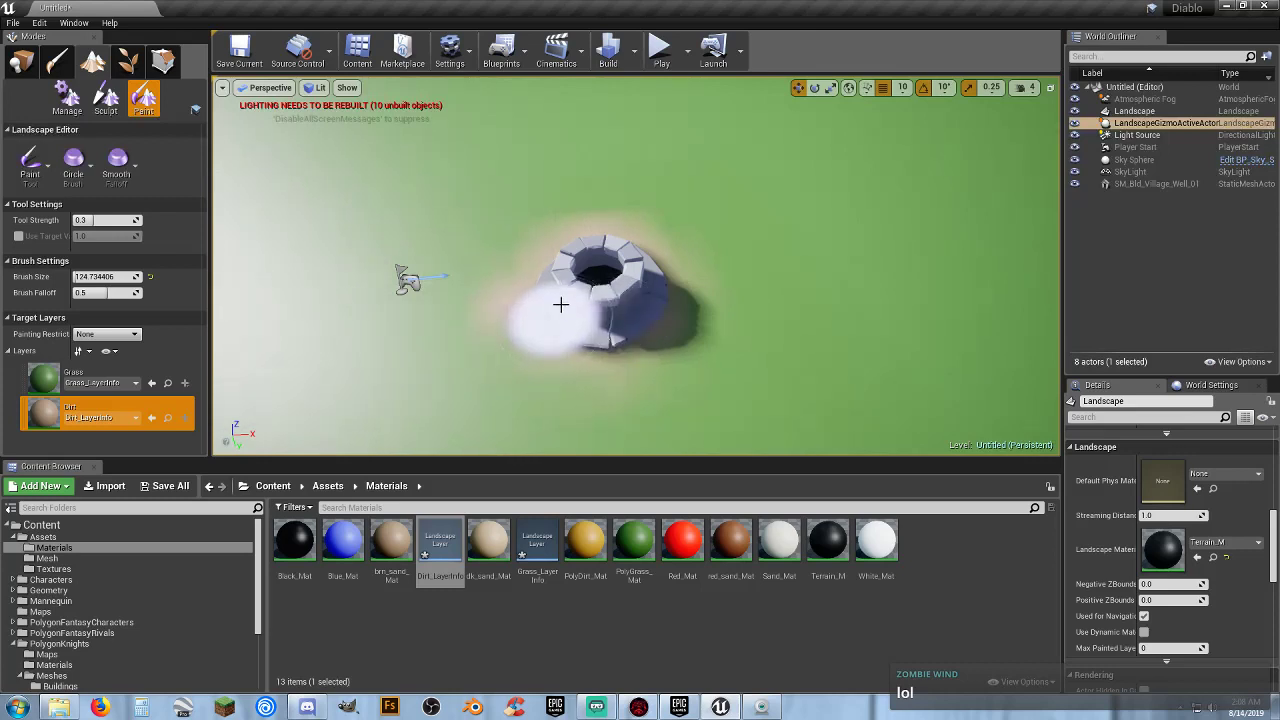
{"action": "mouse_move", "coordinate": [560, 304]}
{"action": "right_mouse_down"}
{"action": "mouse_move", "coordinate": [740, 300]}
{"action": "mouse_move", "coordinate": [758, 263]}
{"action": "right_mouse_up"}
{"action": "key", "text": "w"}
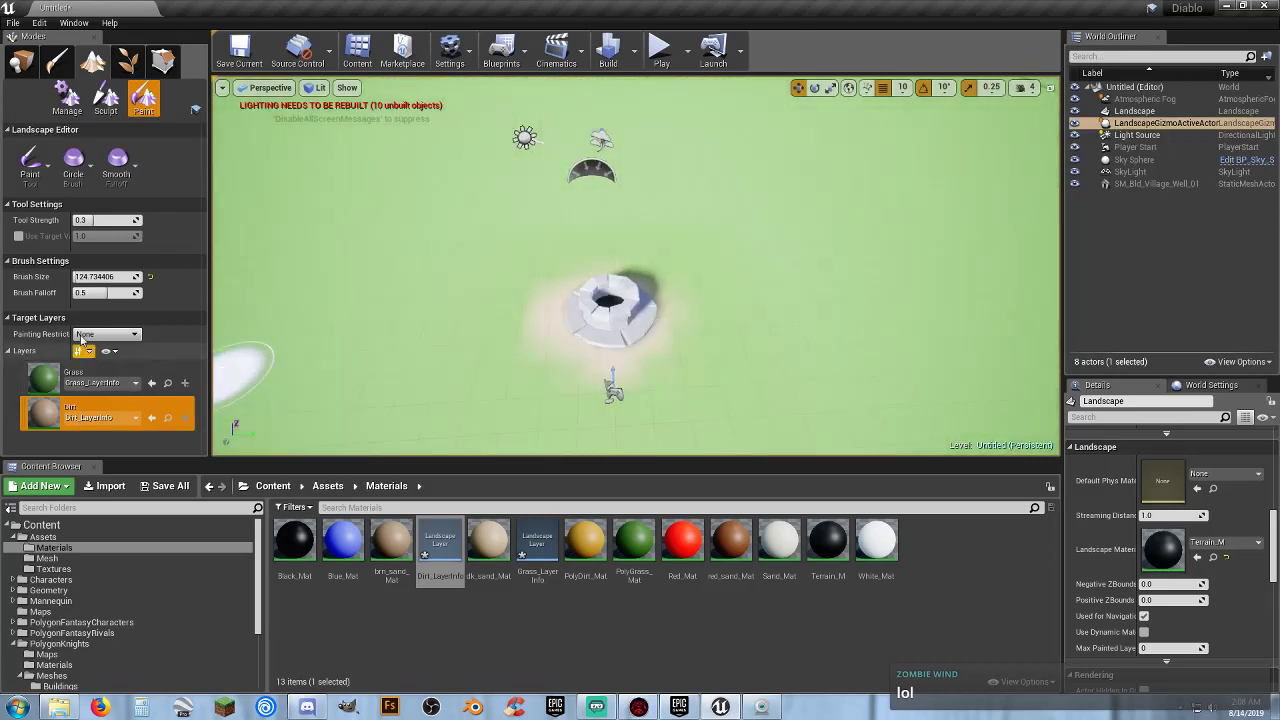
{"action": "left_click_drag", "start_coordinate": [94, 277], "coordinate": [74, 277]}
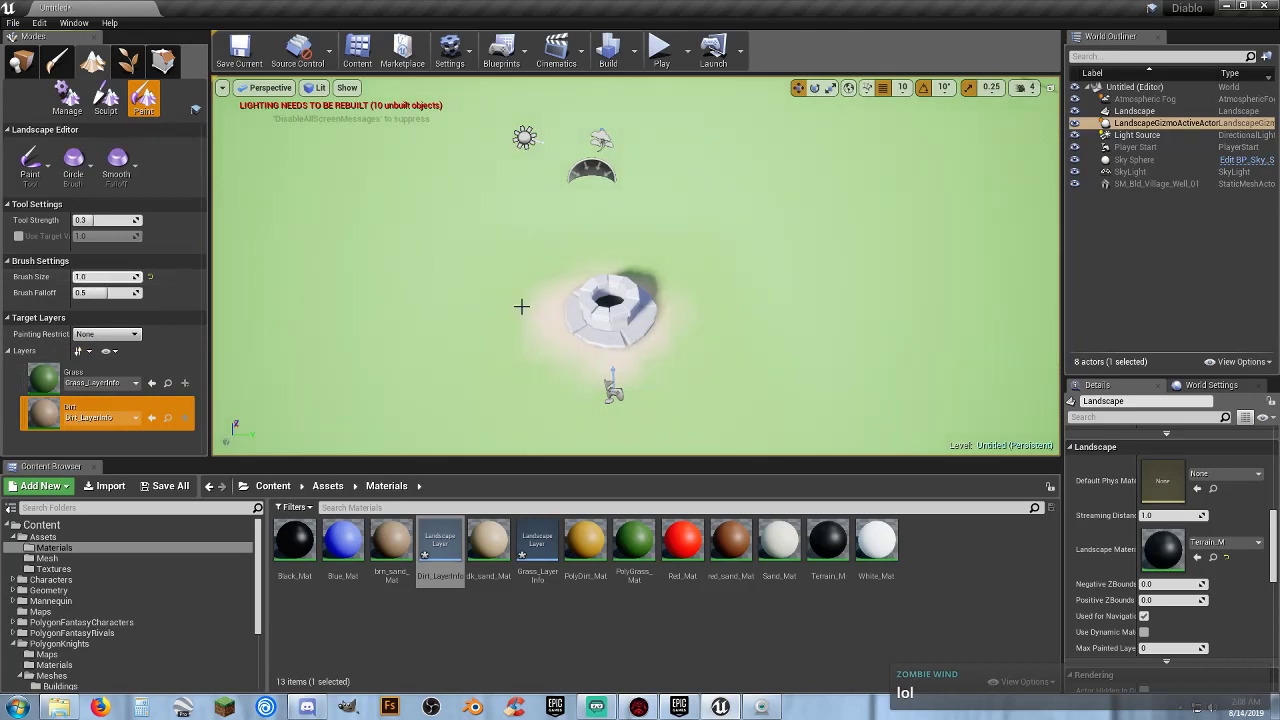
Try a paint brush size of 25, followed by 250, beside the well.
{"action": "left_click", "coordinate": [97, 276]}
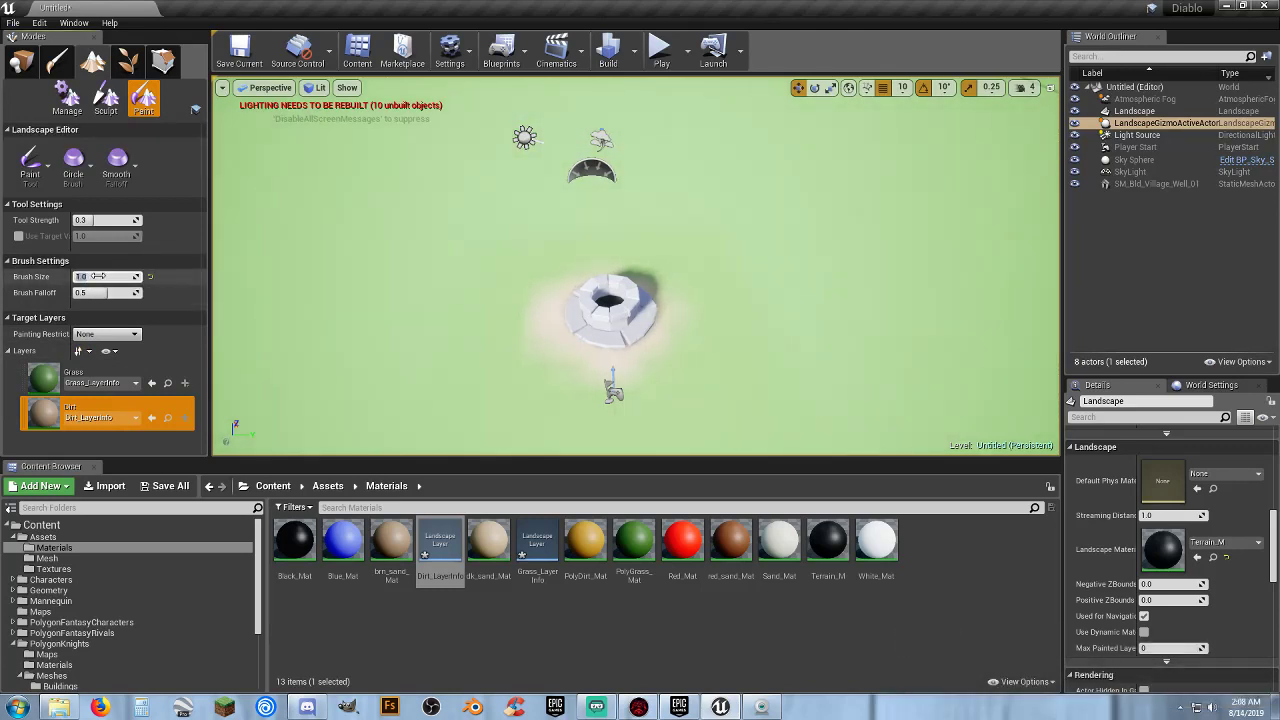
{"action": "type", "text": "25"}
{"action": "key", "text": "Return"}
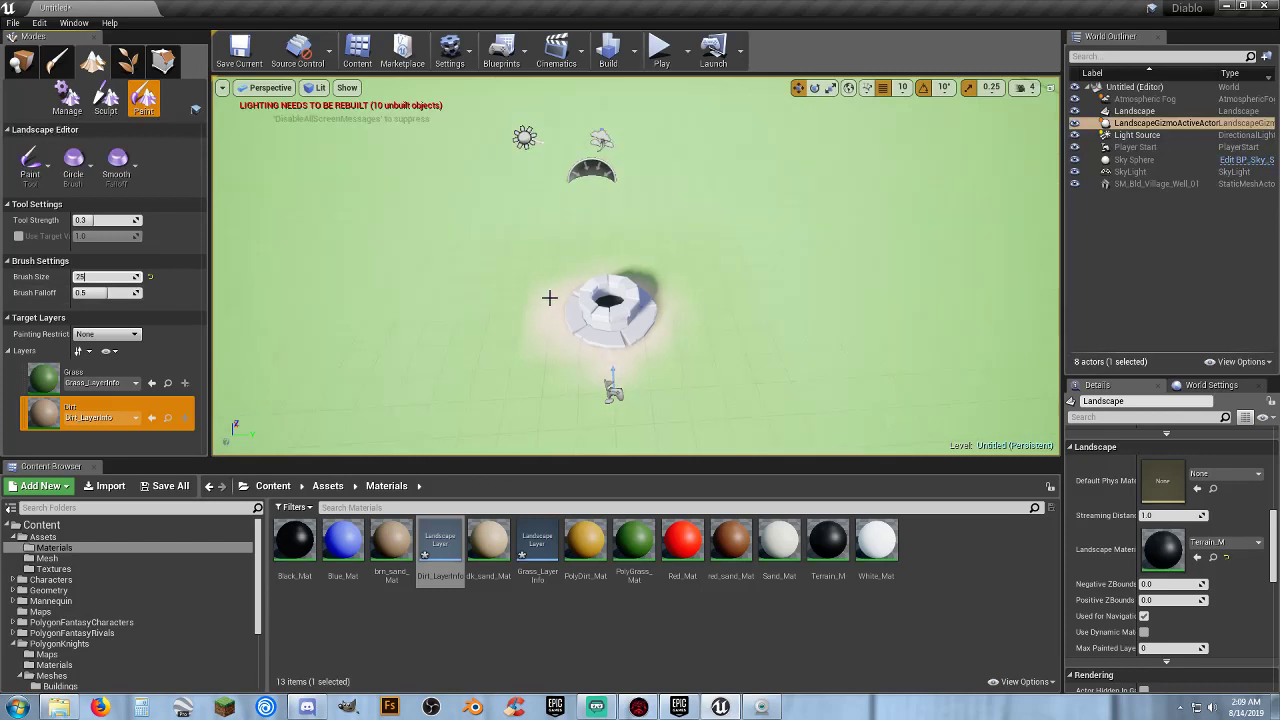
{"action": "left_click", "coordinate": [91, 277]}
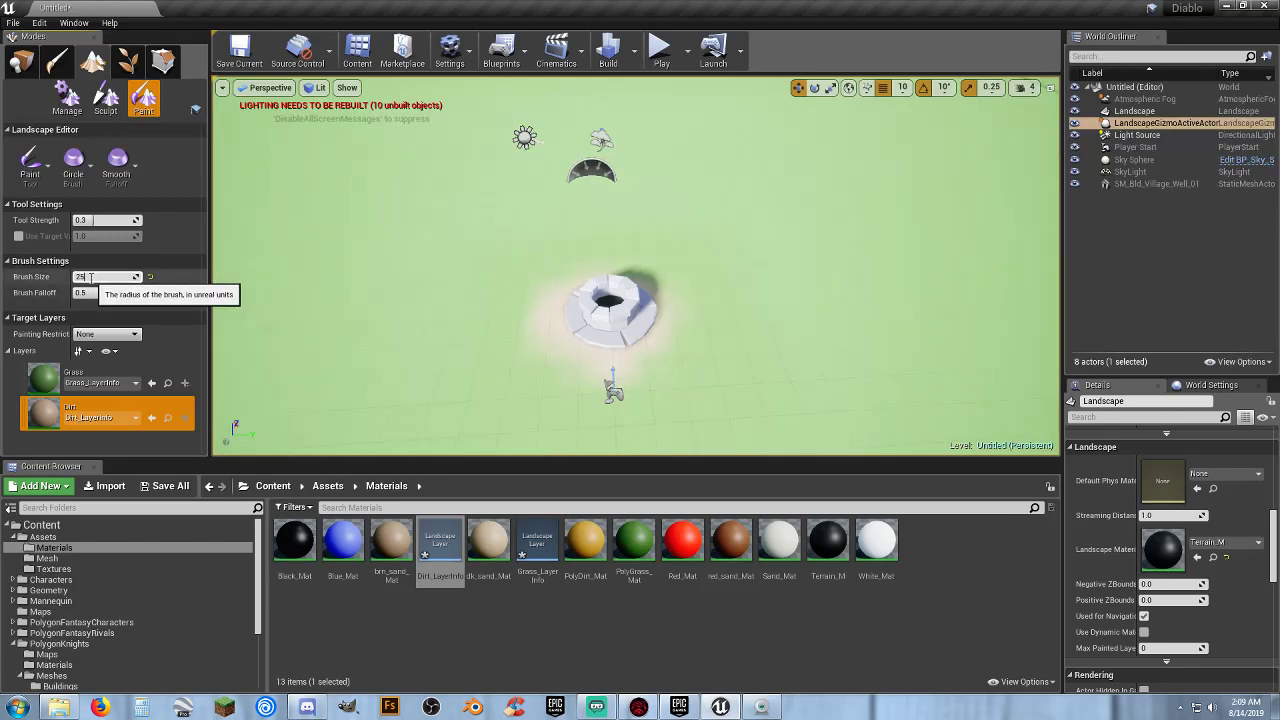
{"action": "type", "text": "0"}
{"action": "key", "text": "Return"}
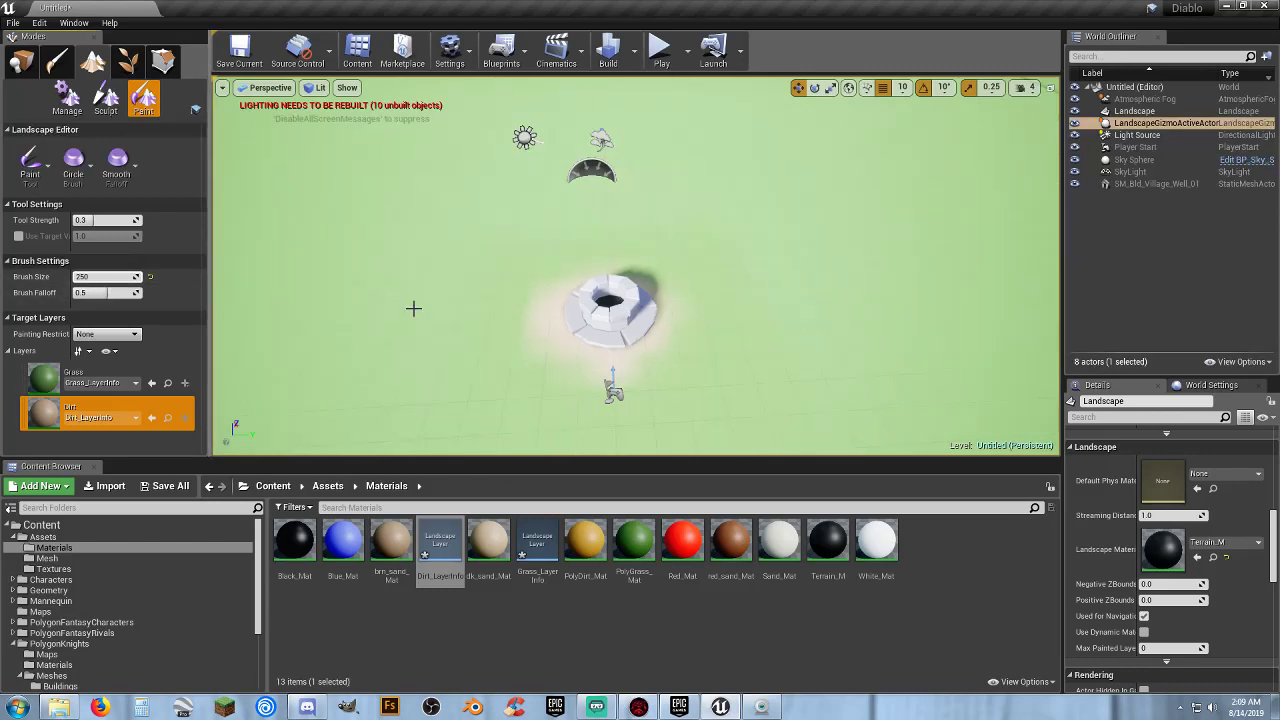
{"action": "right_click_drag", "start_coordinate": [703, 308], "coordinate": [757, 273]}
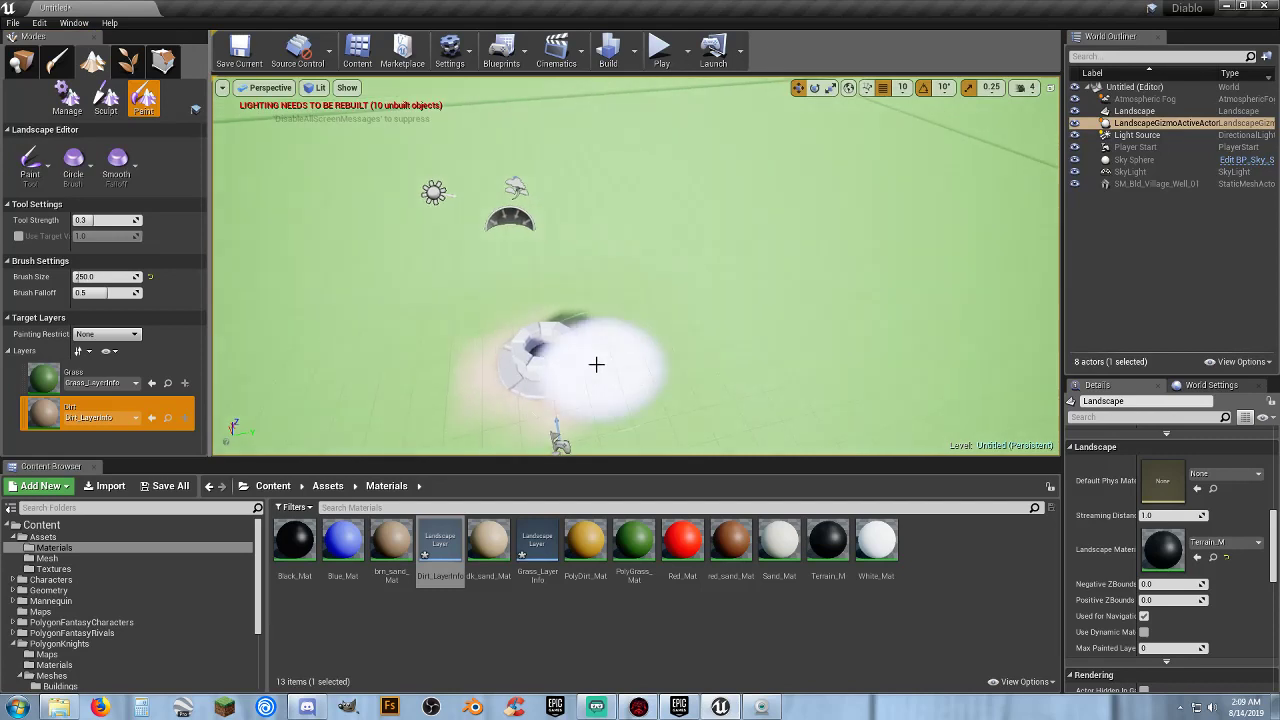
Set the brush size to 50 and paint a short strip of Dirt extending away from the well.
{"action": "left_click", "coordinate": [90, 276]}
{"action": "type", "text": "5"}
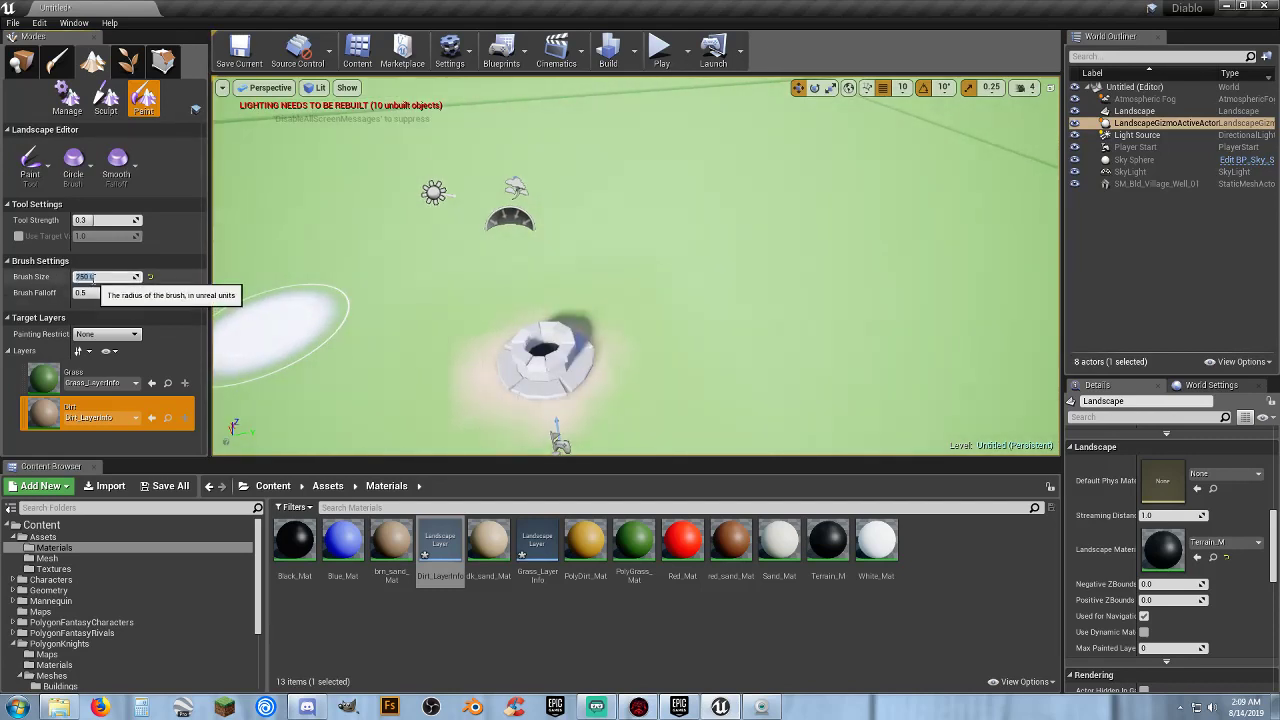
{"action": "type", "text": "0"}
{"action": "key", "text": "Return"}
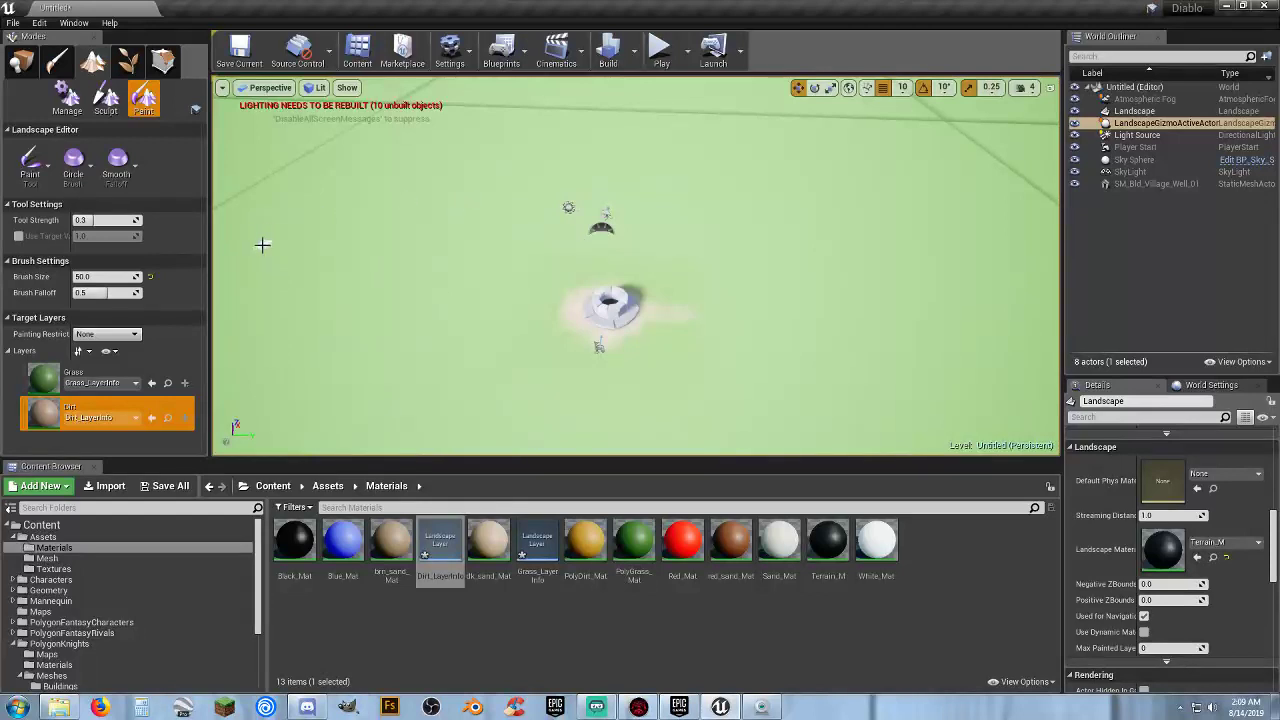
Return to Place mode and save all content, storing the level as Town in the Content/Maps folder.
{"action": "left_click", "coordinate": [20, 62]}
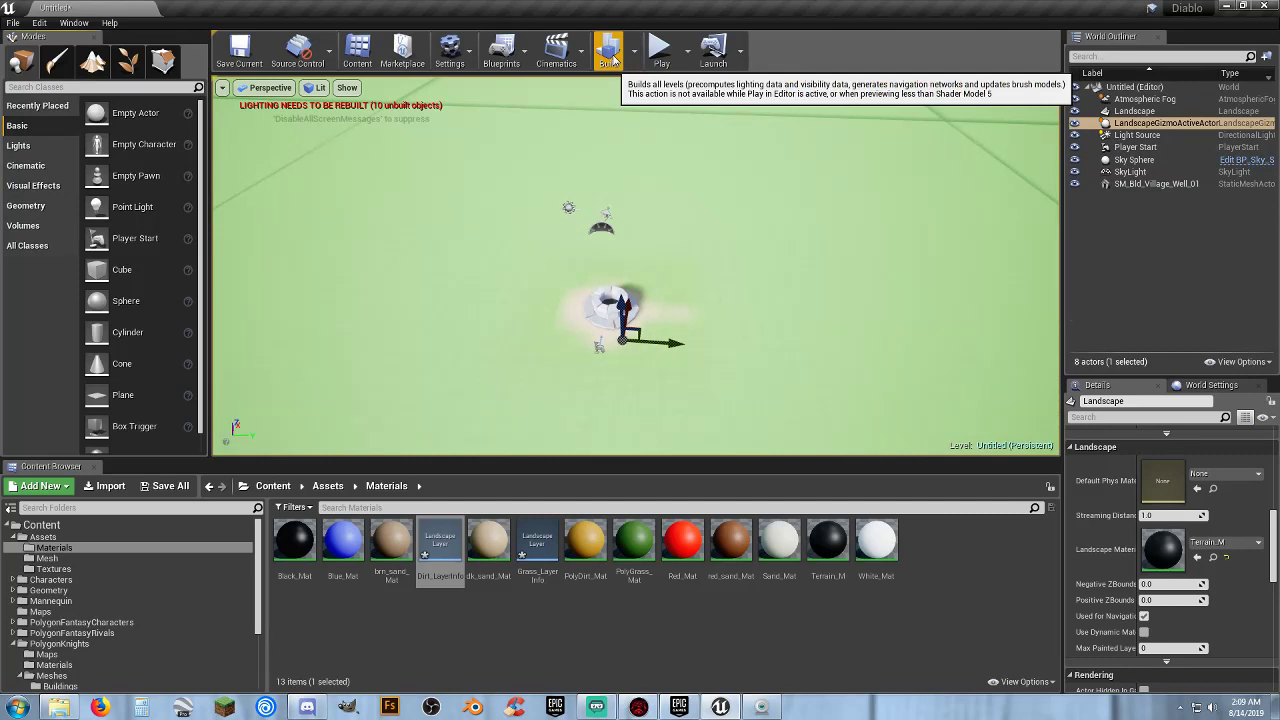
{"action": "left_click", "coordinate": [165, 486]}
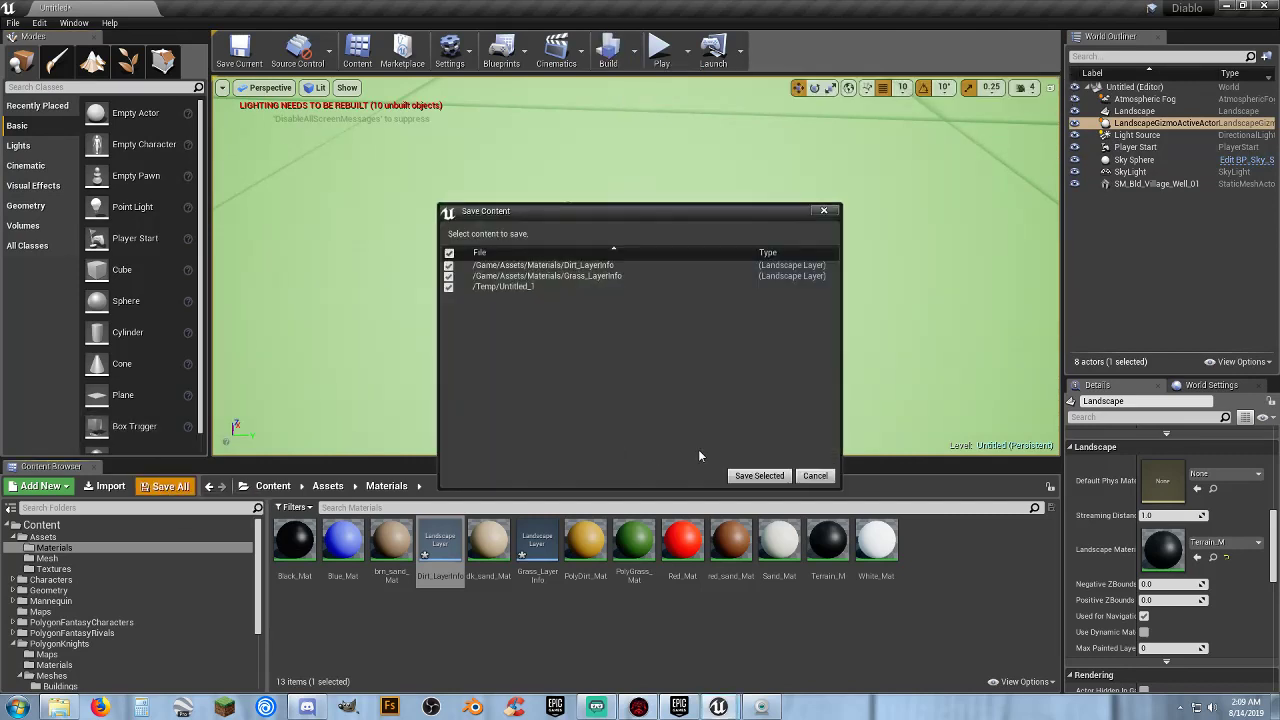
{"action": "left_click", "coordinate": [748, 475]}
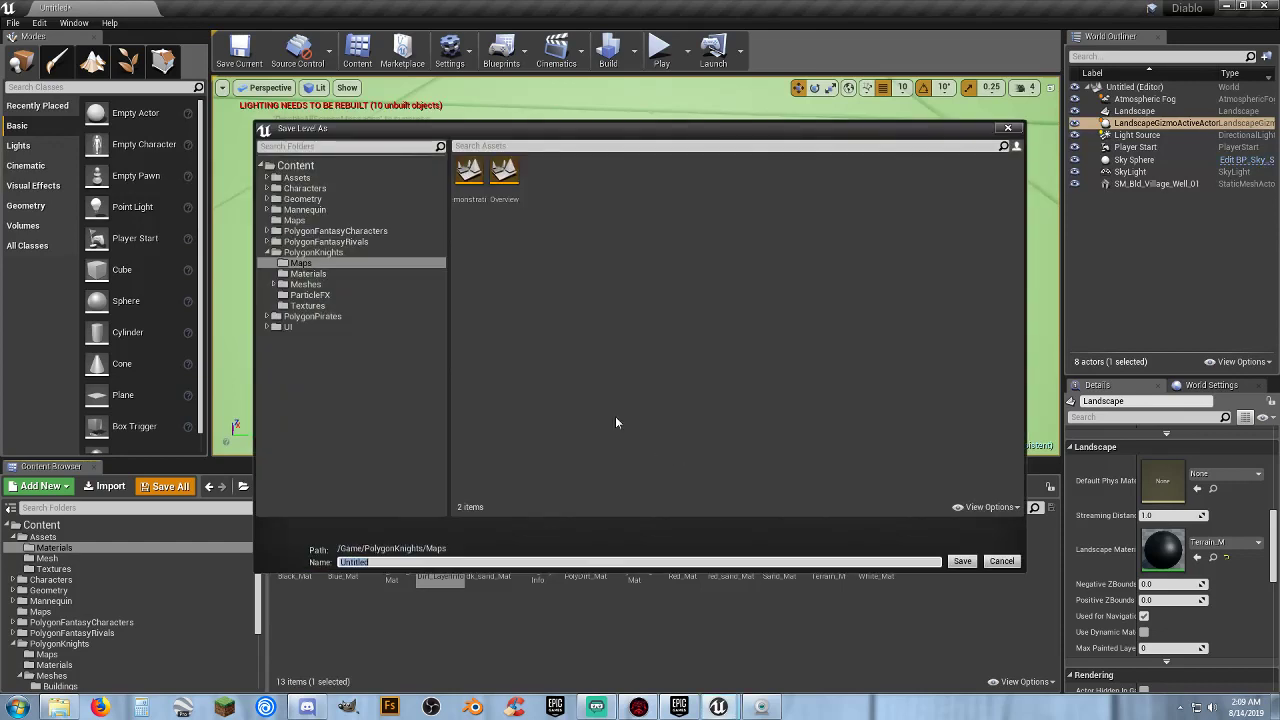
{"action": "left_click", "coordinate": [295, 220]}
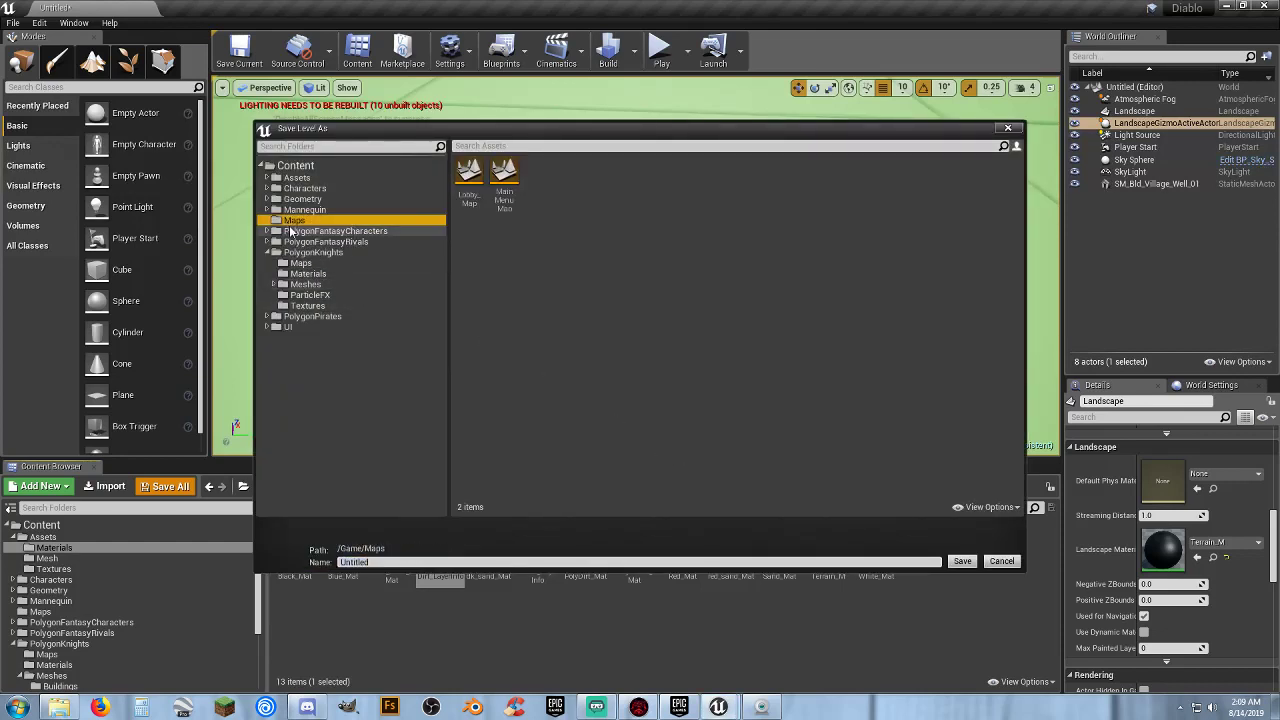
{"action": "left_click", "coordinate": [405, 561]}
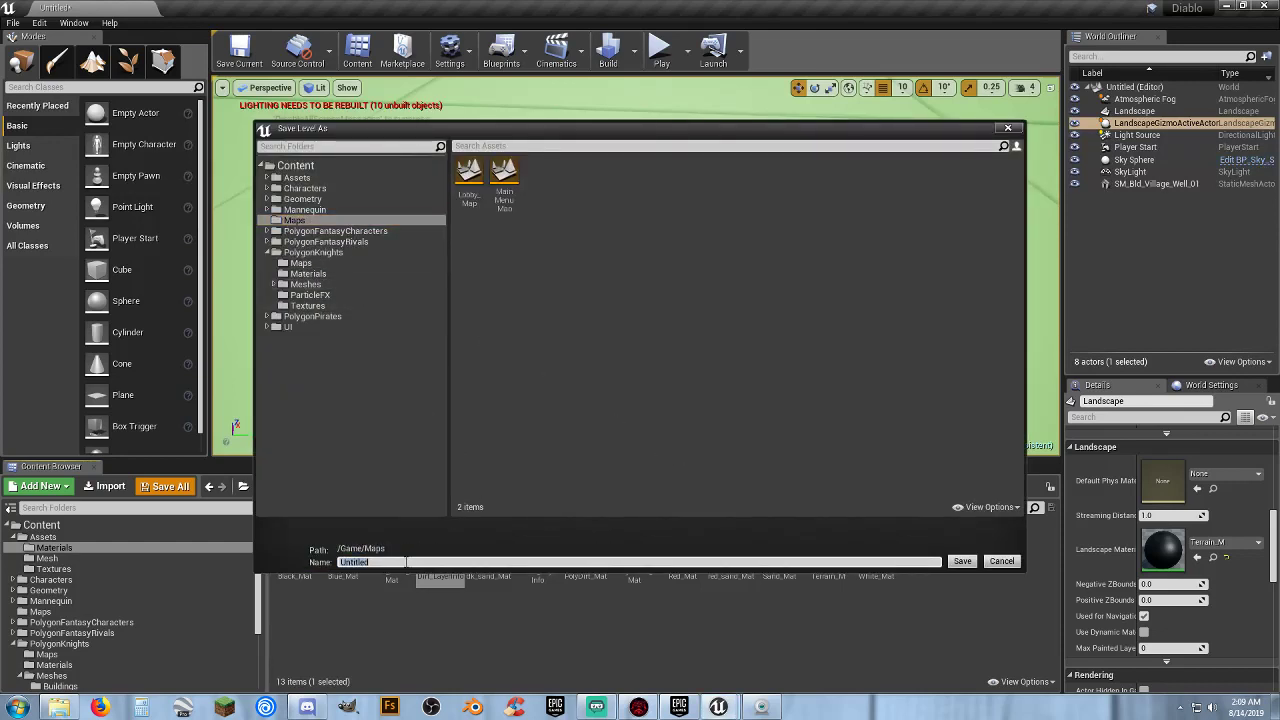
{"action": "type", "text": "Town"}
{"action": "key", "text": "Return"}
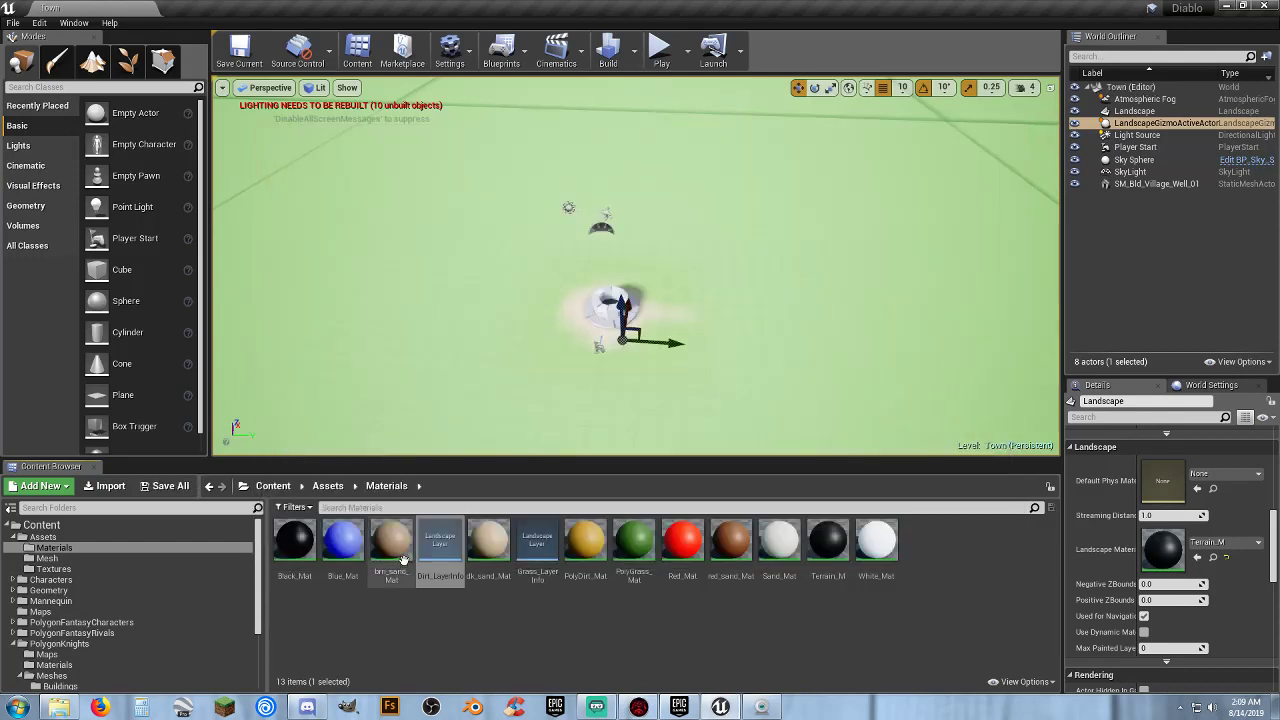
Build the Town level and save all modified content, including the built data.
{"action": "left_click", "coordinate": [618, 50]}
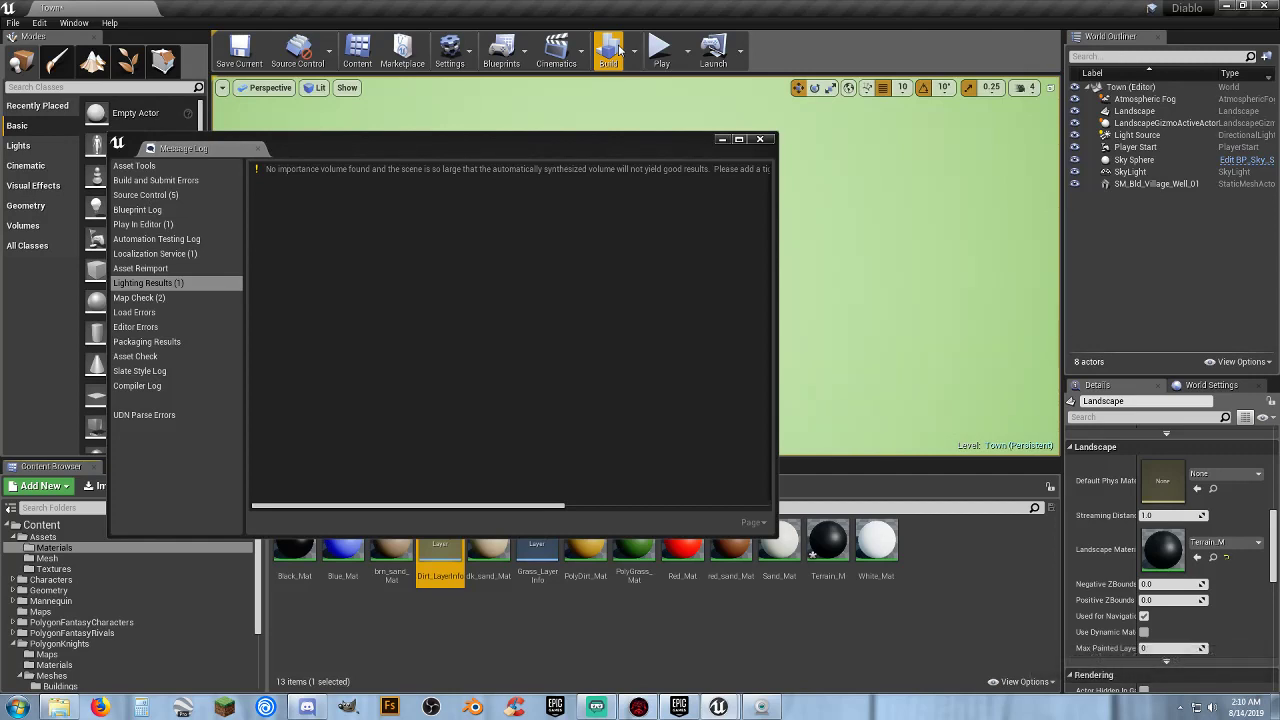
{"action": "left_click", "coordinate": [760, 140]}
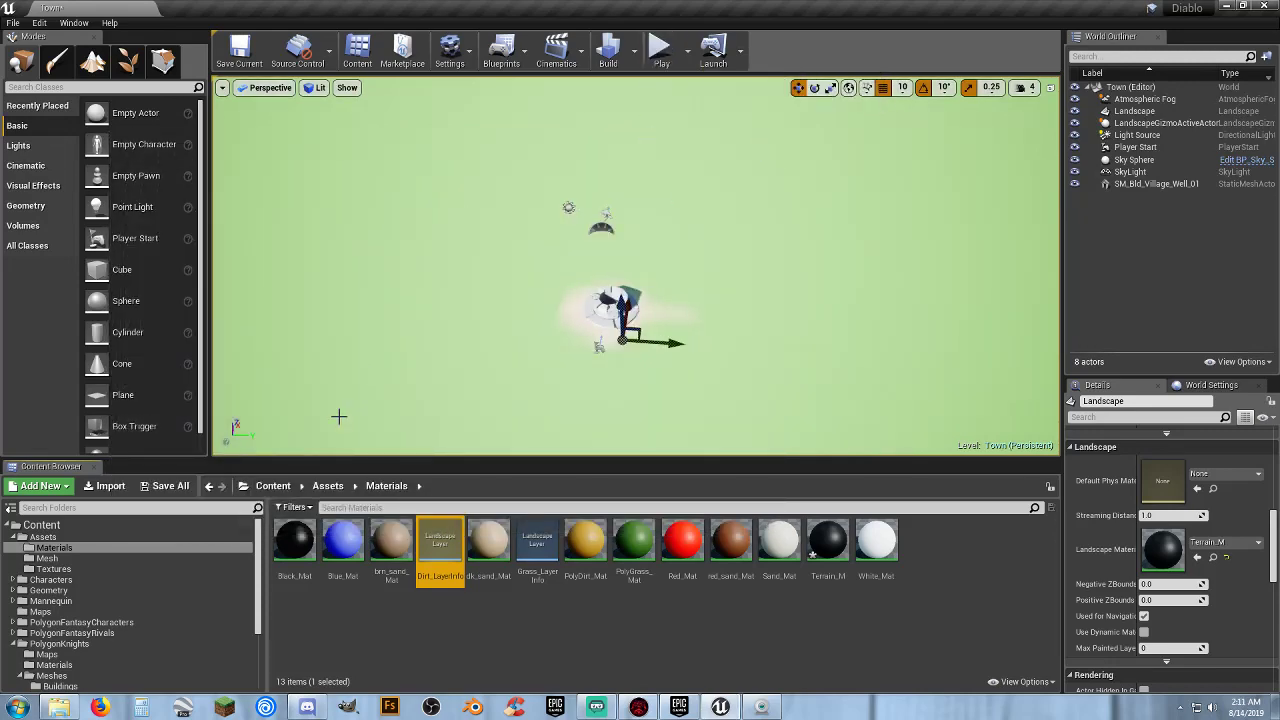
{"action": "left_click", "coordinate": [170, 486]}
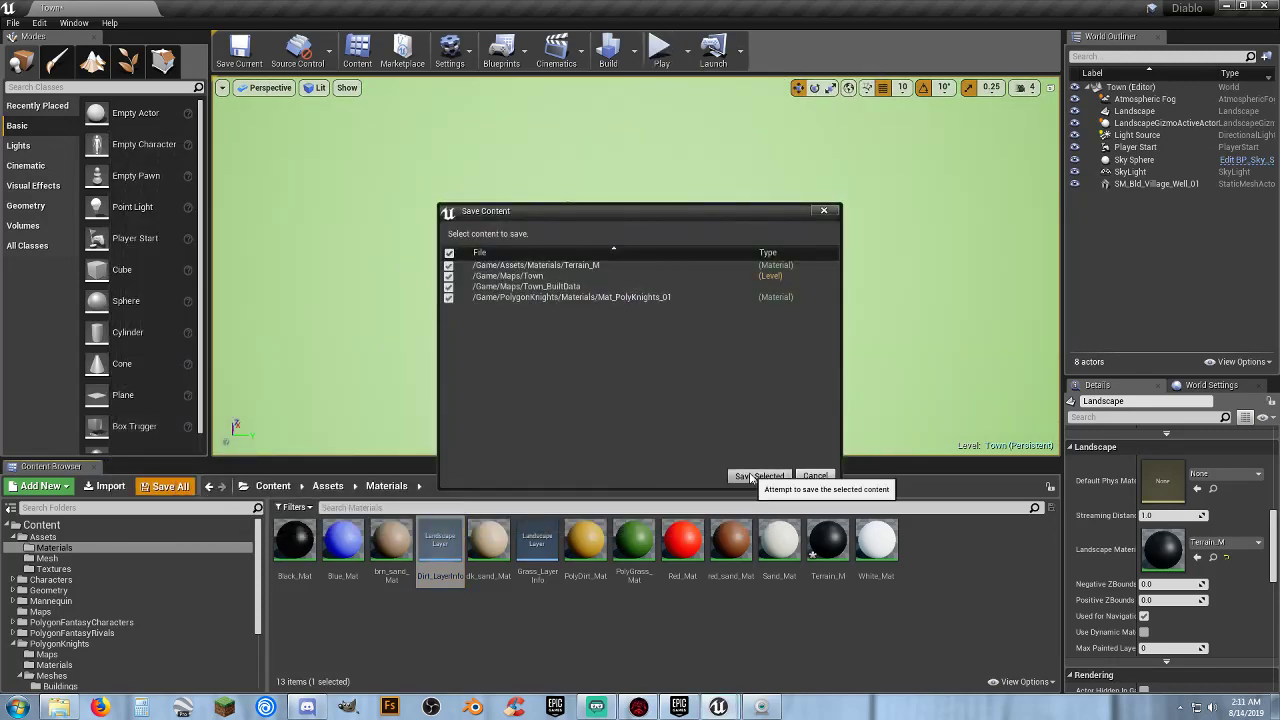
{"action": "left_click", "coordinate": [742, 475]}
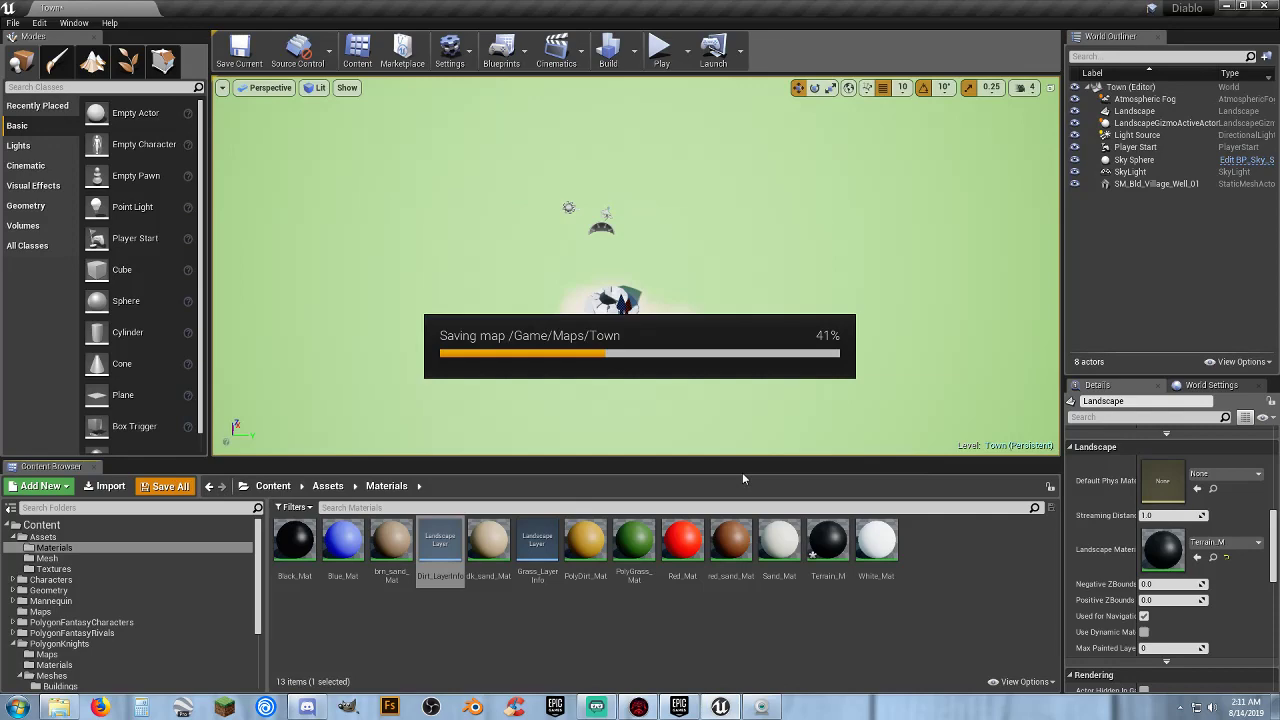
Play-test the Town level, running the character up to and around the well and jumping beside it, and end the session.
{"action": "left_click", "coordinate": [661, 47]}
{"action": "key", "text": "w"}
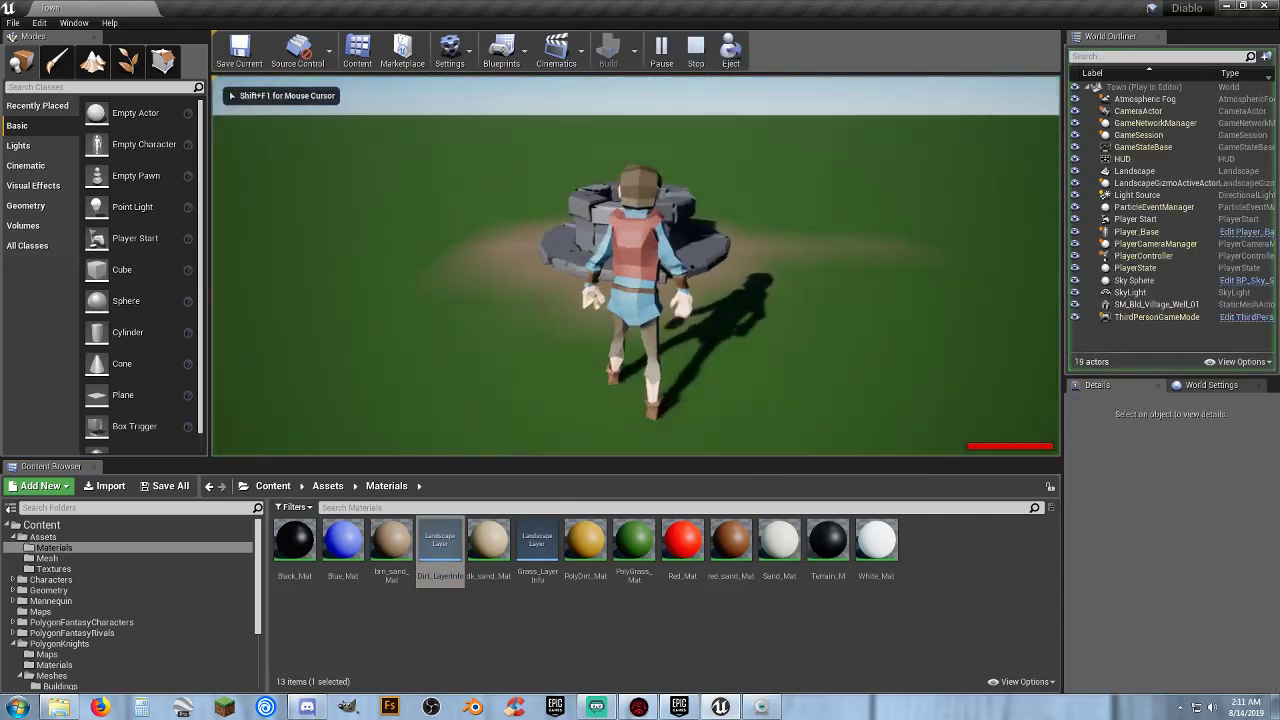
{"action": "key", "text": "s"}
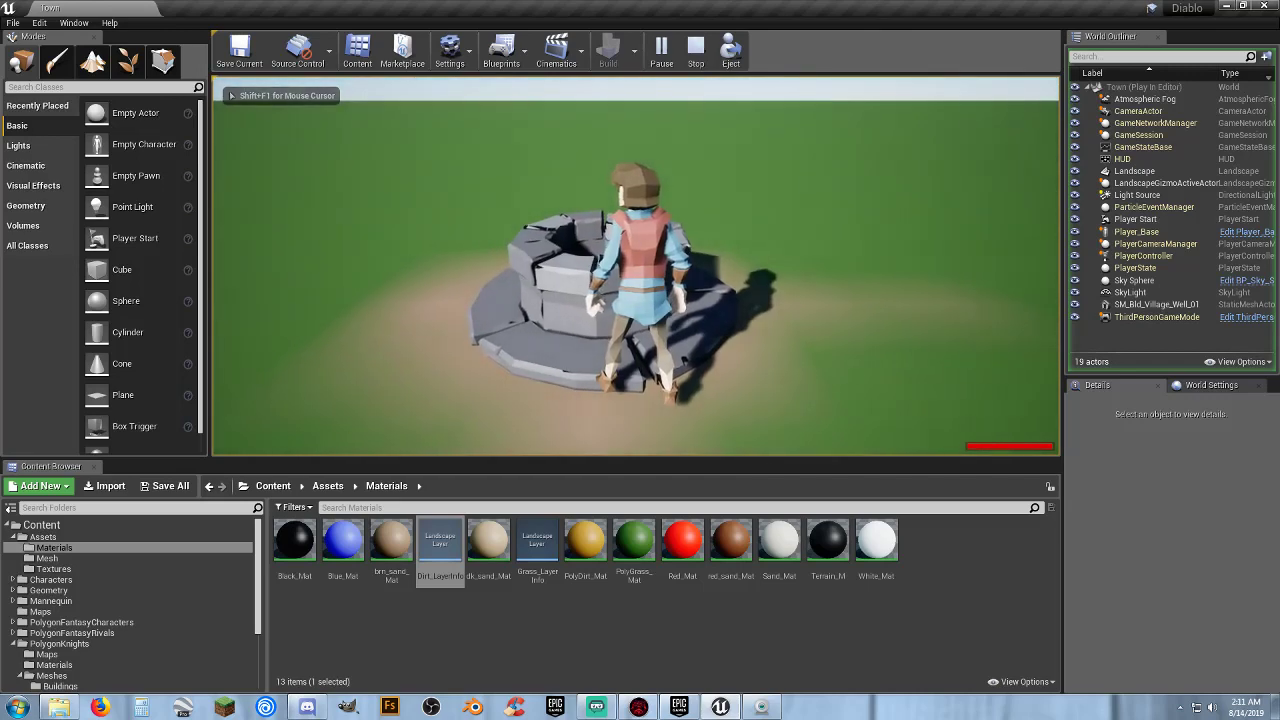
{"action": "key", "text": "w"}
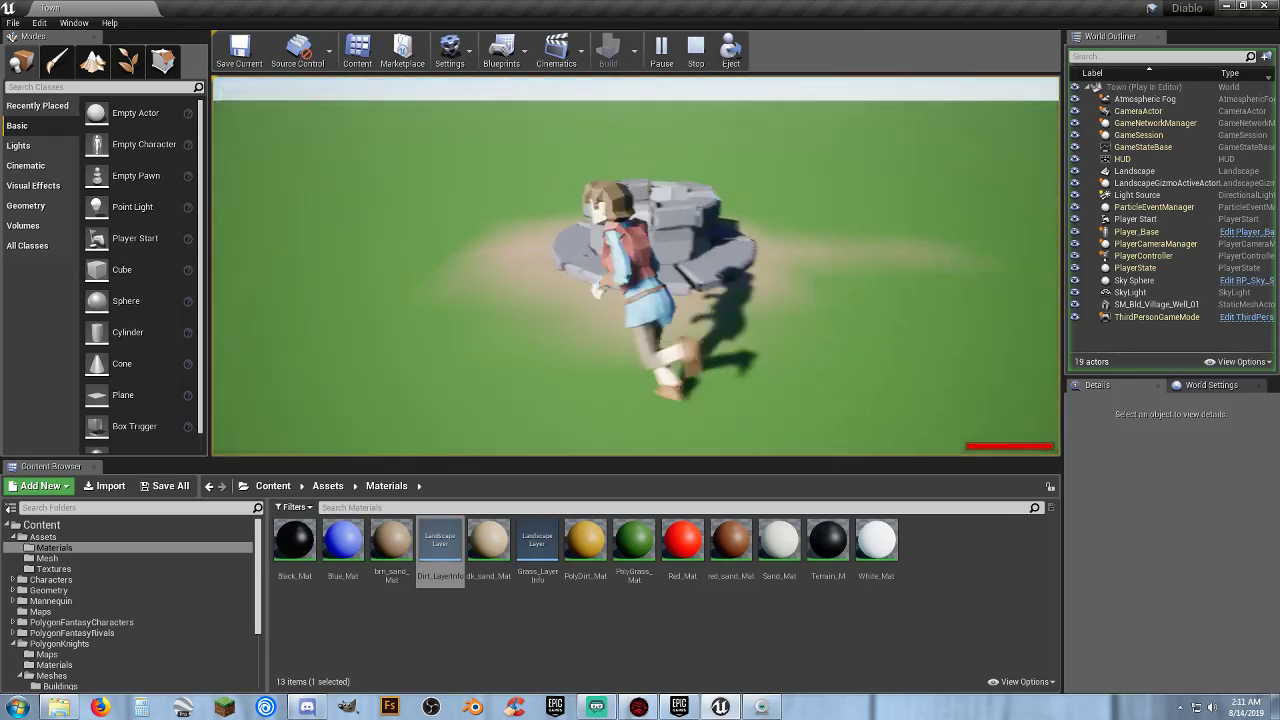
{"action": "key", "text": "w"}
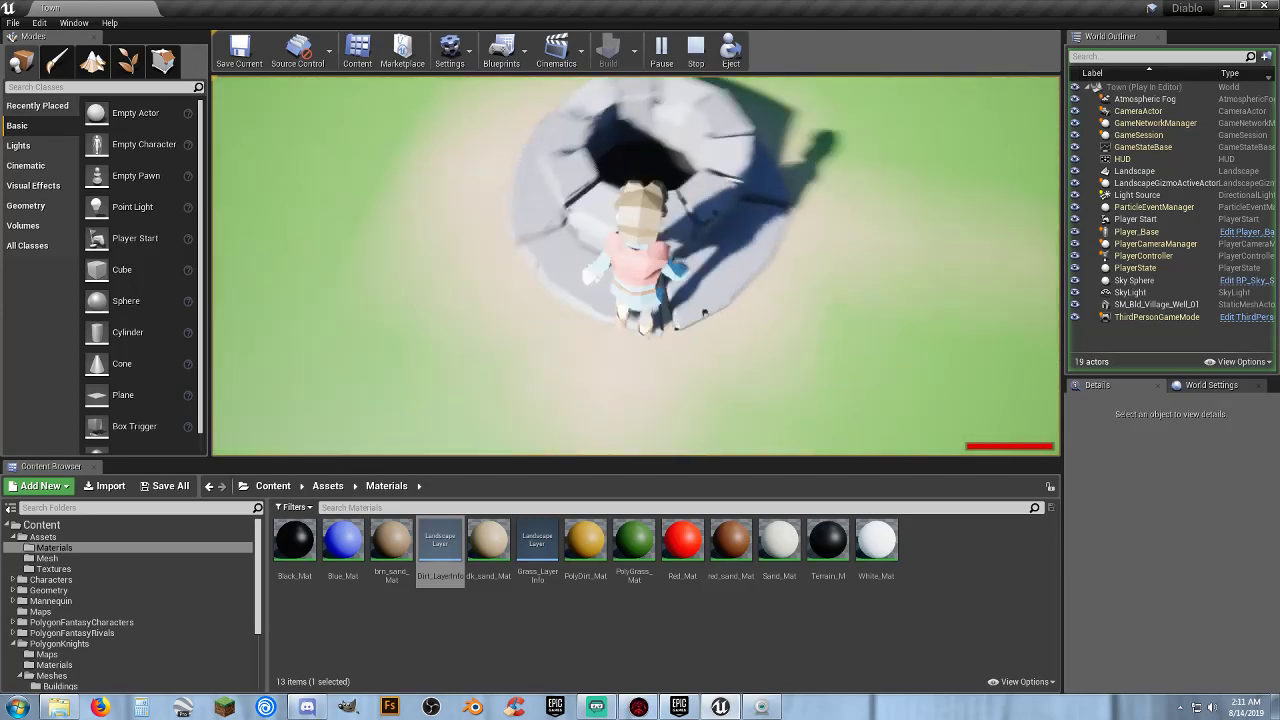
{"action": "key", "text": "w"}
{"action": "key", "text": "space"}
{"action": "key", "text": "a"}
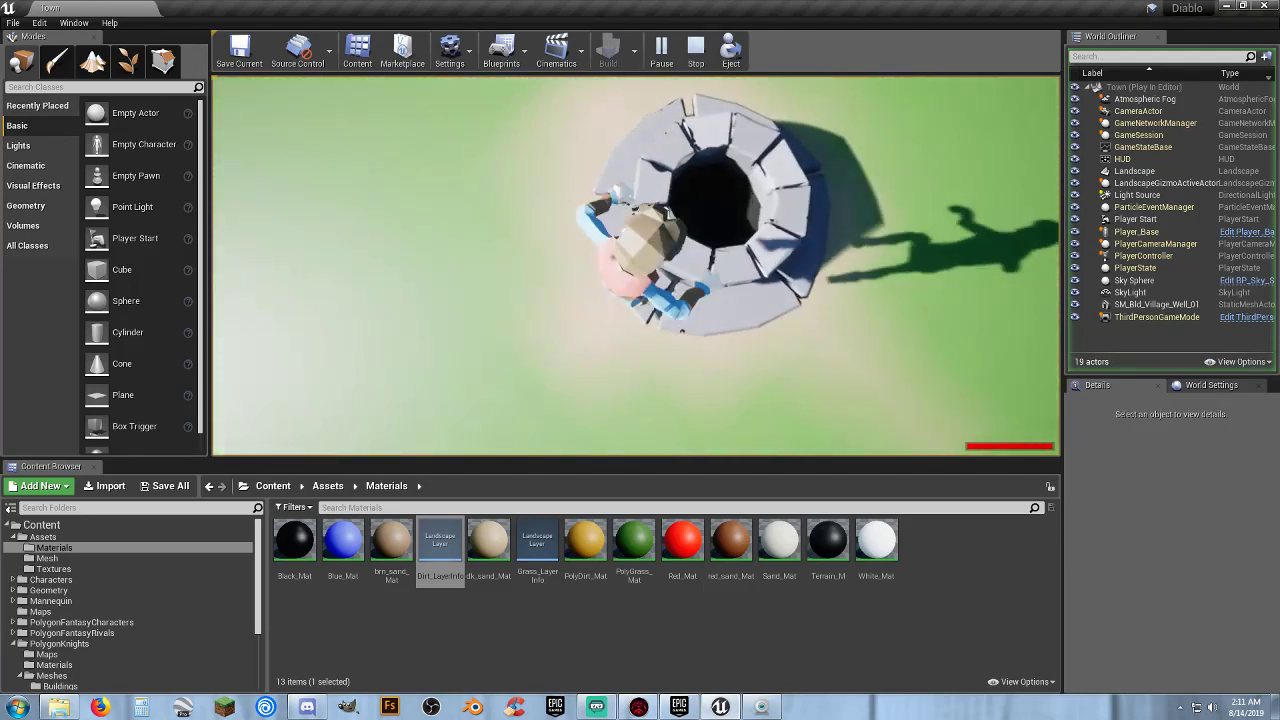
{"action": "key", "text": "s"}
{"action": "key", "text": "w"}
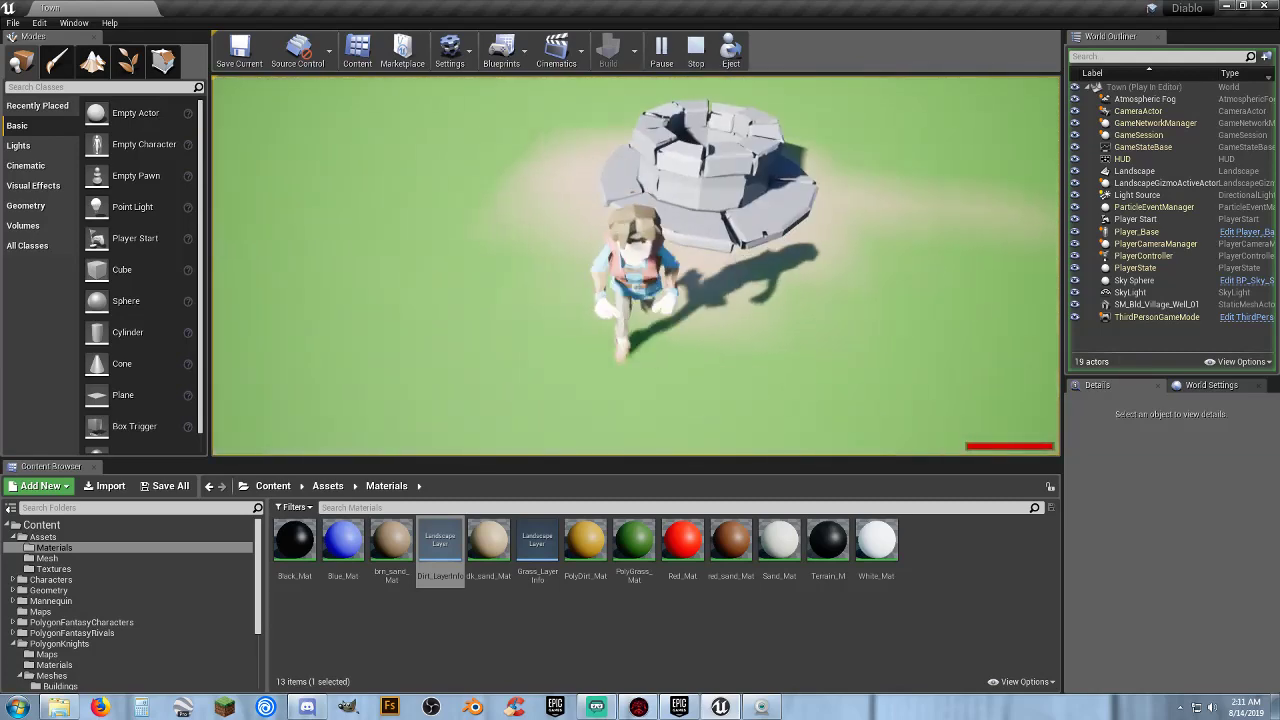
{"action": "key", "text": "Escape"}
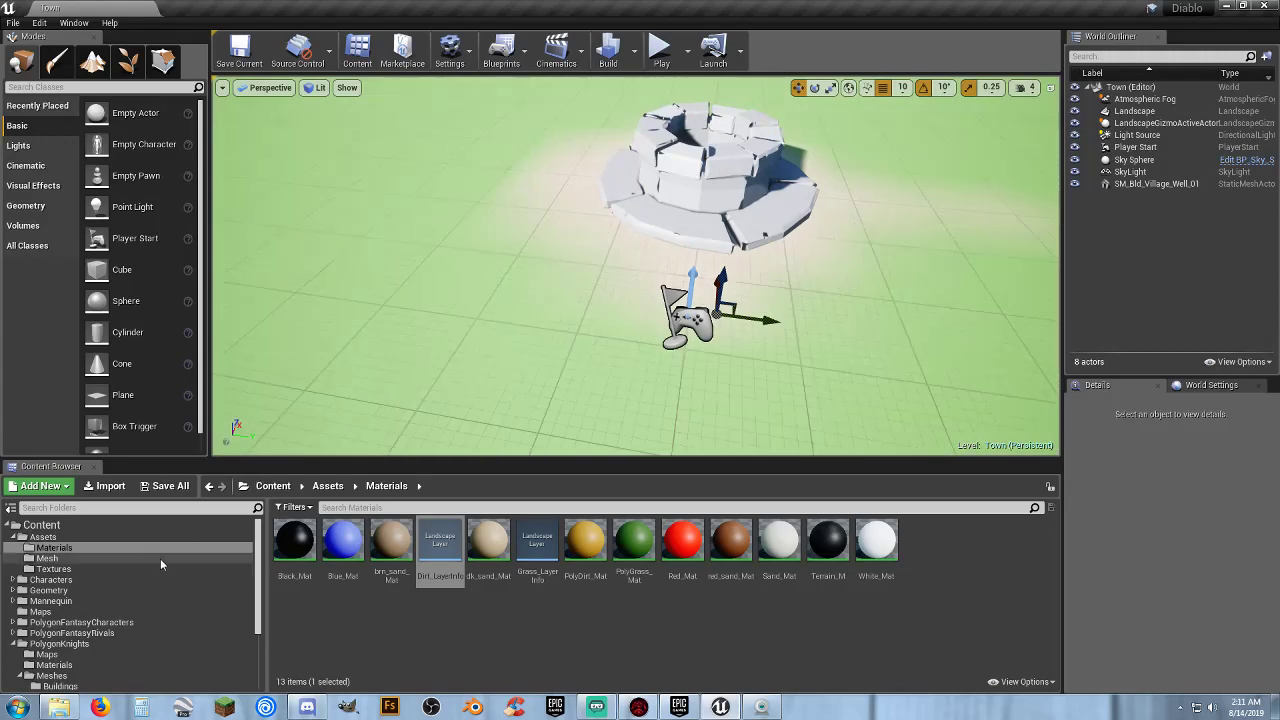
Examine the PolygonKnights mesh folders for town pieces, going through Buildings, Environments, Props and Weapons.
{"action": "scroll", "coordinate": [85, 668], "scroll_direction": "down", "scroll_amount": 3}
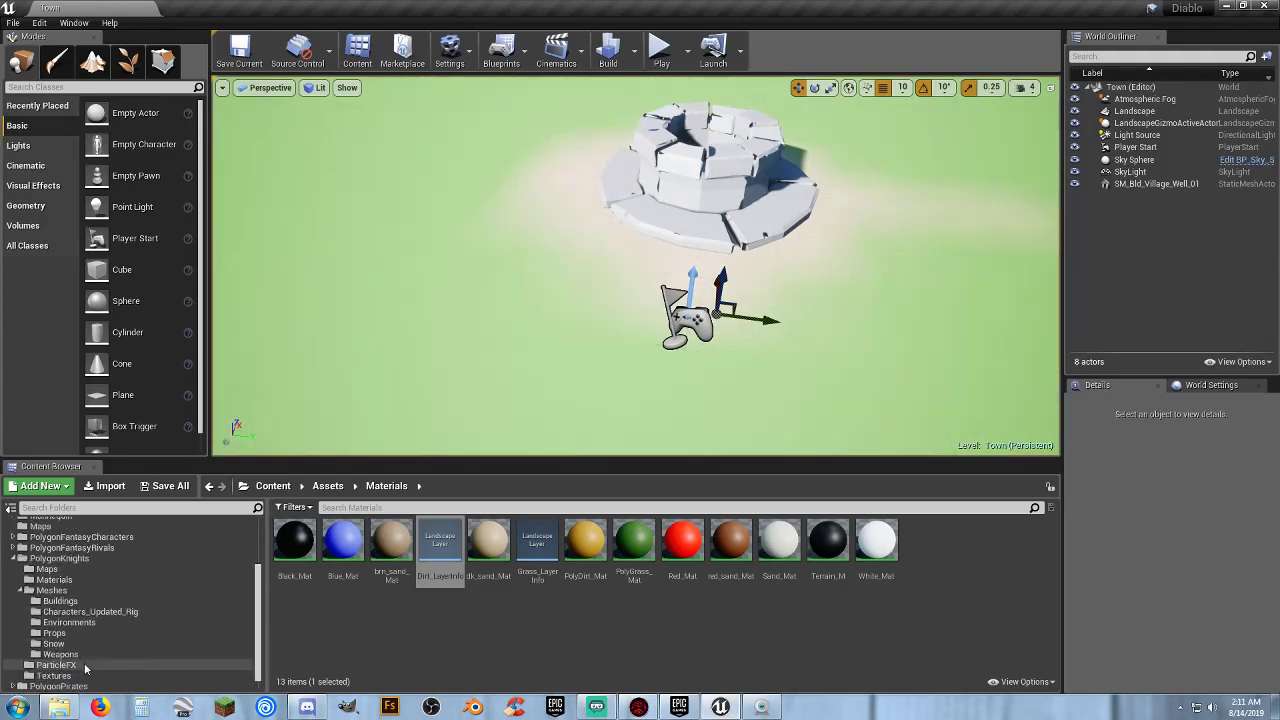
{"action": "left_click", "coordinate": [60, 601]}
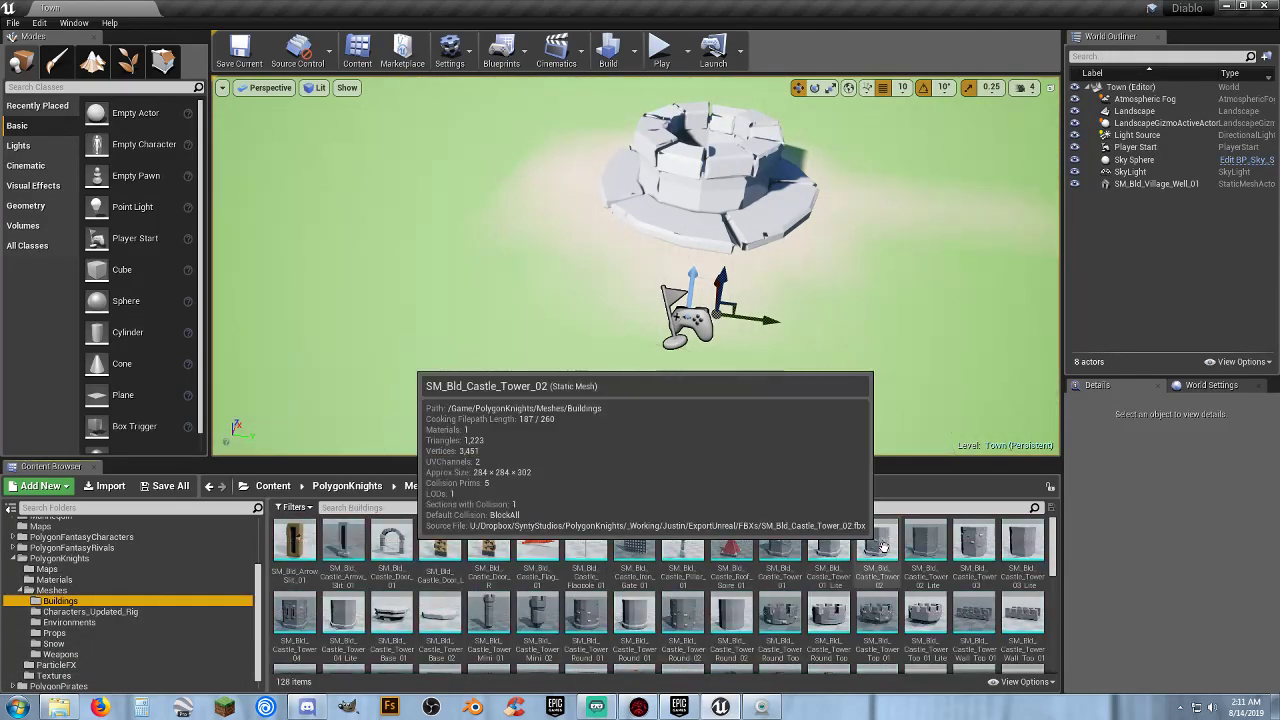
{"action": "scroll", "coordinate": [900, 545], "scroll_direction": "down", "scroll_amount": 5}
{"action": "scroll", "coordinate": [940, 545], "scroll_direction": "down", "scroll_amount": 6}
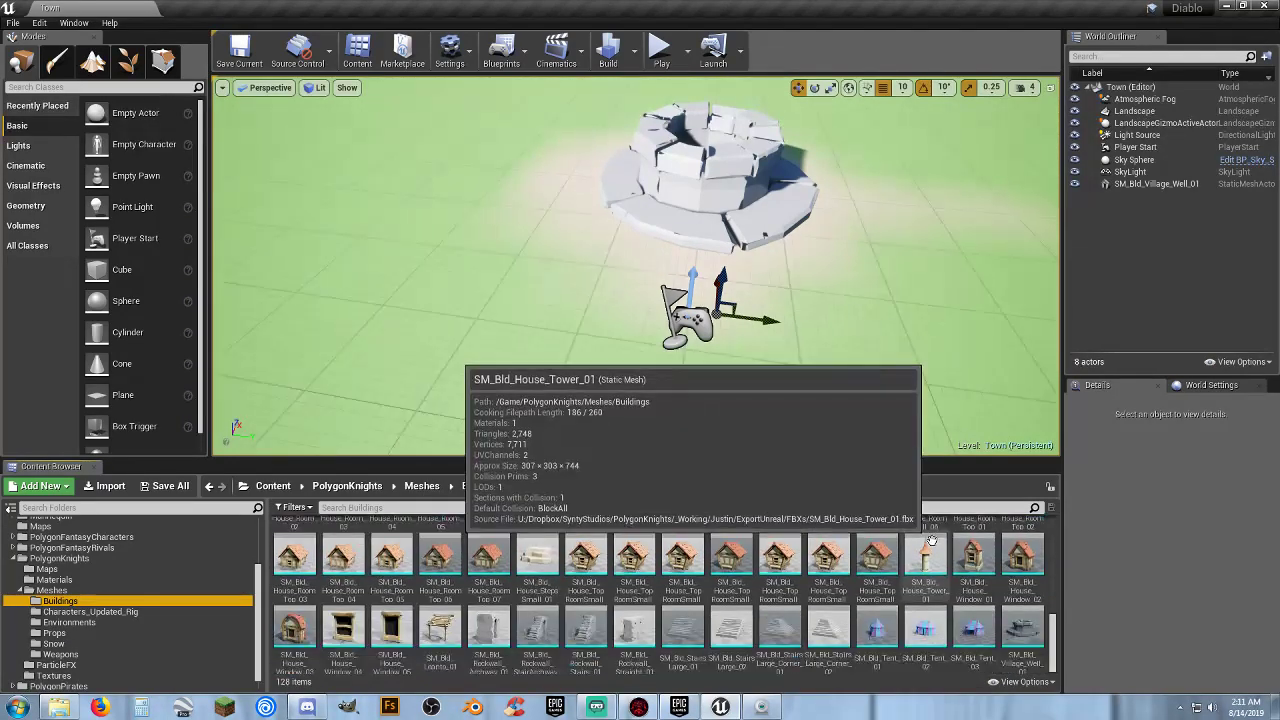
{"action": "left_click", "coordinate": [82, 624]}
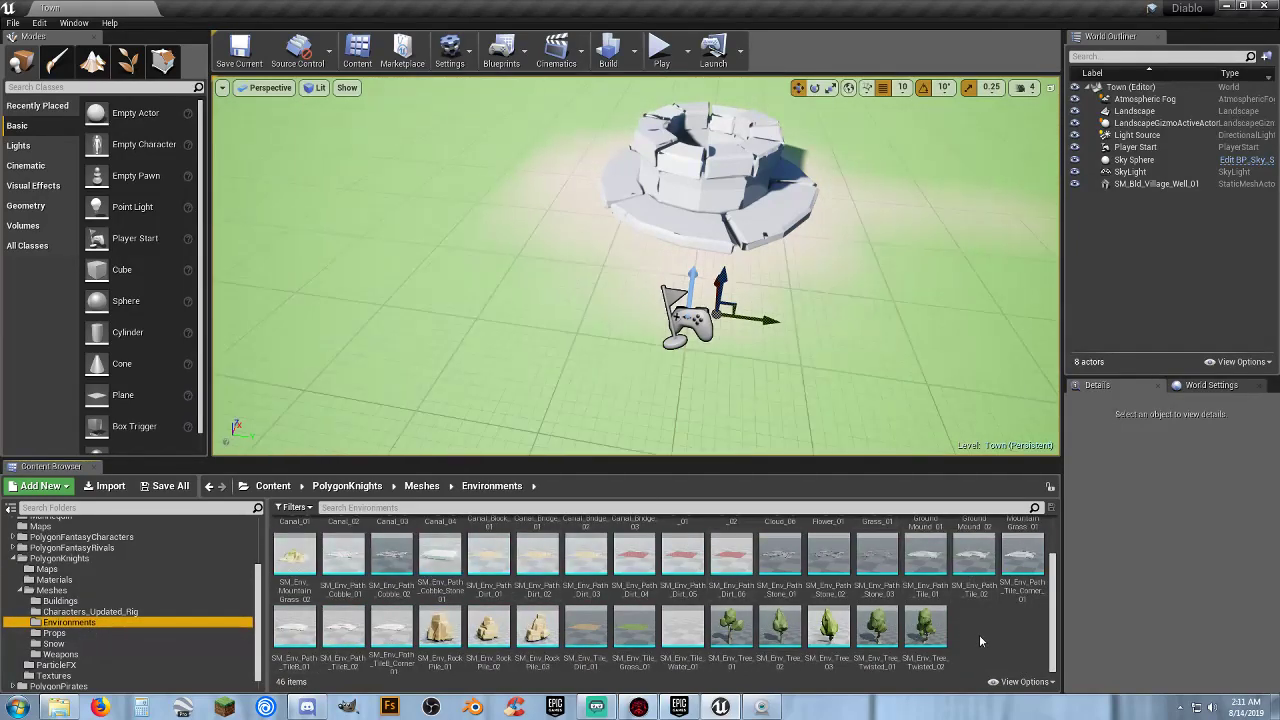
{"action": "scroll", "coordinate": [979, 634], "scroll_direction": "up", "scroll_amount": 2}
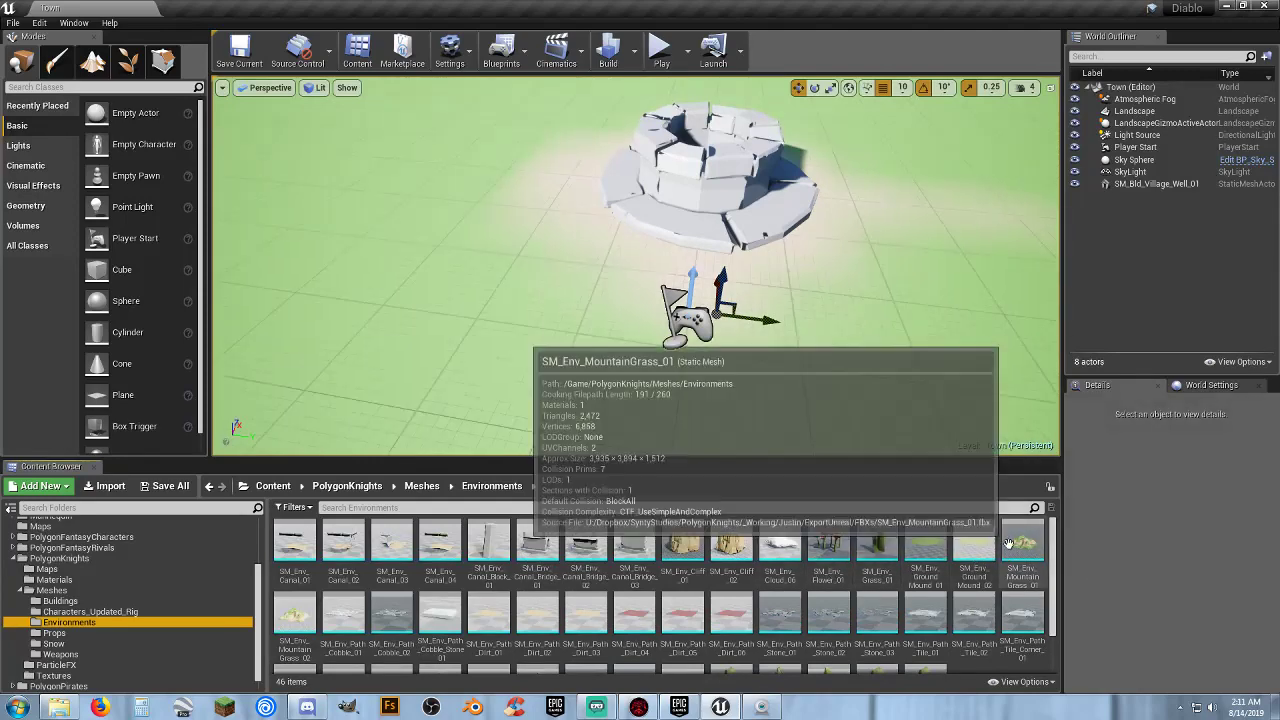
{"action": "scroll", "coordinate": [1008, 543], "scroll_direction": "down", "scroll_amount": 2}
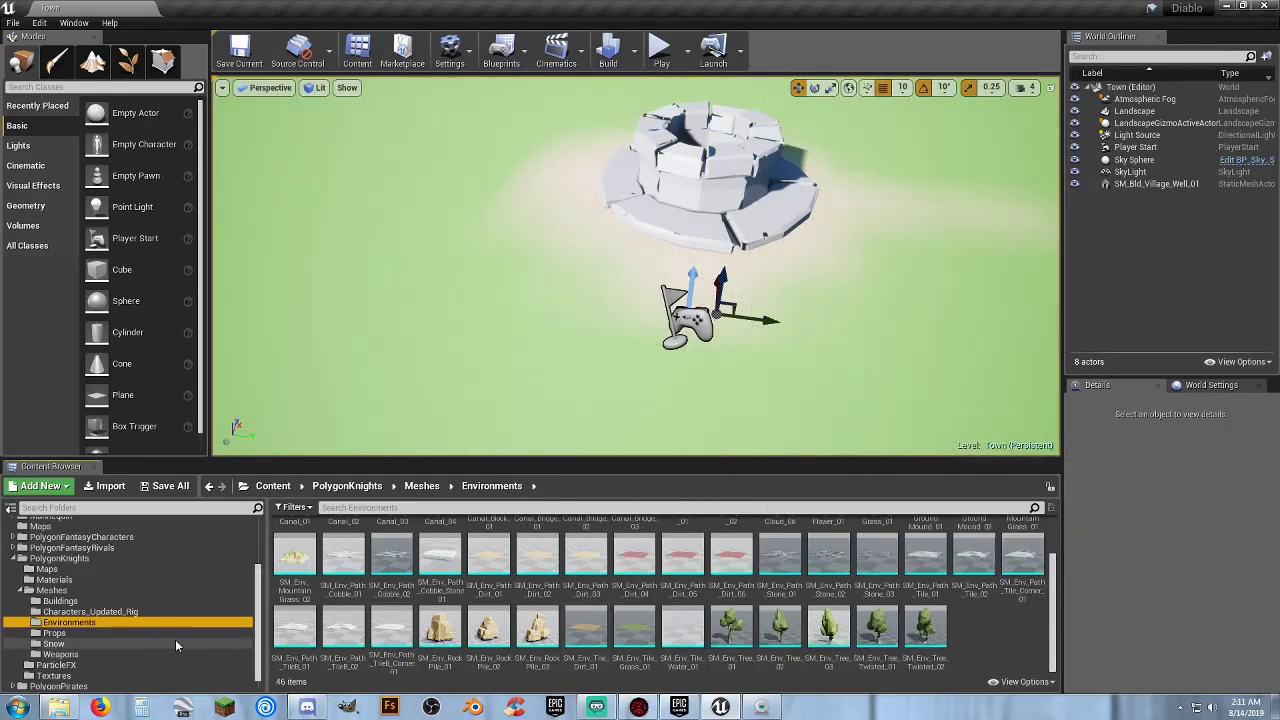
{"action": "left_click", "coordinate": [75, 634]}
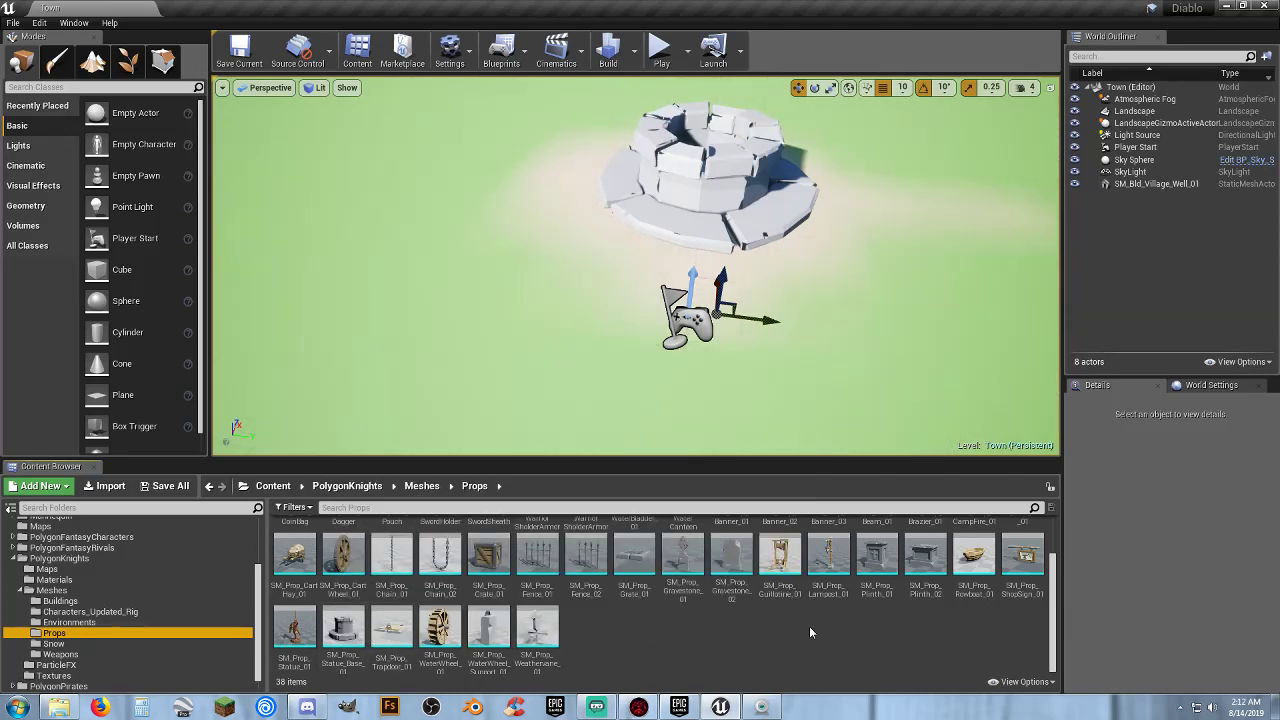
{"action": "scroll", "coordinate": [810, 626], "scroll_direction": "up", "scroll_amount": 2}
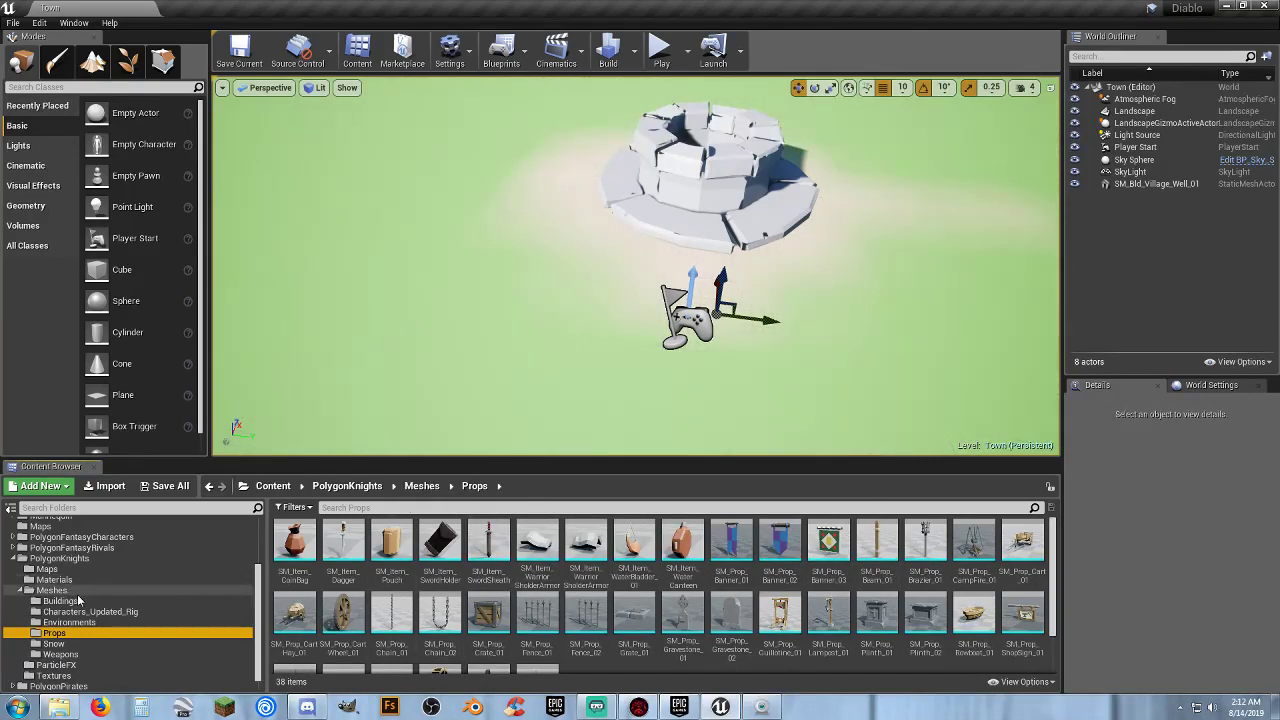
{"action": "left_click", "coordinate": [60, 654]}
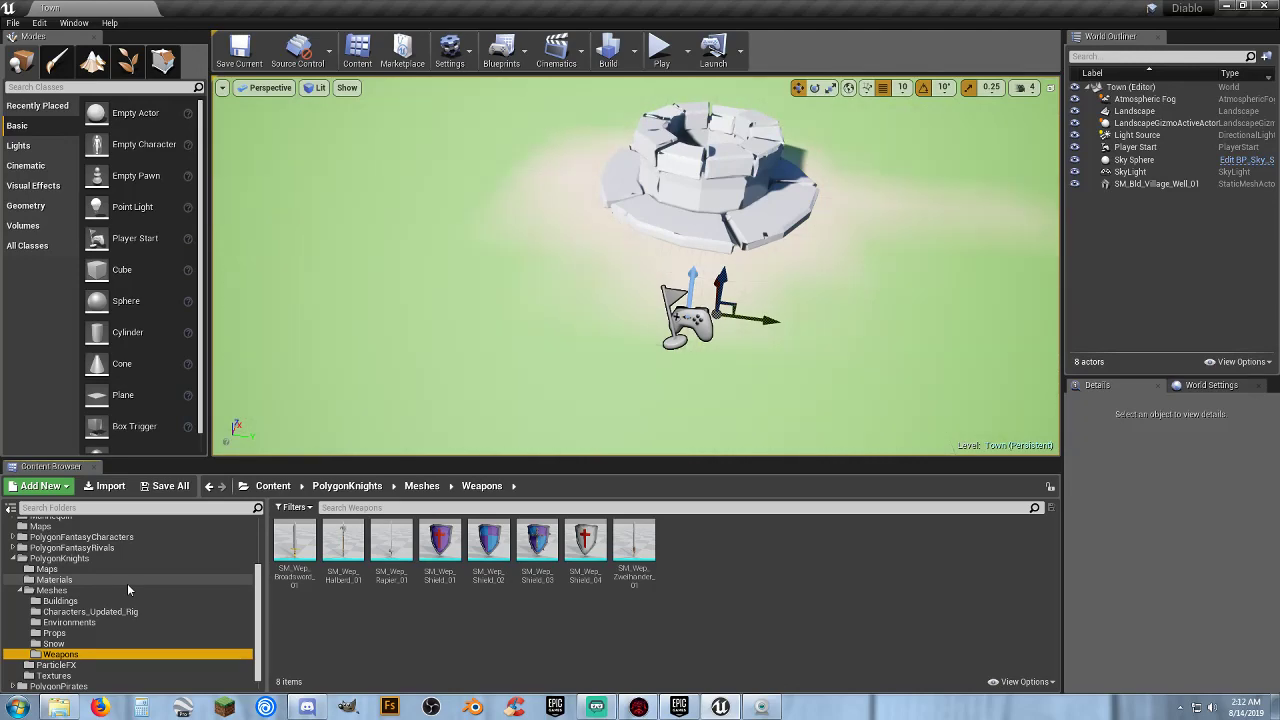
Look through the PolygonKnights Buildings meshes from the castle and church pieces down to the house rooms, stairs and tents.
{"action": "left_click", "coordinate": [60, 601]}
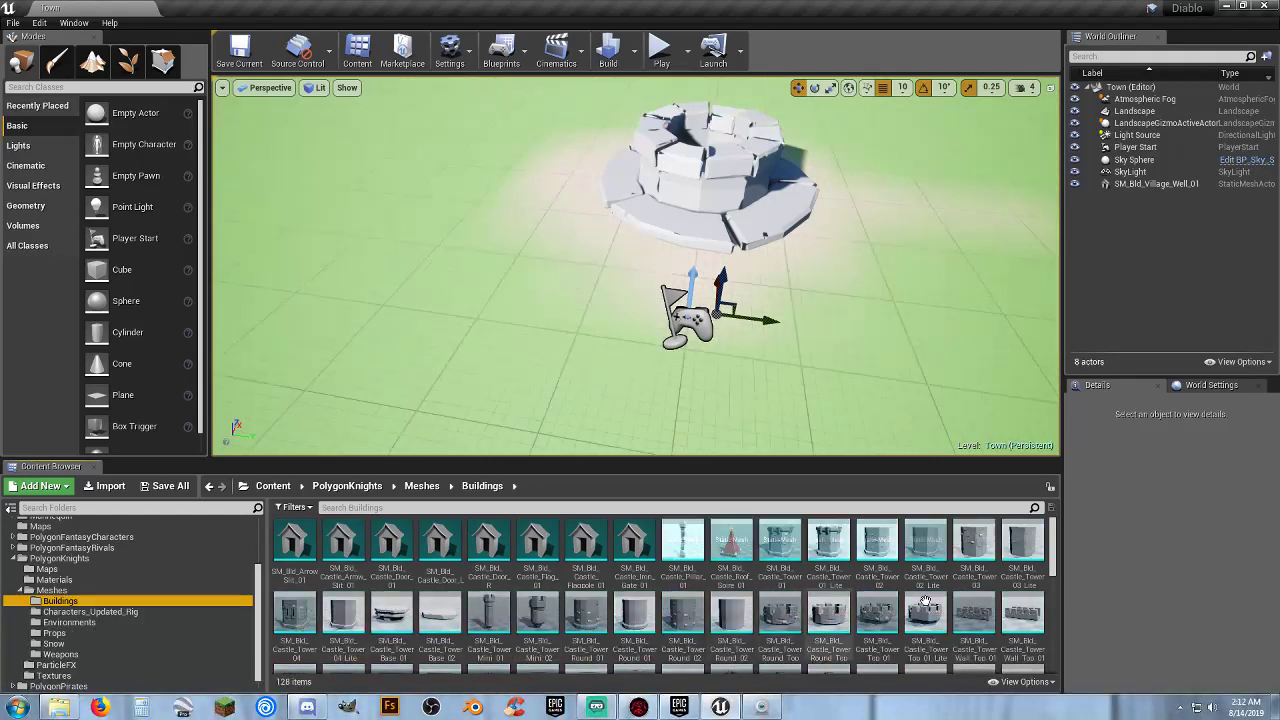
{"action": "scroll", "coordinate": [1000, 575], "scroll_direction": "down", "scroll_amount": 2}
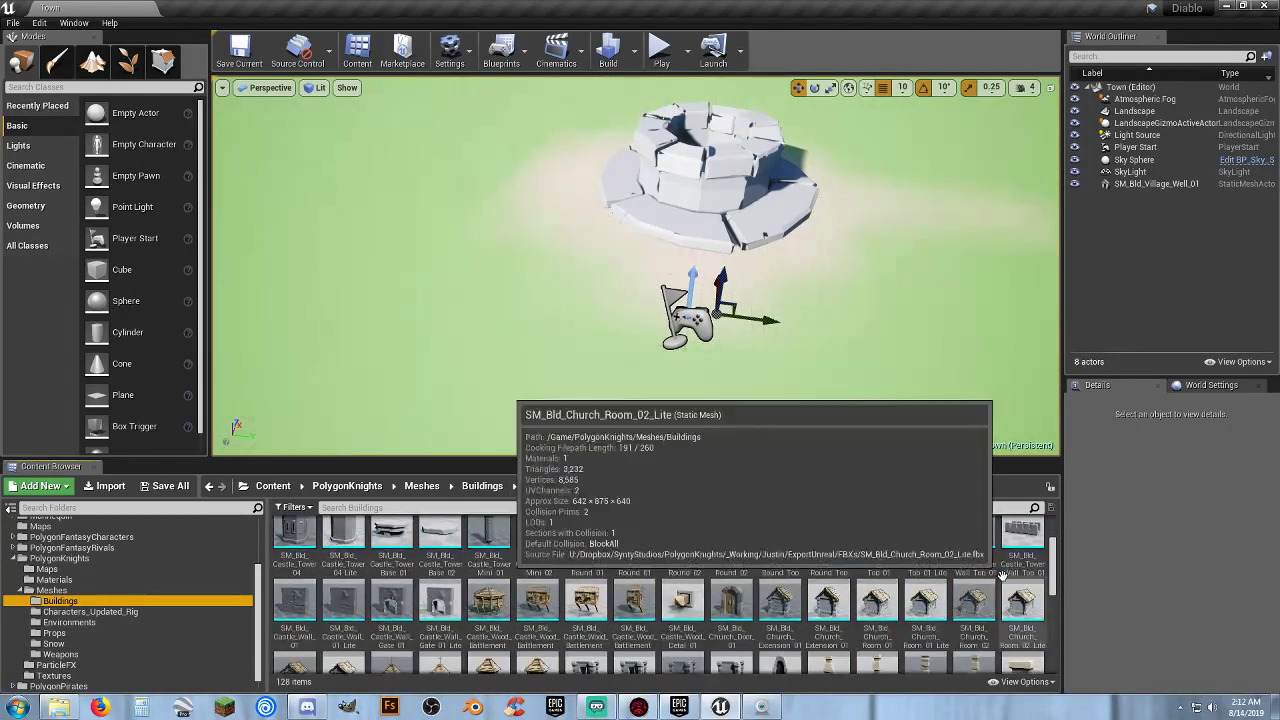
{"action": "scroll", "coordinate": [1000, 575], "scroll_direction": "down", "scroll_amount": 2}
{"action": "scroll", "coordinate": [911, 547], "scroll_direction": "down", "scroll_amount": 2}
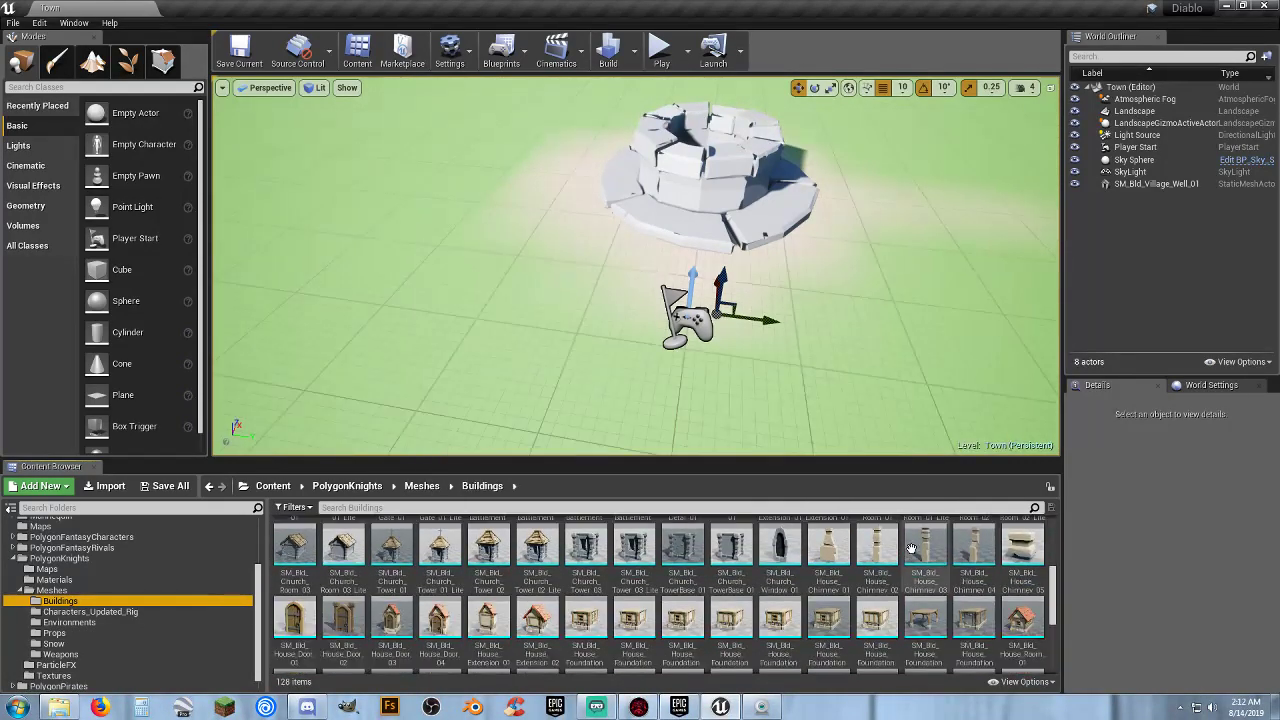
{"action": "scroll", "coordinate": [911, 547], "scroll_direction": "down", "scroll_amount": 2}
{"action": "scroll", "coordinate": [911, 547], "scroll_direction": "down", "scroll_amount": 1}
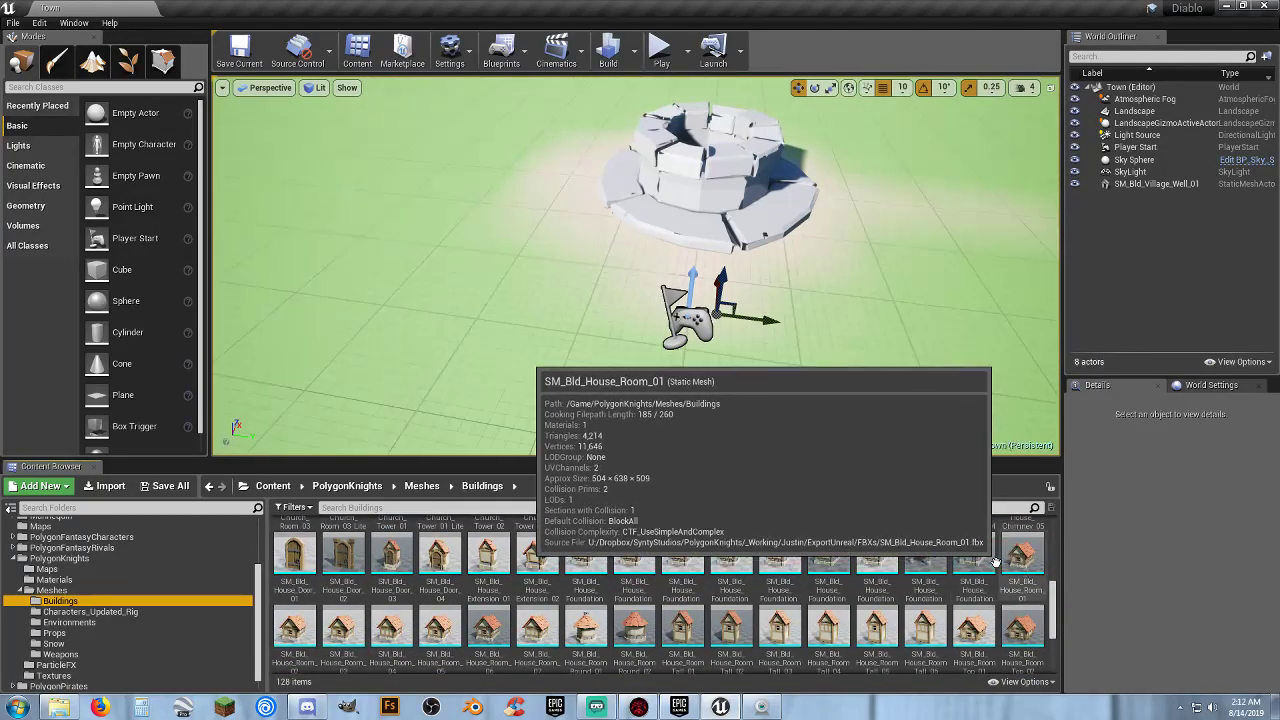
{"action": "mouse_move", "coordinate": [899, 551]}
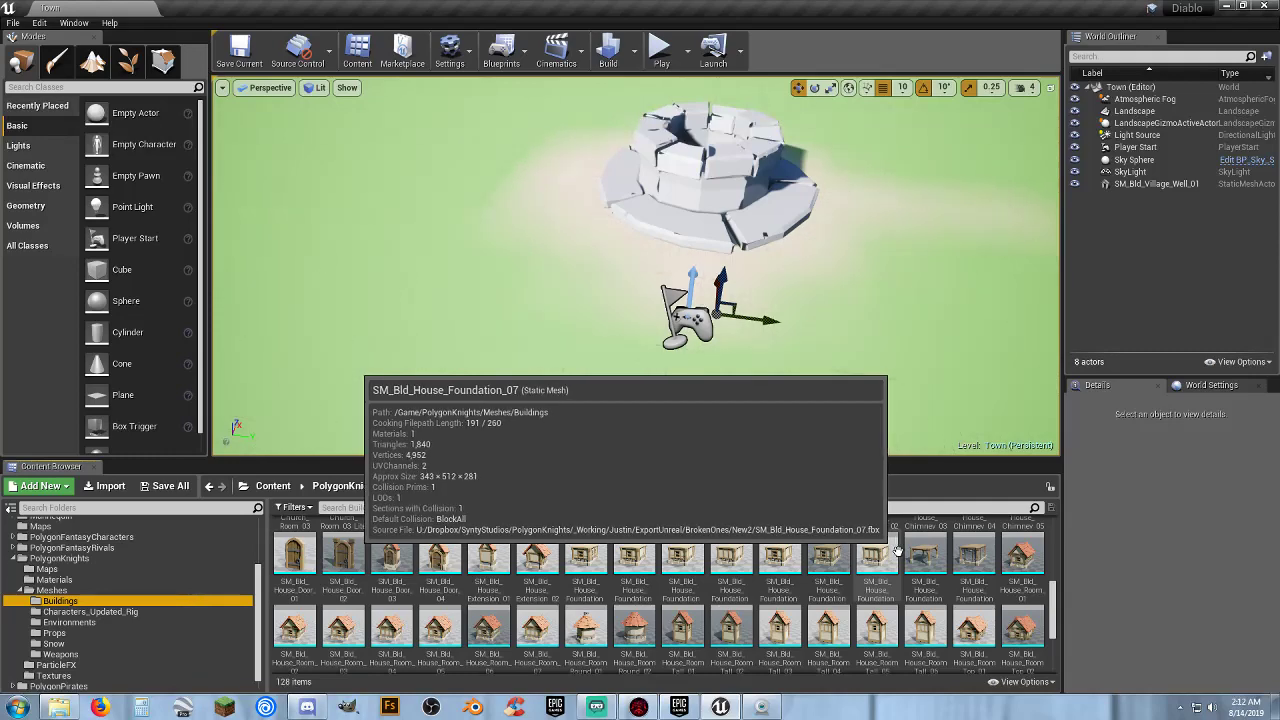
{"action": "scroll", "coordinate": [899, 551], "scroll_direction": "down", "scroll_amount": 1}
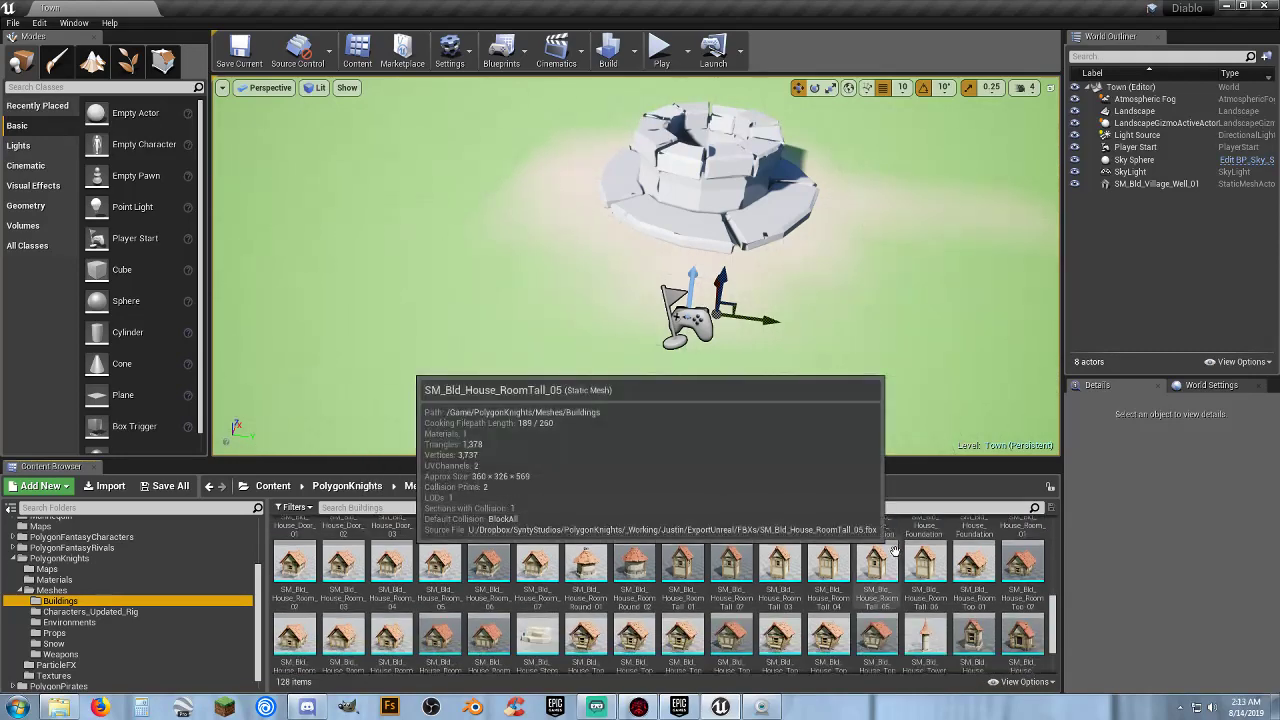
{"action": "scroll", "coordinate": [895, 551], "scroll_direction": "down", "scroll_amount": 2}
{"action": "scroll", "coordinate": [895, 551], "scroll_direction": "down", "scroll_amount": 1}
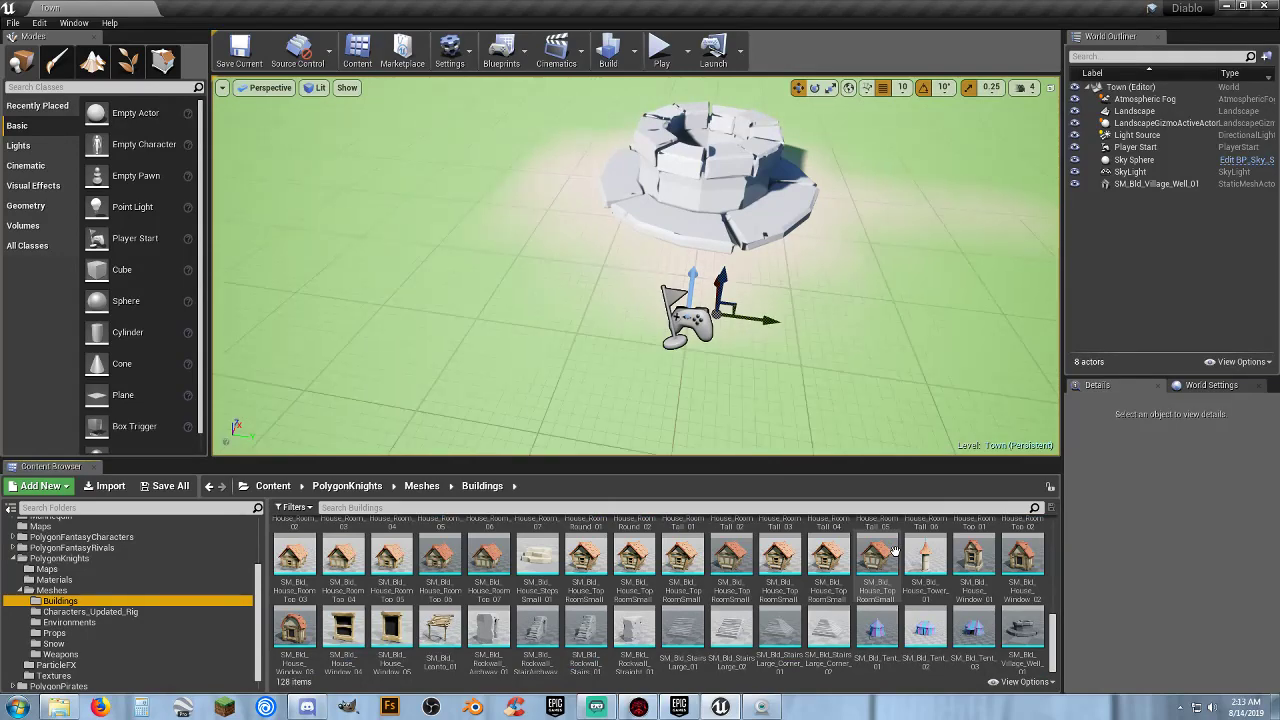
{"action": "mouse_move", "coordinate": [1022, 625]}
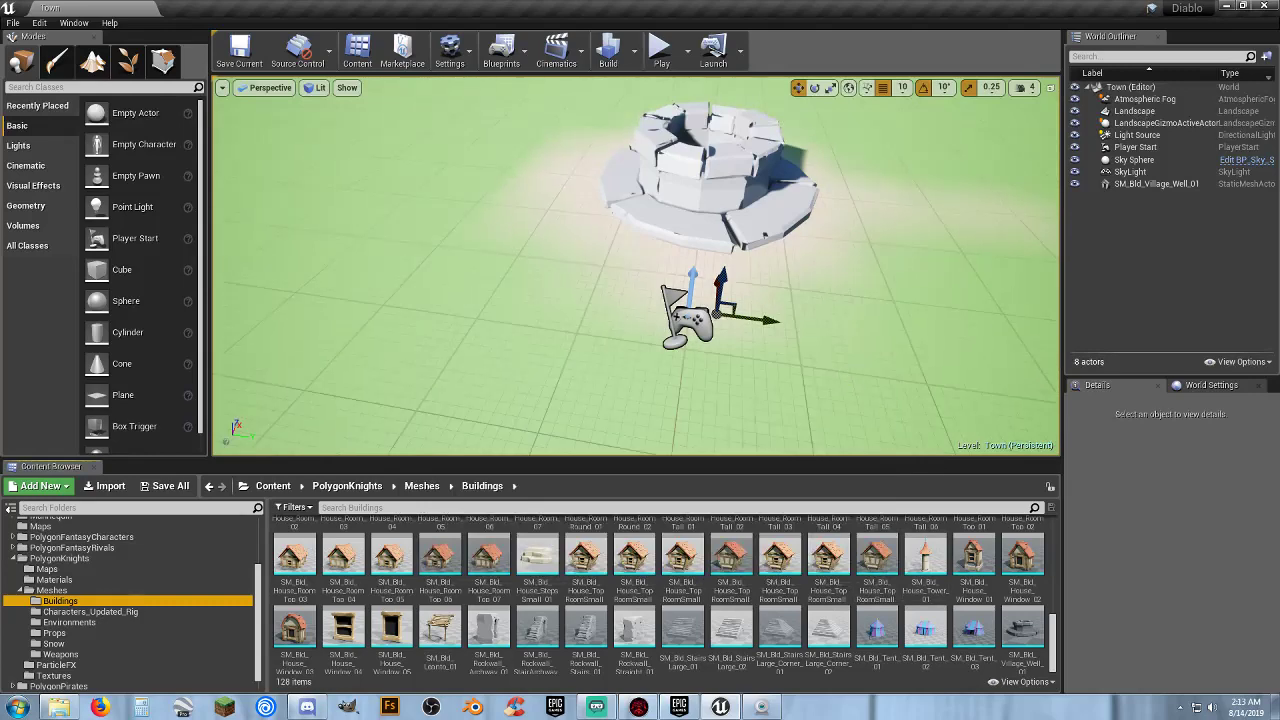
Try the SM_Bld_House_RoomTop_05 mesh on the grass away from the well, inspect it up close and delete it.
{"action": "right_click_drag", "start_coordinate": [720, 300], "coordinate": [745, 150]}
{"action": "right_click_drag", "start_coordinate": [640, 180], "coordinate": [638, 350]}
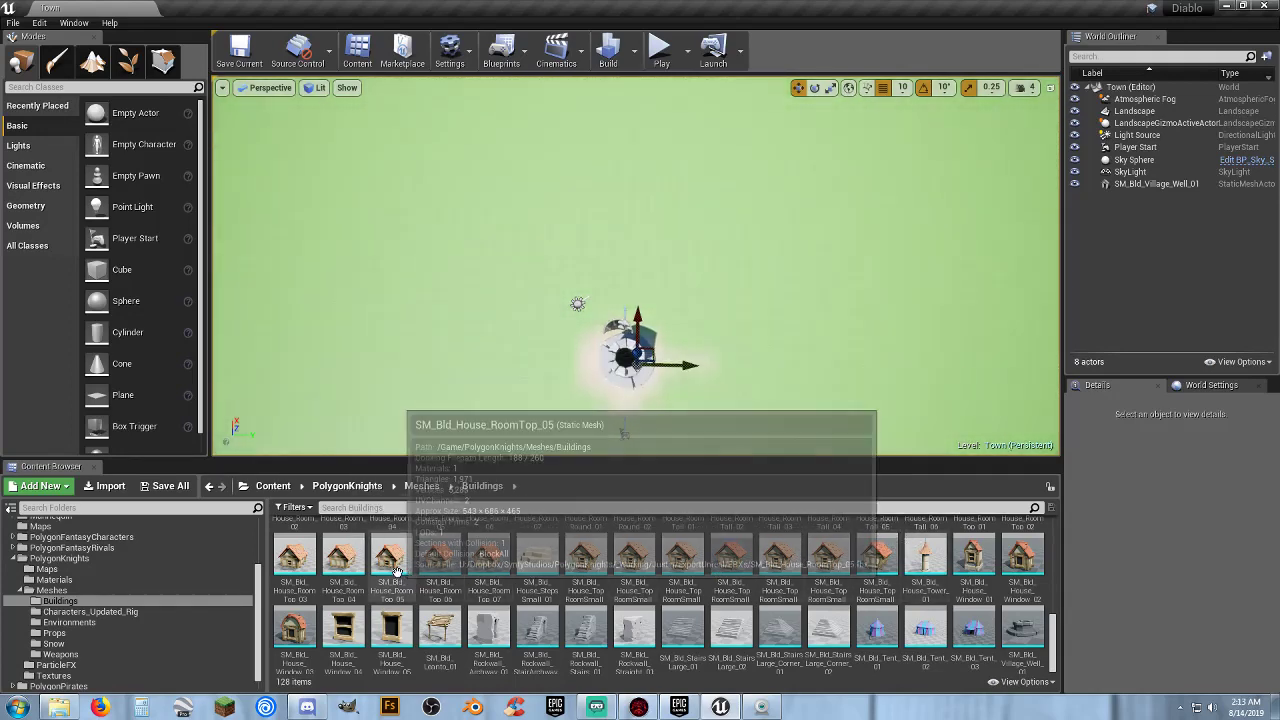
{"action": "left_click_drag", "start_coordinate": [391, 555], "coordinate": [475, 227]}
{"action": "mouse_move", "coordinate": [604, 242]}
{"action": "right_mouse_down"}
{"action": "mouse_move", "coordinate": [430, 200]}
{"action": "mouse_move", "coordinate": [480, 240]}
{"action": "mouse_move", "coordinate": [490, 220]}
{"action": "mouse_move", "coordinate": [630, 255]}
{"action": "mouse_move", "coordinate": [760, 240]}
{"action": "mouse_move", "coordinate": [610, 240]}
{"action": "mouse_move", "coordinate": [510, 195]}
{"action": "mouse_move", "coordinate": [600, 229]}
{"action": "right_mouse_up"}
{"action": "key", "text": "w"}
{"action": "key", "text": "w"}
{"action": "key", "text": "a"}
{"action": "key", "text": "s"}
{"action": "key", "text": "d"}
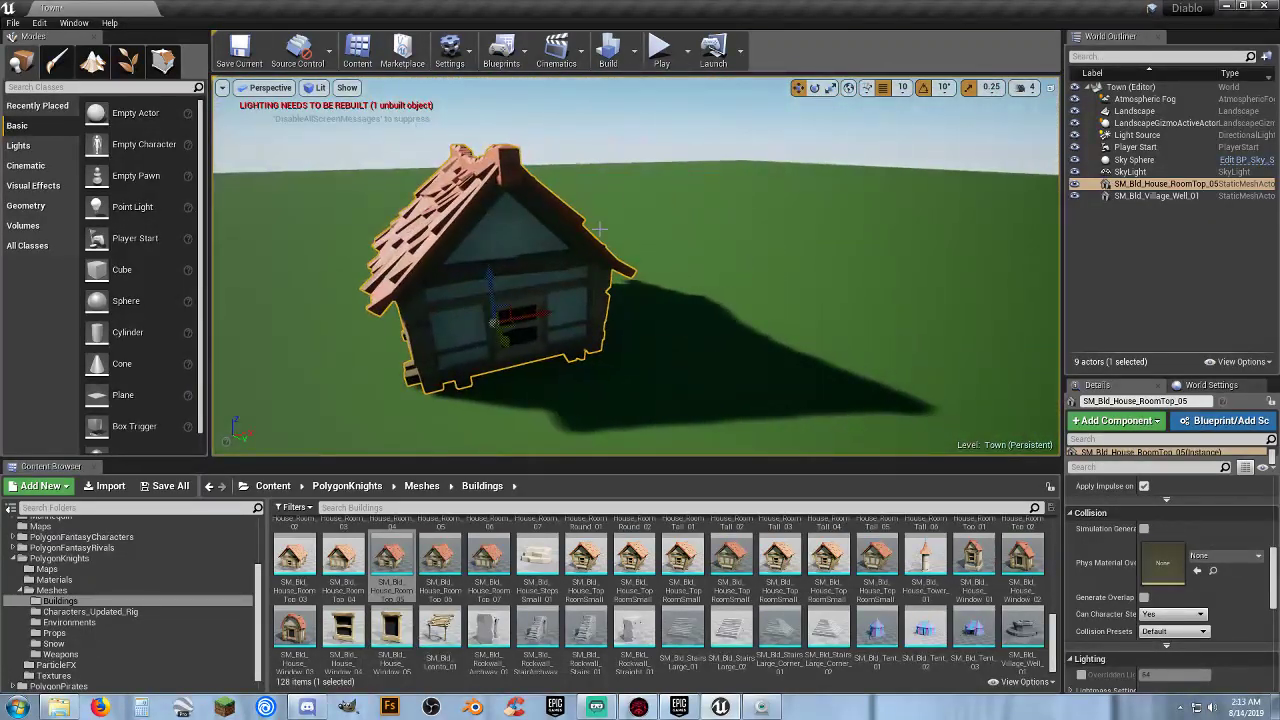
{"action": "key", "text": "Delete"}
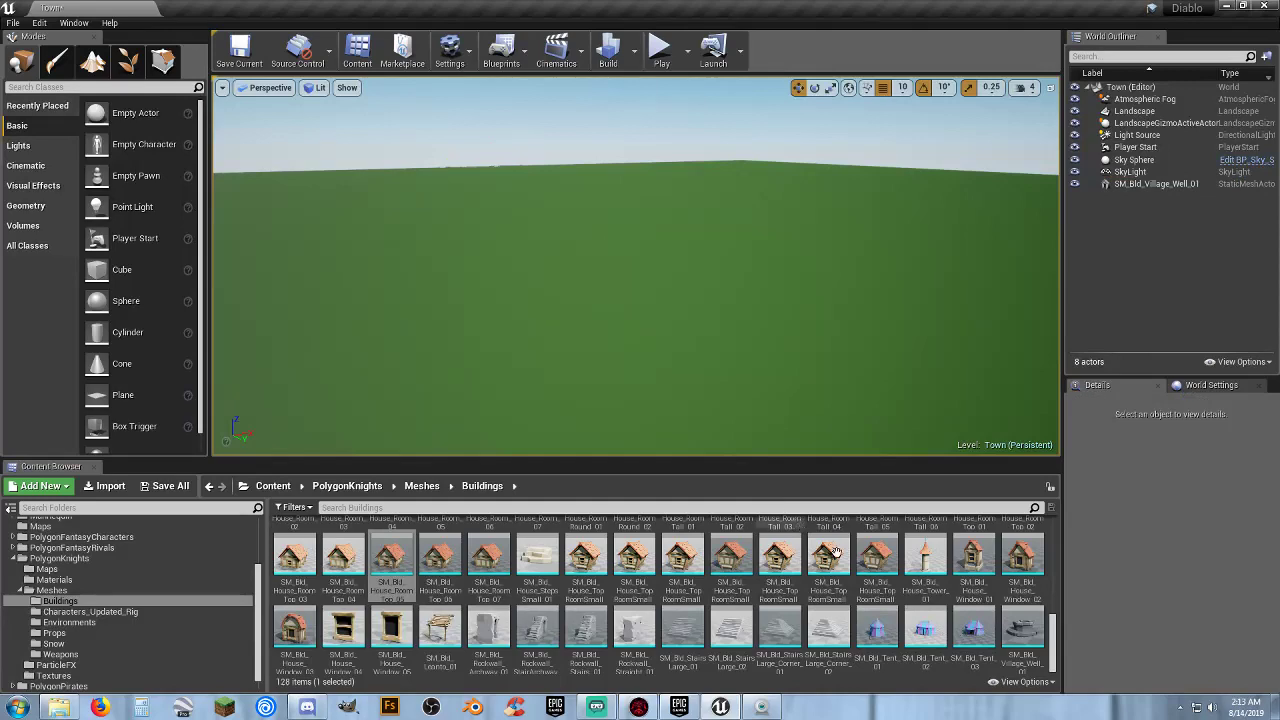
Review the remaining PolygonKnights house meshes, and collapse that folder to examine the building meshes in PolygonPirates.
{"action": "scroll", "coordinate": [860, 555], "scroll_direction": "up", "scroll_amount": 1}
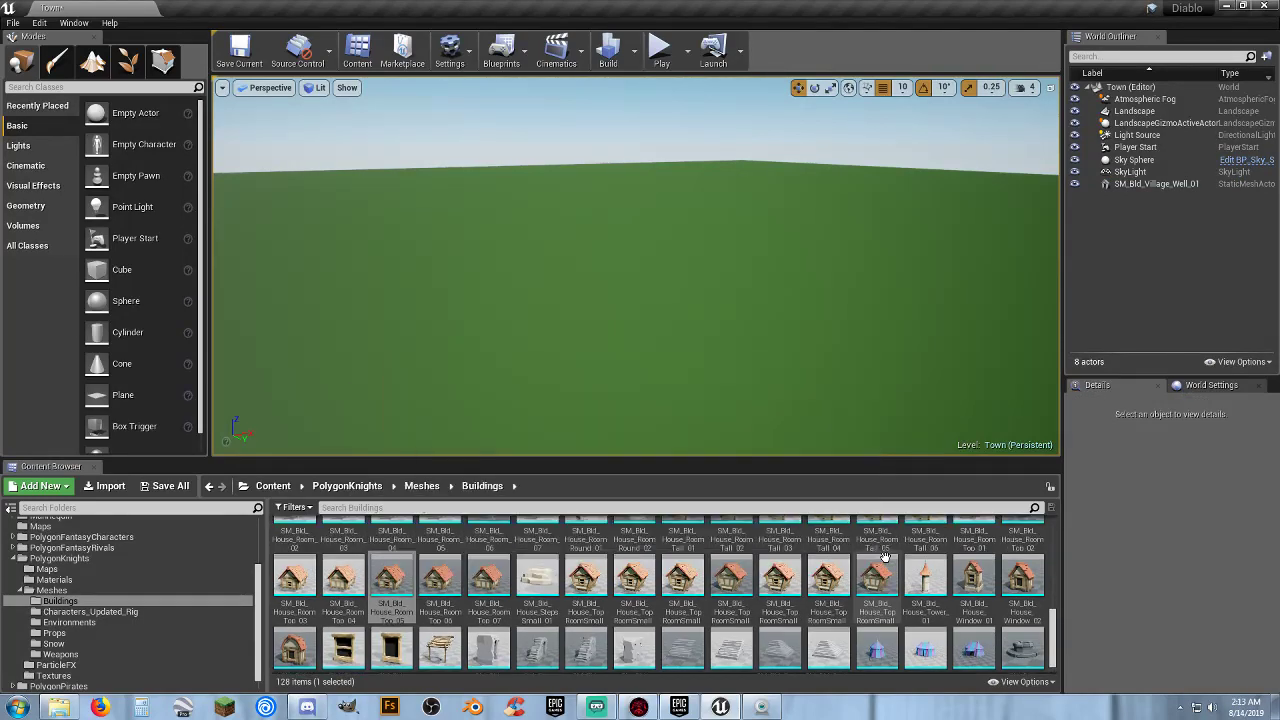
{"action": "scroll", "coordinate": [884, 556], "scroll_direction": "up", "scroll_amount": 3}
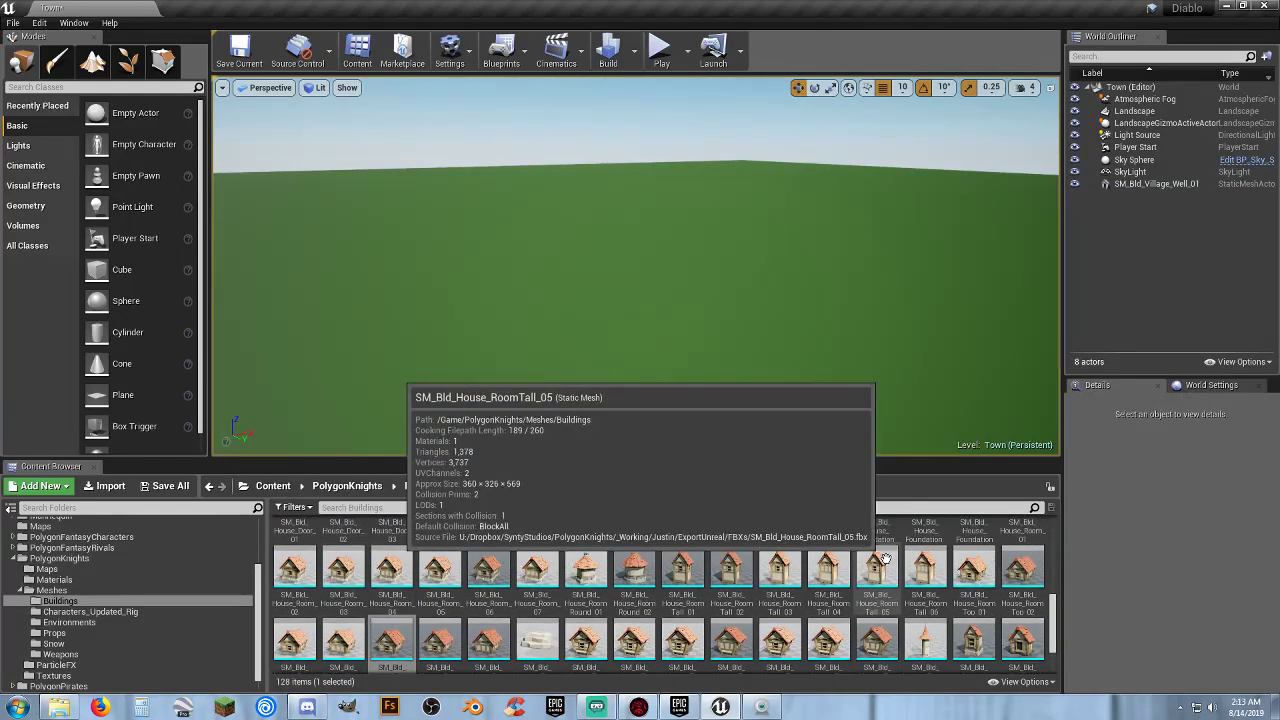
{"action": "scroll", "coordinate": [884, 556], "scroll_direction": "up", "scroll_amount": 4}
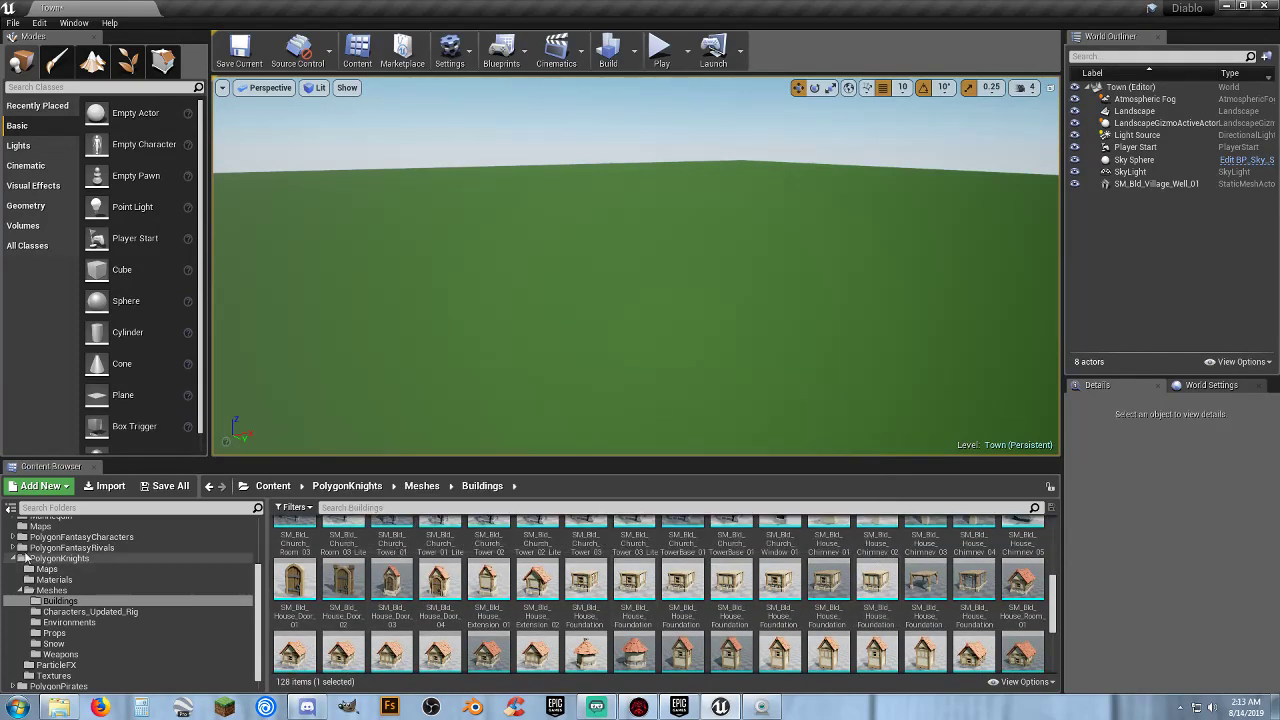
{"action": "left_click", "coordinate": [18, 559]}
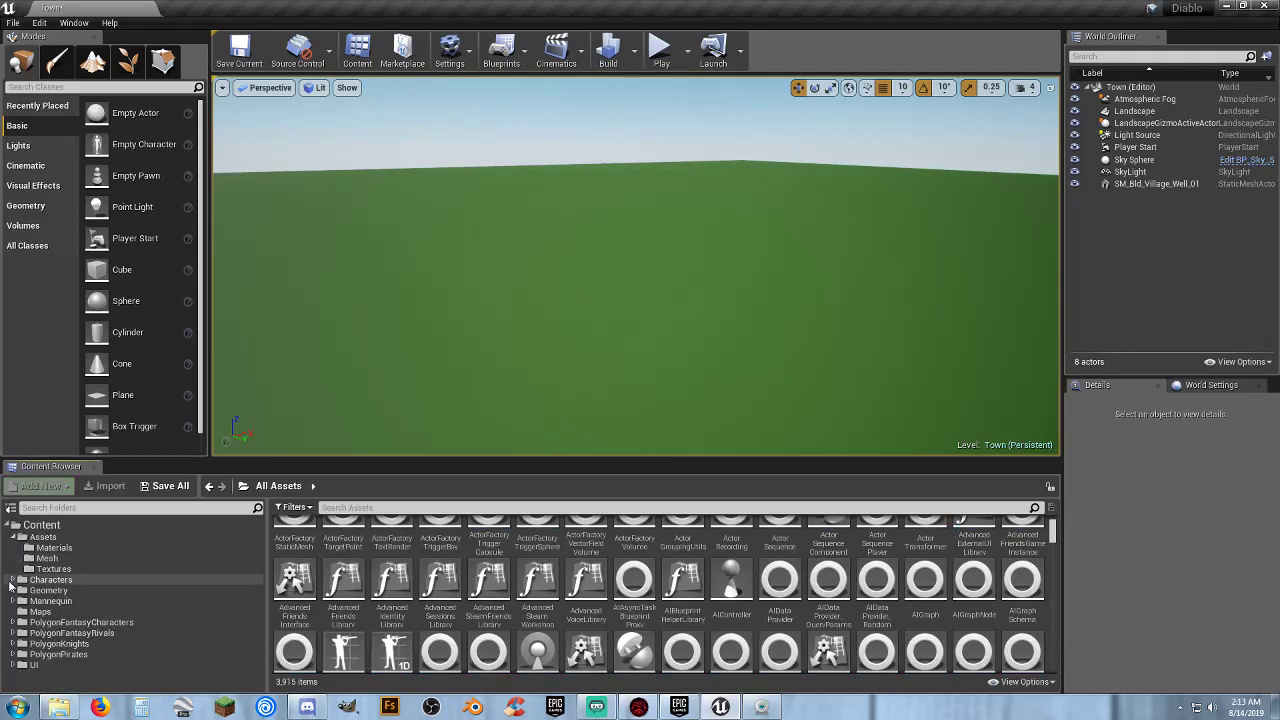
{"action": "left_click", "coordinate": [13, 655]}
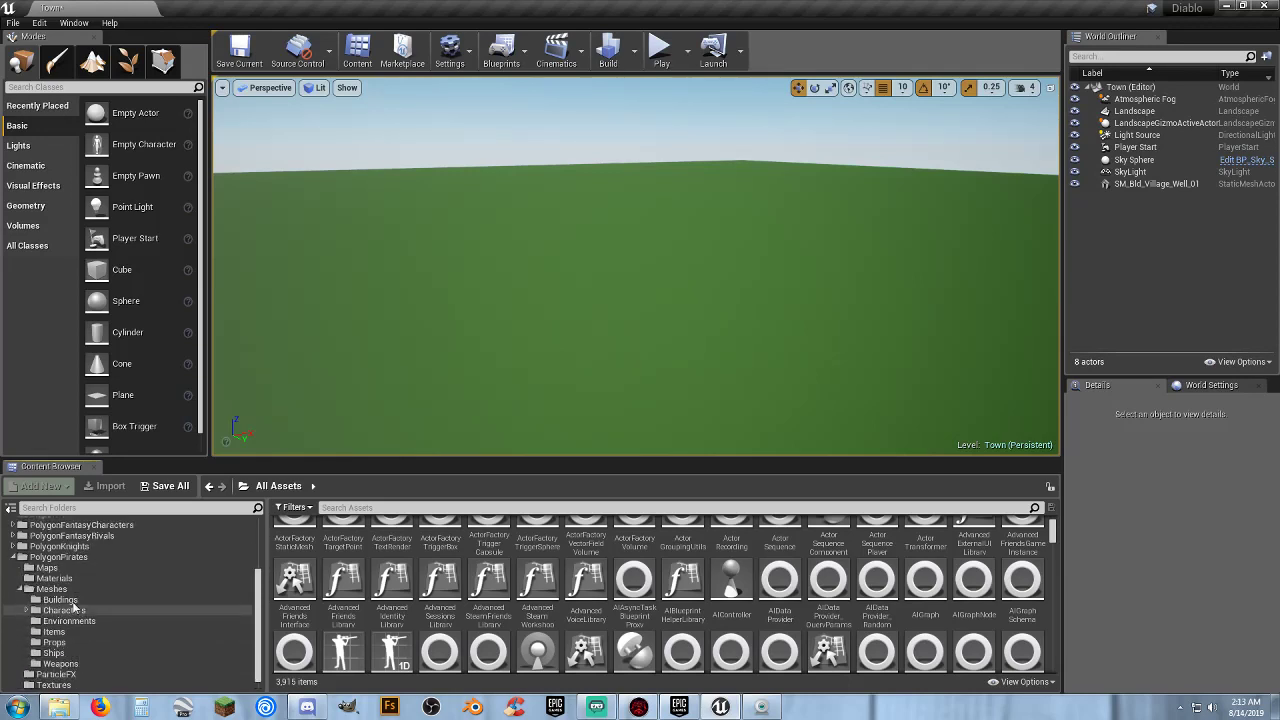
{"action": "left_click", "coordinate": [75, 600]}
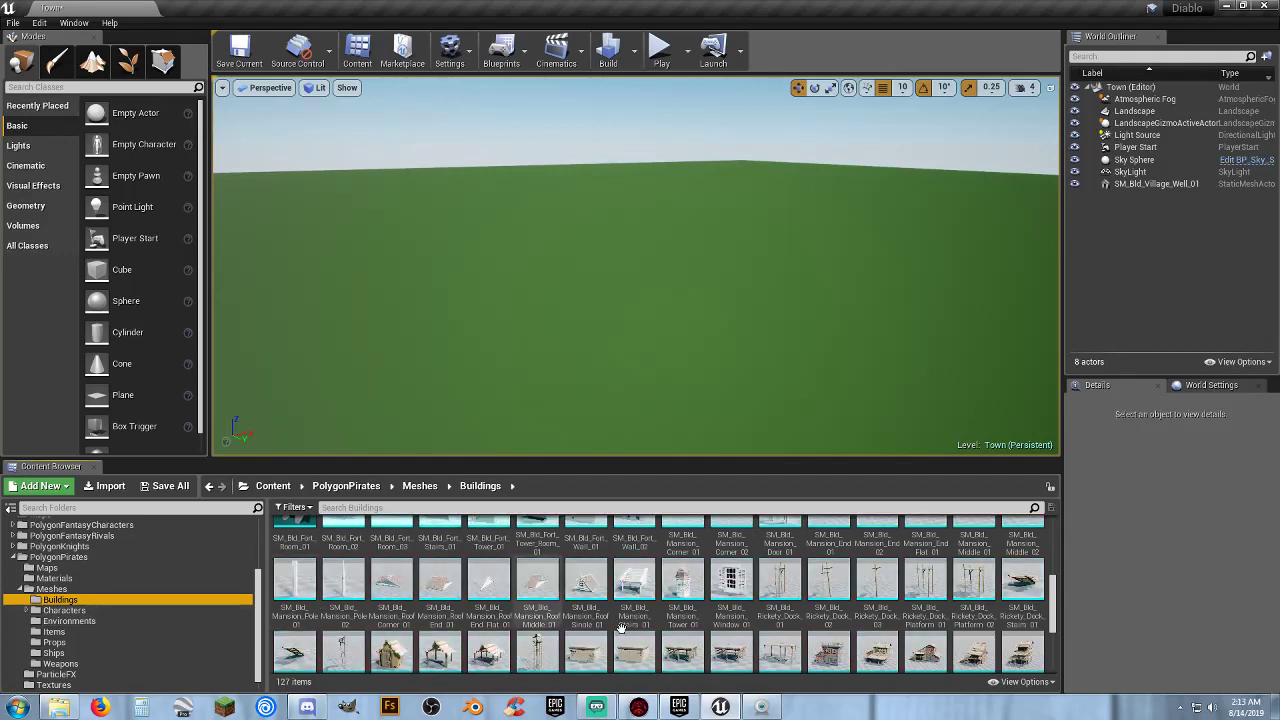
{"action": "scroll", "coordinate": [929, 597], "scroll_direction": "up", "scroll_amount": 5}
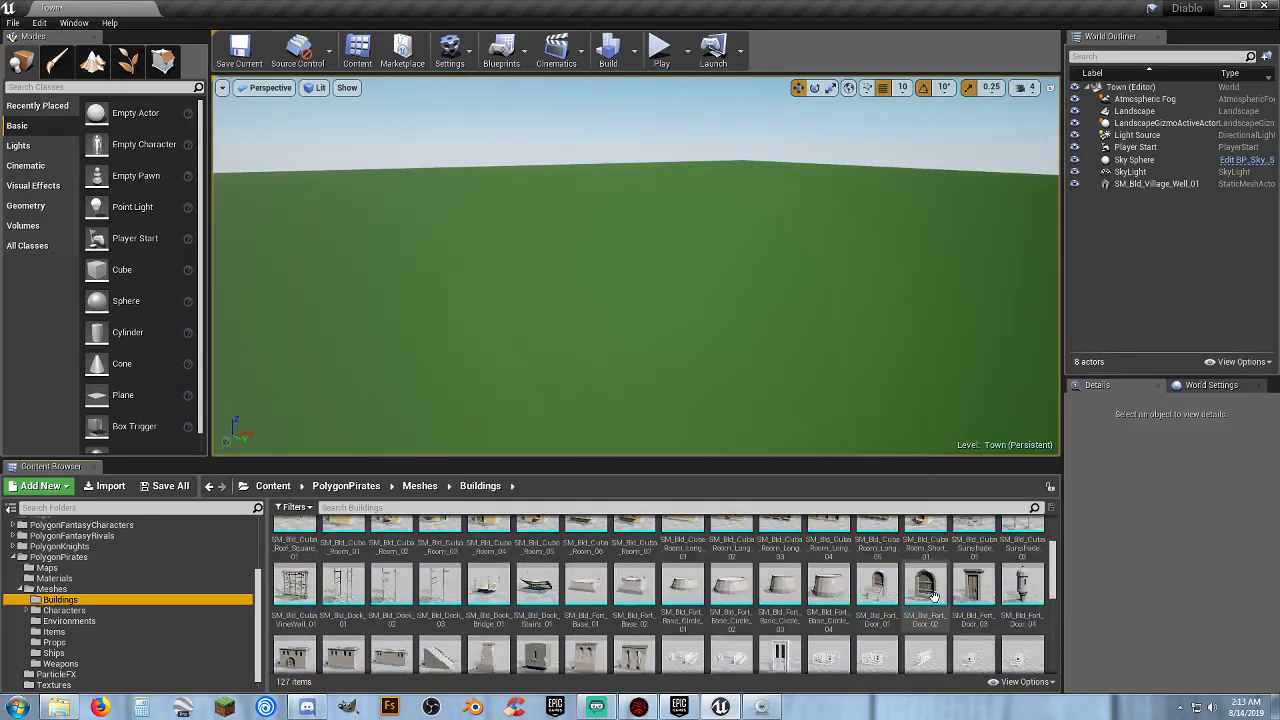
{"action": "scroll", "coordinate": [928, 597], "scroll_direction": "down", "scroll_amount": 1}
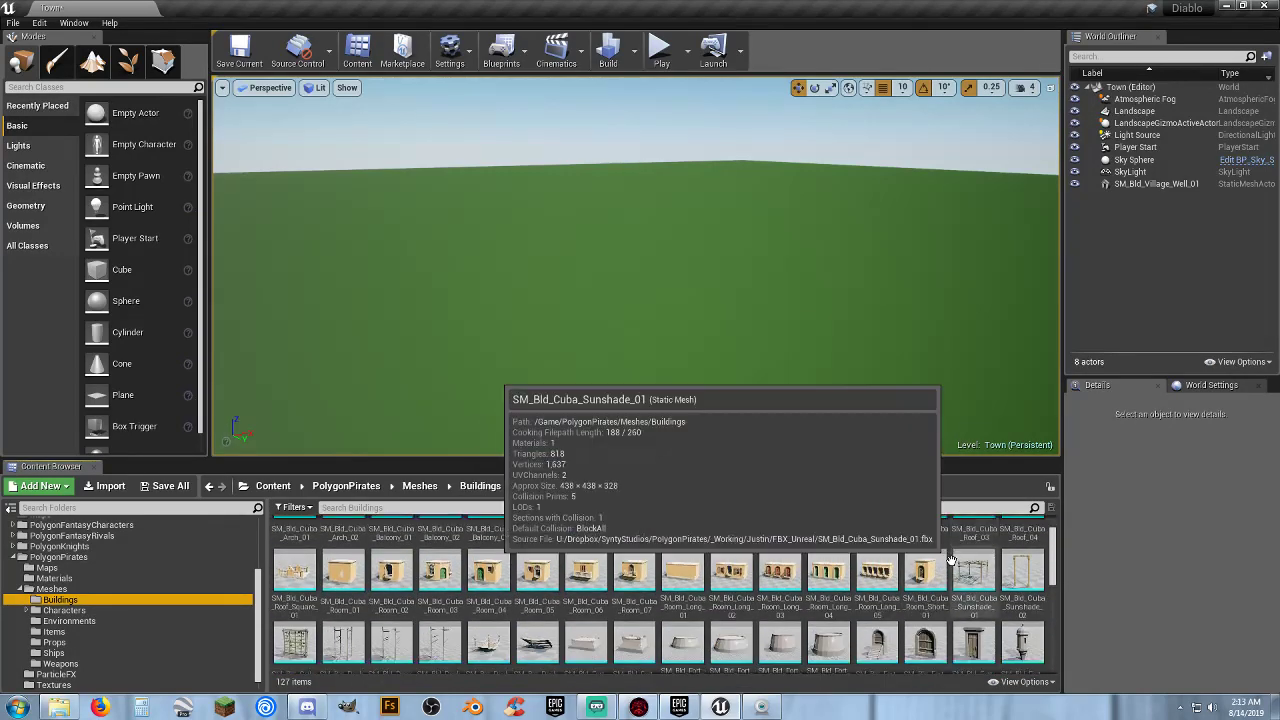
Try the SM_Bld_Shanty_Preset_Bar_01 mesh from PolygonPirates on the grass, inspect it from the side and delete it.
{"action": "scroll", "coordinate": [950, 560], "scroll_direction": "down", "scroll_amount": 3}
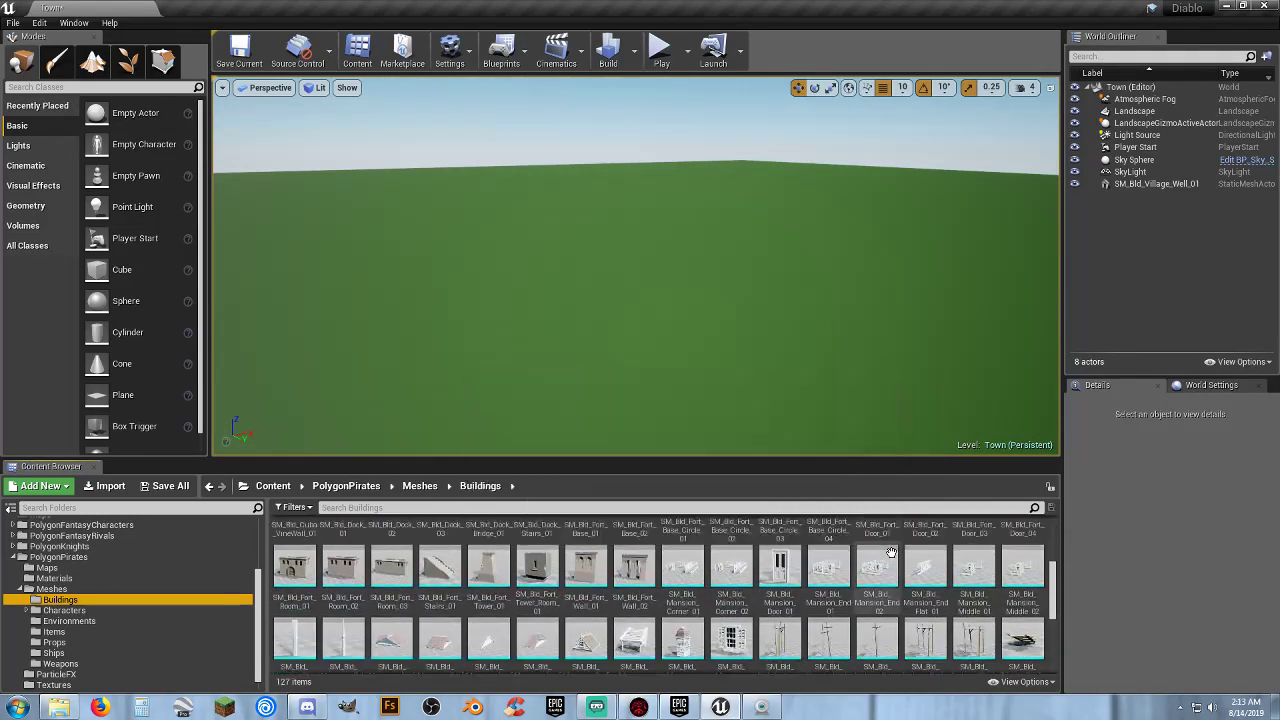
{"action": "scroll", "coordinate": [887, 553], "scroll_direction": "down", "scroll_amount": 2}
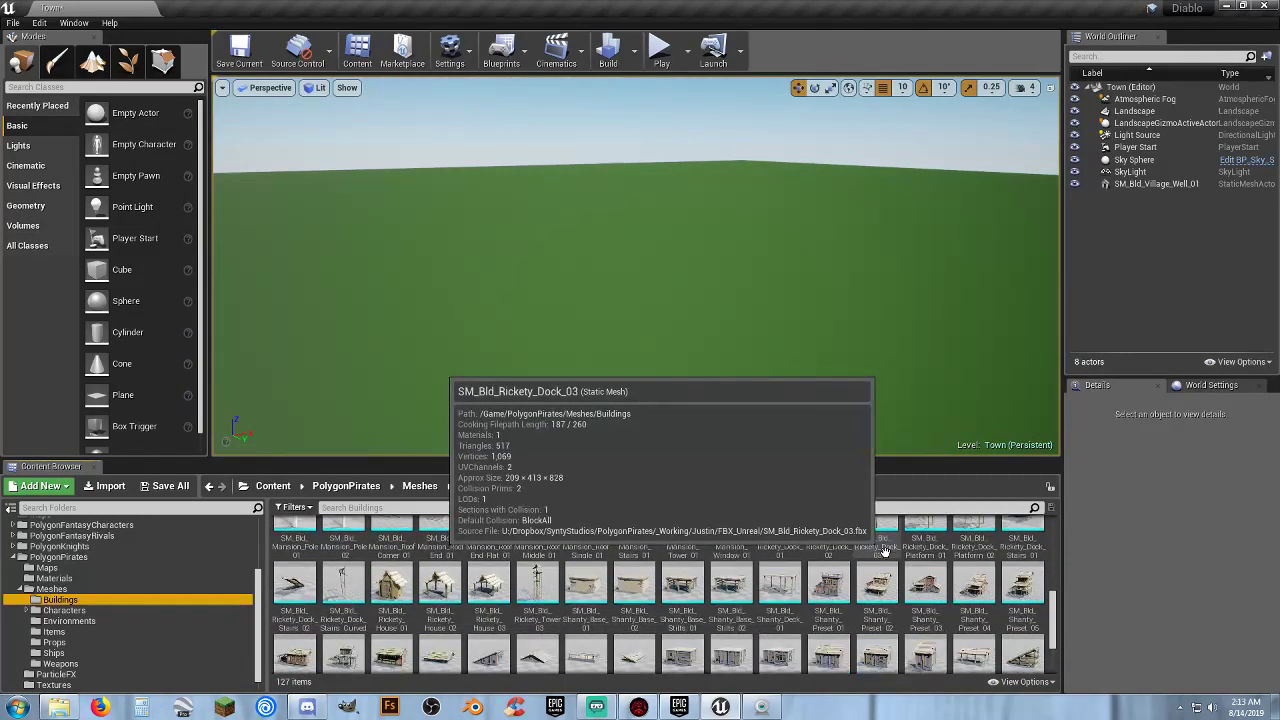
{"action": "scroll", "coordinate": [885, 551], "scroll_direction": "down", "scroll_amount": 2}
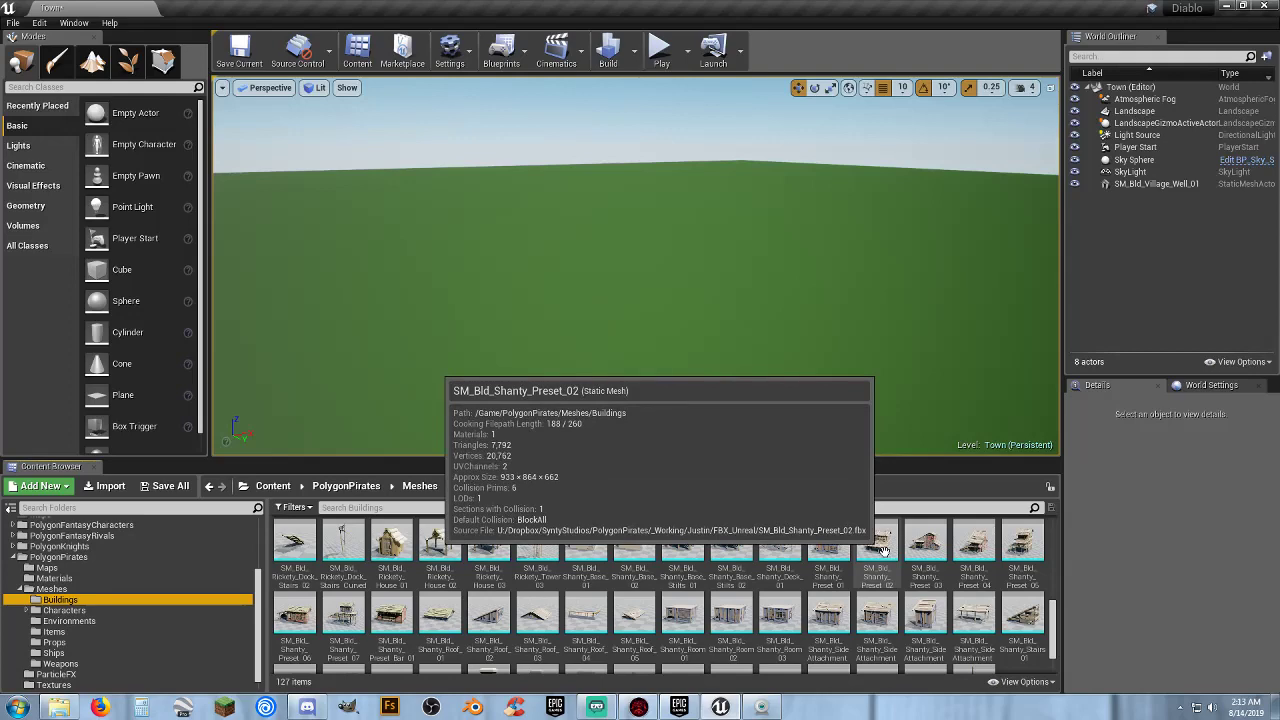
{"action": "scroll", "coordinate": [884, 551], "scroll_direction": "down", "scroll_amount": 2}
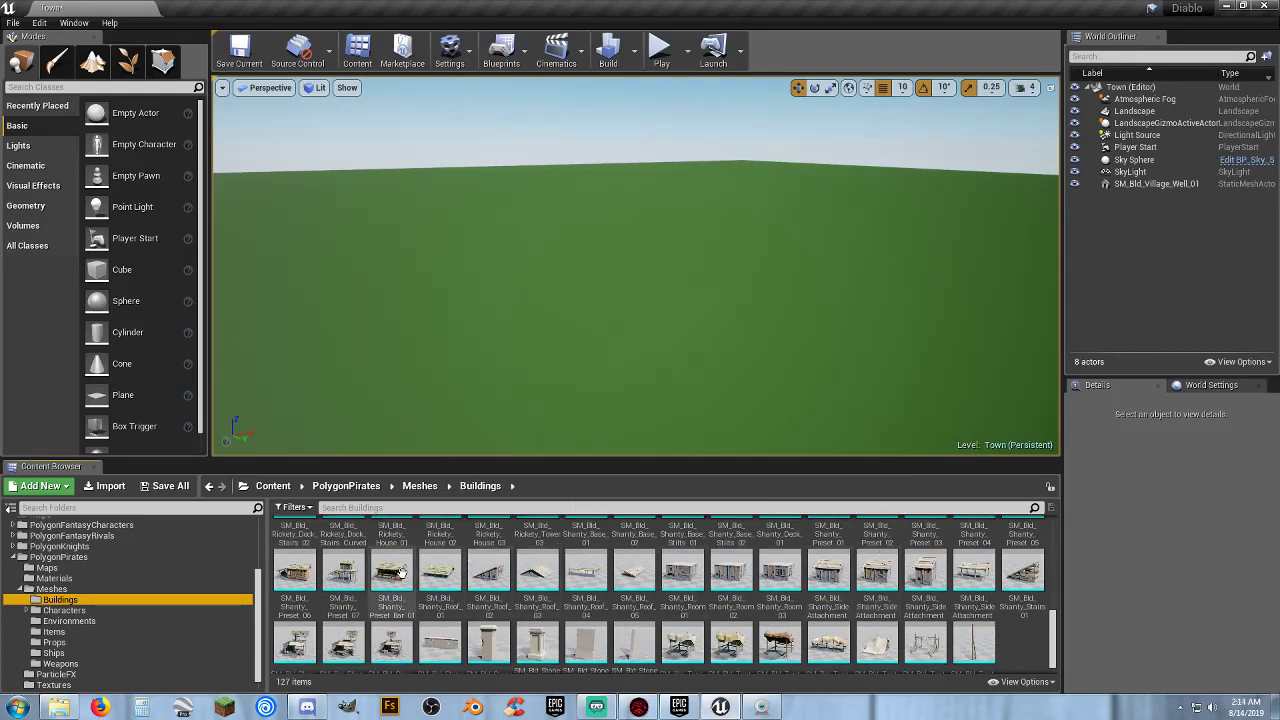
{"action": "left_click_drag", "start_coordinate": [400, 573], "coordinate": [575, 344]}
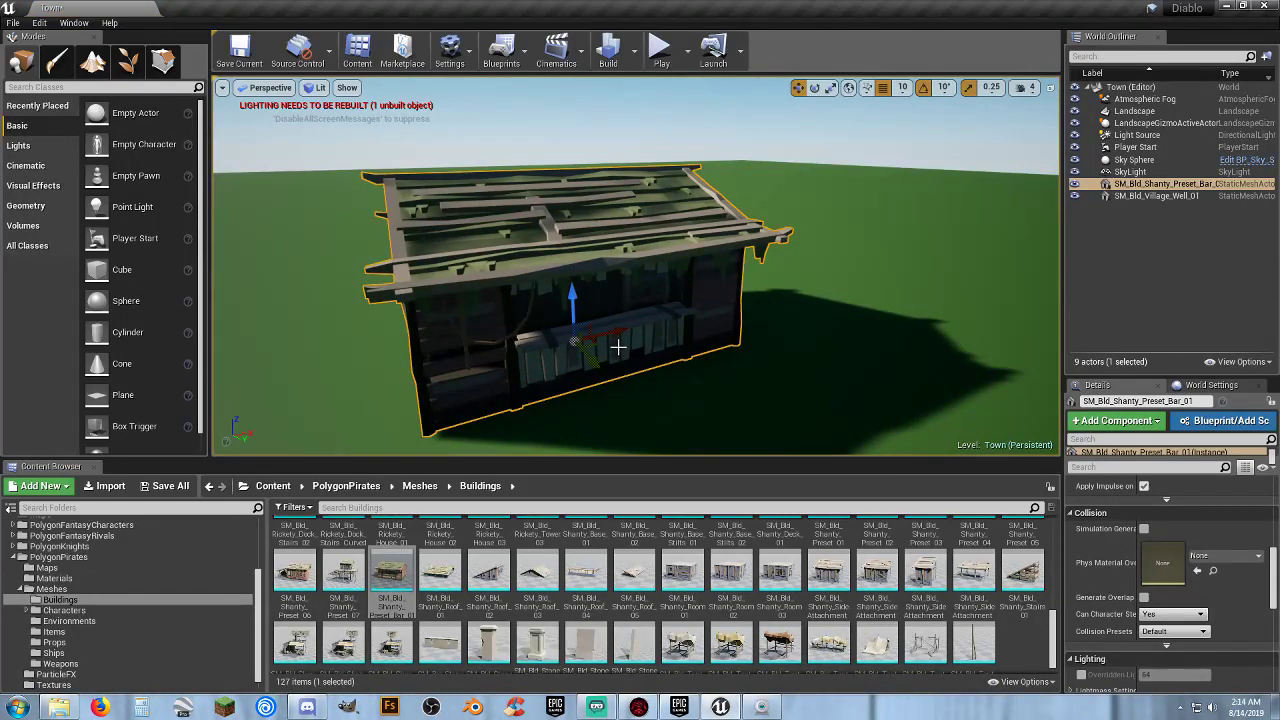
{"action": "right_click_drag", "start_coordinate": [606, 375], "coordinate": [770, 372]}
{"action": "key", "text": "a"}
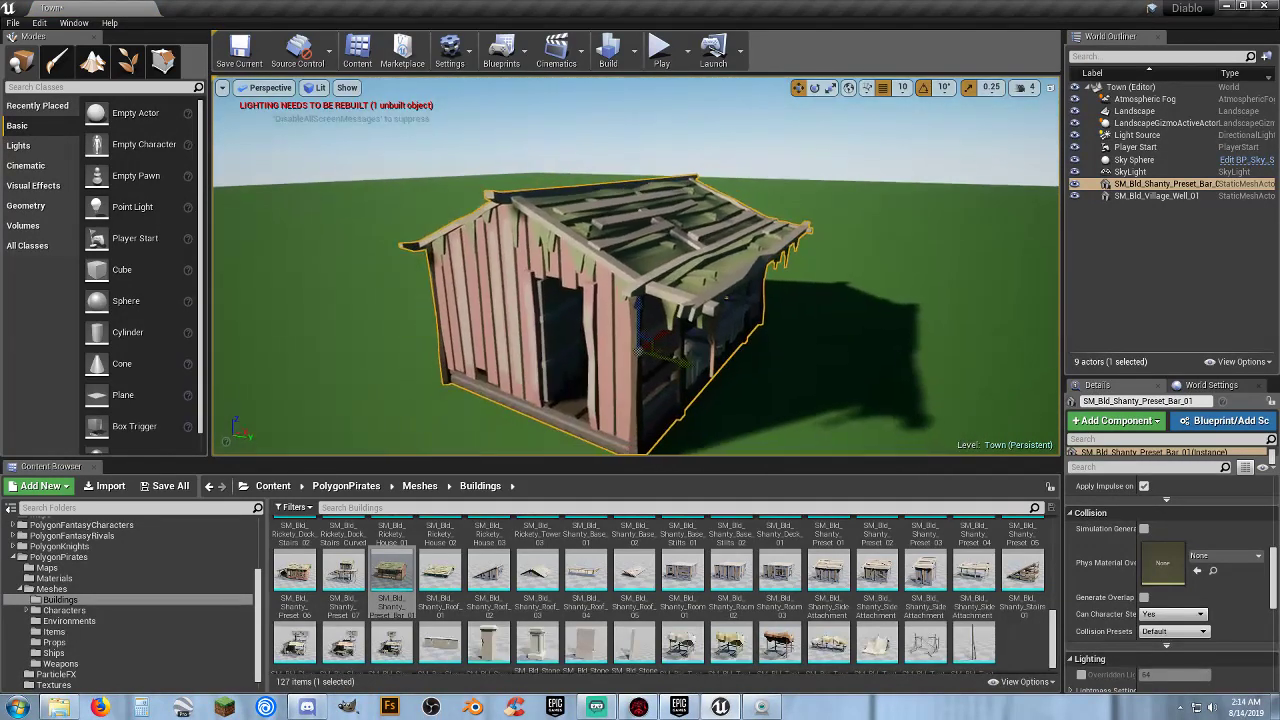
{"action": "key", "text": "Delete"}
Look back through the PolygonPirates building meshes, and try SM_Bld_Shanty_Preset_06 on the grass before deleting it.
{"action": "scroll", "coordinate": [815, 618], "scroll_direction": "down", "scroll_amount": 1}
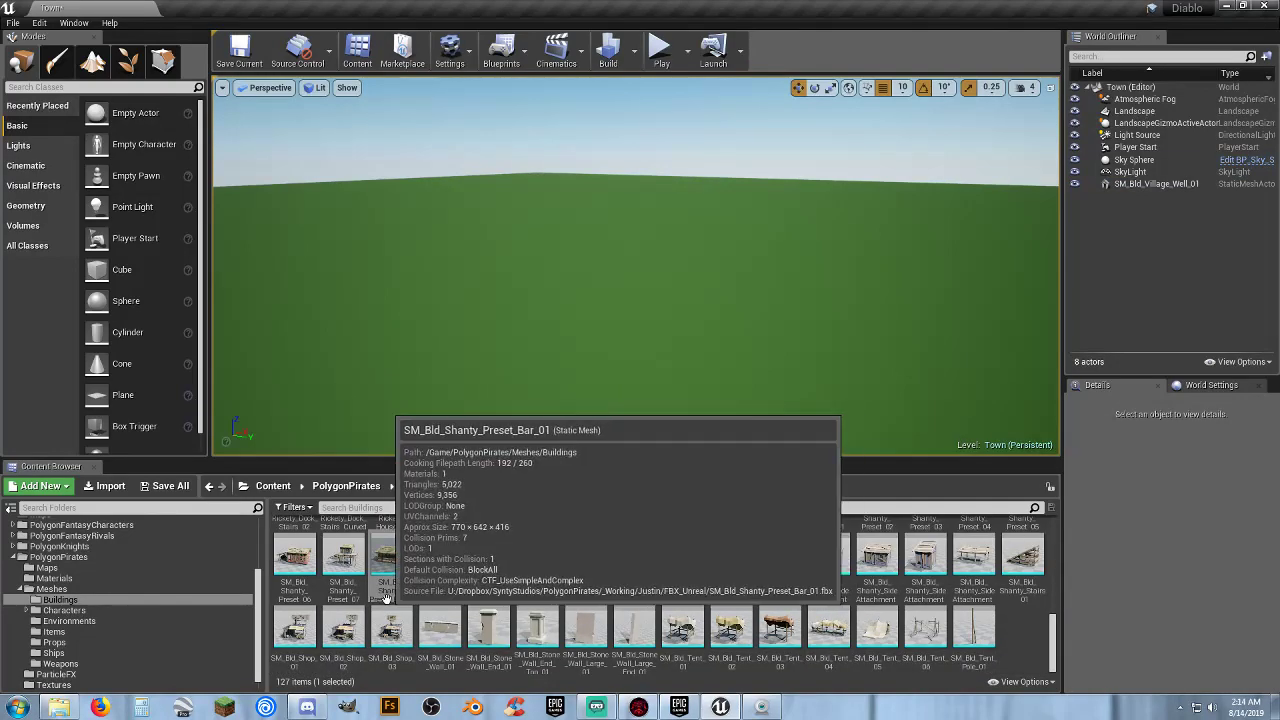
{"action": "scroll", "coordinate": [146, 603], "scroll_direction": "down", "scroll_amount": 1}
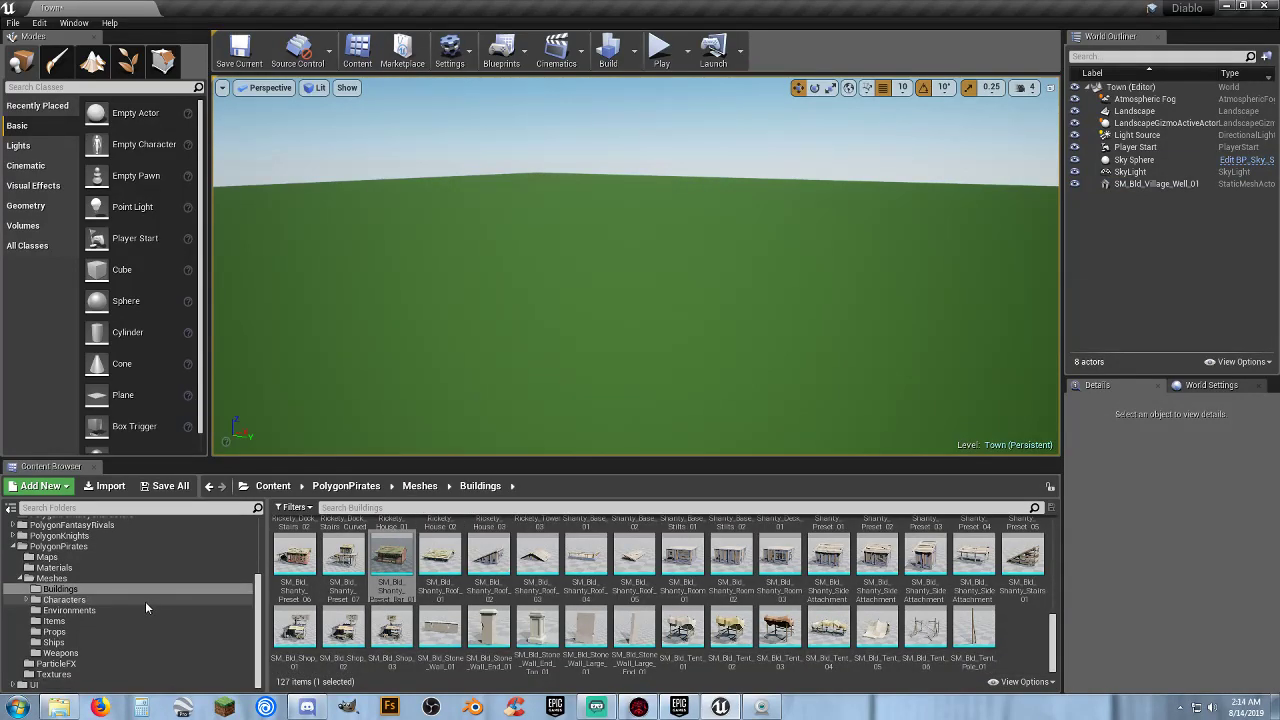
{"action": "scroll", "coordinate": [502, 583], "scroll_direction": "up", "scroll_amount": 3}
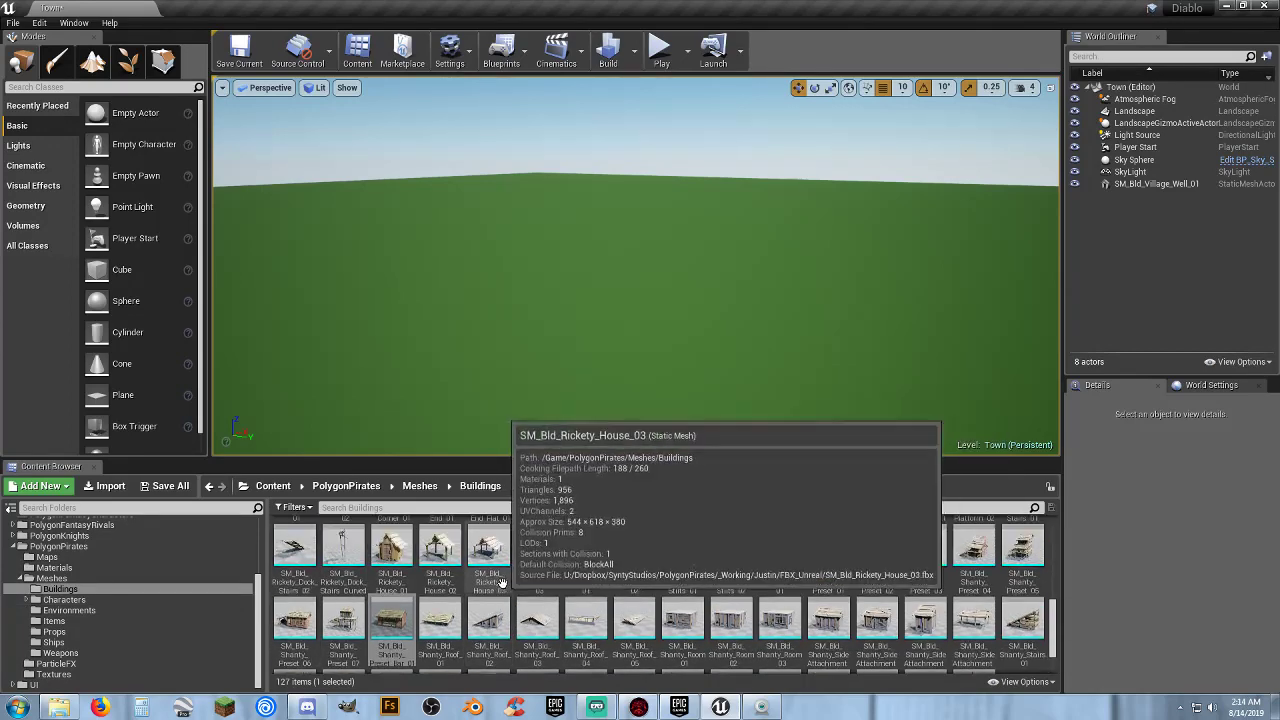
{"action": "scroll", "coordinate": [500, 583], "scroll_direction": "up", "scroll_amount": 5}
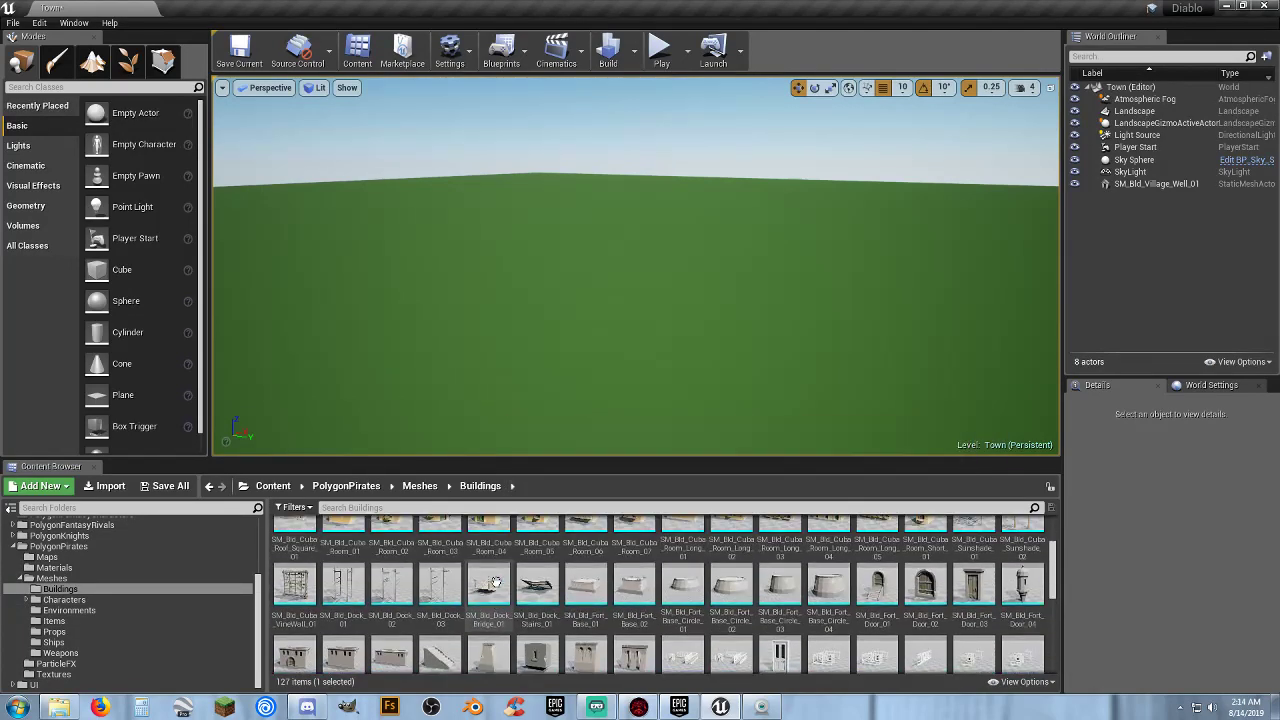
{"action": "scroll", "coordinate": [495, 583], "scroll_direction": "up", "scroll_amount": 3}
{"action": "scroll", "coordinate": [495, 580], "scroll_direction": "down", "scroll_amount": 8}
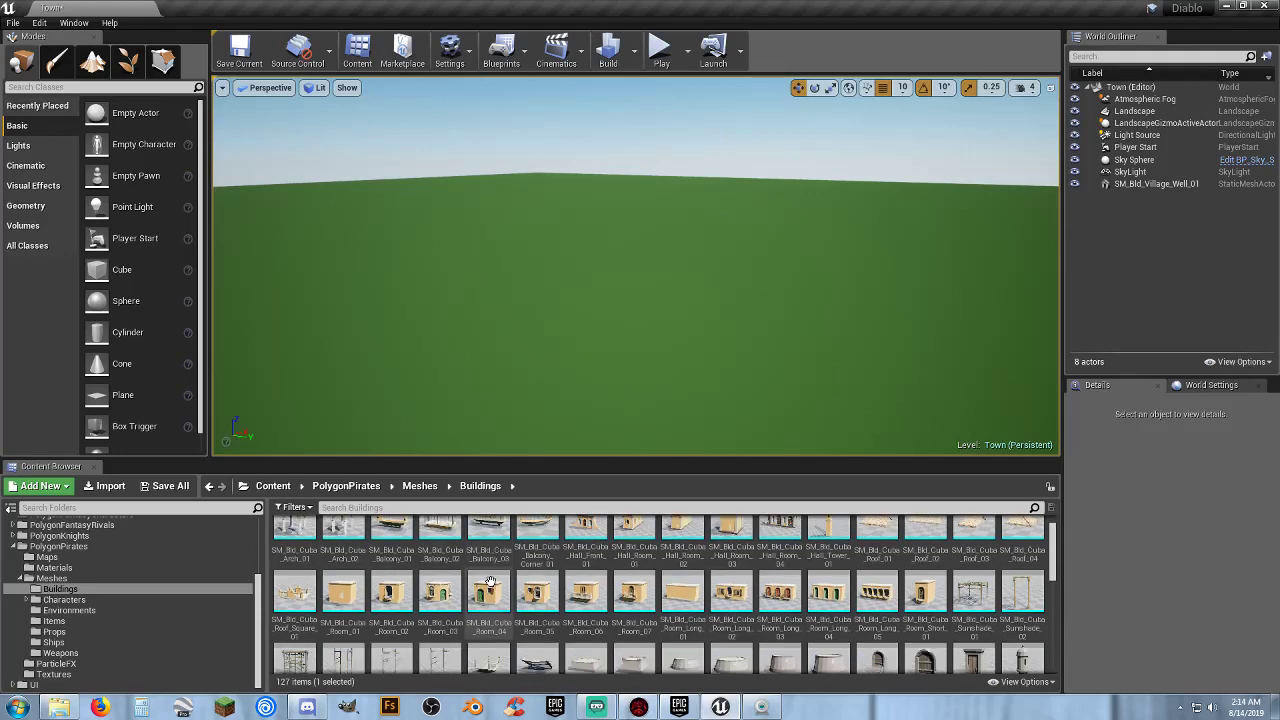
{"action": "scroll", "coordinate": [482, 578], "scroll_direction": "down", "scroll_amount": 3}
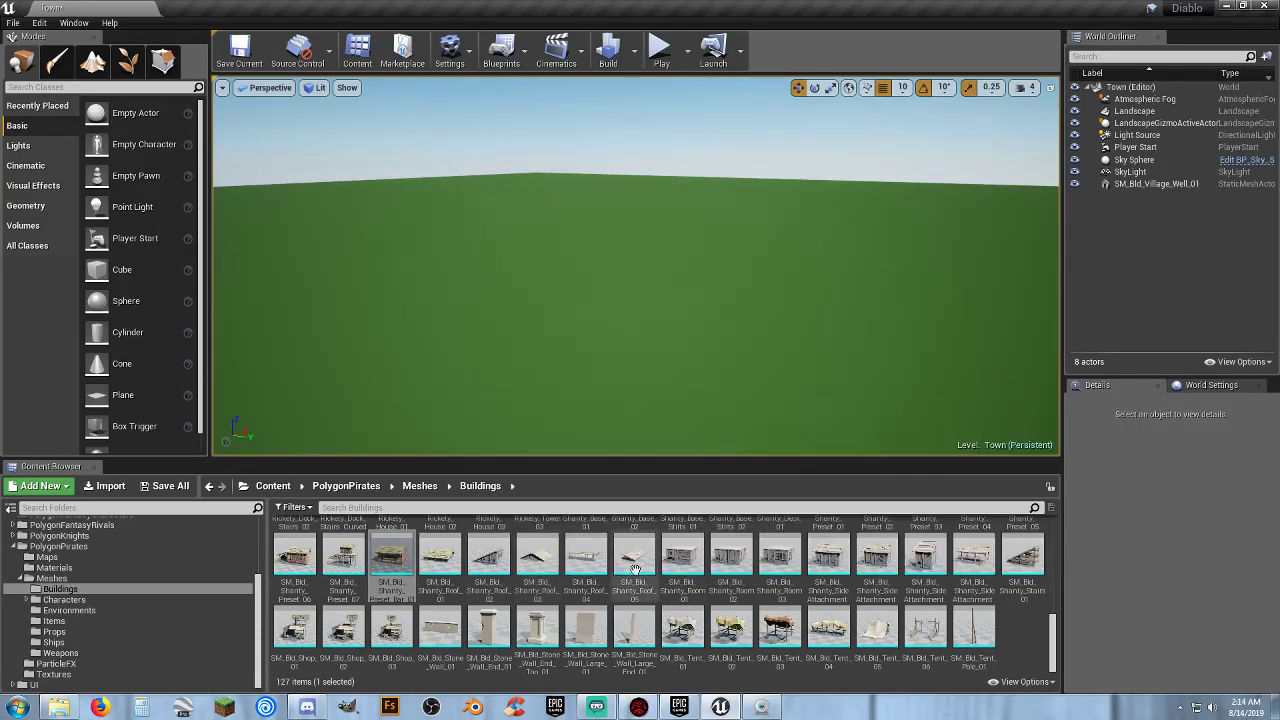
{"action": "left_click_drag", "start_coordinate": [294, 555], "coordinate": [466, 324]}
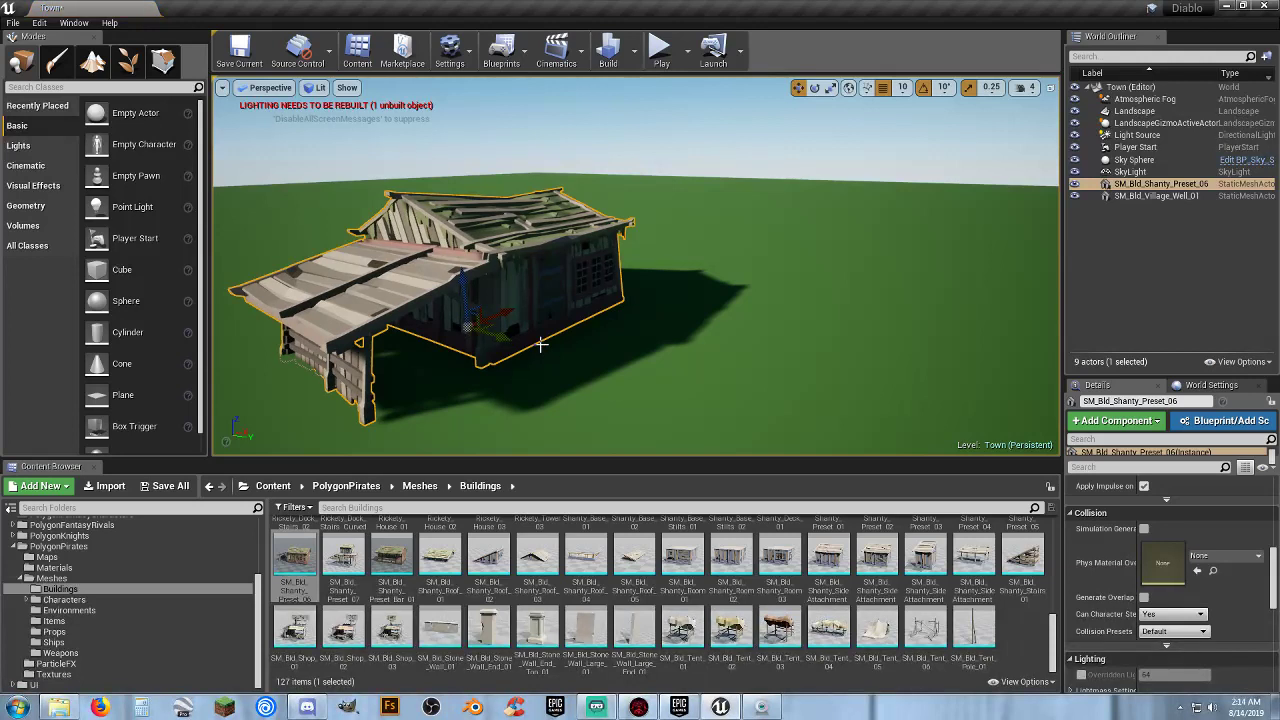
{"action": "key", "text": "Delete"}
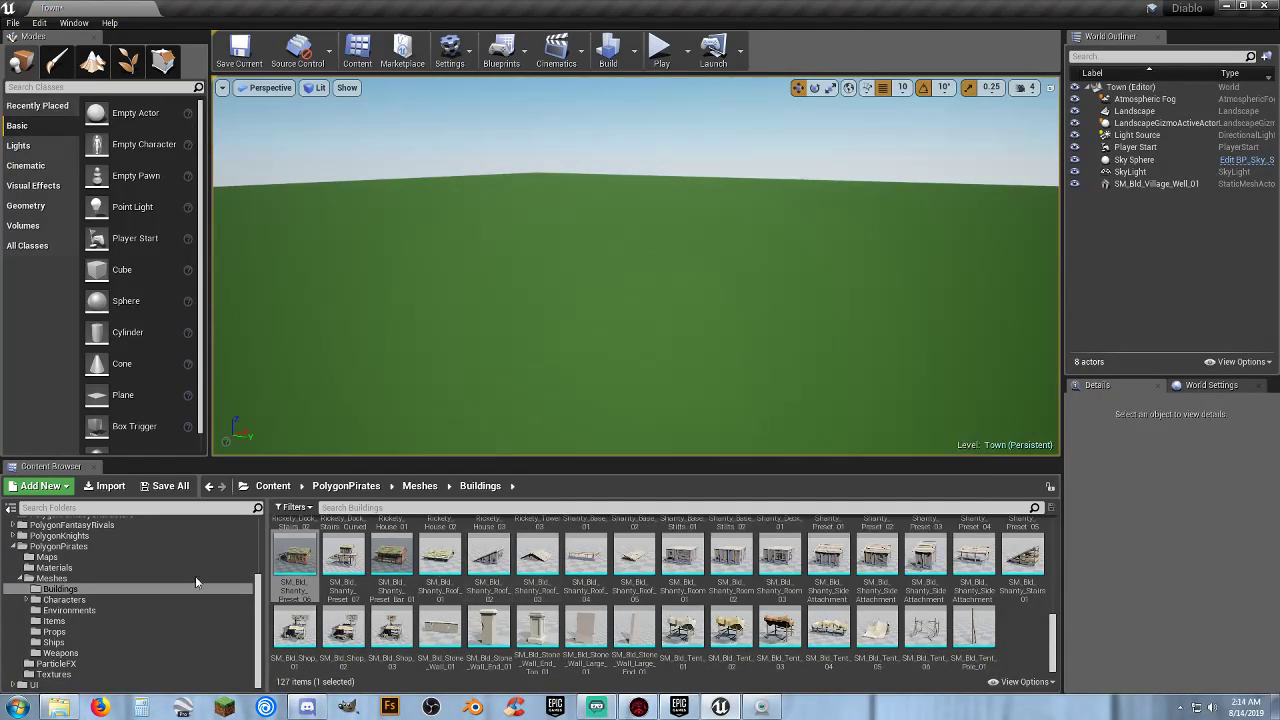
Collapse the PolygonPirates folder and switch to File Explorer.
{"action": "left_click", "coordinate": [14, 547]}
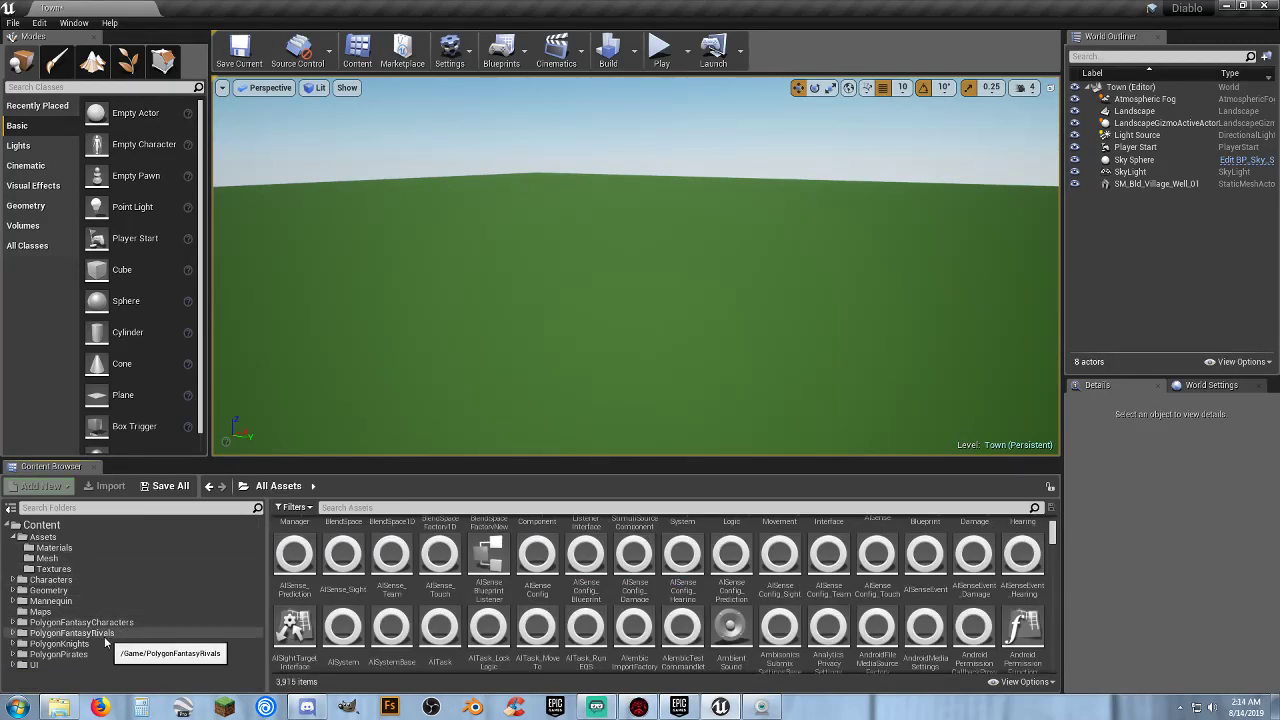
{"action": "left_click", "coordinate": [60, 708]}
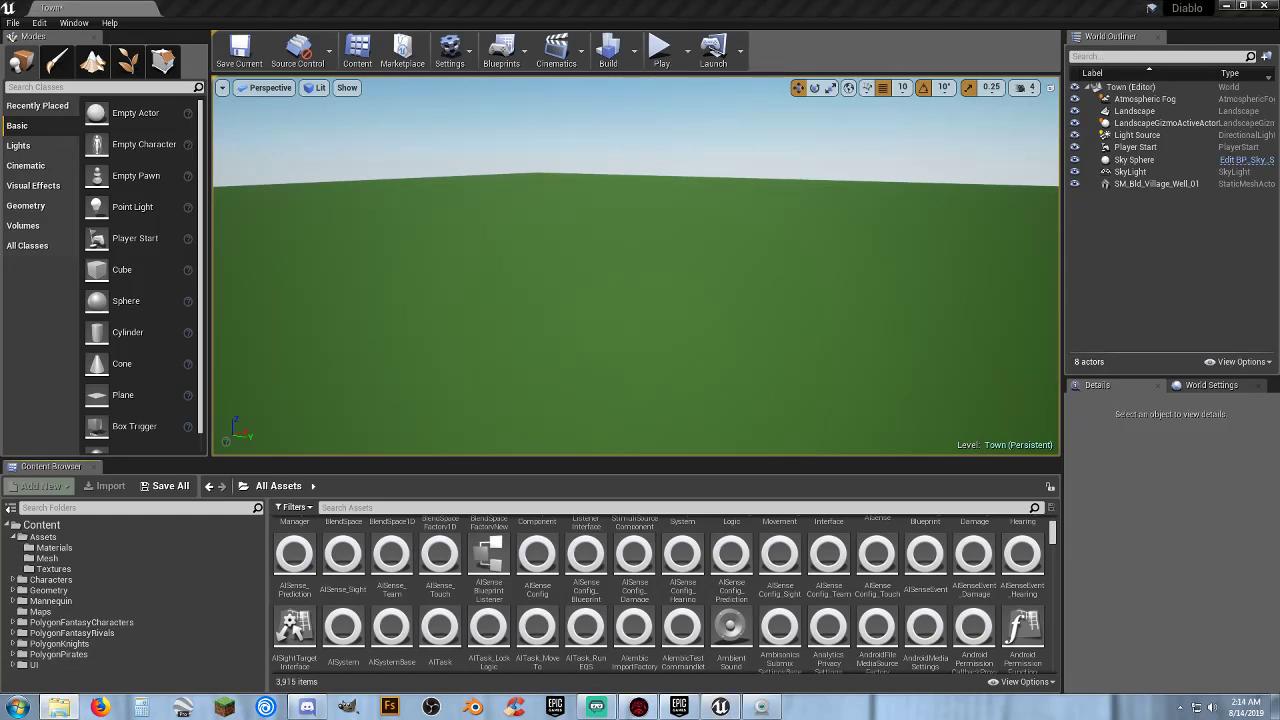
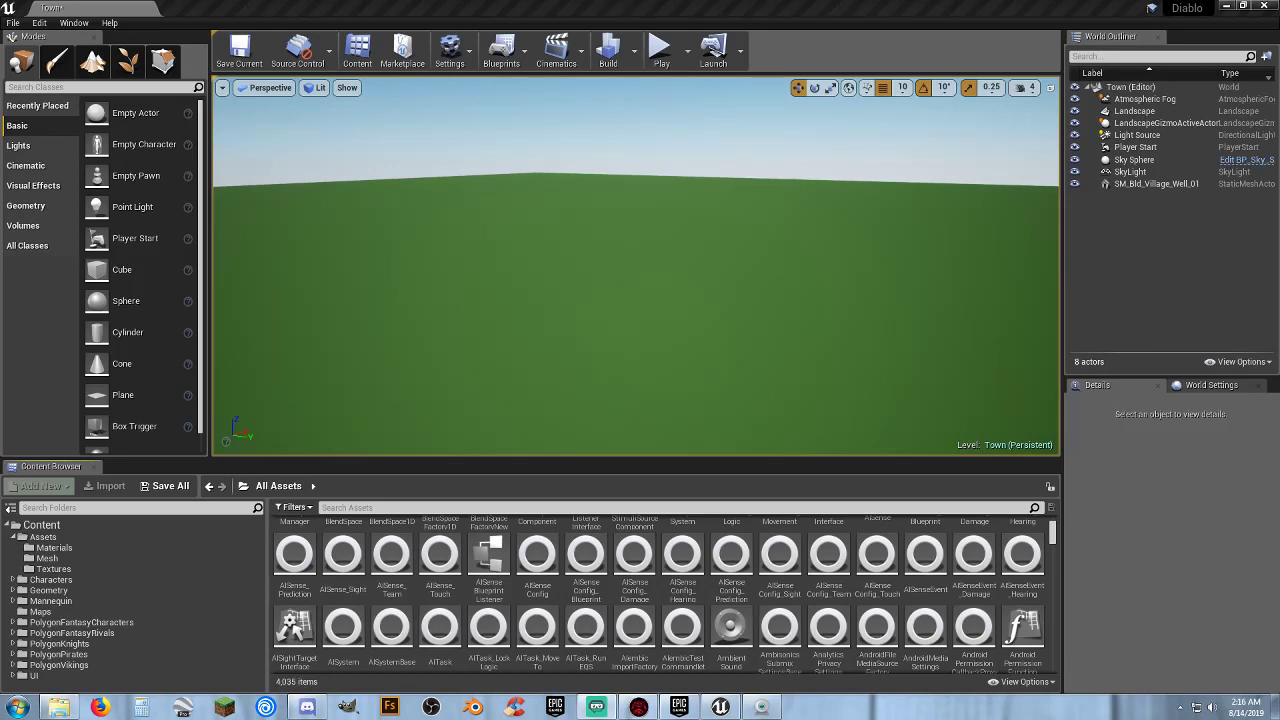
Open the PolygonVikings folder and expand its folder tree down to the subfolders of Meshes.
{"action": "left_click", "coordinate": [60, 665]}
{"action": "left_click", "coordinate": [13, 665]}
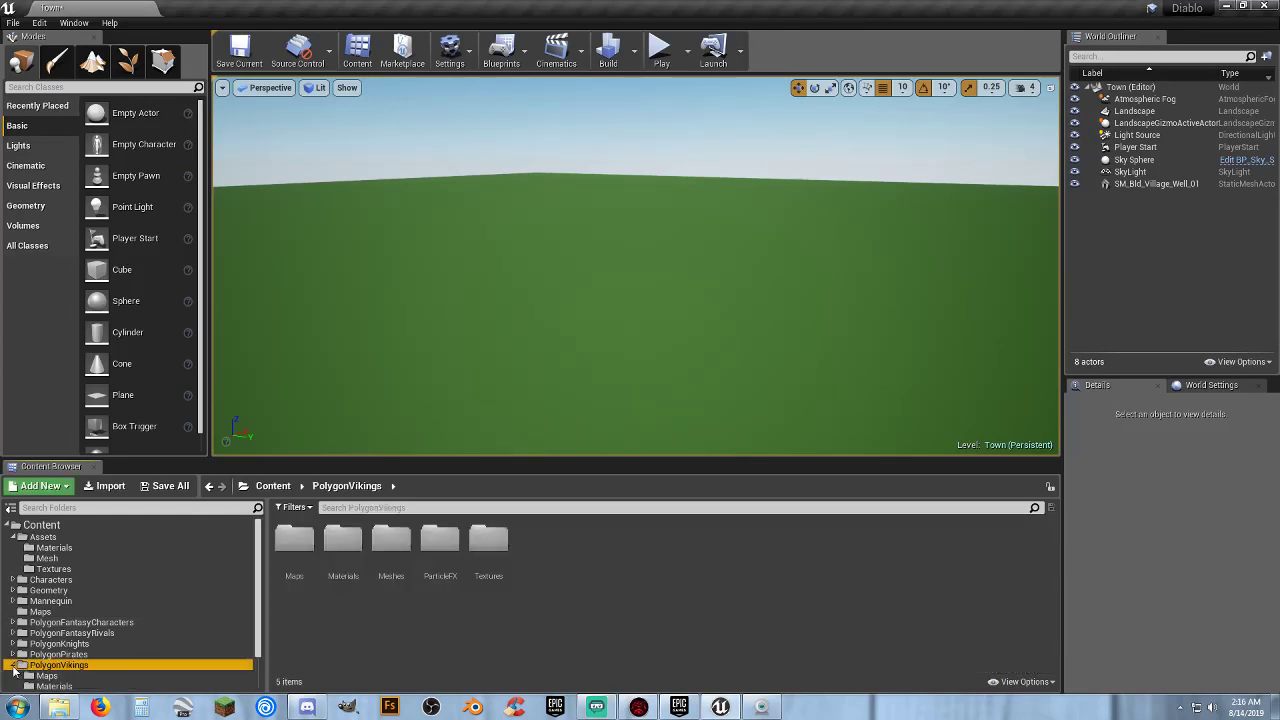
{"action": "scroll", "coordinate": [70, 655], "scroll_direction": "down", "scroll_amount": 2}
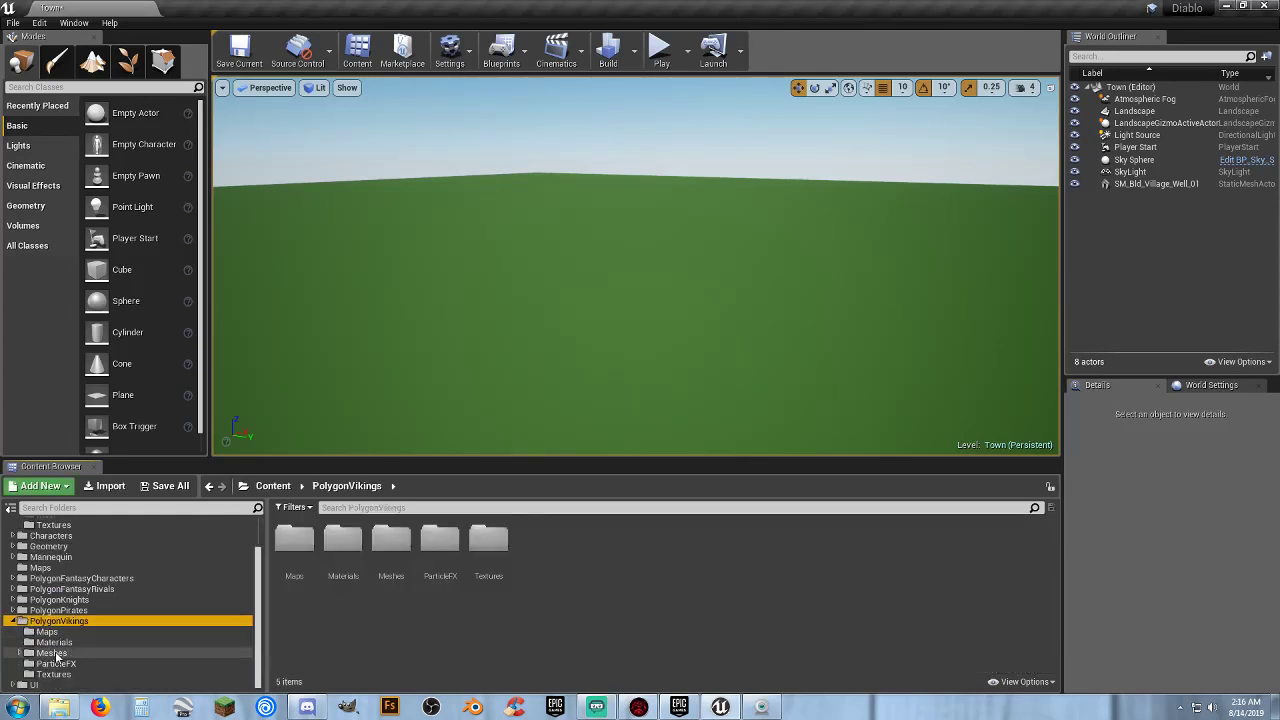
{"action": "left_click", "coordinate": [19, 654]}
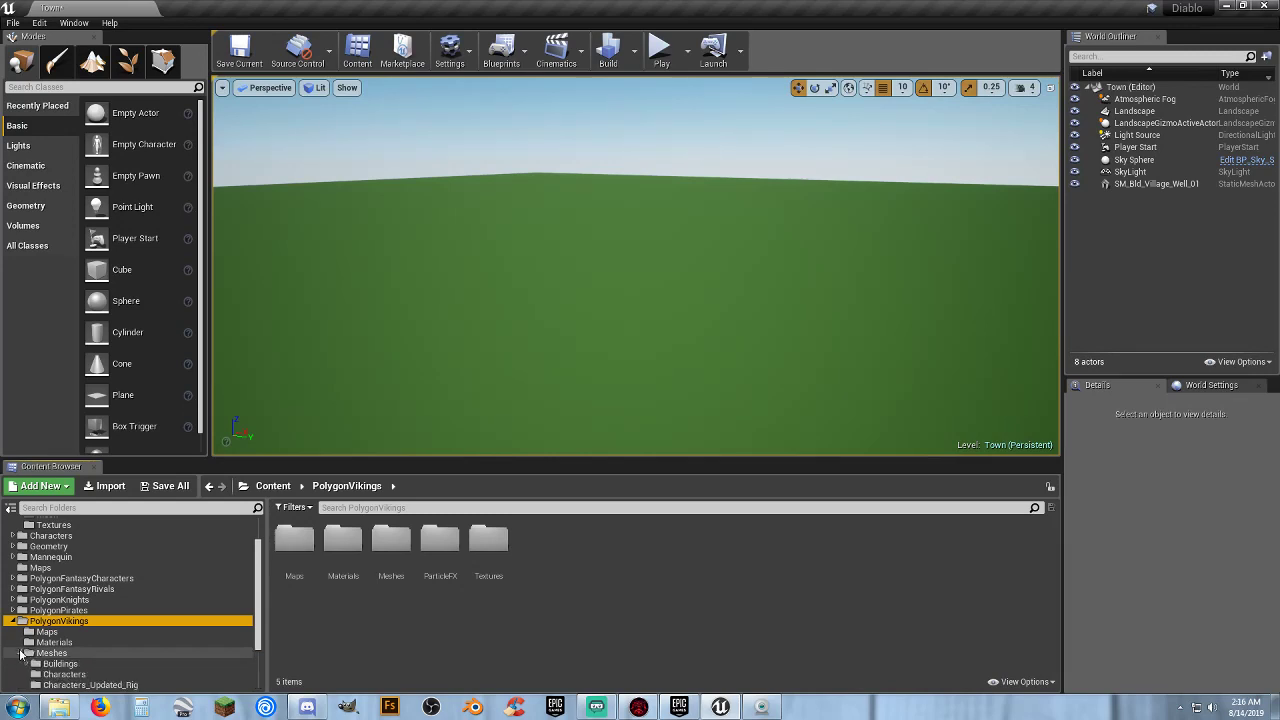
{"action": "scroll", "coordinate": [44, 667], "scroll_direction": "down", "scroll_amount": 2}
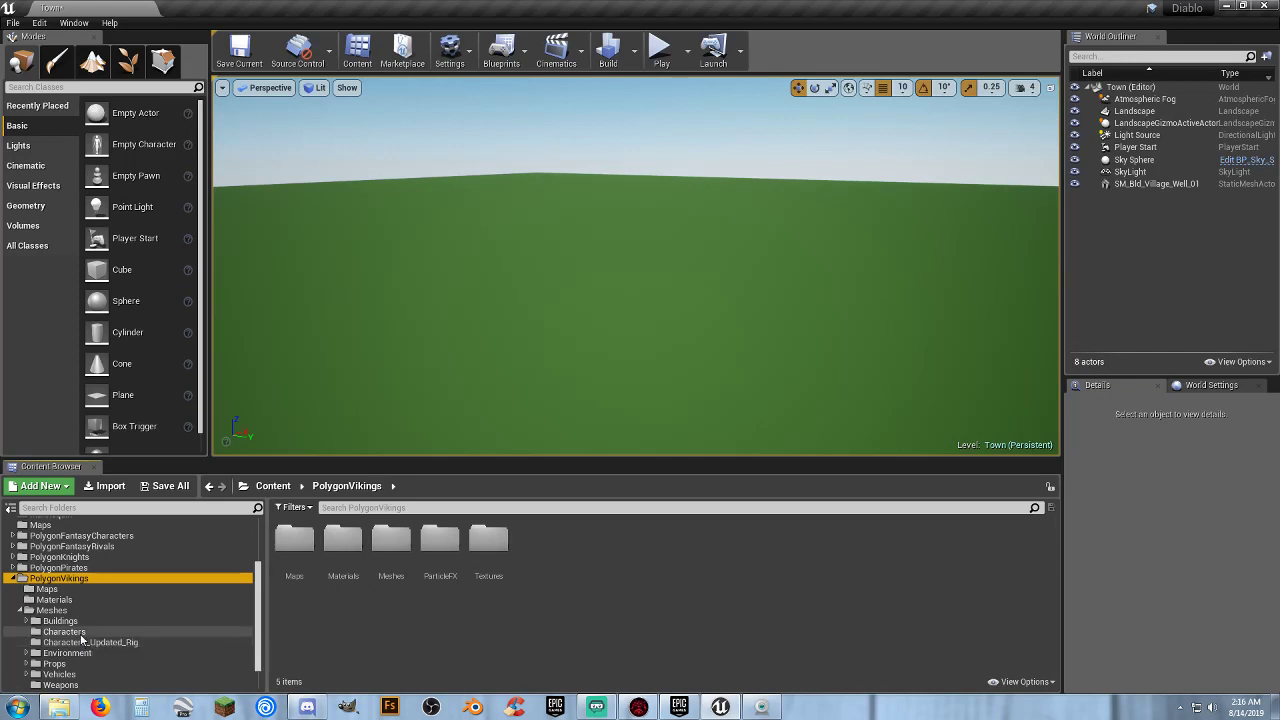
Compare the contents of the Characters and Characters_Updated_Rig folders in the PolygonVikings meshes.
{"action": "left_click", "coordinate": [66, 632]}
{"action": "left_click", "coordinate": [76, 642]}
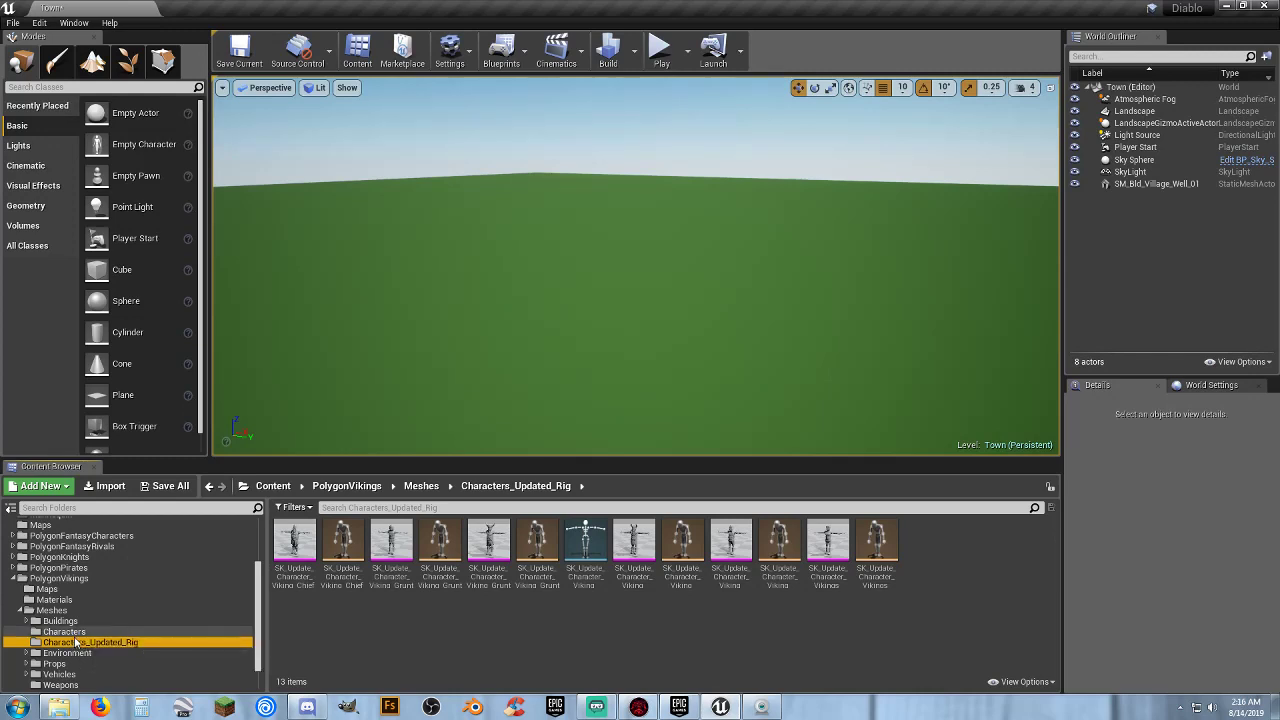
{"action": "key", "text": "Up"}
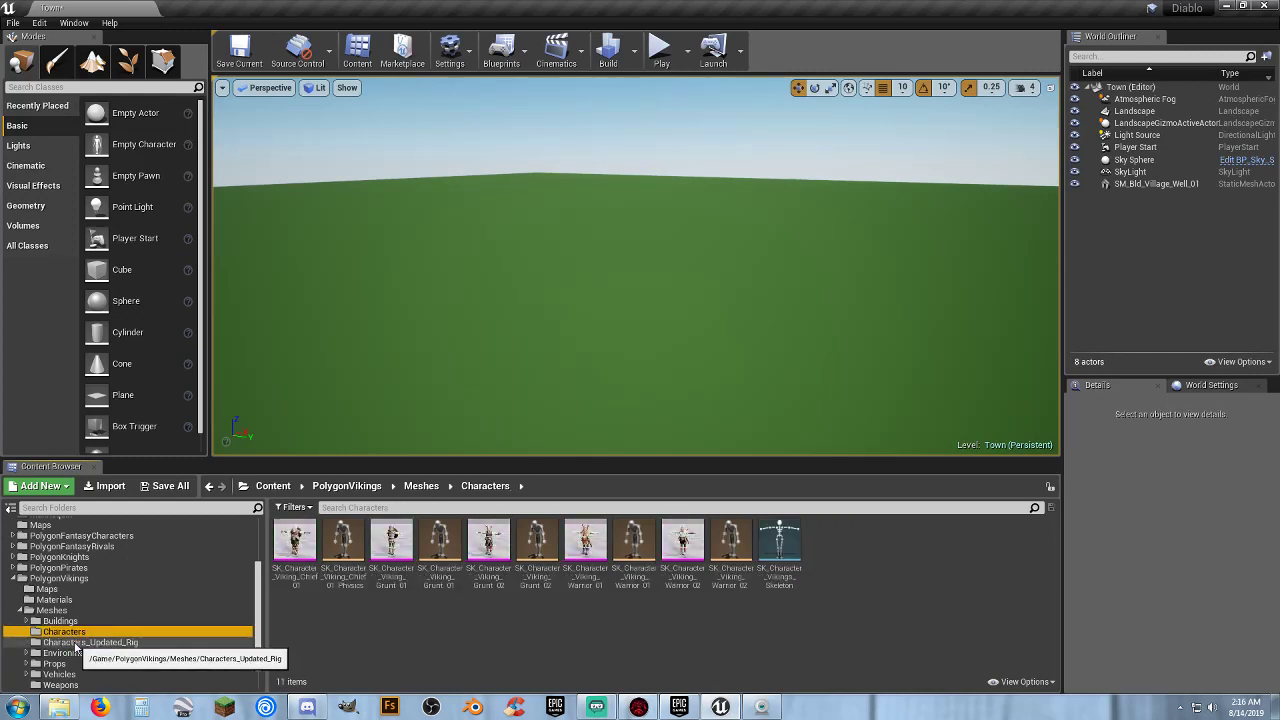
{"action": "key", "text": "Down"}
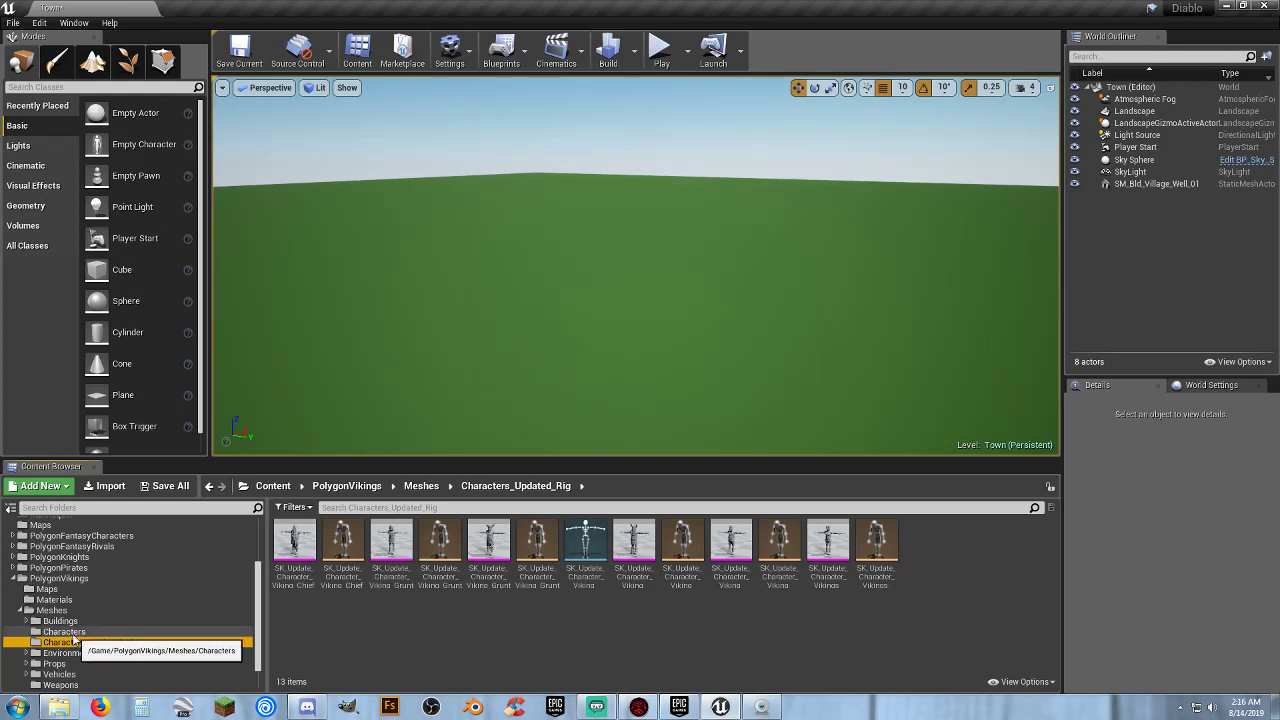
Open the Viking Chief skeletal mesh from Characters_Updated_Rig, inspect the model up close and close its editor.
{"action": "scroll", "coordinate": [105, 634], "scroll_direction": "down", "scroll_amount": 1}
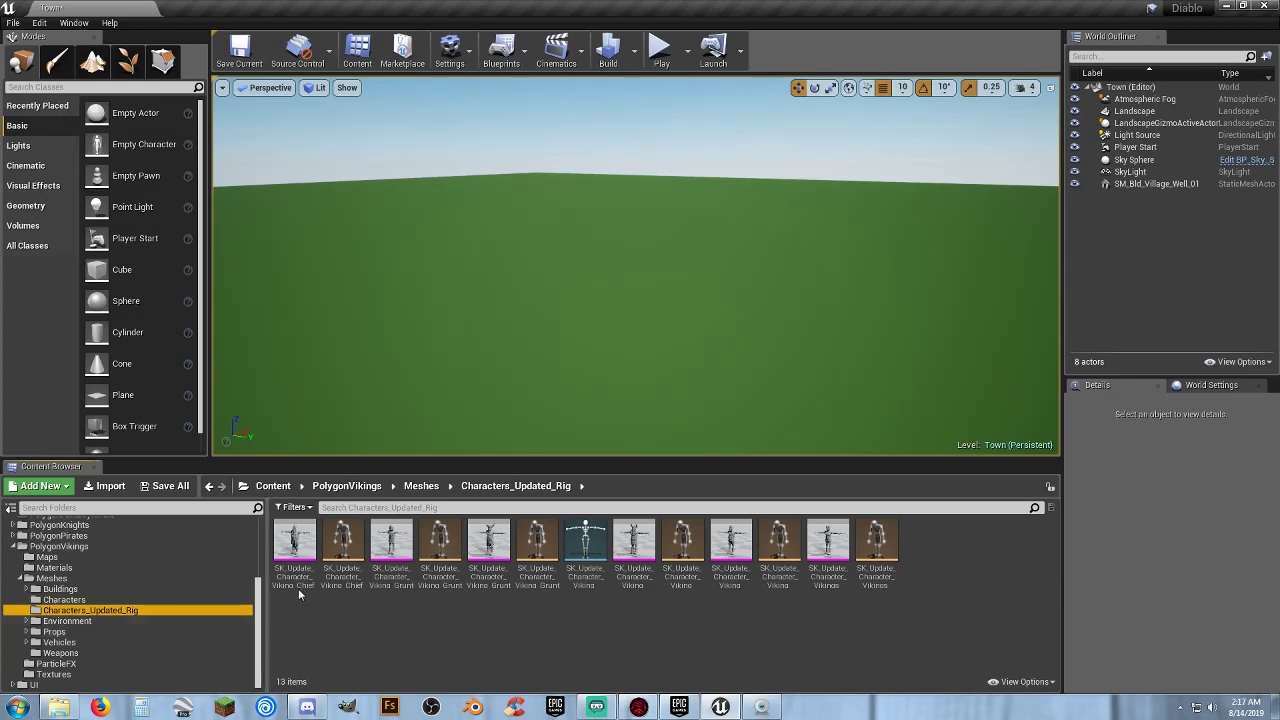
{"action": "left_click", "coordinate": [301, 542]}
{"action": "double_click", "coordinate": [301, 542]}
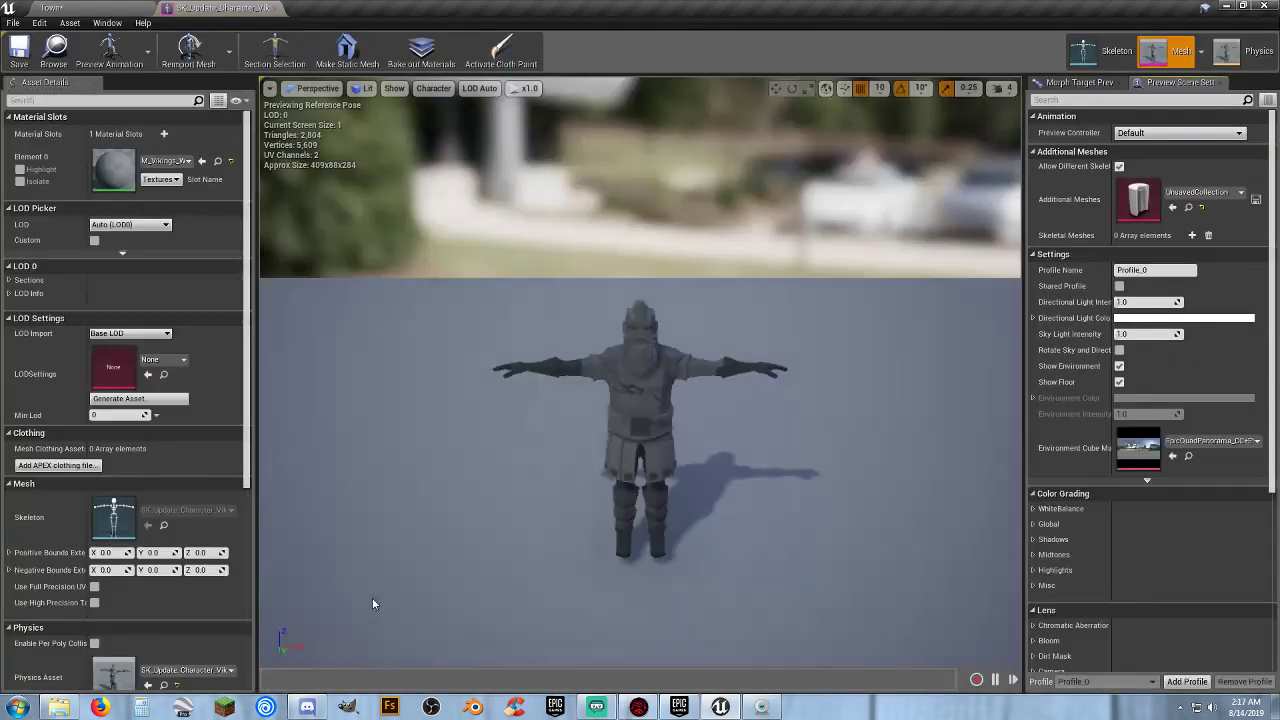
{"action": "right_click_drag", "start_coordinate": [557, 513], "coordinate": [622, 526]}
{"action": "key", "text": "w"}
{"action": "key", "text": "w"}
{"action": "key", "text": "w"}
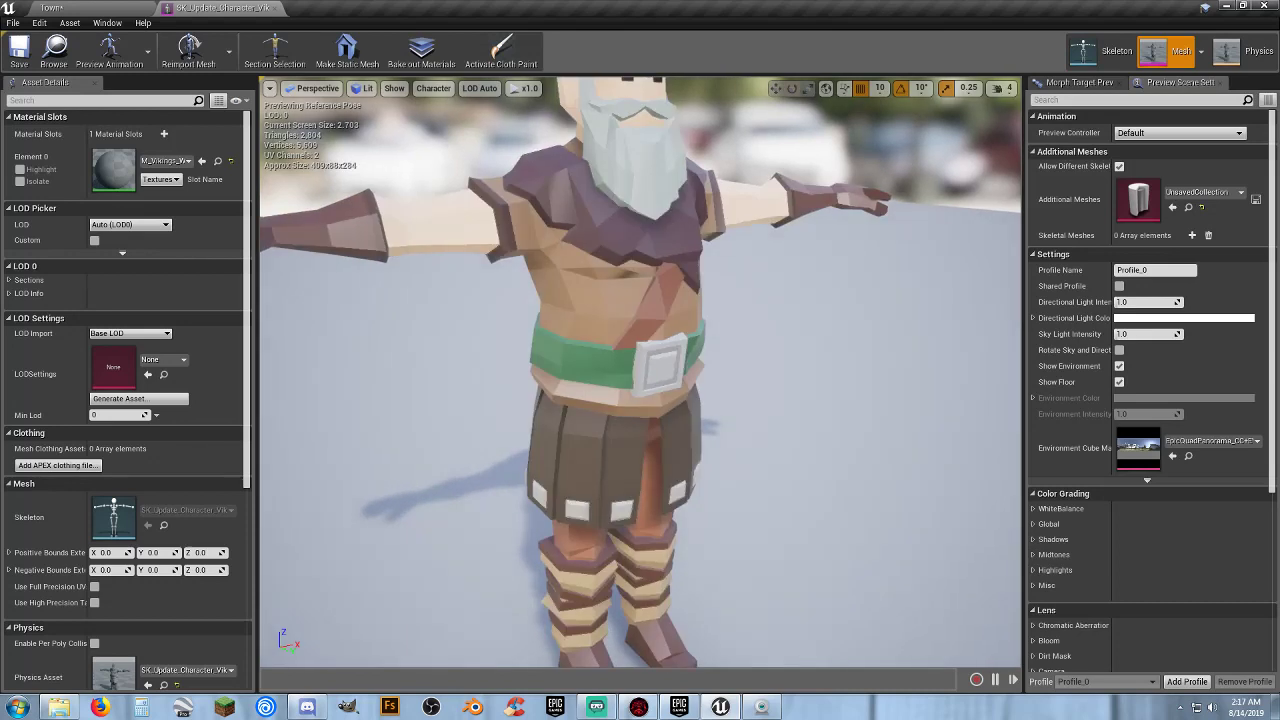
{"action": "key", "text": "s"}
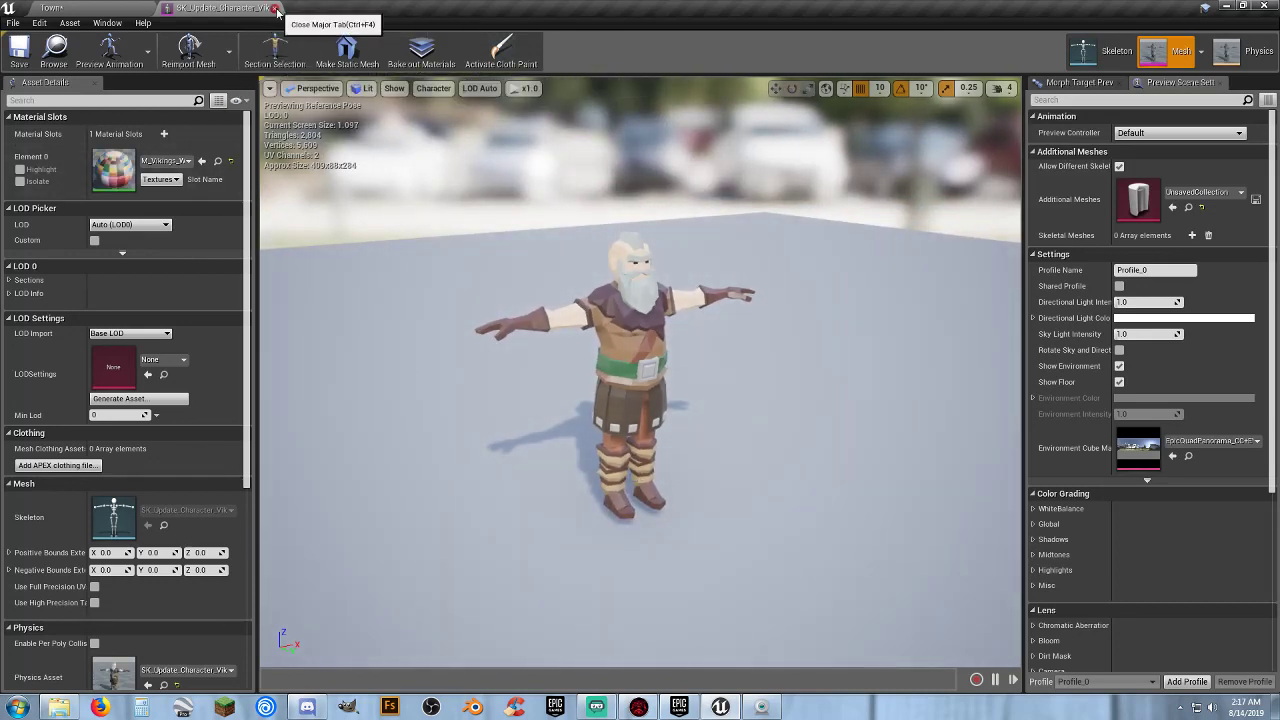
{"action": "left_click", "coordinate": [275, 9]}
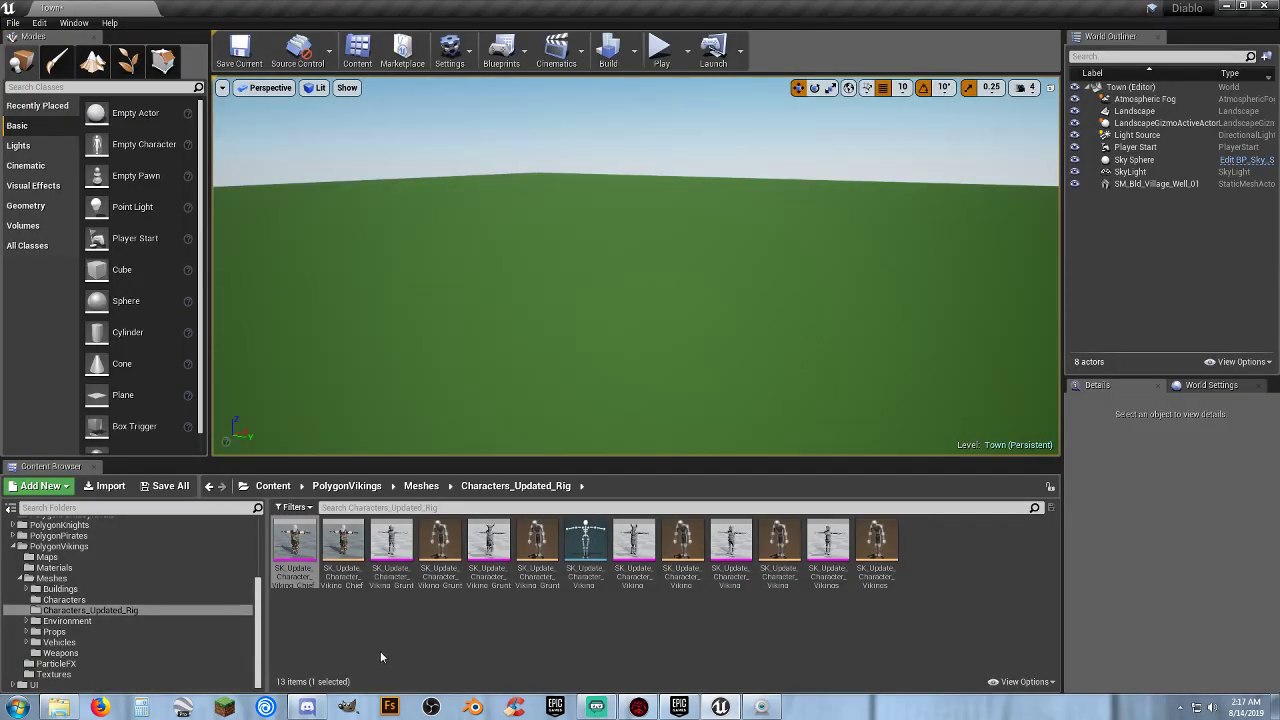
Delete the old Characters folder from the PolygonVikings Meshes folder, force-deleting its referenced assets.
{"action": "left_click", "coordinate": [51, 578]}
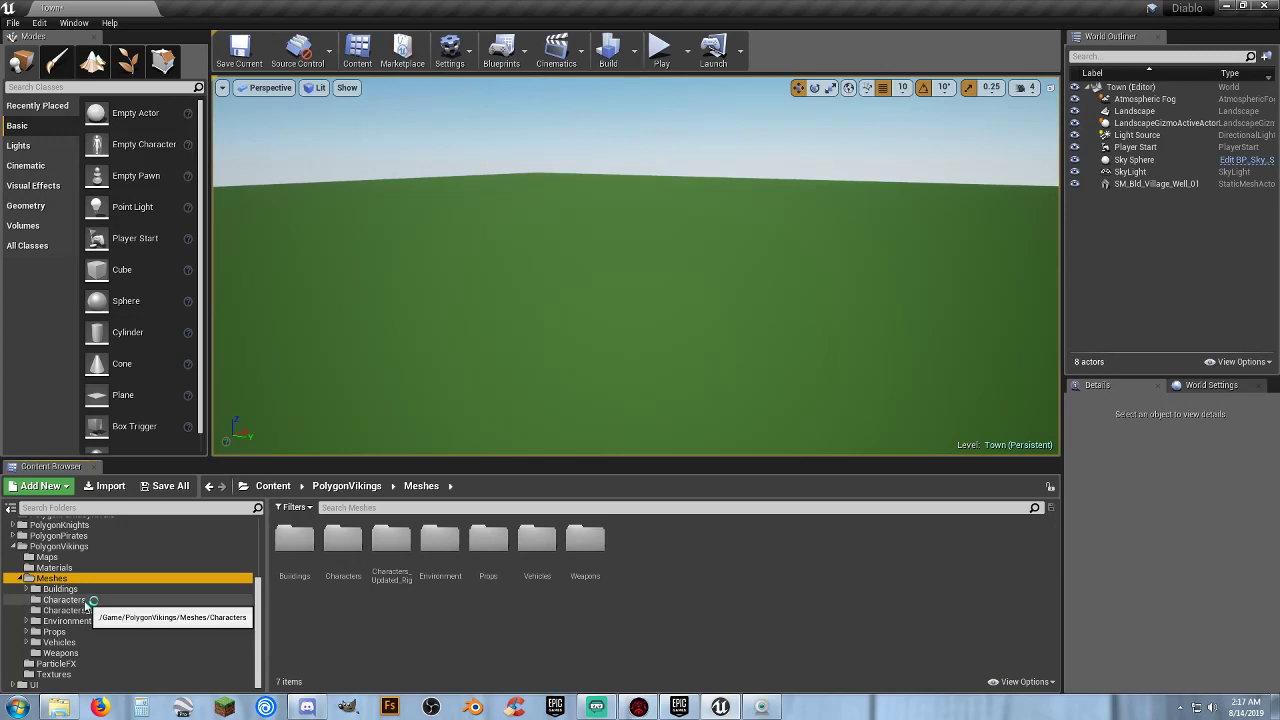
{"action": "left_click", "coordinate": [85, 603]}
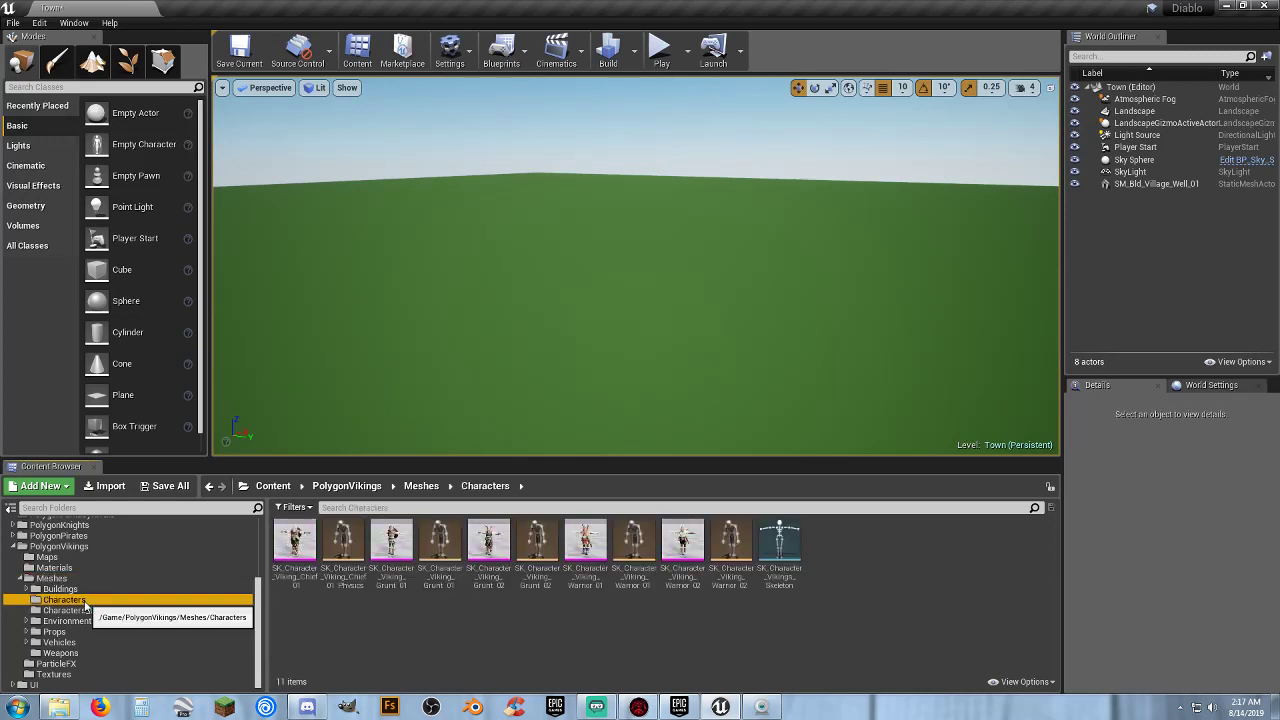
{"action": "left_click", "coordinate": [52, 579]}
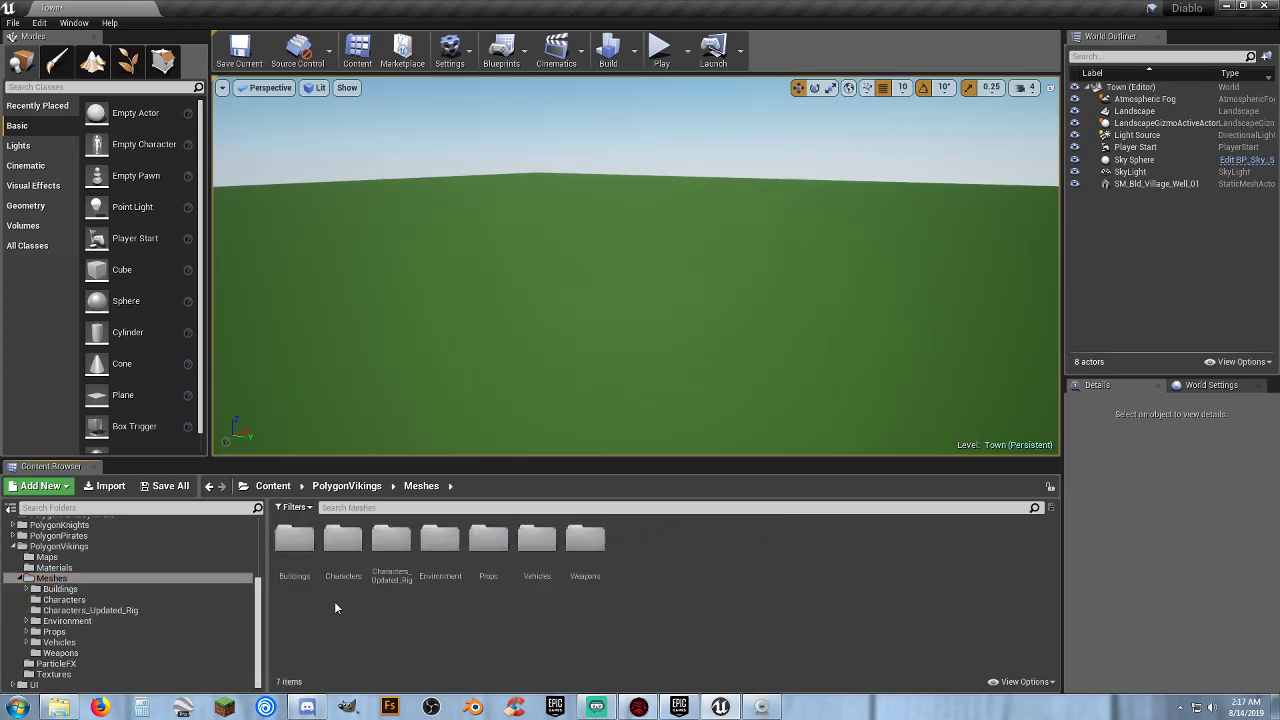
{"action": "left_click", "coordinate": [340, 572]}
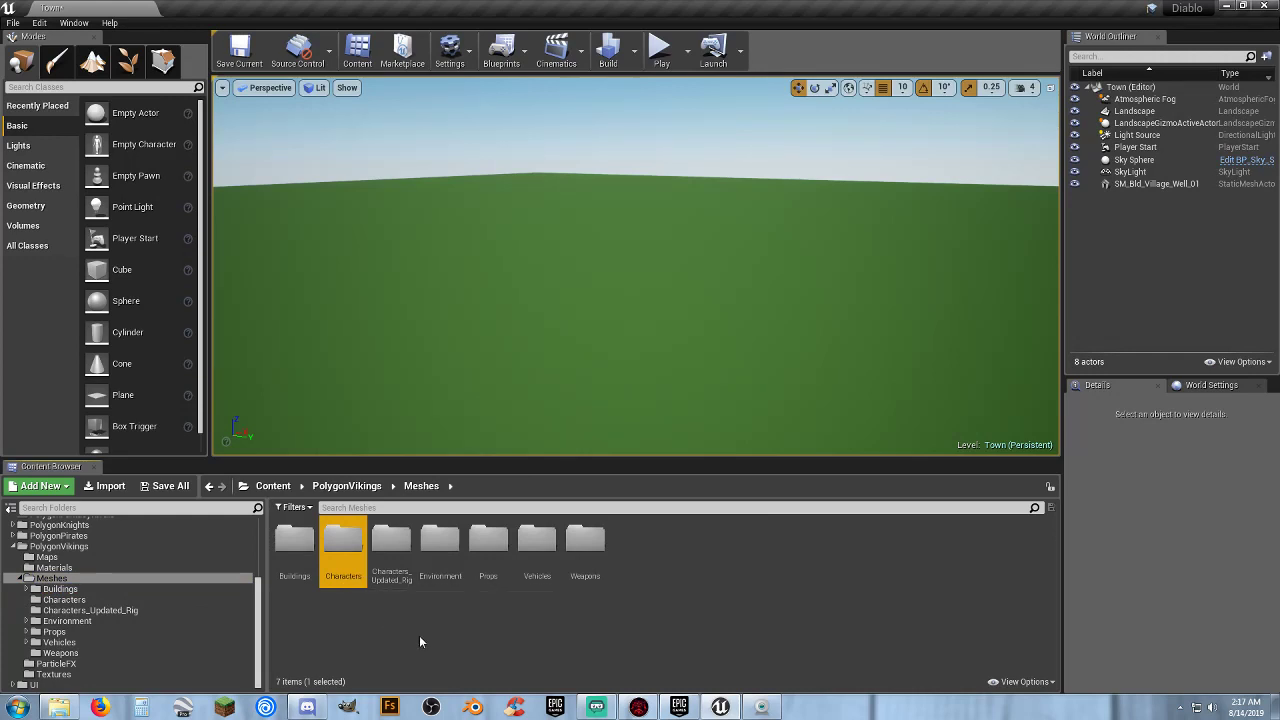
{"action": "key", "text": "Delete"}
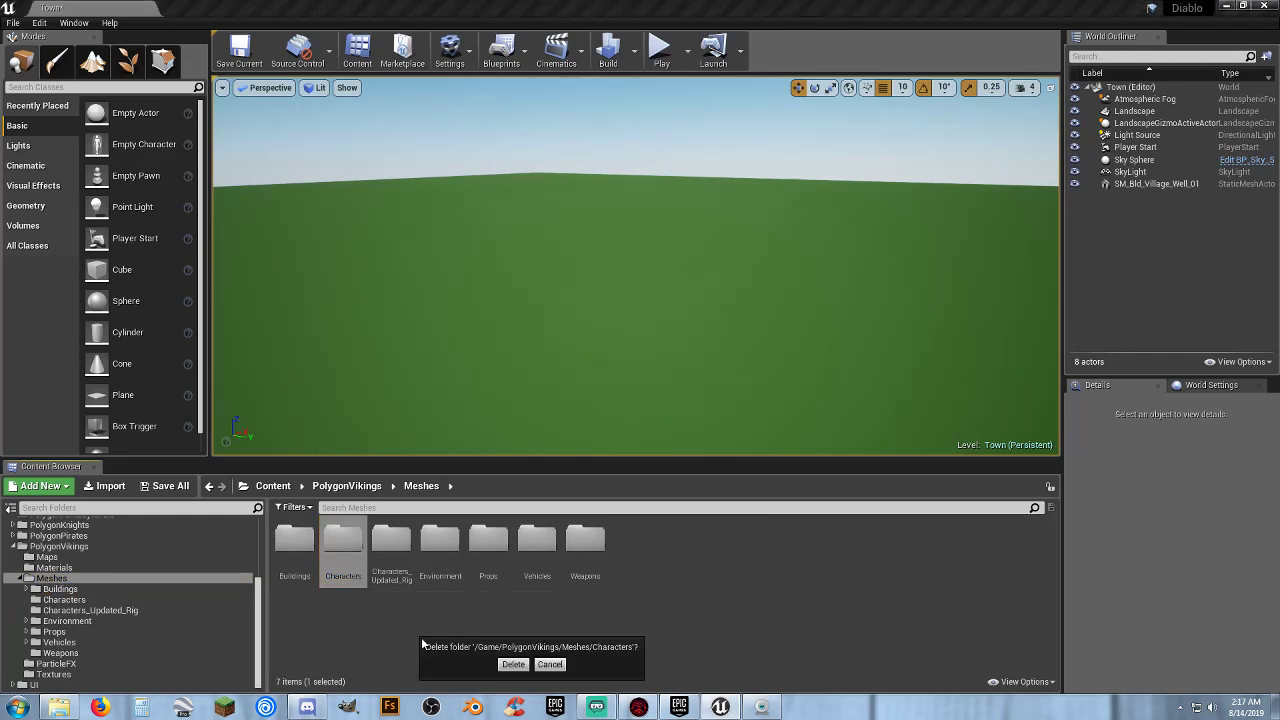
{"action": "left_click", "coordinate": [512, 665]}
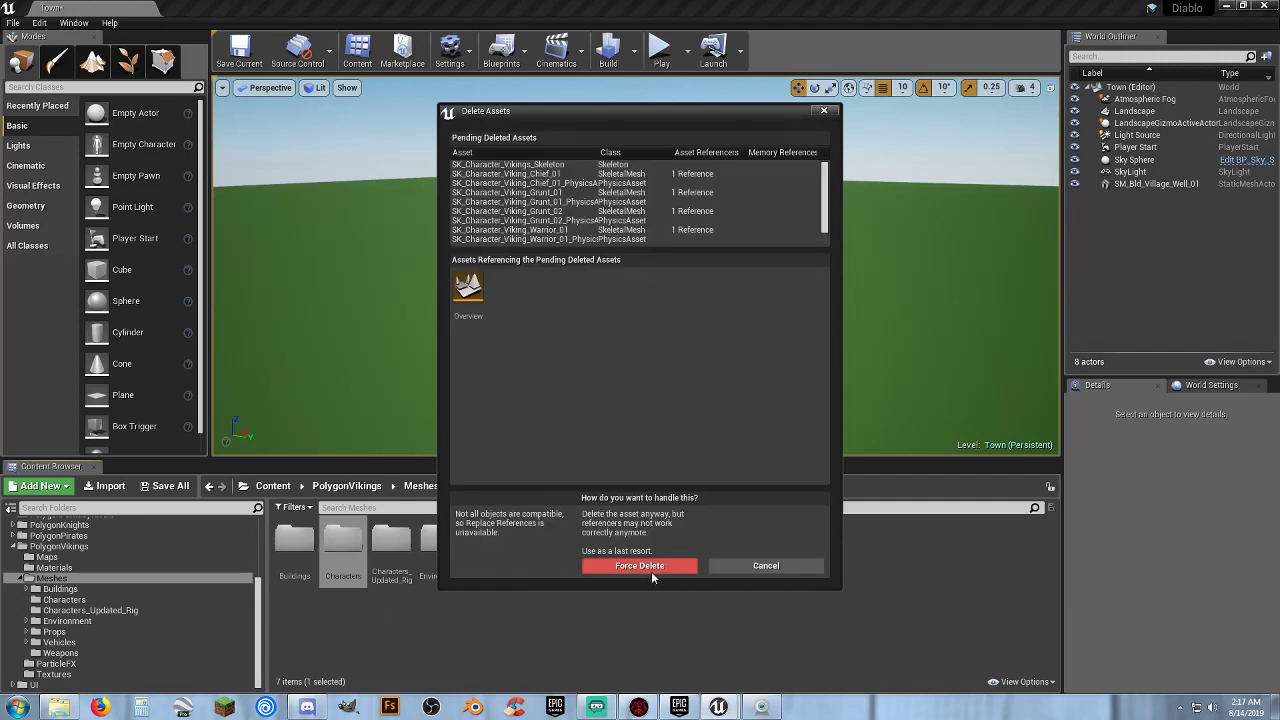
{"action": "left_click", "coordinate": [651, 567]}
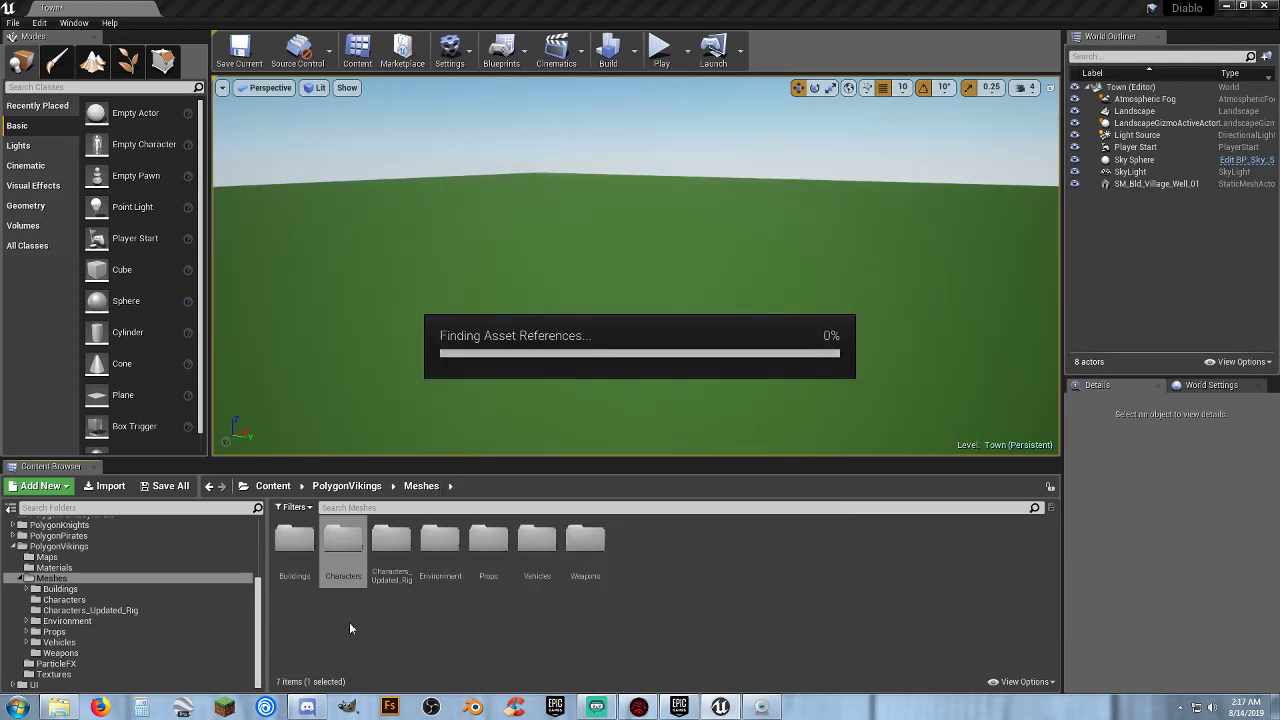
Select the six Viking skeletal meshes in Characters_Updated_Rig and assign the SK_Polygon skeleton to the first one.
{"action": "left_click", "coordinate": [110, 610]}
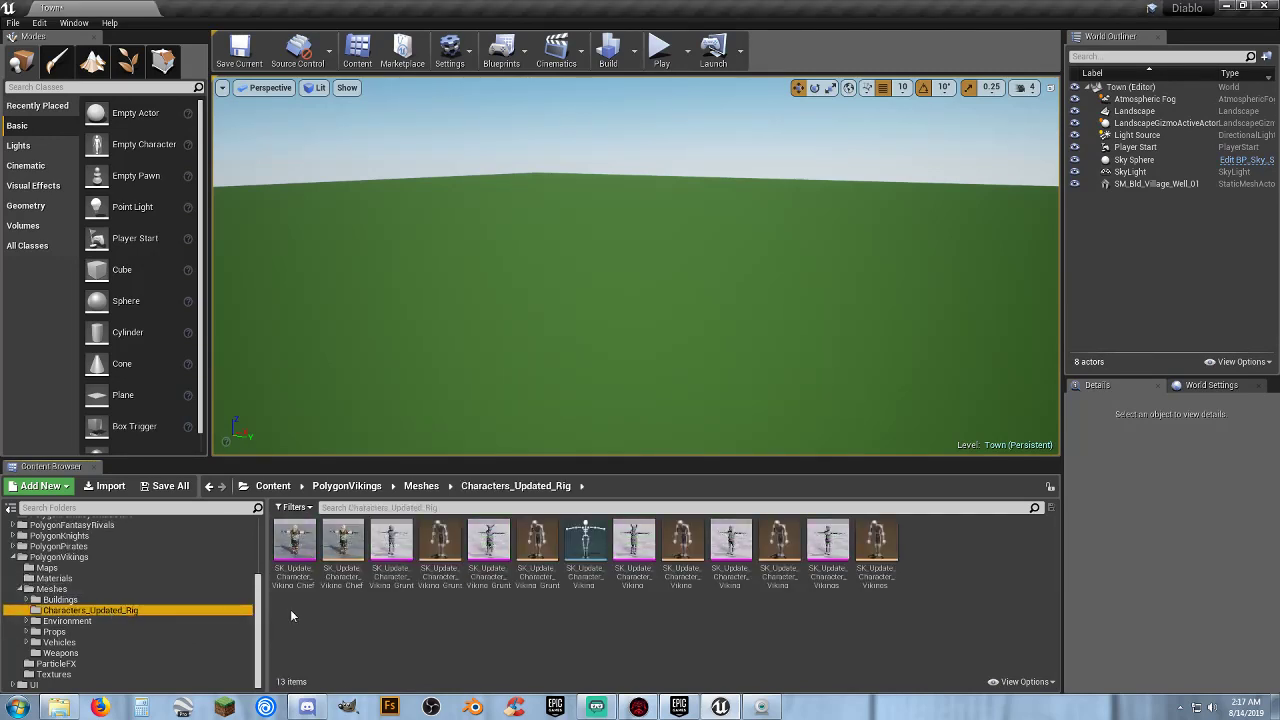
{"action": "left_click", "coordinate": [292, 588]}
{"action": "left_click", "coordinate": [404, 586], "text": "ctrl"}
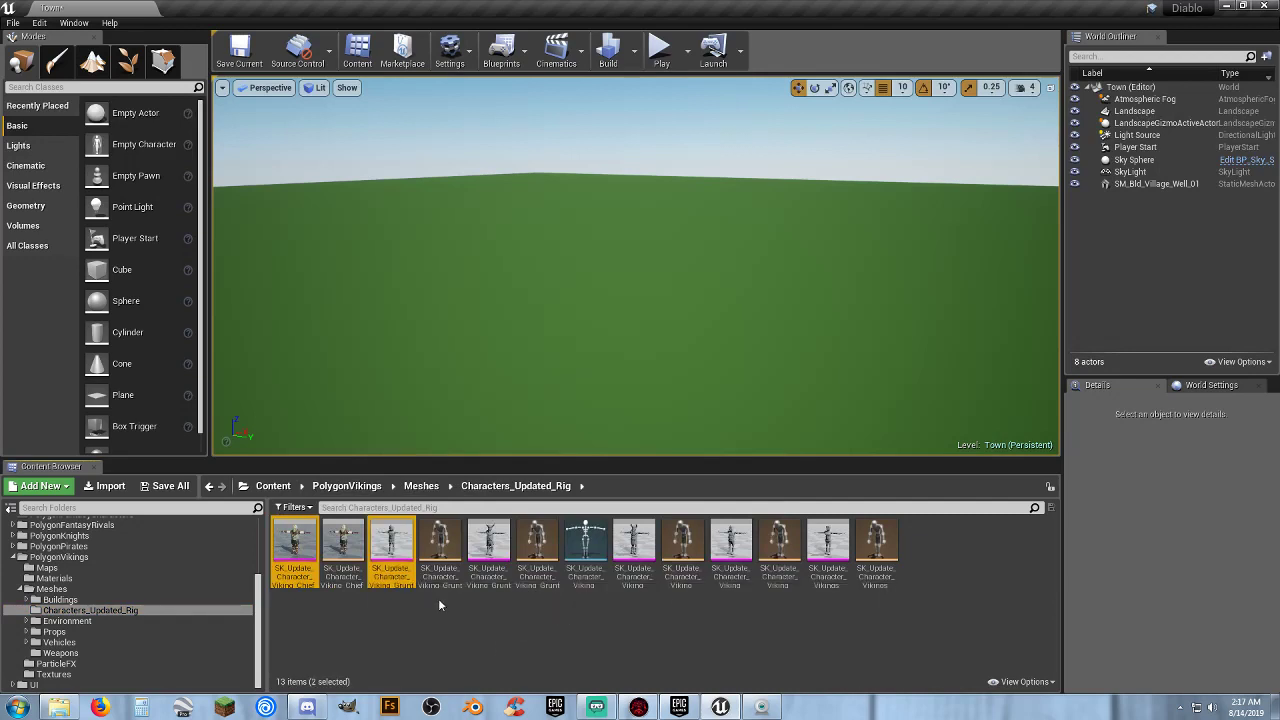
{"action": "left_click", "coordinate": [490, 578], "text": "ctrl"}
{"action": "left_click", "coordinate": [636, 580], "text": "ctrl"}
{"action": "left_click", "coordinate": [730, 560], "text": "ctrl"}
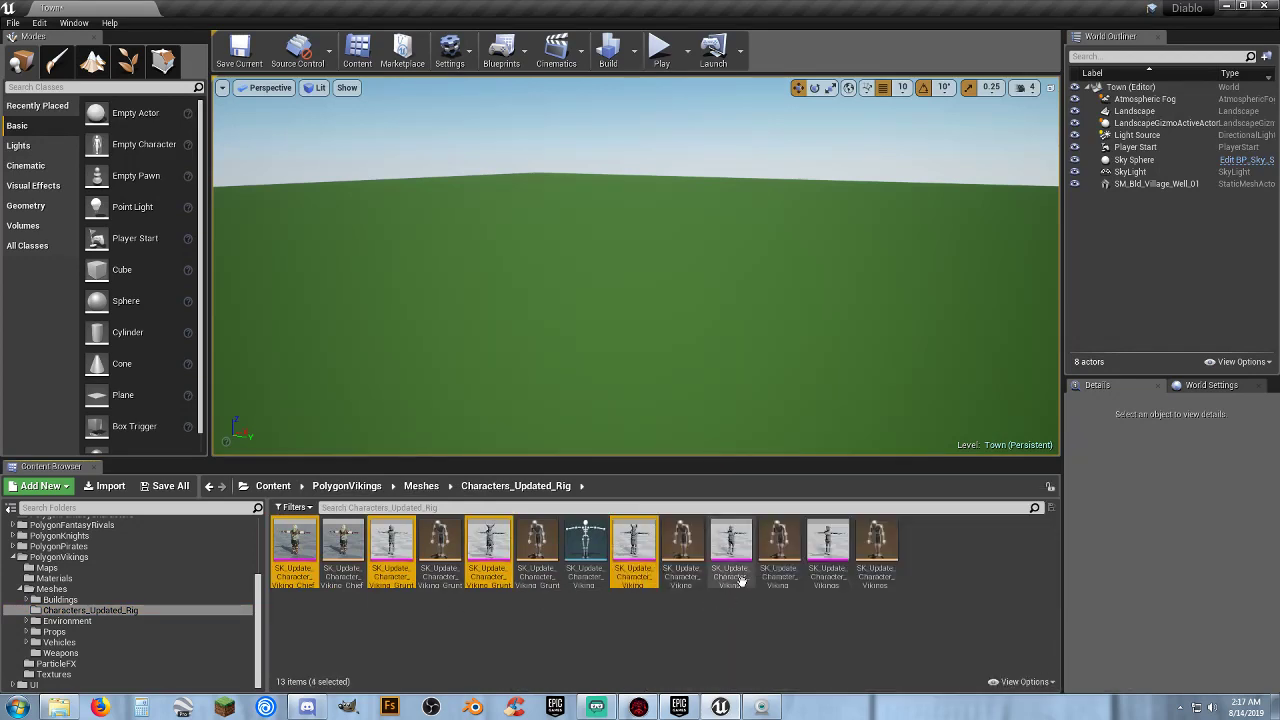
{"action": "left_click", "coordinate": [822, 585], "text": "ctrl"}
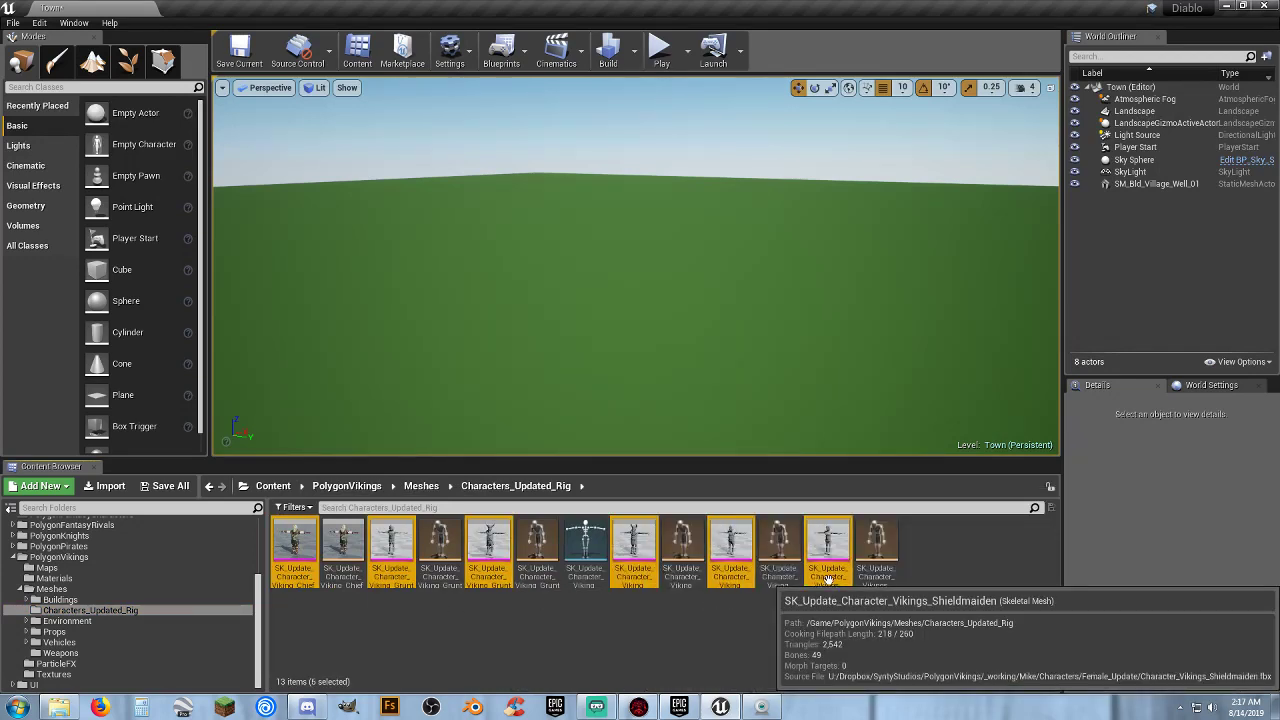
{"action": "right_click", "coordinate": [648, 556]}
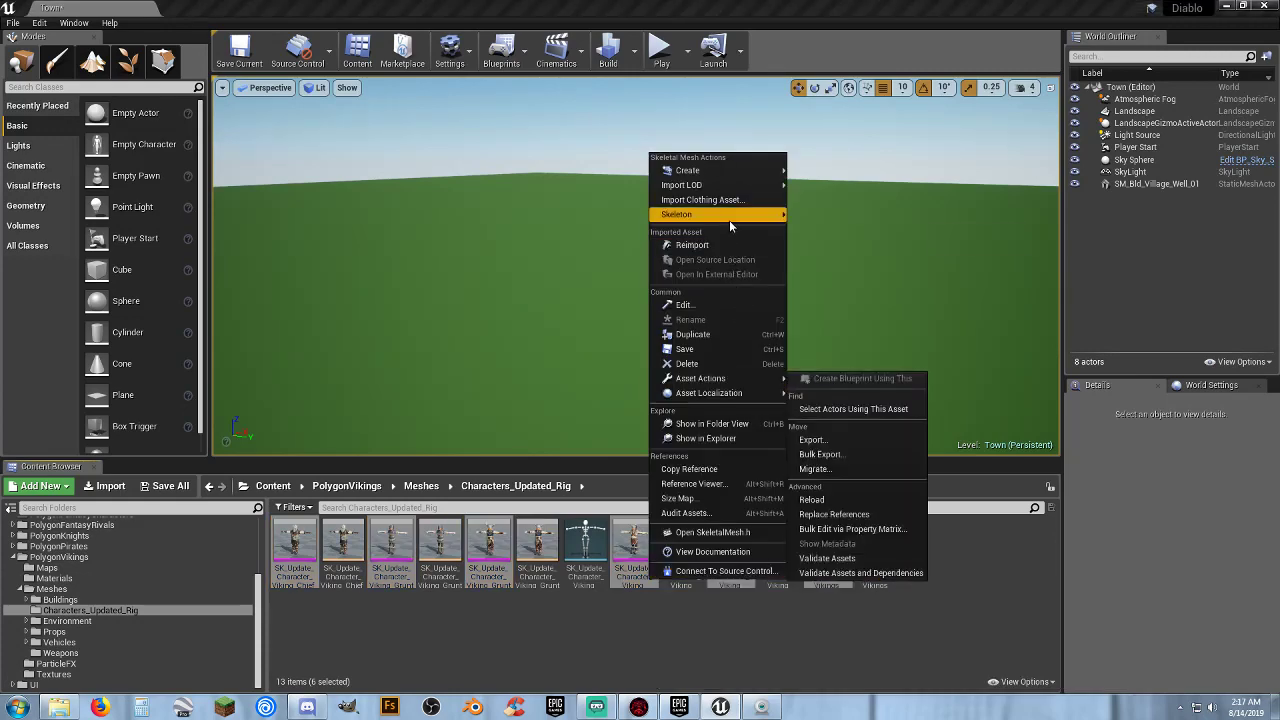
{"action": "mouse_move", "coordinate": [729, 216]}
{"action": "left_click", "coordinate": [840, 241]}
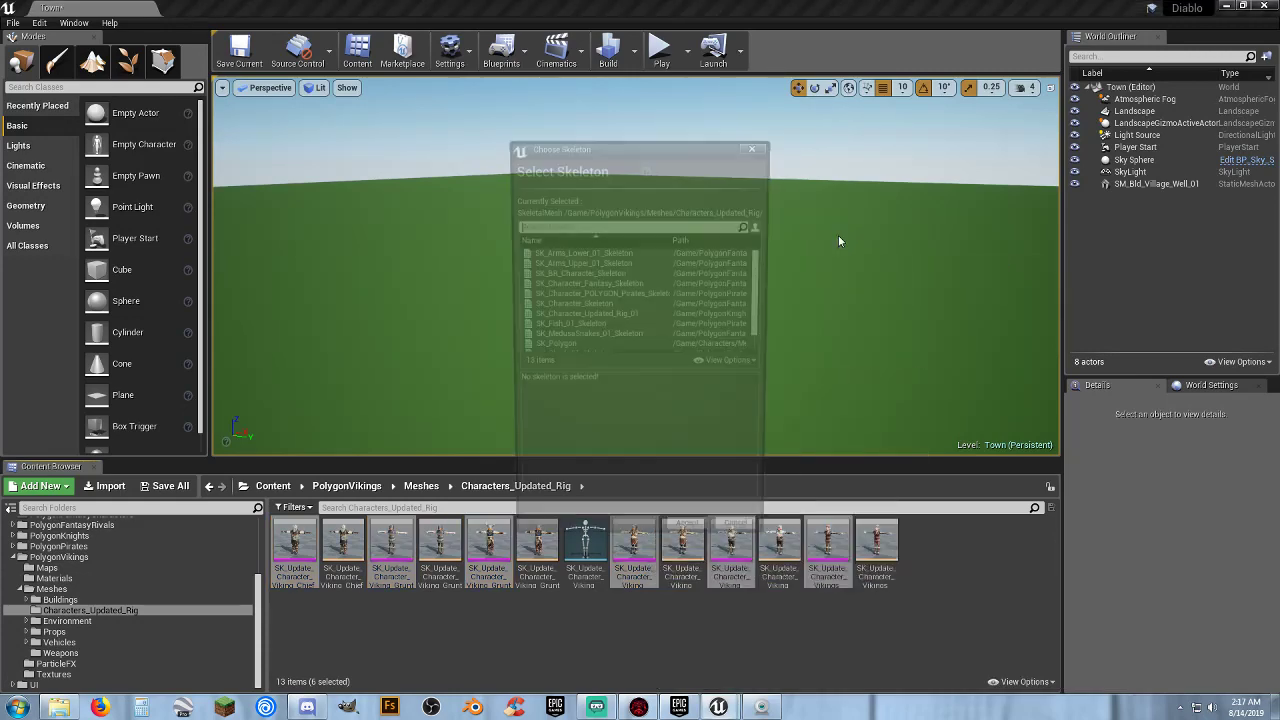
{"action": "left_click", "coordinate": [565, 347]}
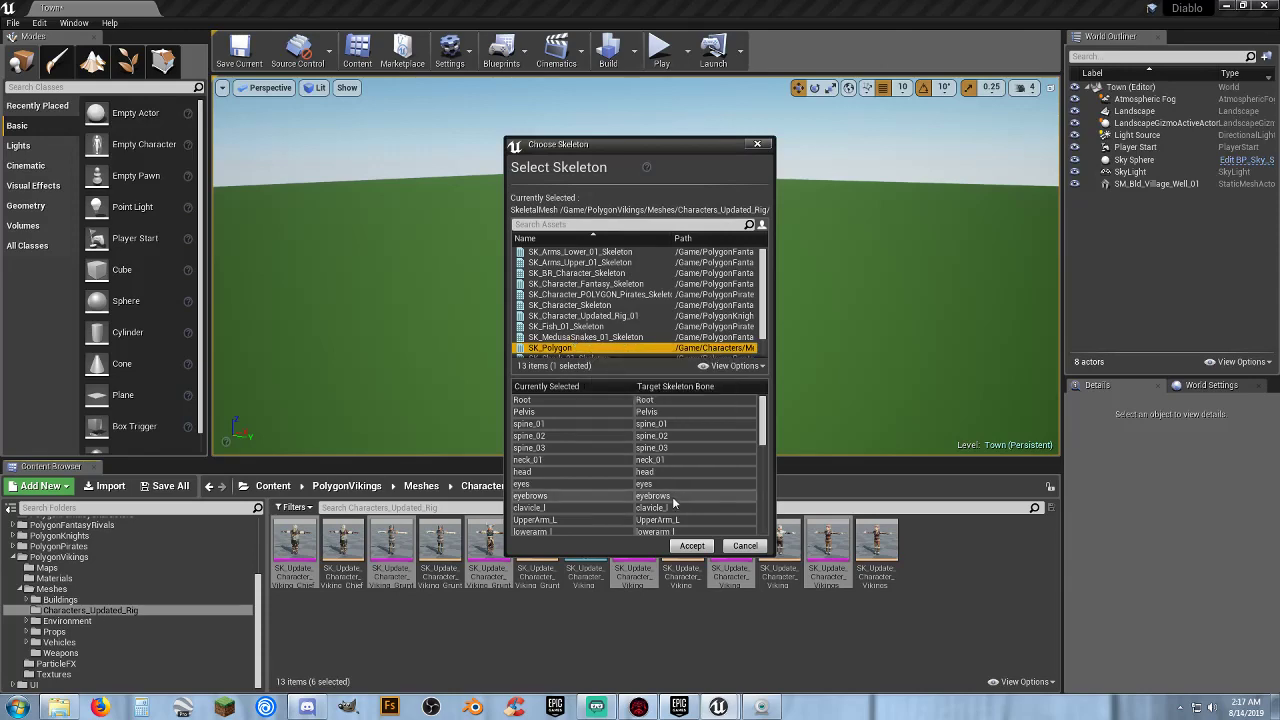
{"action": "left_click", "coordinate": [690, 545]}
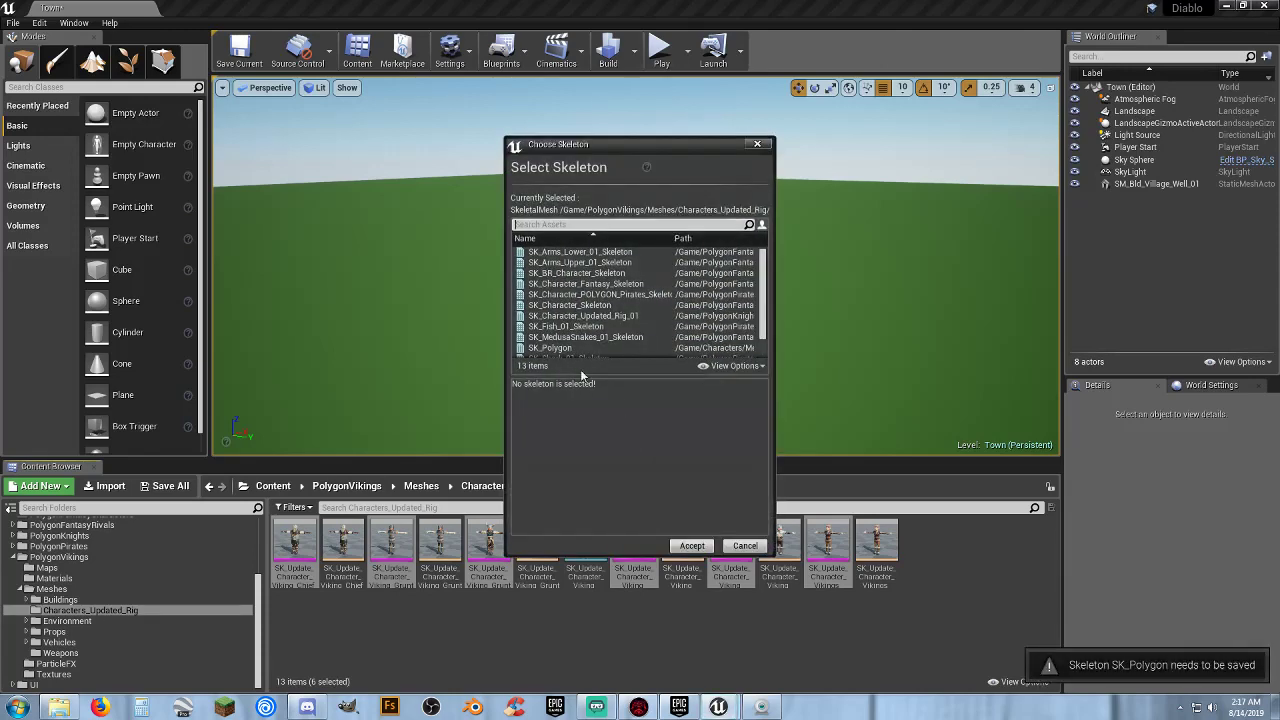
Assign the SK_Polygon skeleton to the remaining five selected Viking meshes and save all modified content.
{"action": "left_click", "coordinate": [560, 347]}
{"action": "left_click", "coordinate": [692, 545]}
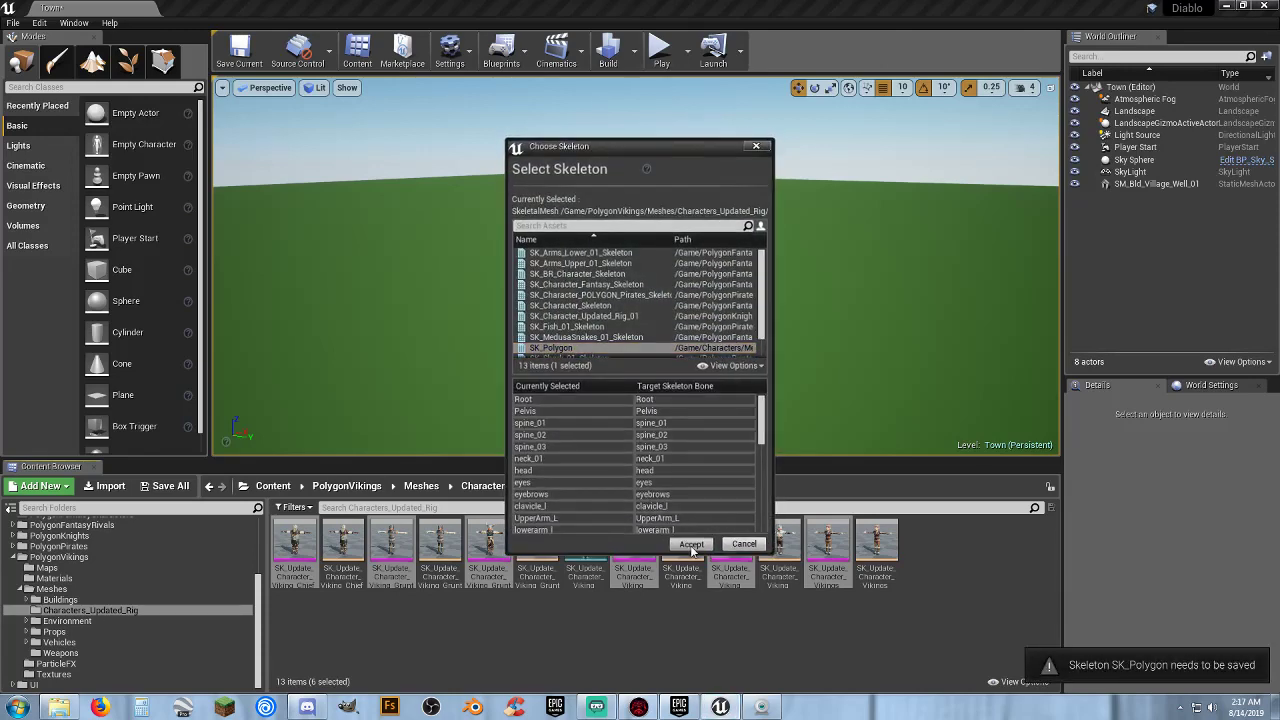
{"action": "left_click", "coordinate": [560, 347]}
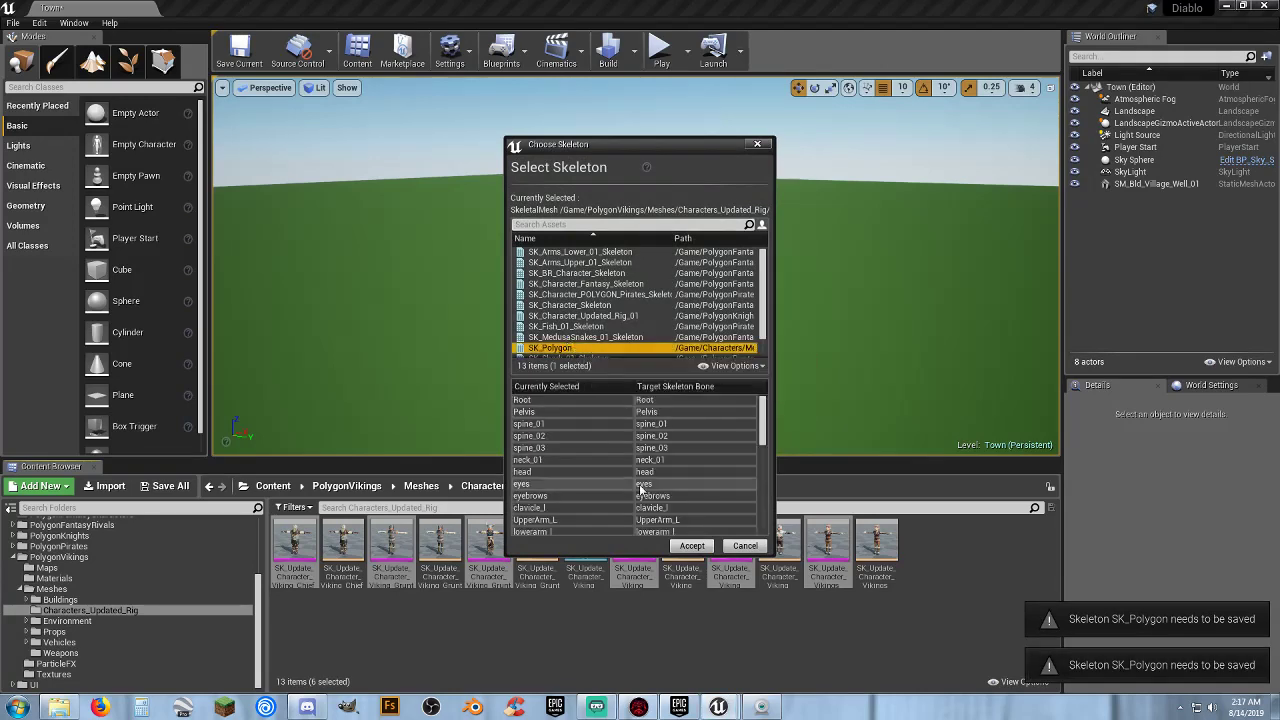
{"action": "left_click", "coordinate": [692, 545]}
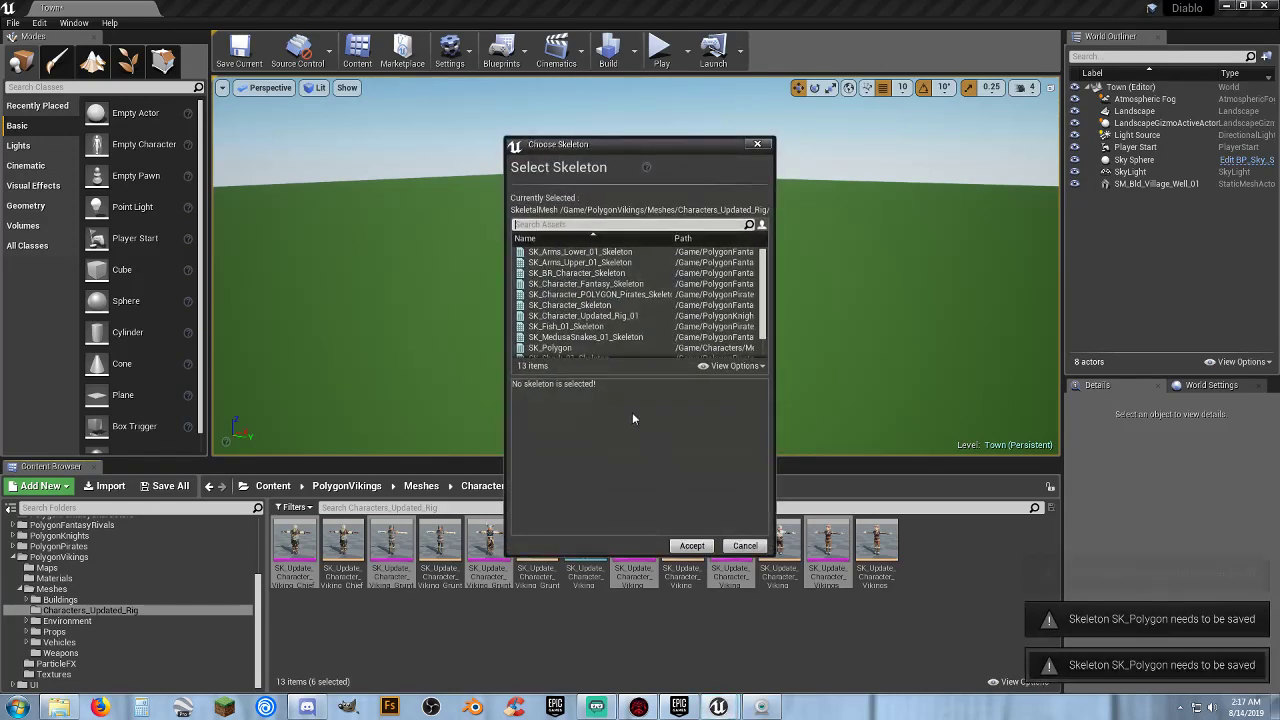
{"action": "left_click", "coordinate": [560, 347]}
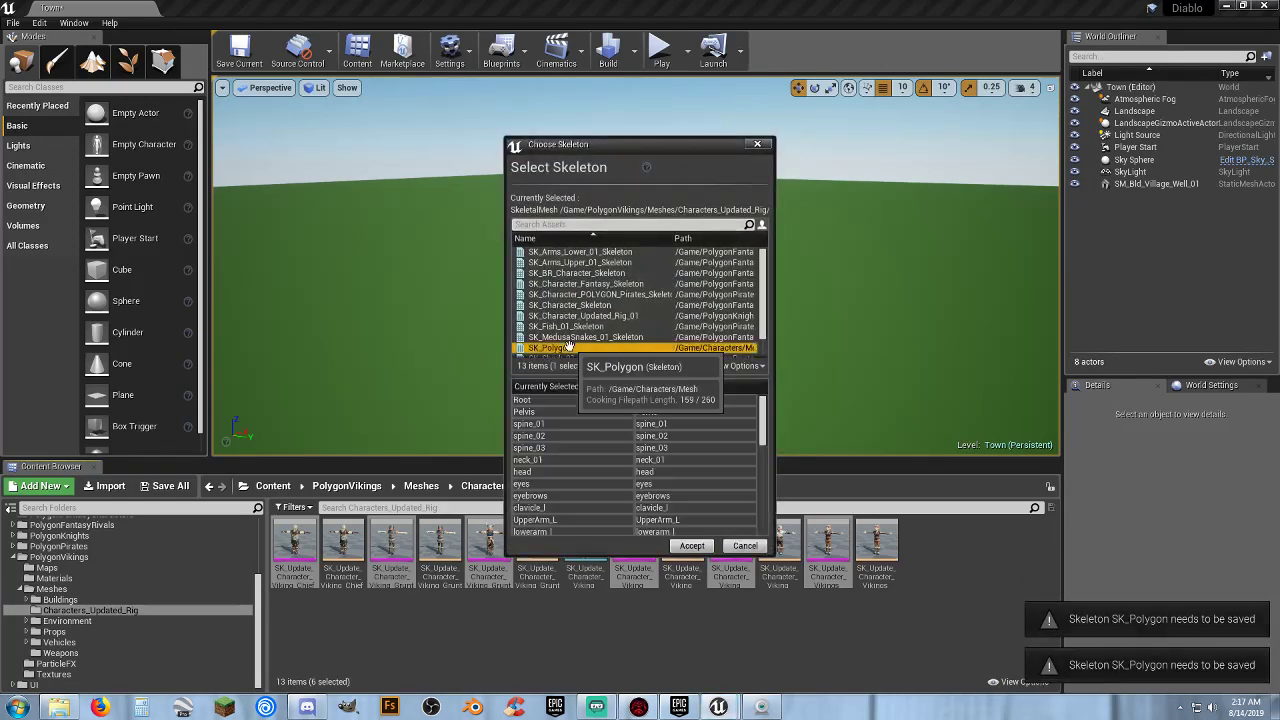
{"action": "left_click", "coordinate": [692, 545]}
{"action": "left_click", "coordinate": [560, 347]}
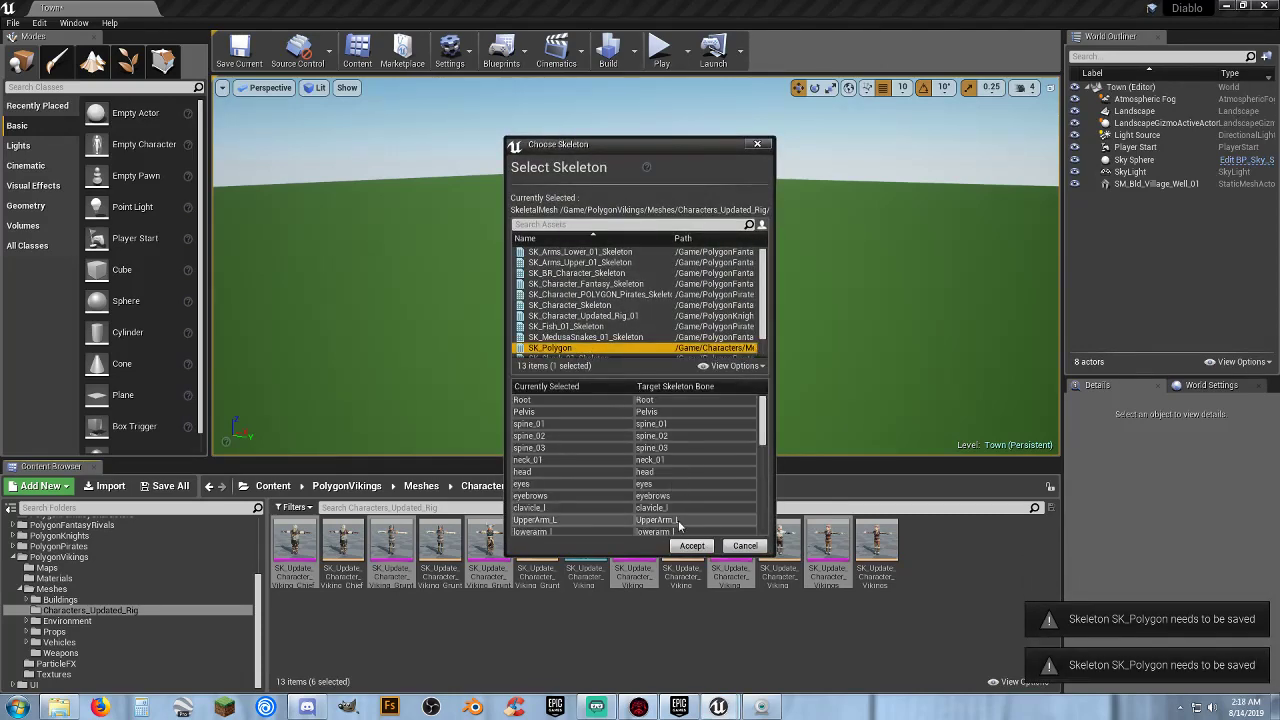
{"action": "left_click", "coordinate": [690, 545]}
{"action": "left_click", "coordinate": [568, 347]}
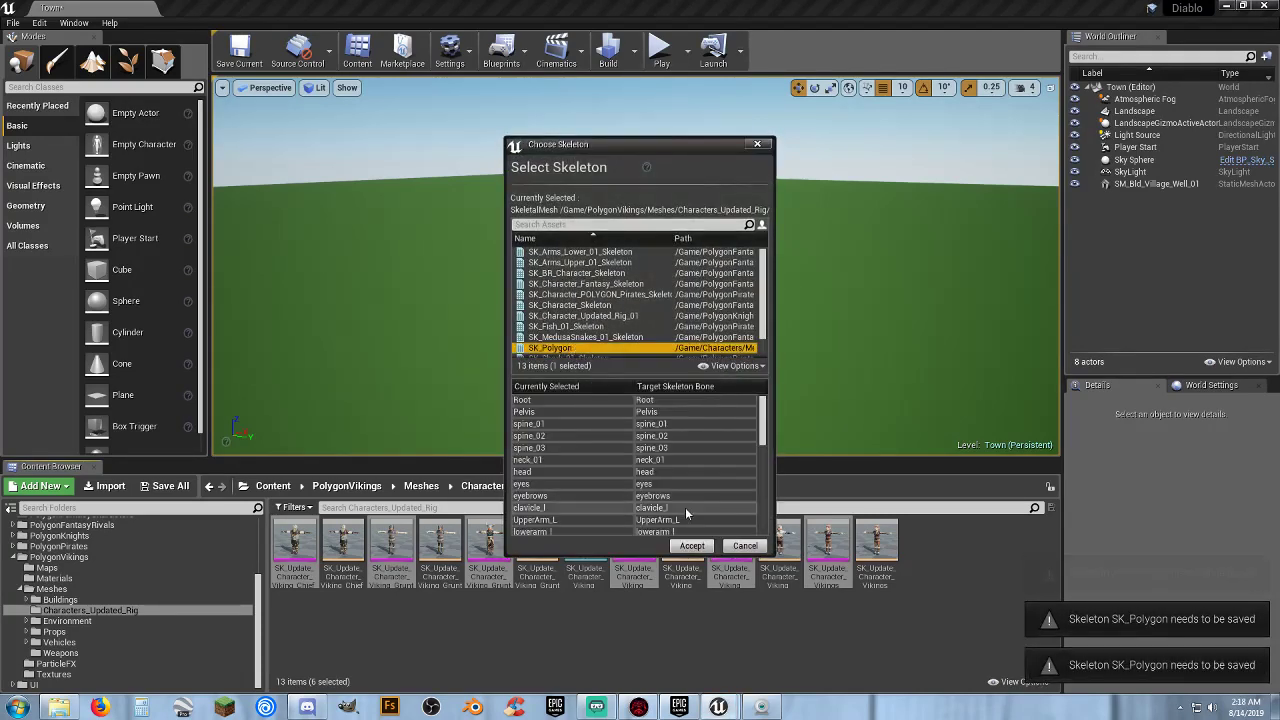
{"action": "left_click", "coordinate": [692, 545]}
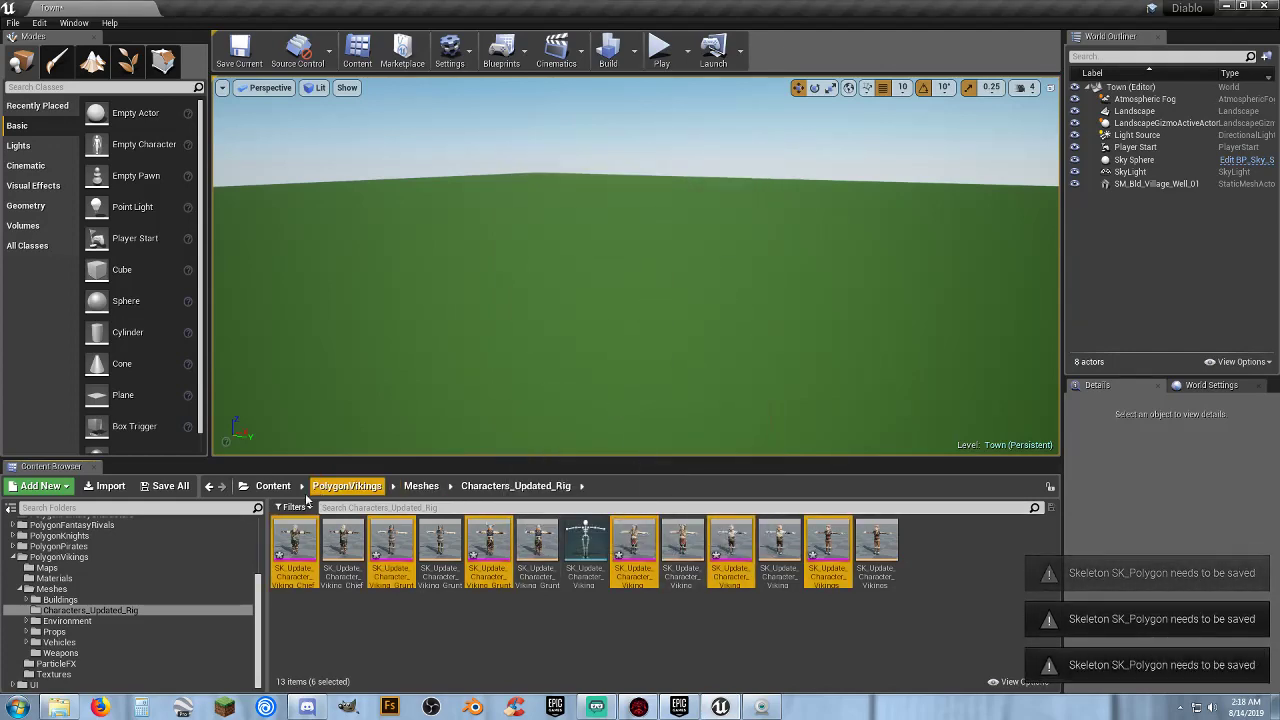
{"action": "left_click", "coordinate": [168, 485]}
{"action": "left_click", "coordinate": [759, 476]}
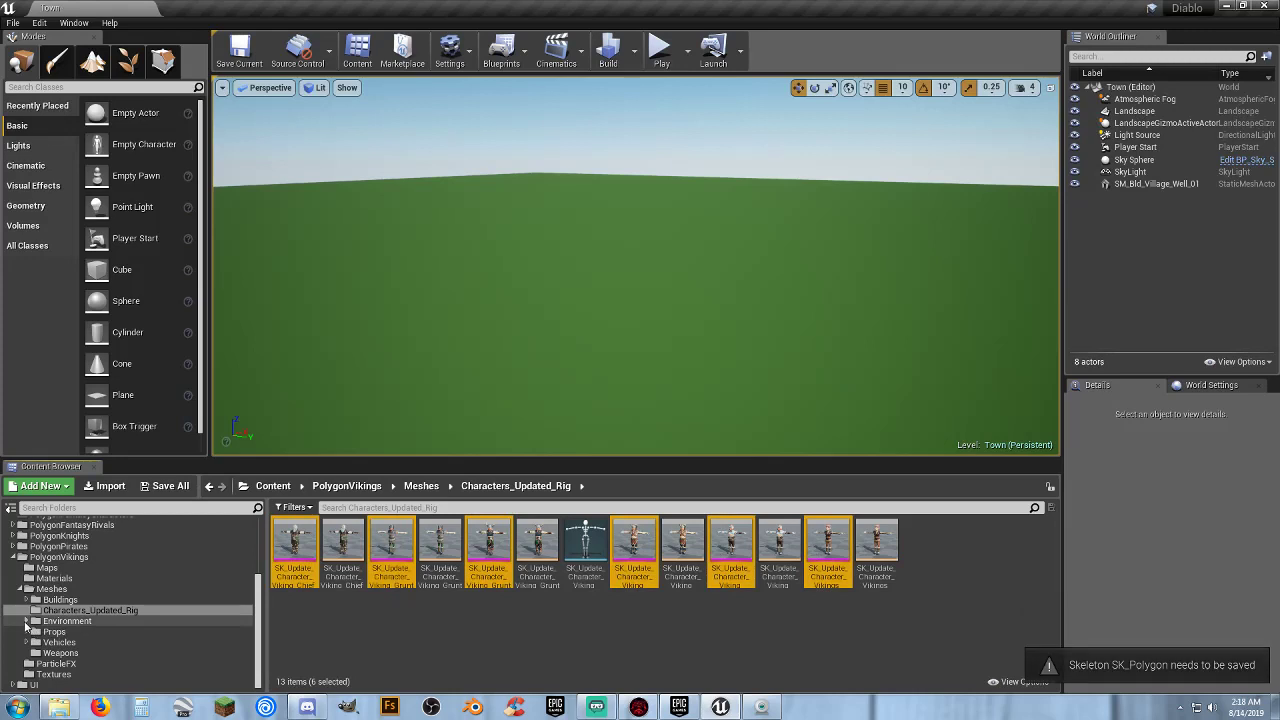
Examine the PolygonVikings Environment and Buildings meshes, including the Snow subfolder of Buildings.
{"action": "left_click", "coordinate": [36, 621]}
{"action": "left_click", "coordinate": [63, 621]}
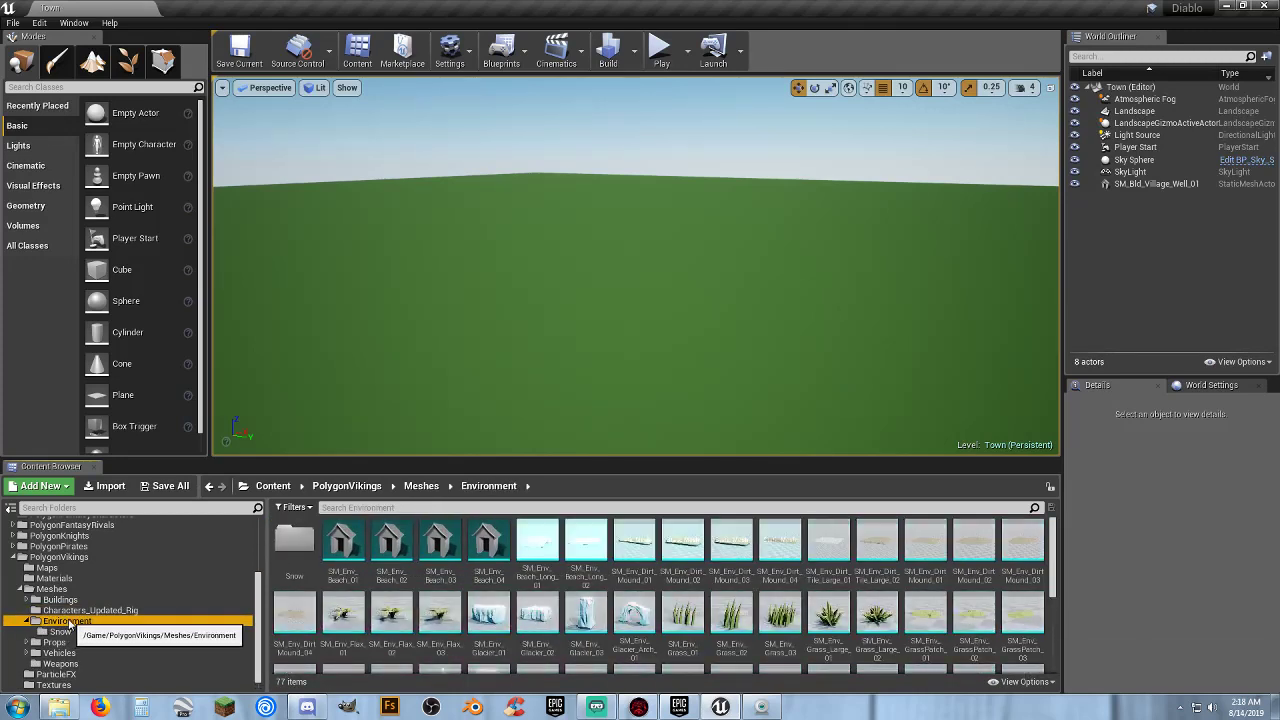
{"action": "left_click", "coordinate": [58, 600]}
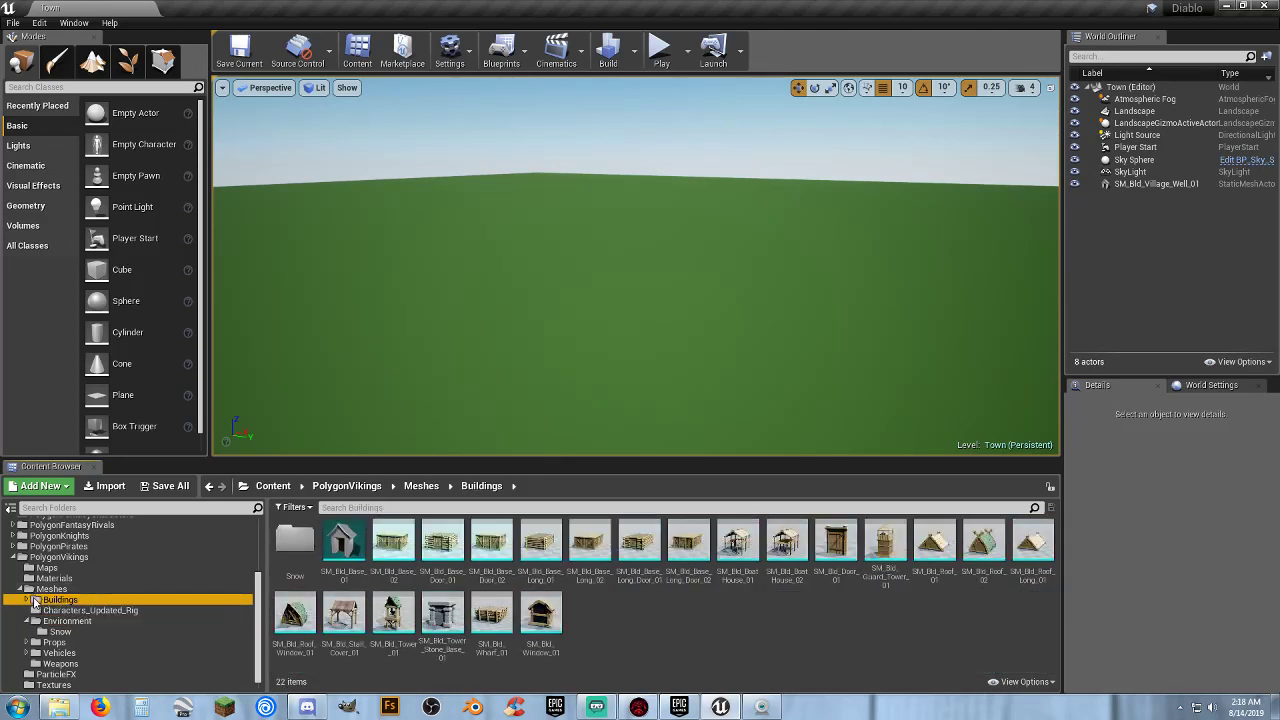
{"action": "left_click", "coordinate": [27, 600]}
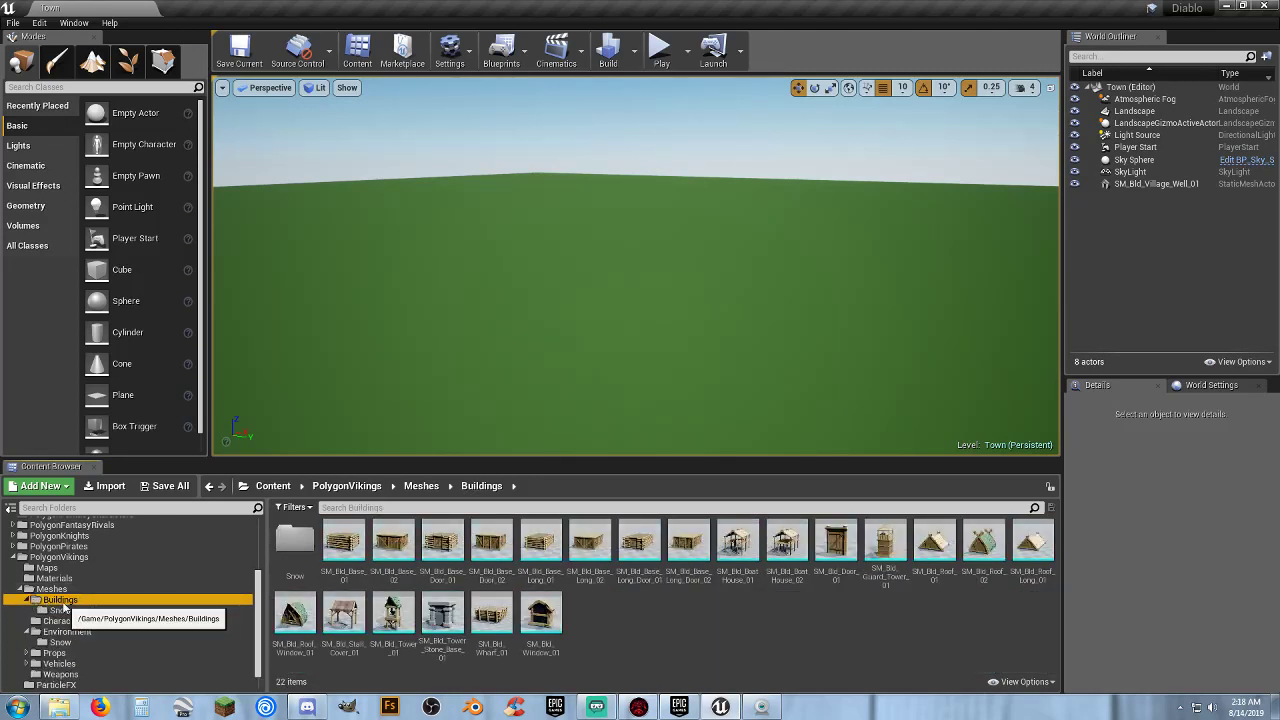
{"action": "left_click", "coordinate": [62, 610]}
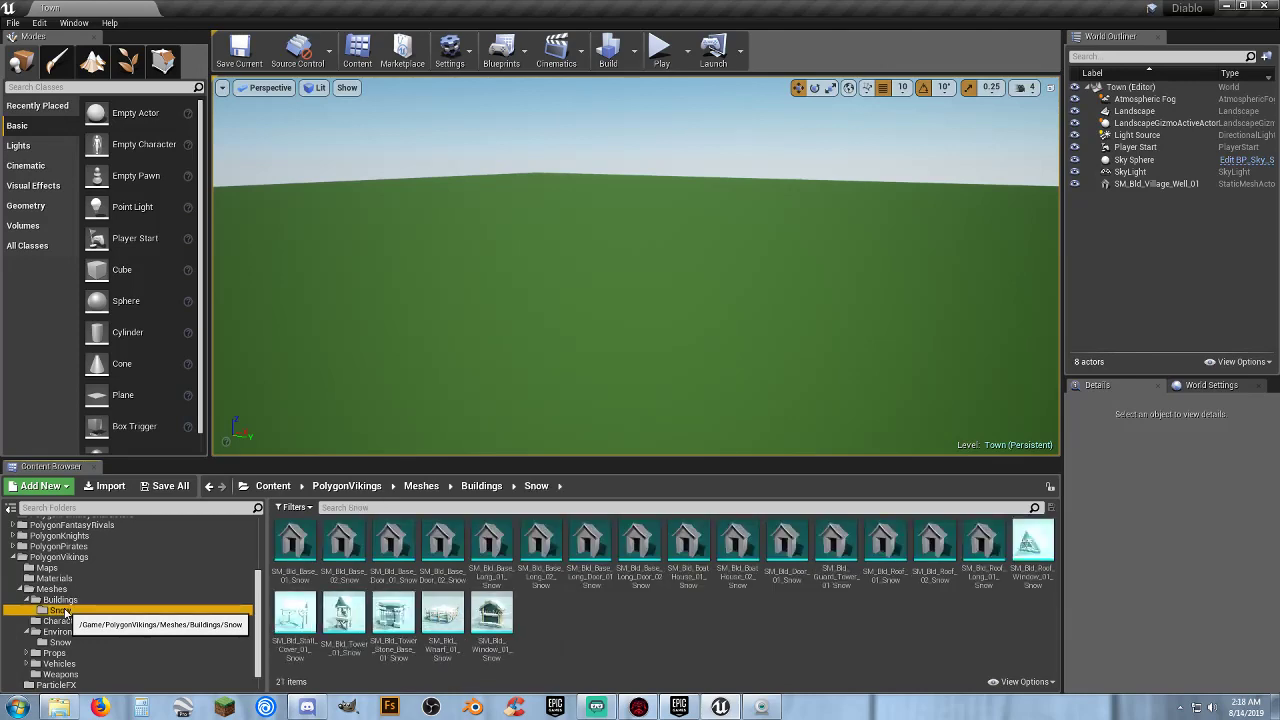
{"action": "left_click", "coordinate": [60, 600]}
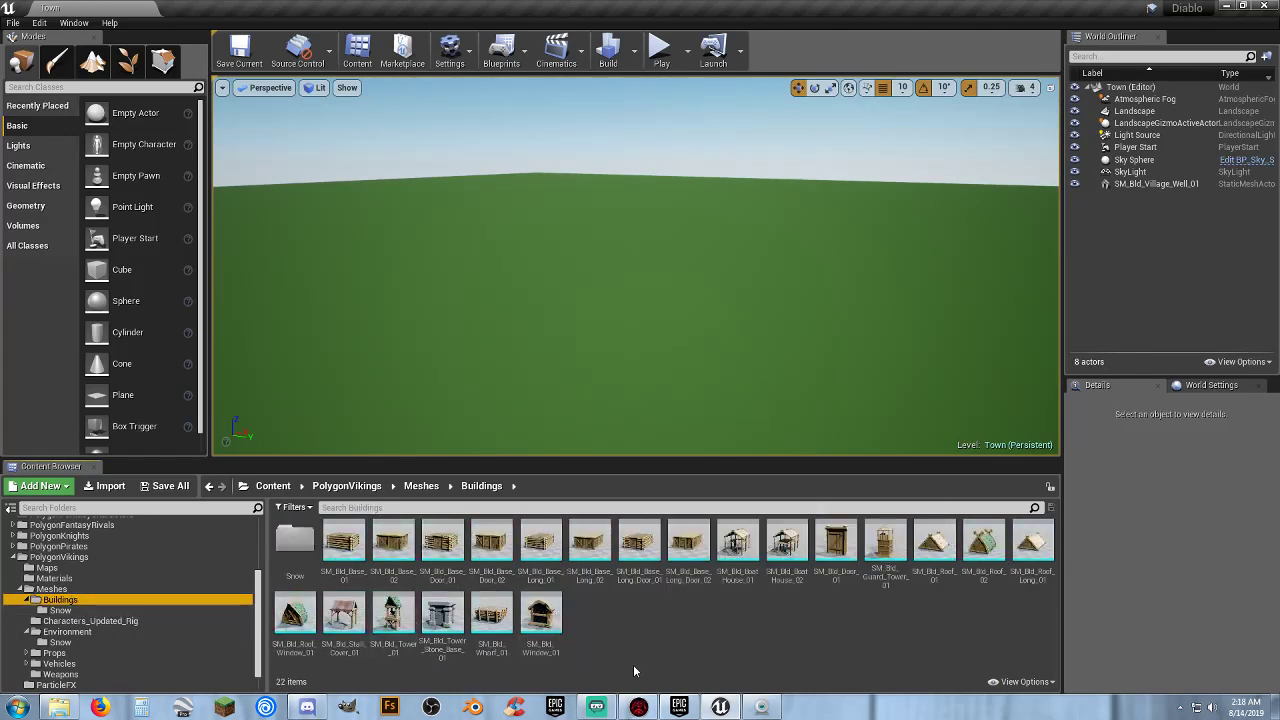
Place the SM_Bld_Base_Long_Door_02 building on the landscape near the well.
{"action": "right_click_drag", "start_coordinate": [691, 362], "coordinate": [691, 362]}
{"action": "key", "text": "s"}
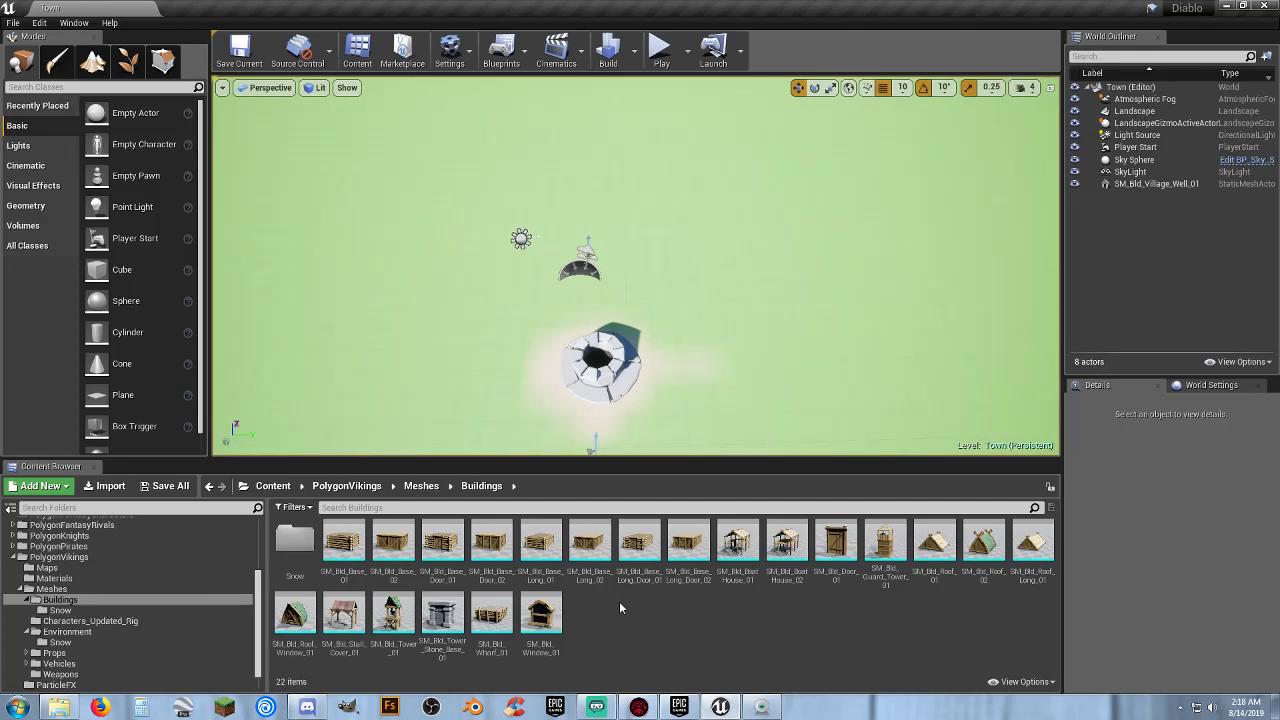
{"action": "left_click_drag", "start_coordinate": [688, 545], "coordinate": [506, 190]}
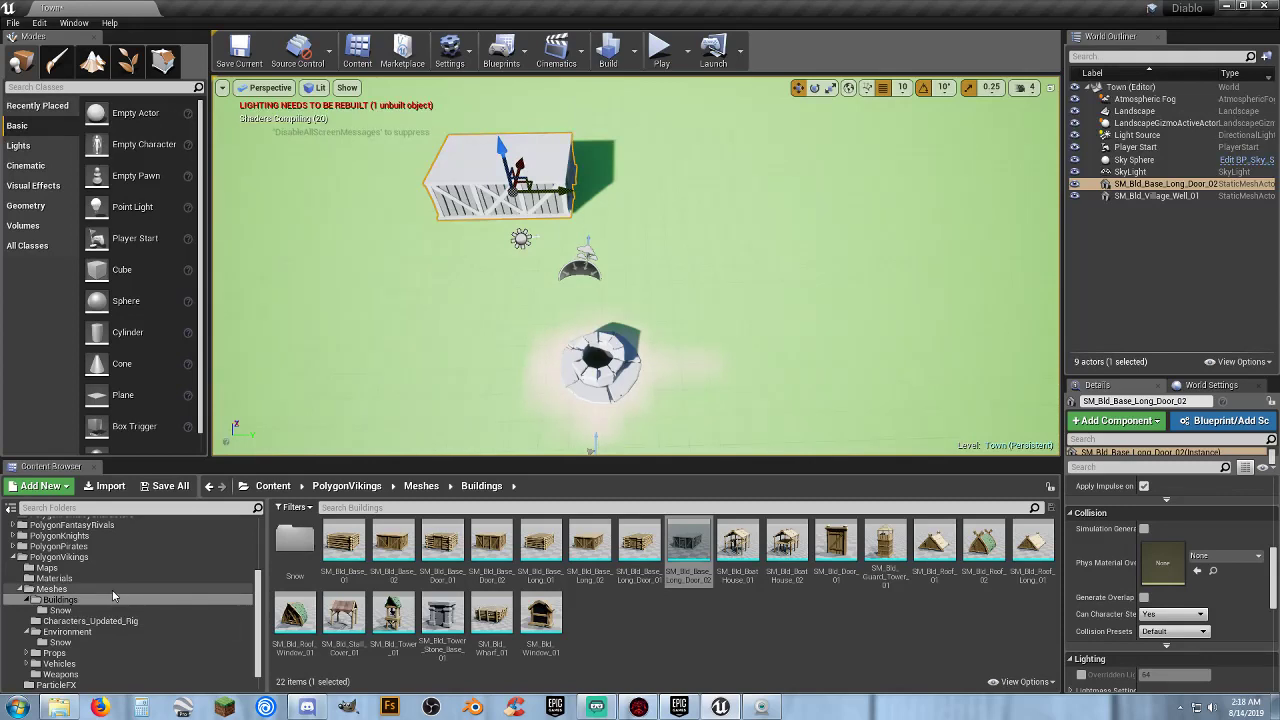
Open the PolygonVikings Weapons folder and delete the placed SM_Bld_Base_Long_Door_02 building from the level.
{"action": "scroll", "coordinate": [96, 620], "scroll_direction": "down", "scroll_amount": 1}
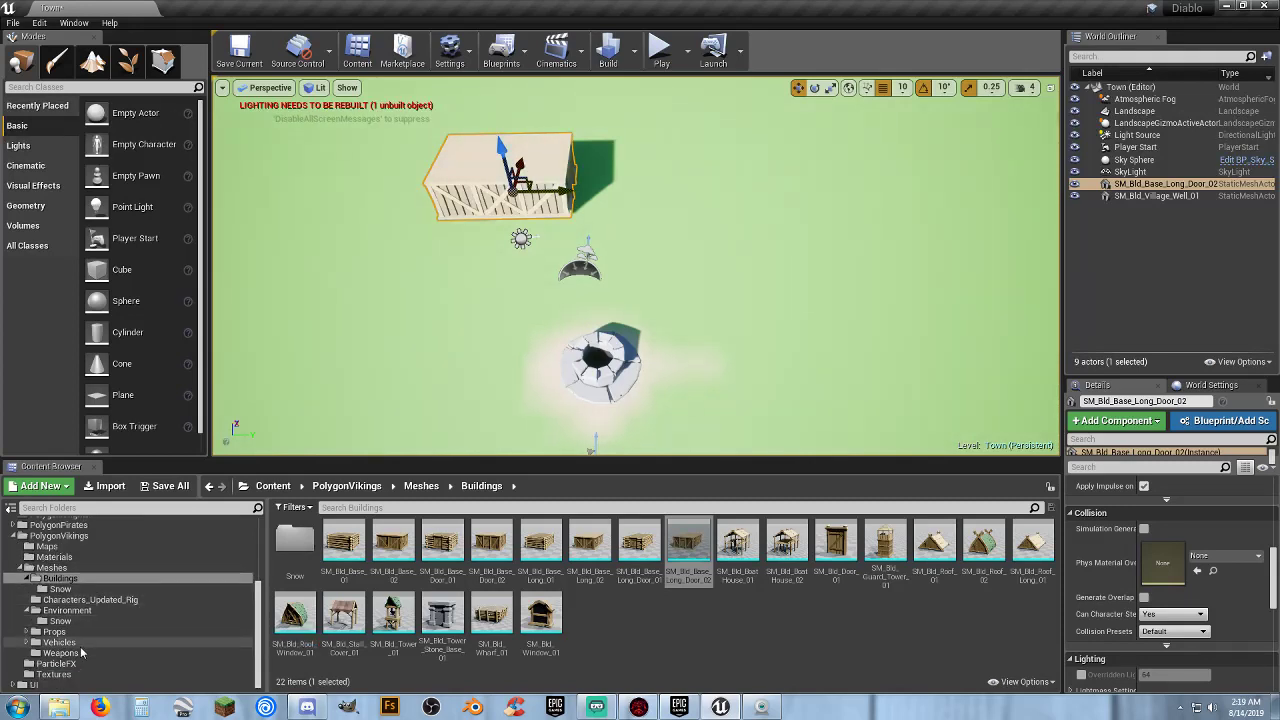
{"action": "left_click", "coordinate": [60, 653]}
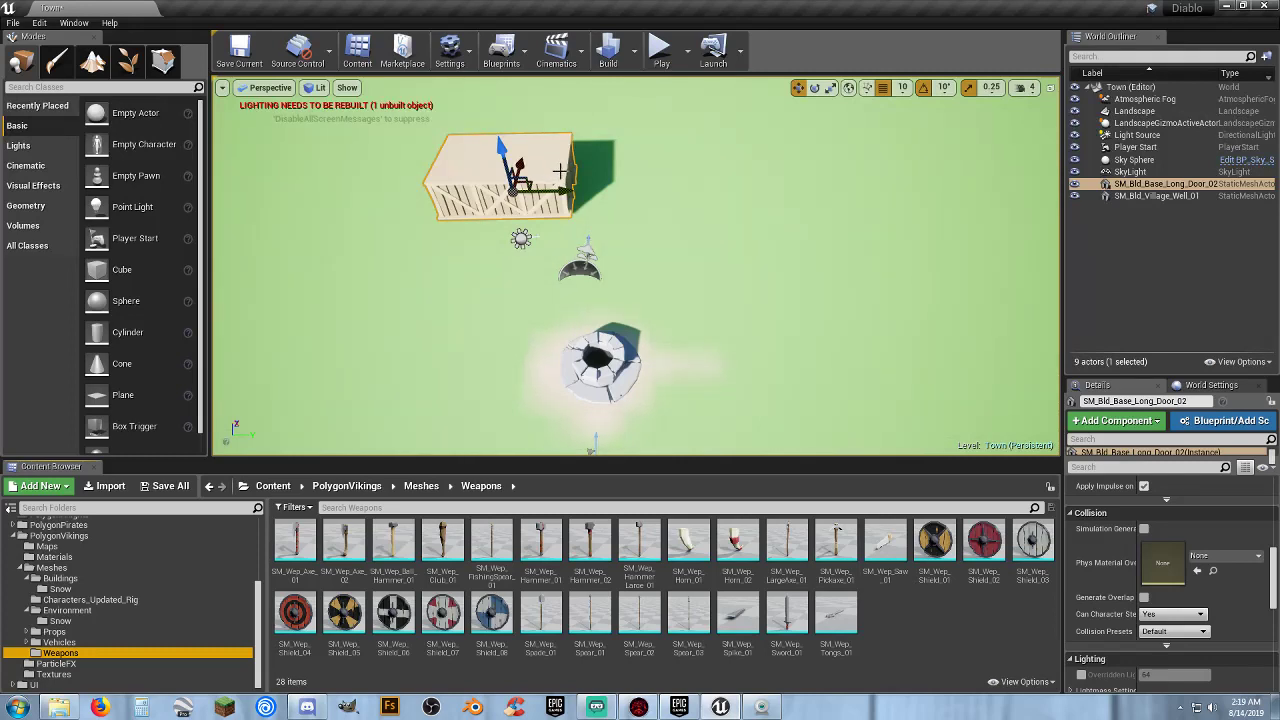
{"action": "key", "text": "Delete"}
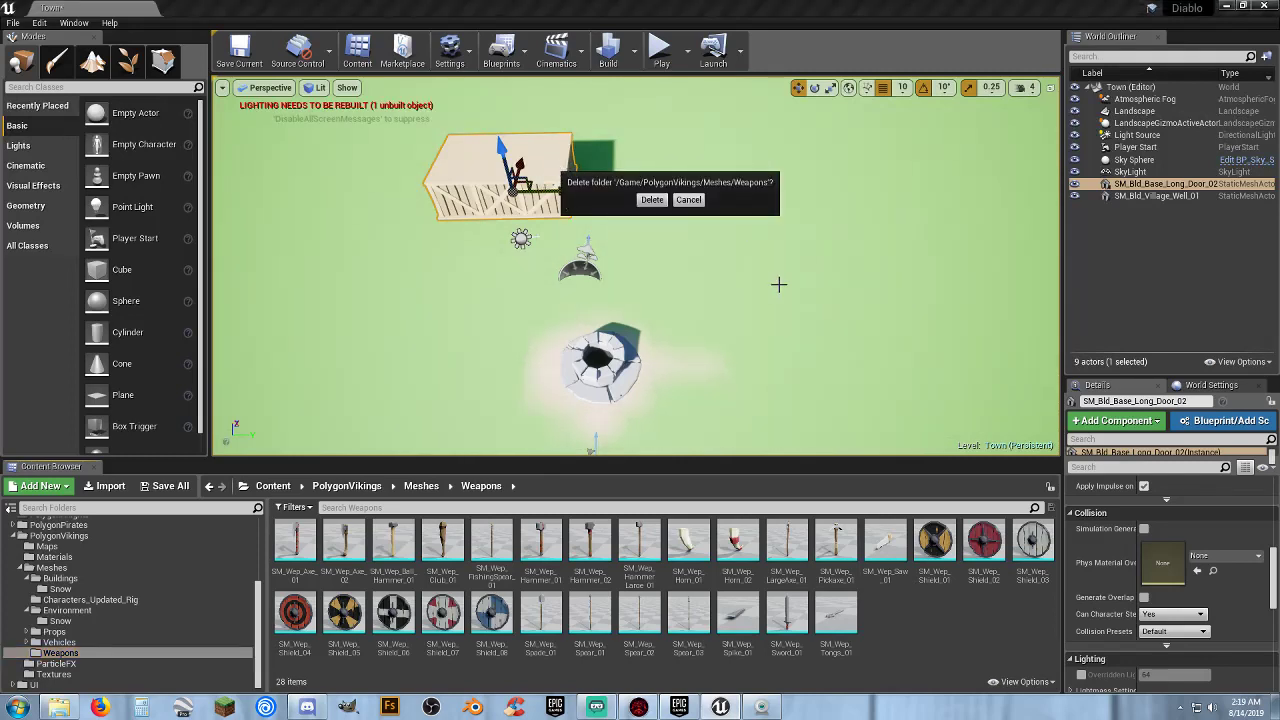
{"action": "left_click", "coordinate": [905, 608]}
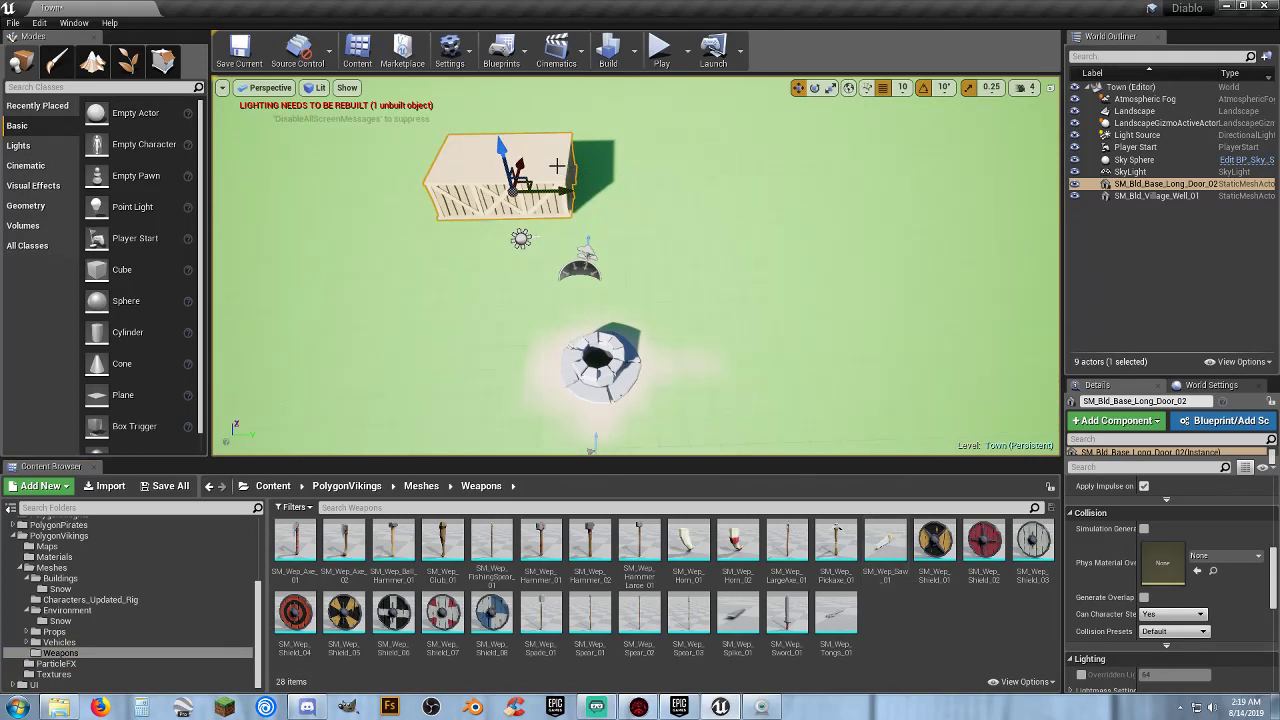
{"action": "key", "text": "Delete"}
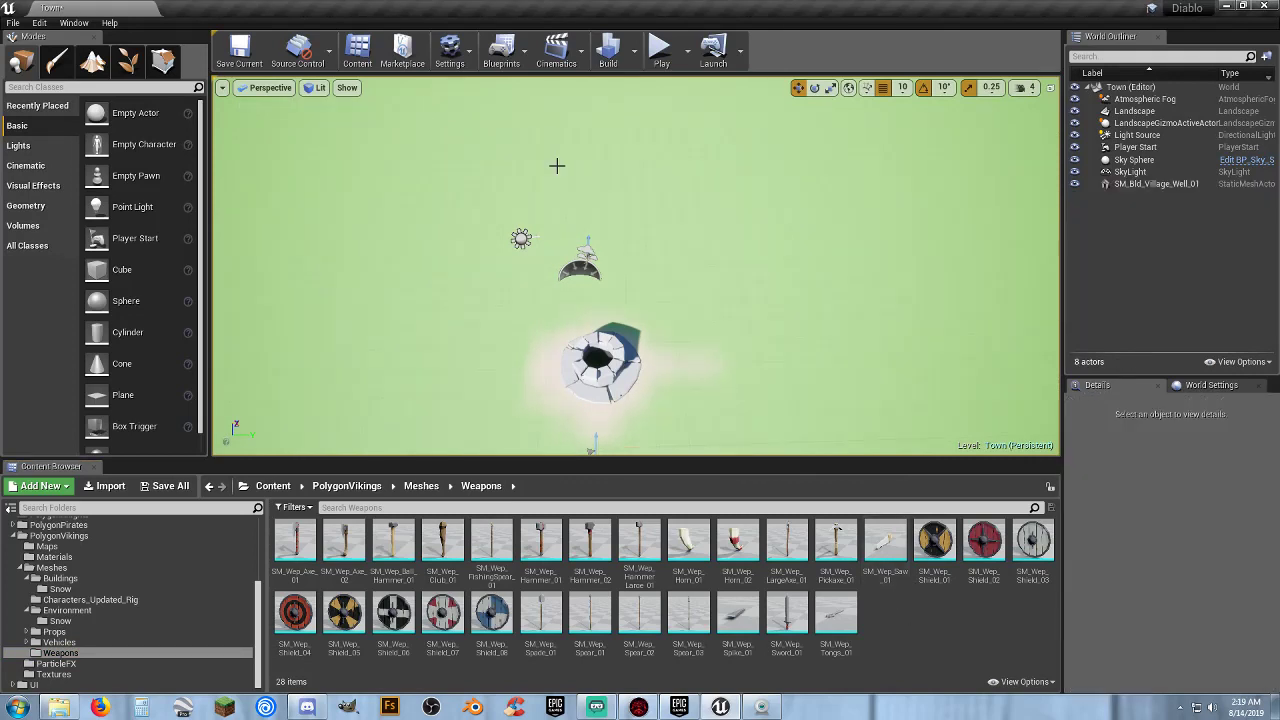
Examine the PolygonVikings Vehicles and Props meshes.
{"action": "left_click", "coordinate": [58, 643]}
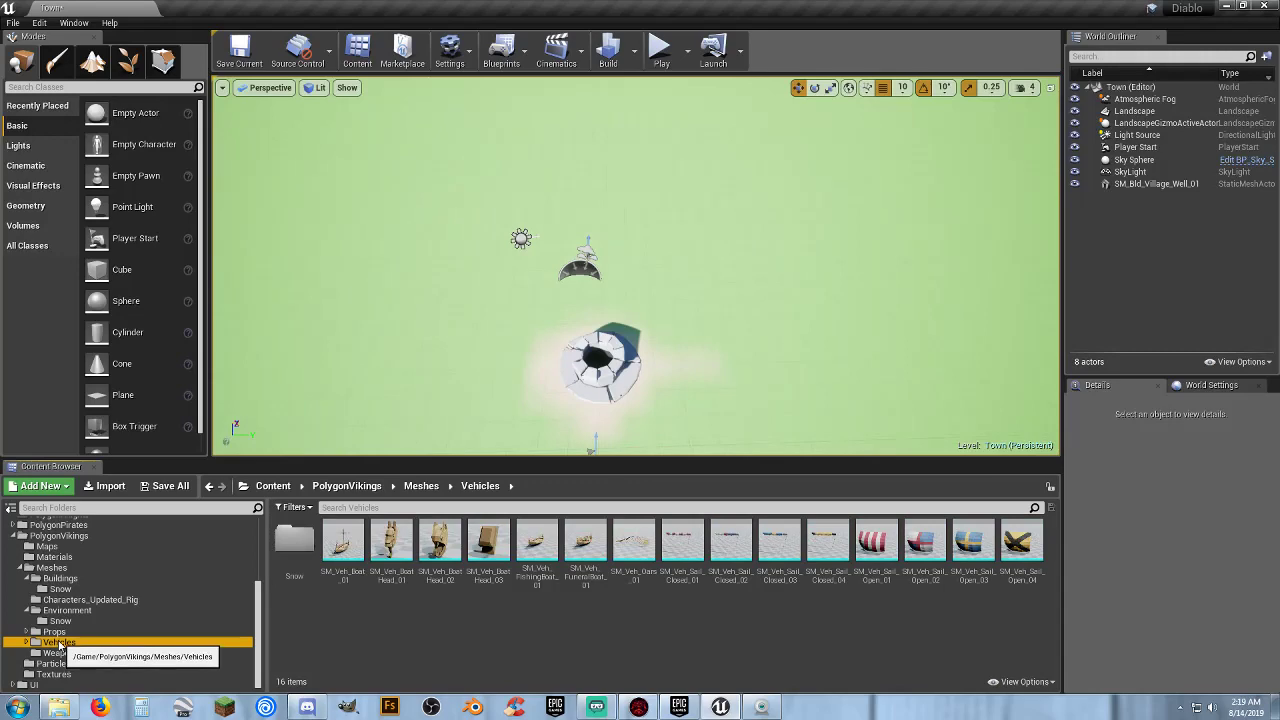
{"action": "left_click", "coordinate": [52, 632]}
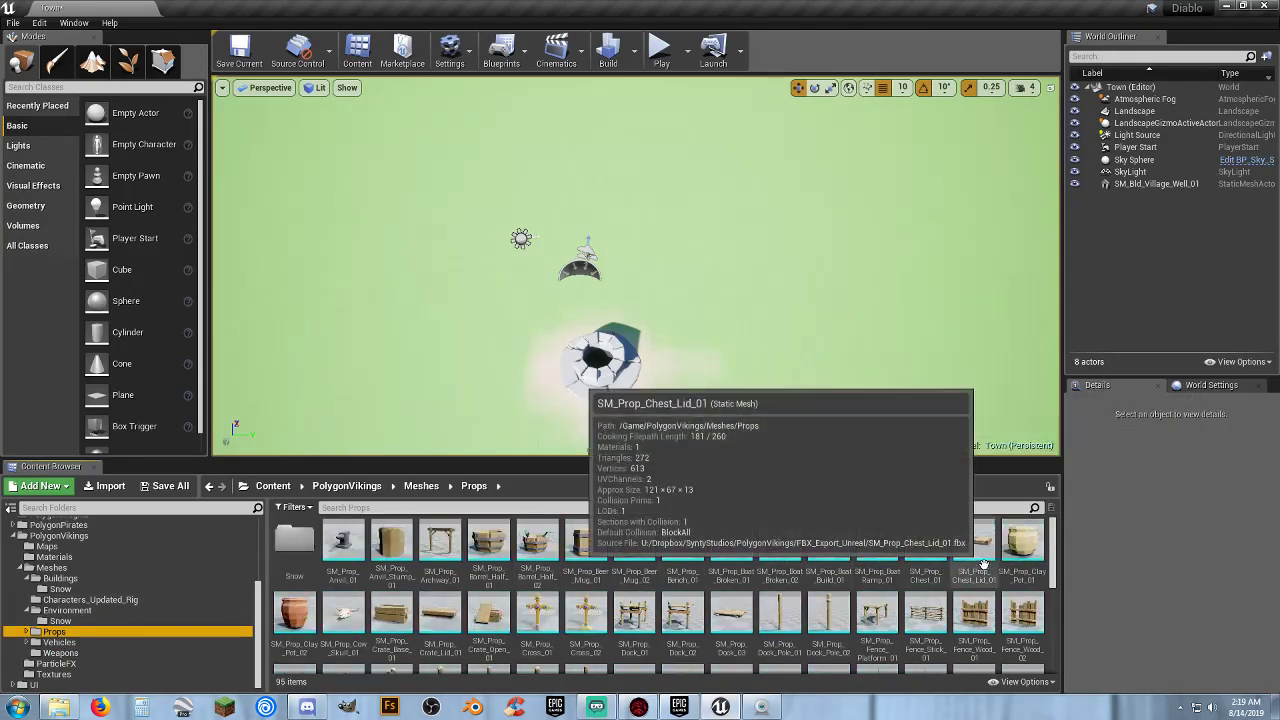
{"action": "scroll", "coordinate": [1018, 530], "scroll_direction": "down", "scroll_amount": 3}
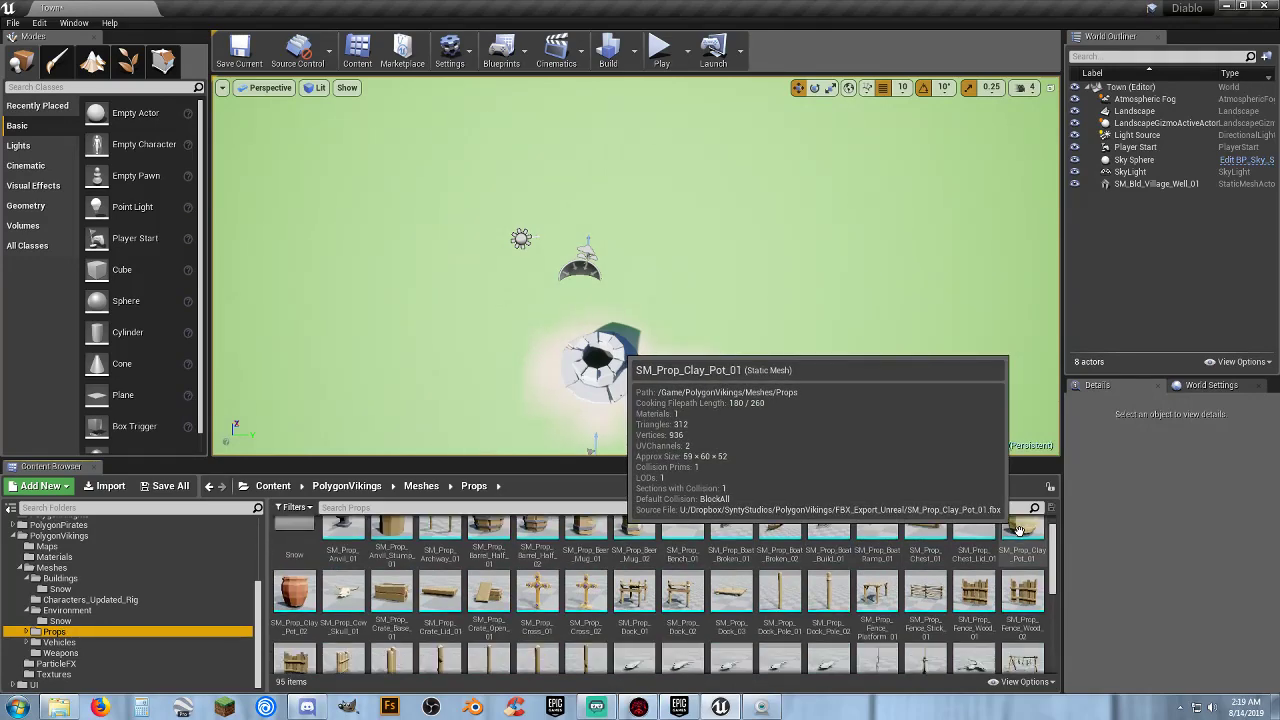
{"action": "scroll", "coordinate": [1017, 531], "scroll_direction": "down", "scroll_amount": 3}
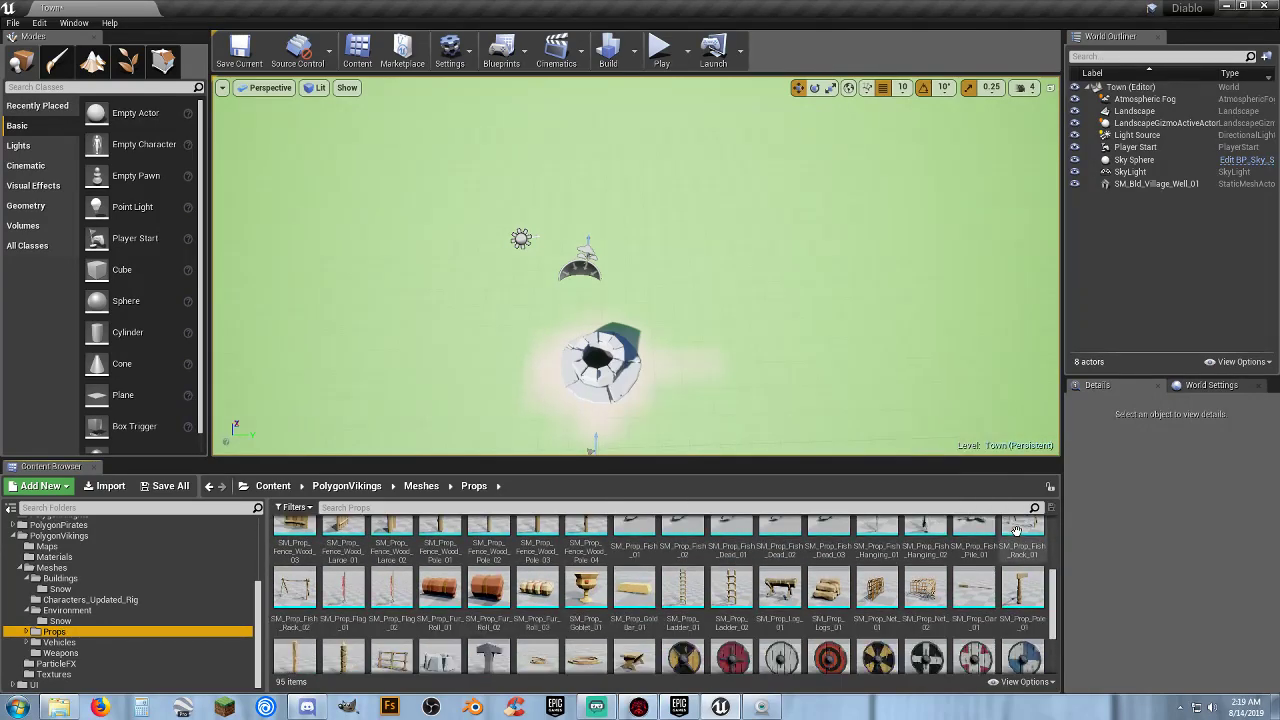
{"action": "scroll", "coordinate": [1017, 531], "scroll_direction": "down", "scroll_amount": 1}
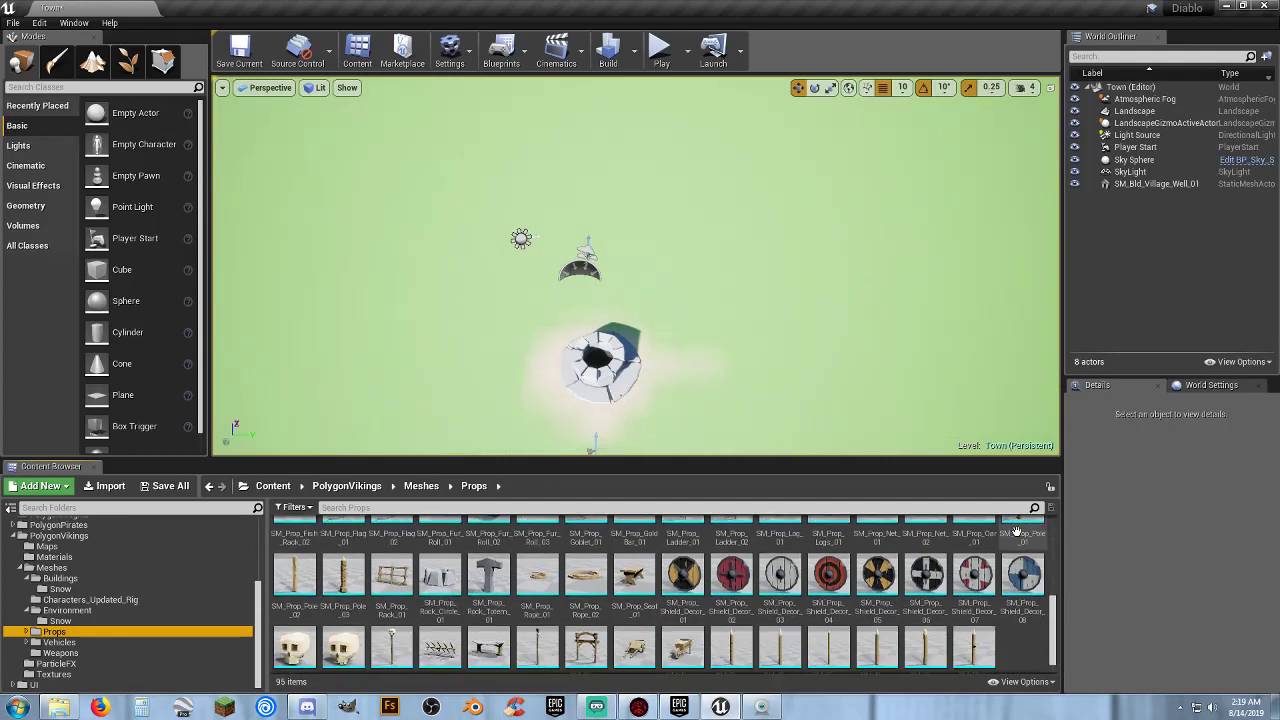
{"action": "scroll", "coordinate": [1017, 531], "scroll_direction": "down", "scroll_amount": 1}
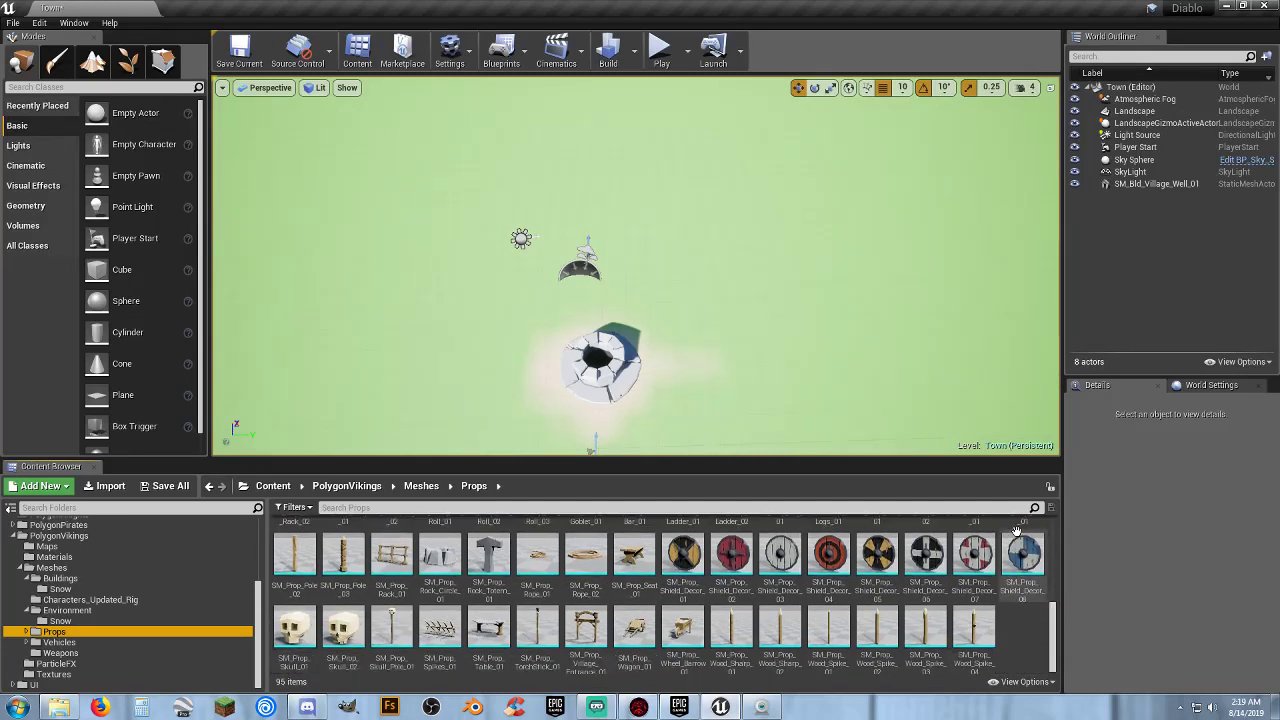
Review the PolygonVikings Maps, the Environment folder with its Snow subfolder, and the Buildings folder.
{"action": "left_click", "coordinate": [46, 549]}
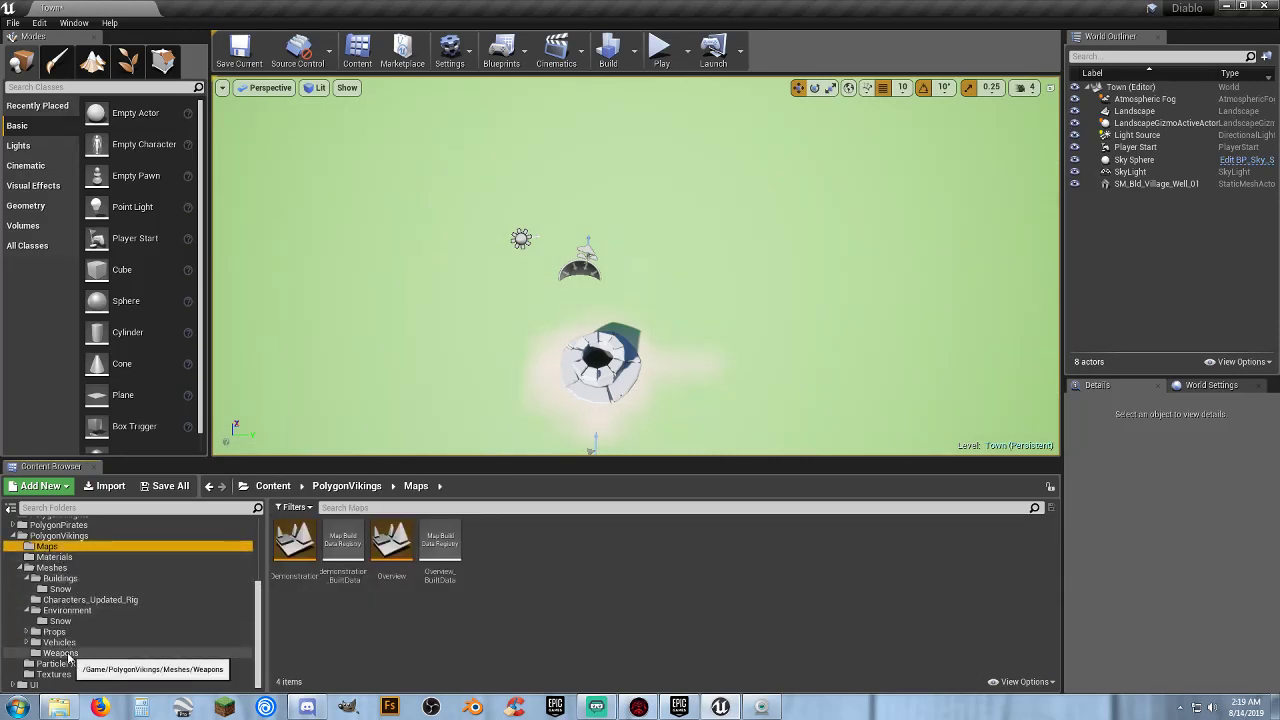
{"action": "left_click", "coordinate": [61, 621]}
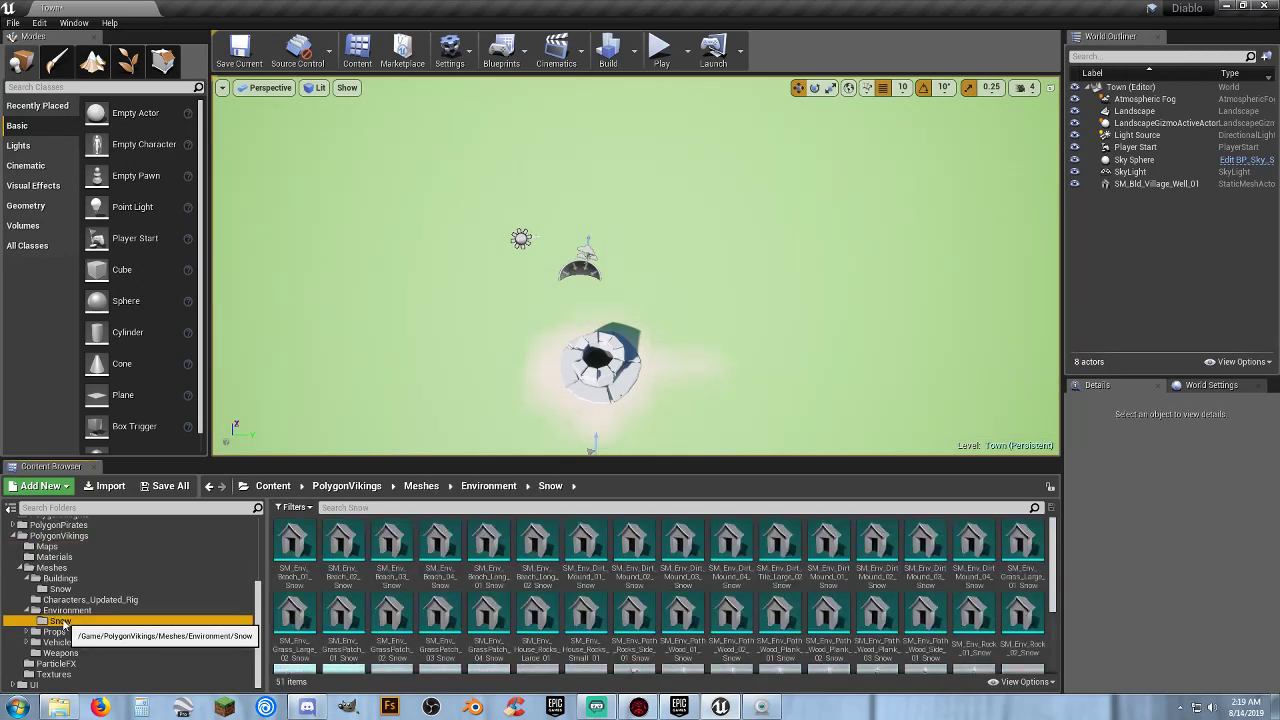
{"action": "scroll", "coordinate": [971, 555], "scroll_direction": "down", "scroll_amount": 2}
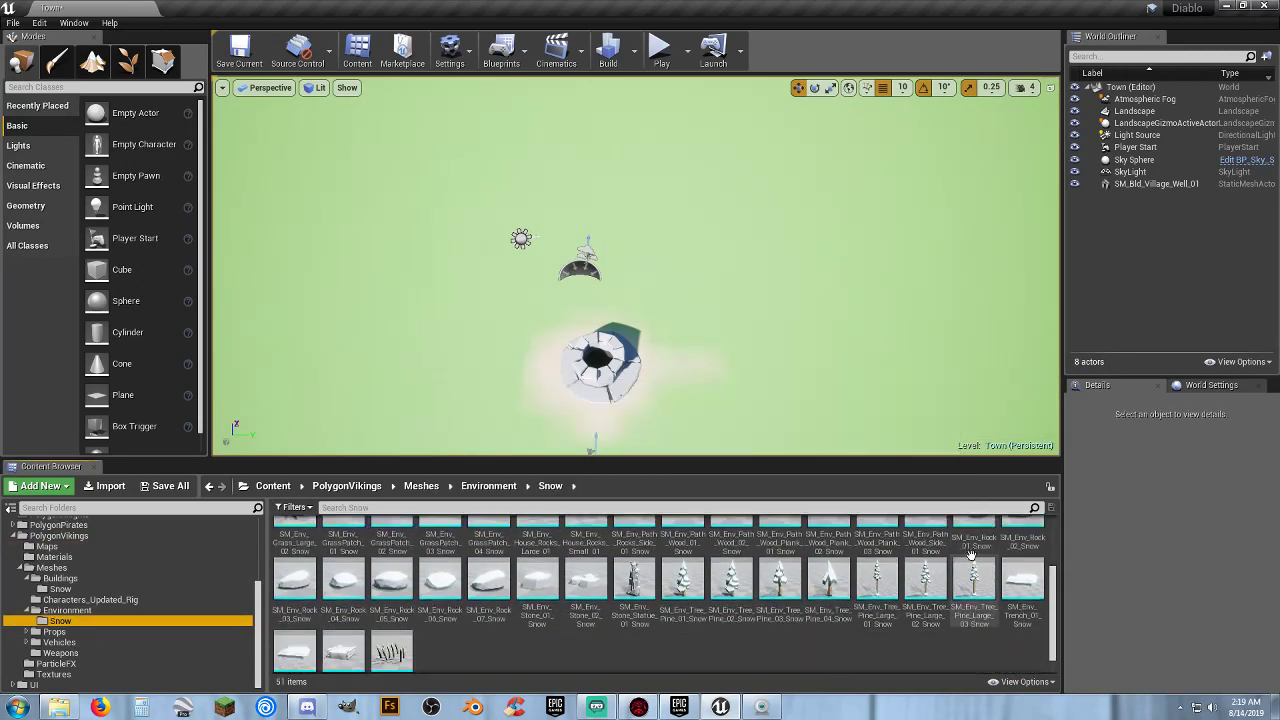
{"action": "scroll", "coordinate": [971, 555], "scroll_direction": "down", "scroll_amount": 1}
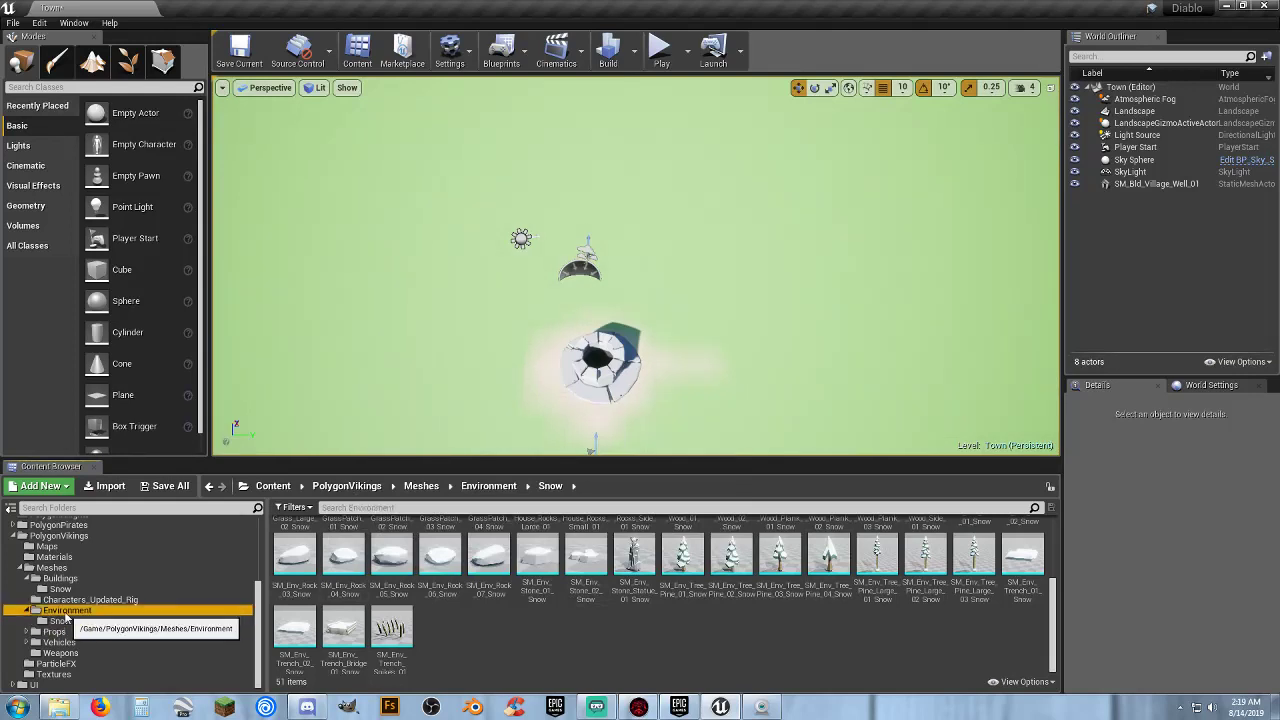
{"action": "double_click", "coordinate": [66, 611]}
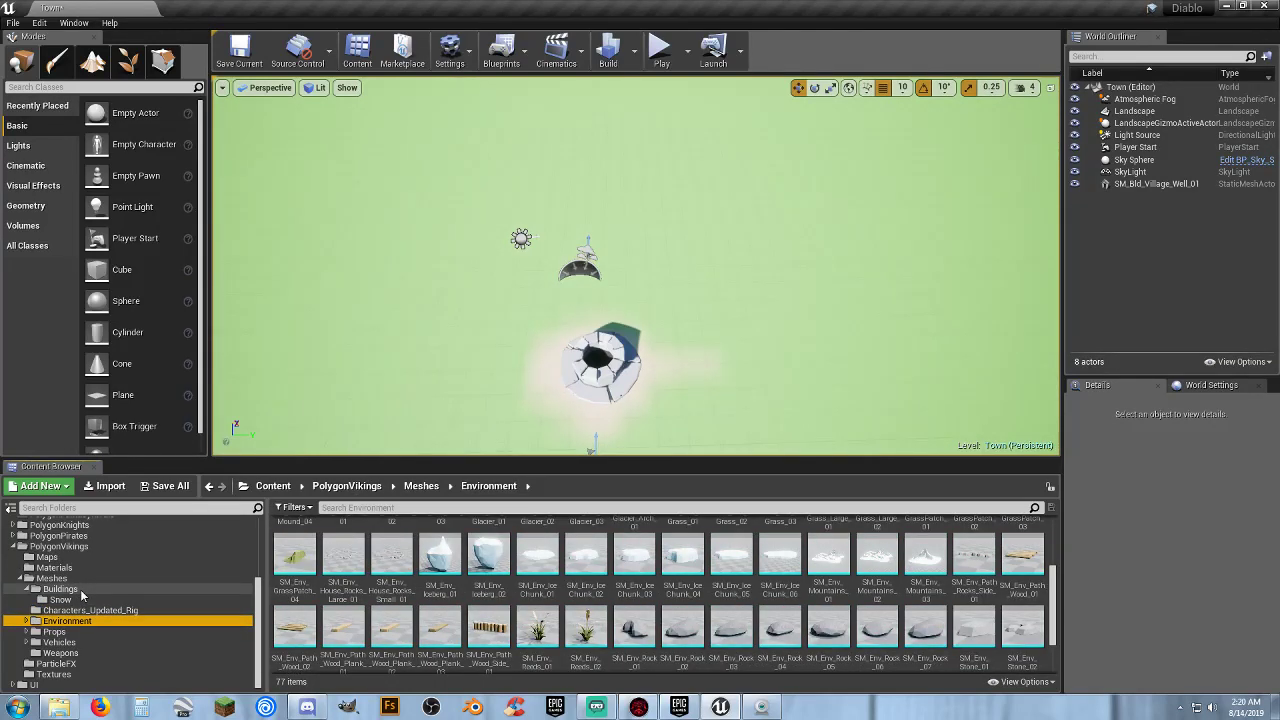
{"action": "left_click", "coordinate": [76, 590]}
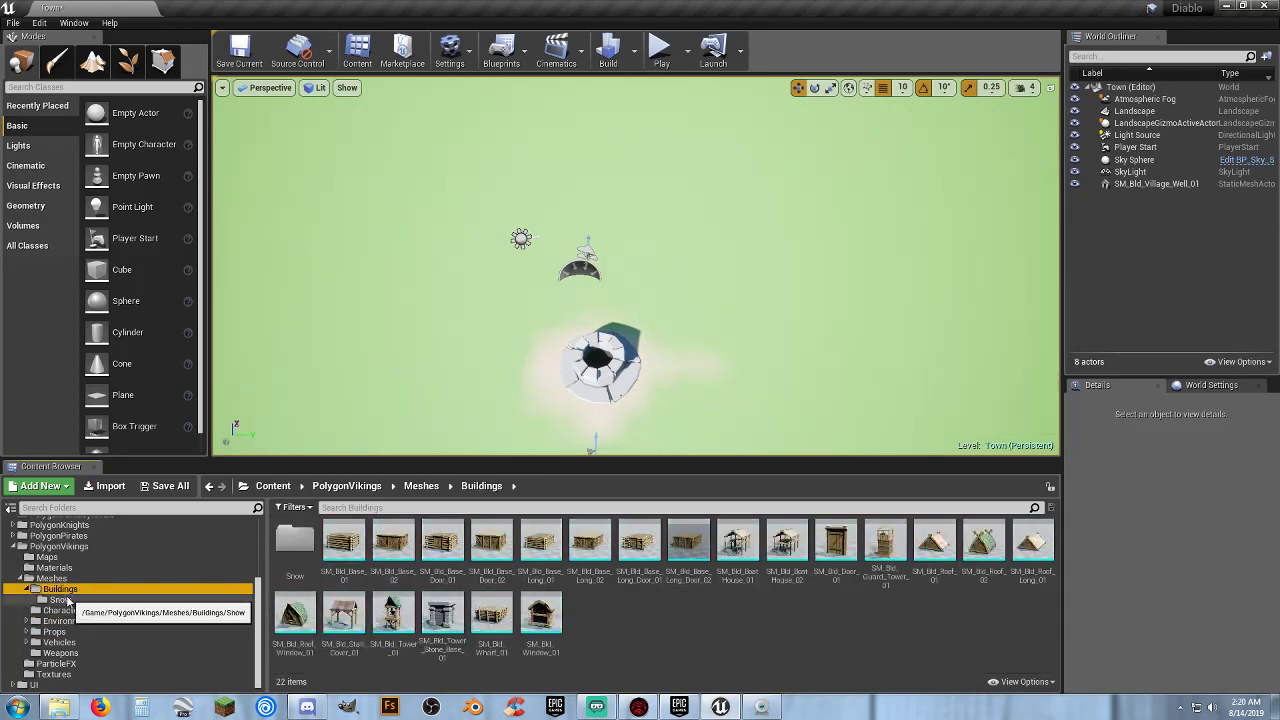
Collapse the PolygonVikings folder and open the Buildings meshes of PolygonKnights.
{"action": "left_click", "coordinate": [15, 547]}
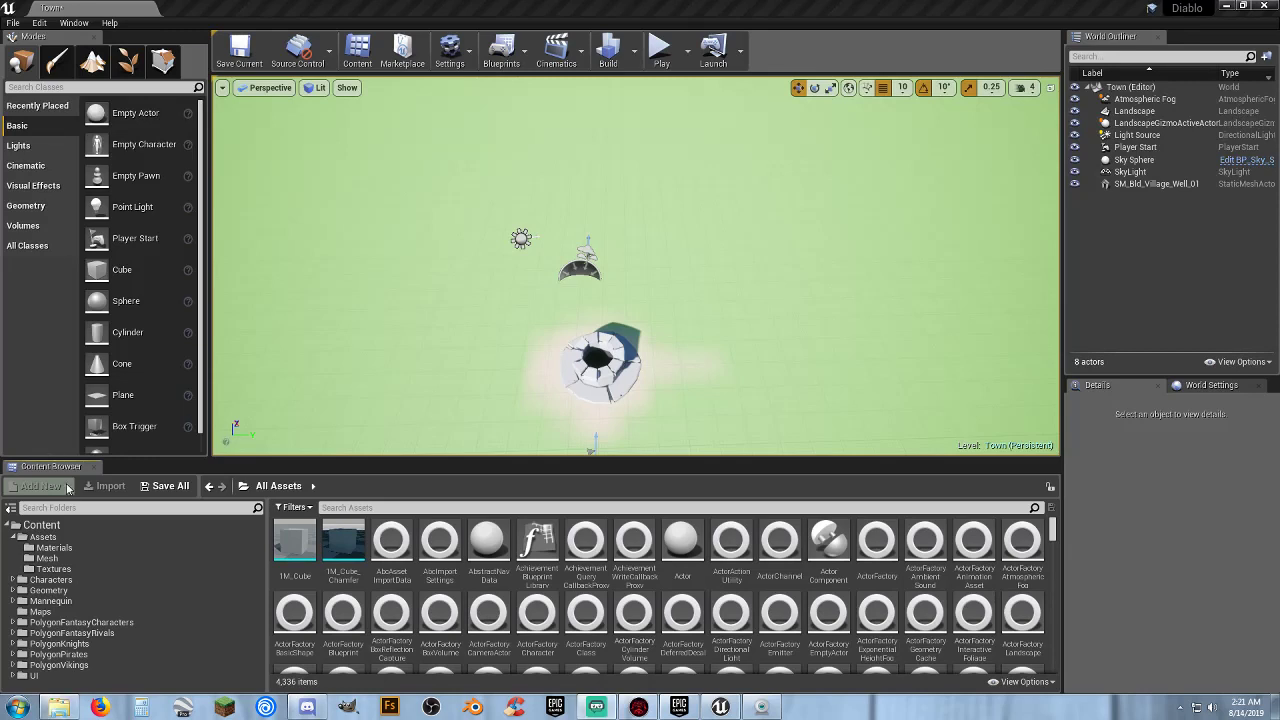
{"action": "left_click", "coordinate": [75, 645]}
{"action": "left_click", "coordinate": [12, 644]}
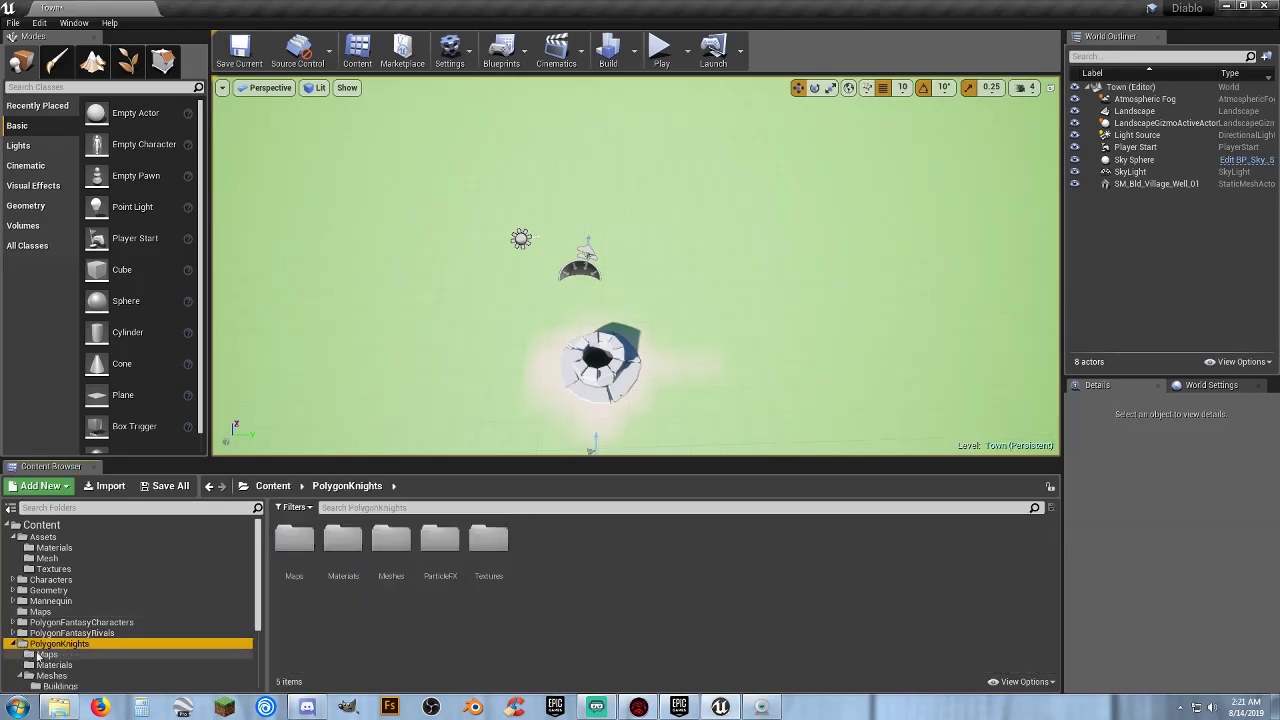
{"action": "scroll", "coordinate": [45, 660], "scroll_direction": "down", "scroll_amount": 2}
{"action": "left_click", "coordinate": [68, 646]}
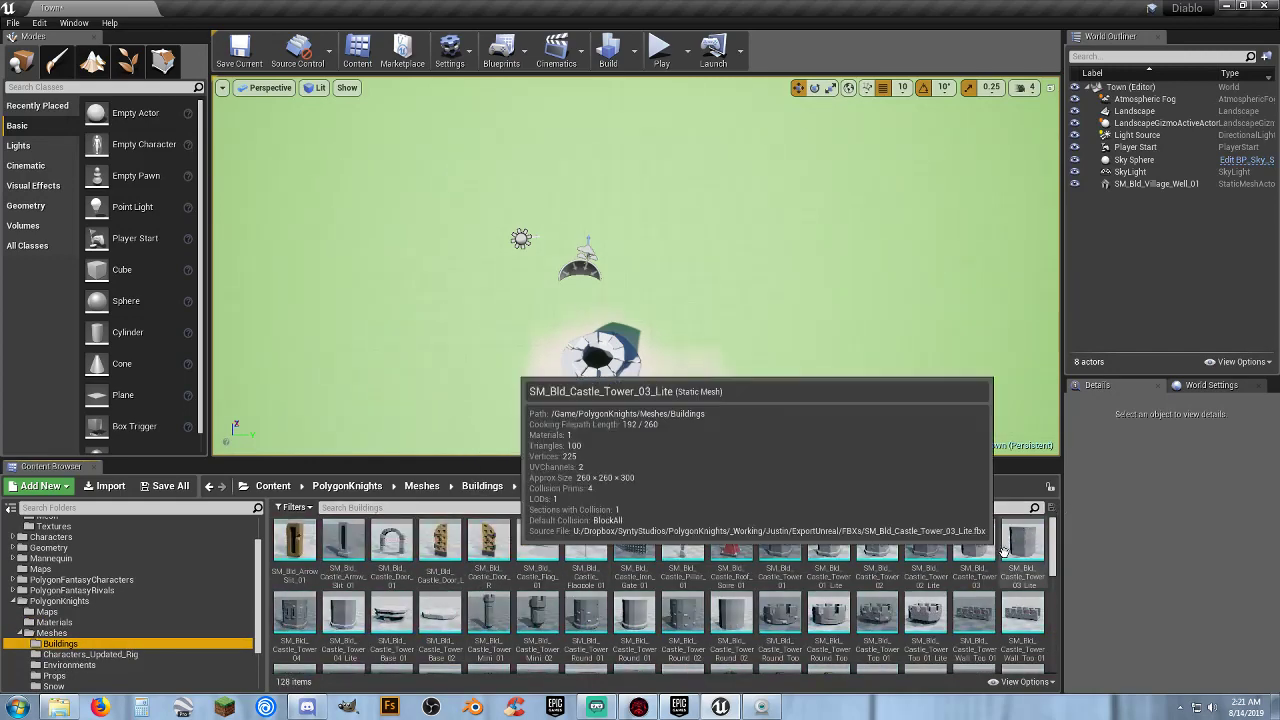
Place the SM_Bld_House_Room_01 building on the landscape near the well, at about X 1110, Y -670, Z 0.
{"action": "scroll", "coordinate": [1003, 551], "scroll_direction": "down", "scroll_amount": 5}
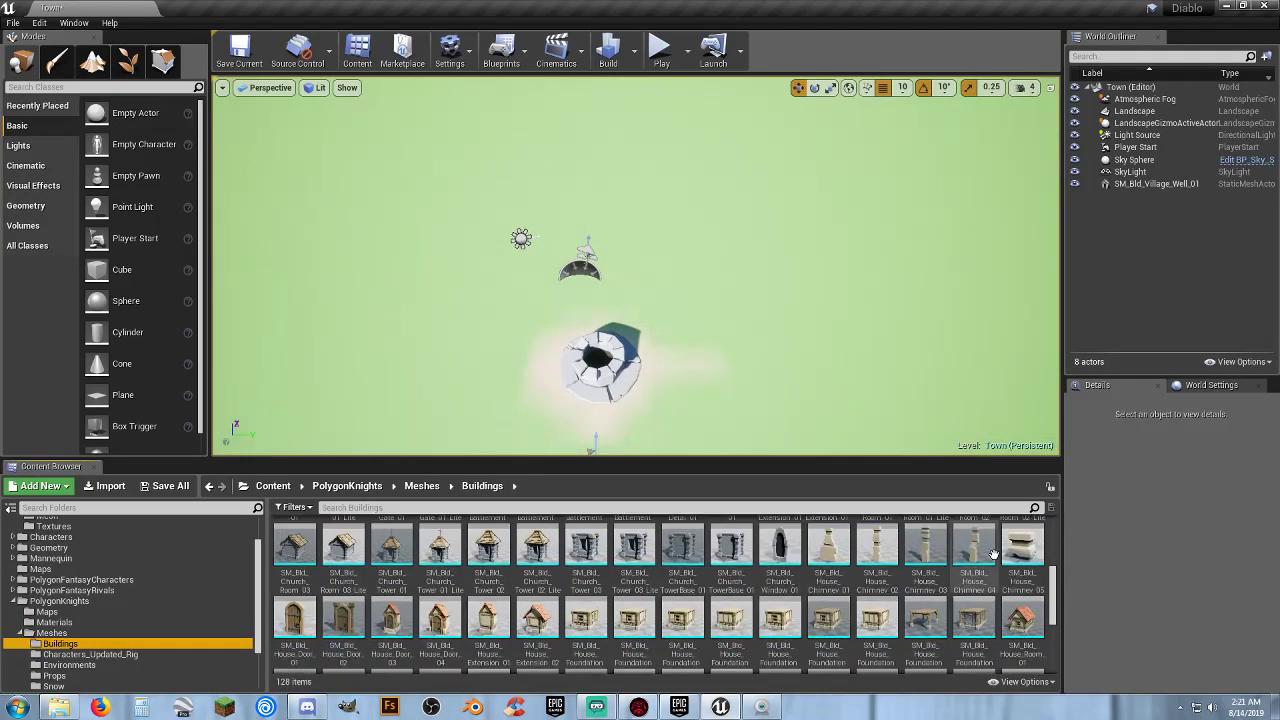
{"action": "scroll", "coordinate": [993, 553], "scroll_direction": "down", "scroll_amount": 2}
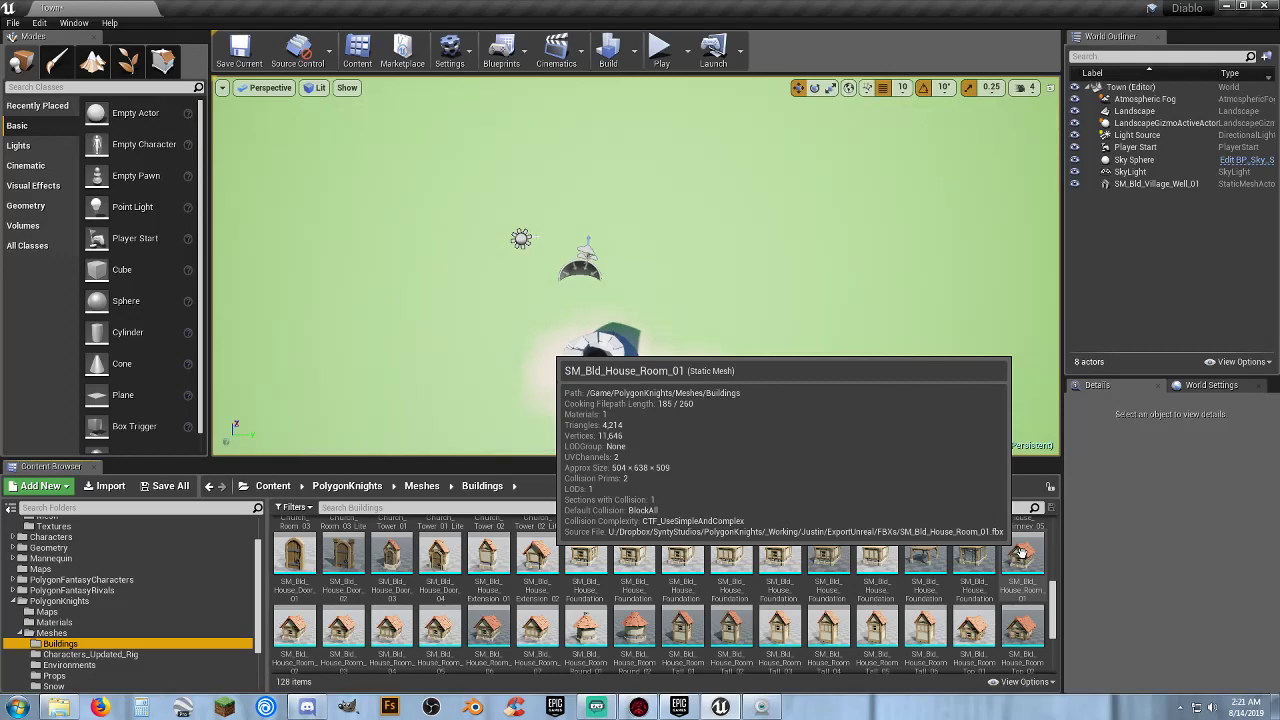
{"action": "left_click_drag", "start_coordinate": [1021, 553], "coordinate": [486, 189]}
{"action": "mouse_move", "coordinate": [567, 185]}
{"action": "right_mouse_down"}
{"action": "mouse_move", "coordinate": [385, 160]}
{"action": "mouse_move", "coordinate": [640, 165]}
{"action": "mouse_move", "coordinate": [700, 135]}
{"action": "mouse_move", "coordinate": [820, 130]}
{"action": "mouse_move", "coordinate": [1030, 140]}
{"action": "mouse_move", "coordinate": [800, 210]}
{"action": "mouse_move", "coordinate": [632, 242]}
{"action": "right_mouse_up"}
{"action": "key", "text": "w"}
{"action": "key", "text": "a"}
{"action": "key", "text": "s"}
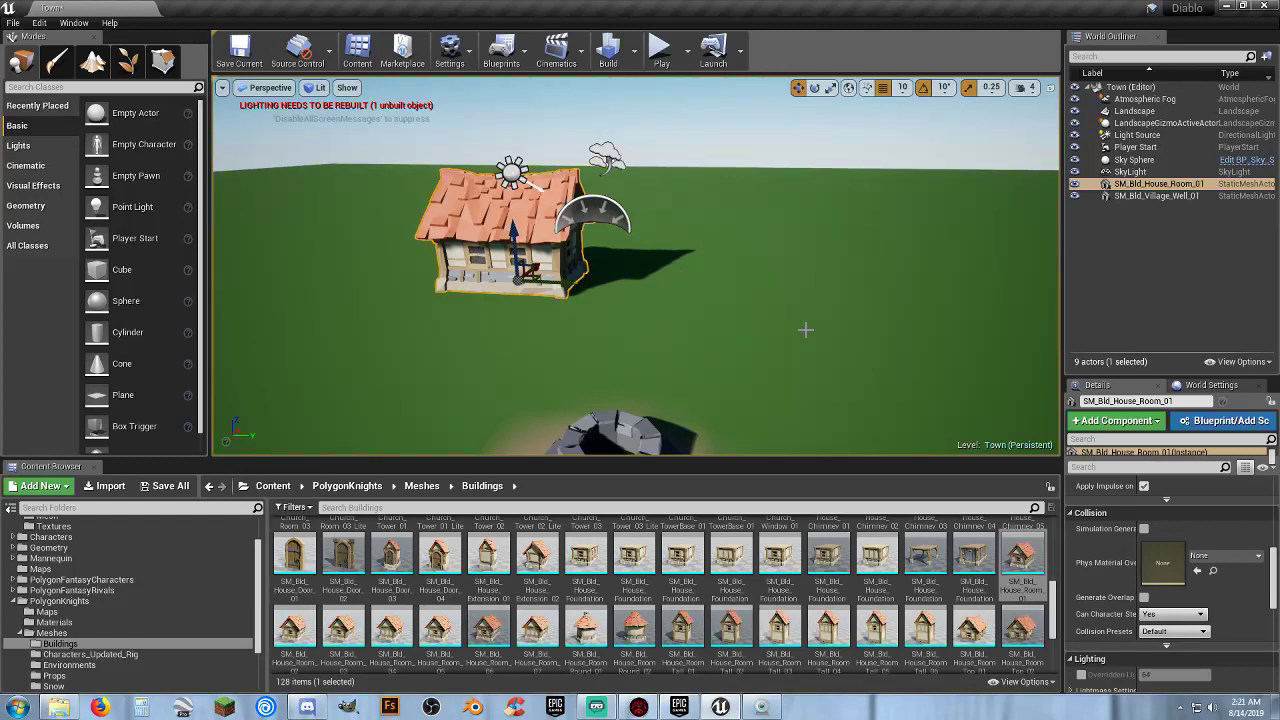
Try scaling the placed house to 2 on the X, Y and Z axes.
{"action": "scroll", "coordinate": [1114, 548], "scroll_direction": "up", "scroll_amount": 8}
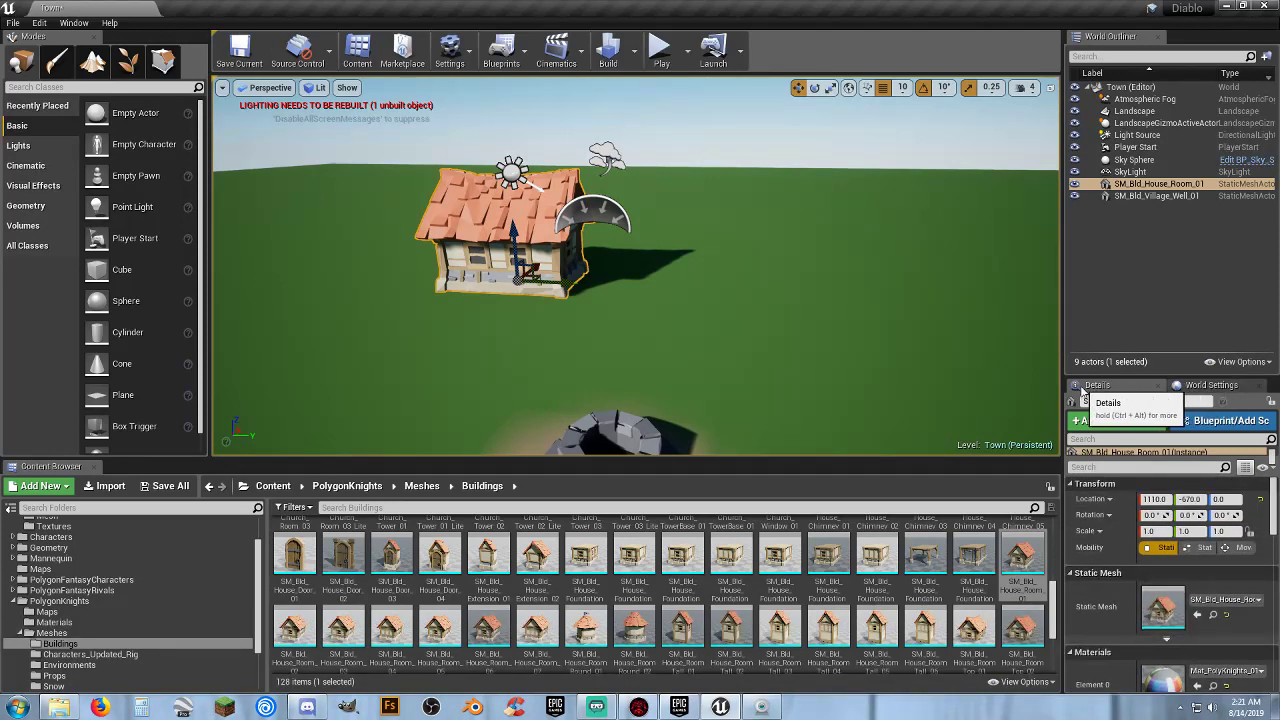
{"action": "left_click", "coordinate": [1162, 531]}
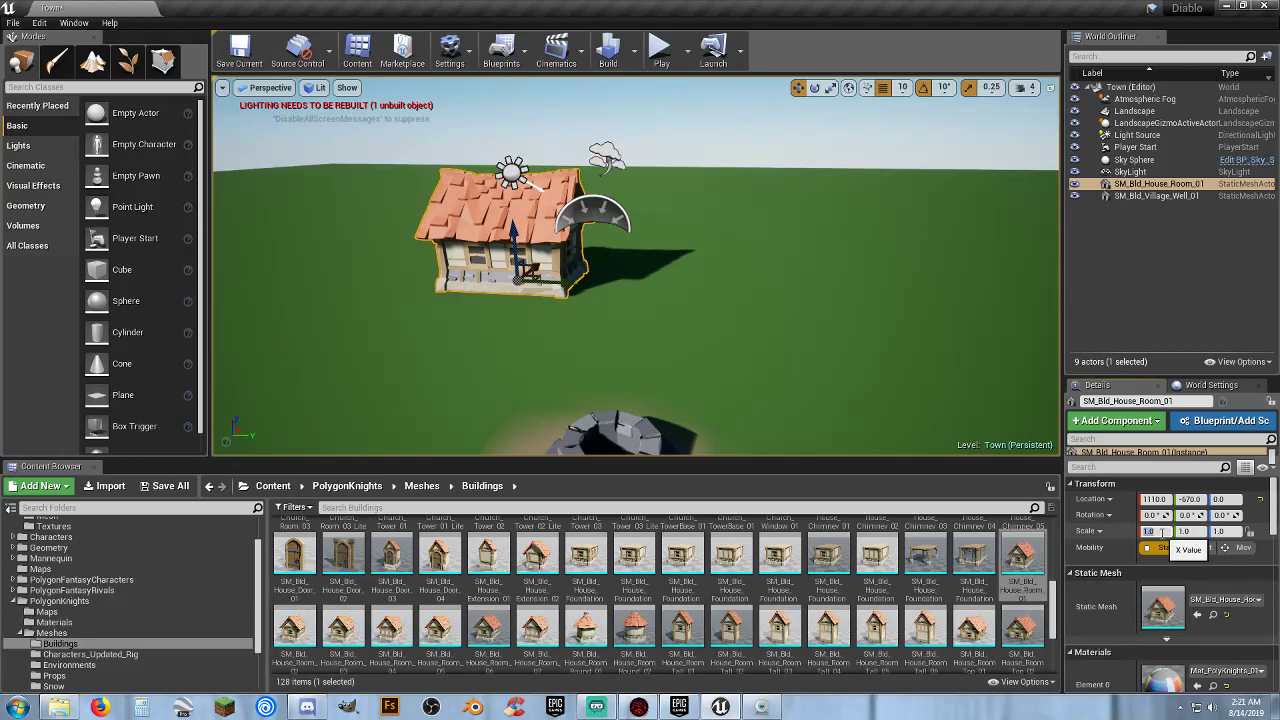
{"action": "type", "text": "2"}
{"action": "key", "text": "Tab"}
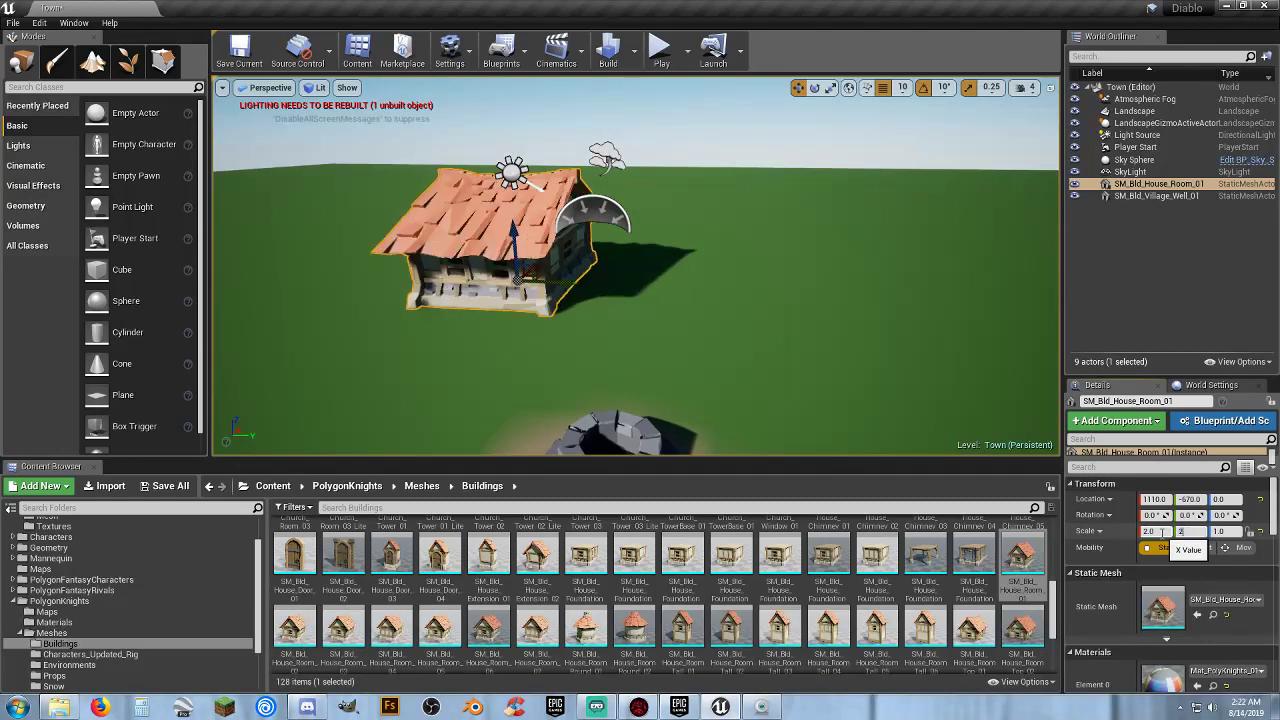
{"action": "type", "text": "2"}
{"action": "key", "text": "Tab"}
{"action": "type", "text": "2"}
{"action": "key", "text": "Return"}
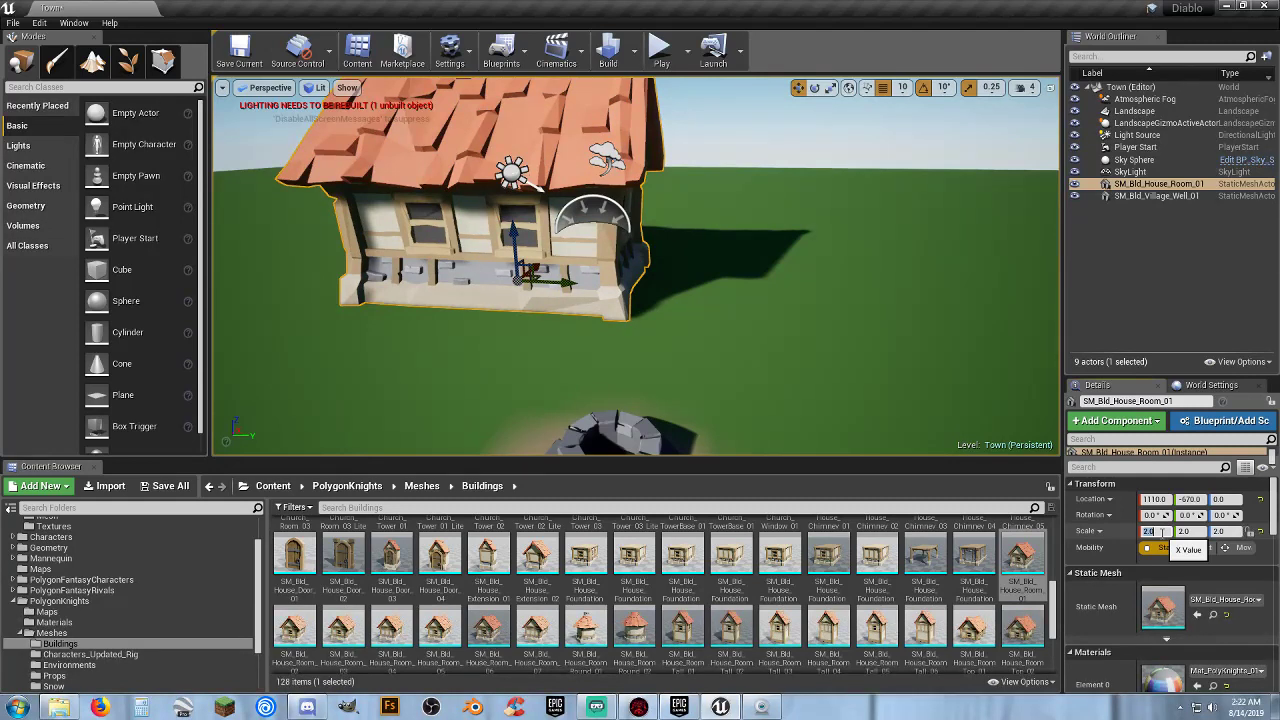
Set the placed house's scale back to 1 on the X, Y and Z axes.
{"action": "type", "text": "1"}
{"action": "key", "text": "Tab"}
{"action": "type", "text": "1"}
{"action": "key", "text": "Tab"}
{"action": "type", "text": "1"}
{"action": "key", "text": "Return"}
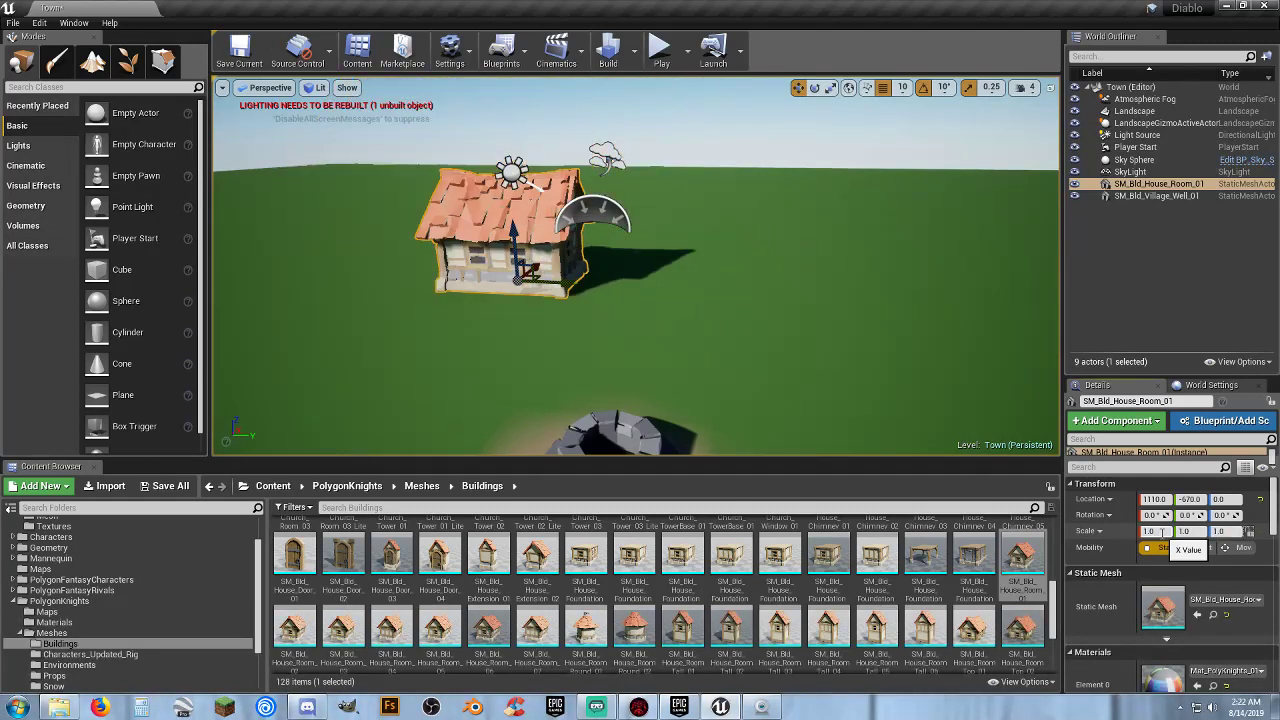
Play the level and run the character around the house and well to compare their sizes, ending the play session.
{"action": "left_click", "coordinate": [660, 47]}
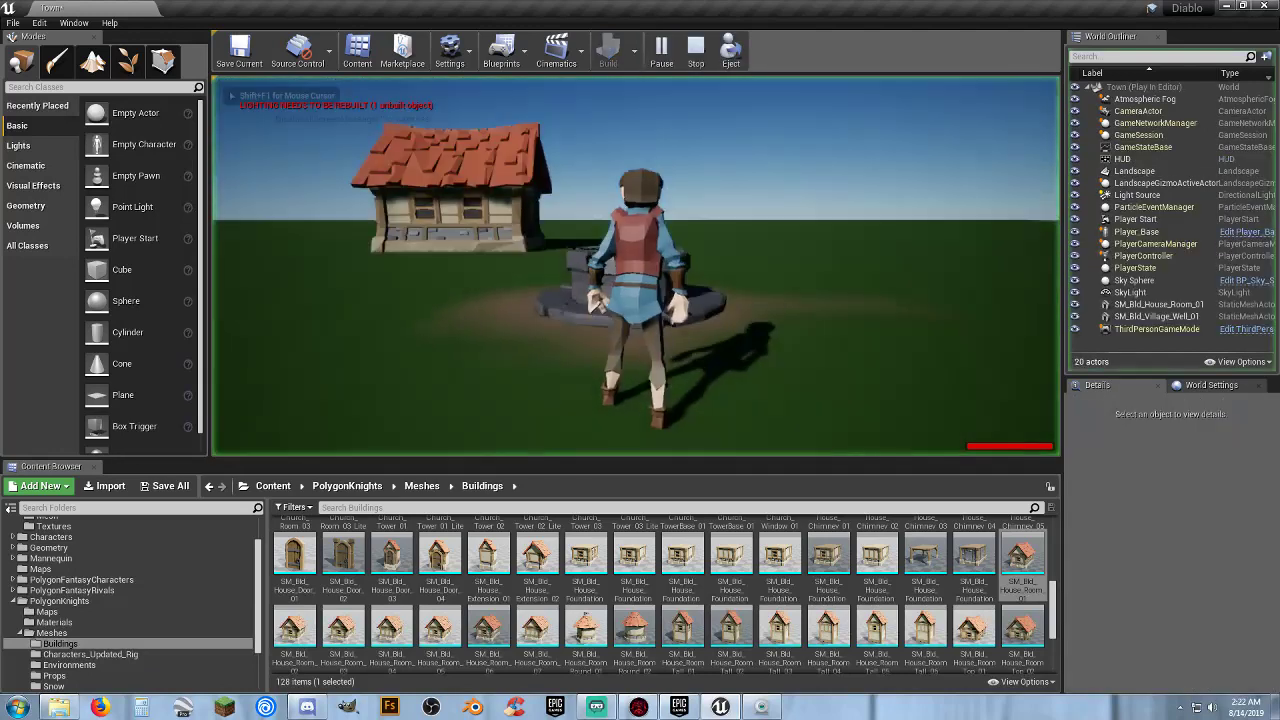
{"action": "key", "text": "w"}
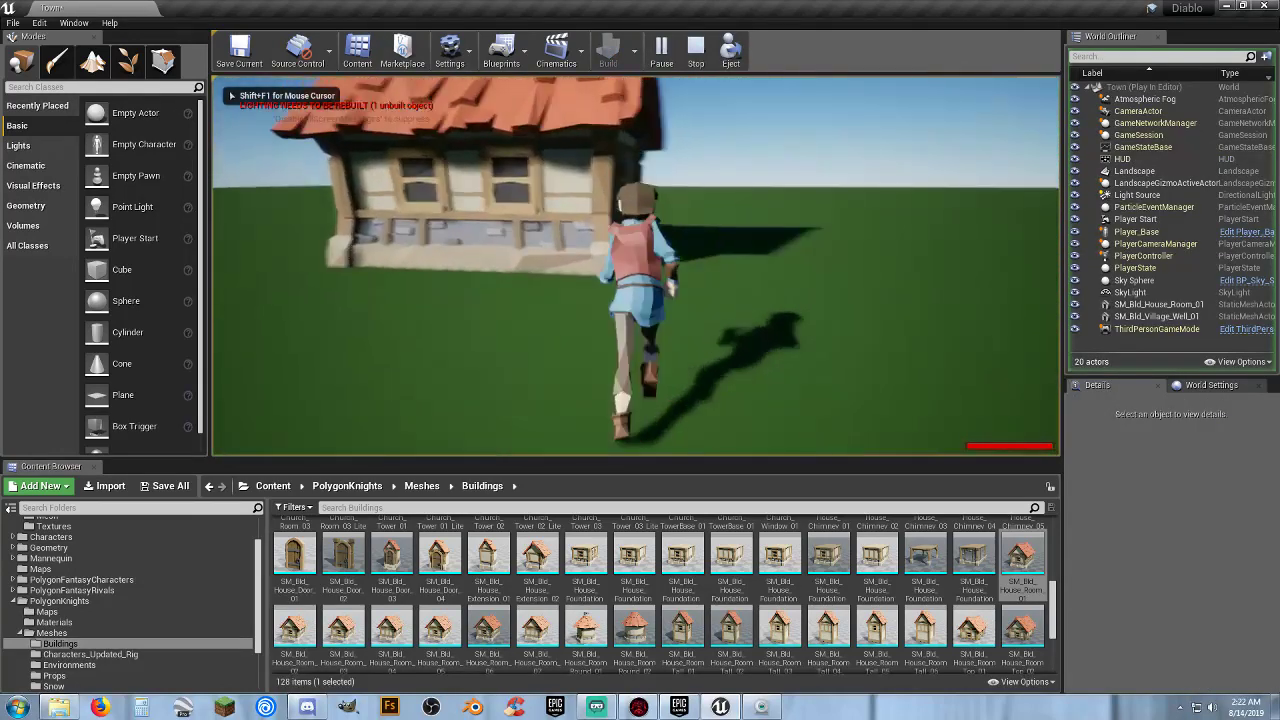
{"action": "key", "text": "d"}
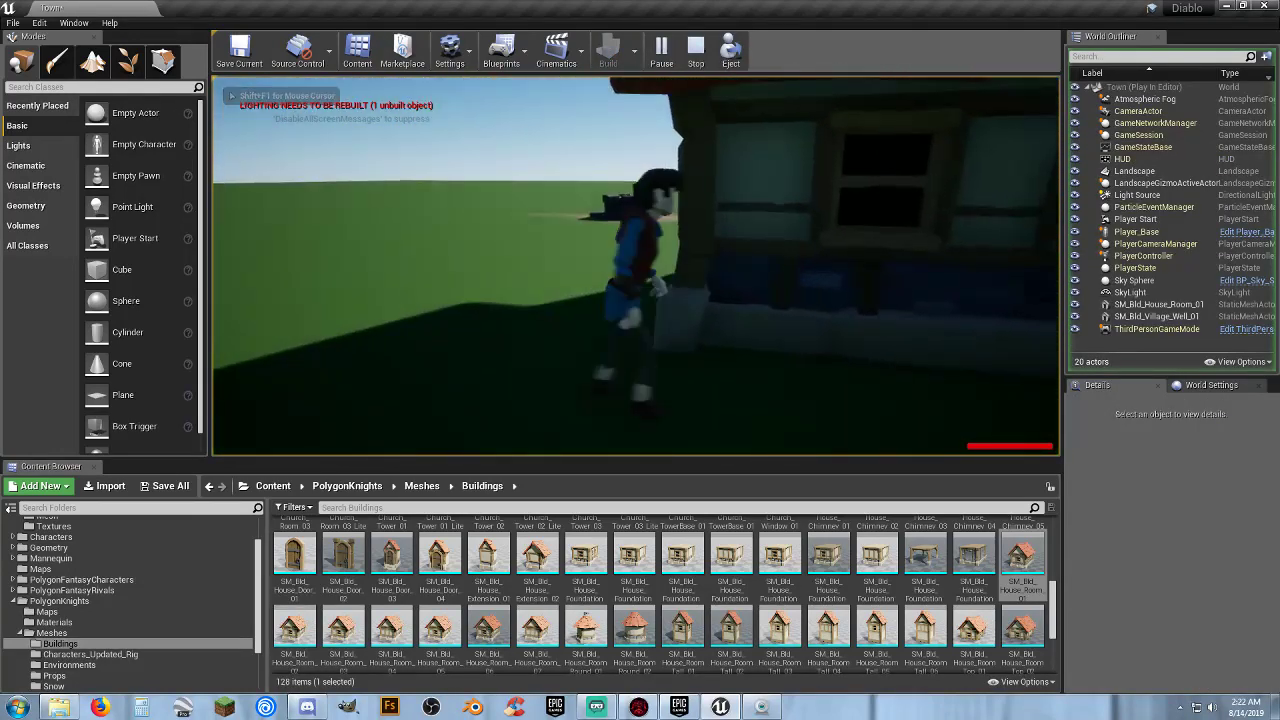
{"action": "key", "text": "a"}
{"action": "key", "text": "s"}
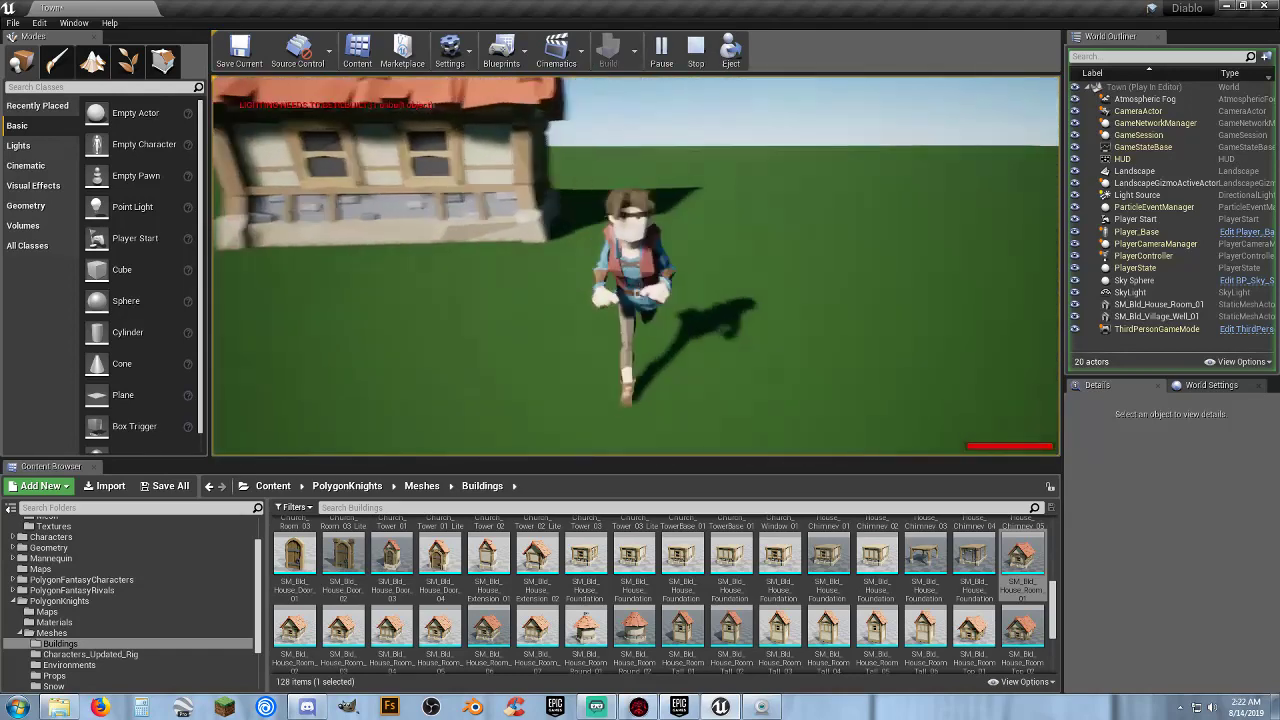
{"action": "key", "text": "a"}
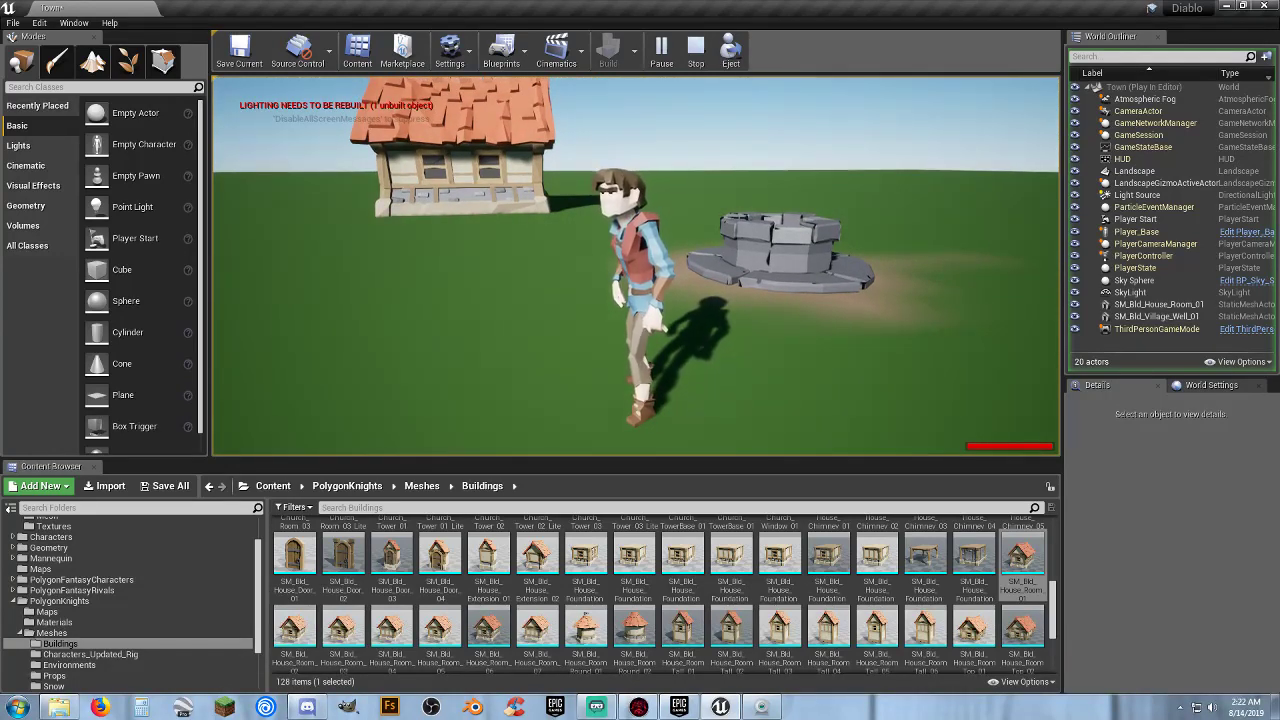
{"action": "key", "text": "shift+F1"}
{"action": "key", "text": "Escape"}
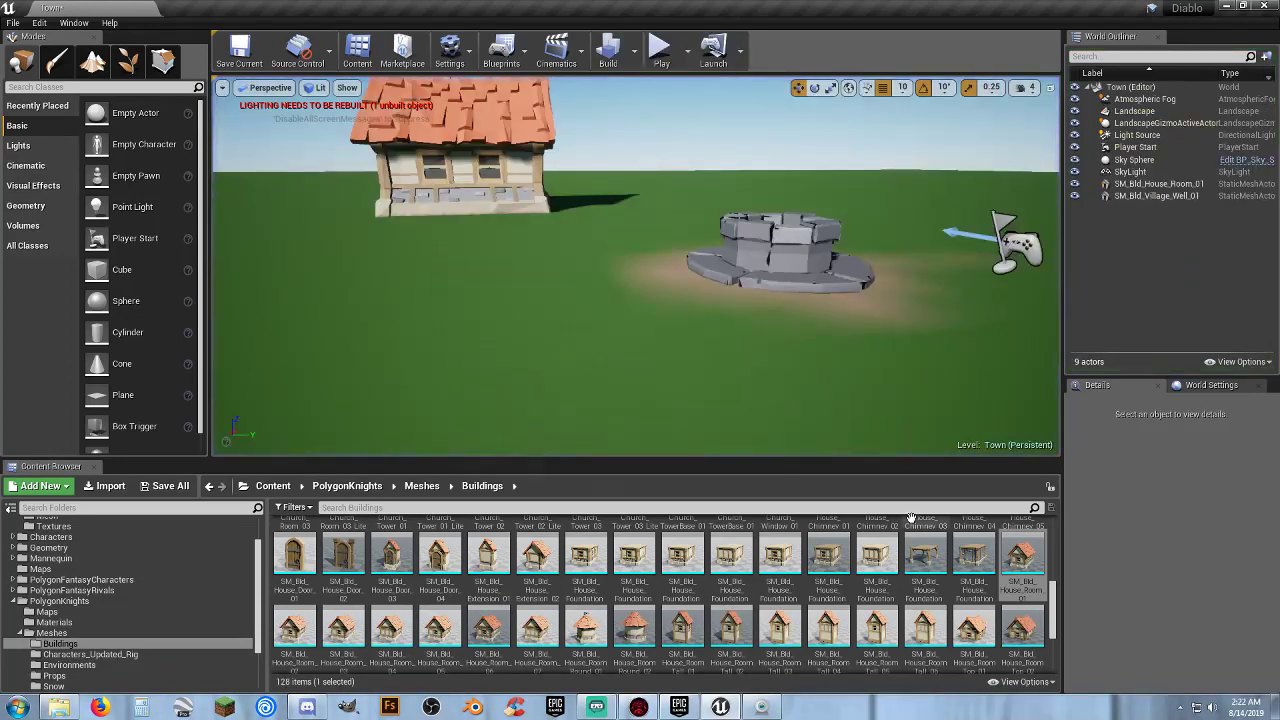
Examine the church, chimney, foundation and house room meshes in the PolygonKnights Buildings folder.
{"action": "scroll", "coordinate": [918, 565], "scroll_direction": "down", "scroll_amount": 1}
{"action": "scroll", "coordinate": [918, 565], "scroll_direction": "down", "scroll_amount": 3}
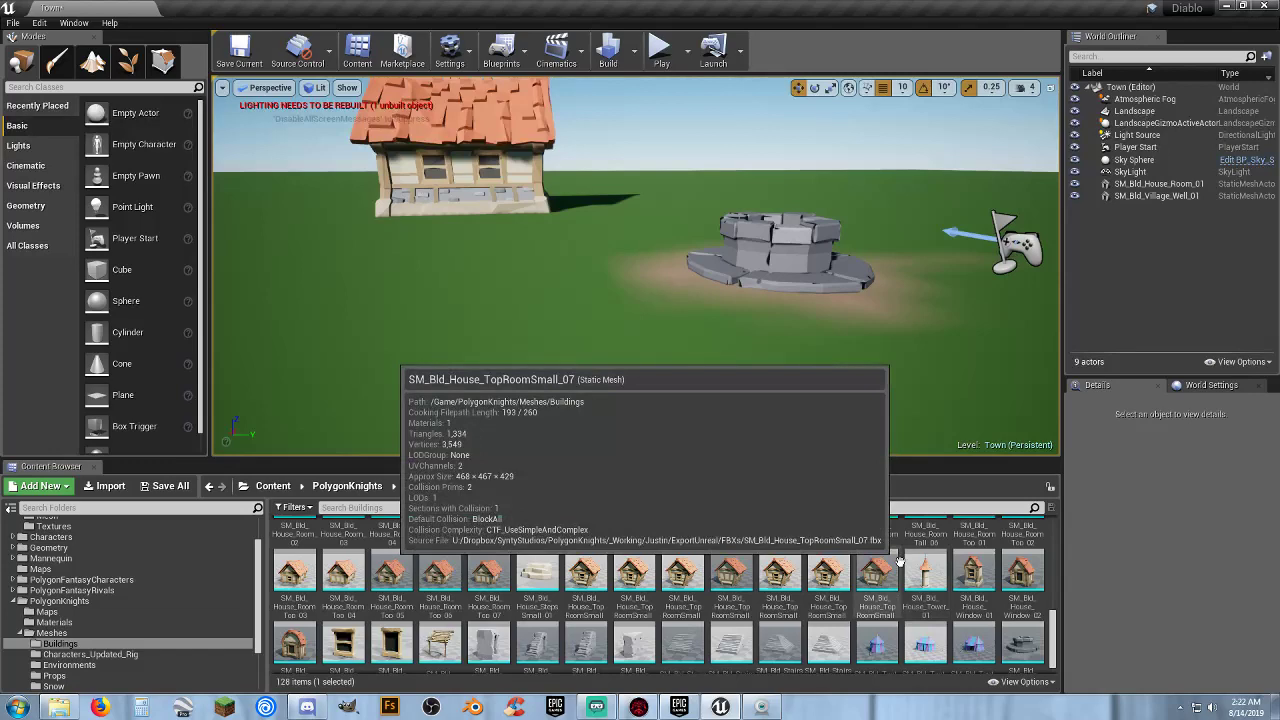
{"action": "scroll", "coordinate": [890, 558], "scroll_direction": "down", "scroll_amount": 1}
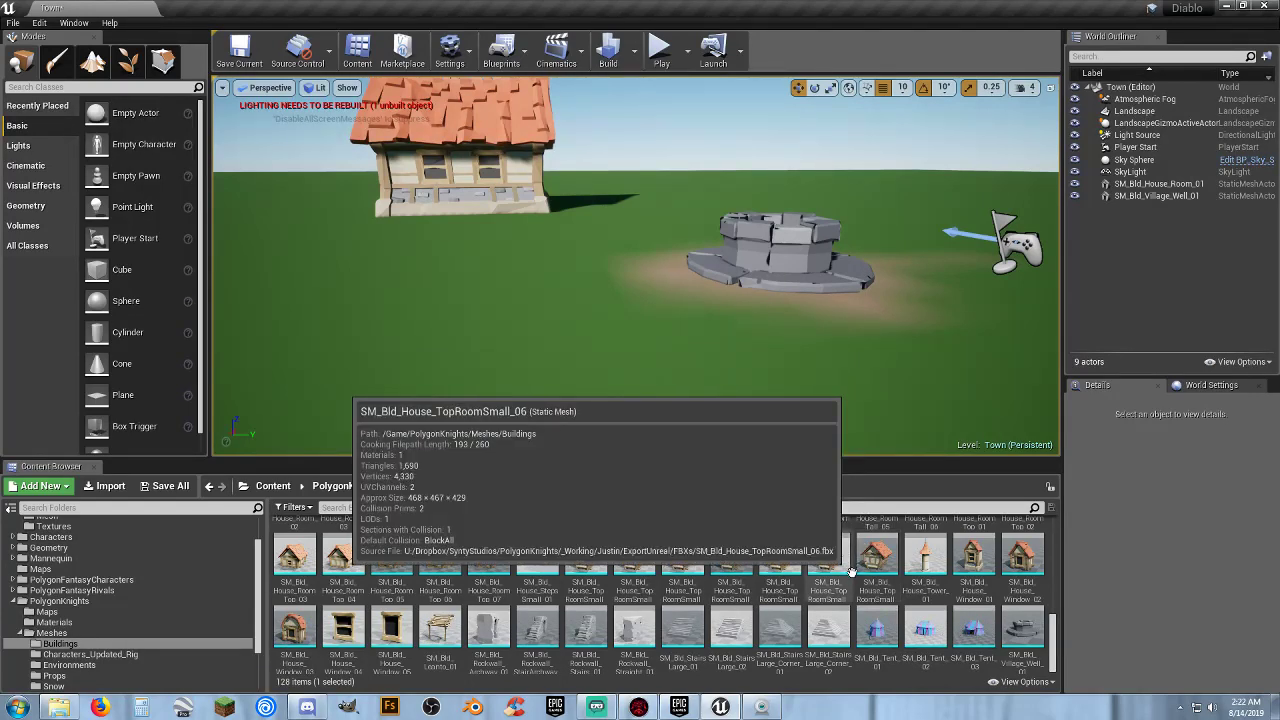
{"action": "scroll", "coordinate": [850, 570], "scroll_direction": "up", "scroll_amount": 5}
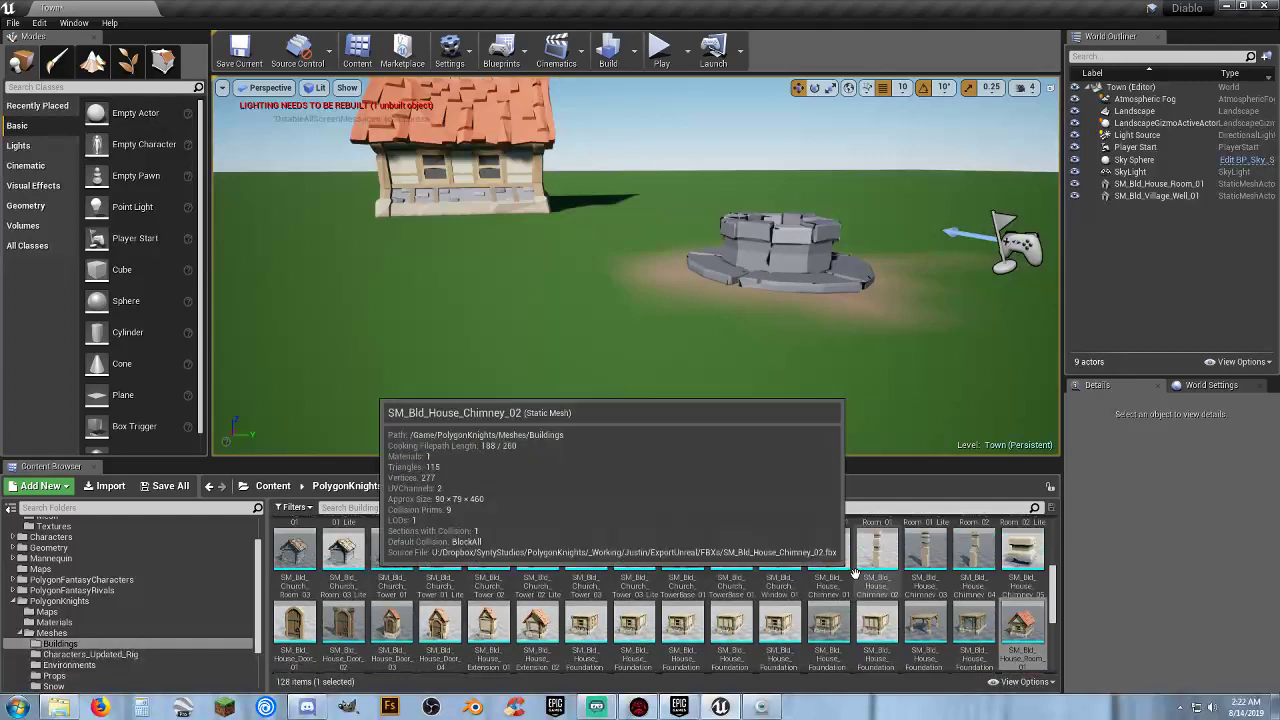
{"action": "scroll", "coordinate": [852, 570], "scroll_direction": "down", "scroll_amount": 1}
{"action": "scroll", "coordinate": [851, 568], "scroll_direction": "down", "scroll_amount": 1}
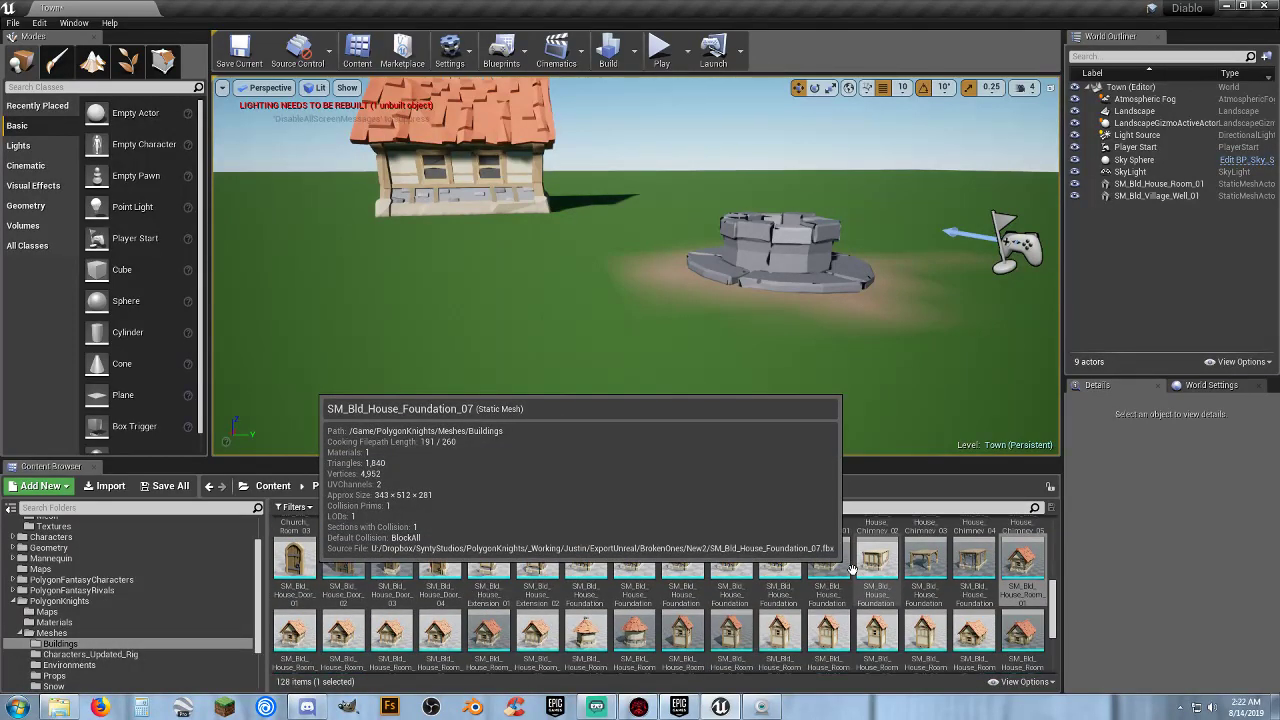
{"action": "scroll", "coordinate": [851, 568], "scroll_direction": "up", "scroll_amount": 1}
{"action": "scroll", "coordinate": [851, 568], "scroll_direction": "up", "scroll_amount": 1}
{"action": "scroll", "coordinate": [851, 568], "scroll_direction": "up", "scroll_amount": 1}
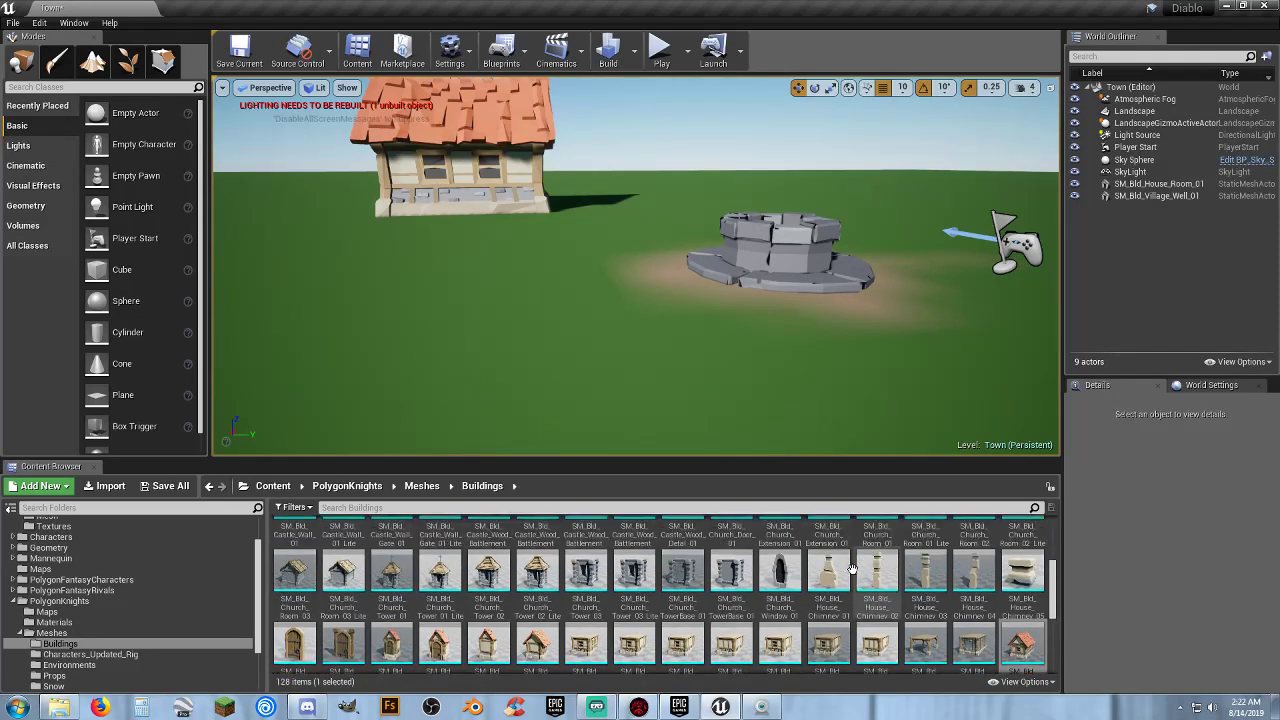
{"action": "scroll", "coordinate": [851, 568], "scroll_direction": "up", "scroll_amount": 1}
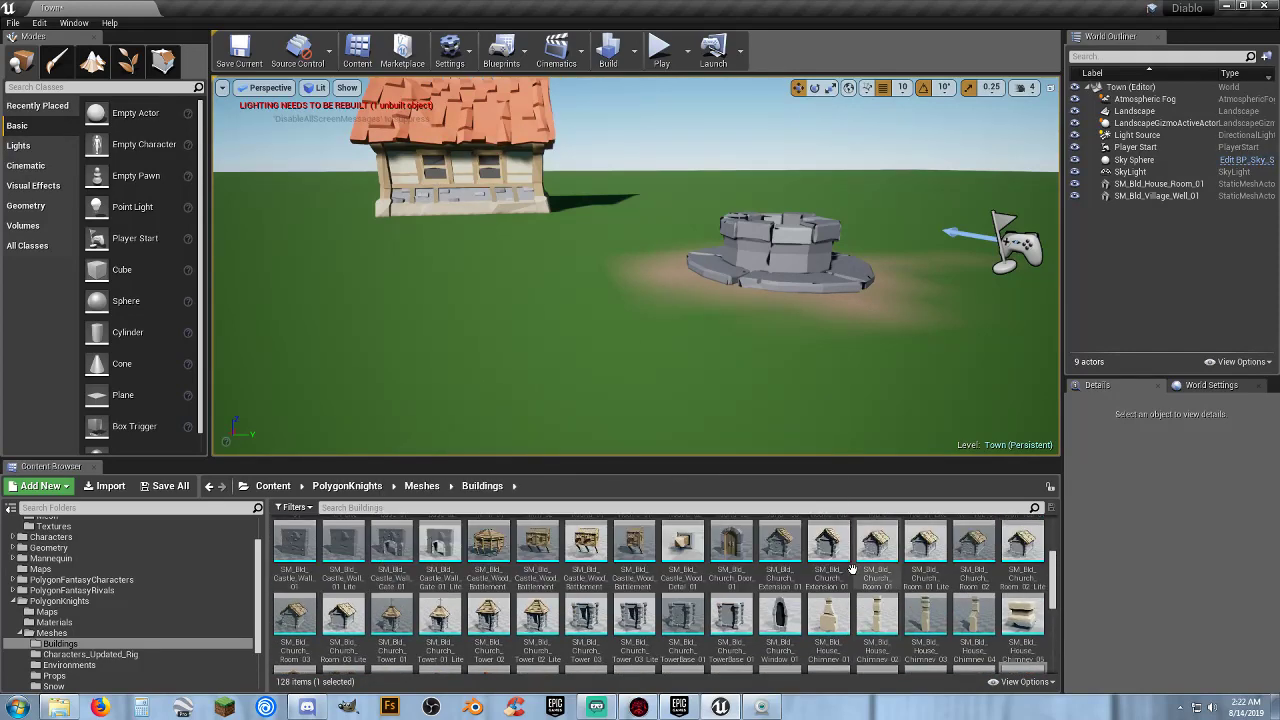
Look over the castle and church meshes in the PolygonKnights Buildings folder.
{"action": "scroll", "coordinate": [851, 568], "scroll_direction": "down", "scroll_amount": 1}
{"action": "scroll", "coordinate": [851, 568], "scroll_direction": "up", "scroll_amount": 1}
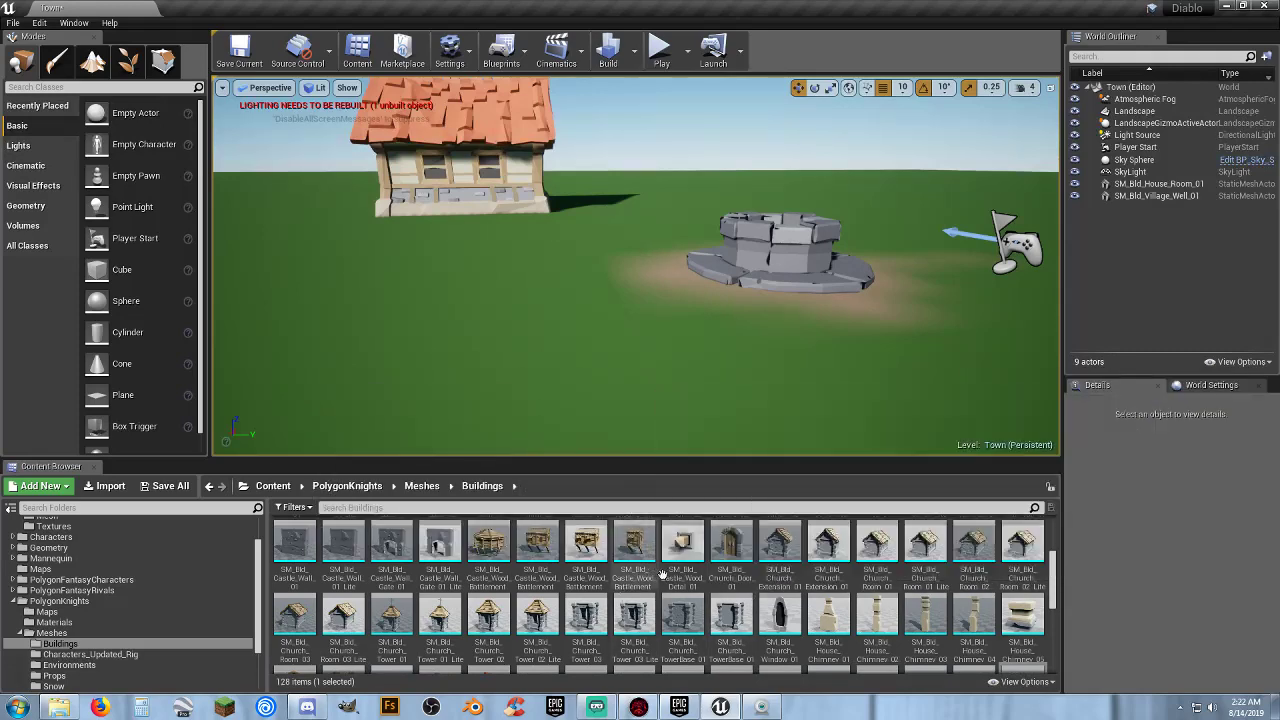
{"action": "scroll", "coordinate": [780, 545], "scroll_direction": "up", "scroll_amount": 5}
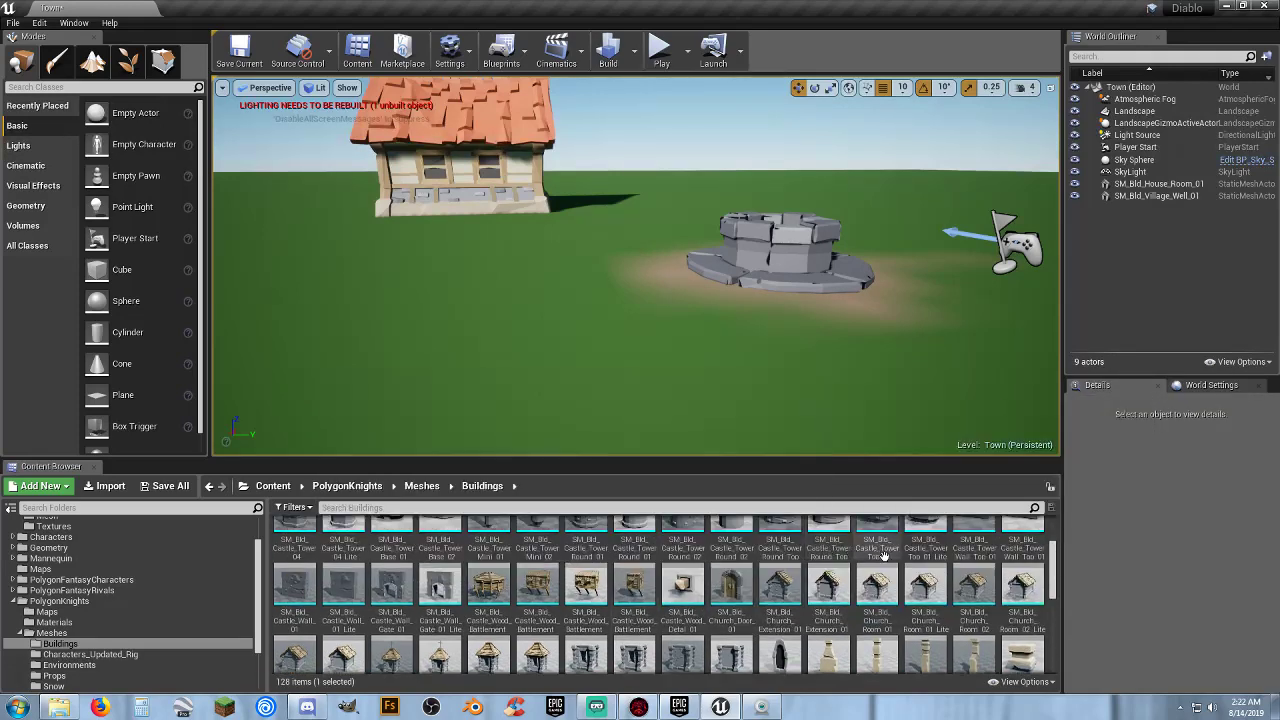
{"action": "scroll", "coordinate": [850, 566], "scroll_direction": "down", "scroll_amount": 3}
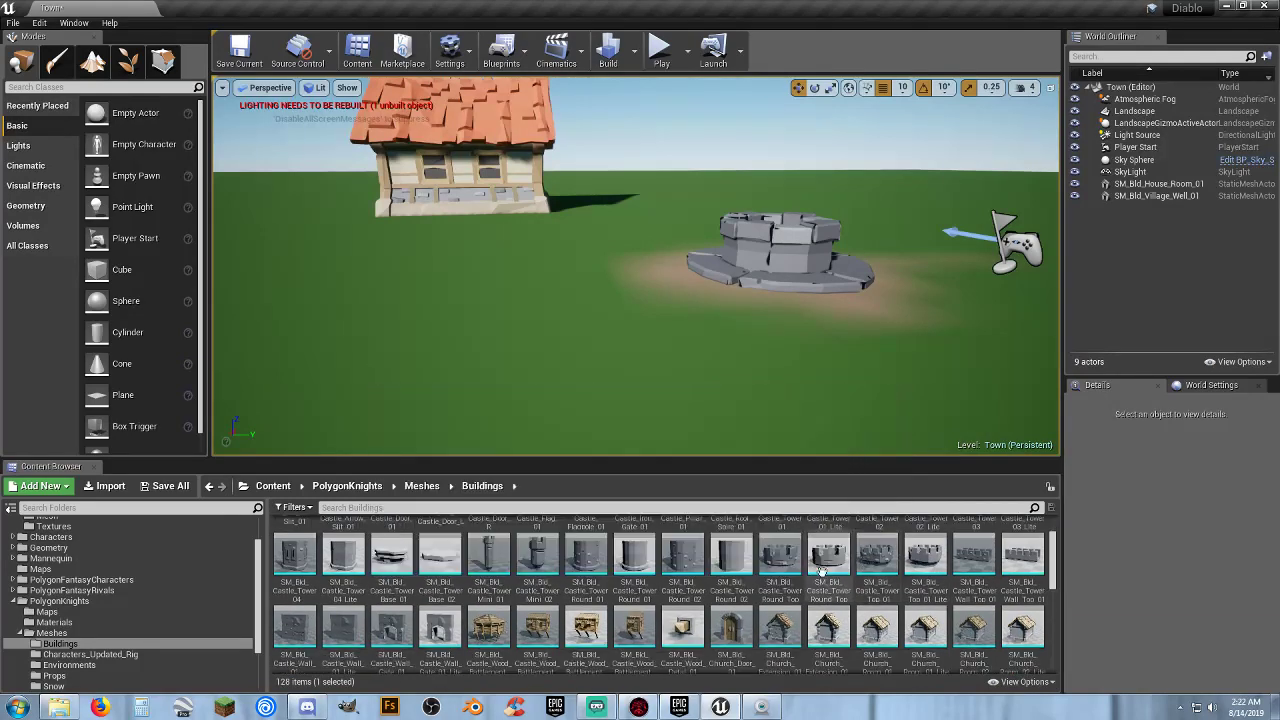
{"action": "scroll", "coordinate": [780, 566], "scroll_direction": "down", "scroll_amount": 3}
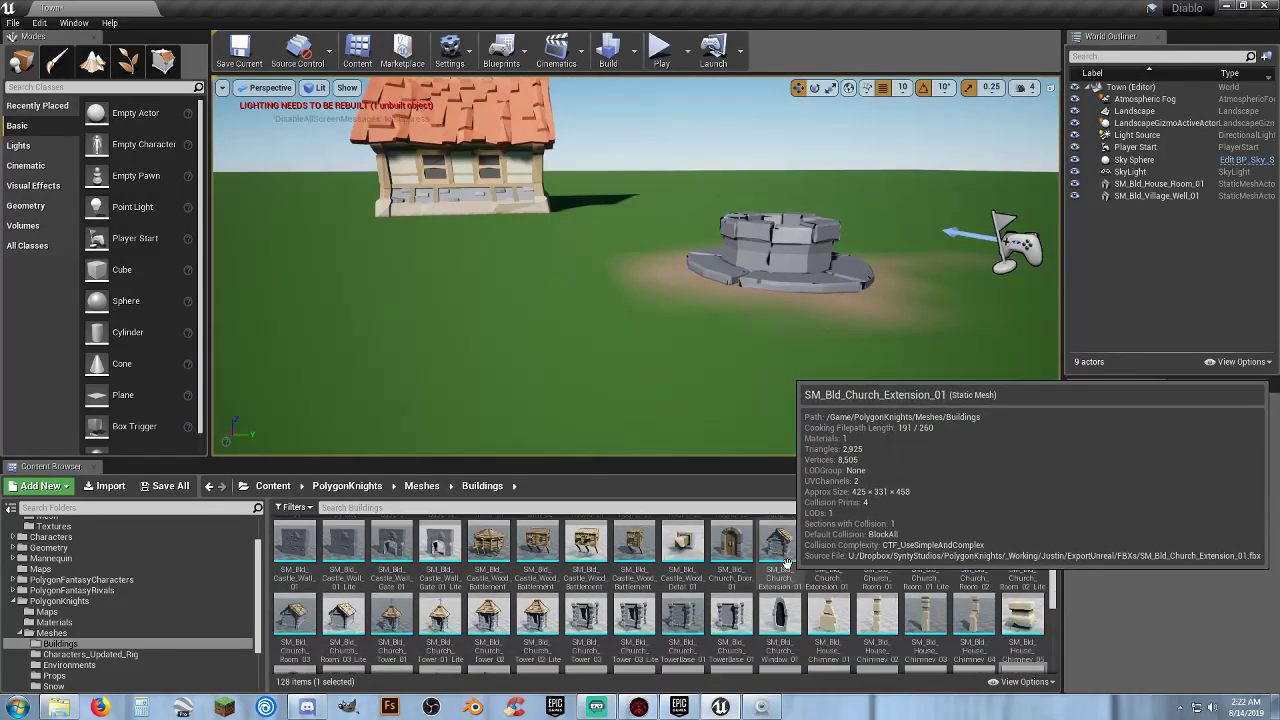
Move the house closer to the well at about X 970 and place a duplicate beside it at about Y 490.
{"action": "right_click_drag", "start_coordinate": [749, 388], "coordinate": [735, 465]}
{"action": "right_click_drag", "start_coordinate": [680, 356], "coordinate": [688, 354]}
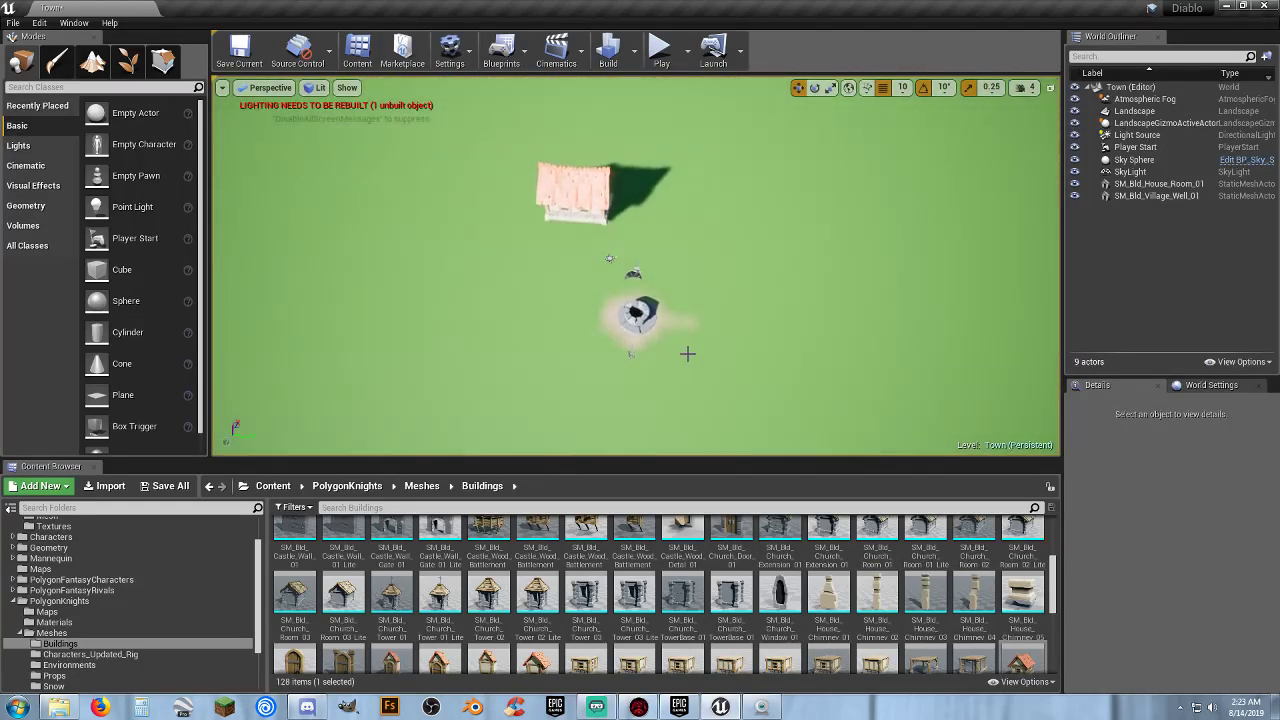
{"action": "left_click", "coordinate": [588, 203]}
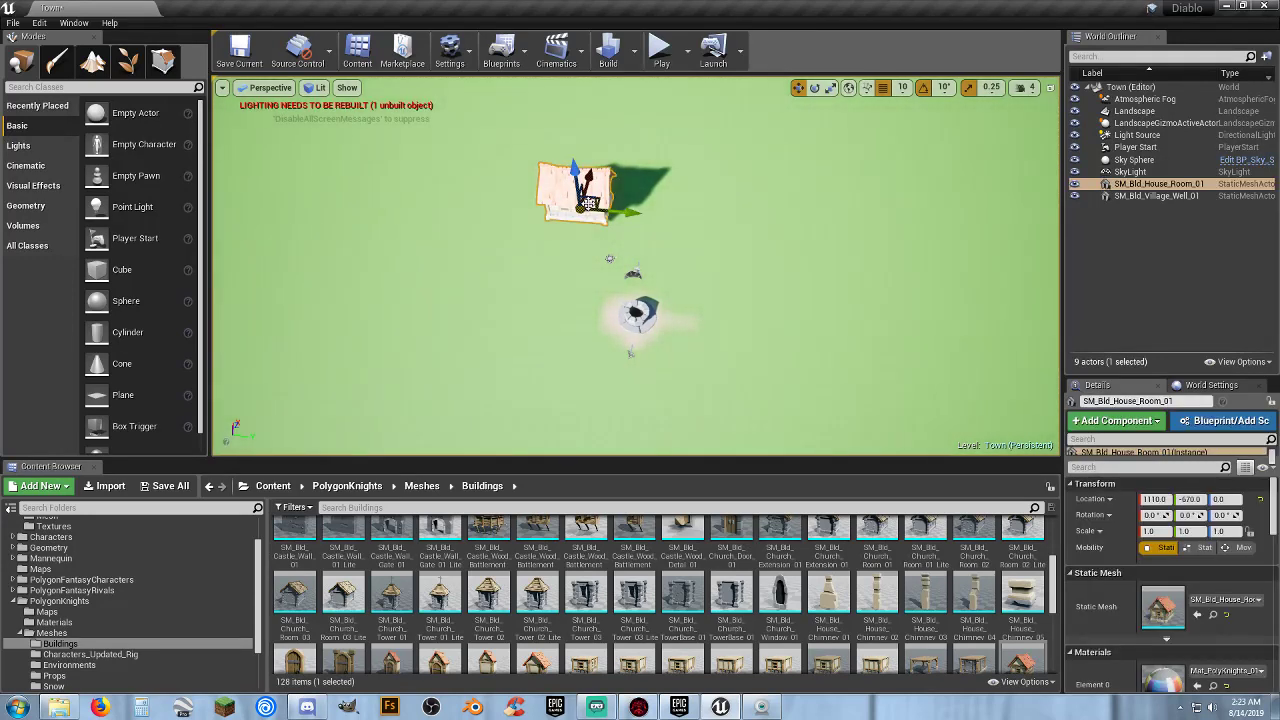
{"action": "left_click_drag", "start_coordinate": [590, 178], "coordinate": [588, 189]}
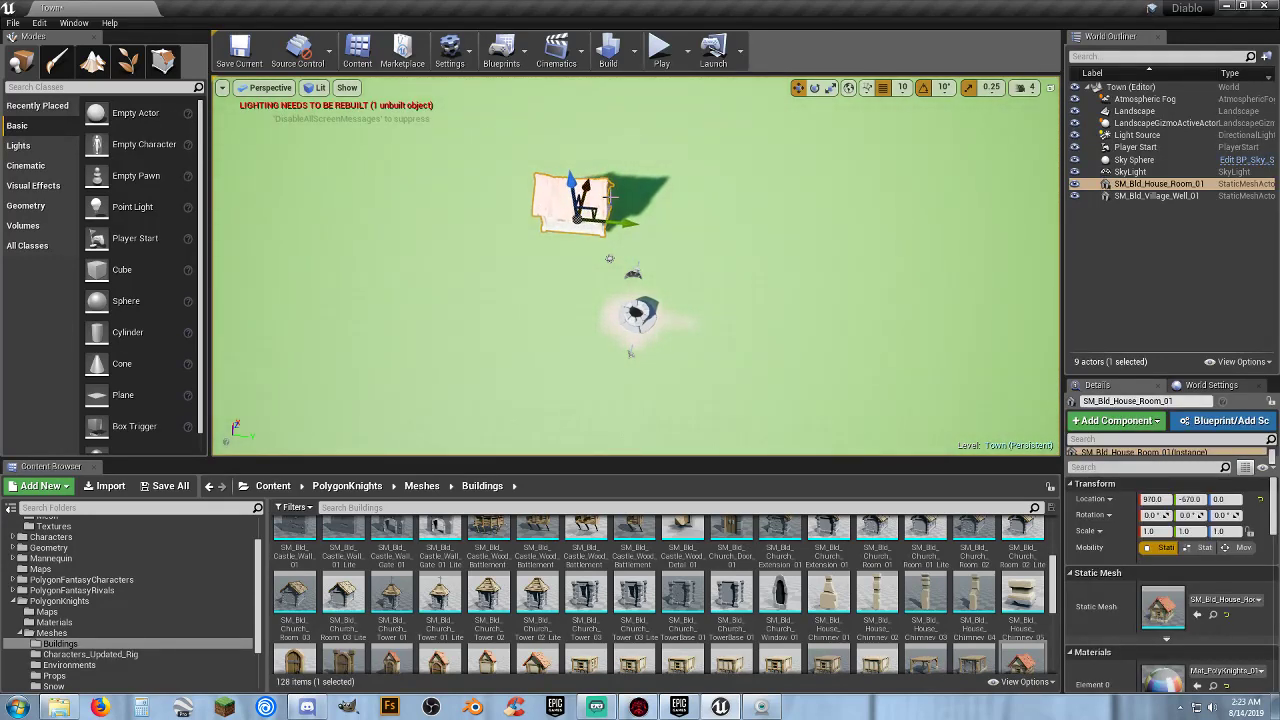
{"action": "left_click_drag", "start_coordinate": [635, 224], "coordinate": [762, 234]}
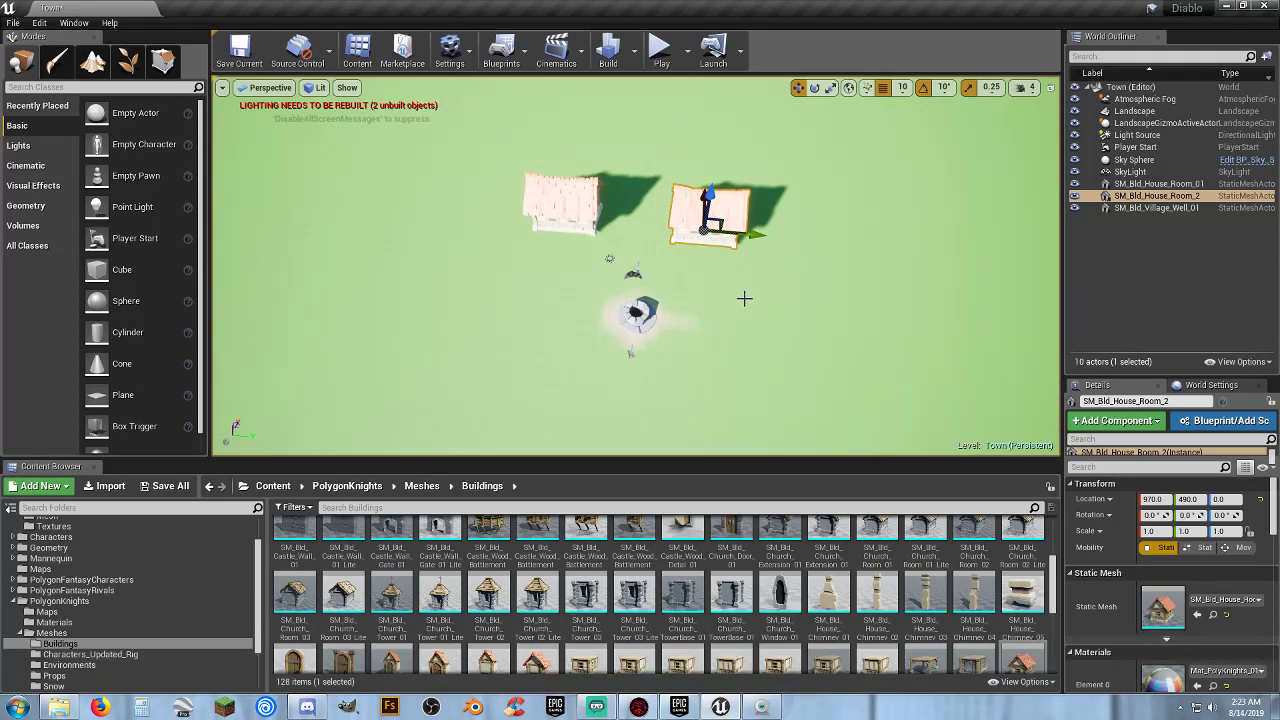
Paste a third house and position it beyond the second one, at about Y 1500 beside the well.
{"action": "key", "text": "ctrl+v"}
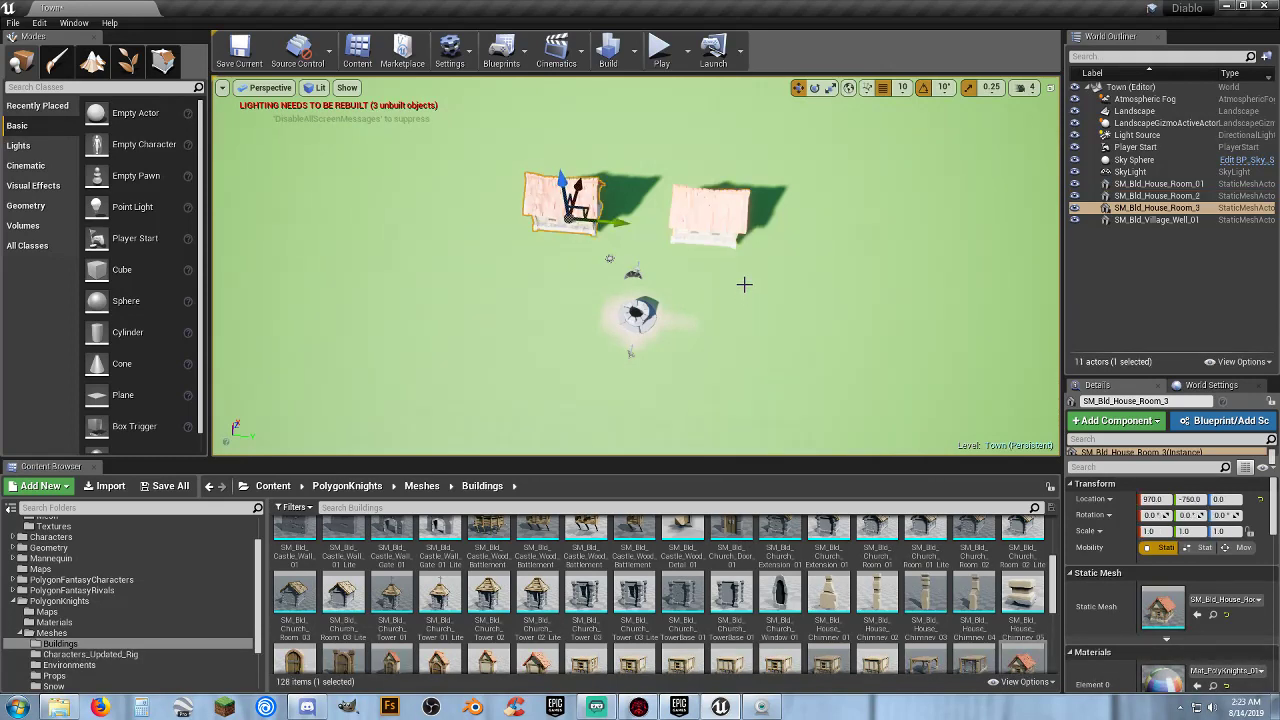
{"action": "left_click_drag", "start_coordinate": [622, 222], "coordinate": [853, 261]}
{"action": "left_click_drag", "start_coordinate": [780, 205], "coordinate": [784, 252]}
{"action": "left_click_drag", "start_coordinate": [841, 297], "coordinate": [879, 298]}
{"action": "left_click_drag", "start_coordinate": [821, 262], "coordinate": [818, 245]}
Duplicate the third house along the X axis to about X -460, keeping Y 1500.
{"action": "key", "text": "s"}
{"action": "mouse_move", "coordinate": [816, 288]}
{"action": "right_mouse_down"}
{"action": "mouse_move", "coordinate": [848, 292]}
{"action": "mouse_move", "coordinate": [830, 290]}
{"action": "right_mouse_up"}
{"action": "left_click_drag", "start_coordinate": [758, 186], "coordinate": [794, 271], "text": "alt"}
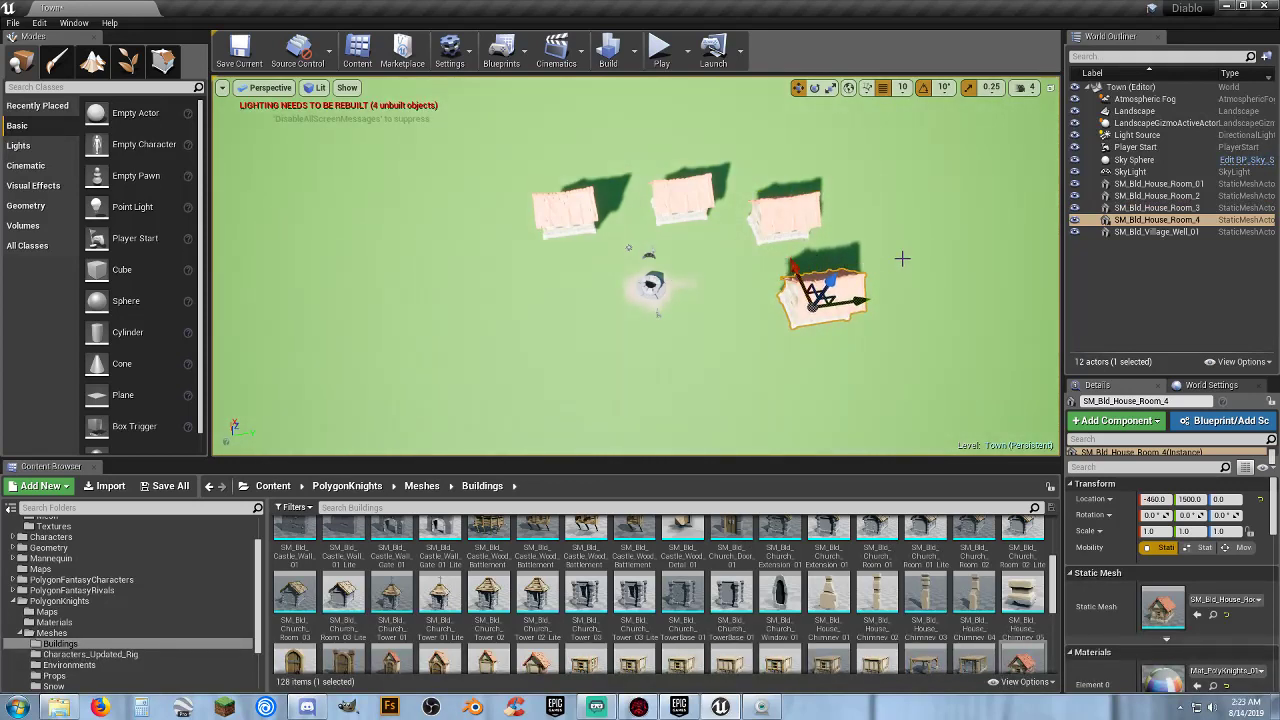
Duplicate two more houses across the well at about X -910, with the last one at about Y 420, to complete the ring.
{"action": "right_click_drag", "start_coordinate": [748, 279], "coordinate": [748, 279]}
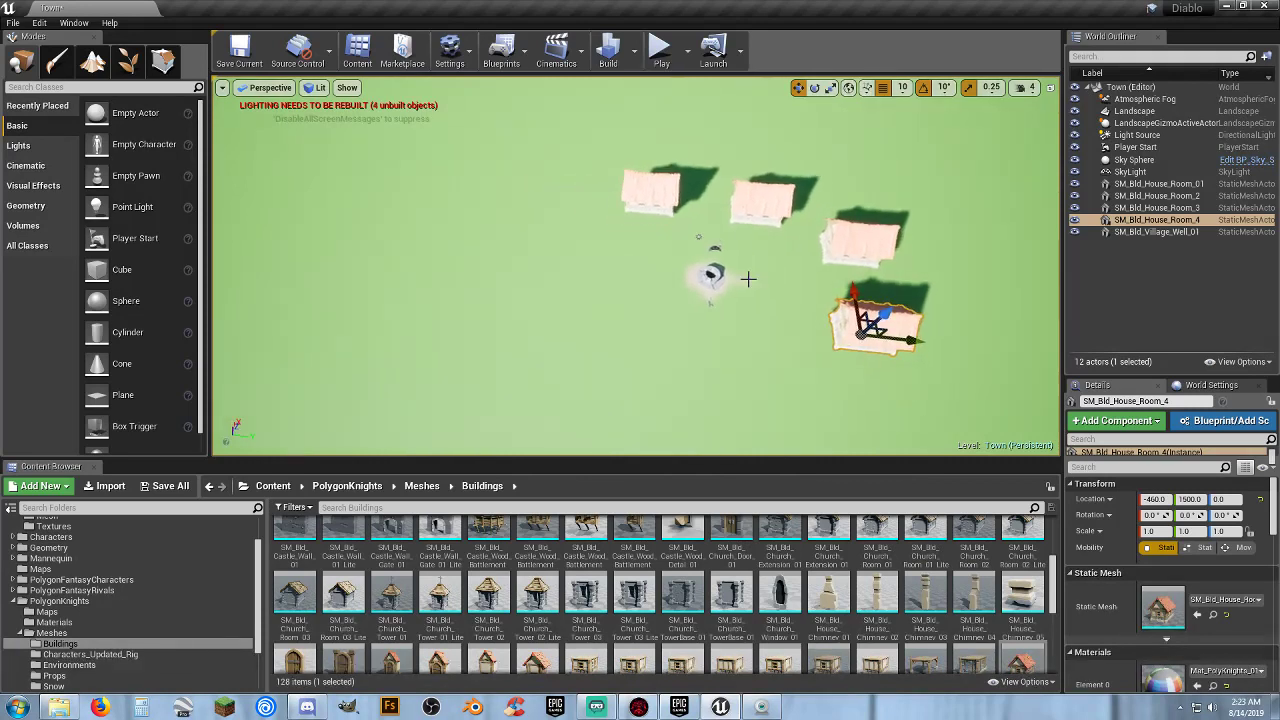
{"action": "left_click_drag", "start_coordinate": [895, 338], "coordinate": [675, 322], "text": "alt"}
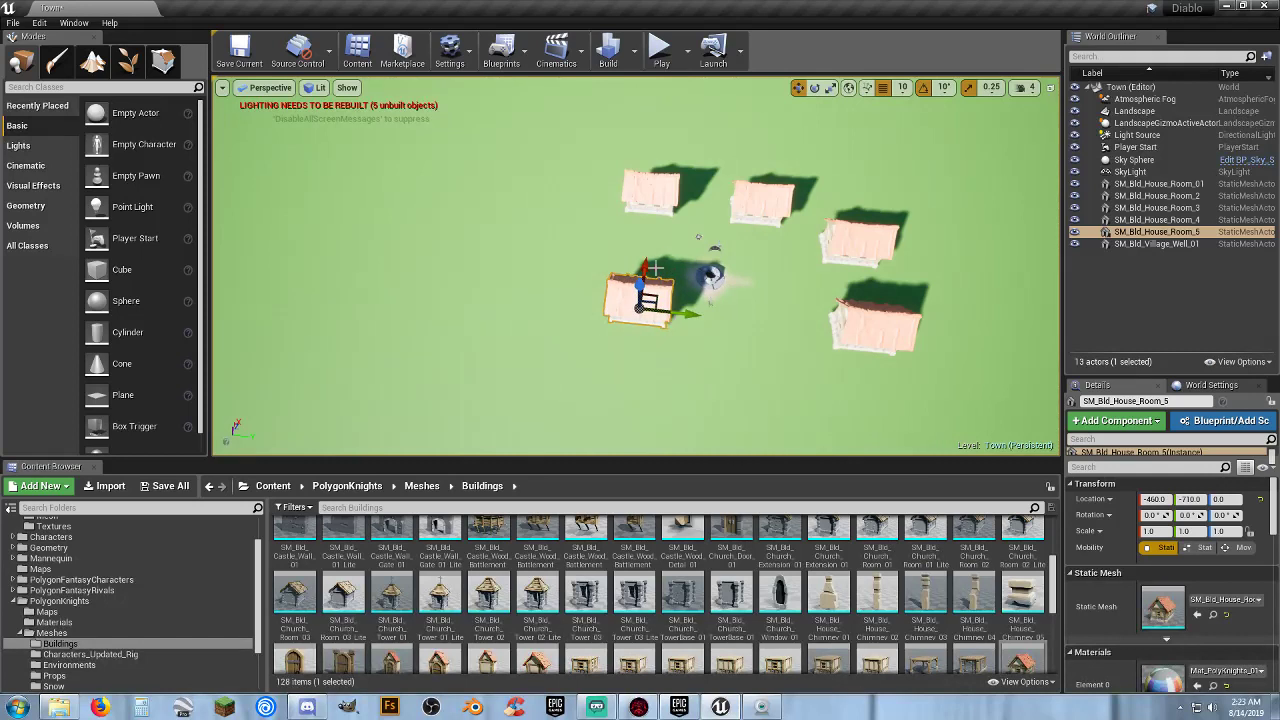
{"action": "left_click_drag", "start_coordinate": [655, 268], "coordinate": [649, 303]}
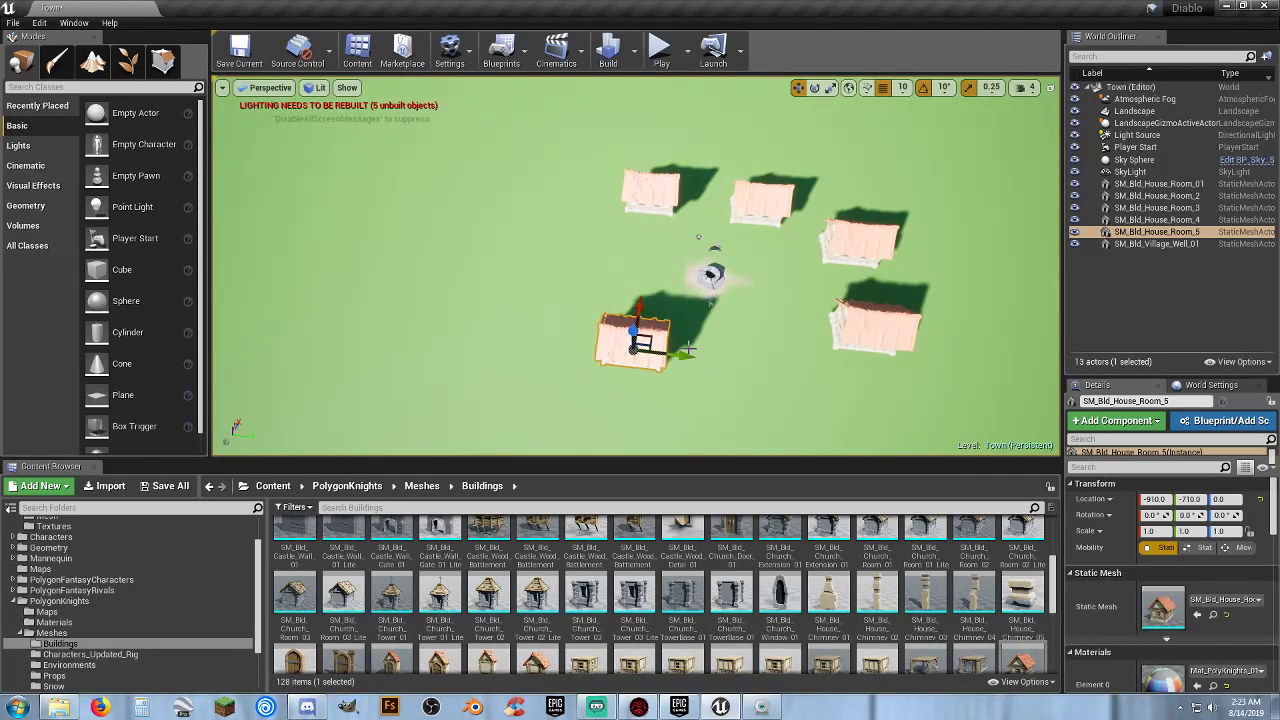
{"action": "left_click_drag", "start_coordinate": [691, 352], "coordinate": [806, 370]}
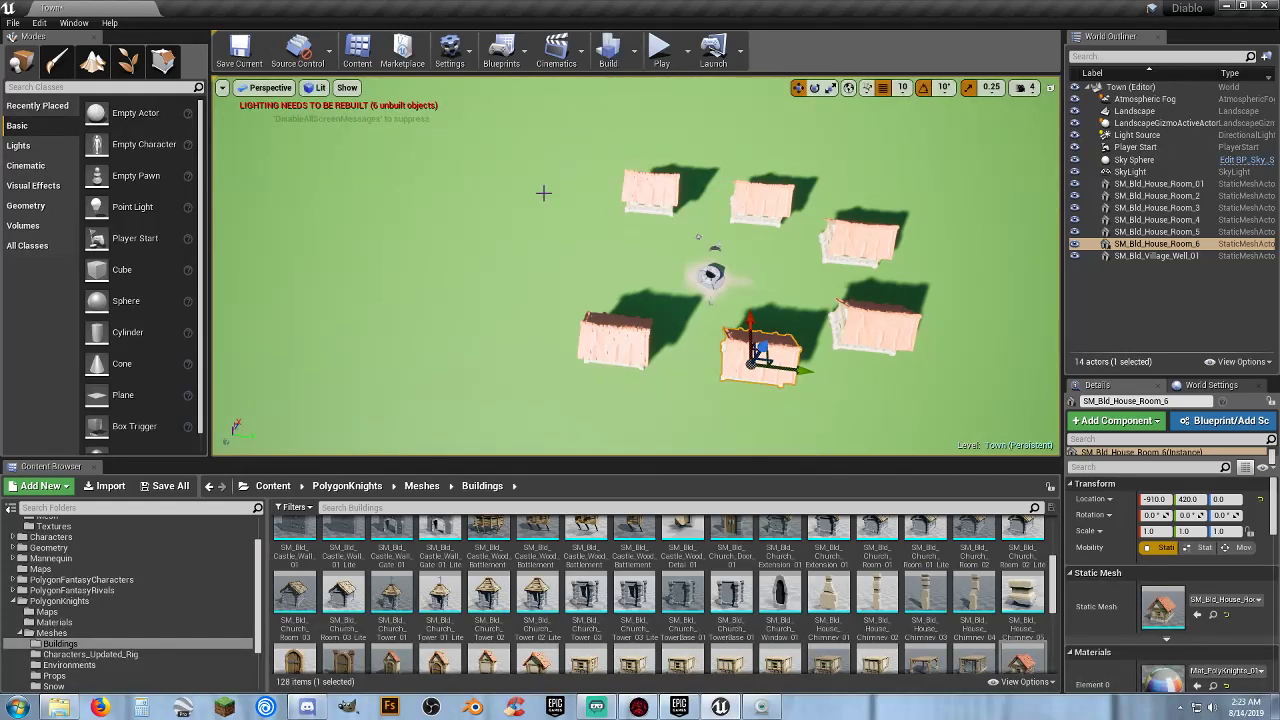
{"action": "mouse_move", "coordinate": [560, 297]}
{"action": "right_mouse_down"}
{"action": "mouse_move", "coordinate": [524, 284]}
{"action": "mouse_move", "coordinate": [560, 310]}
{"action": "mouse_move", "coordinate": [560, 245]}
{"action": "mouse_move", "coordinate": [560, 297]}
{"action": "right_mouse_up"}
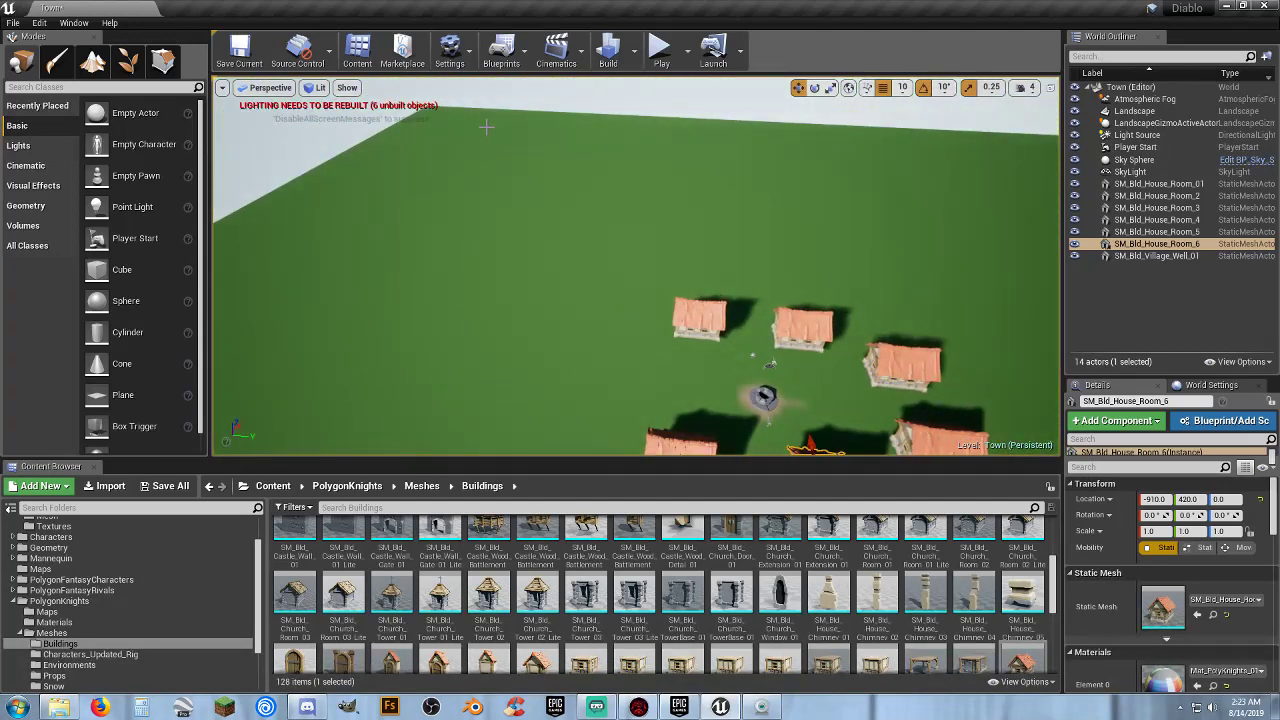
{"action": "right_click_drag", "start_coordinate": [585, 285], "coordinate": [560, 294]}
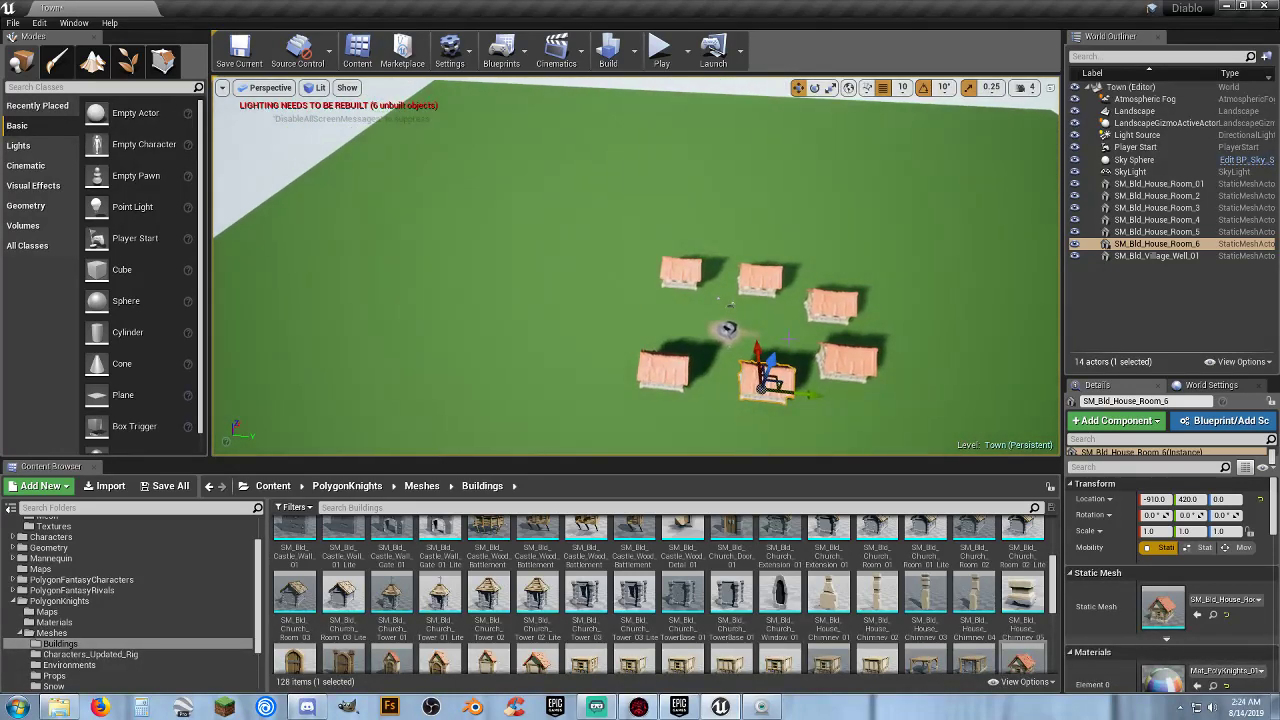
{"action": "right_click_drag", "start_coordinate": [467, 304], "coordinate": [467, 280]}
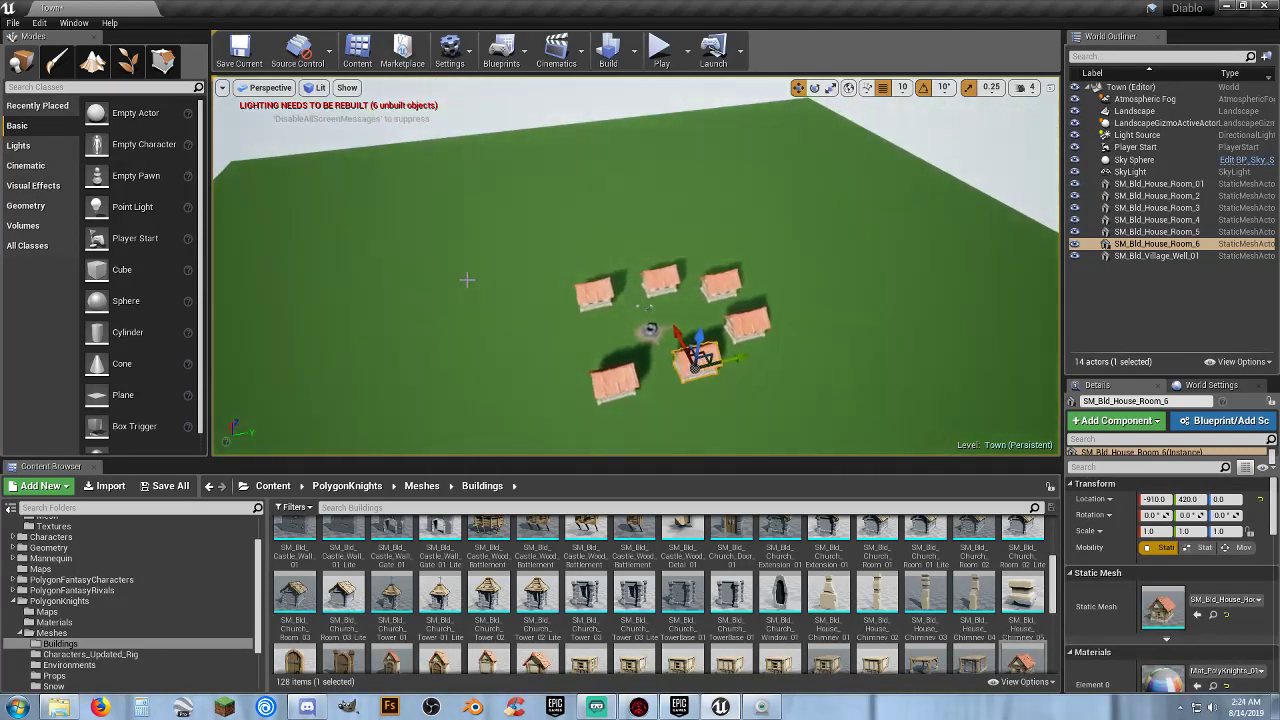
{"action": "right_click_drag", "start_coordinate": [725, 207], "coordinate": [725, 207]}
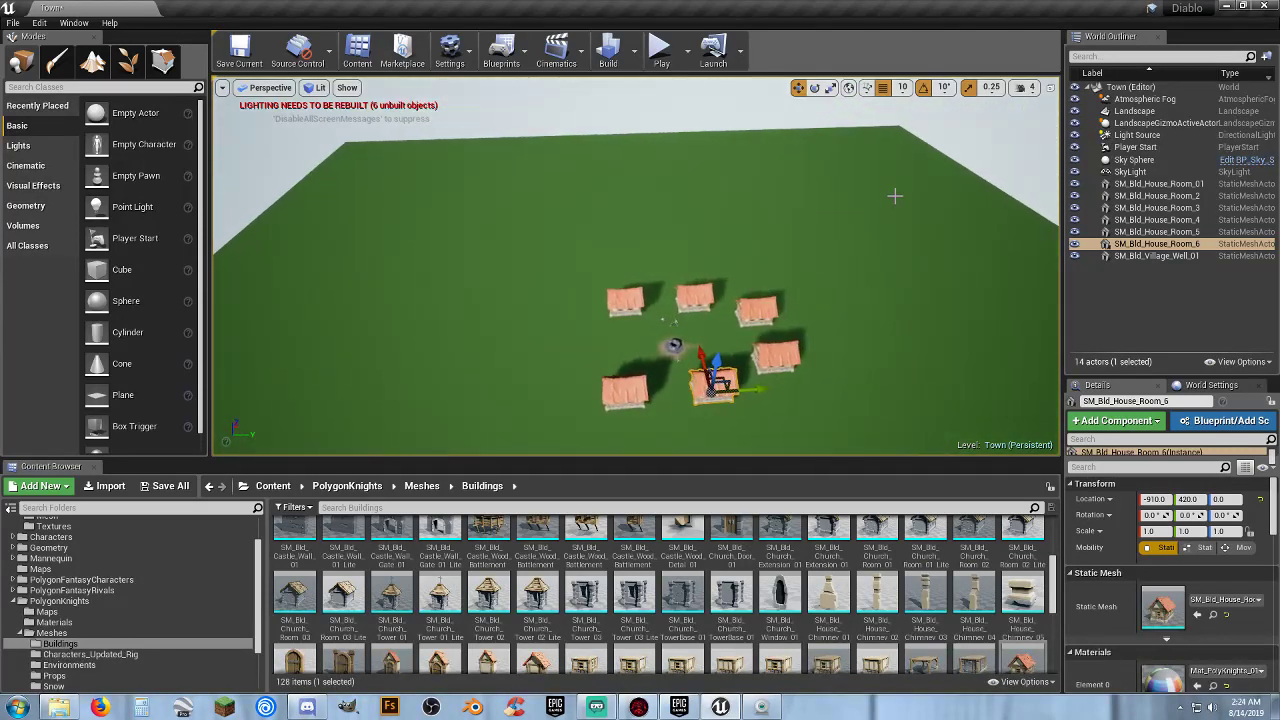
Create a level folder named Map Shit and move the actors from Atmospheric Fog through SkyLight into it.
{"action": "left_click", "coordinate": [1130, 87]}
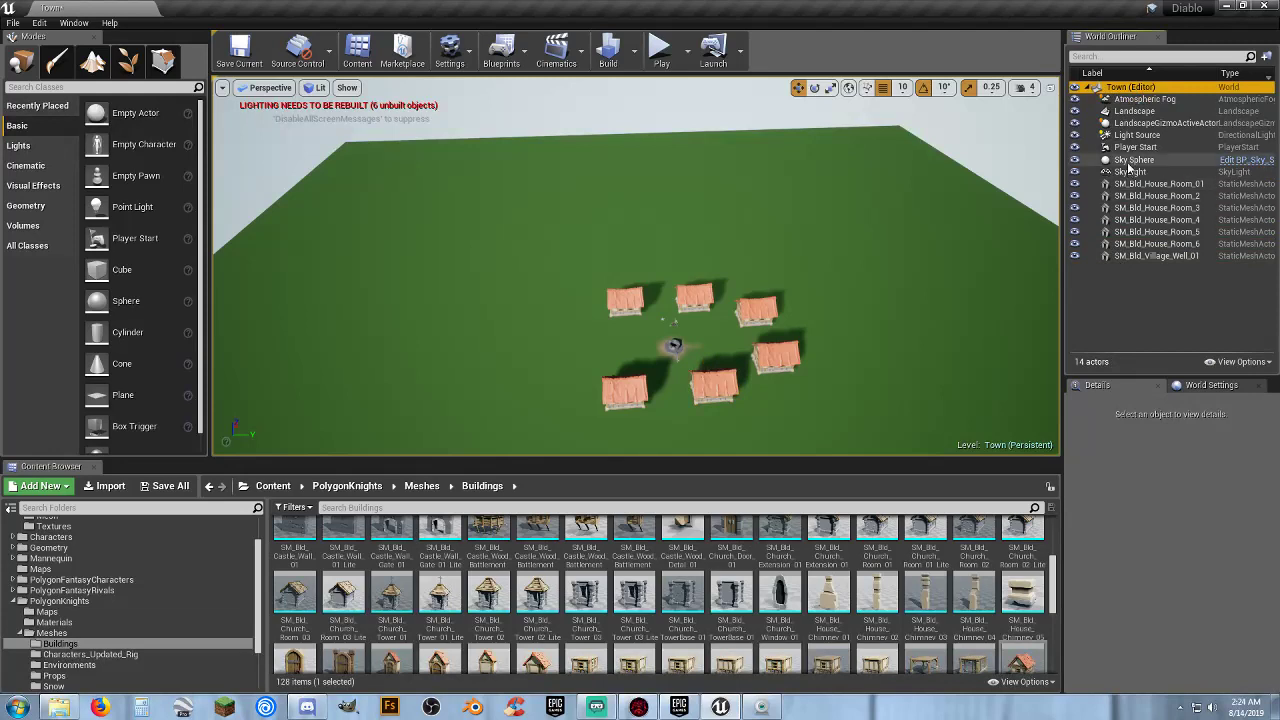
{"action": "right_click", "coordinate": [1138, 89]}
{"action": "left_click", "coordinate": [1171, 99]}
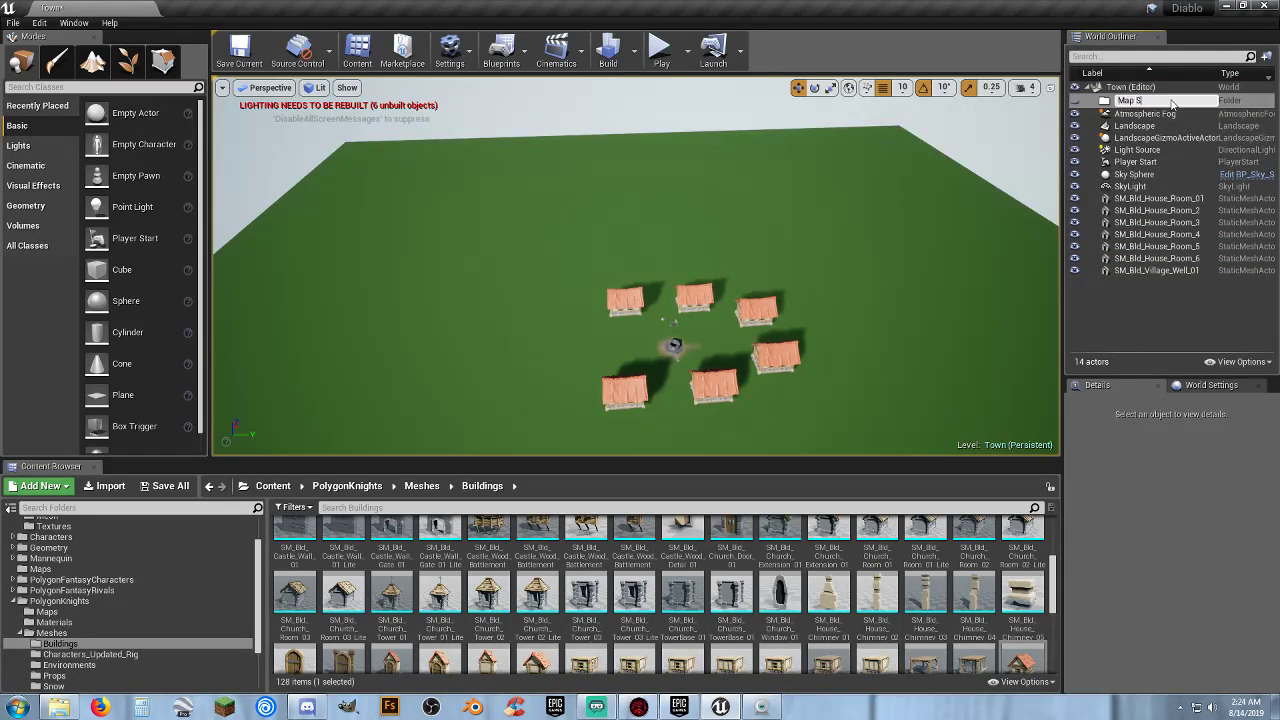
{"action": "key", "text": "Return"}
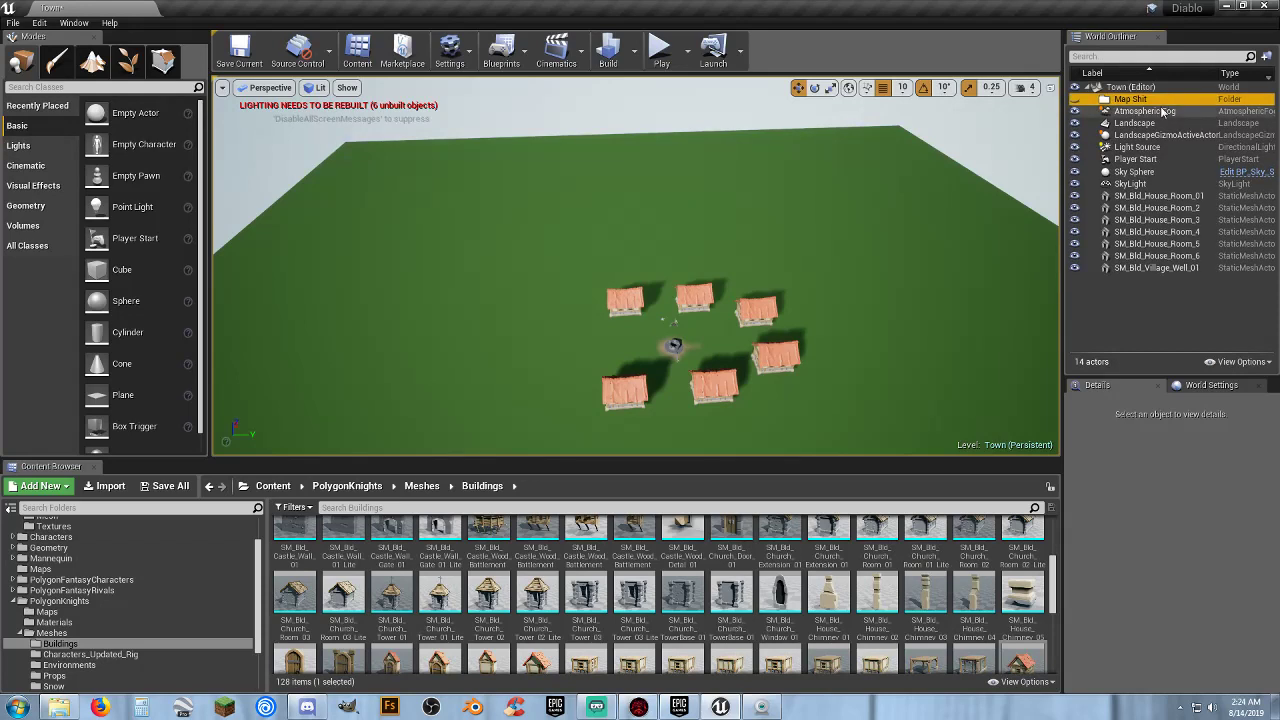
{"action": "left_click", "coordinate": [1162, 112]}
{"action": "left_click", "coordinate": [1130, 184], "text": "shift"}
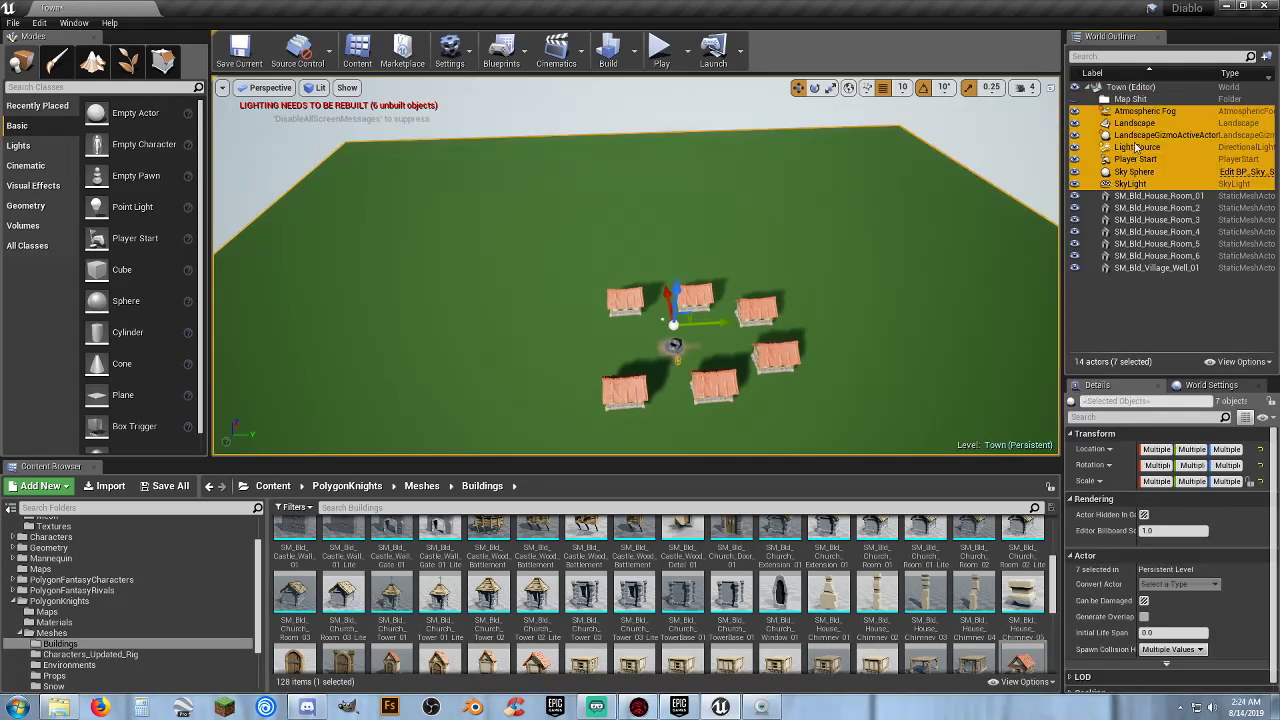
{"action": "left_click_drag", "start_coordinate": [1127, 117], "coordinate": [1121, 98]}
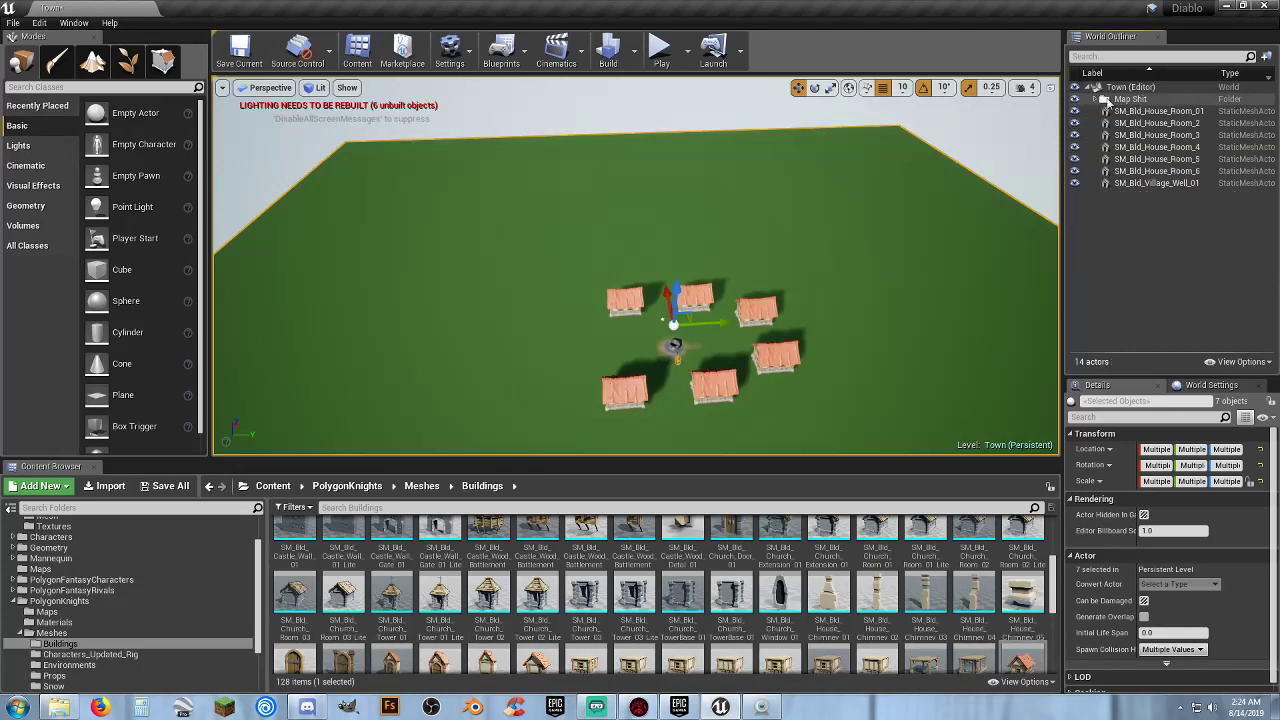
{"action": "left_click", "coordinate": [1147, 181]}
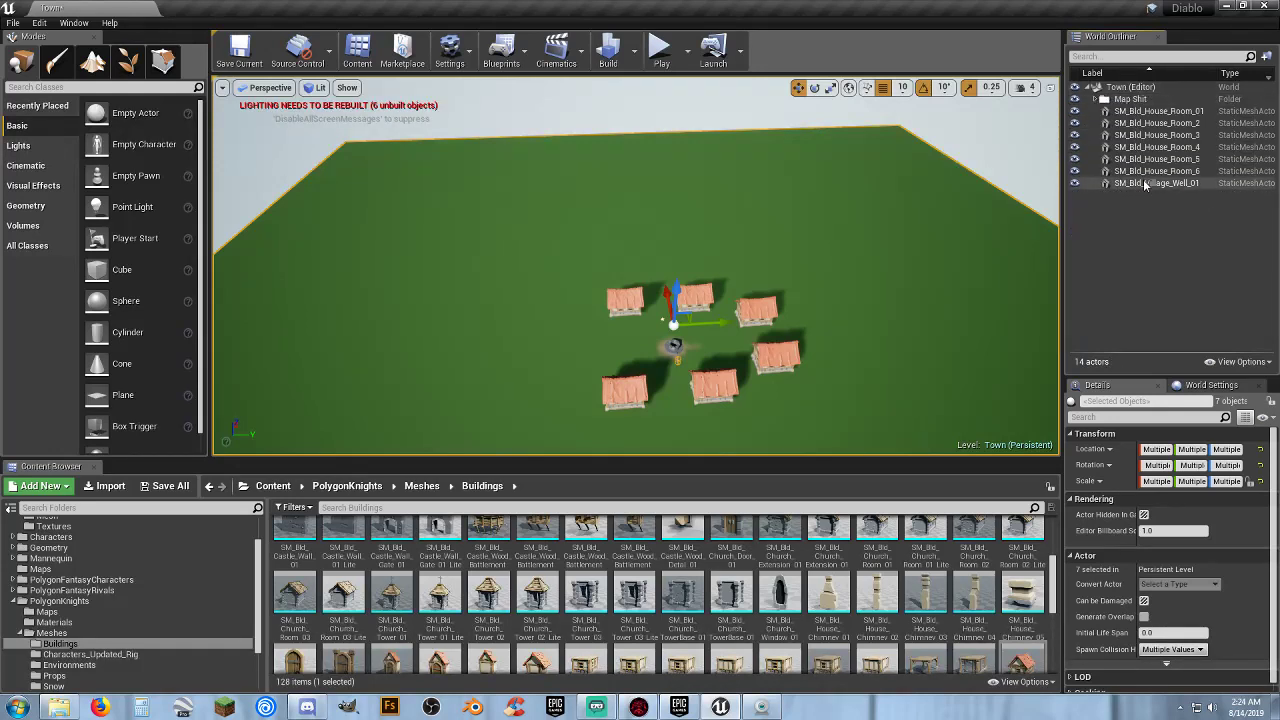
{"action": "left_click", "coordinate": [1148, 118], "text": "shift"}
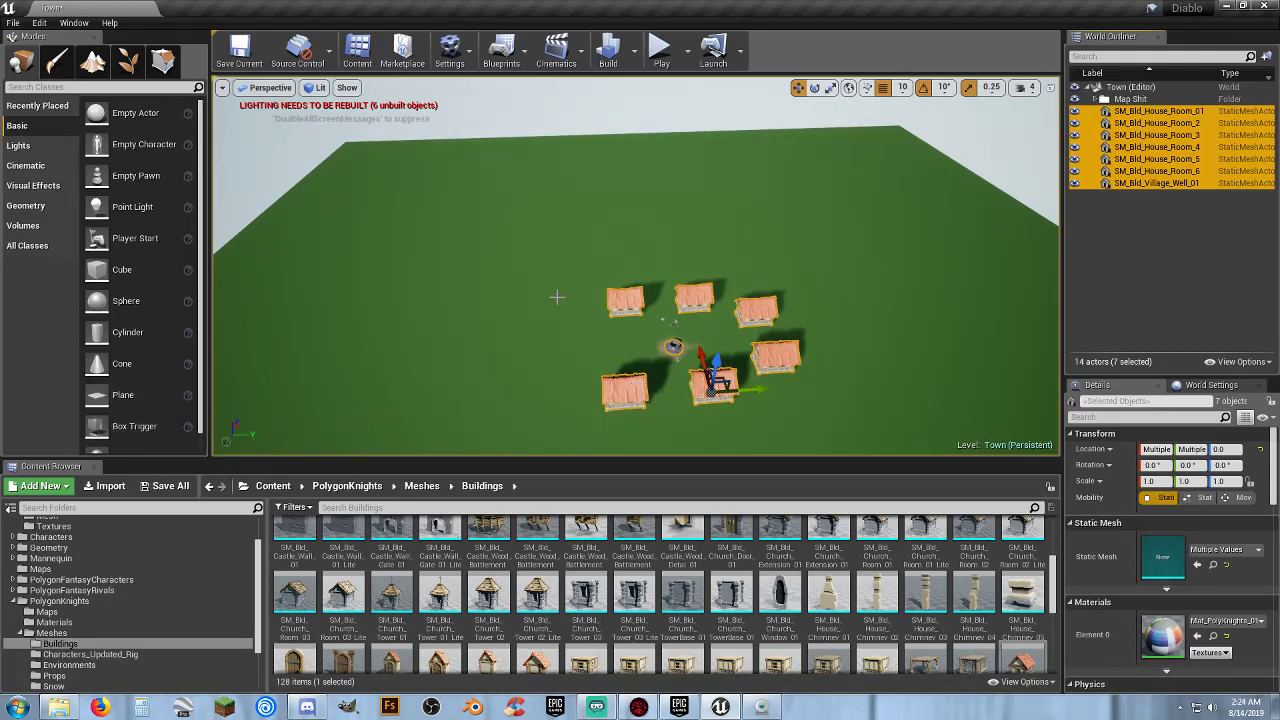
{"action": "left_click", "coordinate": [1117, 305]}
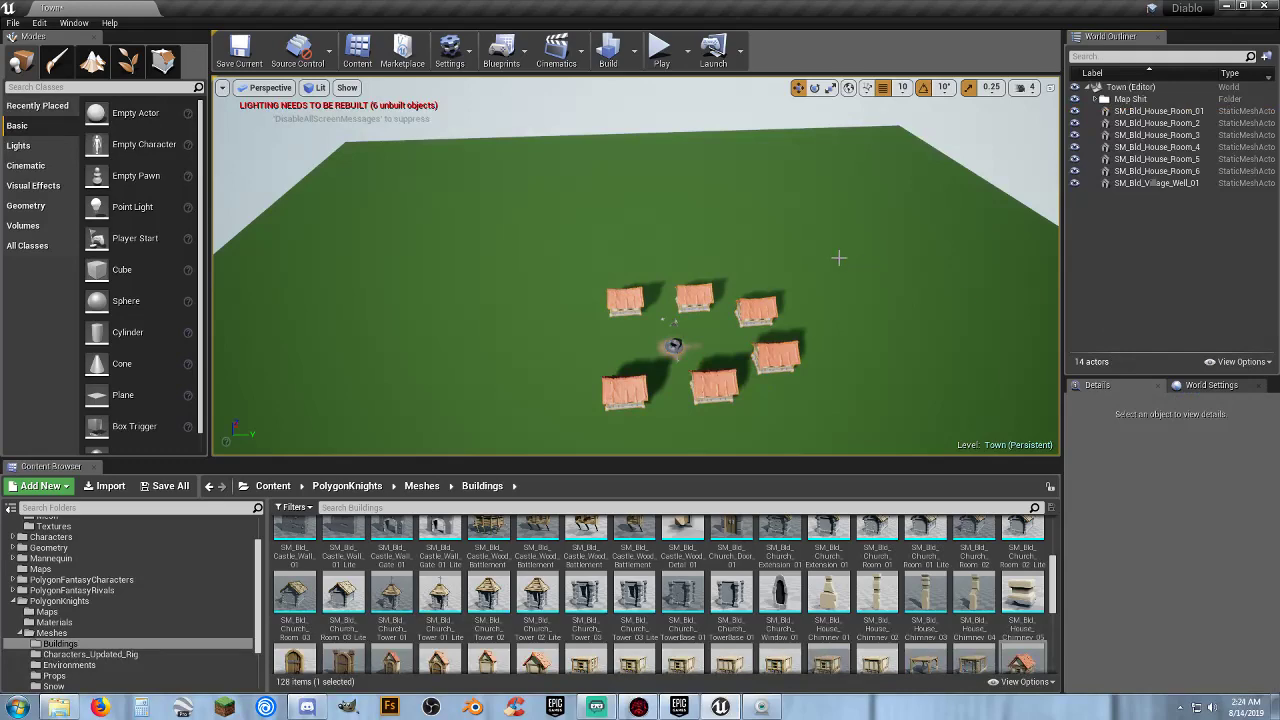
Examine the canal, path, rock and tree meshes in the PolygonKnights Environments folder.
{"action": "right_click_drag", "start_coordinate": [839, 258], "coordinate": [839, 340]}
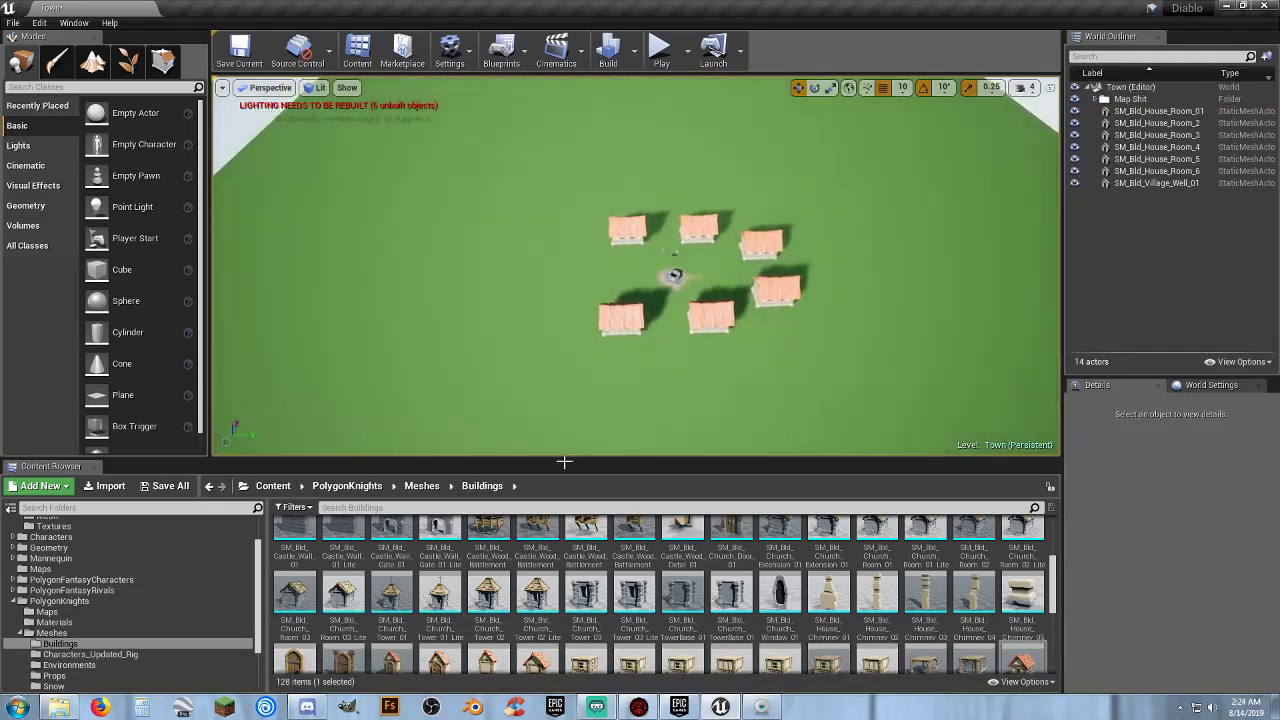
{"action": "scroll", "coordinate": [100, 610], "scroll_direction": "down", "scroll_amount": 3}
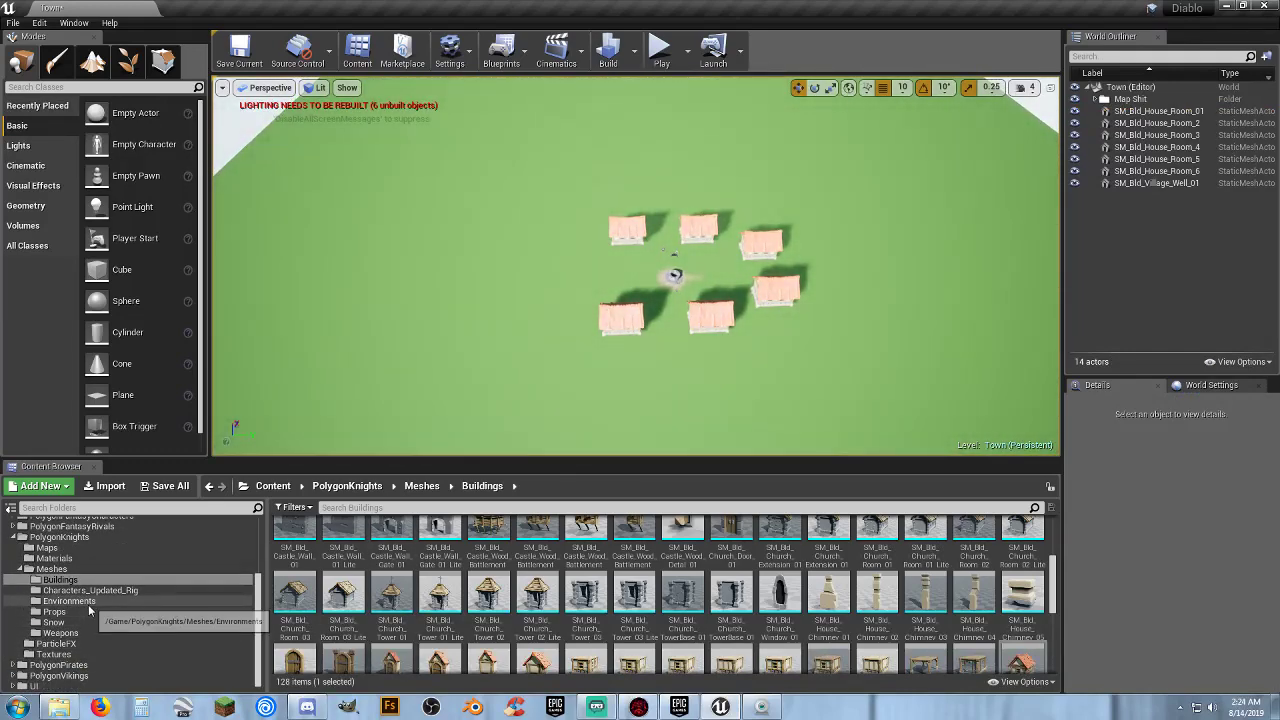
{"action": "left_click", "coordinate": [88, 604]}
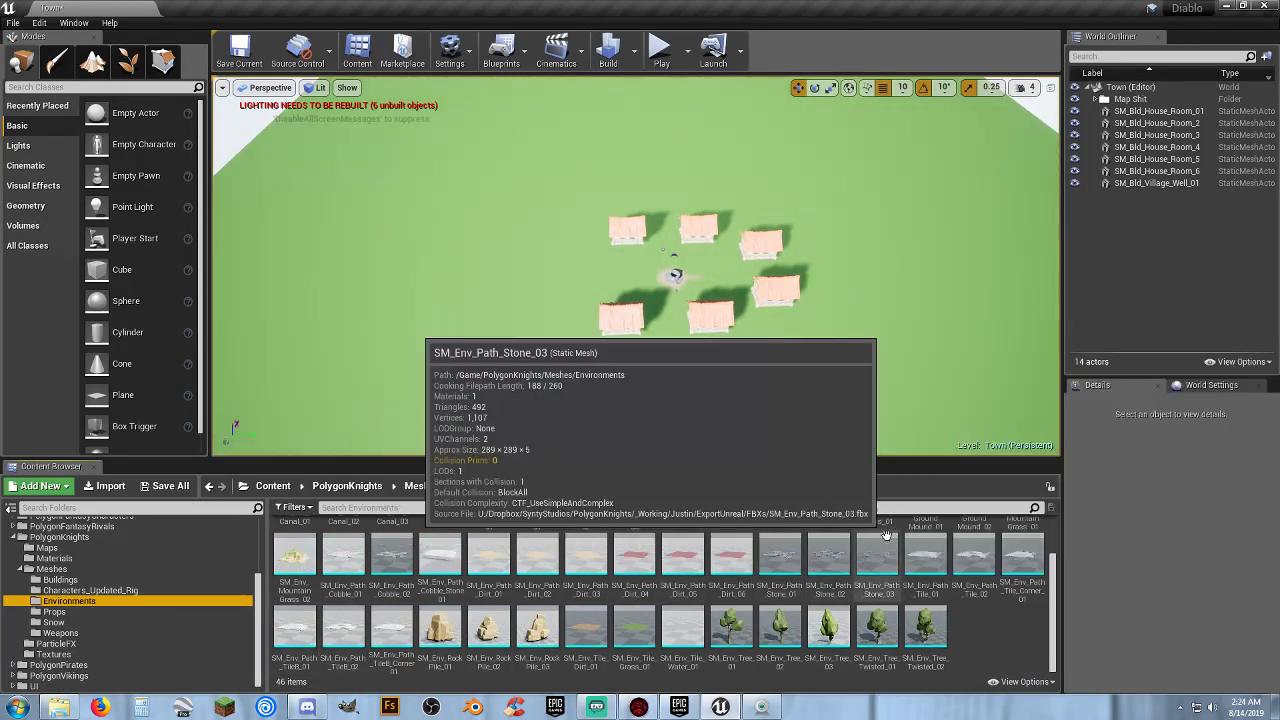
{"action": "scroll", "coordinate": [549, 578], "scroll_direction": "up", "scroll_amount": 1}
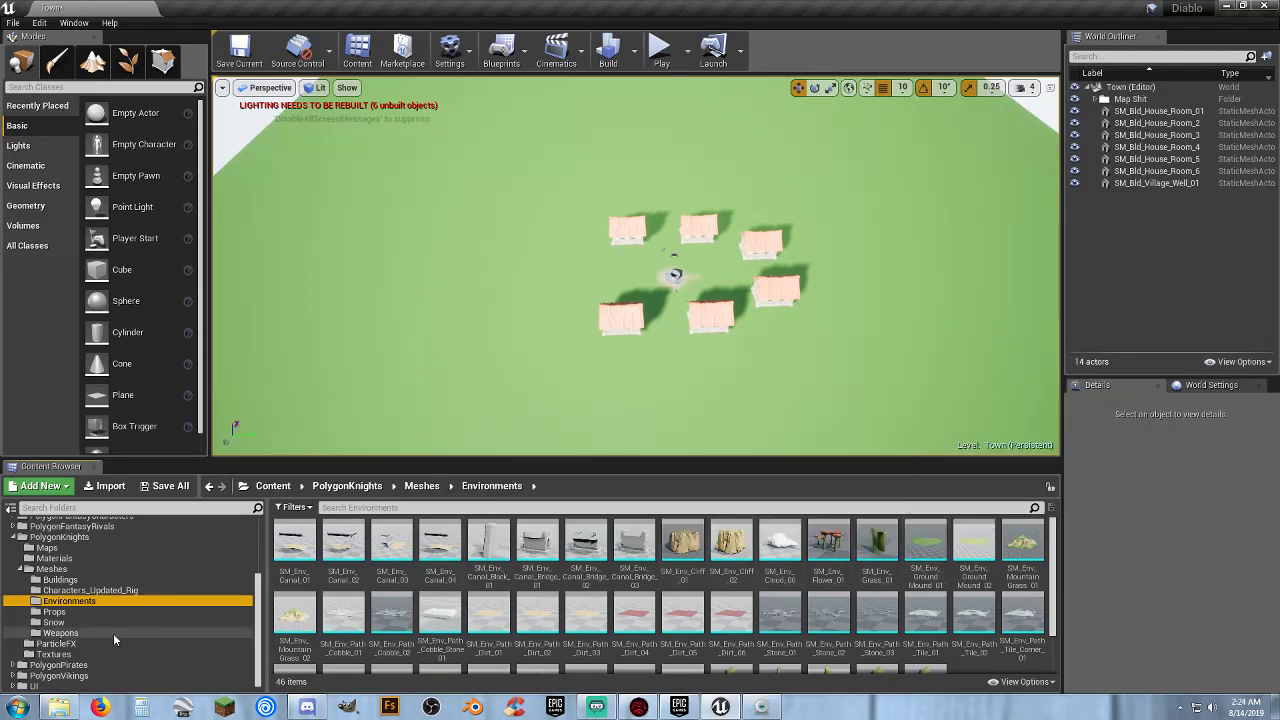
Browse the PolygonVikings Environment meshes, checking the grass, path, rock and tree assets.
{"action": "left_click", "coordinate": [14, 540]}
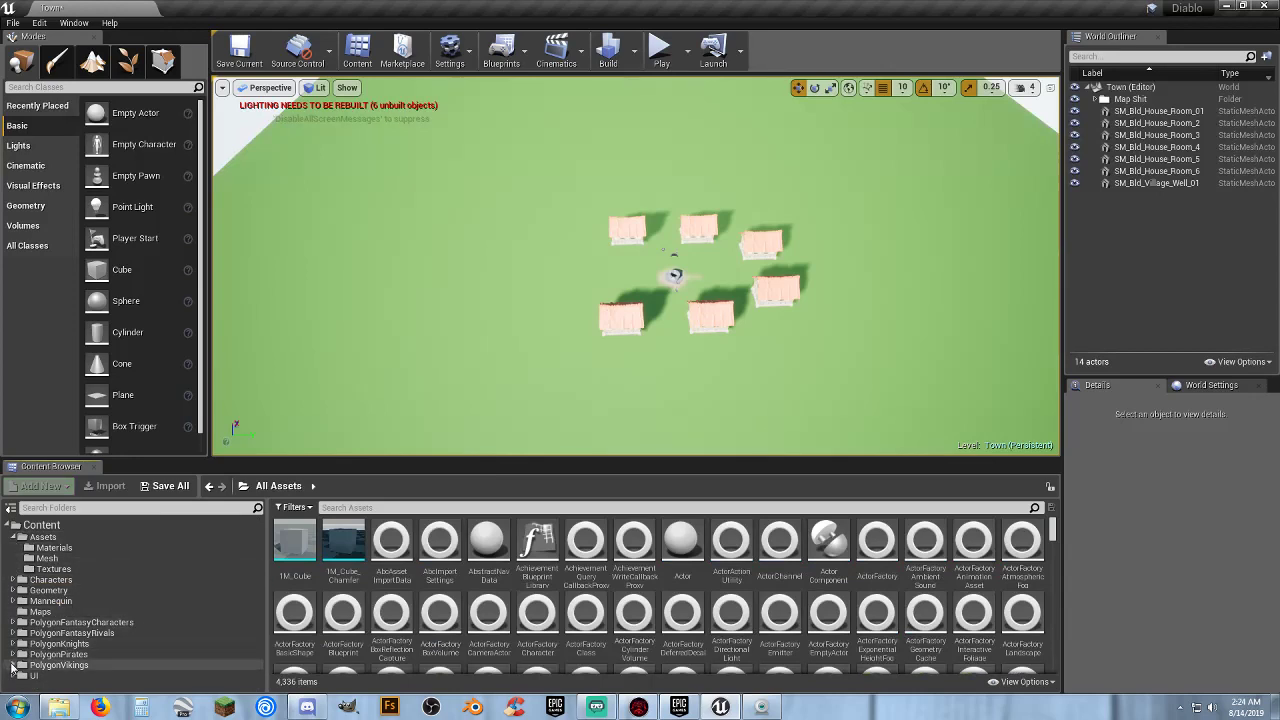
{"action": "scroll", "coordinate": [40, 667], "scroll_direction": "down", "scroll_amount": 4}
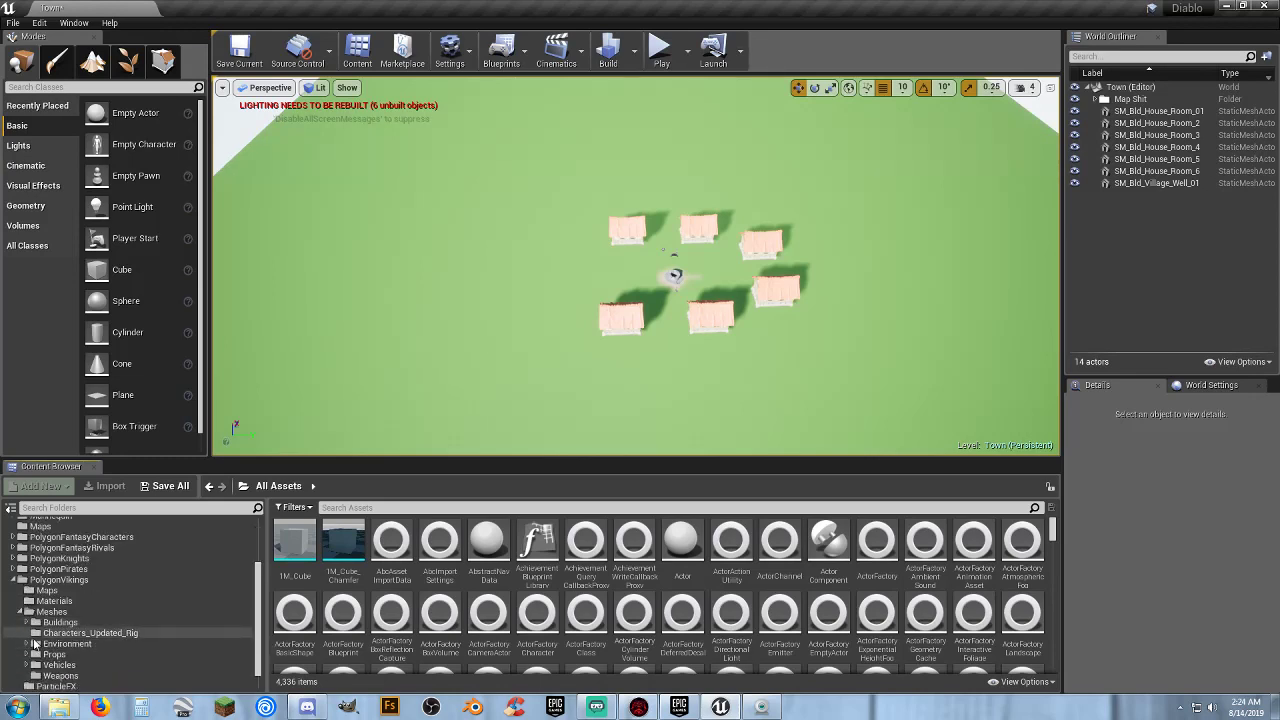
{"action": "left_click", "coordinate": [60, 643]}
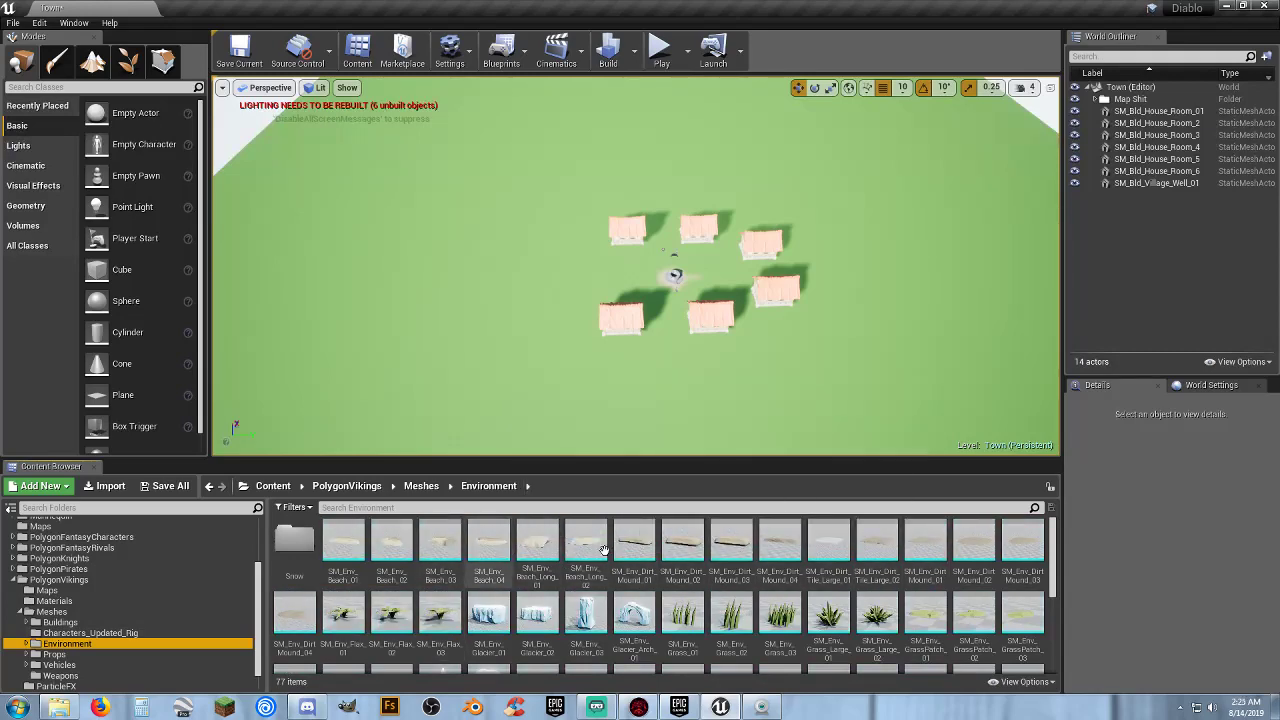
{"action": "scroll", "coordinate": [851, 565], "scroll_direction": "down", "scroll_amount": 5}
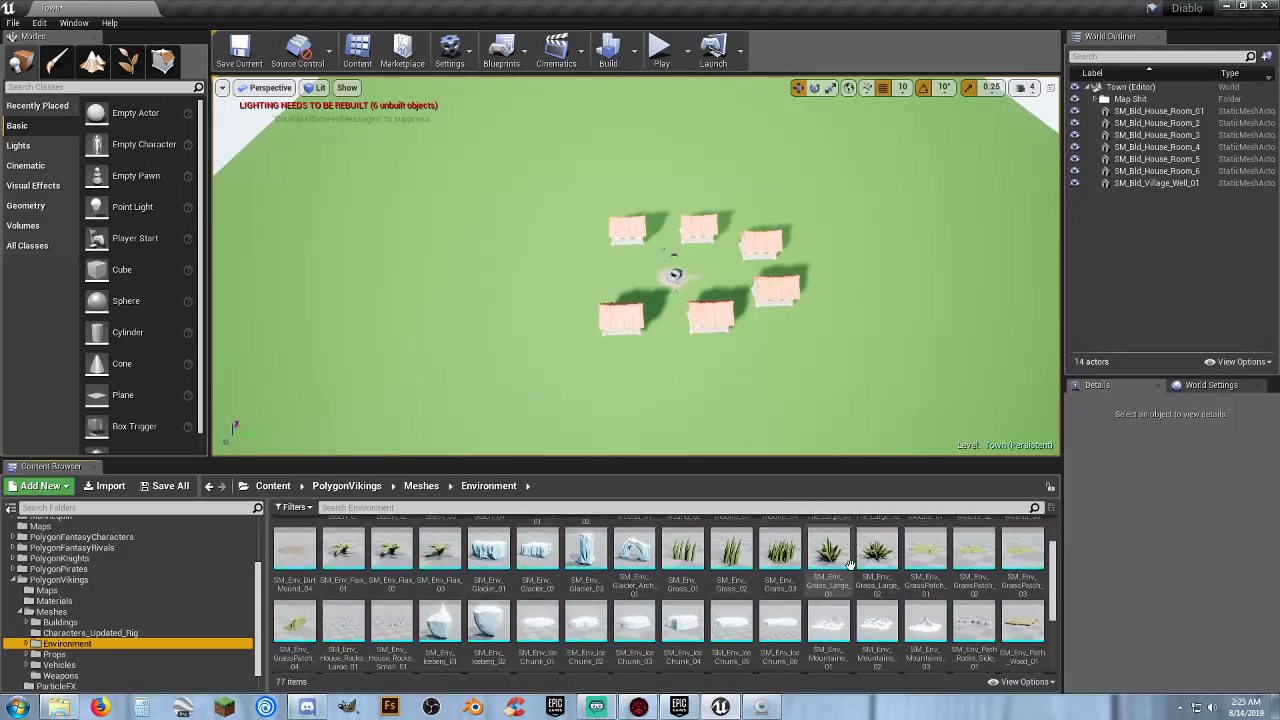
{"action": "scroll", "coordinate": [851, 556], "scroll_direction": "down", "scroll_amount": 2}
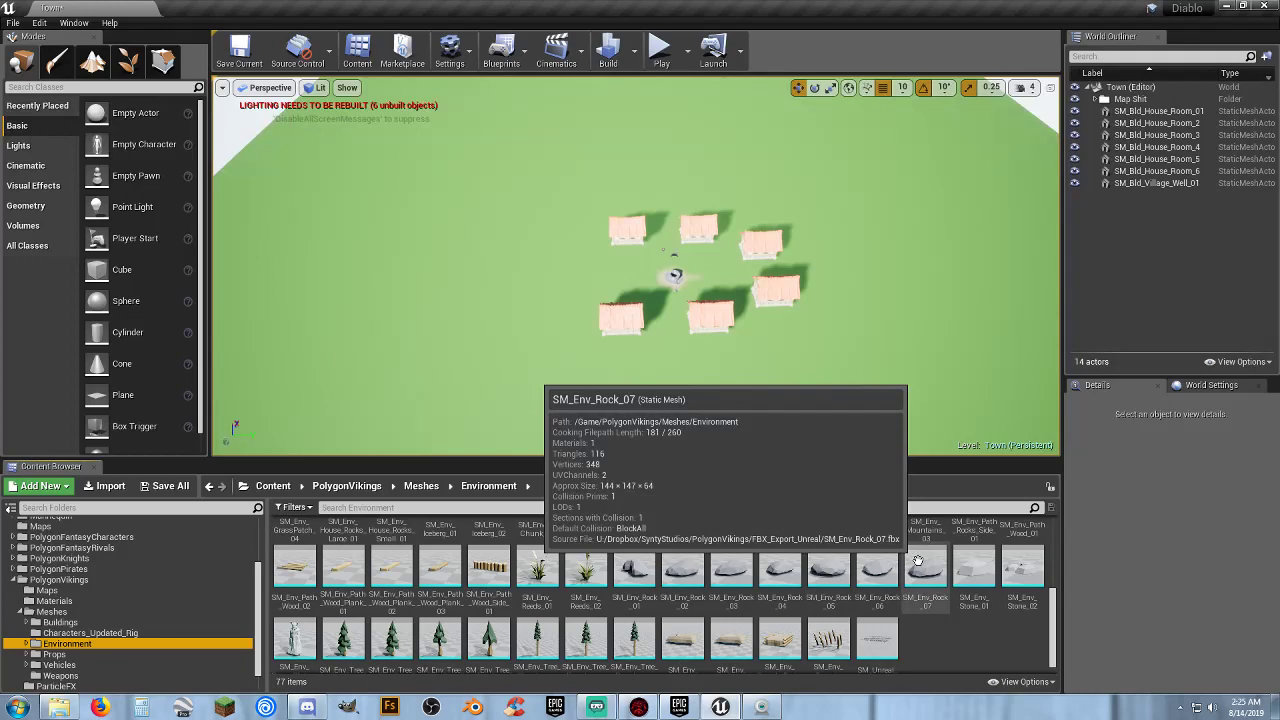
Look over the remaining PolygonVikings Environment meshes, including the water plane, stones, grass patches and dirt mounds.
{"action": "scroll", "coordinate": [893, 605], "scroll_direction": "down", "scroll_amount": 1}
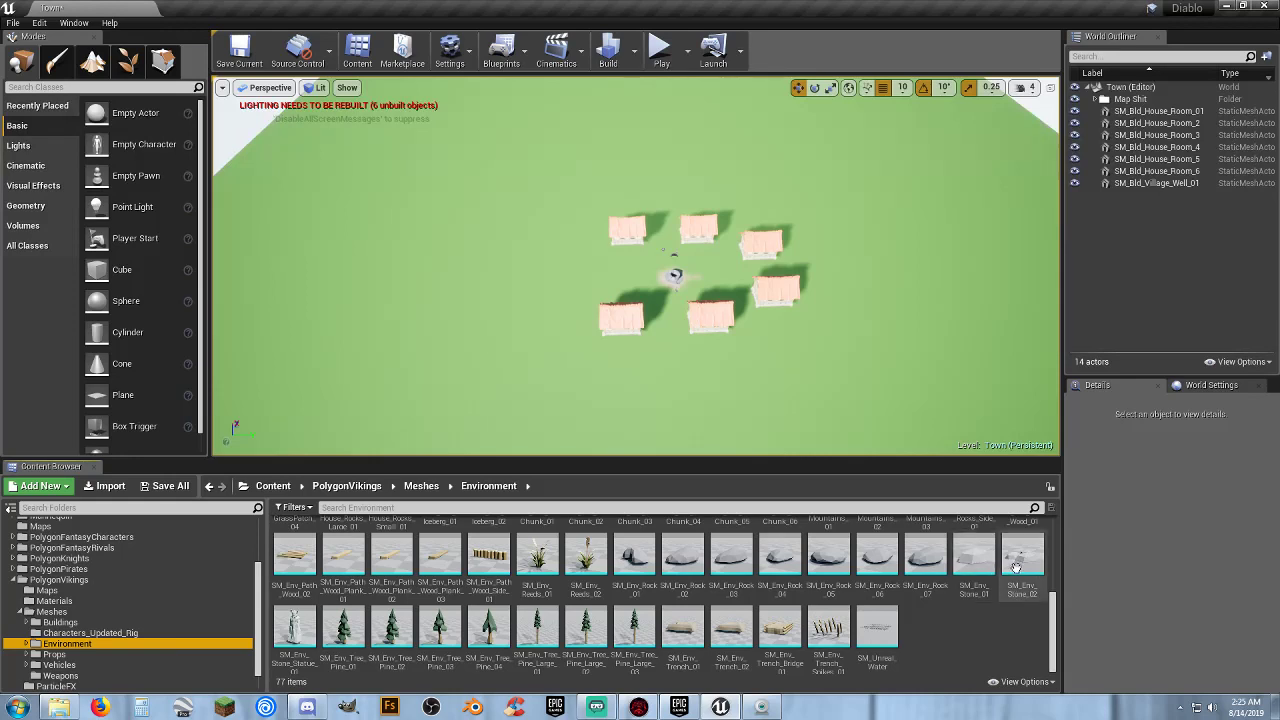
{"action": "mouse_move", "coordinate": [876, 607]}
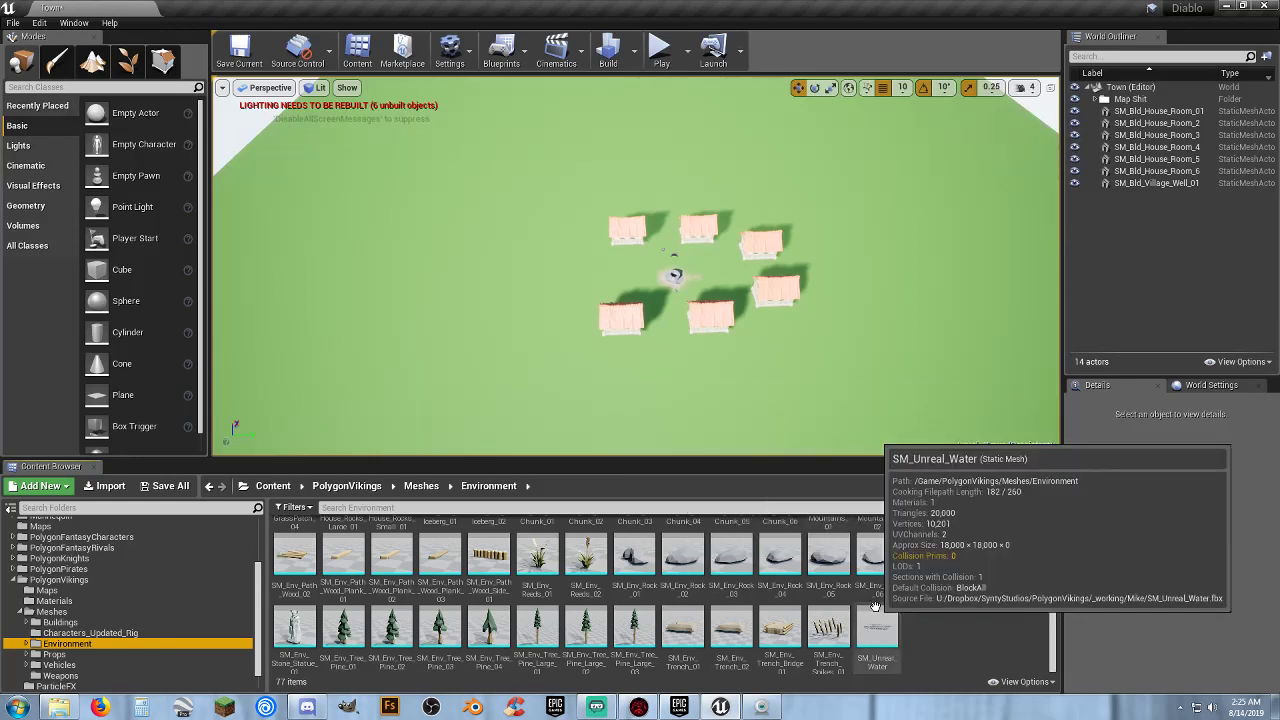
{"action": "scroll", "coordinate": [876, 607], "scroll_direction": "up", "scroll_amount": 5}
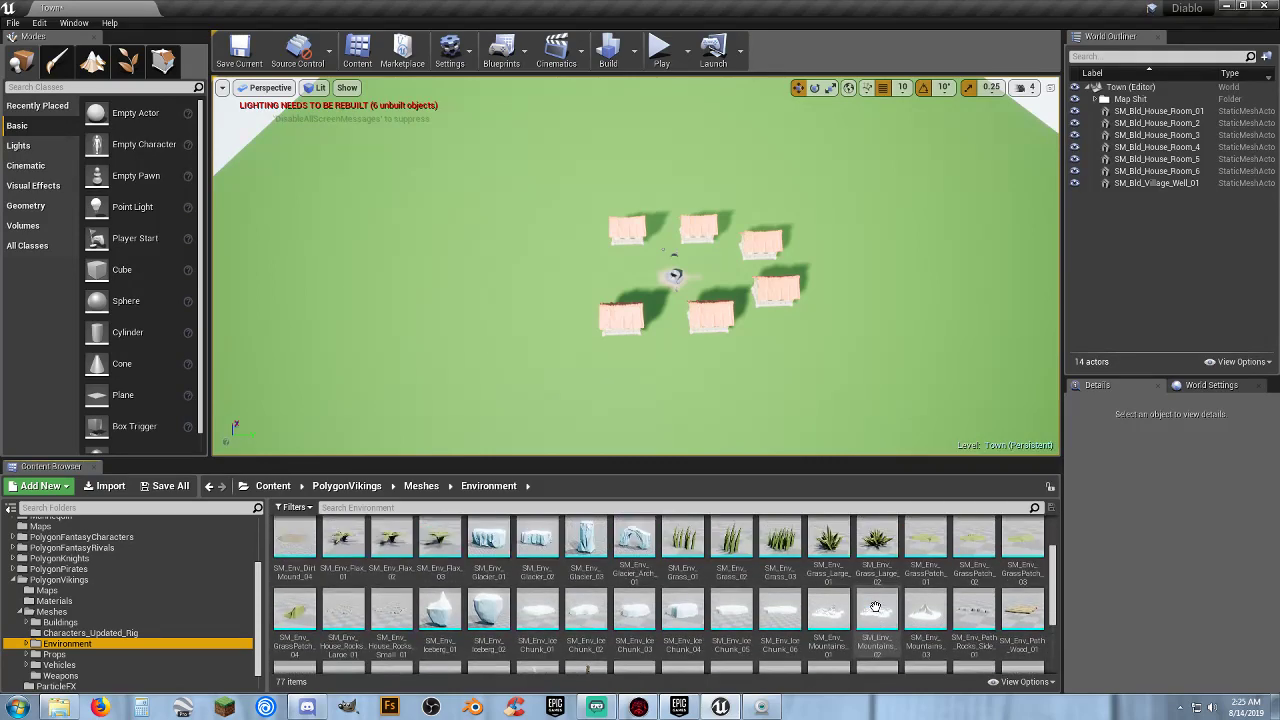
{"action": "scroll", "coordinate": [876, 607], "scroll_direction": "up", "scroll_amount": 2}
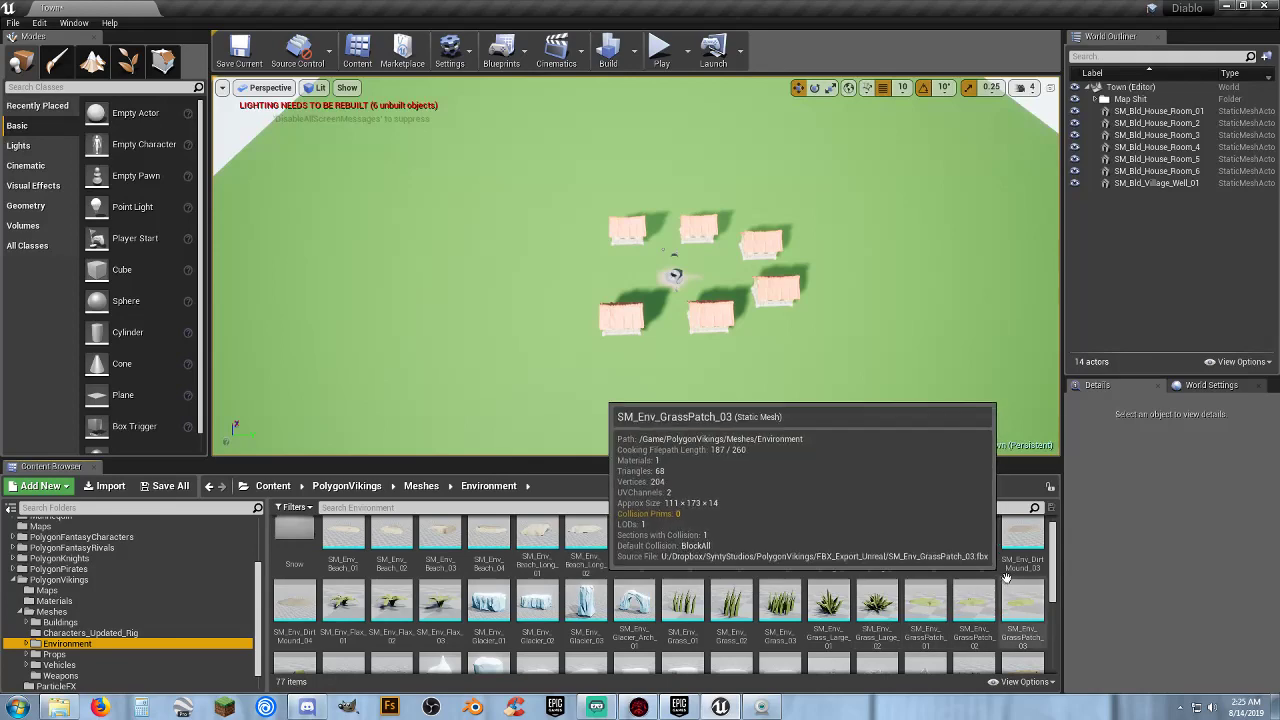
{"action": "scroll", "coordinate": [882, 595], "scroll_direction": "up", "scroll_amount": 1}
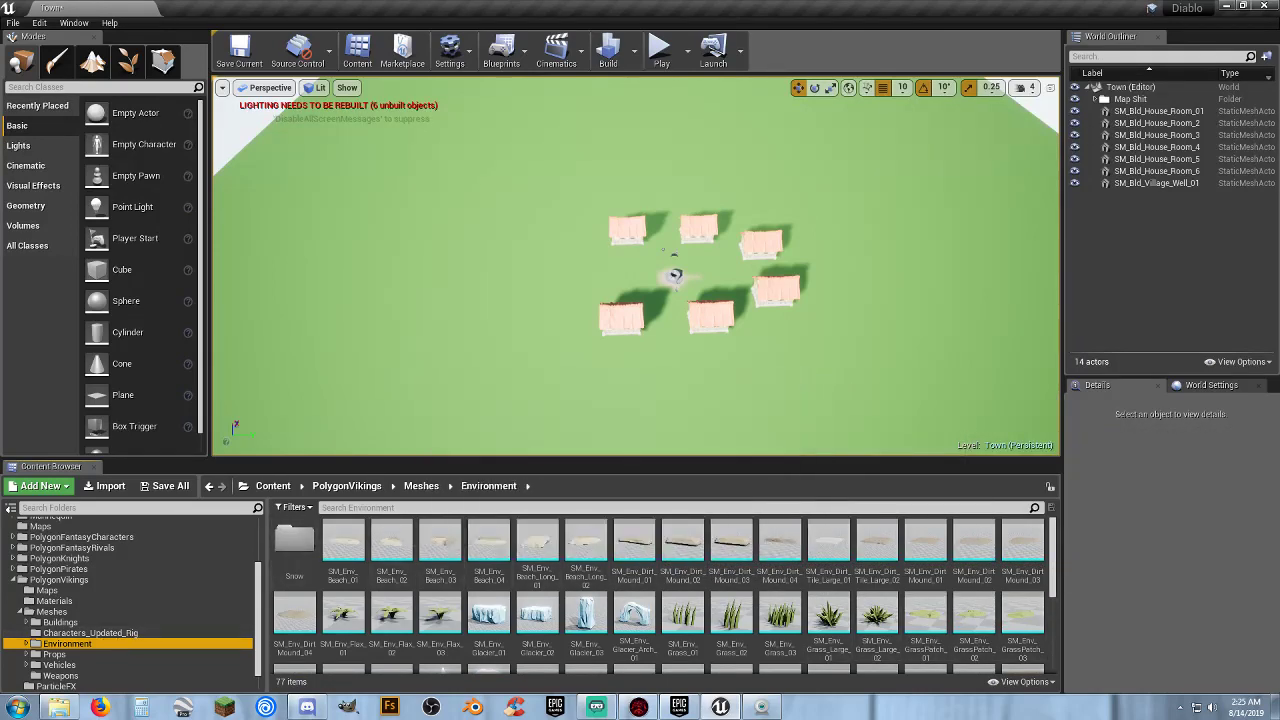
{"action": "left_click", "coordinate": [14, 580]}
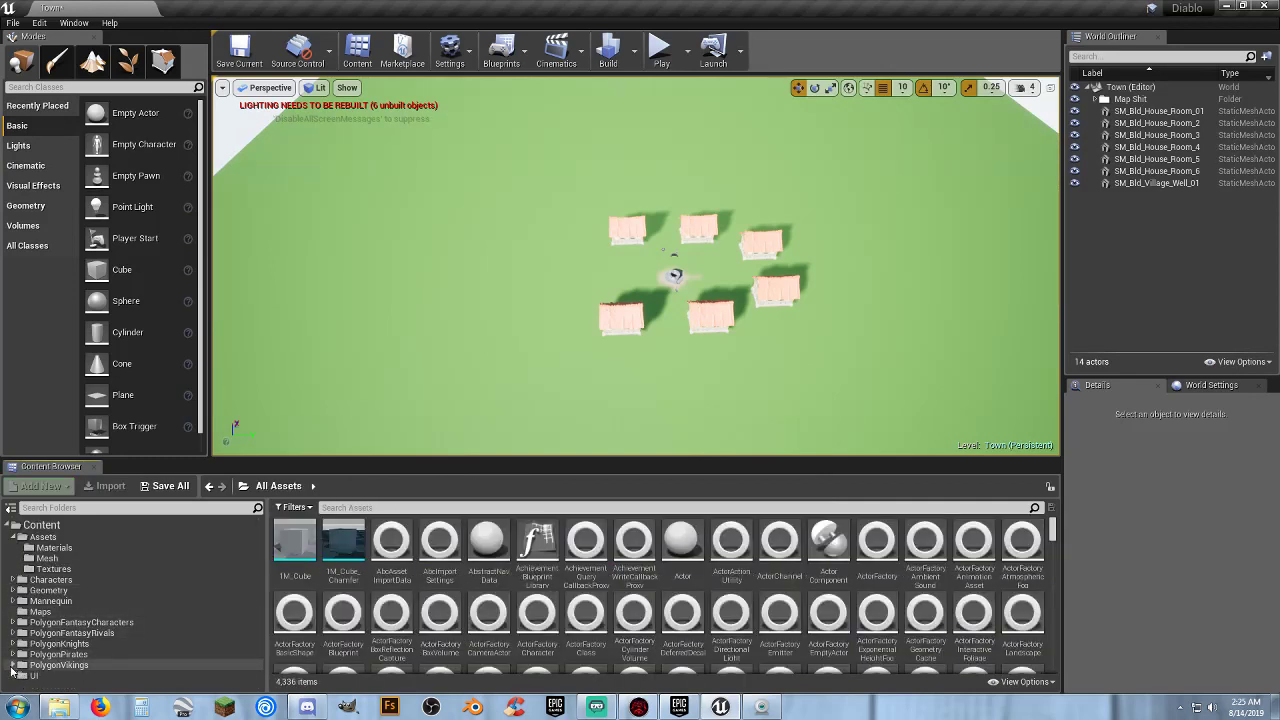
{"action": "scroll", "coordinate": [15, 668], "scroll_direction": "down", "scroll_amount": 3}
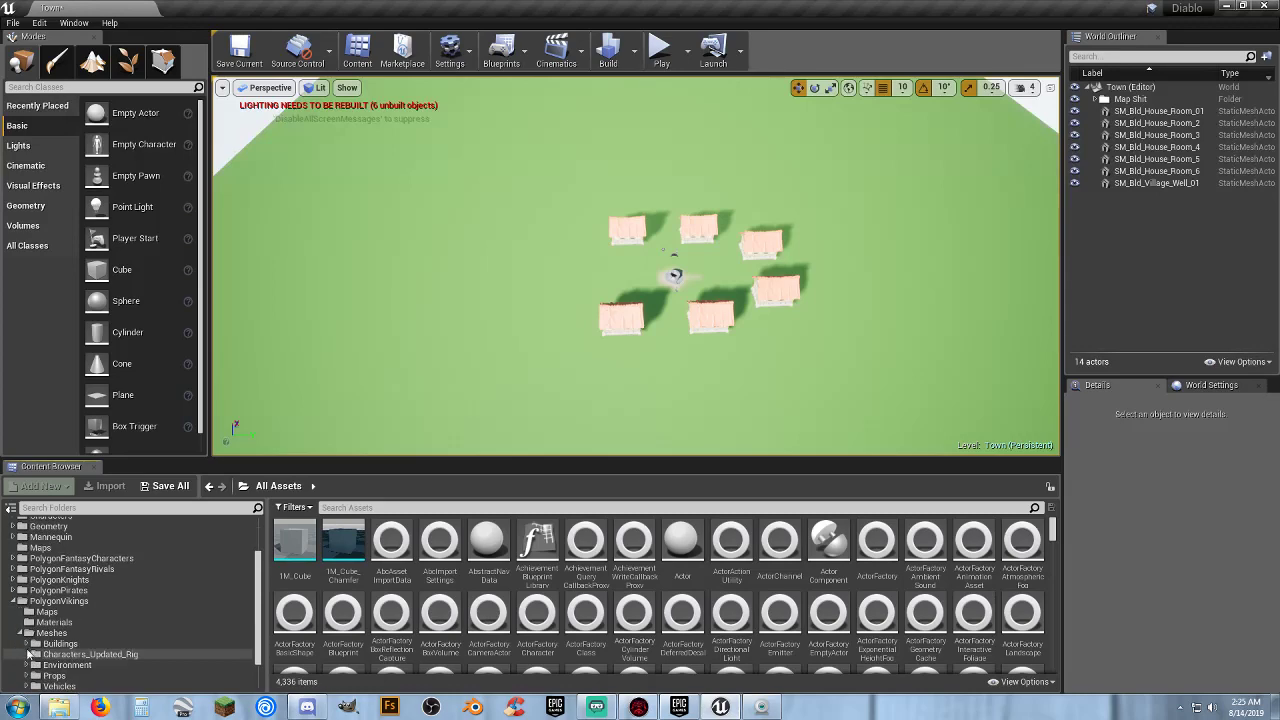
{"action": "left_click", "coordinate": [63, 666]}
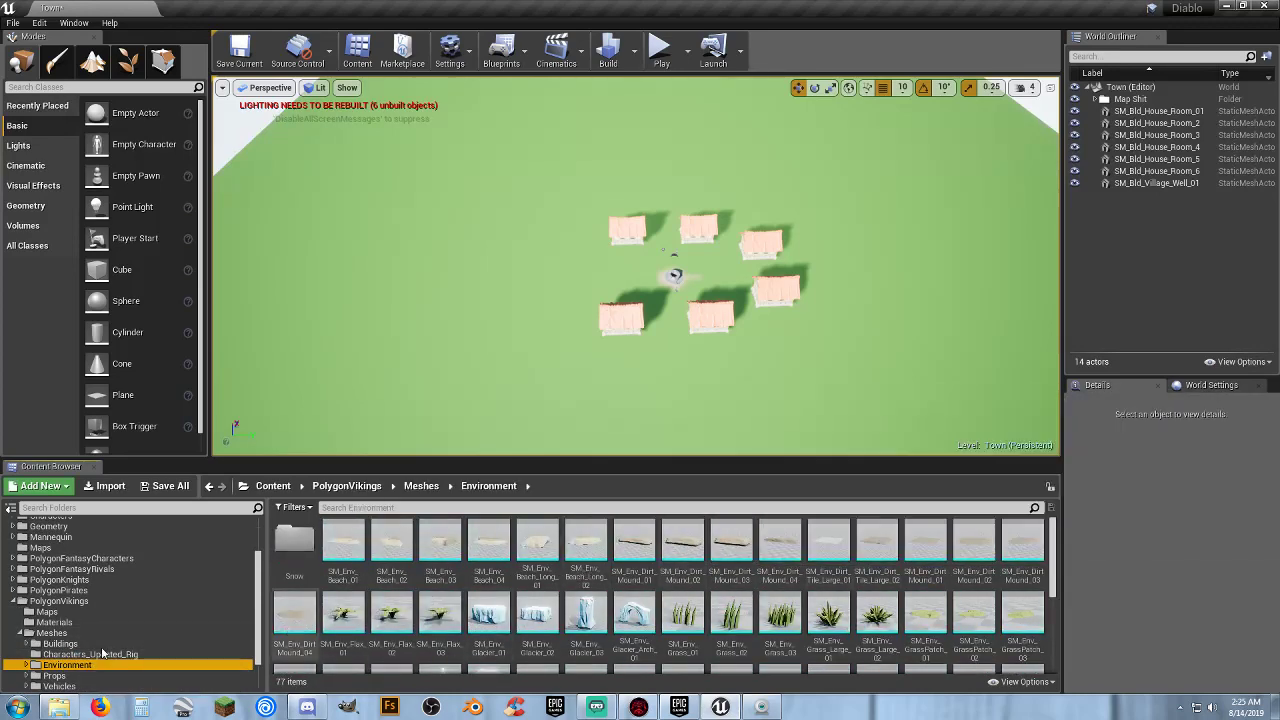
Browse the PolygonPirates Environments meshes, from the beach and grass pieces through the rocks, trees and vines.
{"action": "left_click", "coordinate": [13, 603]}
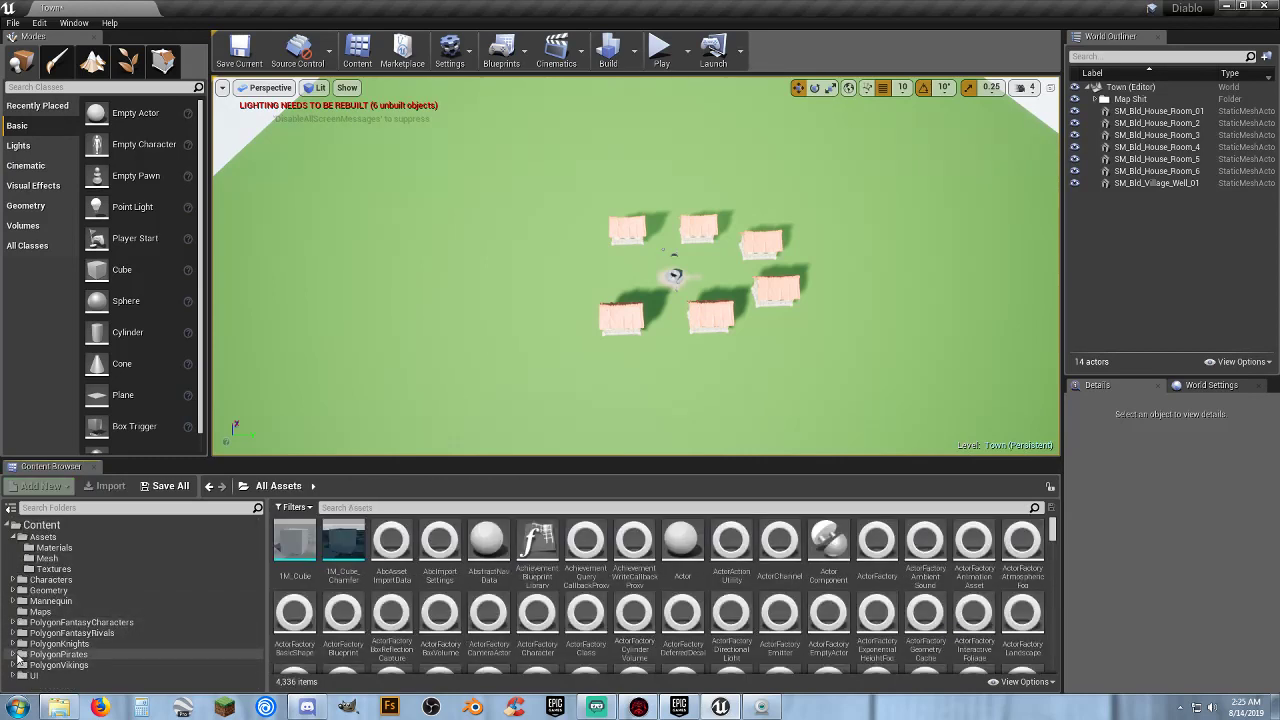
{"action": "scroll", "coordinate": [42, 659], "scroll_direction": "down", "scroll_amount": 2}
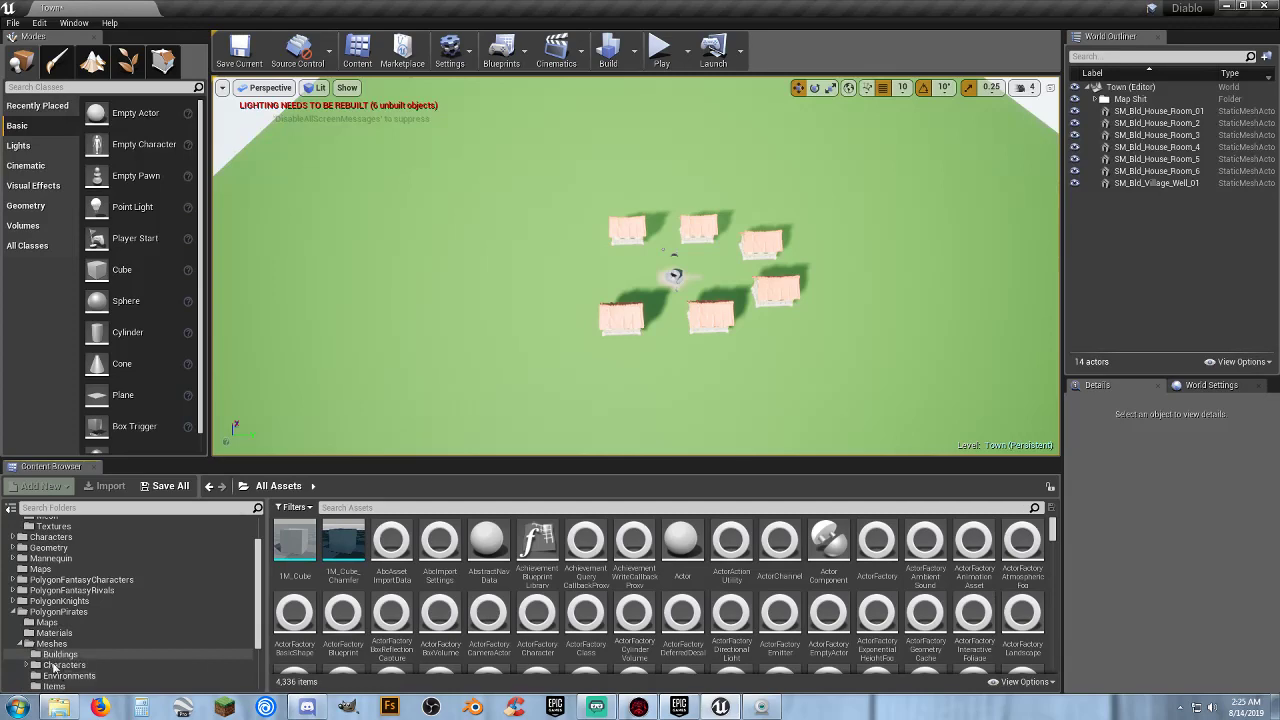
{"action": "left_click", "coordinate": [62, 677]}
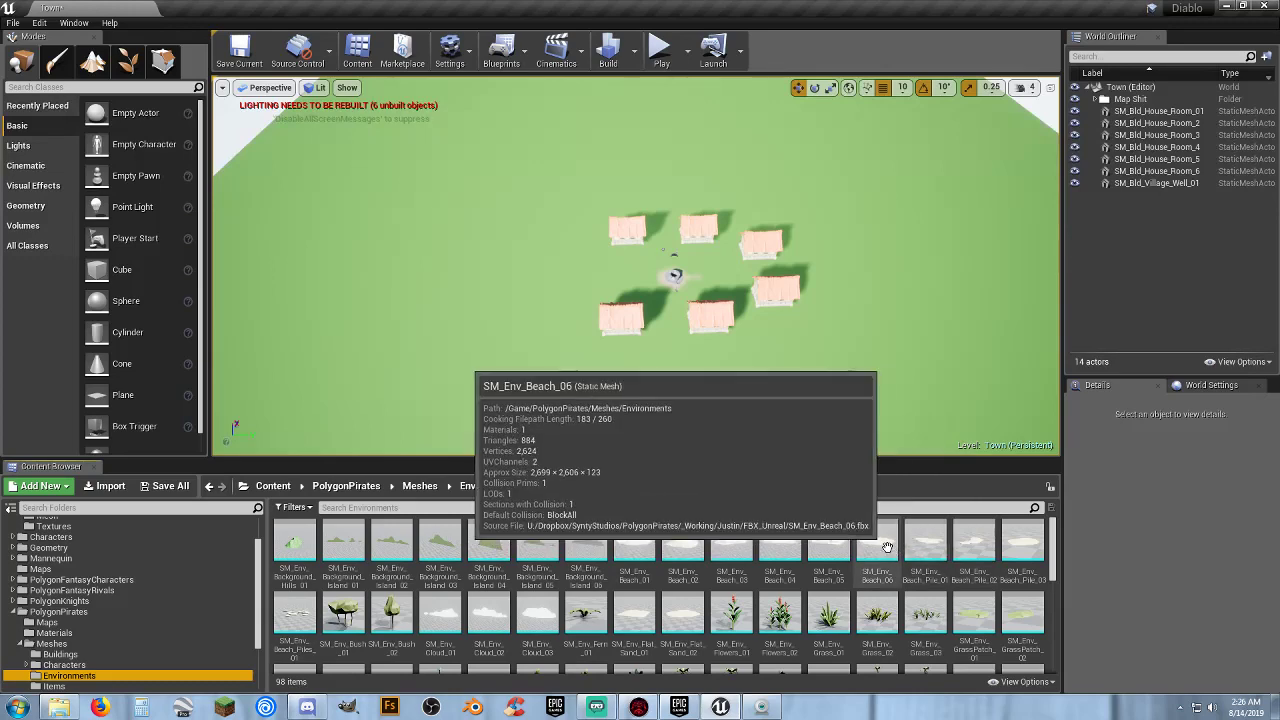
{"action": "scroll", "coordinate": [855, 545], "scroll_direction": "down", "scroll_amount": 2}
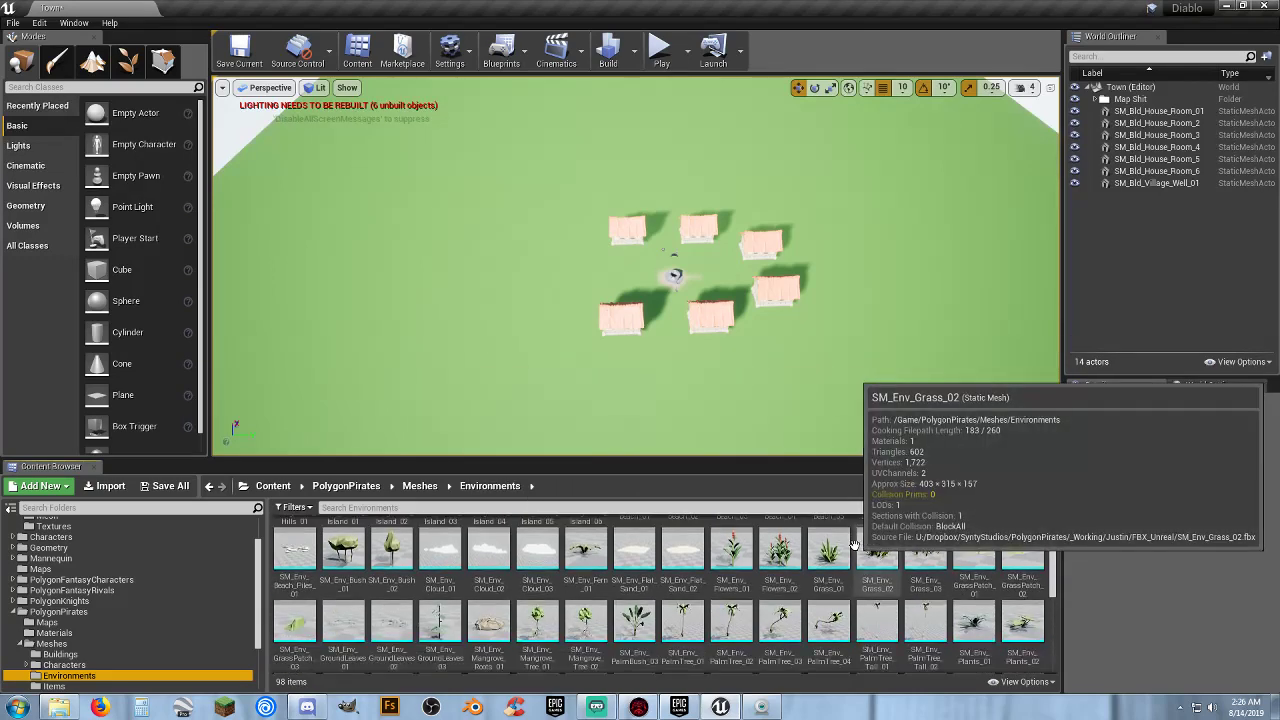
{"action": "scroll", "coordinate": [855, 545], "scroll_direction": "down", "scroll_amount": 2}
{"action": "scroll", "coordinate": [855, 545], "scroll_direction": "down", "scroll_amount": 2}
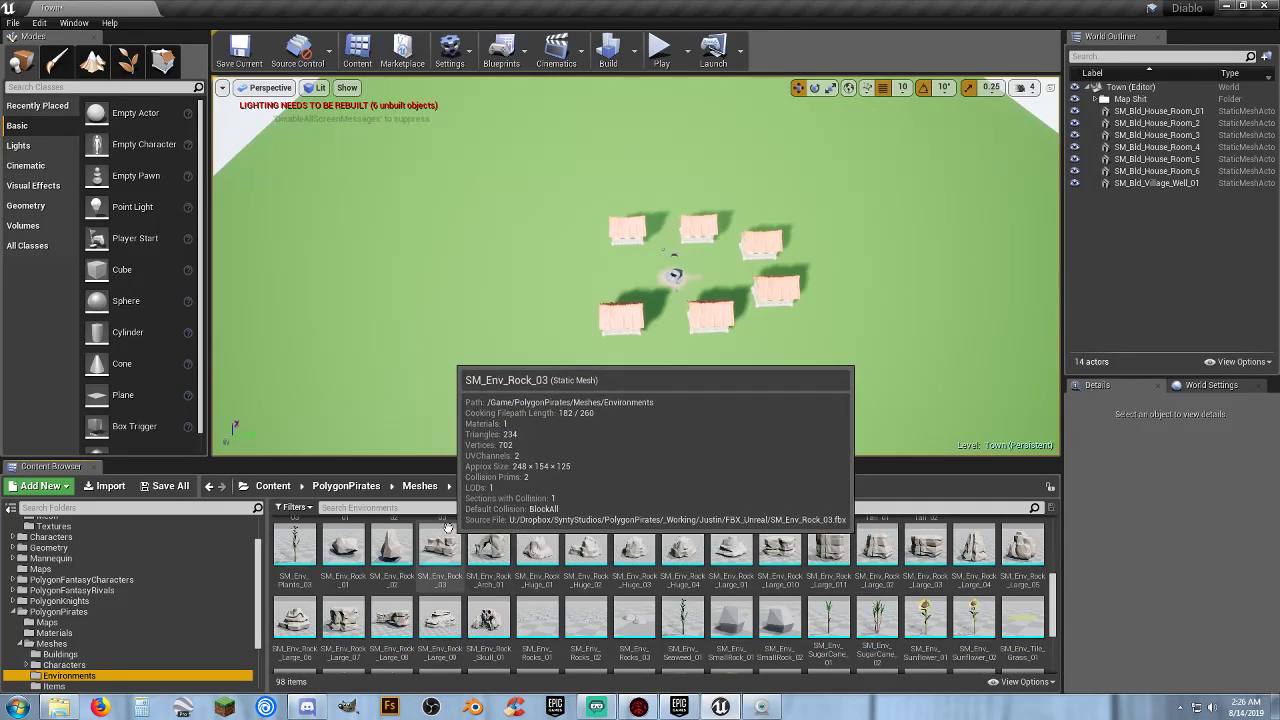
{"action": "scroll", "coordinate": [550, 530], "scroll_direction": "down", "scroll_amount": 2}
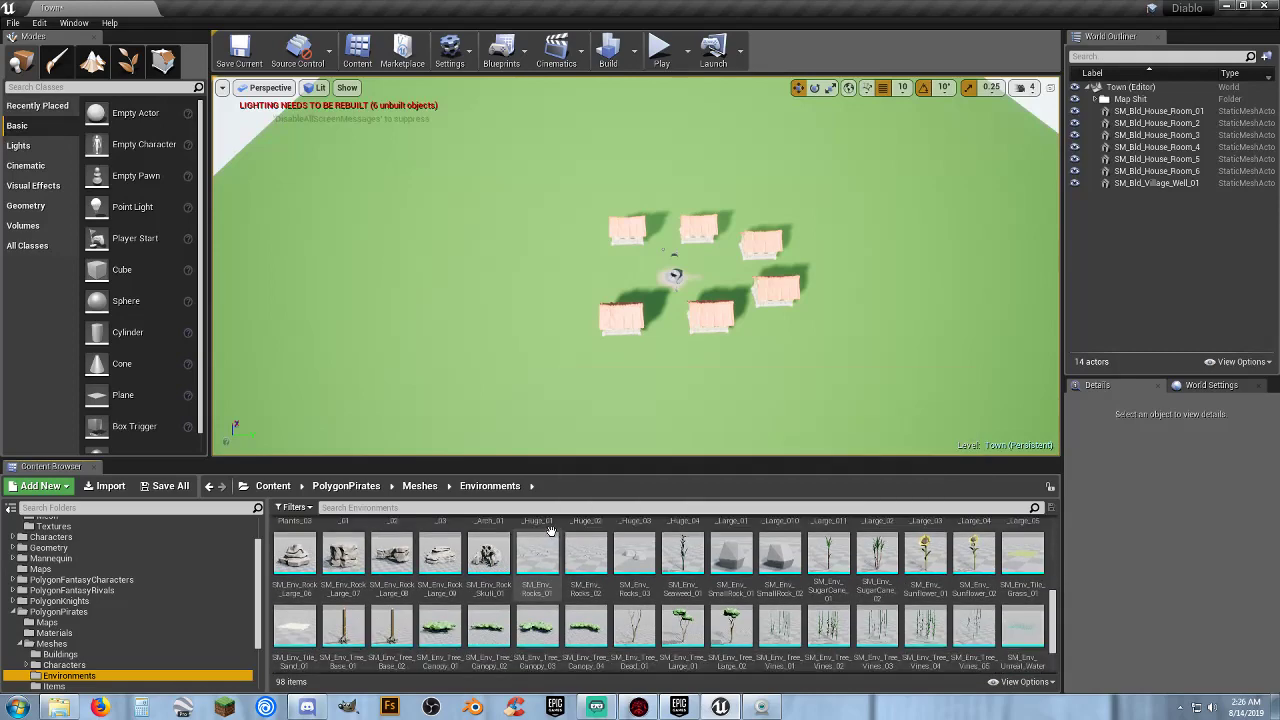
{"action": "scroll", "coordinate": [550, 530], "scroll_direction": "down", "scroll_amount": 2}
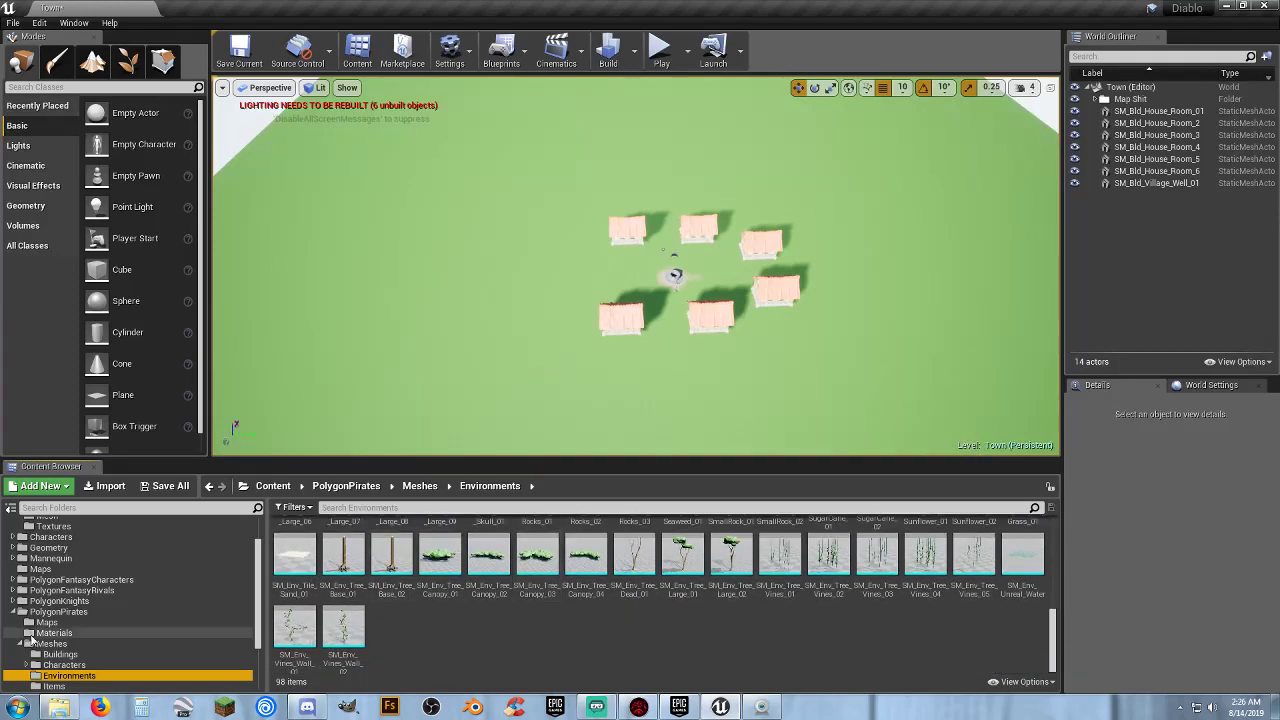
{"action": "scroll", "coordinate": [400, 614], "scroll_direction": "up", "scroll_amount": 6}
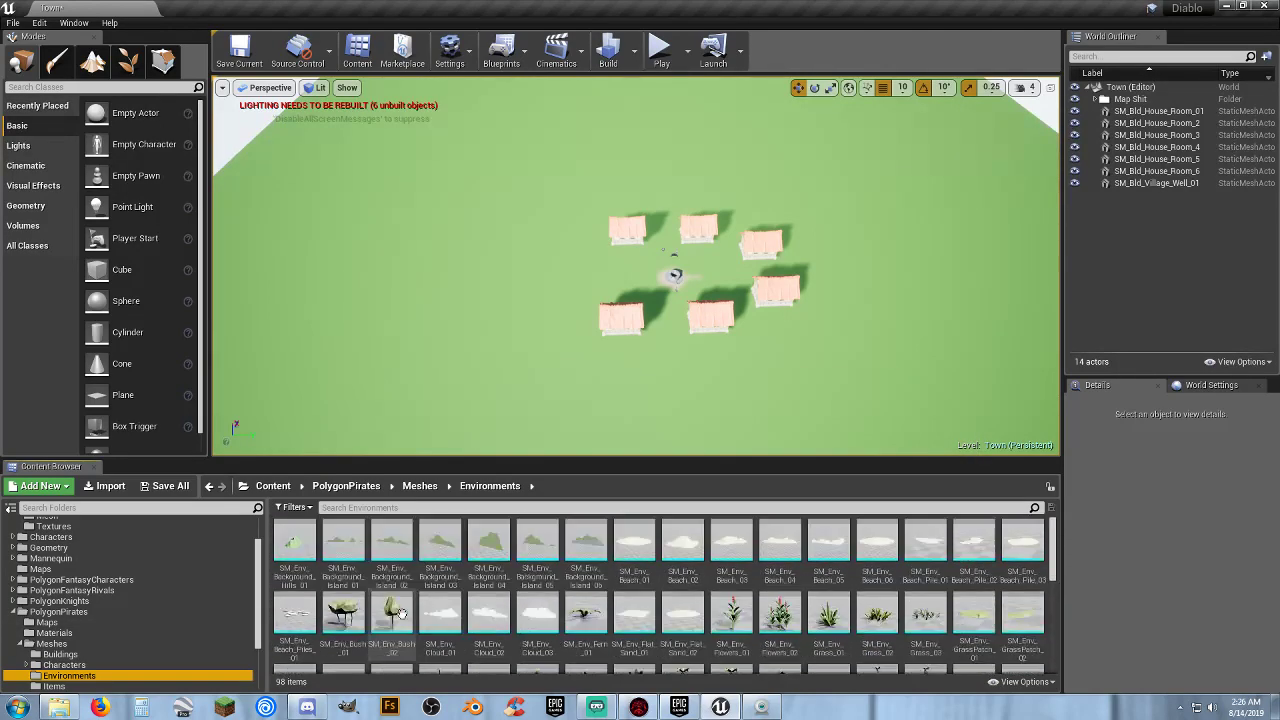
Try out the PolygonPirates SM_Env_GrassPatch_03 mesh on the ground outside the house ring, and delete it.
{"action": "scroll", "coordinate": [400, 614], "scroll_direction": "down", "scroll_amount": 1}
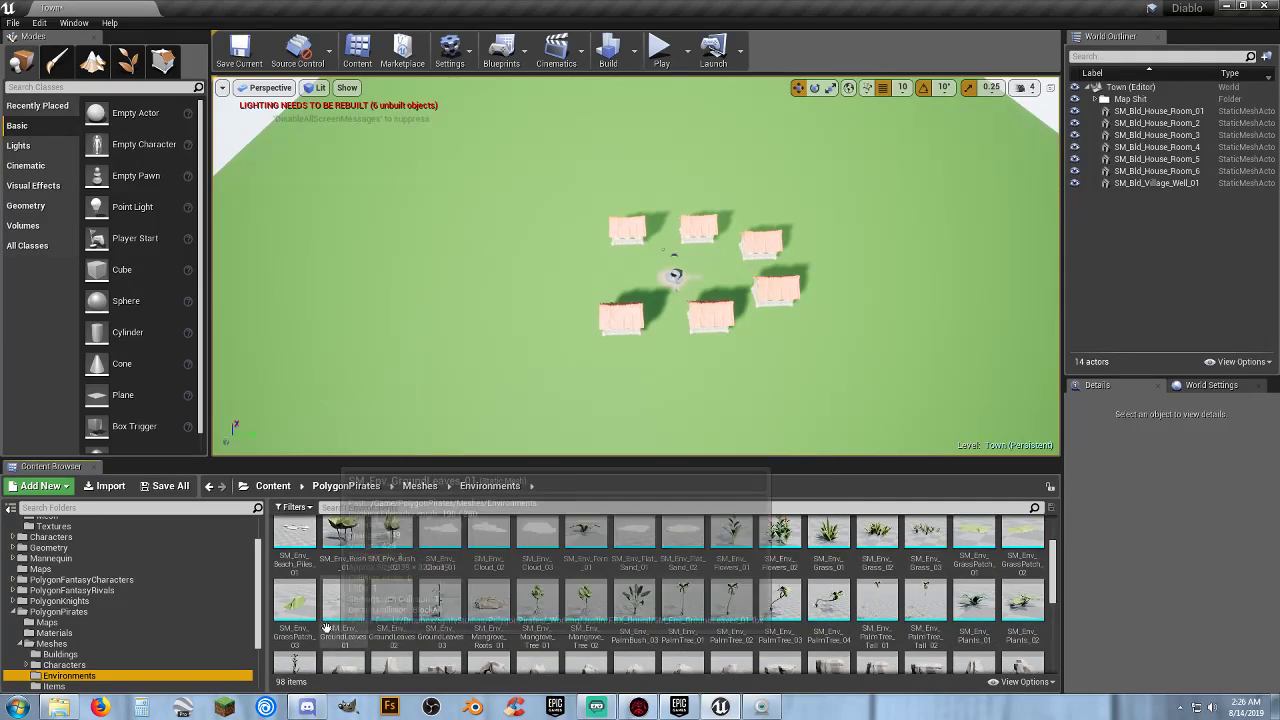
{"action": "left_click_drag", "start_coordinate": [295, 600], "coordinate": [523, 289]}
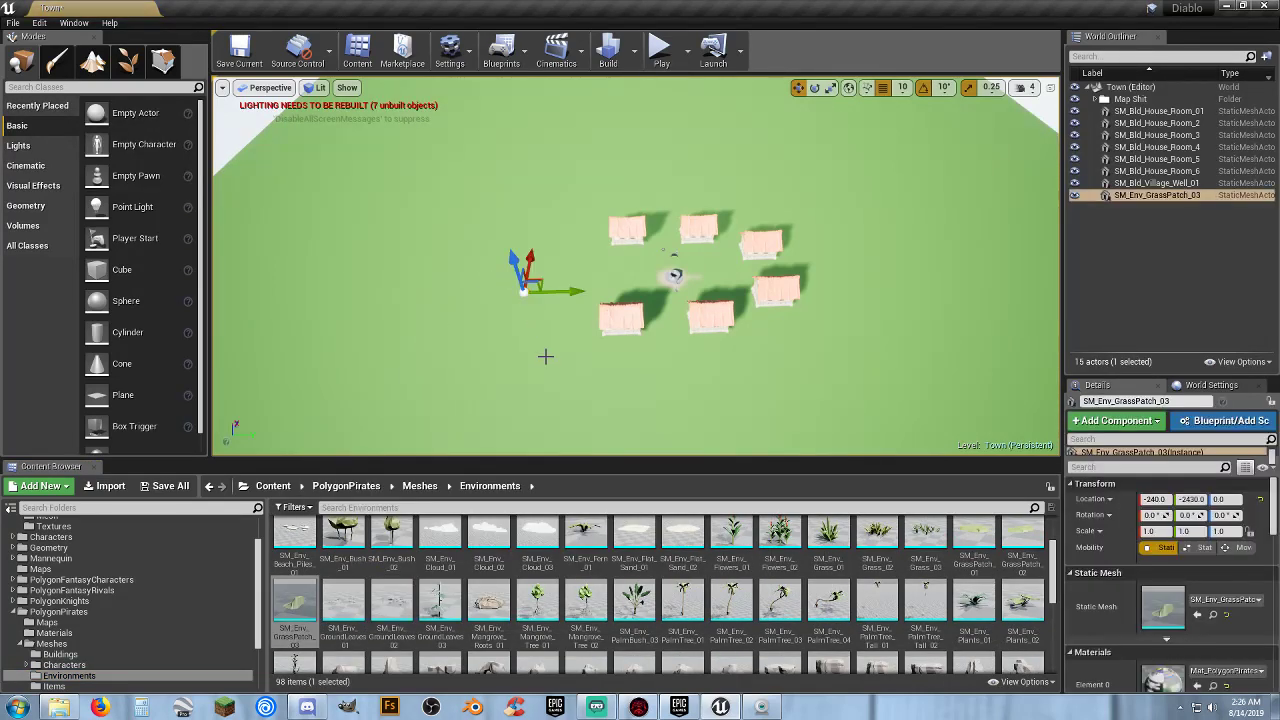
{"action": "key", "text": "Delete"}
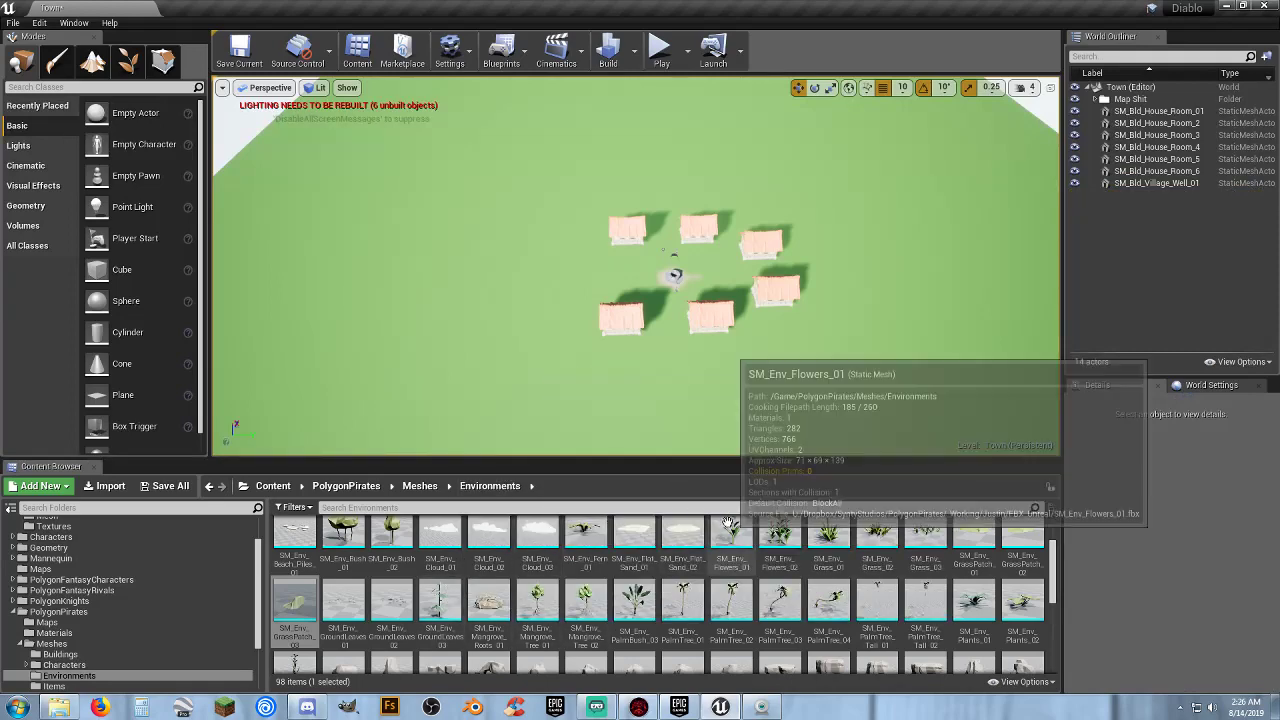
Open the Environments meshes folder of the PolygonKnights pack.
{"action": "left_click", "coordinate": [12, 612]}
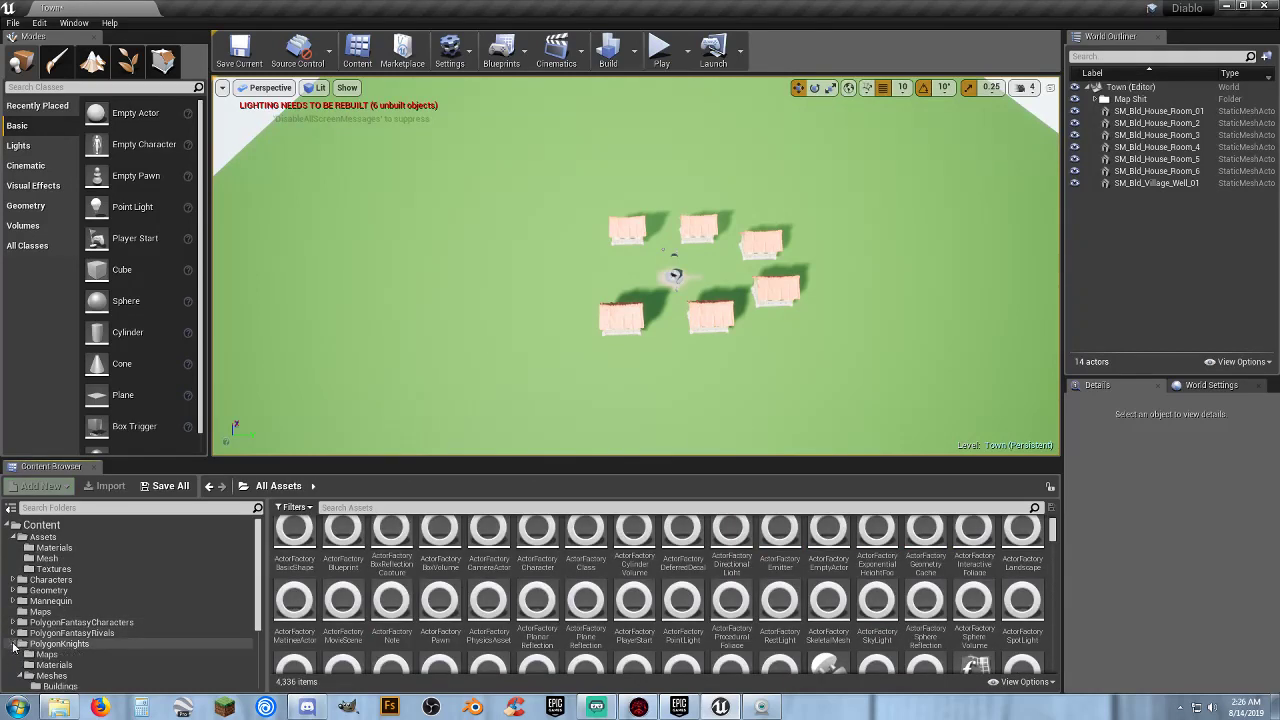
{"action": "scroll", "coordinate": [40, 655], "scroll_direction": "down", "scroll_amount": 2}
{"action": "left_click", "coordinate": [60, 665]}
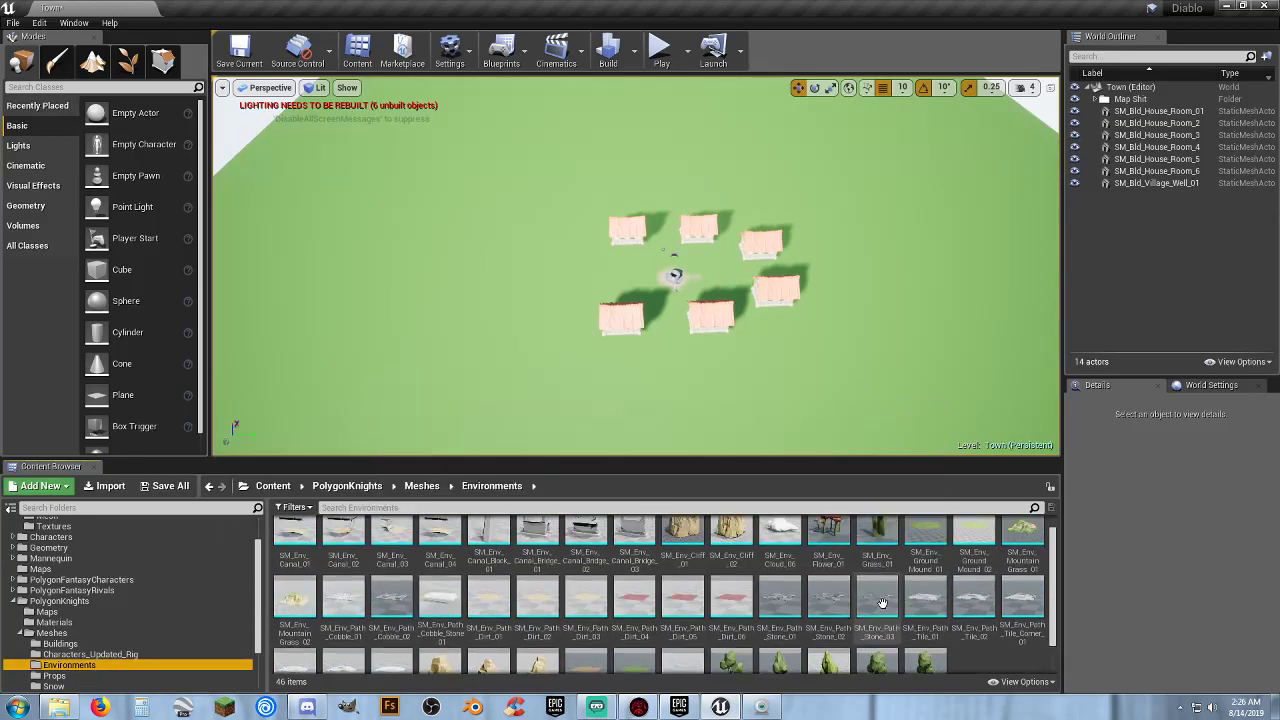
{"action": "scroll", "coordinate": [882, 601], "scroll_direction": "up", "scroll_amount": 1}
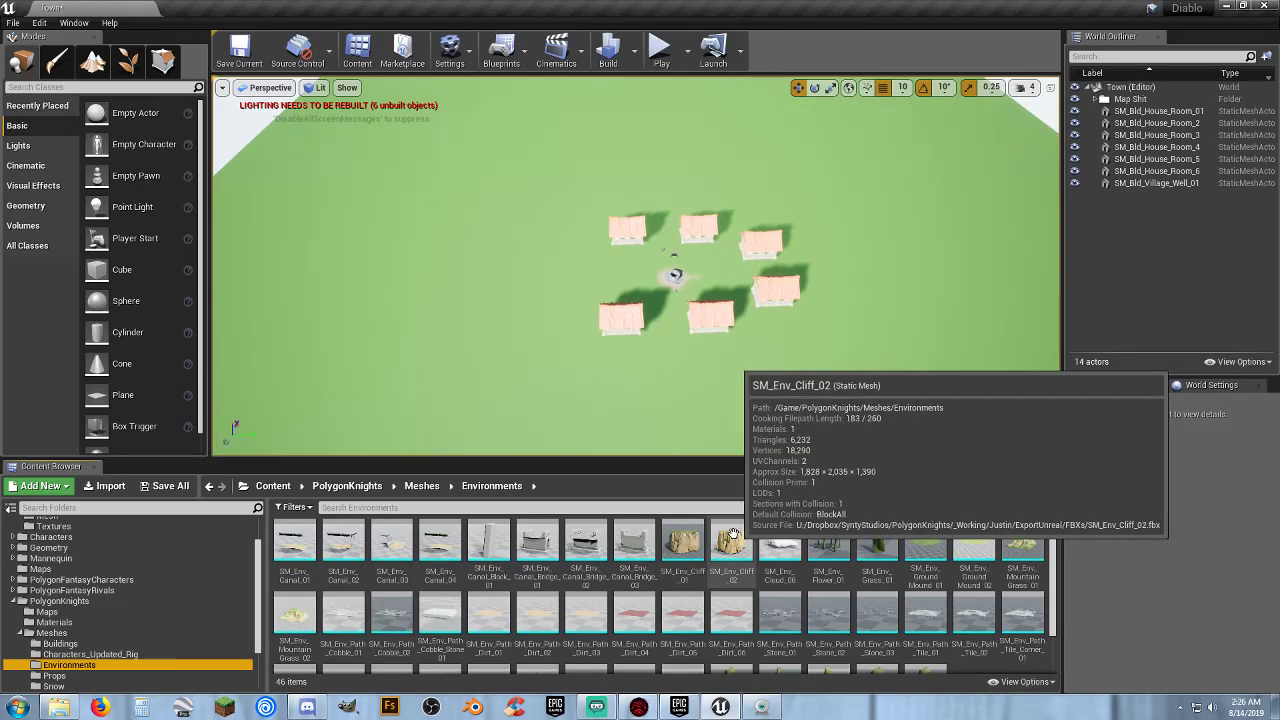
Try out SM_Env_Canal_01 beside the houses, raising it to Z 210 to inspect its shape, and delete it.
{"action": "left_click", "coordinate": [295, 545]}
{"action": "left_click_drag", "start_coordinate": [386, 363], "coordinate": [512, 285]}
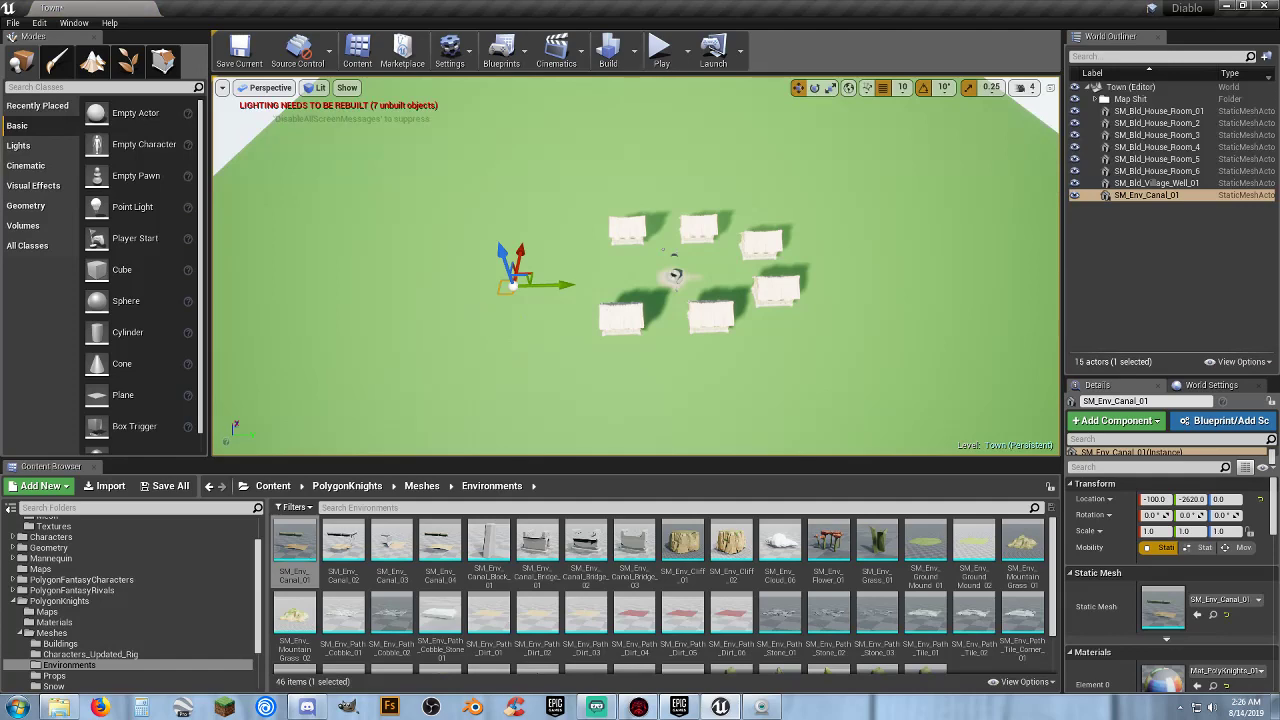
{"action": "key", "text": "w"}
{"action": "right_click_drag", "start_coordinate": [512, 285], "coordinate": [449, 292]}
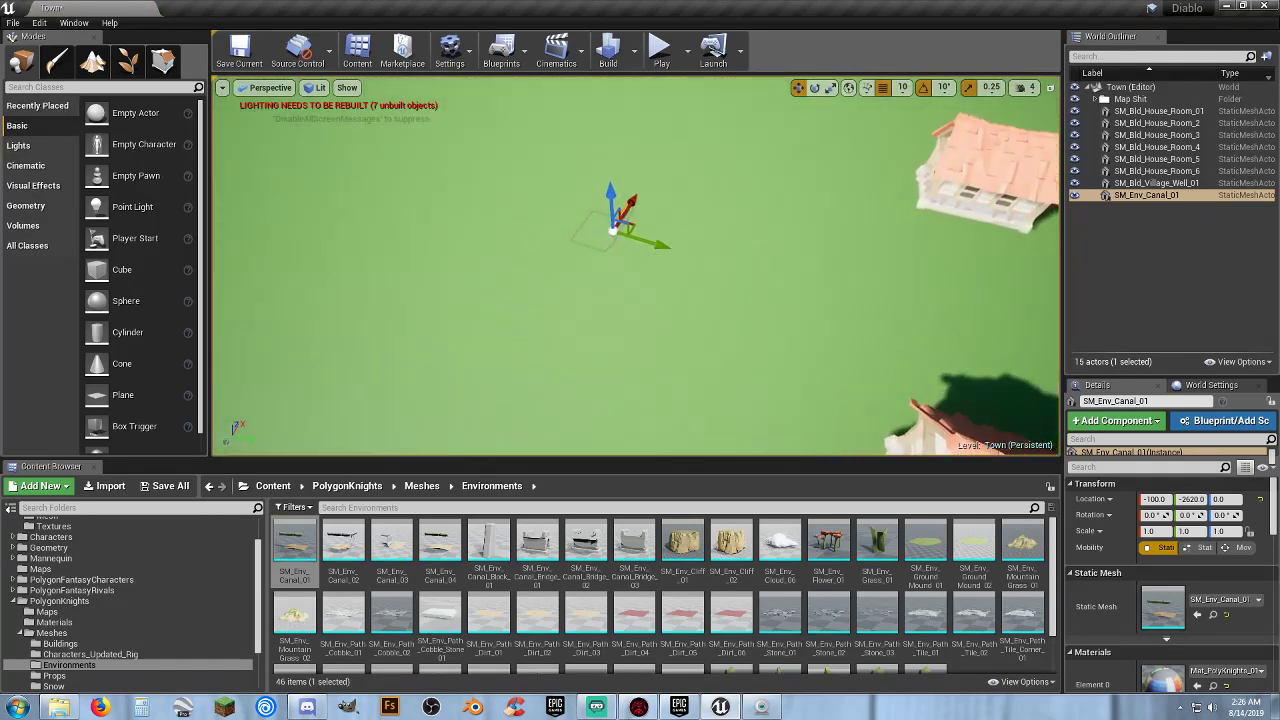
{"action": "key", "text": "f"}
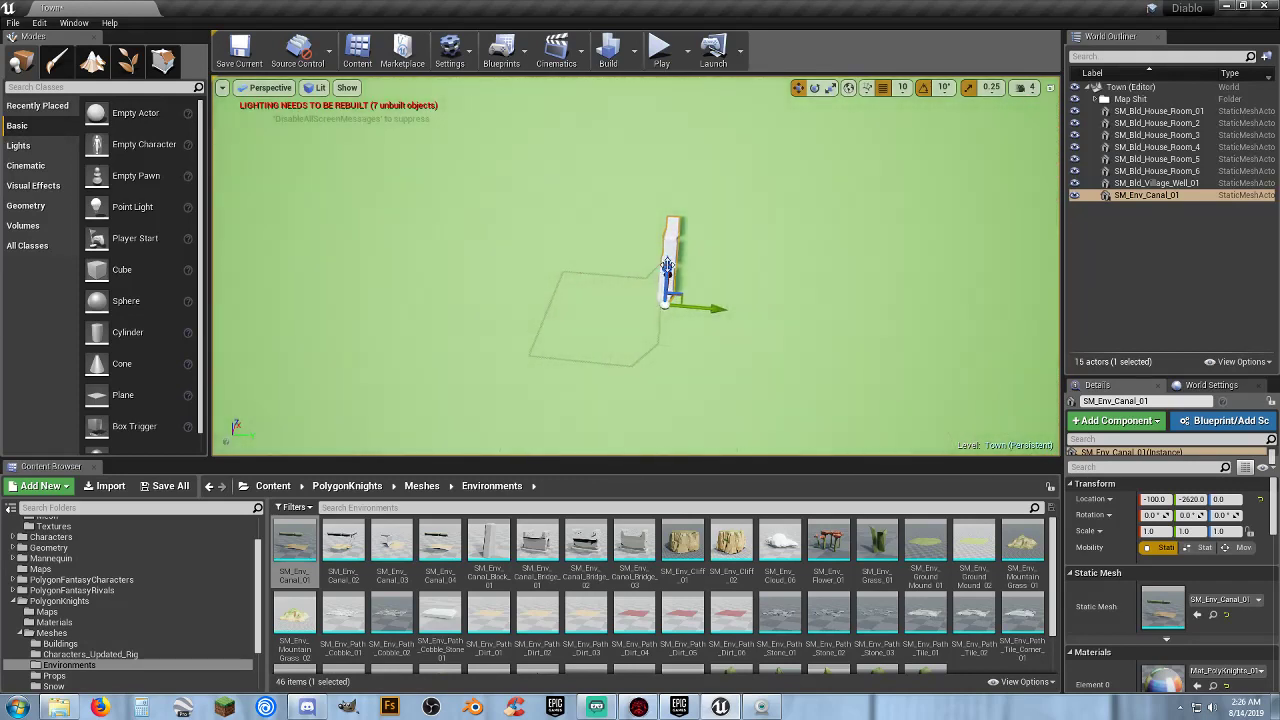
{"action": "left_click_drag", "start_coordinate": [668, 268], "coordinate": [683, 150]}
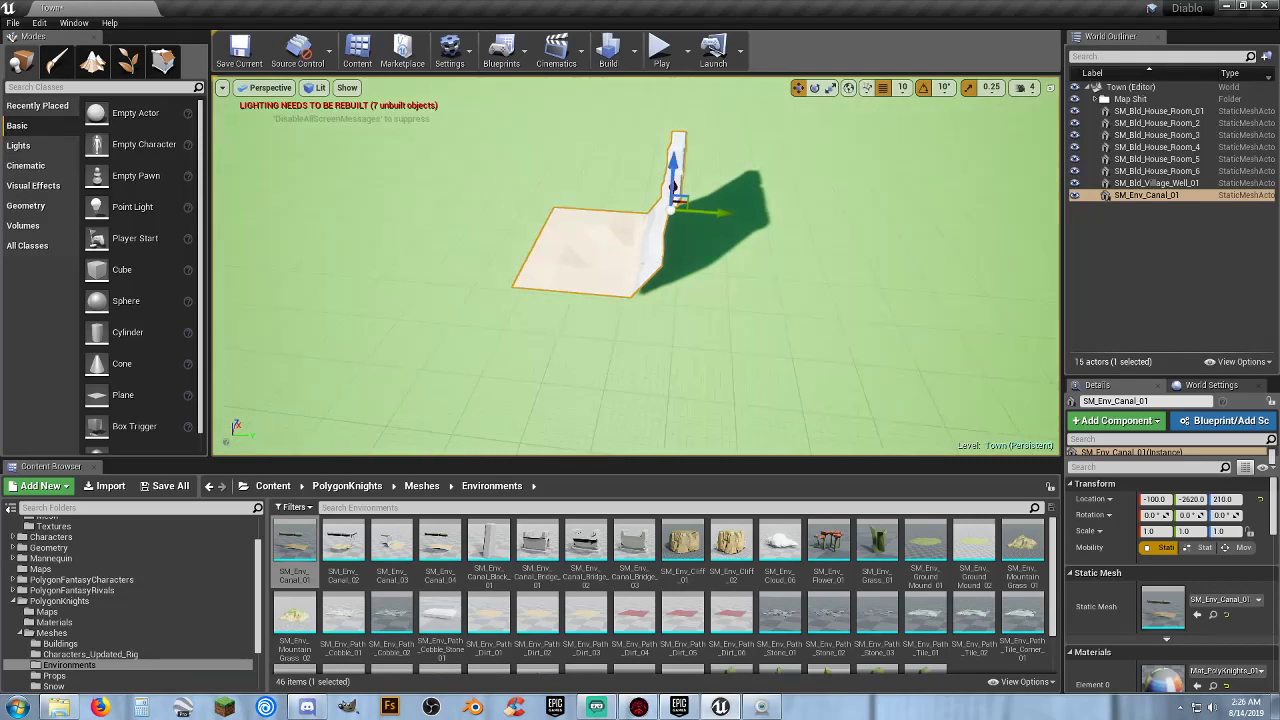
{"action": "right_click_drag", "start_coordinate": [638, 287], "coordinate": [774, 291]}
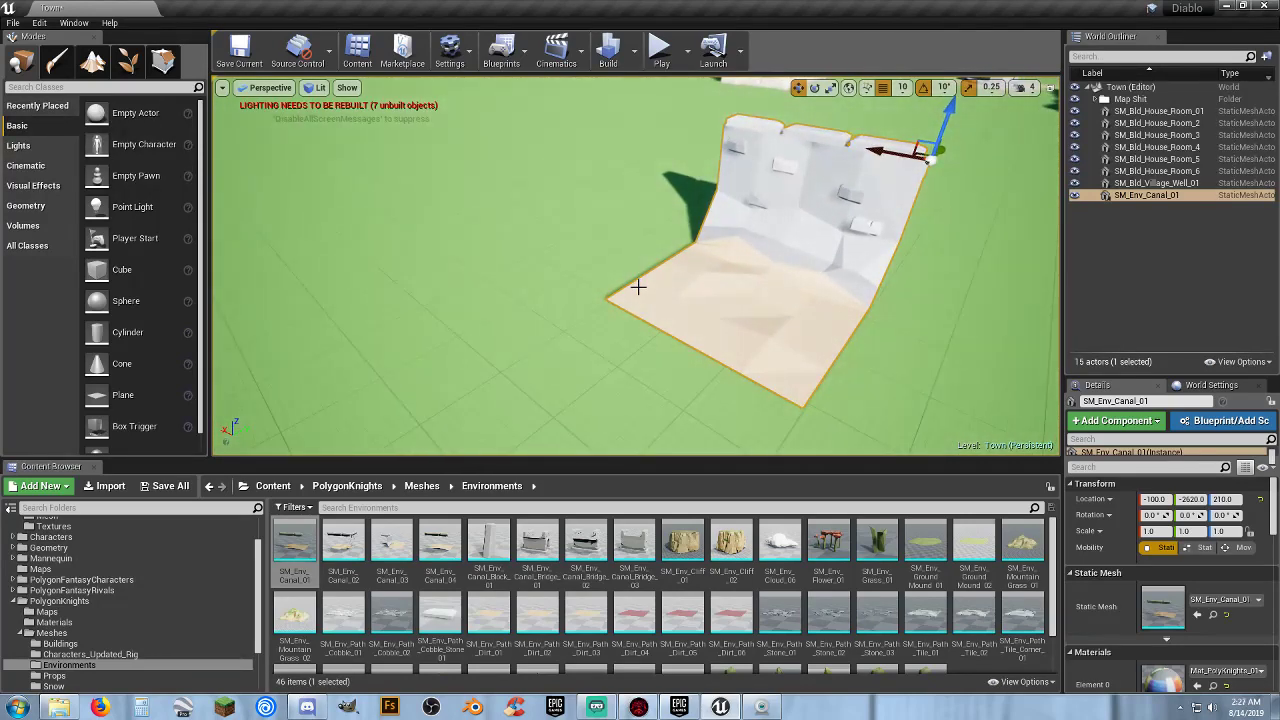
{"action": "key", "text": "Delete"}
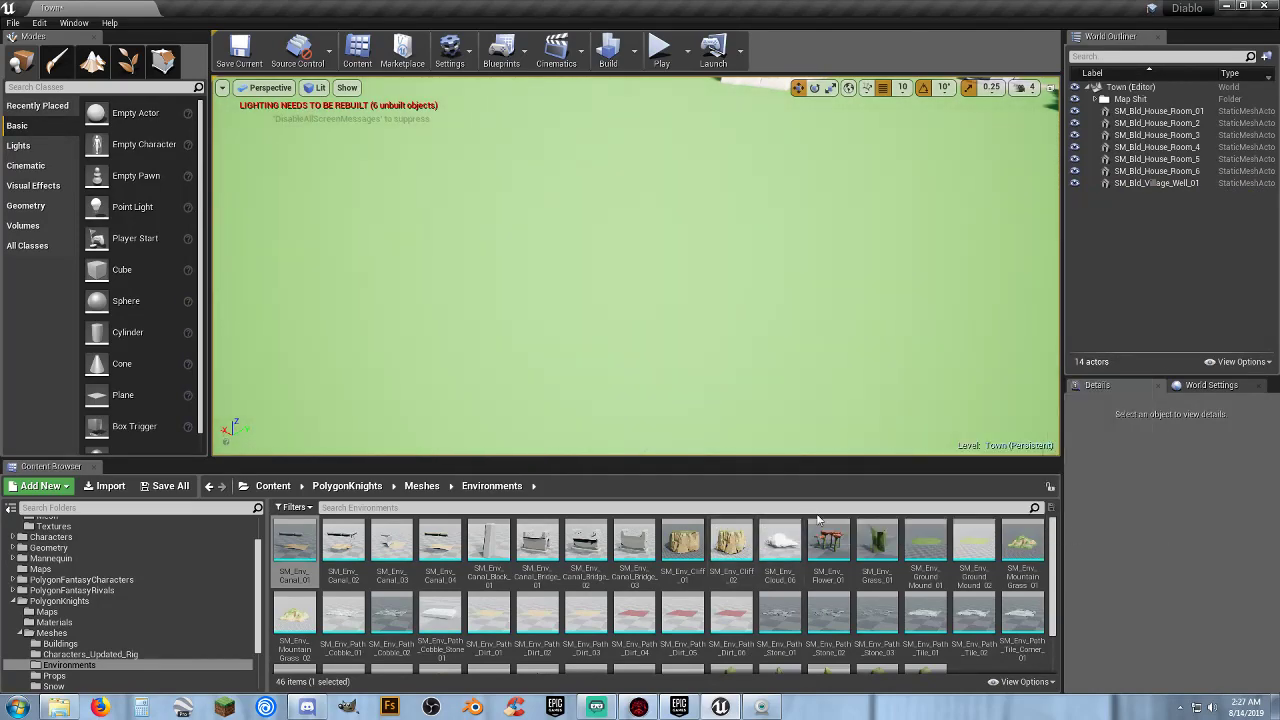
Try out SM_Env_MountainGrass_01 and SM_Env_MountainGrass_02 on the open ground away from the houses, and delete both.
{"action": "scroll", "coordinate": [780, 530], "scroll_direction": "down", "scroll_amount": 1}
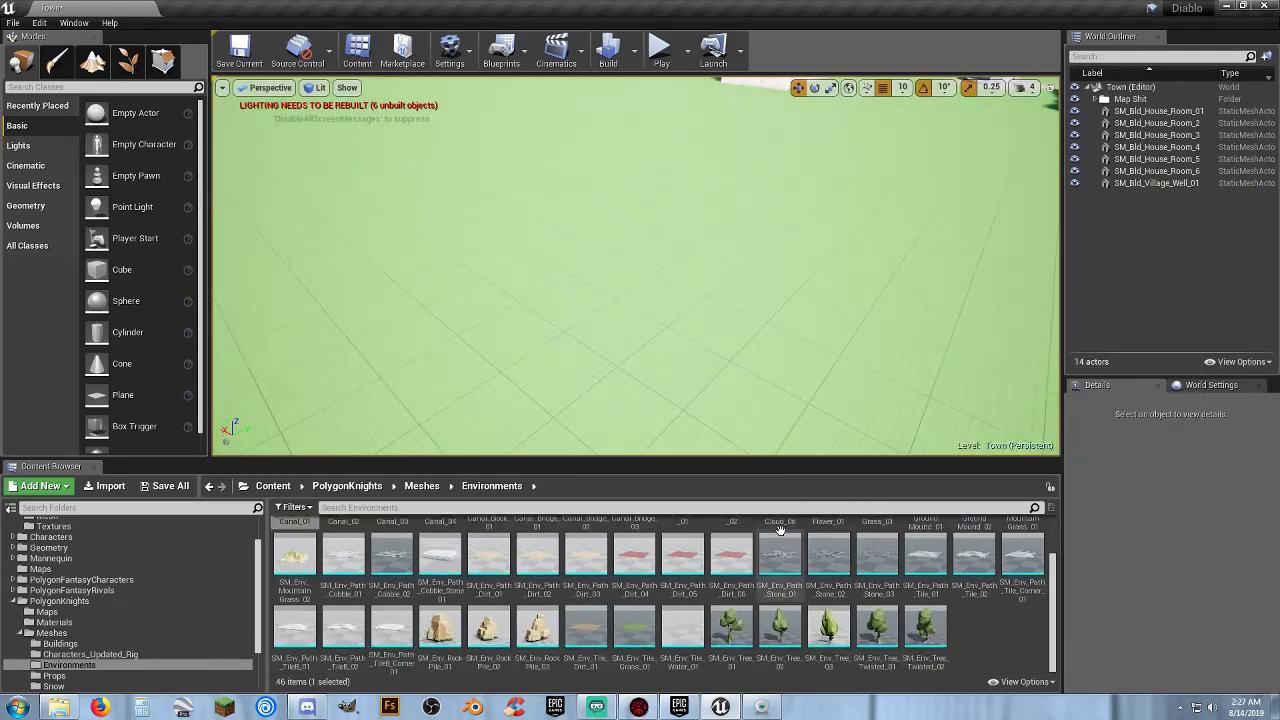
{"action": "scroll", "coordinate": [780, 530], "scroll_direction": "up", "scroll_amount": 1}
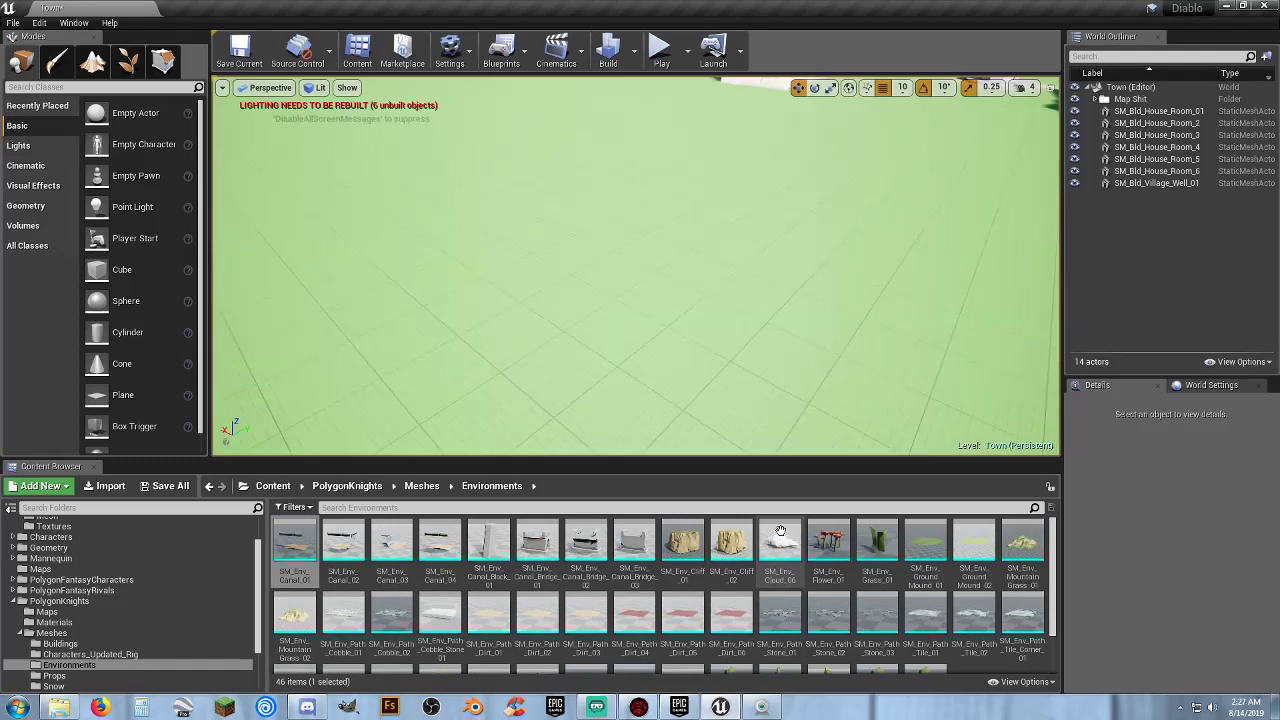
{"action": "right_click_drag", "start_coordinate": [792, 351], "coordinate": [620, 215]}
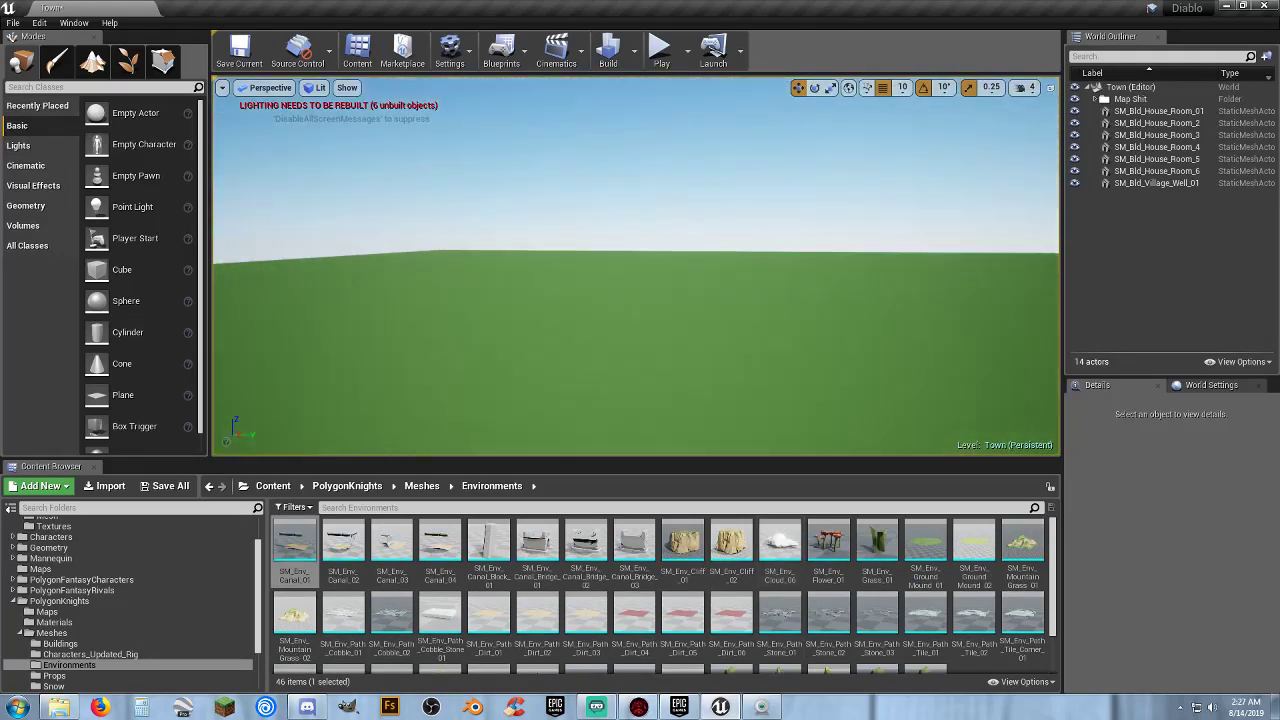
{"action": "left_click_drag", "start_coordinate": [1022, 545], "coordinate": [556, 175]}
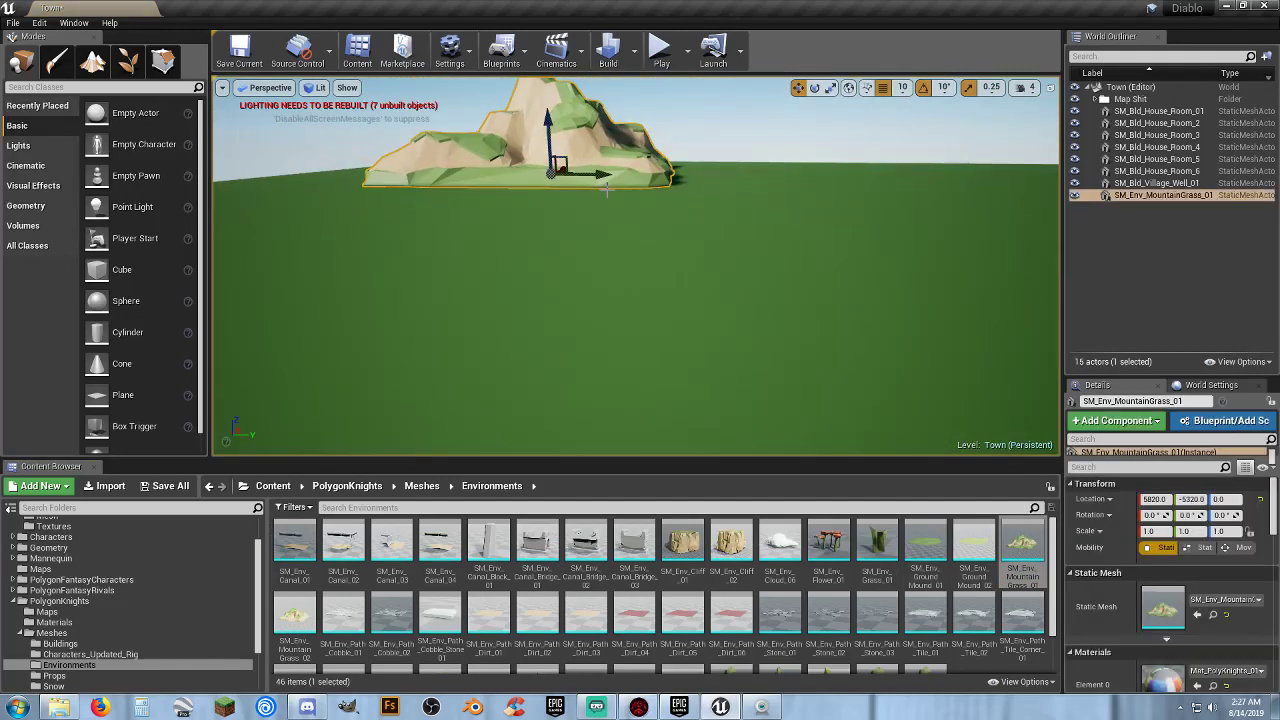
{"action": "key", "text": "f"}
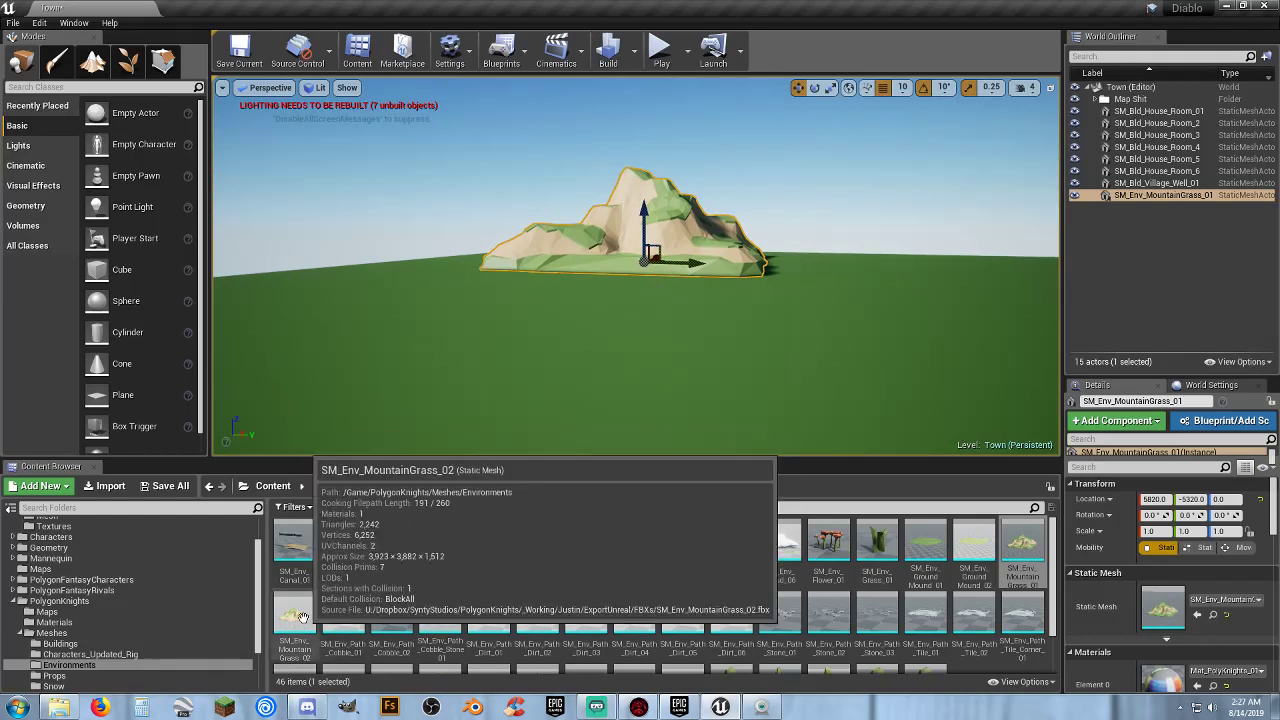
{"action": "left_click_drag", "start_coordinate": [295, 614], "coordinate": [908, 263]}
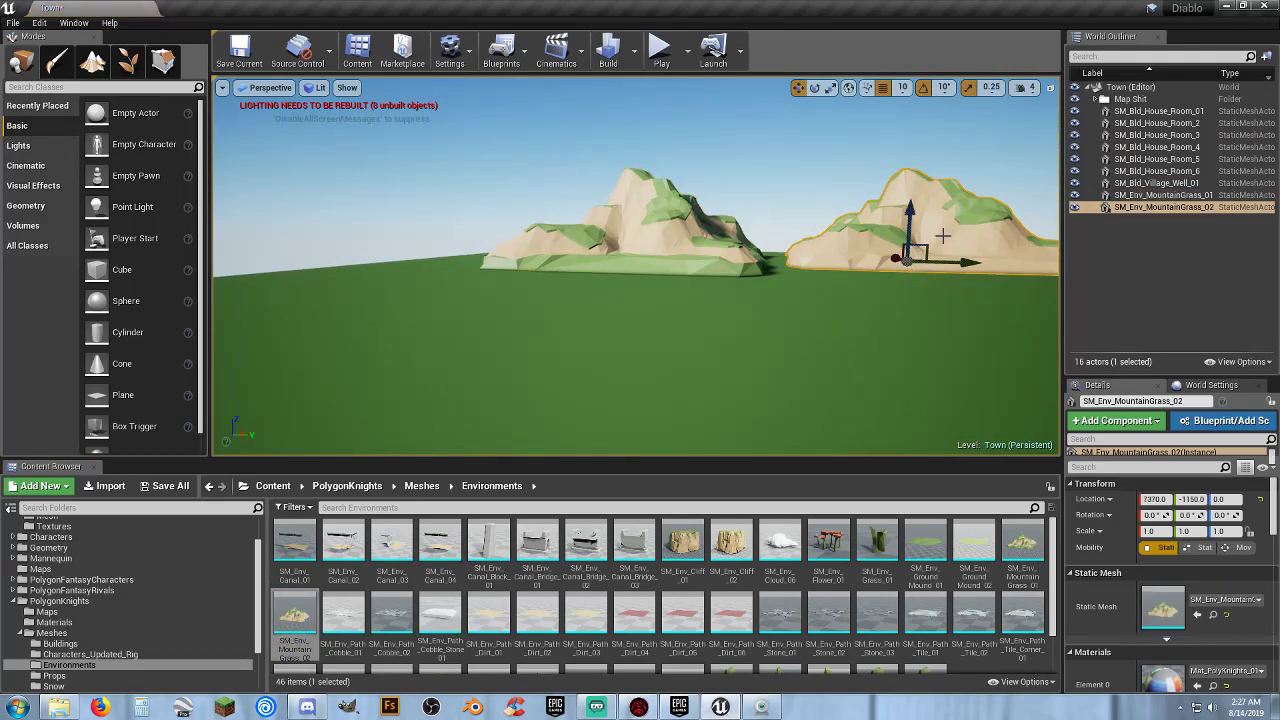
{"action": "key", "text": "Delete"}
{"action": "left_click", "coordinate": [735, 256]}
{"action": "key", "text": "Delete"}
Place the SM_Env_Cliff_01 mesh on the ground near the houses at about X 1450, Y -3170.
{"action": "right_click_drag", "start_coordinate": [752, 264], "coordinate": [880, 320]}
{"action": "right_click_drag", "start_coordinate": [649, 406], "coordinate": [649, 406]}
{"action": "left_click_drag", "start_coordinate": [680, 545], "coordinate": [343, 232]}
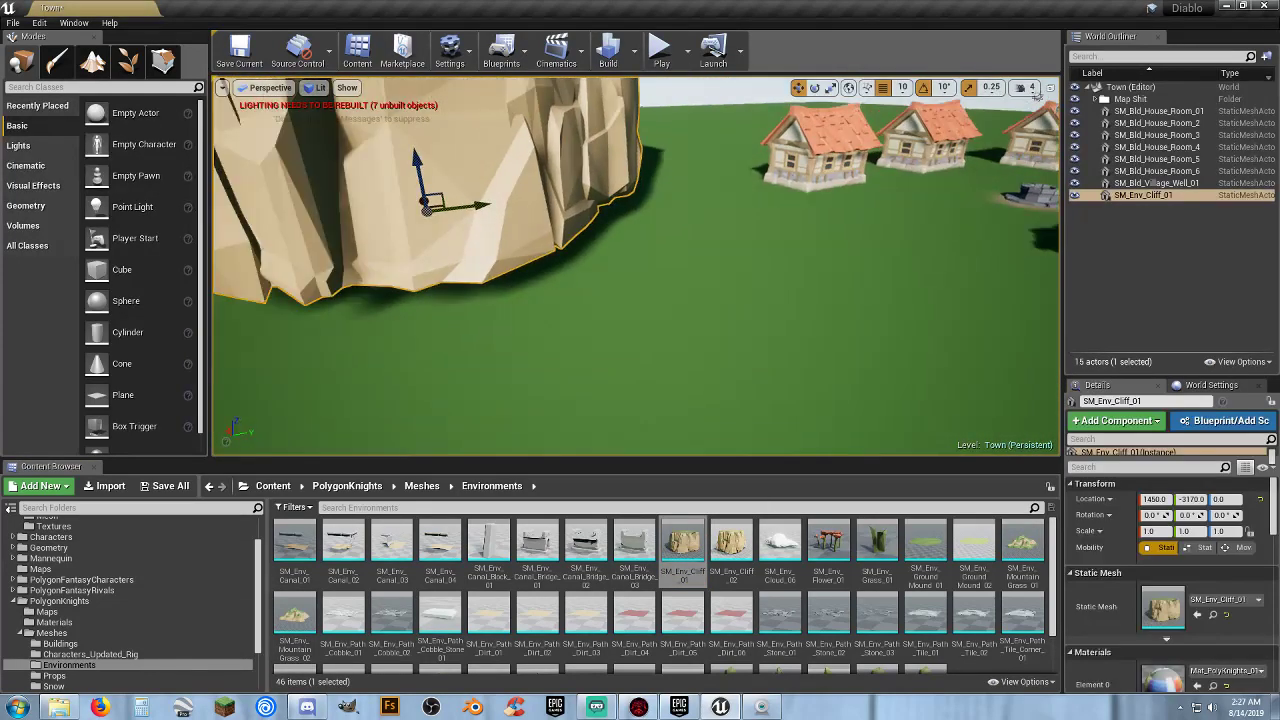
Place the SM_Env_Cliff_02 mesh beyond the houses at about X -1100, Y -3840, and delete the SM_Env_Cliff_01 mesh.
{"action": "key", "text": "f"}
{"action": "right_click_drag", "start_coordinate": [343, 232], "coordinate": [343, 232]}
{"action": "right_click_drag", "start_coordinate": [557, 341], "coordinate": [557, 341]}
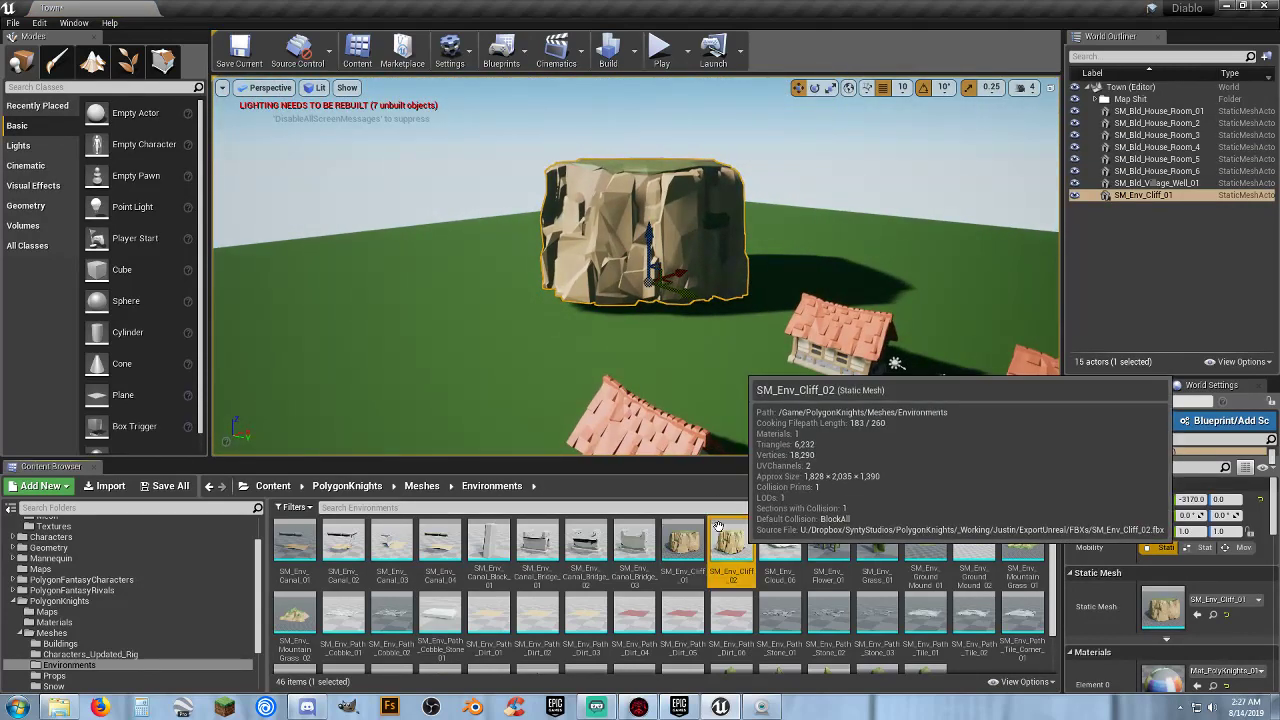
{"action": "left_click_drag", "start_coordinate": [728, 530], "coordinate": [404, 325]}
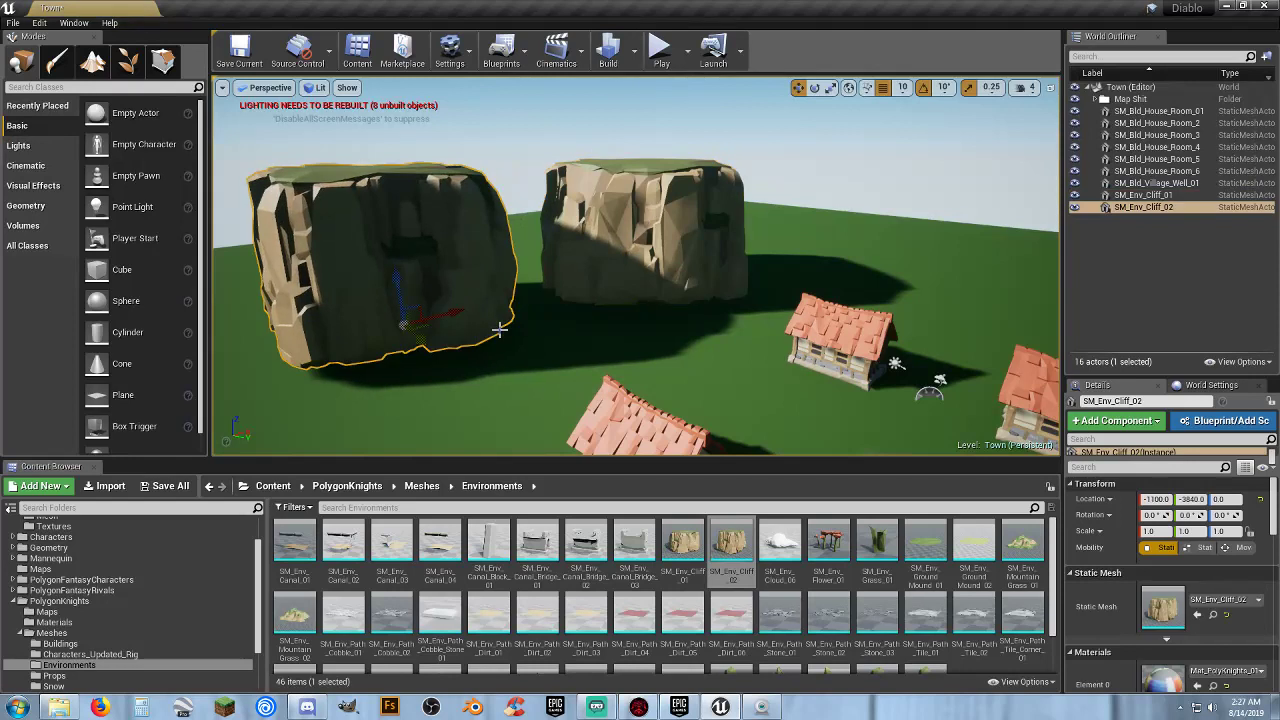
{"action": "left_click", "coordinate": [605, 272]}
{"action": "key", "text": "Delete"}
{"action": "left_click", "coordinate": [484, 279]}
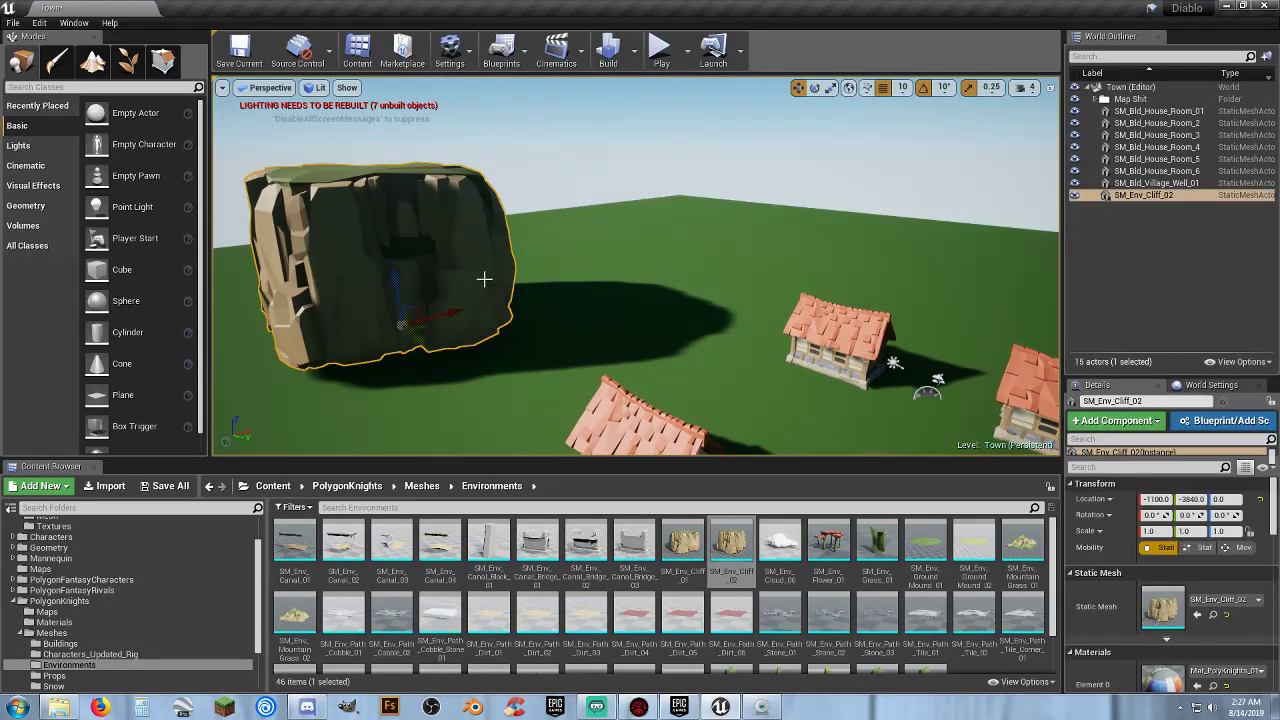
Sink the SM_Env_Cliff_02 mesh into the ground to Z -760 and stretch it to an X scale of 3.
{"action": "right_click_drag", "start_coordinate": [545, 264], "coordinate": [450, 305]}
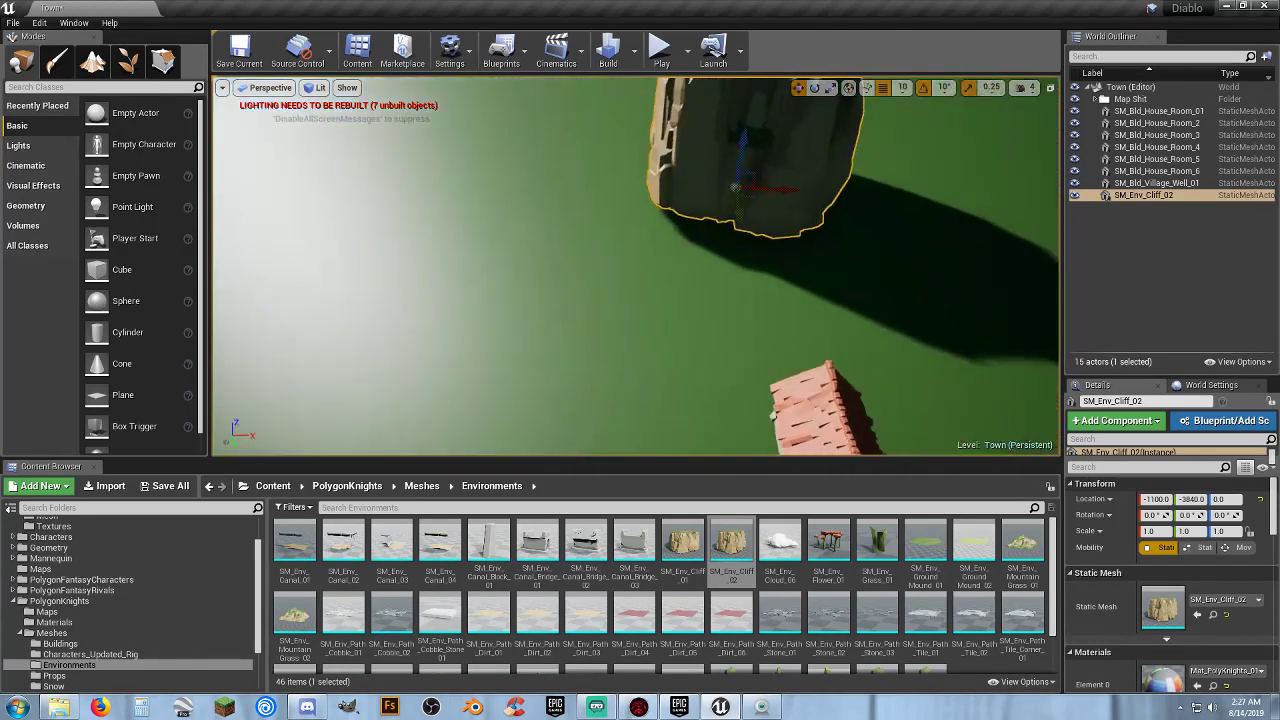
{"action": "key", "text": "f"}
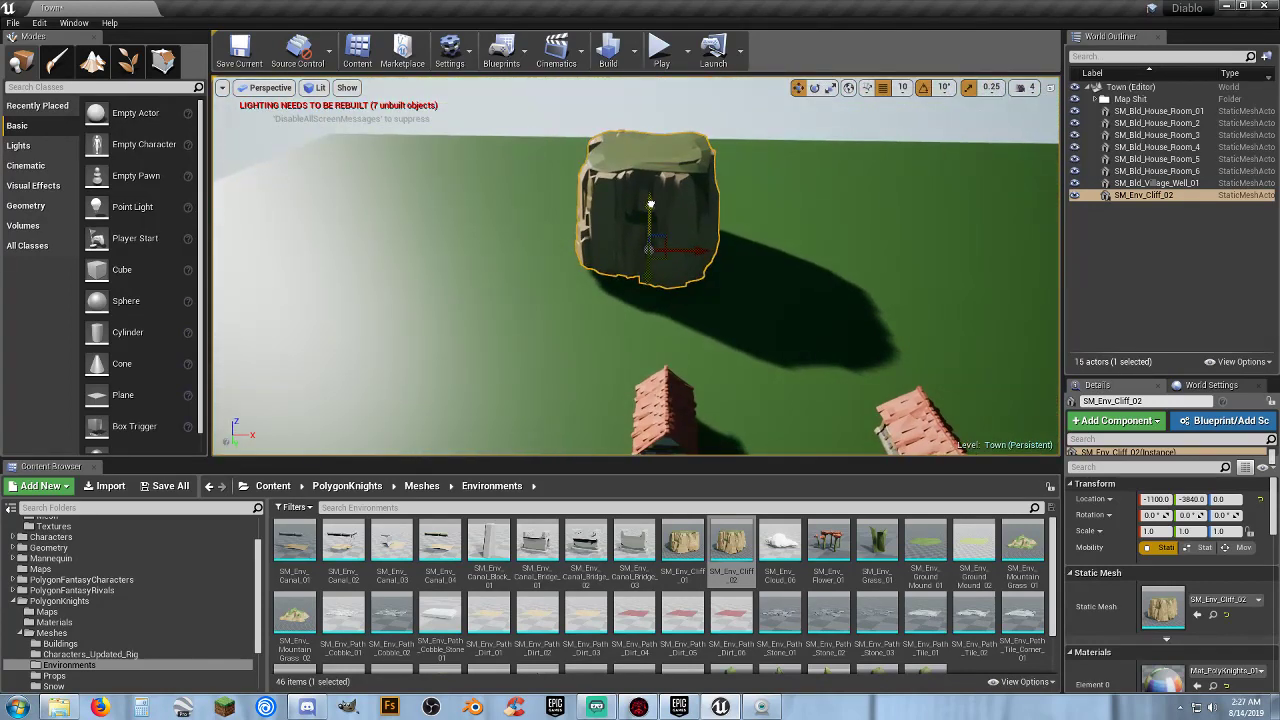
{"action": "left_click_drag", "start_coordinate": [650, 204], "coordinate": [648, 257]}
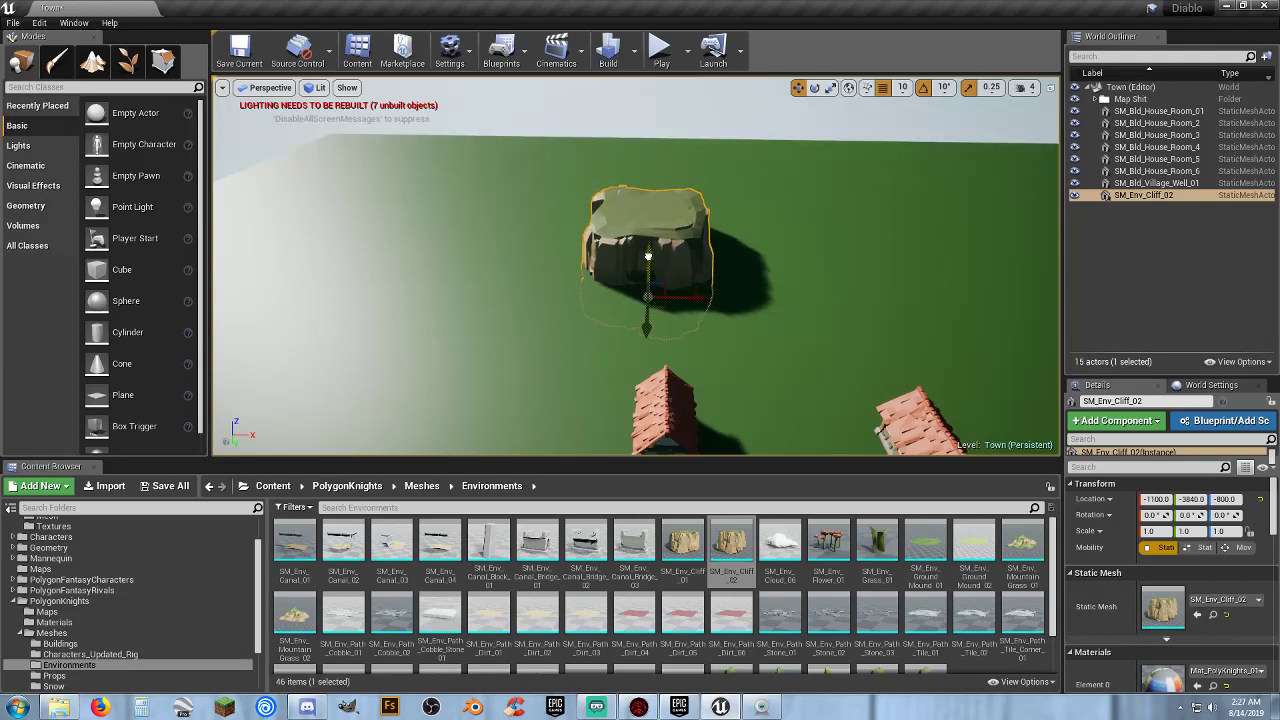
{"action": "left_click", "coordinate": [830, 87]}
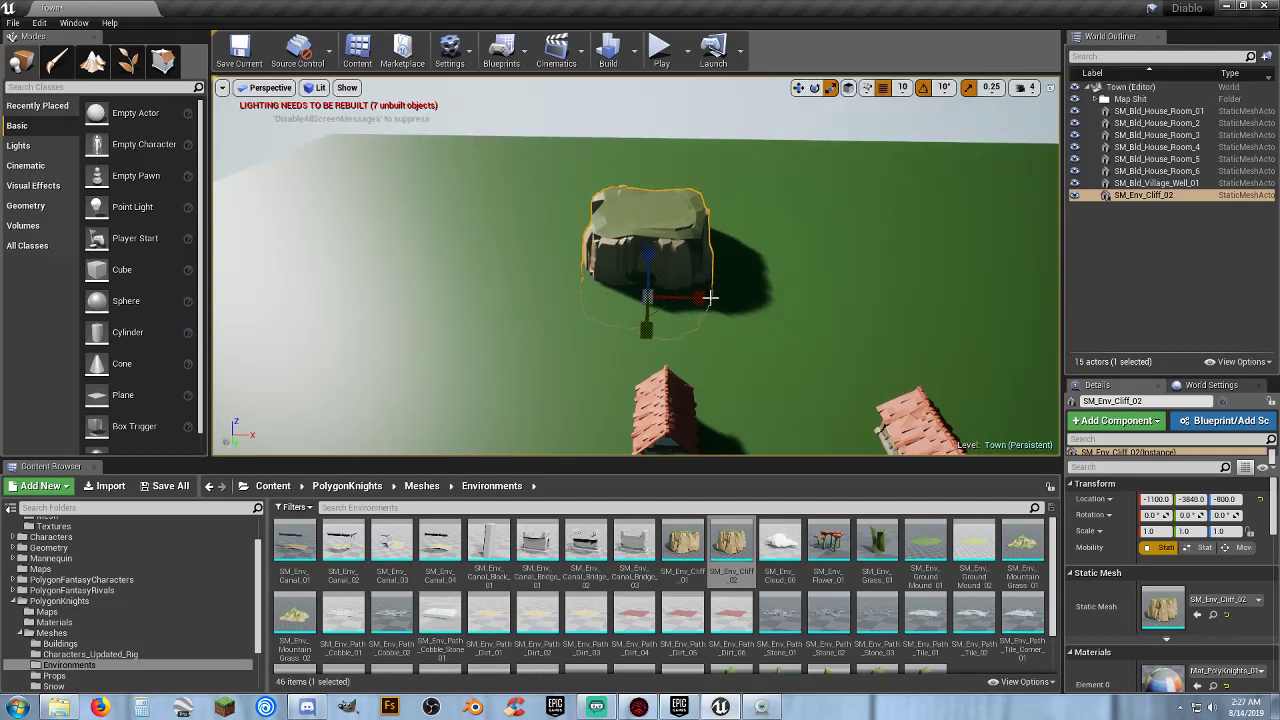
{"action": "left_click_drag", "start_coordinate": [701, 306], "coordinate": [795, 306]}
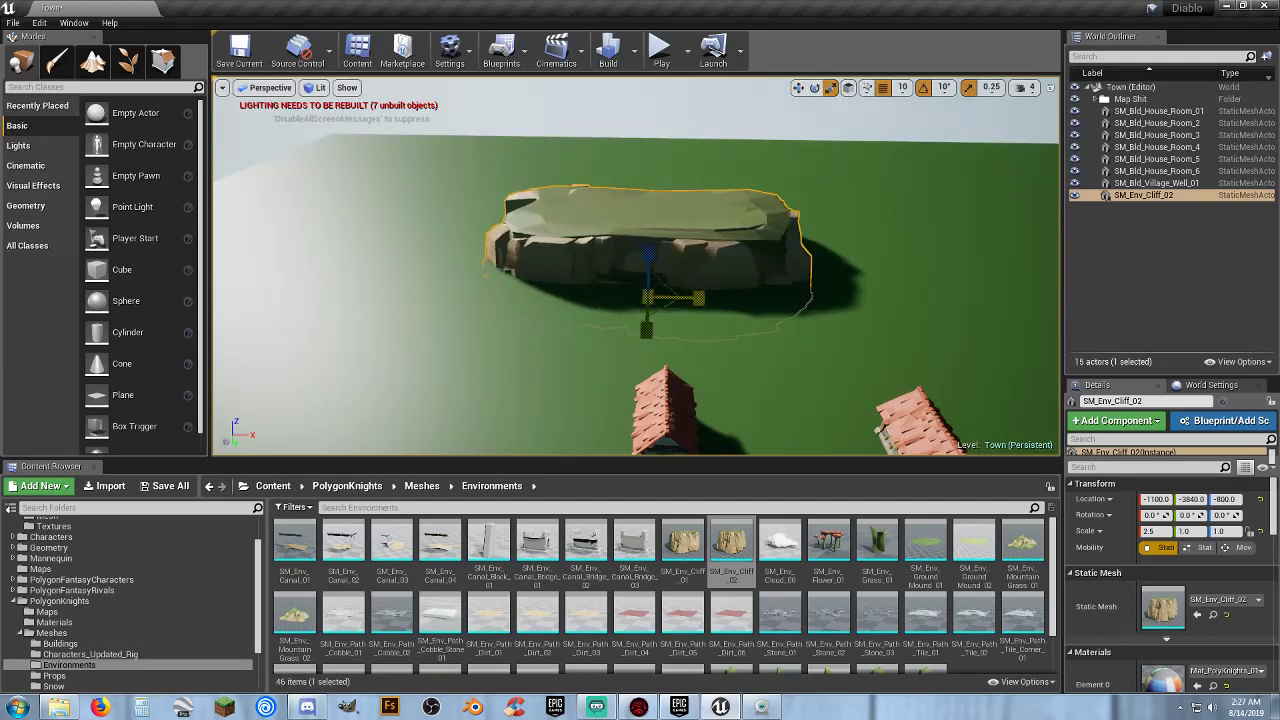
{"action": "left_click", "coordinate": [798, 87]}
{"action": "left_click_drag", "start_coordinate": [654, 261], "coordinate": [651, 258]}
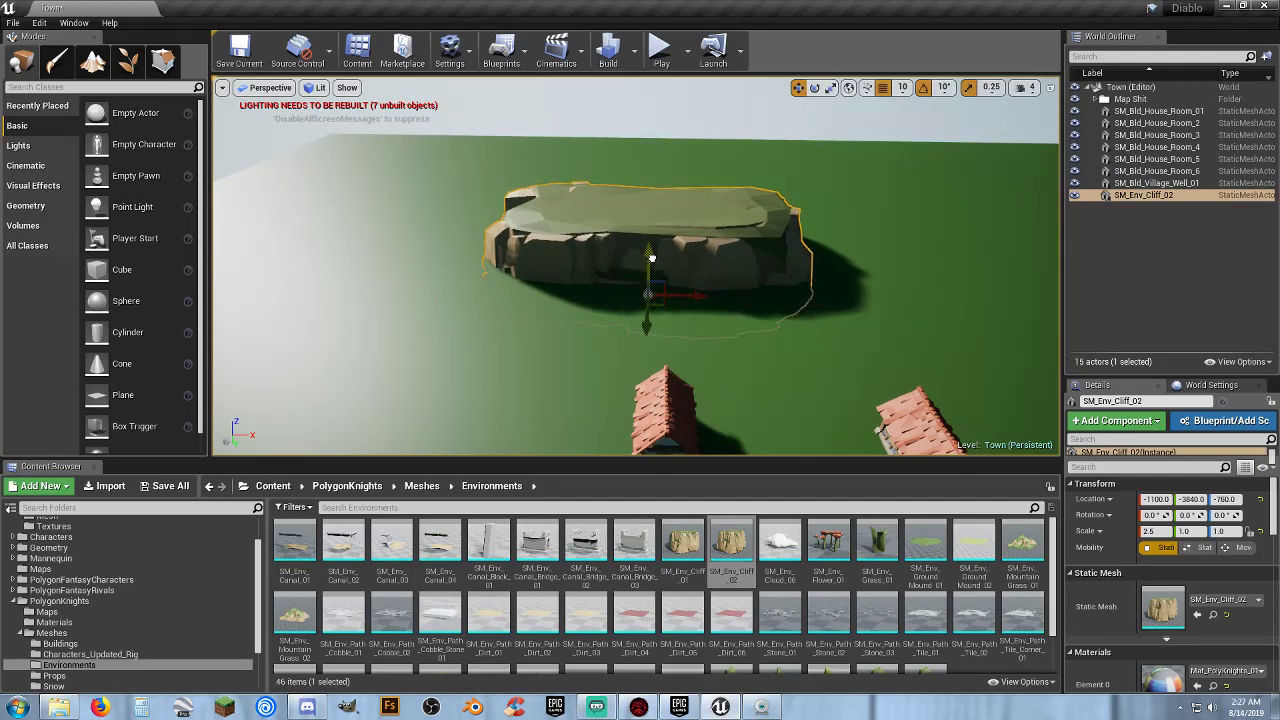
{"action": "left_click", "coordinate": [830, 87]}
{"action": "left_click_drag", "start_coordinate": [701, 299], "coordinate": [718, 299]}
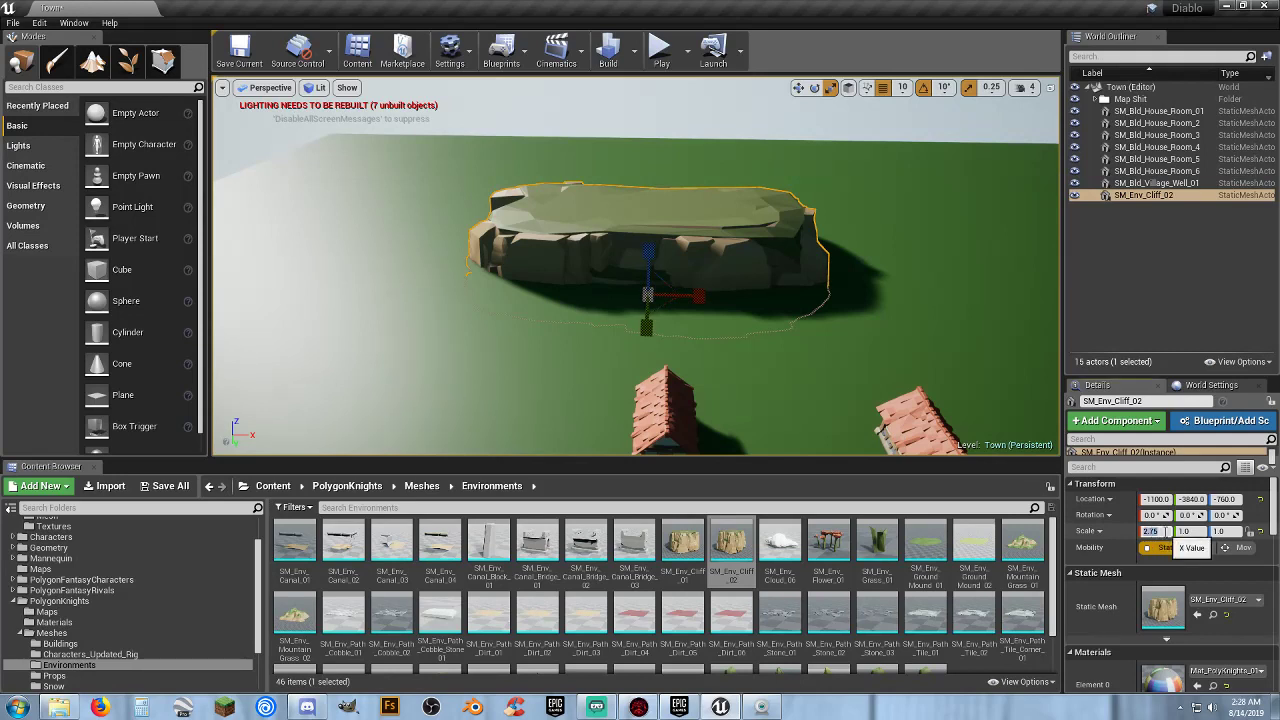
{"action": "type", "text": "3"}
{"action": "key", "text": "Tab"}
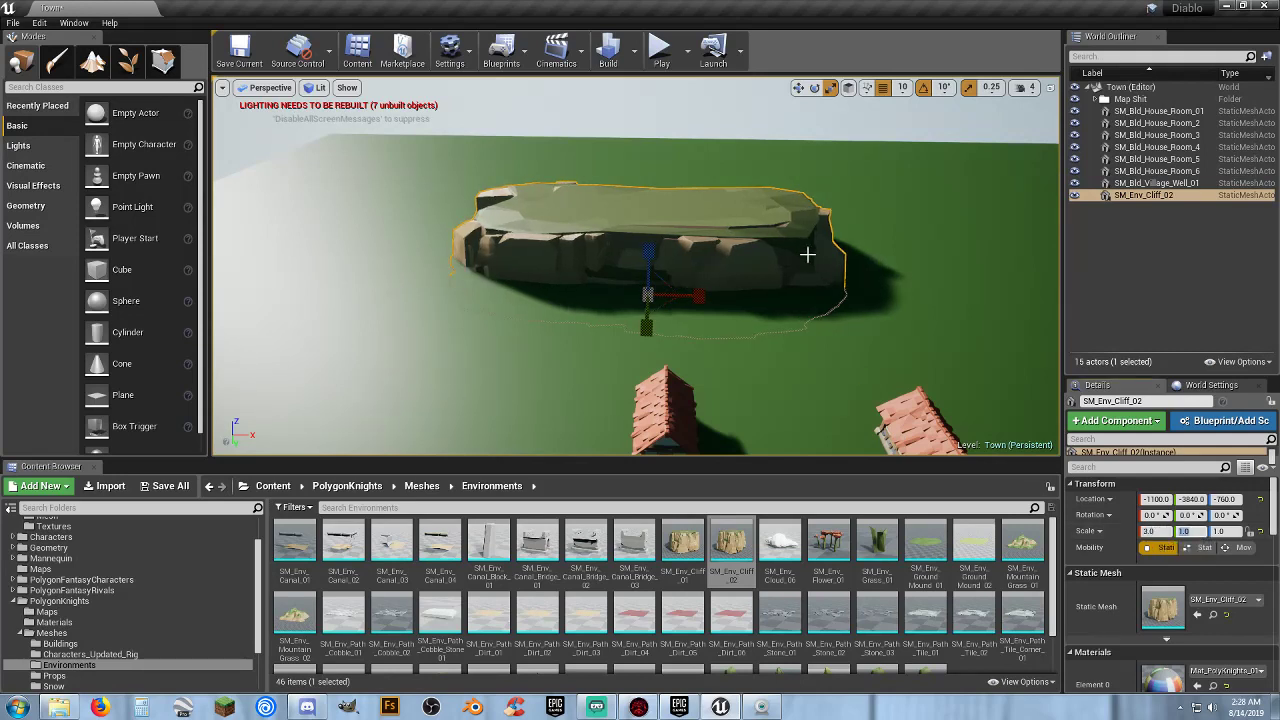
Play the level and run around the well to judge how the stretched cliff looks behind the houses.
{"action": "left_click", "coordinate": [661, 50]}
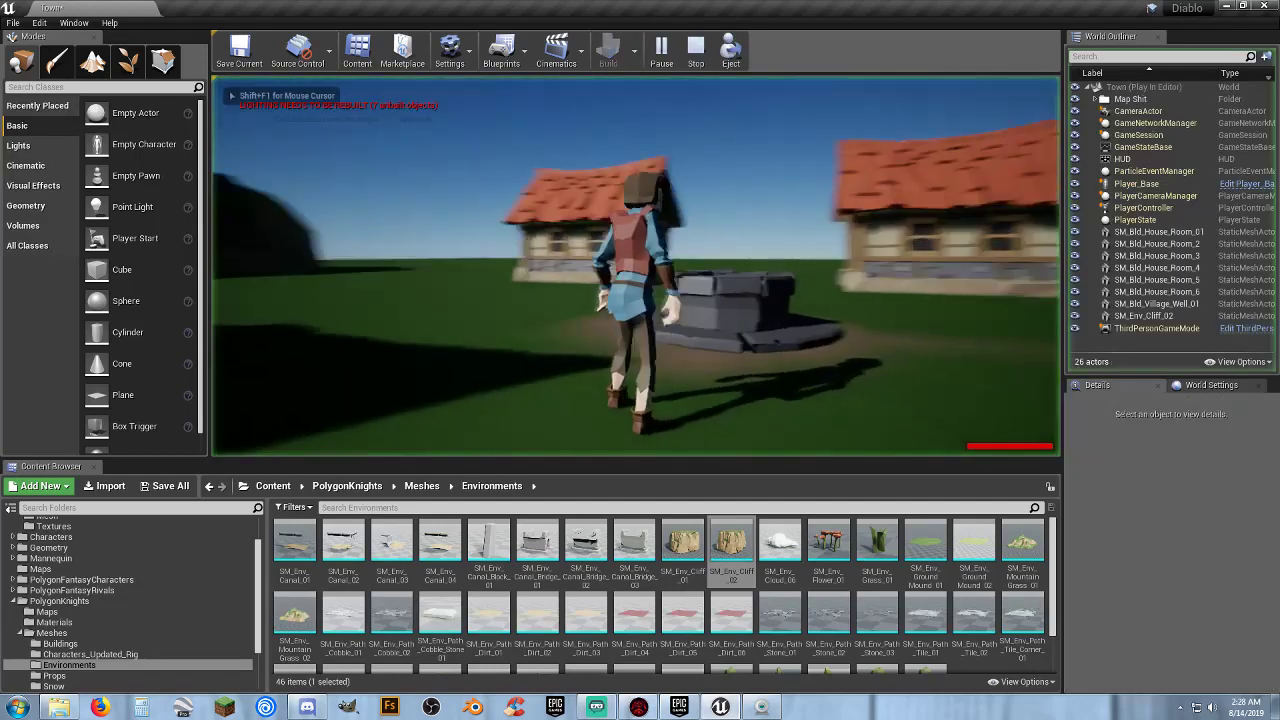
{"action": "key", "text": "w"}
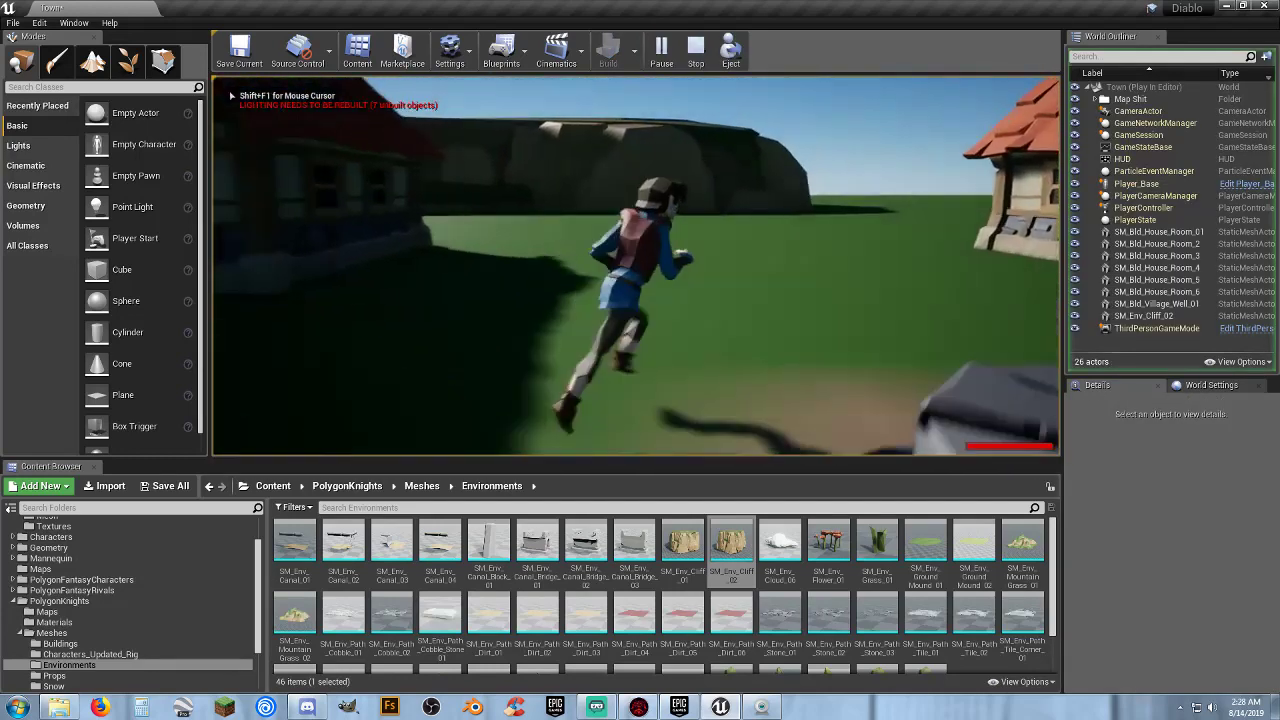
{"action": "key", "text": "s"}
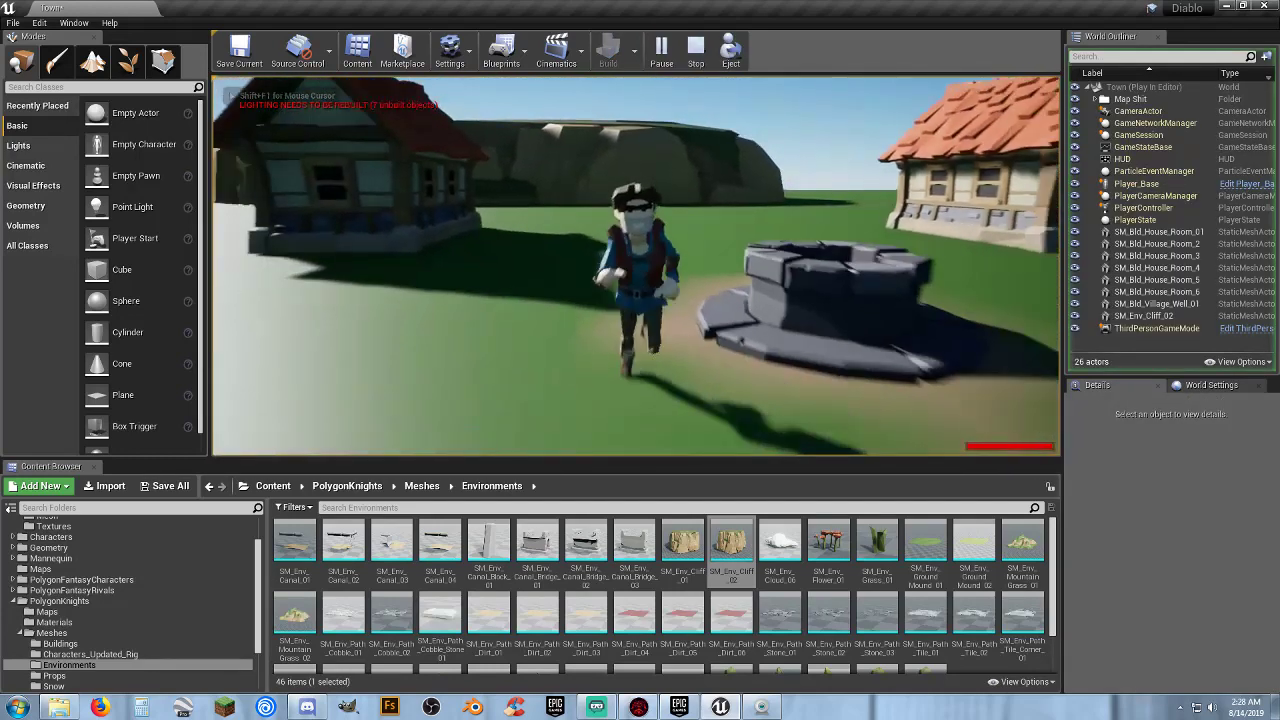
{"action": "key", "text": "w"}
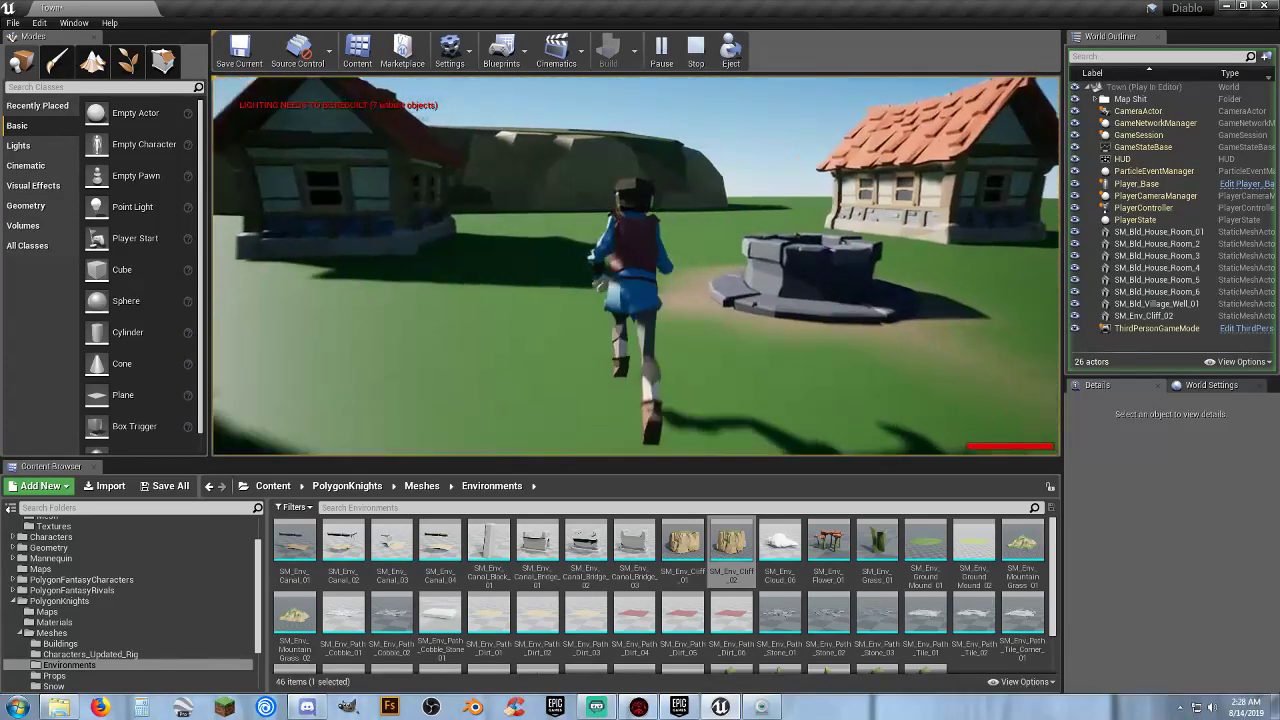
{"action": "key", "text": "Escape"}
Duplicate the cliff to form a row of two pieces behind the houses and rotate the copy 180° about Z.
{"action": "right_click_drag", "start_coordinate": [369, 281], "coordinate": [225, 340]}
{"action": "key", "text": "s"}
{"action": "right_click_drag", "start_coordinate": [500, 205], "coordinate": [558, 216]}
{"action": "left_click", "coordinate": [653, 250]}
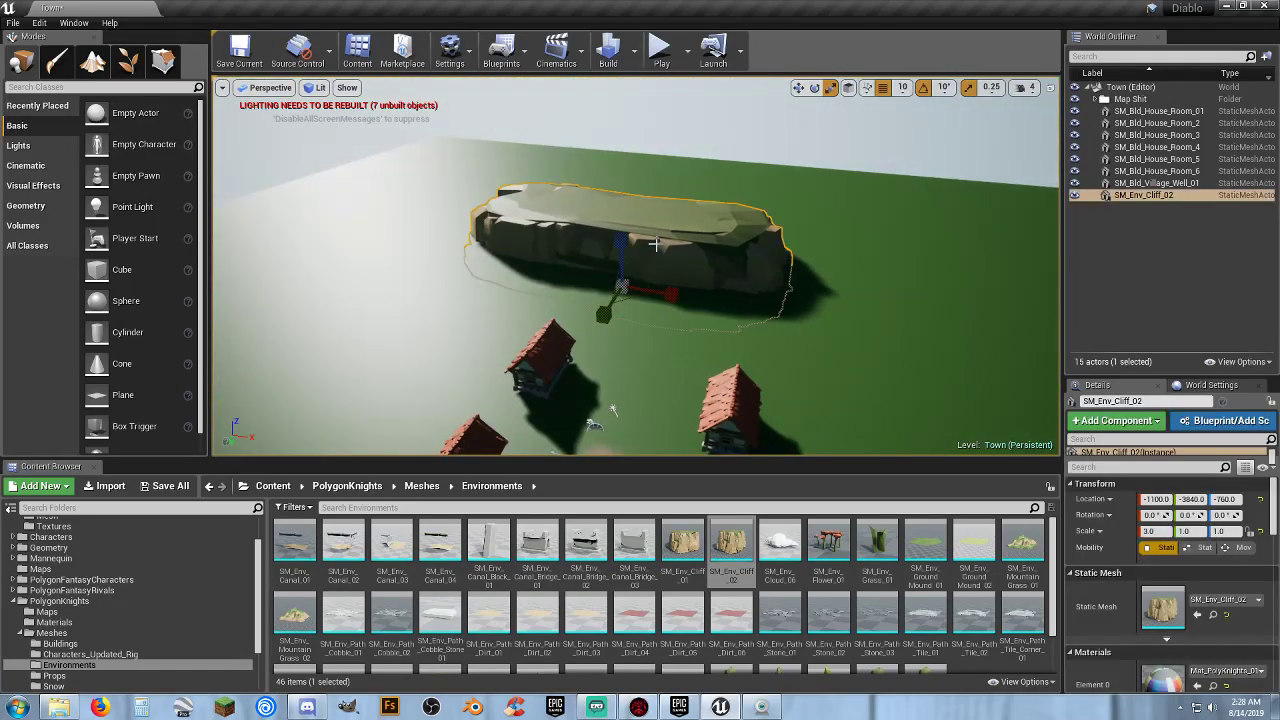
{"action": "left_click", "coordinate": [798, 88]}
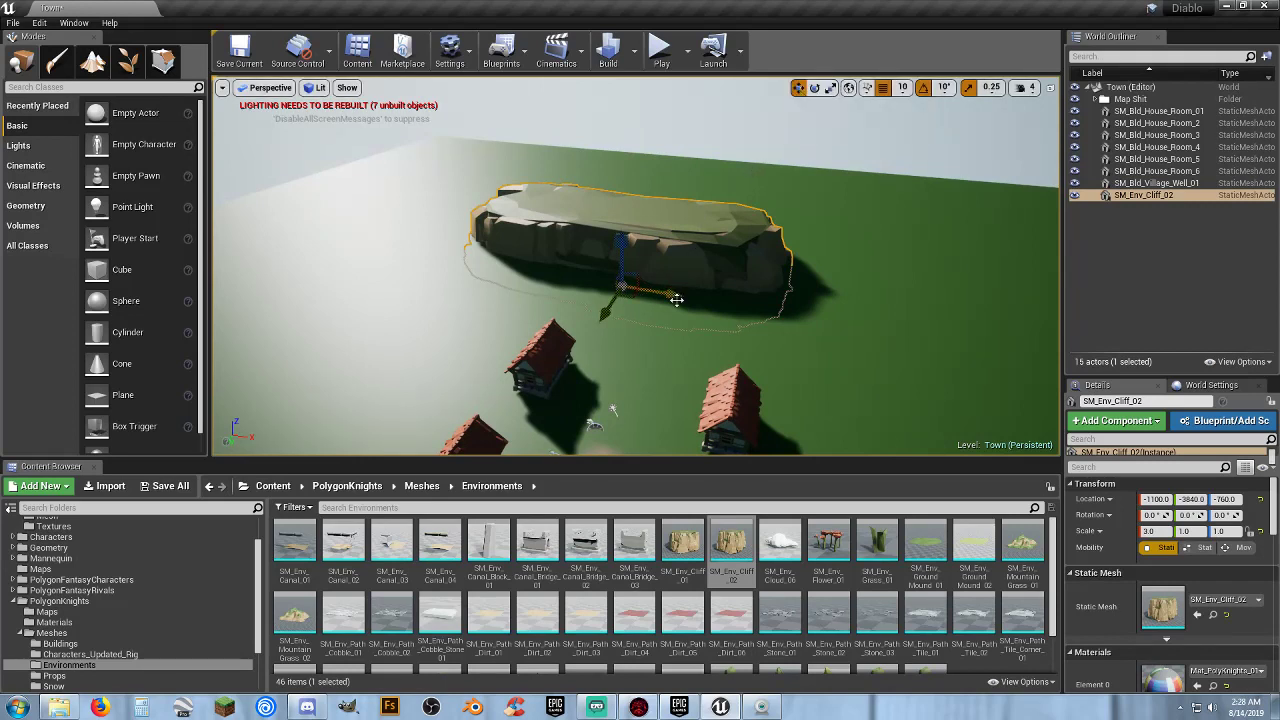
{"action": "left_click_drag", "start_coordinate": [650, 292], "coordinate": [677, 307]}
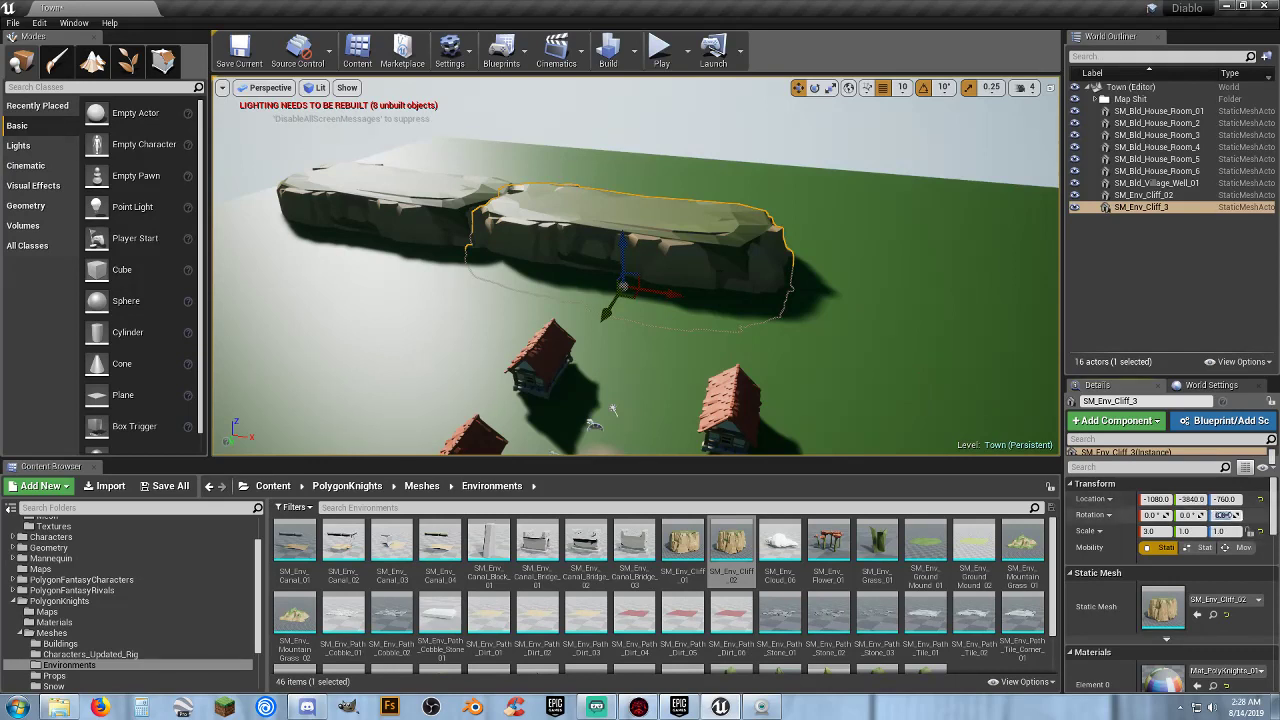
{"action": "left_click_drag", "start_coordinate": [1228, 515], "coordinate": [1226, 515]}
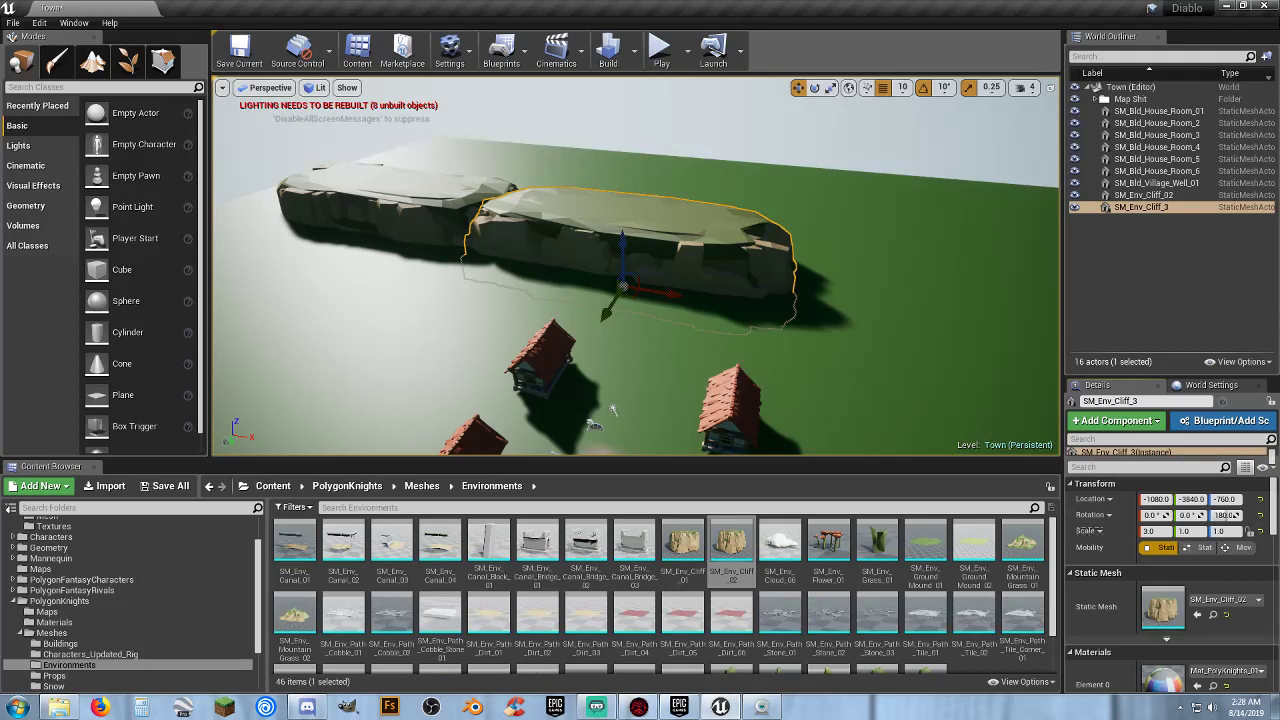
Move the rotated cliff copy to X -1810, Y -4240 so that it overlaps the neighbouring cliff piece.
{"action": "left_click_drag", "start_coordinate": [600, 310], "coordinate": [608, 296]}
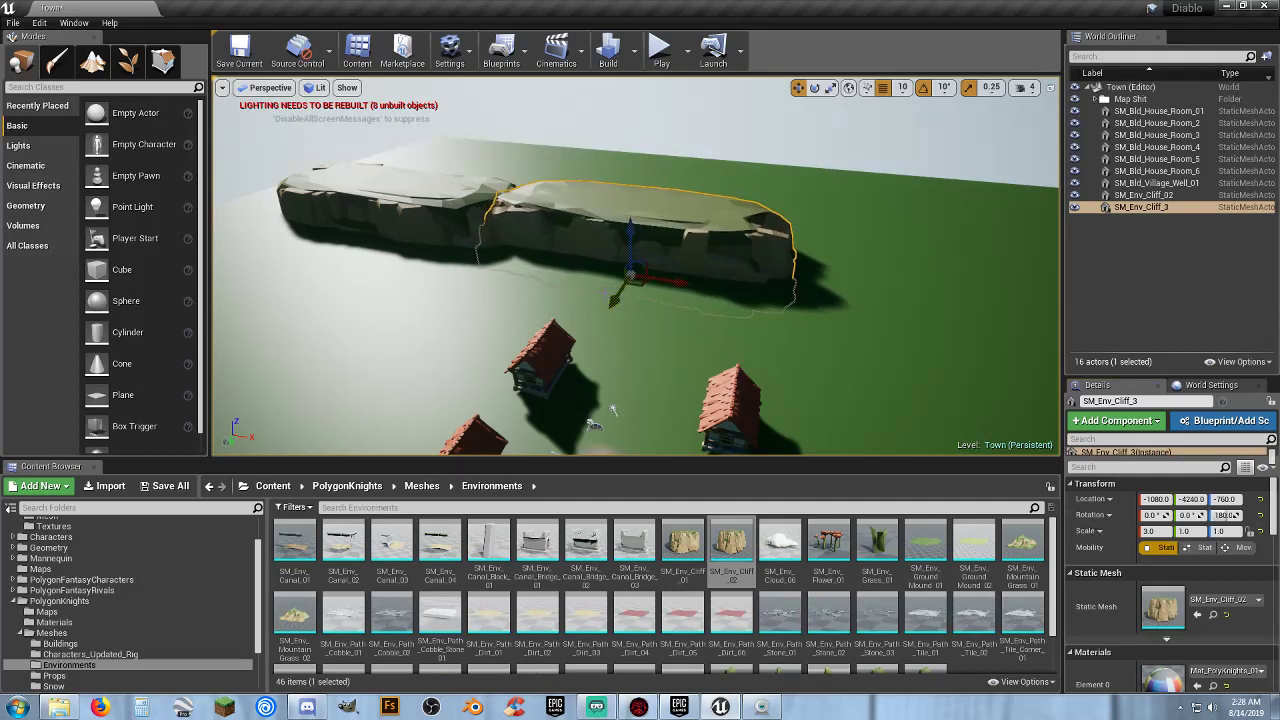
{"action": "right_click_drag", "start_coordinate": [674, 290], "coordinate": [632, 290]}
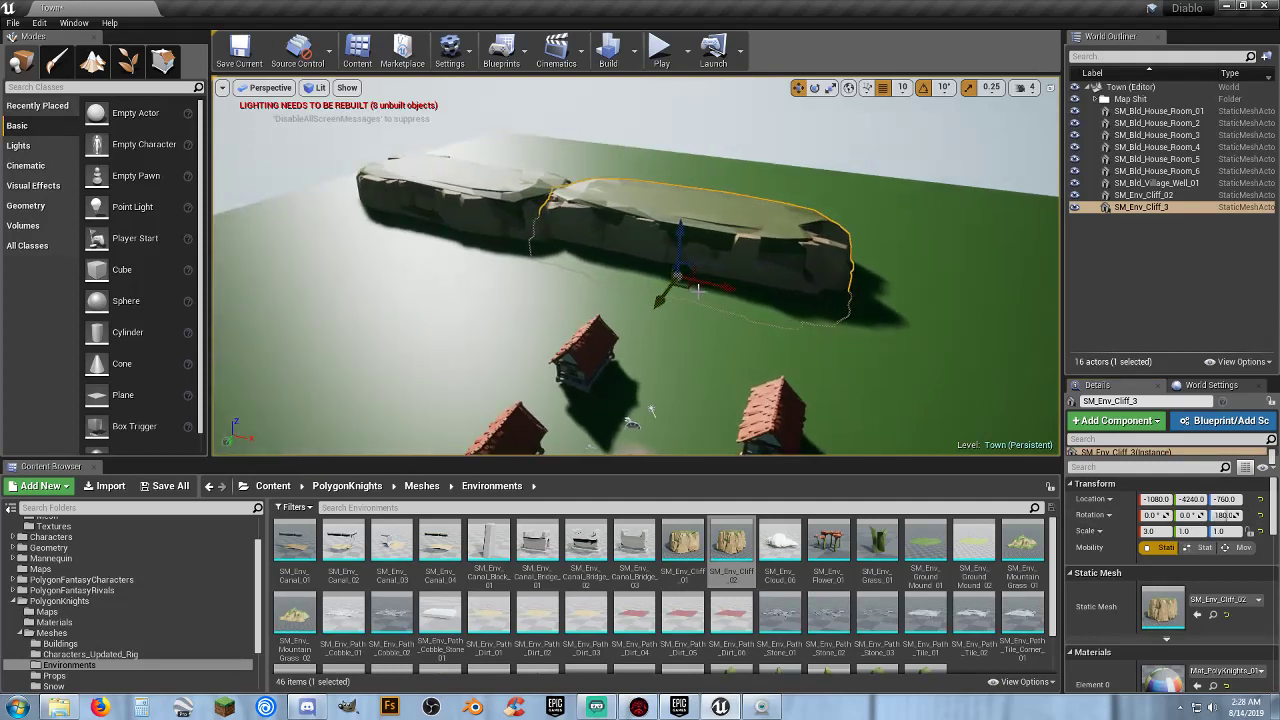
{"action": "left_click_drag", "start_coordinate": [732, 286], "coordinate": [682, 279]}
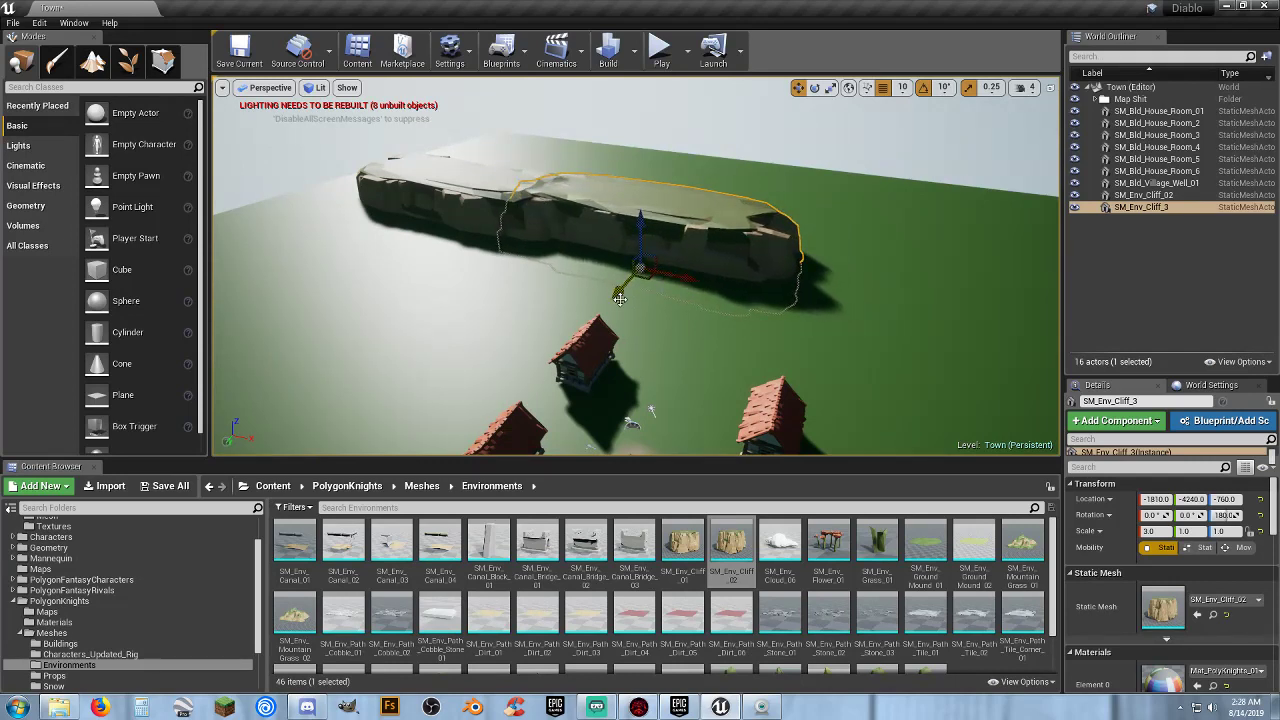
Extend the cliff wall with two more unrotated copies at X 2140 and X 6350, both at Y -3840, Z -710.
{"action": "key", "text": "ctrl+v"}
{"action": "left_click_drag", "start_coordinate": [505, 245], "coordinate": [955, 353]}
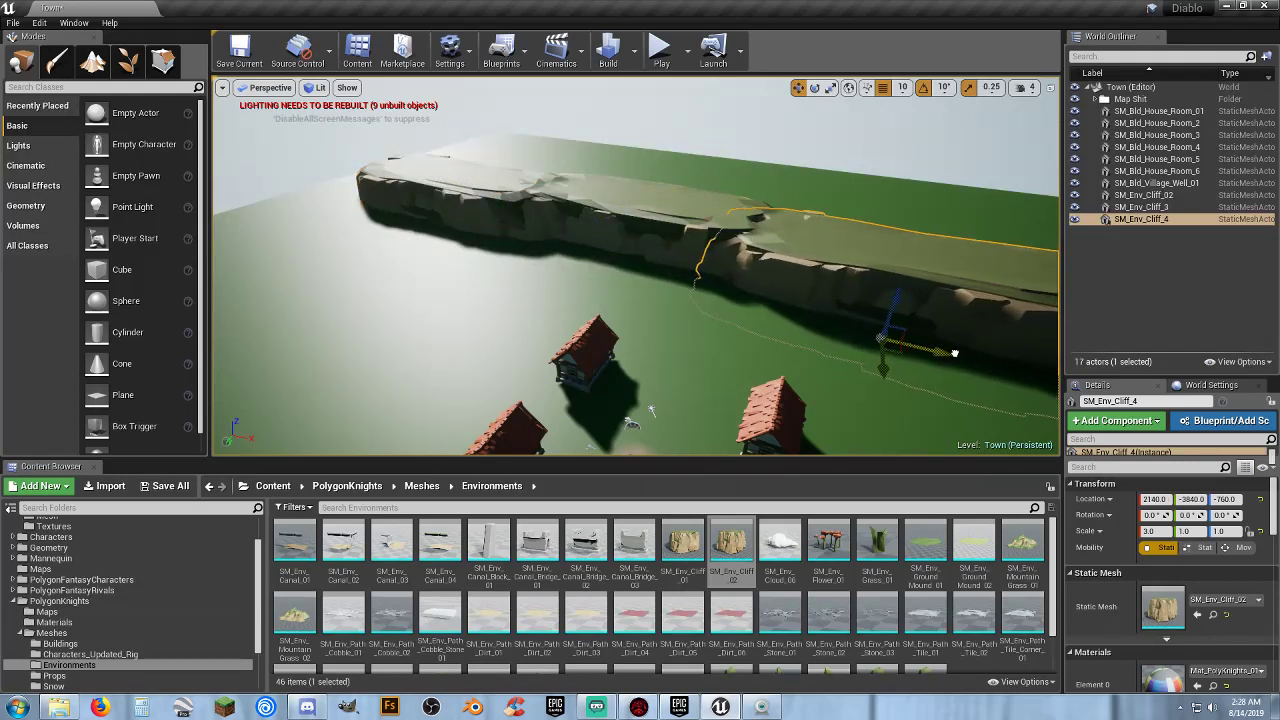
{"action": "key", "text": "f"}
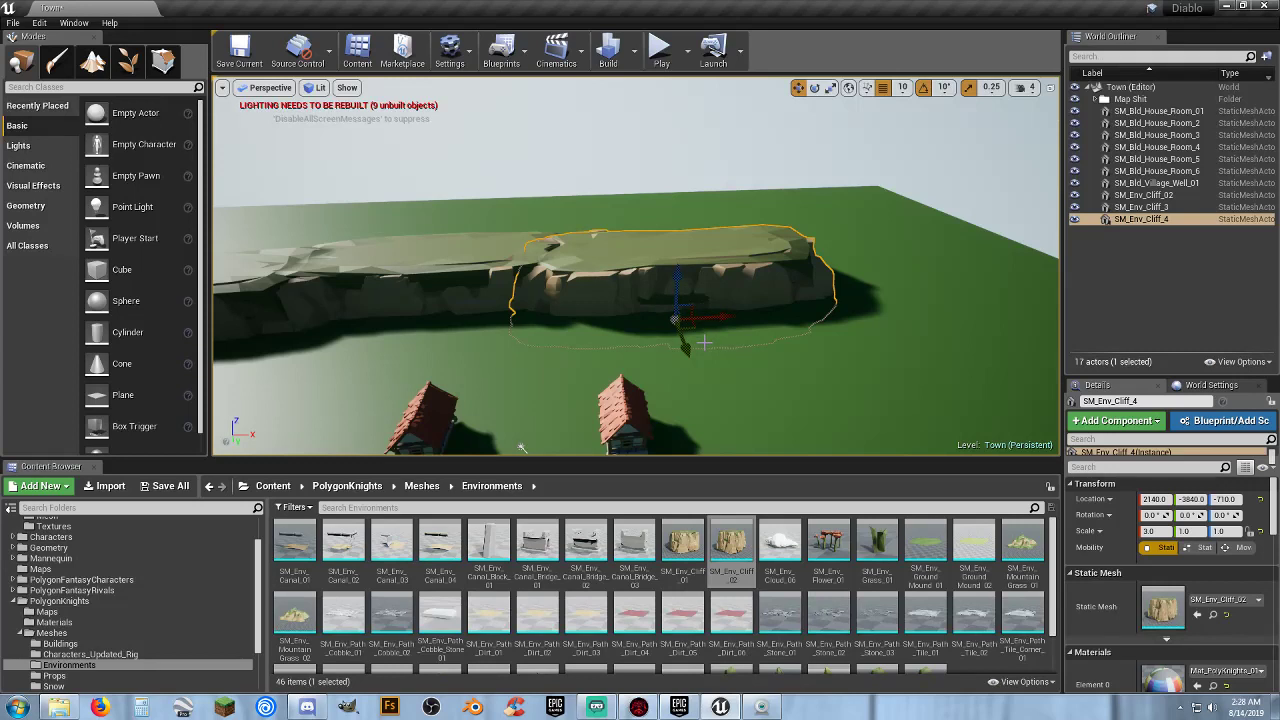
{"action": "key", "text": "ctrl+w"}
{"action": "left_click_drag", "start_coordinate": [723, 318], "coordinate": [950, 297]}
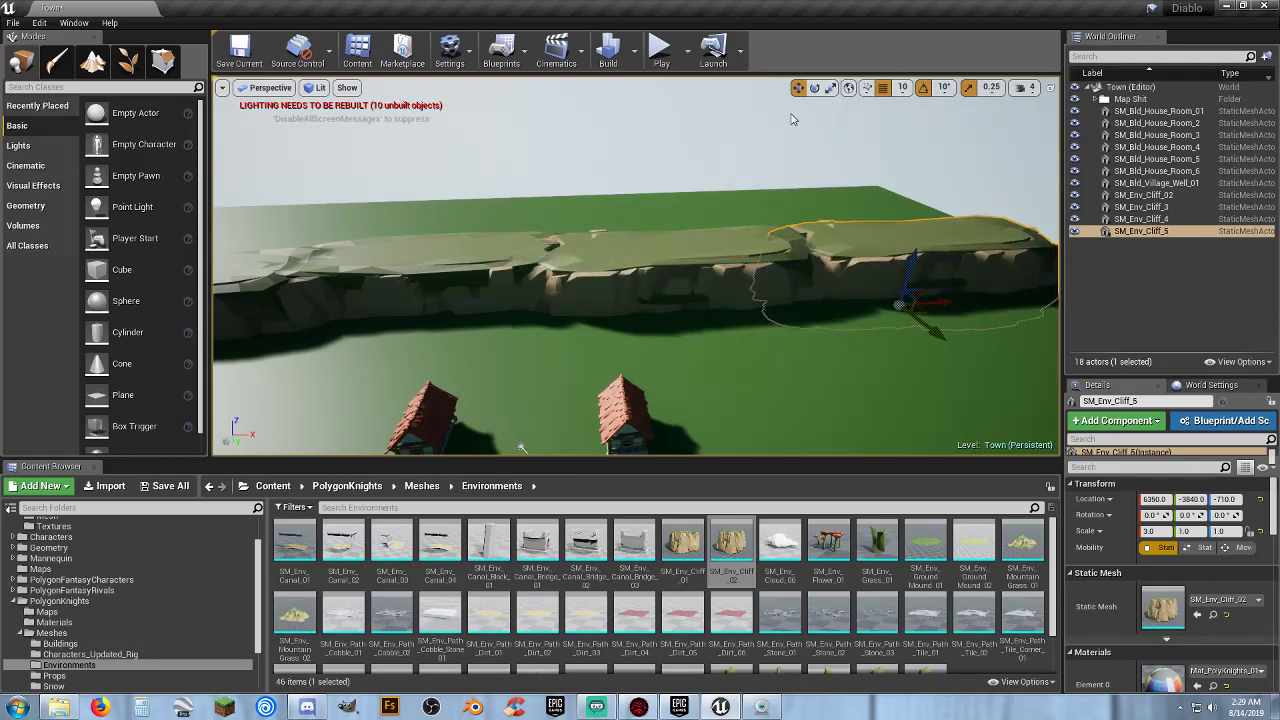
Play the level and run along the cliff wall and back past the houses to examine the town's boundary.
{"action": "left_click", "coordinate": [662, 50]}
{"action": "key", "text": "w"}
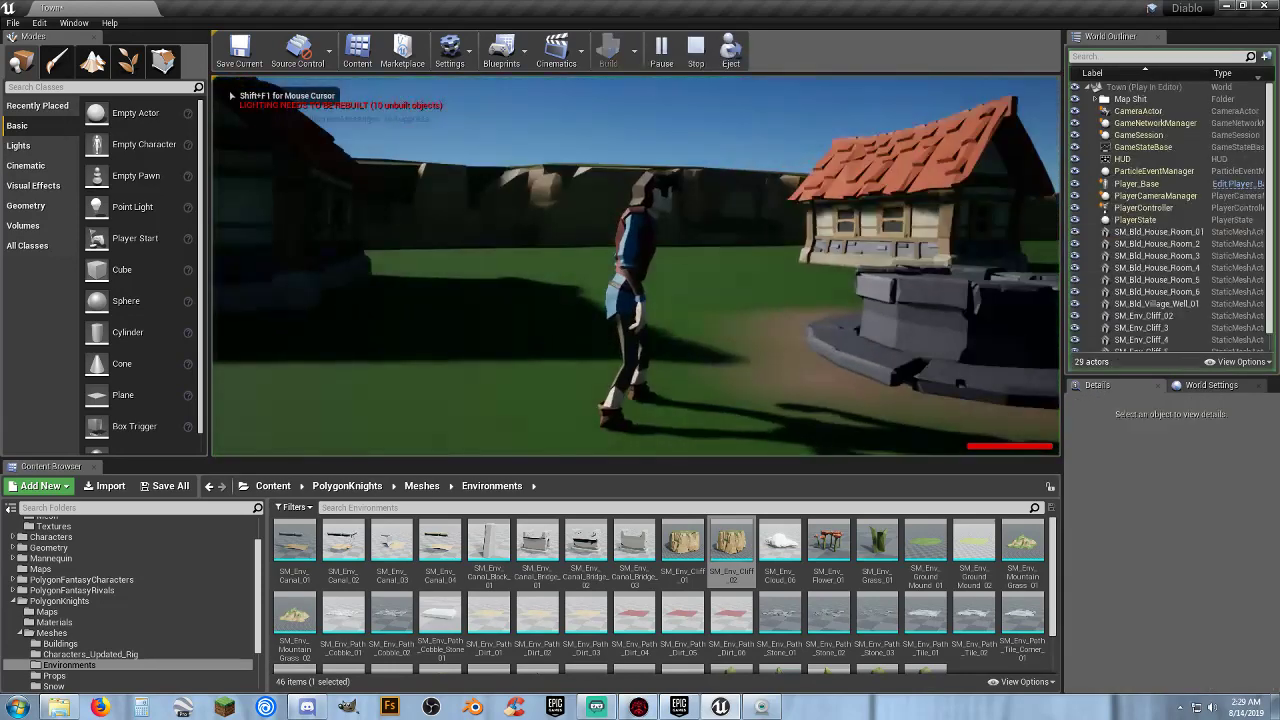
{"action": "key", "text": "d"}
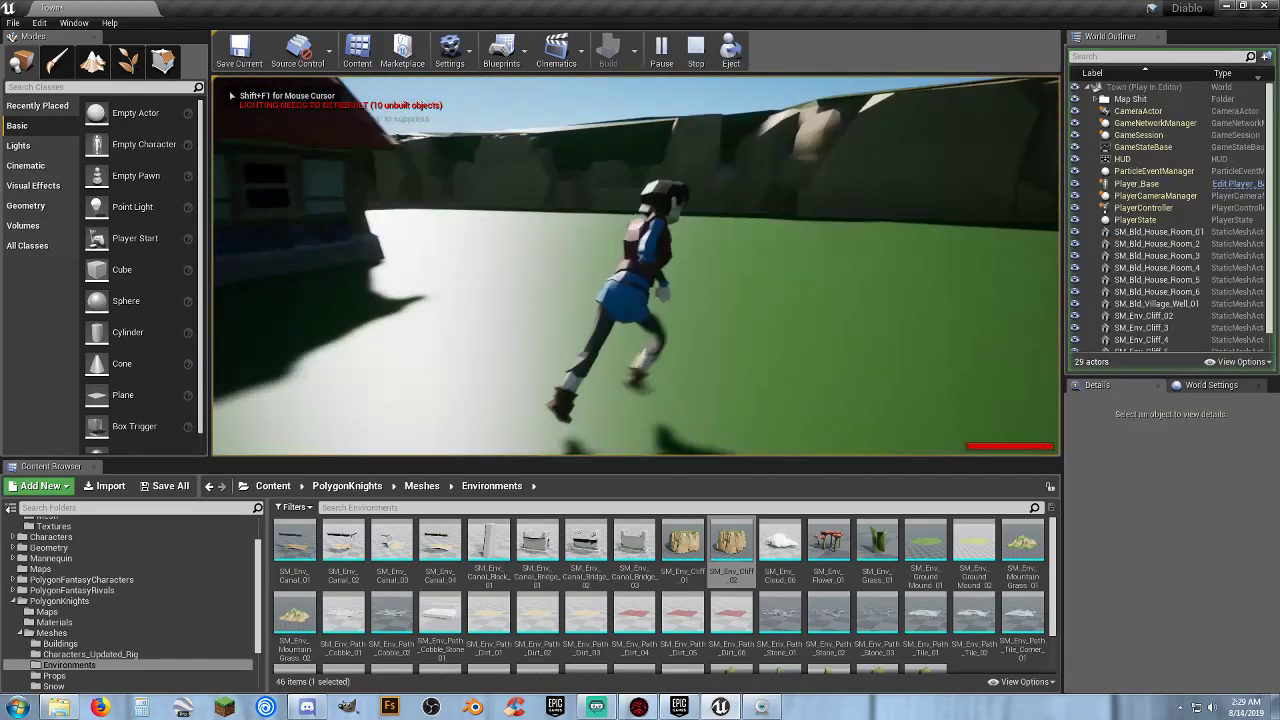
{"action": "key", "text": "a"}
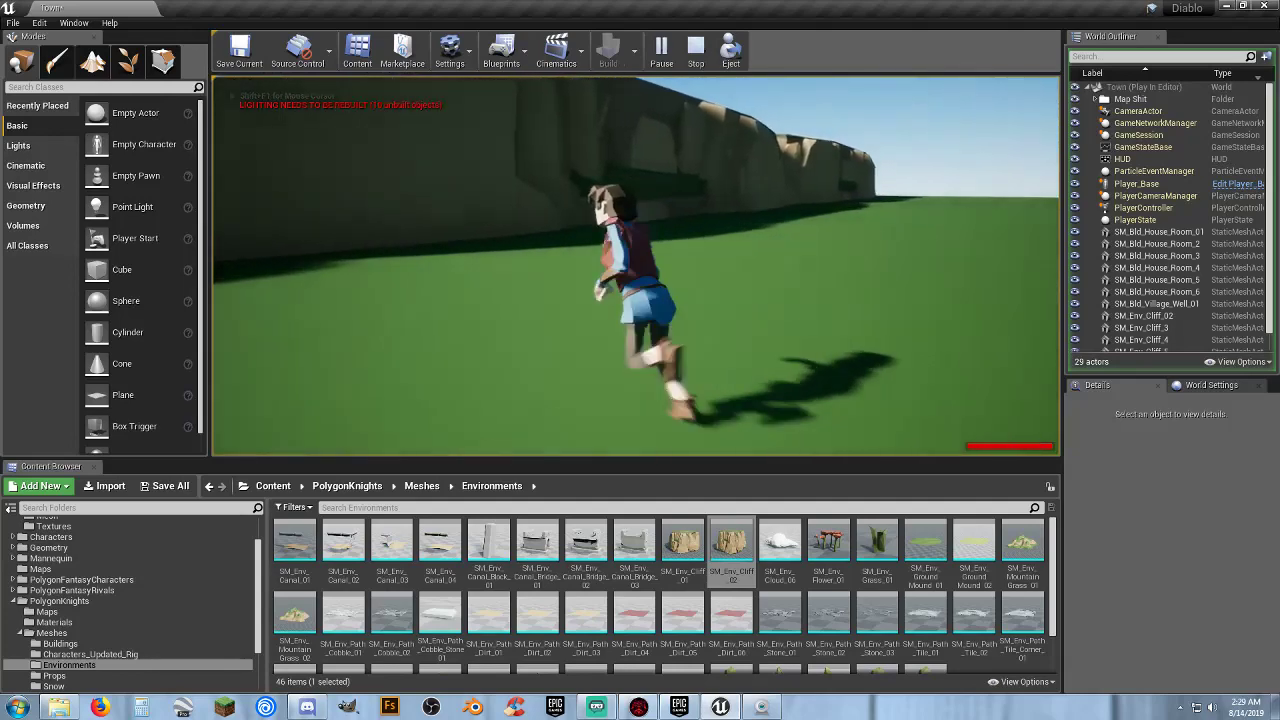
{"action": "key", "text": "w"}
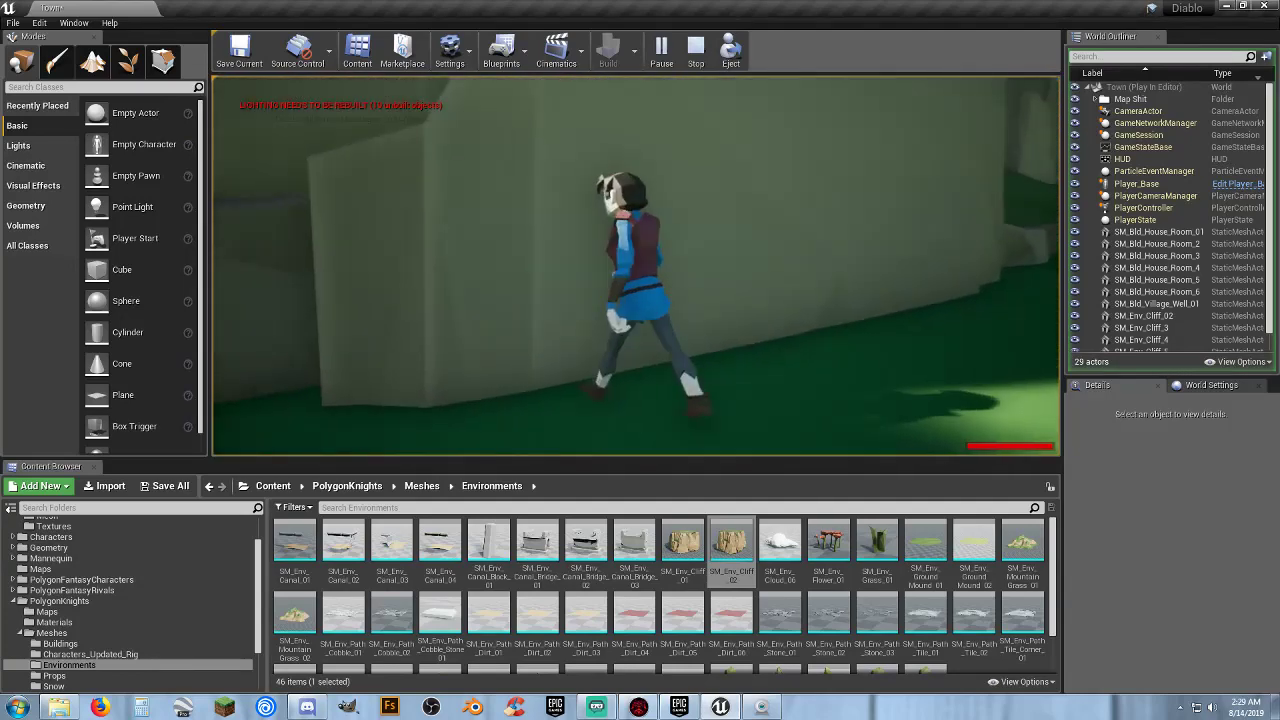
{"action": "key", "text": "w"}
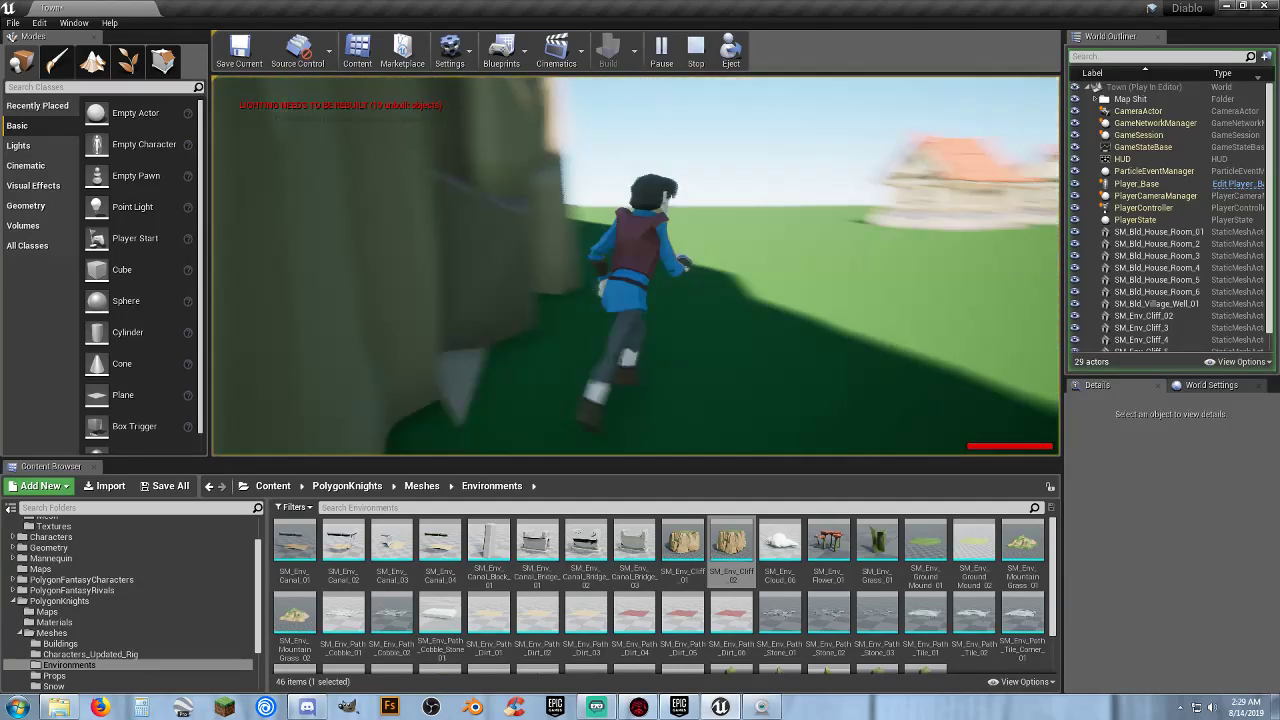
{"action": "key", "text": "d"}
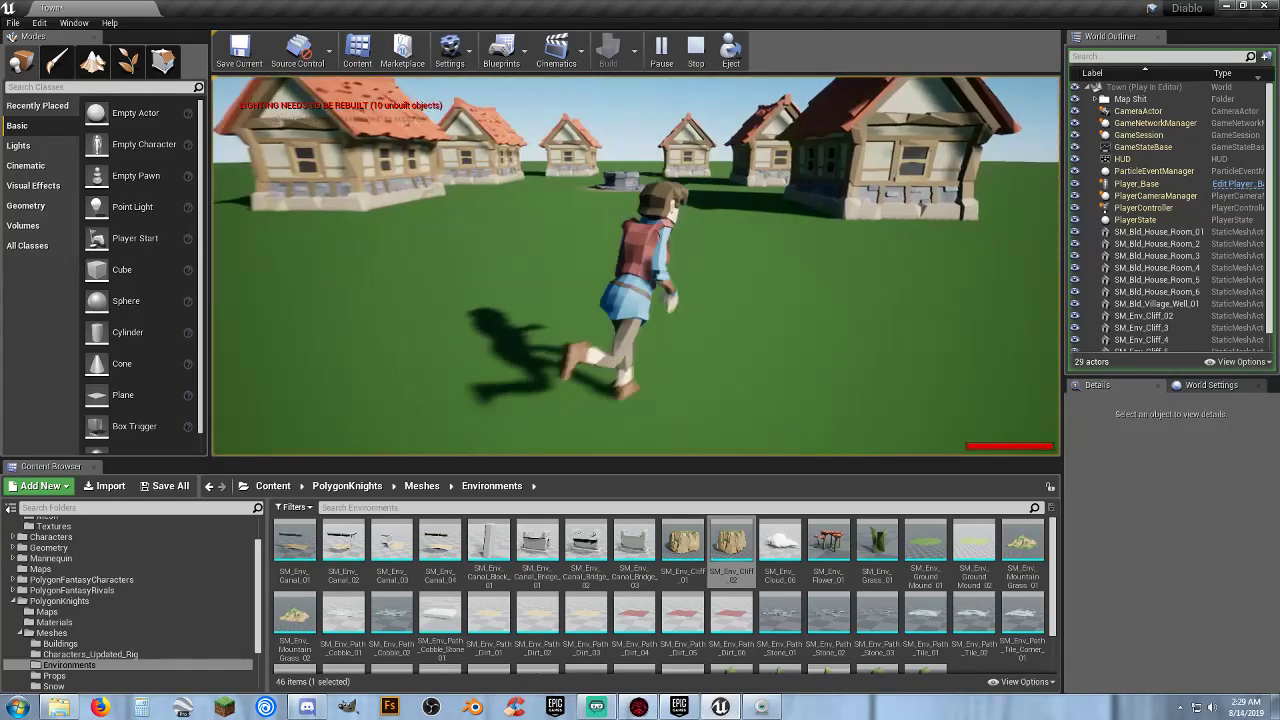
{"action": "key", "text": "w"}
{"action": "key", "text": "d"}
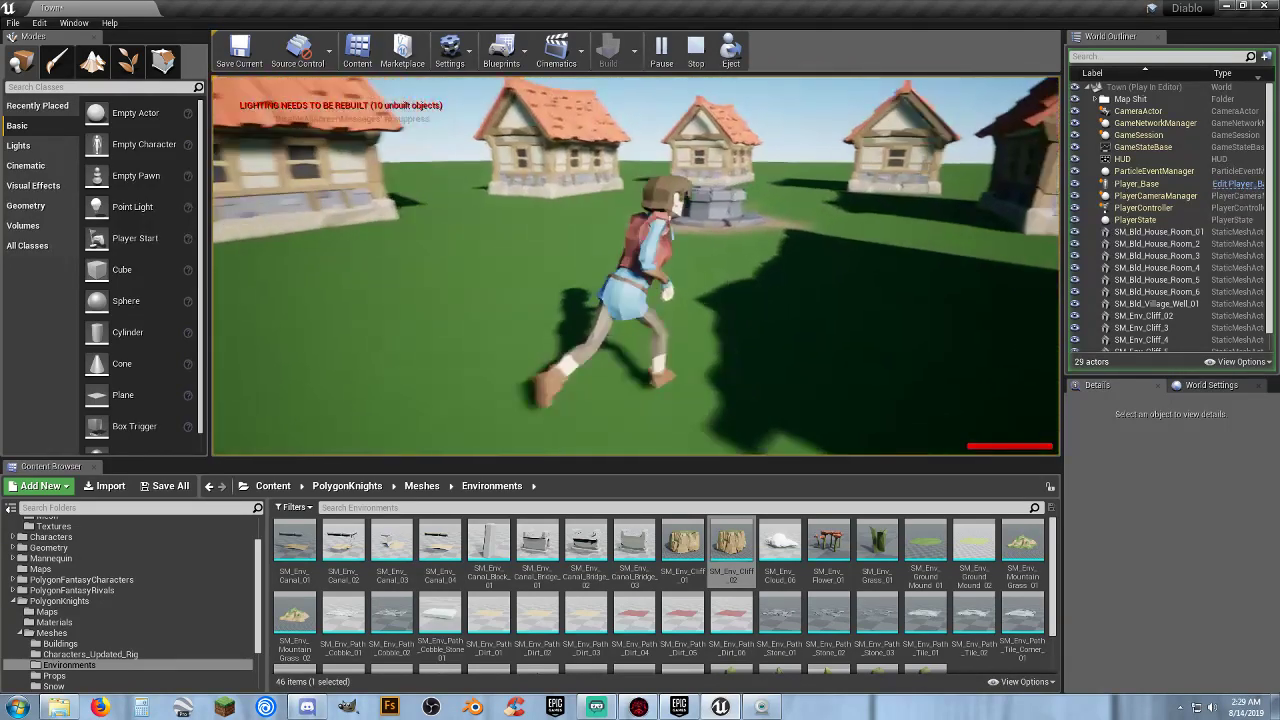
{"action": "key", "text": "d"}
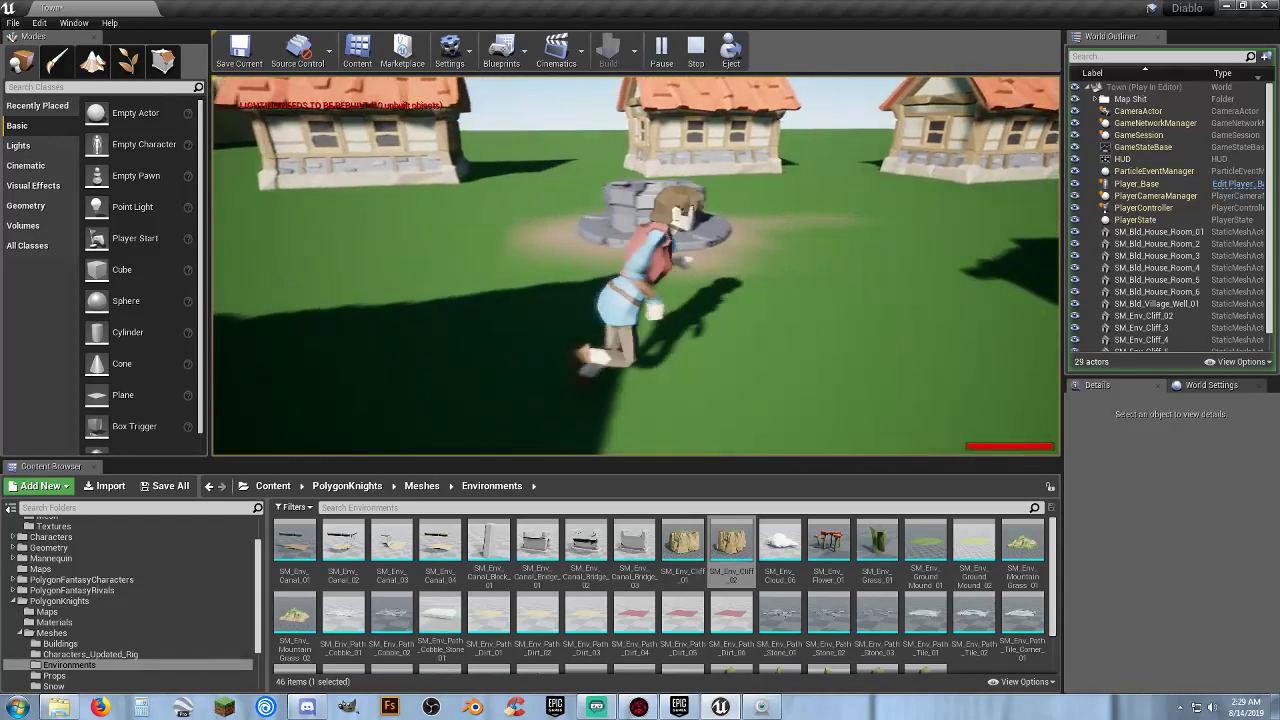
{"action": "key", "text": "s"}
{"action": "key", "text": "Escape"}
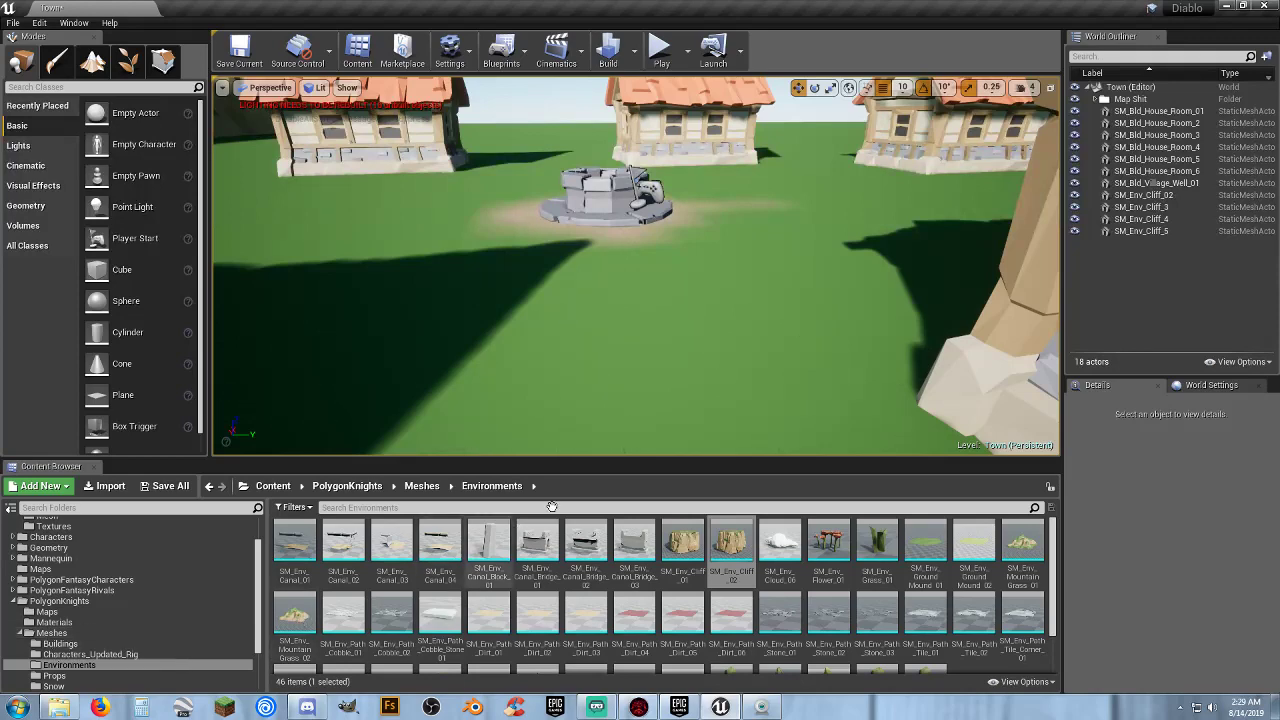
{"action": "key", "text": "w"}
{"action": "right_click_drag", "start_coordinate": [640, 400], "coordinate": [740, 400]}
{"action": "key", "text": "s"}
{"action": "key", "text": "a"}
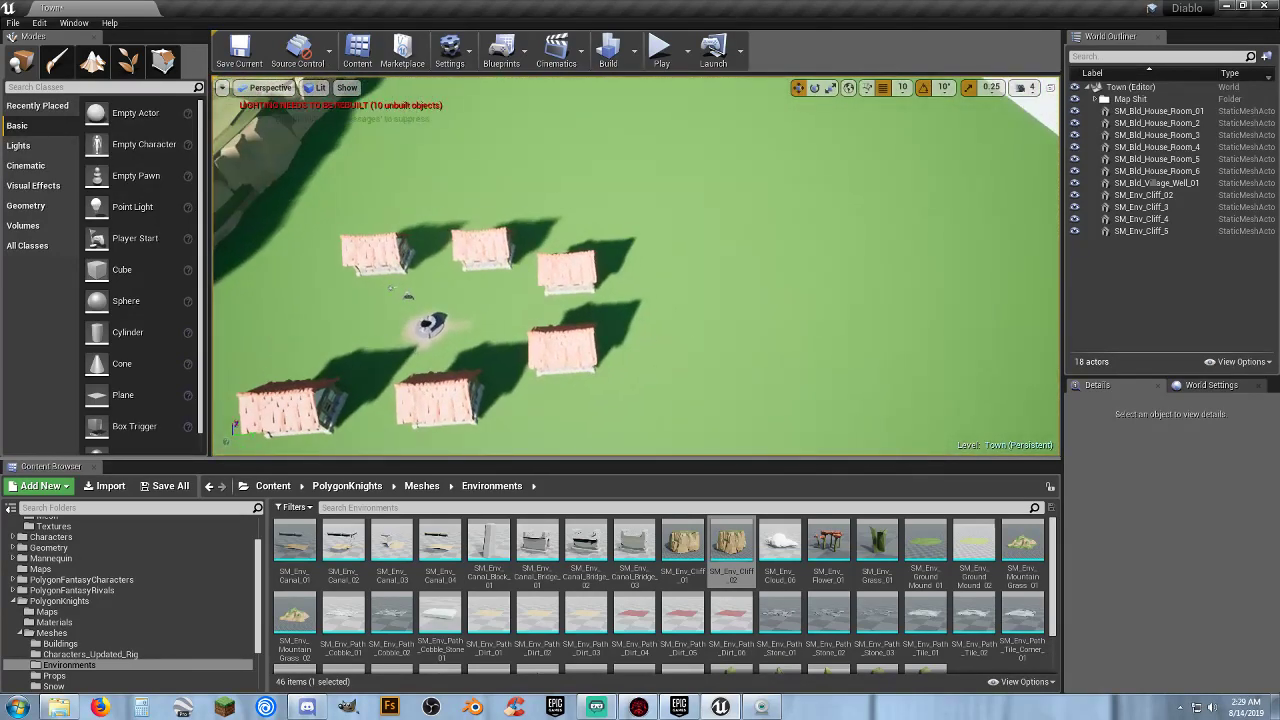
Look through the PolygonKnights Environments meshes, including the paths, rocks and trees, for pieces that suit the town.
{"action": "key", "text": "d"}
{"action": "right_click_drag", "start_coordinate": [673, 313], "coordinate": [674, 313]}
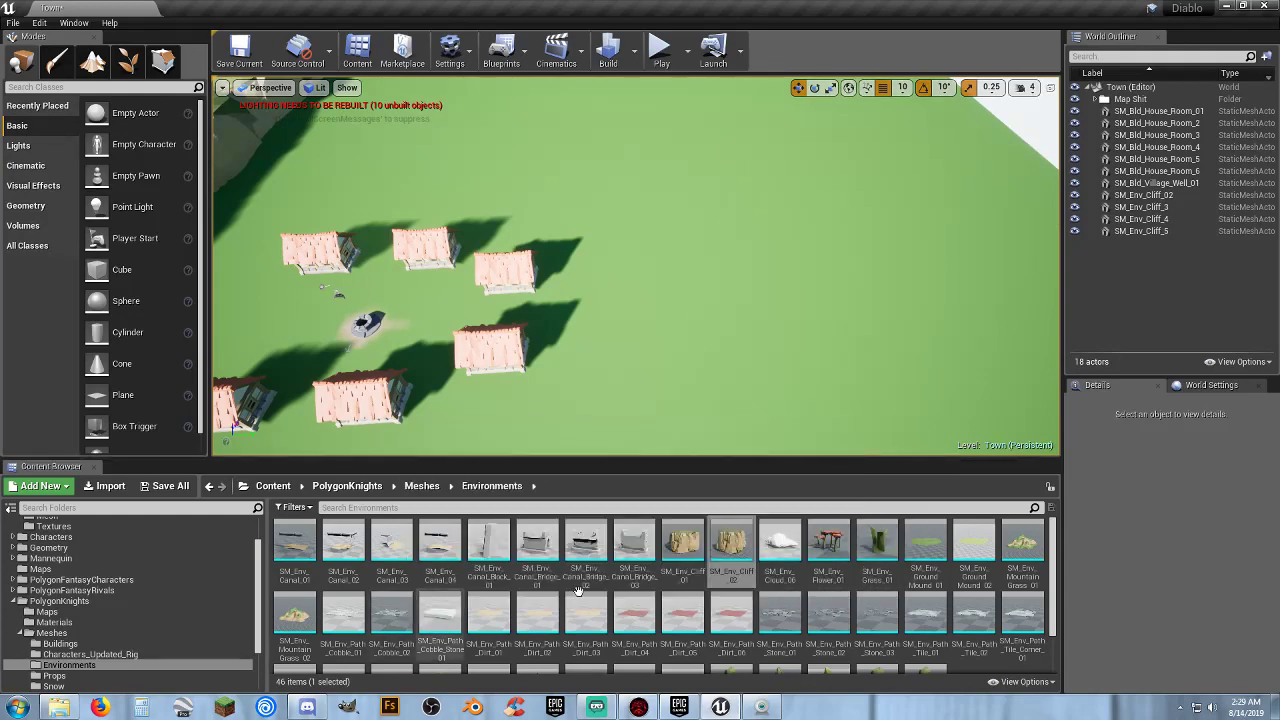
{"action": "scroll", "coordinate": [845, 575], "scroll_direction": "down", "scroll_amount": 1}
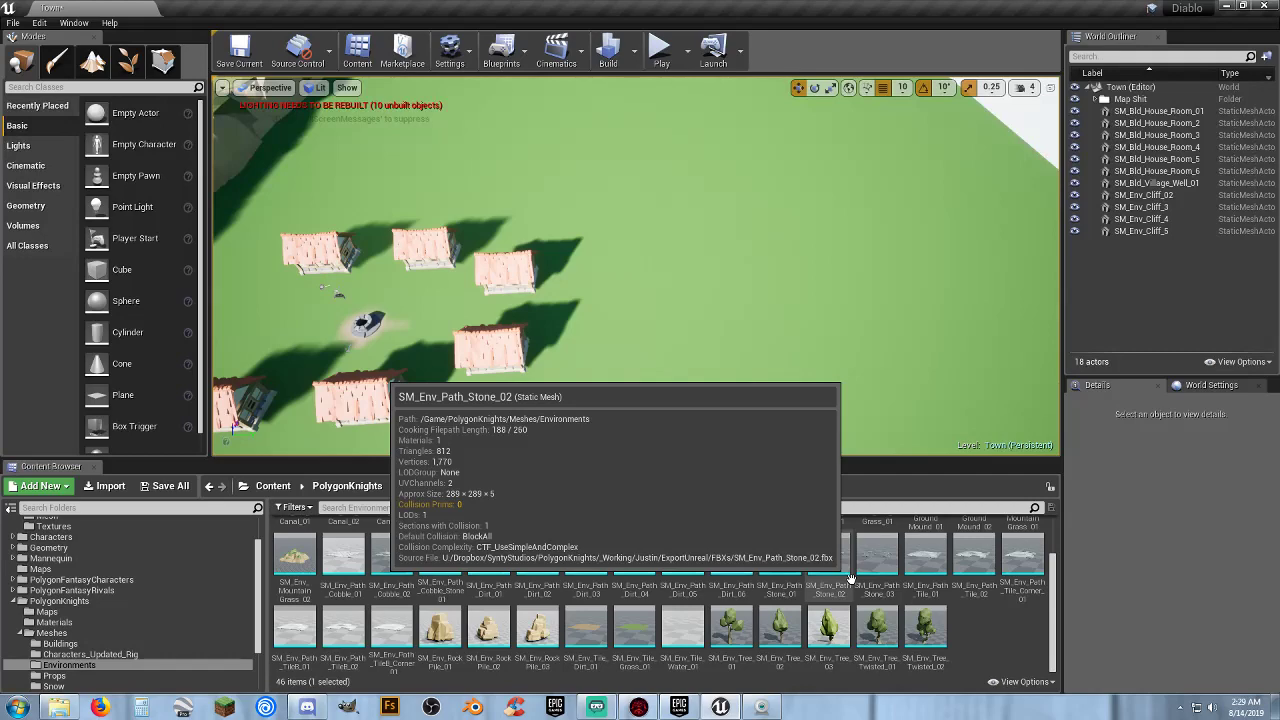
{"action": "scroll", "coordinate": [850, 578], "scroll_direction": "up", "scroll_amount": 1}
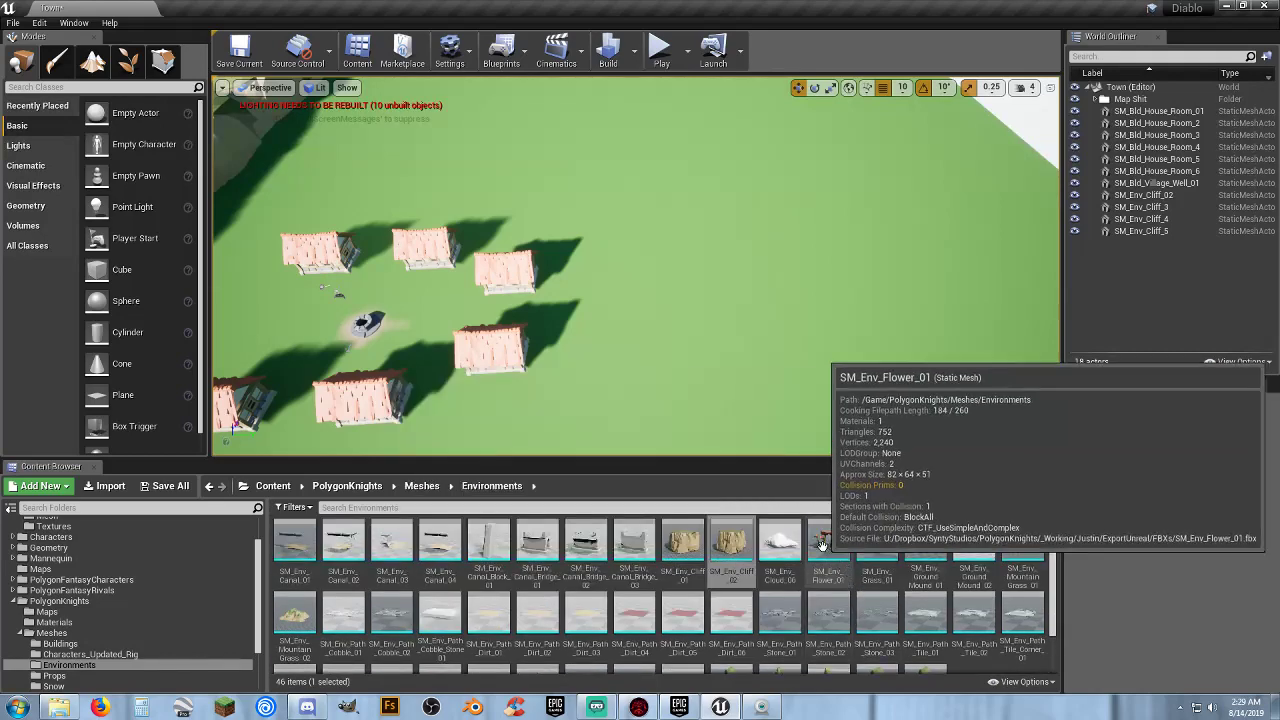
{"action": "scroll", "coordinate": [845, 575], "scroll_direction": "down", "scroll_amount": 1}
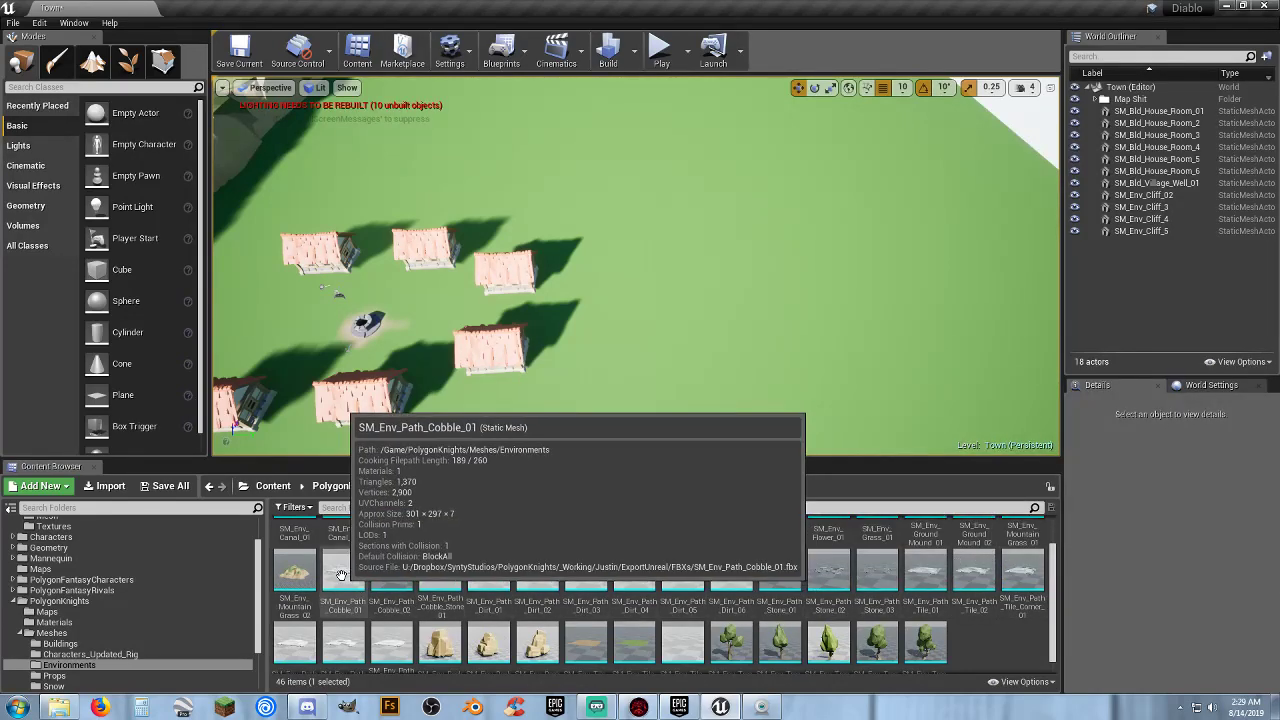
{"action": "scroll", "coordinate": [90, 644], "scroll_direction": "down", "scroll_amount": 2}
{"action": "scroll", "coordinate": [90, 644], "scroll_direction": "down", "scroll_amount": 1}
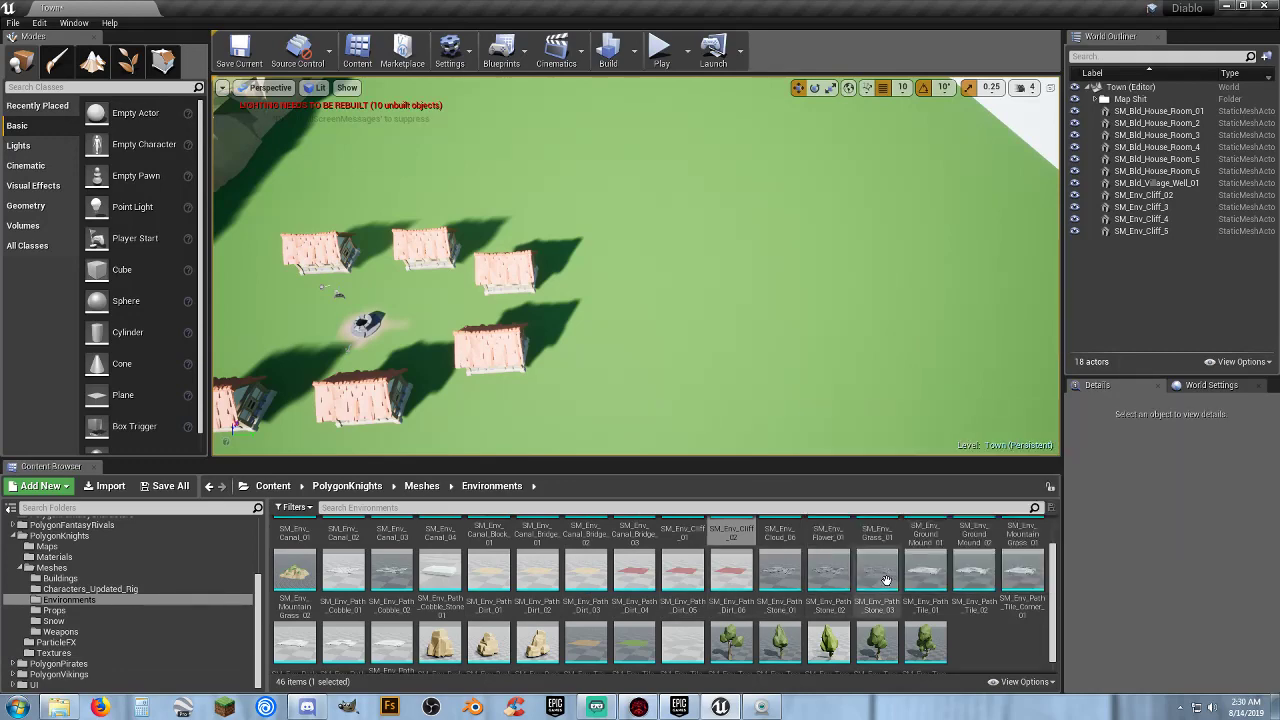
{"action": "scroll", "coordinate": [850, 580], "scroll_direction": "down", "scroll_amount": 1}
{"action": "scroll", "coordinate": [899, 570], "scroll_direction": "up", "scroll_amount": 1}
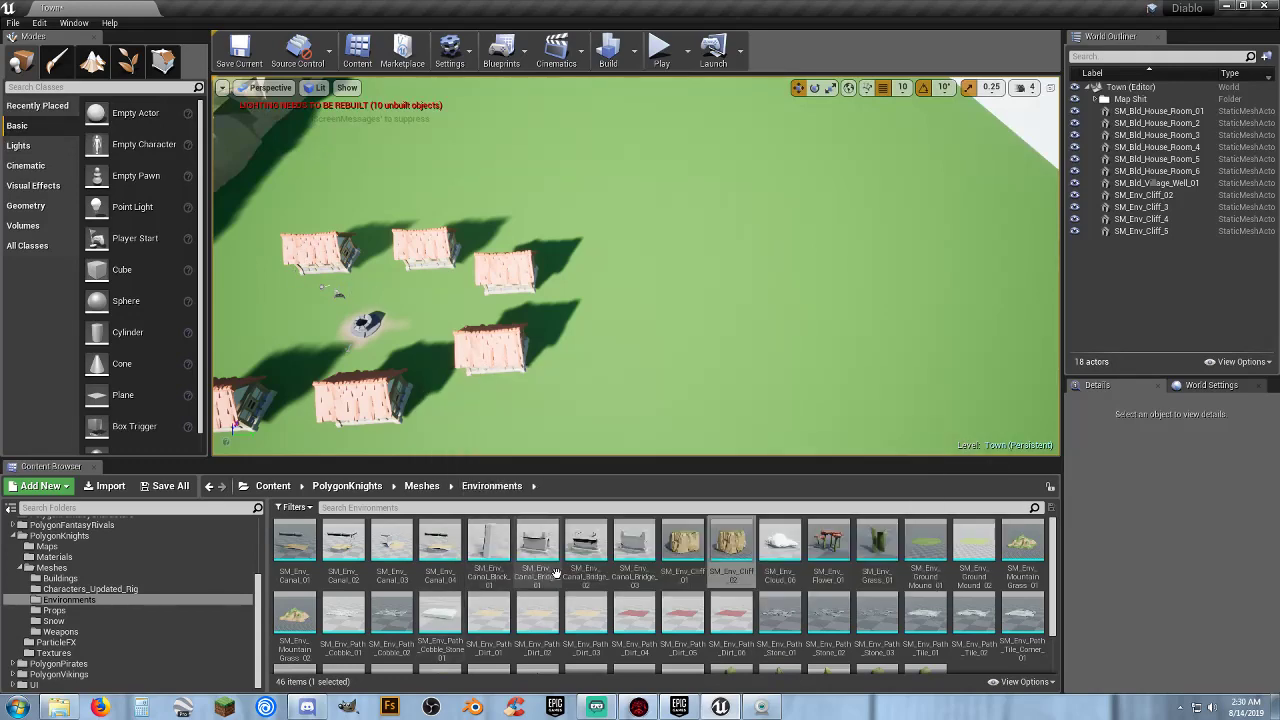
{"action": "scroll", "coordinate": [854, 565], "scroll_direction": "down", "scroll_amount": 1}
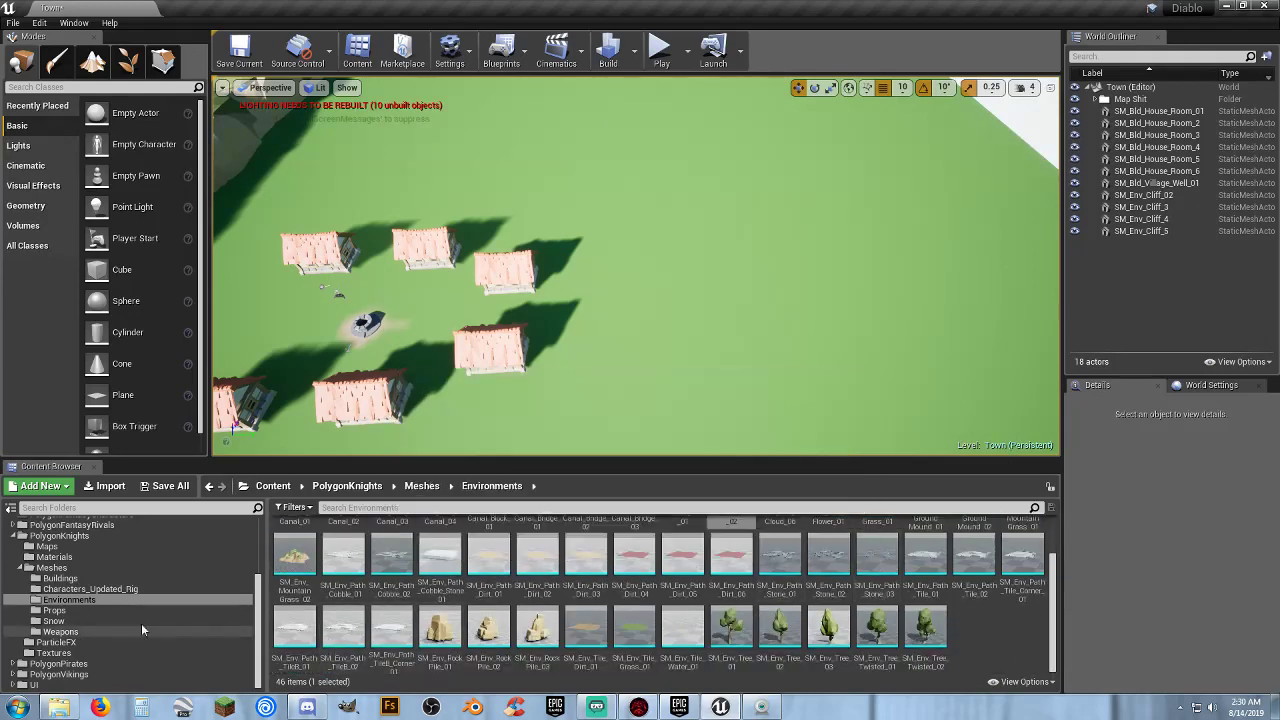
{"action": "scroll", "coordinate": [135, 574], "scroll_direction": "up", "scroll_amount": 3}
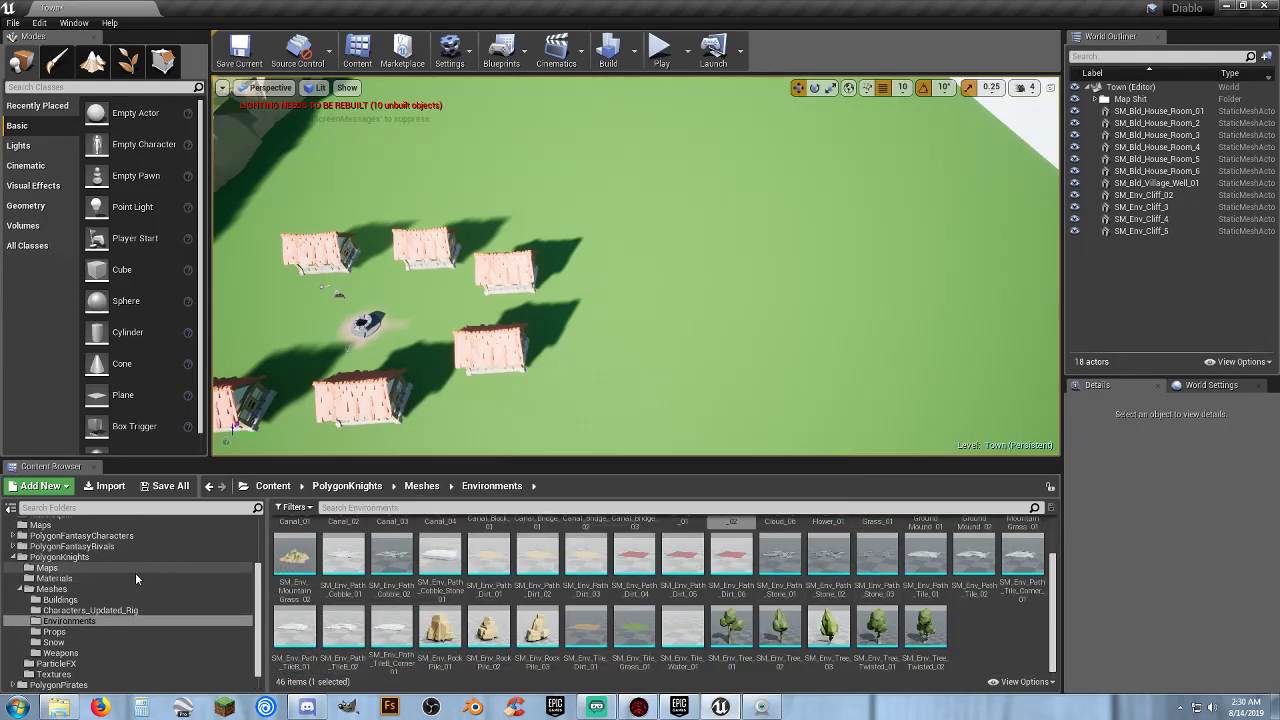
{"action": "scroll", "coordinate": [135, 578], "scroll_direction": "down", "scroll_amount": 2}
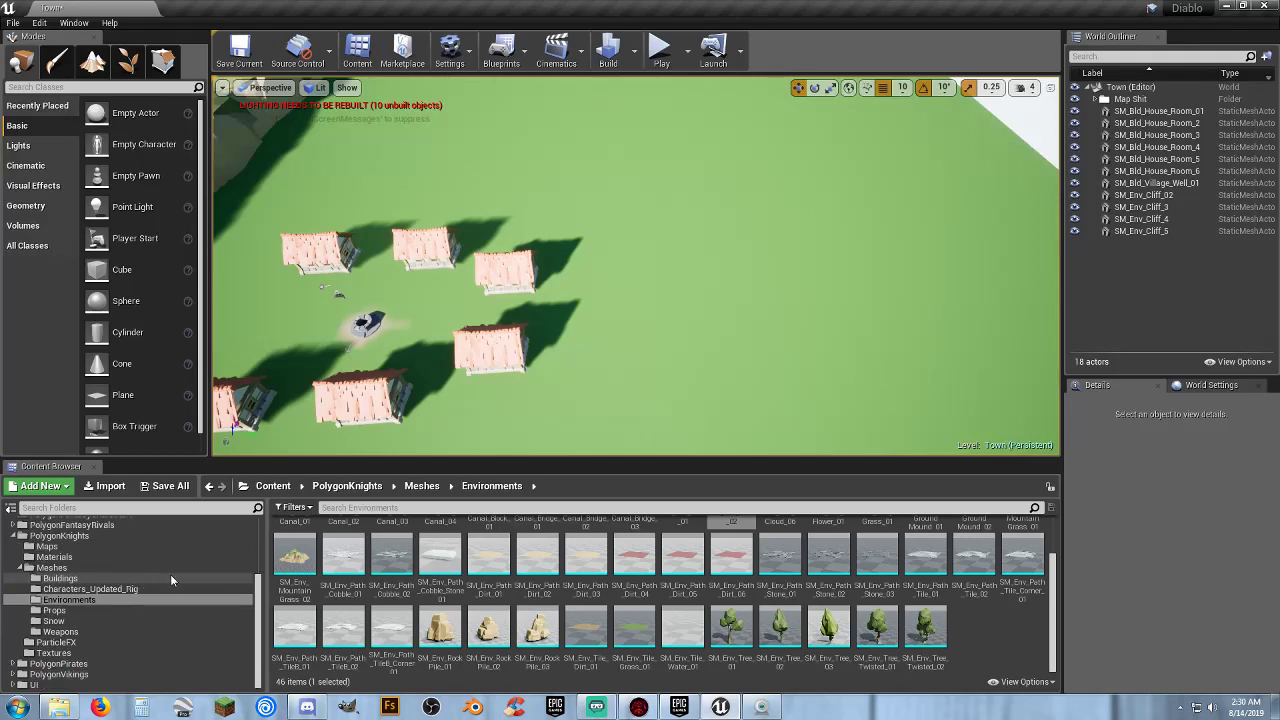
{"action": "scroll", "coordinate": [170, 574], "scroll_direction": "up", "scroll_amount": 2}
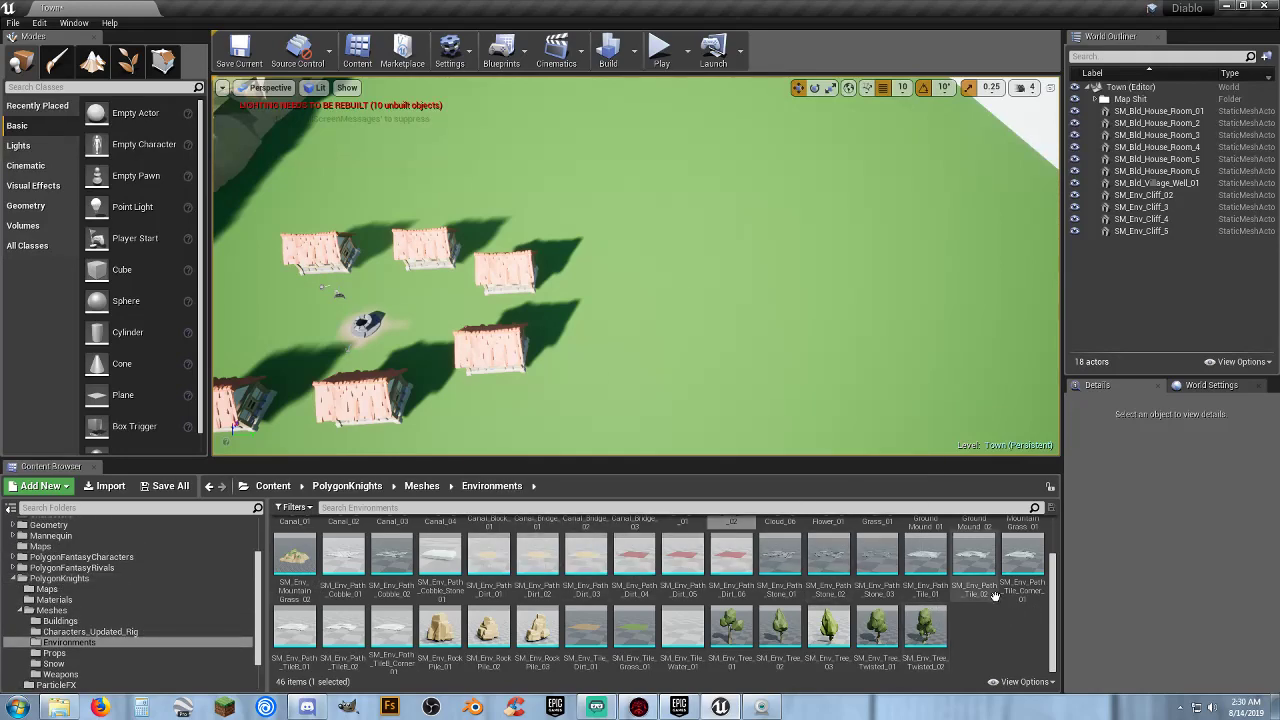
{"action": "scroll", "coordinate": [995, 596], "scroll_direction": "up", "scroll_amount": 2}
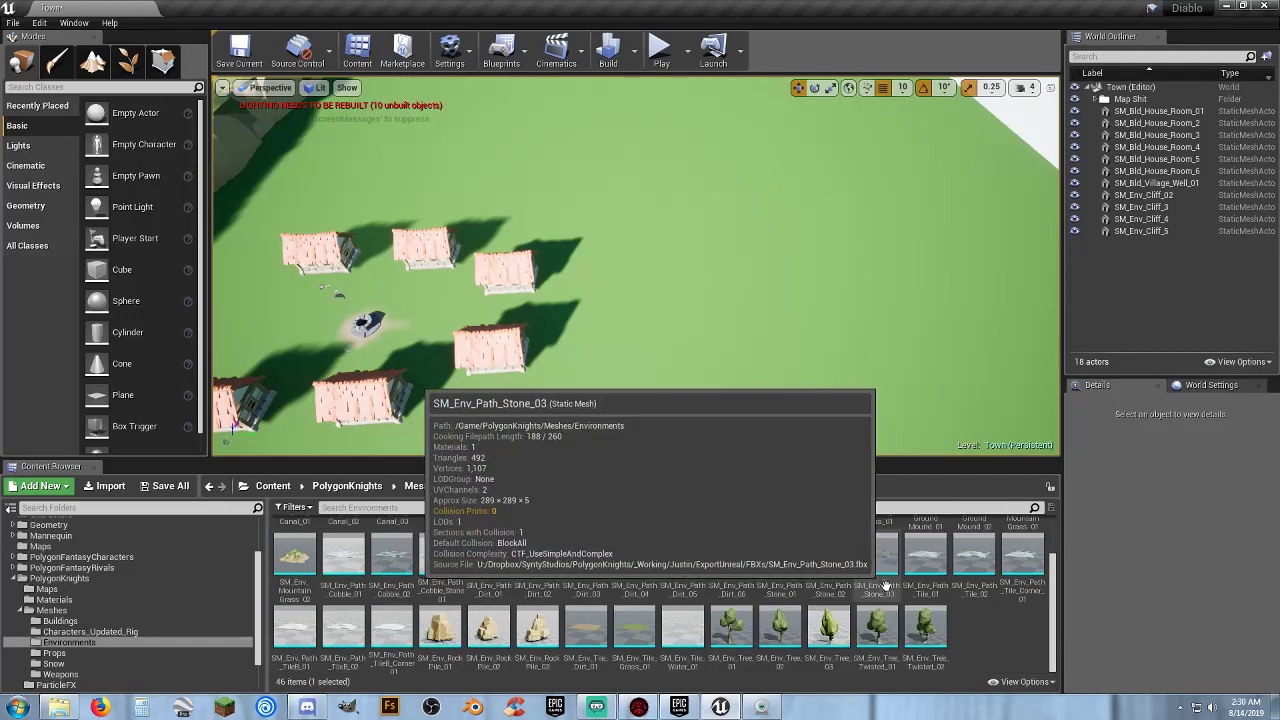
Place SM_Bld_Castle_Tower_01 from the PolygonKnights Buildings meshes on the open grass far from the houses, at X 3380, Y 6200, Z 0.
{"action": "left_click", "coordinate": [62, 621]}
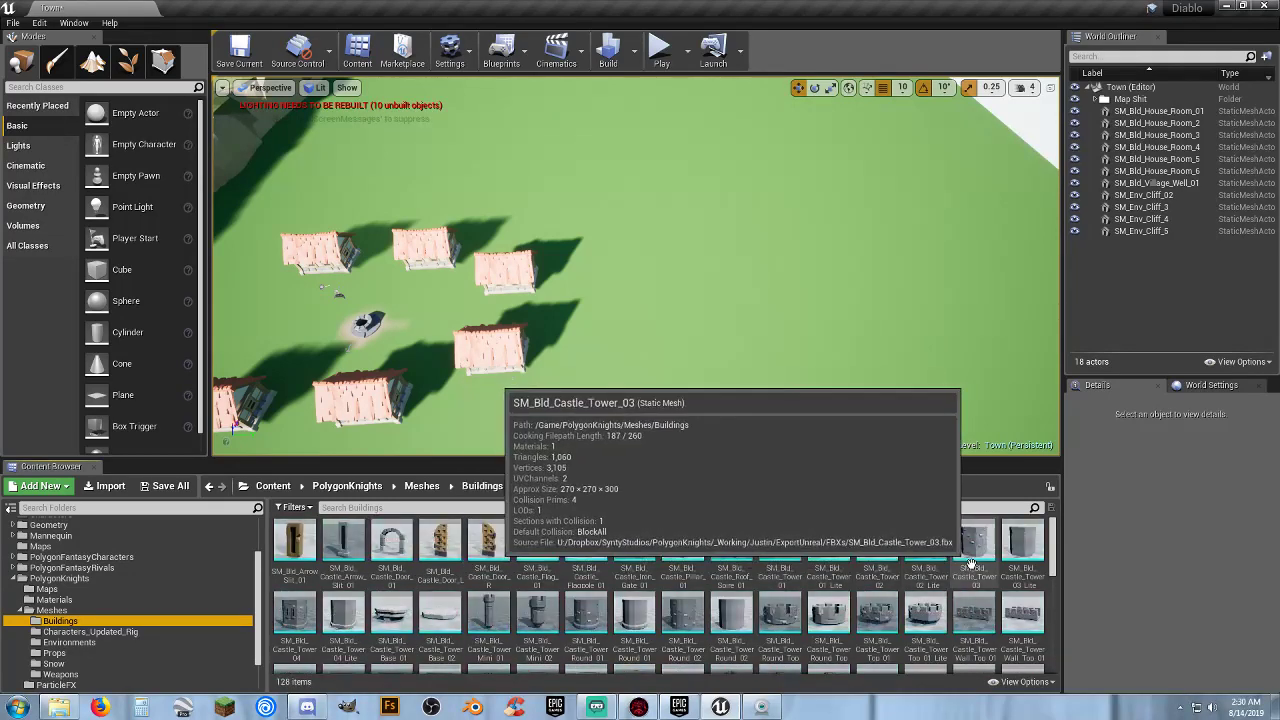
{"action": "scroll", "coordinate": [800, 545], "scroll_direction": "down", "scroll_amount": 3}
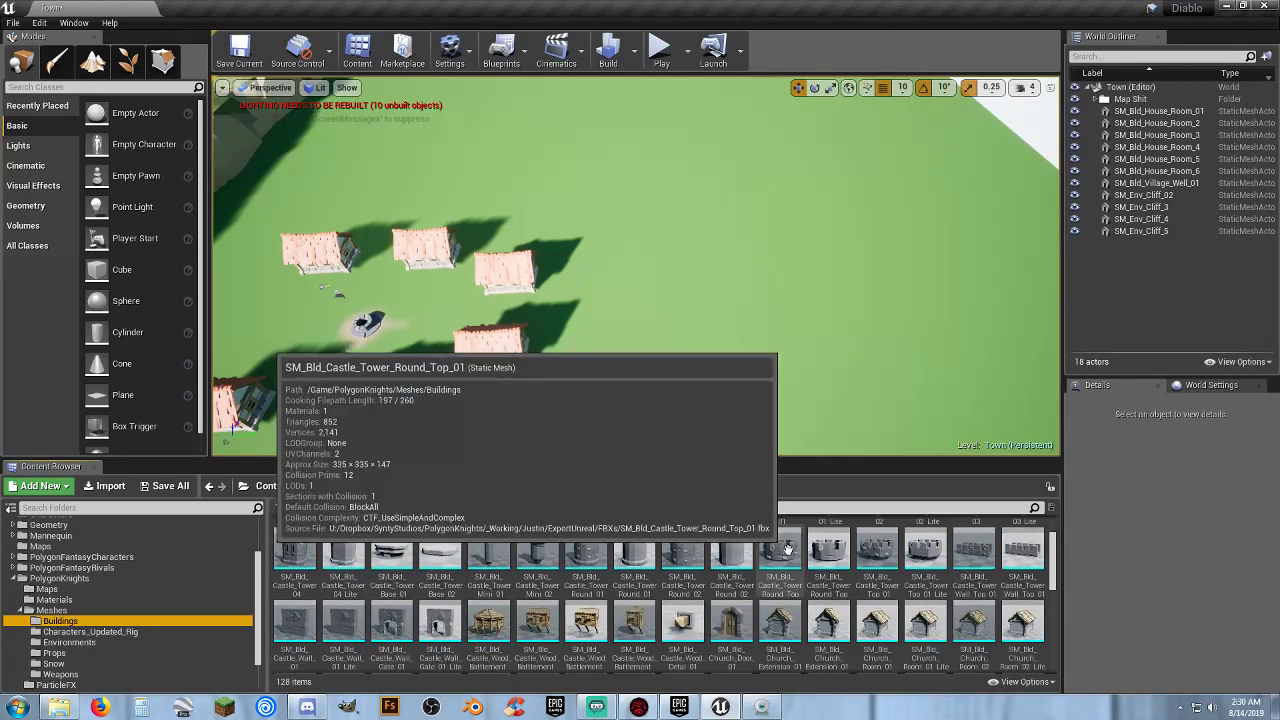
{"action": "scroll", "coordinate": [800, 545], "scroll_direction": "down", "scroll_amount": 4}
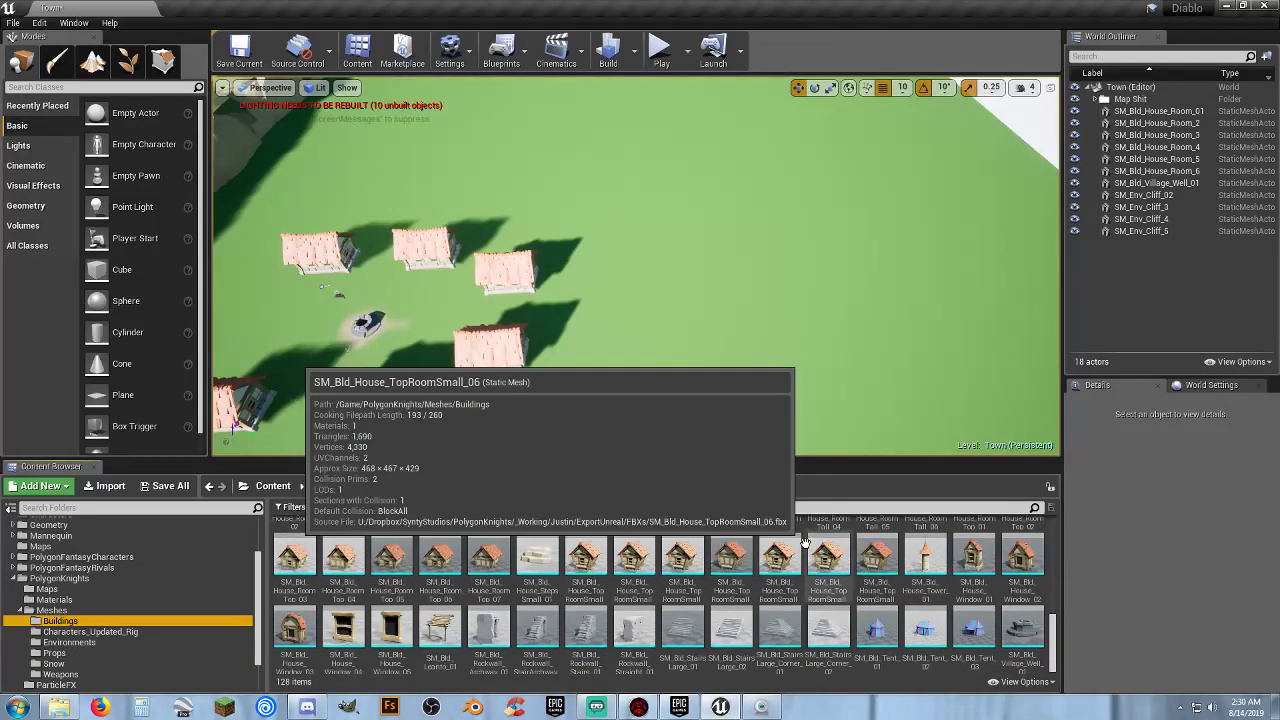
{"action": "scroll", "coordinate": [805, 541], "scroll_direction": "up", "scroll_amount": 7}
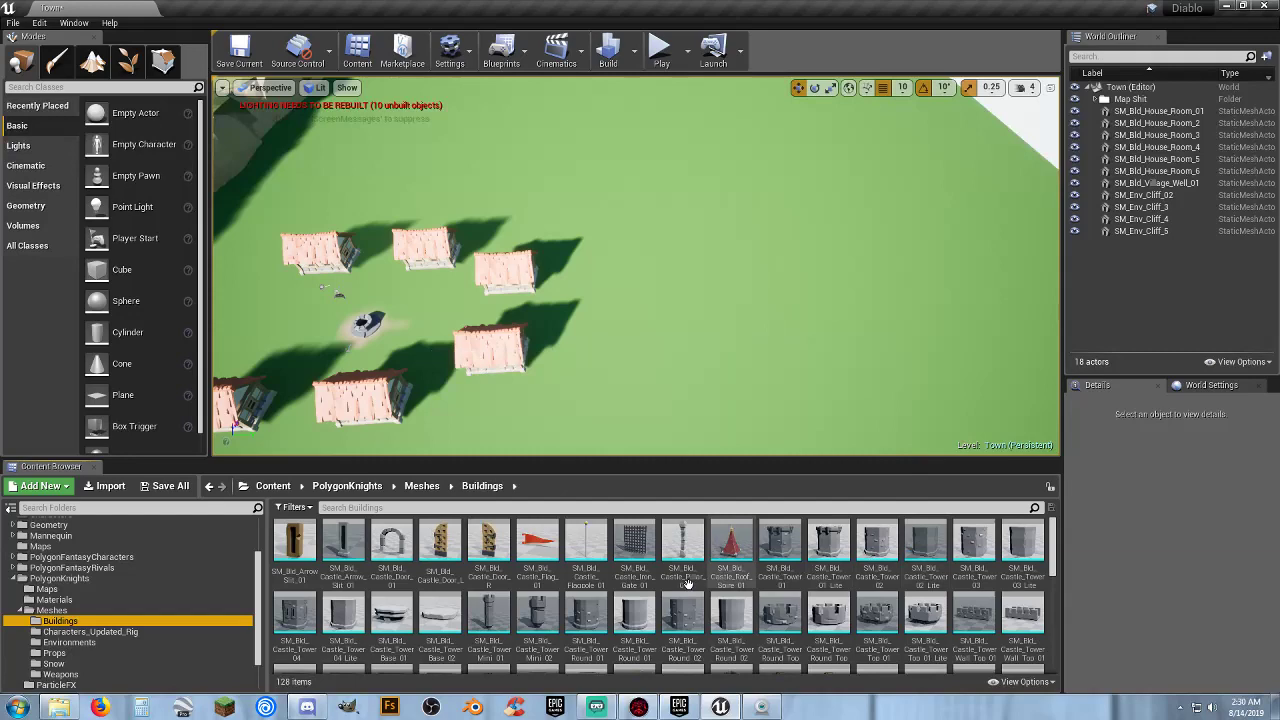
{"action": "left_click", "coordinate": [586, 612]}
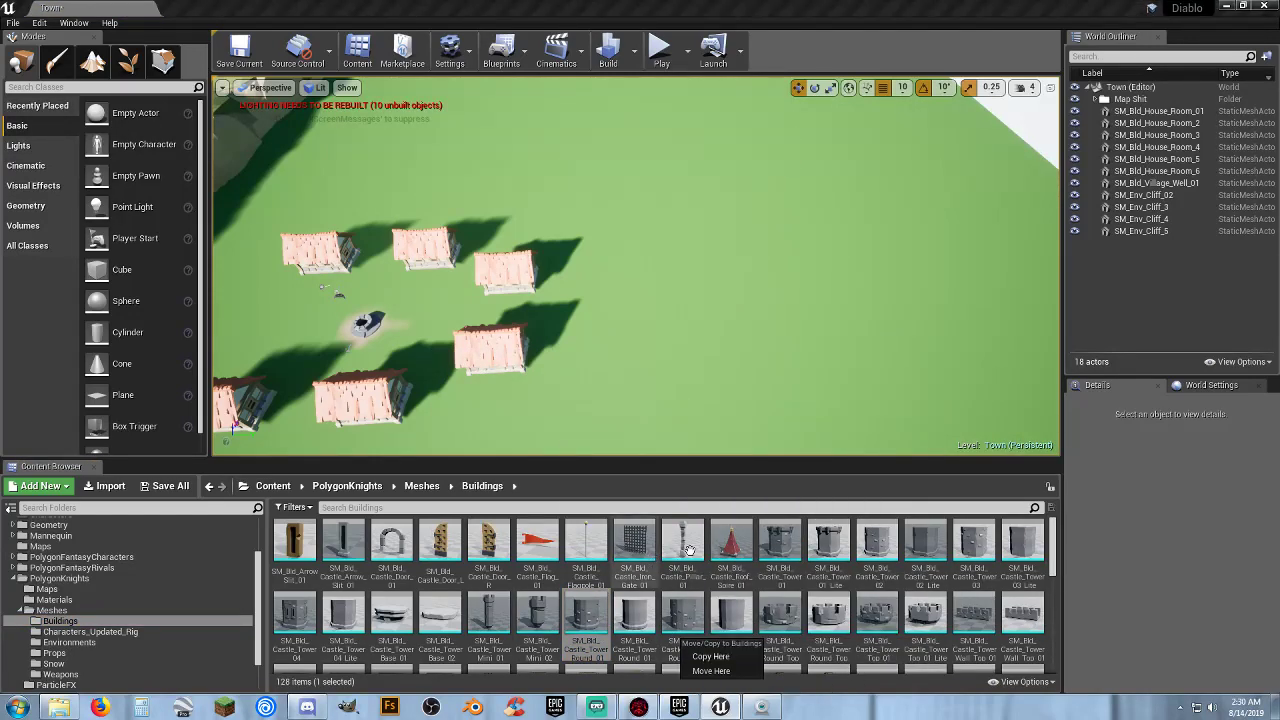
{"action": "left_click", "coordinate": [877, 610]}
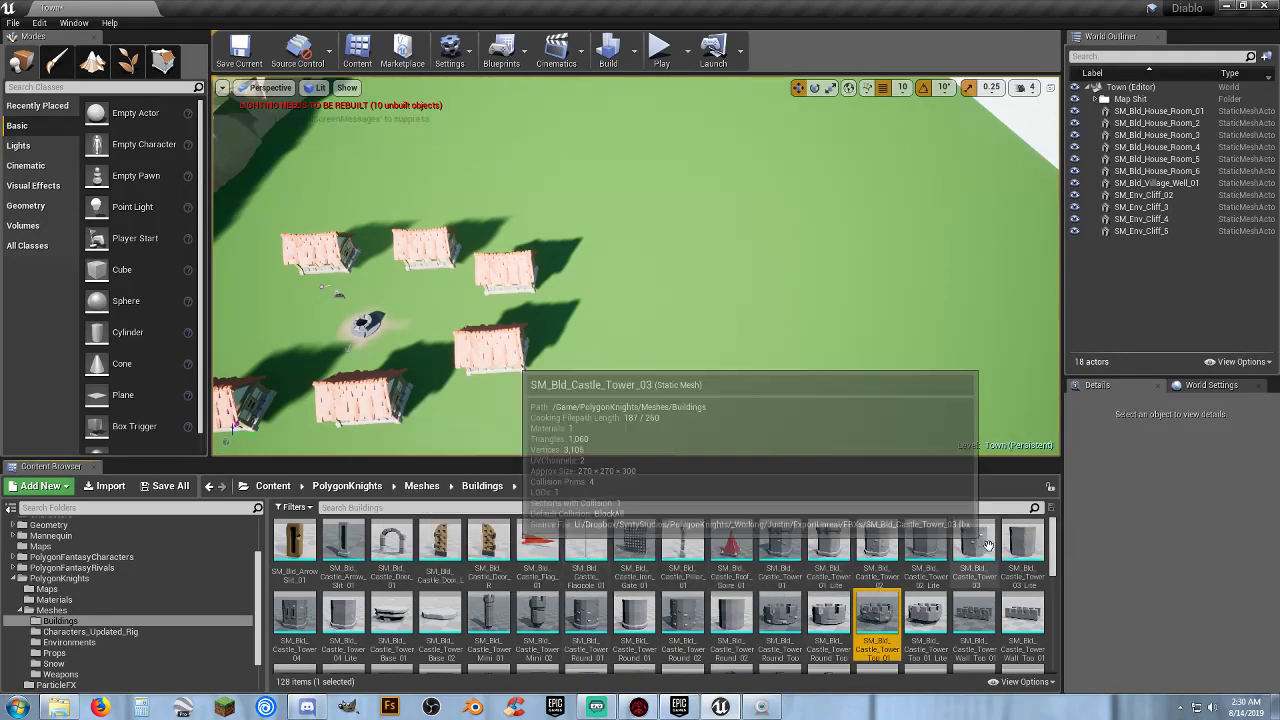
{"action": "left_click_drag", "start_coordinate": [780, 545], "coordinate": [810, 123]}
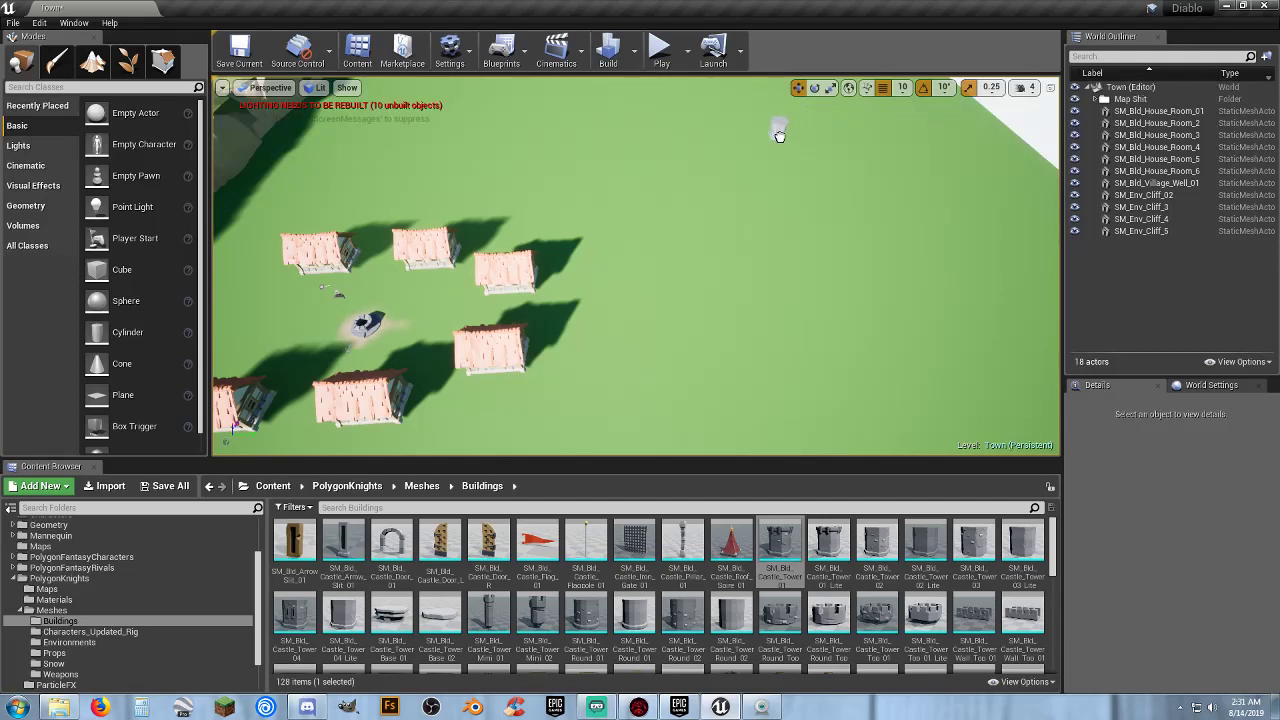
{"action": "left_click_drag", "start_coordinate": [780, 135], "coordinate": [822, 128]}
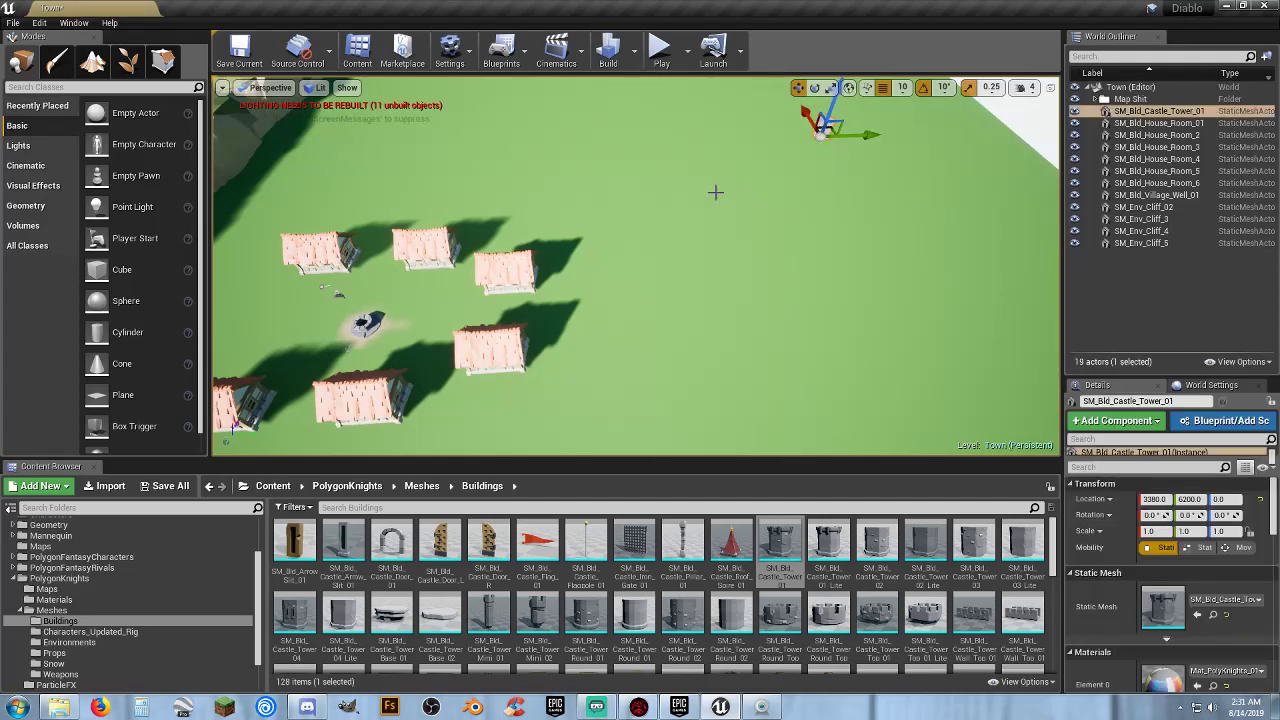
{"action": "right_click_drag", "start_coordinate": [652, 188], "coordinate": [630, 150]}
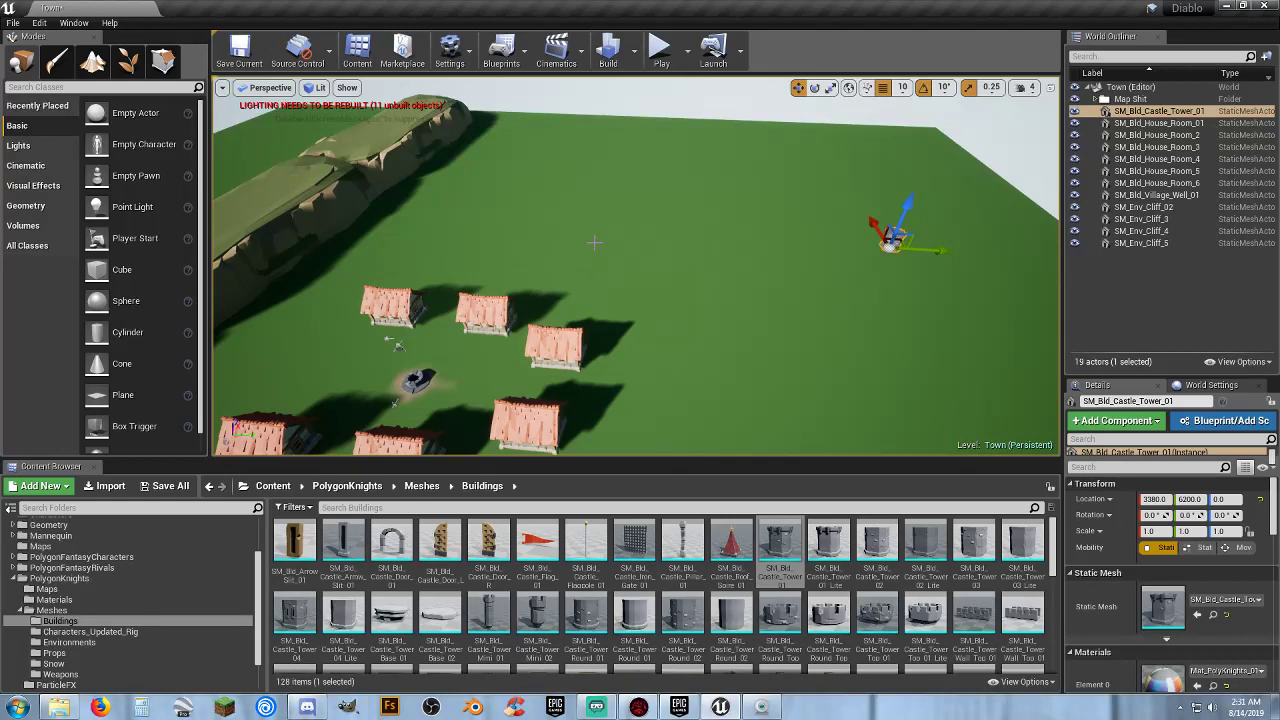
Duplicate SM_Bld_House_Room_2 and SM_Bld_House_Room_3 and set the copies behind the ring at X 1950, Y -500 and X 1940, Y 1500.
{"action": "left_click", "coordinate": [482, 310]}
{"action": "left_click", "coordinate": [560, 348], "text": "ctrl"}
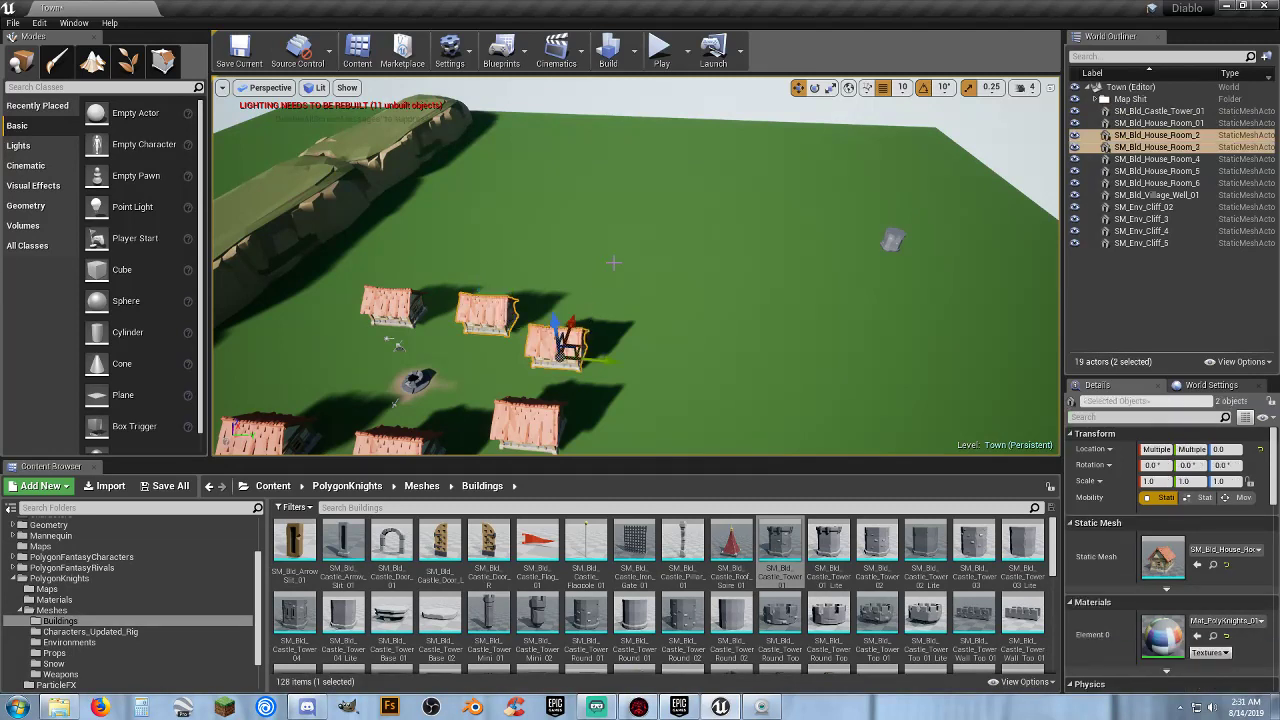
{"action": "key", "text": "ctrl+w"}
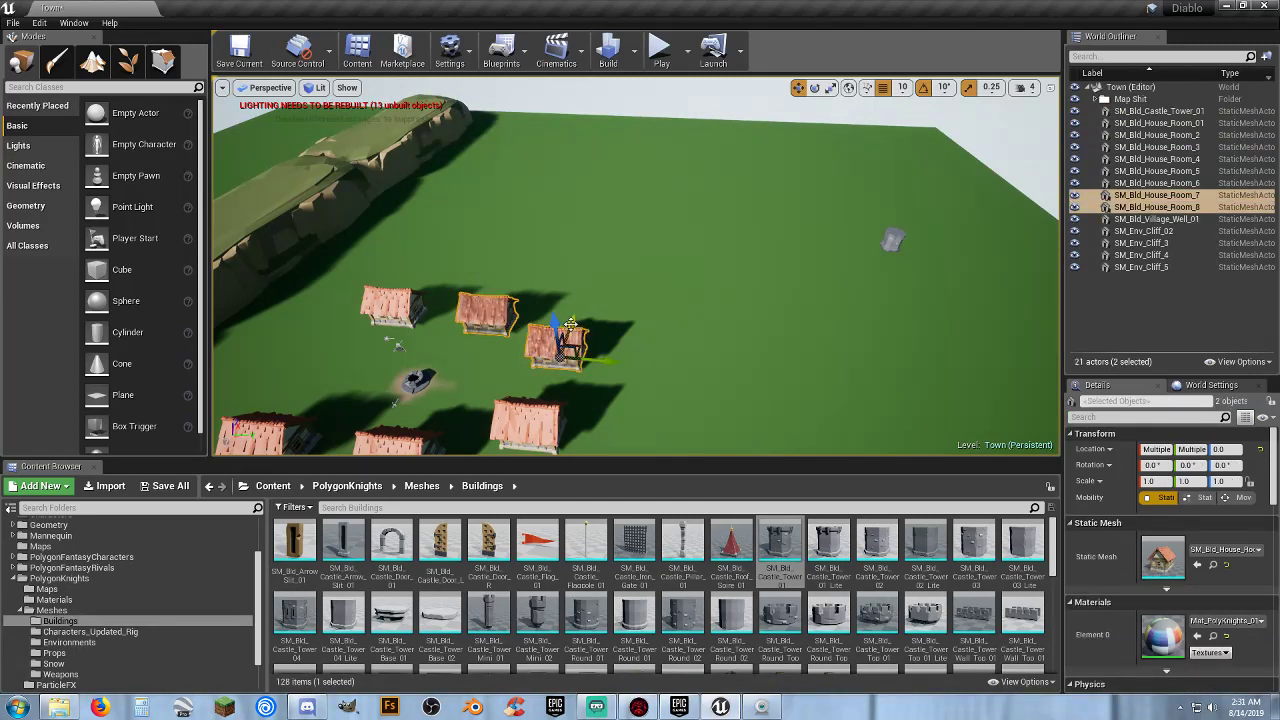
{"action": "left_click_drag", "start_coordinate": [569, 323], "coordinate": [570, 275]}
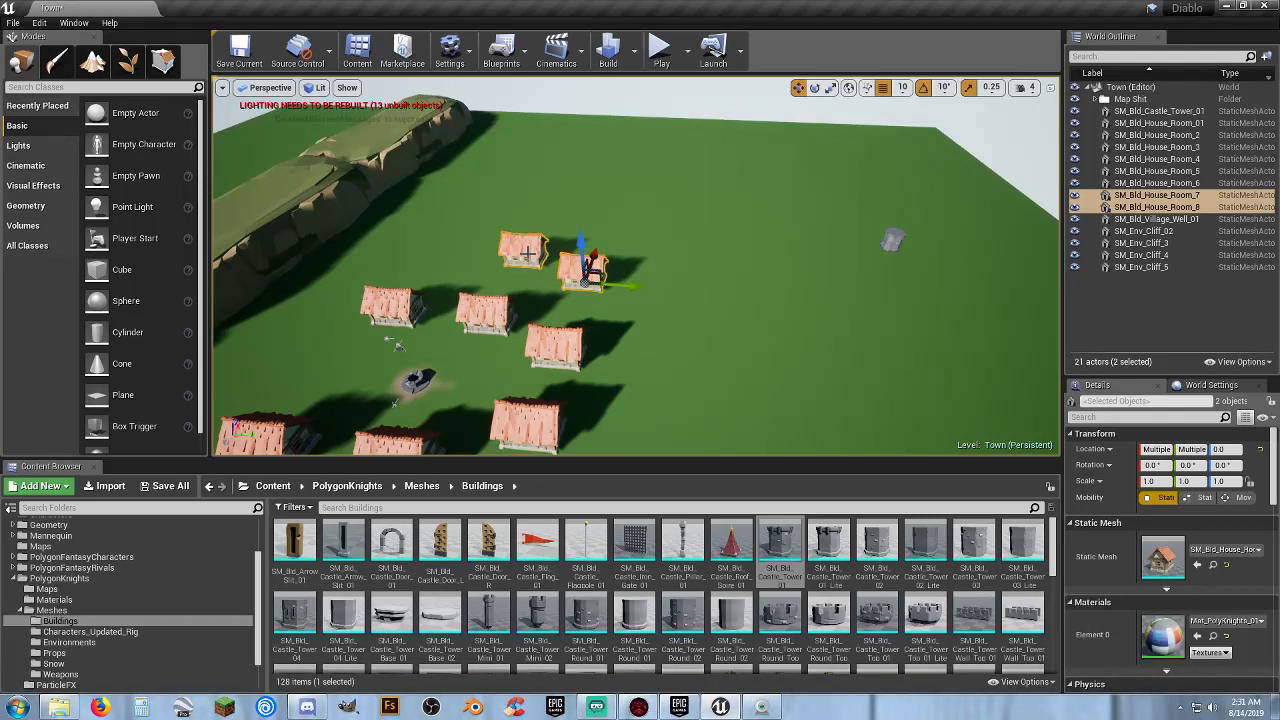
{"action": "left_click", "coordinate": [569, 270]}
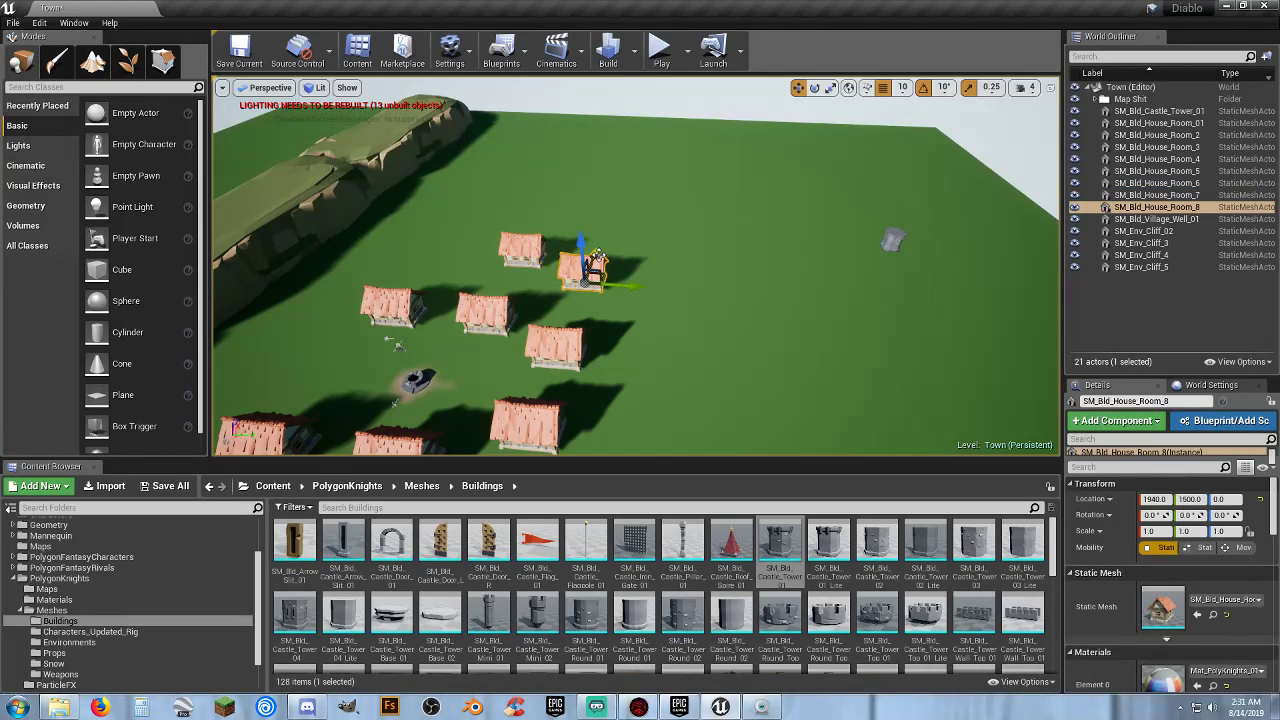
{"action": "left_click_drag", "start_coordinate": [599, 256], "coordinate": [502, 275]}
{"action": "left_click", "coordinate": [518, 249]}
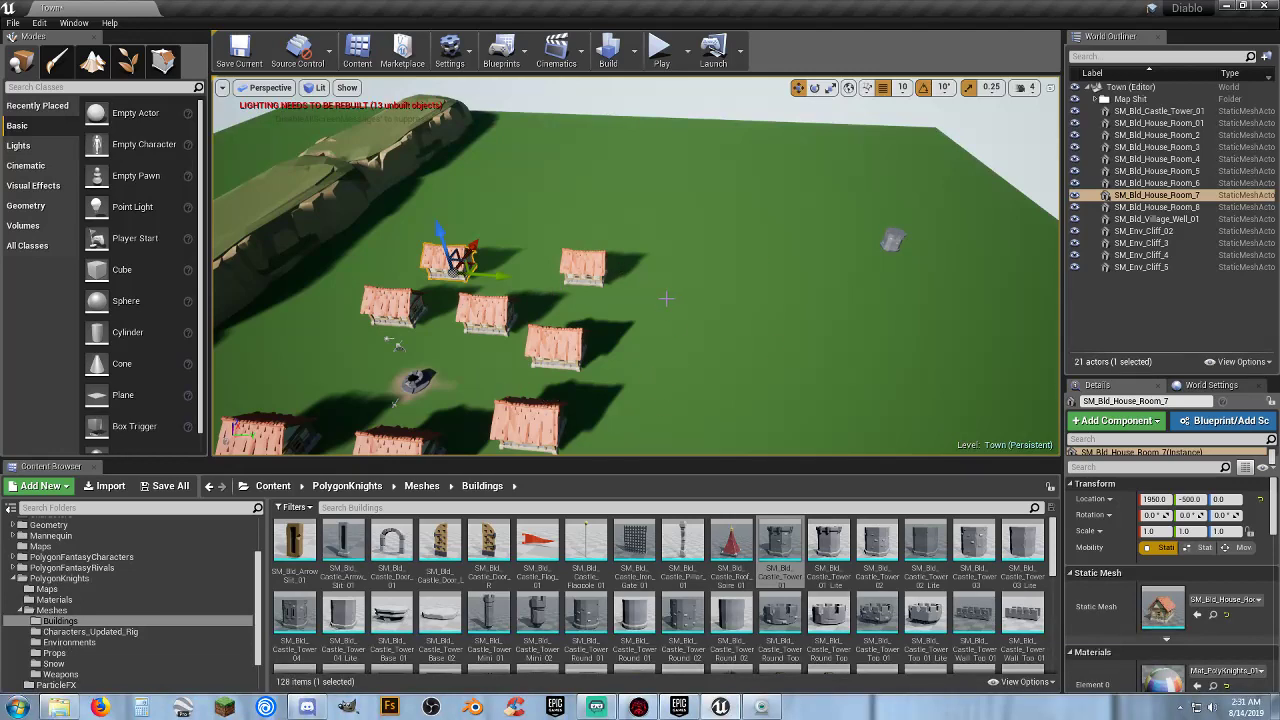
Examine the house layout around the well from above and by running past the houses in a play test of the level.
{"action": "right_click_drag", "start_coordinate": [690, 364], "coordinate": [690, 404]}
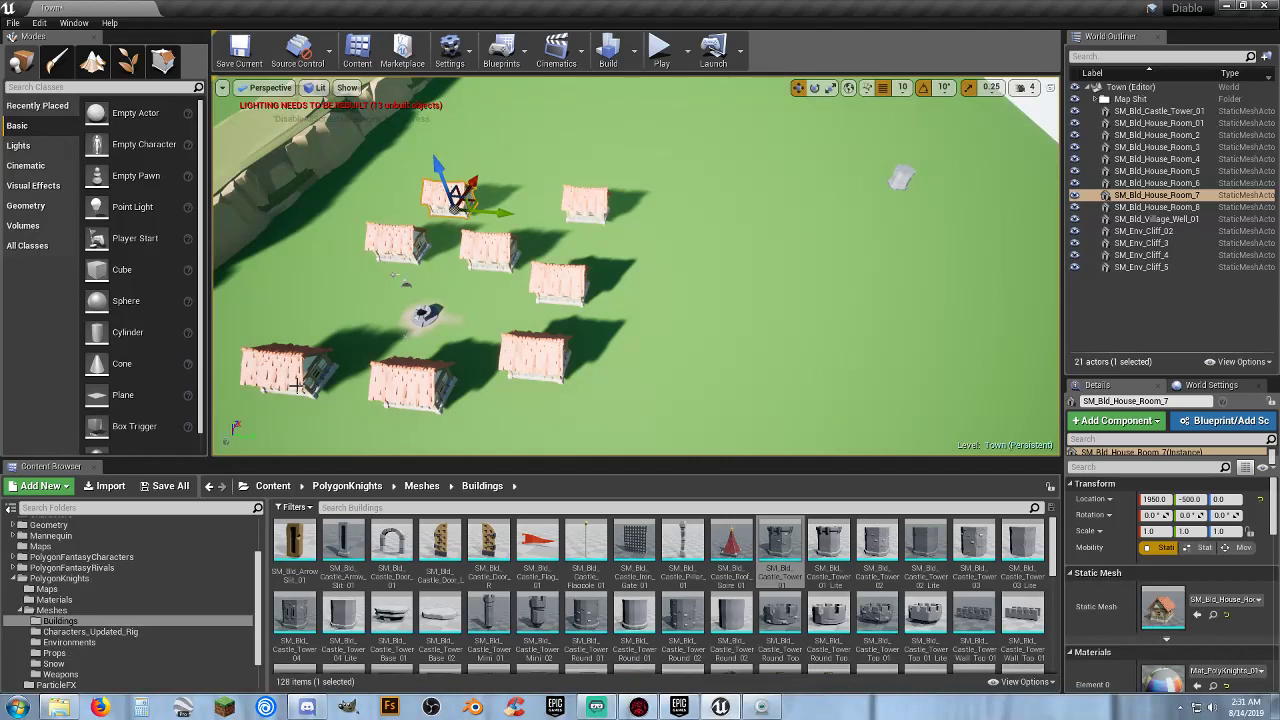
{"action": "right_click_drag", "start_coordinate": [296, 385], "coordinate": [243, 335]}
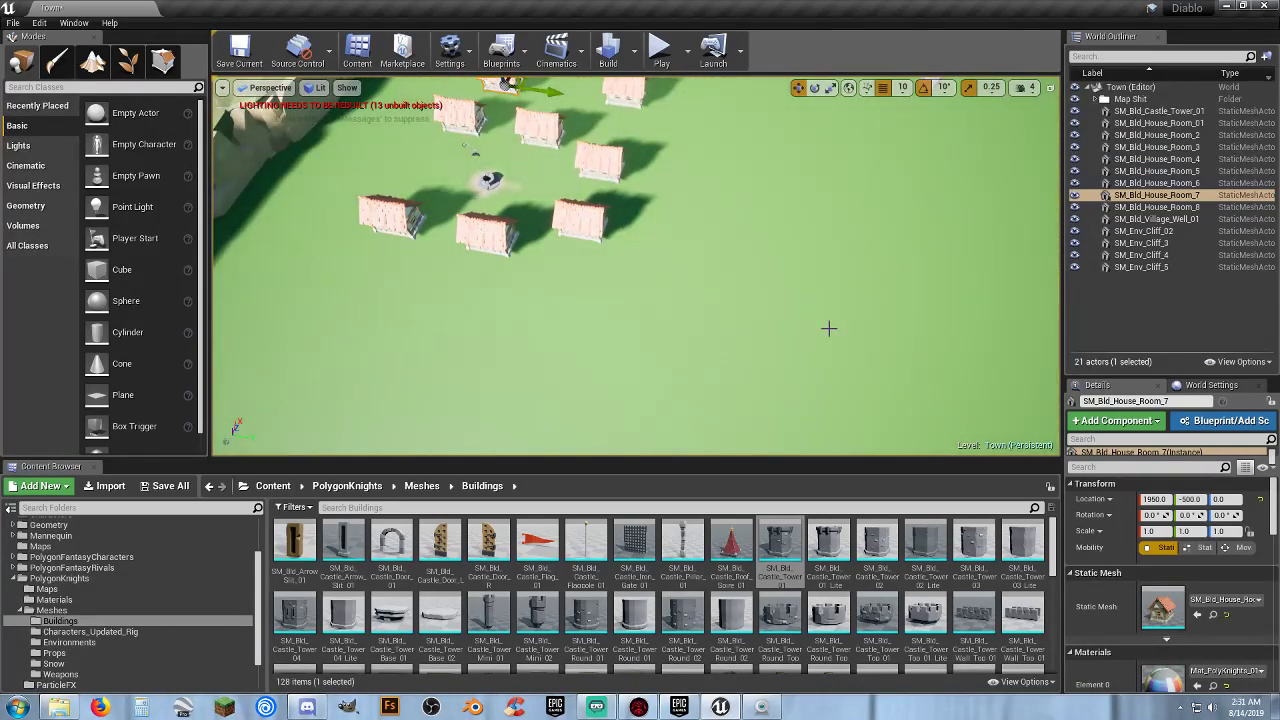
{"action": "right_click_drag", "start_coordinate": [828, 328], "coordinate": [518, 370]}
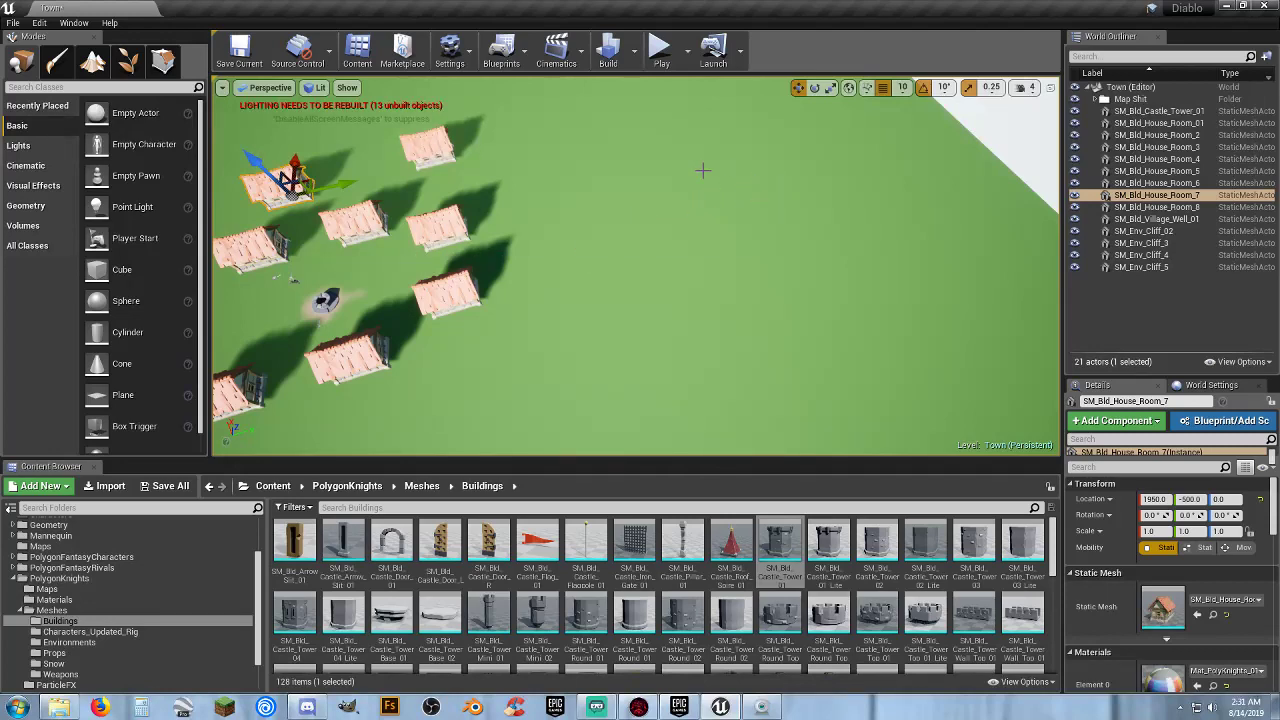
{"action": "mouse_move", "coordinate": [703, 170]}
{"action": "right_mouse_down"}
{"action": "mouse_move", "coordinate": [630, 240]}
{"action": "mouse_move", "coordinate": [665, 178]}
{"action": "mouse_move", "coordinate": [701, 169]}
{"action": "right_mouse_up"}
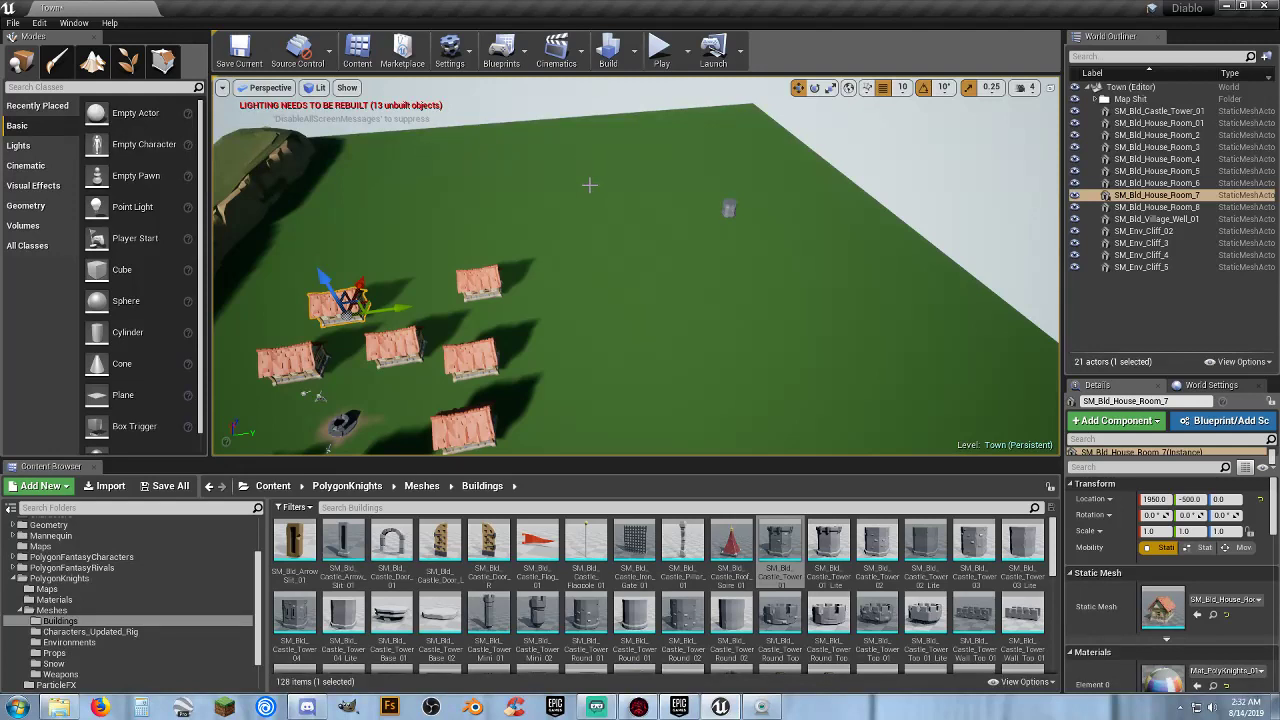
{"action": "right_click_drag", "start_coordinate": [621, 231], "coordinate": [550, 231]}
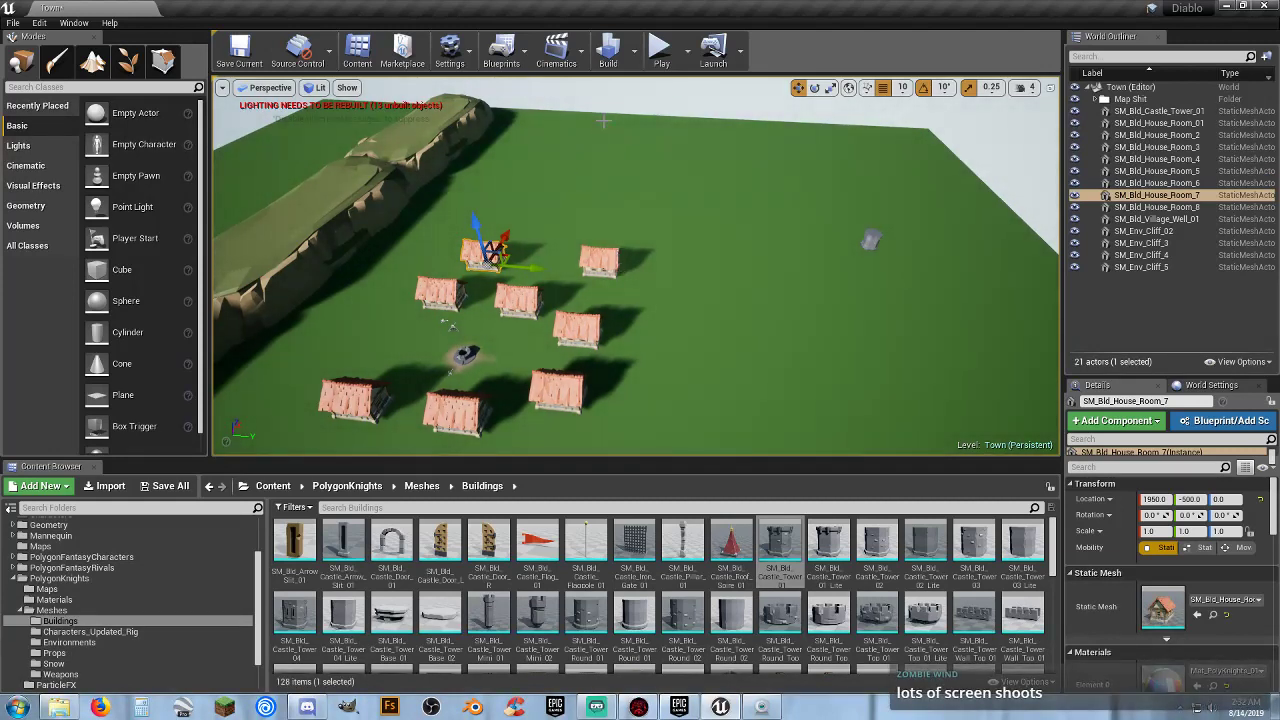
{"action": "left_click", "coordinate": [657, 45]}
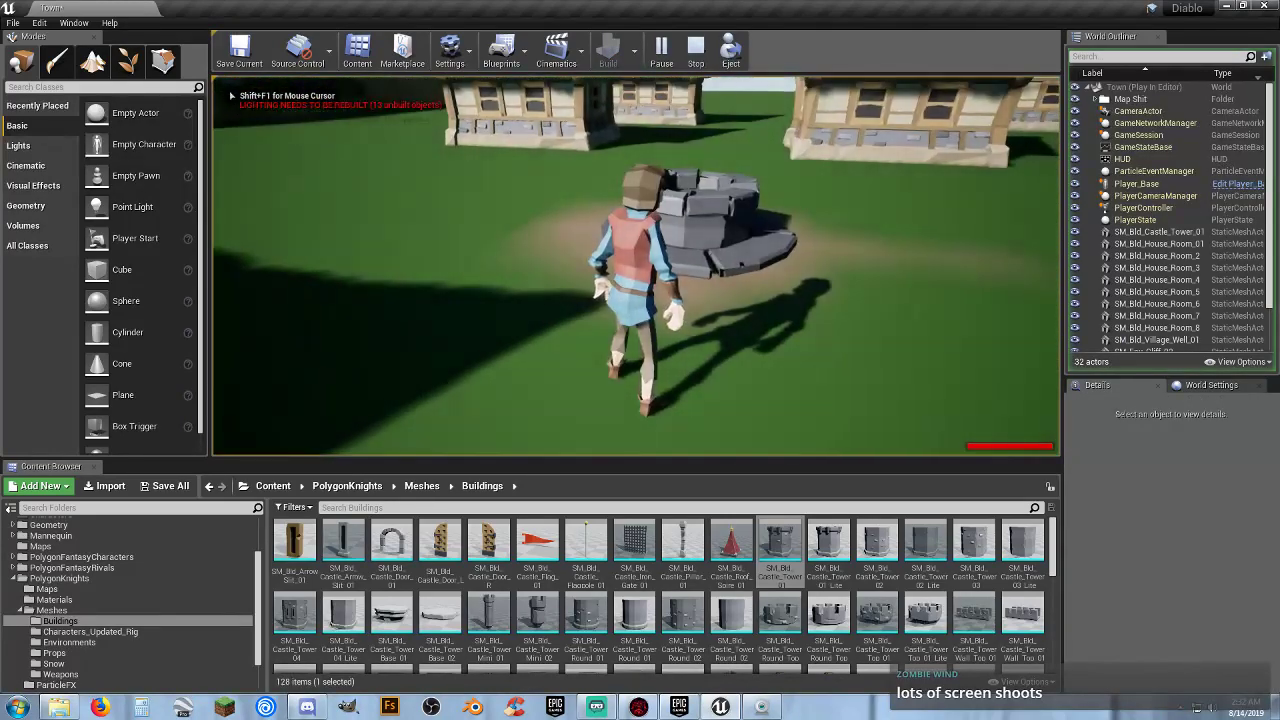
{"action": "key", "text": "w"}
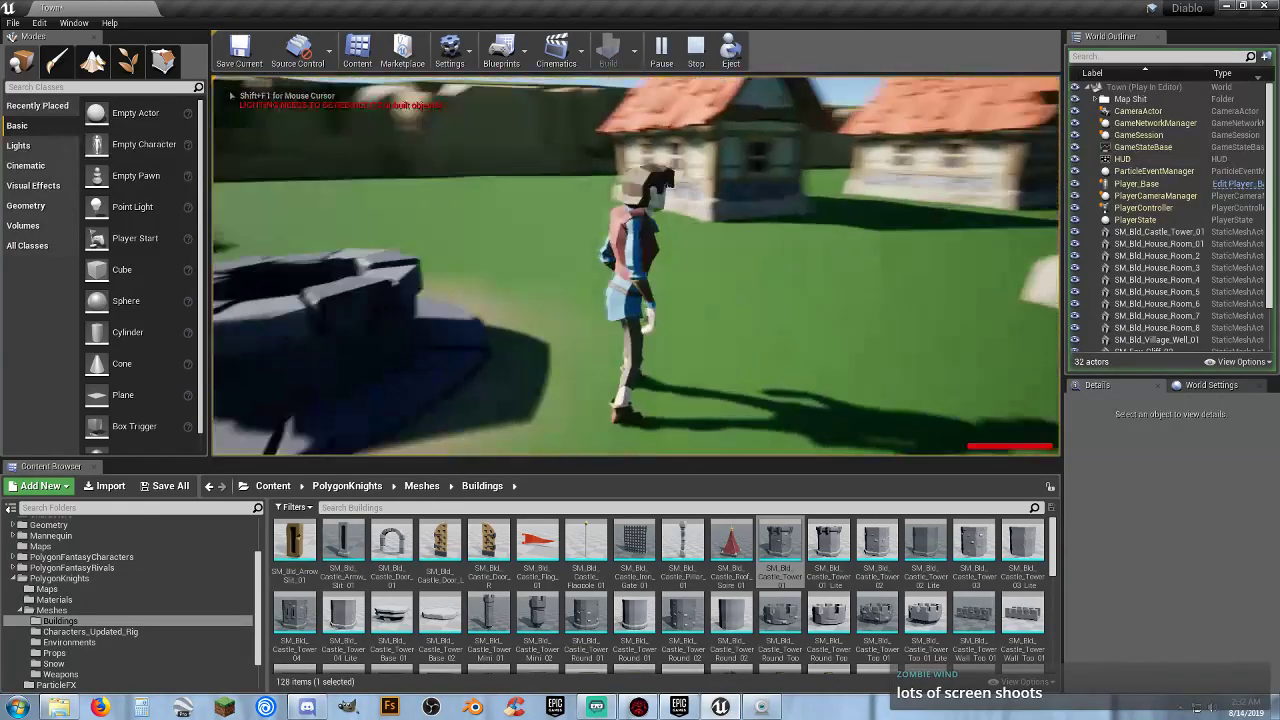
{"action": "key", "text": "w"}
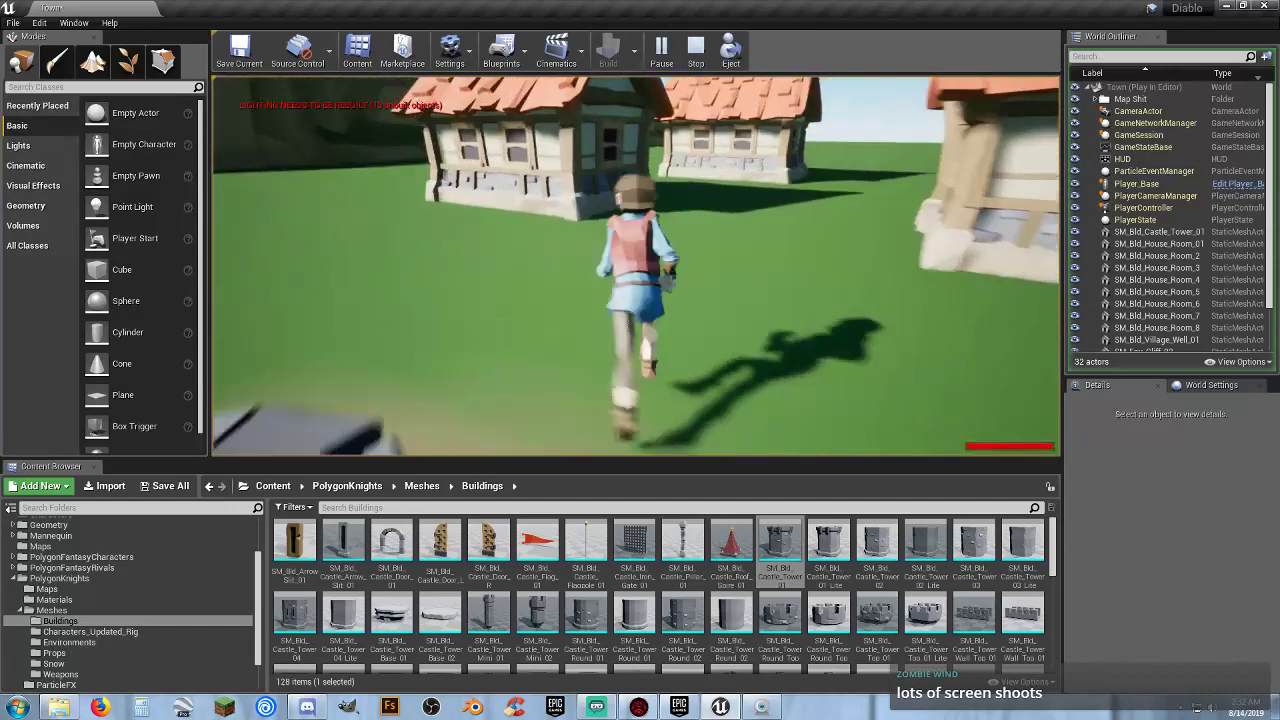
{"action": "key", "text": "w"}
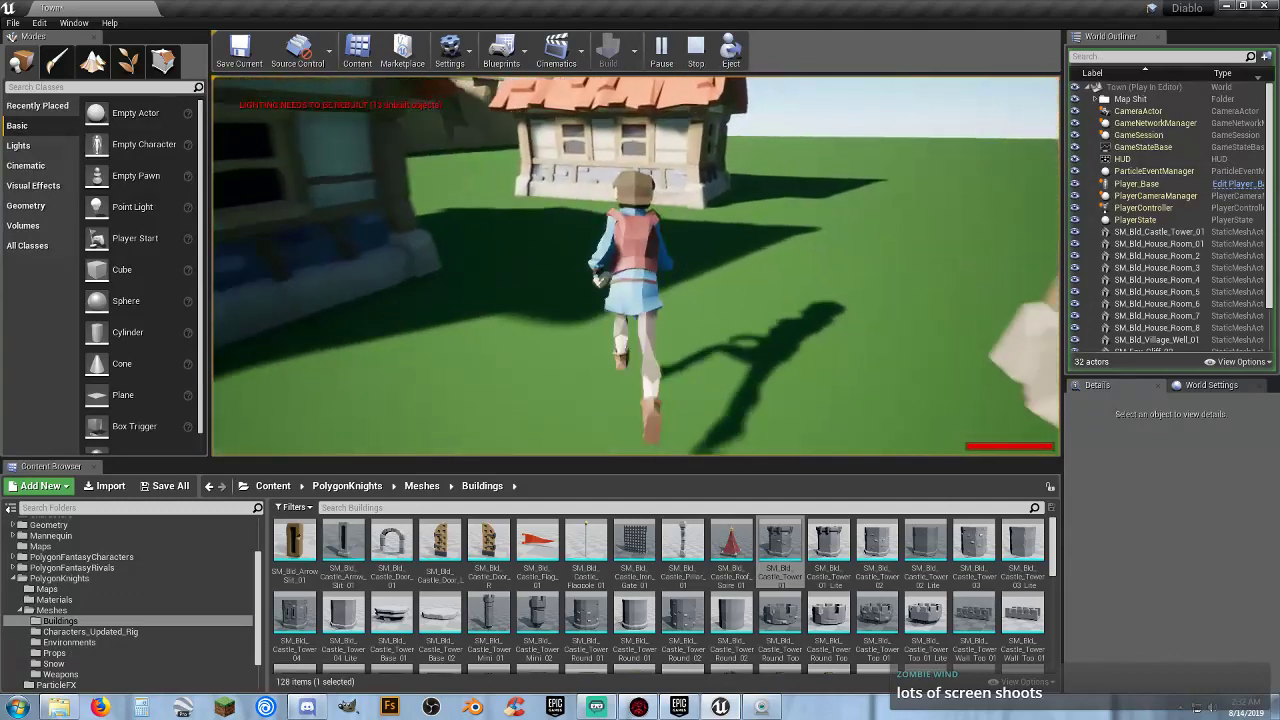
{"action": "key", "text": "a"}
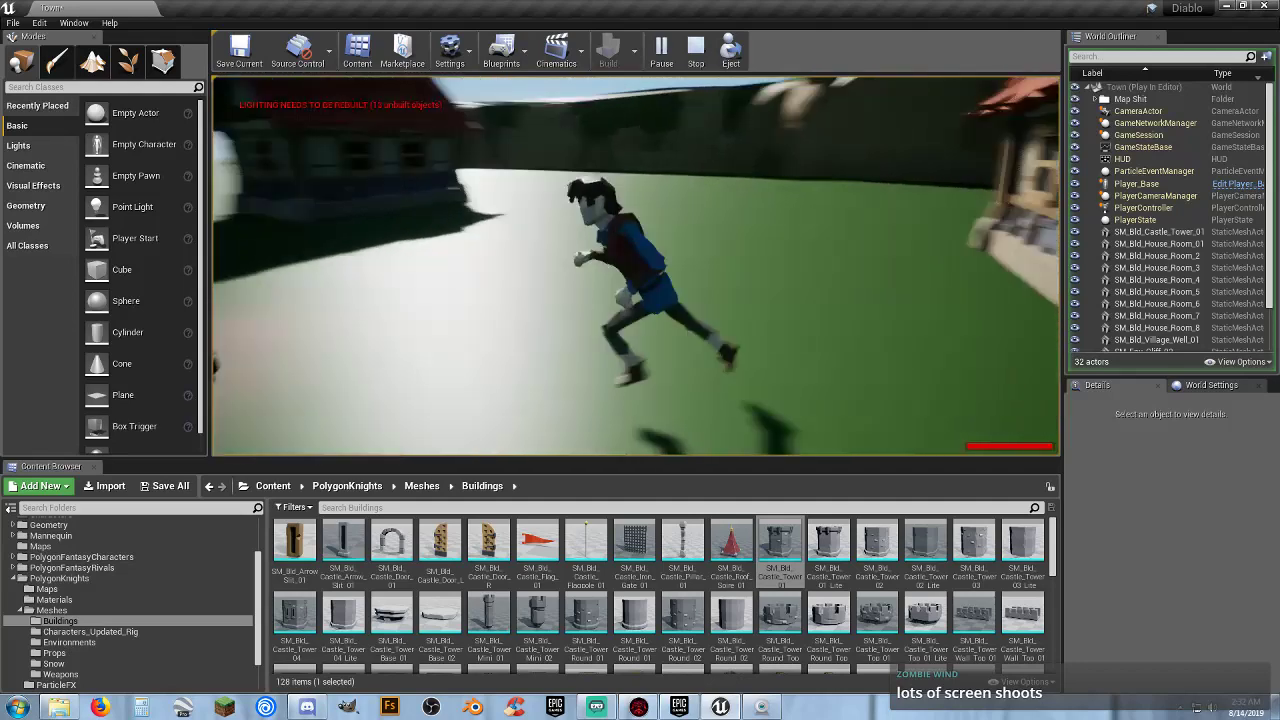
{"action": "key", "text": "Escape"}
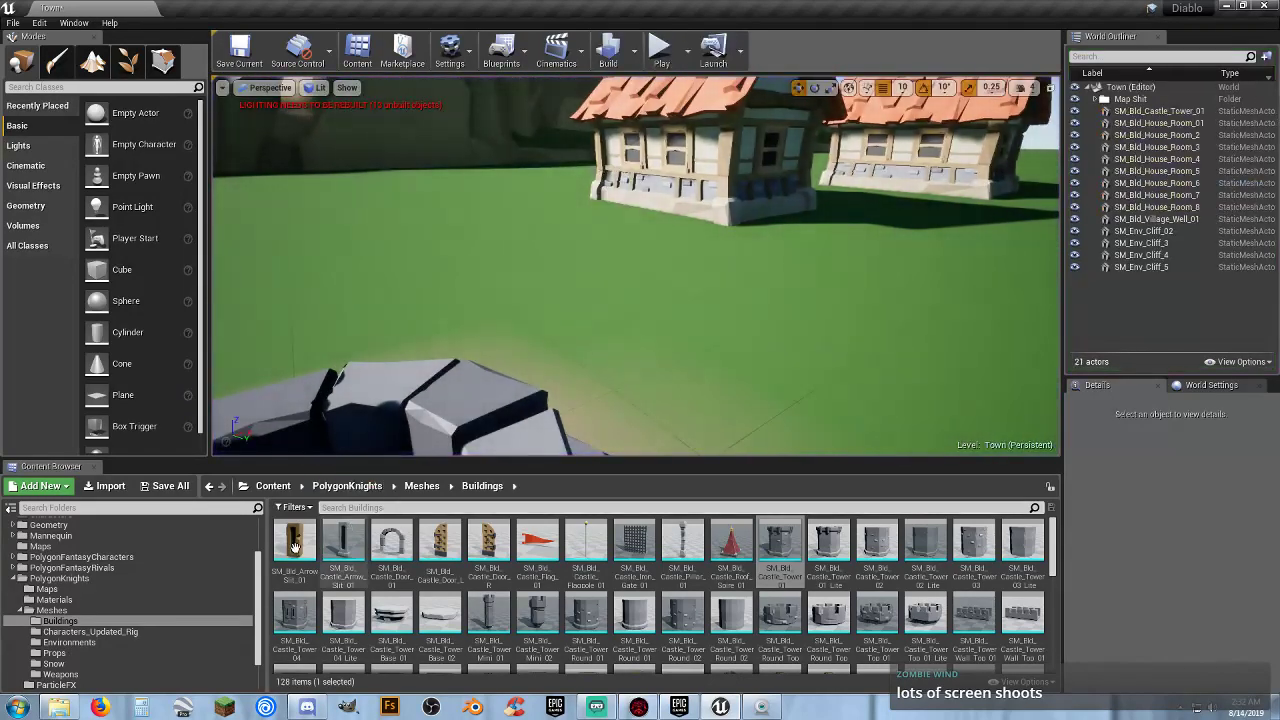
Inspect the SK_Character_Soldier_01 skeletal mesh from the PolygonKnights Characters_Updated_Rig meshes and close its editor.
{"action": "left_click", "coordinate": [70, 633]}
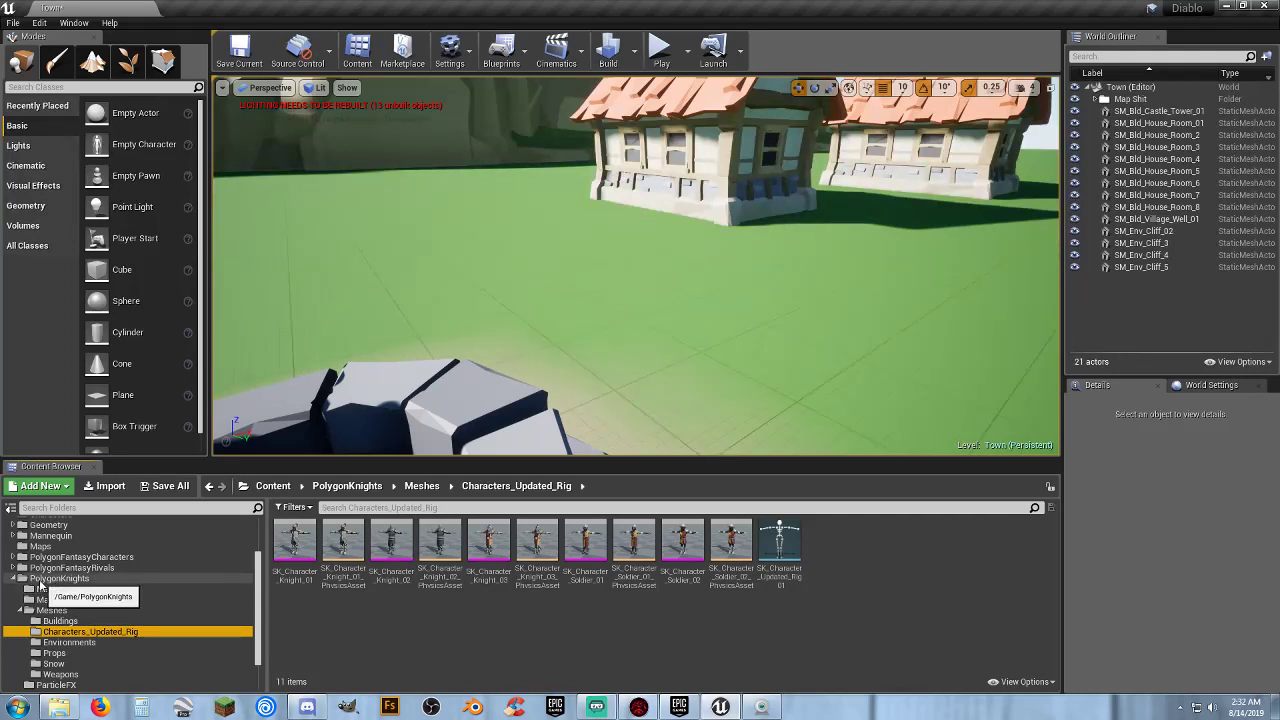
{"action": "scroll", "coordinate": [60, 591], "scroll_direction": "down", "scroll_amount": 2}
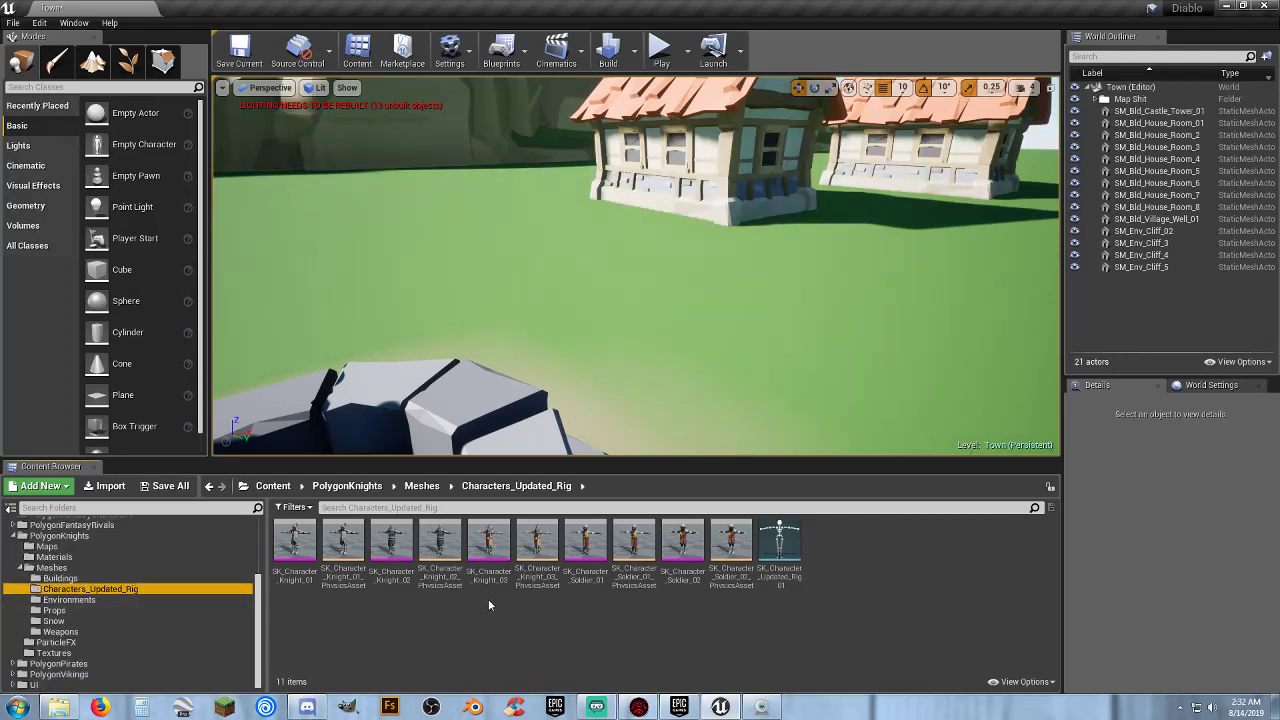
{"action": "double_click", "coordinate": [585, 579]}
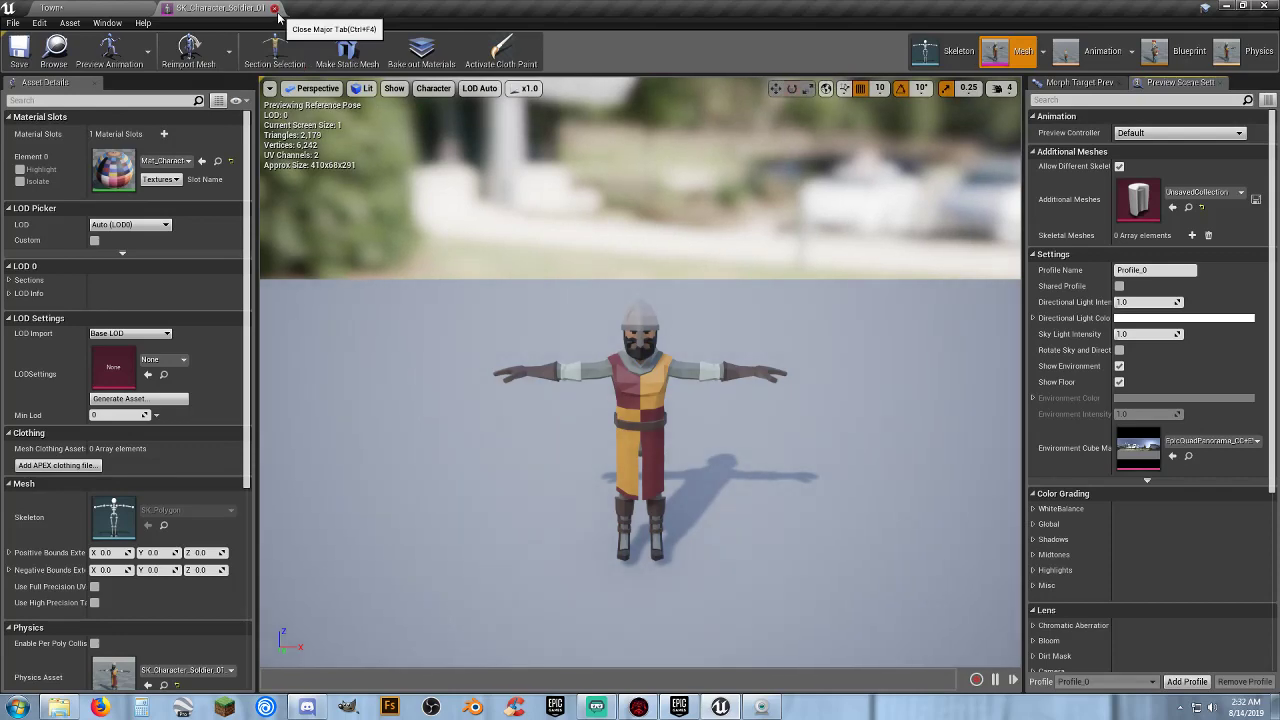
{"action": "left_click", "coordinate": [274, 8]}
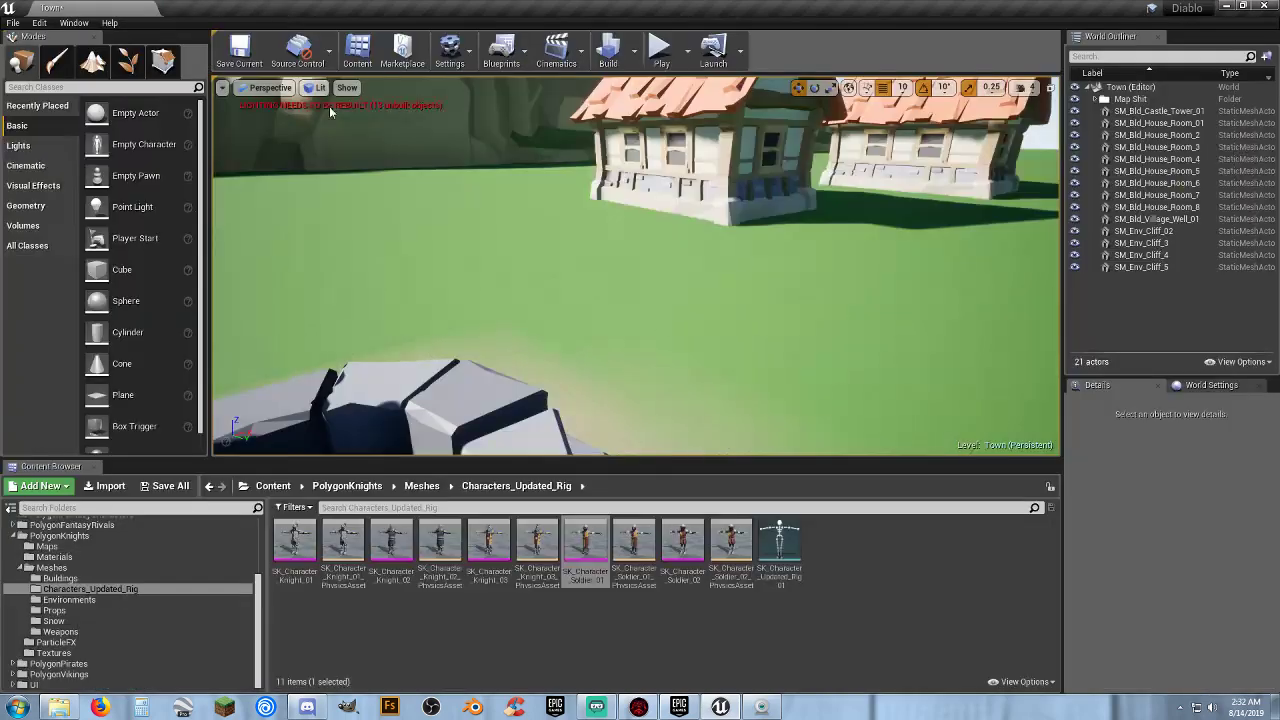
{"action": "left_click", "coordinate": [650, 620]}
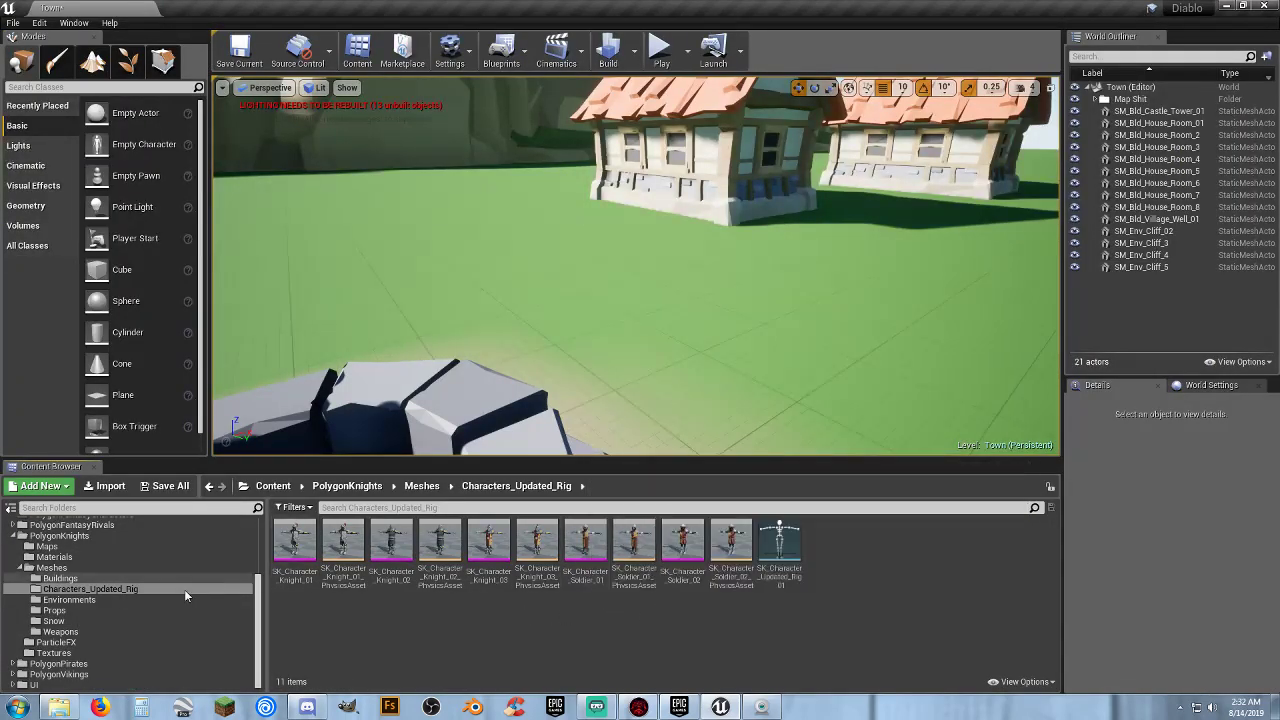
Open the Player_Base blueprint from the Characters Blueprints folder and show its Mesh component in the 3D preview.
{"action": "scroll", "coordinate": [60, 575], "scroll_direction": "up", "scroll_amount": 5}
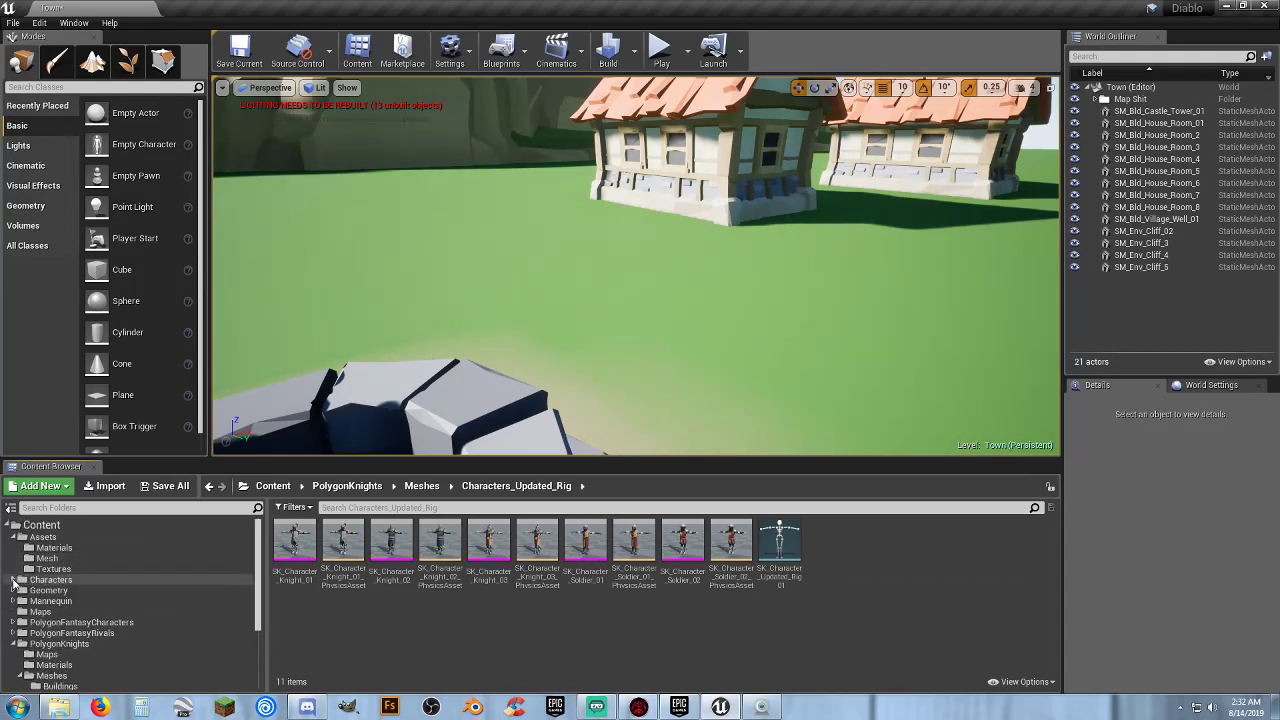
{"action": "left_click", "coordinate": [14, 580]}
{"action": "left_click", "coordinate": [88, 600]}
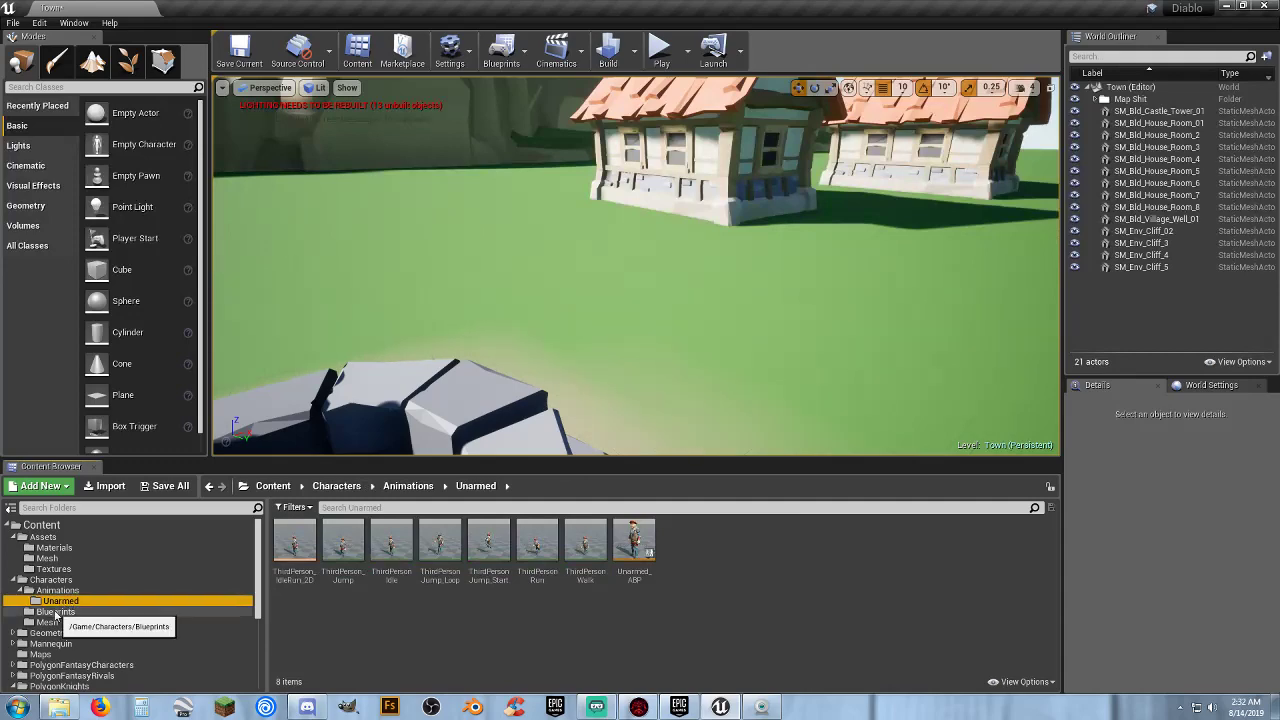
{"action": "left_click", "coordinate": [55, 613]}
{"action": "left_click", "coordinate": [291, 576]}
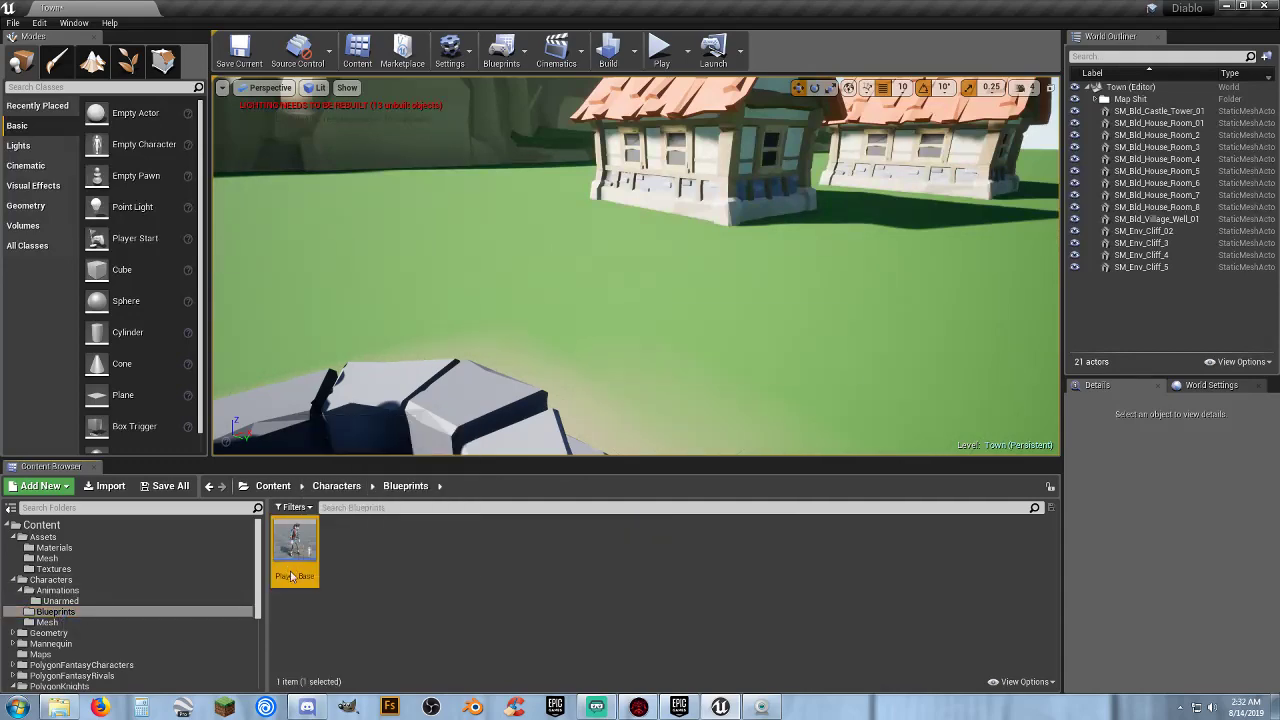
{"action": "double_click", "coordinate": [291, 576]}
{"action": "left_click", "coordinate": [125, 12]}
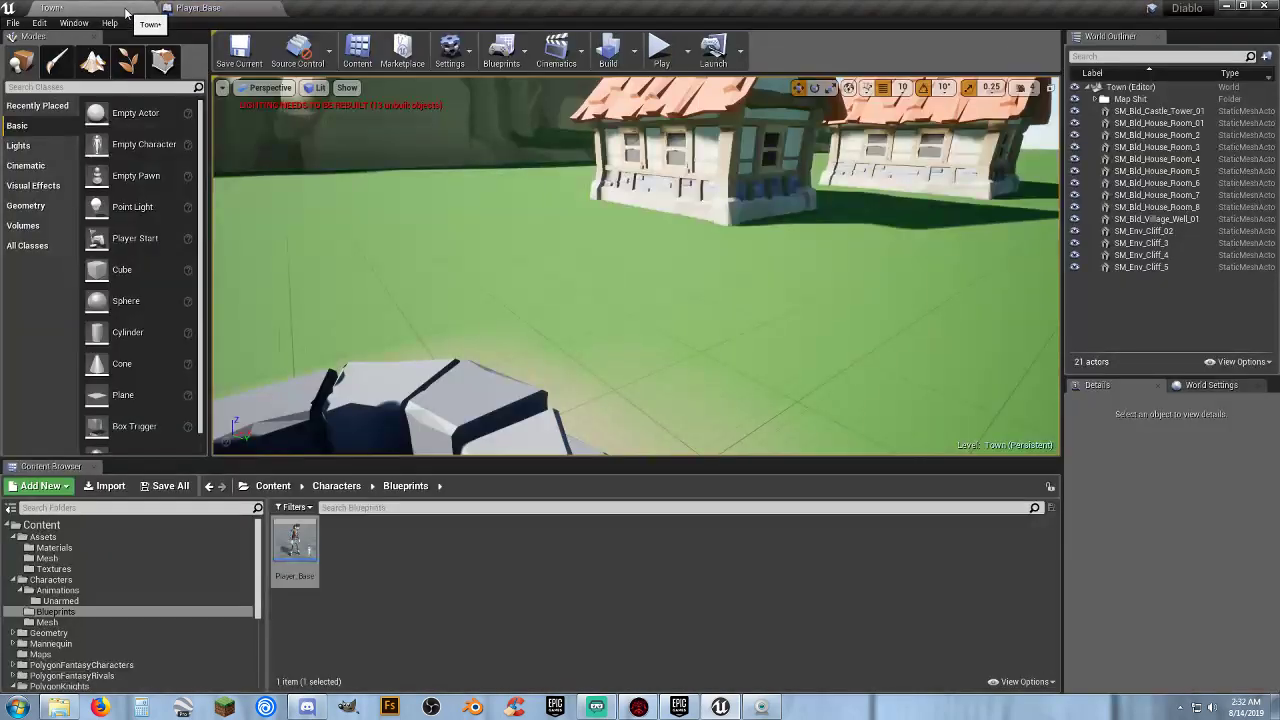
{"action": "left_click", "coordinate": [198, 8]}
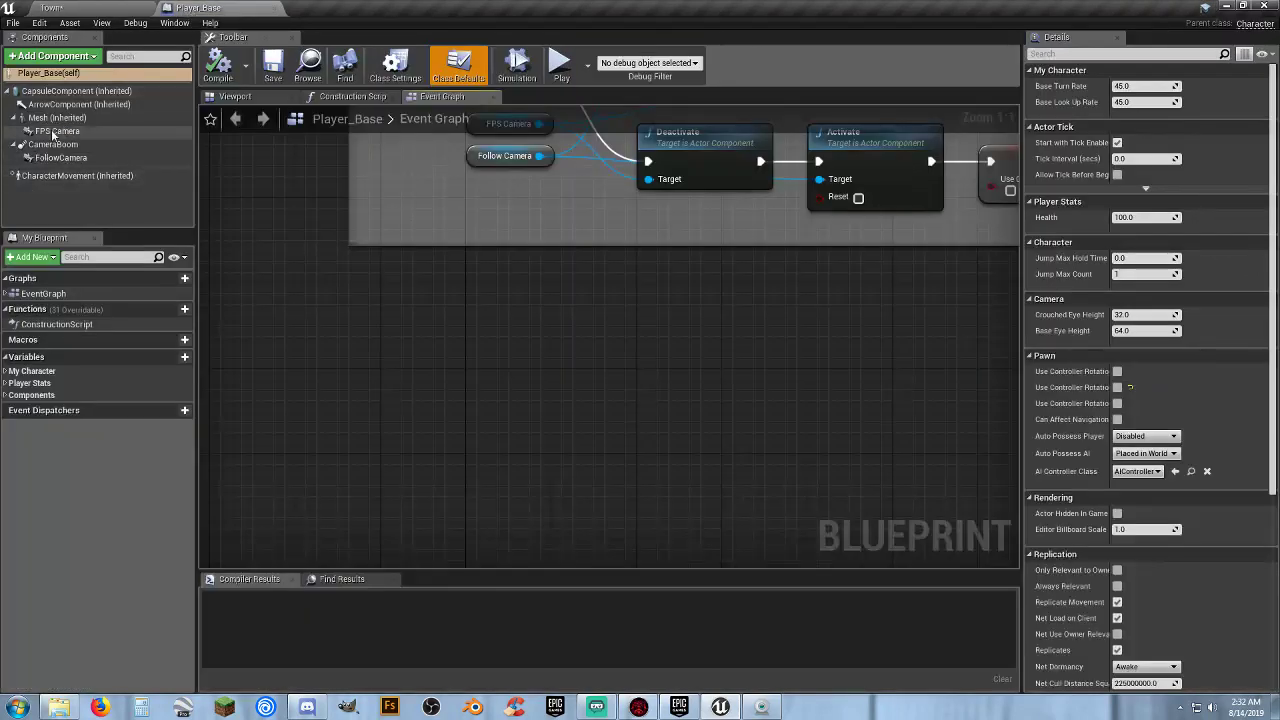
{"action": "left_click", "coordinate": [57, 117]}
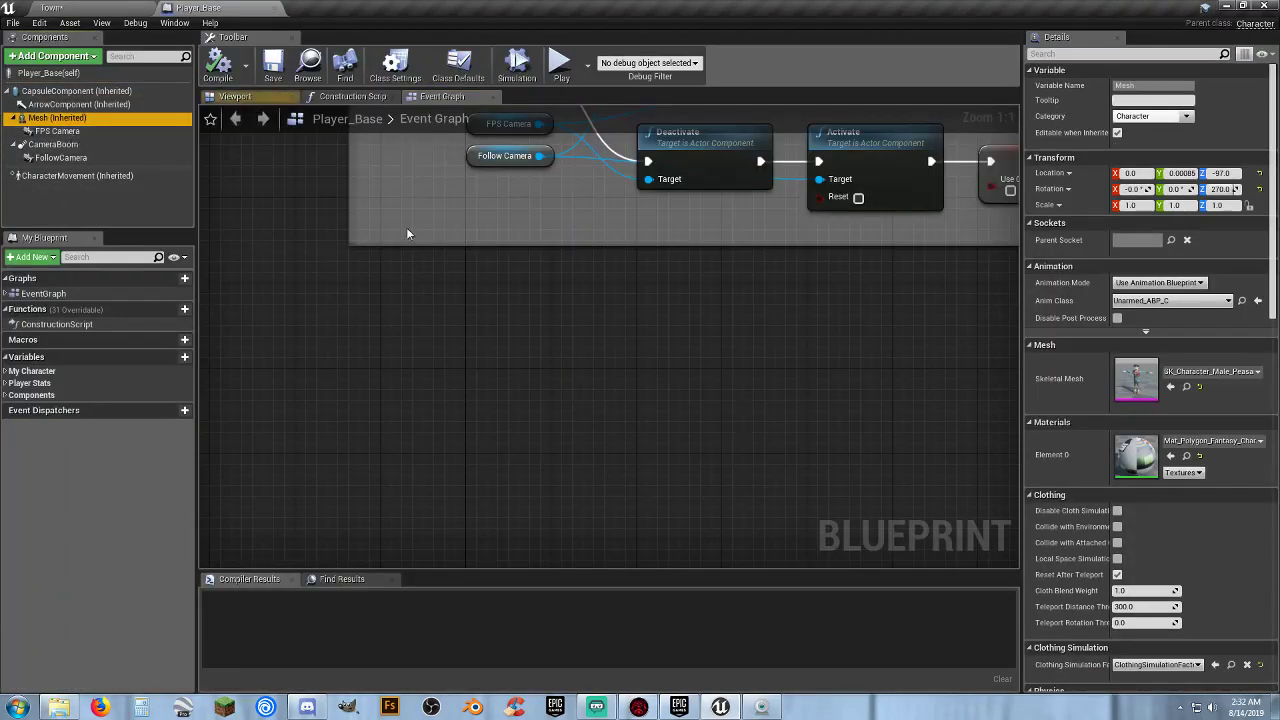
{"action": "left_click", "coordinate": [249, 100]}
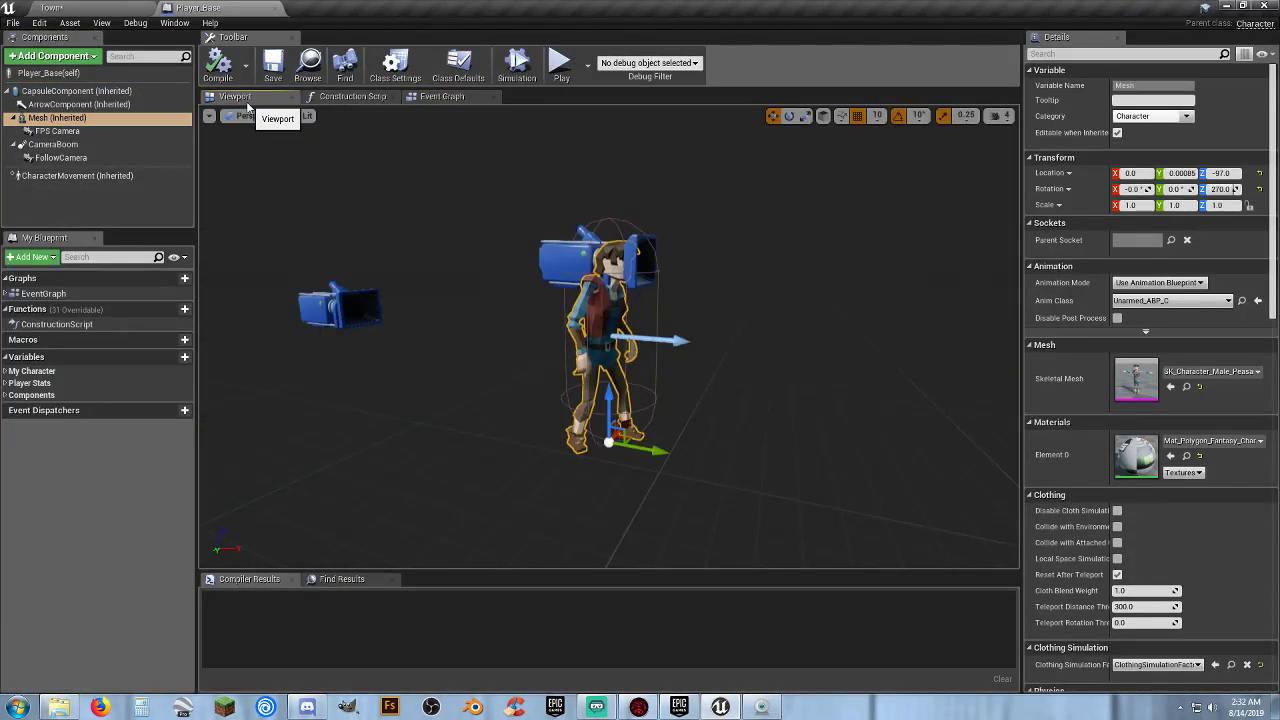
Assign SK_Character_Soldier_01 from PolygonKnights as the skeletal mesh of Player_Base's Mesh component and compile the blueprint.
{"action": "left_click", "coordinate": [88, 8]}
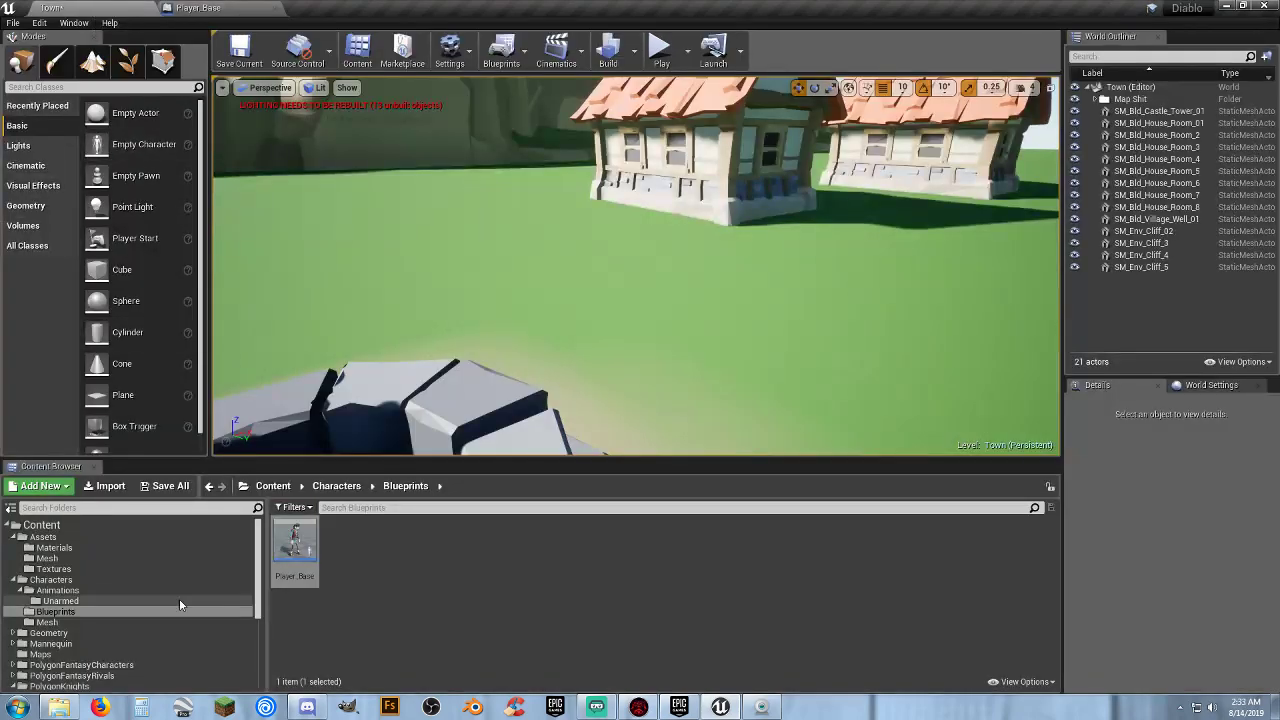
{"action": "scroll", "coordinate": [150, 605], "scroll_direction": "down", "scroll_amount": 2}
{"action": "scroll", "coordinate": [120, 610], "scroll_direction": "down", "scroll_amount": 2}
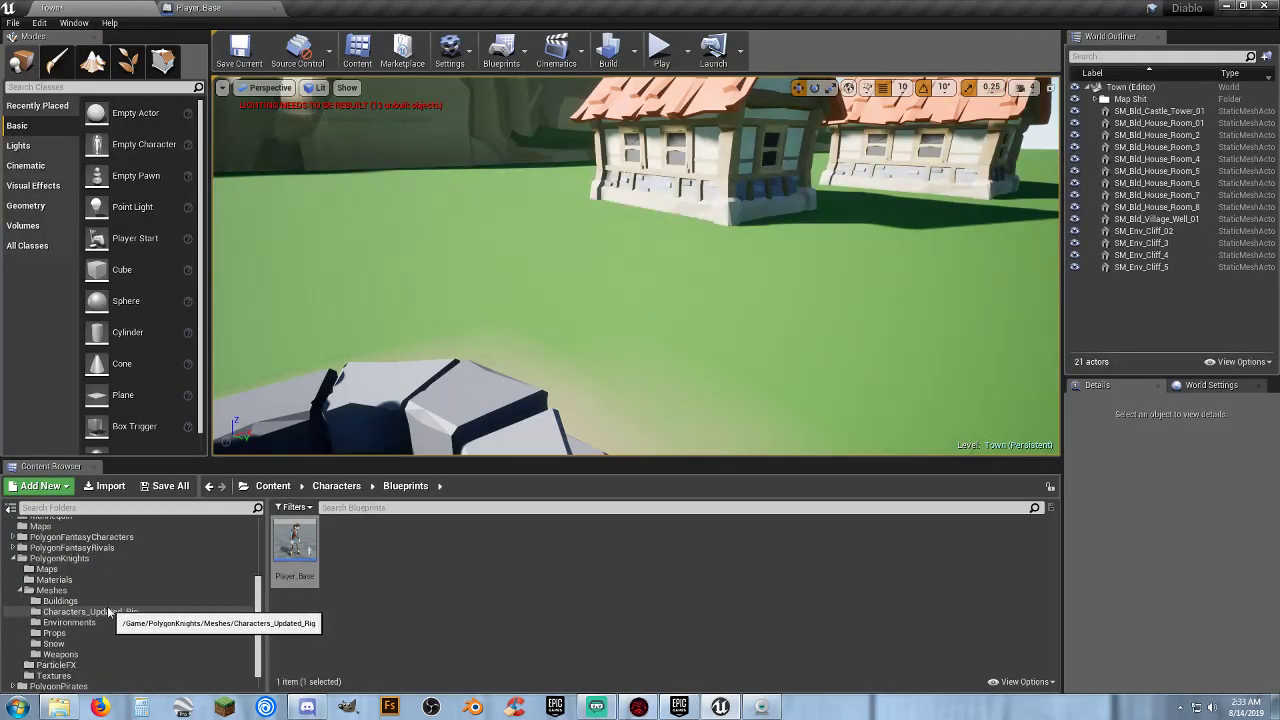
{"action": "left_click", "coordinate": [100, 611]}
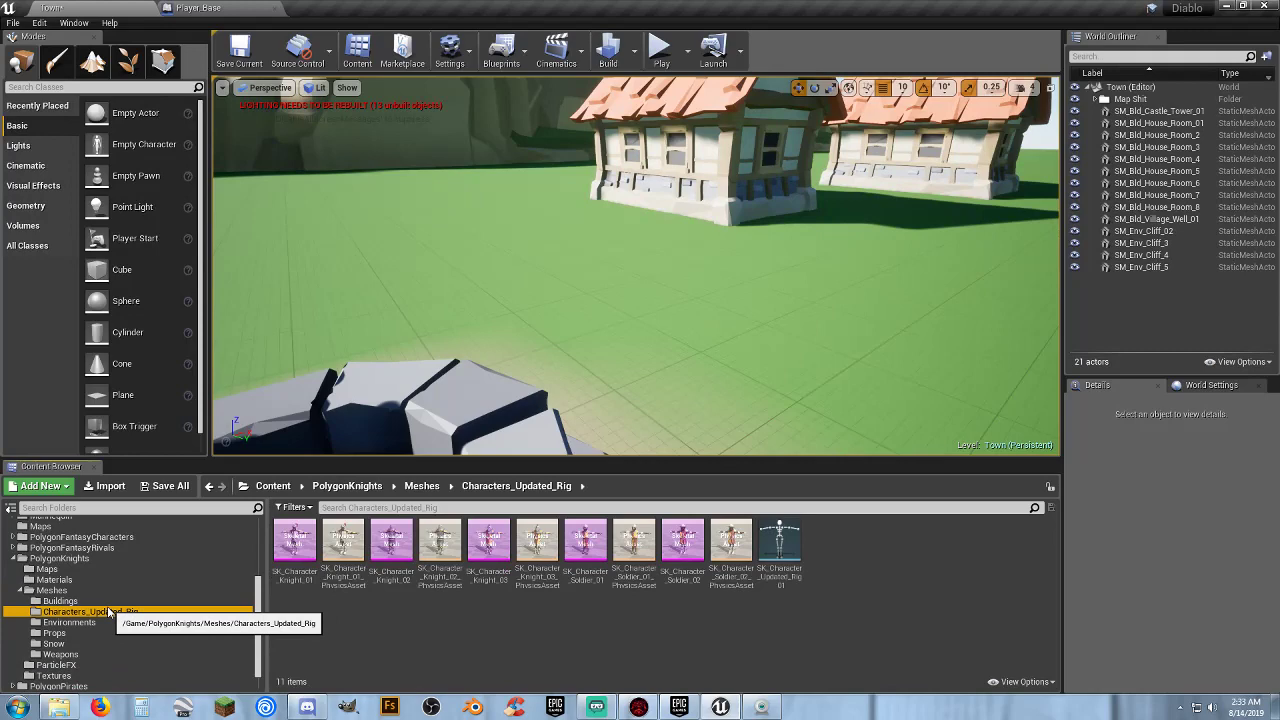
{"action": "left_click", "coordinate": [585, 582]}
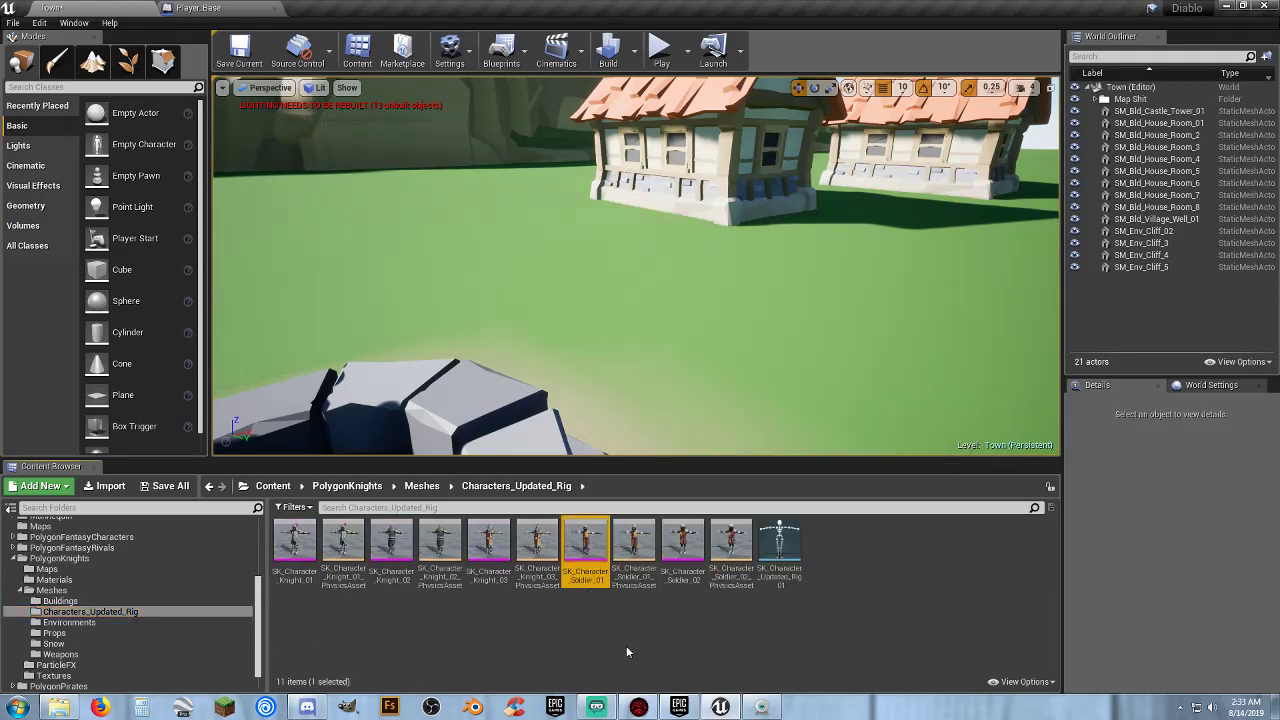
{"action": "left_click", "coordinate": [190, 9]}
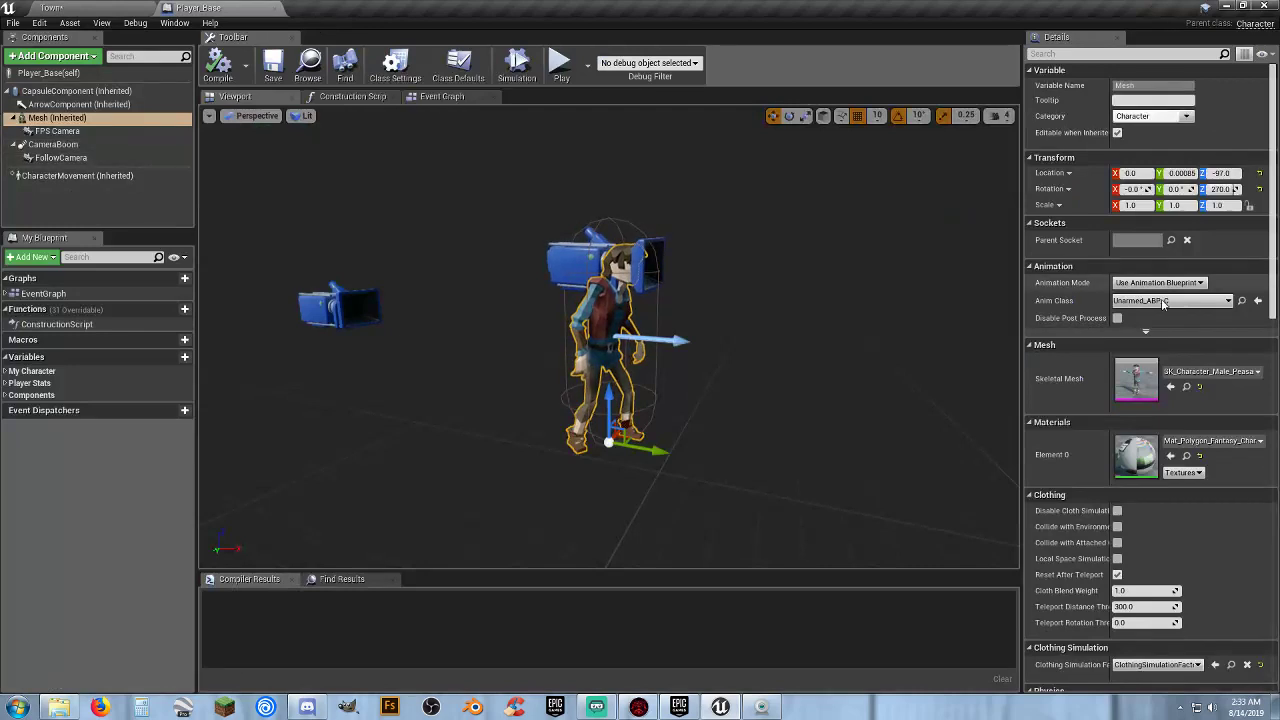
{"action": "left_click", "coordinate": [1171, 388]}
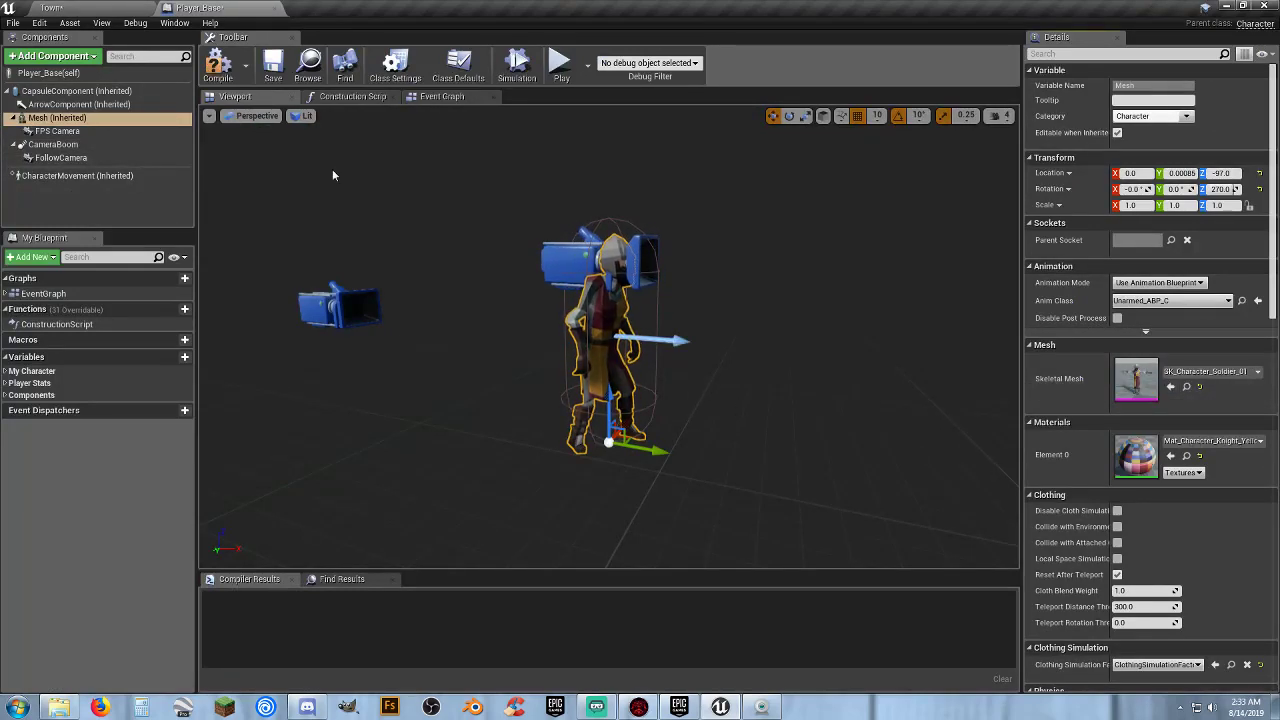
{"action": "left_click", "coordinate": [219, 65]}
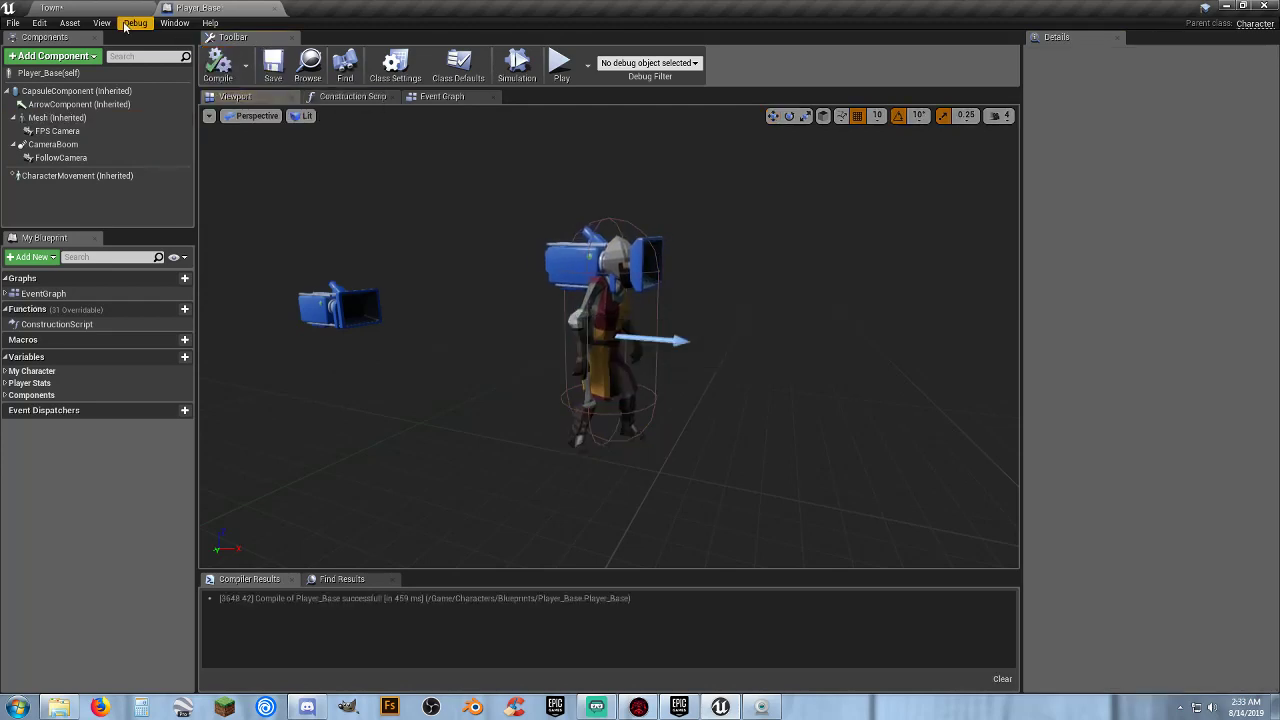
Collapse the PolygonKnights content in the Town level's asset folders and show the PolygonFantasyCharacters character meshes.
{"action": "left_click", "coordinate": [90, 12]}
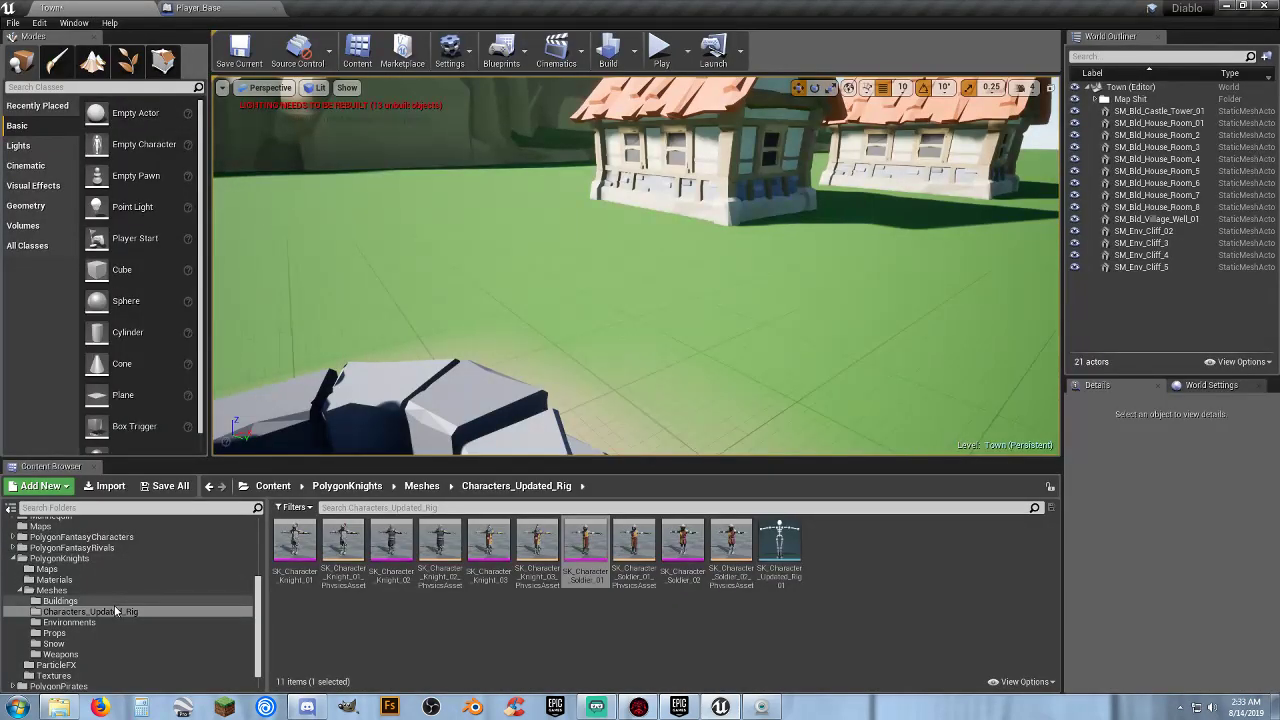
{"action": "scroll", "coordinate": [116, 611], "scroll_direction": "down", "scroll_amount": 1}
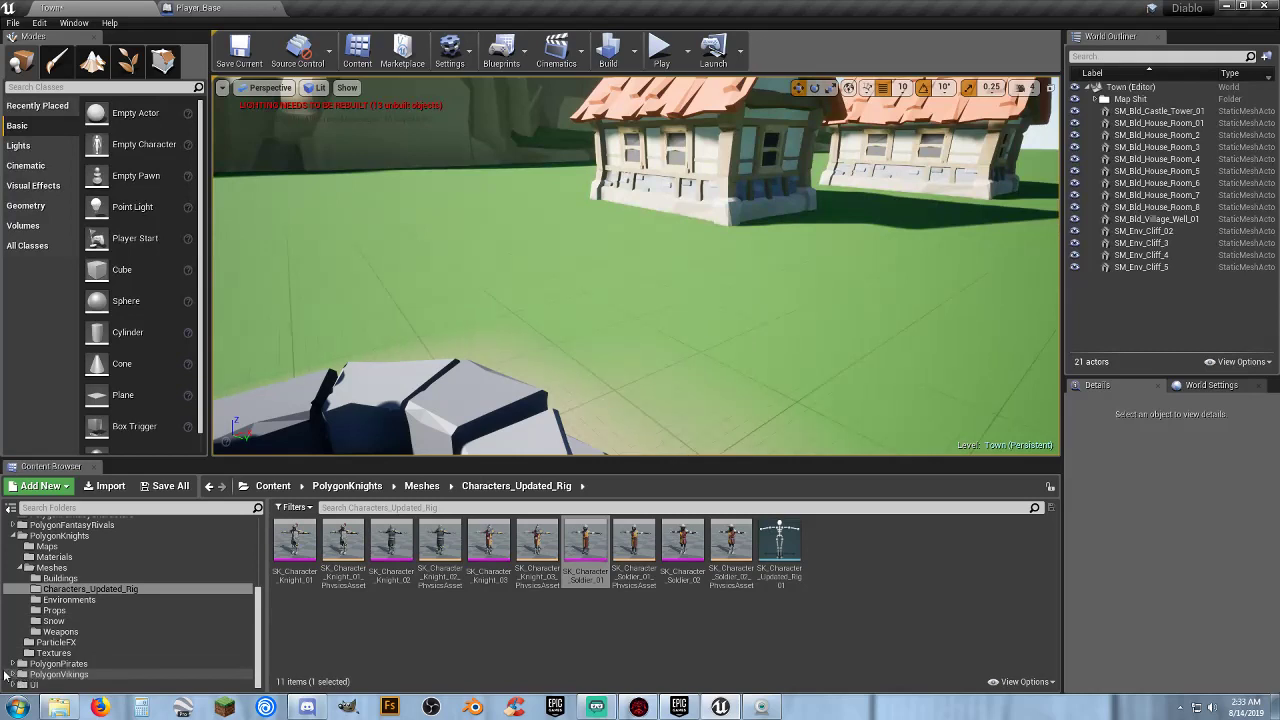
{"action": "left_click", "coordinate": [14, 538]}
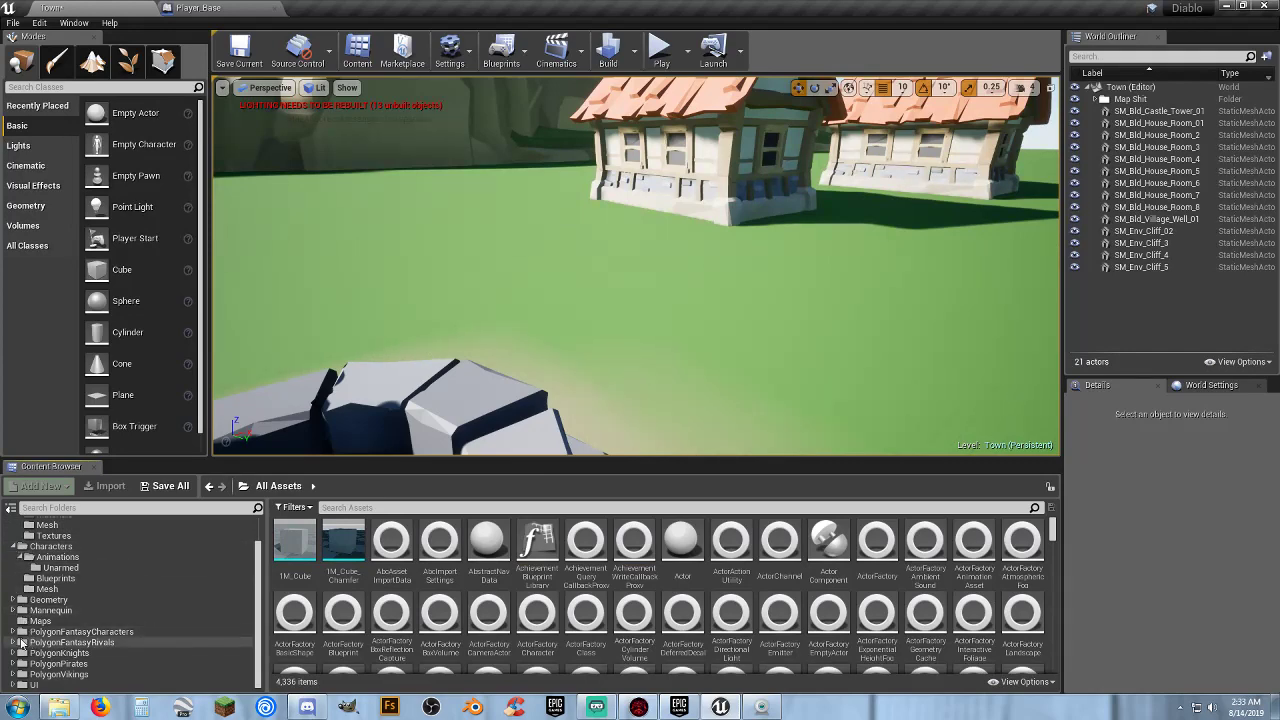
{"action": "left_click", "coordinate": [14, 632]}
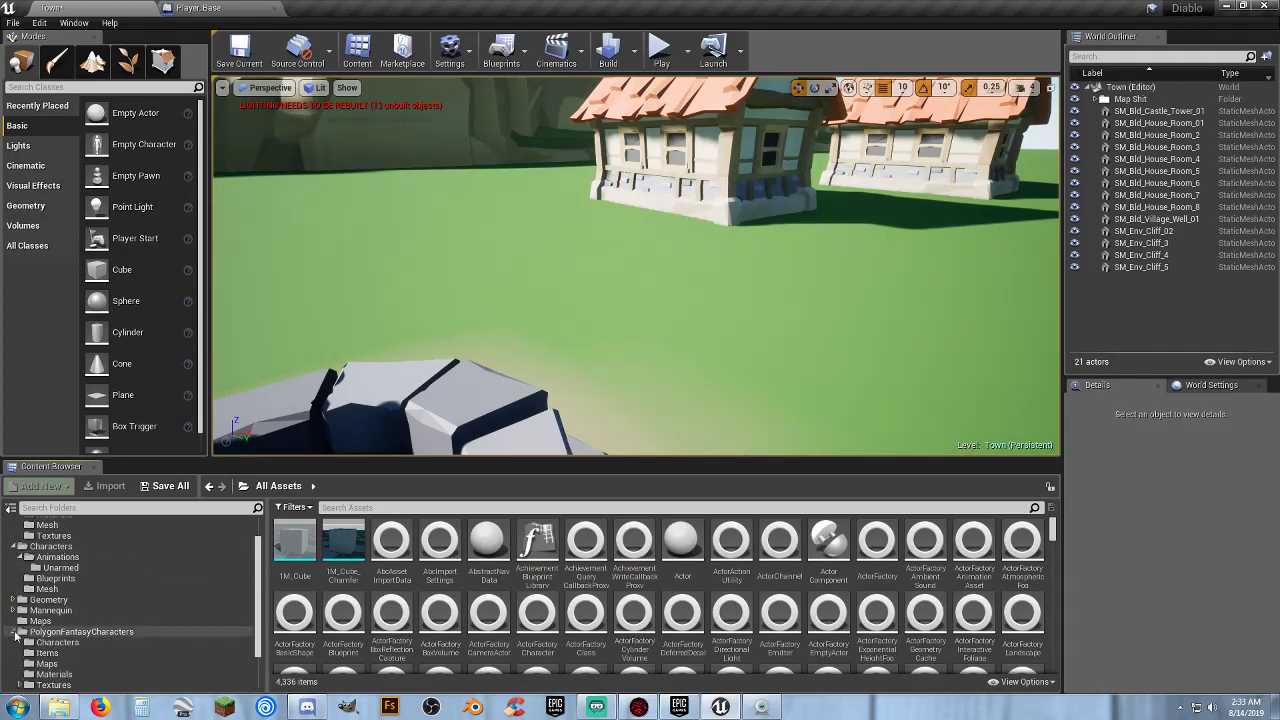
{"action": "left_click", "coordinate": [57, 642]}
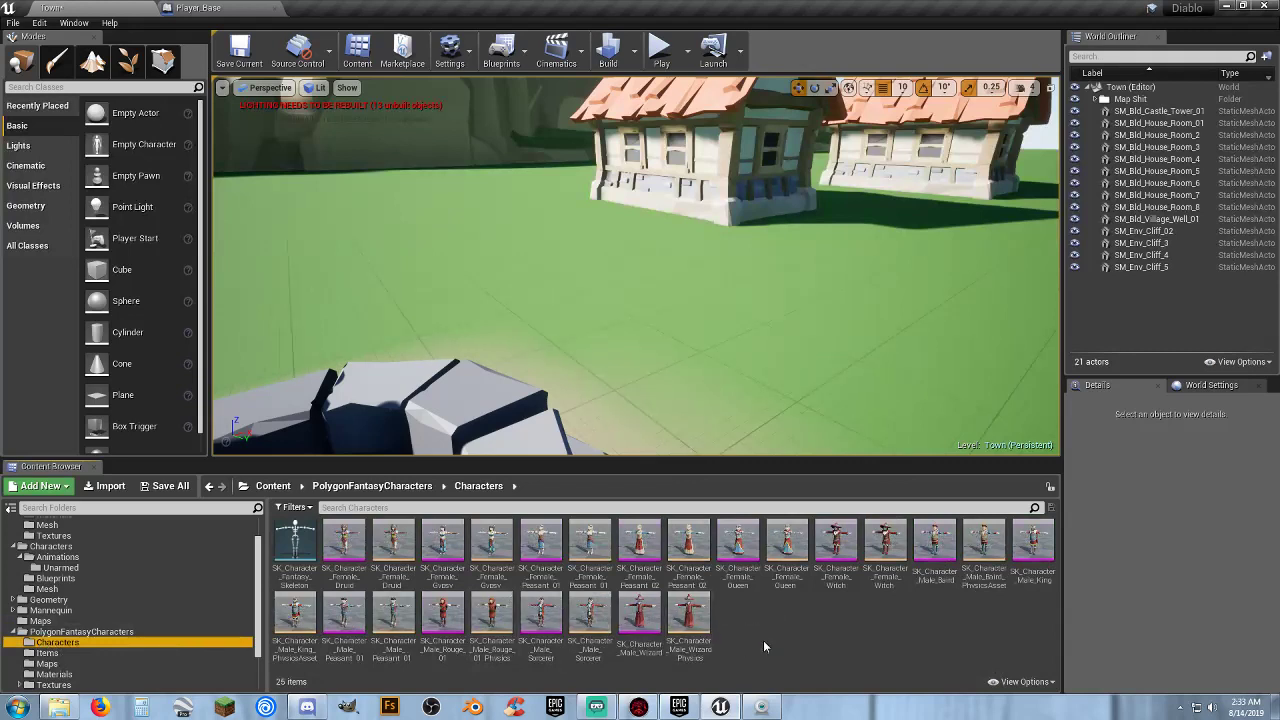
Play-test the Town level with the soldier character, view it from the front, and end the play session.
{"action": "left_click", "coordinate": [815, 617]}
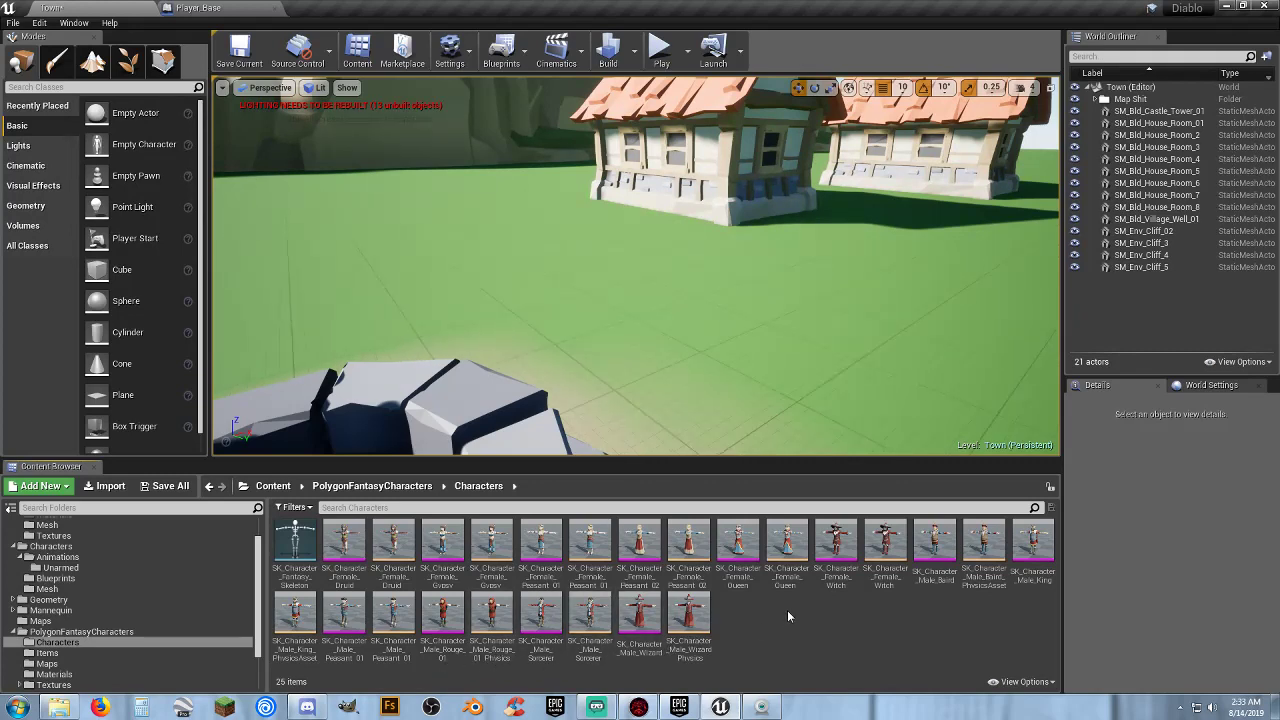
{"action": "left_click", "coordinate": [660, 47]}
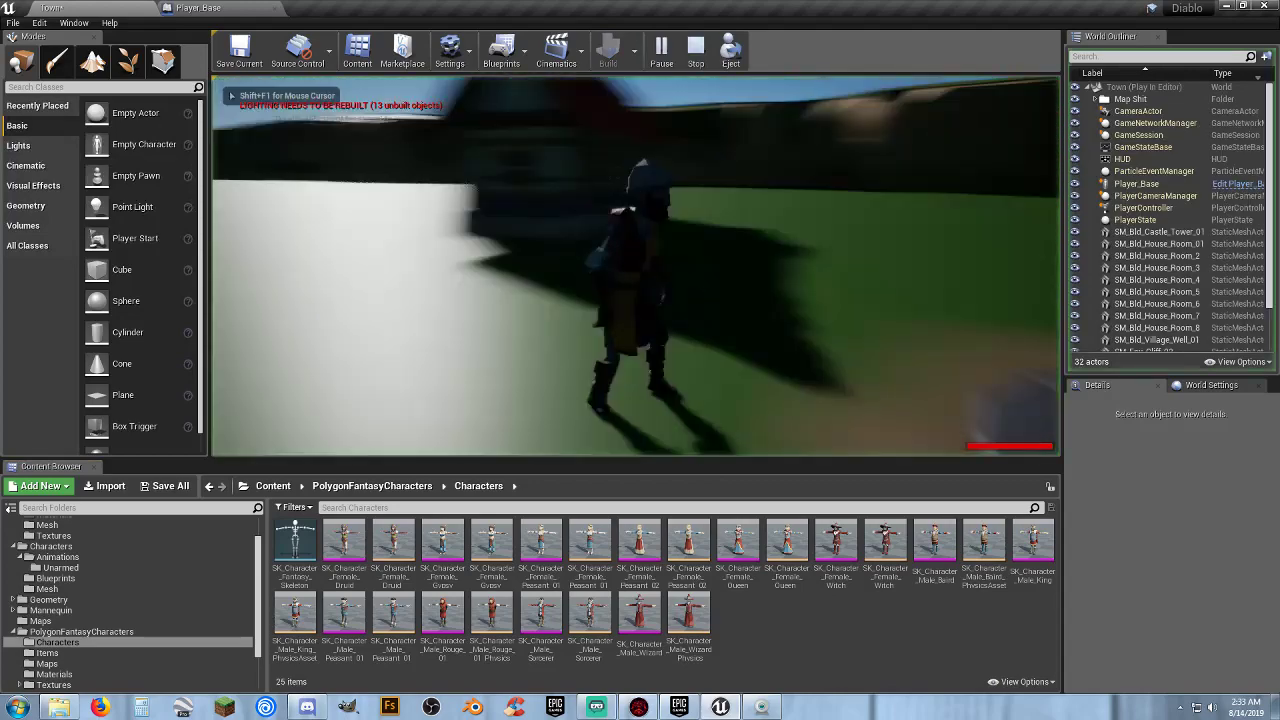
{"action": "key", "text": "s"}
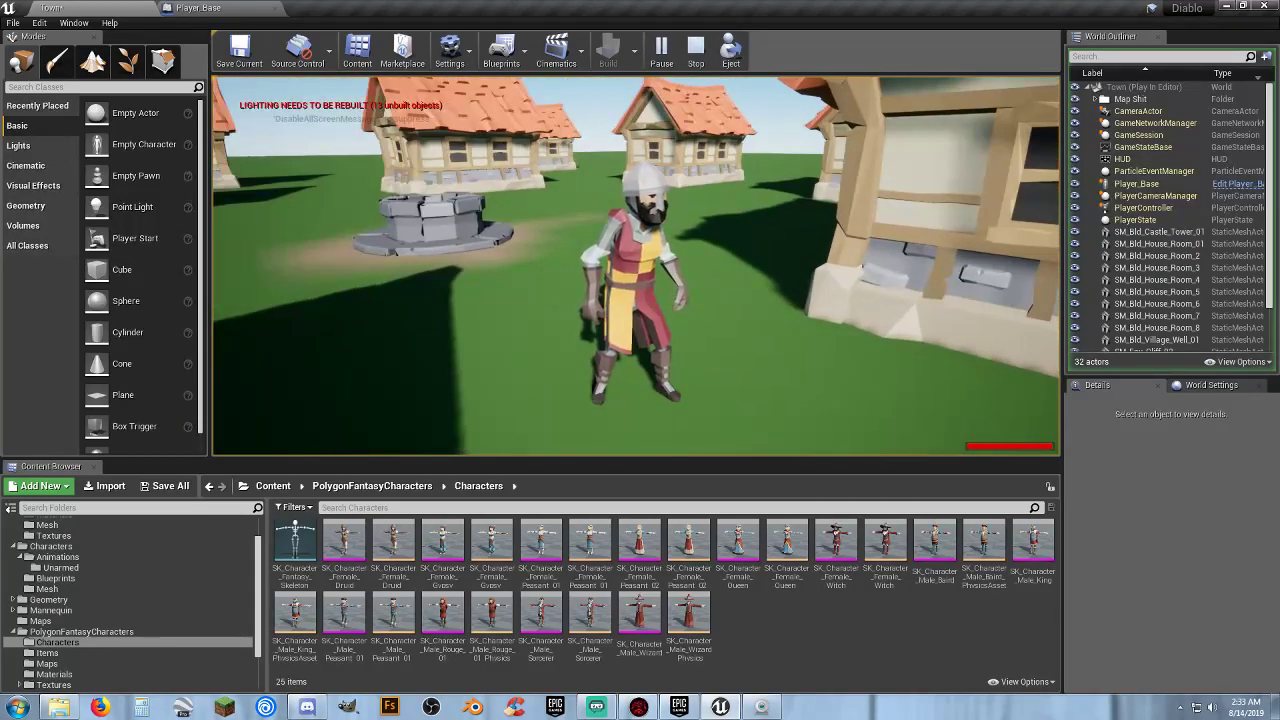
{"action": "key", "text": "Escape"}
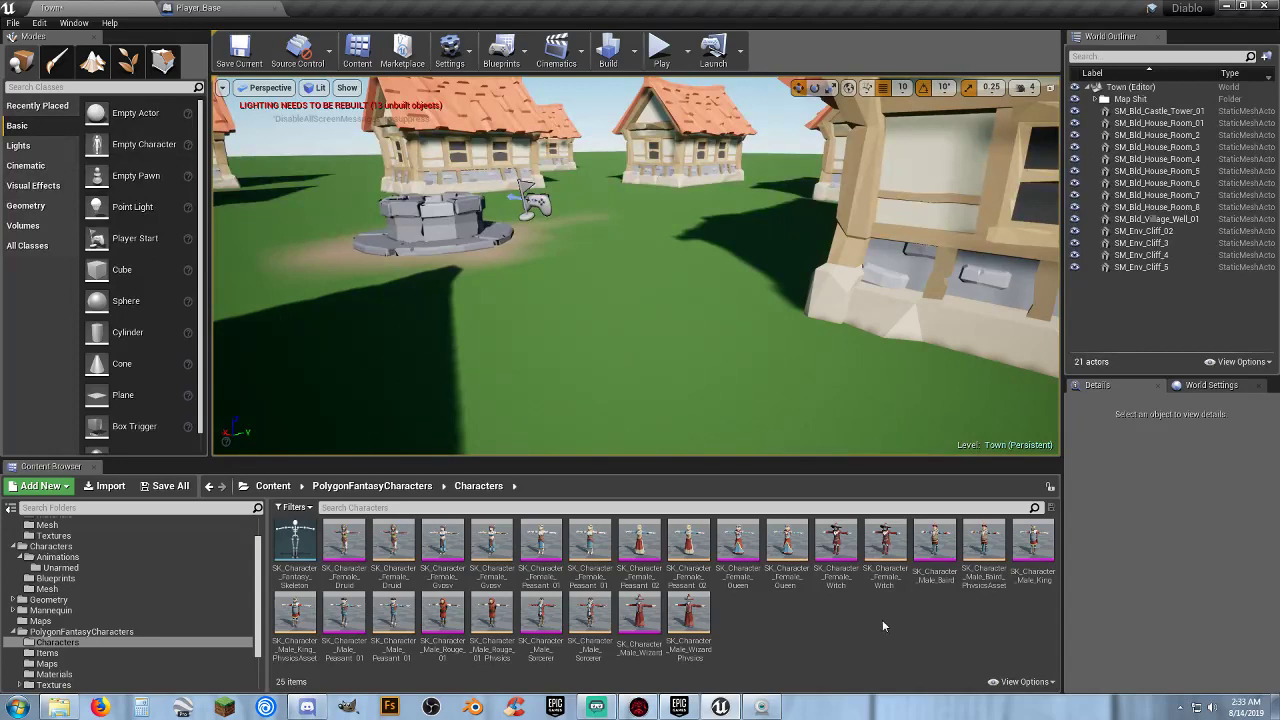
Assign SK_Character_Male_Baird from PolygonFantasyCharacters as the skeletal mesh of Player_Base's Mesh component, then compile and save the blueprint.
{"action": "left_click", "coordinate": [935, 555]}
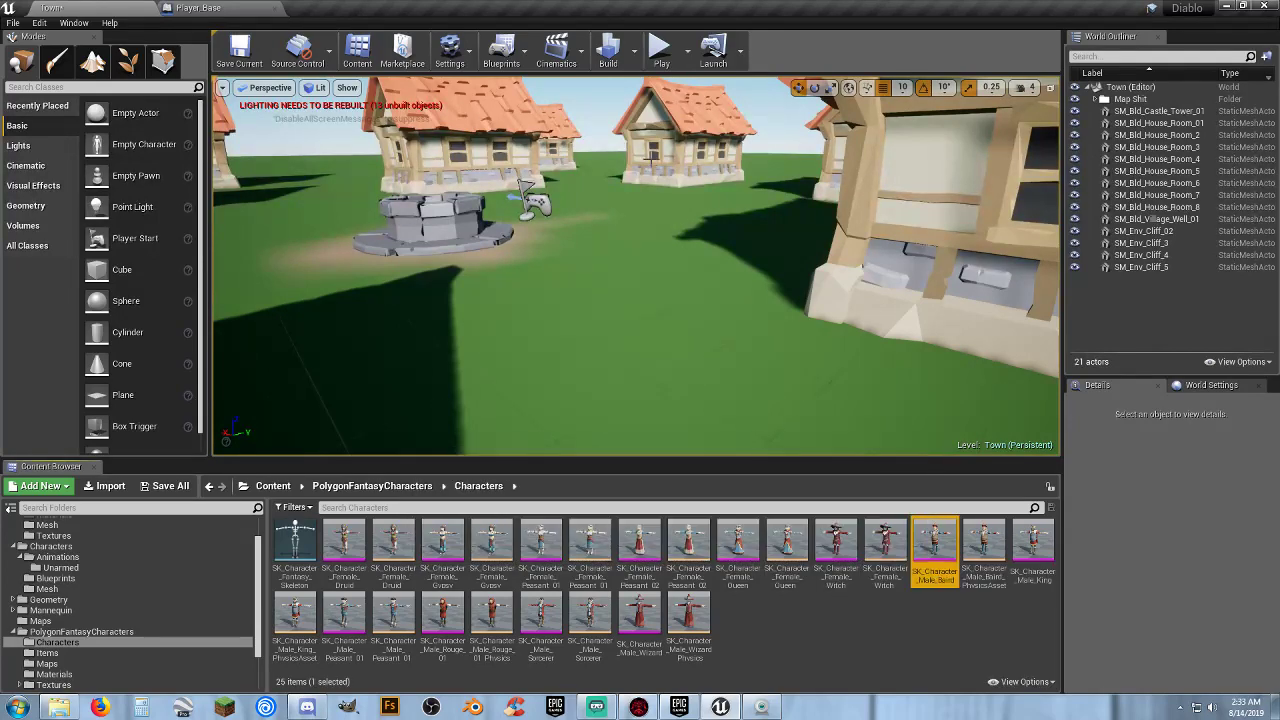
{"action": "left_click", "coordinate": [200, 8]}
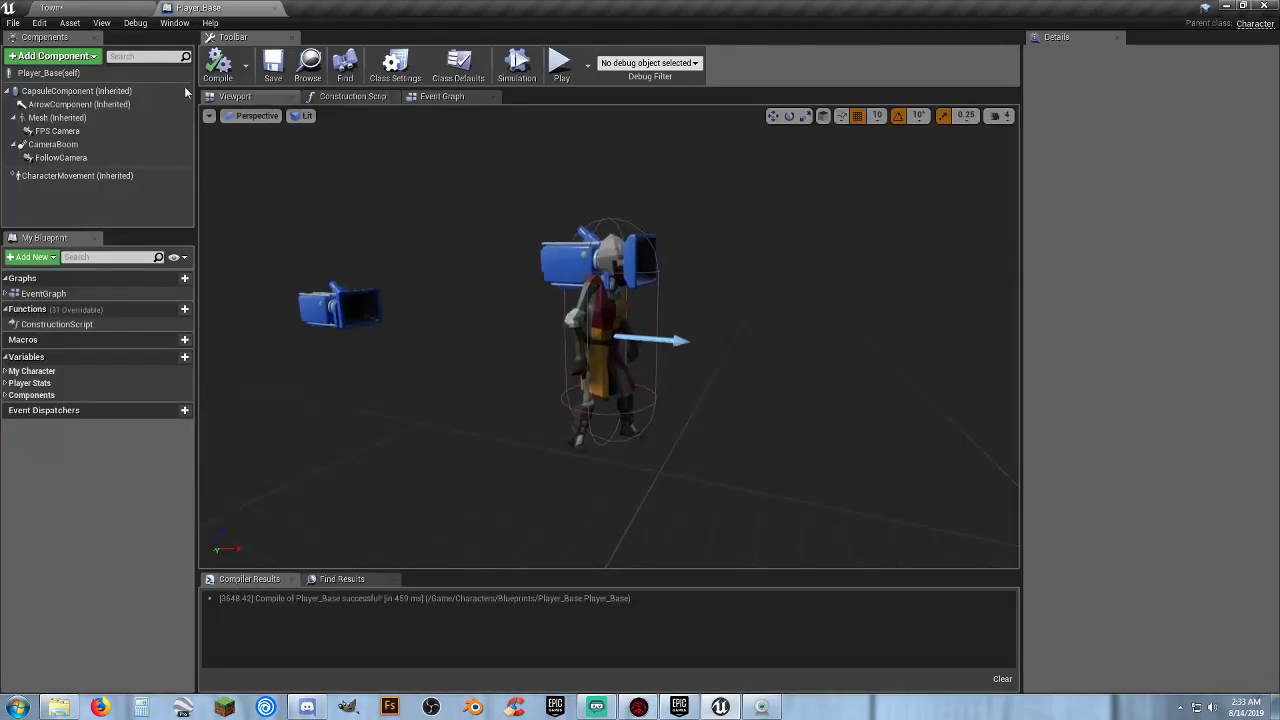
{"action": "left_click", "coordinate": [80, 117]}
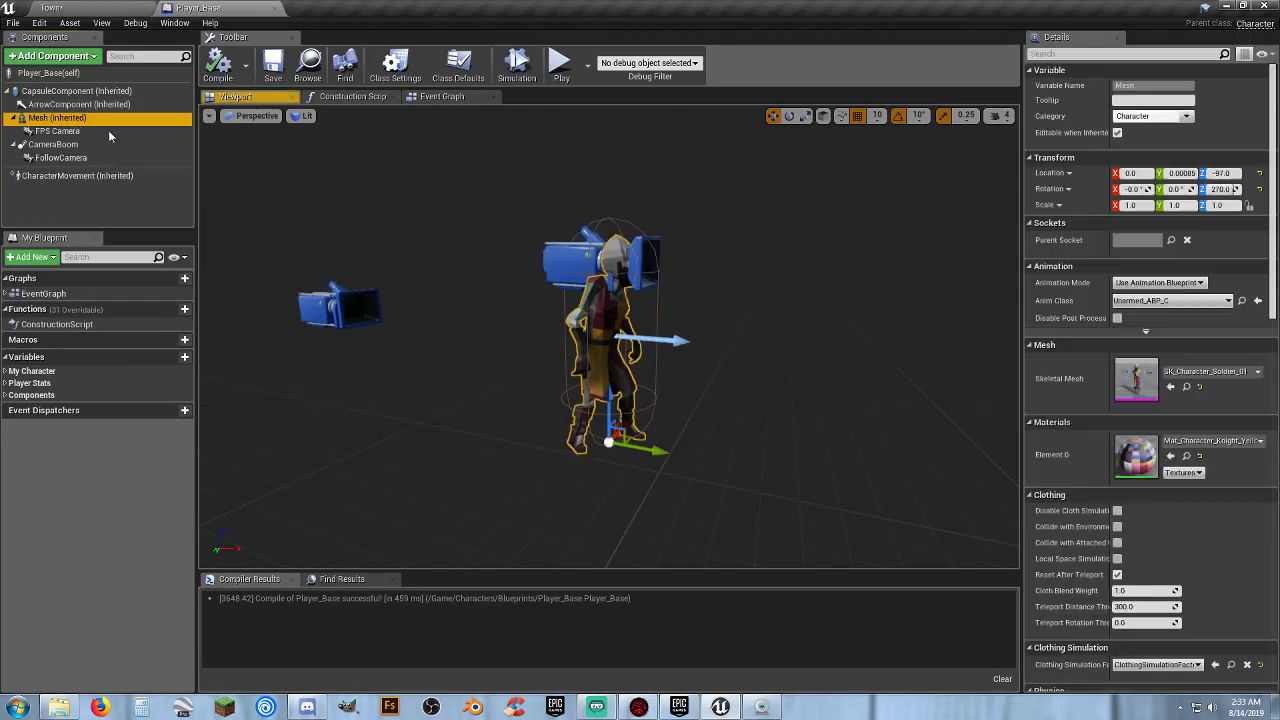
{"action": "left_click", "coordinate": [1170, 387]}
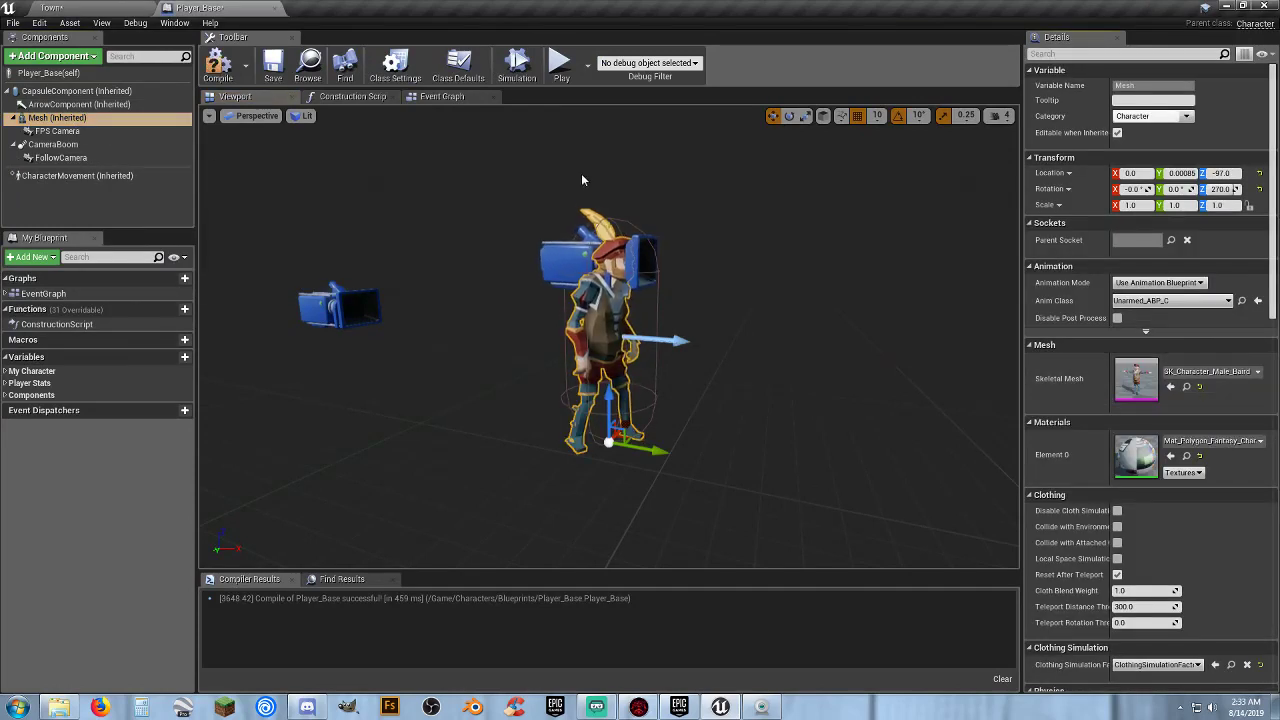
{"action": "left_click", "coordinate": [218, 62]}
{"action": "left_click", "coordinate": [274, 64]}
Play-test the Town level with the Baird character, moving it around the houses, and end the play session.
{"action": "left_click", "coordinate": [115, 8]}
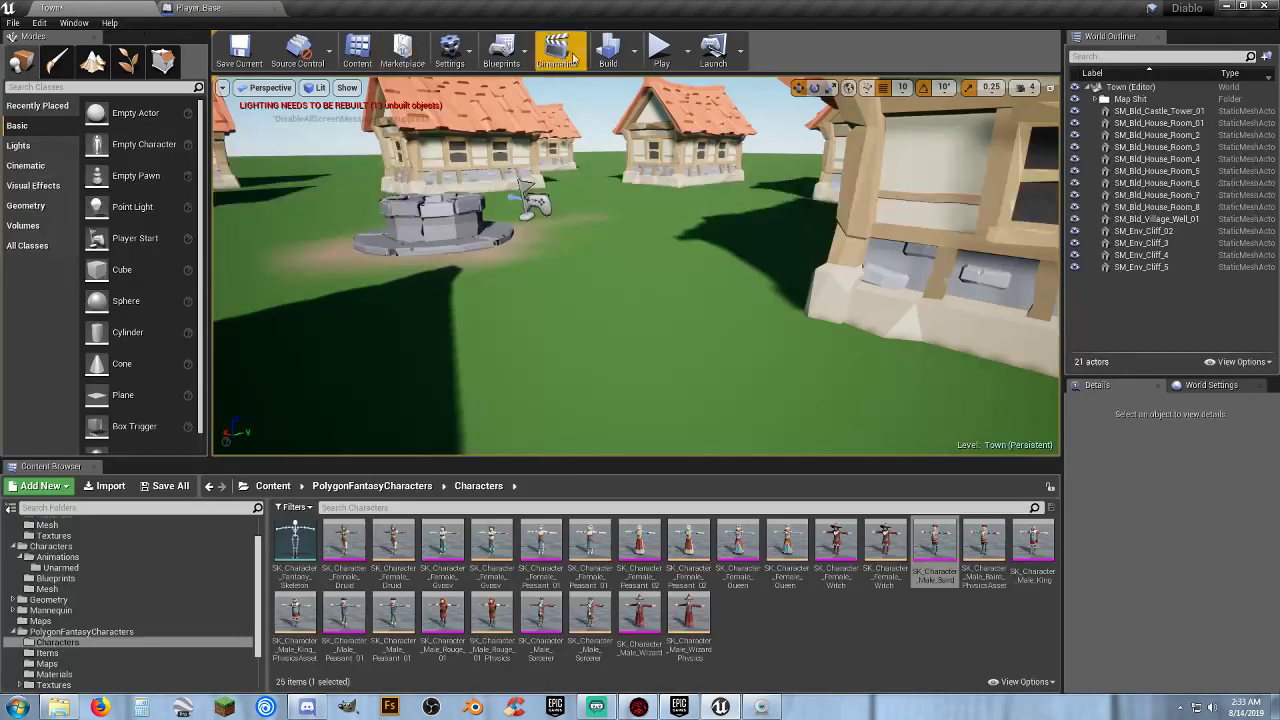
{"action": "left_click", "coordinate": [659, 47]}
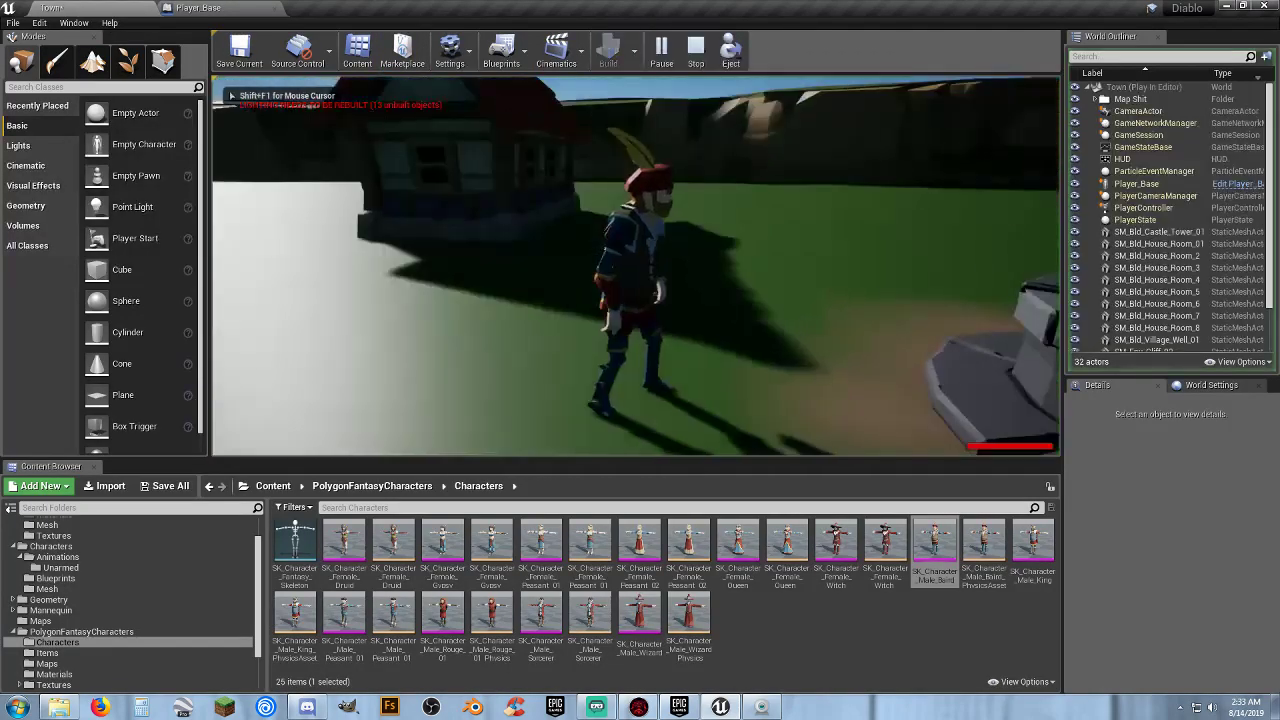
{"action": "key", "text": "s"}
{"action": "key", "text": "d"}
{"action": "key", "text": "s"}
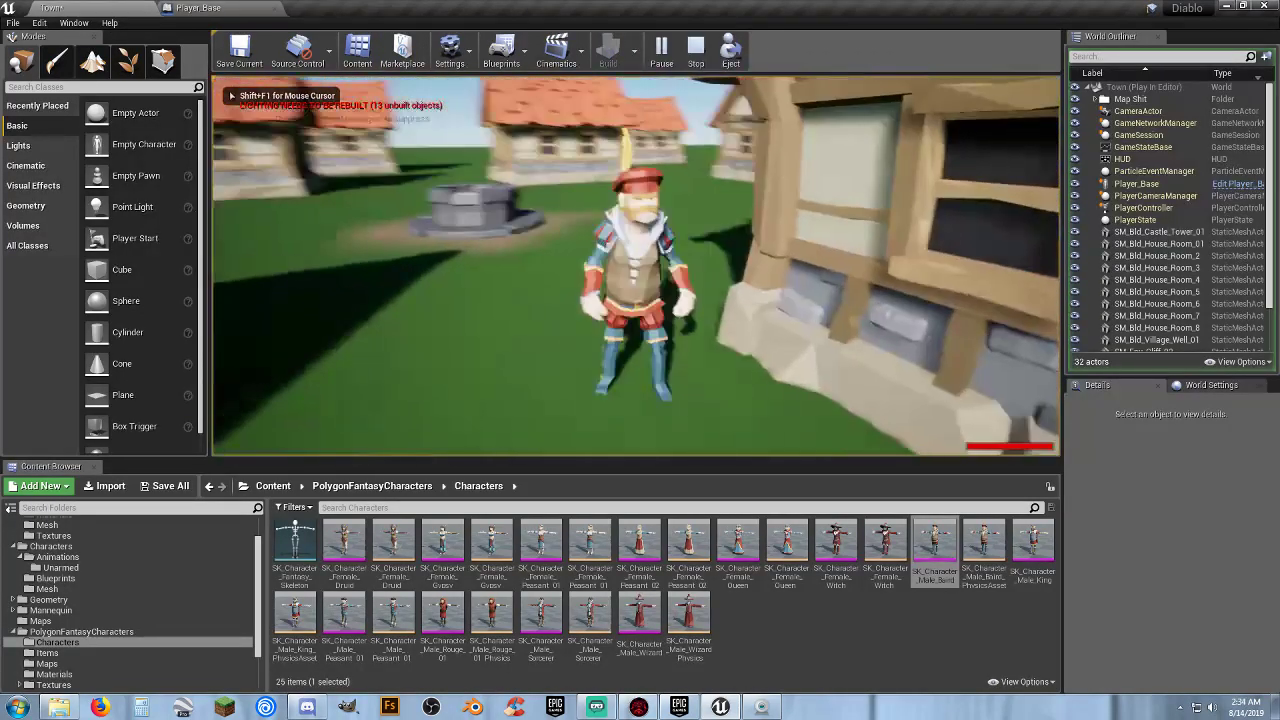
{"action": "key", "text": "d"}
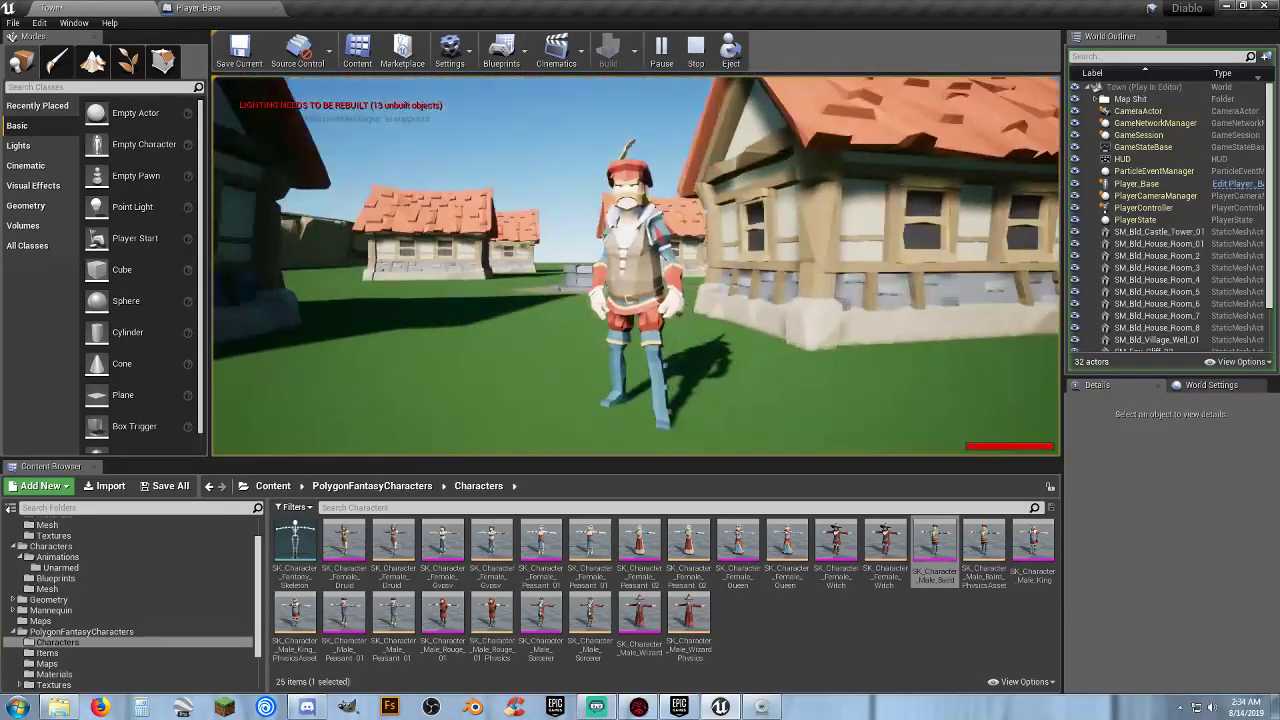
{"action": "key", "text": "Escape"}
Inspect the SK_Character_Male_King skeletal mesh from PolygonFantasyCharacters and close its editor.
{"action": "left_click", "coordinate": [263, 9]}
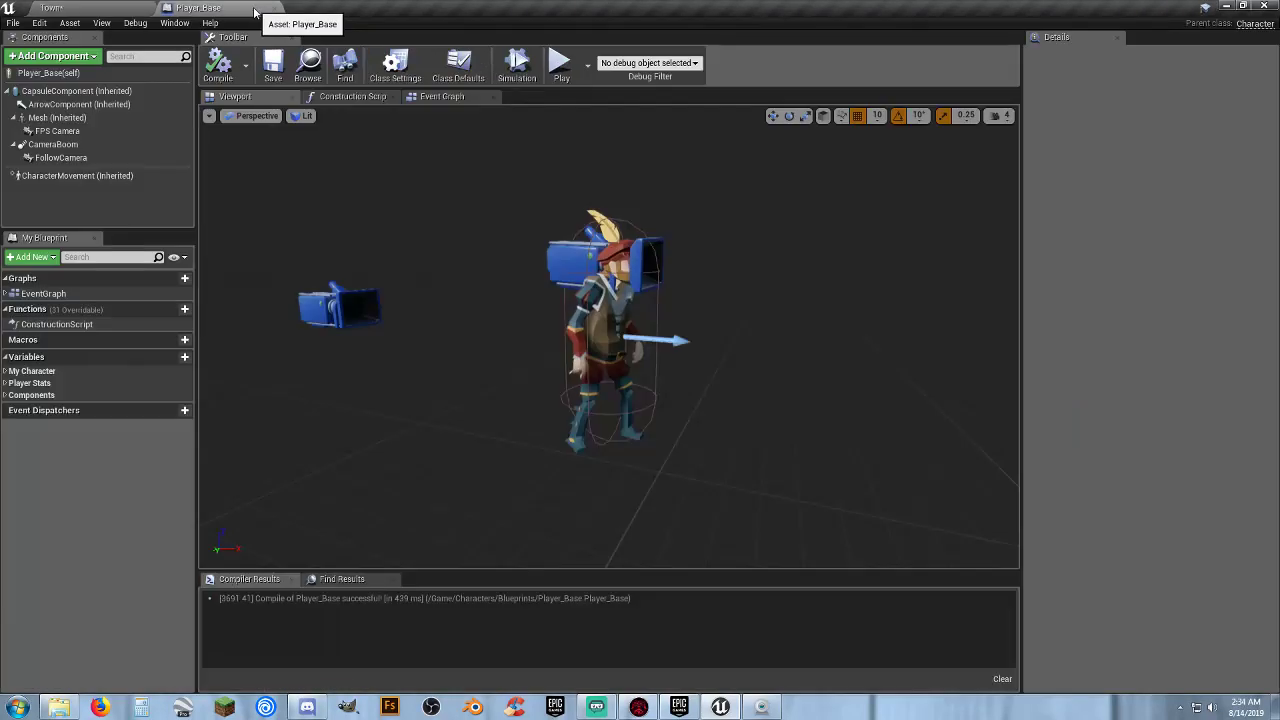
{"action": "left_click", "coordinate": [120, 9]}
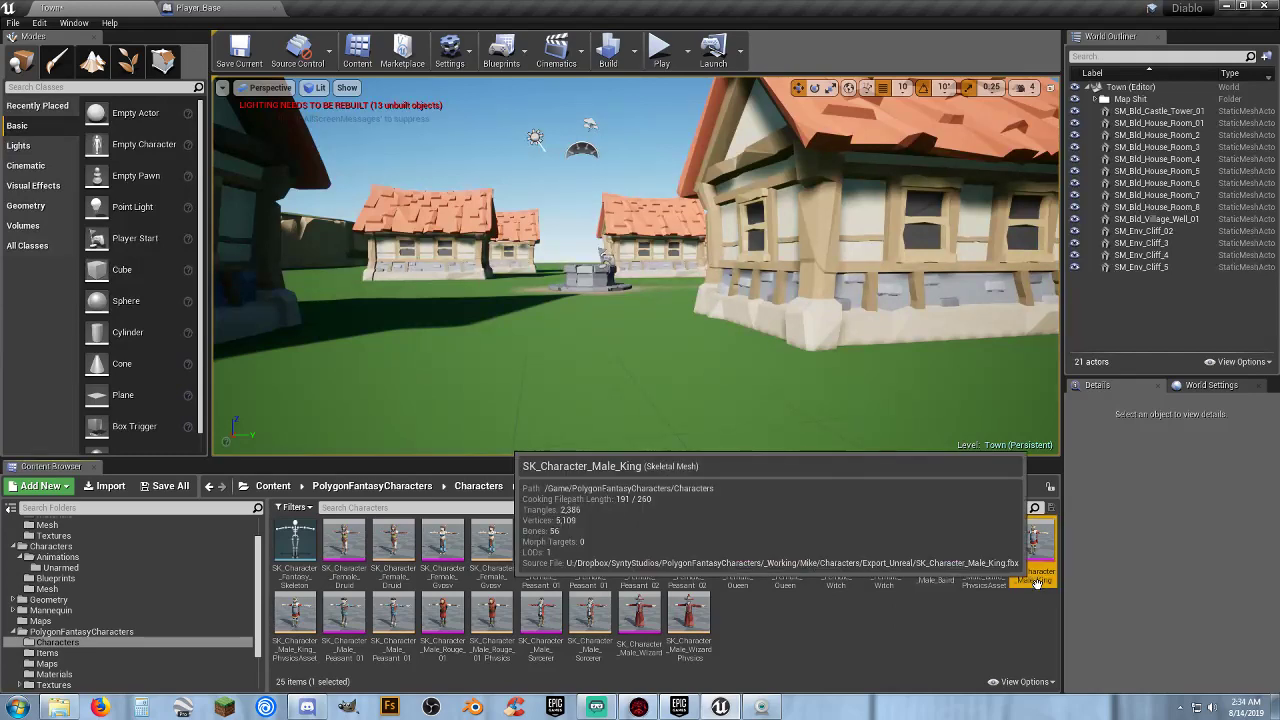
{"action": "double_click", "coordinate": [1034, 540]}
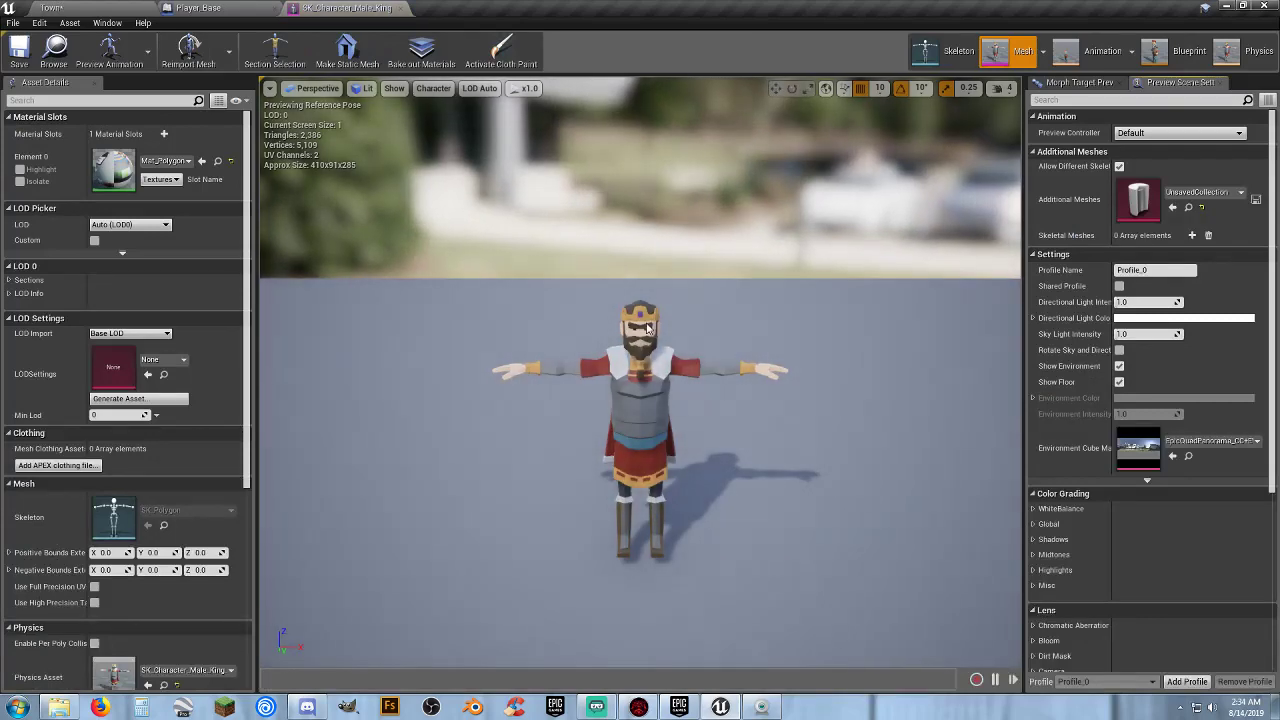
{"action": "left_click", "coordinate": [399, 8]}
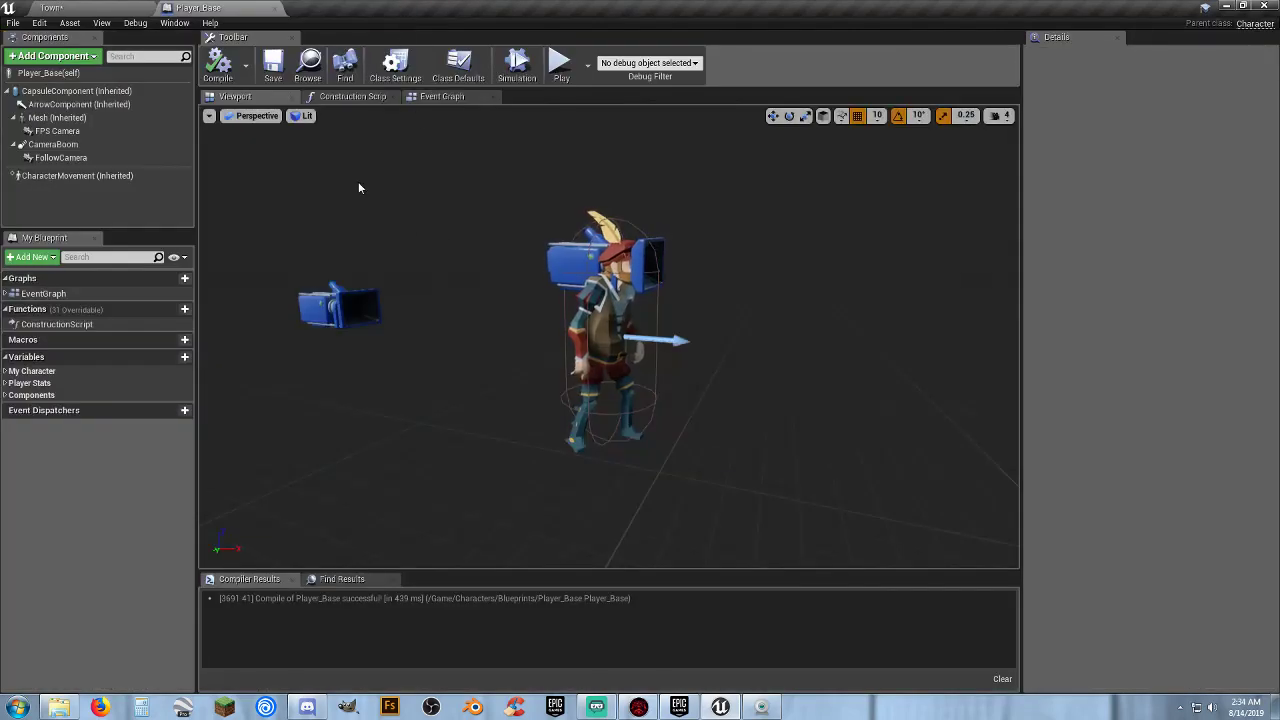
Inspect the female druid skeletal mesh from PolygonFantasyCharacters up close at an angle and close its editor.
{"action": "left_click", "coordinate": [112, 8]}
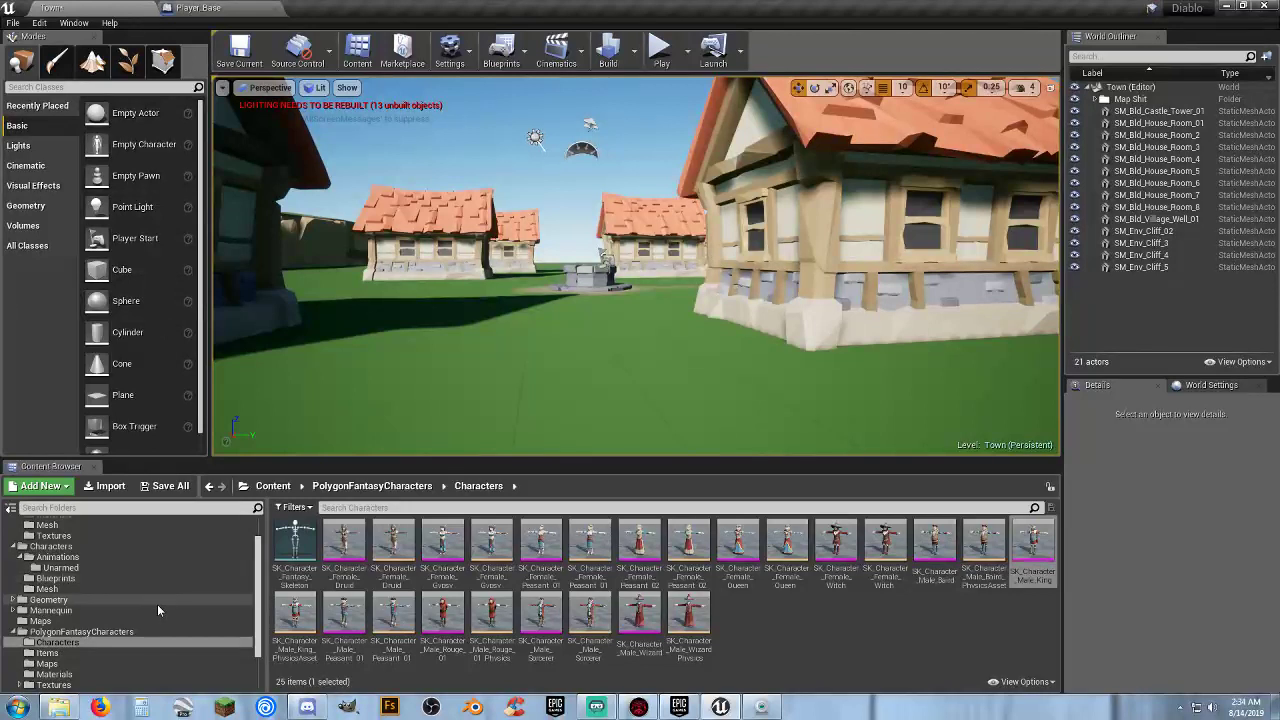
{"action": "left_click", "coordinate": [765, 621]}
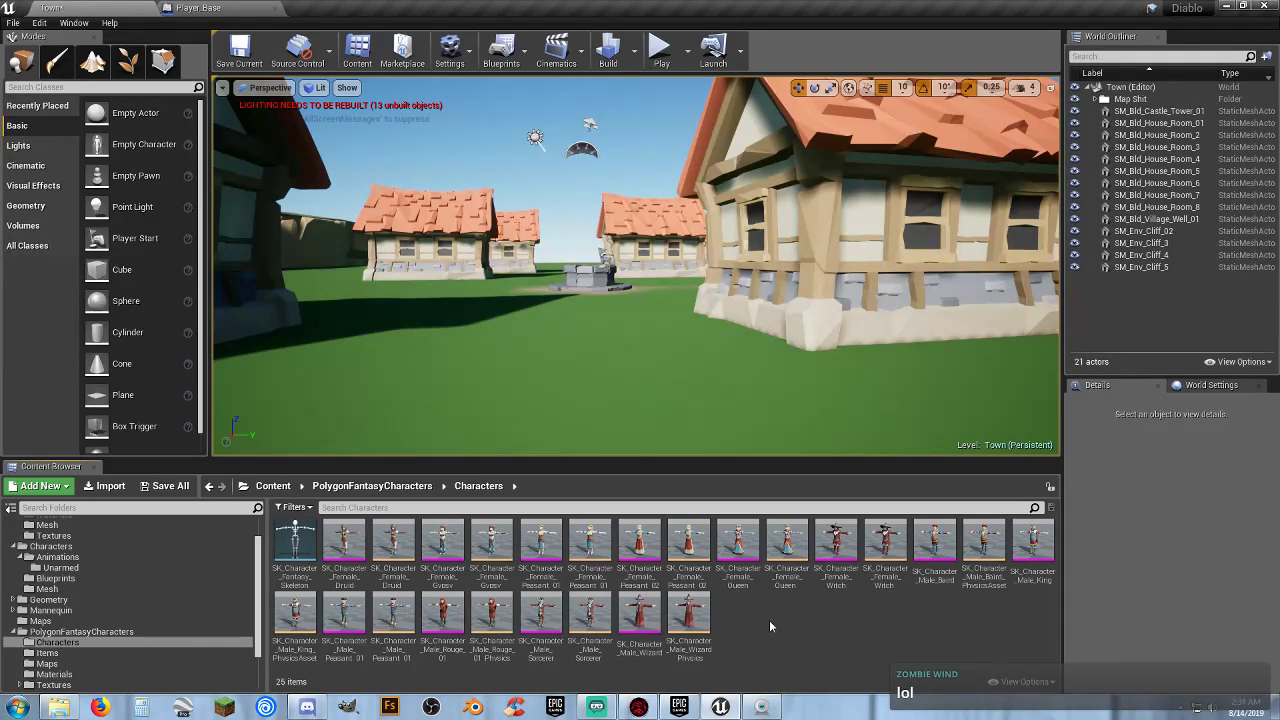
{"action": "left_click", "coordinate": [344, 545]}
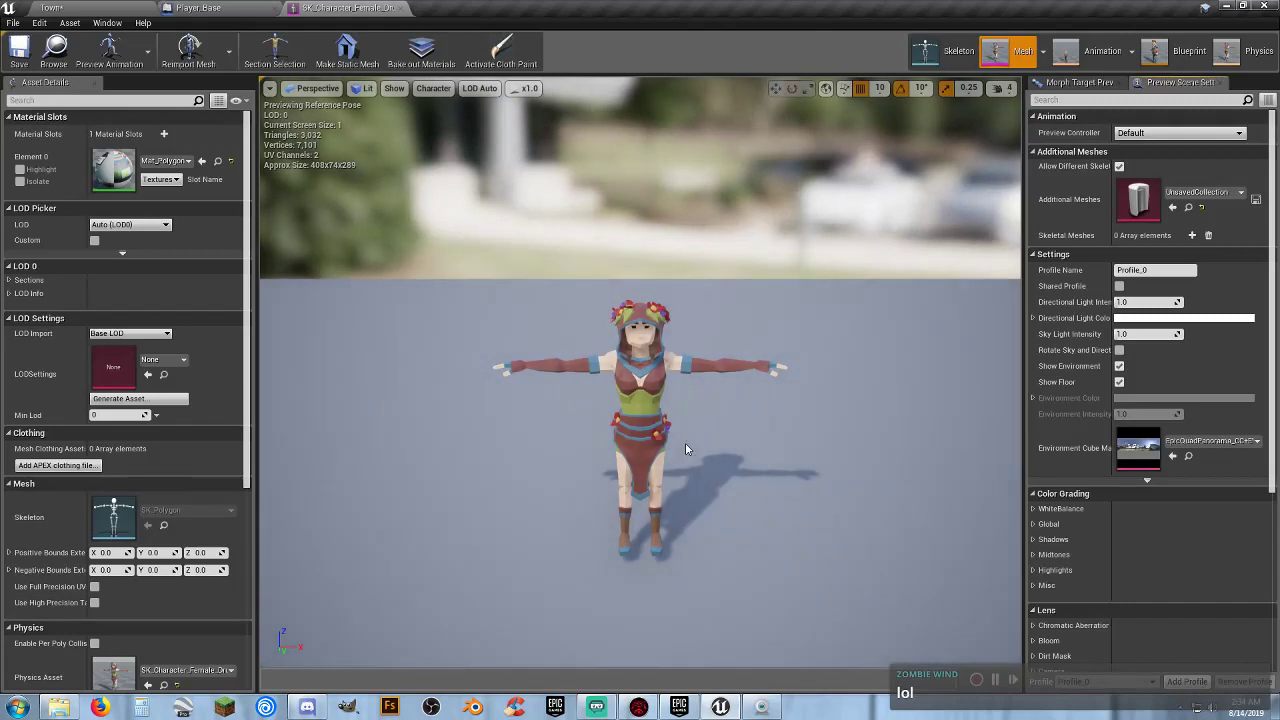
{"action": "left_click_drag", "start_coordinate": [685, 442], "coordinate": [580, 430]}
{"action": "scroll", "coordinate": [580, 430], "scroll_direction": "up", "scroll_amount": 3}
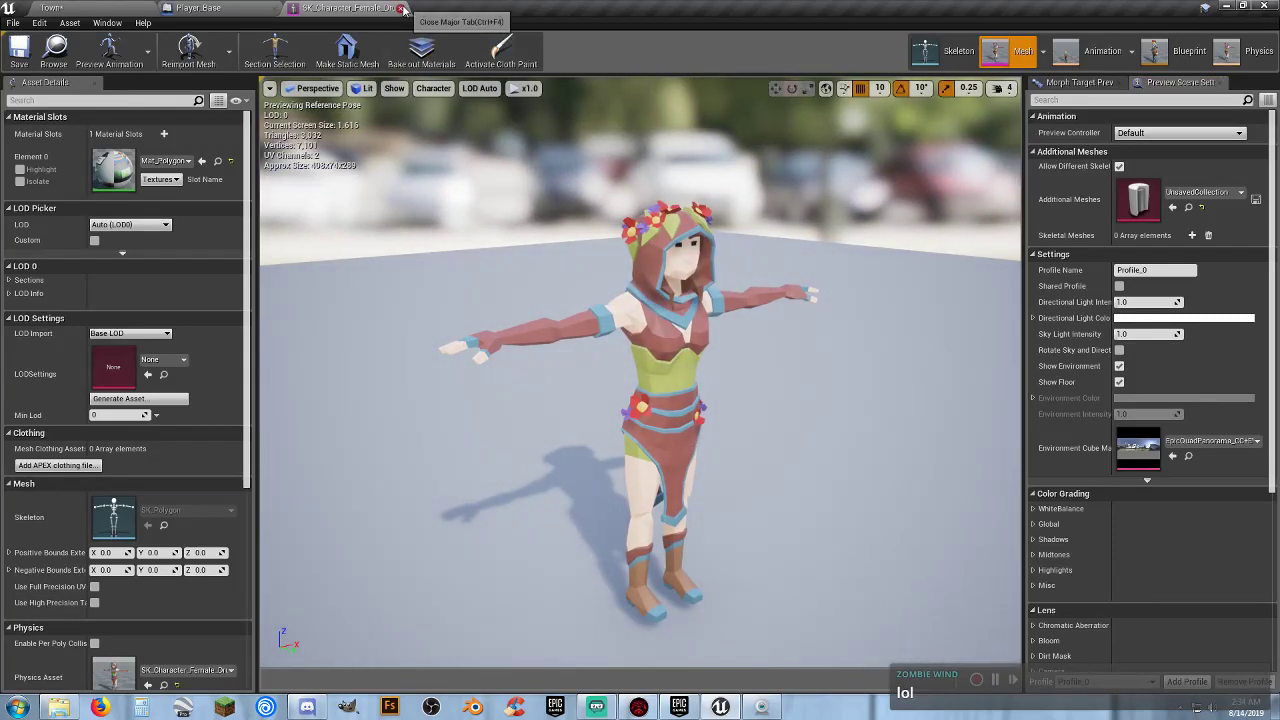
{"action": "left_click", "coordinate": [391, 8]}
Inspect the SK_Character_Female_Witch skeletal mesh up close at an angle and close its editor.
{"action": "left_click", "coordinate": [68, 8]}
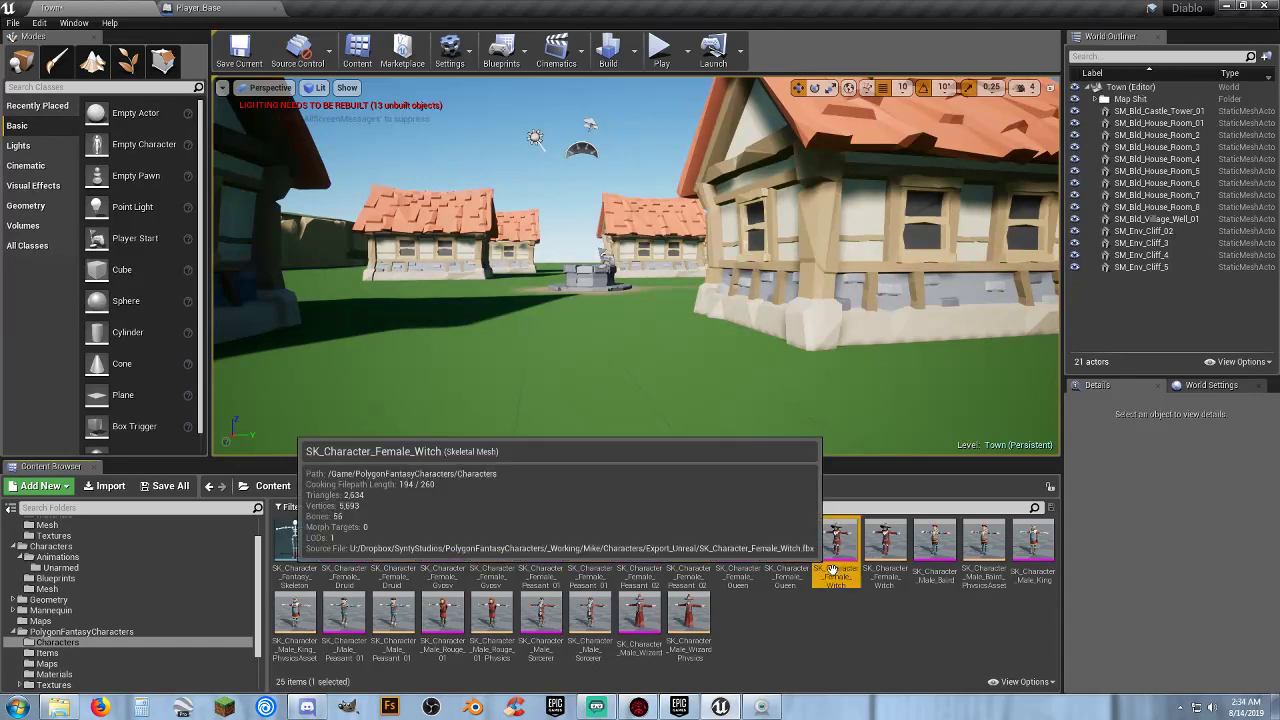
{"action": "double_click", "coordinate": [835, 550]}
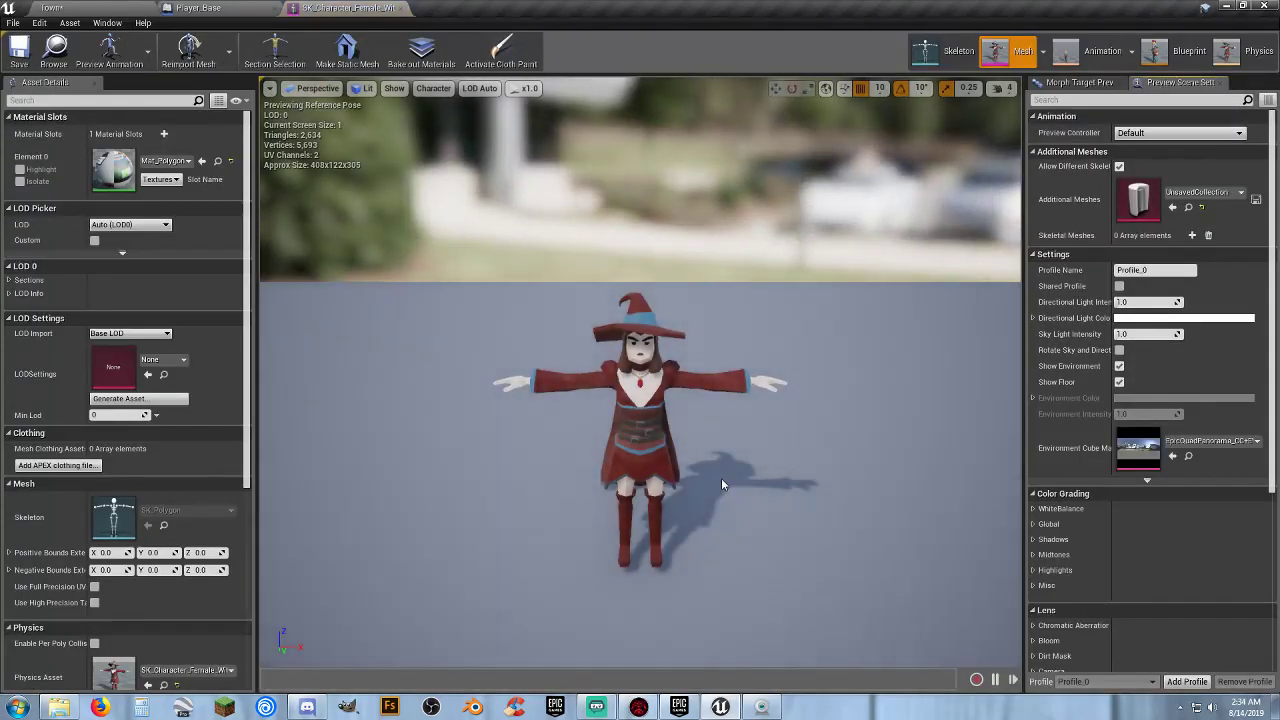
{"action": "left_click_drag", "start_coordinate": [721, 478], "coordinate": [665, 445]}
{"action": "key", "text": "w"}
{"action": "mouse_move", "coordinate": [665, 445]}
{"action": "right_mouse_down"}
{"action": "mouse_move", "coordinate": [662, 477]}
{"action": "mouse_move", "coordinate": [660, 450]}
{"action": "right_mouse_up"}
{"action": "key", "text": "w"}
{"action": "key", "text": "w"}
{"action": "key", "text": "s"}
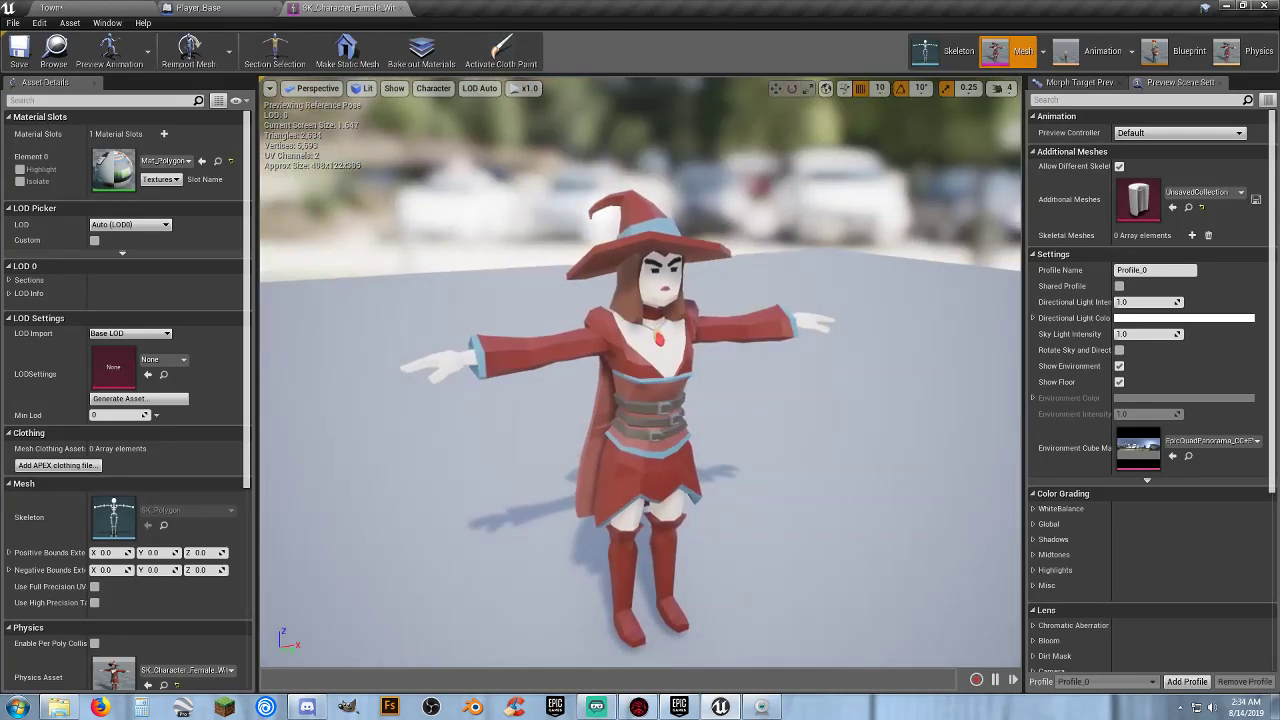
{"action": "left_click", "coordinate": [398, 8]}
Expand the PolygonVikings content in the Town level's asset folders and show its Characters_Updated_Rig meshes.
{"action": "left_click", "coordinate": [50, 8]}
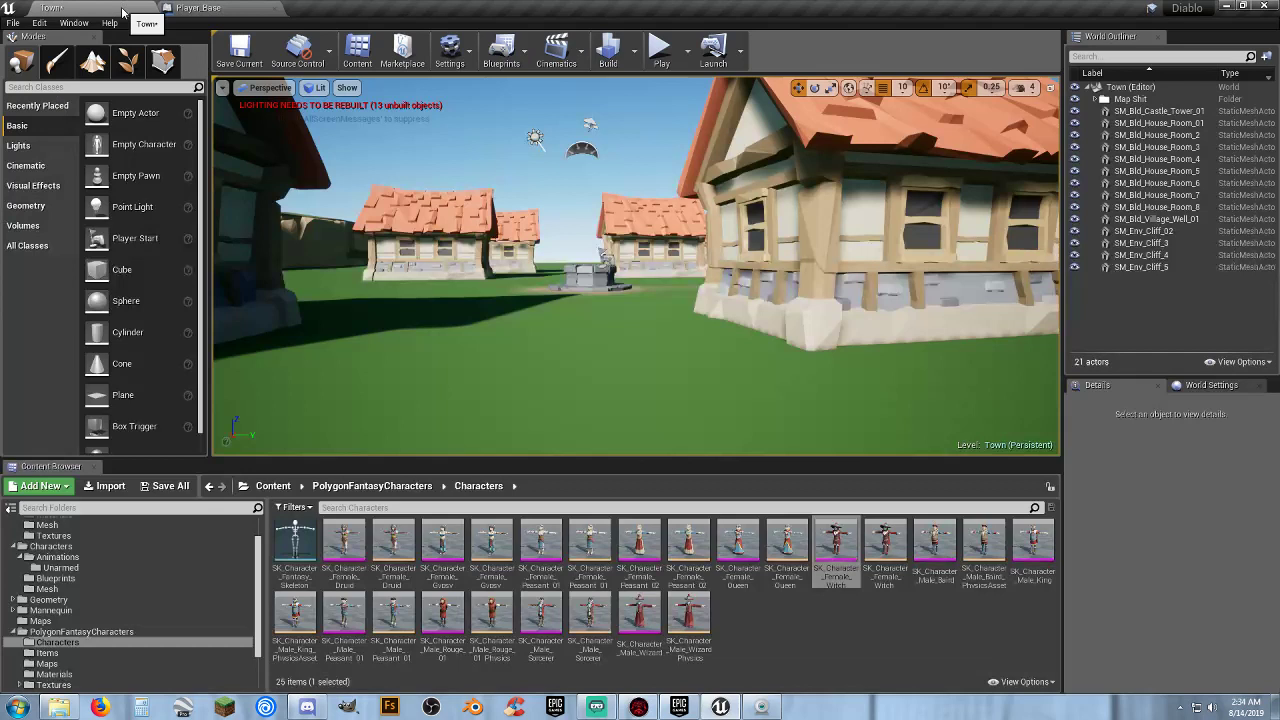
{"action": "left_click", "coordinate": [790, 618]}
{"action": "scroll", "coordinate": [93, 628], "scroll_direction": "down", "scroll_amount": 2}
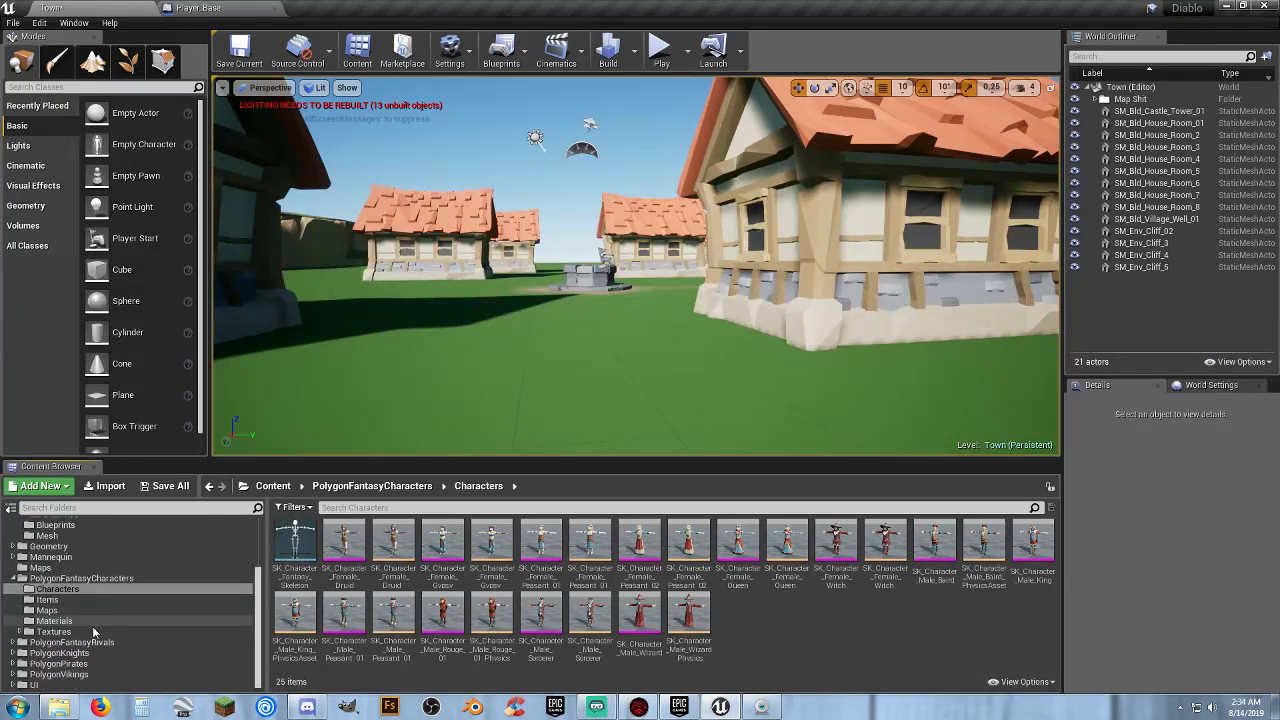
{"action": "left_click", "coordinate": [10, 676]}
{"action": "left_click", "coordinate": [12, 674]}
{"action": "scroll", "coordinate": [34, 665], "scroll_direction": "down", "scroll_amount": 3}
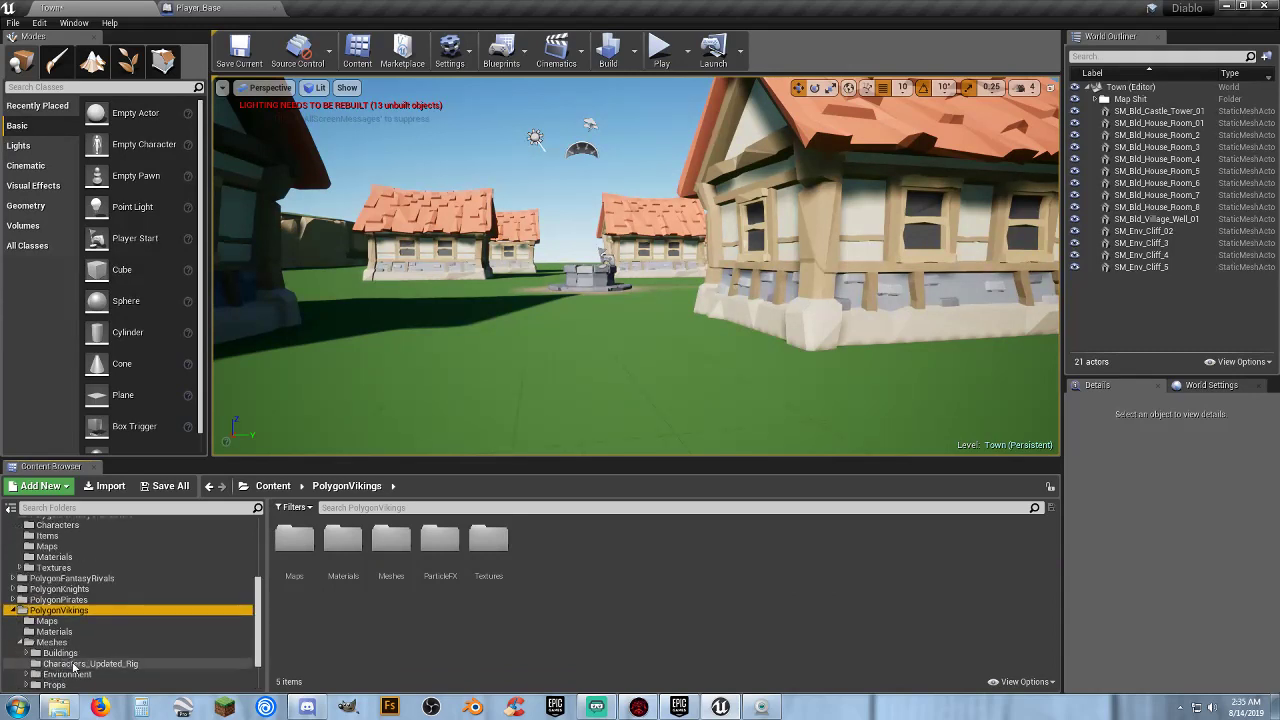
{"action": "left_click", "coordinate": [72, 664]}
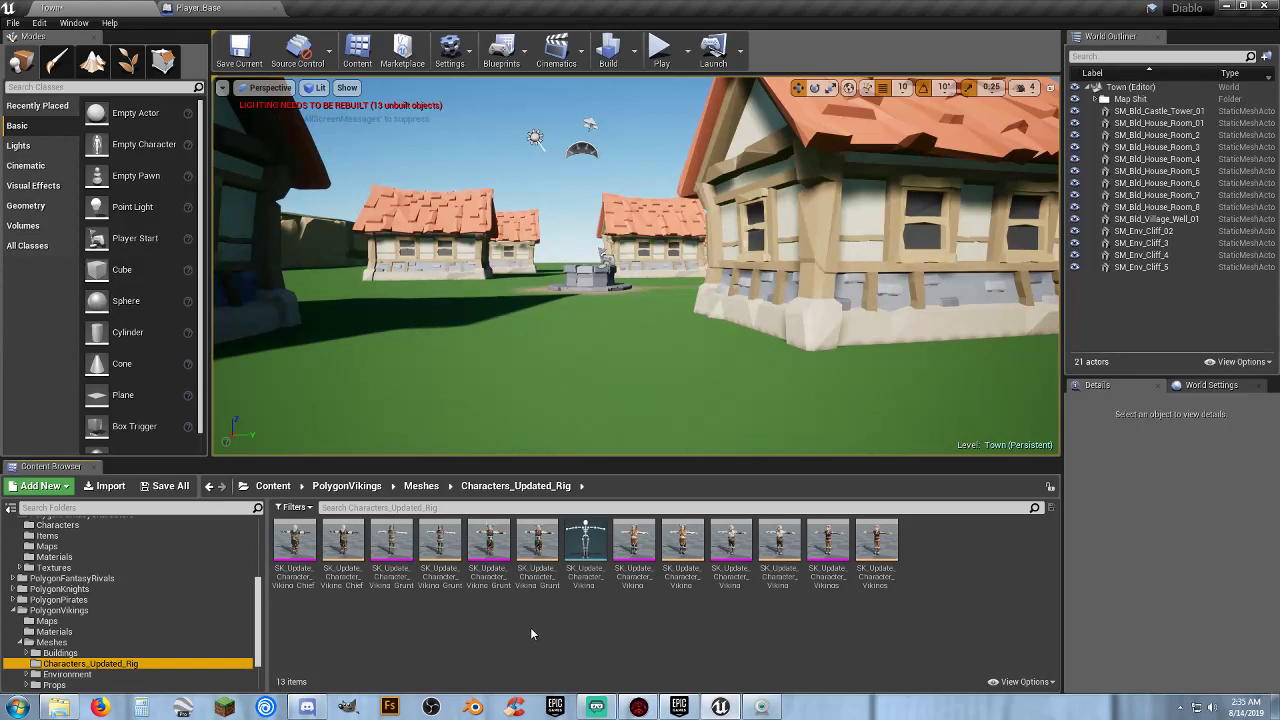
Preview the shieldmaiden and bare-chested warrior skeletal meshes in the Vikings Characters_Updated_Rig folder, returning to the Town level after each.
{"action": "double_click", "coordinate": [832, 584]}
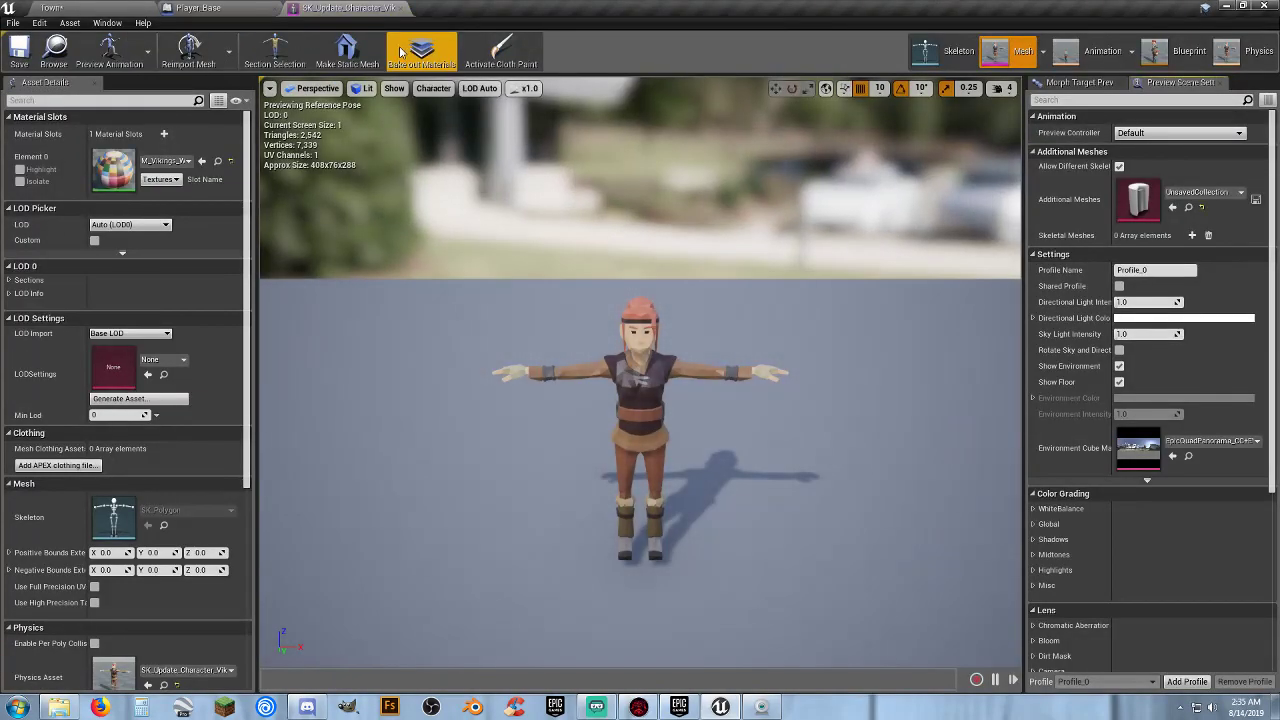
{"action": "left_click", "coordinate": [401, 8]}
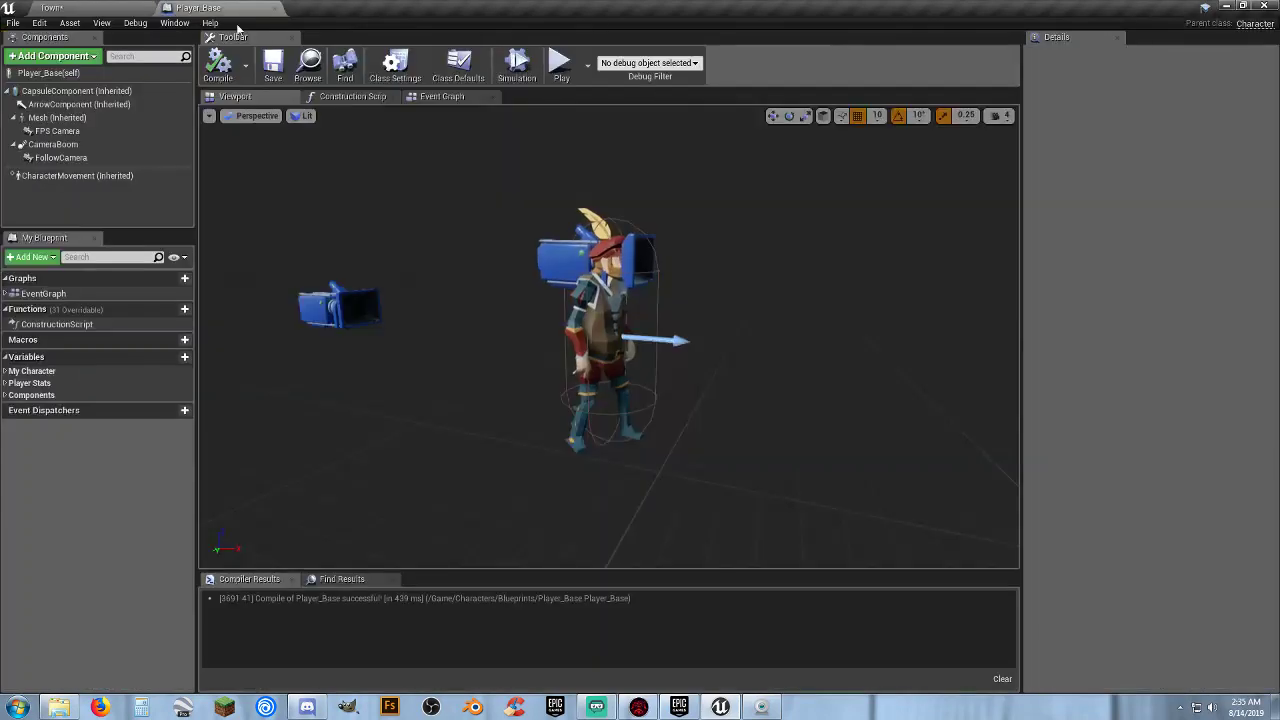
{"action": "left_click", "coordinate": [88, 7]}
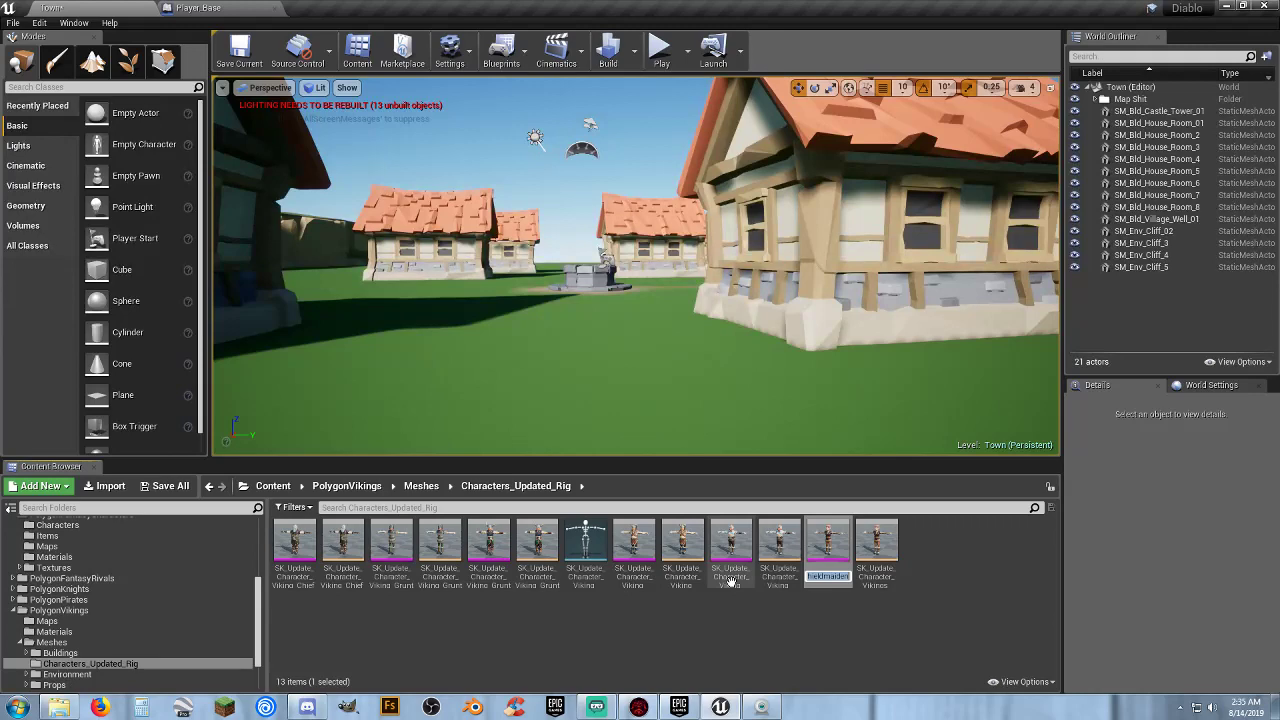
{"action": "double_click", "coordinate": [731, 580]}
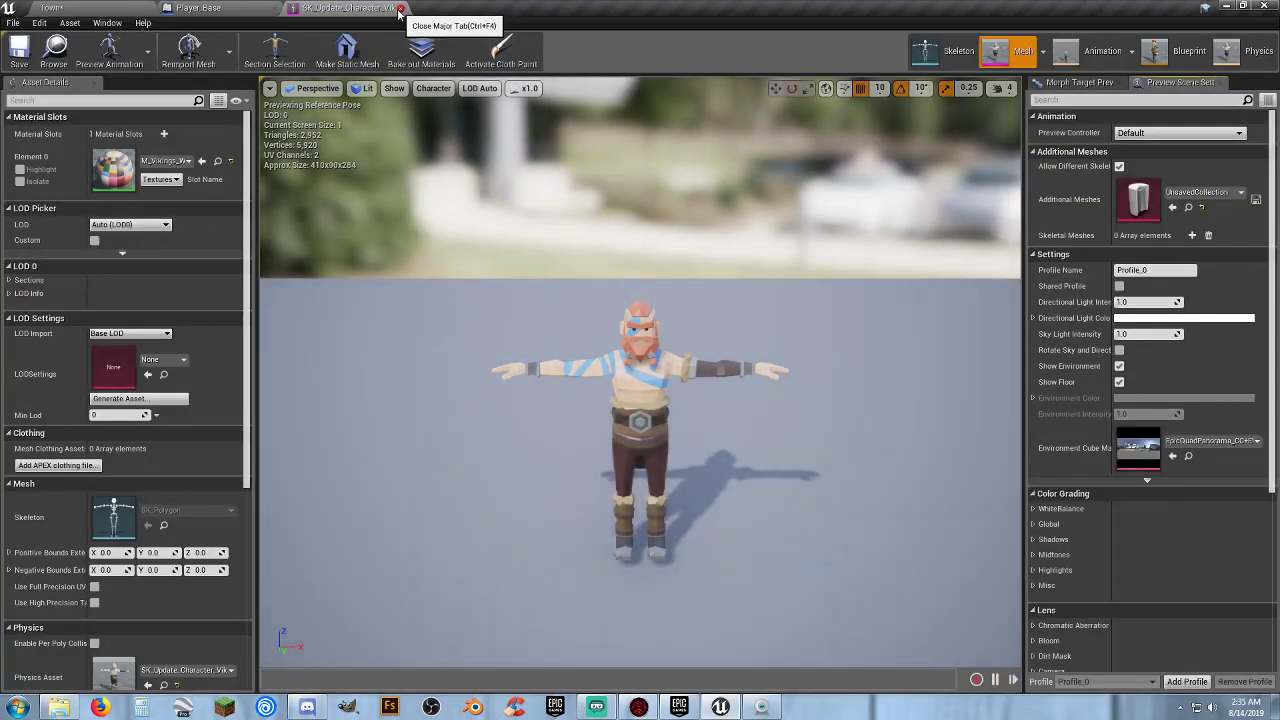
{"action": "left_click", "coordinate": [211, 9]}
{"action": "left_click", "coordinate": [50, 8]}
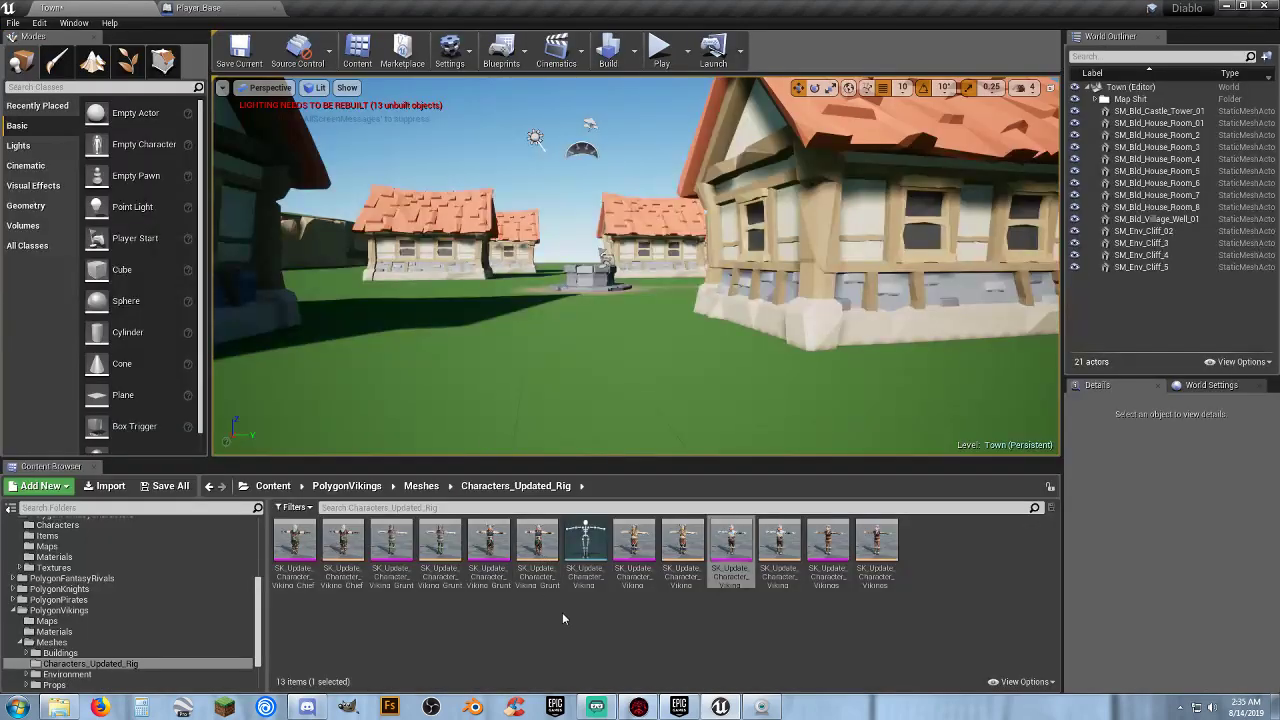
{"action": "left_click", "coordinate": [590, 643]}
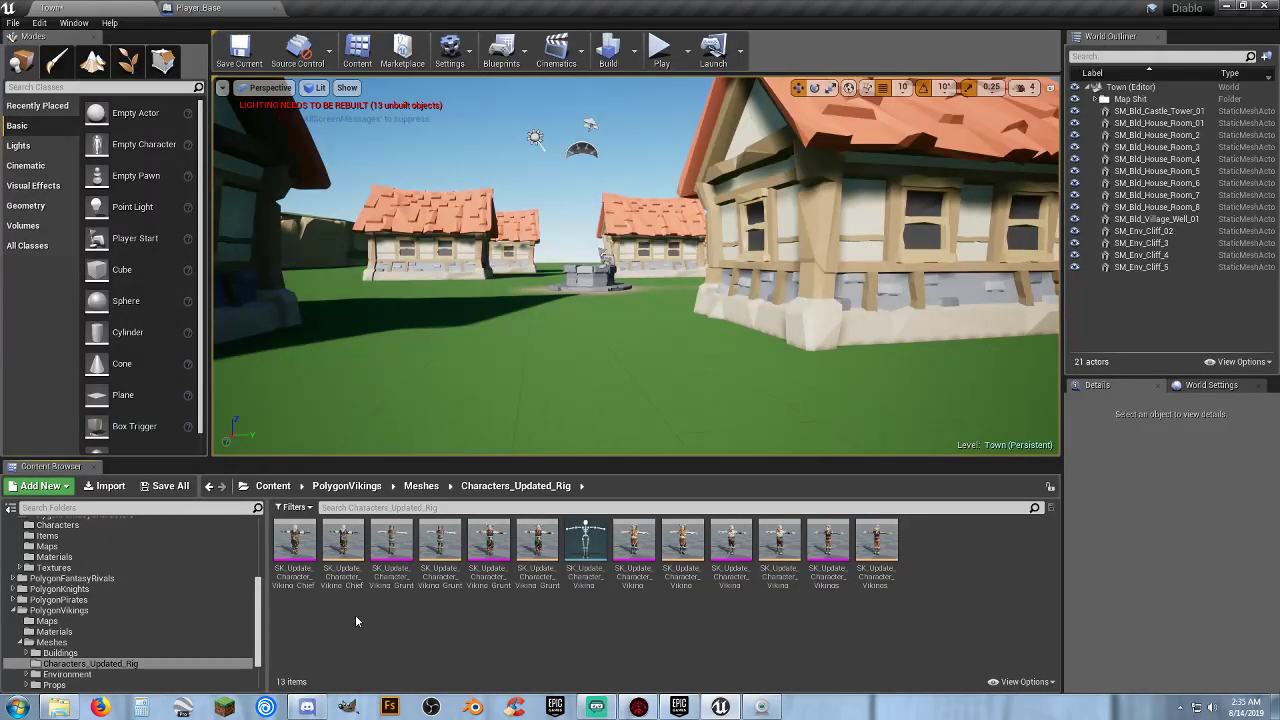
Inspect the first Viking Grunt skeletal mesh from an angle, close its editor and return to the Town level.
{"action": "double_click", "coordinate": [392, 548]}
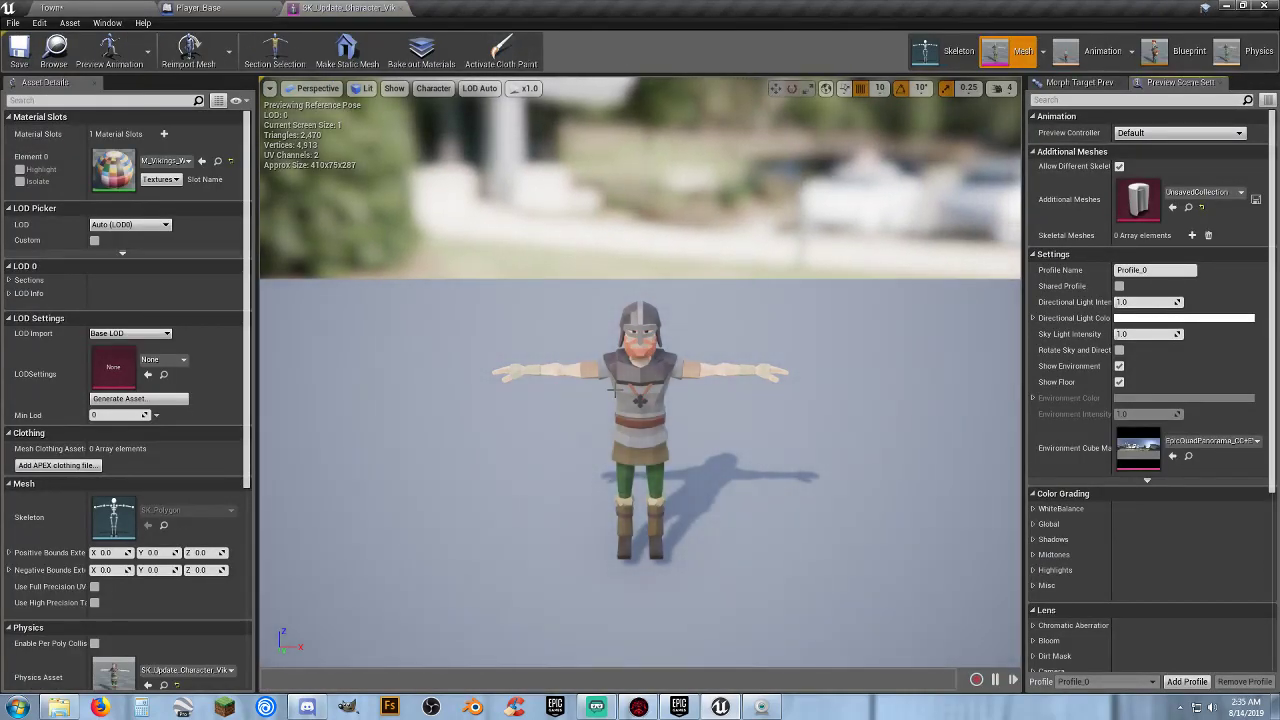
{"action": "key", "text": "a"}
{"action": "mouse_move", "coordinate": [614, 391]}
{"action": "right_mouse_down"}
{"action": "mouse_move", "coordinate": [740, 435]}
{"action": "mouse_move", "coordinate": [900, 415]}
{"action": "mouse_move", "coordinate": [596, 377]}
{"action": "right_mouse_up"}
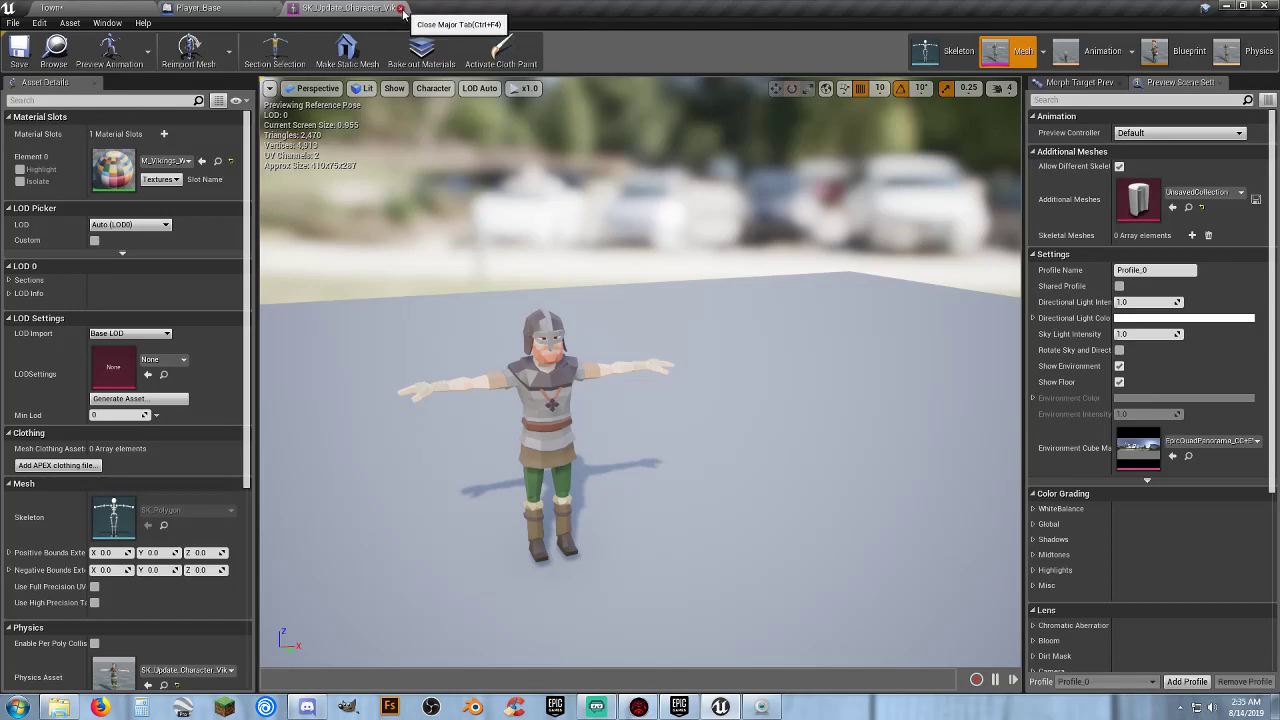
{"action": "left_click", "coordinate": [401, 10]}
{"action": "left_click", "coordinate": [50, 7]}
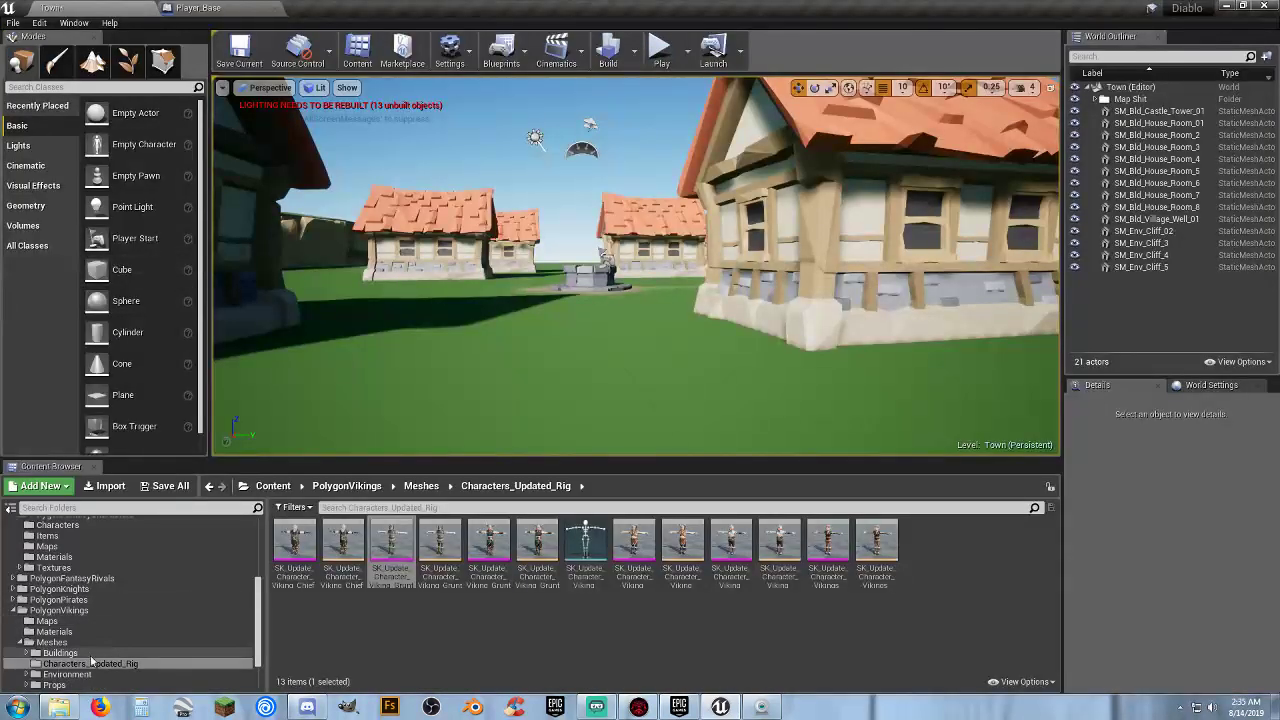
Collapse the PolygonVikings folder and browse the character meshes in PolygonFantasyRivals/Meshes/Characters.
{"action": "scroll", "coordinate": [90, 662], "scroll_direction": "down", "scroll_amount": 2}
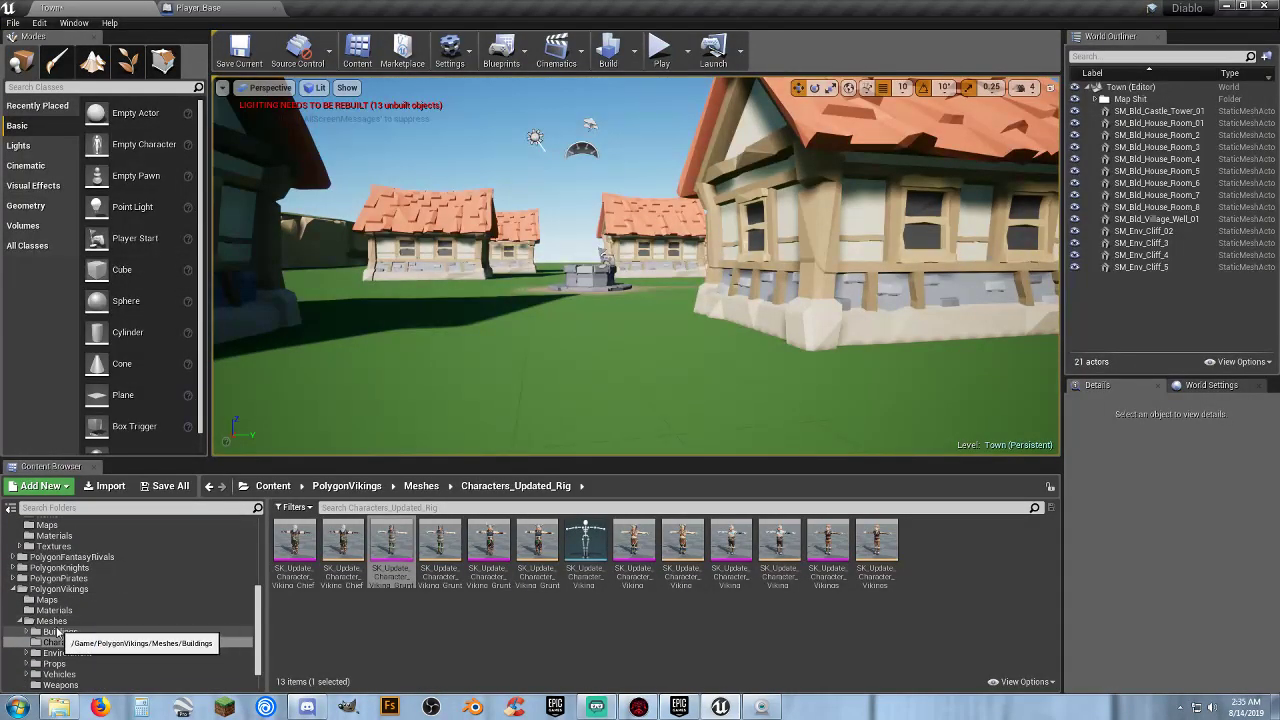
{"action": "left_click", "coordinate": [16, 590]}
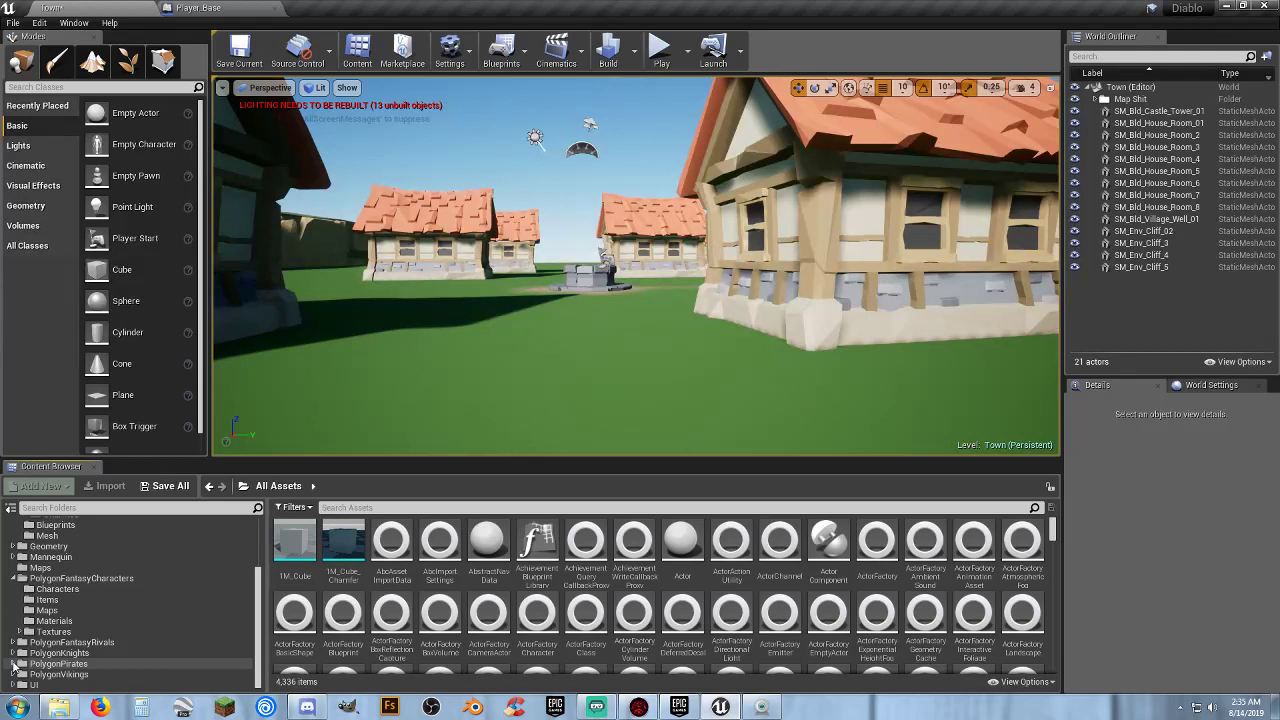
{"action": "left_click", "coordinate": [15, 644]}
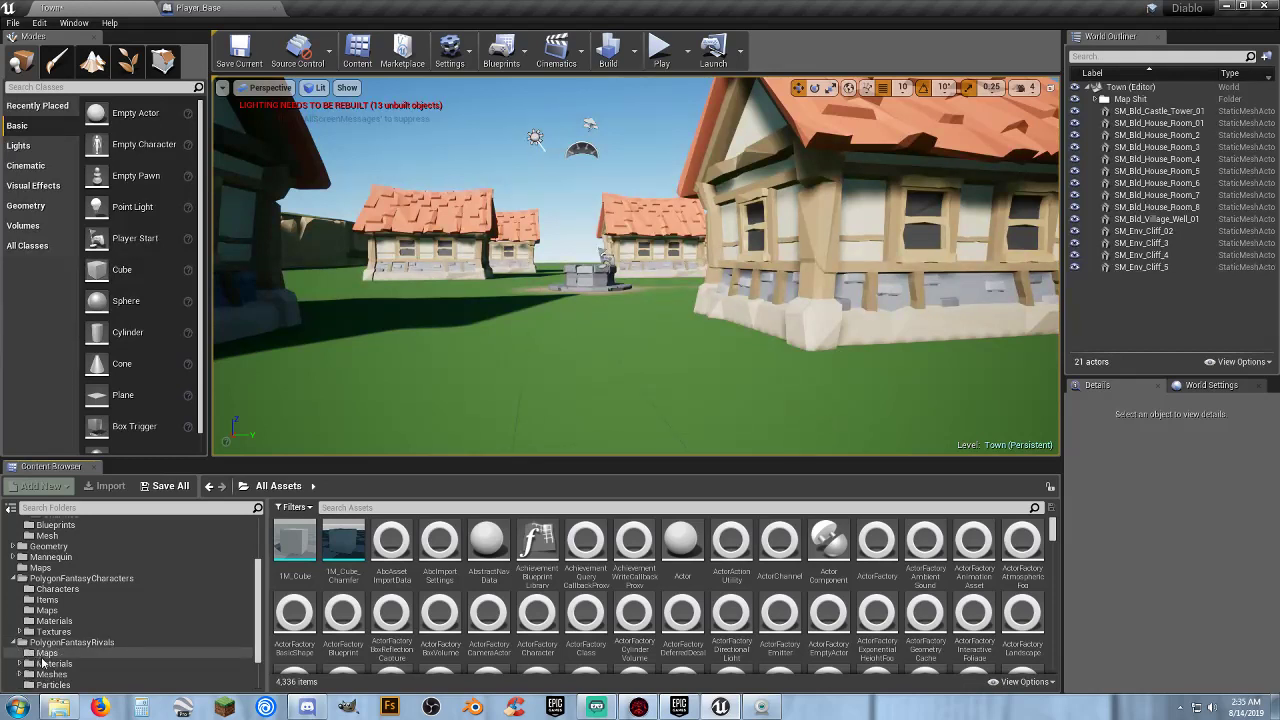
{"action": "scroll", "coordinate": [44, 666], "scroll_direction": "down", "scroll_amount": 2}
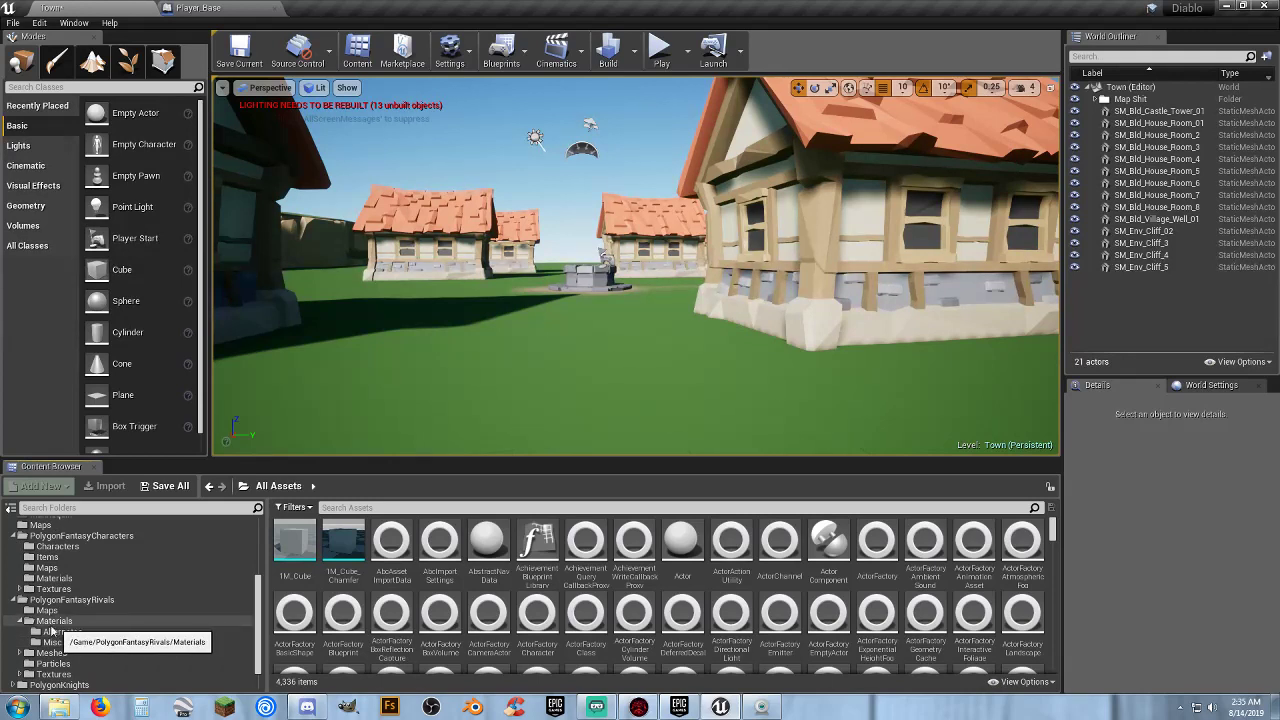
{"action": "left_click", "coordinate": [22, 621]}
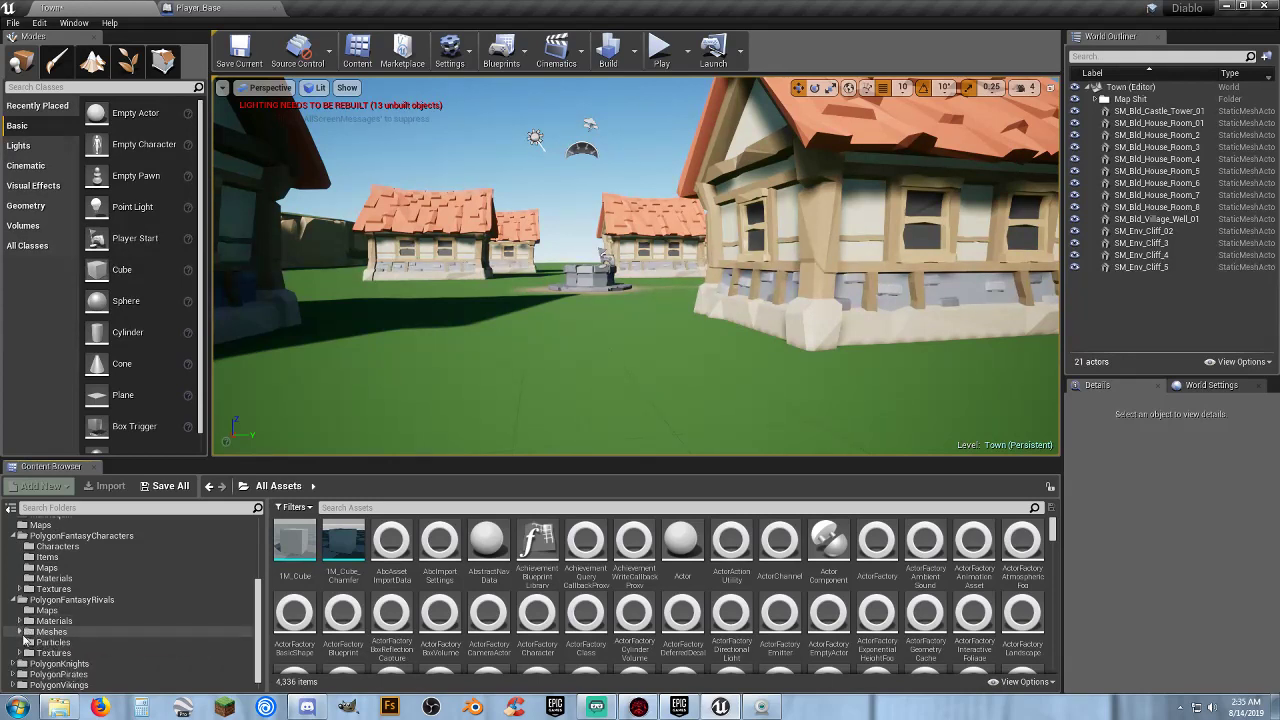
{"action": "left_click", "coordinate": [19, 632]}
{"action": "left_click", "coordinate": [64, 642]}
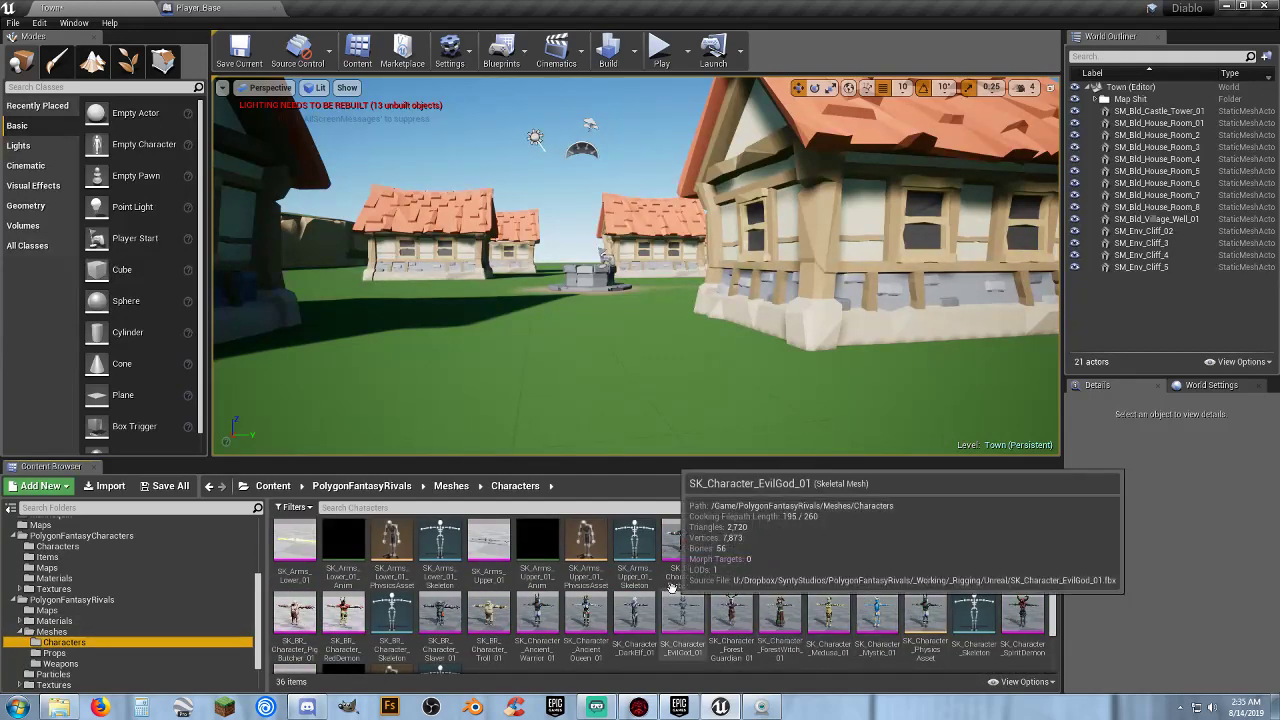
{"action": "scroll", "coordinate": [853, 594], "scroll_direction": "down", "scroll_amount": 1}
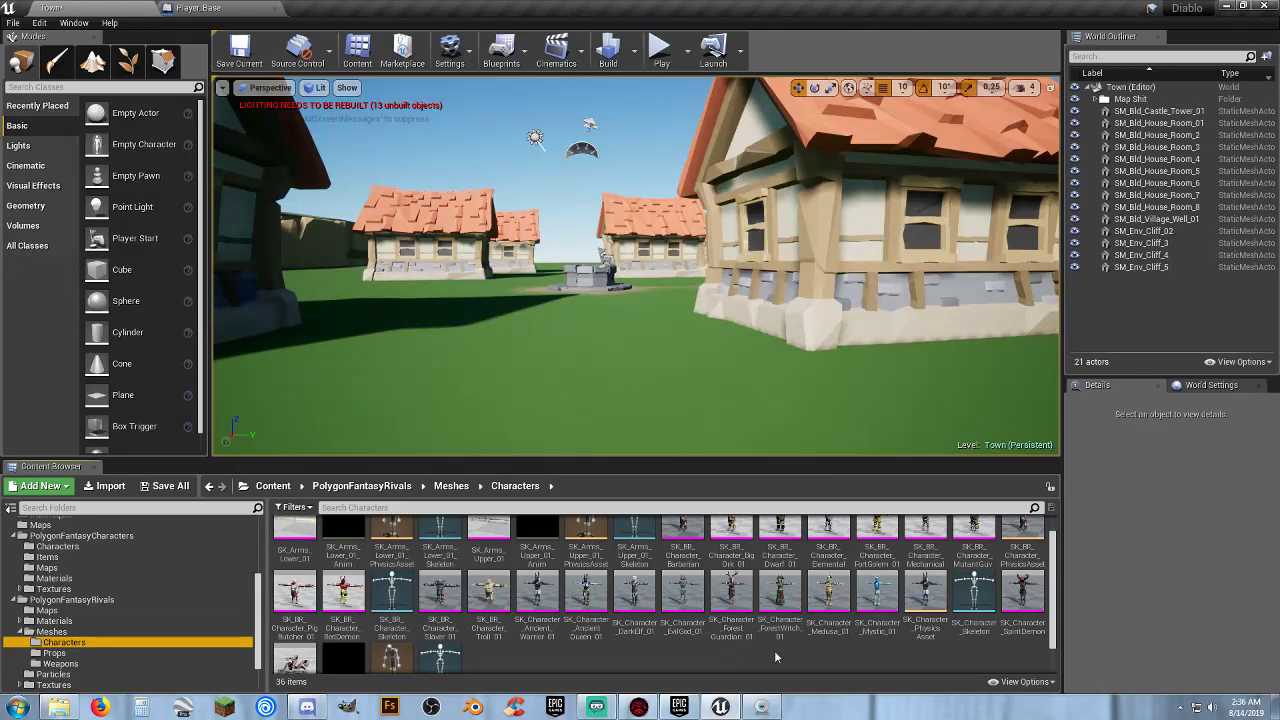
Inspect the SpiritDemon skeletal mesh from an angle, close its editor and clear the asset selection.
{"action": "double_click", "coordinate": [1040, 590]}
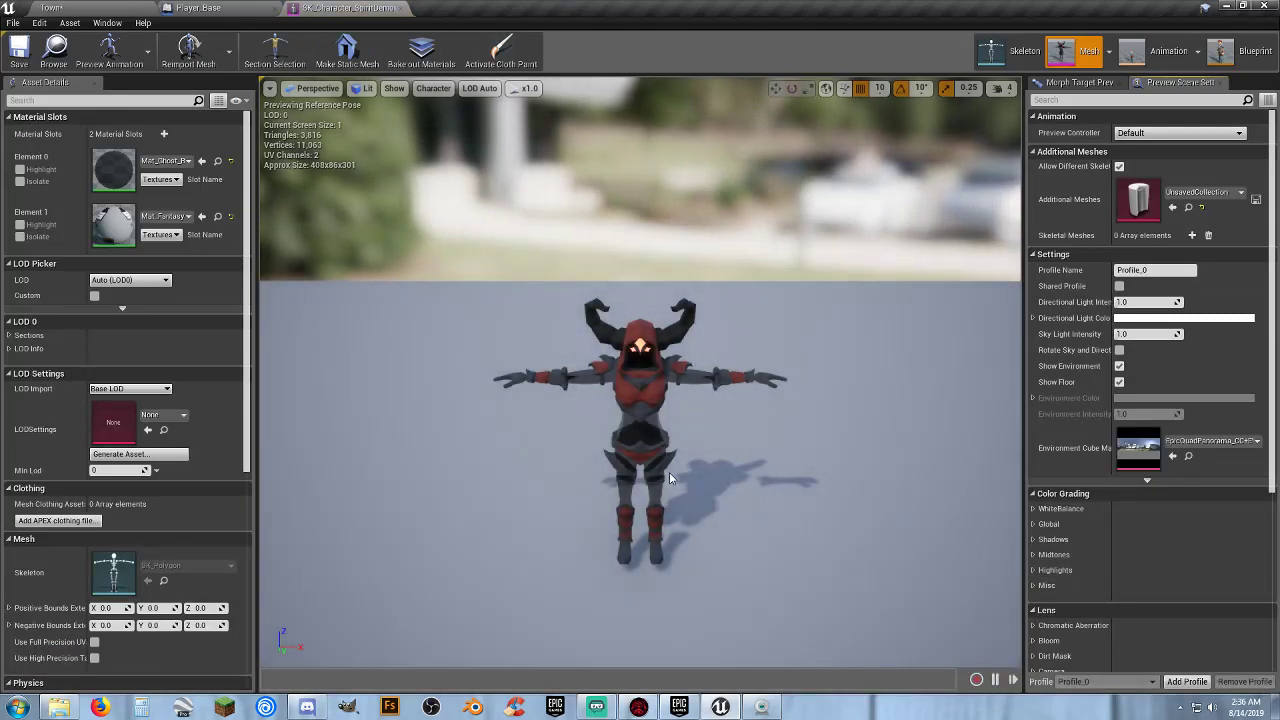
{"action": "right_click_drag", "start_coordinate": [669, 472], "coordinate": [785, 480]}
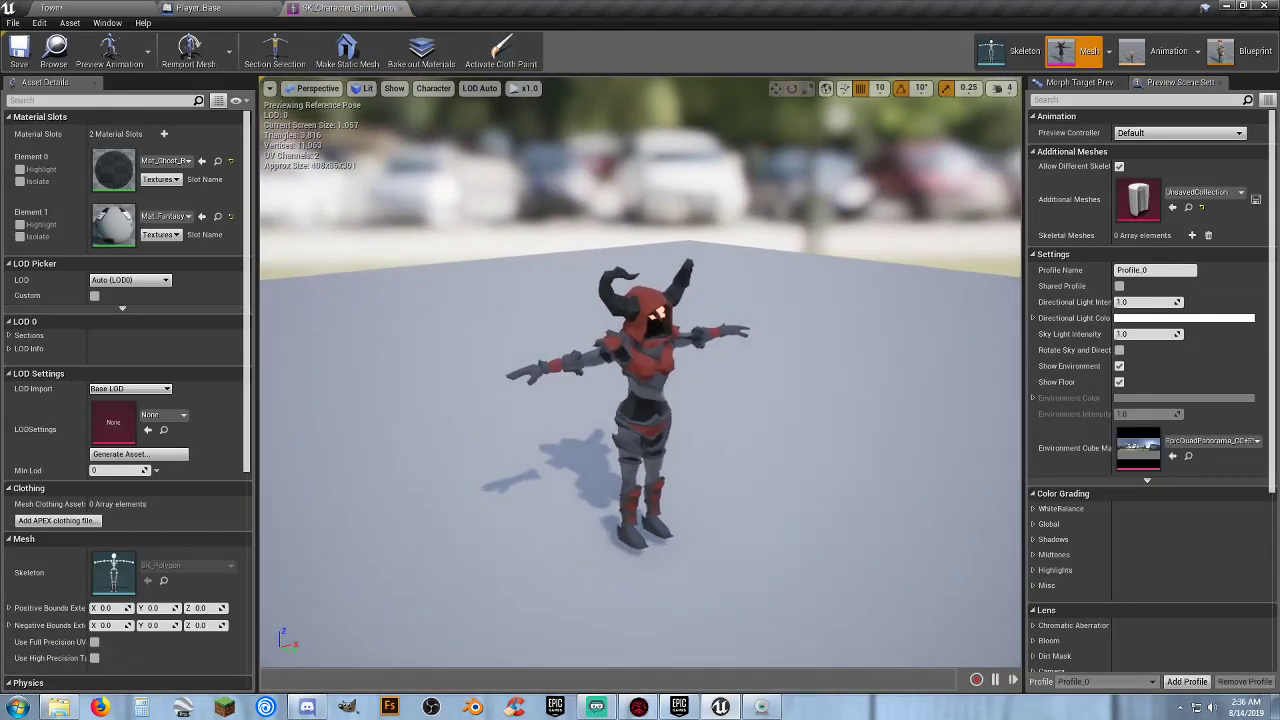
{"action": "right_click_drag", "start_coordinate": [645, 451], "coordinate": [645, 451]}
{"action": "key", "text": "w"}
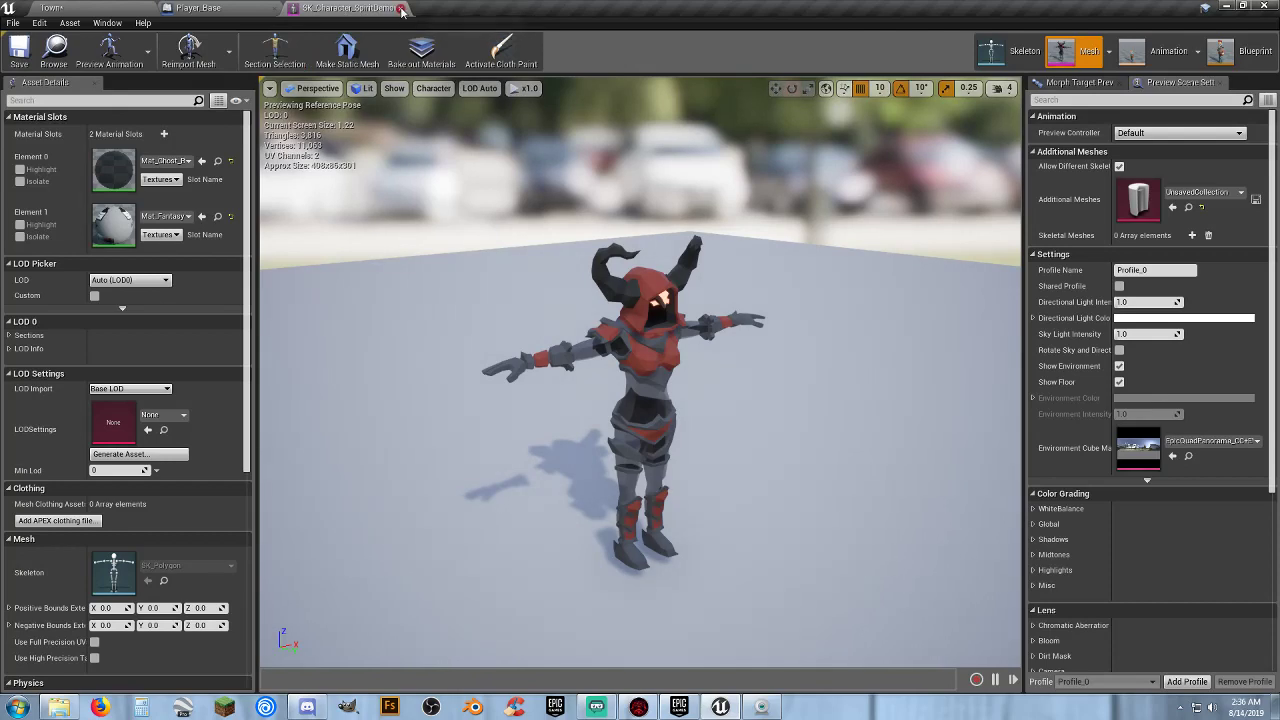
{"action": "left_click", "coordinate": [401, 9]}
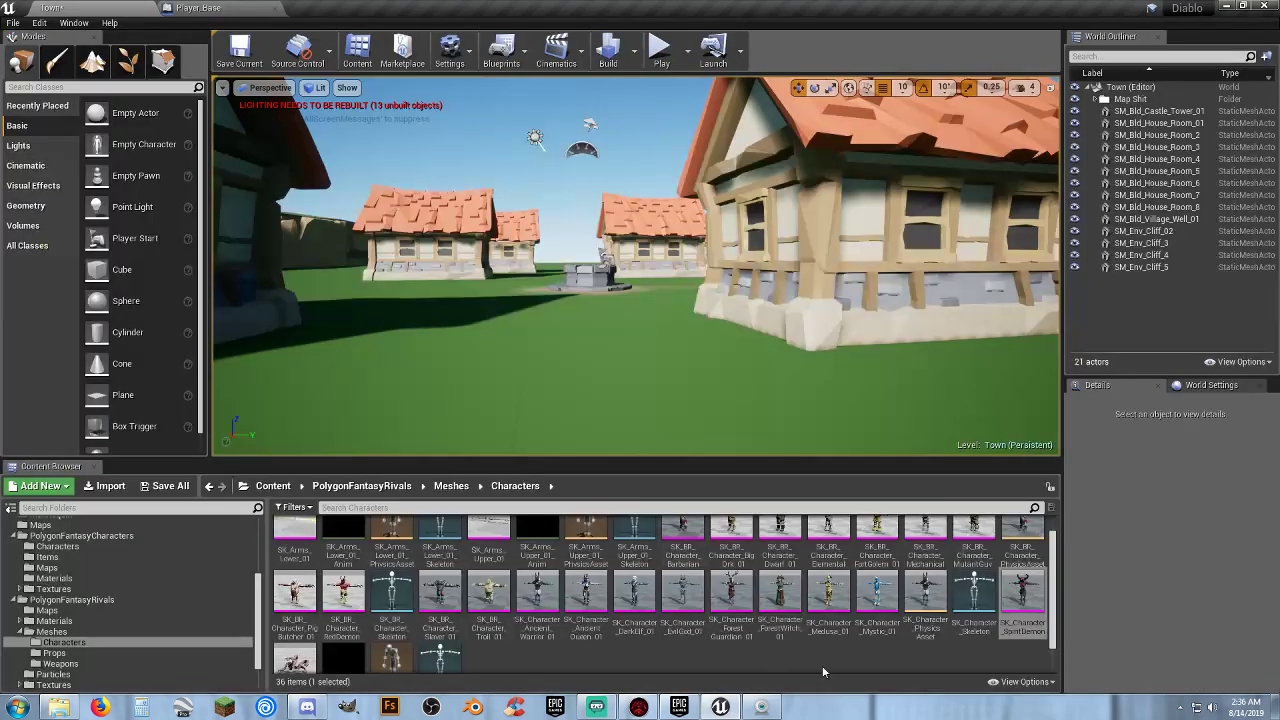
{"action": "left_click", "coordinate": [815, 666]}
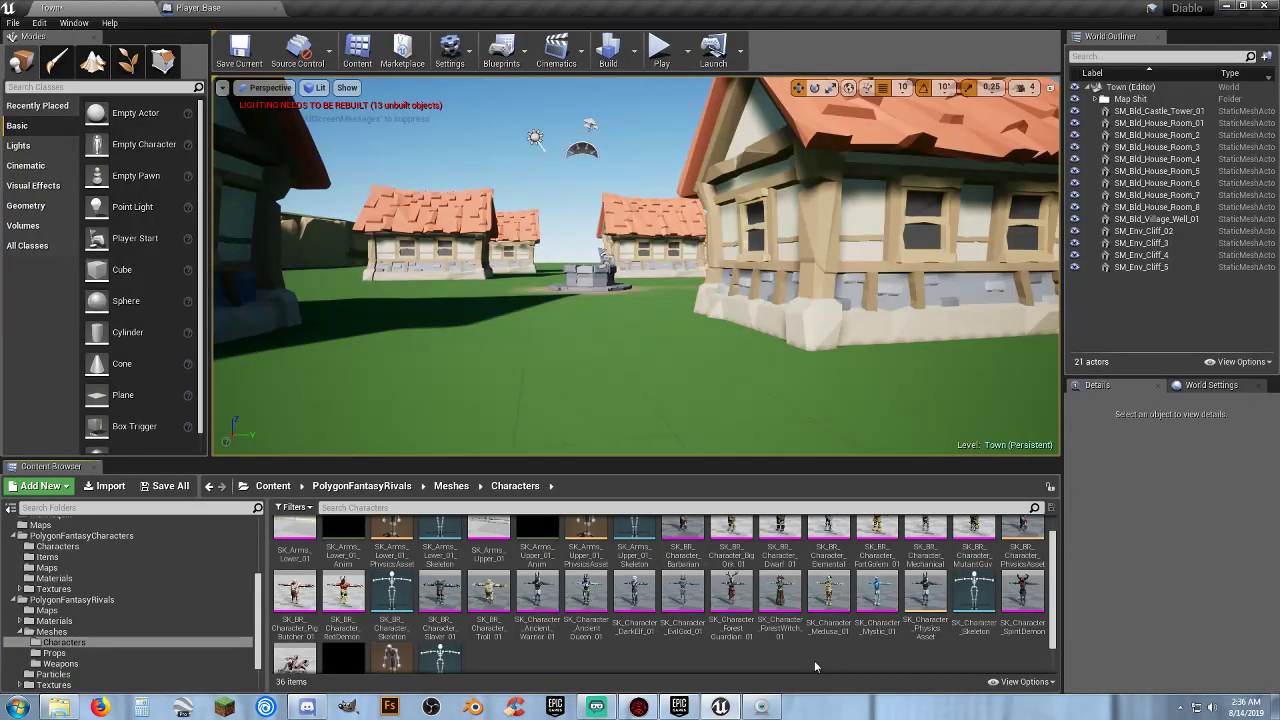
Look through the remaining Rivals characters, collapse PolygonFantasyRivals and open the PolygonFantasyCharacters/Characters folder.
{"action": "scroll", "coordinate": [814, 665], "scroll_direction": "up", "scroll_amount": 1}
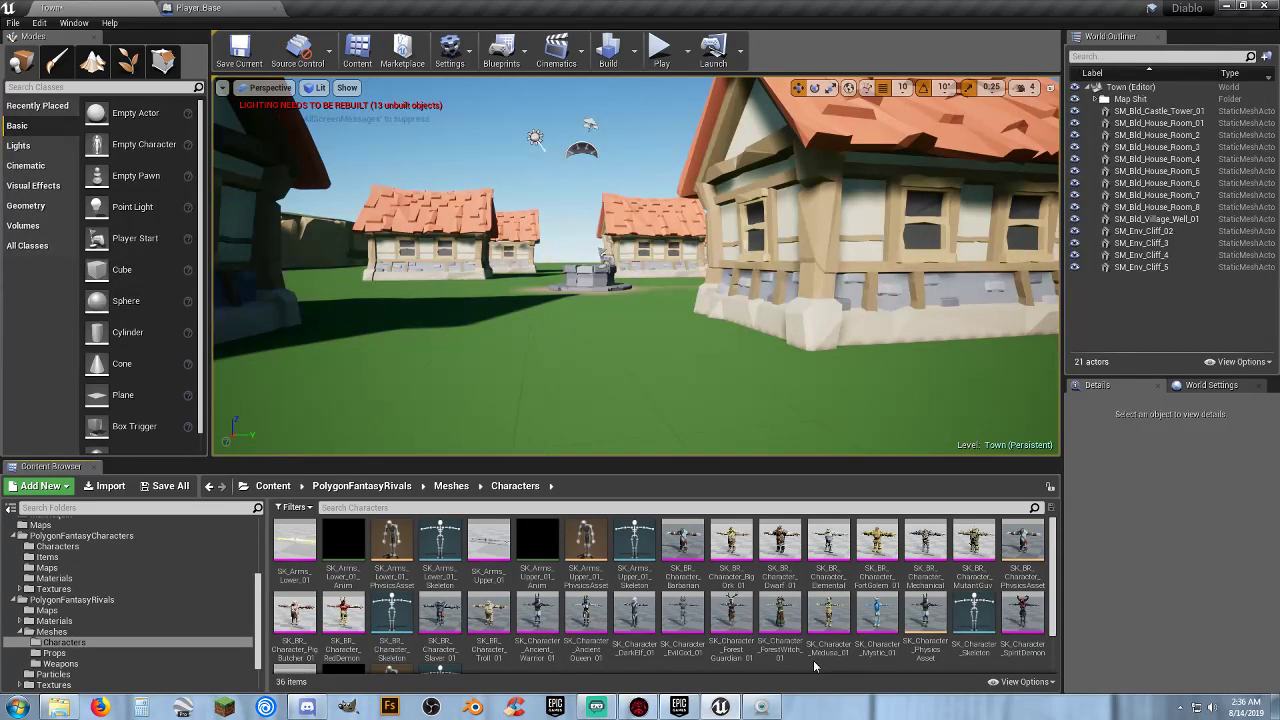
{"action": "scroll", "coordinate": [815, 666], "scroll_direction": "down", "scroll_amount": 3}
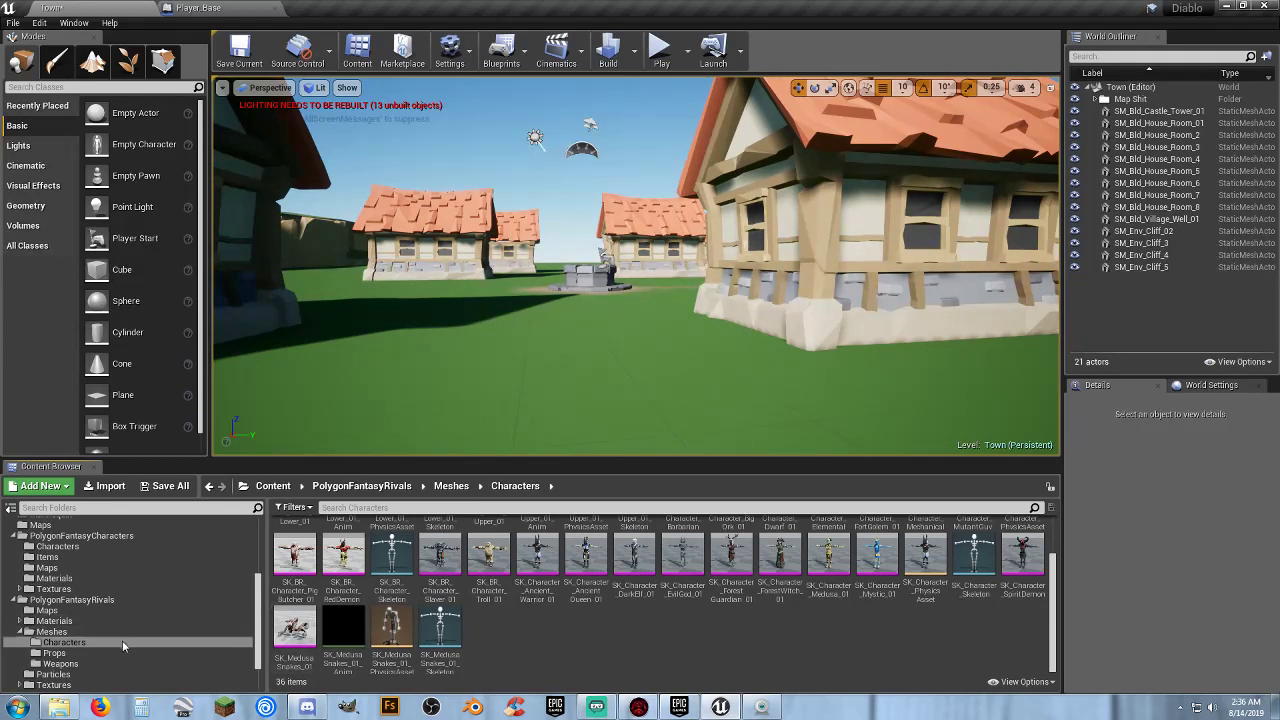
{"action": "left_click", "coordinate": [14, 601]}
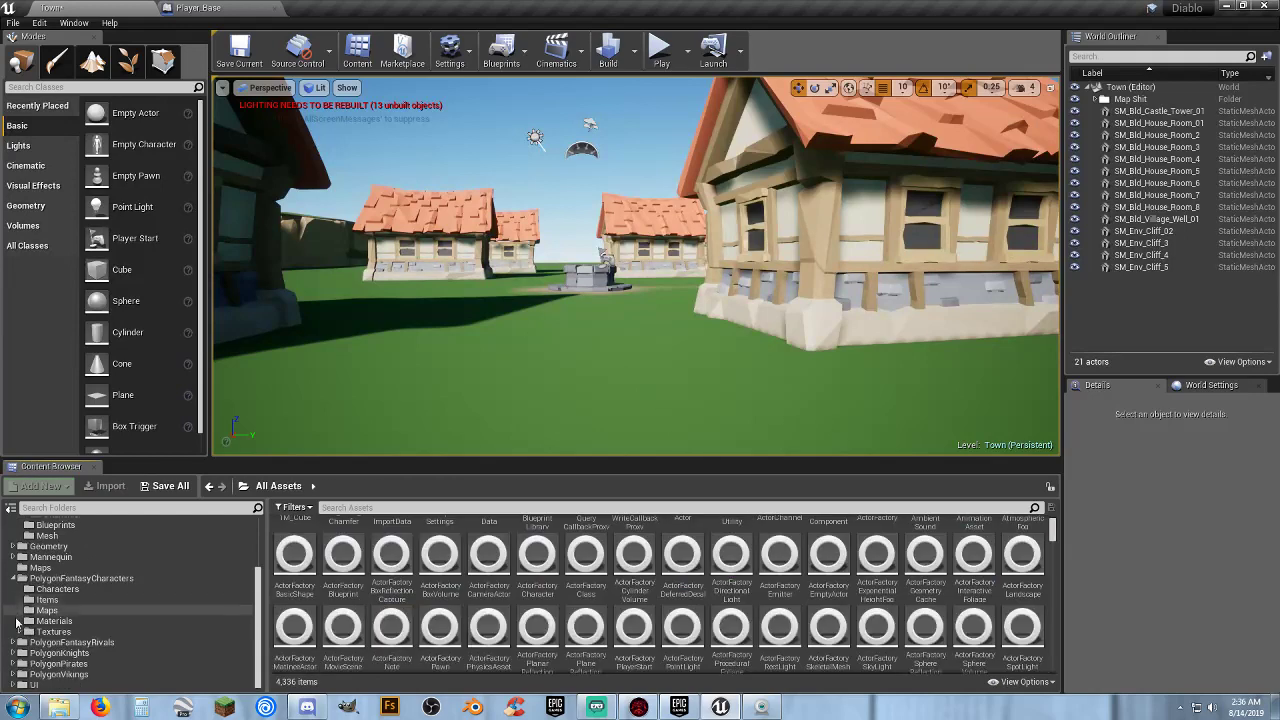
{"action": "left_click", "coordinate": [62, 591]}
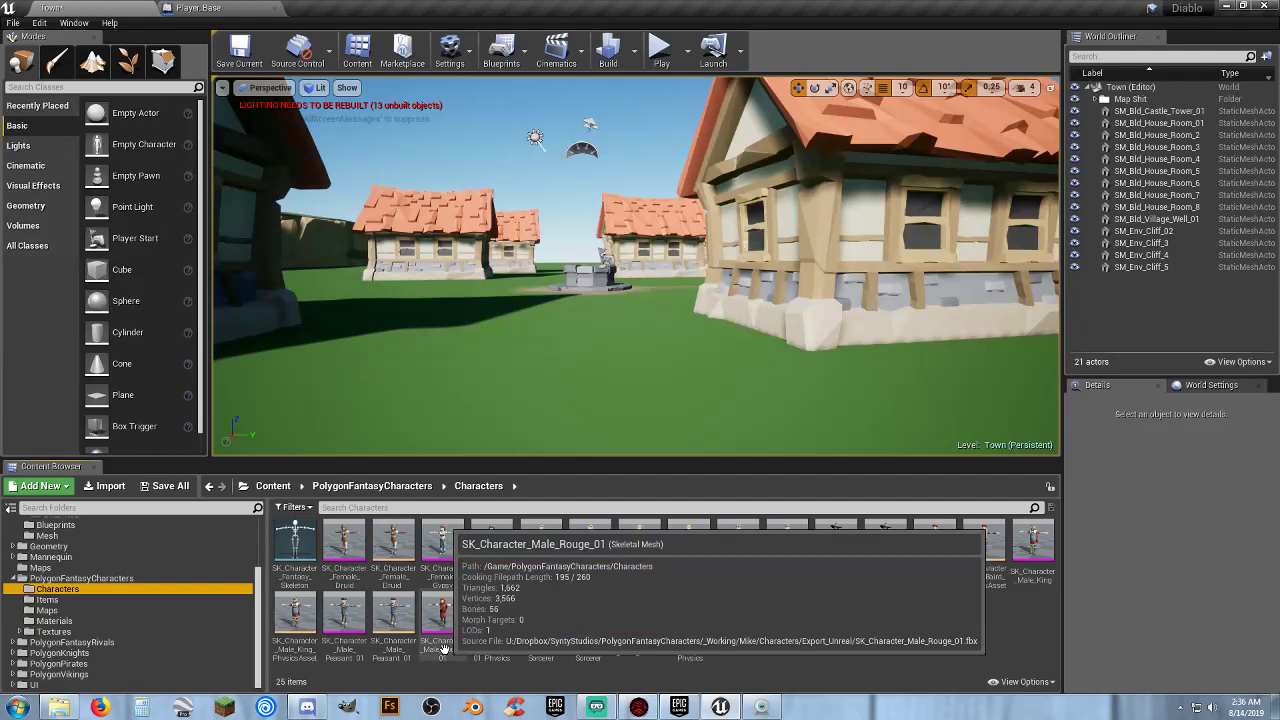
Inspect the SK_Character_Male_Rouge_01 skeletal mesh from several angles, close its editor and return to the Town level.
{"action": "double_click", "coordinate": [444, 649]}
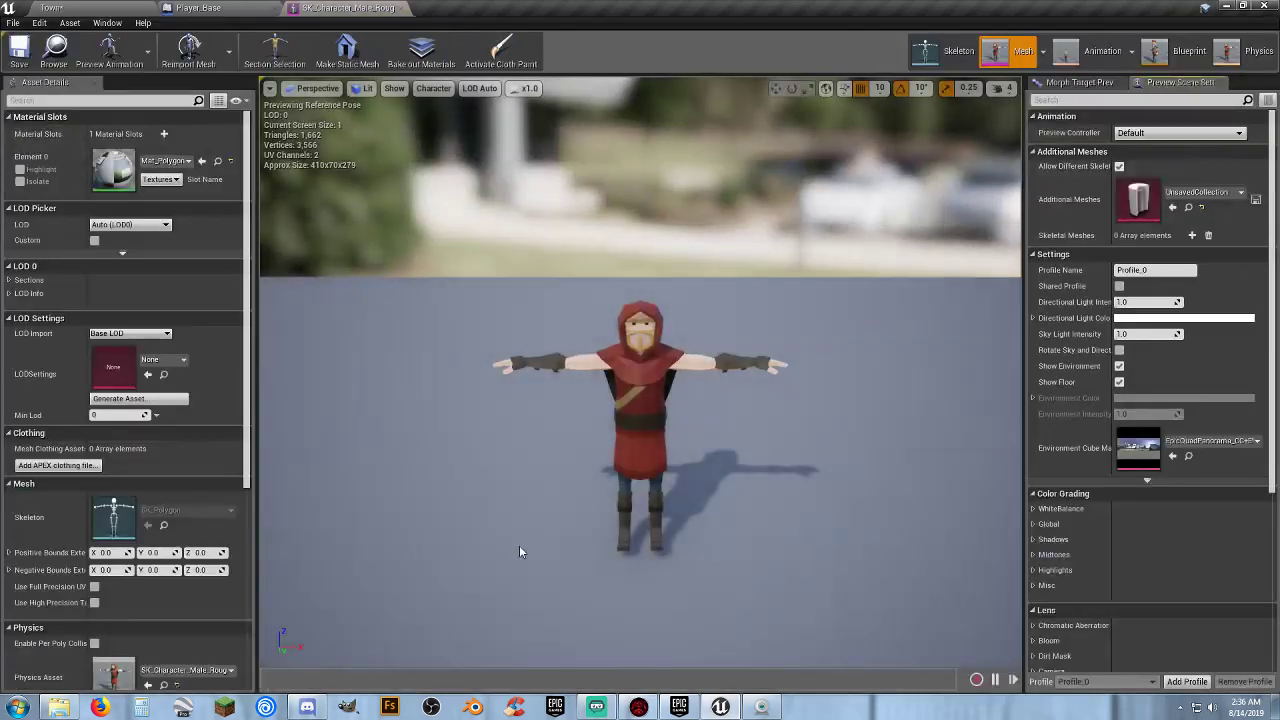
{"action": "key", "text": "a"}
{"action": "right_click_drag", "start_coordinate": [565, 518], "coordinate": [610, 468]}
{"action": "key", "text": "w"}
{"action": "key", "text": "d"}
{"action": "key", "text": "s"}
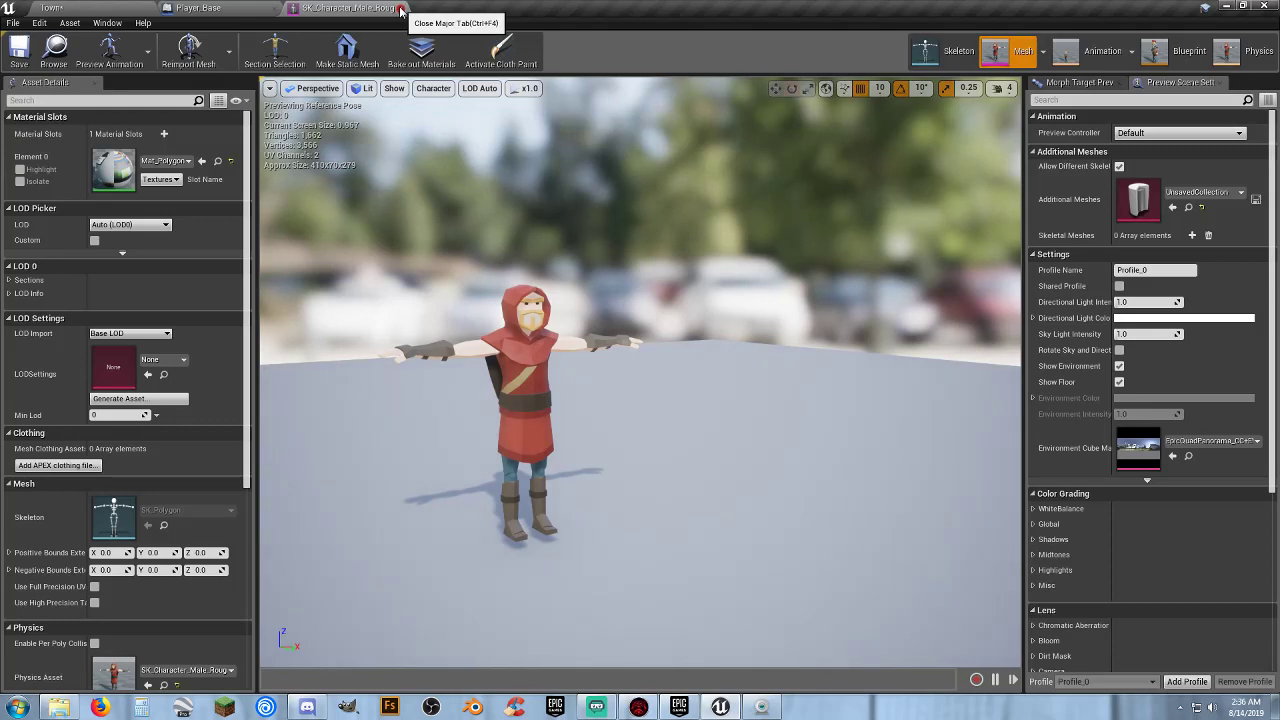
{"action": "left_click", "coordinate": [400, 9]}
{"action": "left_click", "coordinate": [80, 7]}
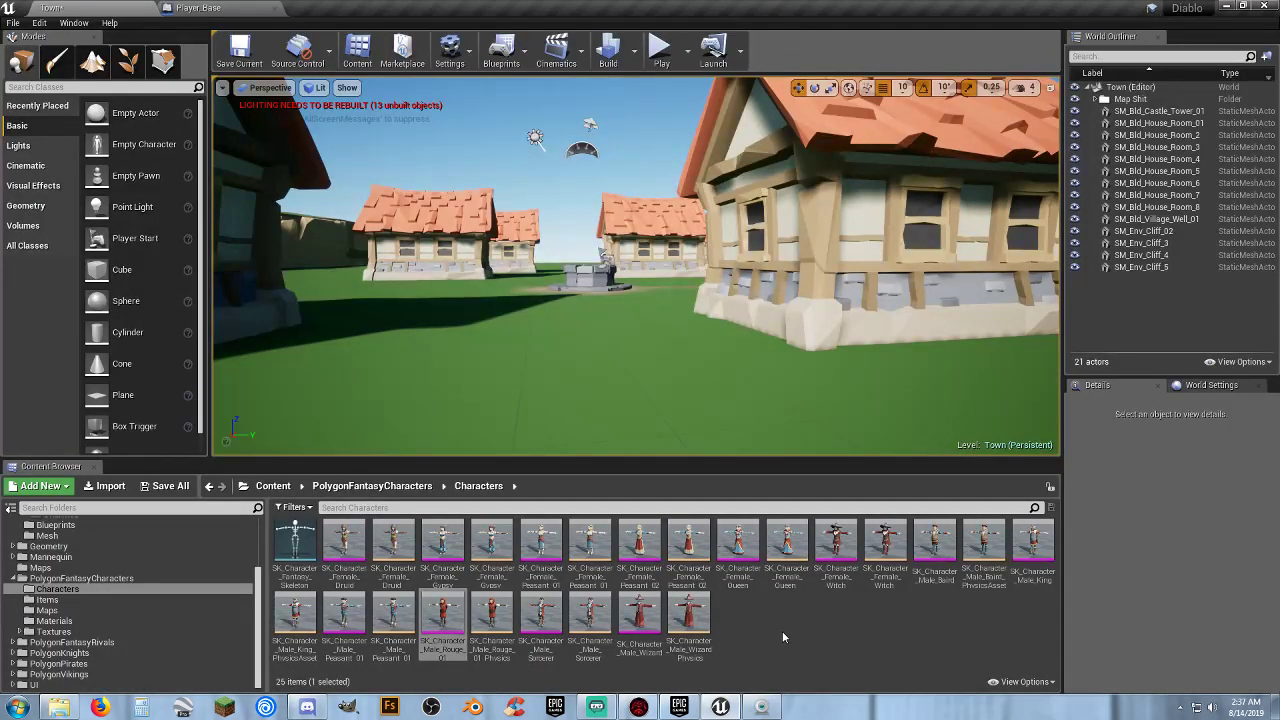
Assign the SK_Character_Male_Rouge_01 skeletal mesh to the Mesh component of Player_Base, then compile and save the blueprint.
{"action": "left_click", "coordinate": [232, 9]}
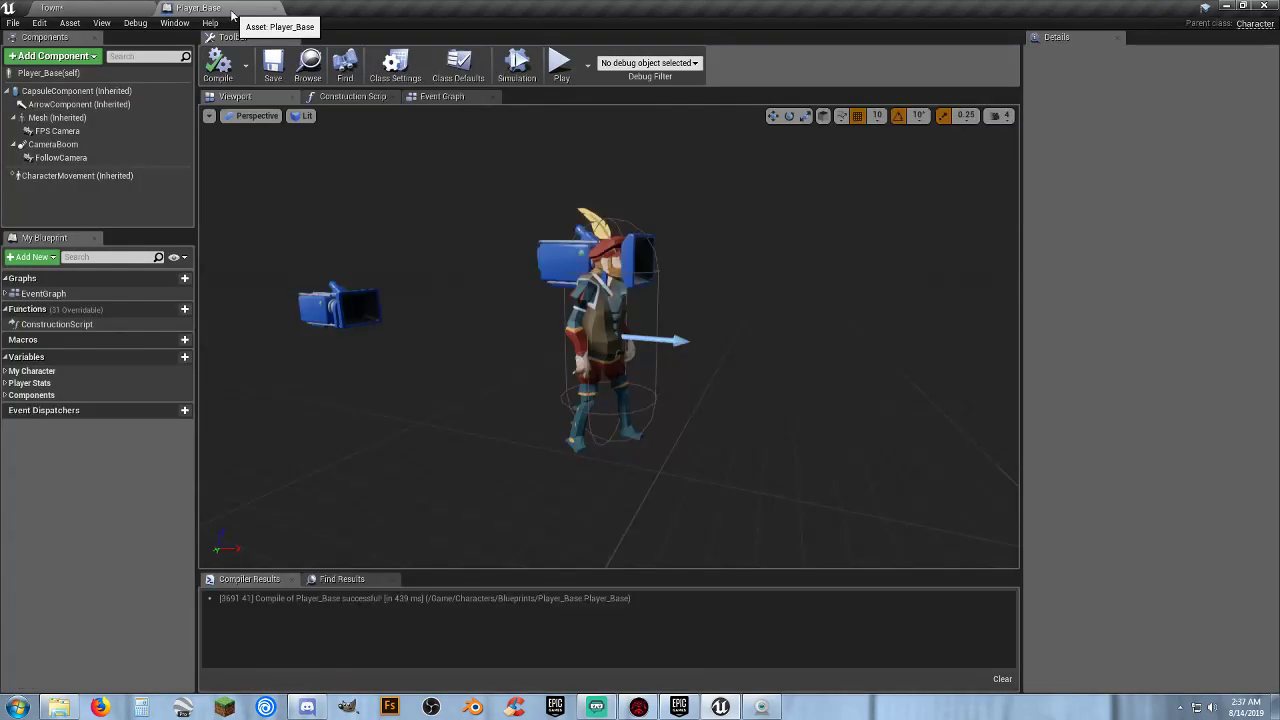
{"action": "left_click", "coordinate": [58, 117]}
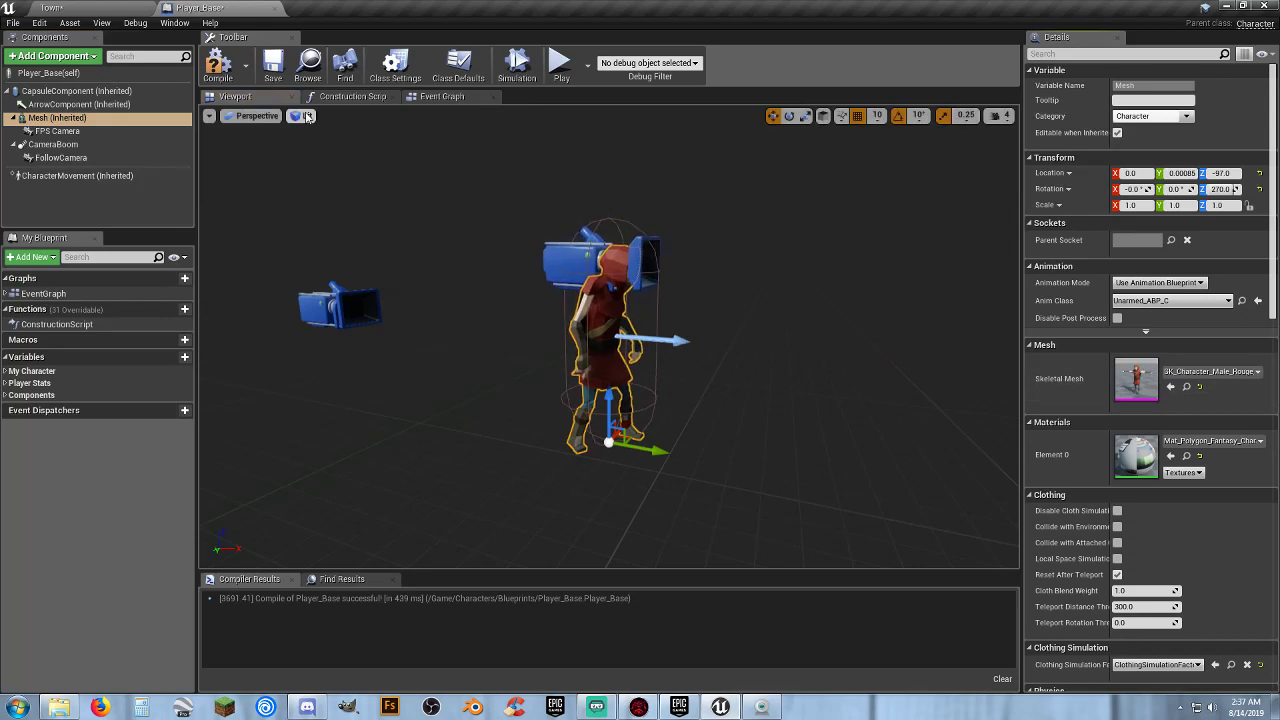
{"action": "left_click", "coordinate": [272, 68]}
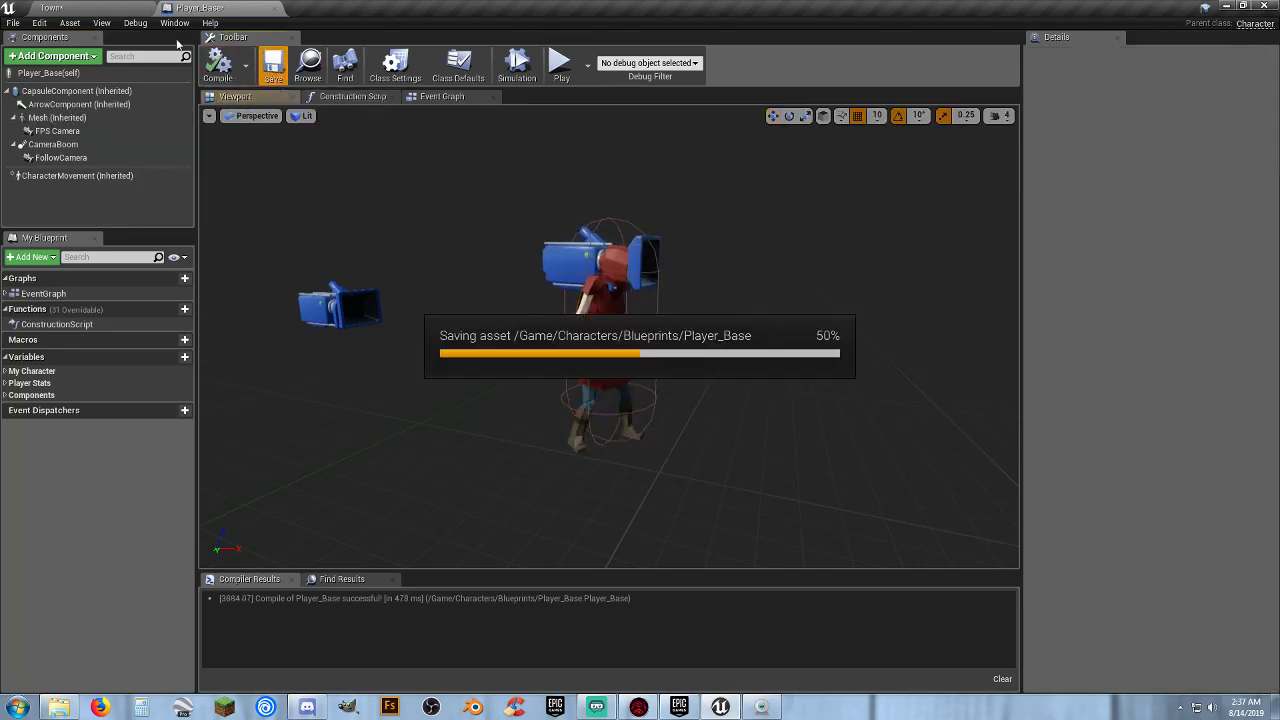
Play the Town level to check the new player character in motion, then stop the session.
{"action": "left_click", "coordinate": [110, 8]}
{"action": "left_click", "coordinate": [661, 47]}
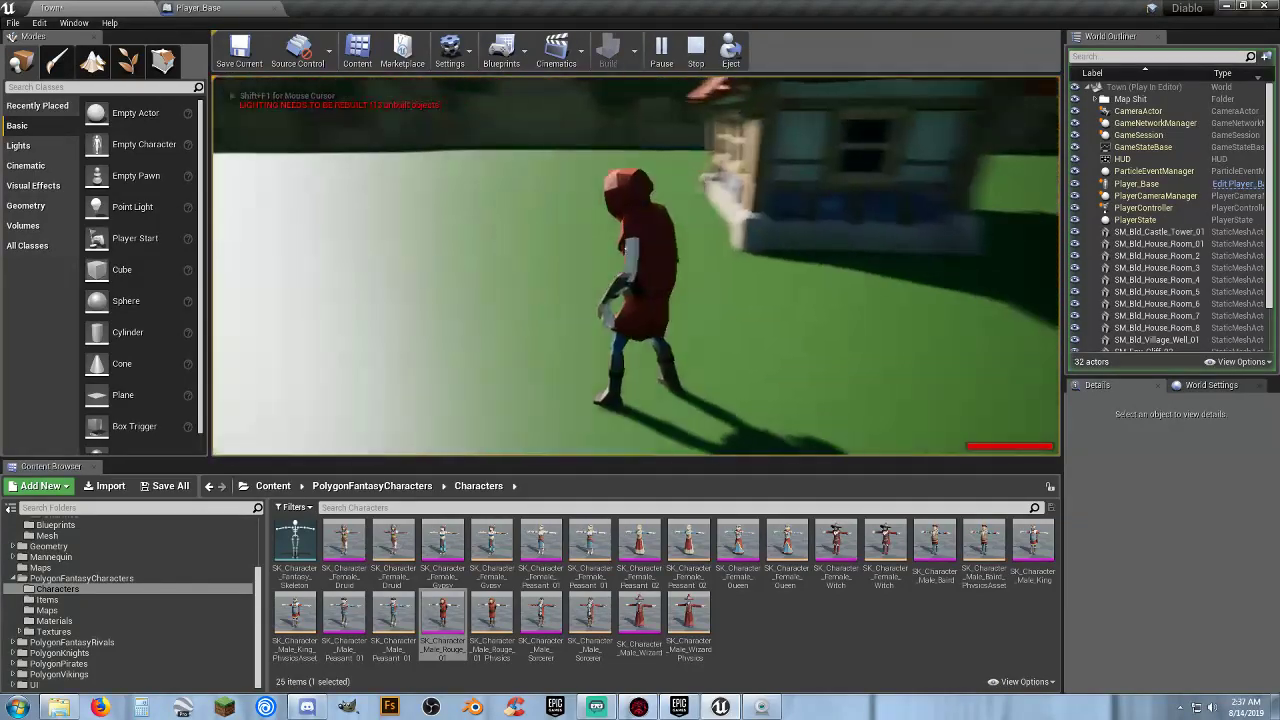
{"action": "key", "text": "s"}
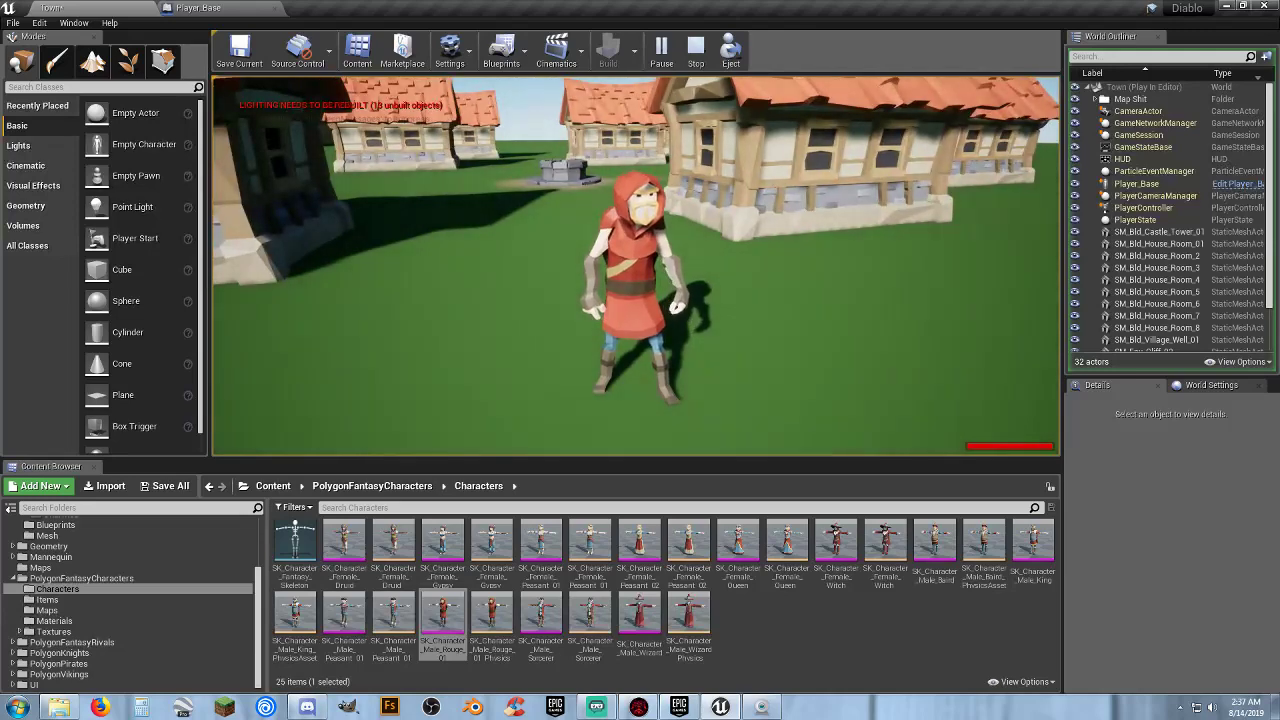
{"action": "key", "text": "Escape"}
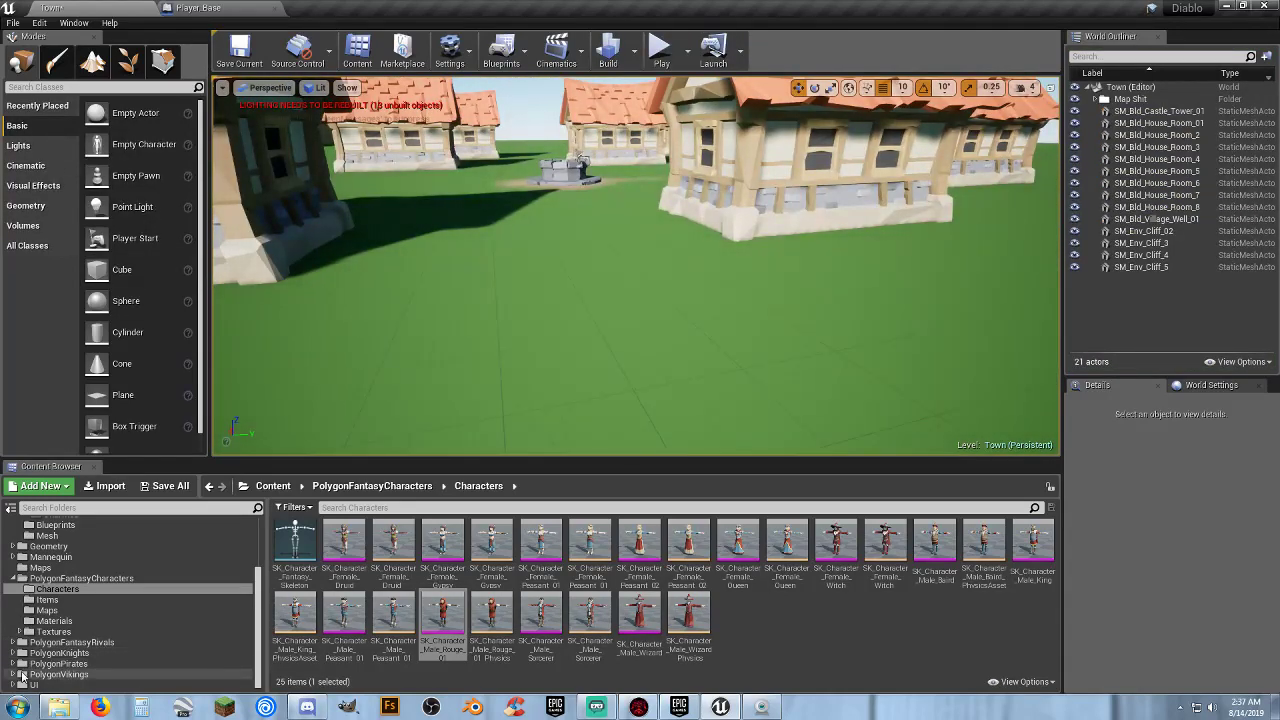
Open the PolygonPirates/Meshes/Characters/People folder to look over the pirate pack's characters.
{"action": "left_click", "coordinate": [13, 664]}
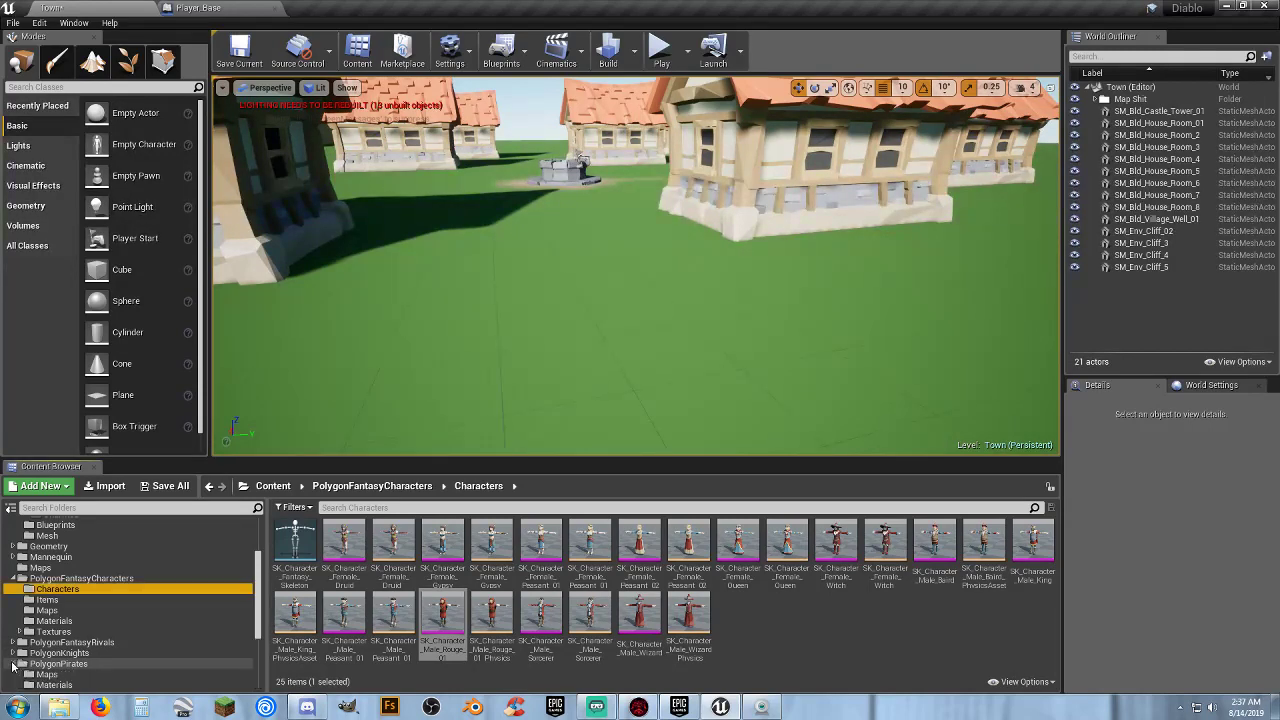
{"action": "left_click", "coordinate": [18, 655]}
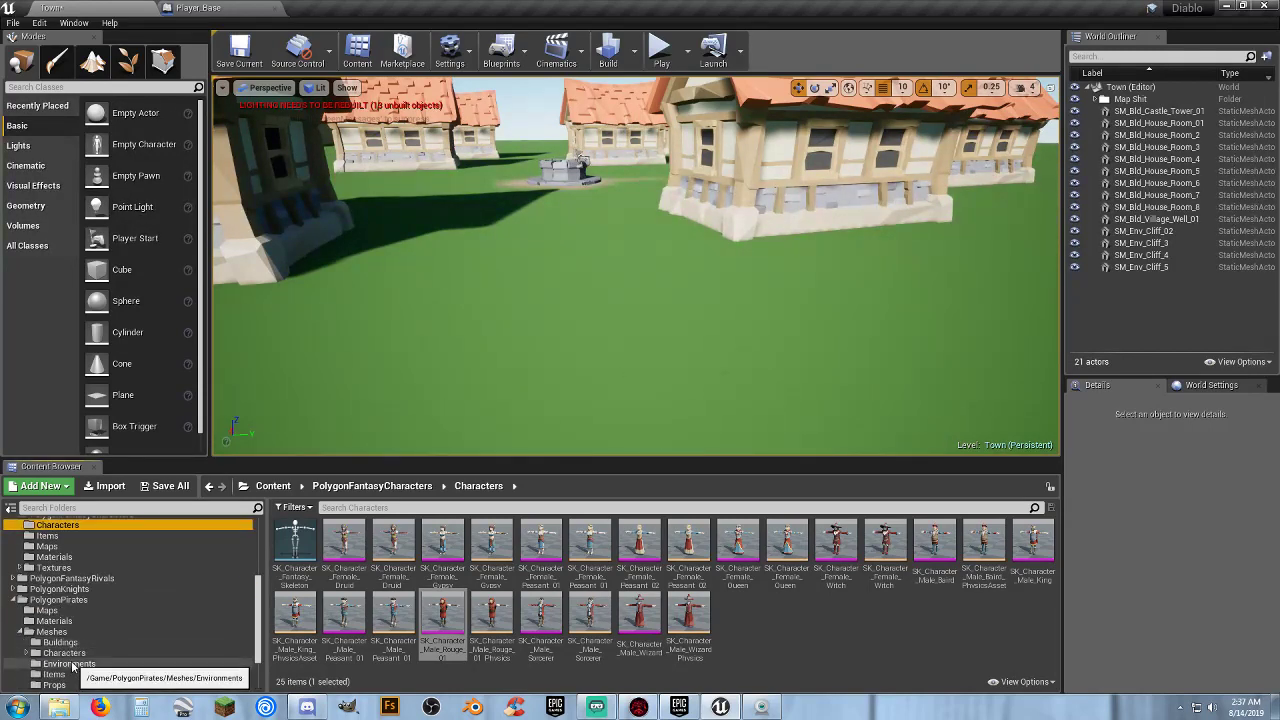
{"action": "left_click", "coordinate": [55, 653]}
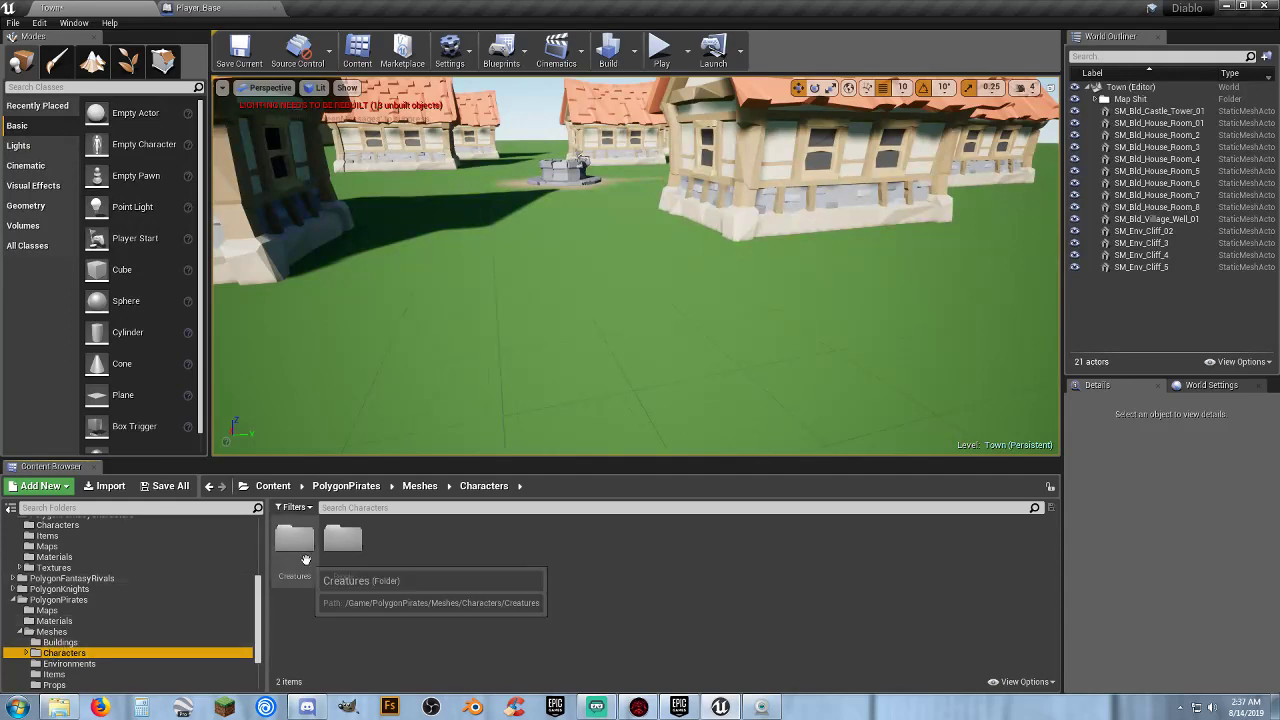
{"action": "double_click", "coordinate": [343, 540]}
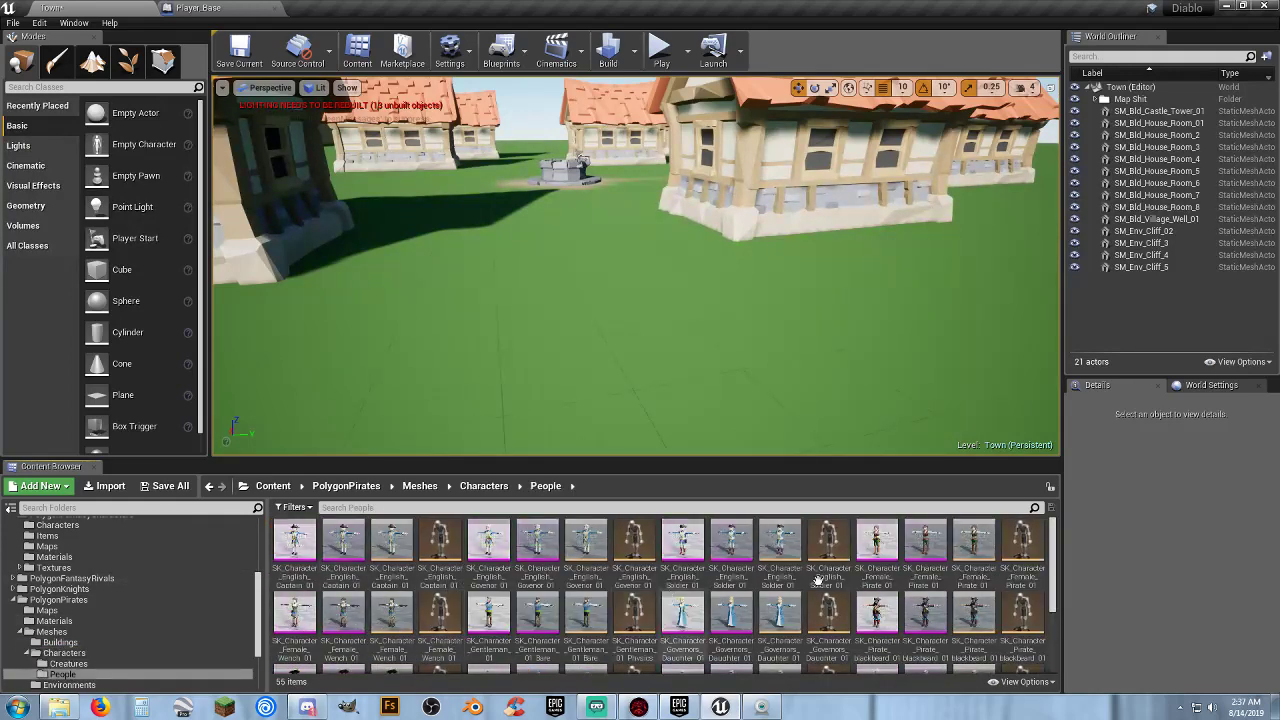
Inspect the SK_Character_Gentleman_01_Bare skeletal mesh from the People folder, close its editor and return to the Town level.
{"action": "scroll", "coordinate": [906, 590], "scroll_direction": "down", "scroll_amount": 1}
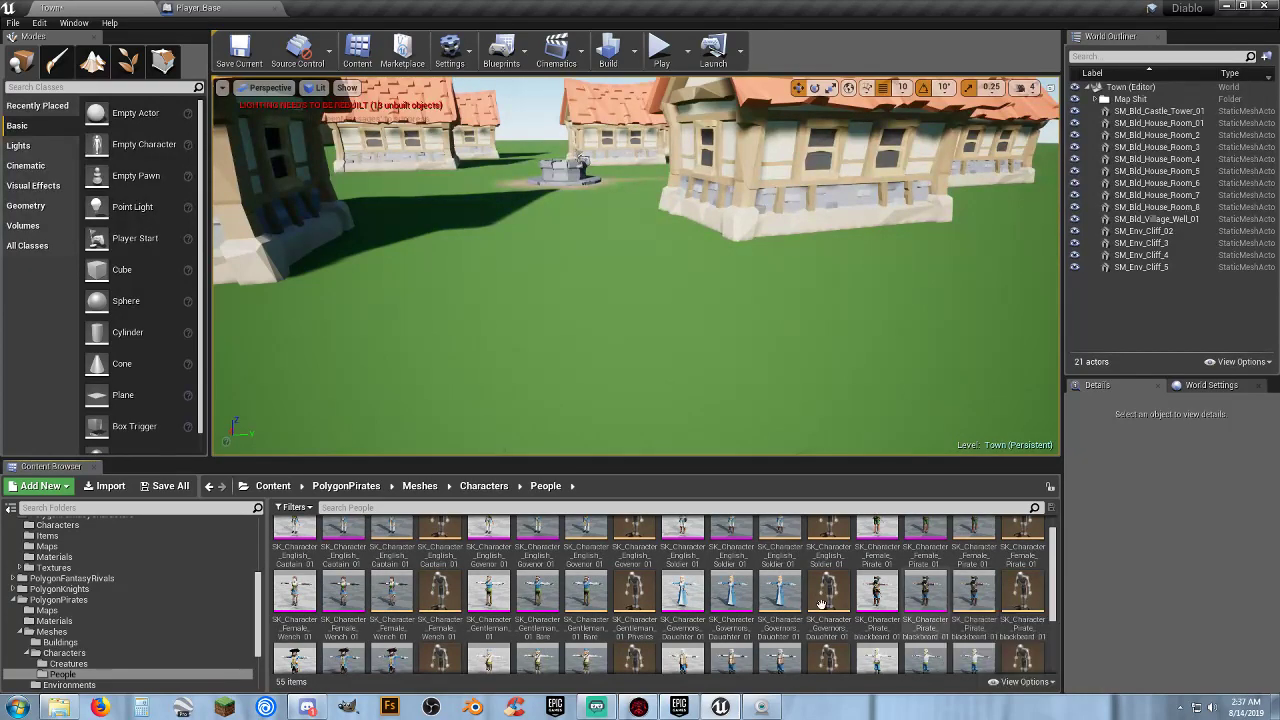
{"action": "double_click", "coordinate": [542, 594]}
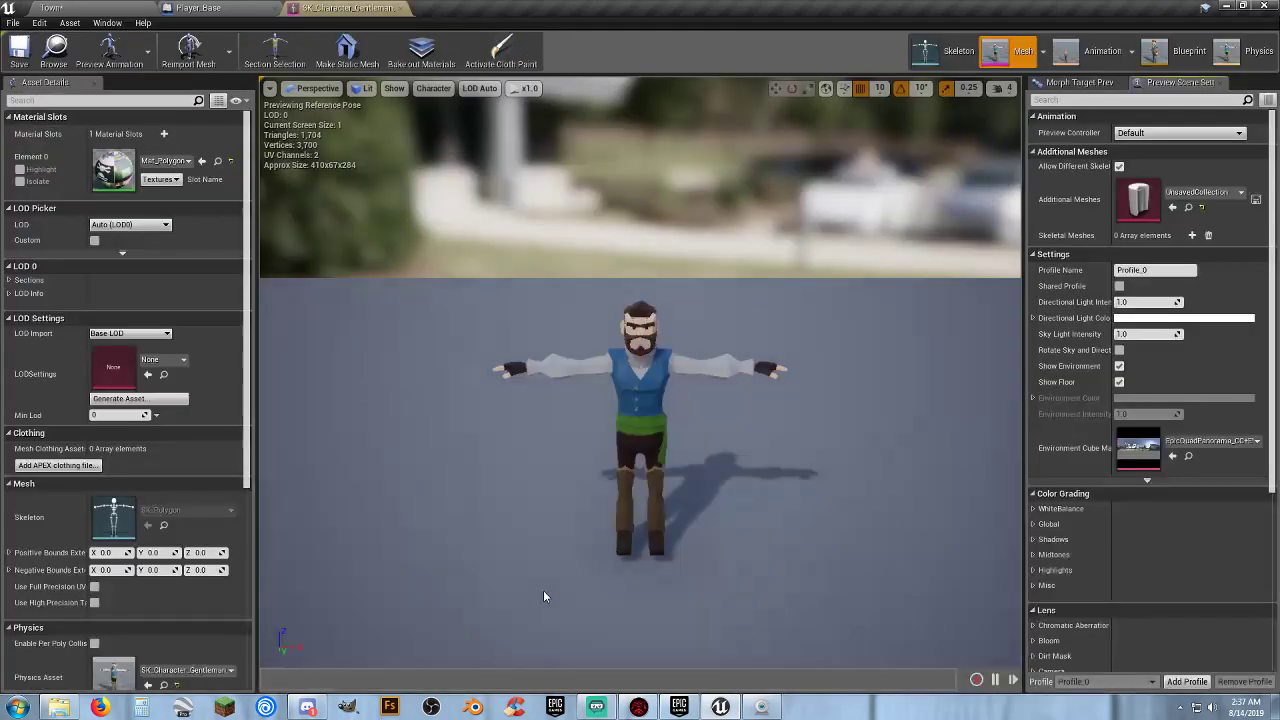
{"action": "left_click_drag", "start_coordinate": [586, 387], "coordinate": [258, 213]}
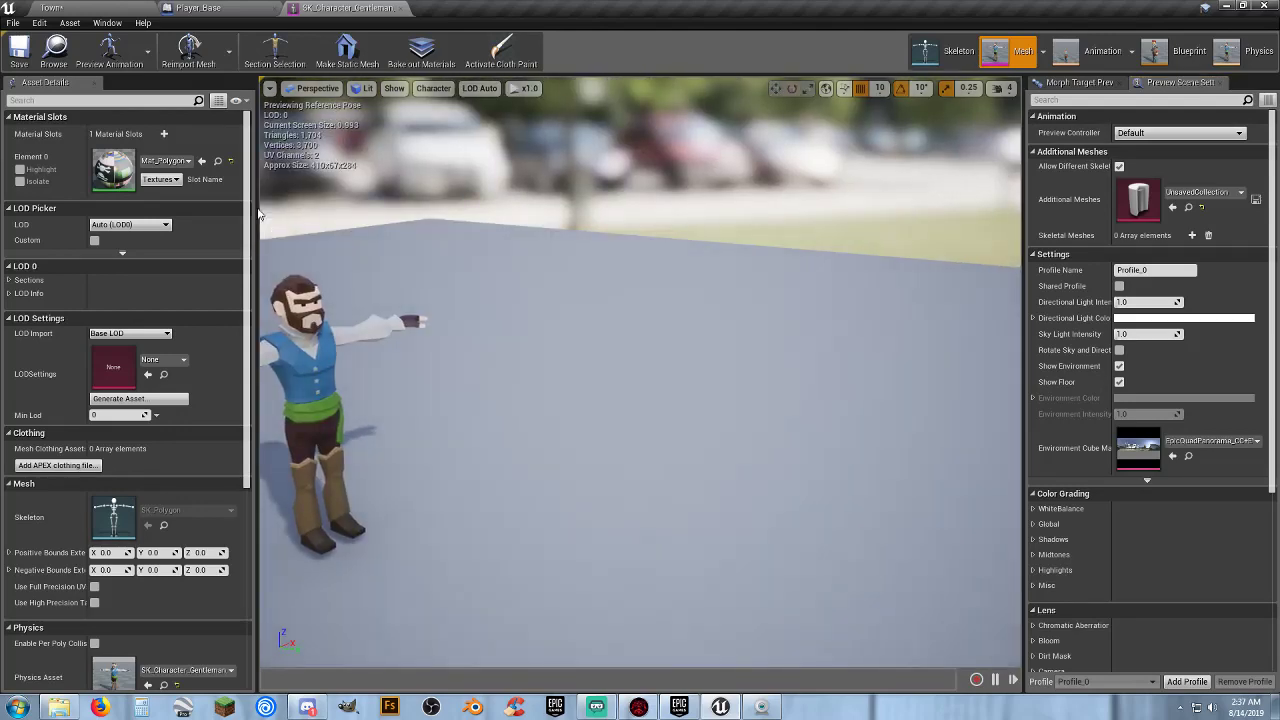
{"action": "left_click", "coordinate": [401, 8]}
{"action": "left_click", "coordinate": [100, 8]}
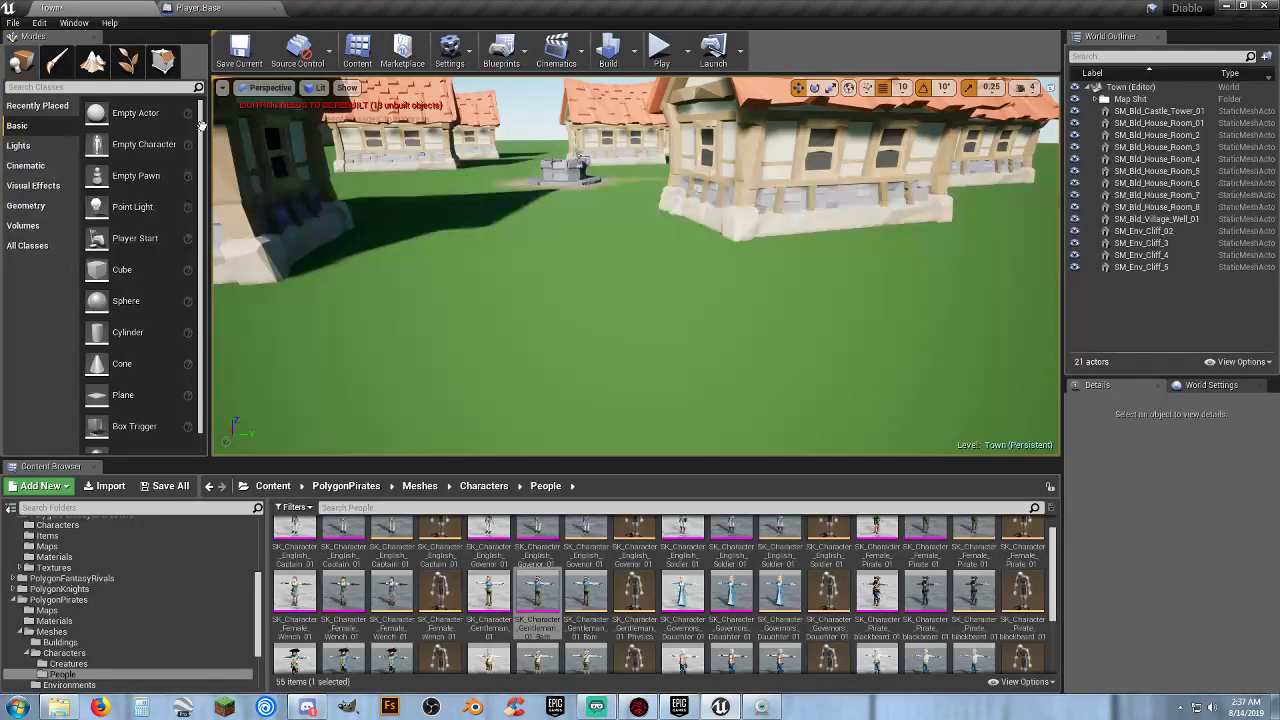
Inspect the SK_Character_Skeleton_01 skeletal mesh from an angled close view, and close both its editor and the Player_Base blueprint.
{"action": "scroll", "coordinate": [779, 610], "scroll_direction": "down", "scroll_amount": 1}
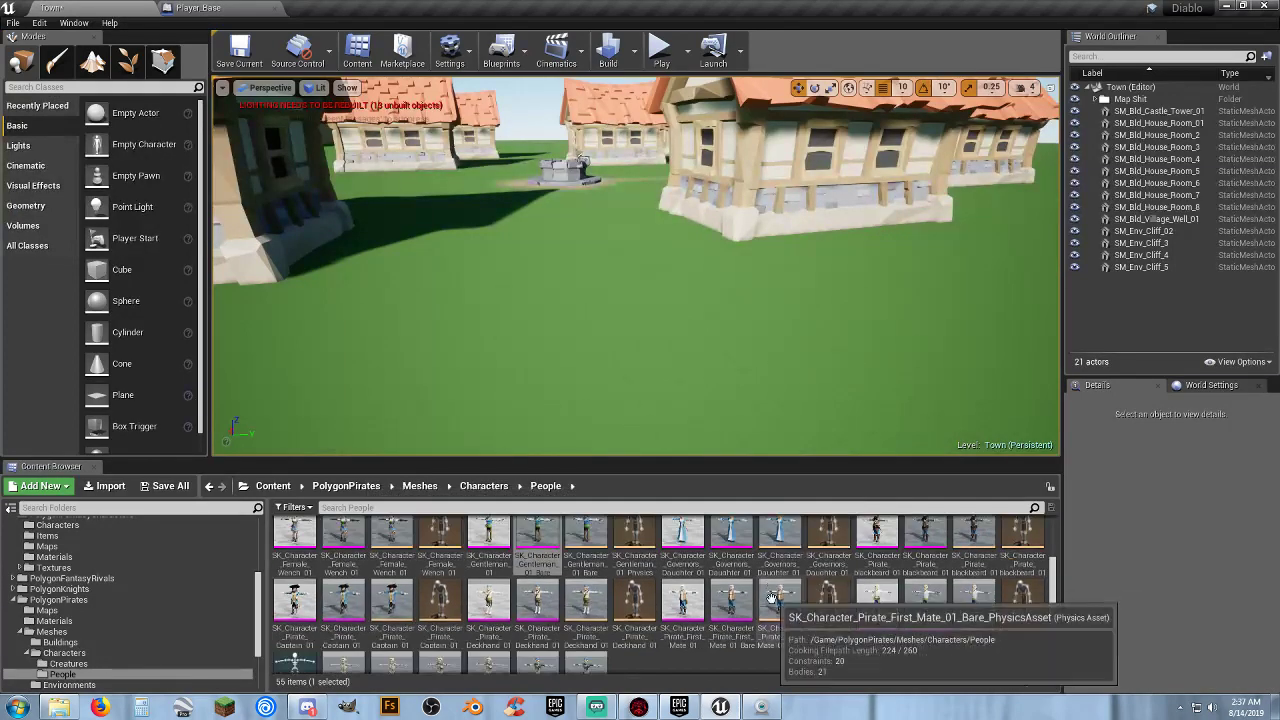
{"action": "scroll", "coordinate": [790, 650], "scroll_direction": "down", "scroll_amount": 1}
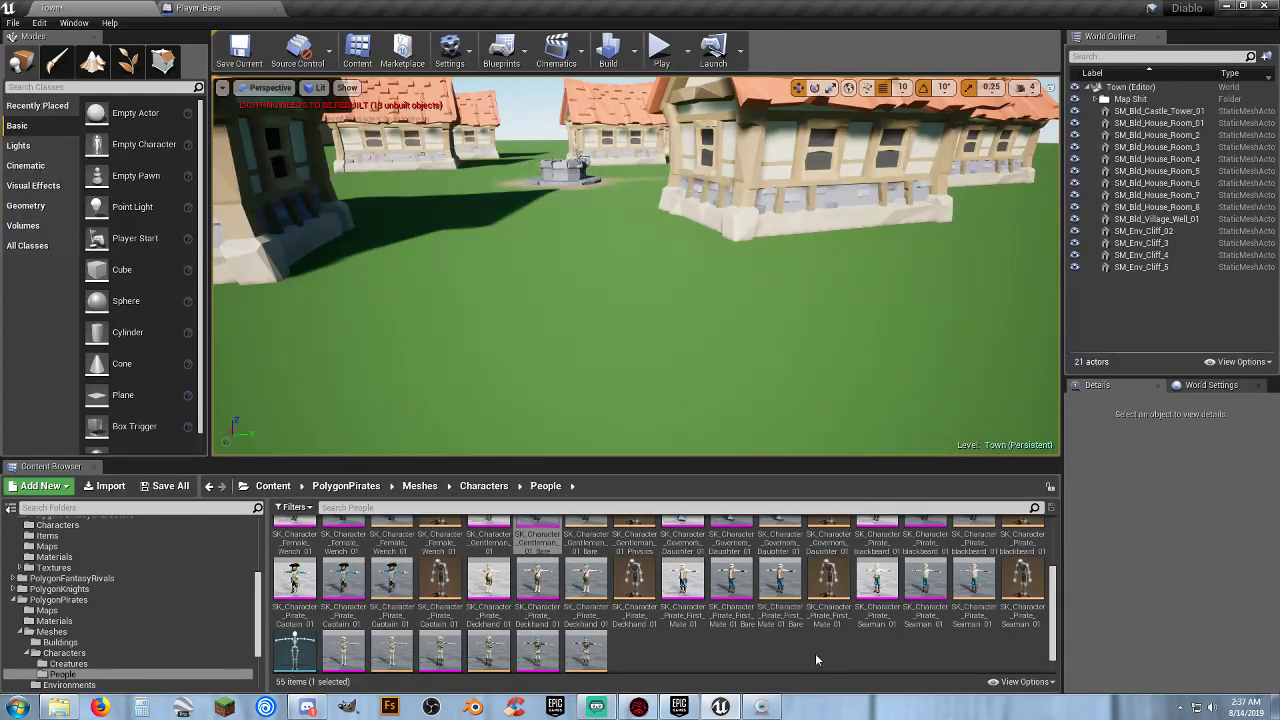
{"action": "scroll", "coordinate": [815, 653], "scroll_direction": "down", "scroll_amount": 1}
{"action": "double_click", "coordinate": [343, 628]}
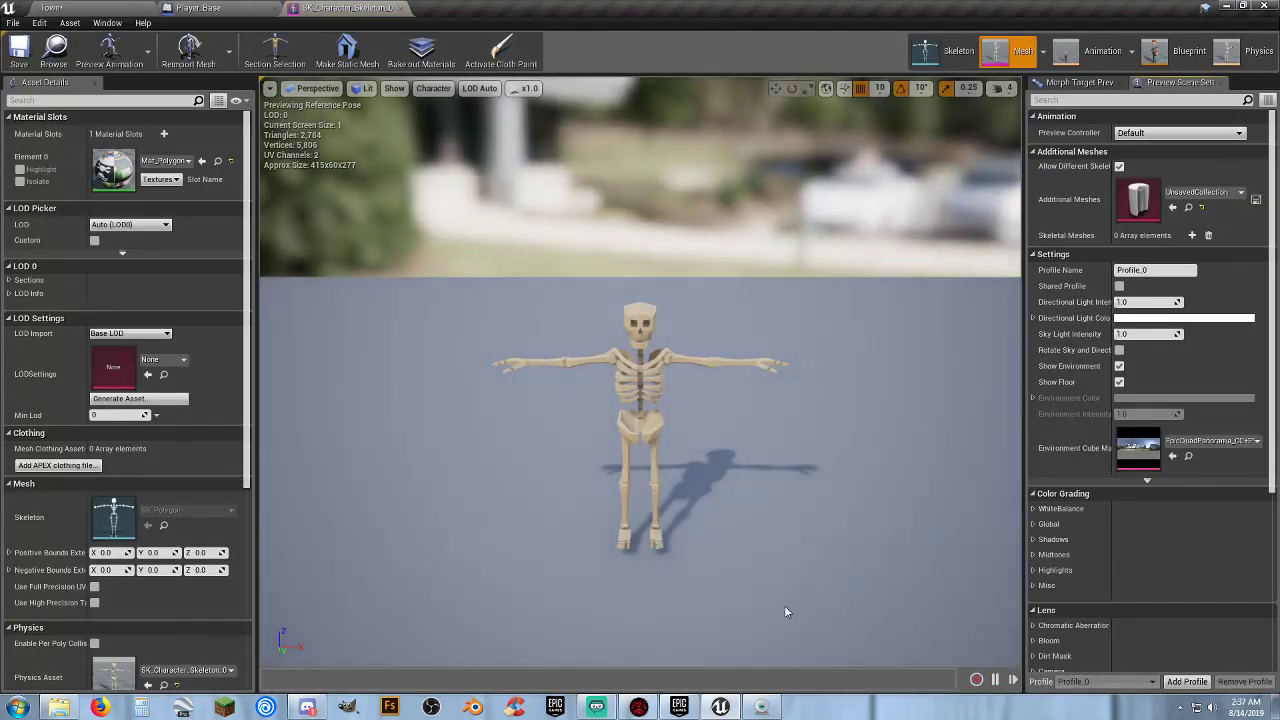
{"action": "left_click_drag", "start_coordinate": [760, 531], "coordinate": [700, 520]}
{"action": "key", "text": "w"}
{"action": "right_click_drag", "start_coordinate": [700, 520], "coordinate": [605, 446]}
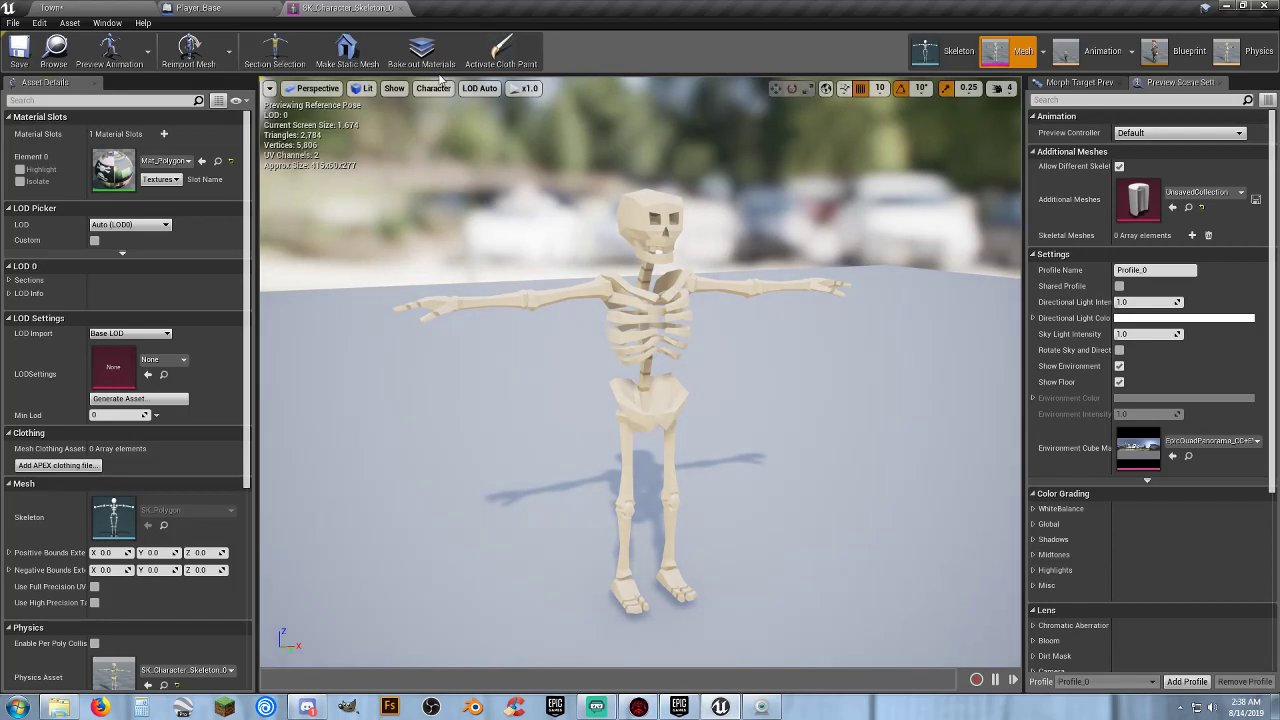
{"action": "left_click", "coordinate": [401, 8]}
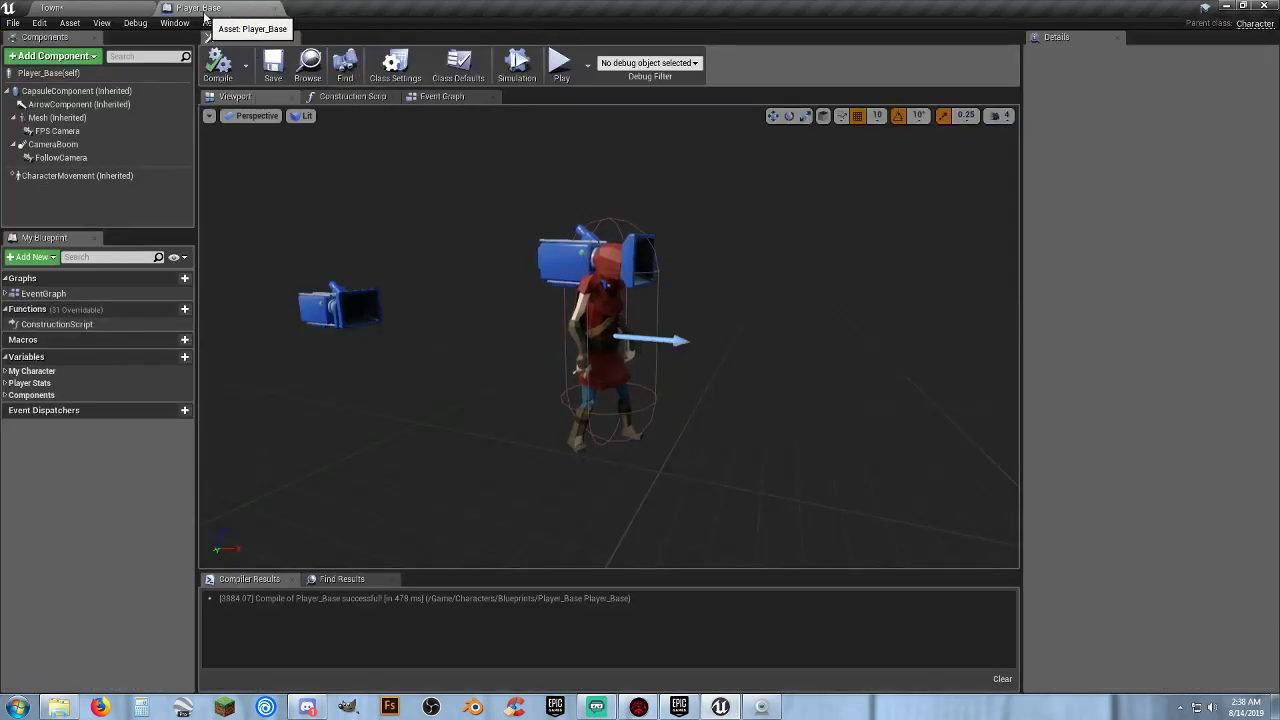
{"action": "left_click", "coordinate": [278, 8]}
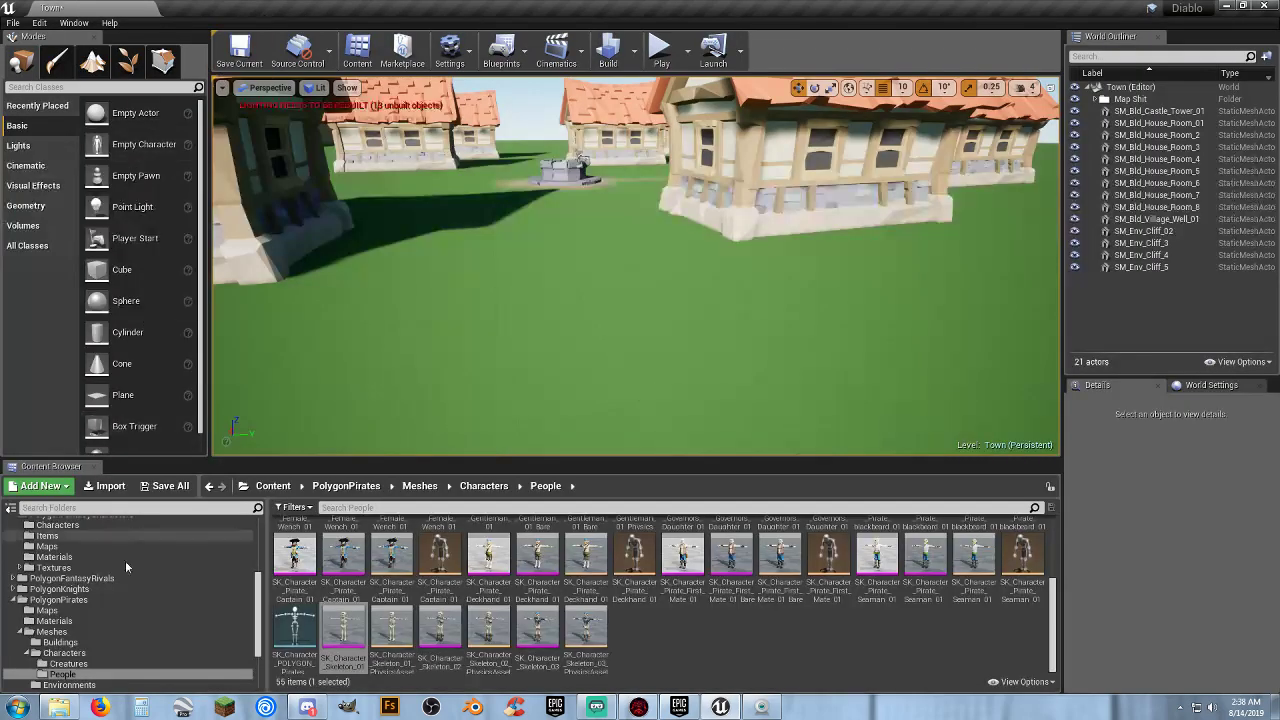
Look through the Props and Weapons folders under PolygonPirates/Meshes.
{"action": "left_click", "coordinate": [28, 655]}
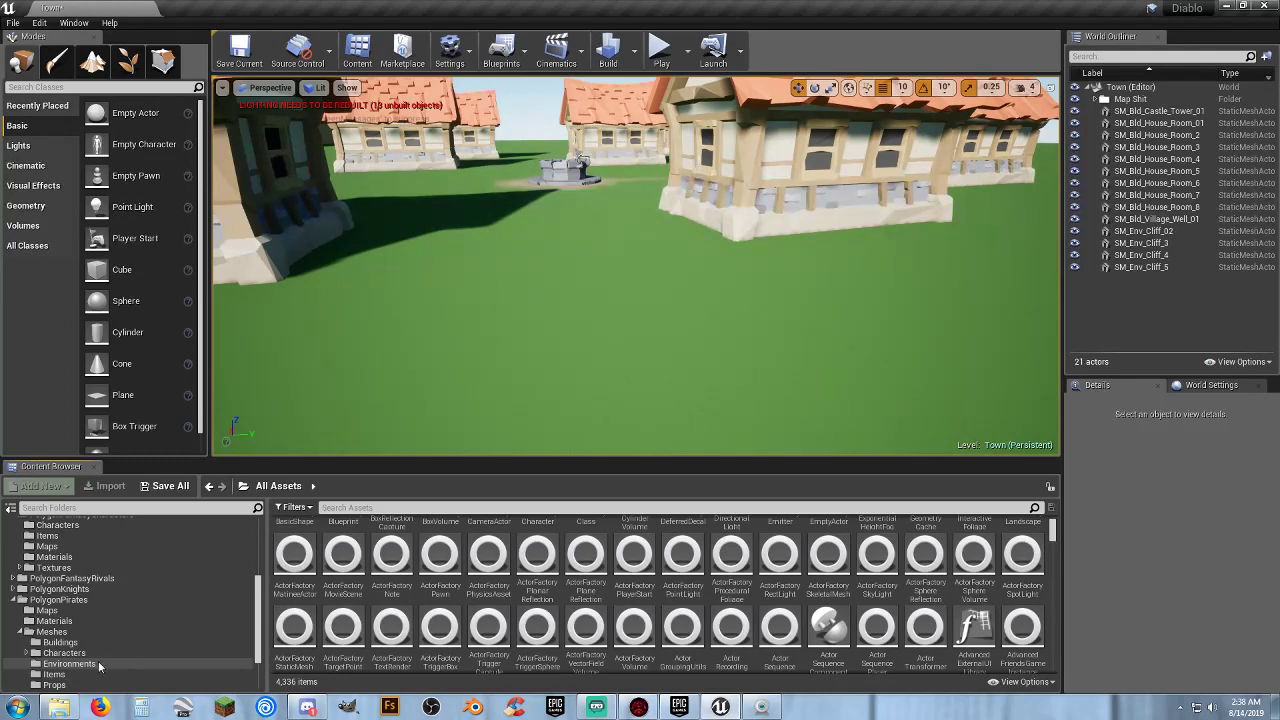
{"action": "left_click", "coordinate": [55, 685]}
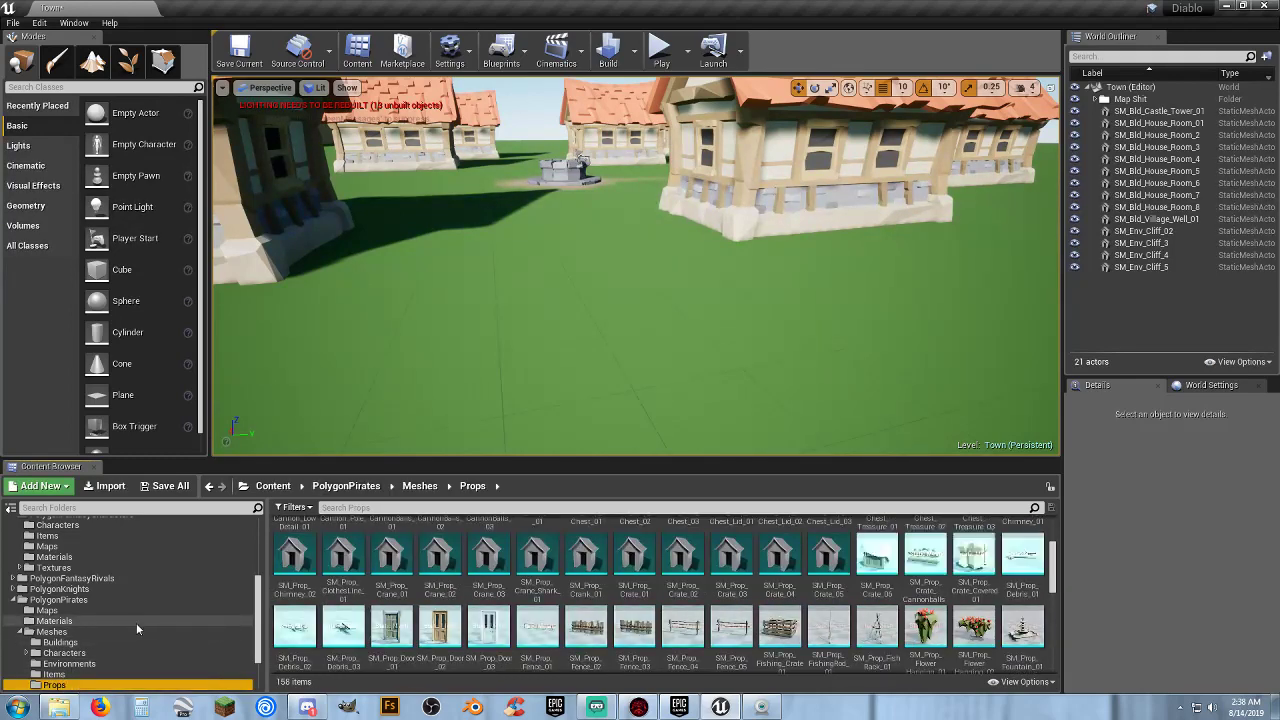
{"action": "scroll", "coordinate": [136, 622], "scroll_direction": "down", "scroll_amount": 3}
{"action": "left_click", "coordinate": [86, 641]}
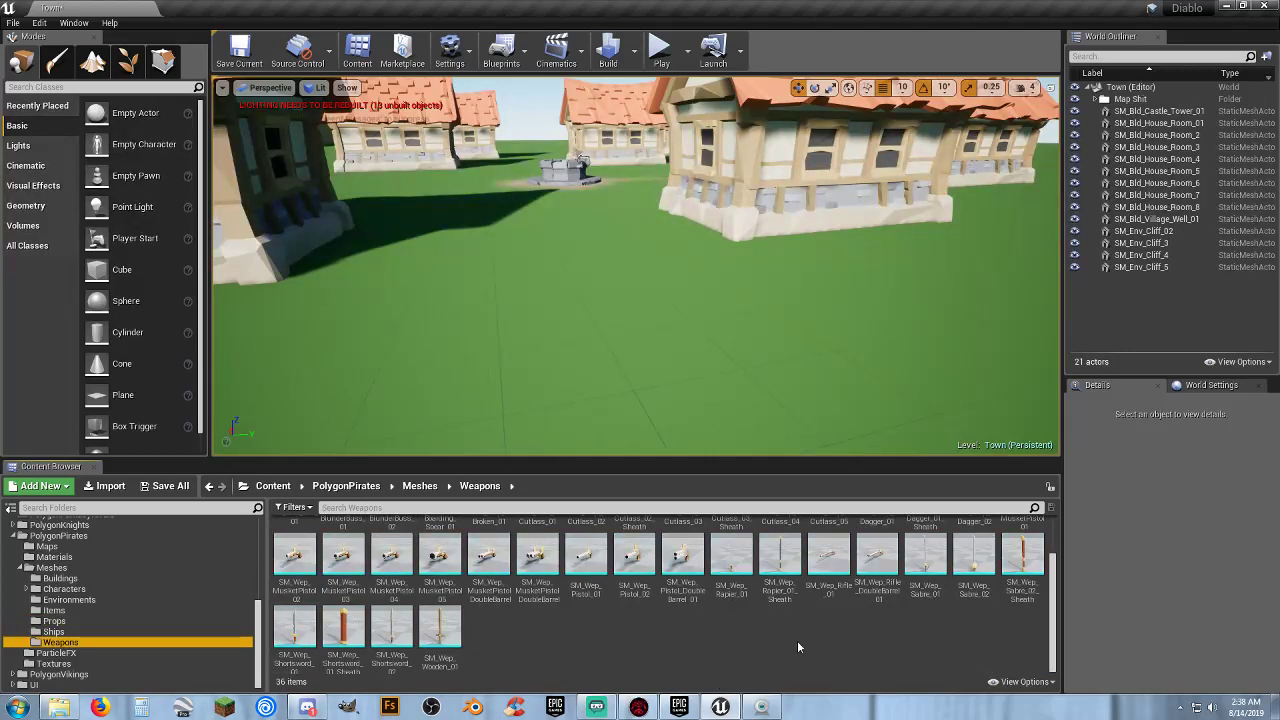
{"action": "scroll", "coordinate": [799, 645], "scroll_direction": "up", "scroll_amount": 2}
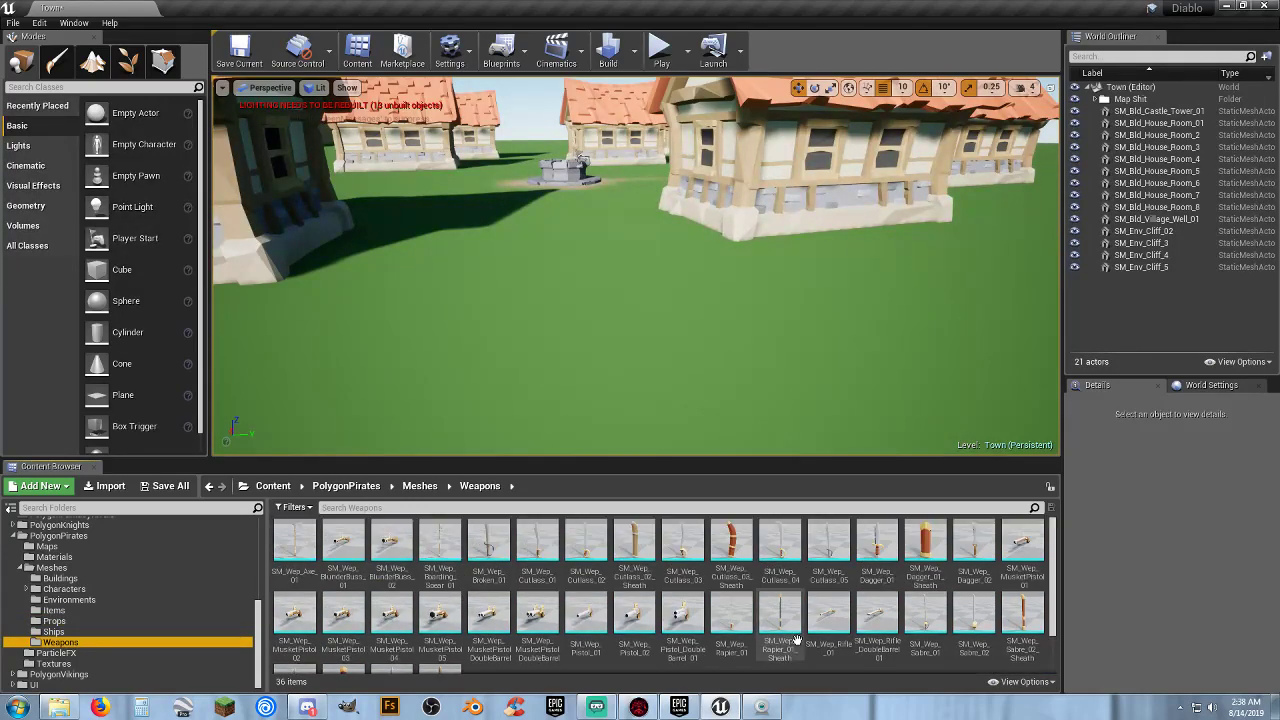
{"action": "scroll", "coordinate": [797, 640], "scroll_direction": "down", "scroll_amount": 2}
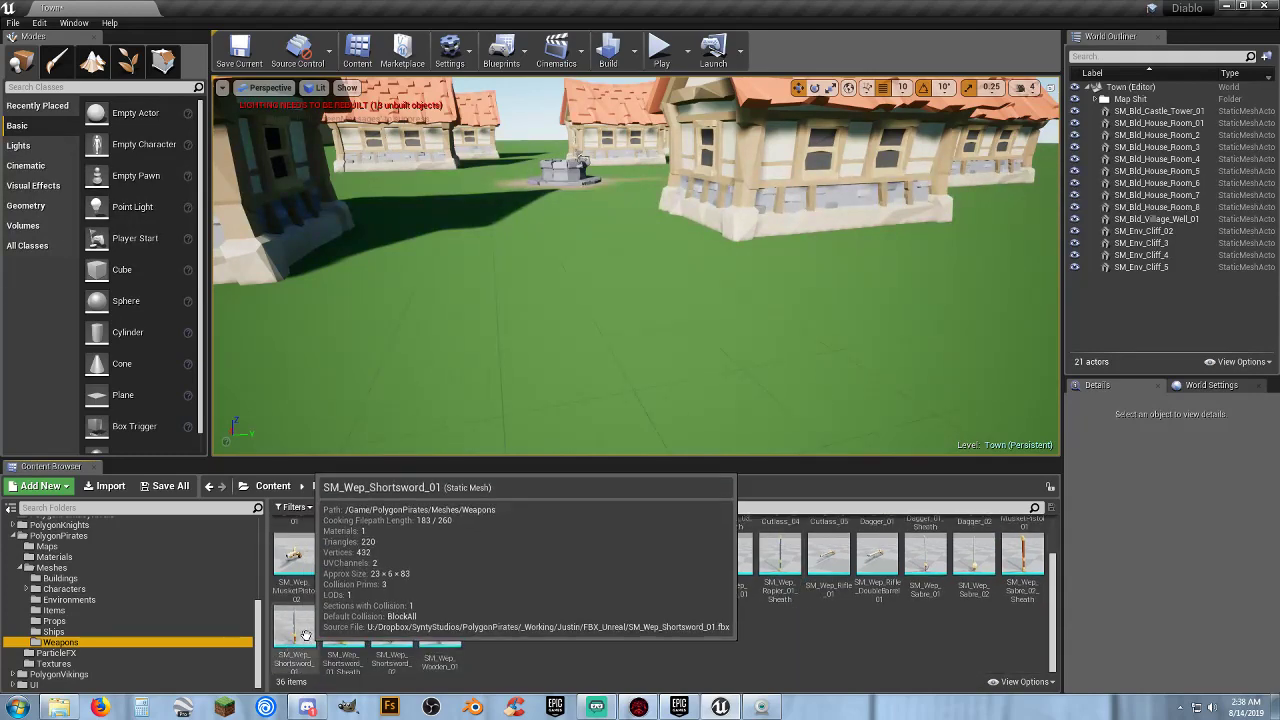
Inspect the SM_Wep_Shortsword_01 static mesh, close its editor and check the remaining pirate weapons.
{"action": "double_click", "coordinate": [306, 640]}
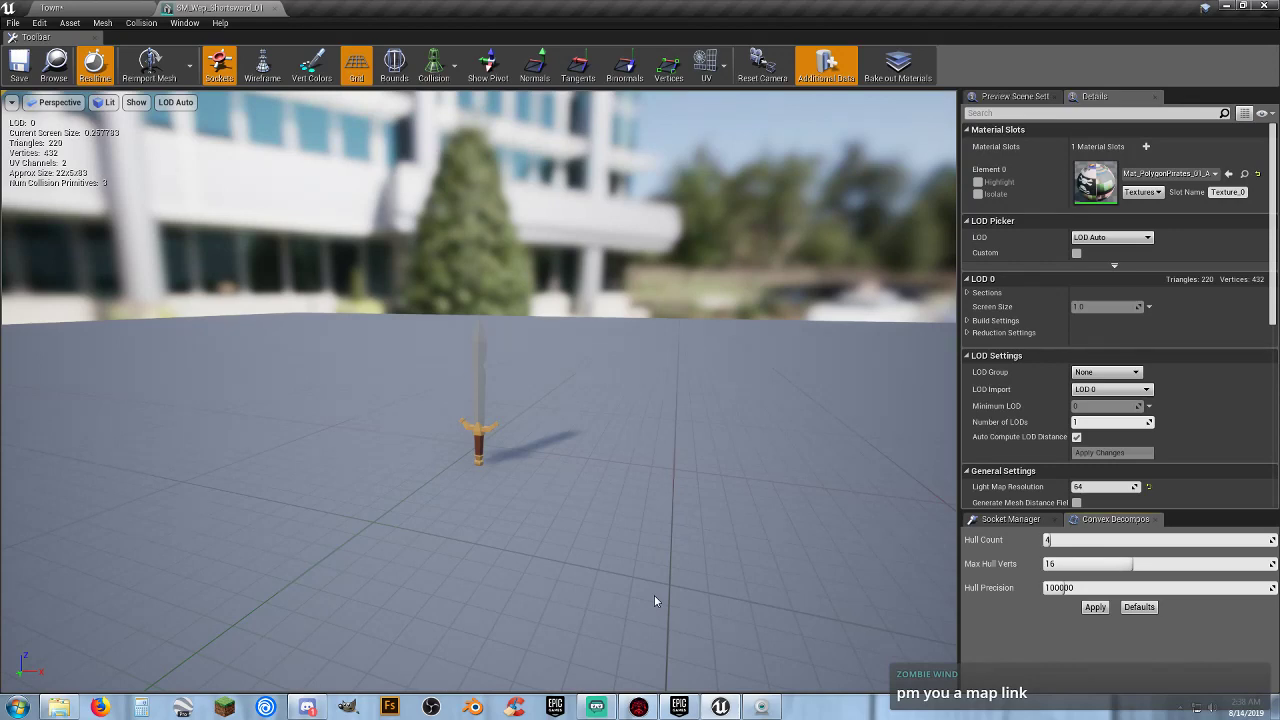
{"action": "left_click", "coordinate": [274, 8]}
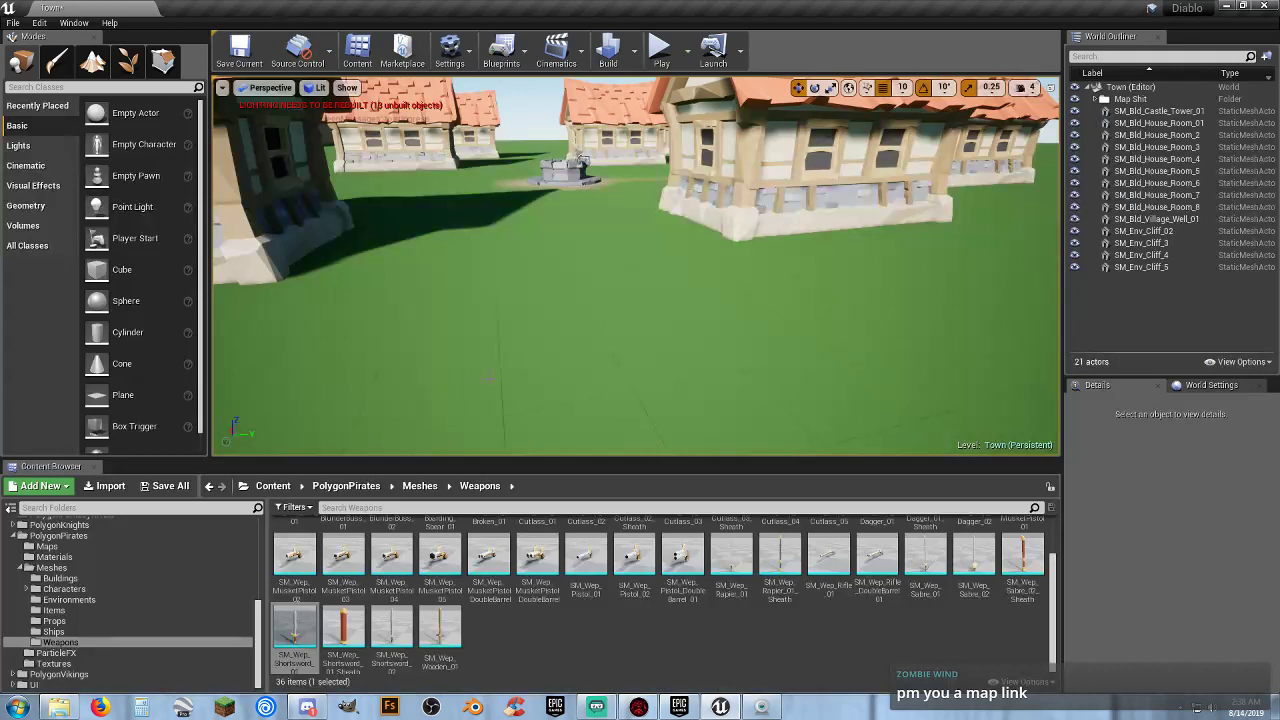
{"action": "left_click", "coordinate": [556, 655]}
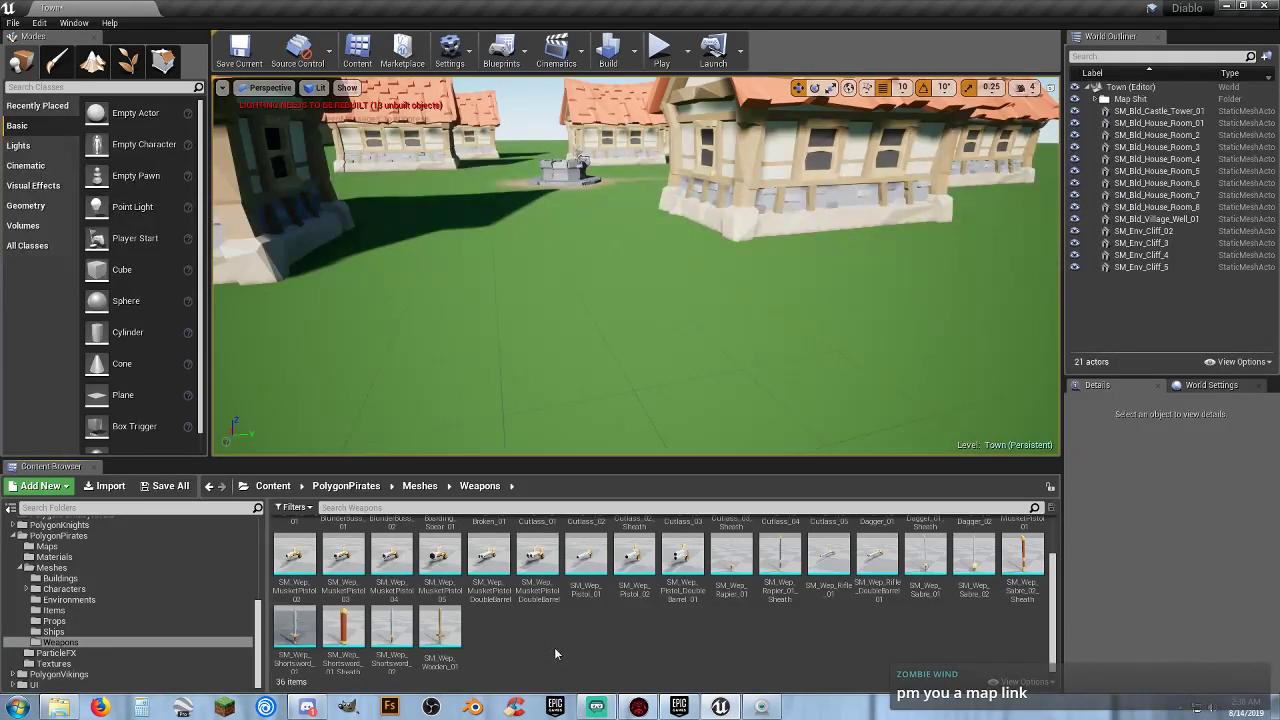
{"action": "scroll", "coordinate": [566, 614], "scroll_direction": "up", "scroll_amount": 1}
{"action": "scroll", "coordinate": [566, 614], "scroll_direction": "down", "scroll_amount": 1}
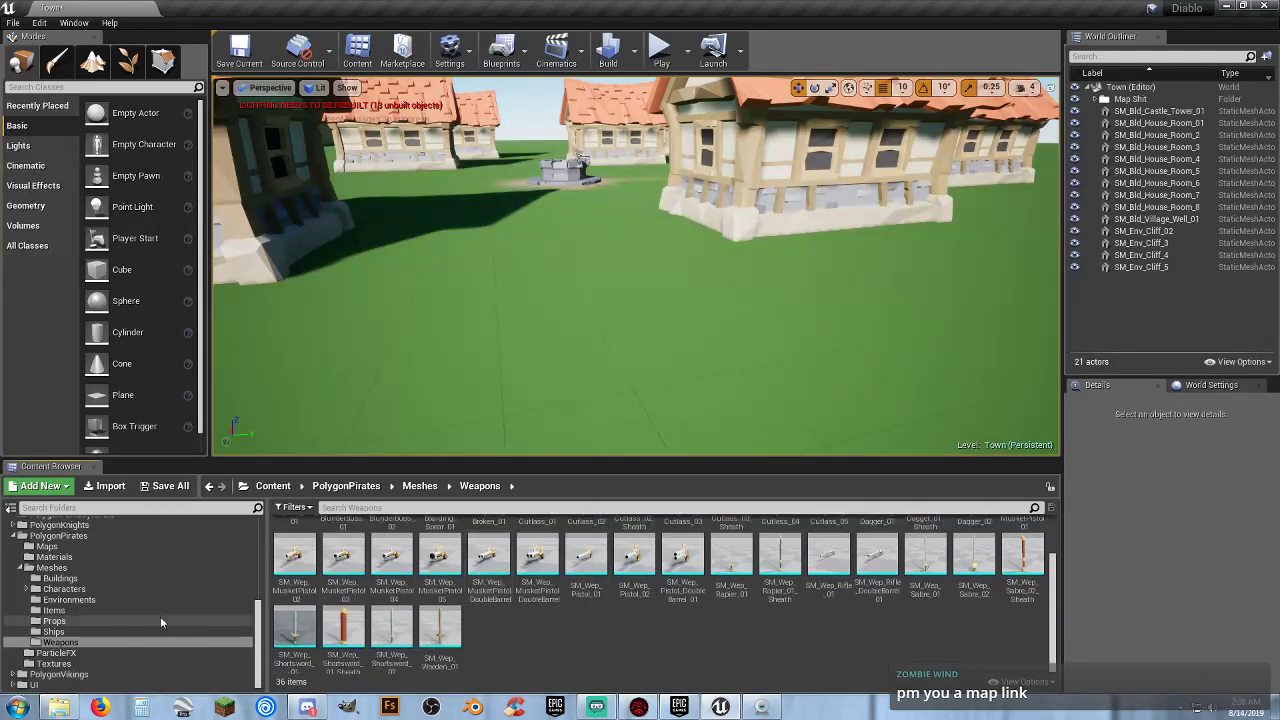
Collapse PolygonPirates, look over the PolygonFantasyCharacters/Items folder and collapse that pack.
{"action": "left_click", "coordinate": [13, 536]}
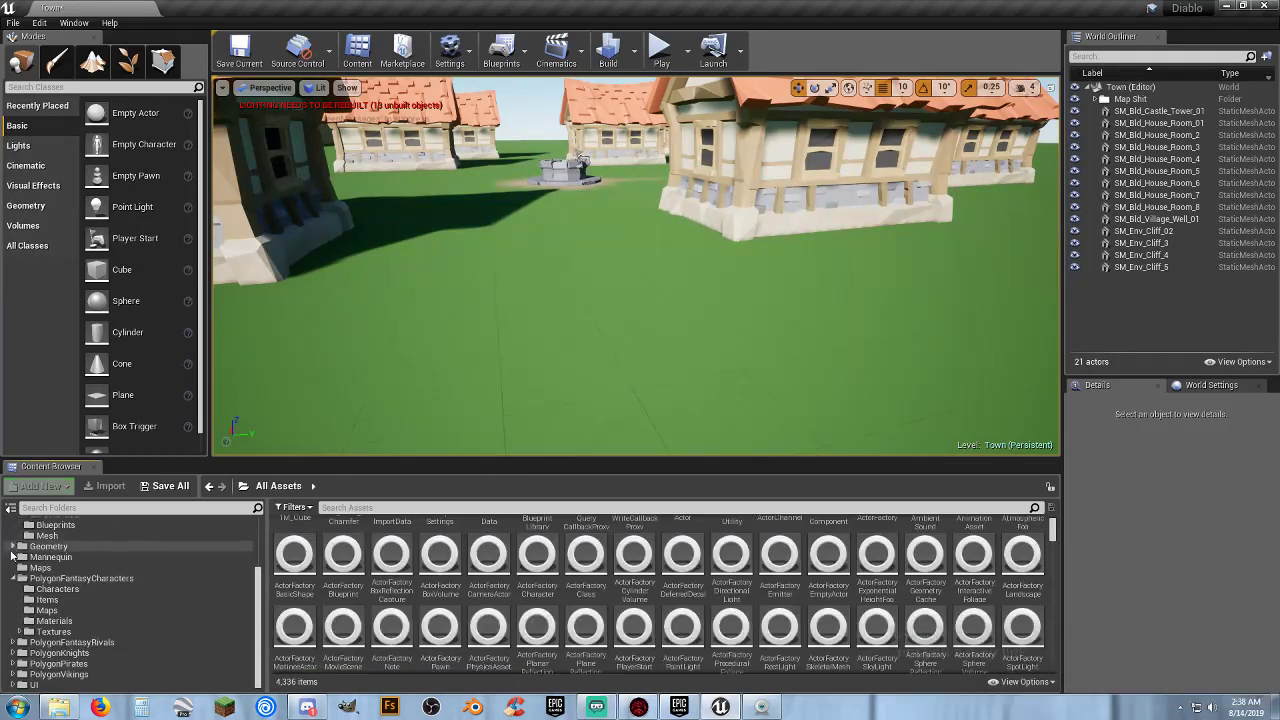
{"action": "left_click", "coordinate": [45, 600]}
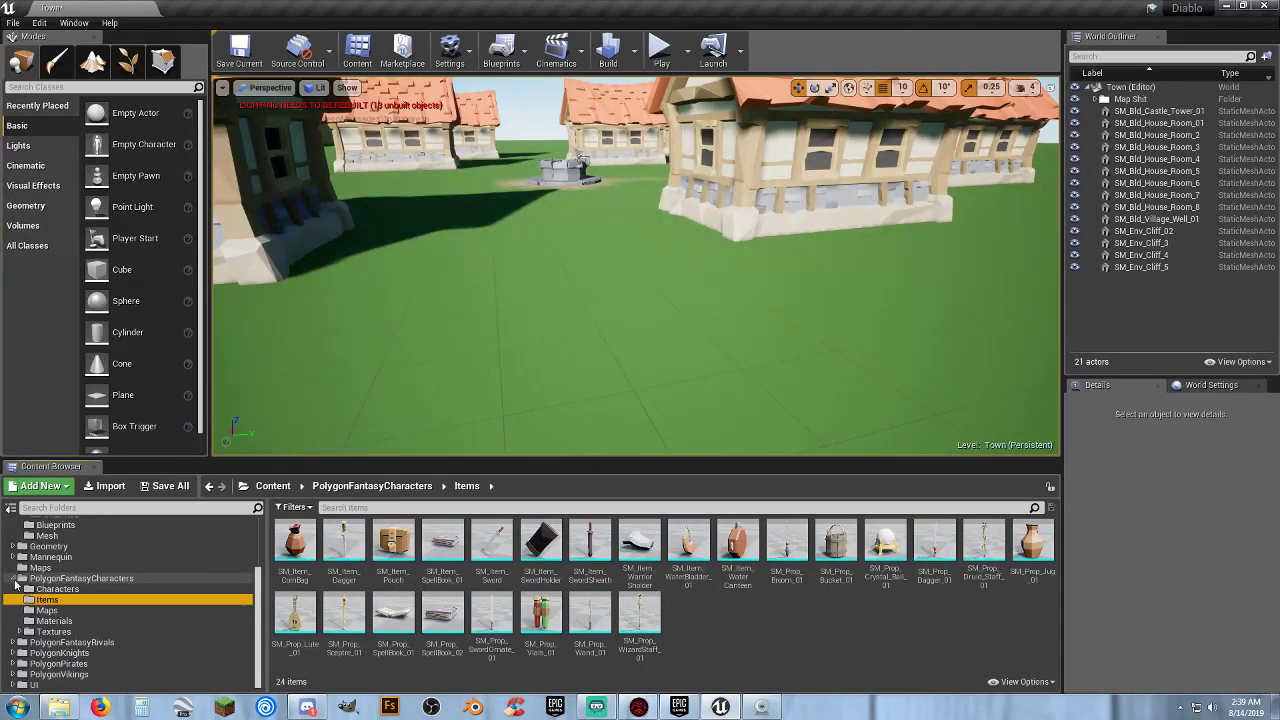
{"action": "left_click", "coordinate": [15, 579]}
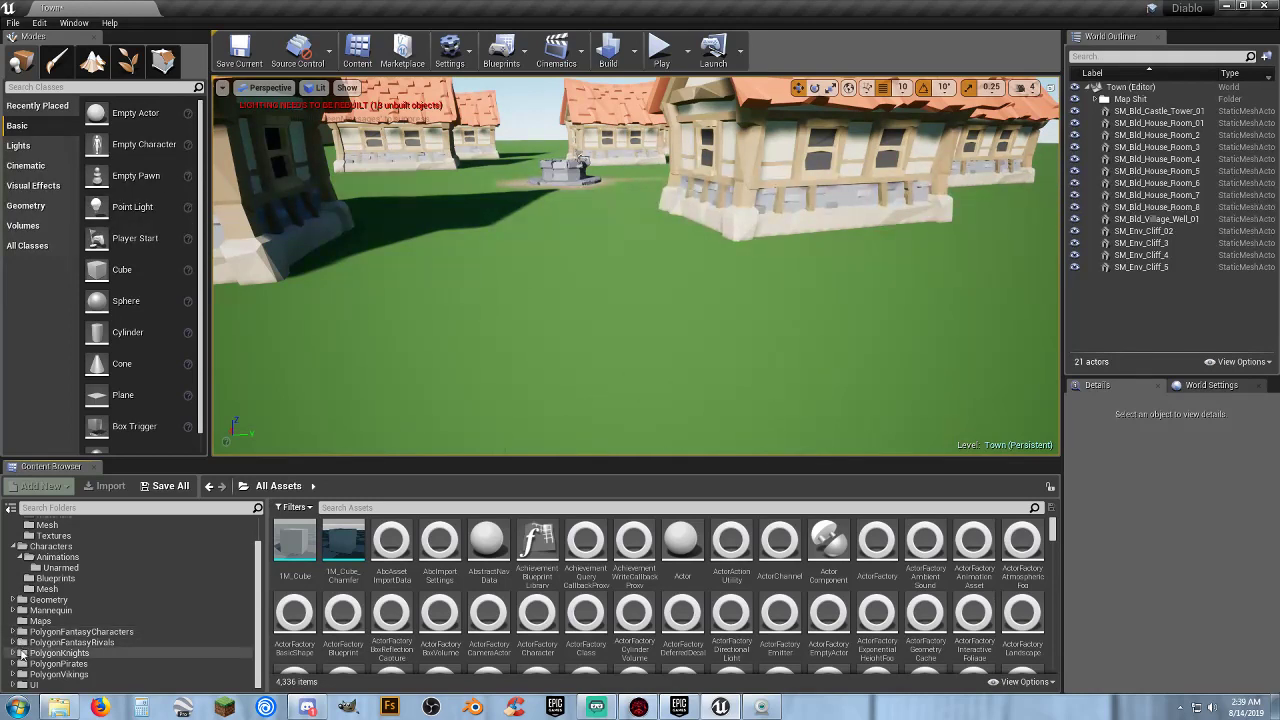
Open the PolygonKnights/Meshes/Weapons folder, inspect the SM_Wep_Broadsword_01 static mesh and close its editor.
{"action": "left_click", "coordinate": [13, 653]}
{"action": "scroll", "coordinate": [50, 665], "scroll_direction": "down", "scroll_amount": 2}
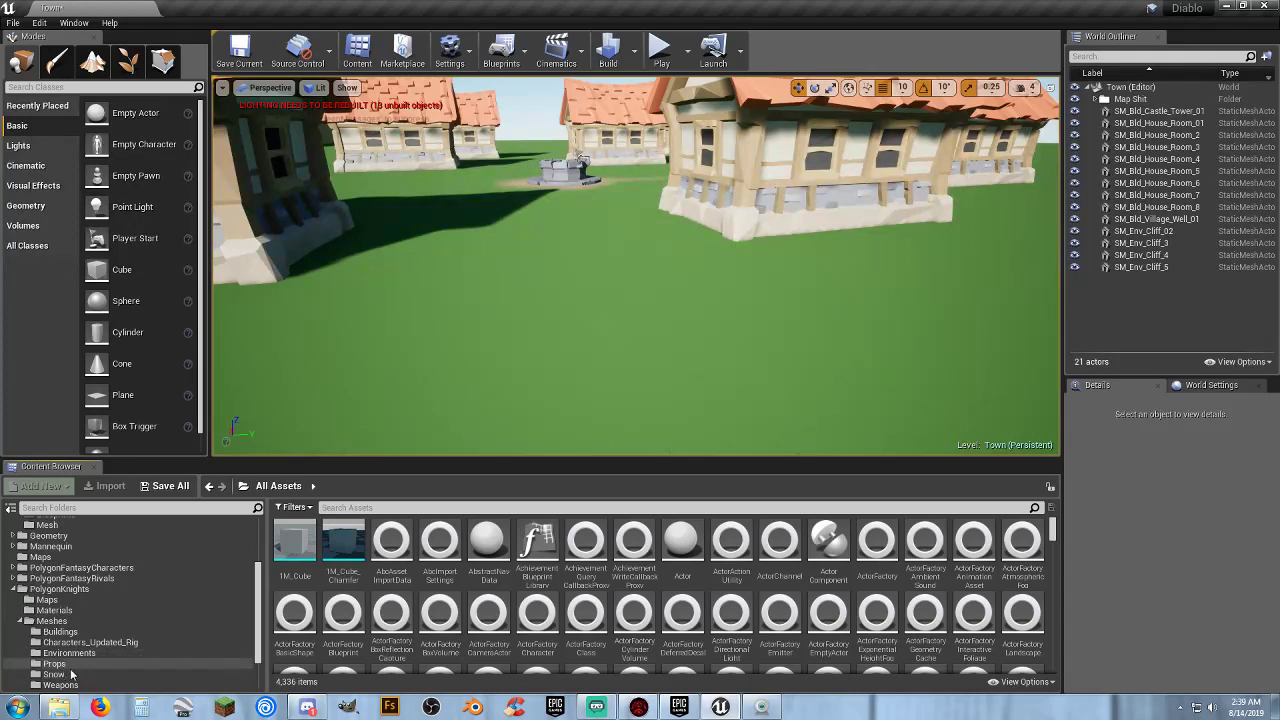
{"action": "left_click", "coordinate": [60, 684]}
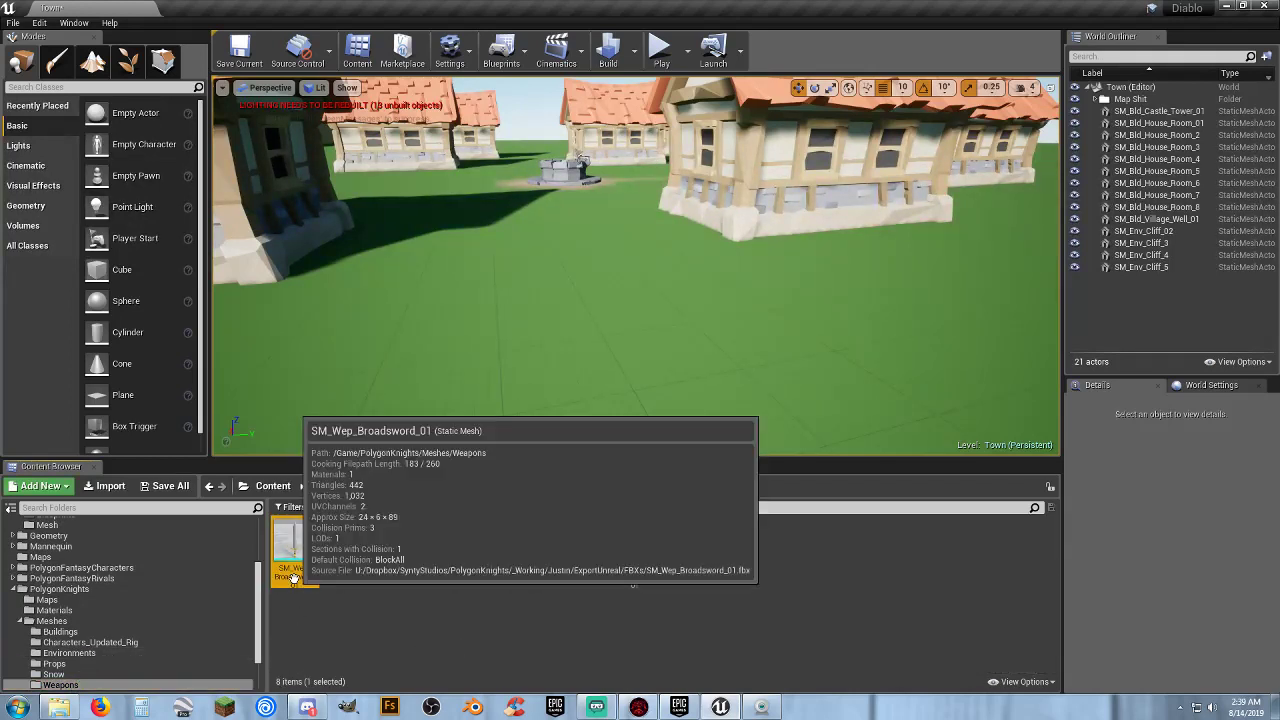
{"action": "double_click", "coordinate": [294, 542]}
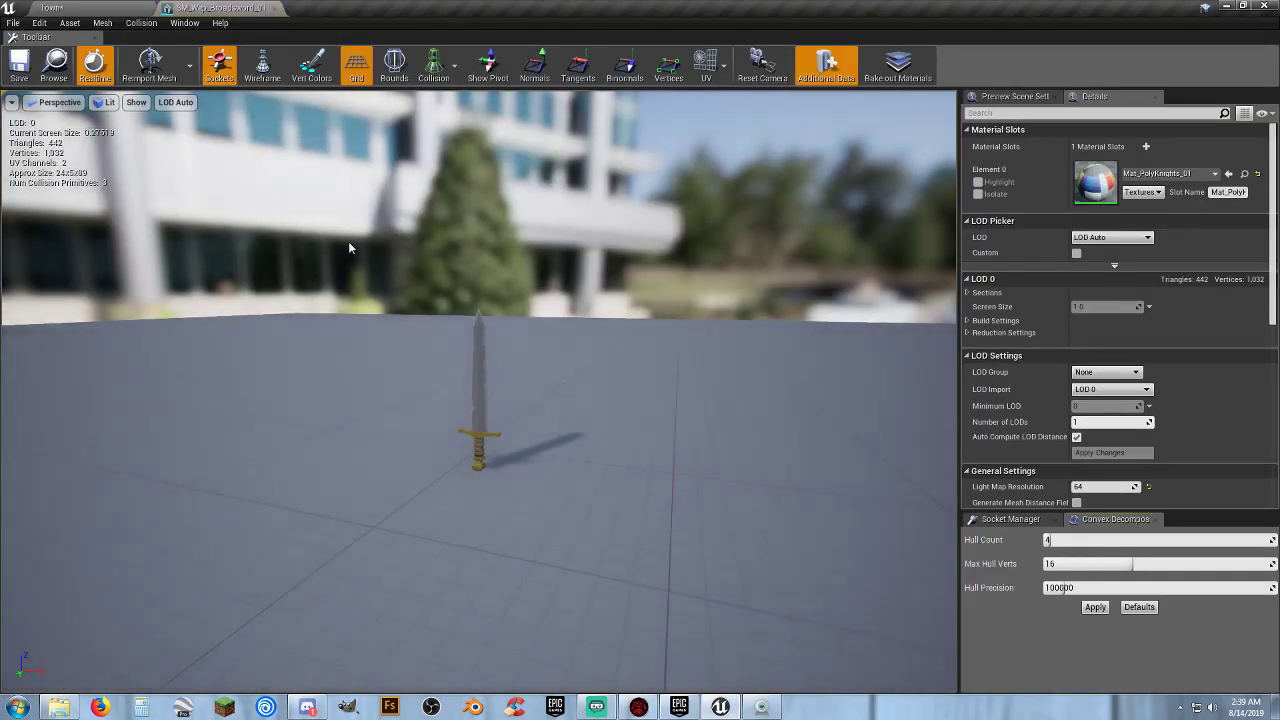
{"action": "left_click", "coordinate": [277, 8]}
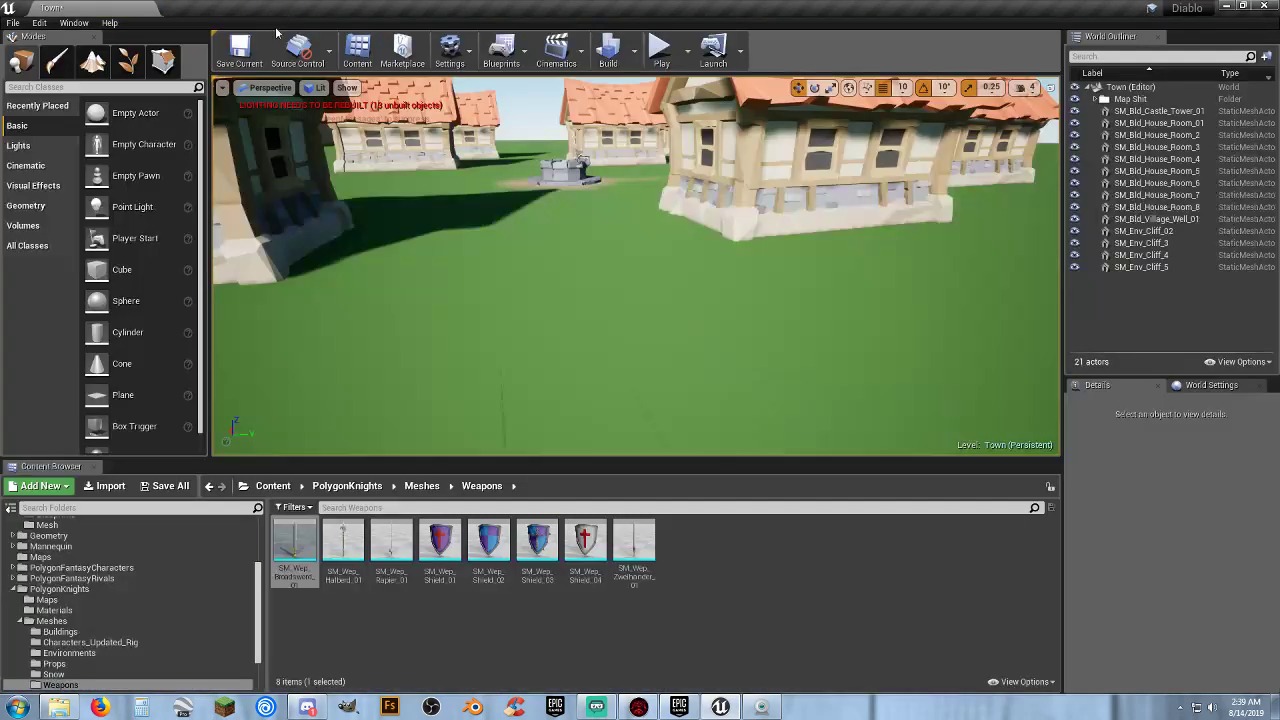
{"action": "left_click", "coordinate": [648, 592]}
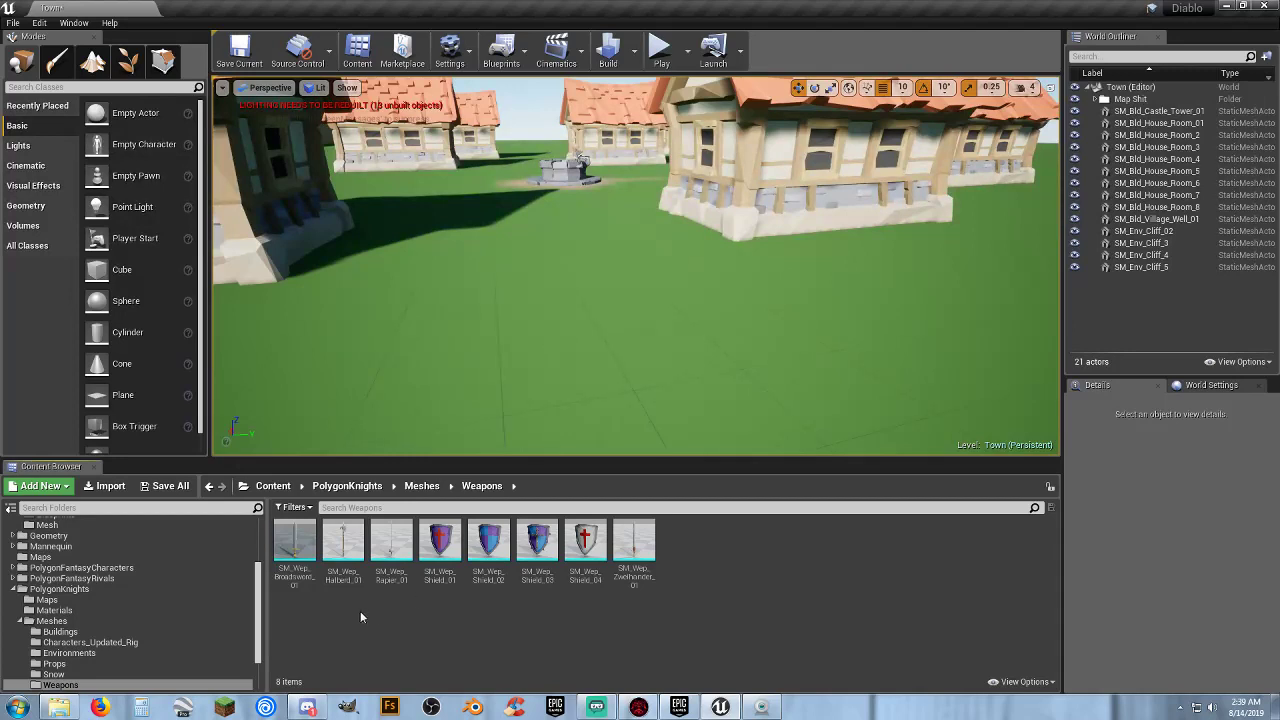
Collapse PolygonKnights and open the PolygonVikings/Meshes/Weapons folder to look over its weapons.
{"action": "left_click", "coordinate": [18, 621]}
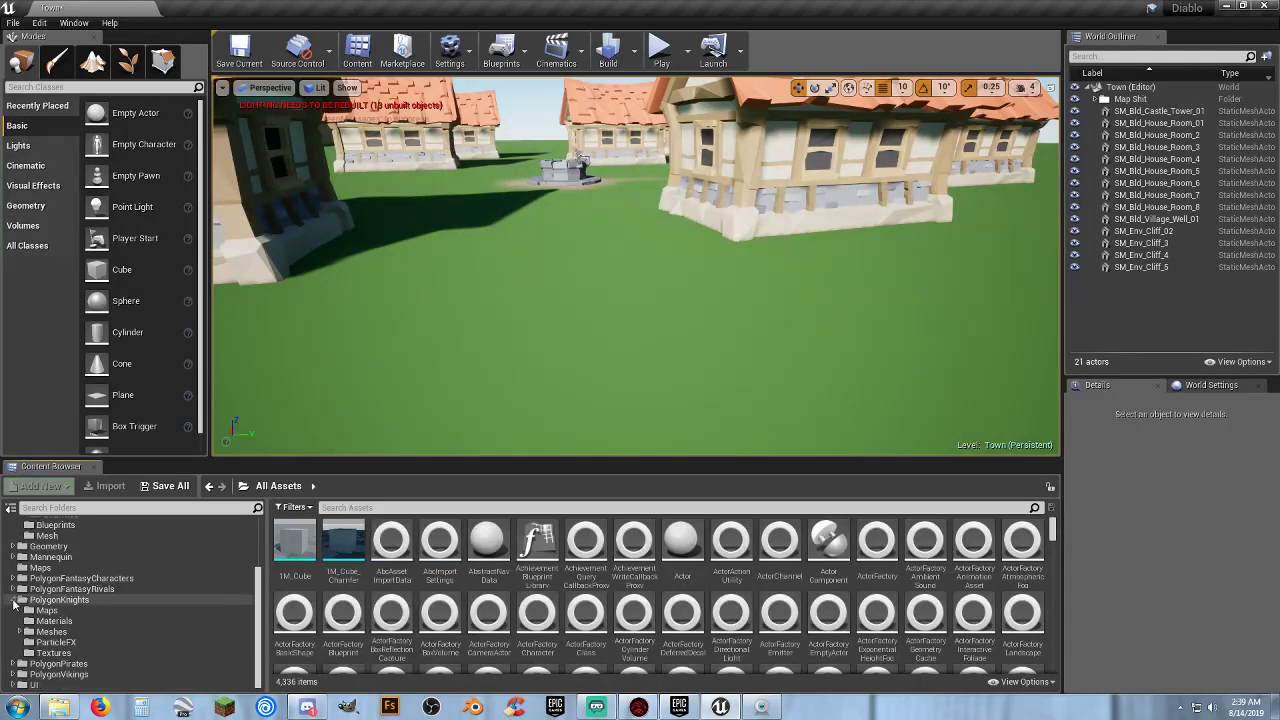
{"action": "left_click", "coordinate": [13, 601]}
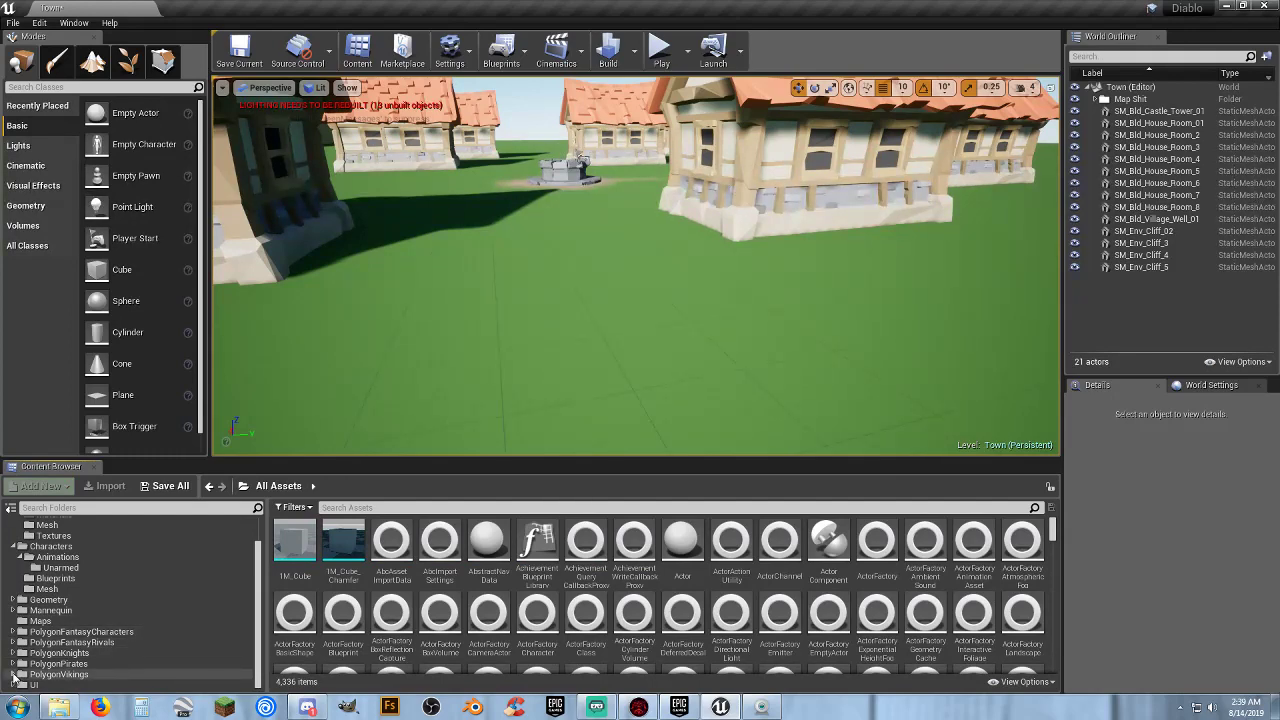
{"action": "left_click", "coordinate": [14, 675]}
{"action": "scroll", "coordinate": [60, 658], "scroll_direction": "down", "scroll_amount": 3}
{"action": "left_click", "coordinate": [25, 653]}
{"action": "scroll", "coordinate": [50, 657], "scroll_direction": "down", "scroll_amount": 3}
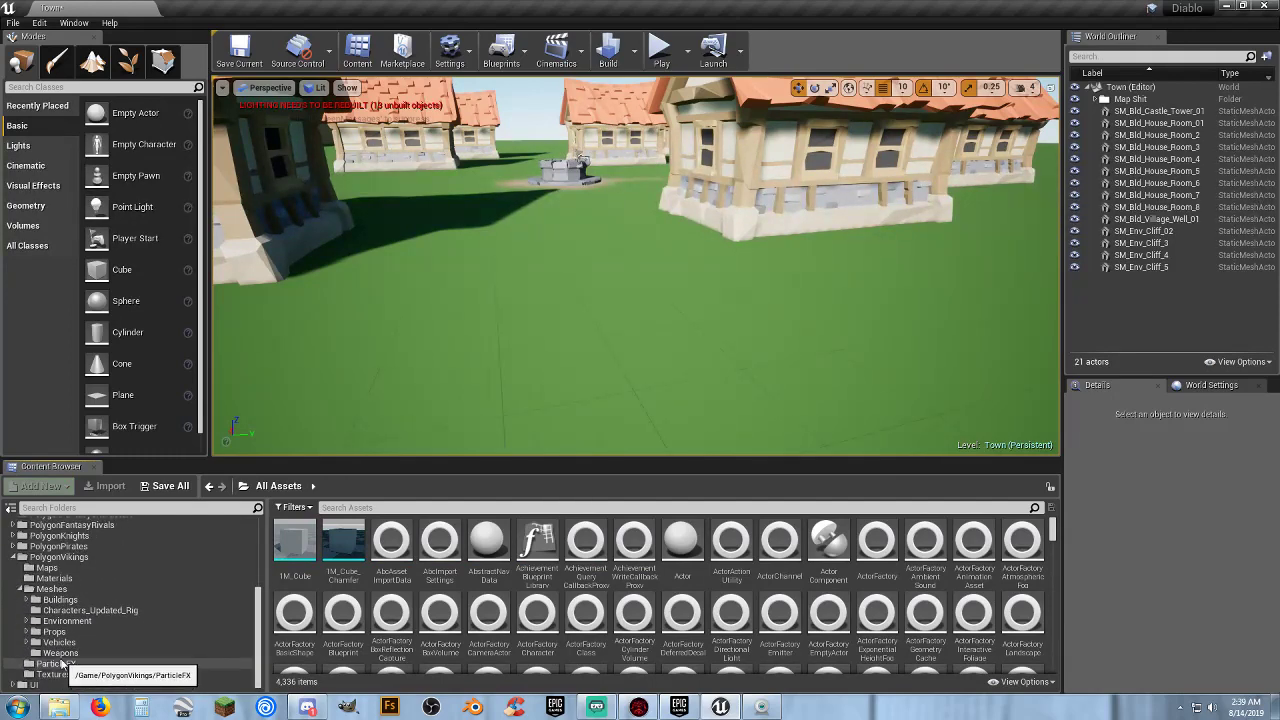
{"action": "left_click", "coordinate": [60, 652]}
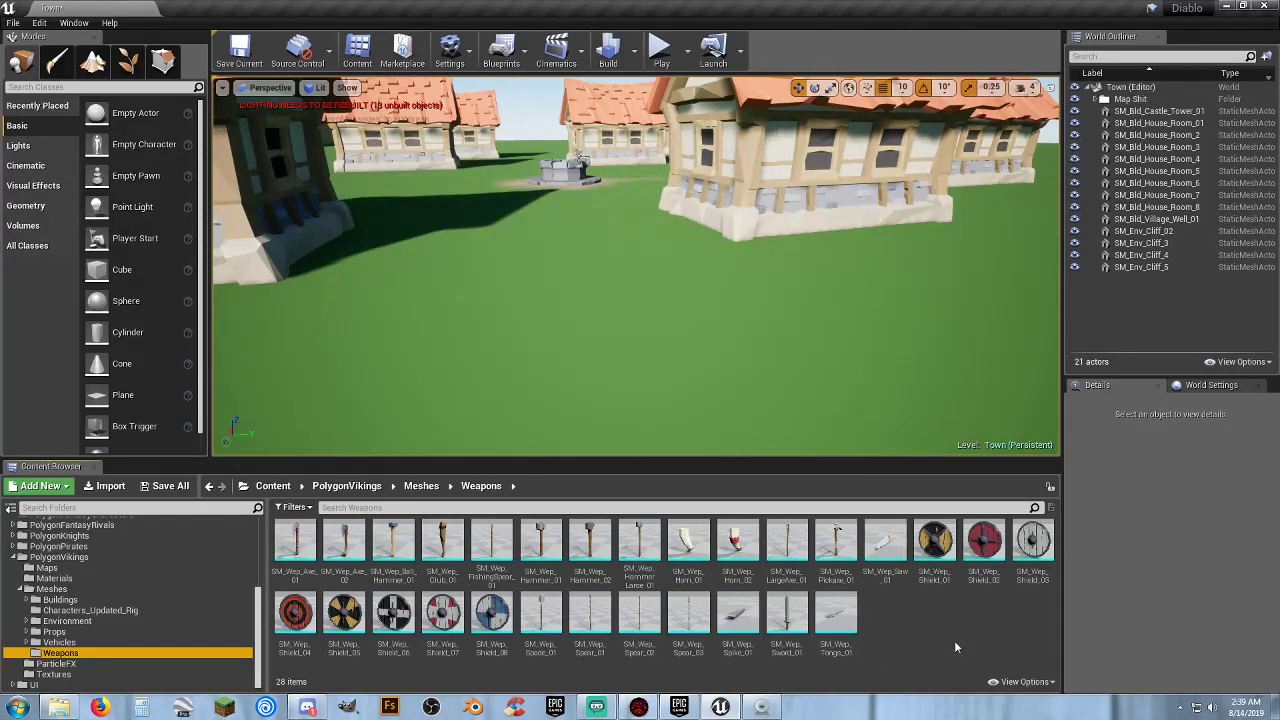
Look over the weapons in the PolygonPirates/Meshes/Weapons folder again, then collapse that pack.
{"action": "left_click", "coordinate": [984, 565]}
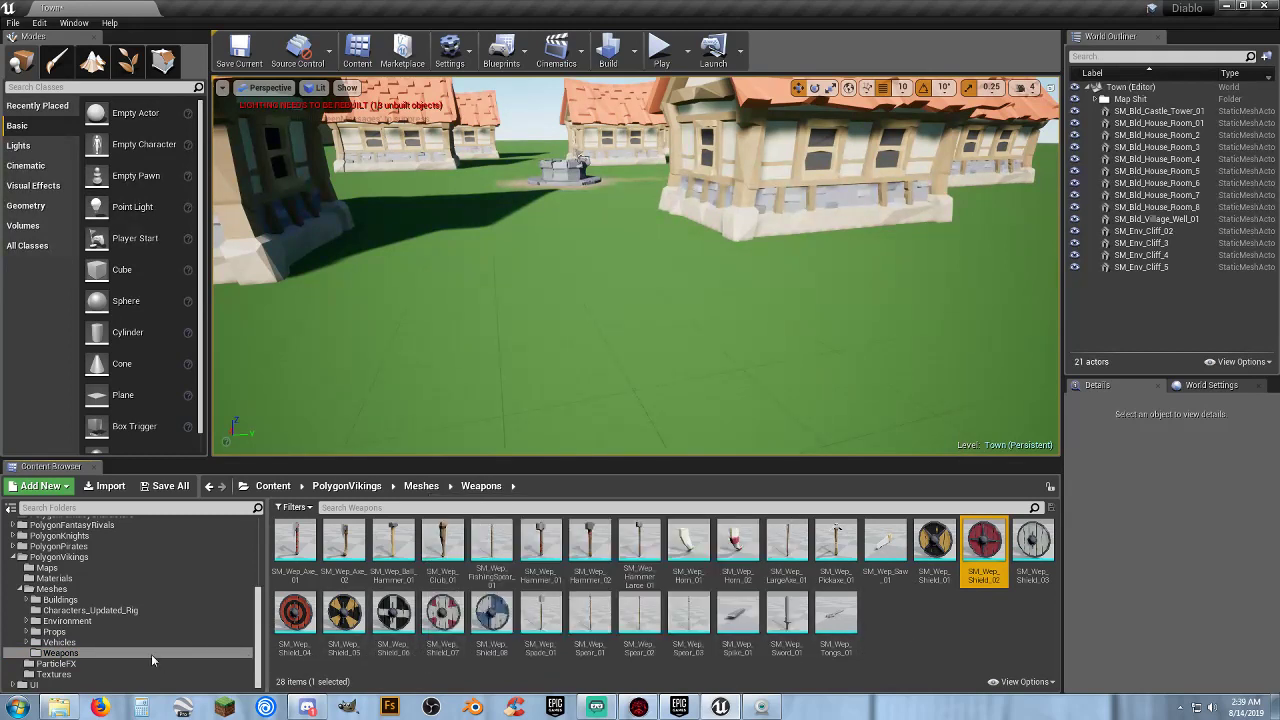
{"action": "left_click", "coordinate": [18, 547]}
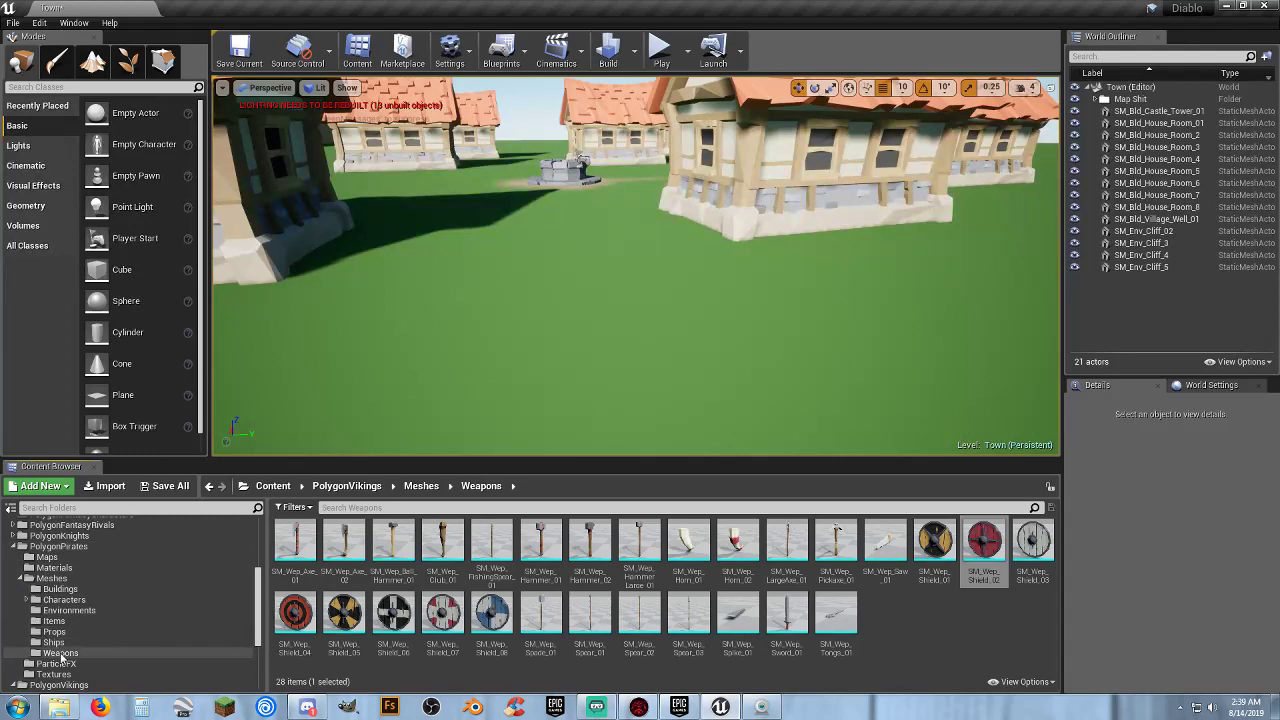
{"action": "left_click", "coordinate": [60, 653]}
{"action": "scroll", "coordinate": [840, 620], "scroll_direction": "down", "scroll_amount": 3}
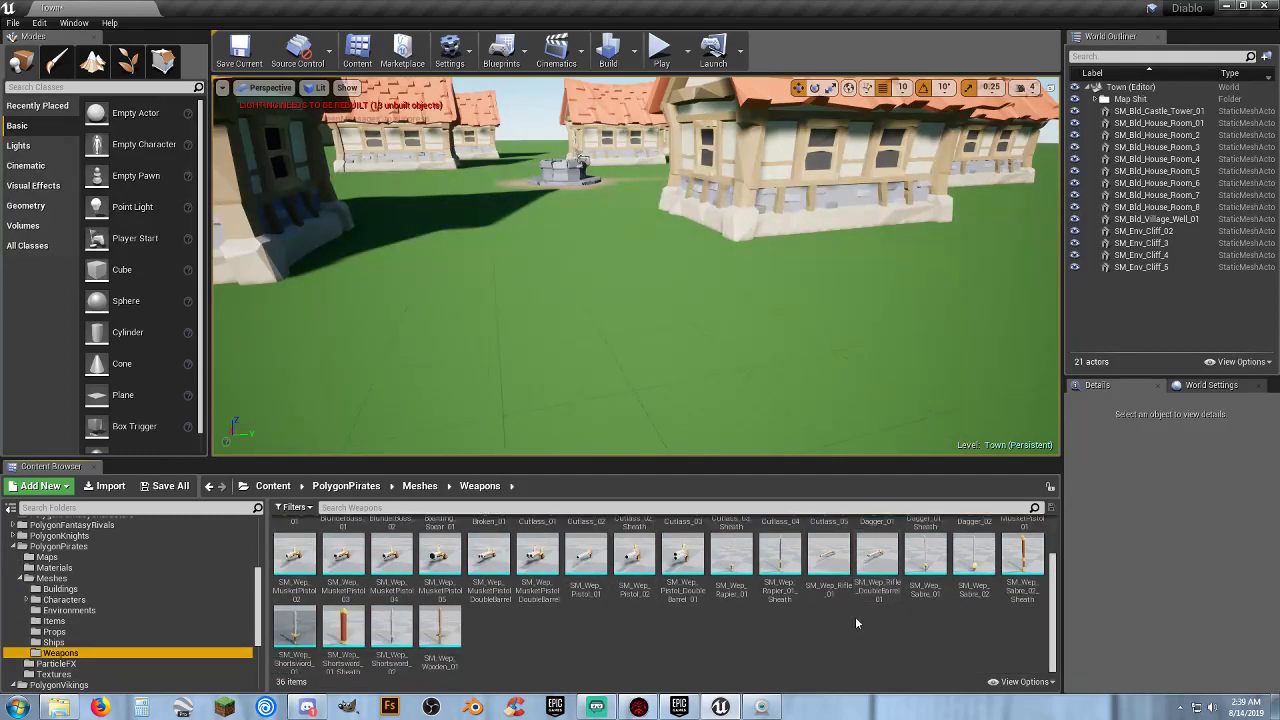
{"action": "scroll", "coordinate": [700, 648], "scroll_direction": "up", "scroll_amount": 3}
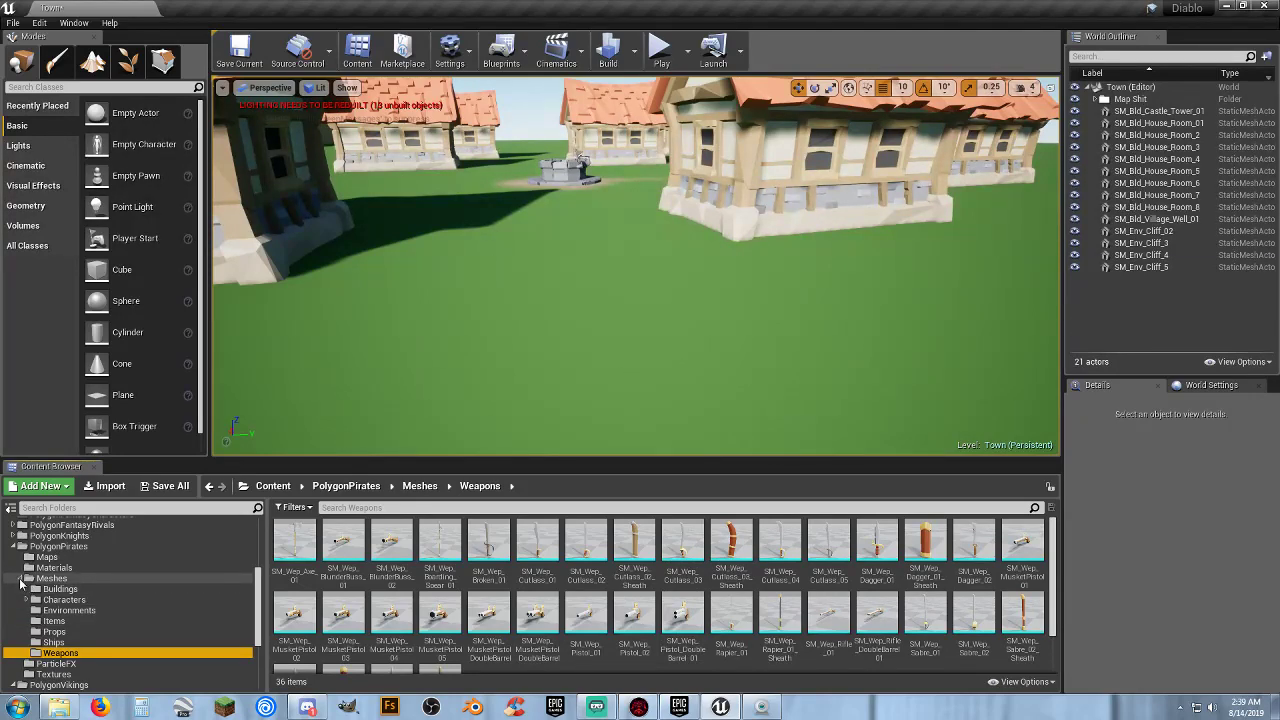
{"action": "left_click", "coordinate": [20, 580]}
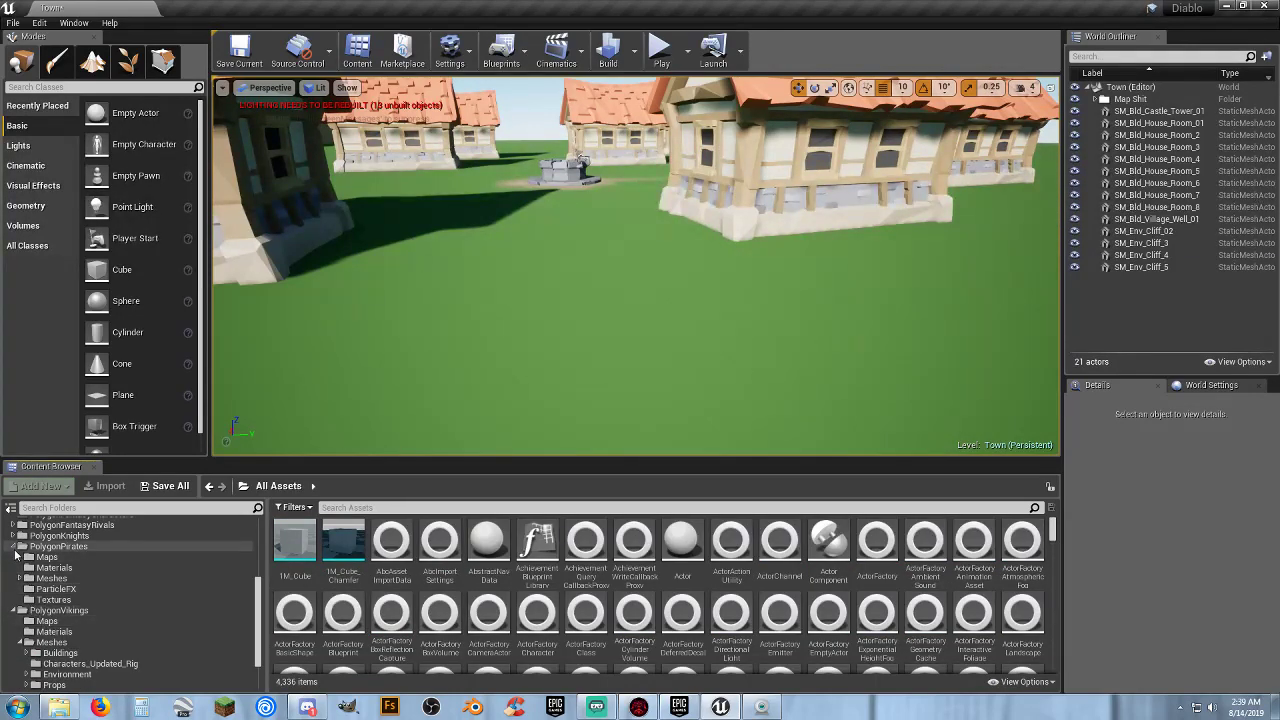
{"action": "left_click", "coordinate": [14, 547]}
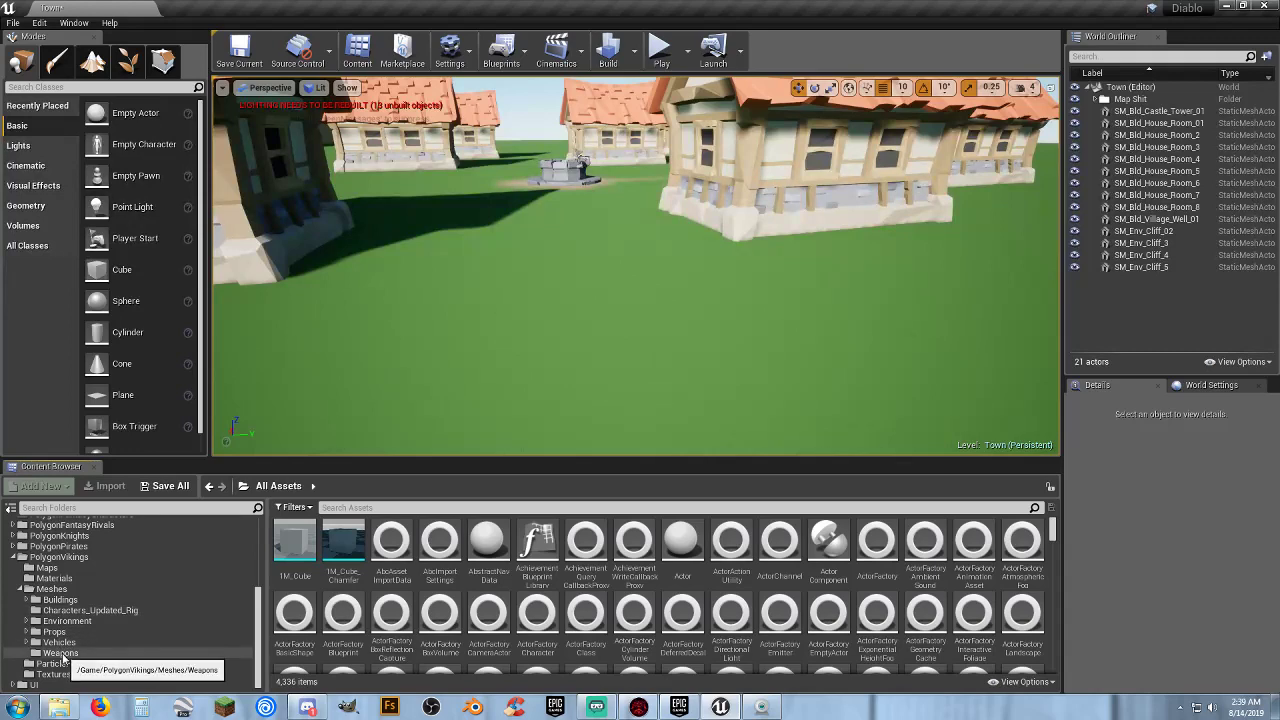
Reopen the PolygonVikings/Meshes/Weapons folder and check the SM_Wep_Shield_02 mesh.
{"action": "left_click", "coordinate": [60, 653]}
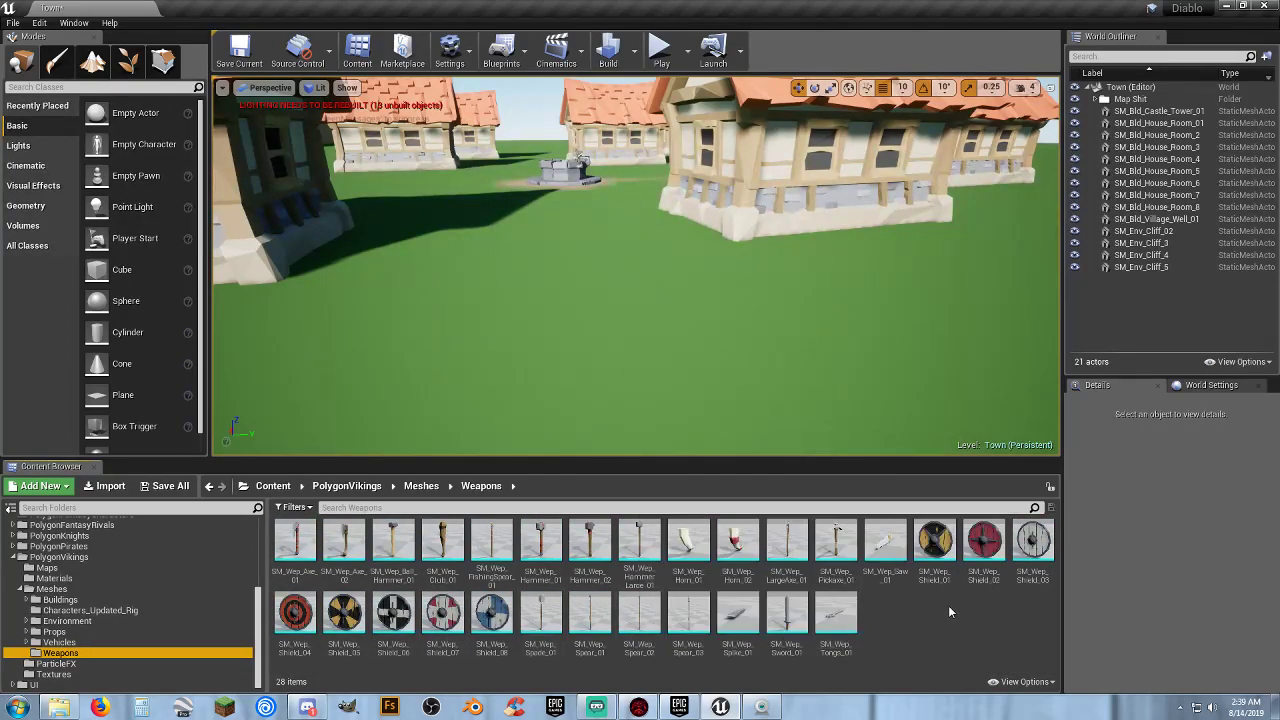
{"action": "left_click", "coordinate": [984, 545]}
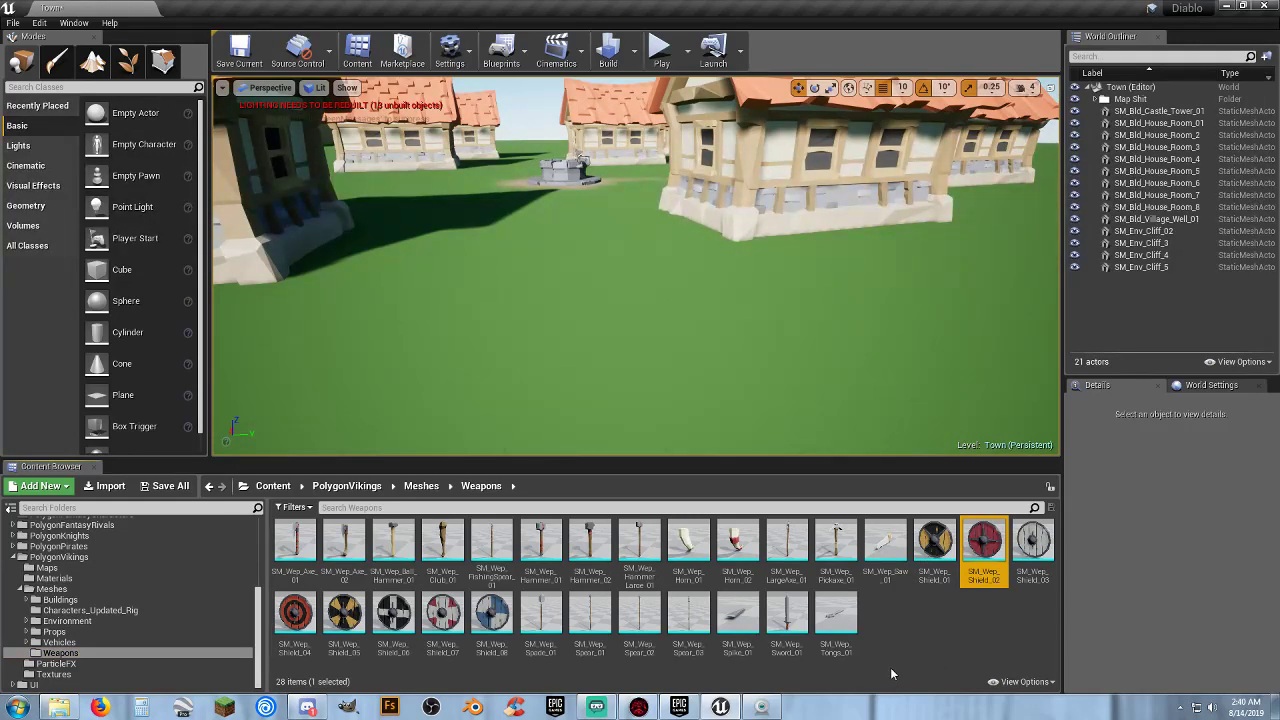
{"action": "left_click", "coordinate": [1012, 654]}
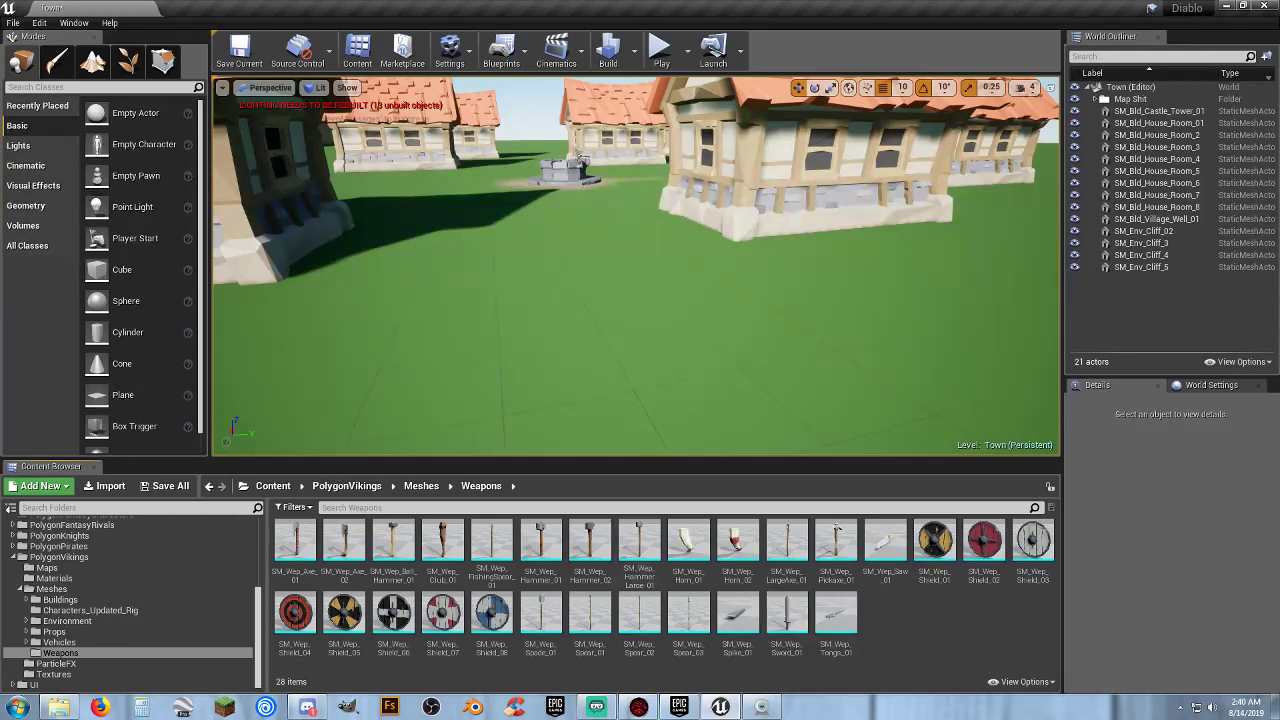
Open the SK_Polygon skeleton from Characters/Mesh and apply SK_Character_Male_Rouge_01 to the asset as its preview mesh.
{"action": "scroll", "coordinate": [70, 590], "scroll_direction": "up", "scroll_amount": 3}
{"action": "scroll", "coordinate": [70, 590], "scroll_direction": "up", "scroll_amount": 2}
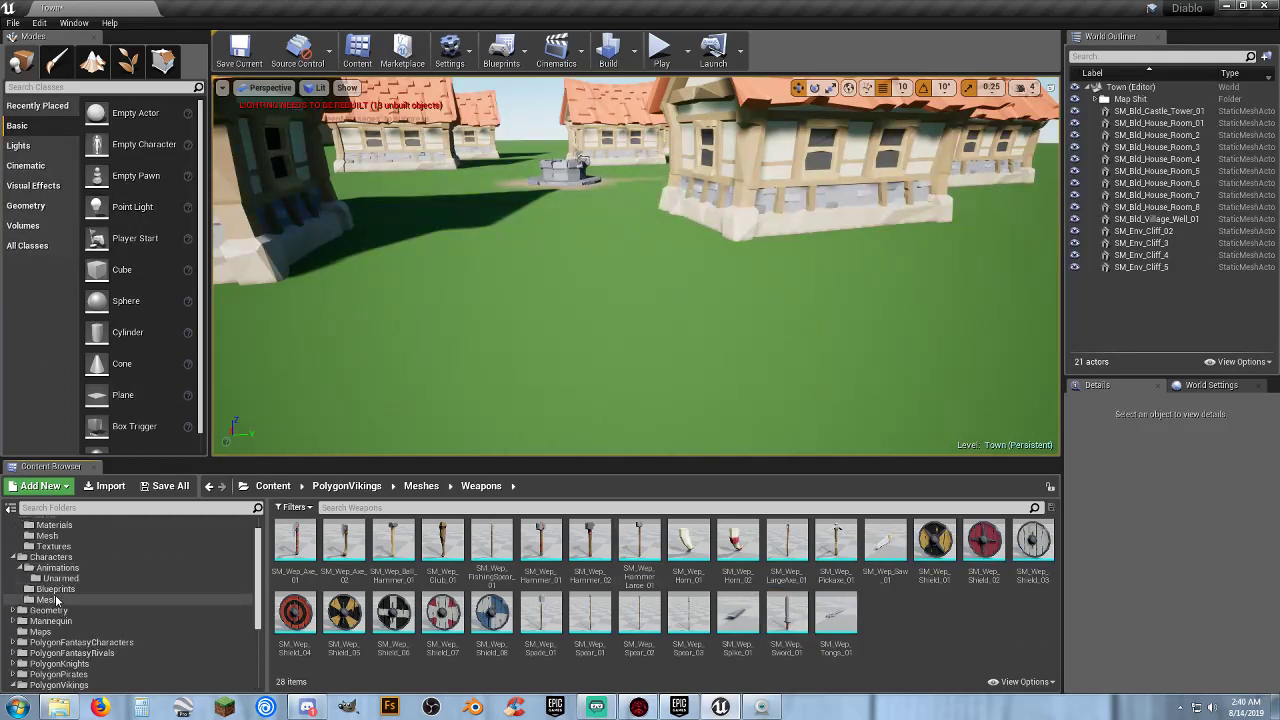
{"action": "left_click", "coordinate": [50, 599]}
{"action": "double_click", "coordinate": [283, 580]}
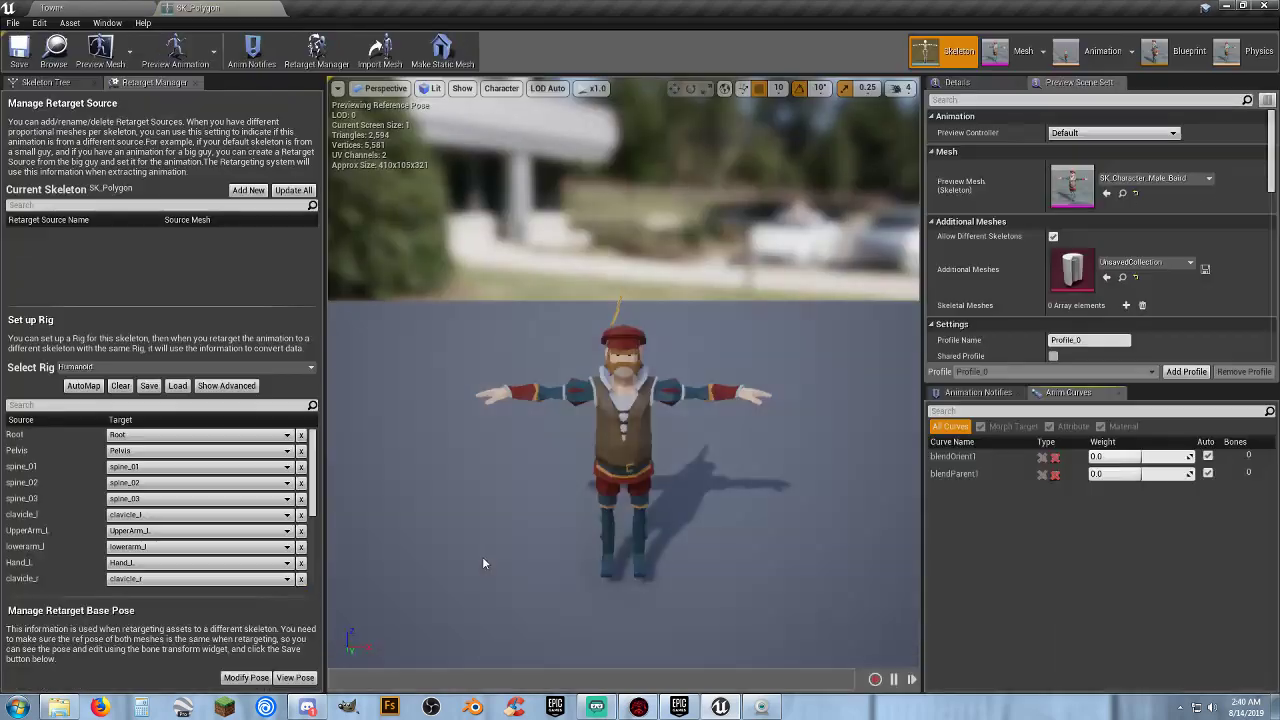
{"action": "left_click", "coordinate": [1178, 180]}
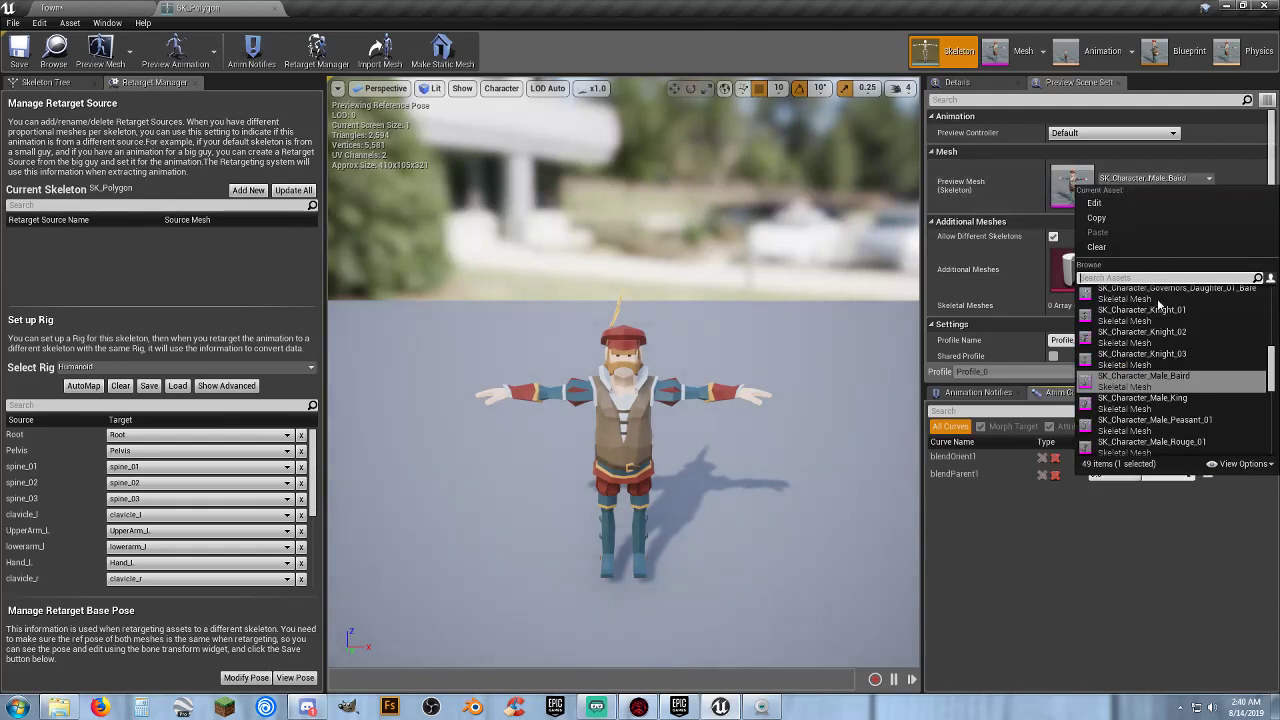
{"action": "left_click", "coordinate": [1148, 446]}
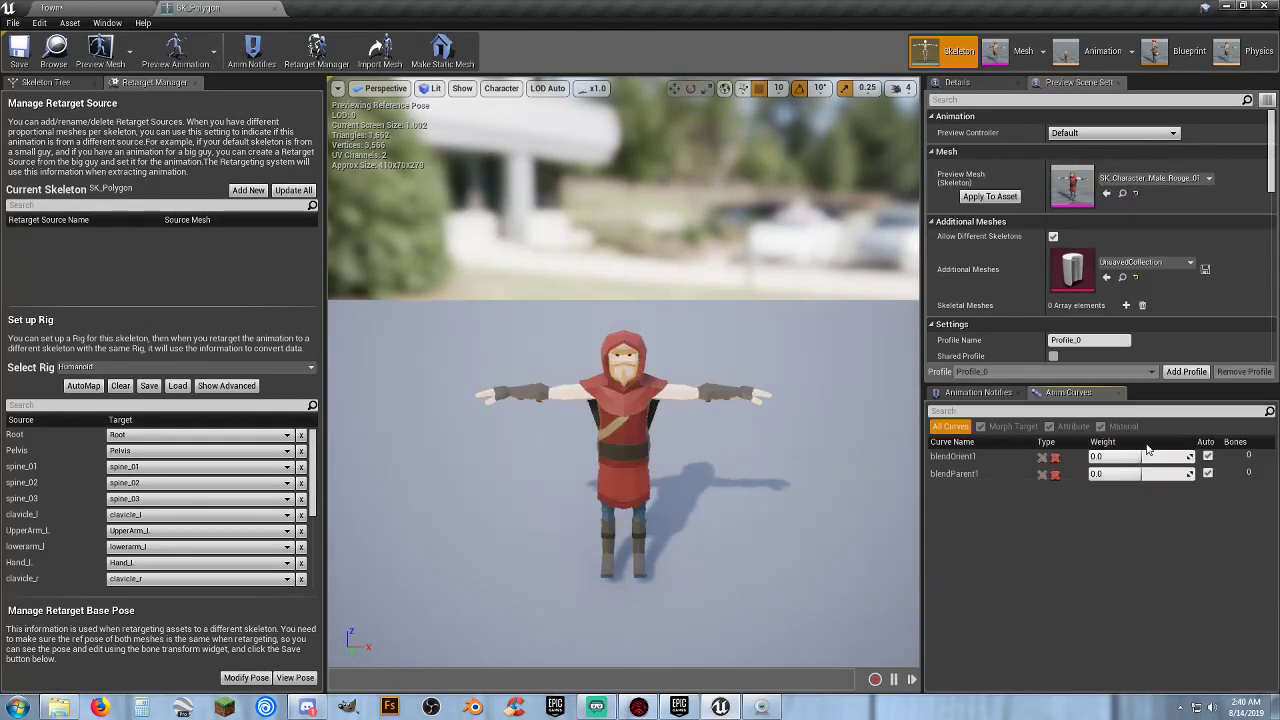
{"action": "left_click", "coordinate": [989, 196]}
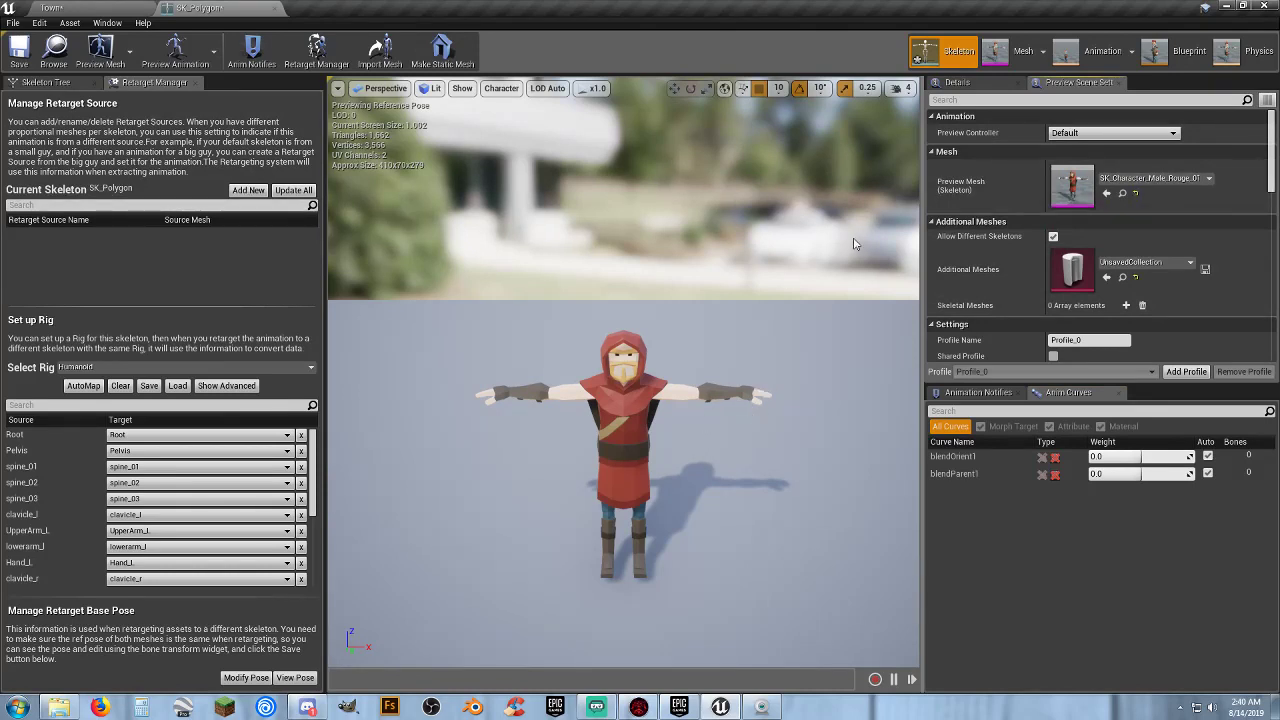
Set the preview controller to Use Specific Animation with ThirdPersonIdle and pause the playback at frame 0.
{"action": "left_click", "coordinate": [1102, 134]}
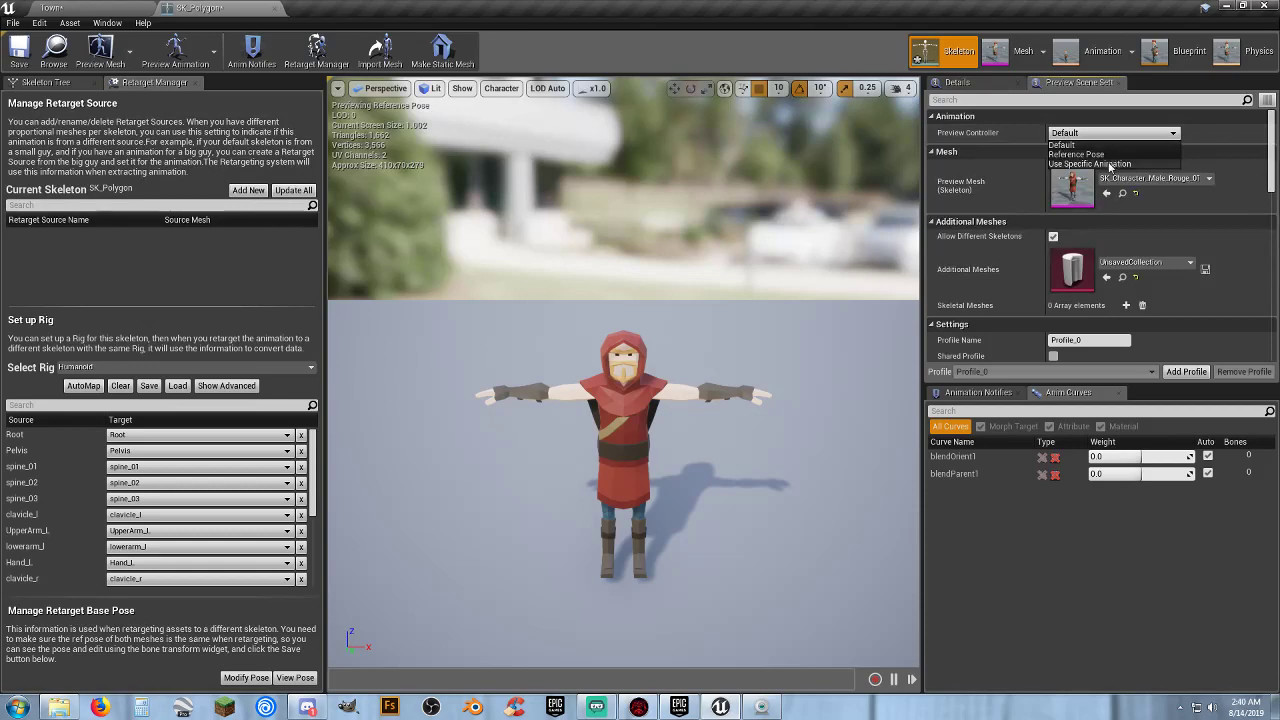
{"action": "left_click", "coordinate": [1100, 164]}
{"action": "left_click", "coordinate": [1127, 164]}
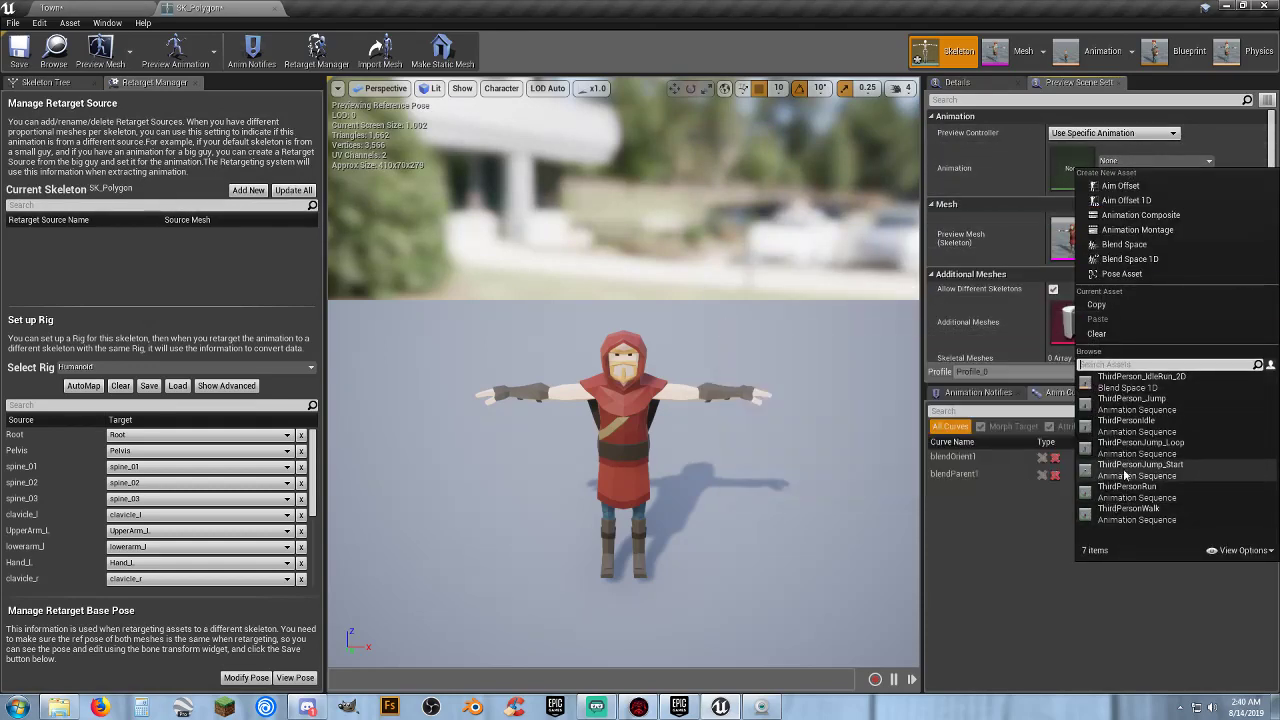
{"action": "left_click", "coordinate": [1113, 432]}
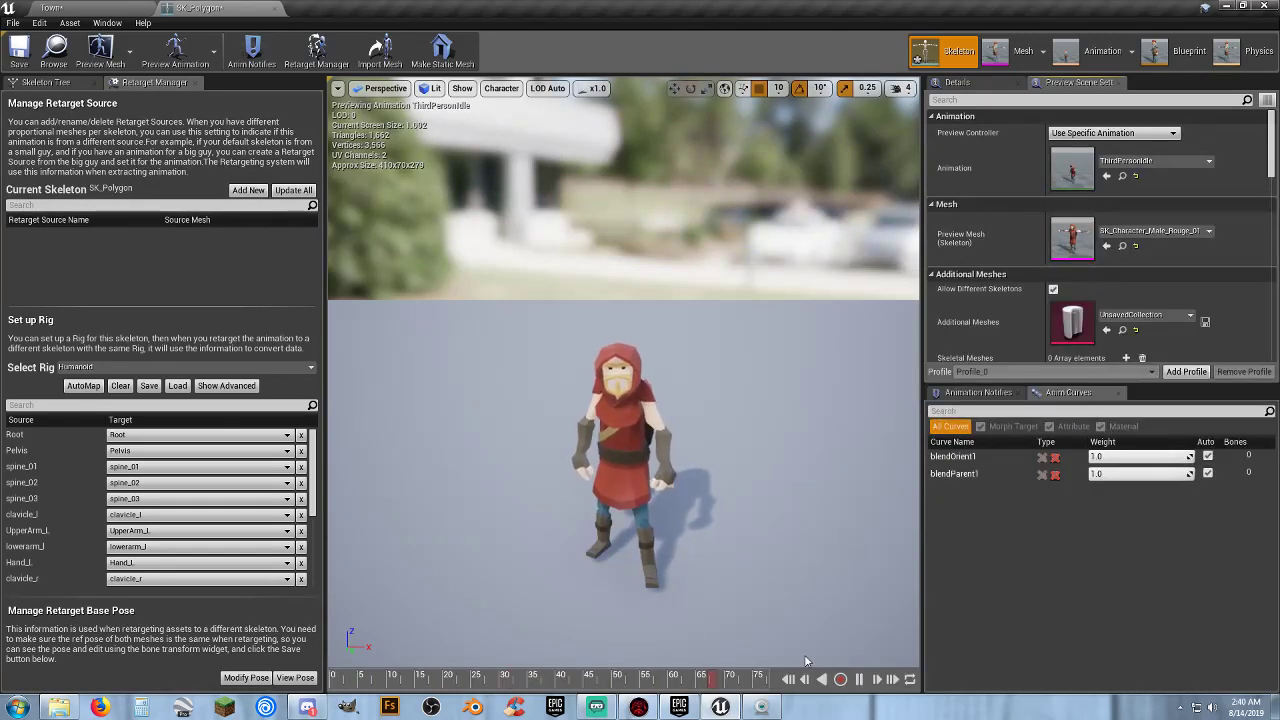
{"action": "left_click", "coordinate": [860, 679]}
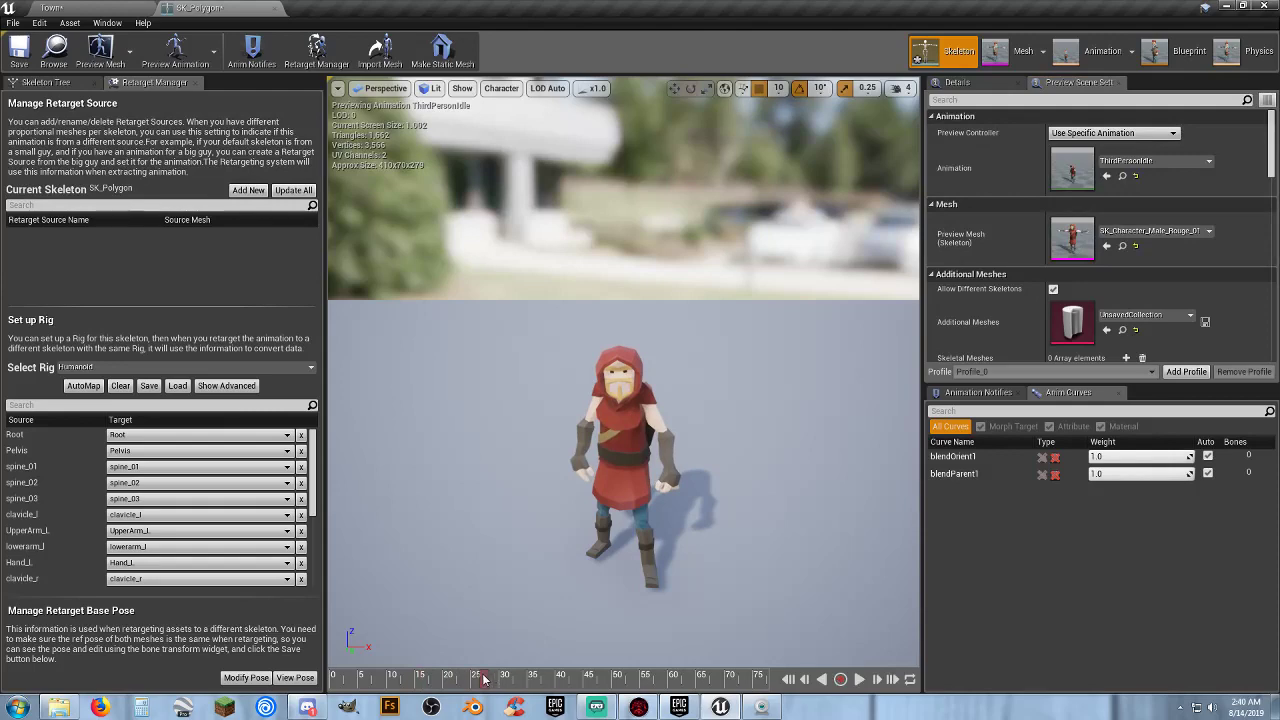
{"action": "left_click_drag", "start_coordinate": [484, 679], "coordinate": [331, 682]}
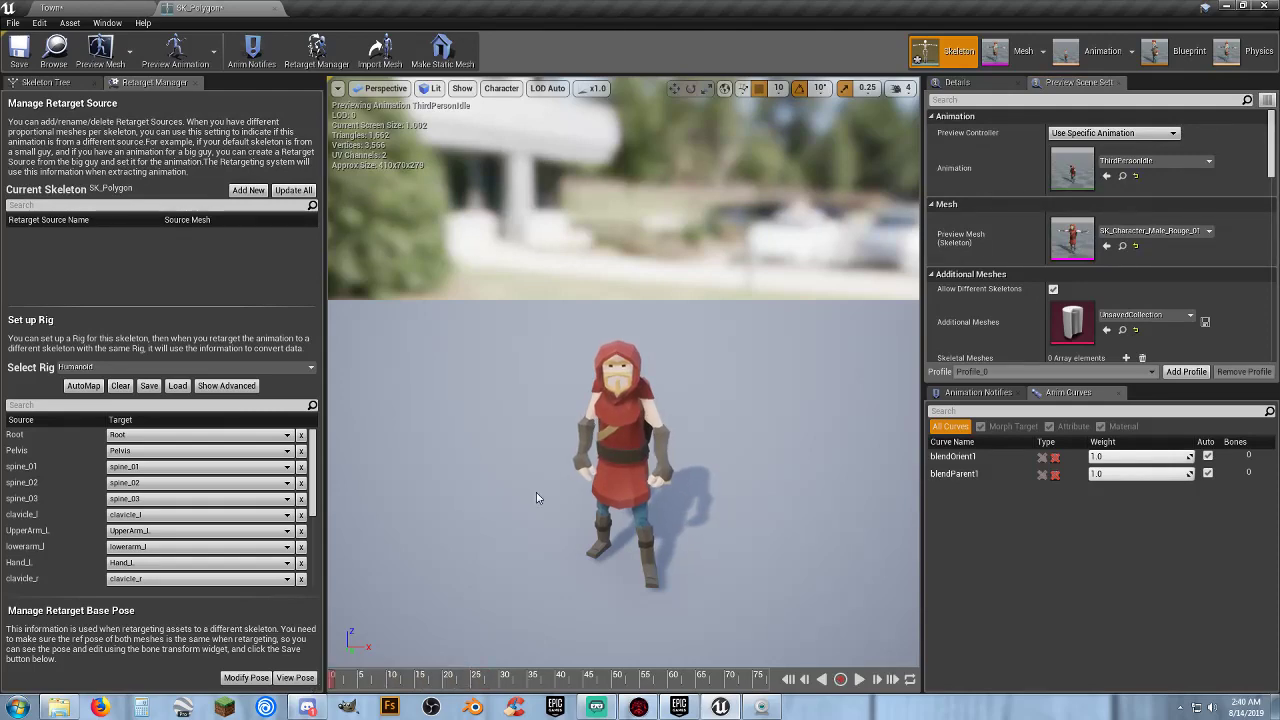
Add a socket to the Hand_L bone in the skeleton tree.
{"action": "right_click_drag", "start_coordinate": [536, 493], "coordinate": [590, 510]}
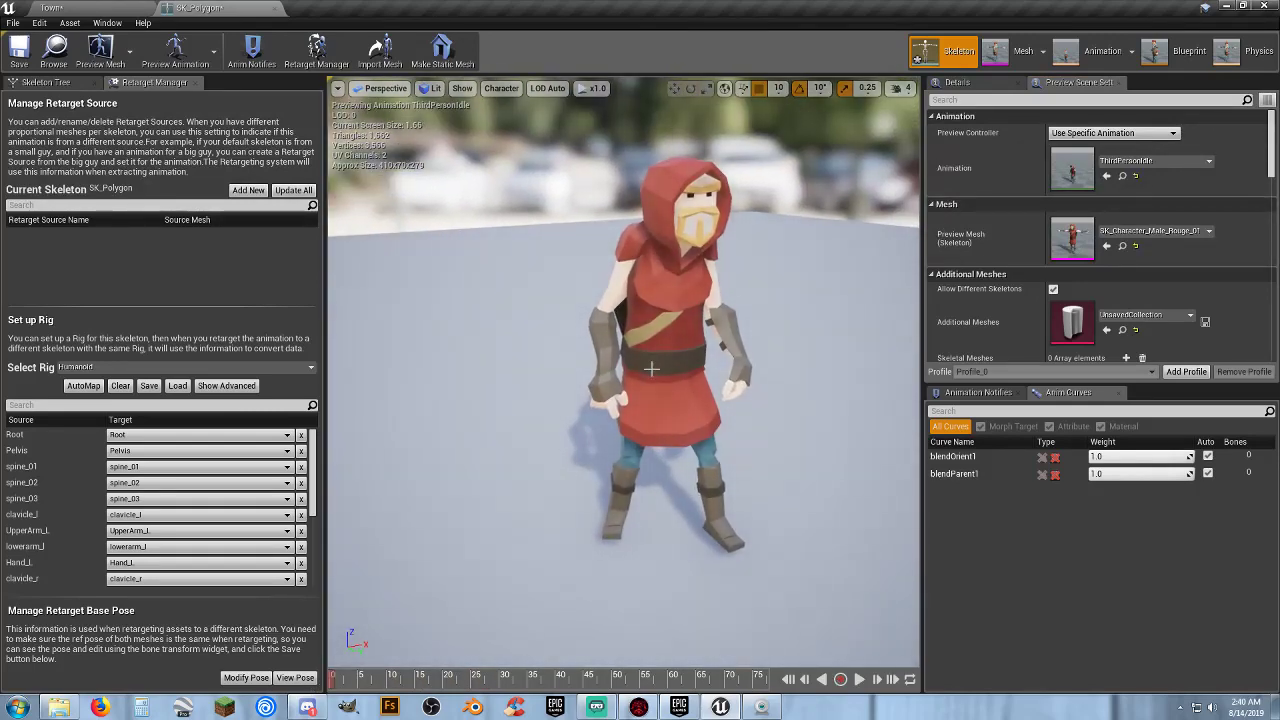
{"action": "right_click_drag", "start_coordinate": [631, 379], "coordinate": [850, 345]}
{"action": "scroll", "coordinate": [659, 363], "scroll_direction": "down", "scroll_amount": 5}
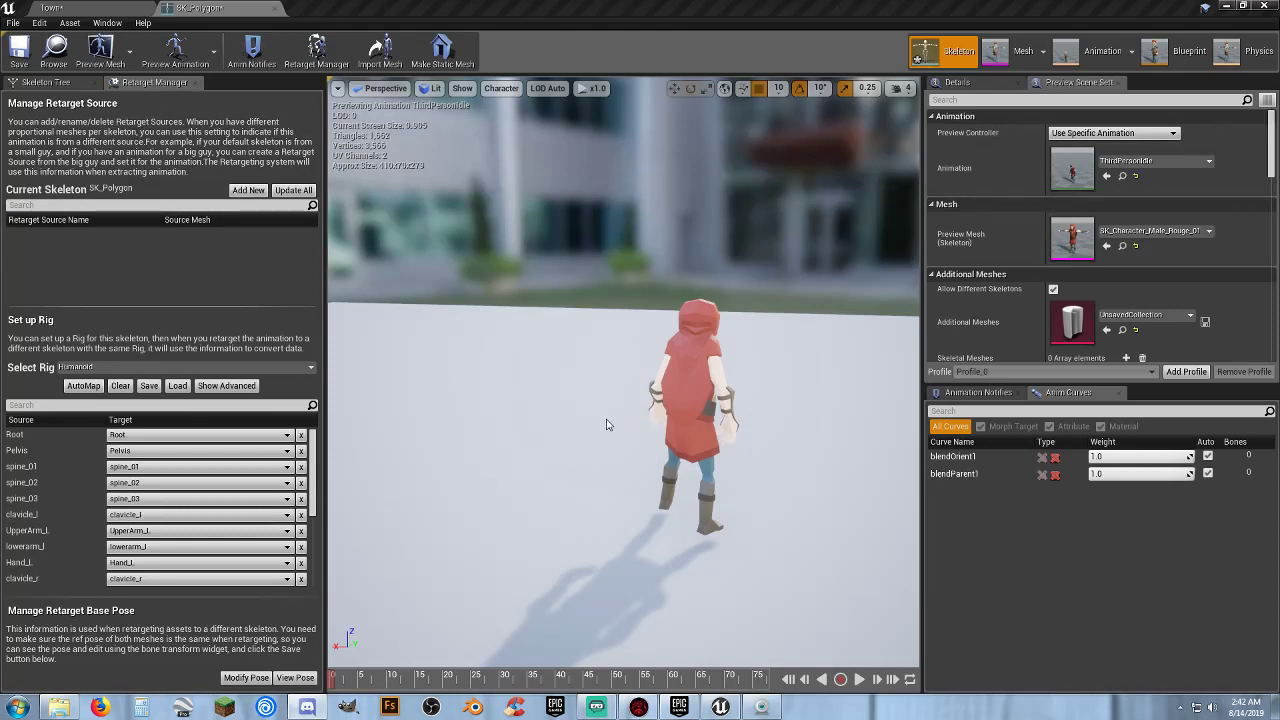
{"action": "left_click_drag", "start_coordinate": [640, 410], "coordinate": [450, 390]}
{"action": "right_click_drag", "start_coordinate": [450, 390], "coordinate": [410, 390]}
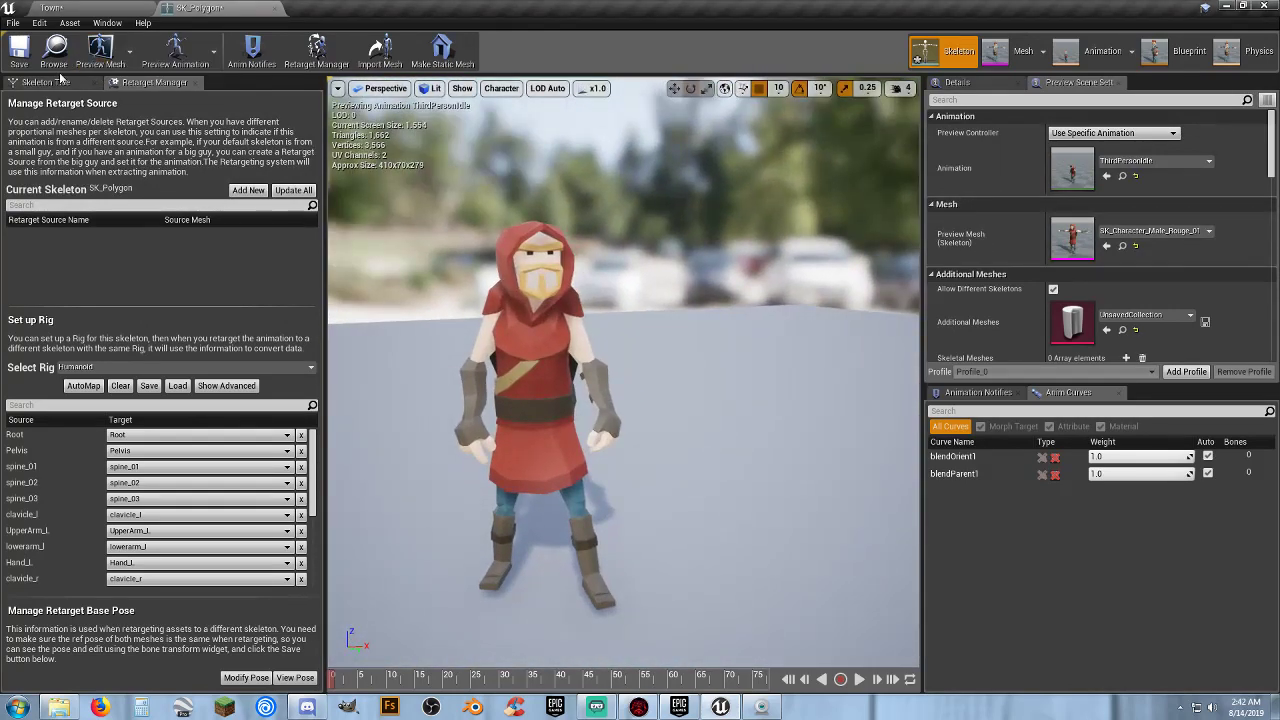
{"action": "left_click", "coordinate": [46, 84]}
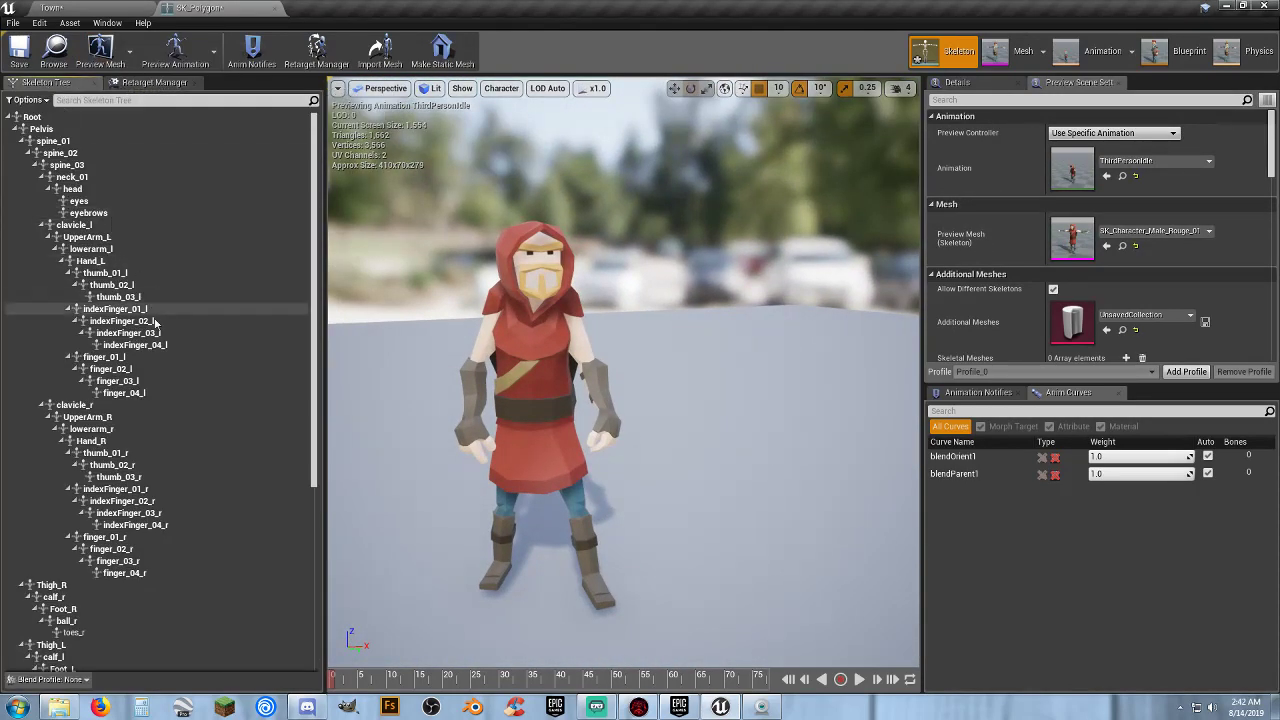
{"action": "left_click", "coordinate": [95, 261]}
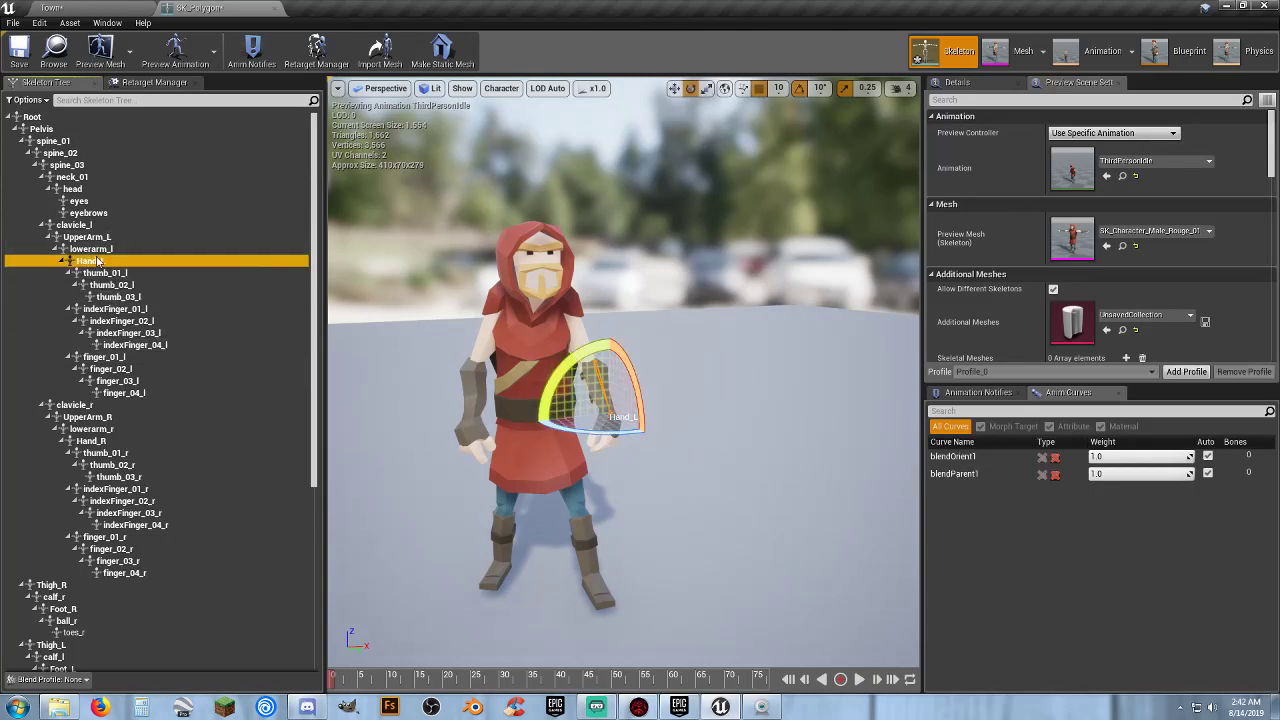
{"action": "right_click", "coordinate": [95, 261]}
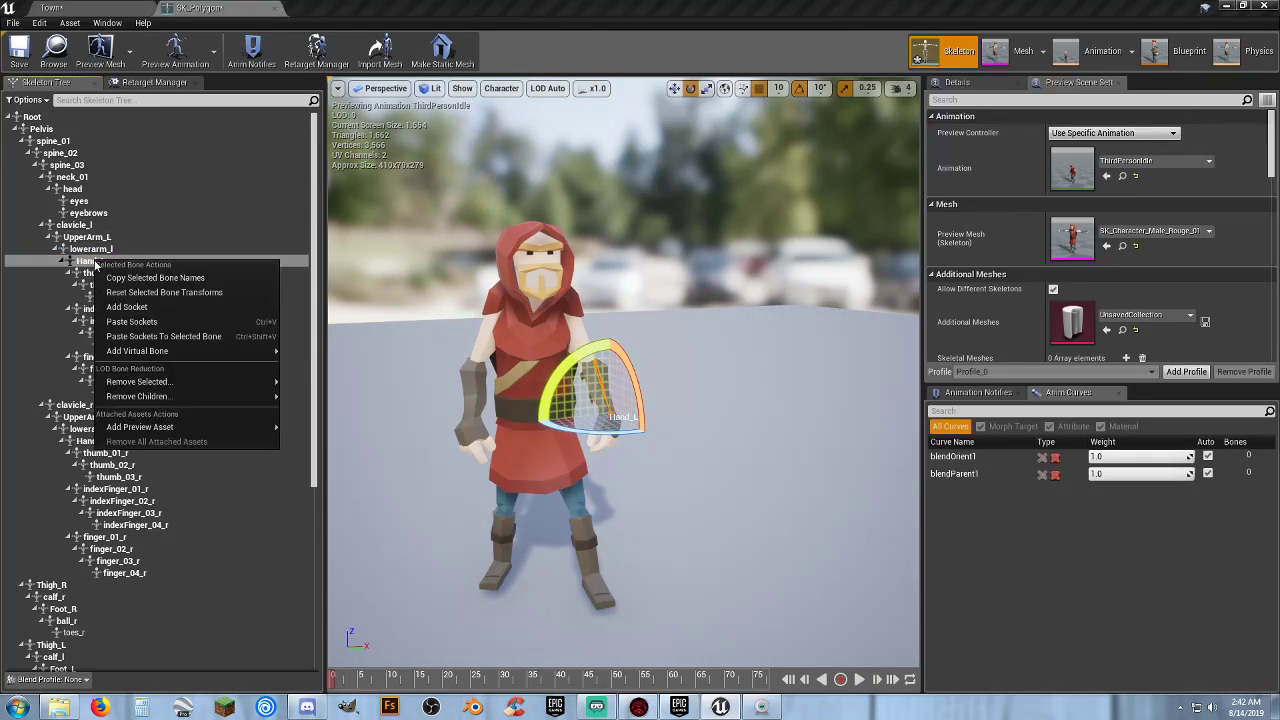
{"action": "left_click", "coordinate": [160, 308]}
{"action": "left_click", "coordinate": [130, 406]}
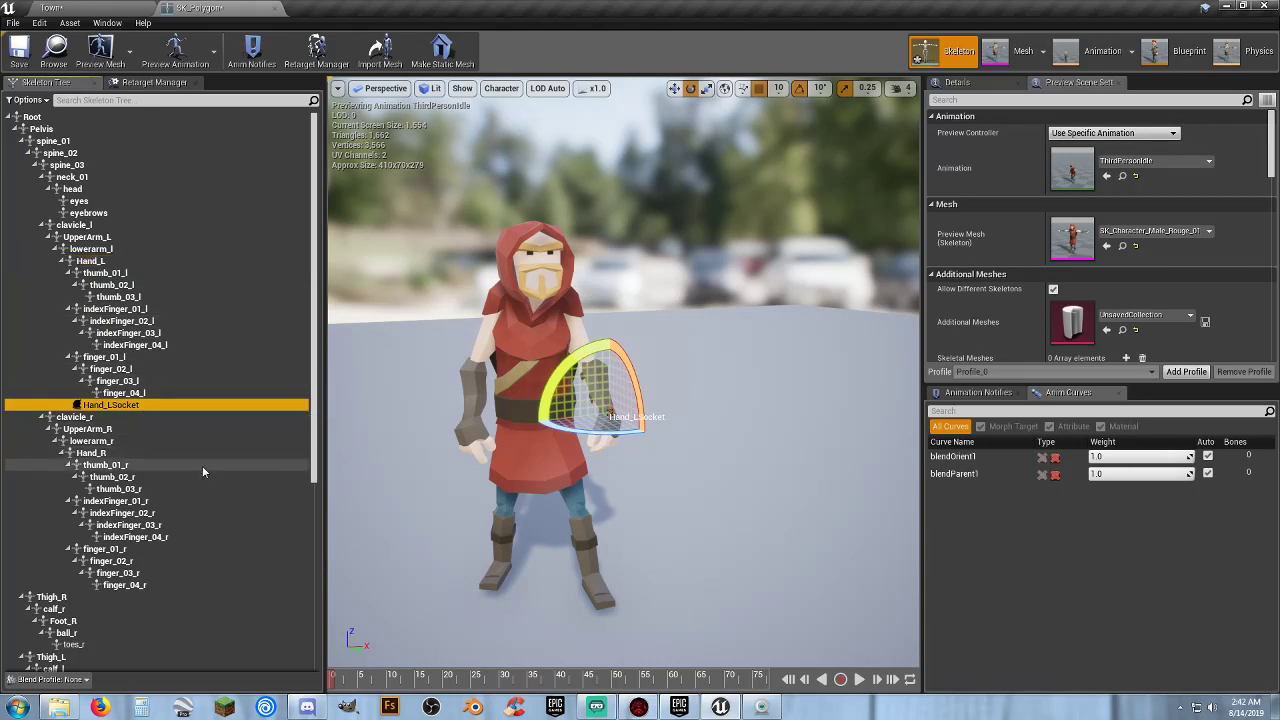
Rename the new left-hand socket to OffHand.
{"action": "key", "text": "F2"}
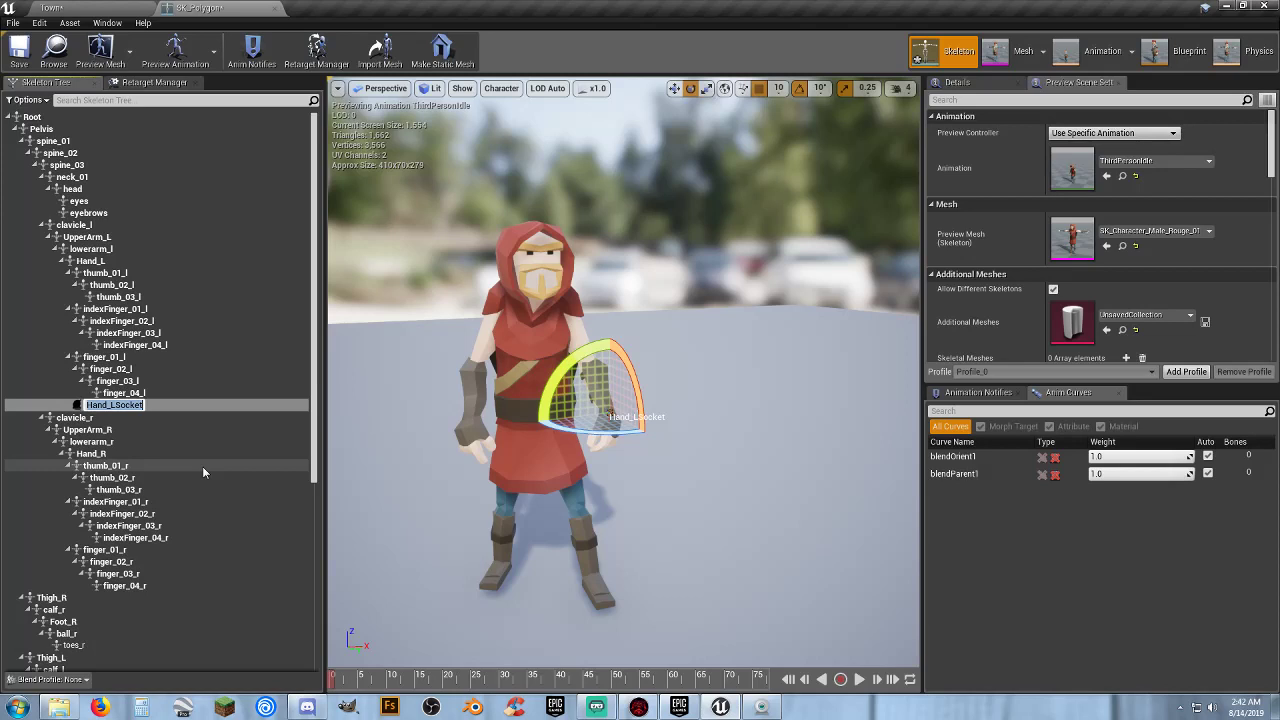
{"action": "type", "text": "OffHand"}
{"action": "key", "text": "Return"}
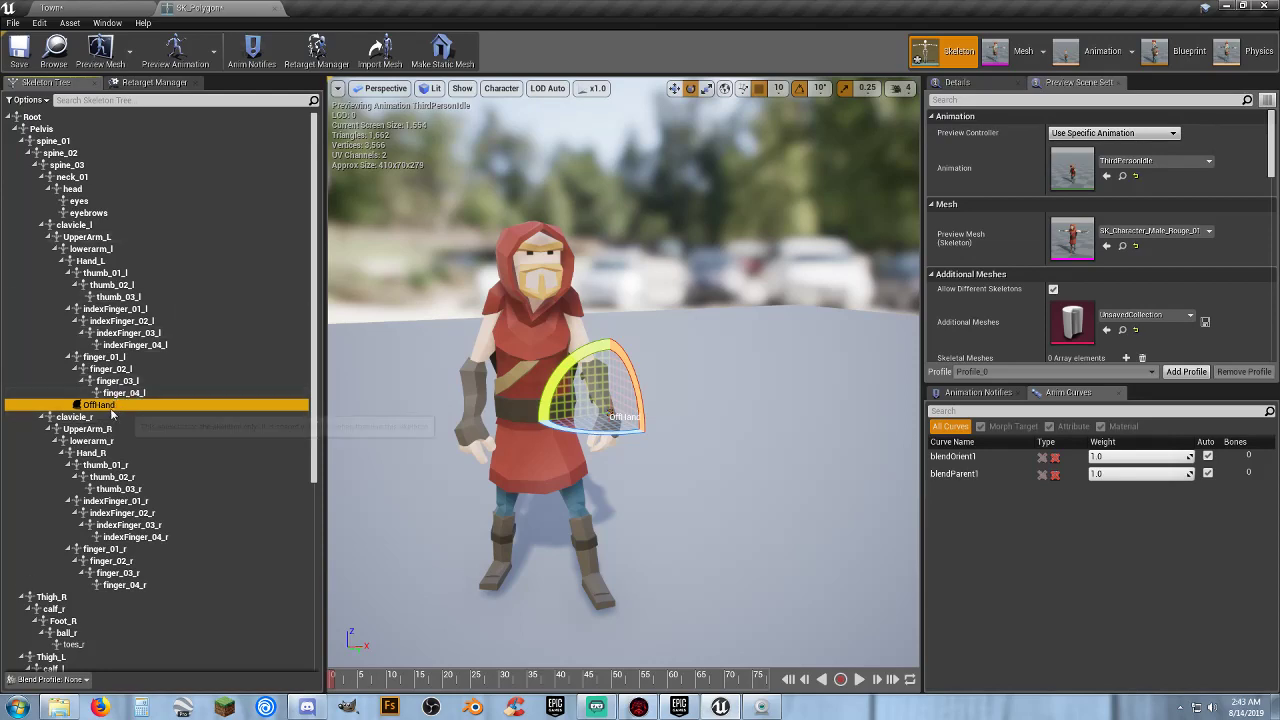
Look up SM_Wep_Shield_02 in the PolygonVikings/Meshes/Weapons folder and return to the SK_Polygon skeleton.
{"action": "left_click", "coordinate": [100, 8]}
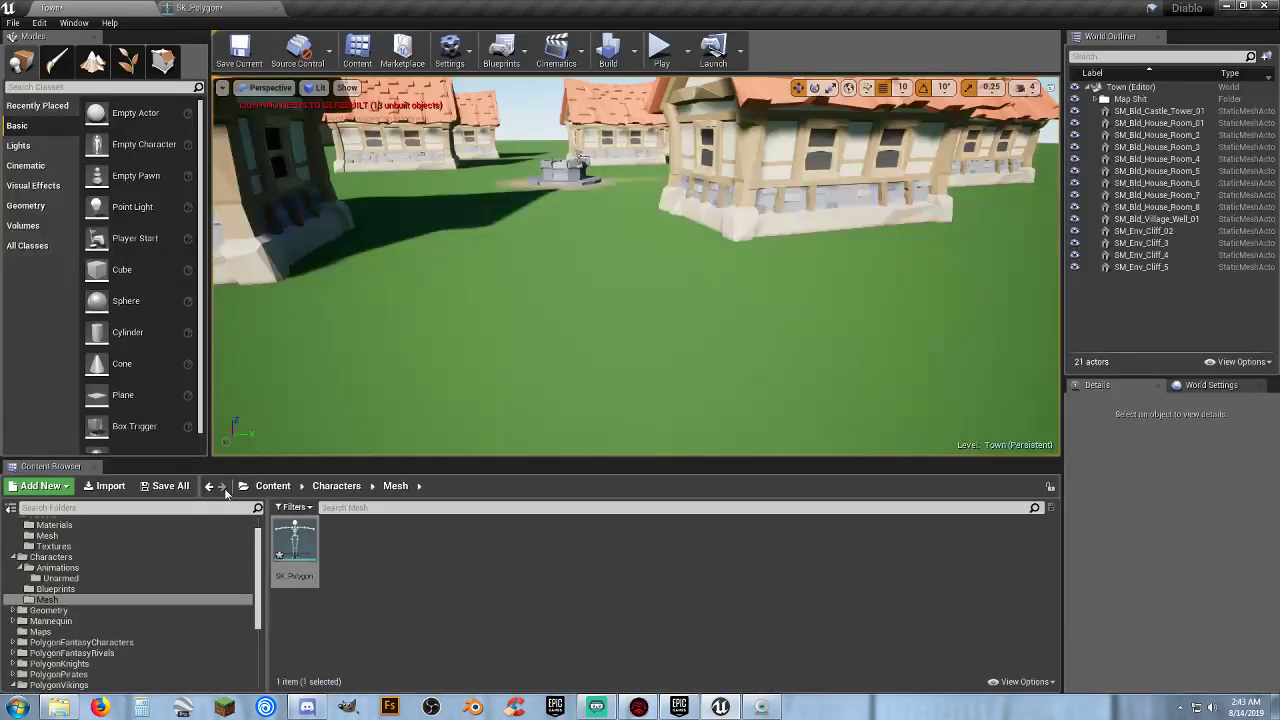
{"action": "scroll", "coordinate": [112, 611], "scroll_direction": "down", "scroll_amount": 6}
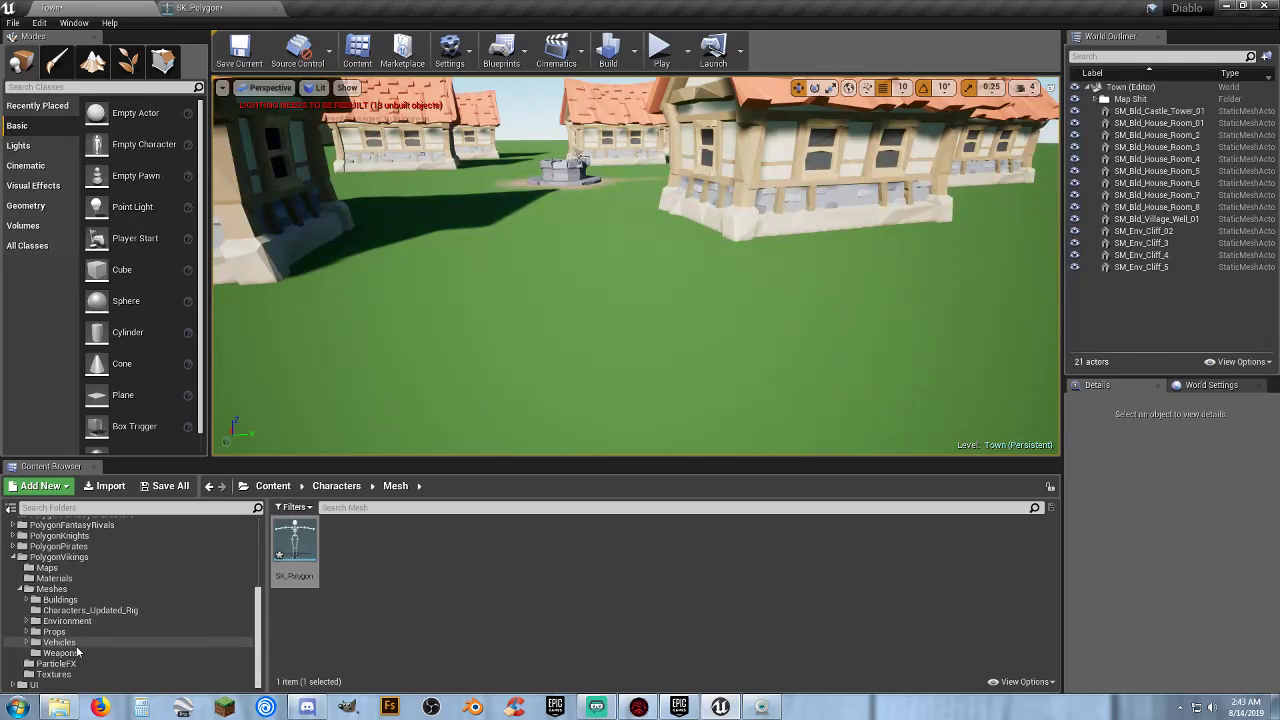
{"action": "left_click", "coordinate": [62, 653]}
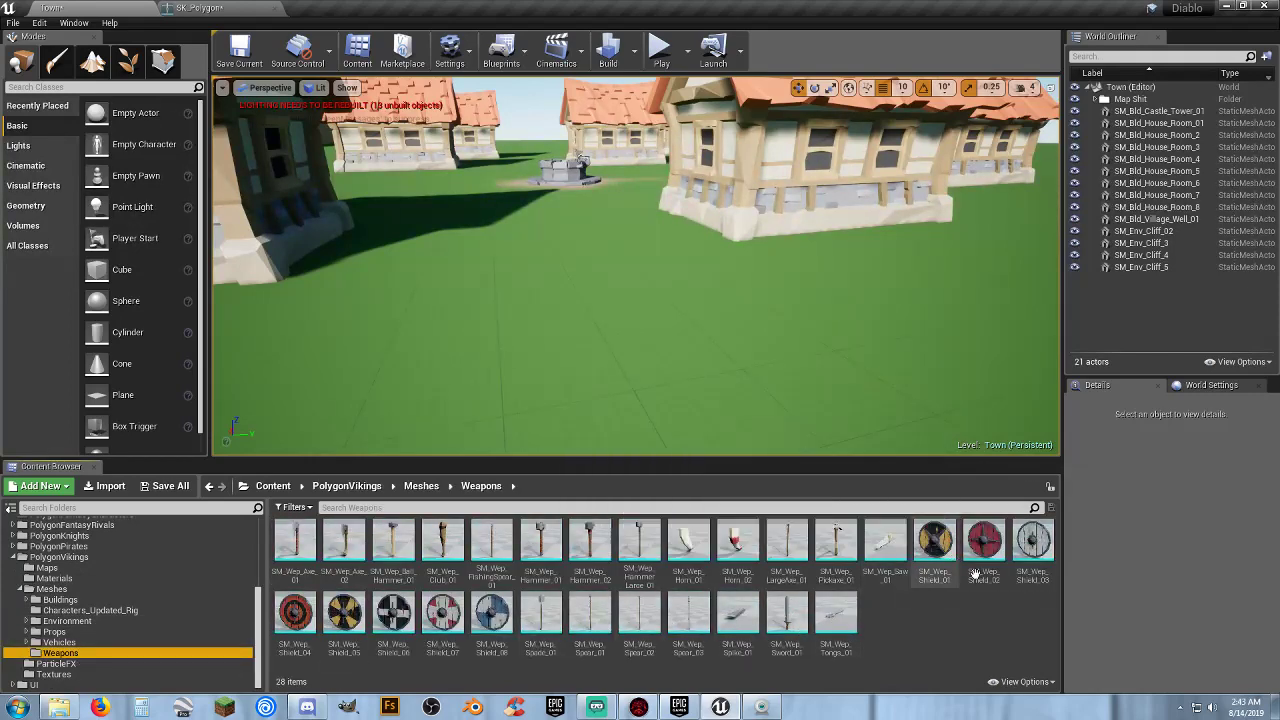
{"action": "left_click", "coordinate": [984, 540]}
{"action": "left_click", "coordinate": [212, 10]}
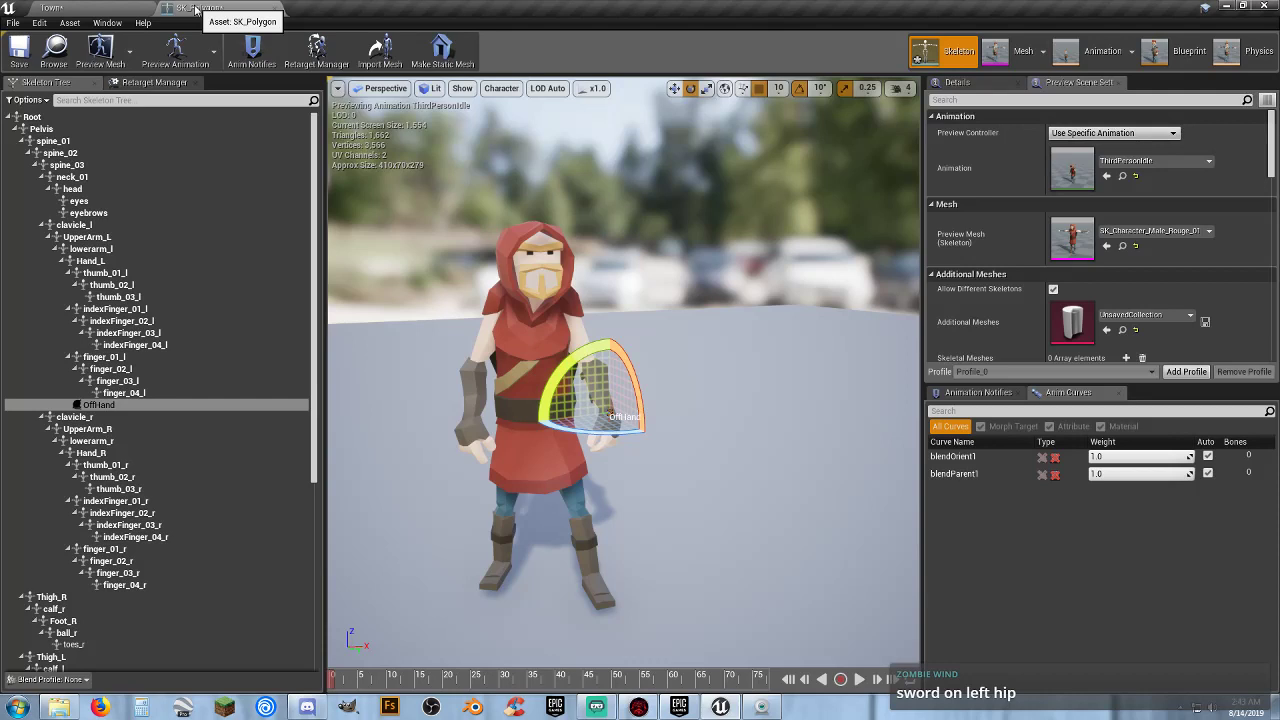
Attach SM_Wep_Shield_02 as a preview asset to the OffHand socket, finding it with the search term shield.
{"action": "right_click", "coordinate": [132, 405]}
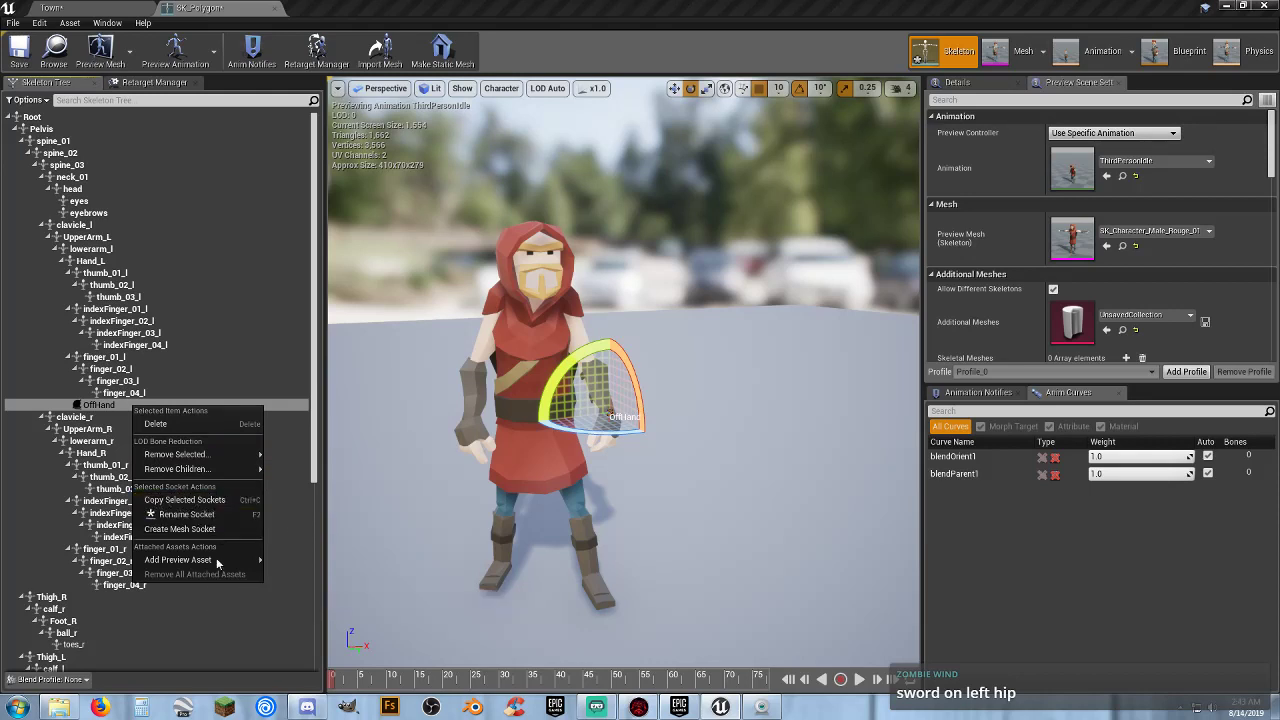
{"action": "mouse_move", "coordinate": [222, 566]}
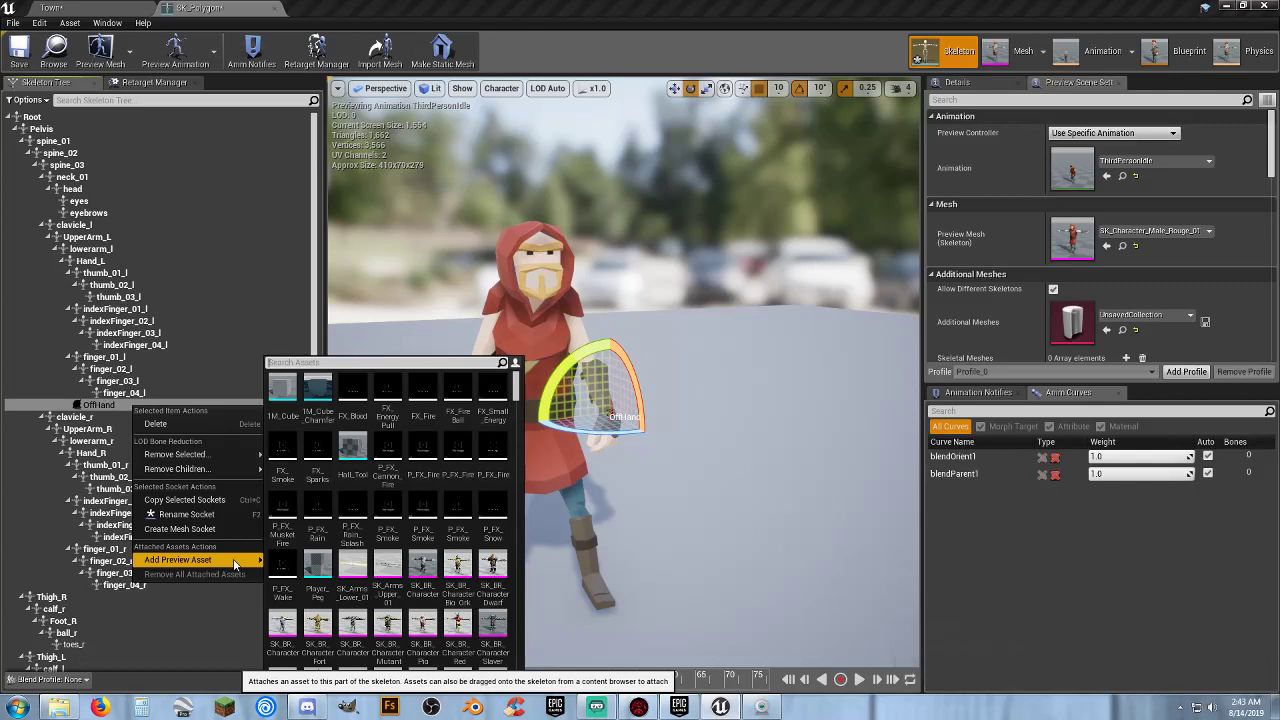
{"action": "type", "text": "shield"}
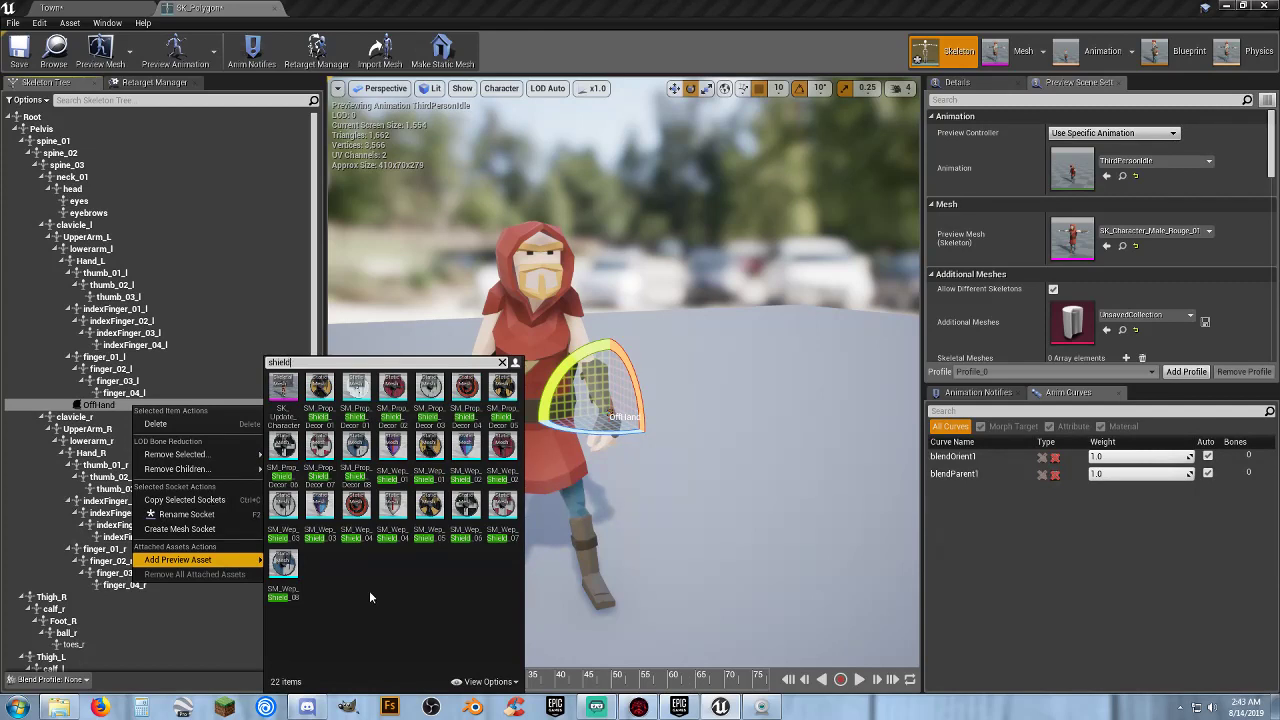
{"action": "left_click", "coordinate": [503, 455]}
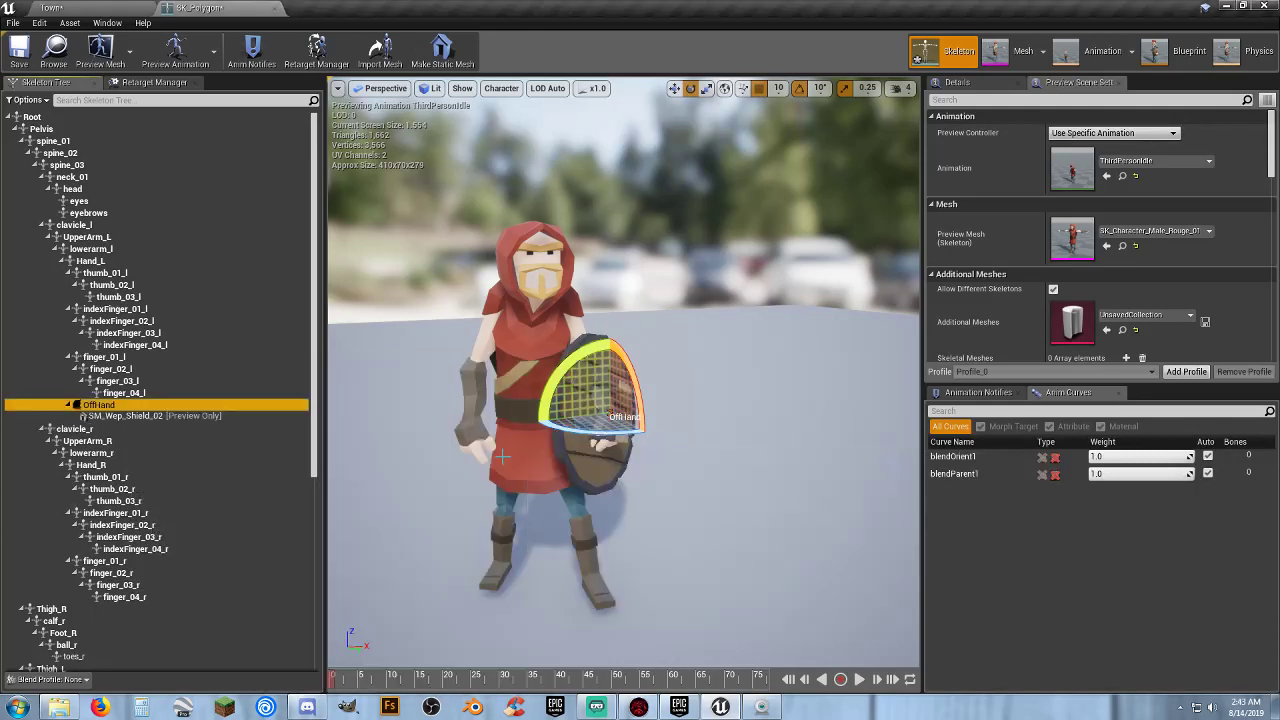
Rotate the OffHand socket about 130° around the vertical axis and tilt it about -50° to align the shield straps with the forearm.
{"action": "left_click_drag", "start_coordinate": [591, 488], "coordinate": [541, 488]}
{"action": "right_click_drag", "start_coordinate": [541, 488], "coordinate": [391, 490]}
{"action": "right_click_drag", "start_coordinate": [596, 490], "coordinate": [578, 499]}
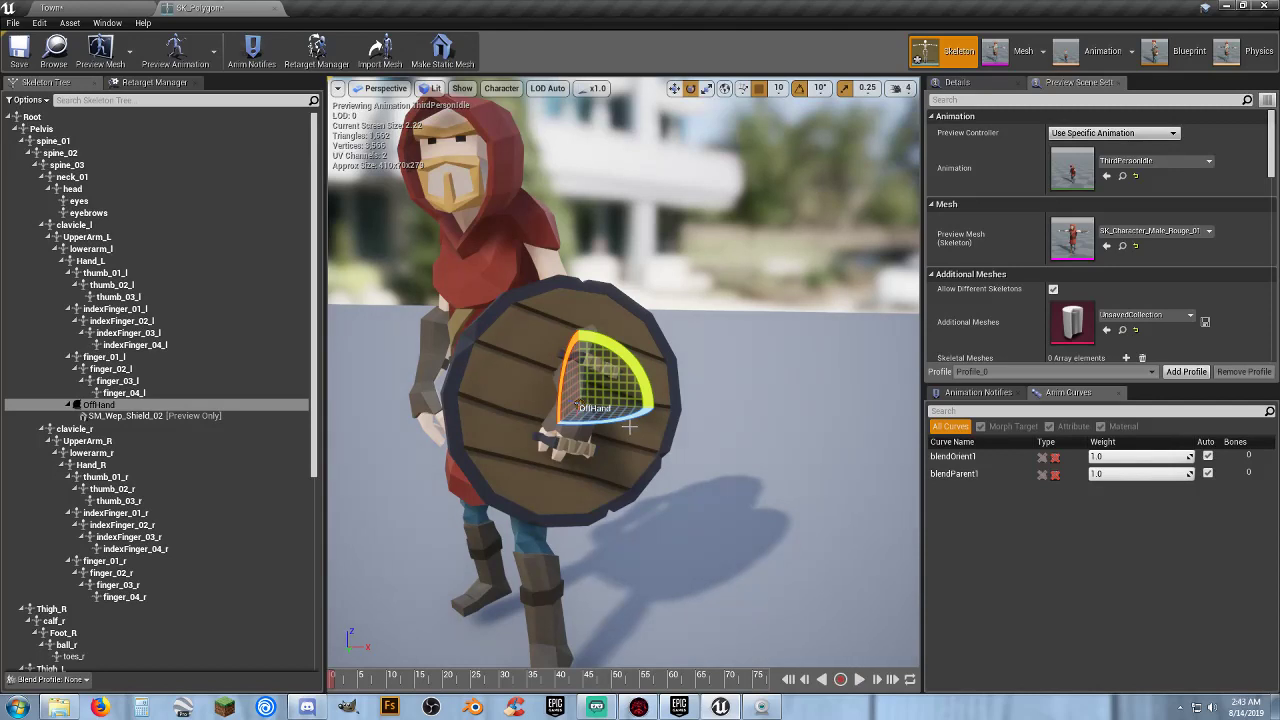
{"action": "left_click_drag", "start_coordinate": [630, 420], "coordinate": [507, 416]}
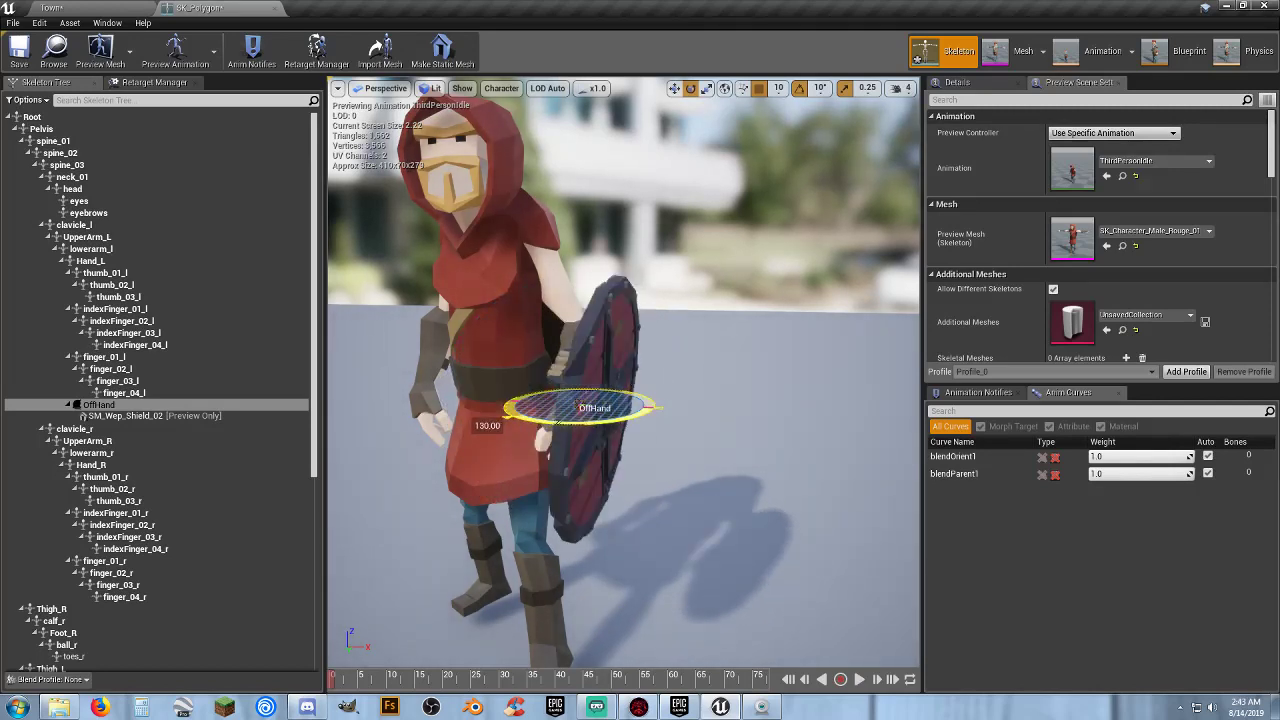
{"action": "key", "text": "a"}
{"action": "right_click_drag", "start_coordinate": [663, 386], "coordinate": [886, 373]}
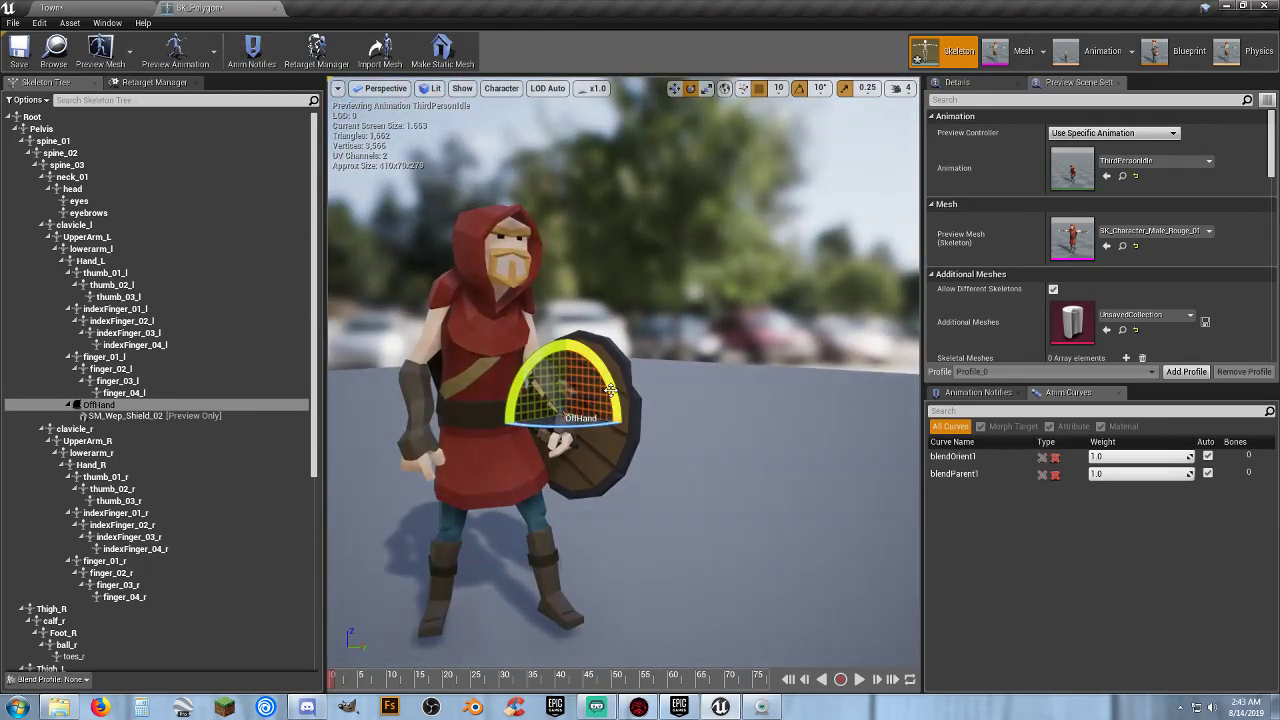
{"action": "left_click_drag", "start_coordinate": [611, 384], "coordinate": [566, 364]}
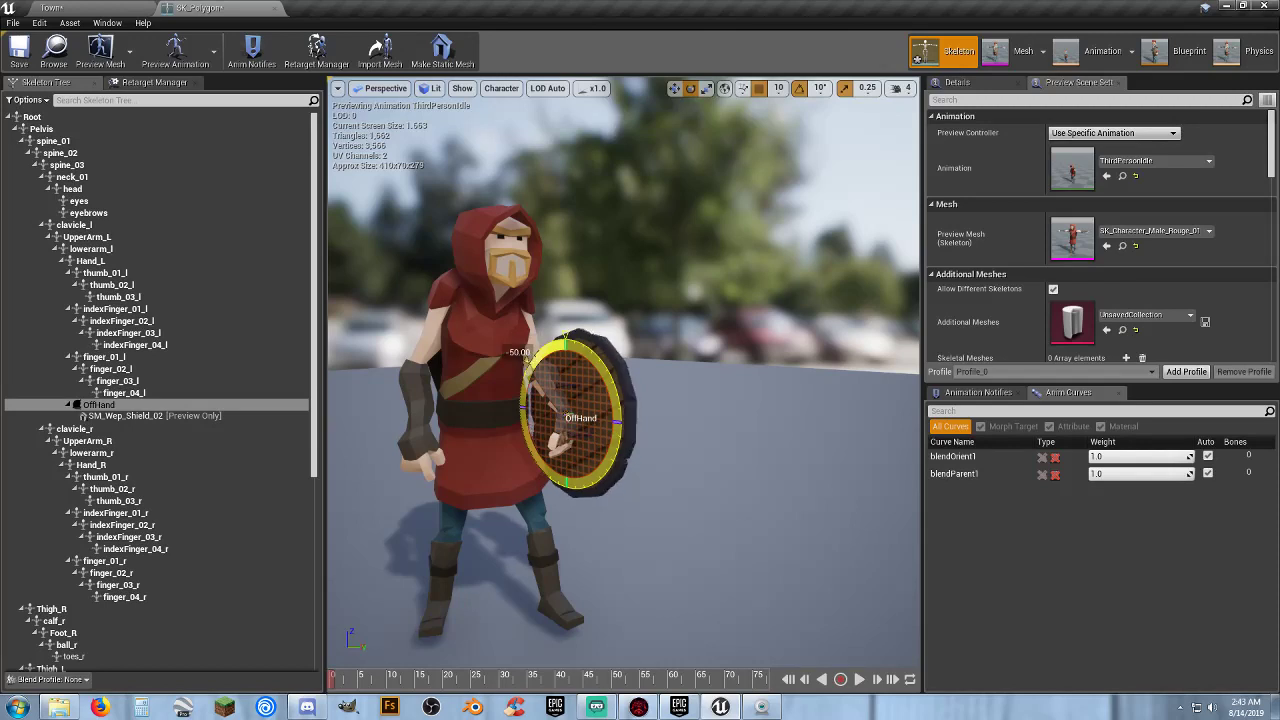
Turn off position grid snapping and shift the OffHand socket so the shield straps sit along the left forearm.
{"action": "left_click", "coordinate": [674, 88]}
{"action": "left_click", "coordinate": [759, 88]}
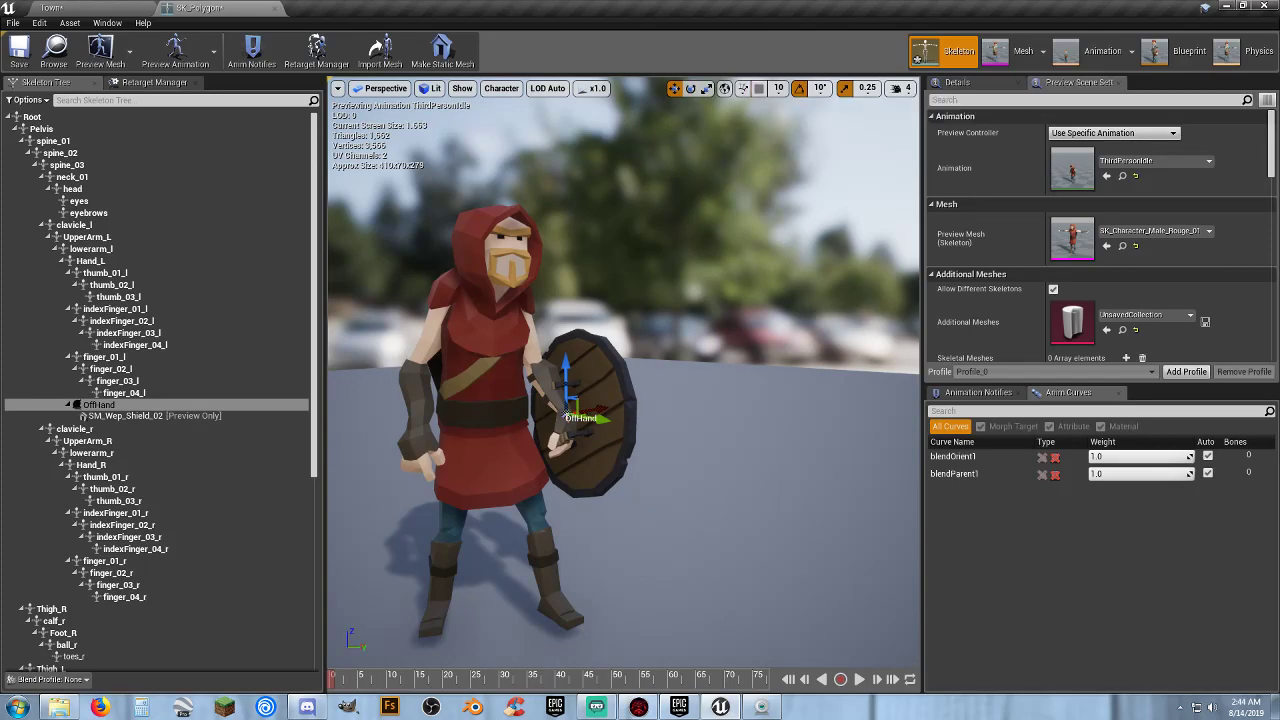
{"action": "right_click_drag", "start_coordinate": [725, 200], "coordinate": [722, 206]}
{"action": "mouse_move", "coordinate": [714, 337]}
{"action": "right_mouse_down"}
{"action": "mouse_move", "coordinate": [702, 352]}
{"action": "mouse_move", "coordinate": [714, 337]}
{"action": "right_mouse_up"}
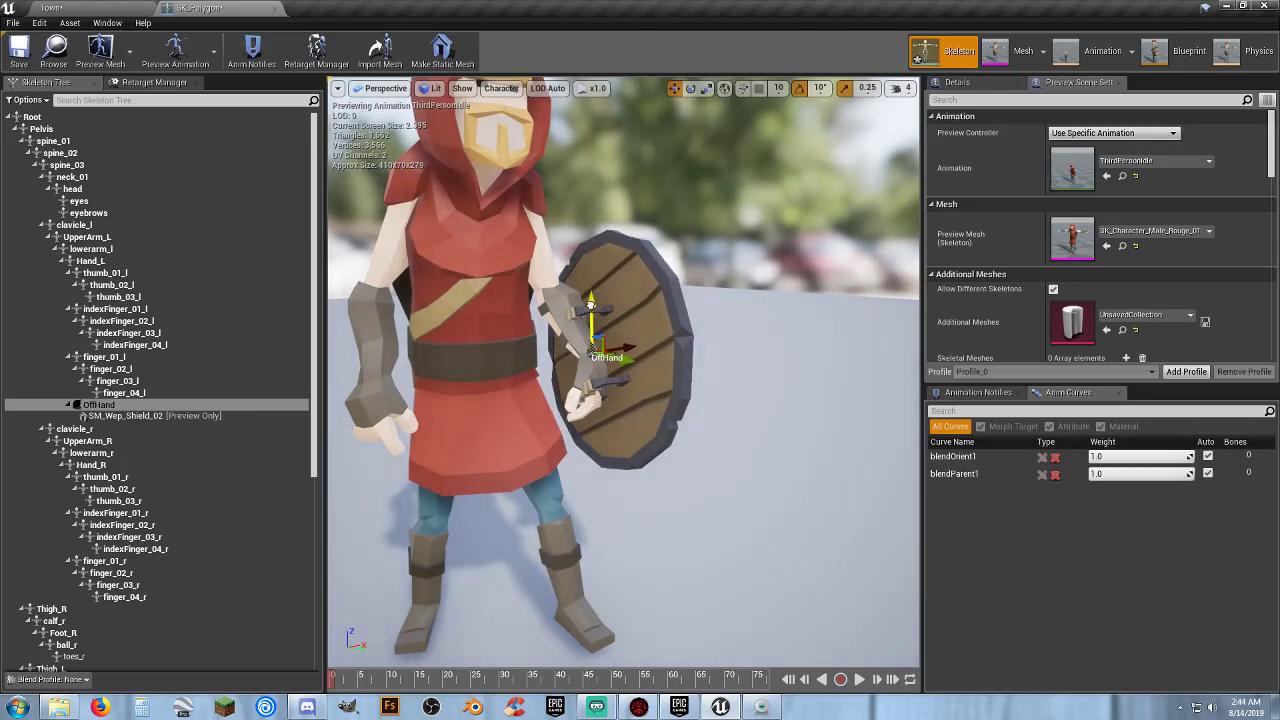
Tilt the OffHand socket slightly and move it closer to the left forearm, then check the shield's fit from several angles.
{"action": "left_click", "coordinate": [690, 88]}
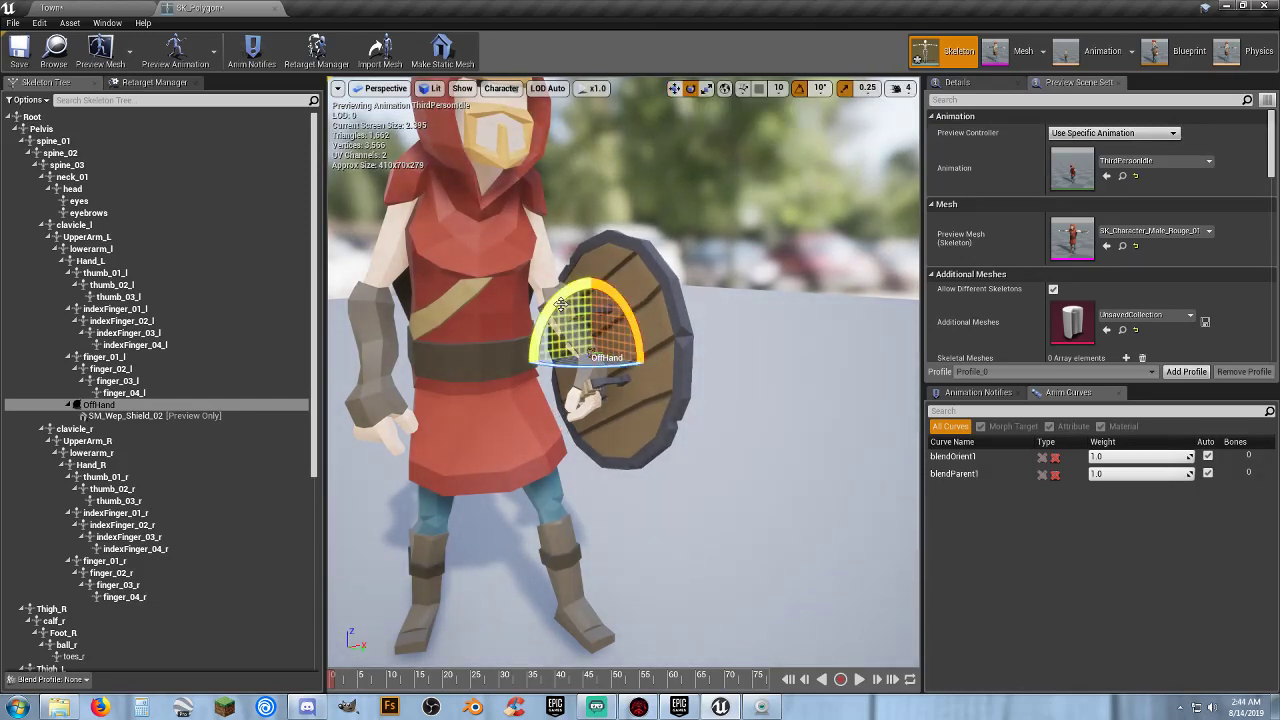
{"action": "left_click_drag", "start_coordinate": [561, 304], "coordinate": [561, 325]}
{"action": "left_click", "coordinate": [674, 88]}
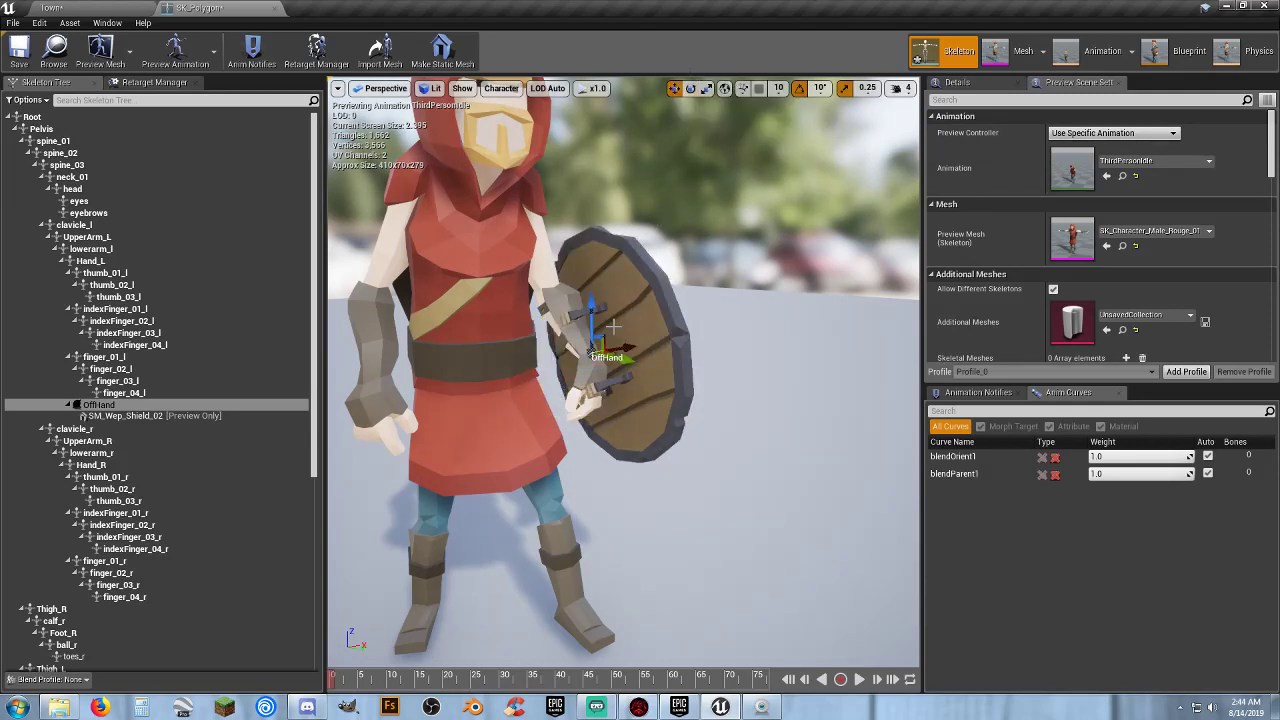
{"action": "left_click_drag", "start_coordinate": [630, 351], "coordinate": [624, 354]}
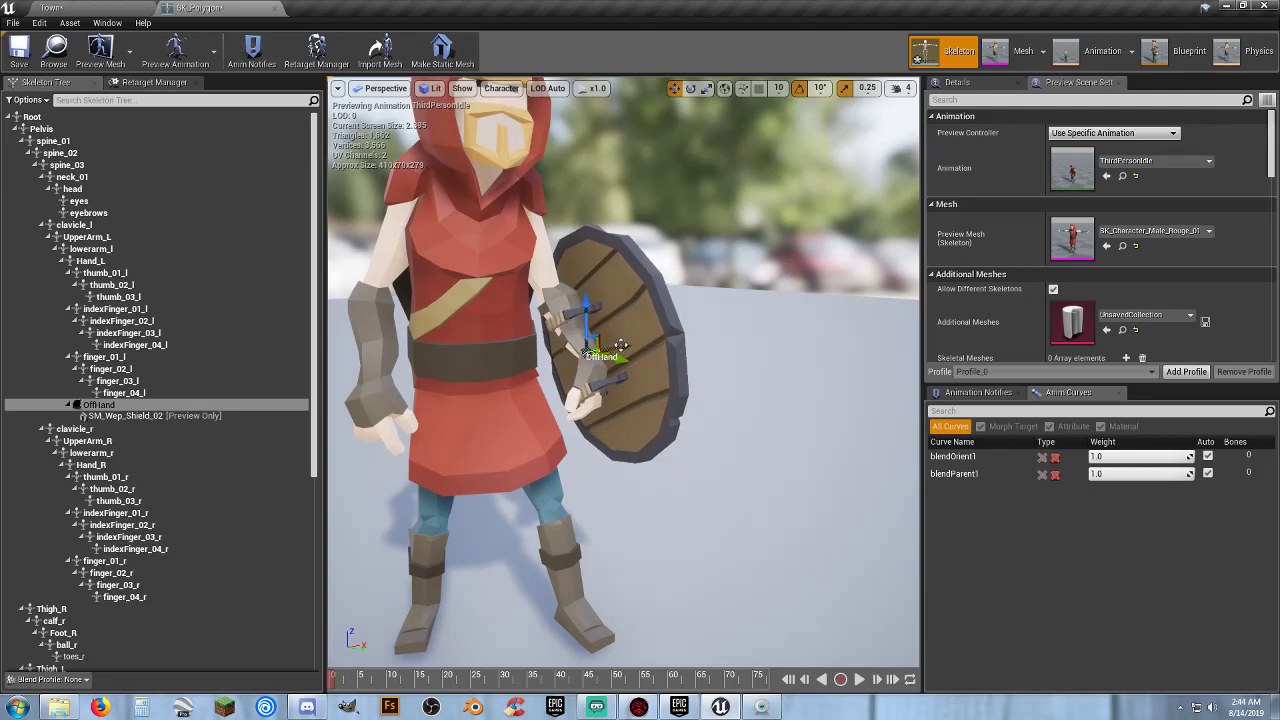
{"action": "scroll", "coordinate": [620, 345], "scroll_direction": "down", "scroll_amount": 5}
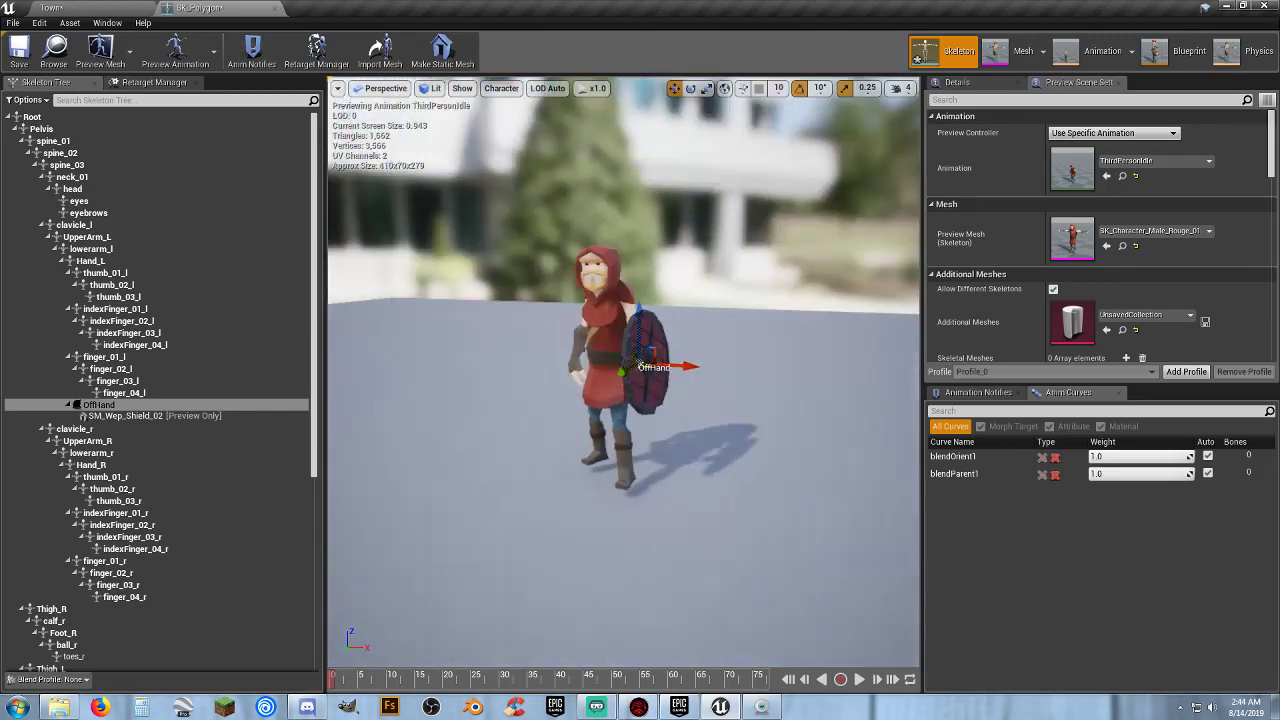
{"action": "left_click_drag", "start_coordinate": [620, 345], "coordinate": [710, 380], "text": "alt"}
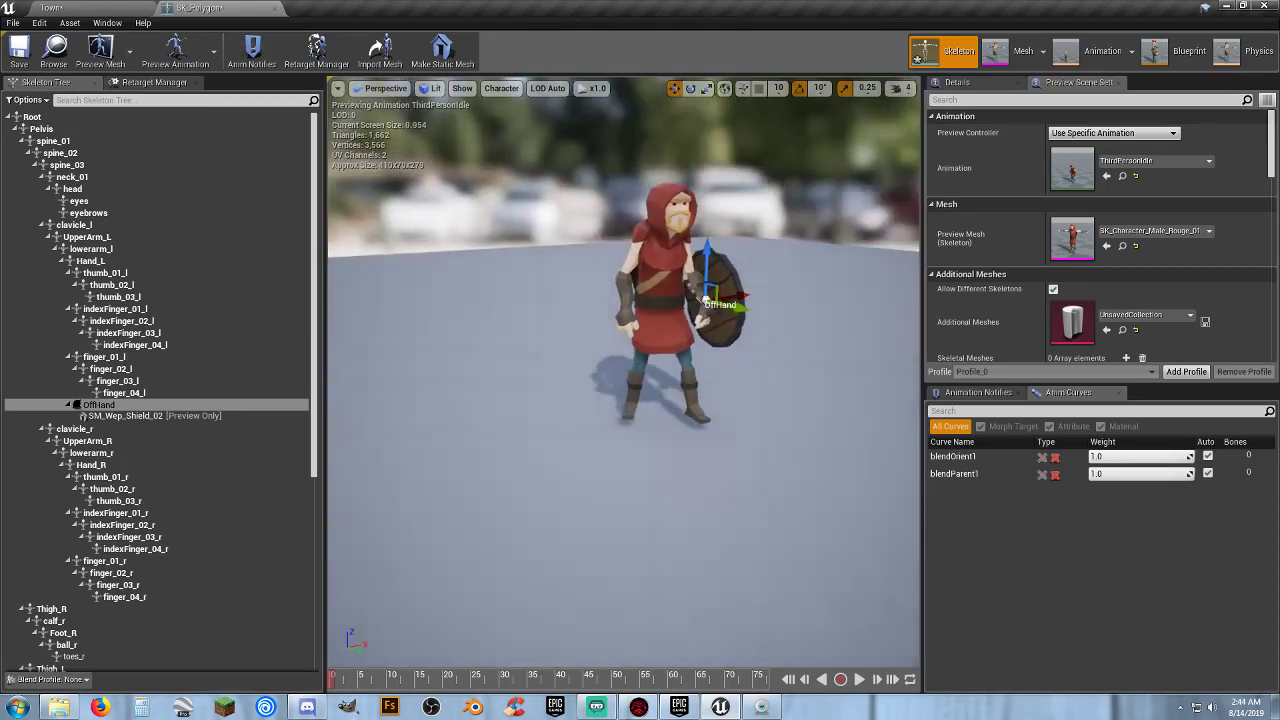
{"action": "scroll", "coordinate": [749, 322], "scroll_direction": "up", "scroll_amount": 3}
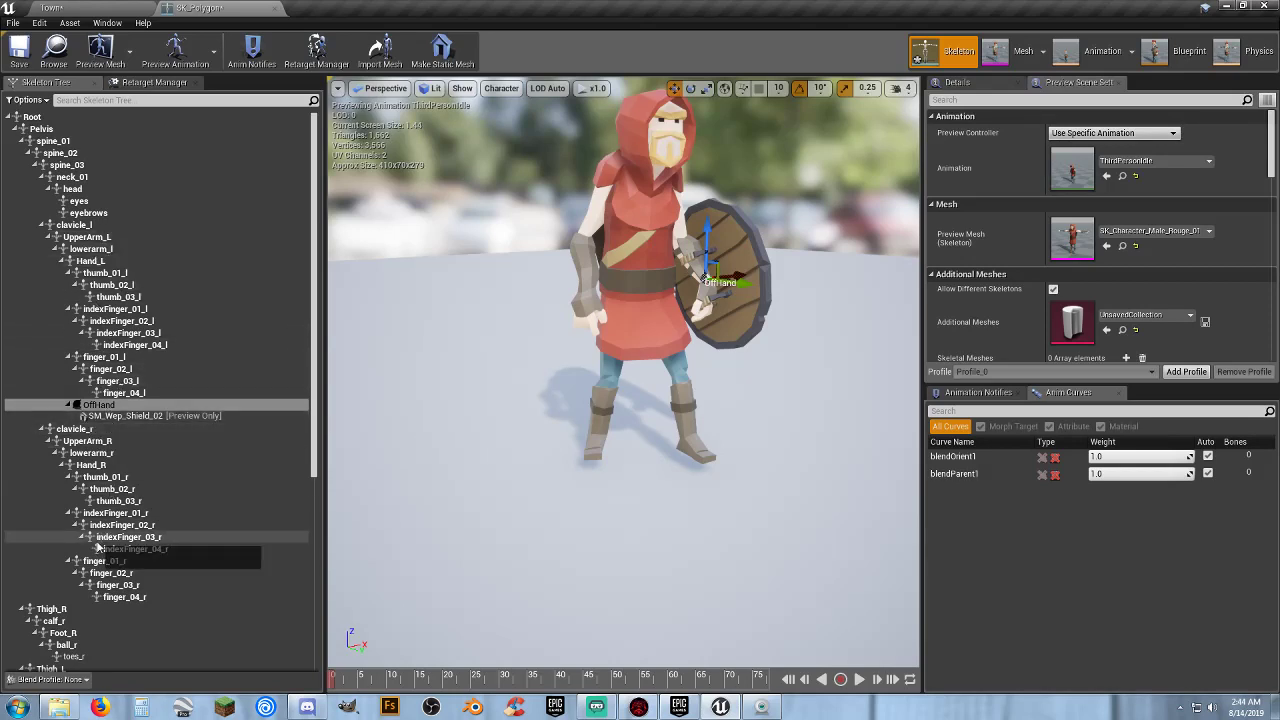
Add a socket to the Hand_R bone and rename it MainHand.
{"action": "left_click", "coordinate": [106, 467]}
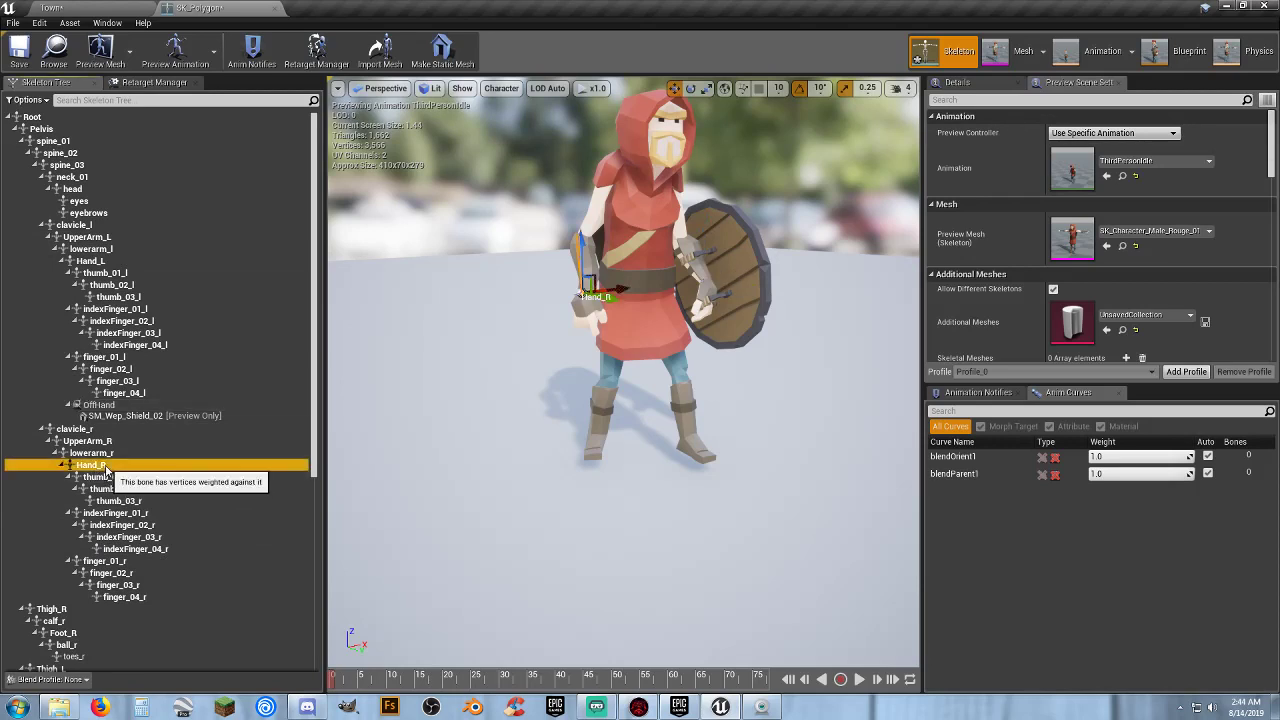
{"action": "right_click", "coordinate": [106, 468]}
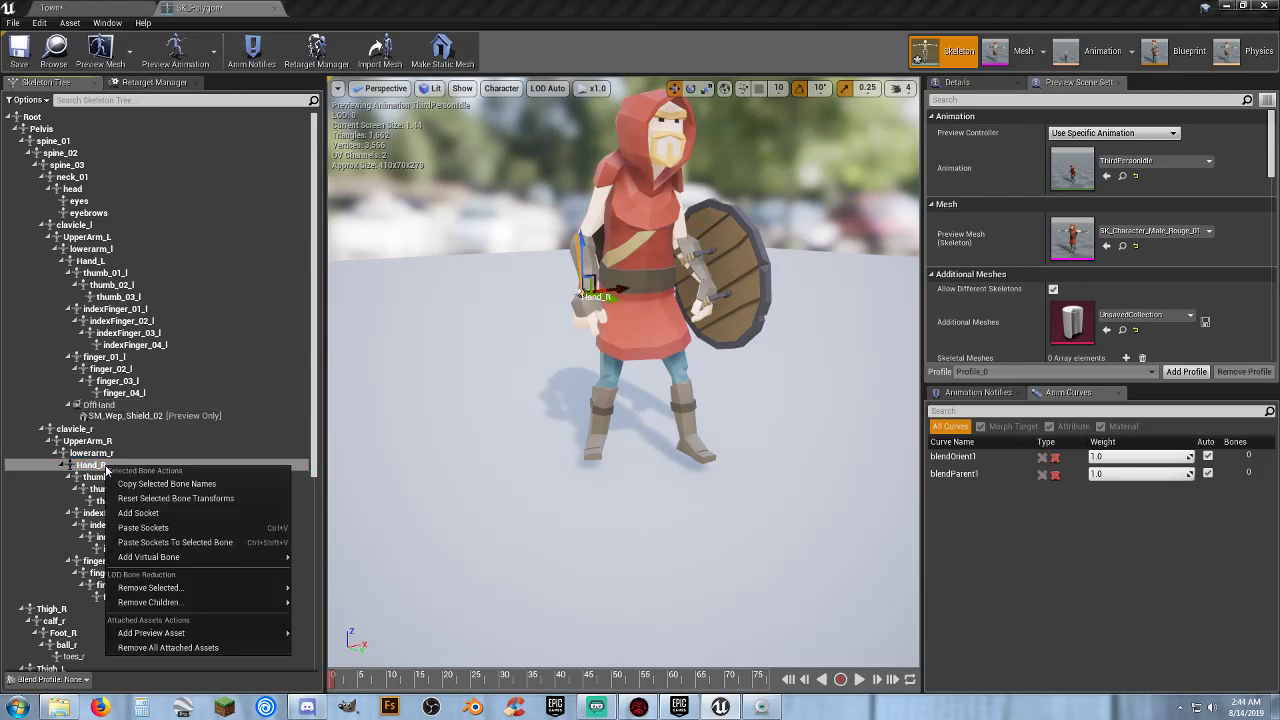
{"action": "mouse_move", "coordinate": [175, 542]}
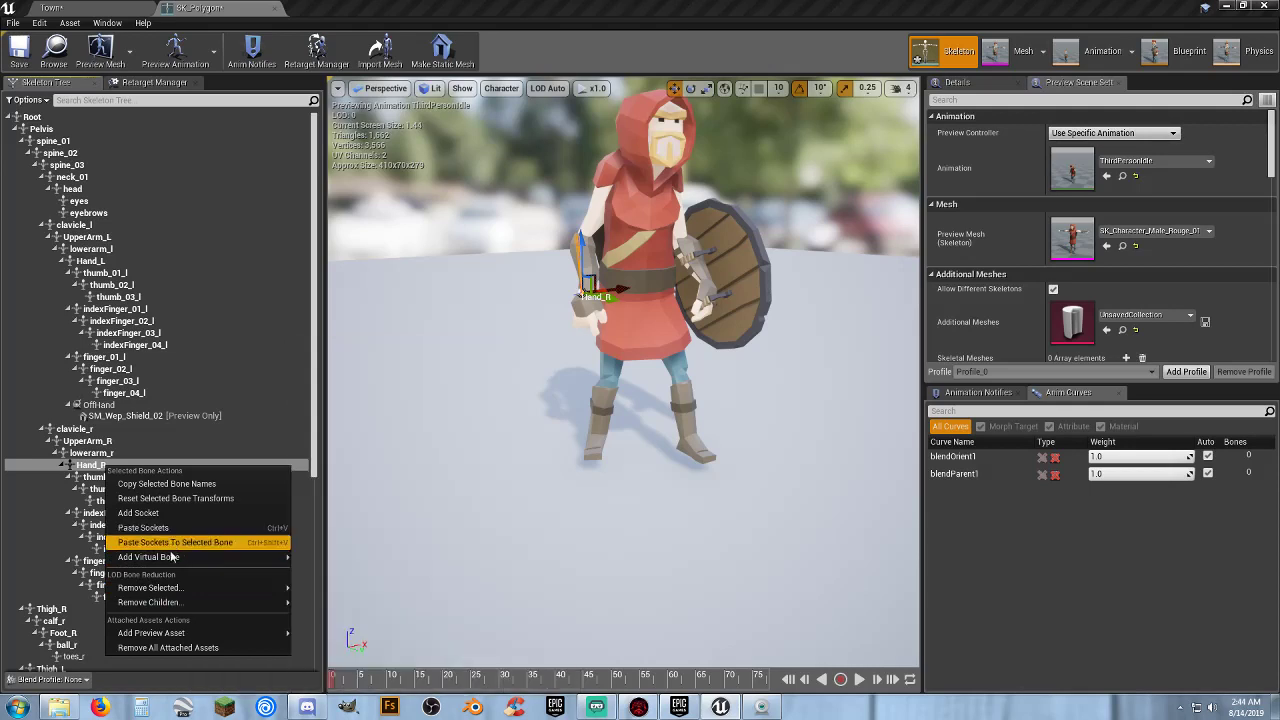
{"action": "left_click", "coordinate": [160, 515]}
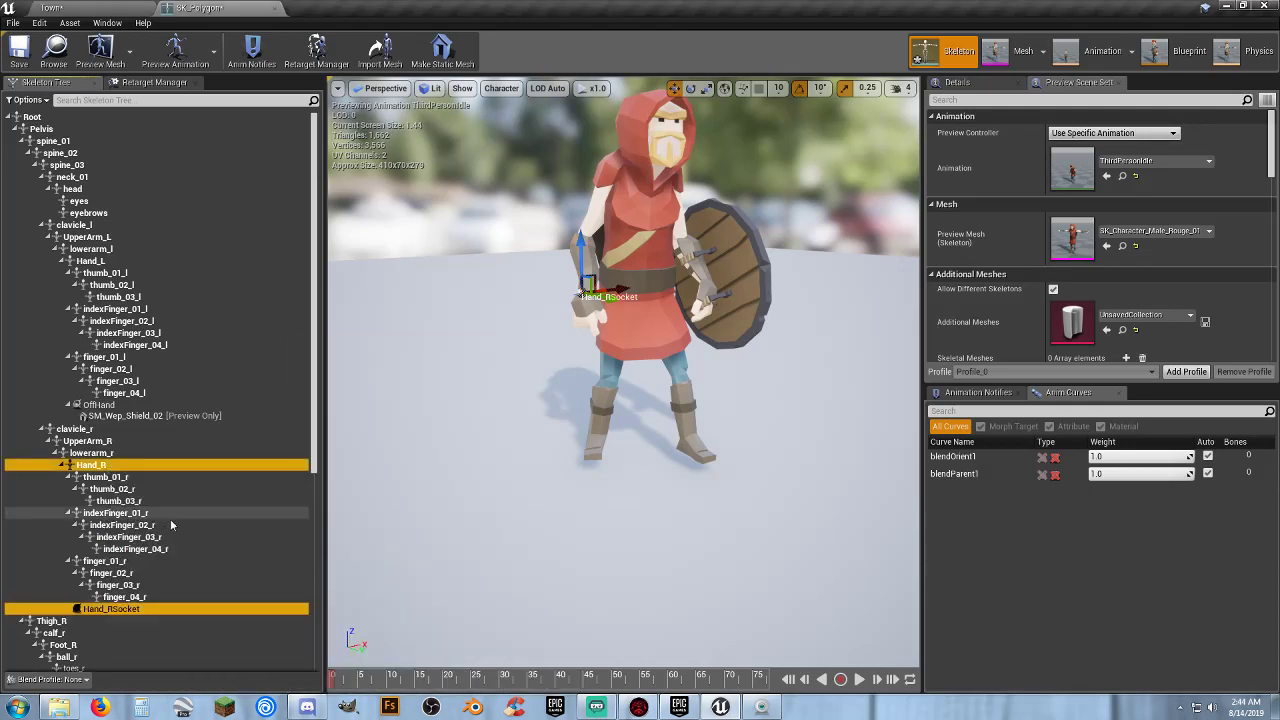
{"action": "left_click", "coordinate": [153, 608]}
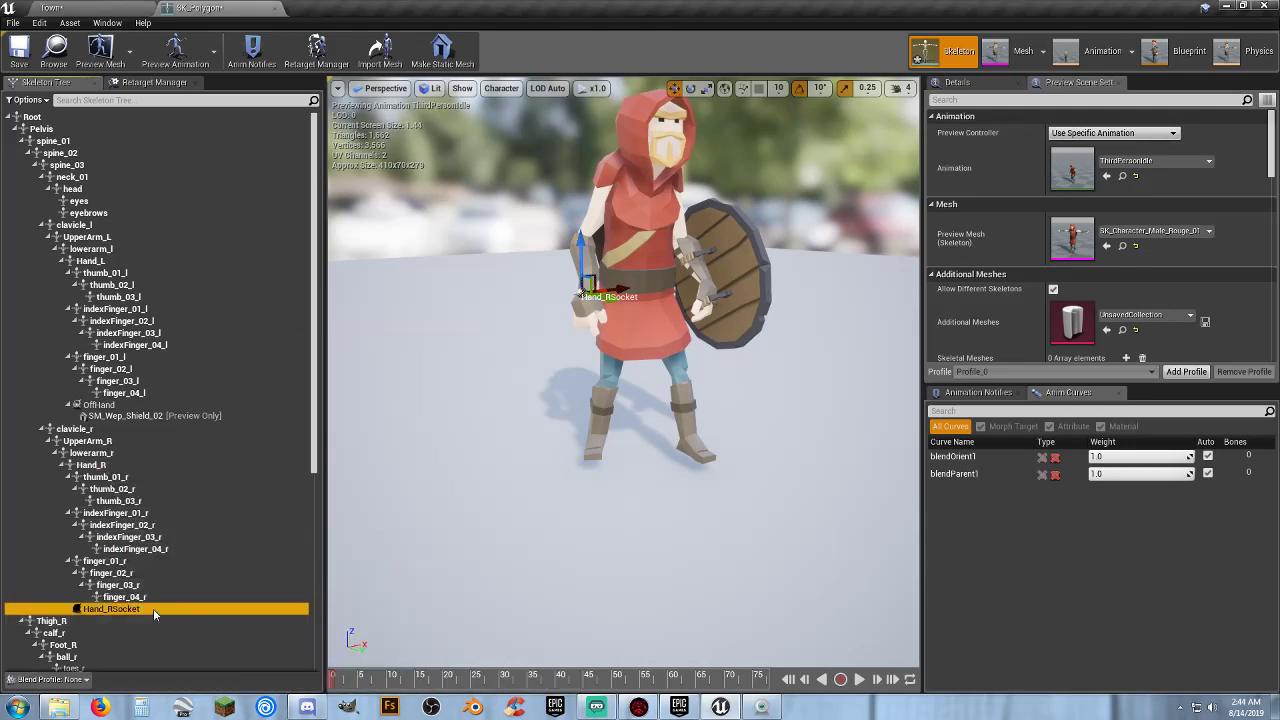
{"action": "left_click", "coordinate": [153, 608]}
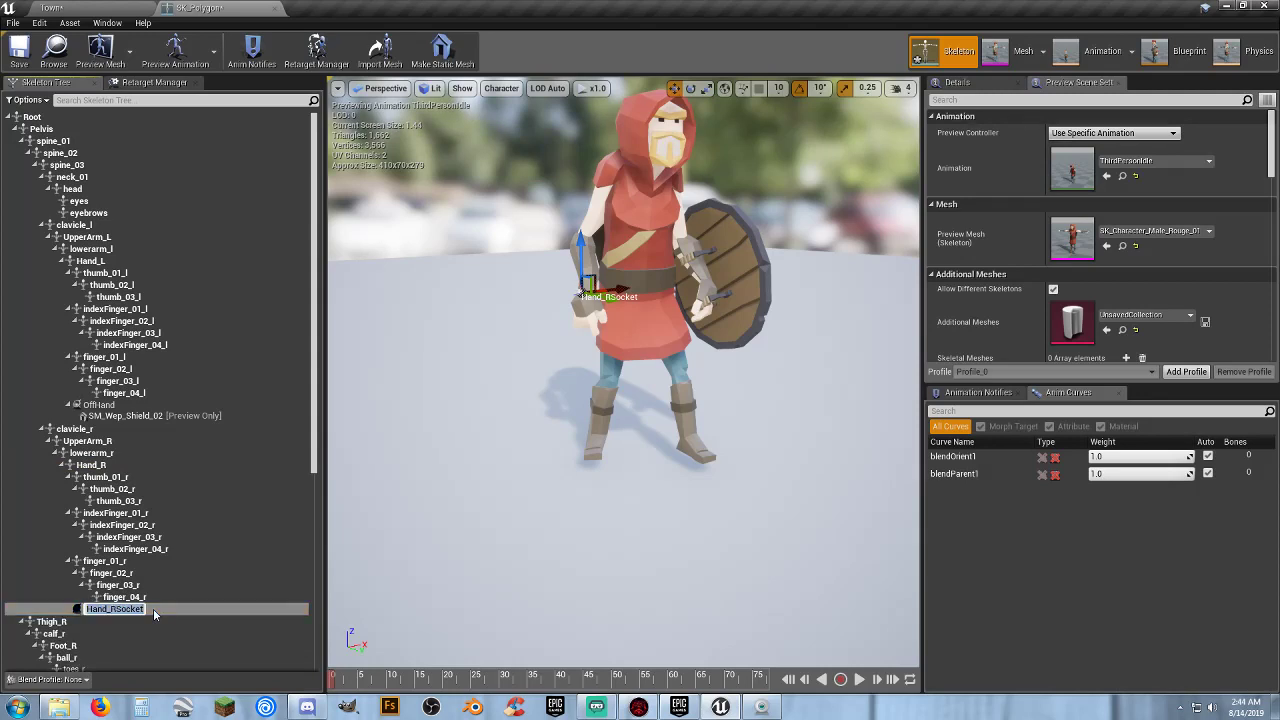
{"action": "type", "text": "MainHand"}
{"action": "key", "text": "Return"}
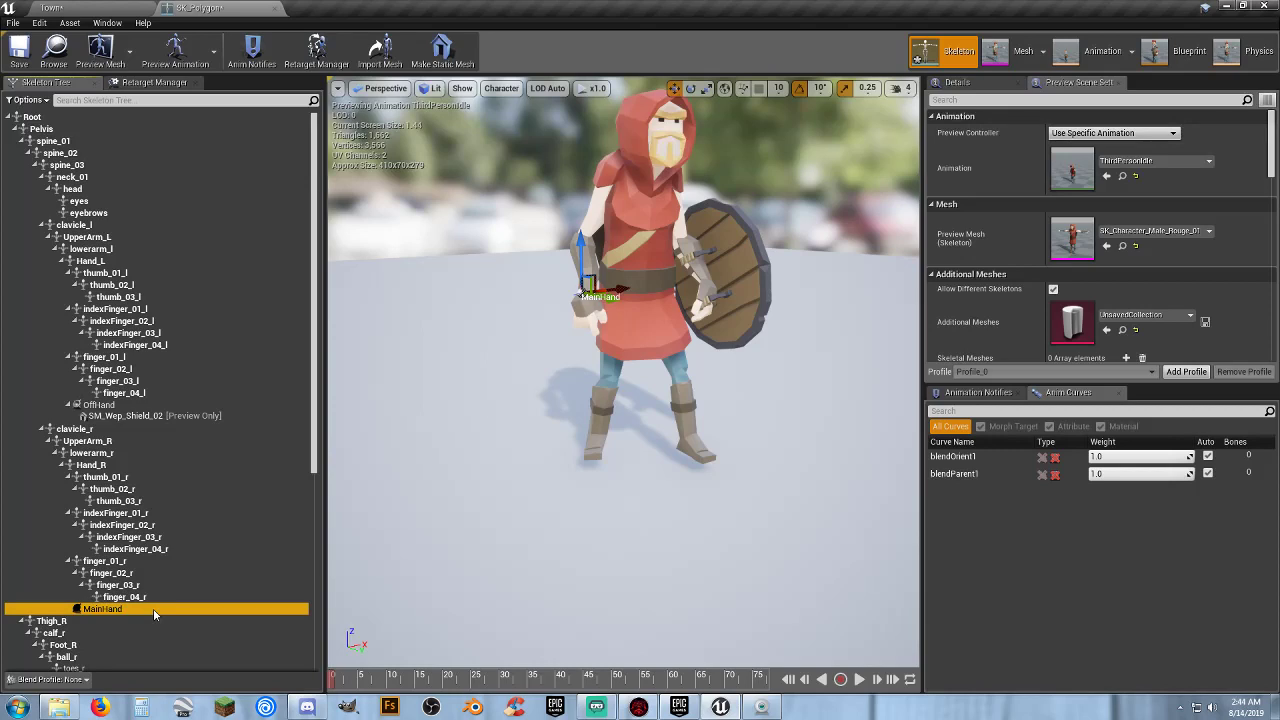
Attach SM_Wep_Shortsword_01 as a preview asset to the MainHand socket, finding it with the search term sword.
{"action": "right_click", "coordinate": [153, 608]}
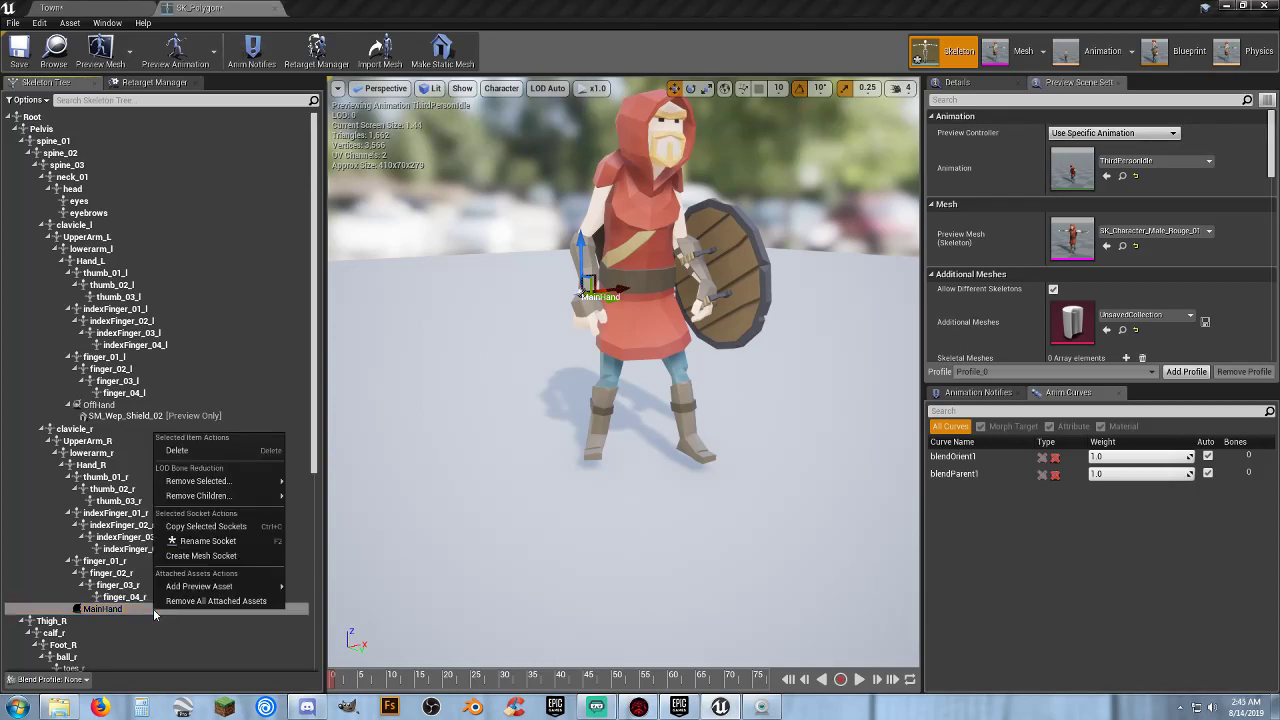
{"action": "mouse_move", "coordinate": [196, 586]}
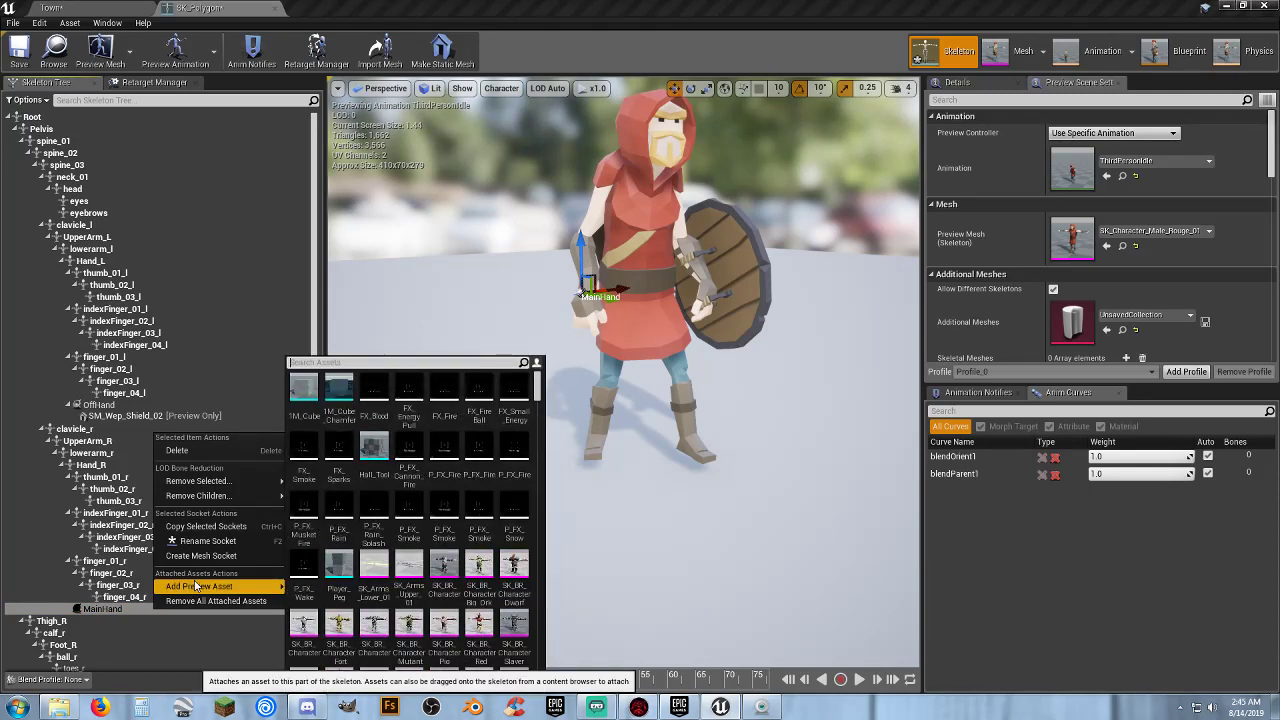
{"action": "type", "text": "sword"}
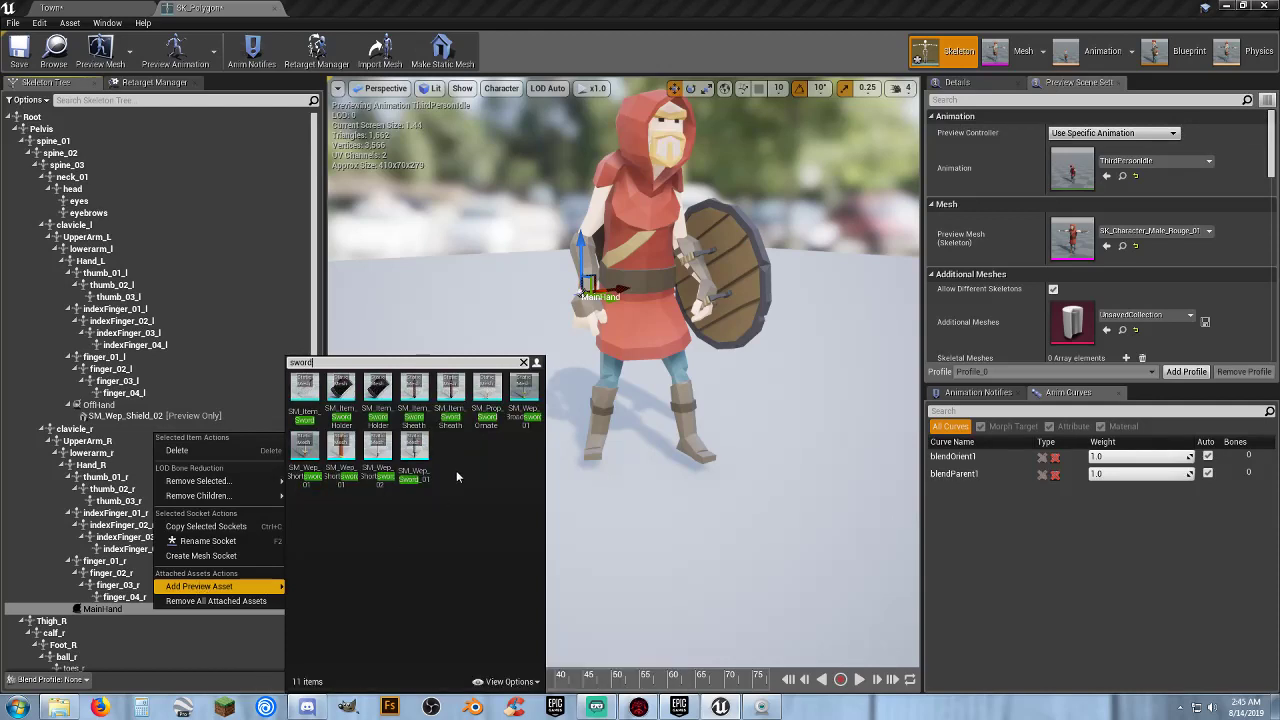
{"action": "left_click", "coordinate": [310, 477]}
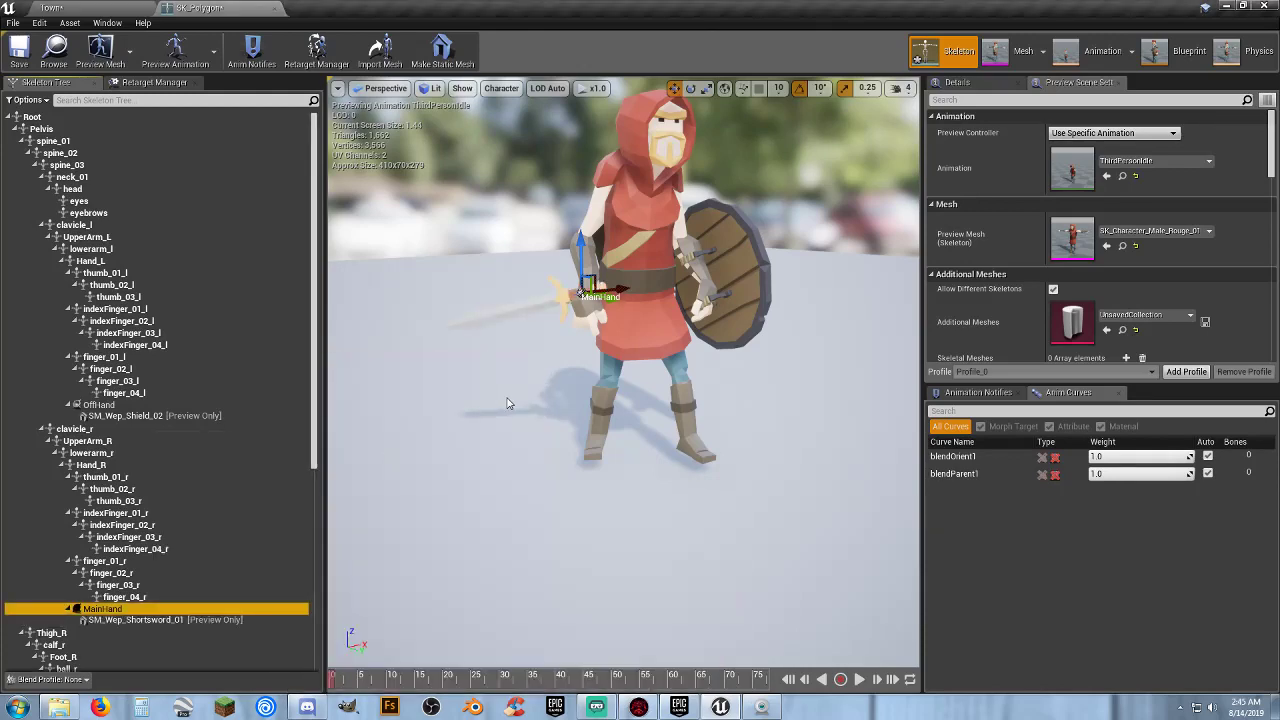
Lower the MainHand socket into the right hand and rotate it so the sword blade points forward from the character.
{"action": "scroll", "coordinate": [537, 326], "scroll_direction": "up", "scroll_amount": 5}
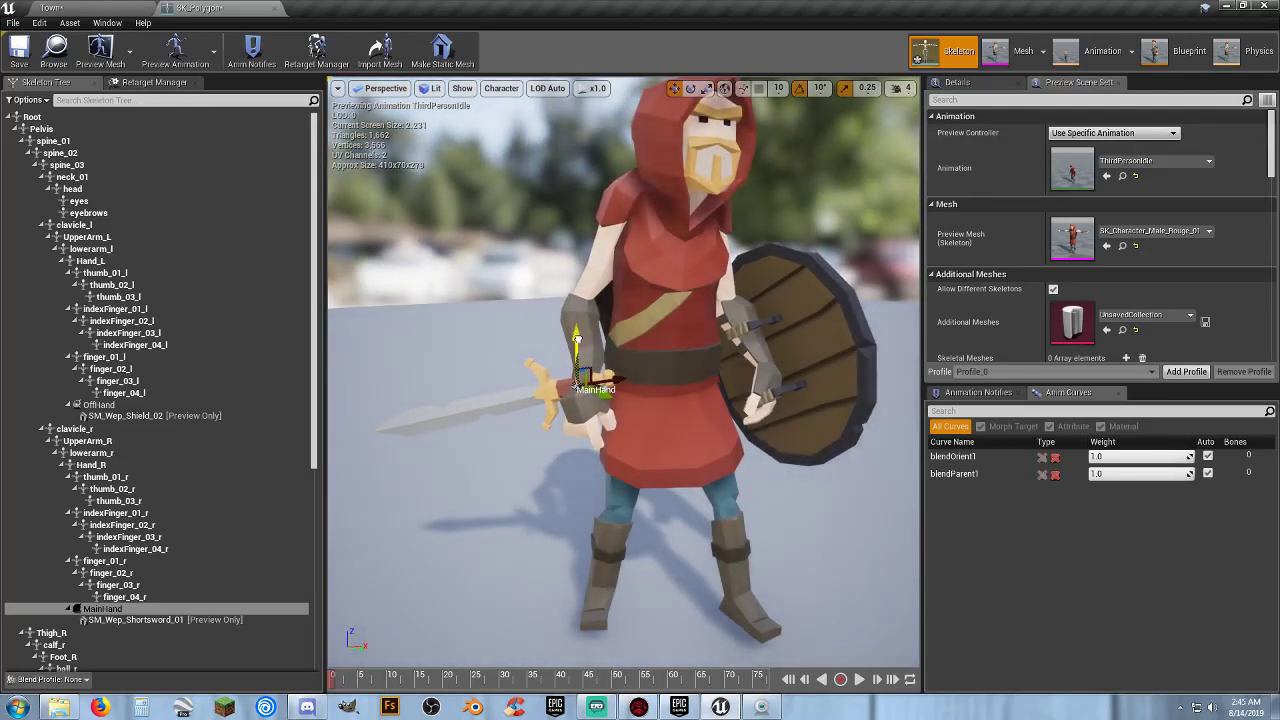
{"action": "left_click_drag", "start_coordinate": [577, 338], "coordinate": [578, 360]}
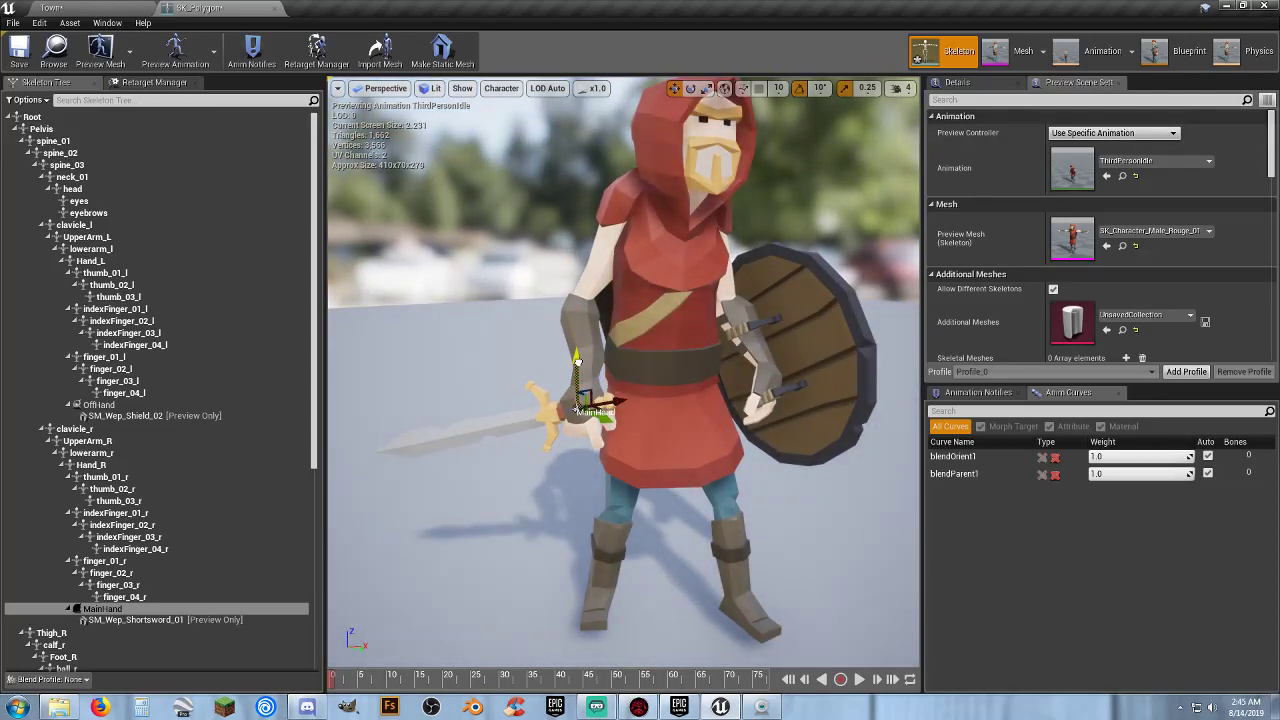
{"action": "left_click", "coordinate": [690, 88]}
{"action": "left_click_drag", "start_coordinate": [536, 420], "coordinate": [518, 444]}
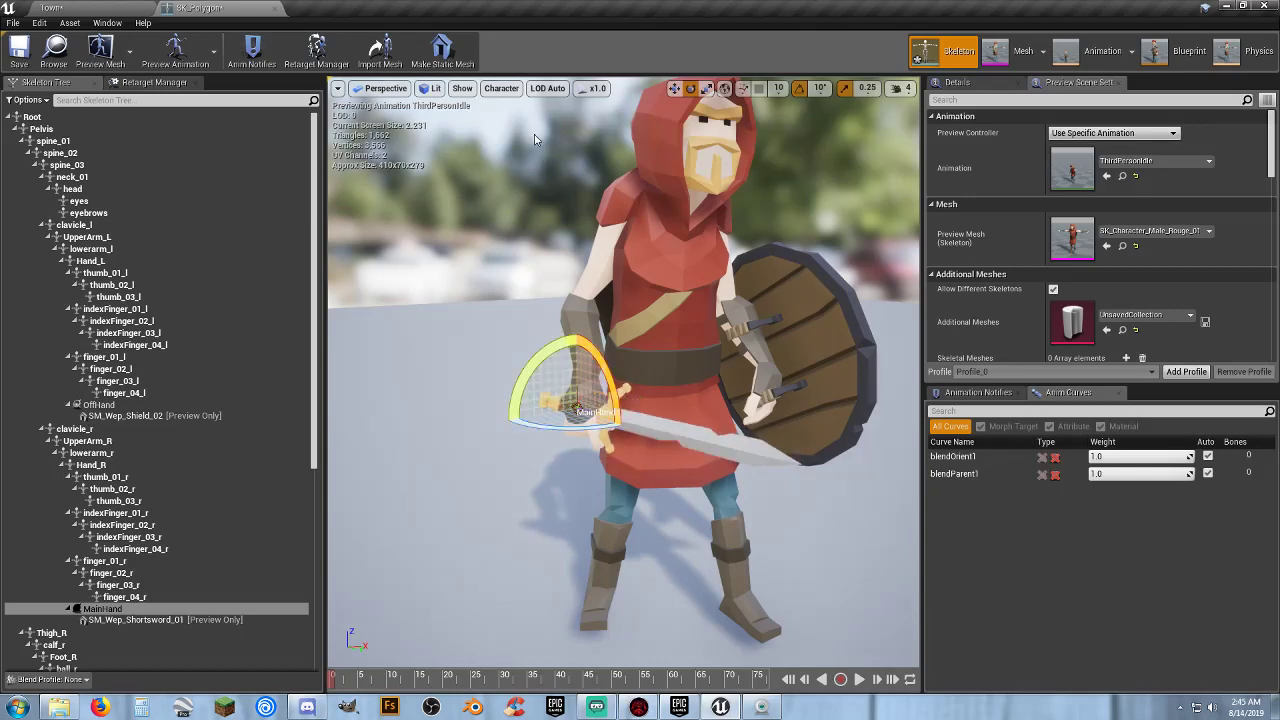
Fine-tune the MainHand socket's height and turn it slightly around the vertical axis to line up the sword grip with the right hand.
{"action": "left_click", "coordinate": [674, 89]}
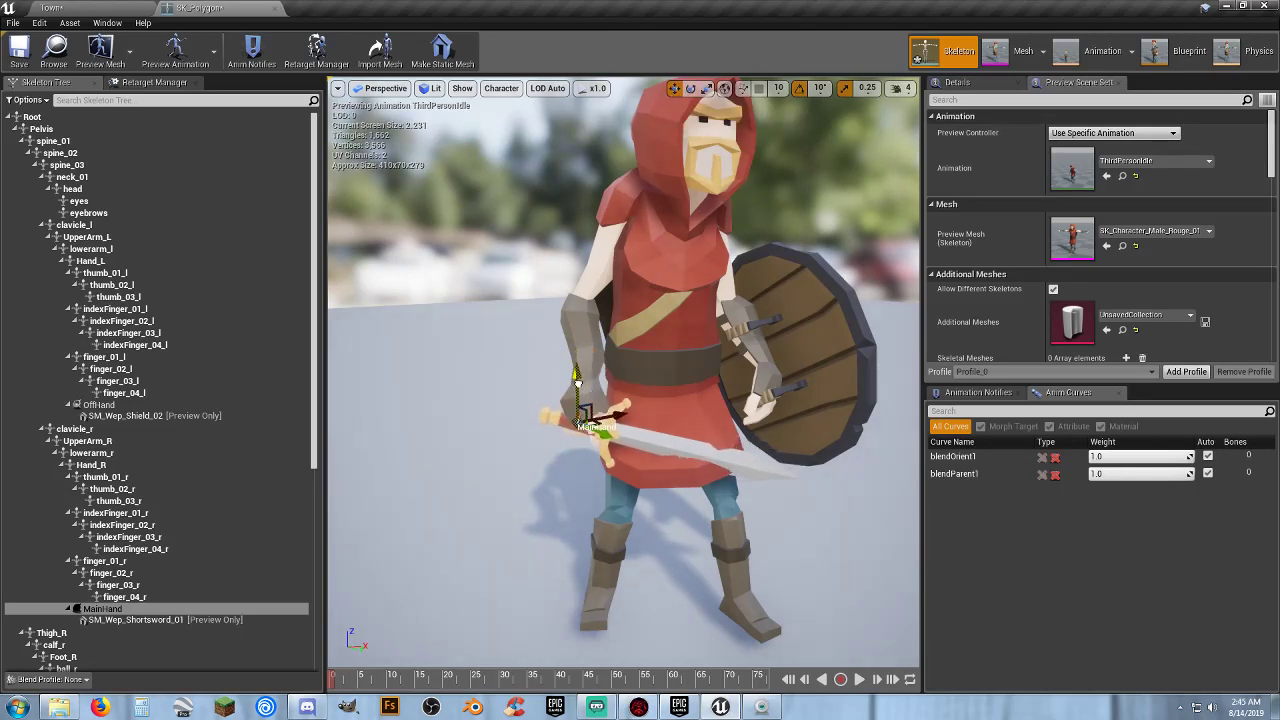
{"action": "left_click_drag", "start_coordinate": [577, 381], "coordinate": [577, 376]}
{"action": "right_click_drag", "start_coordinate": [577, 376], "coordinate": [430, 380]}
{"action": "key", "text": "d"}
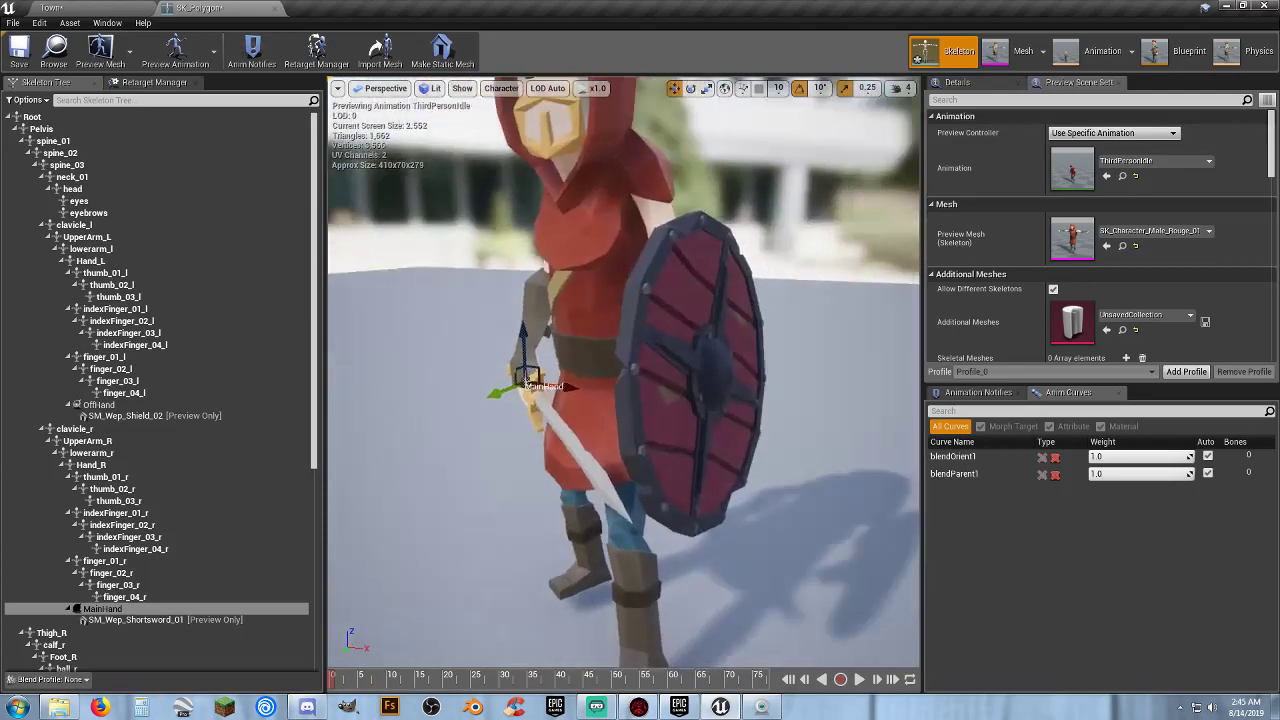
{"action": "key", "text": "f"}
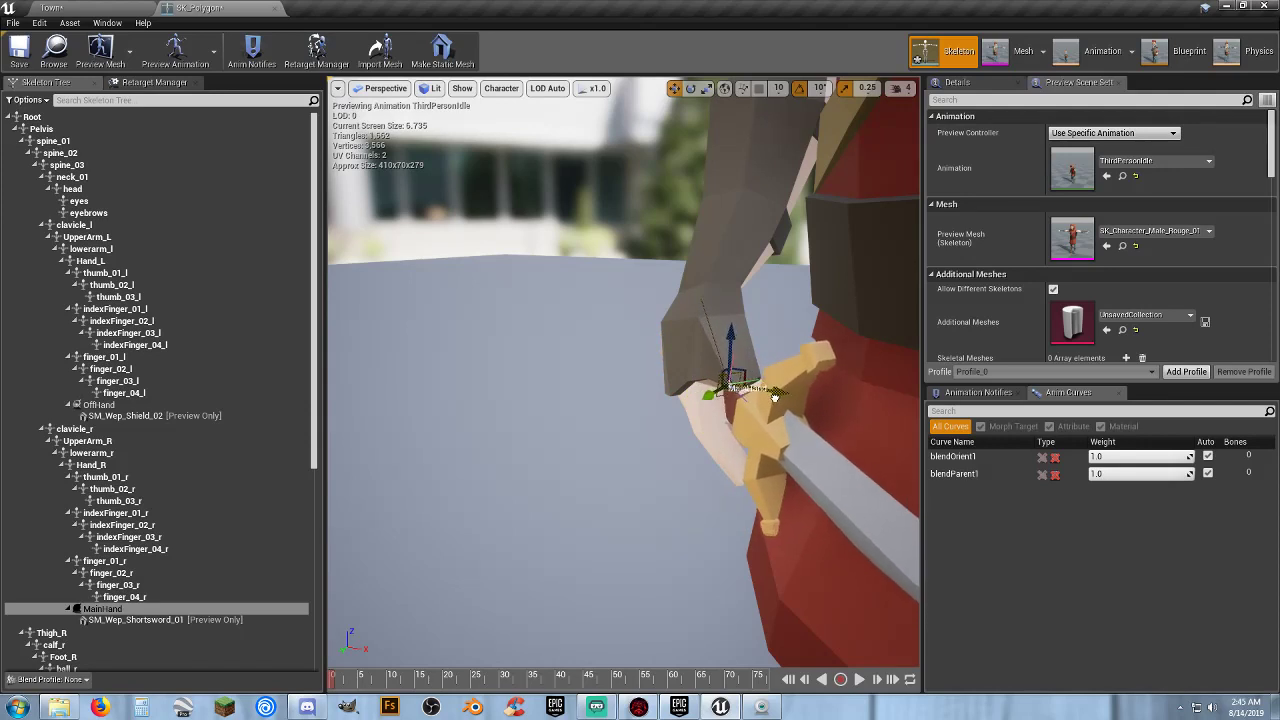
{"action": "left_click", "coordinate": [690, 88]}
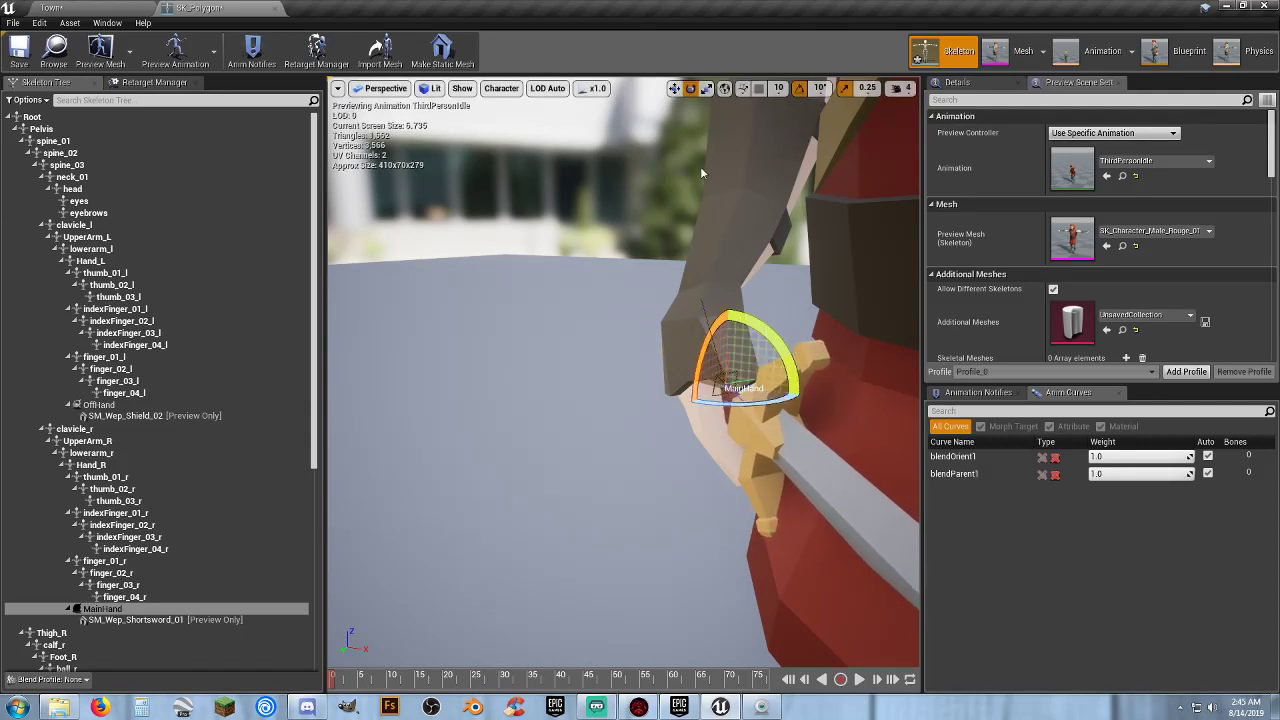
{"action": "left_click_drag", "start_coordinate": [750, 402], "coordinate": [738, 409]}
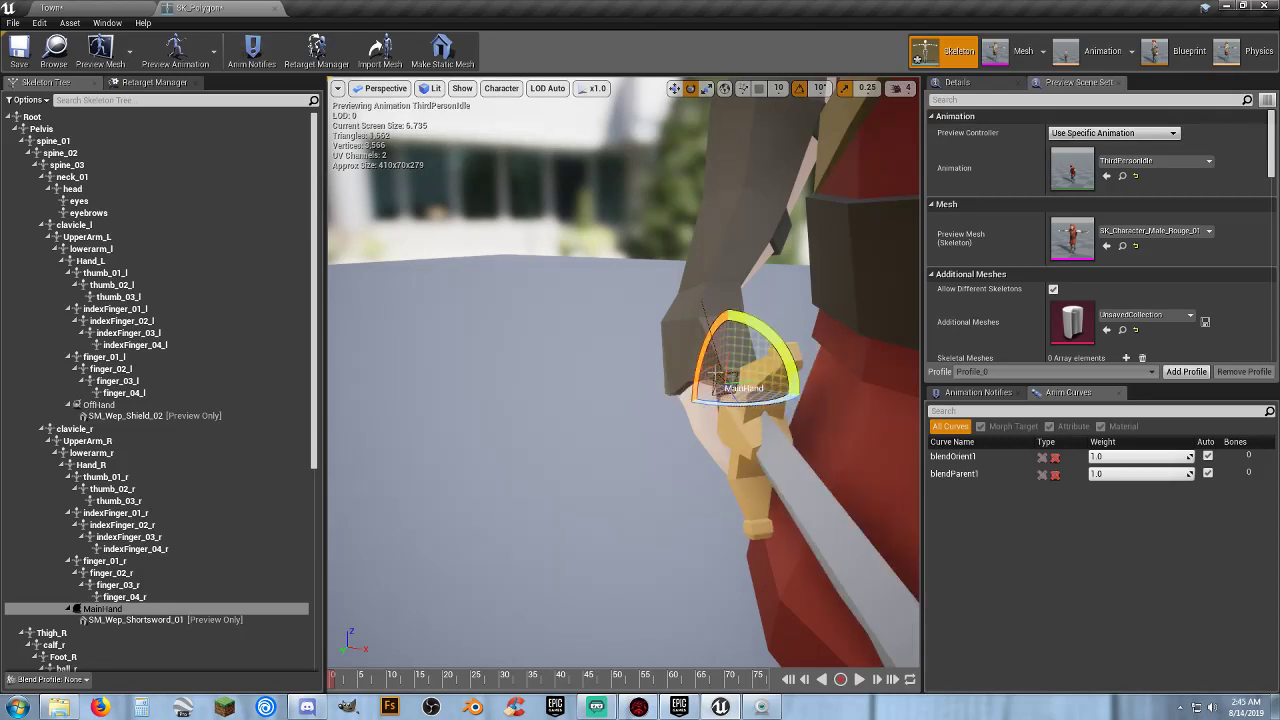
Lower the MainHand socket slightly and nudge it horizontally to seat the sword grip in the right hand, saving and closing the skeleton.
{"action": "left_click", "coordinate": [674, 88]}
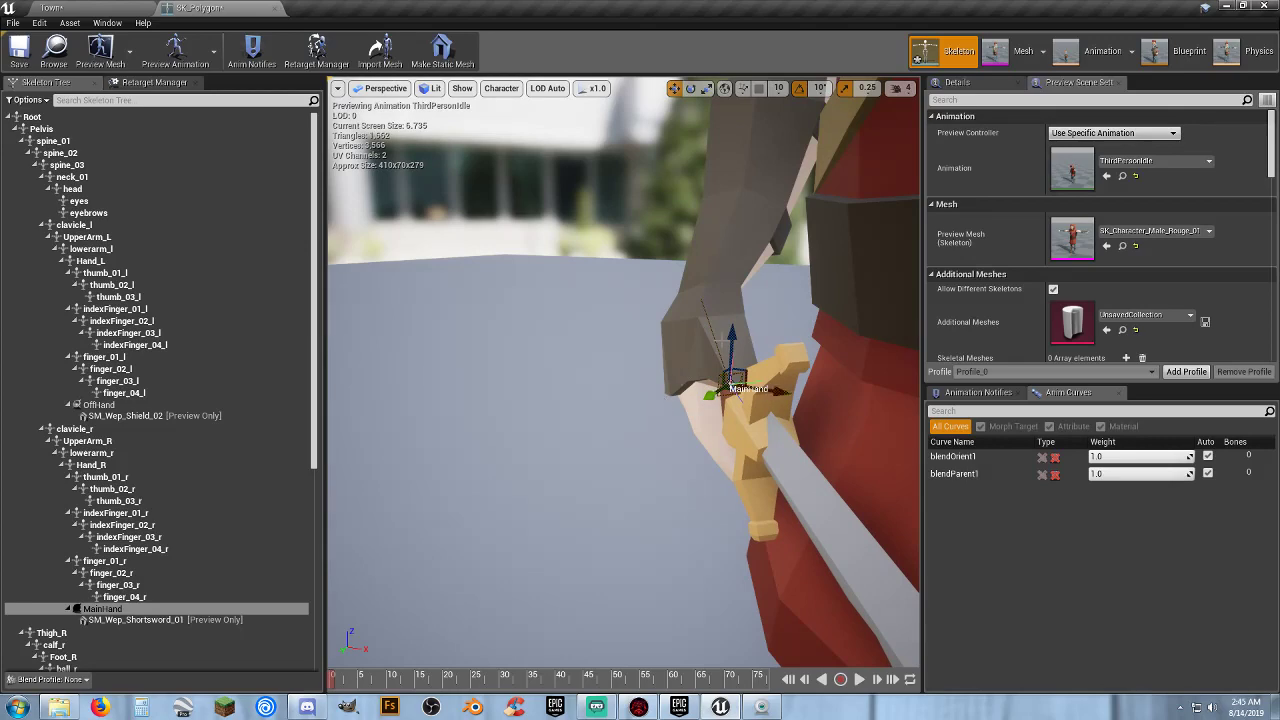
{"action": "left_click_drag", "start_coordinate": [735, 339], "coordinate": [737, 356]}
{"action": "right_click_drag", "start_coordinate": [737, 356], "coordinate": [480, 344]}
{"action": "right_click_drag", "start_coordinate": [676, 392], "coordinate": [680, 399]}
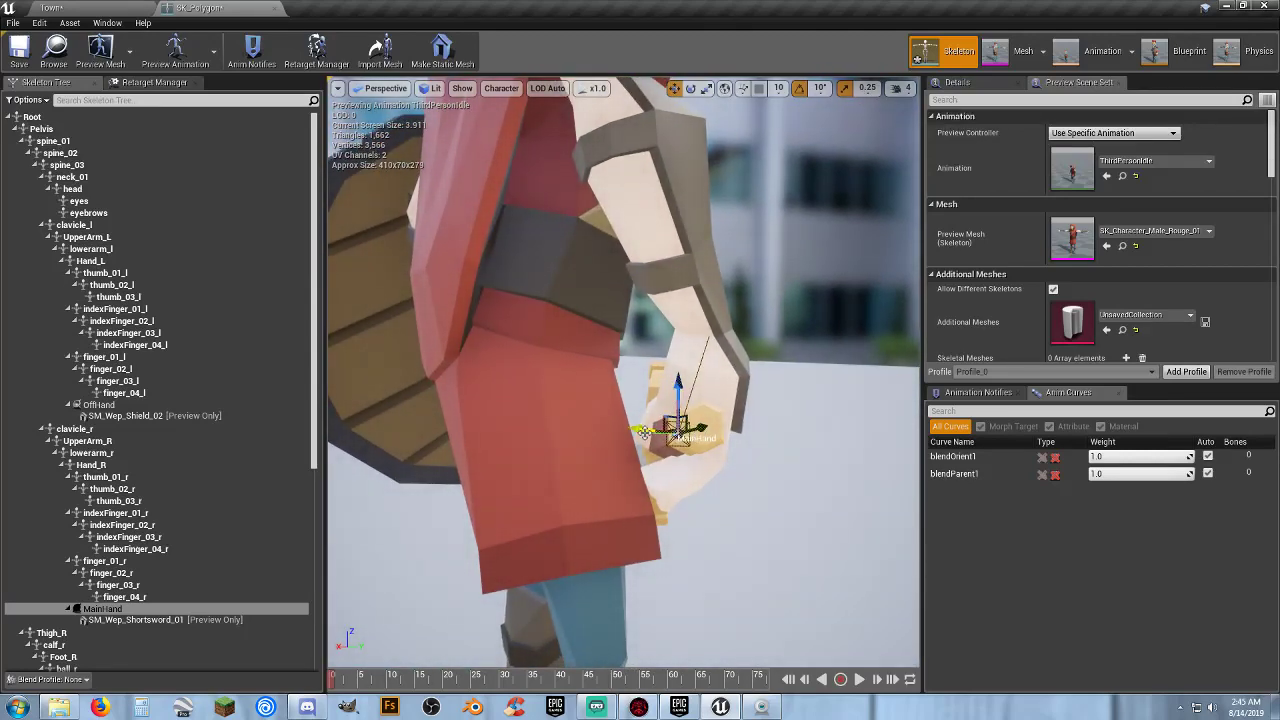
{"action": "left_click_drag", "start_coordinate": [645, 432], "coordinate": [642, 432]}
{"action": "right_click_drag", "start_coordinate": [704, 397], "coordinate": [665, 398]}
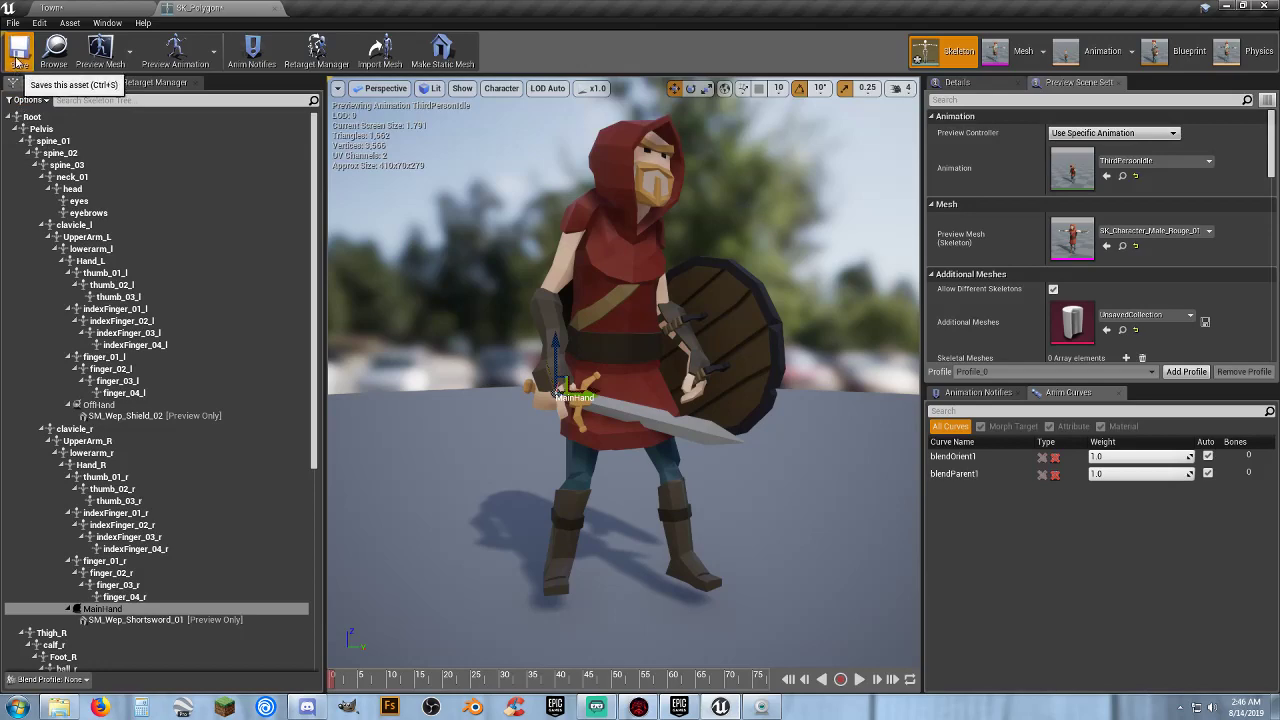
{"action": "left_click", "coordinate": [277, 9]}
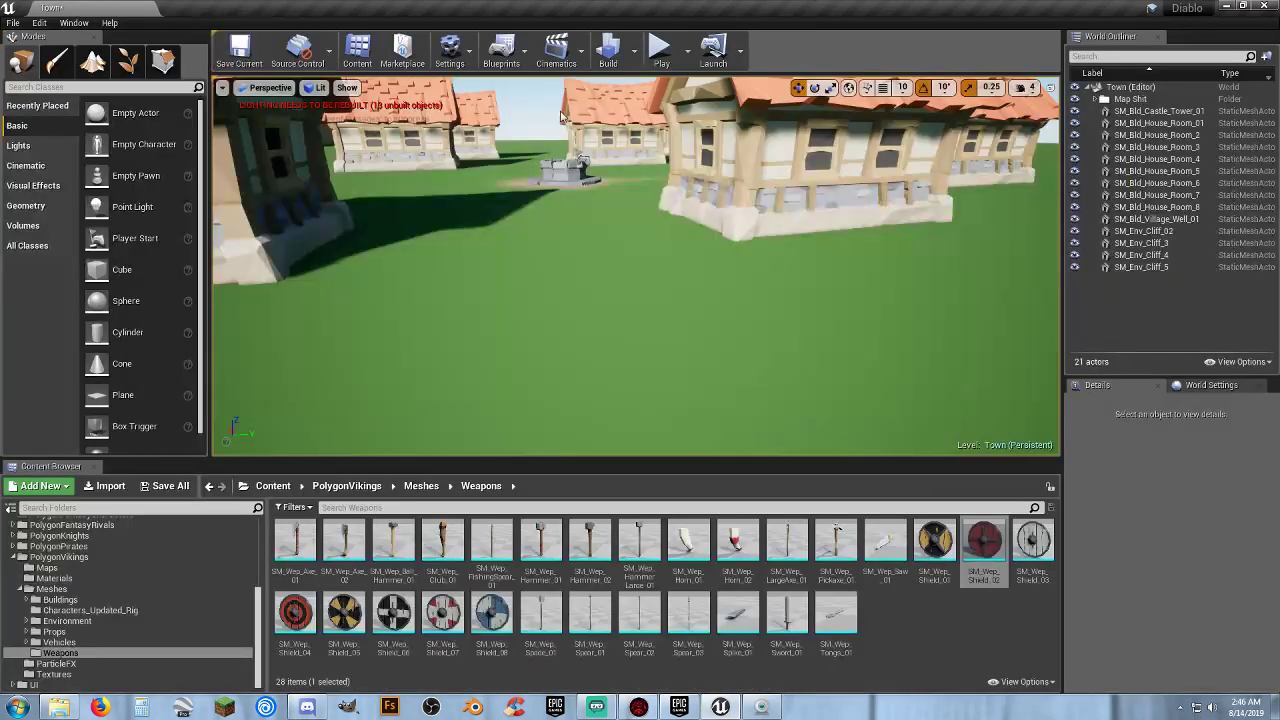
Play-test the Town level by running the character away from and towards the camera, and end the session.
{"action": "left_click", "coordinate": [661, 45]}
{"action": "key", "text": "w"}
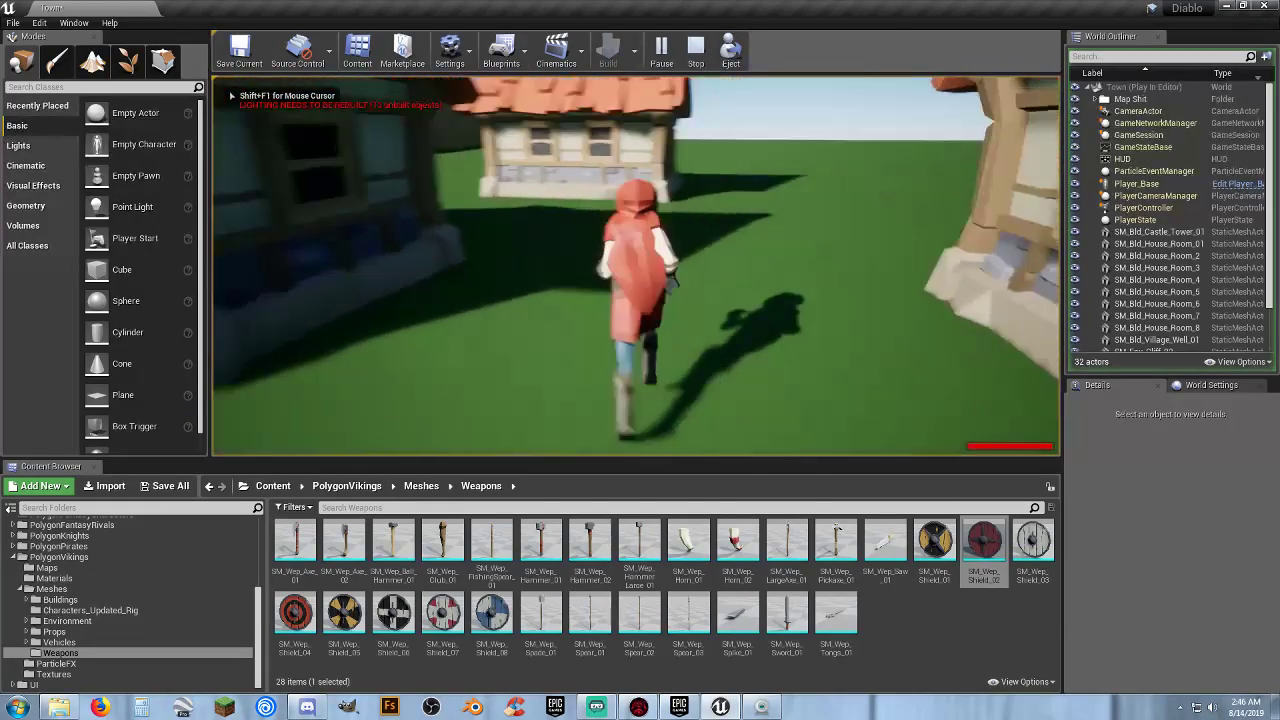
{"action": "key", "text": "s"}
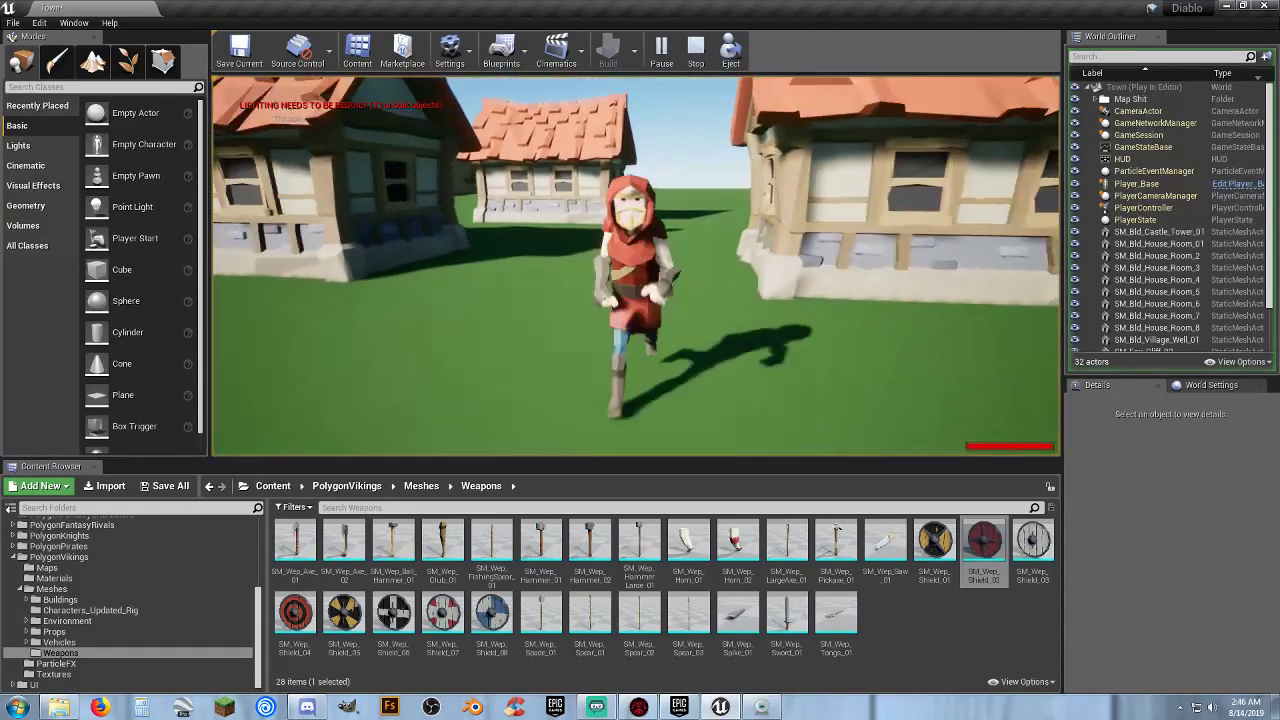
{"action": "key", "text": "Escape"}
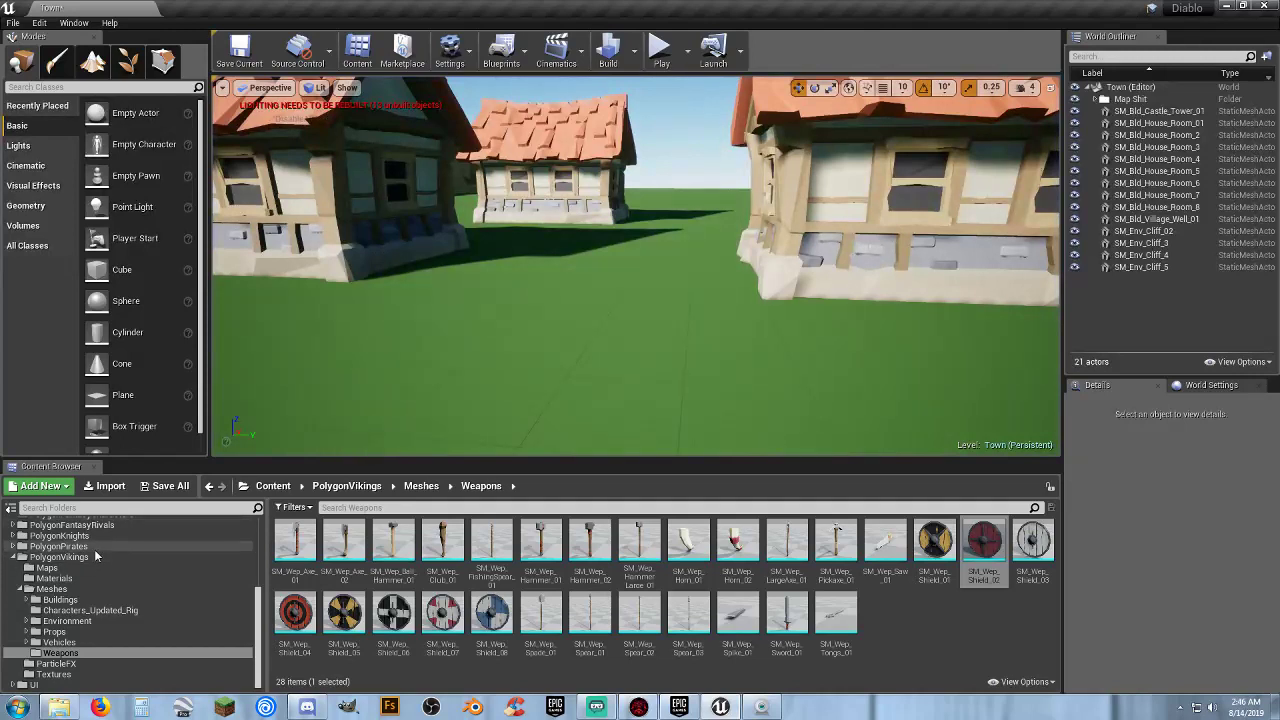
Open the Player_Base blueprint from Characters/Blueprints and select its Mesh component in the 3D view.
{"action": "scroll", "coordinate": [75, 573], "scroll_direction": "up", "scroll_amount": 3}
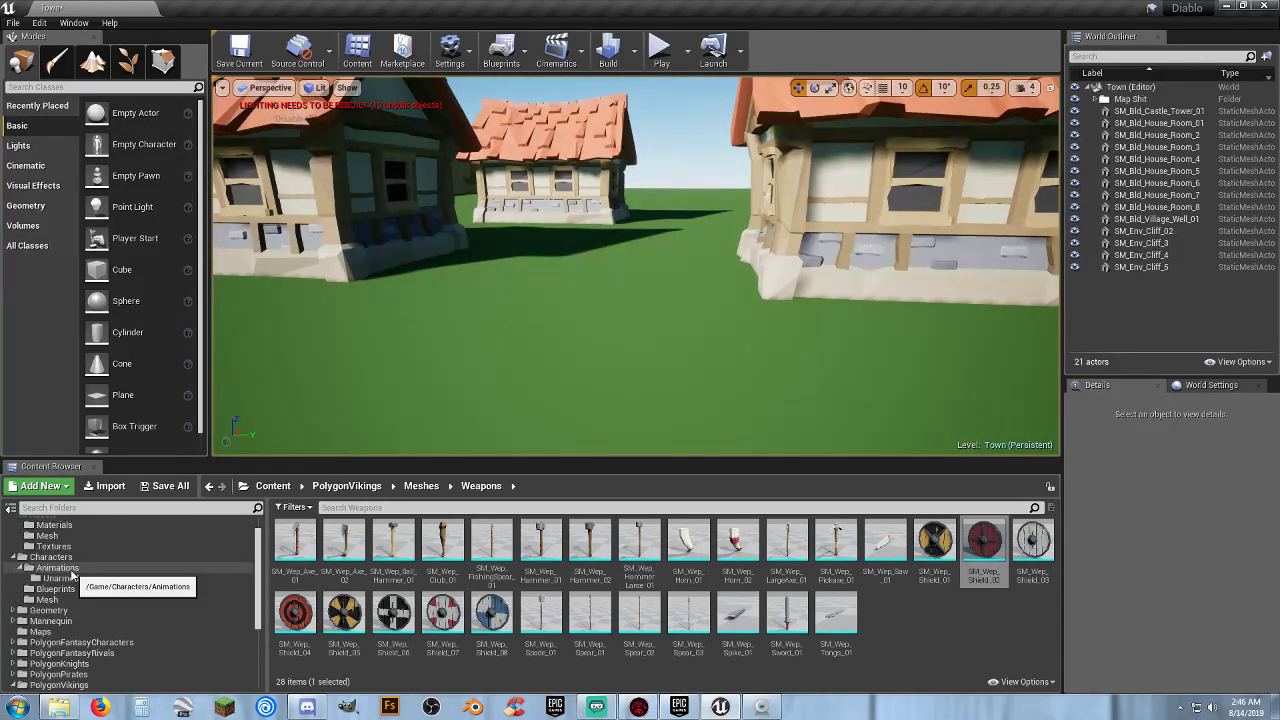
{"action": "scroll", "coordinate": [70, 580], "scroll_direction": "up", "scroll_amount": 2}
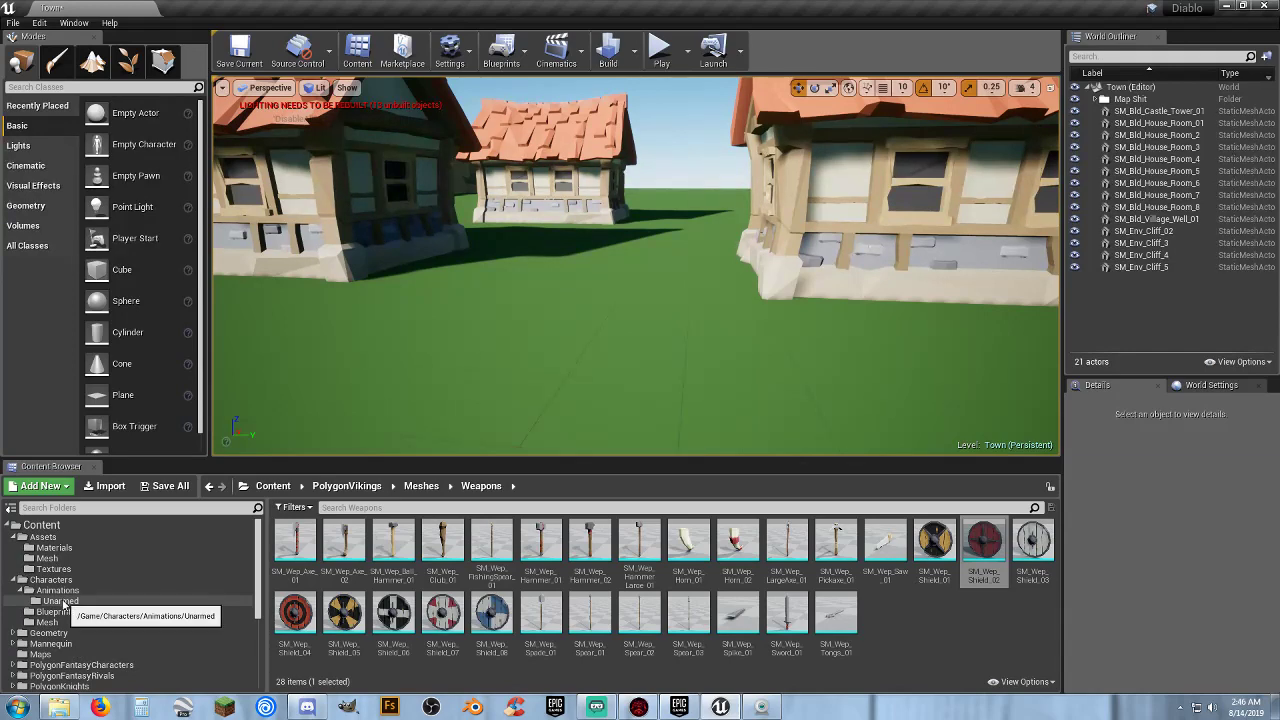
{"action": "left_click", "coordinate": [55, 611]}
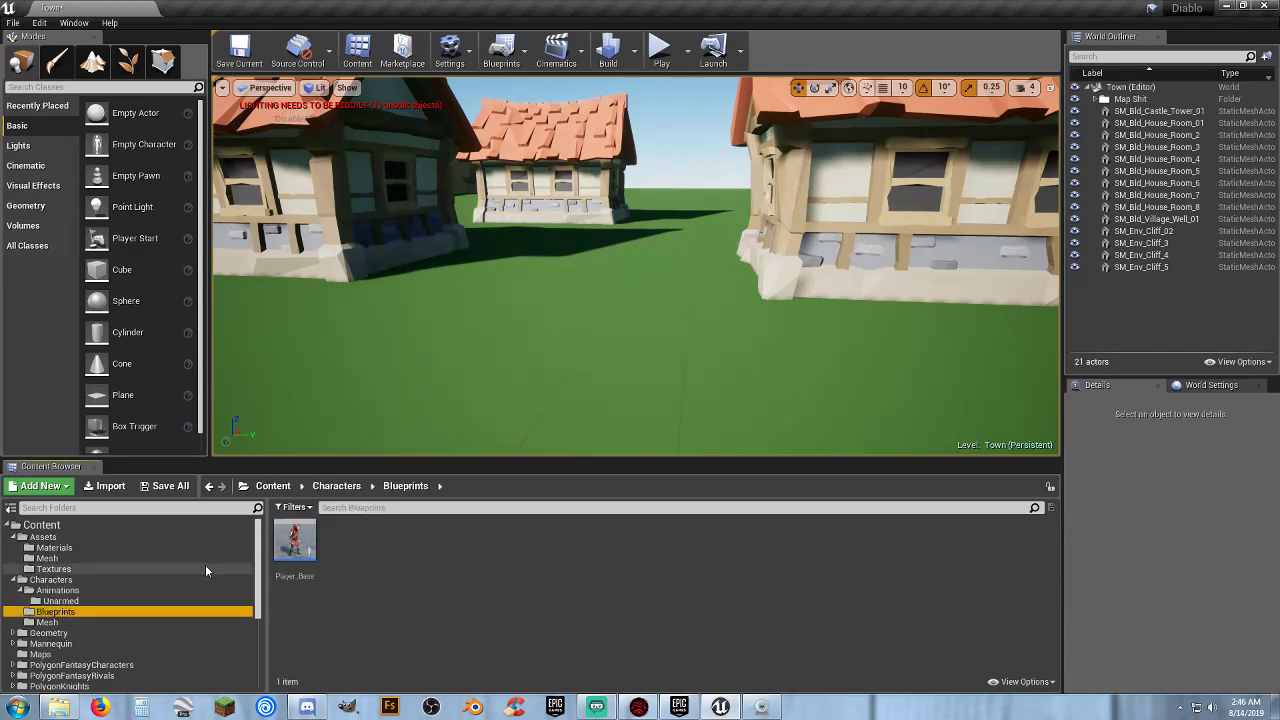
{"action": "double_click", "coordinate": [280, 555]}
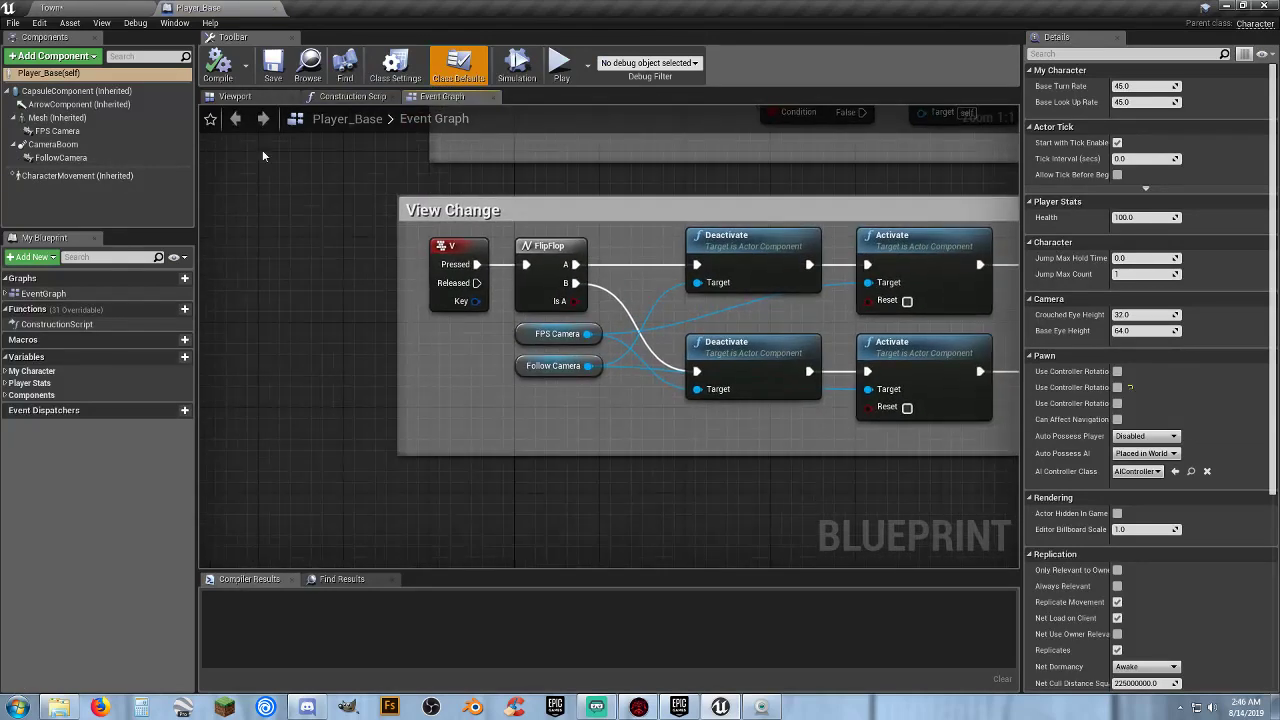
{"action": "left_click", "coordinate": [240, 99]}
{"action": "left_click", "coordinate": [48, 118]}
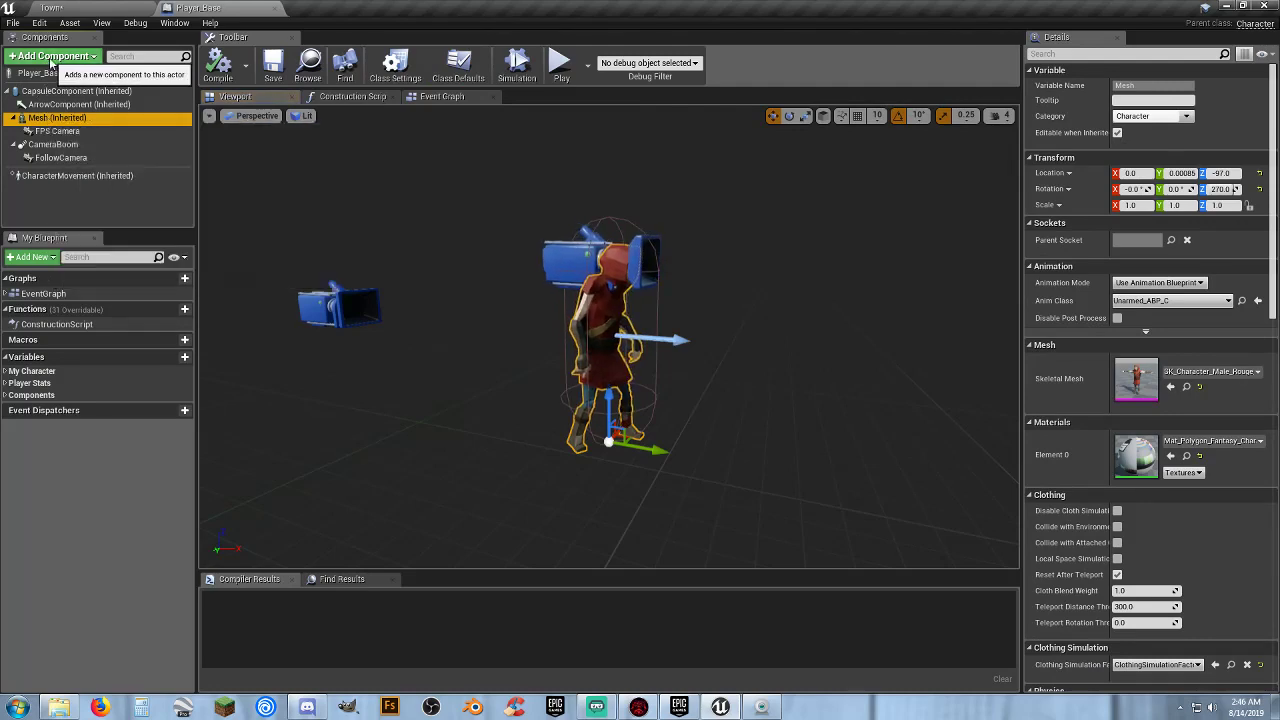
Add SM_Wep_Sword_01 from the PolygonVikings Weapons folder to Player_Base as a static mesh component under Mesh.
{"action": "left_click", "coordinate": [52, 8]}
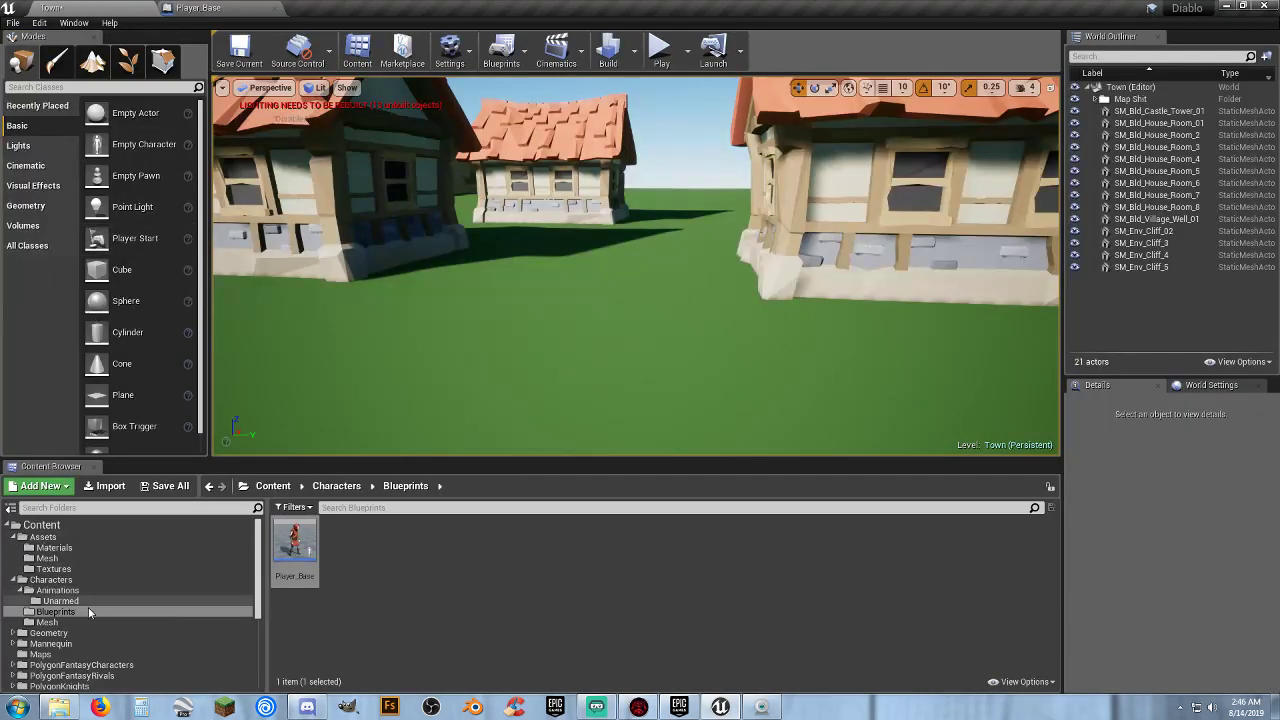
{"action": "scroll", "coordinate": [86, 614], "scroll_direction": "down", "scroll_amount": 7}
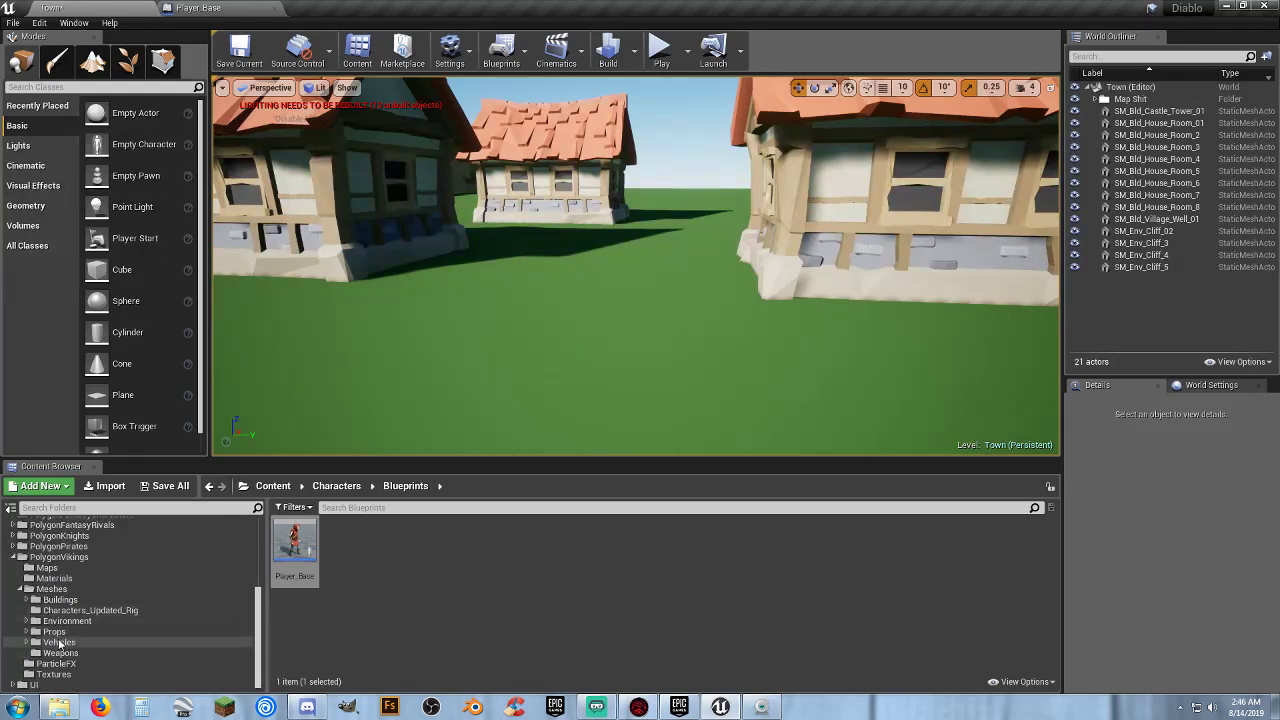
{"action": "left_click", "coordinate": [60, 653]}
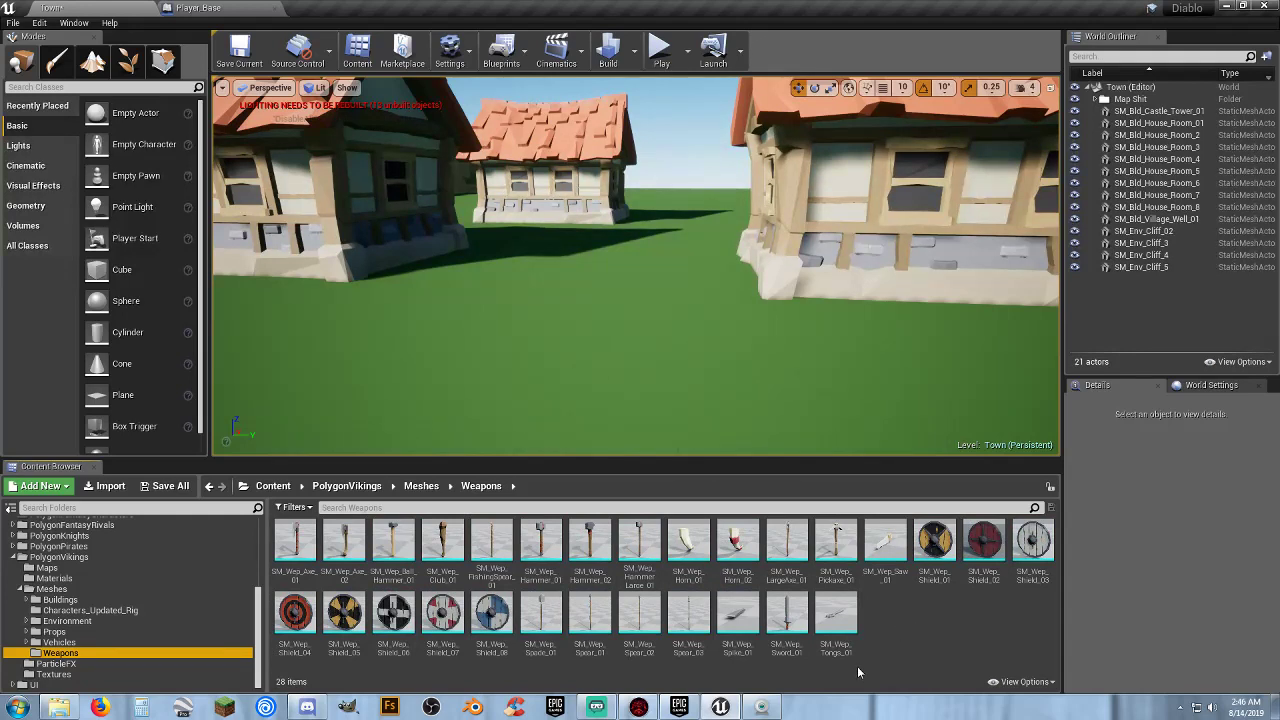
{"action": "left_click", "coordinate": [790, 640]}
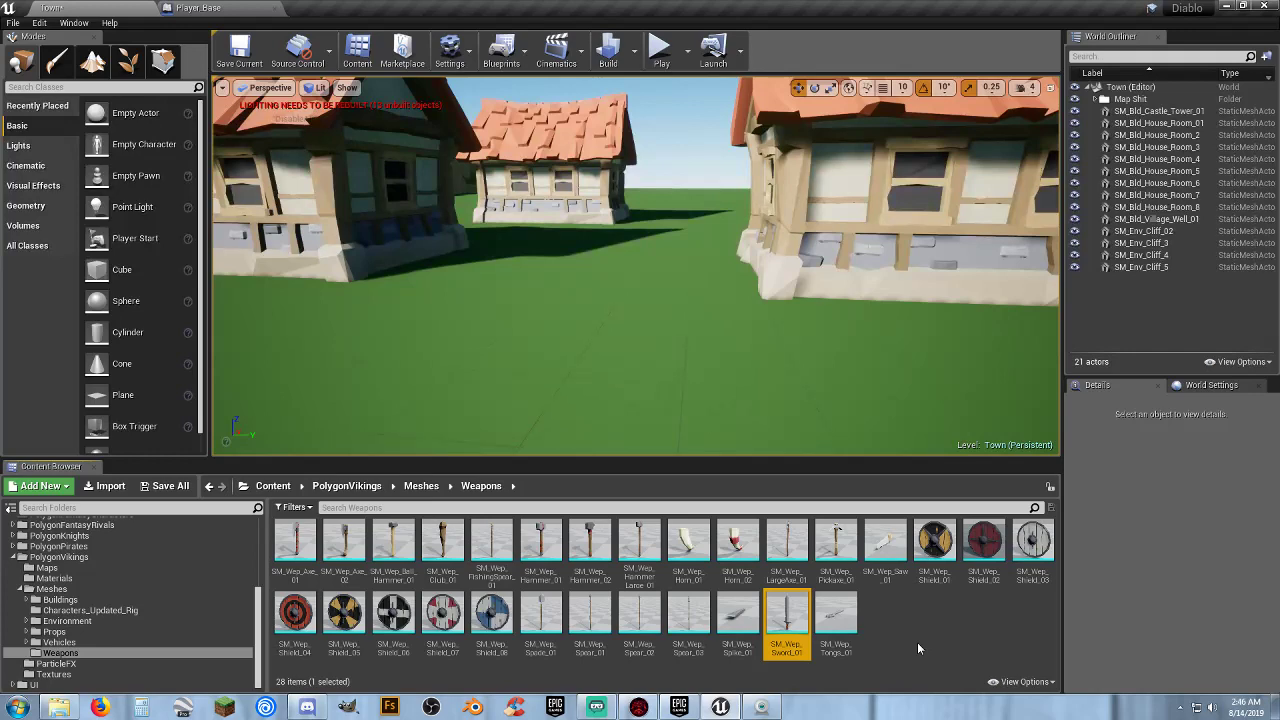
{"action": "left_click", "coordinate": [198, 8]}
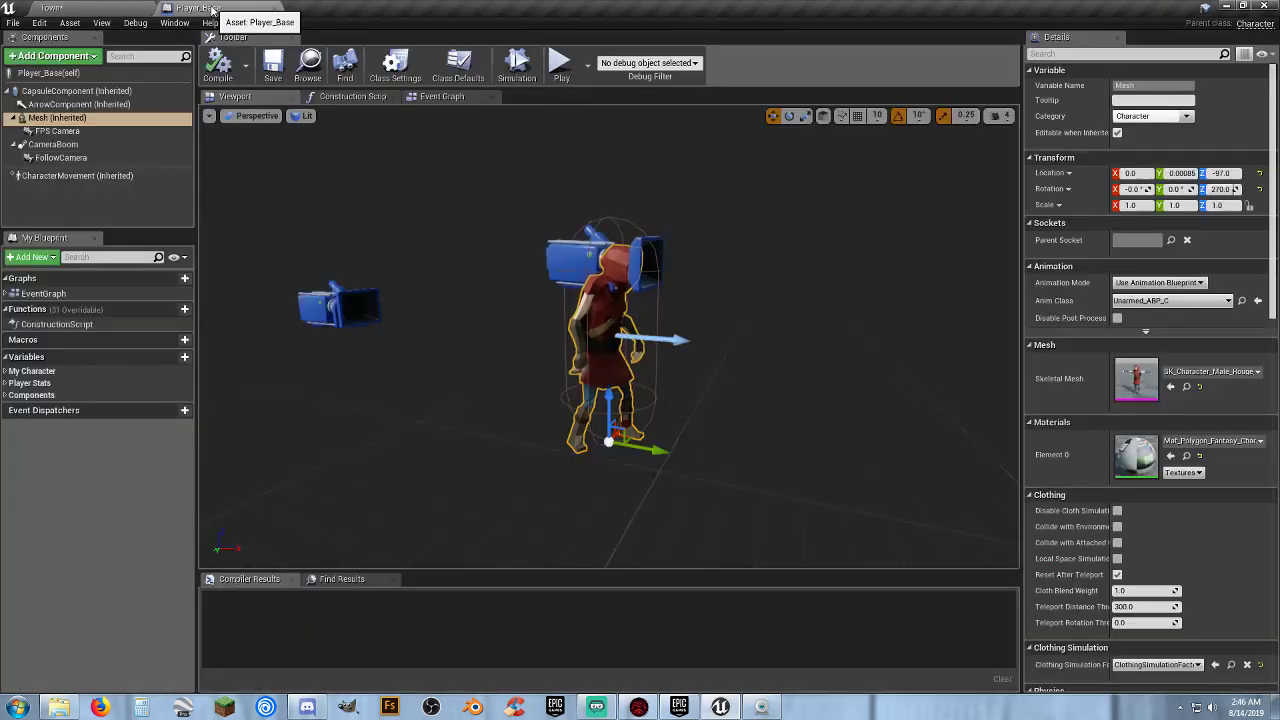
{"action": "left_click", "coordinate": [44, 62]}
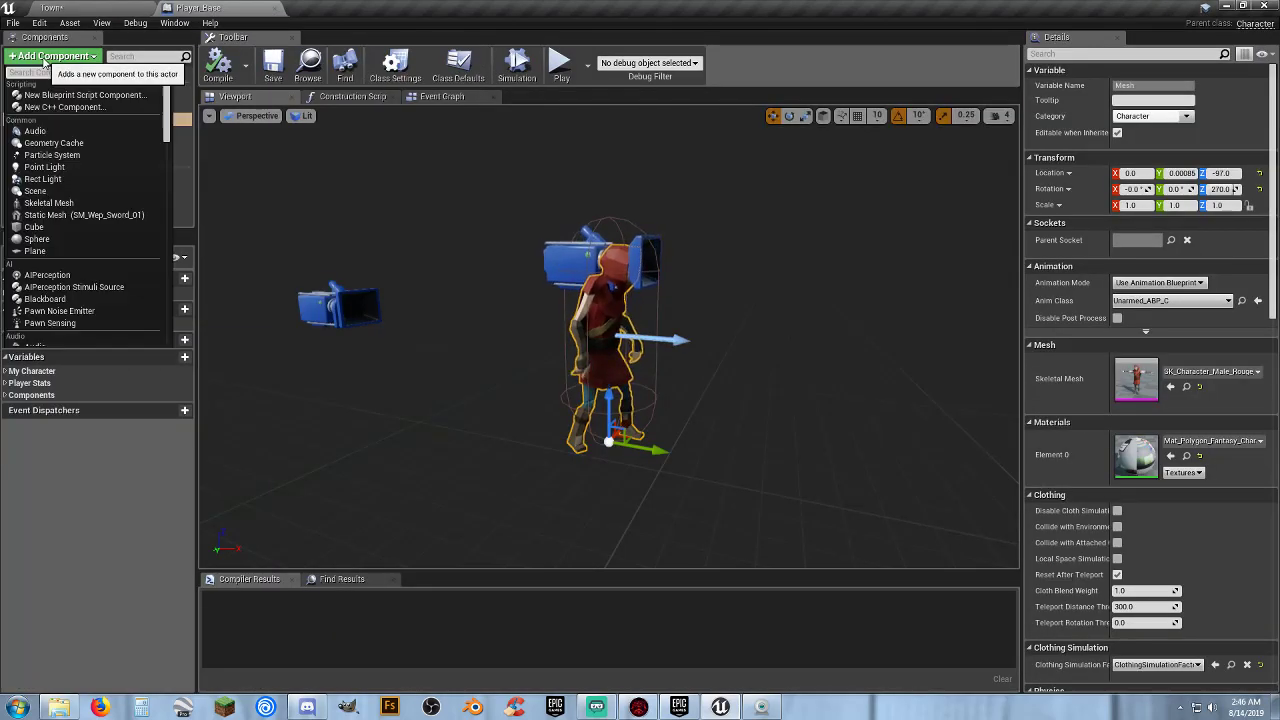
{"action": "left_click", "coordinate": [67, 210]}
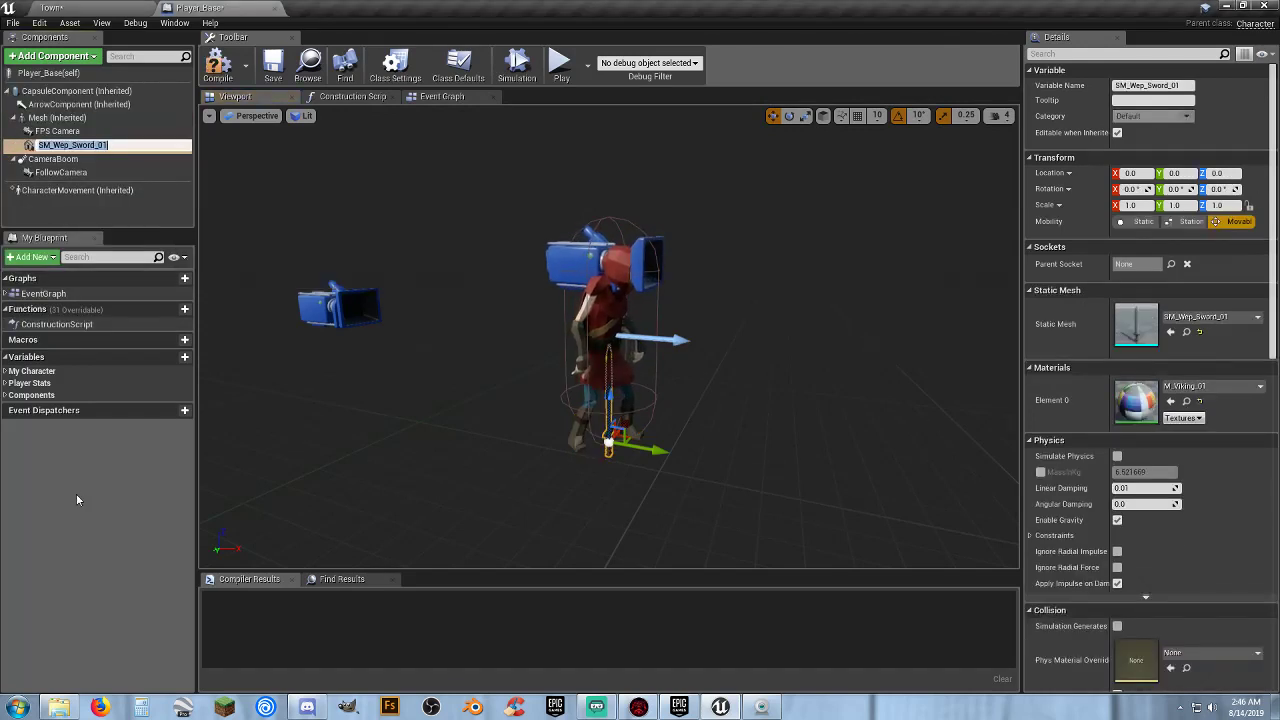
Name the new sword component Main Hand.
{"action": "type", "text": "Sword"}
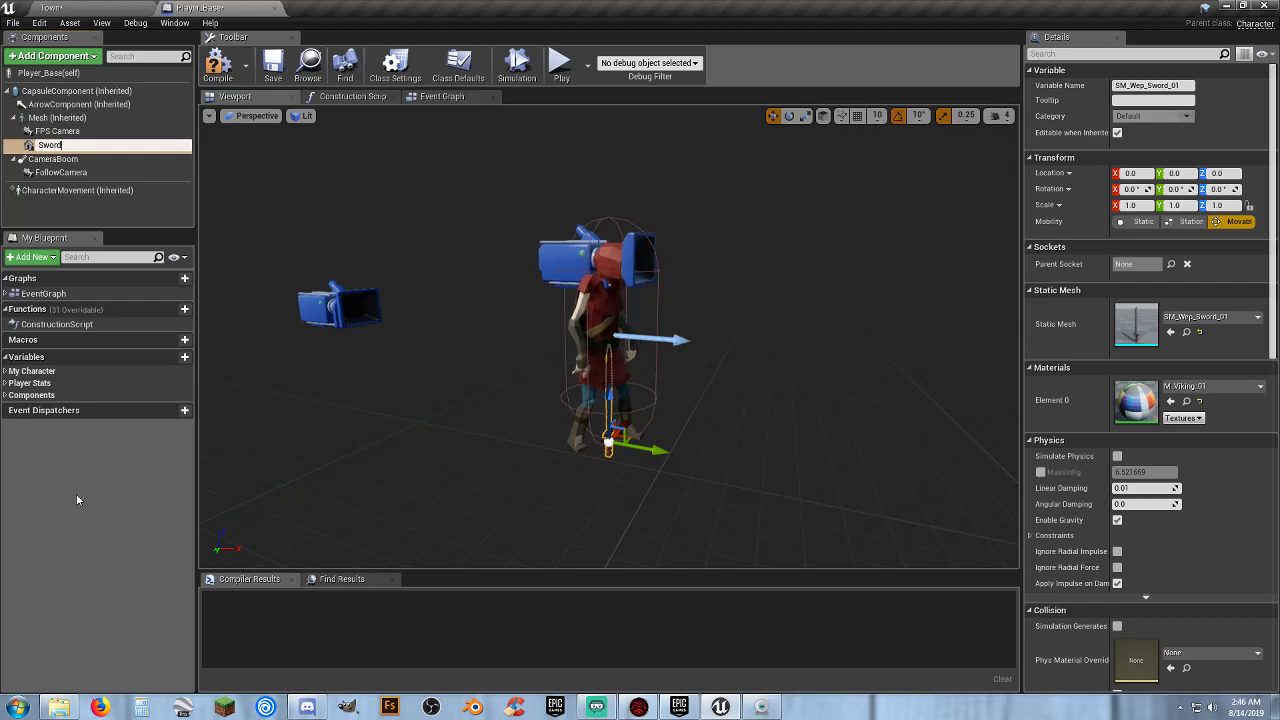
{"action": "key", "text": "BackSpace"}
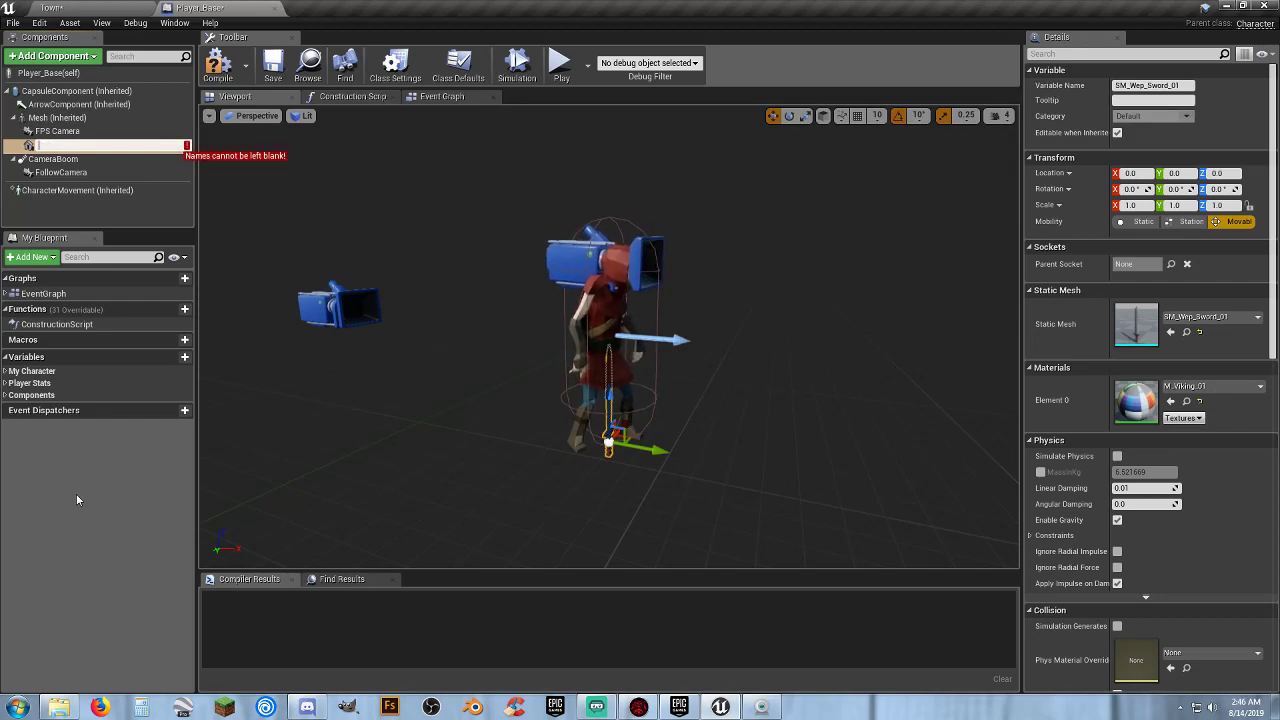
{"action": "type", "text": "Main Hand"}
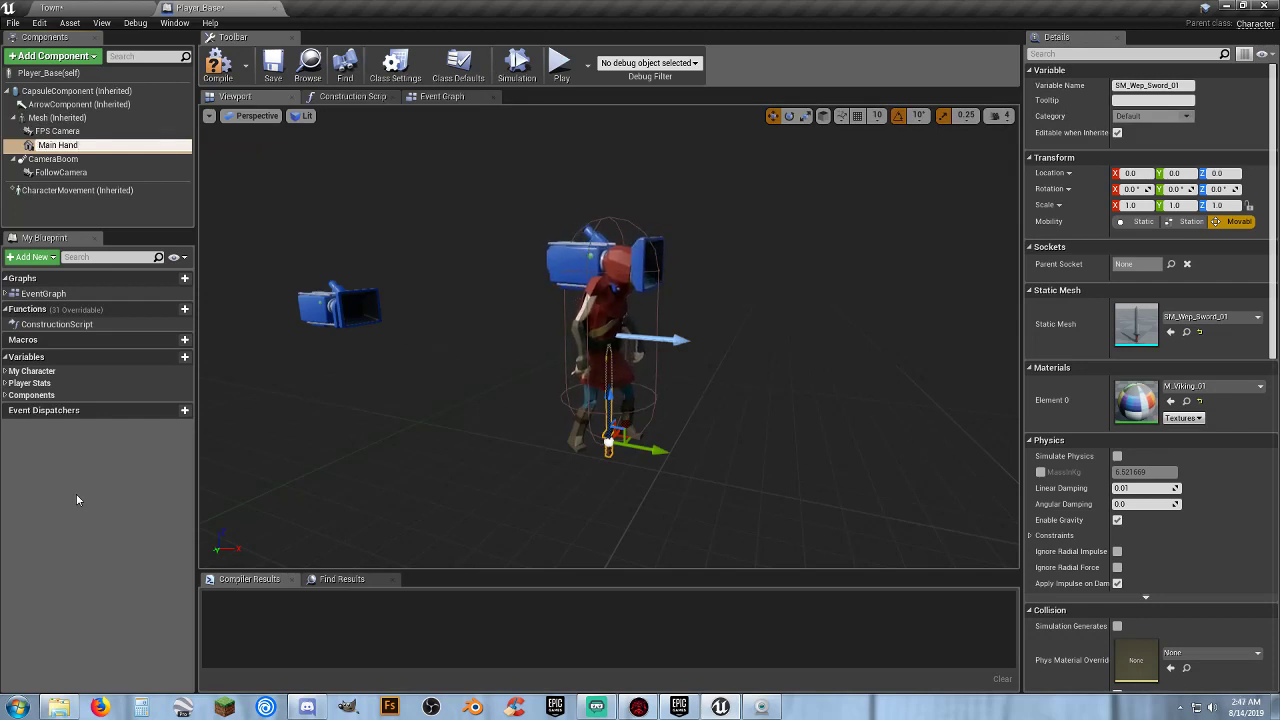
{"action": "key", "text": "Return"}
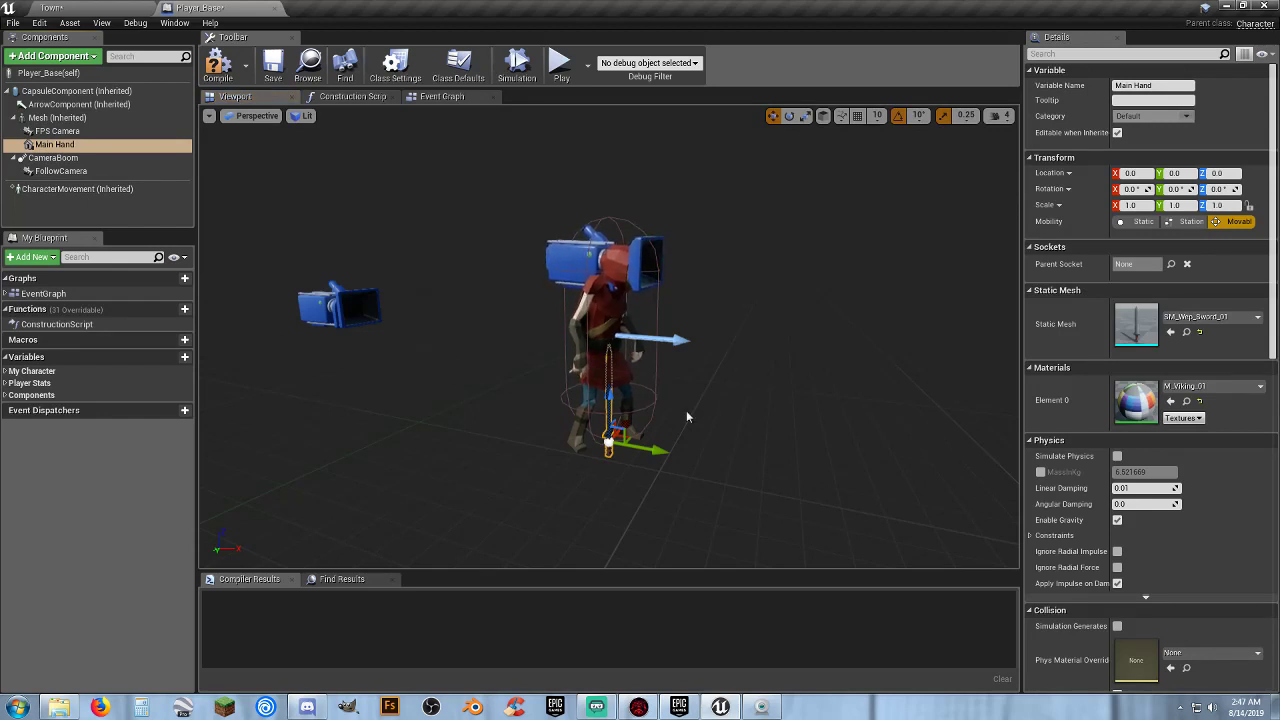
Set the Main Hand component's parent socket to MainHand, and compile and save the blueprint.
{"action": "left_click", "coordinate": [1140, 264]}
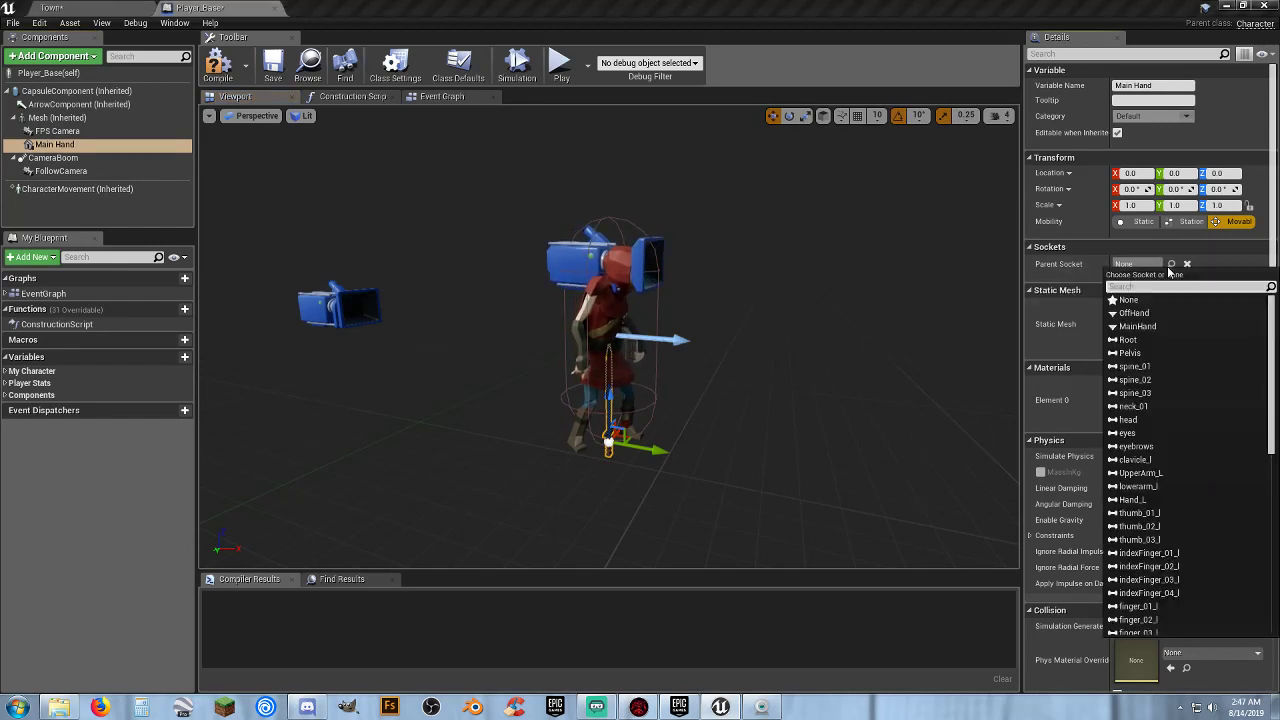
{"action": "left_click", "coordinate": [1135, 327]}
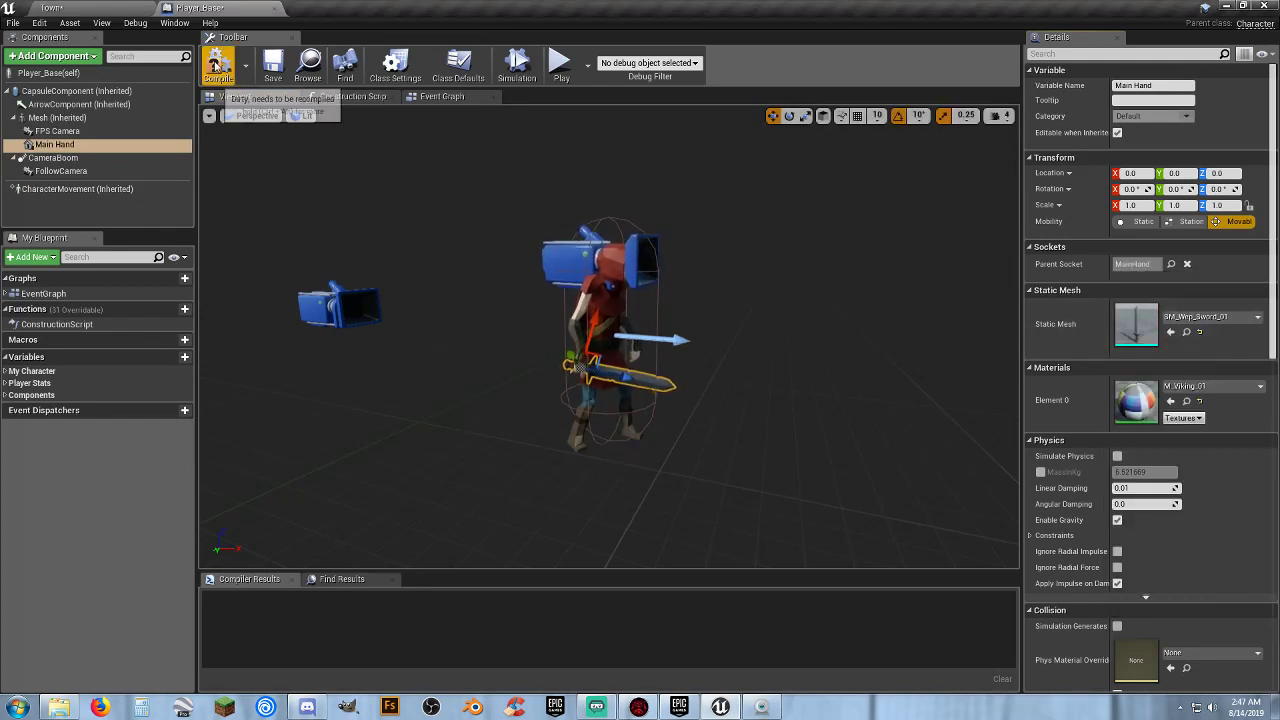
{"action": "left_click", "coordinate": [272, 66]}
Add SM_Wep_Shield_02 from the Weapons folder as a static mesh component under Mesh and name it Off Hand.
{"action": "left_click", "coordinate": [57, 117]}
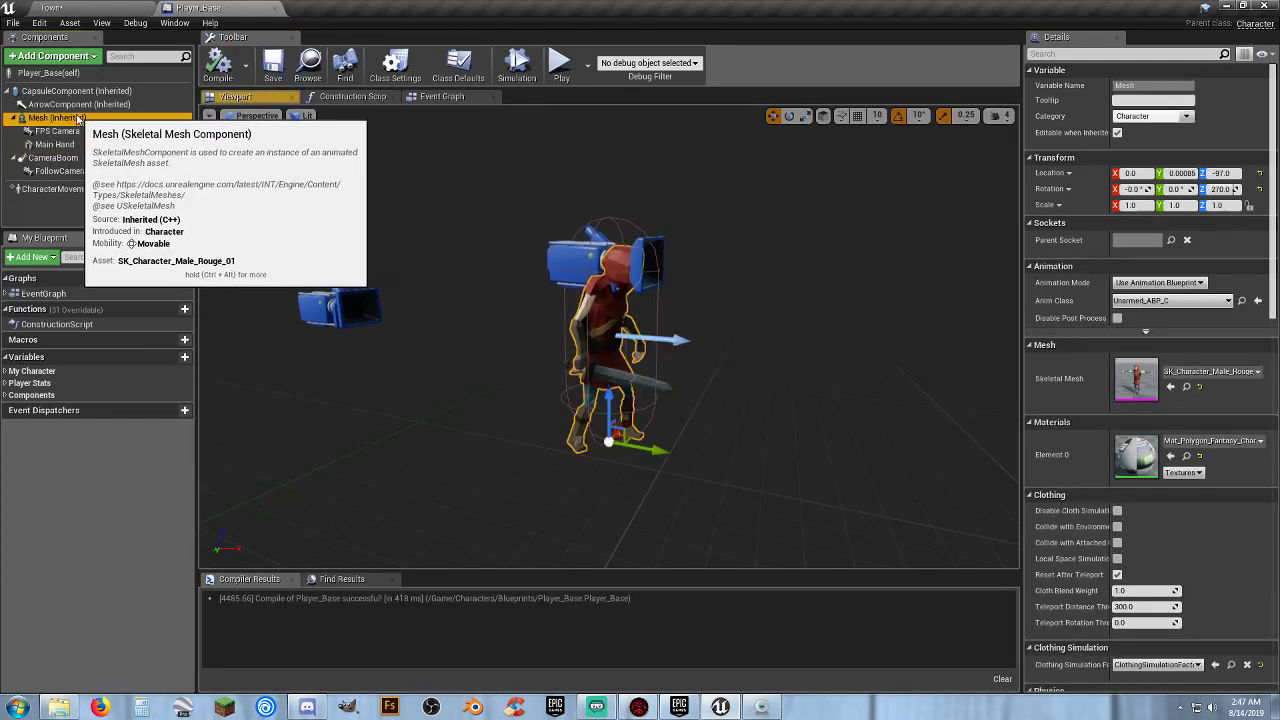
{"action": "left_click", "coordinate": [100, 8]}
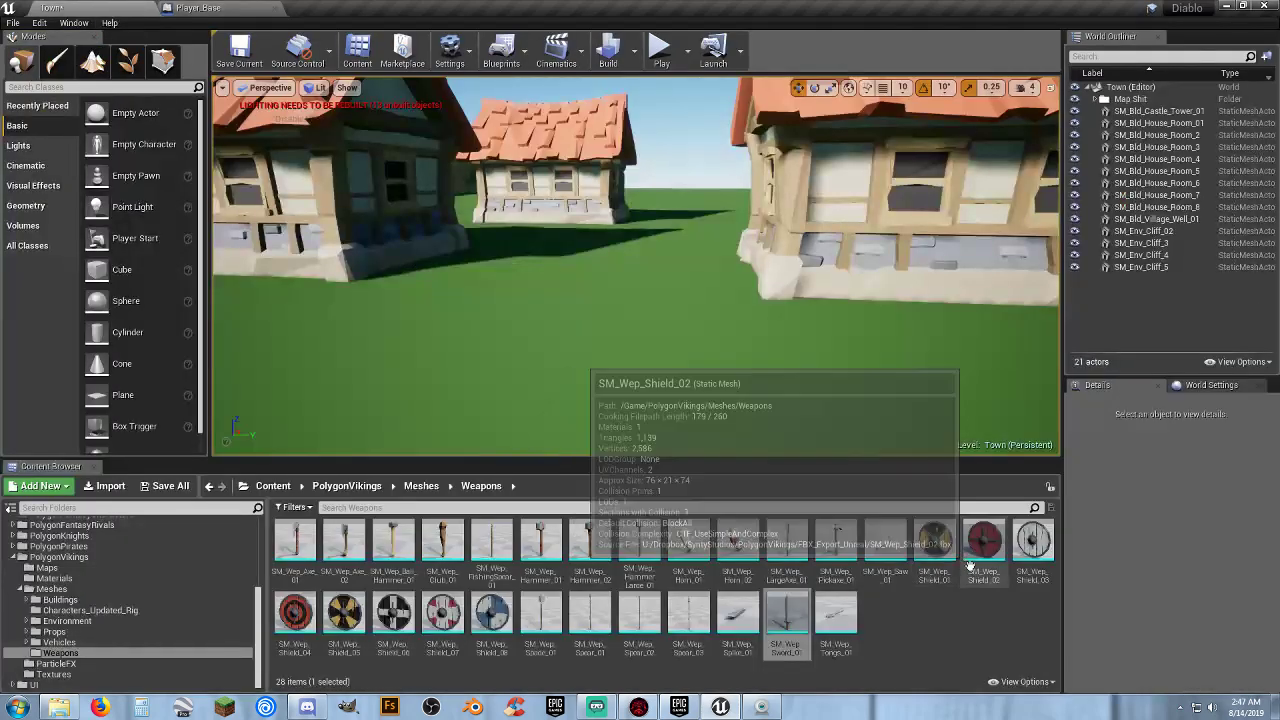
{"action": "left_click", "coordinate": [195, 8]}
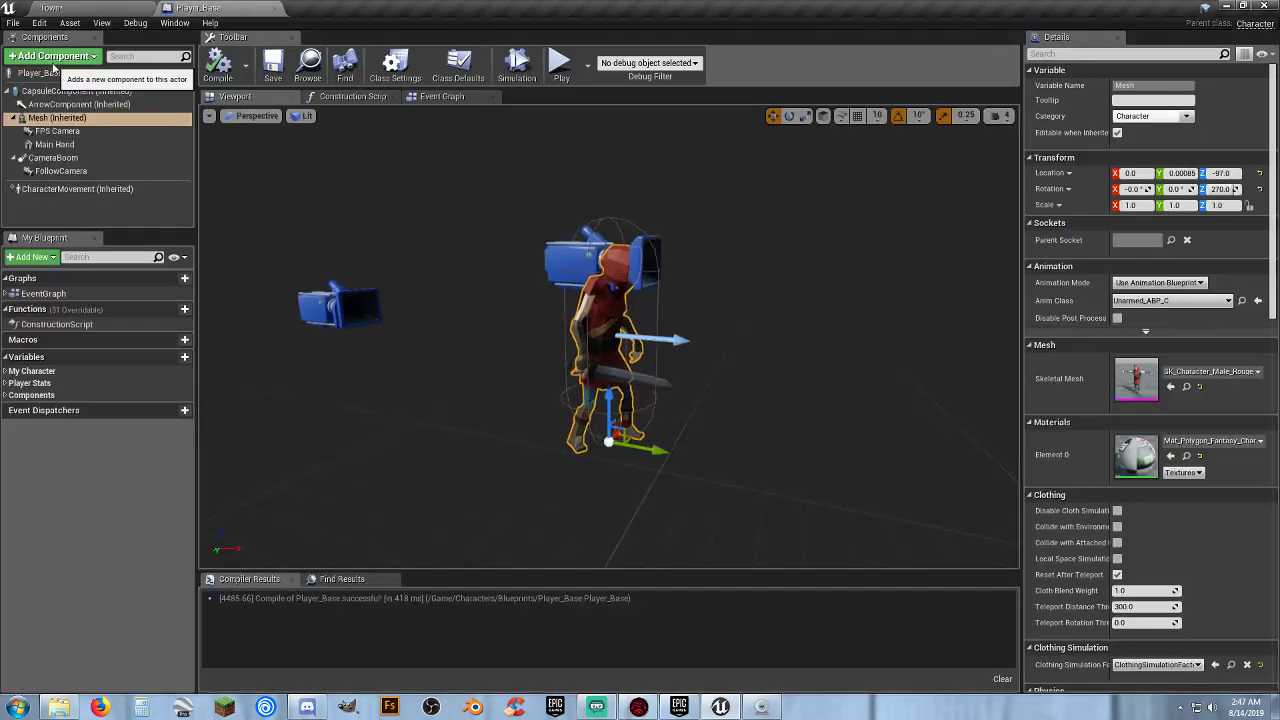
{"action": "left_click", "coordinate": [55, 60]}
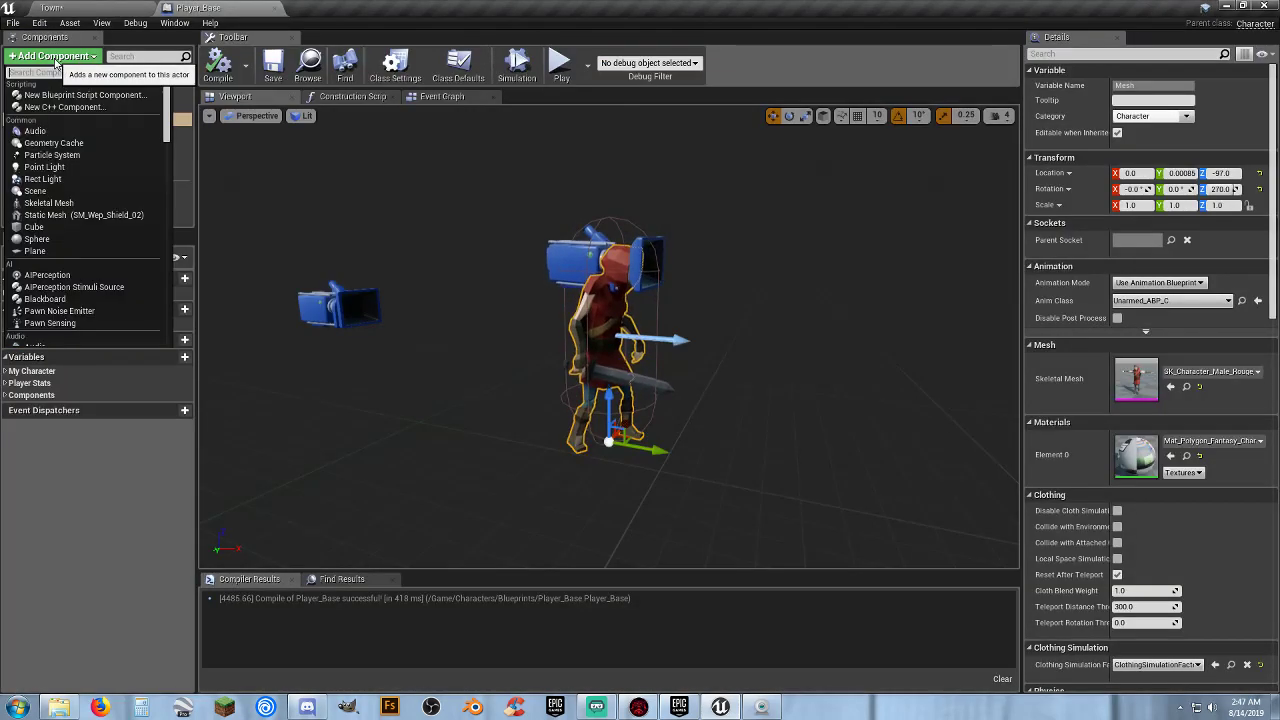
{"action": "left_click", "coordinate": [95, 212]}
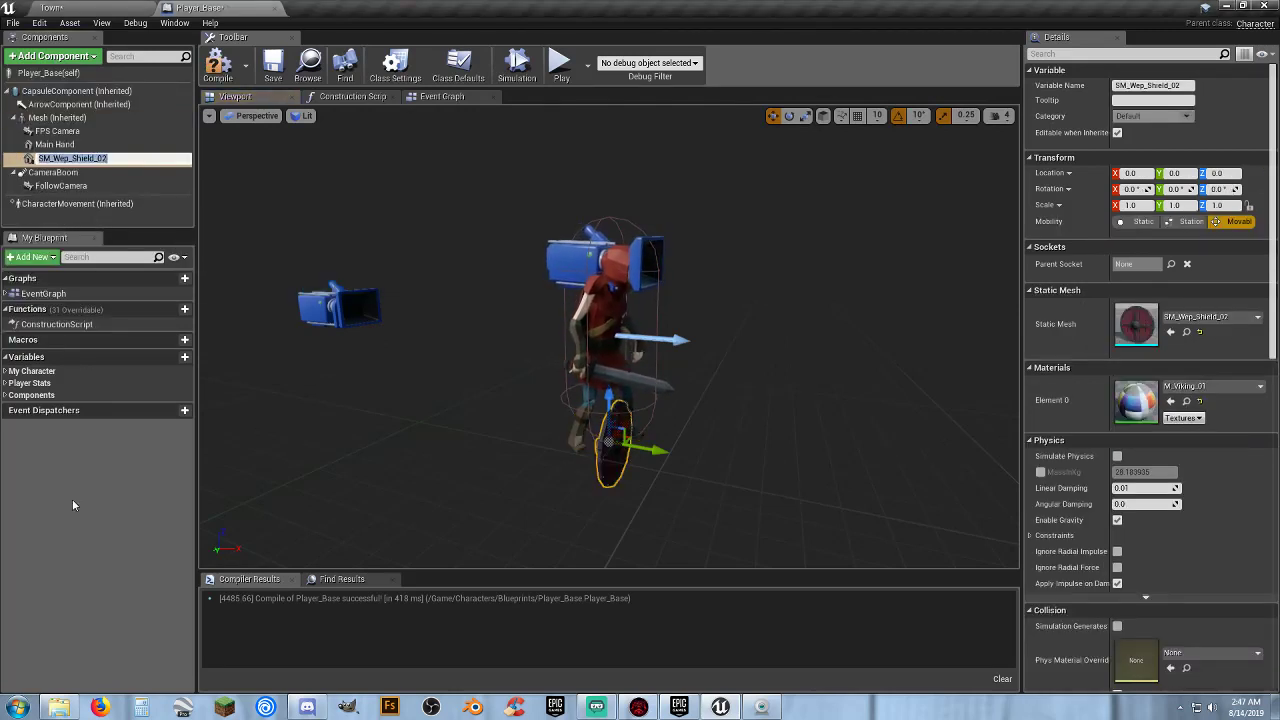
{"action": "type", "text": "Of"}
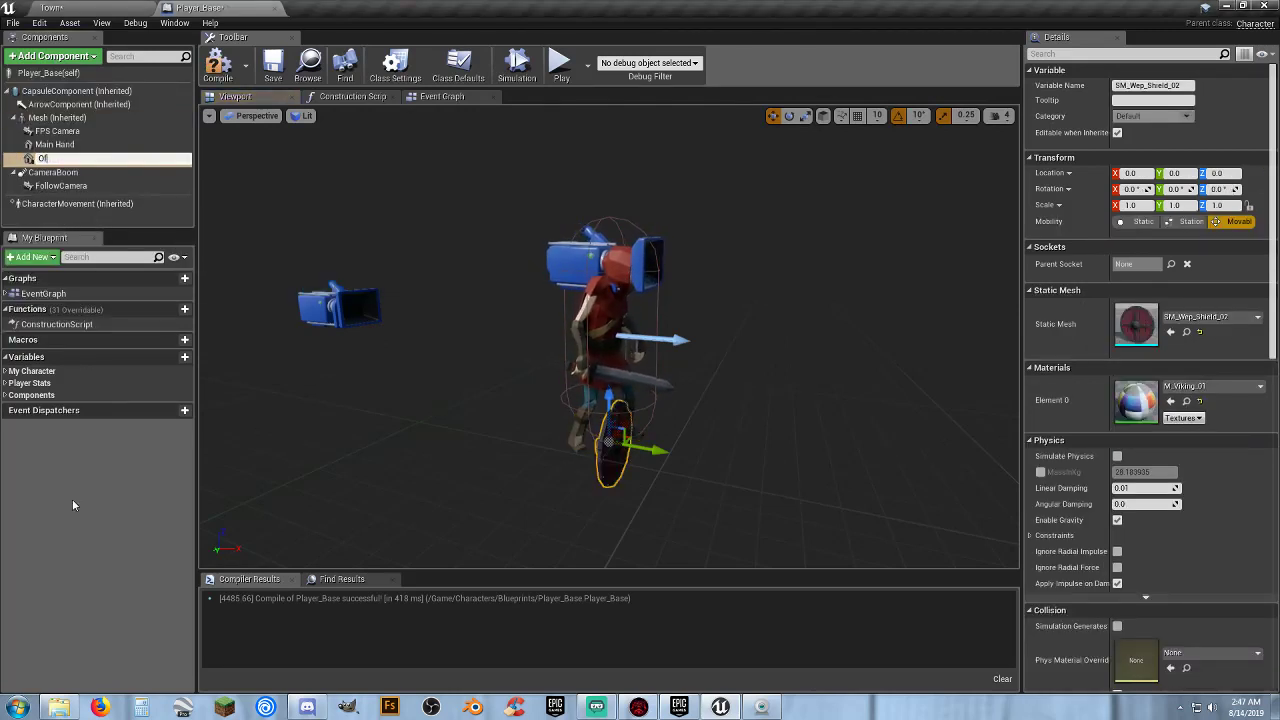
{"action": "type", "text": "f Hand"}
{"action": "key", "text": "Return"}
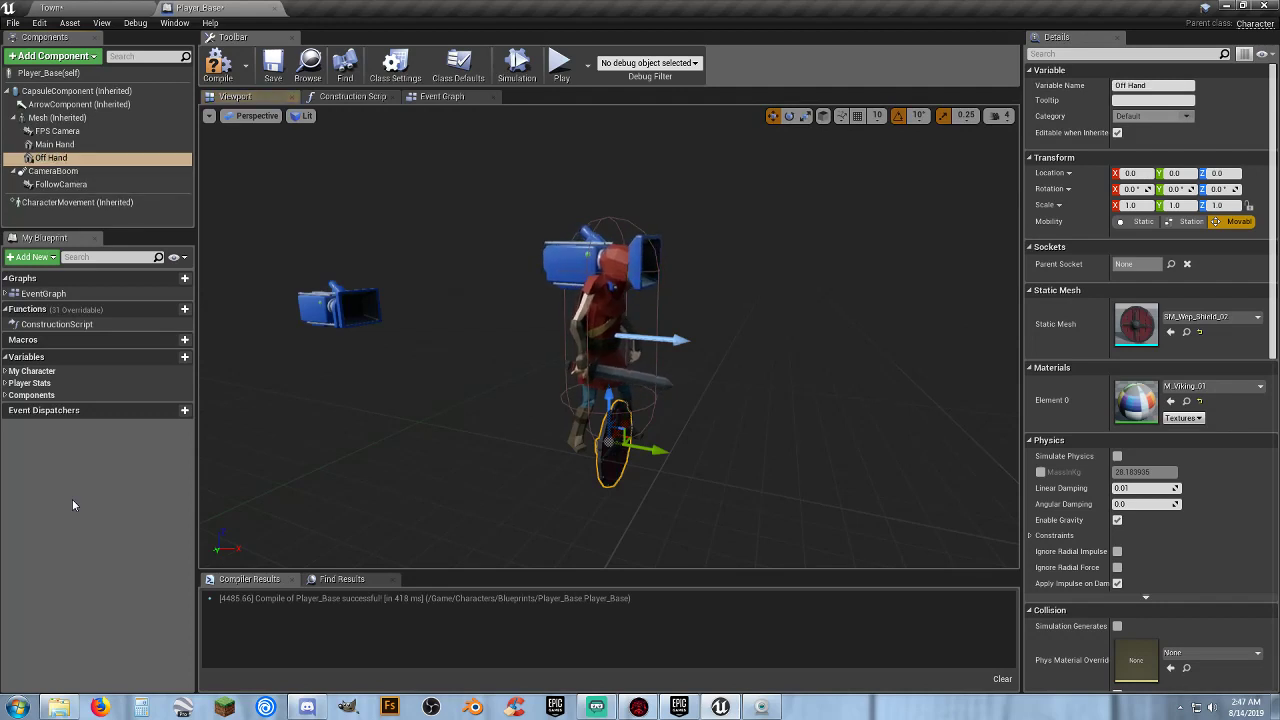
Set the Off Hand component's parent socket to OffHand, compile and save the blueprint, and return to the Town level.
{"action": "left_click", "coordinate": [1173, 265]}
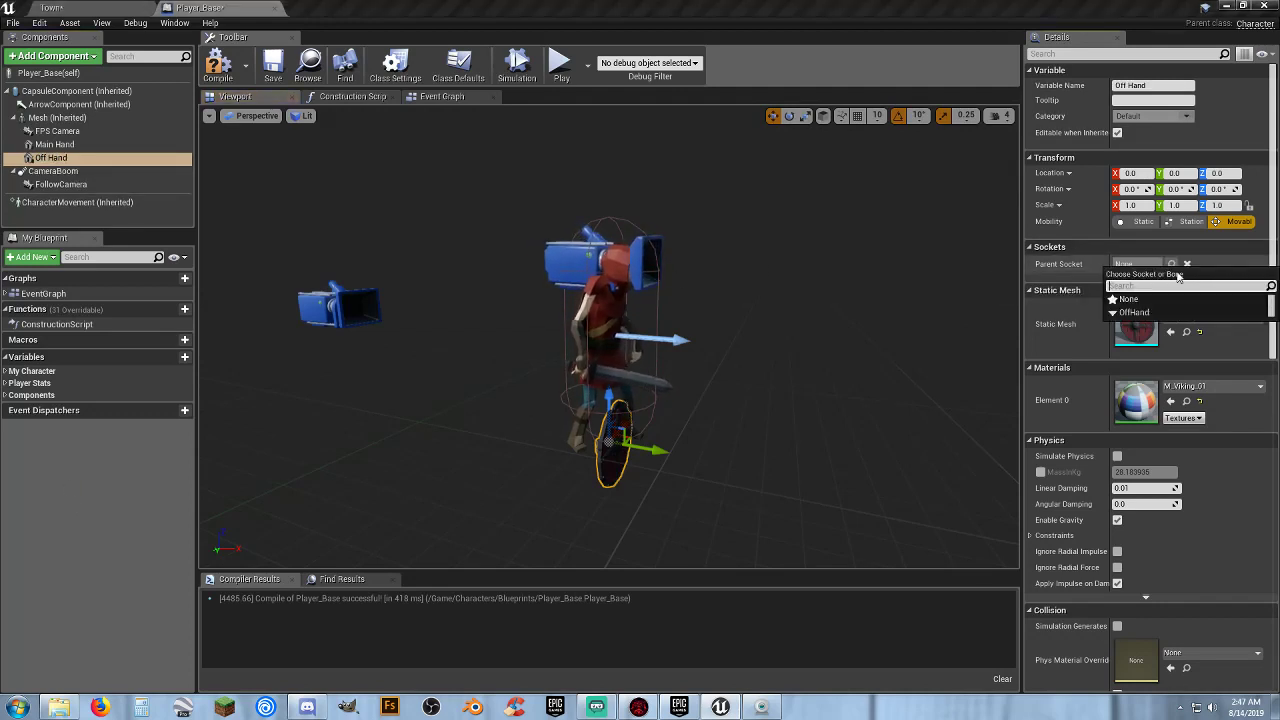
{"action": "left_click", "coordinate": [1134, 312]}
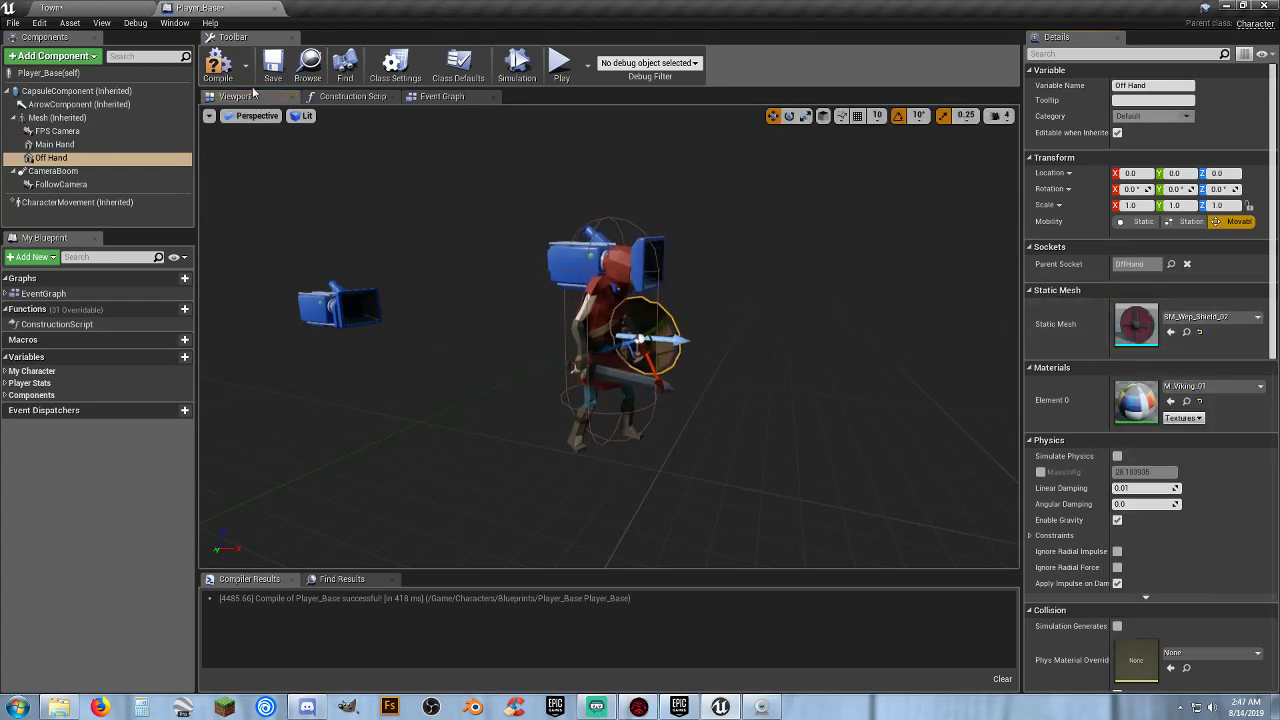
{"action": "left_click", "coordinate": [273, 65]}
{"action": "left_click", "coordinate": [108, 7]}
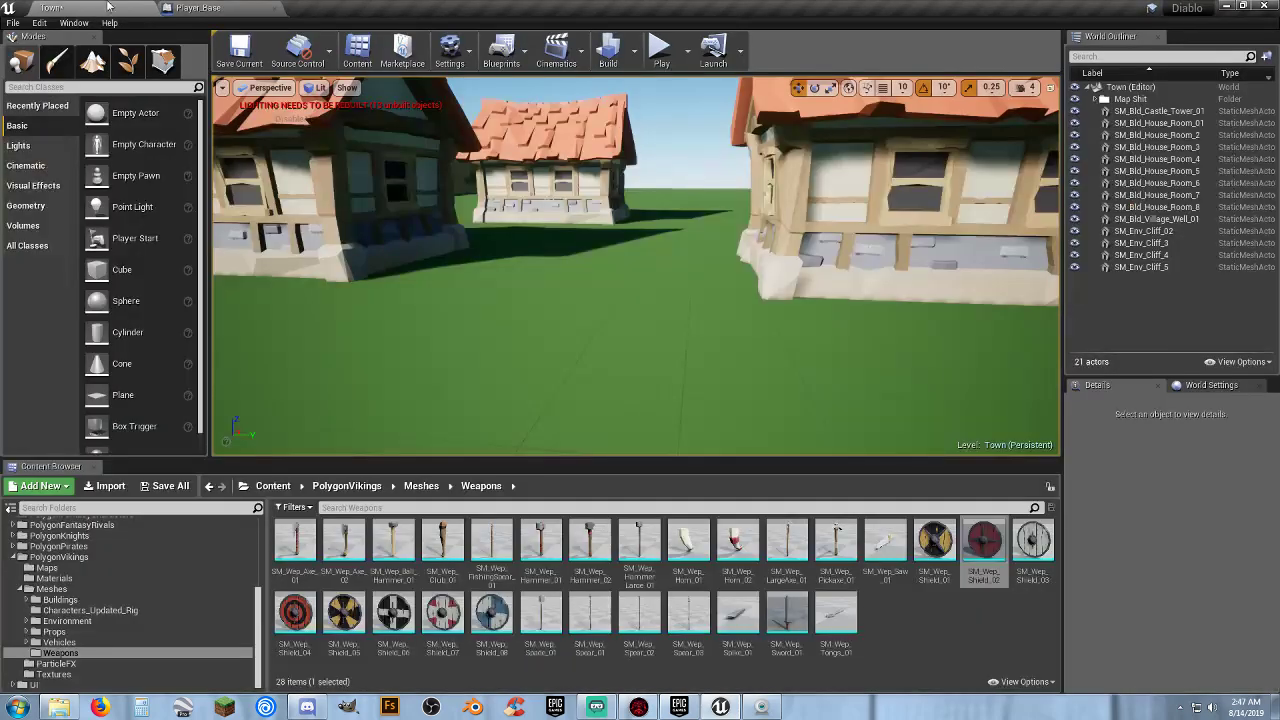
Play-test the Town level and run the character around to inspect the sword and shield in both hands.
{"action": "left_click", "coordinate": [661, 50]}
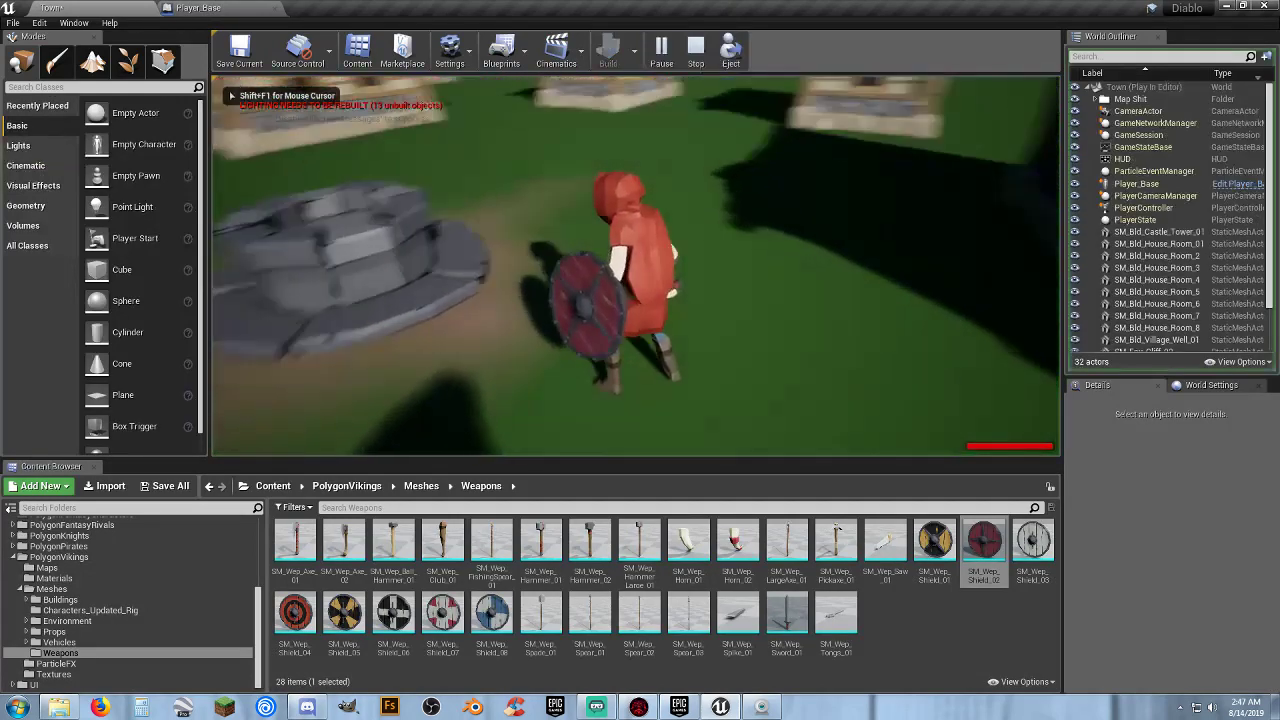
{"action": "key", "text": "w"}
{"action": "key", "text": "s"}
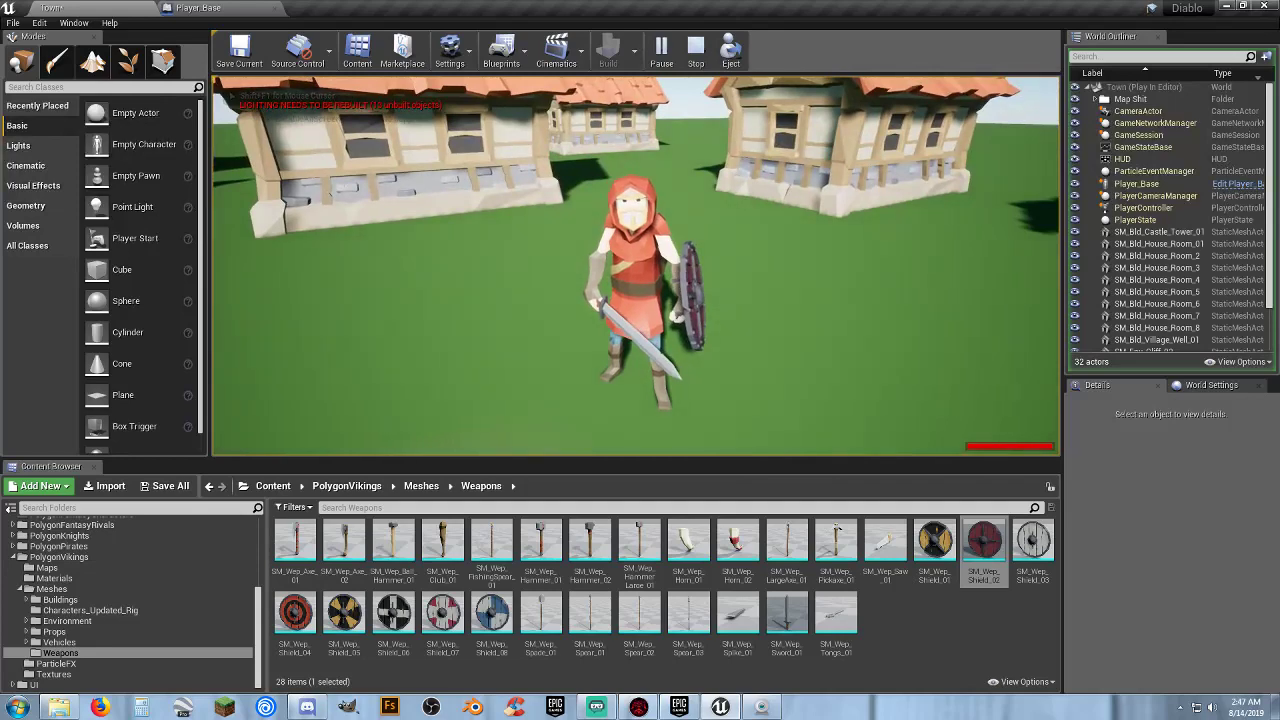
{"action": "key", "text": "w"}
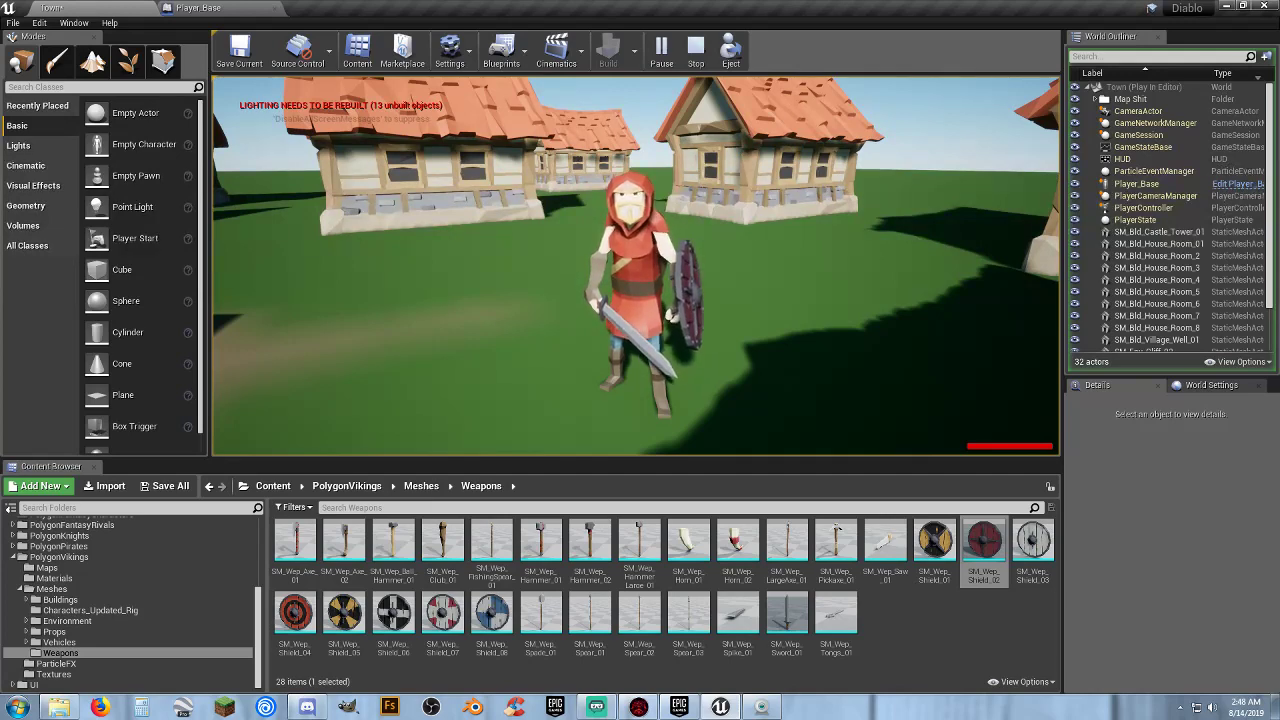
{"action": "key", "text": "w"}
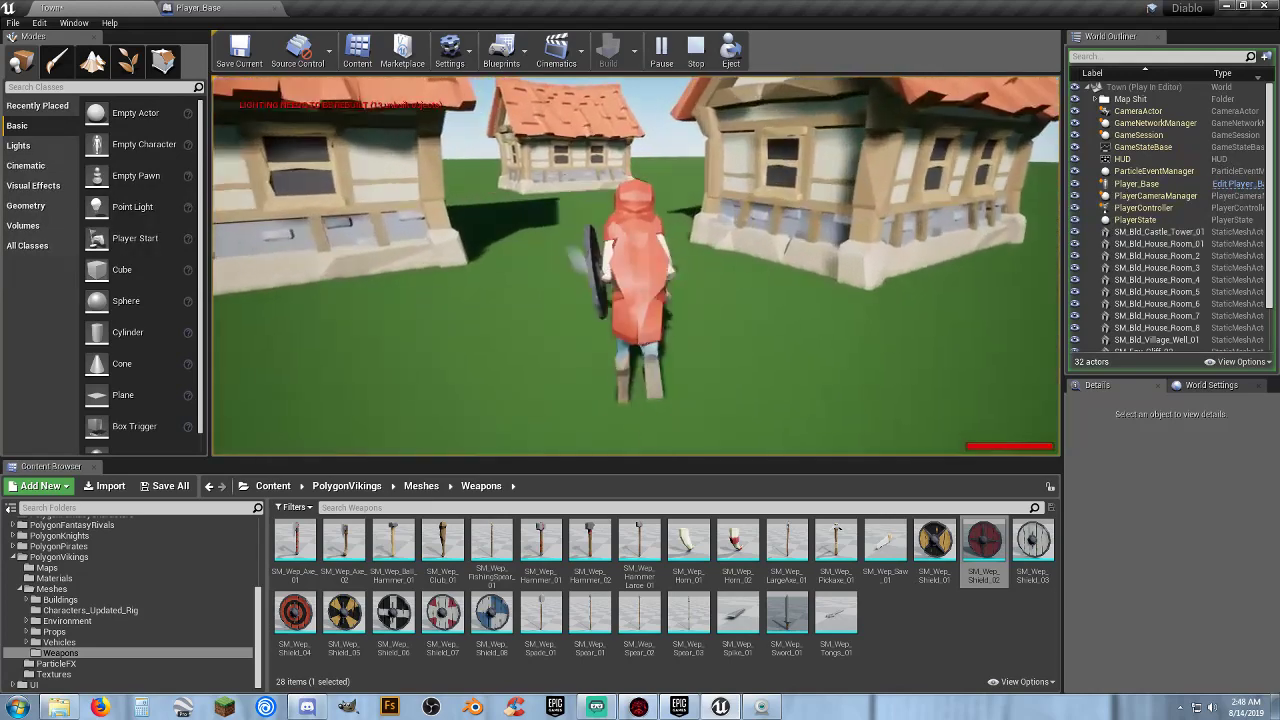
{"action": "key", "text": "s"}
{"action": "key", "text": "a"}
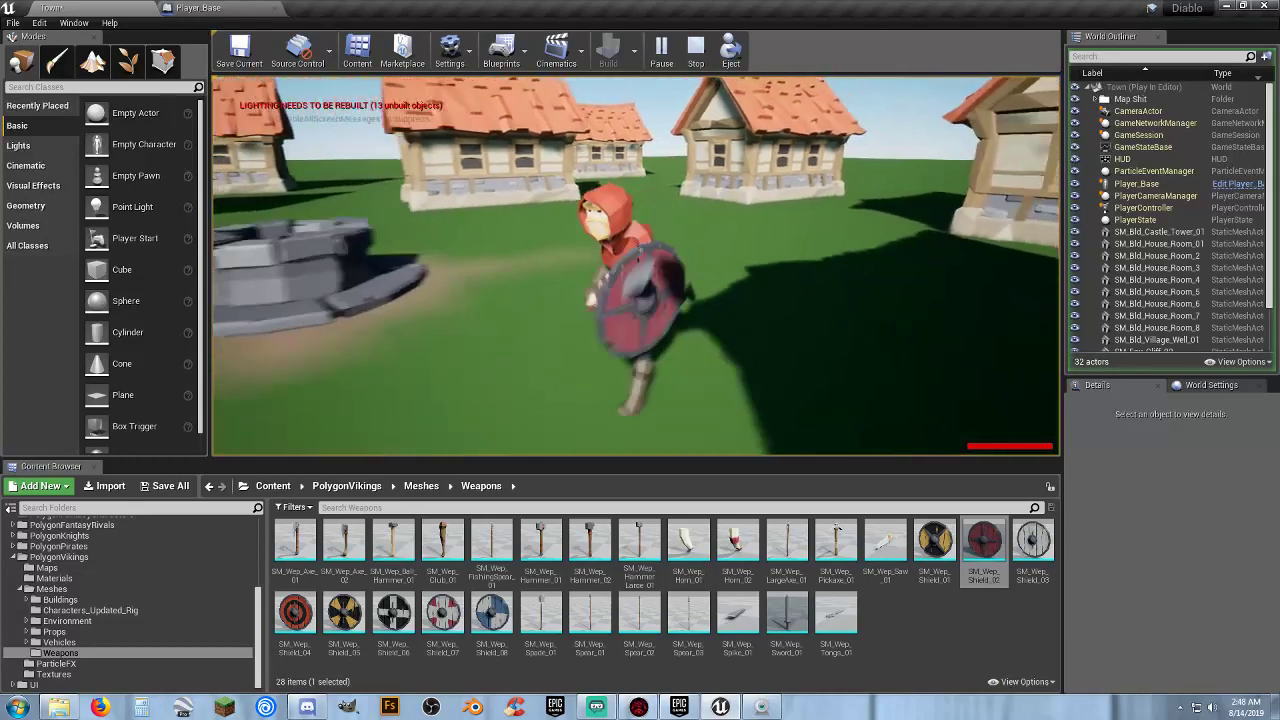
{"action": "key", "text": "w"}
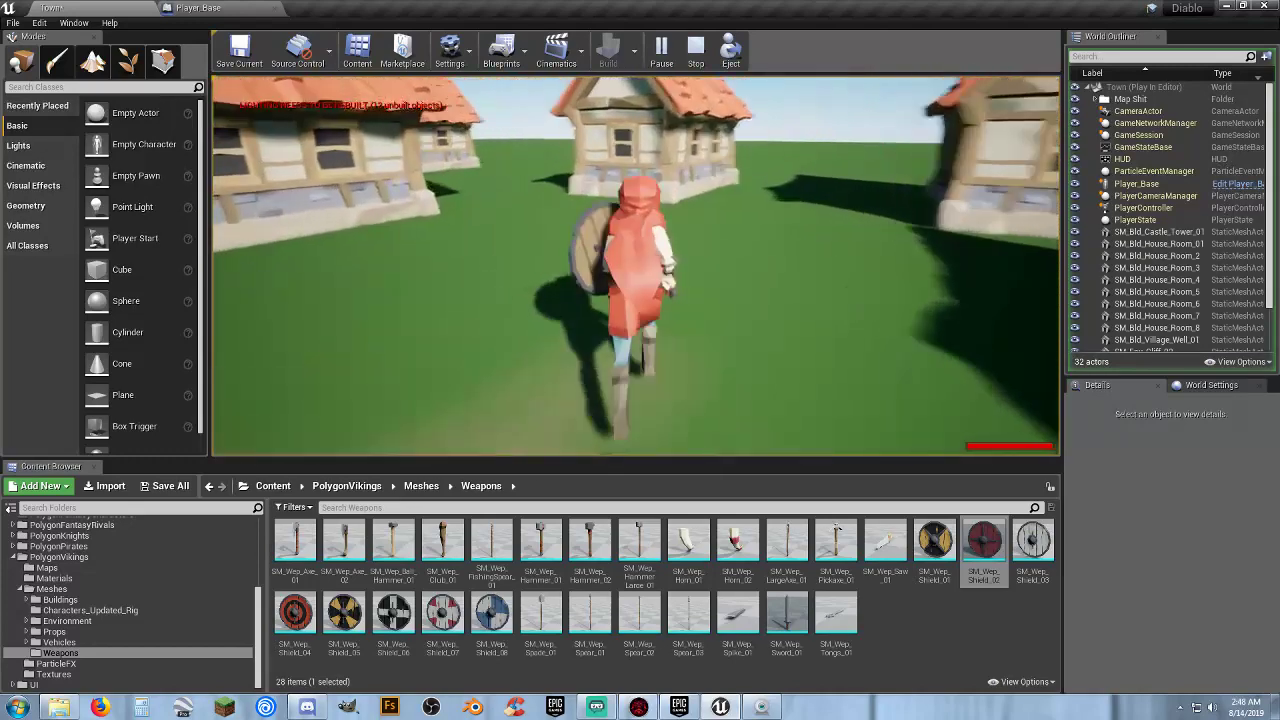
{"action": "key", "text": "s"}
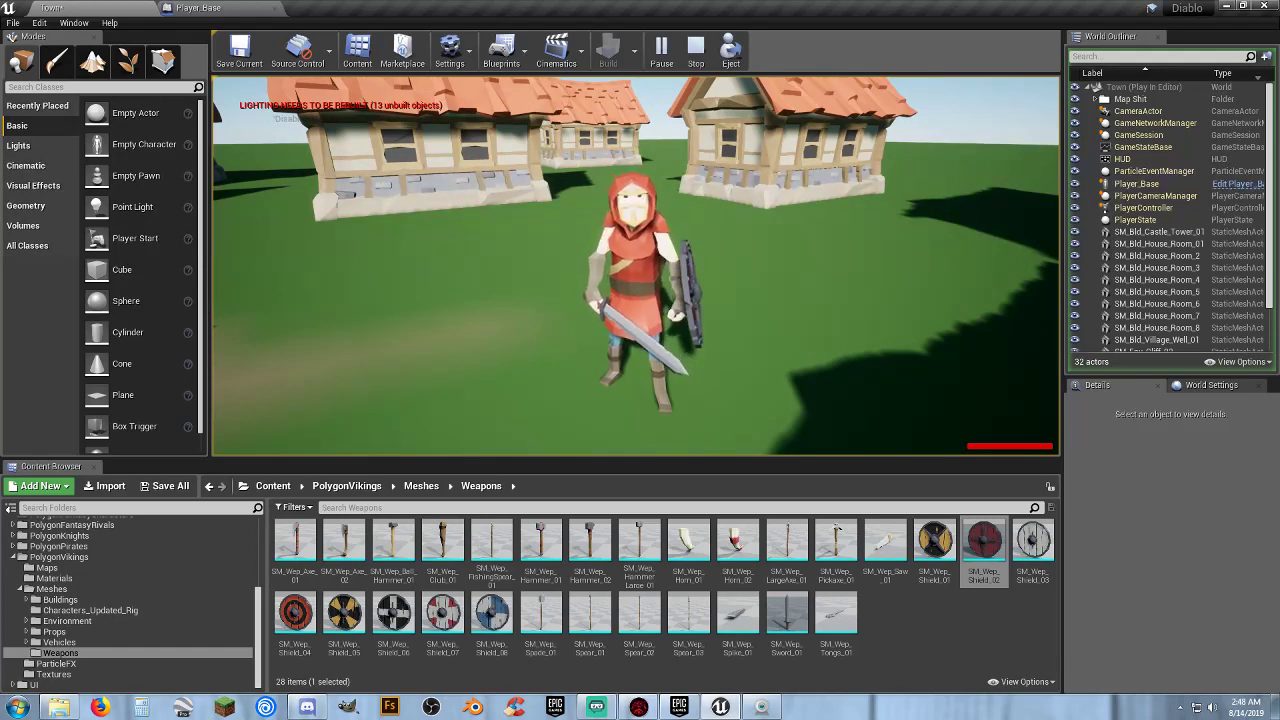
{"action": "key", "text": "Escape"}
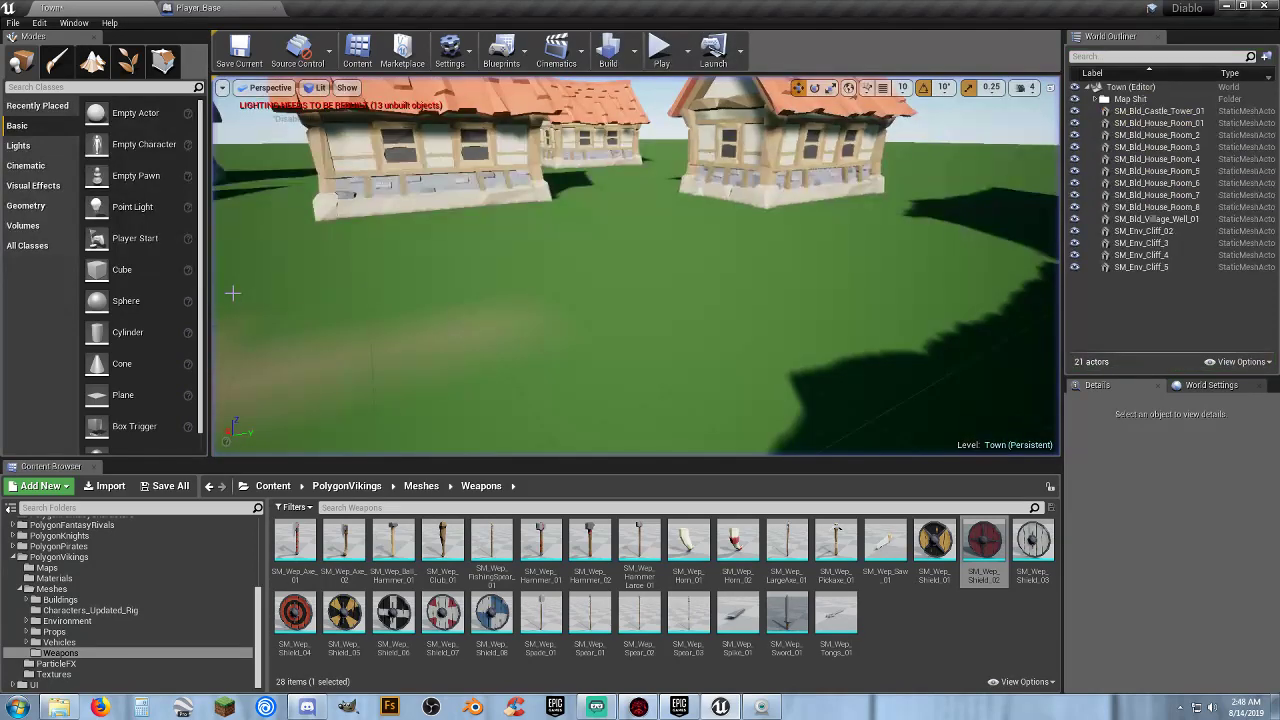
Run a second play test of the Town level to check how the weapons follow the character's running motion.
{"action": "left_click", "coordinate": [931, 666]}
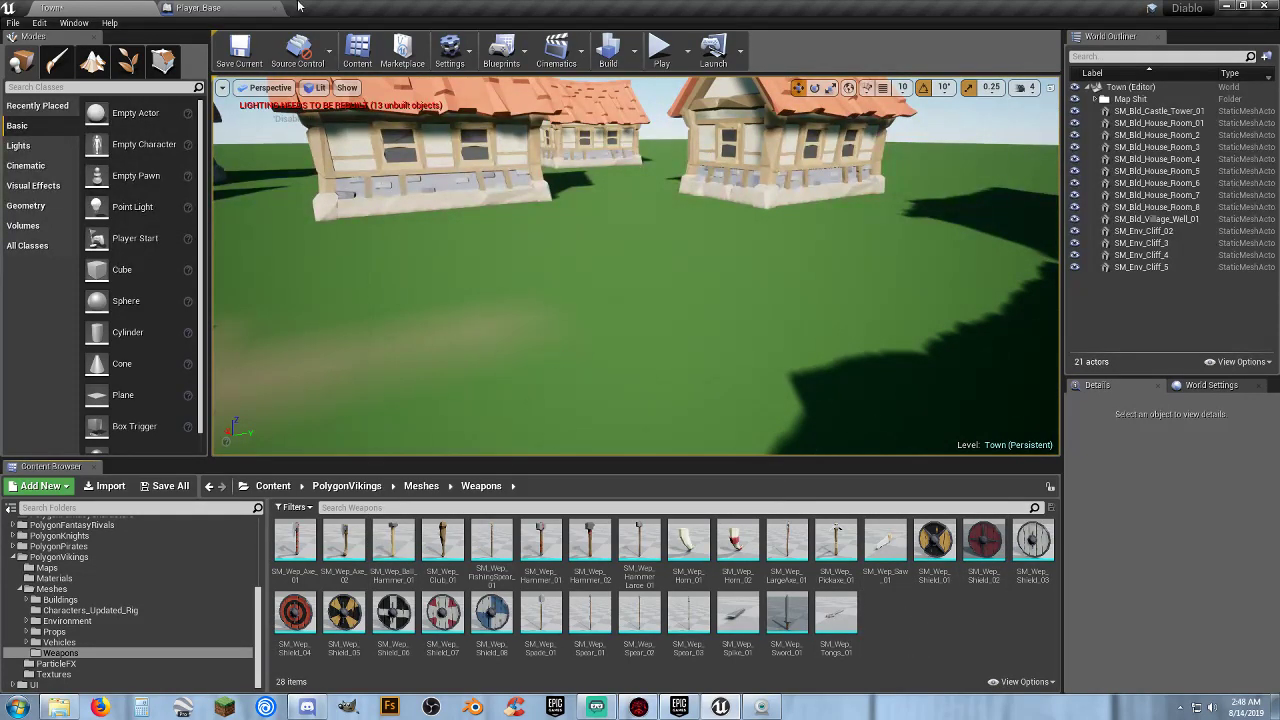
{"action": "left_click", "coordinate": [660, 50]}
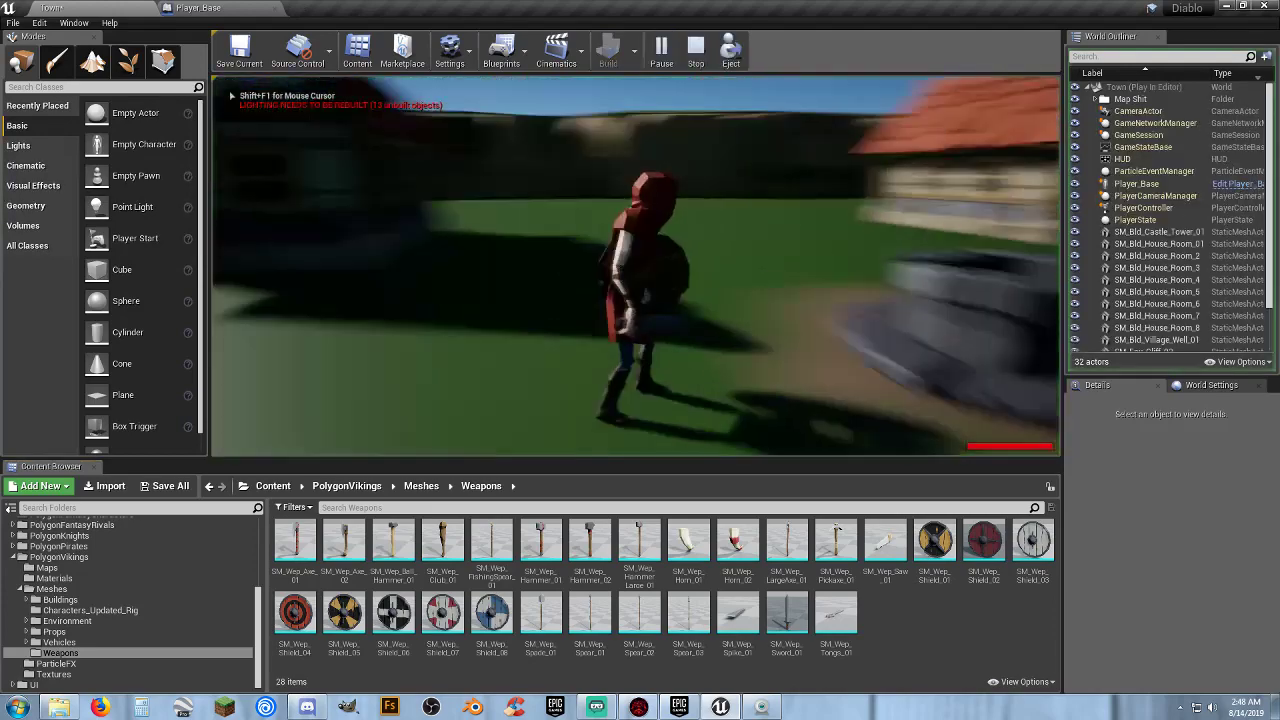
{"action": "key", "text": "w"}
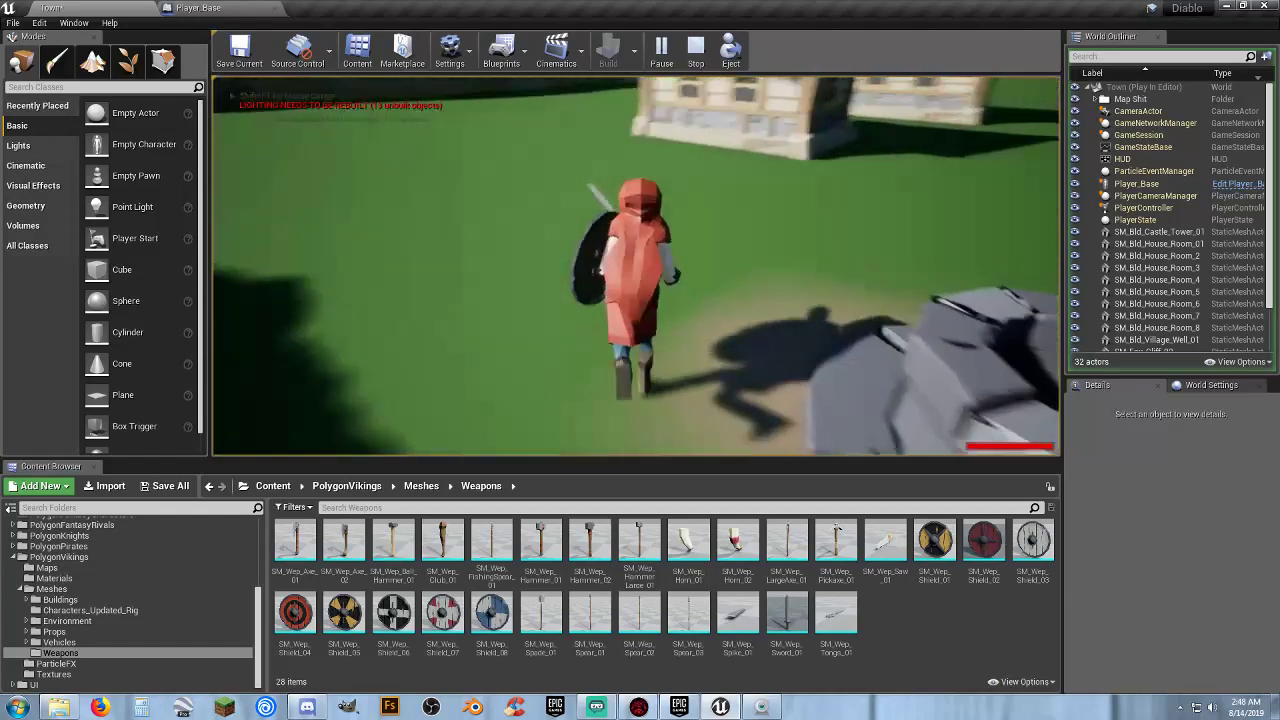
{"action": "key", "text": "s"}
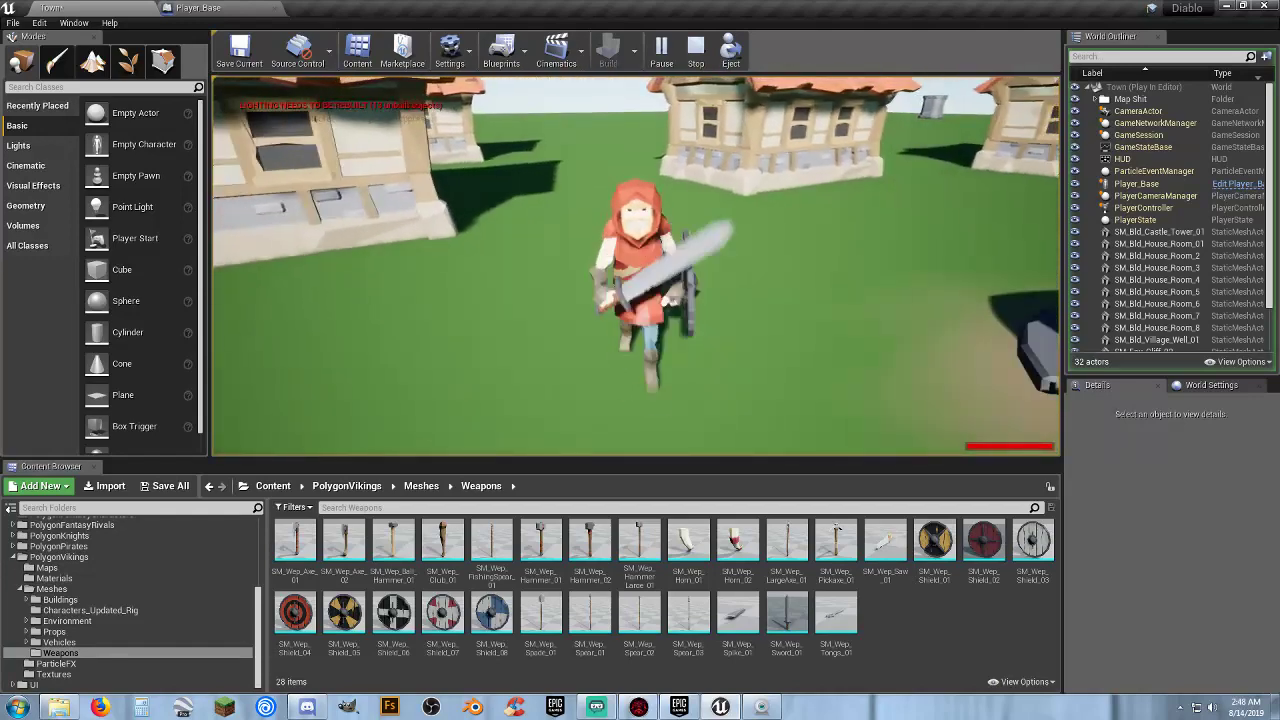
{"action": "key", "text": "Escape"}
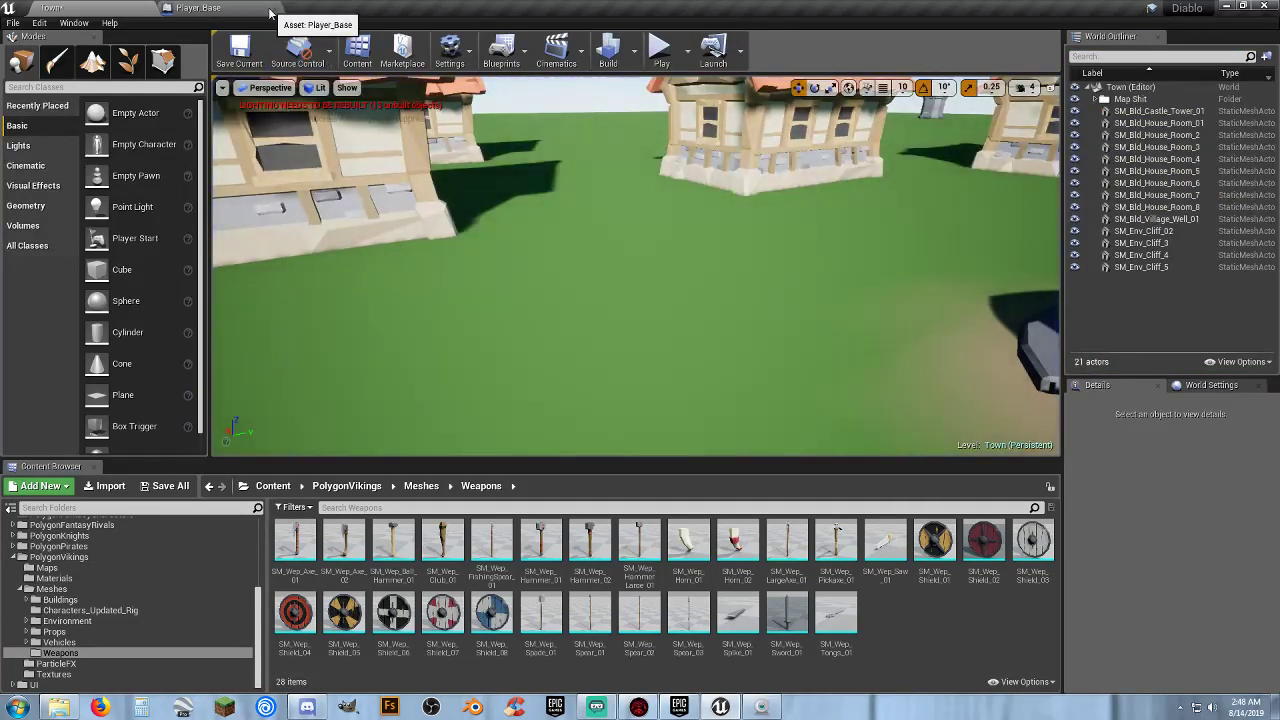
Close the Player_Base blueprint, build the Town level and dismiss the message log.
{"action": "left_click", "coordinate": [269, 12]}
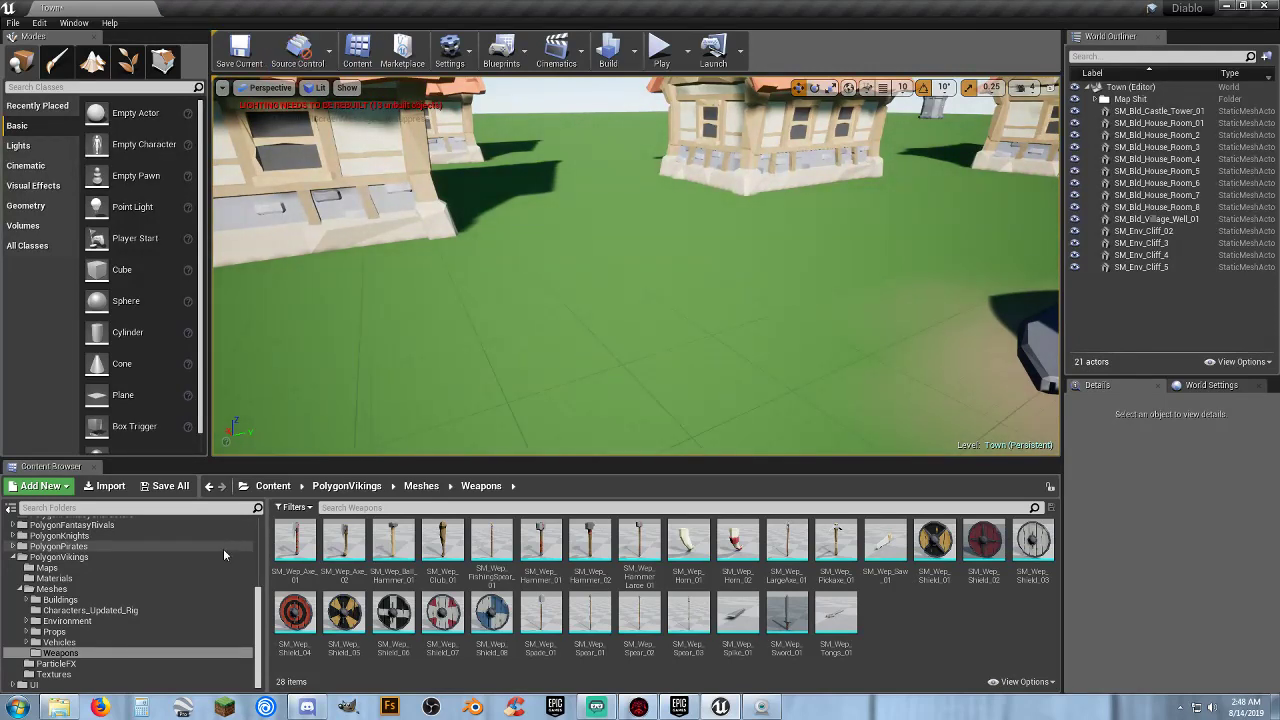
{"action": "left_click", "coordinate": [609, 52]}
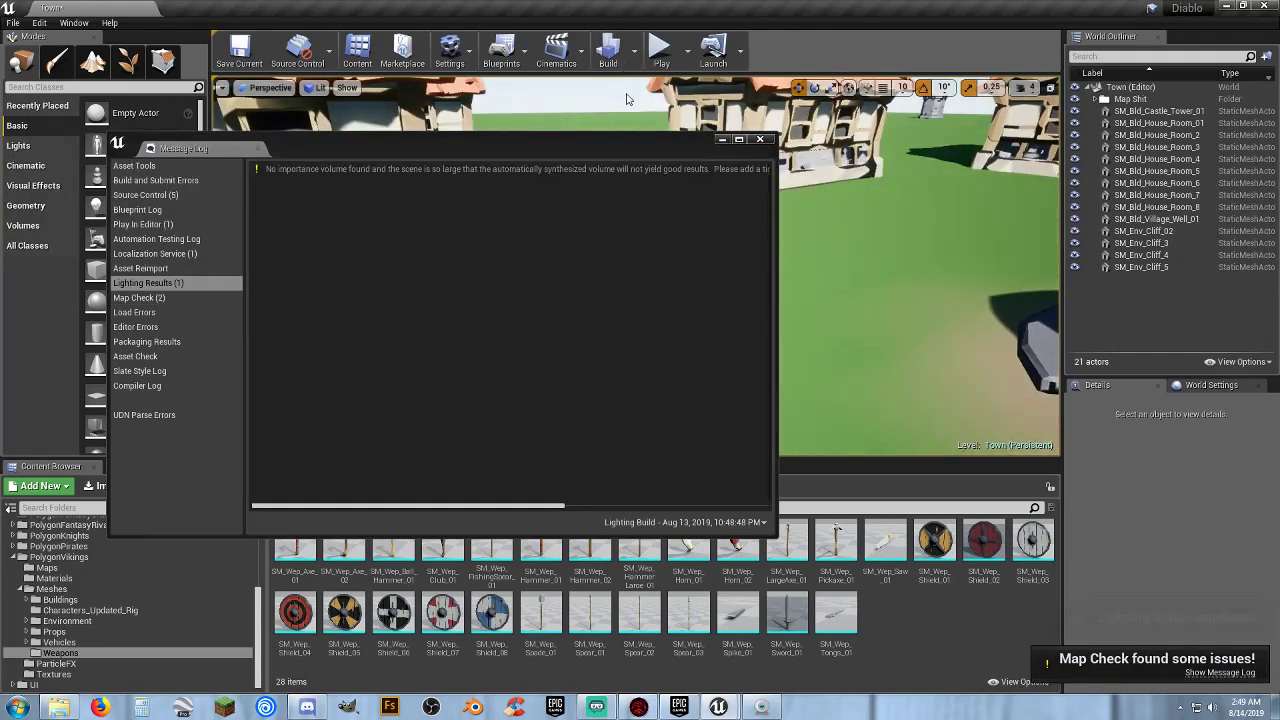
{"action": "left_click", "coordinate": [761, 140]}
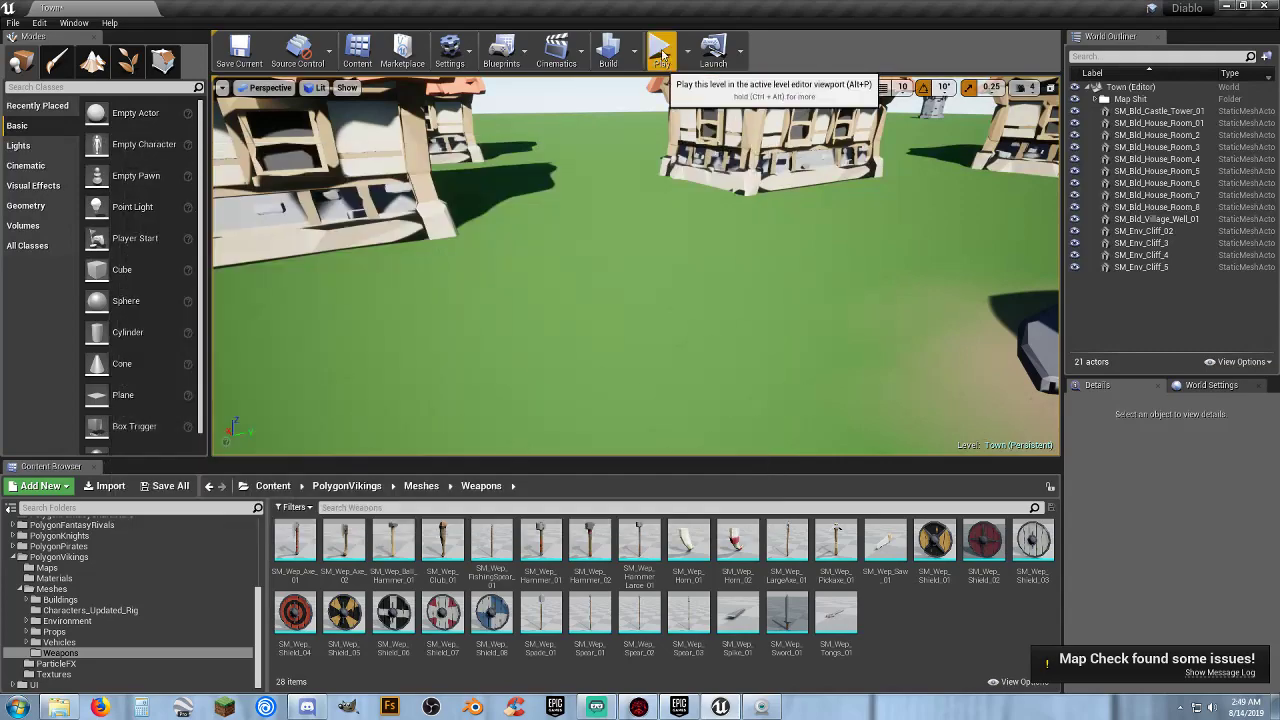
Play-test the rebuilt Town level, checking the equipped character in first-person and third-person view around the houses.
{"action": "left_click", "coordinate": [662, 55]}
{"action": "key", "text": "w"}
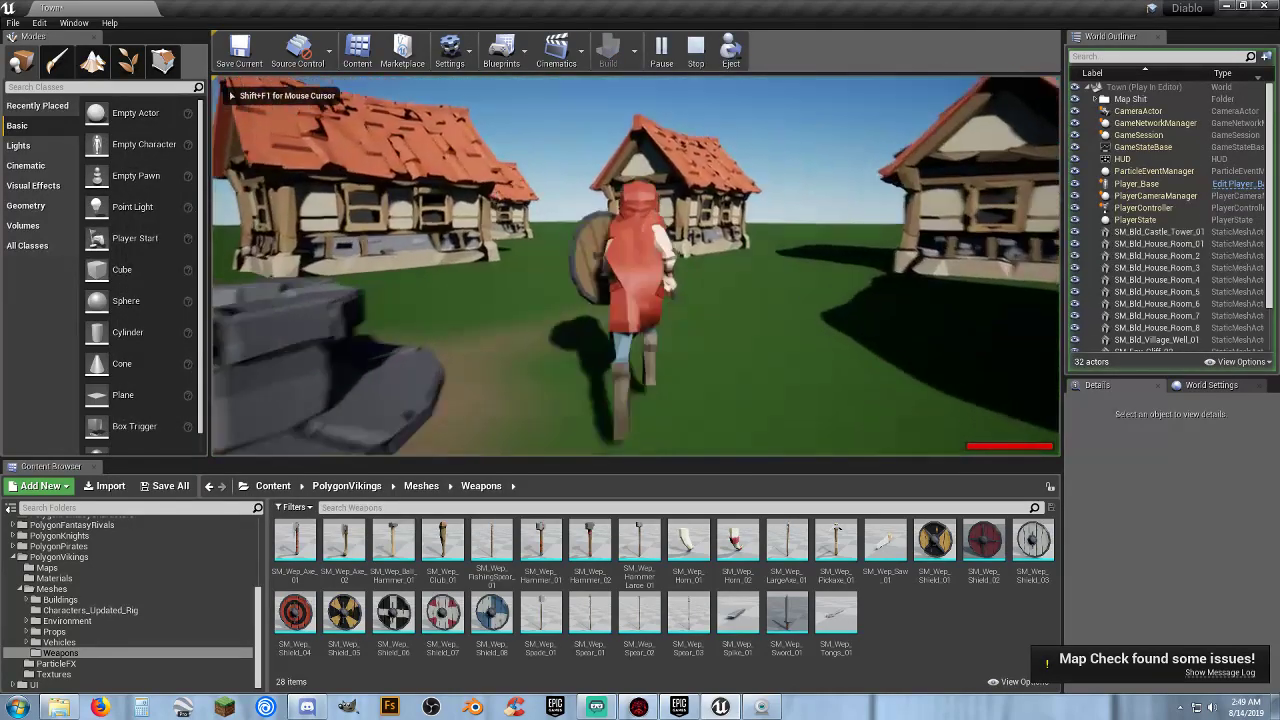
{"action": "key", "text": "v"}
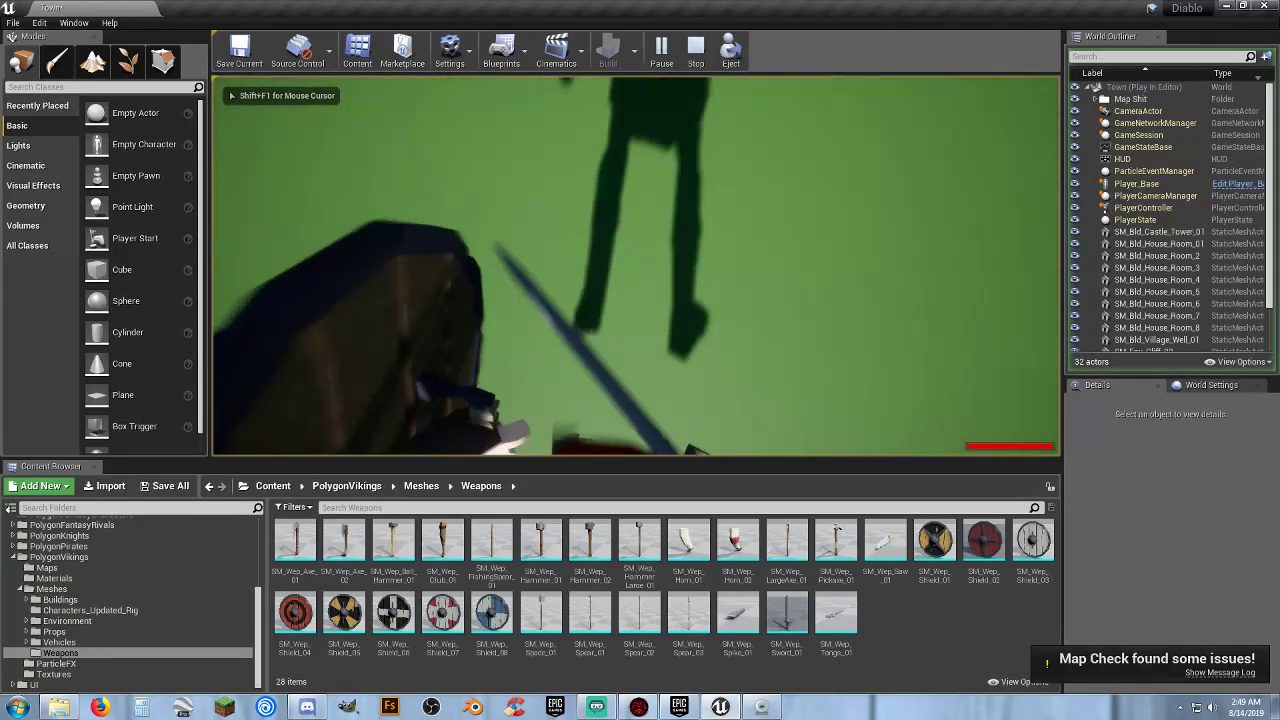
{"action": "key", "text": "w"}
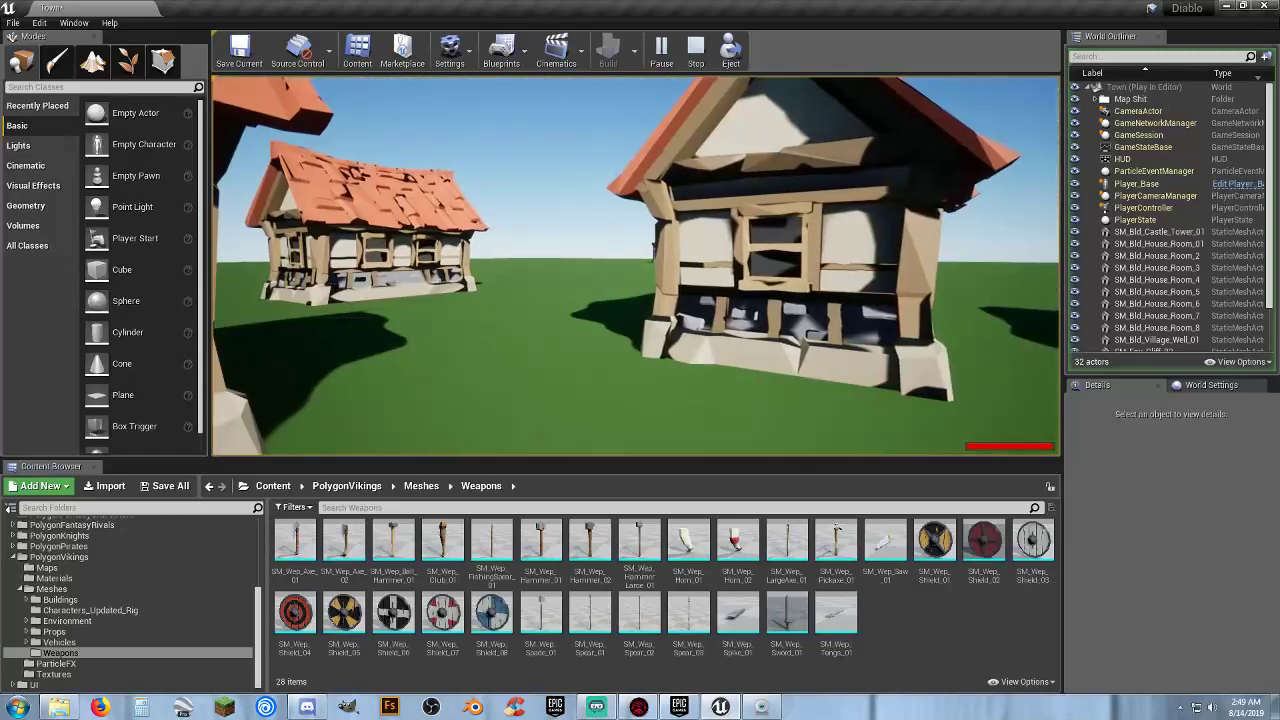
{"action": "key", "text": "w"}
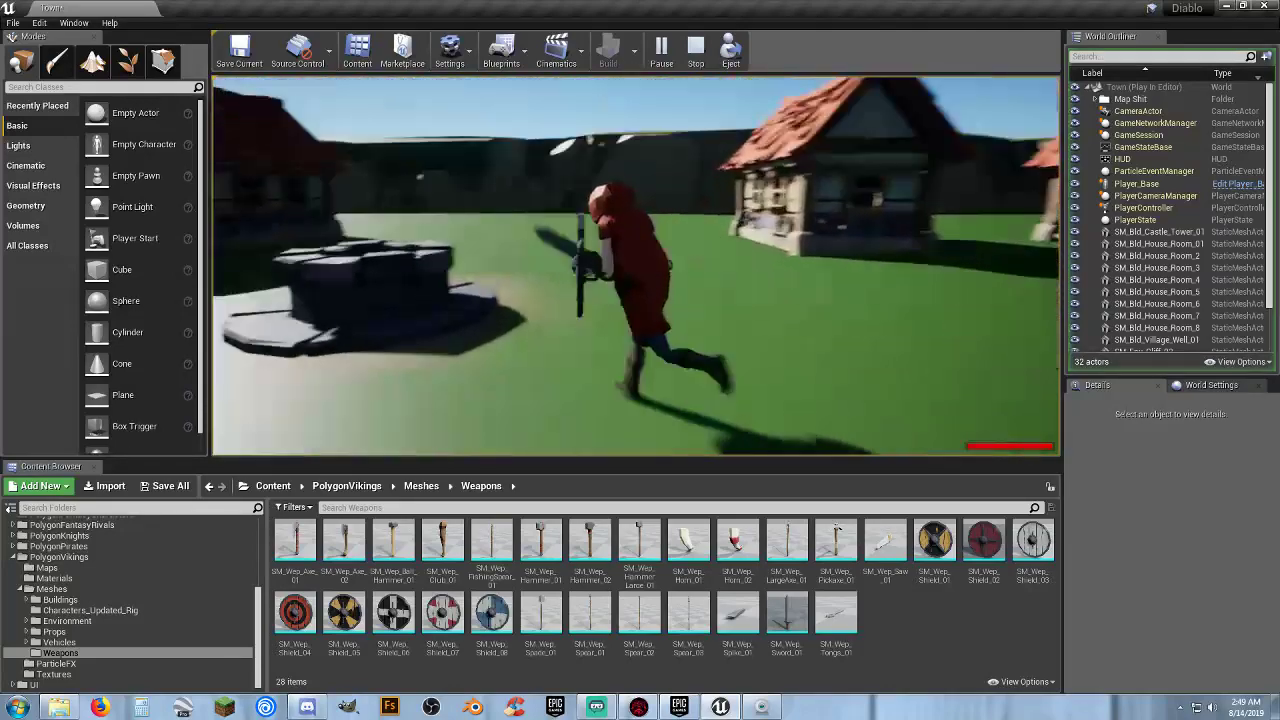
{"action": "key", "text": "w"}
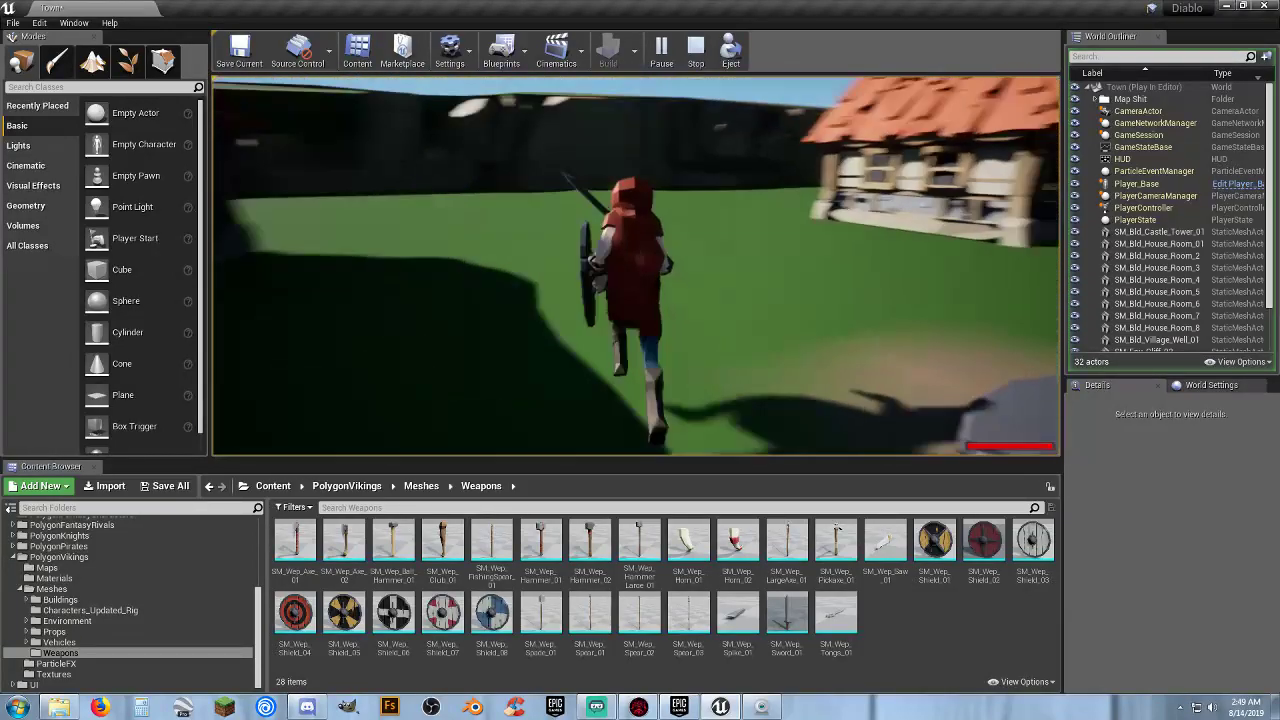
{"action": "key", "text": "Escape"}
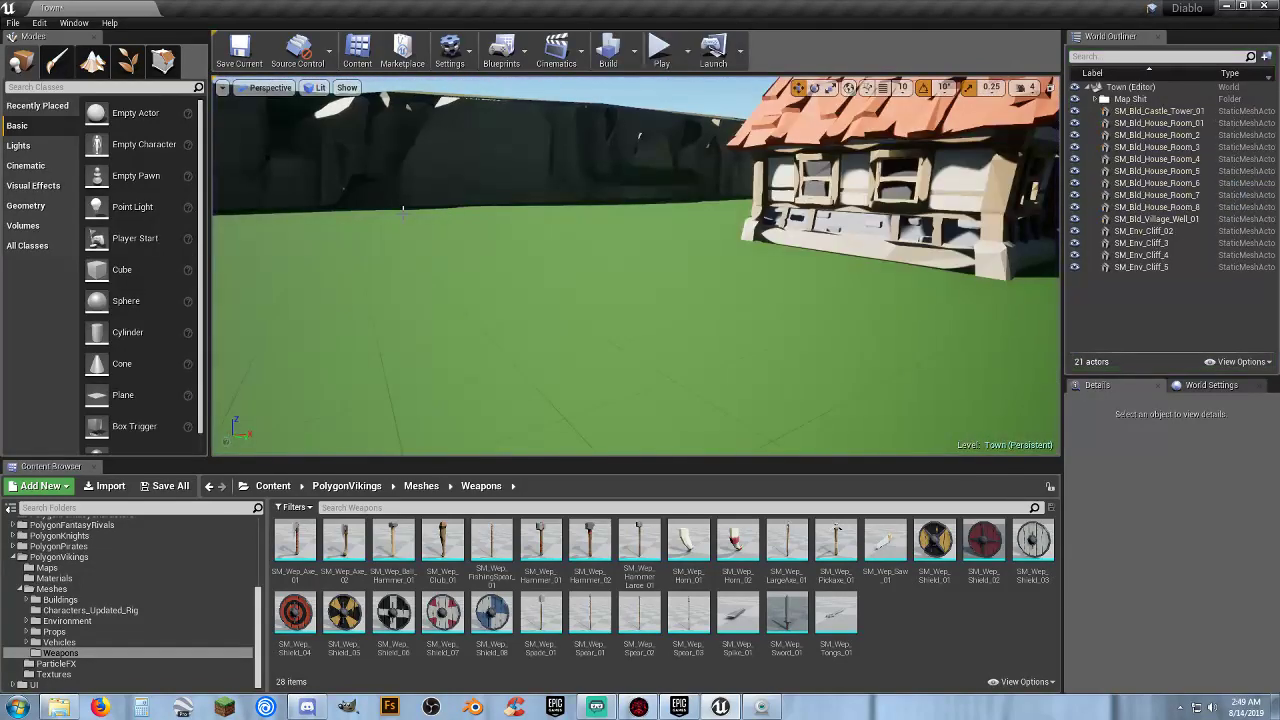
Save all unsaved content, including the Town level and Town_BuiltData.
{"action": "left_click", "coordinate": [157, 486]}
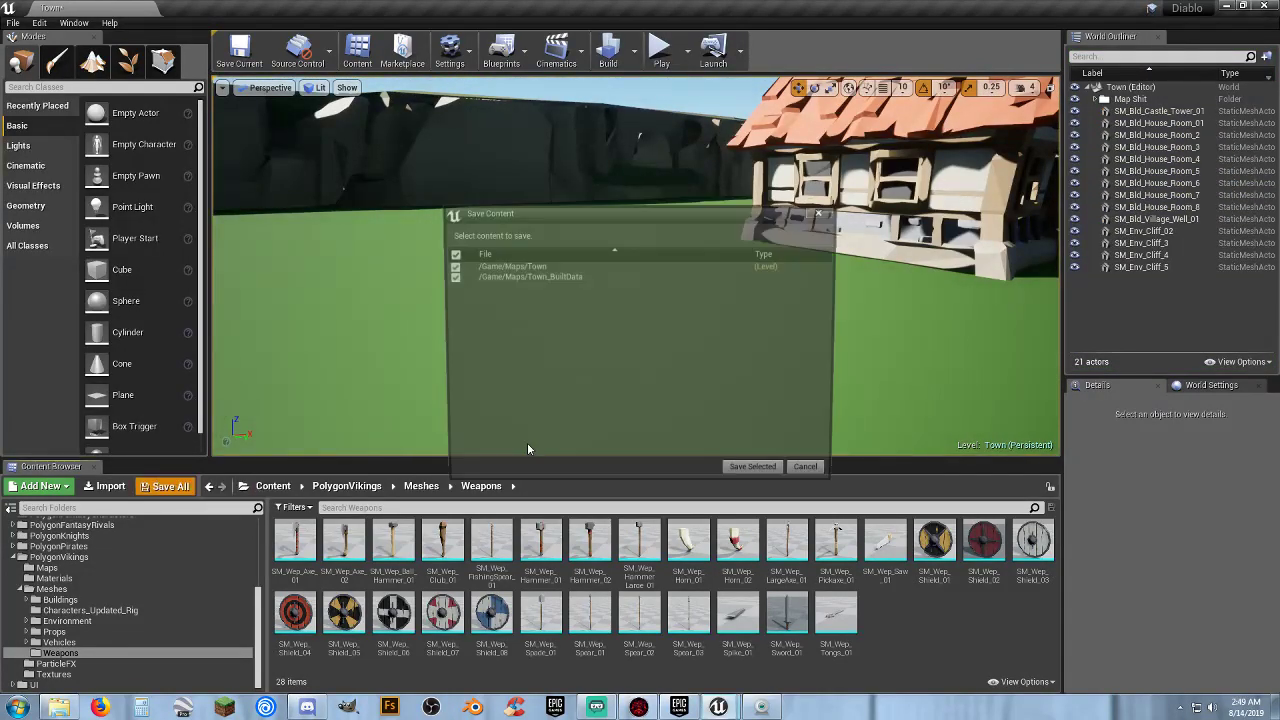
{"action": "left_click", "coordinate": [757, 470]}
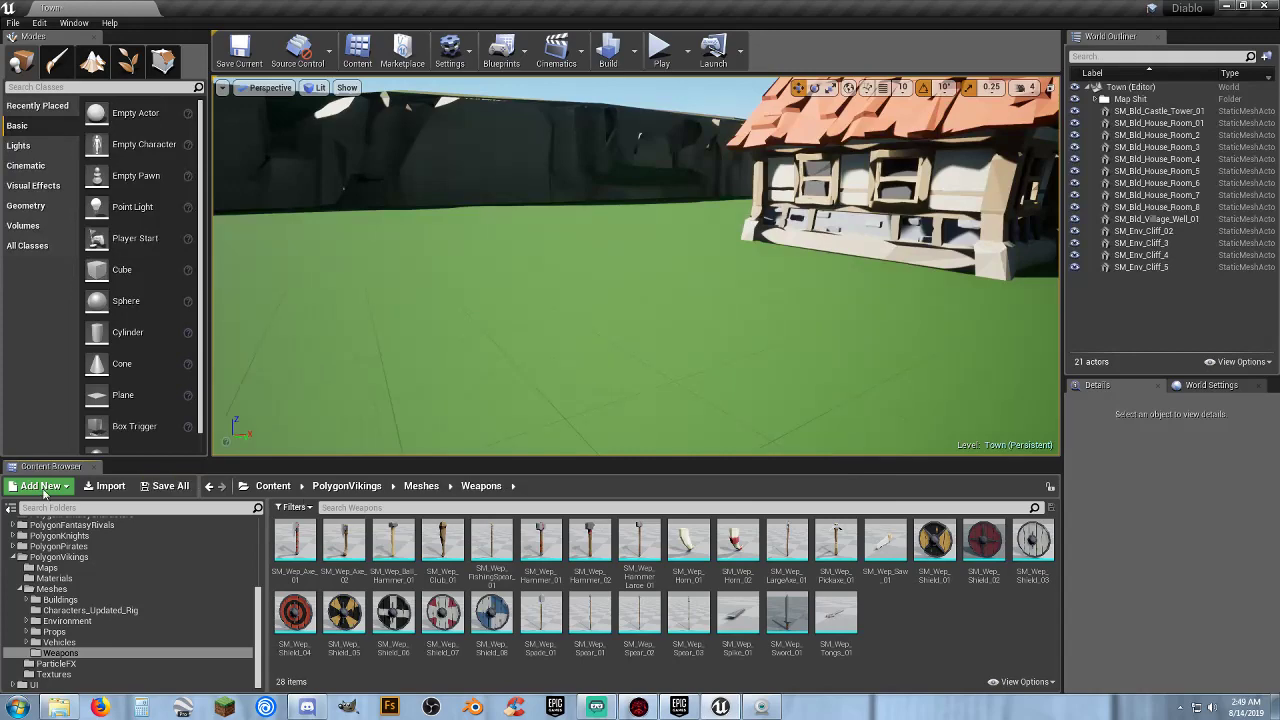
{"action": "right_click_drag", "start_coordinate": [666, 342], "coordinate": [898, 358]}
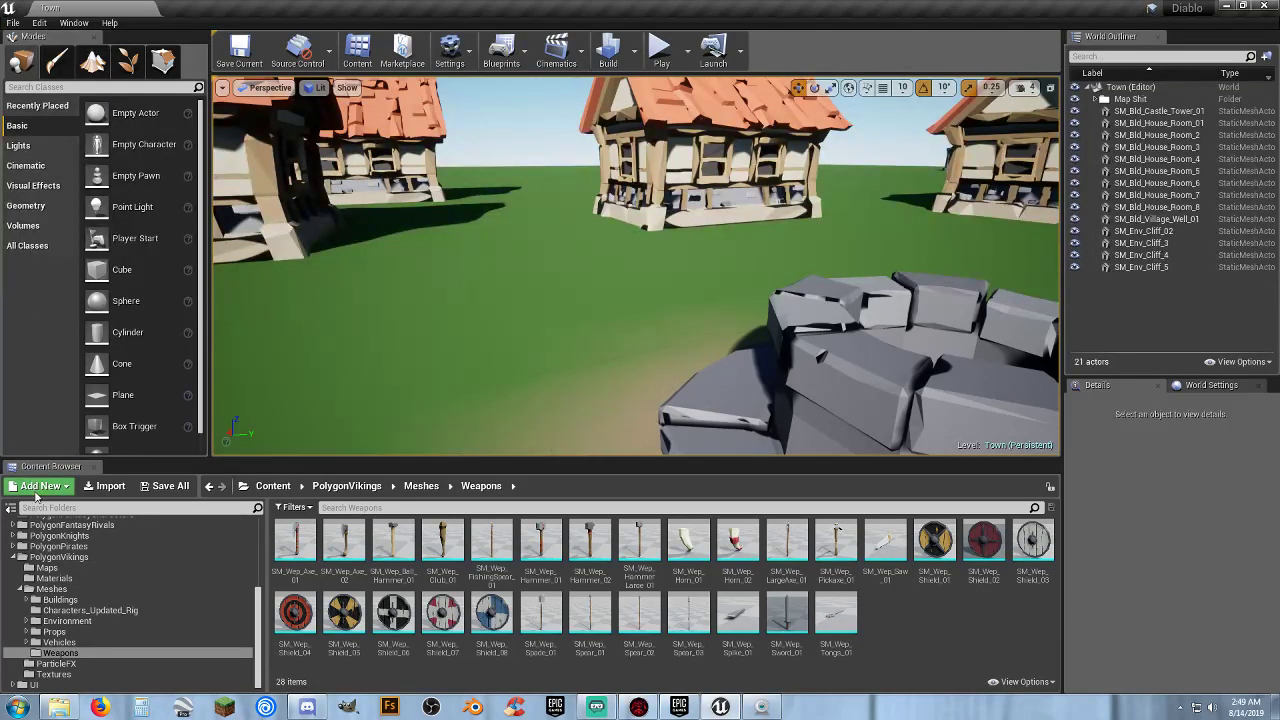
{"action": "left_click", "coordinate": [38, 489]}
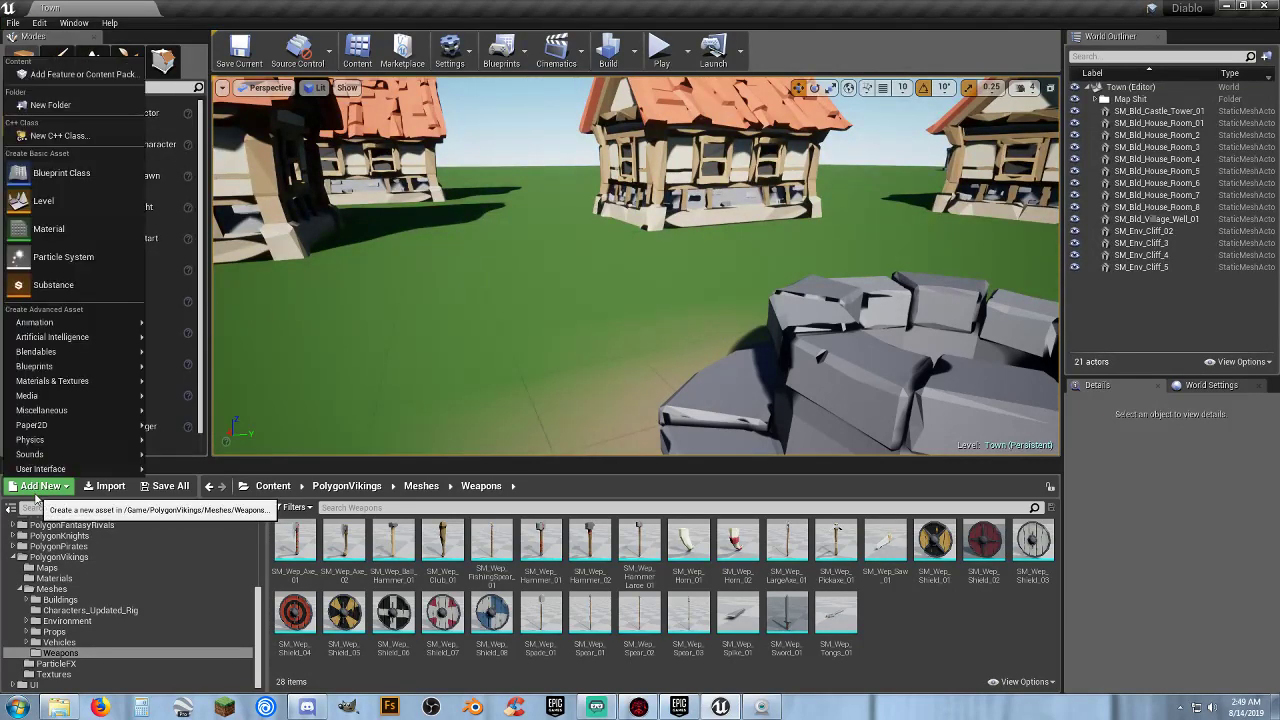
{"action": "left_click", "coordinate": [84, 75]}
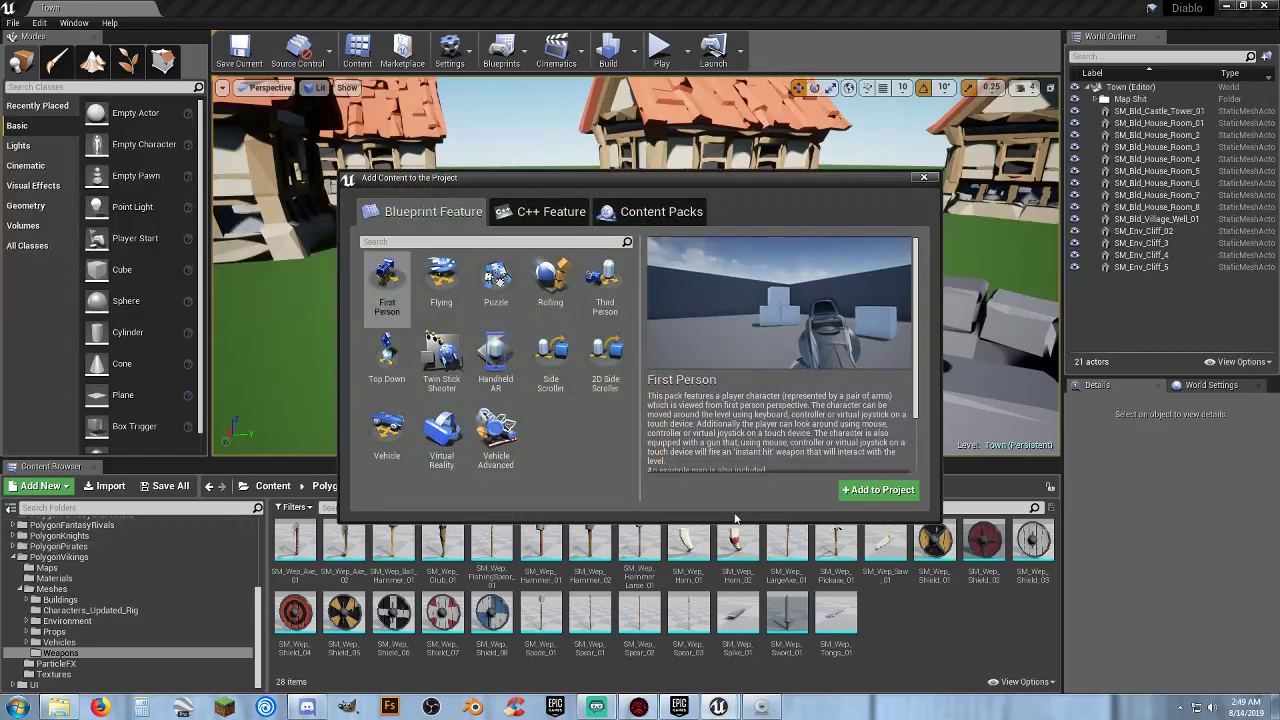
{"action": "left_click", "coordinate": [923, 177]}
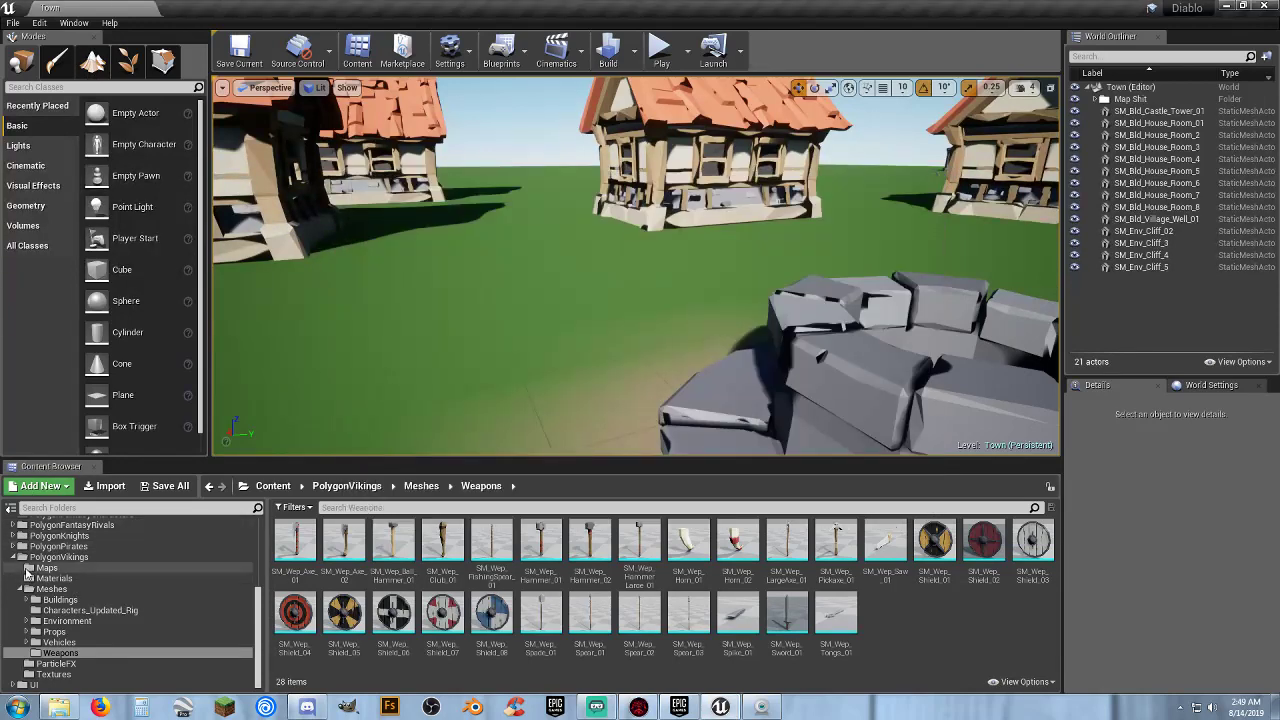
Collapse the PolygonVikings, Characters and Assets folders and select the root Content folder.
{"action": "left_click", "coordinate": [13, 557]}
{"action": "scroll", "coordinate": [42, 562], "scroll_direction": "up", "scroll_amount": 3}
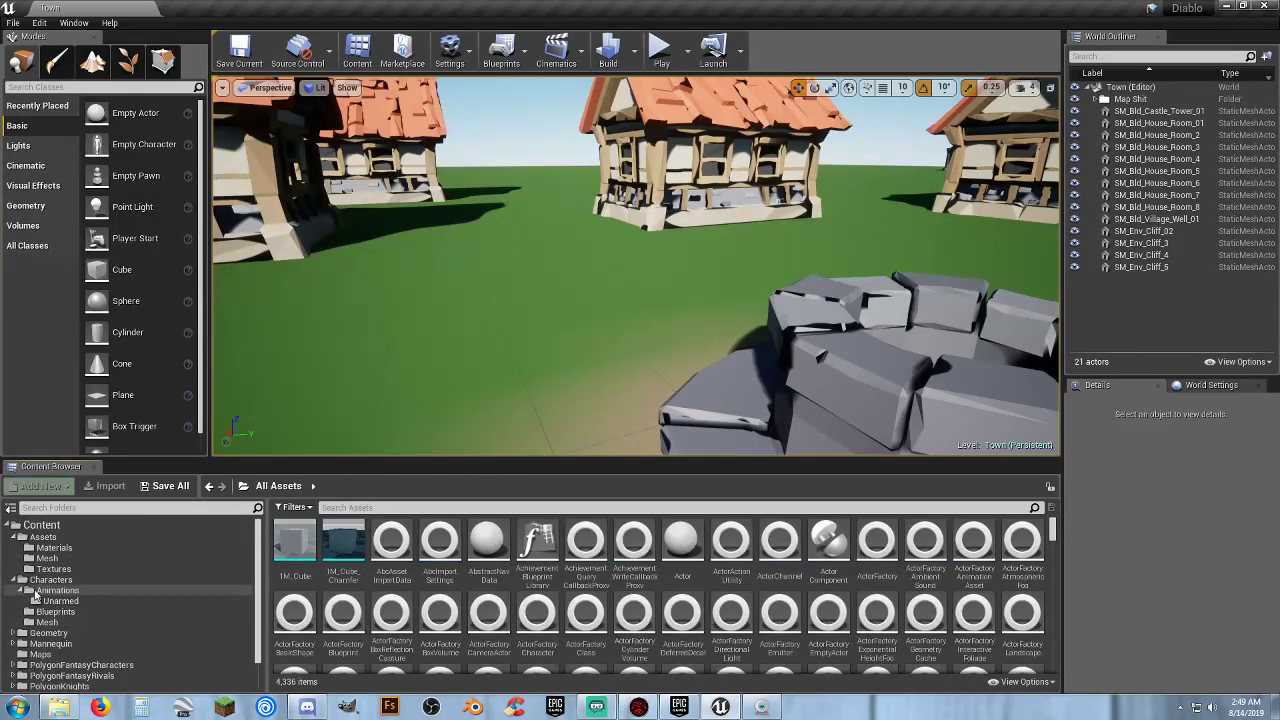
{"action": "left_click", "coordinate": [22, 580]}
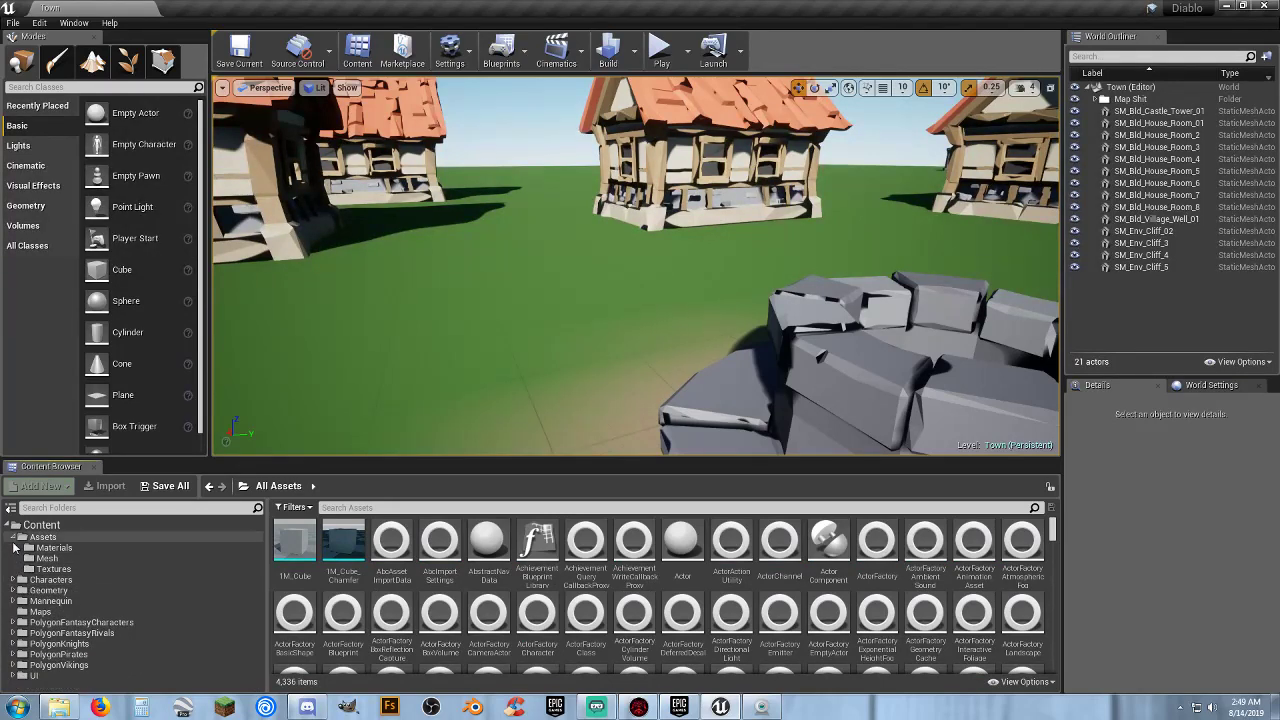
{"action": "left_click", "coordinate": [14, 538]}
{"action": "left_click", "coordinate": [41, 525]}
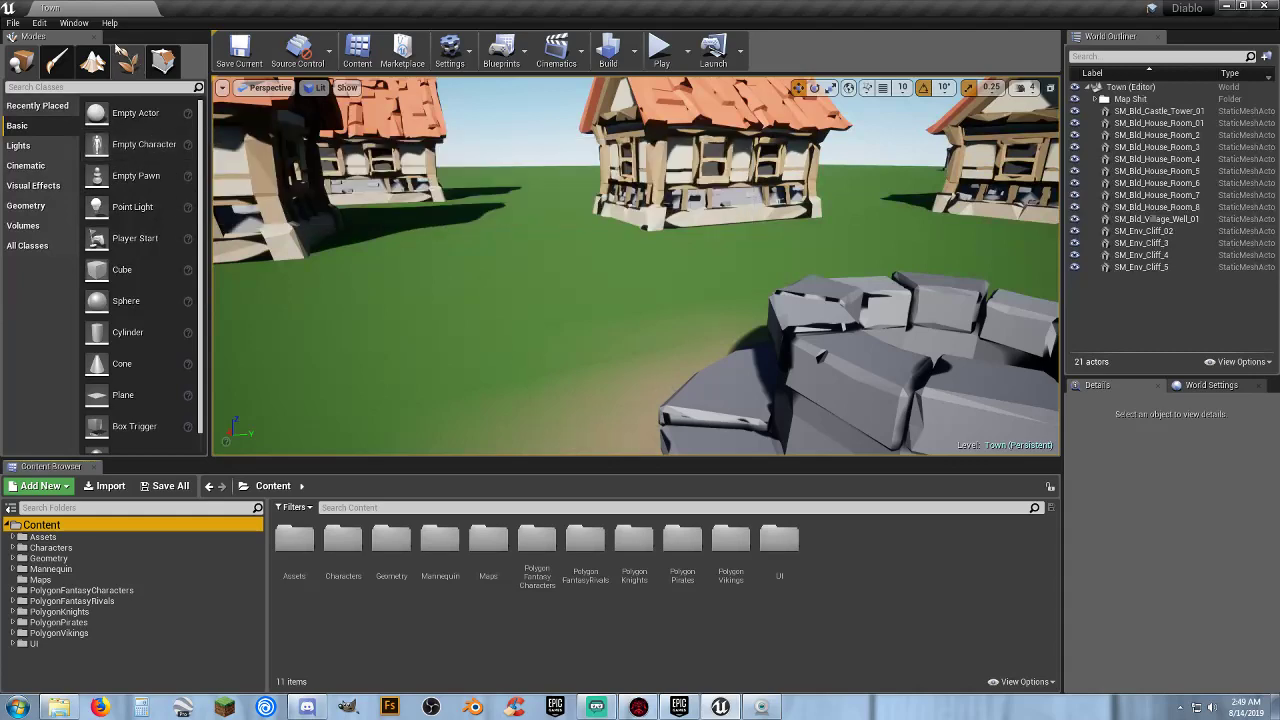
Add the Top Down Blueprint feature pack to the project.
{"action": "left_click", "coordinate": [38, 486]}
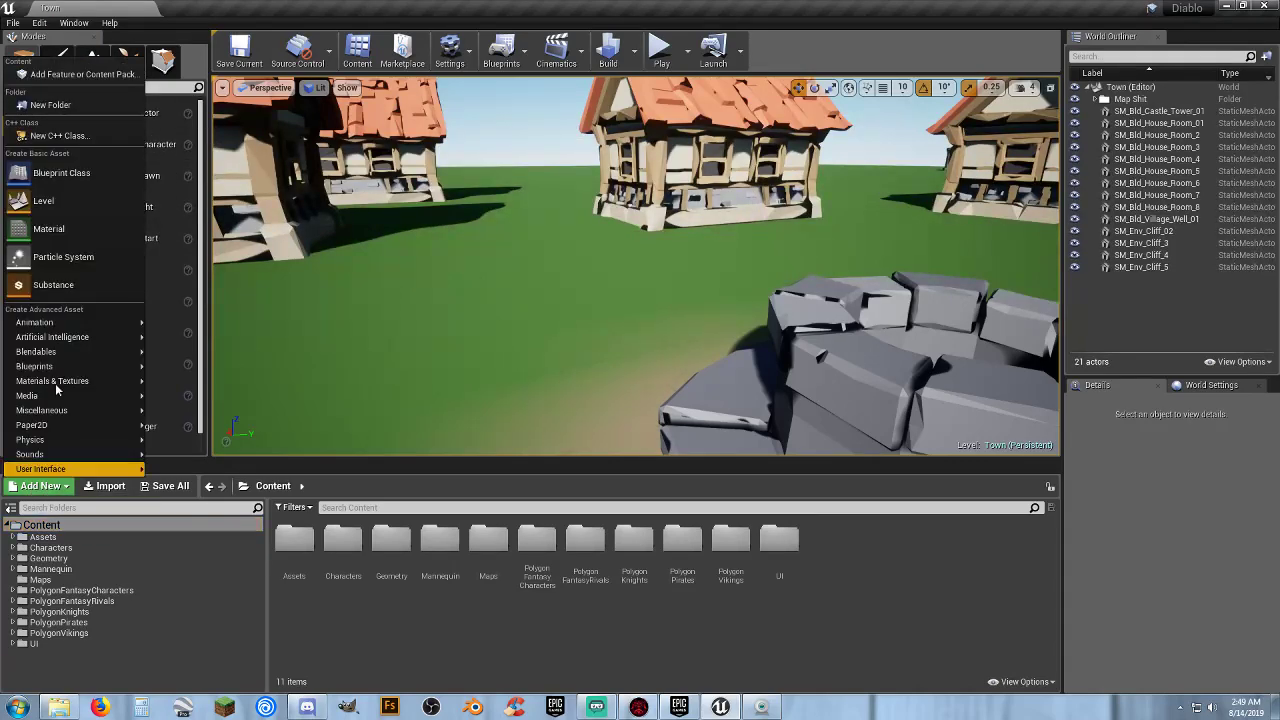
{"action": "left_click", "coordinate": [100, 76]}
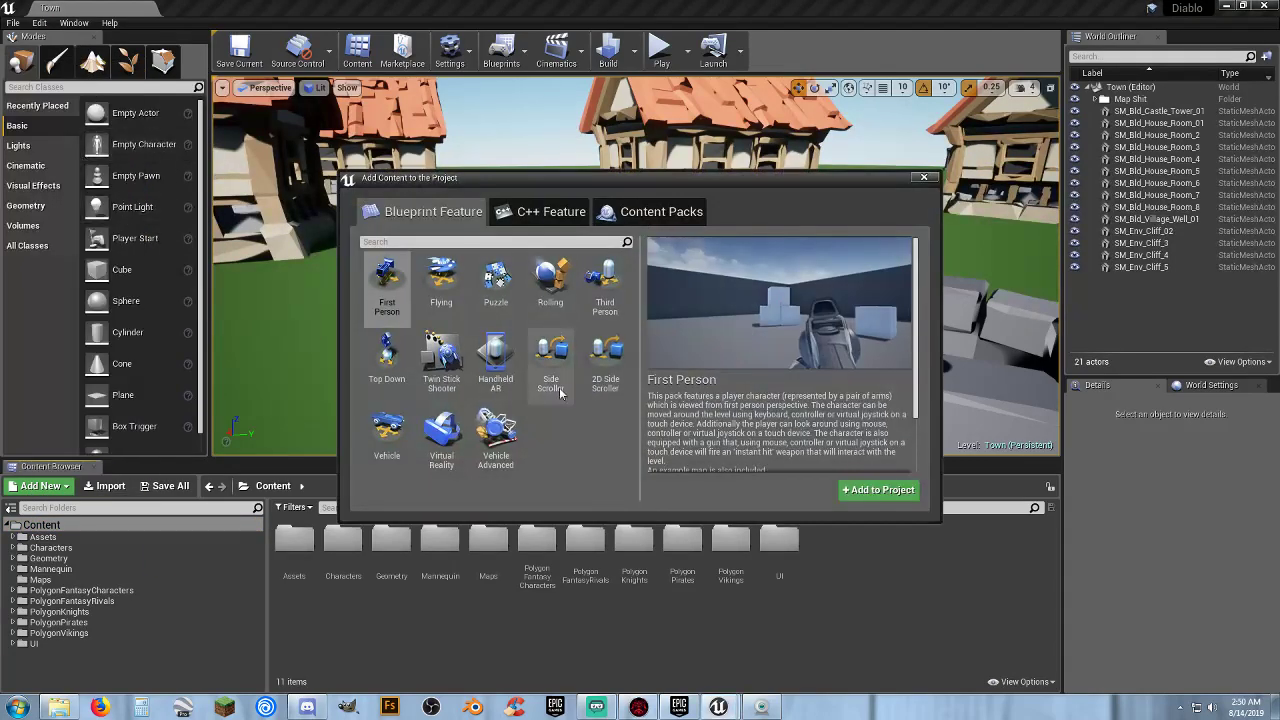
{"action": "left_click", "coordinate": [395, 365]}
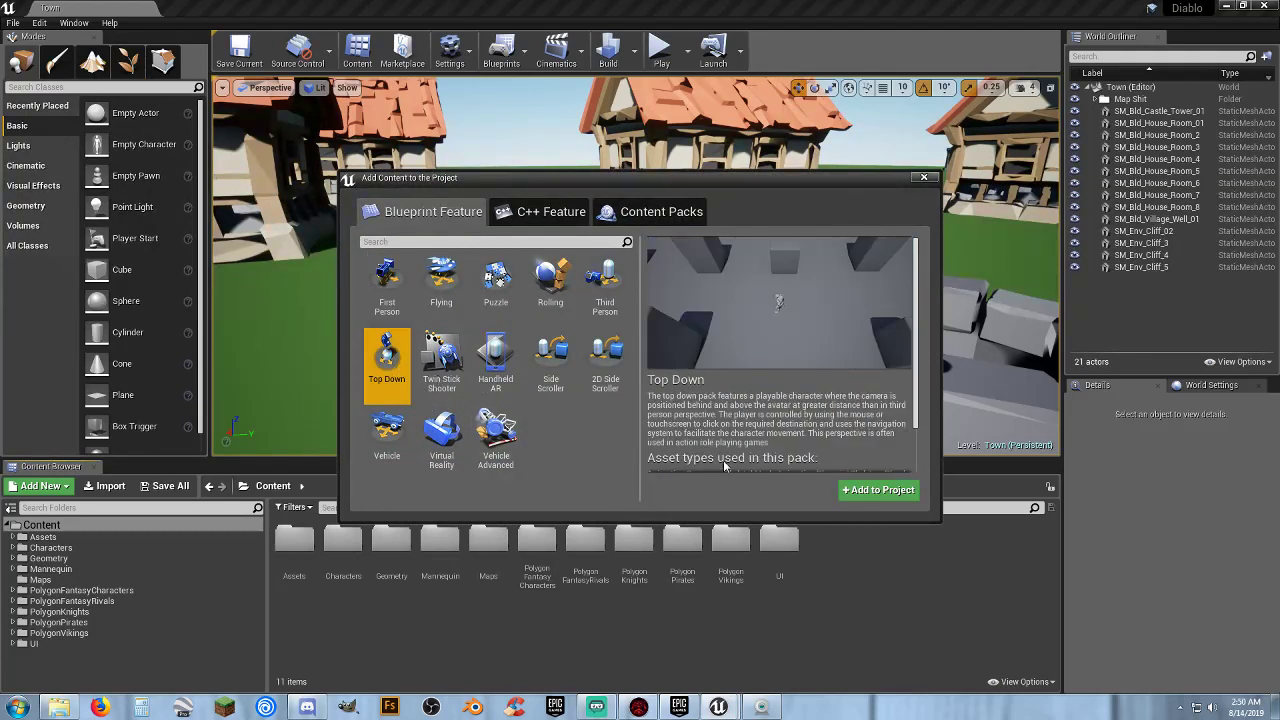
{"action": "left_click", "coordinate": [884, 495]}
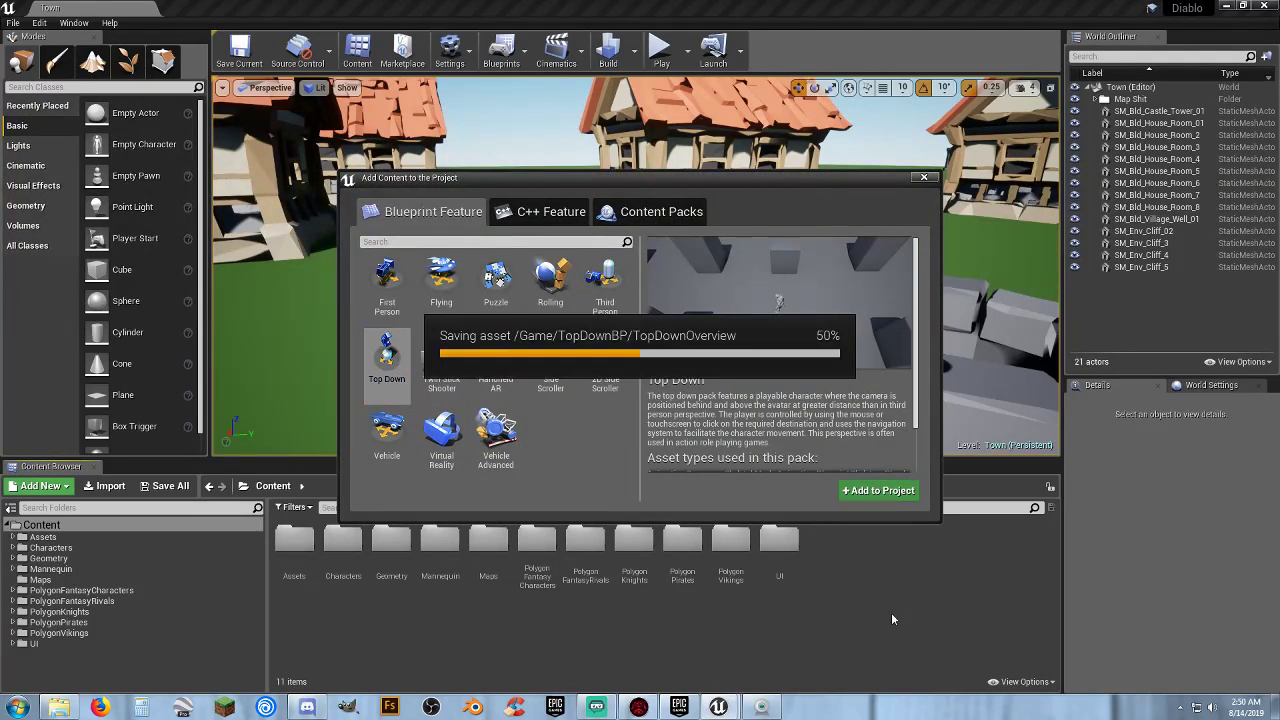
Close the Add Content dialog and set the Town level's GameMode Override to TopDownGameMode.
{"action": "left_click", "coordinate": [922, 178]}
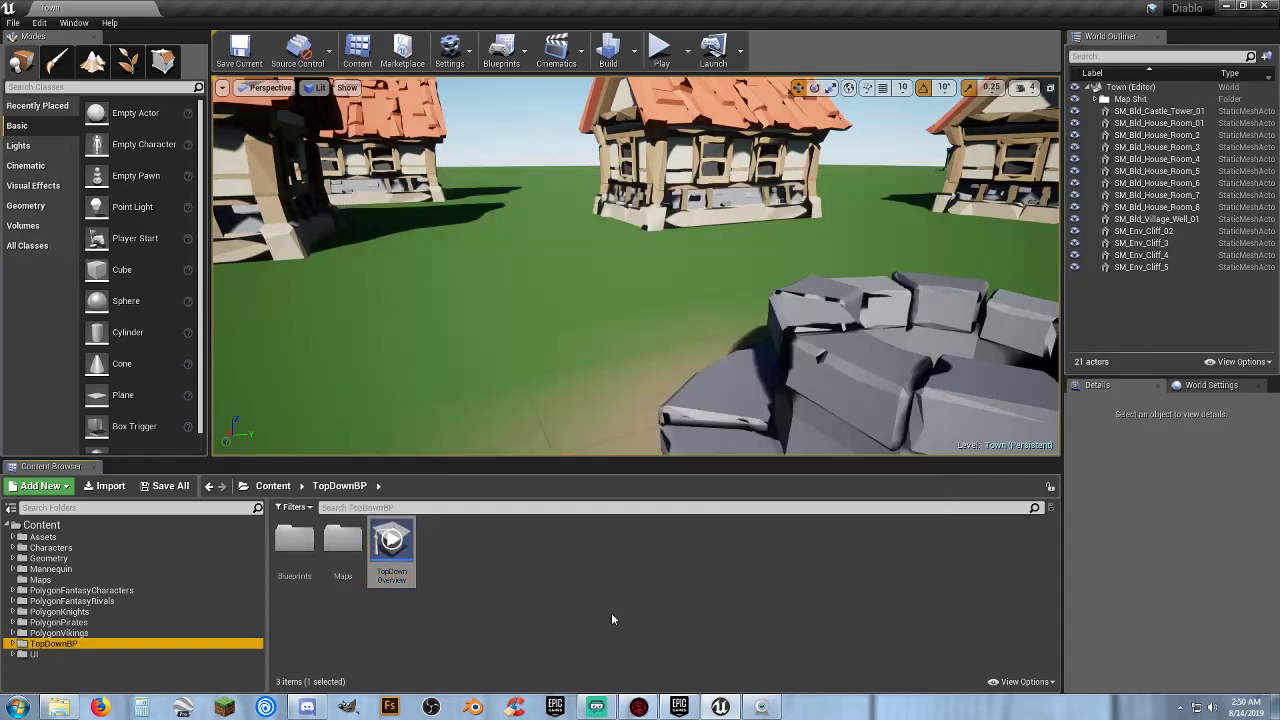
{"action": "left_click", "coordinate": [611, 612]}
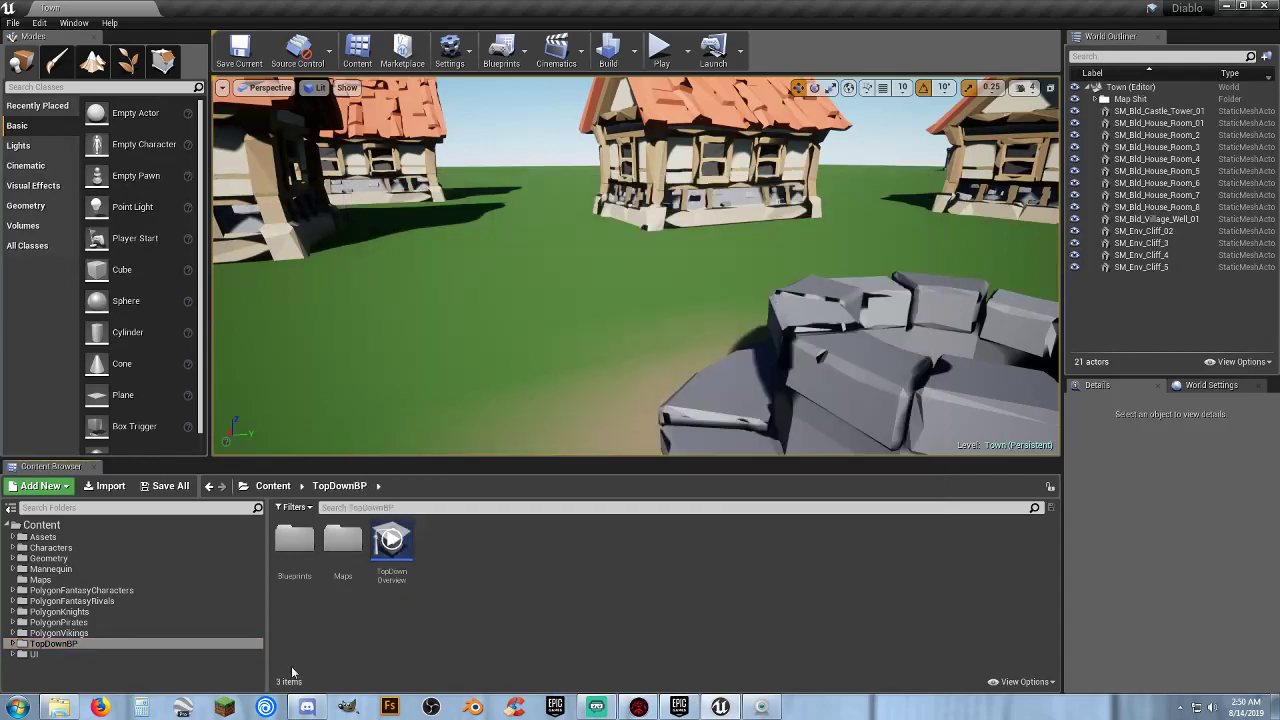
{"action": "left_click", "coordinate": [1211, 385]}
{"action": "left_click", "coordinate": [1180, 509]}
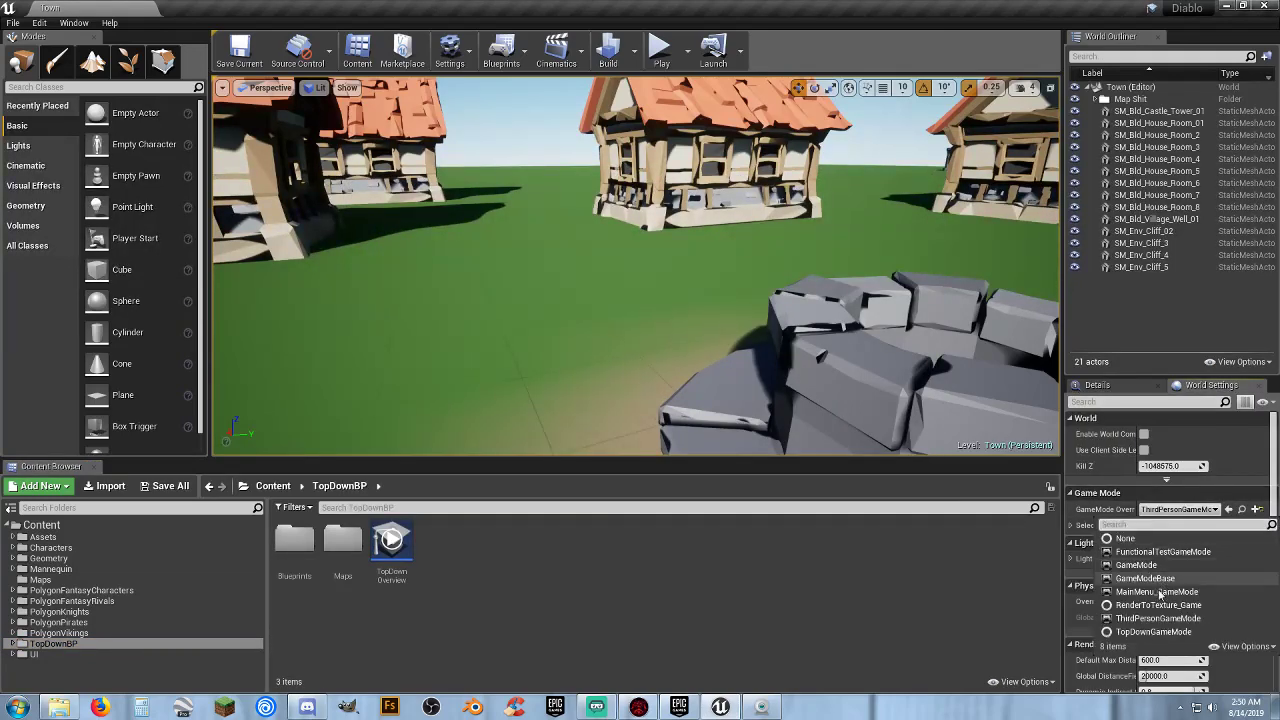
{"action": "left_click", "coordinate": [1153, 631]}
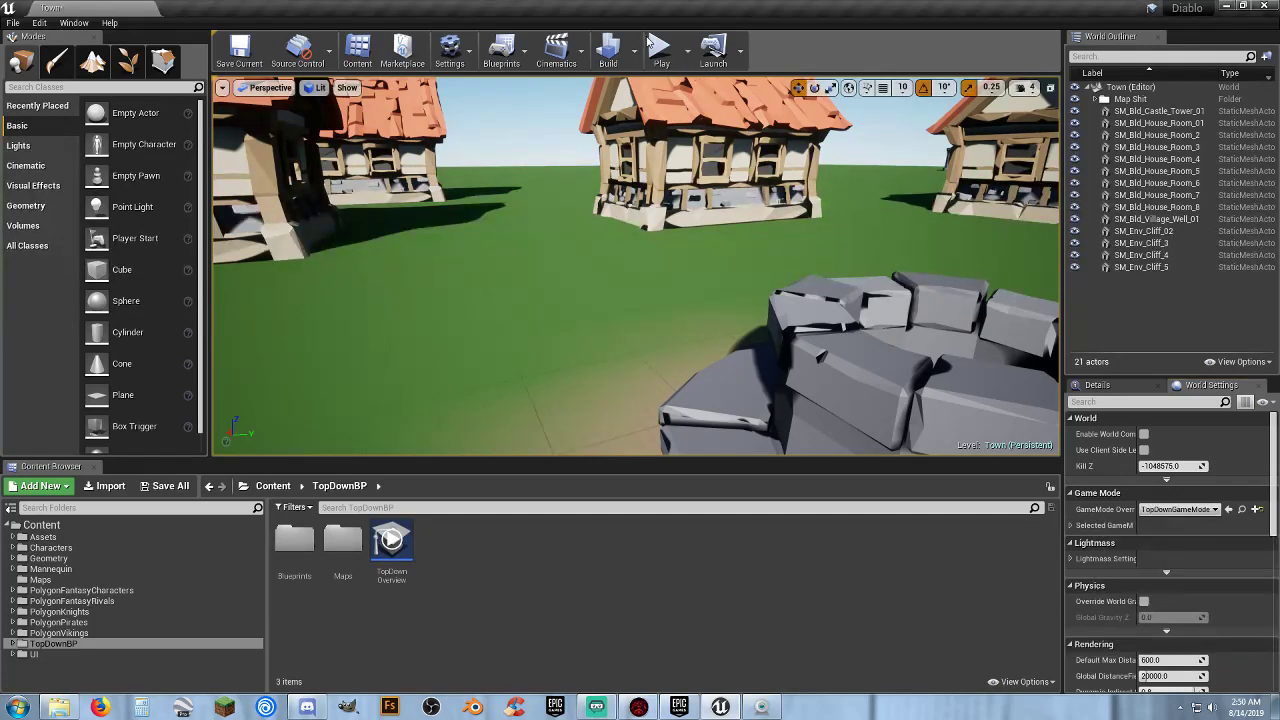
Play-test the Town level with the top-down game mode and expand the selected game mode's class settings.
{"action": "left_click", "coordinate": [658, 46]}
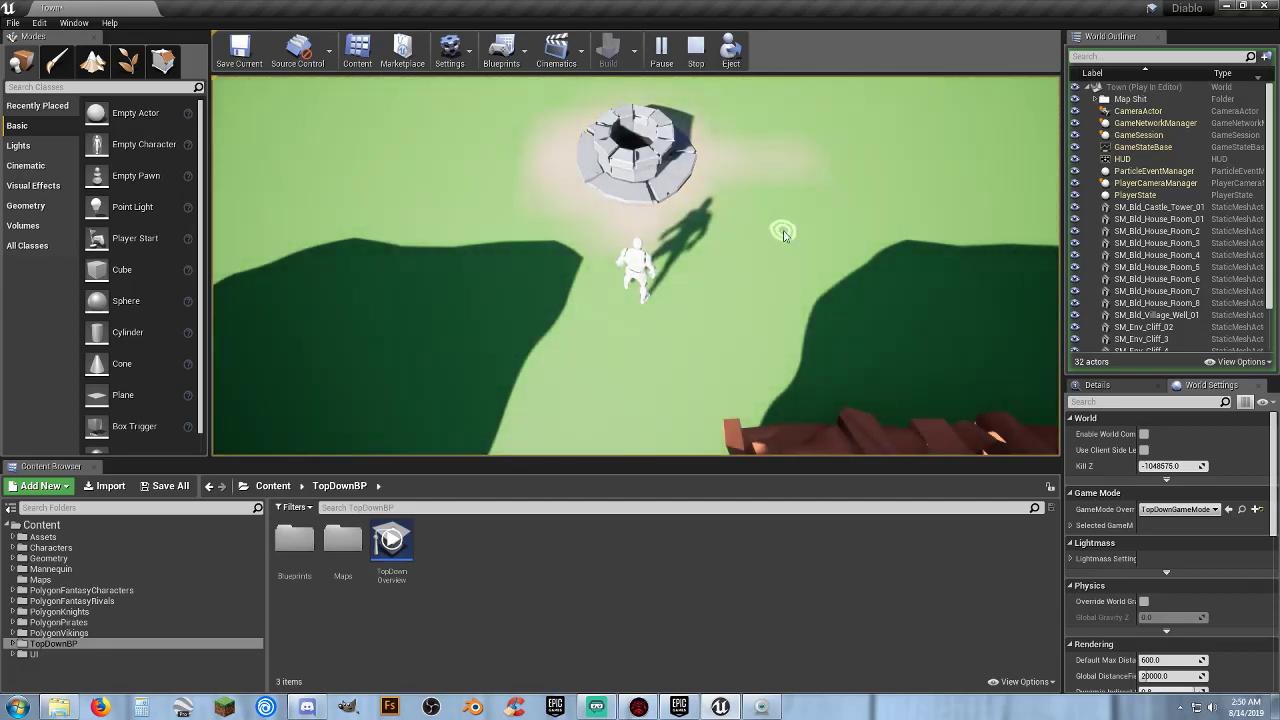
{"action": "key", "text": "Escape"}
{"action": "left_click", "coordinate": [1071, 525]}
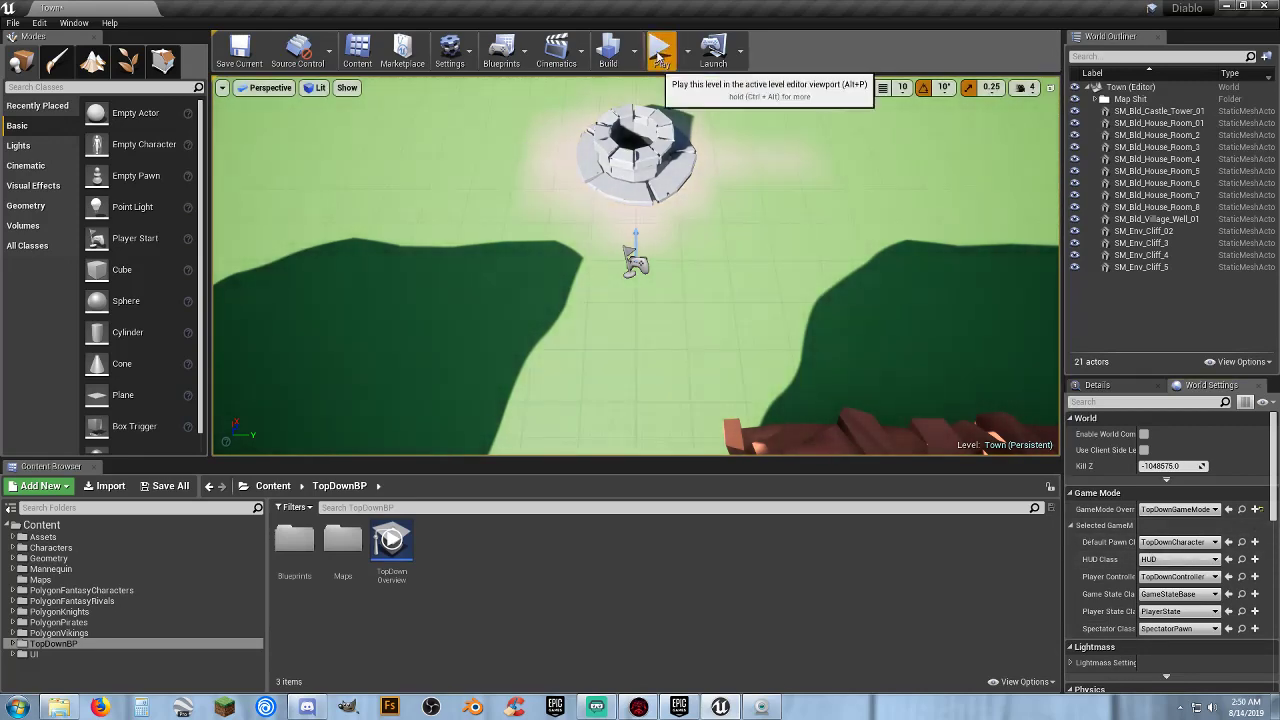
{"action": "left_click", "coordinate": [660, 58]}
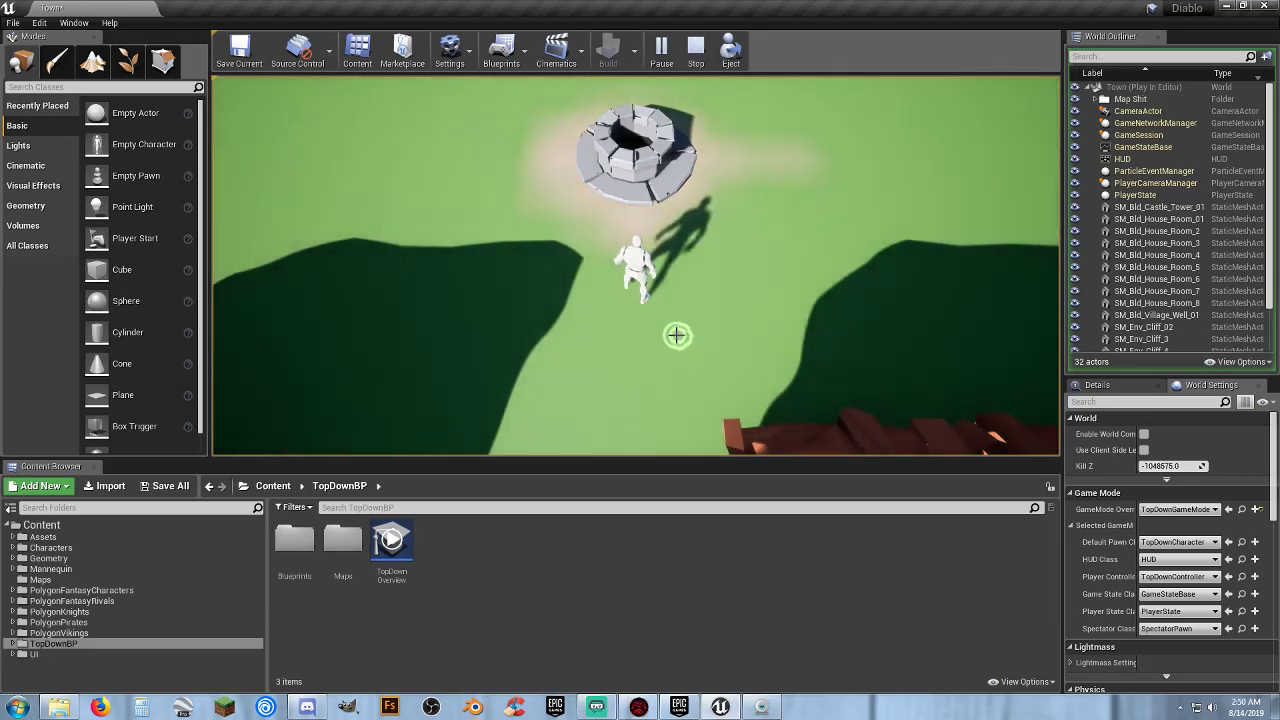
{"action": "key", "text": "Escape"}
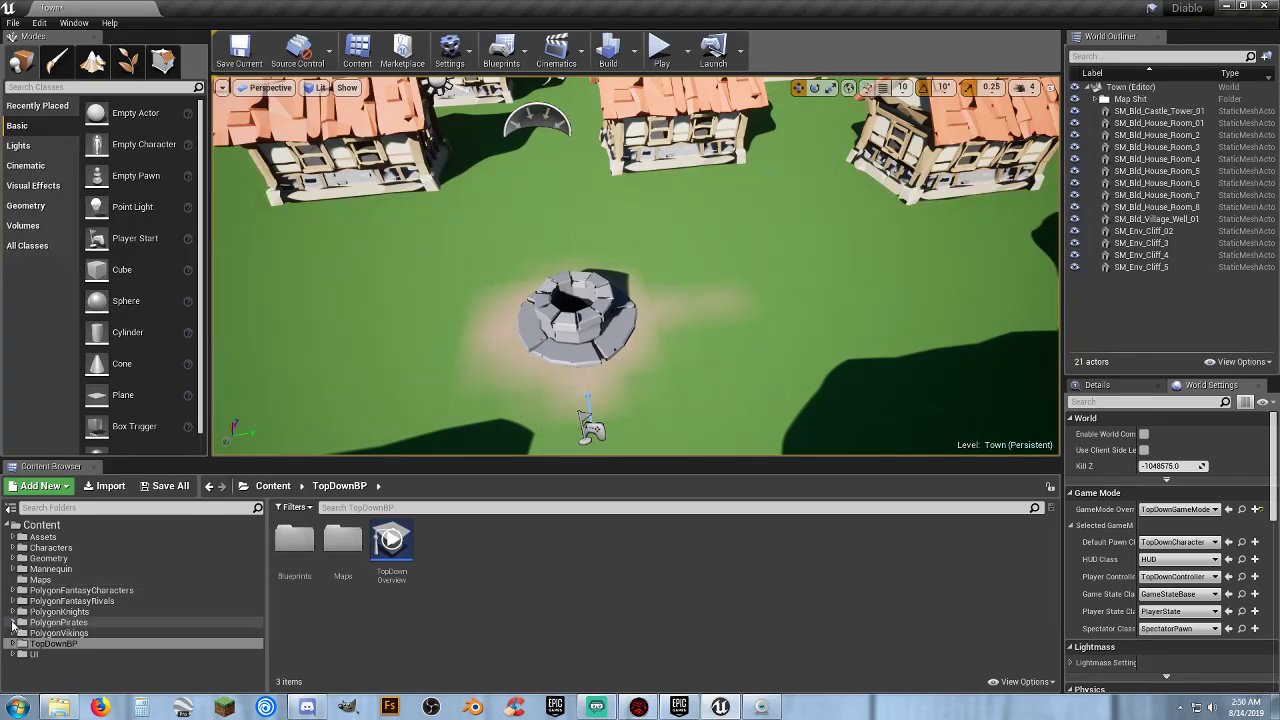
Open TopDownExampleMap from the TopDownBP Maps folder without saving the changes to the Town level.
{"action": "double_click", "coordinate": [340, 572]}
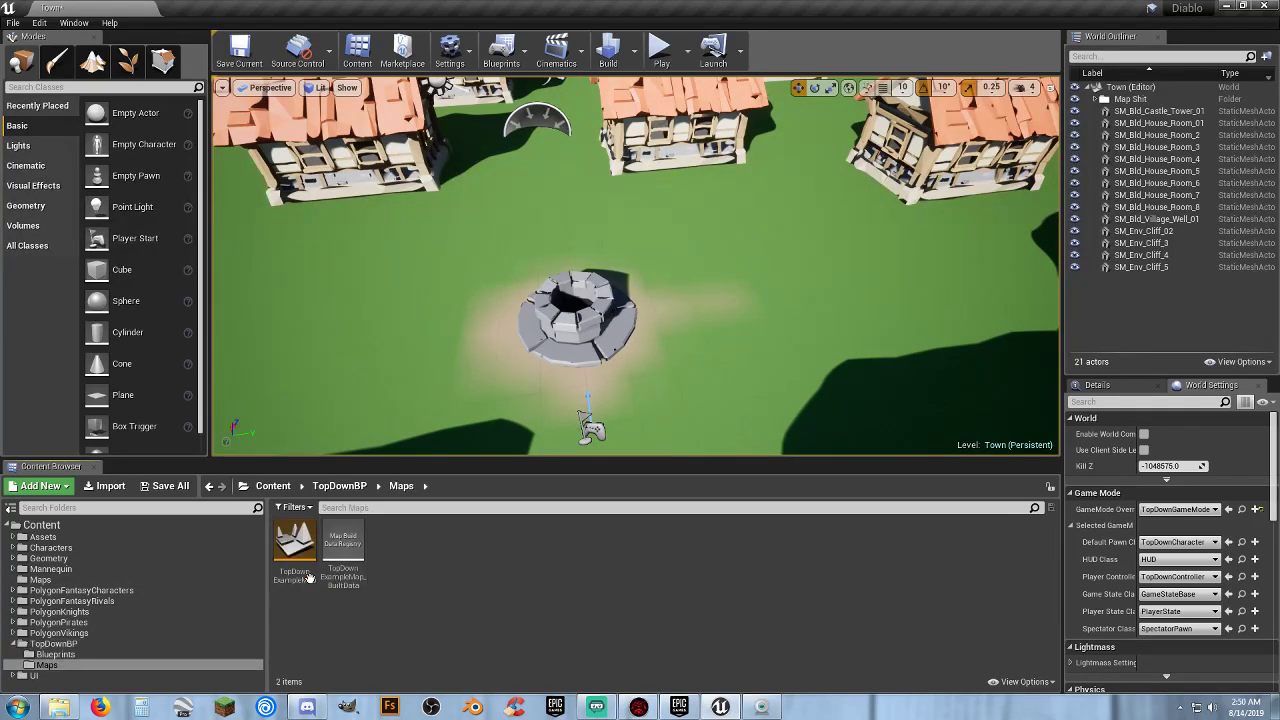
{"action": "double_click", "coordinate": [309, 578]}
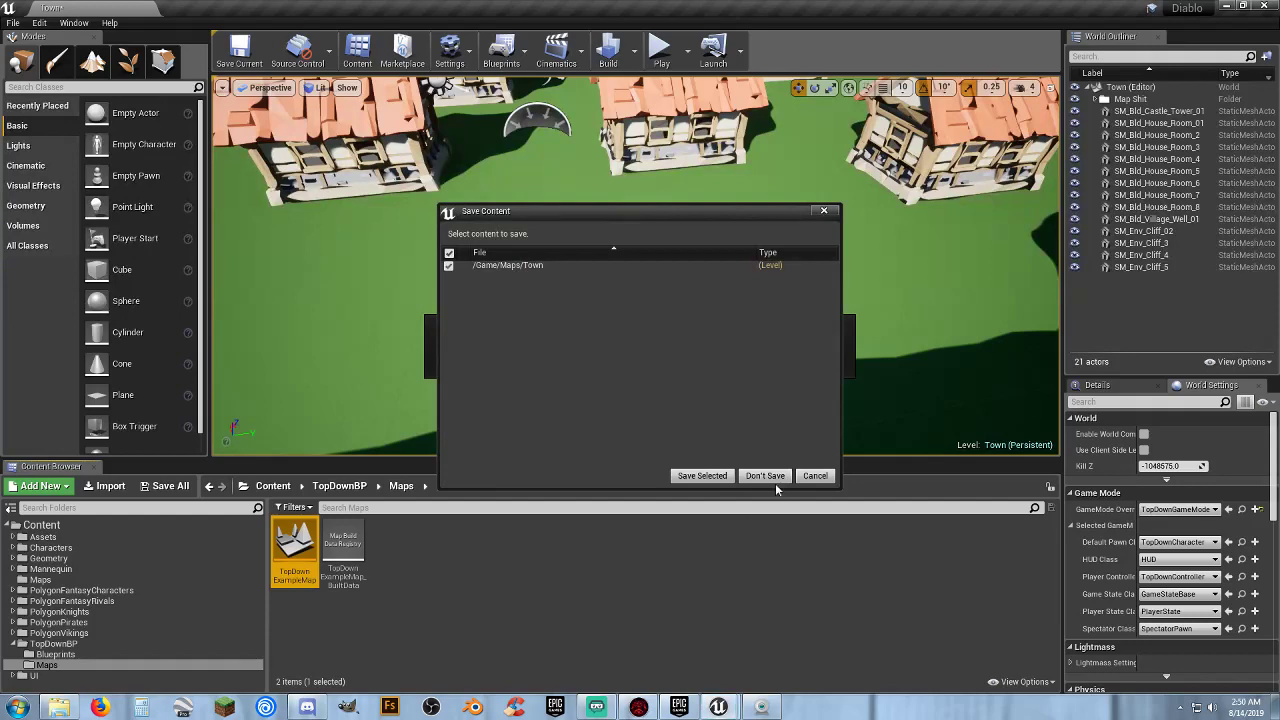
{"action": "left_click", "coordinate": [770, 478]}
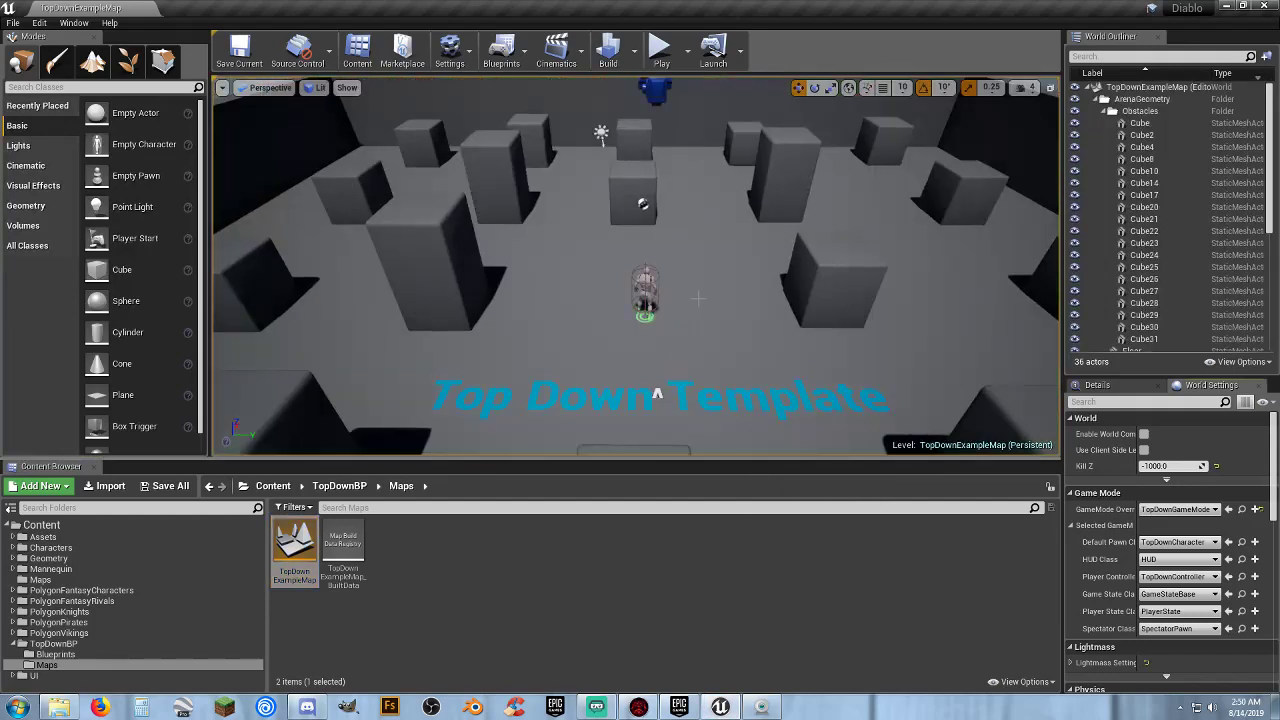
Play-test TopDownExampleMap by steering the mannequin around the obstacles with the cursor.
{"action": "left_click", "coordinate": [659, 47]}
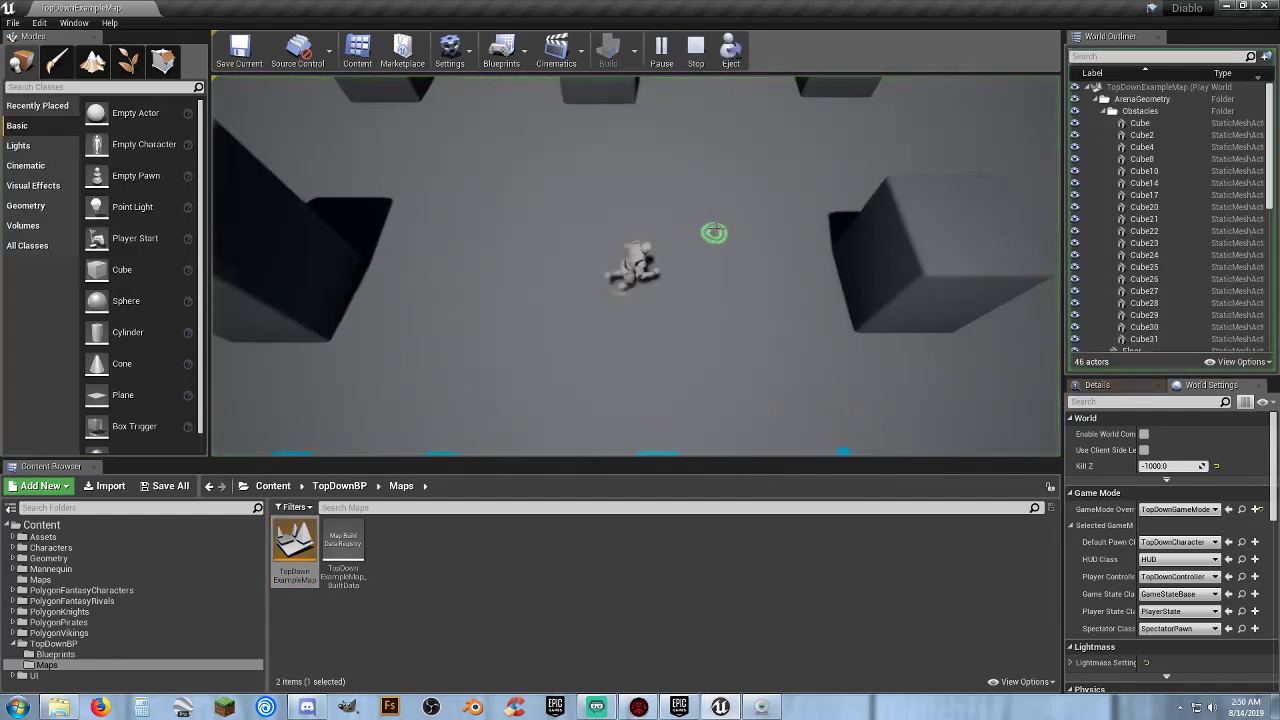
{"action": "mouse_move", "coordinate": [715, 229]}
{"action": "left_mouse_down"}
{"action": "mouse_move", "coordinate": [706, 187]}
{"action": "mouse_move", "coordinate": [637, 173]}
{"action": "mouse_move", "coordinate": [491, 237]}
{"action": "mouse_move", "coordinate": [443, 281]}
{"action": "mouse_move", "coordinate": [529, 363]}
{"action": "mouse_move", "coordinate": [606, 409]}
{"action": "mouse_move", "coordinate": [751, 337]}
{"action": "mouse_move", "coordinate": [779, 217]}
{"action": "mouse_move", "coordinate": [760, 200]}
{"action": "mouse_move", "coordinate": [820, 268]}
{"action": "left_mouse_up"}
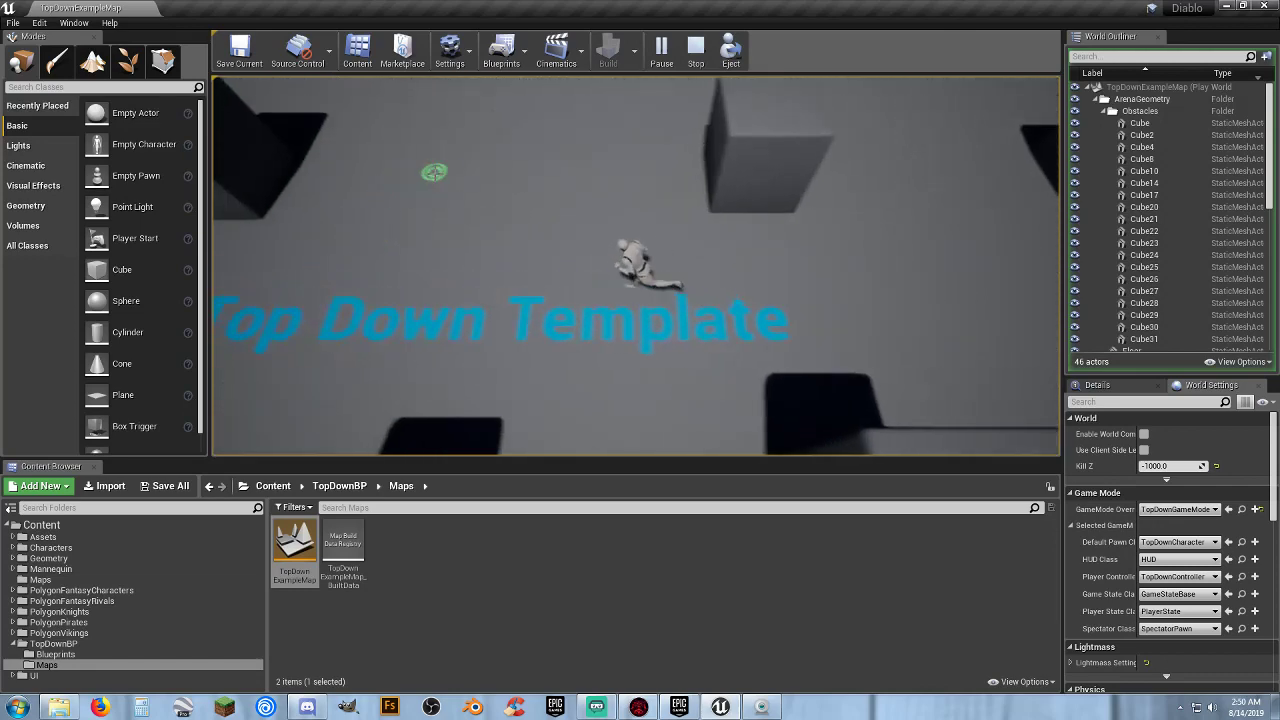
{"action": "left_click", "coordinate": [542, 202]}
{"action": "mouse_move", "coordinate": [643, 167]}
{"action": "left_mouse_down"}
{"action": "mouse_move", "coordinate": [766, 266]}
{"action": "mouse_move", "coordinate": [794, 334]}
{"action": "mouse_move", "coordinate": [606, 369]}
{"action": "mouse_move", "coordinate": [494, 309]}
{"action": "mouse_move", "coordinate": [557, 177]}
{"action": "mouse_move", "coordinate": [729, 229]}
{"action": "mouse_move", "coordinate": [686, 289]}
{"action": "mouse_move", "coordinate": [920, 243]}
{"action": "mouse_move", "coordinate": [923, 257]}
{"action": "mouse_move", "coordinate": [497, 274]}
{"action": "mouse_move", "coordinate": [380, 314]}
{"action": "left_mouse_up"}
{"action": "key", "text": "Escape"}
Open the TopDownCharacter blueprint from the TopDownBP Blueprints folder and look over its Event Graph.
{"action": "left_click", "coordinate": [81, 654]}
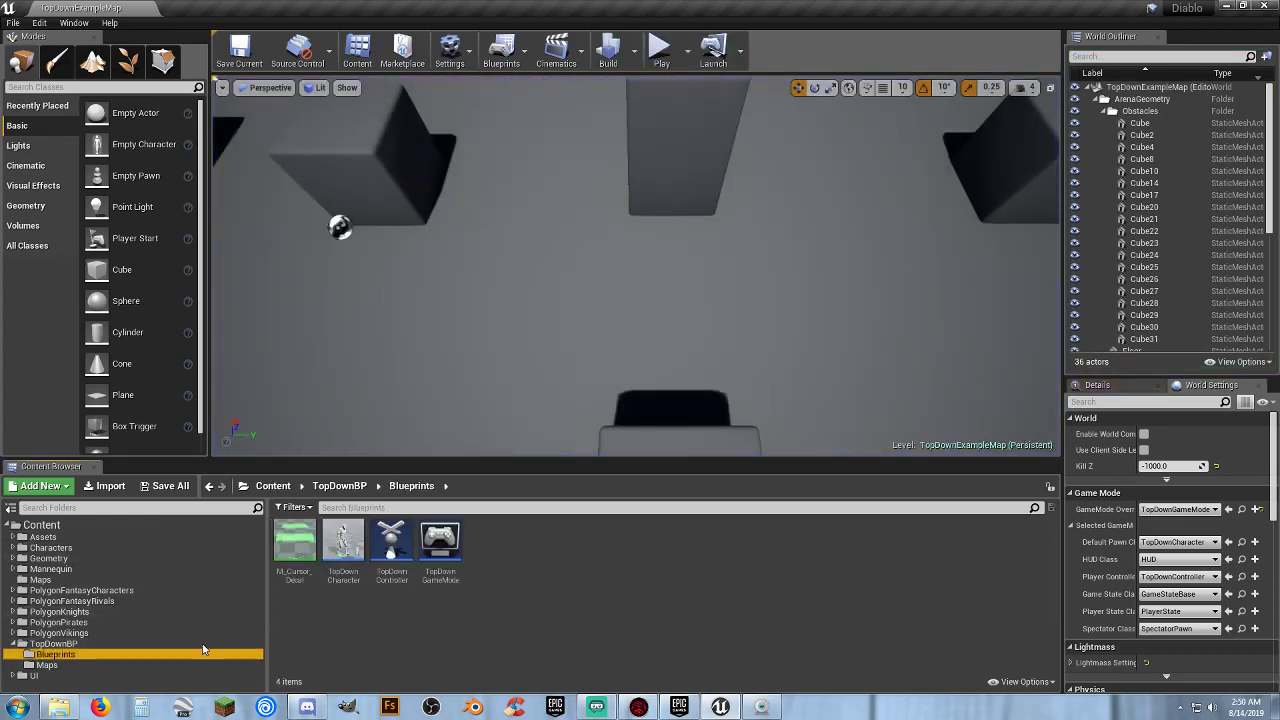
{"action": "double_click", "coordinate": [343, 548]}
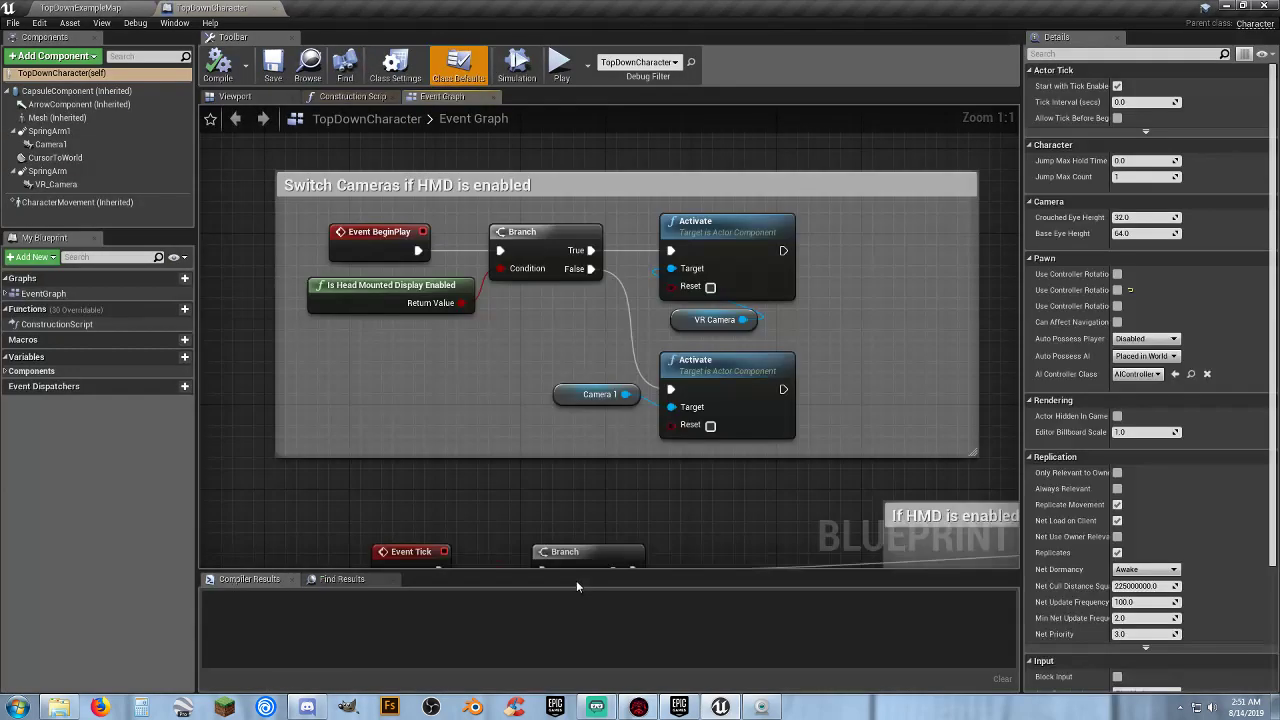
{"action": "scroll", "coordinate": [416, 385], "scroll_direction": "down", "scroll_amount": 4}
{"action": "scroll", "coordinate": [467, 394], "scroll_direction": "up", "scroll_amount": 3}
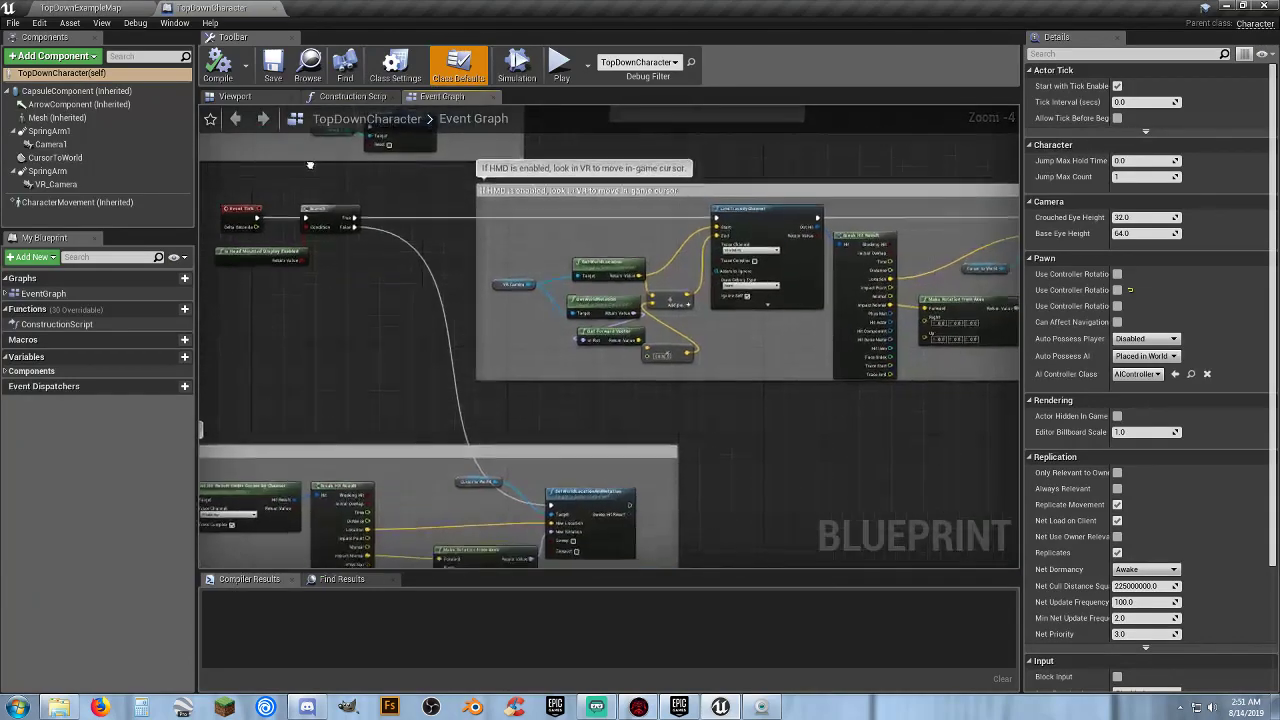
{"action": "scroll", "coordinate": [467, 394], "scroll_direction": "down", "scroll_amount": 3}
{"action": "right_click_drag", "start_coordinate": [467, 394], "coordinate": [551, 364]}
{"action": "scroll", "coordinate": [417, 307], "scroll_direction": "down", "scroll_amount": 3}
Select the character's inherited Mesh component in the blueprint and search the skeletal meshes for "rogu".
{"action": "left_click", "coordinate": [256, 98]}
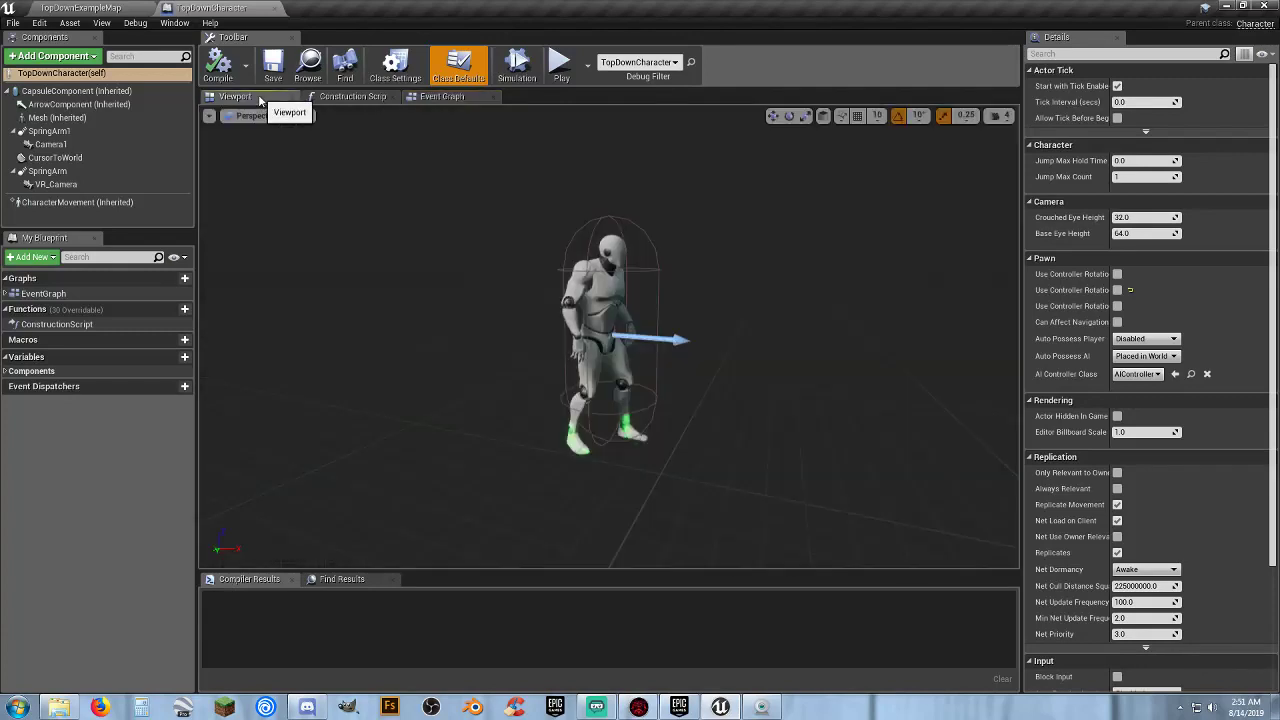
{"action": "left_click", "coordinate": [56, 120]}
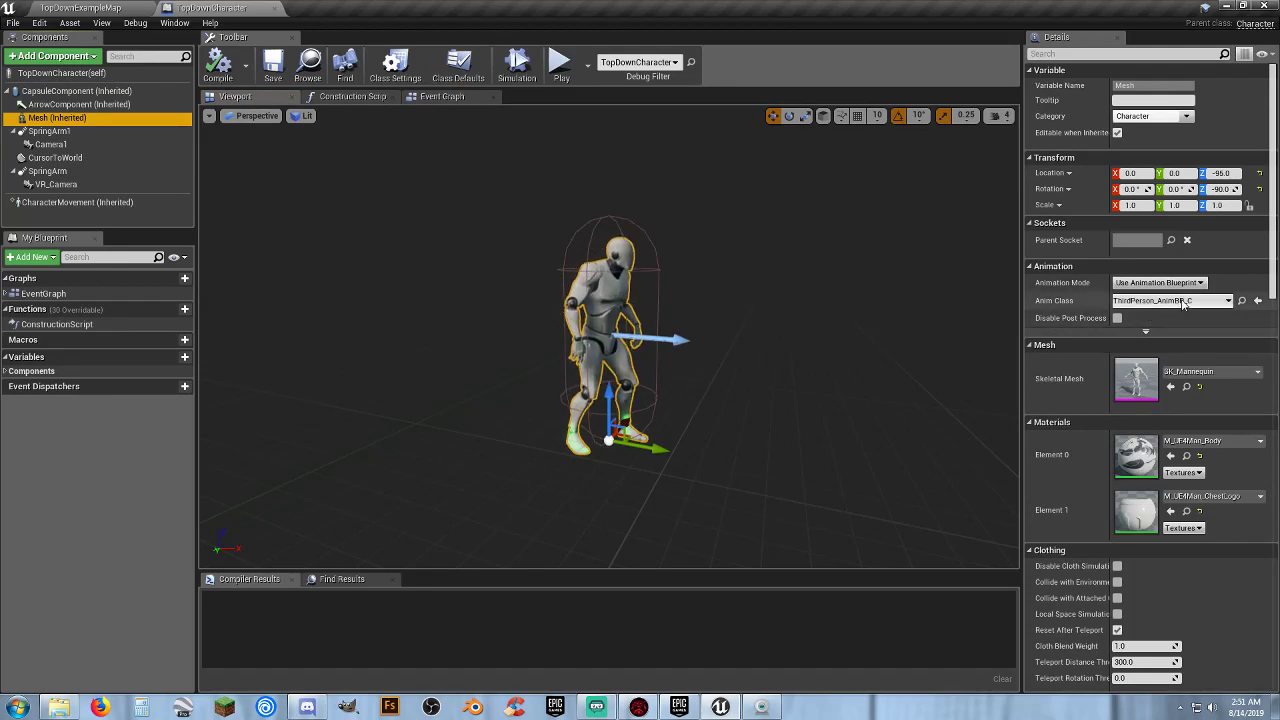
{"action": "left_click", "coordinate": [1213, 374]}
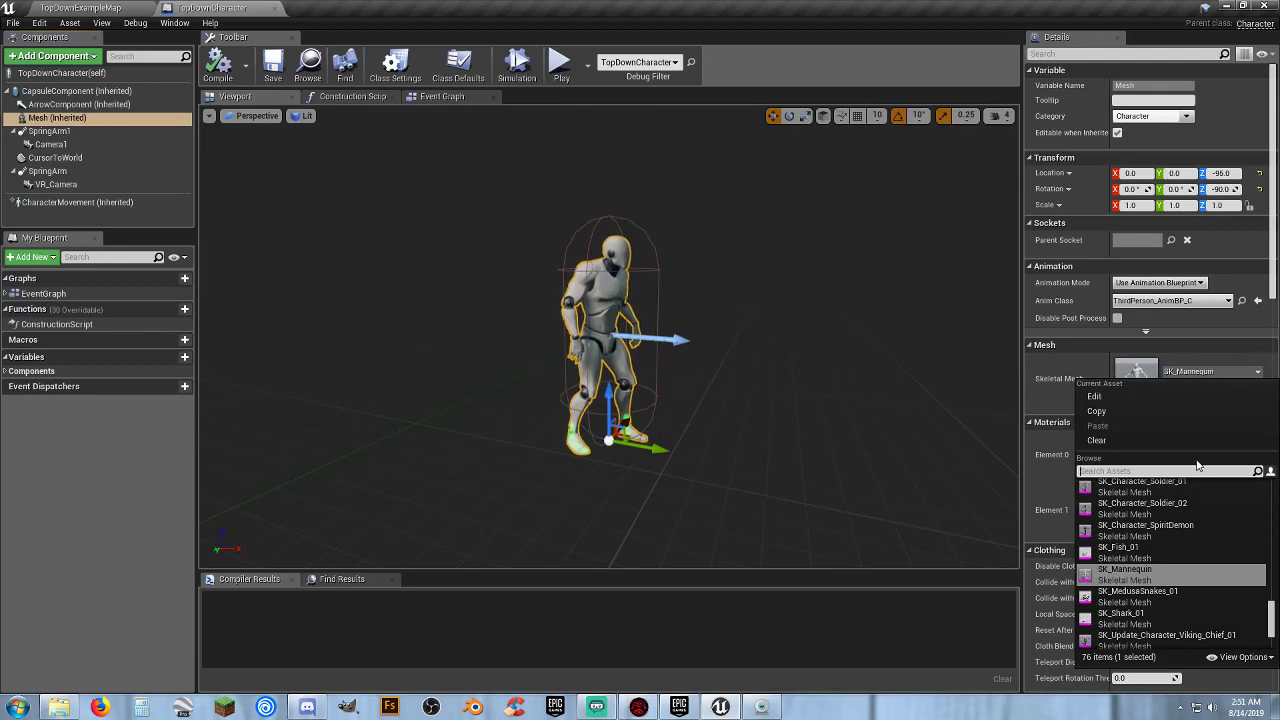
{"action": "type", "text": "s"}
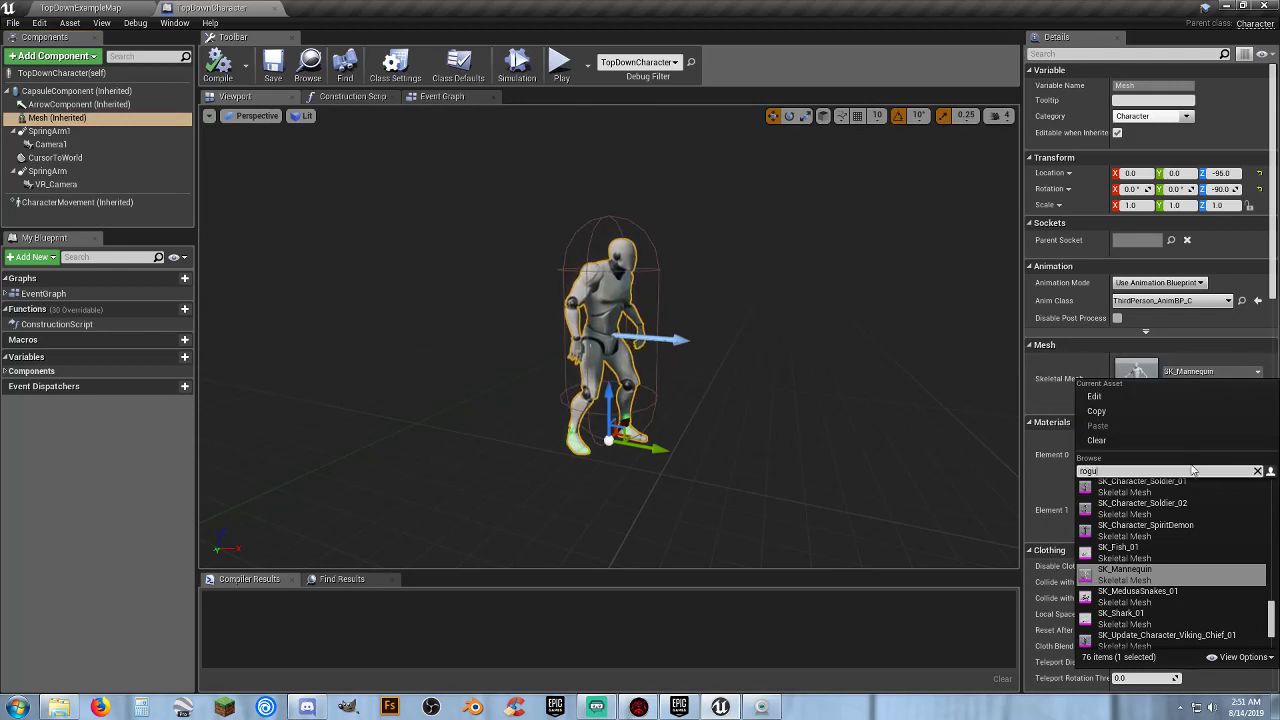
{"action": "type", "text": "ogu"}
{"action": "key", "text": "BackSpace"}
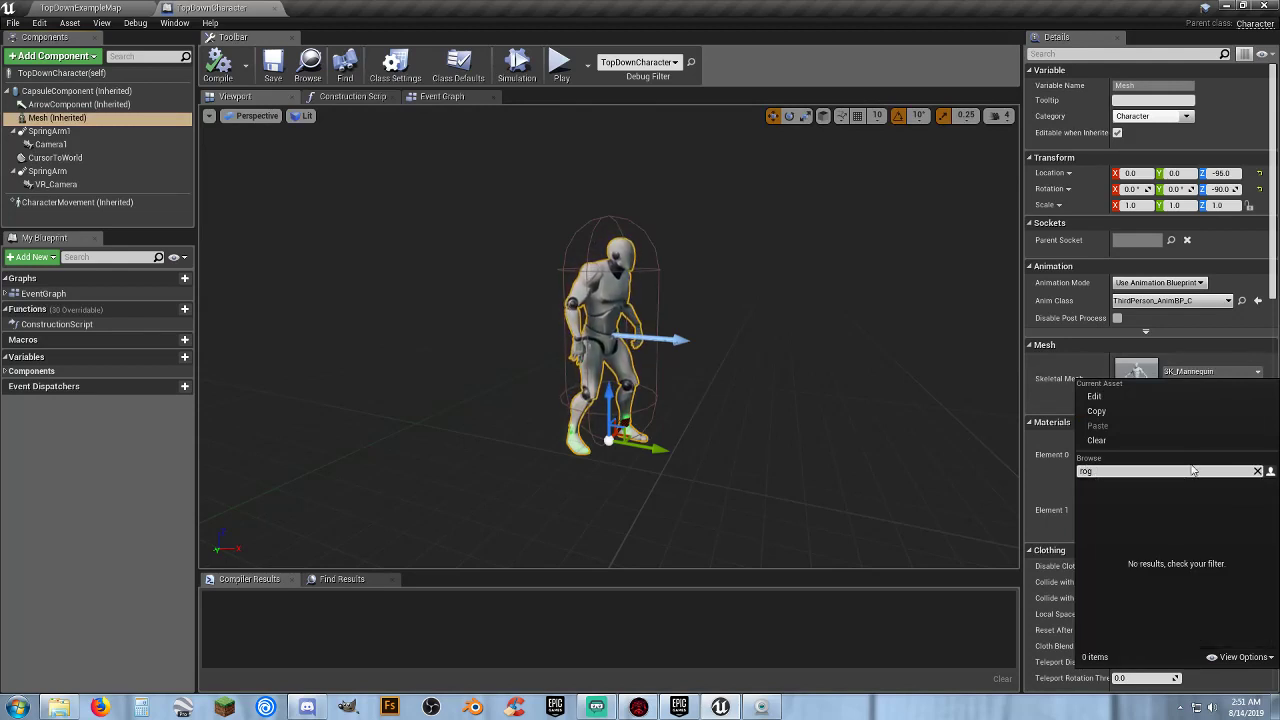
{"action": "key", "text": "BackSpace"}
{"action": "key", "text": "BackSpace"}
{"action": "key", "text": "BackSpace"}
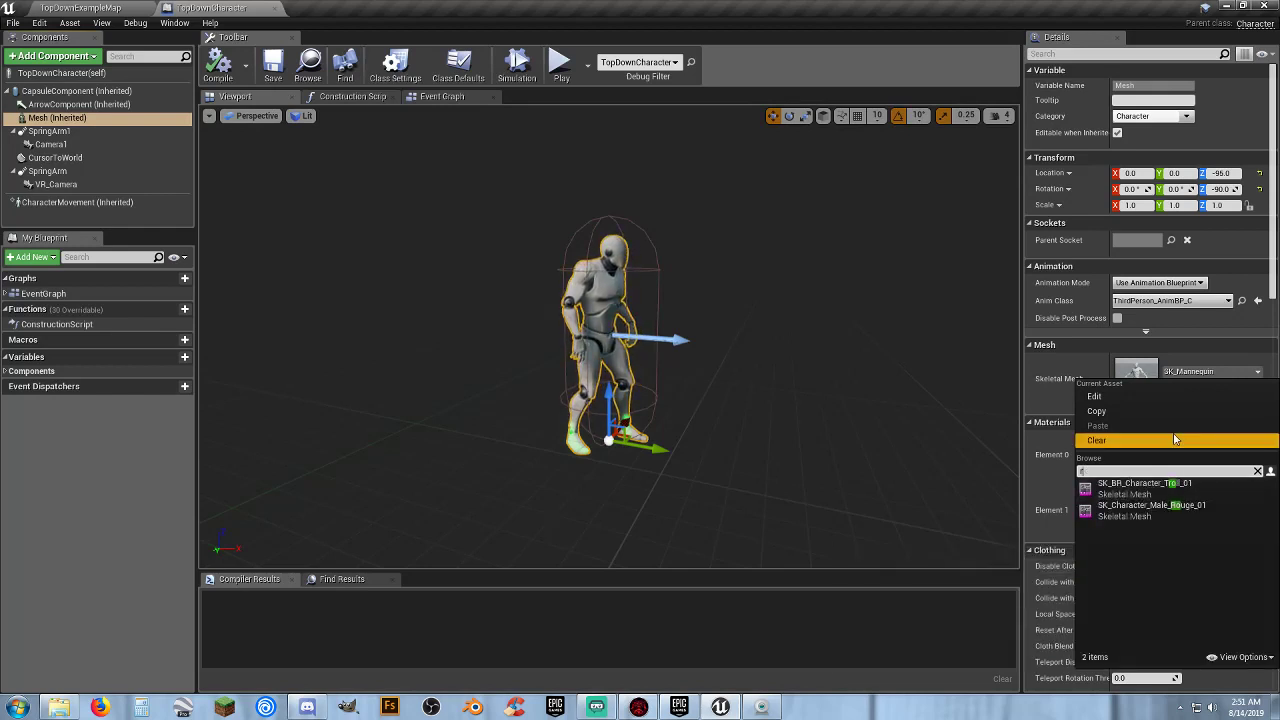
{"action": "left_click", "coordinate": [1072, 399]}
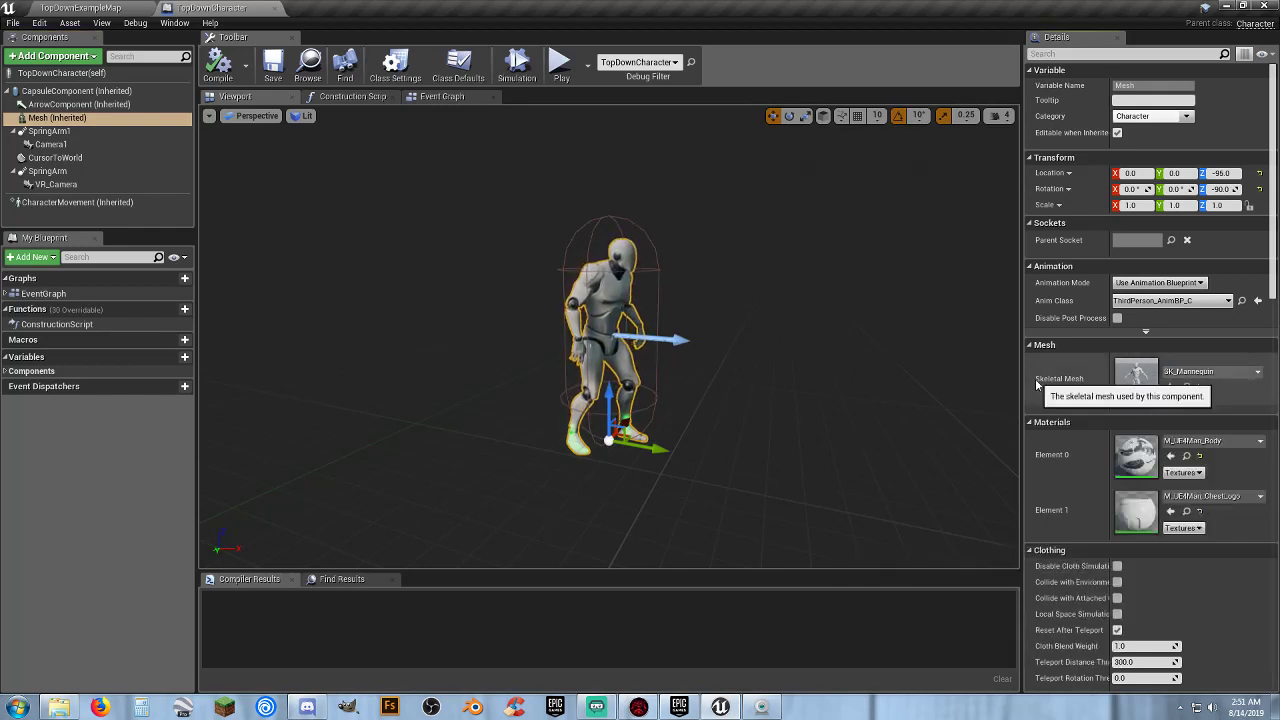
Set the Mesh component's skeletal mesh to SK_Character_Male_Rouge_01.
{"action": "left_click", "coordinate": [1233, 379]}
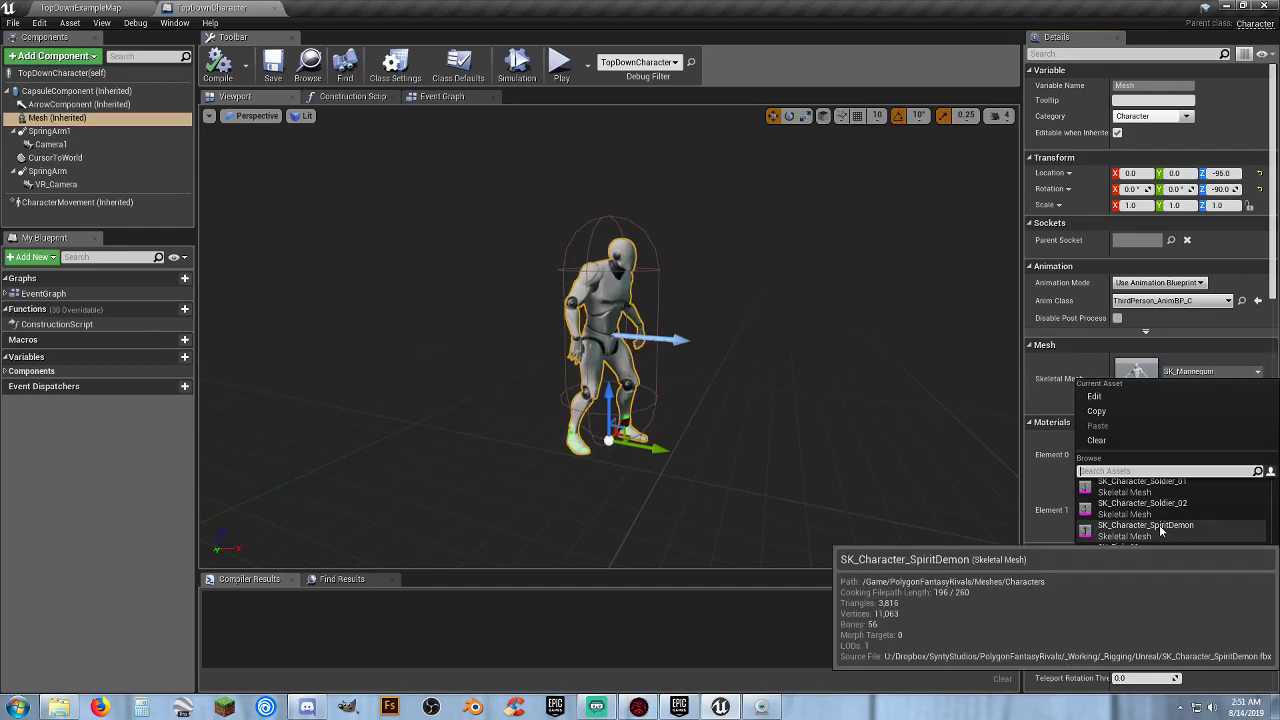
{"action": "scroll", "coordinate": [1150, 560], "scroll_direction": "up", "scroll_amount": 5}
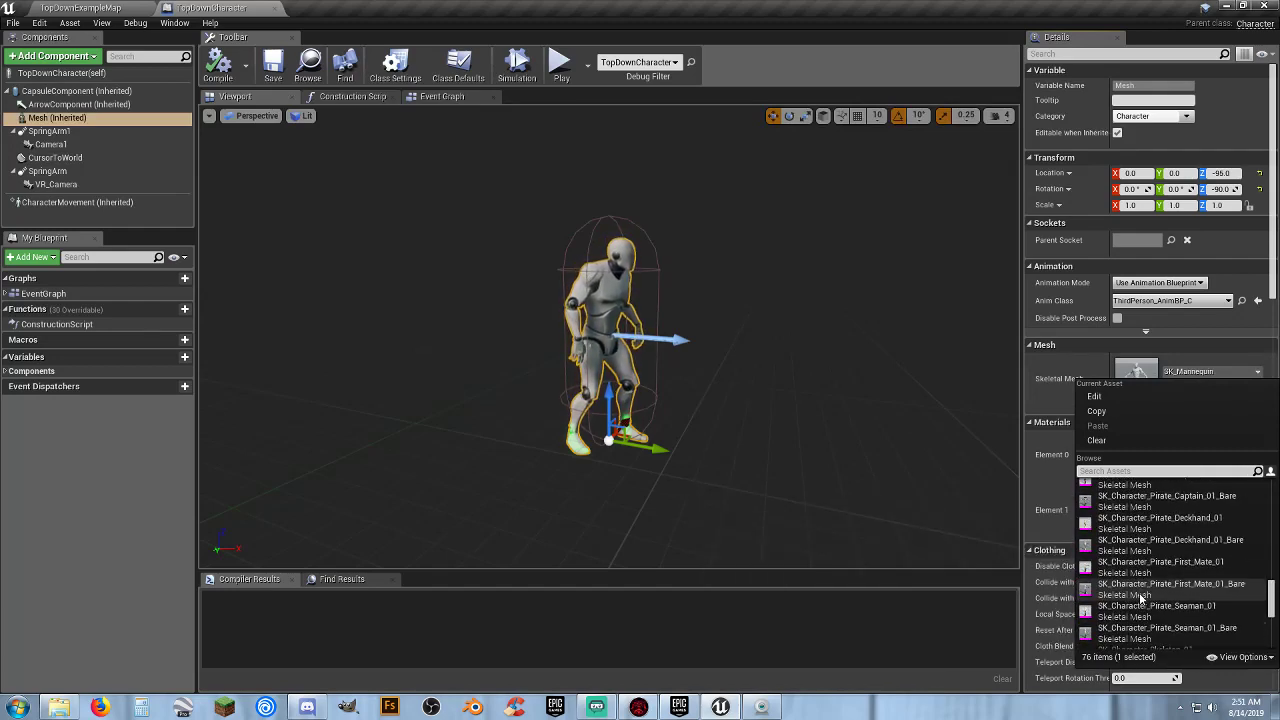
{"action": "scroll", "coordinate": [1141, 597], "scroll_direction": "up", "scroll_amount": 5}
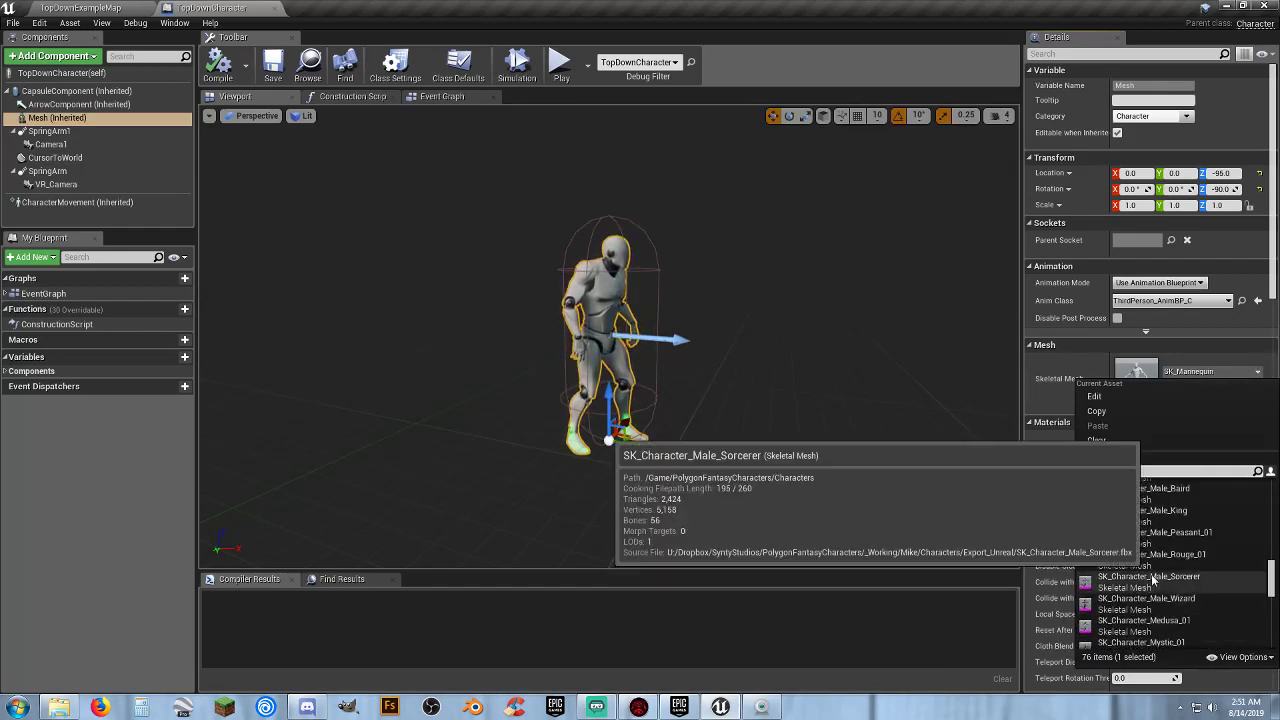
{"action": "left_click", "coordinate": [1158, 558]}
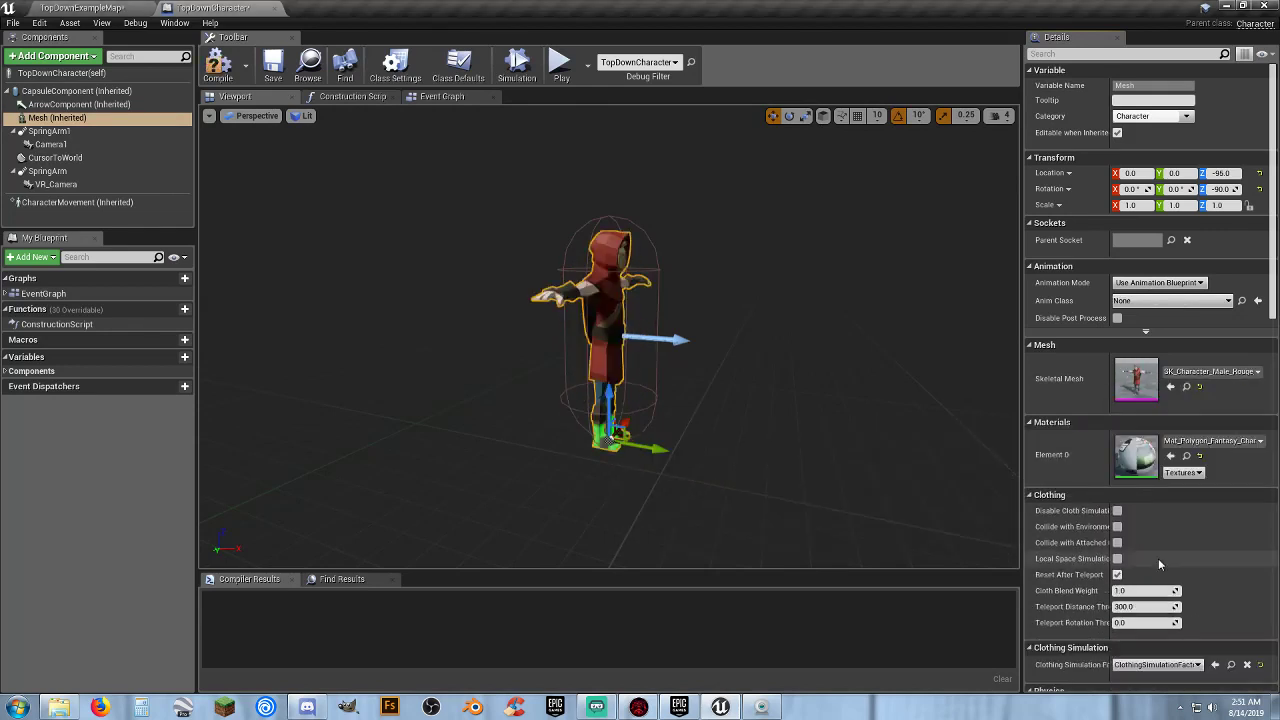
Set the mesh's Anim Class to Unarmed_ABP, then compile and save the TopDownCharacter blueprint.
{"action": "left_click", "coordinate": [1183, 310]}
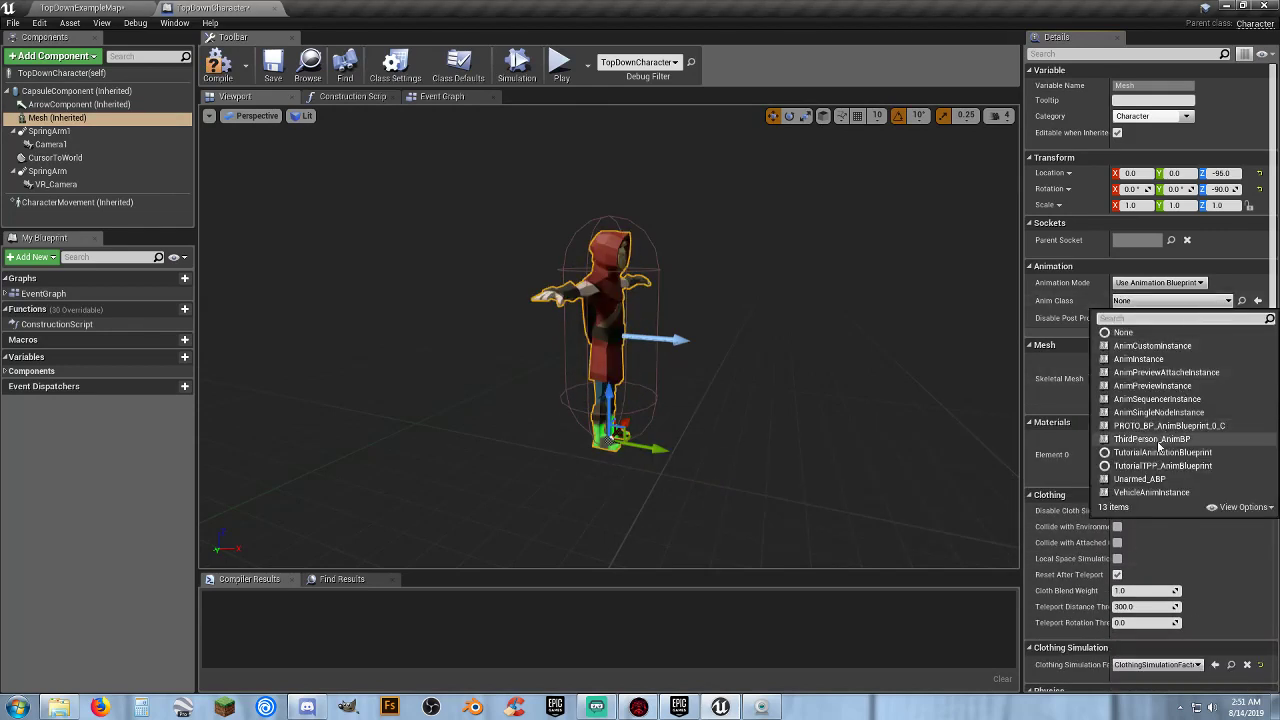
{"action": "left_click", "coordinate": [1137, 480]}
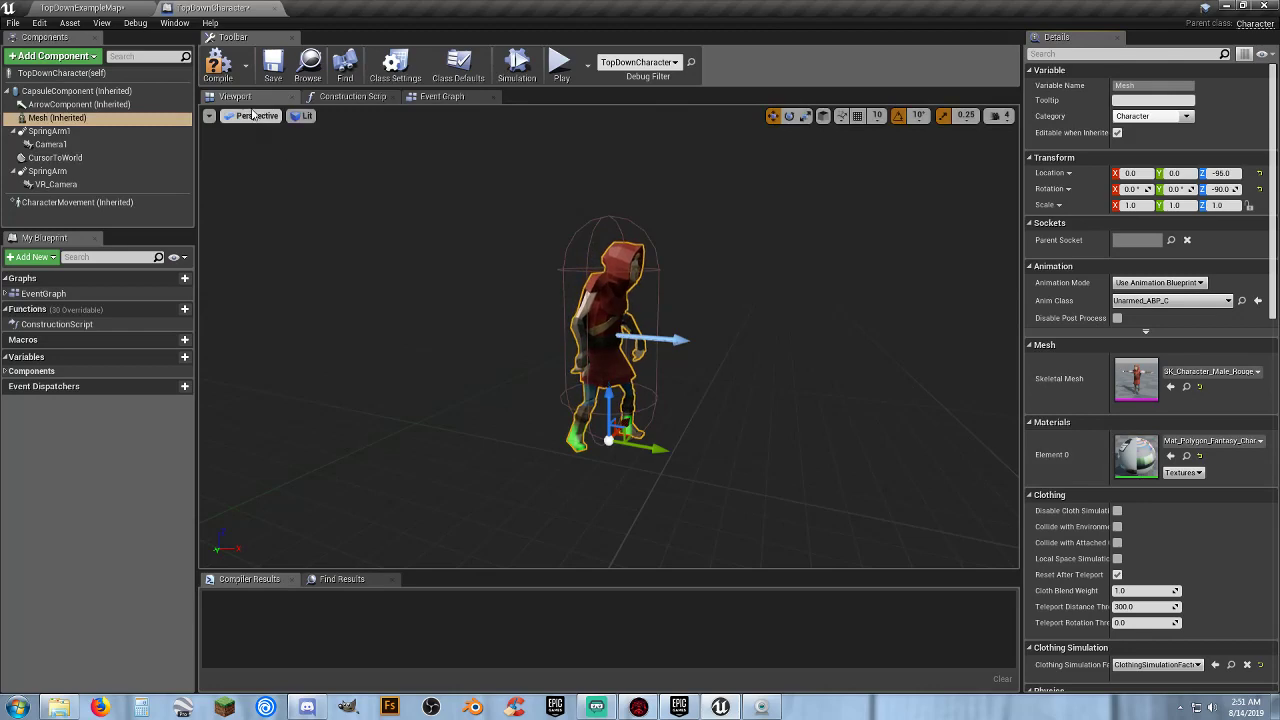
{"action": "left_click", "coordinate": [218, 64]}
{"action": "left_click", "coordinate": [272, 66]}
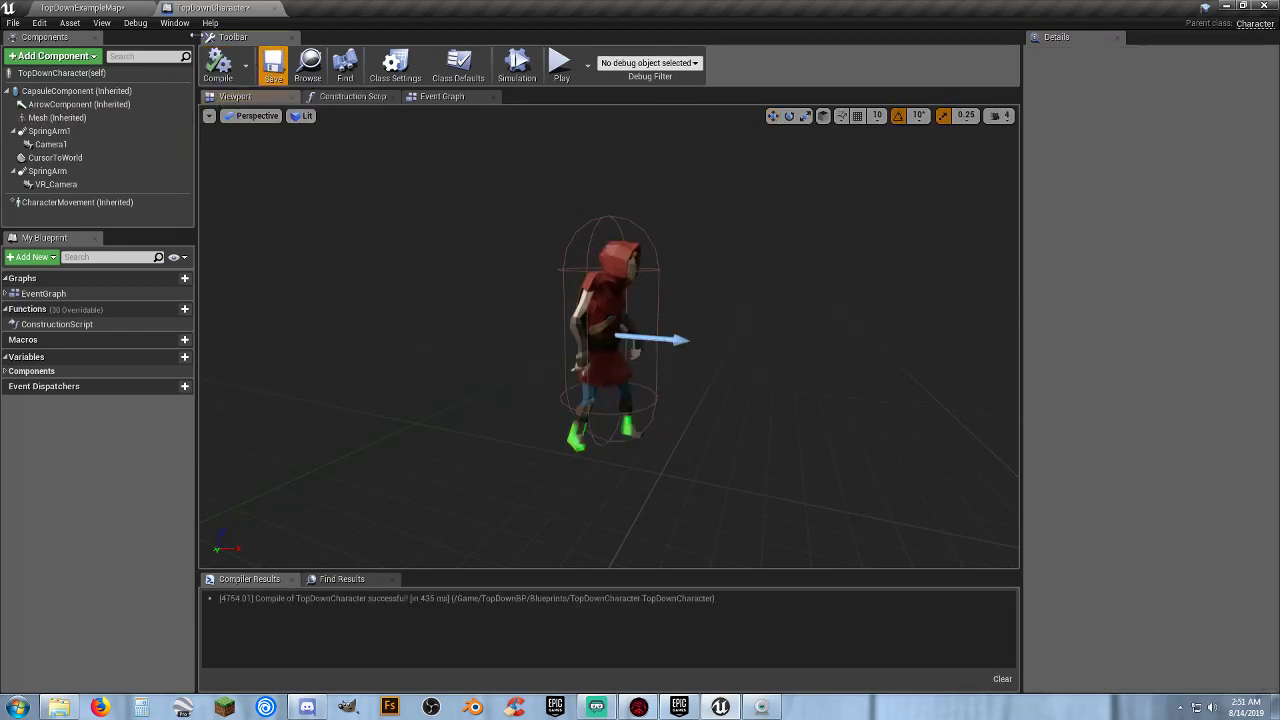
Play-test TopDownExampleMap with the hooded rogue character, moving it around the obstacles.
{"action": "left_click", "coordinate": [117, 9]}
{"action": "left_click", "coordinate": [664, 58]}
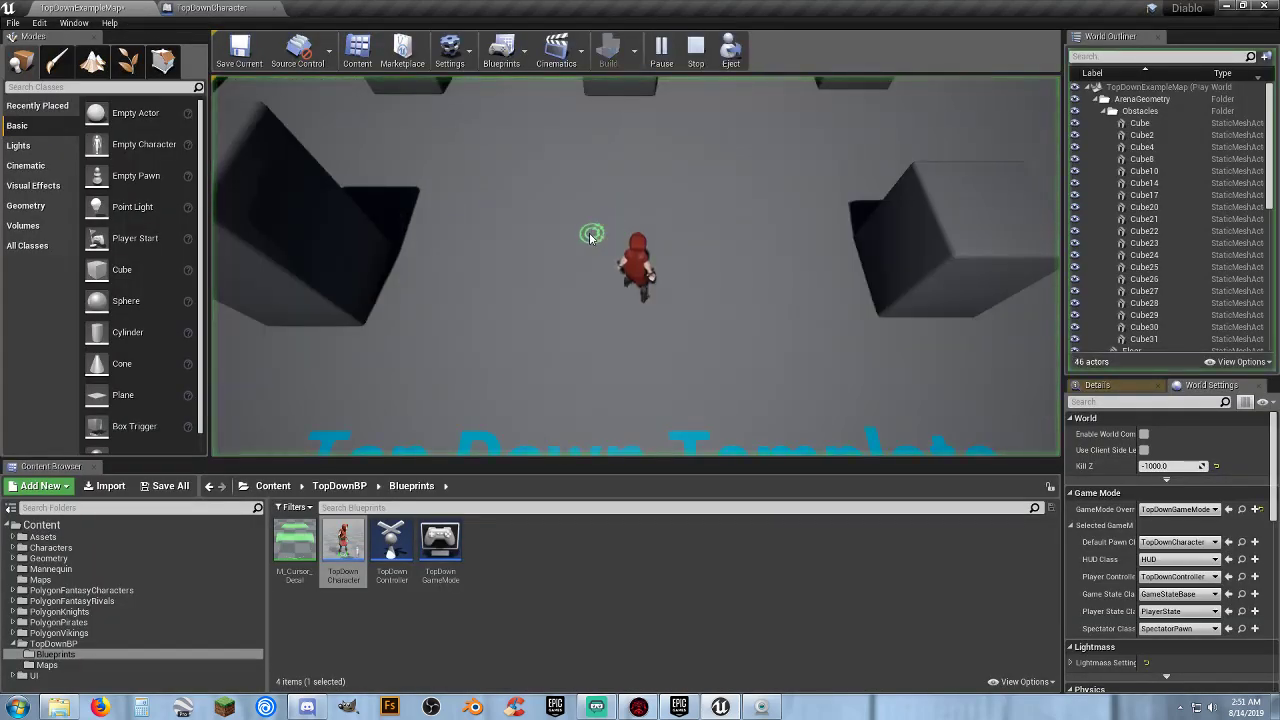
{"action": "mouse_move", "coordinate": [592, 234]}
{"action": "left_mouse_down"}
{"action": "mouse_move", "coordinate": [543, 191]}
{"action": "mouse_move", "coordinate": [828, 254]}
{"action": "mouse_move", "coordinate": [773, 347]}
{"action": "mouse_move", "coordinate": [604, 367]}
{"action": "mouse_move", "coordinate": [460, 343]}
{"action": "mouse_move", "coordinate": [455, 270]}
{"action": "mouse_move", "coordinate": [552, 202]}
{"action": "mouse_move", "coordinate": [718, 248]}
{"action": "mouse_move", "coordinate": [762, 238]}
{"action": "mouse_move", "coordinate": [777, 314]}
{"action": "mouse_move", "coordinate": [677, 389]}
{"action": "mouse_move", "coordinate": [520, 357]}
{"action": "mouse_move", "coordinate": [496, 194]}
{"action": "mouse_move", "coordinate": [477, 180]}
{"action": "mouse_move", "coordinate": [363, 200]}
{"action": "mouse_move", "coordinate": [471, 329]}
{"action": "mouse_move", "coordinate": [617, 366]}
{"action": "mouse_move", "coordinate": [760, 374]}
{"action": "left_mouse_up"}
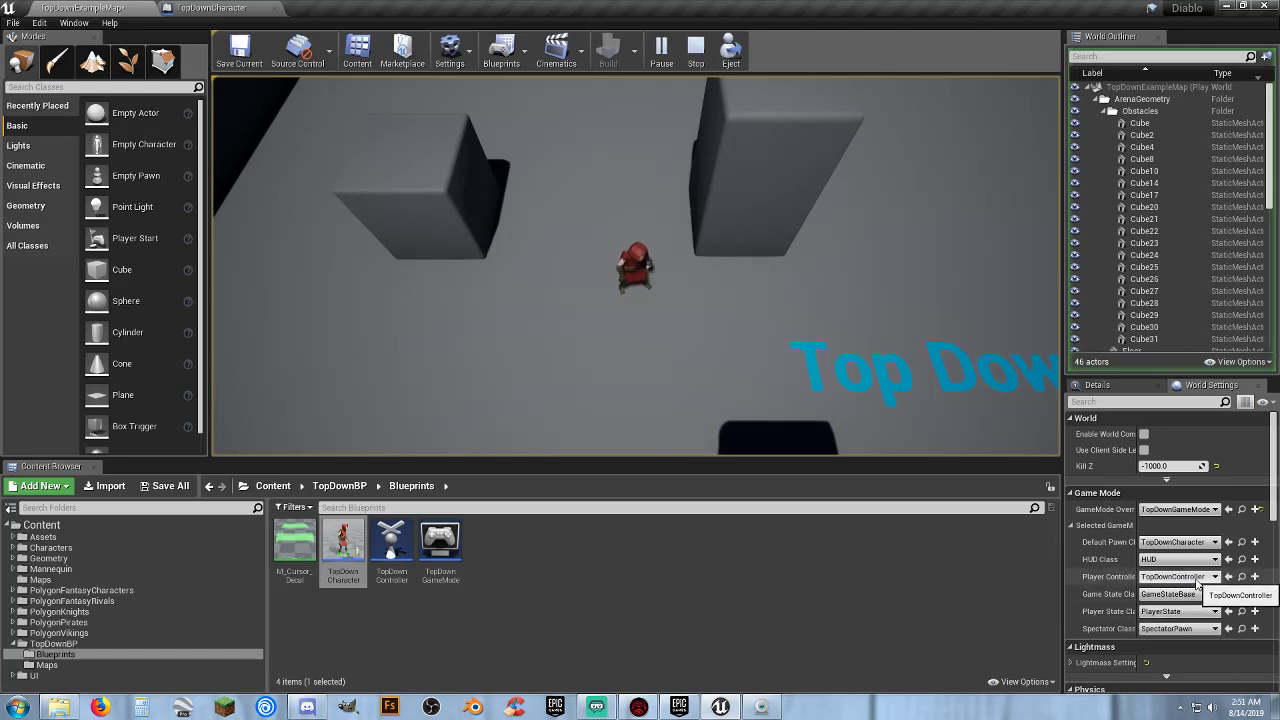
{"action": "mouse_move", "coordinate": [1041, 330]}
{"action": "left_mouse_down"}
{"action": "mouse_move", "coordinate": [1006, 257]}
{"action": "mouse_move", "coordinate": [826, 183]}
{"action": "mouse_move", "coordinate": [757, 112]}
{"action": "mouse_move", "coordinate": [832, 157]}
{"action": "mouse_move", "coordinate": [869, 234]}
{"action": "mouse_move", "coordinate": [846, 274]}
{"action": "mouse_move", "coordinate": [549, 320]}
{"action": "mouse_move", "coordinate": [497, 257]}
{"action": "mouse_move", "coordinate": [451, 280]}
{"action": "mouse_move", "coordinate": [636, 365]}
{"action": "mouse_move", "coordinate": [632, 342]}
{"action": "left_mouse_up"}
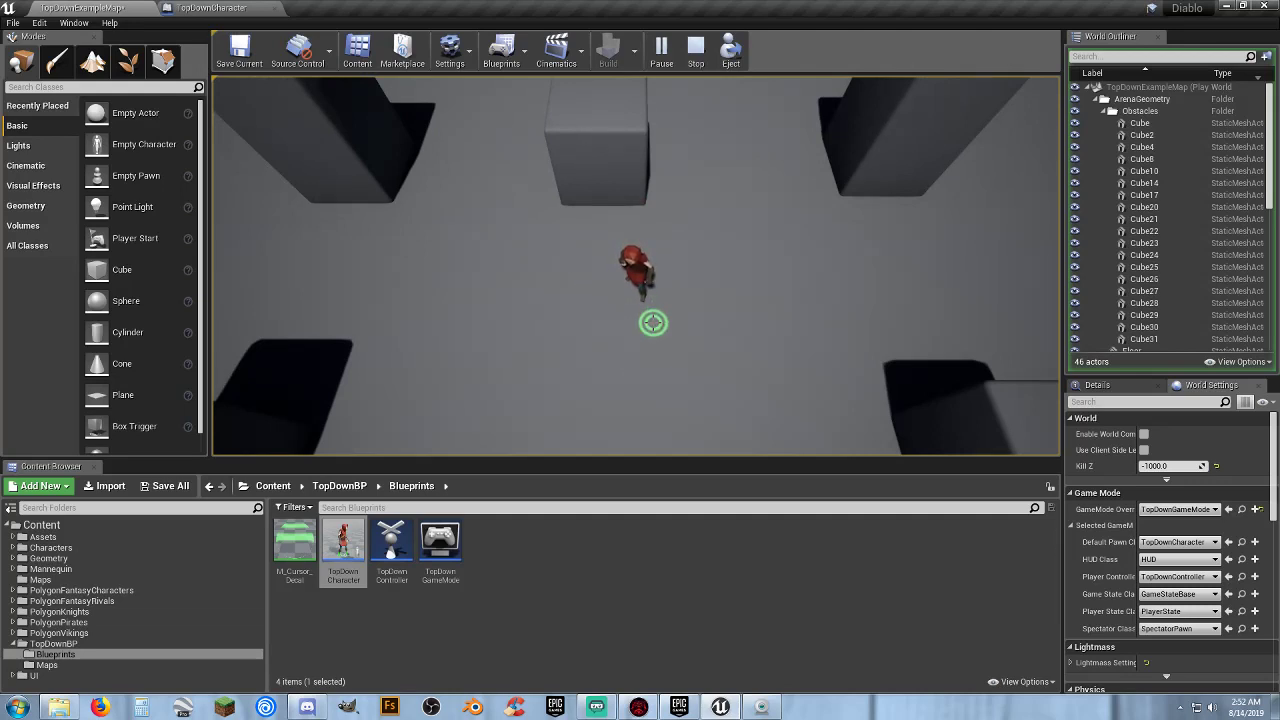
Save all unsaved content and open the project's main Maps folder.
{"action": "left_click", "coordinate": [166, 488]}
{"action": "left_click", "coordinate": [759, 476]}
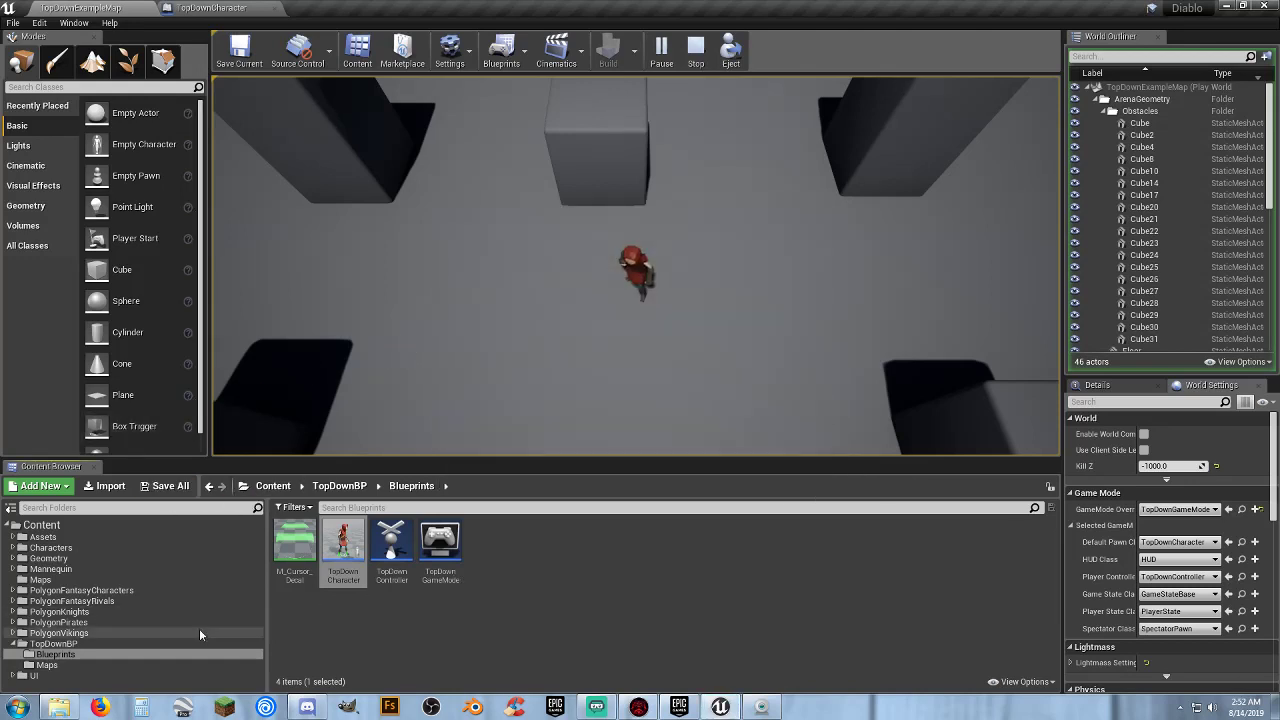
{"action": "left_click", "coordinate": [40, 580]}
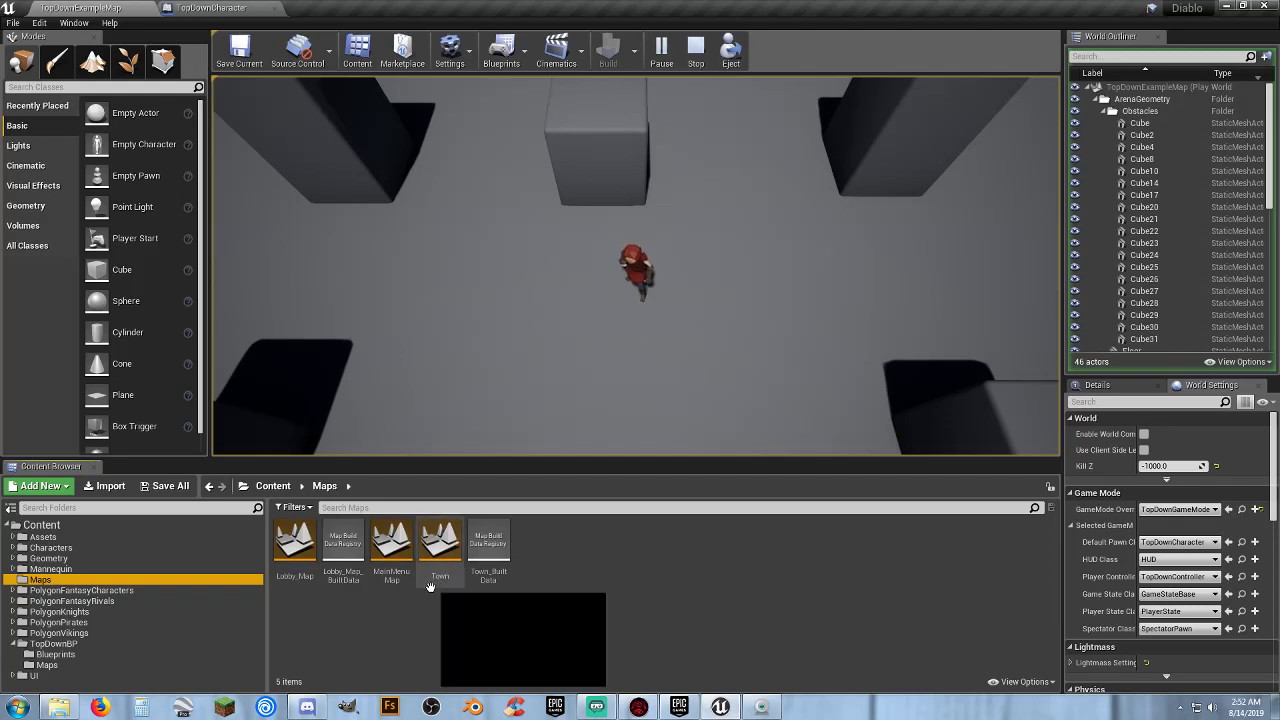
Open Lobby_Map, ending the running play session, and briefly play-test it with its existing third-person game mode.
{"action": "double_click", "coordinate": [301, 578]}
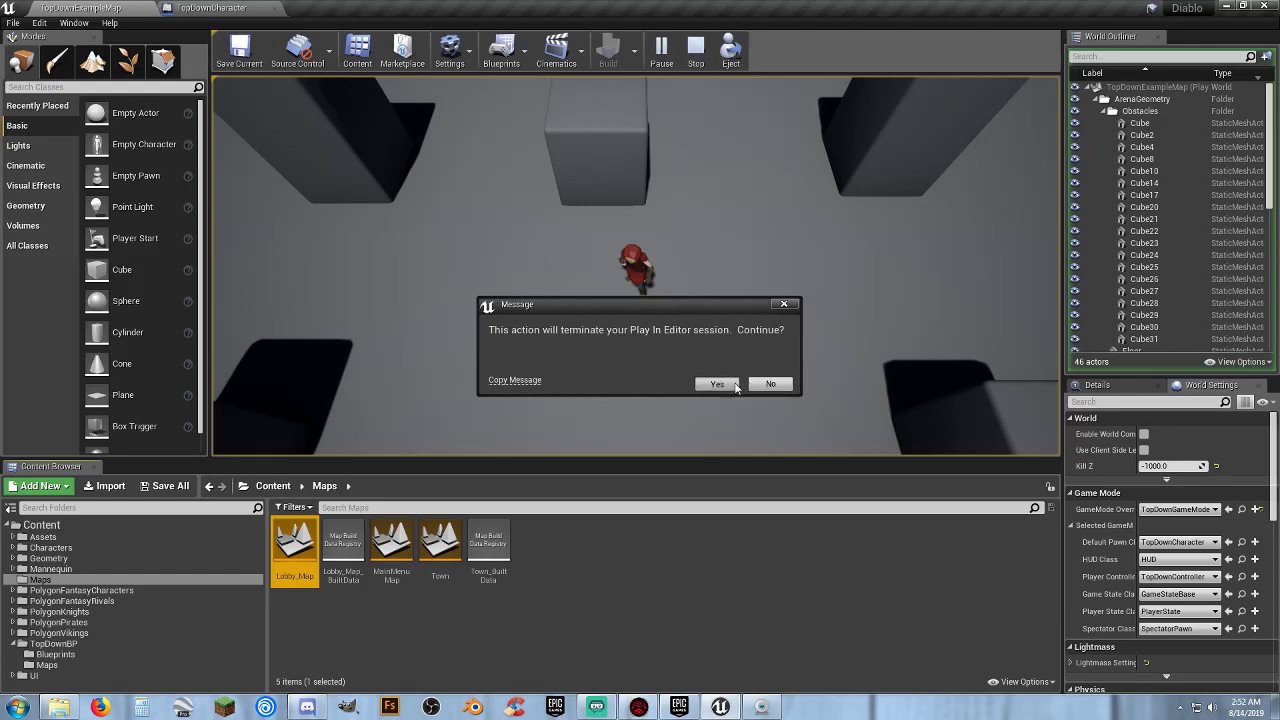
{"action": "left_click", "coordinate": [735, 384]}
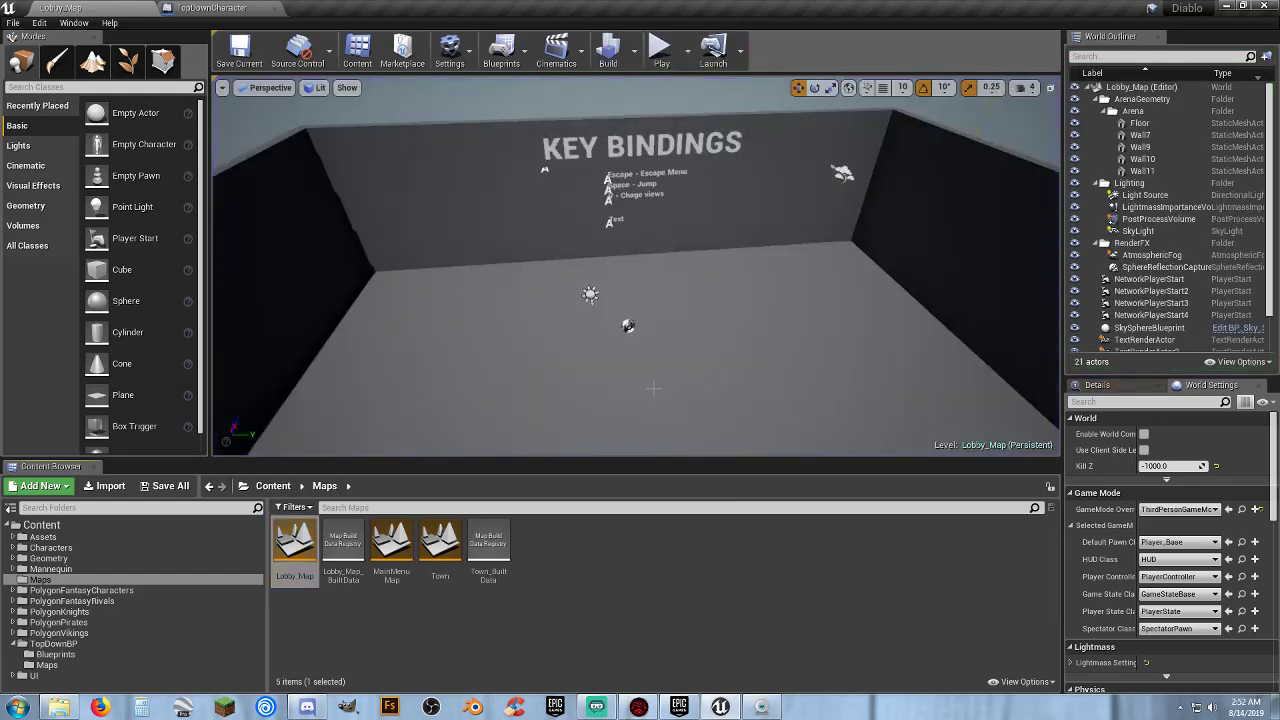
{"action": "right_click_drag", "start_coordinate": [688, 360], "coordinate": [760, 410]}
{"action": "left_click", "coordinate": [660, 51]}
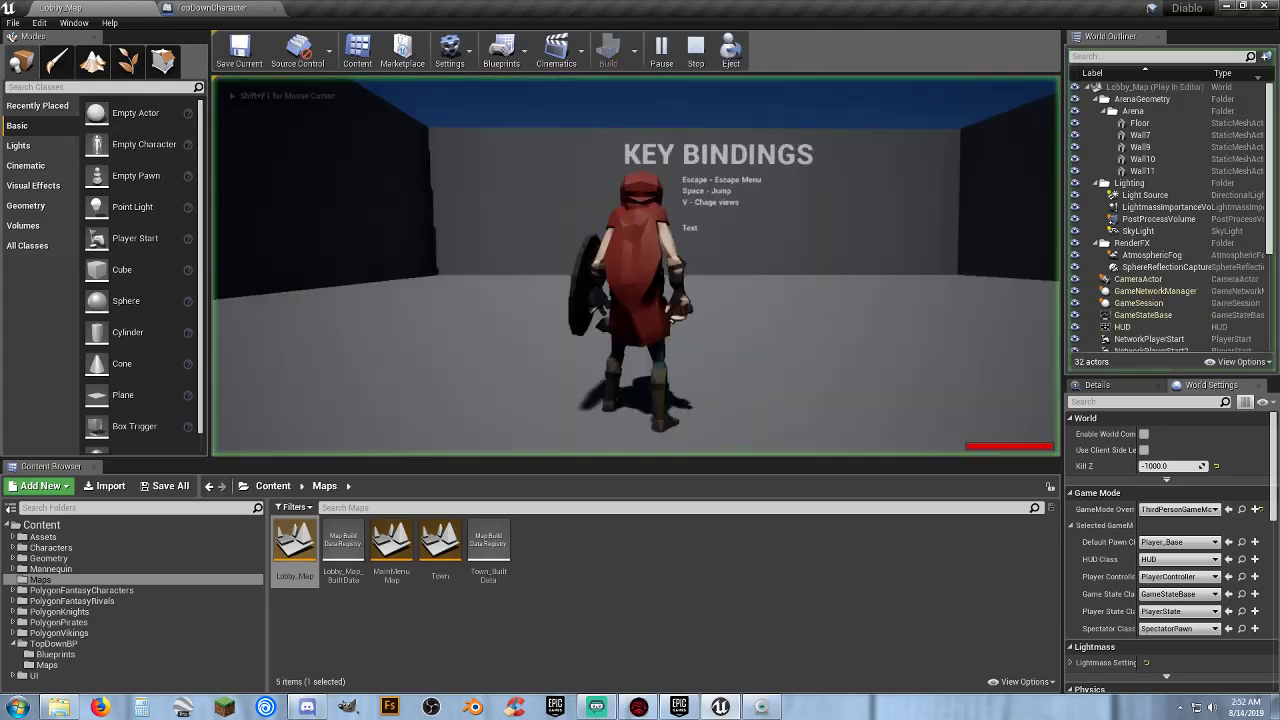
{"action": "key", "text": "Escape"}
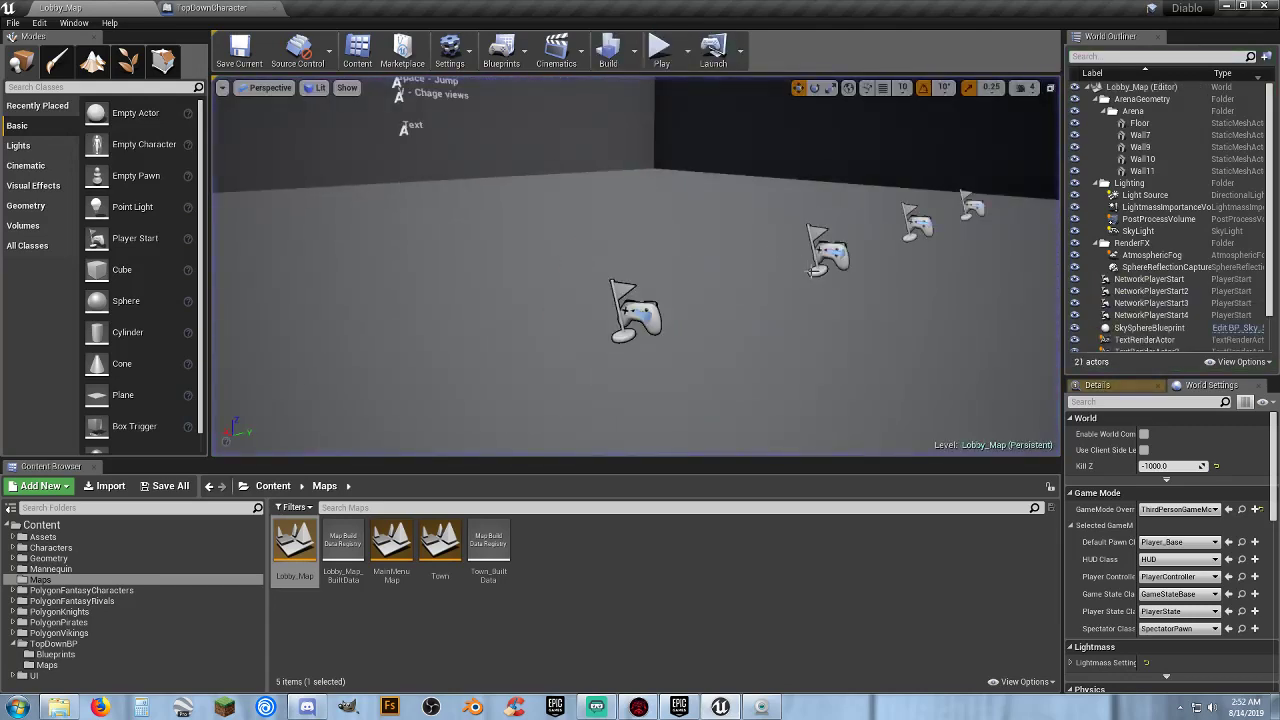
Open the Town level and set its GameMode Override to TopDownGameMode.
{"action": "double_click", "coordinate": [438, 580]}
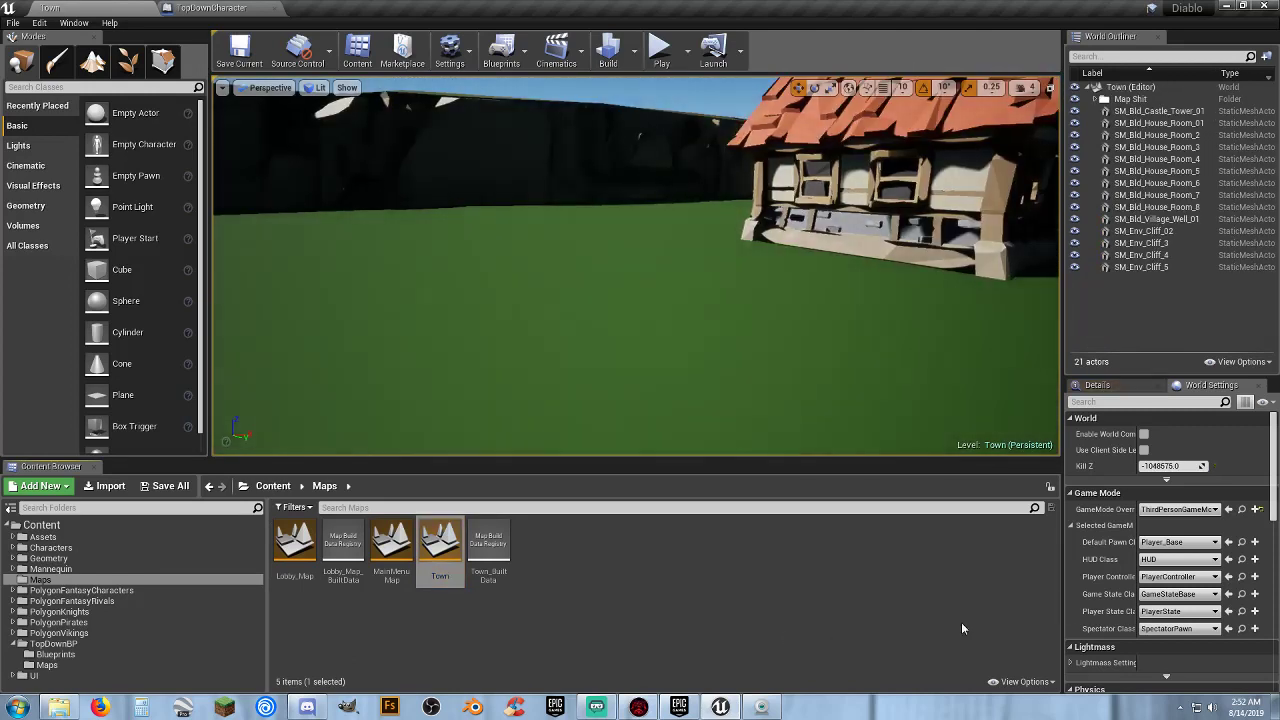
{"action": "left_click", "coordinate": [1175, 543]}
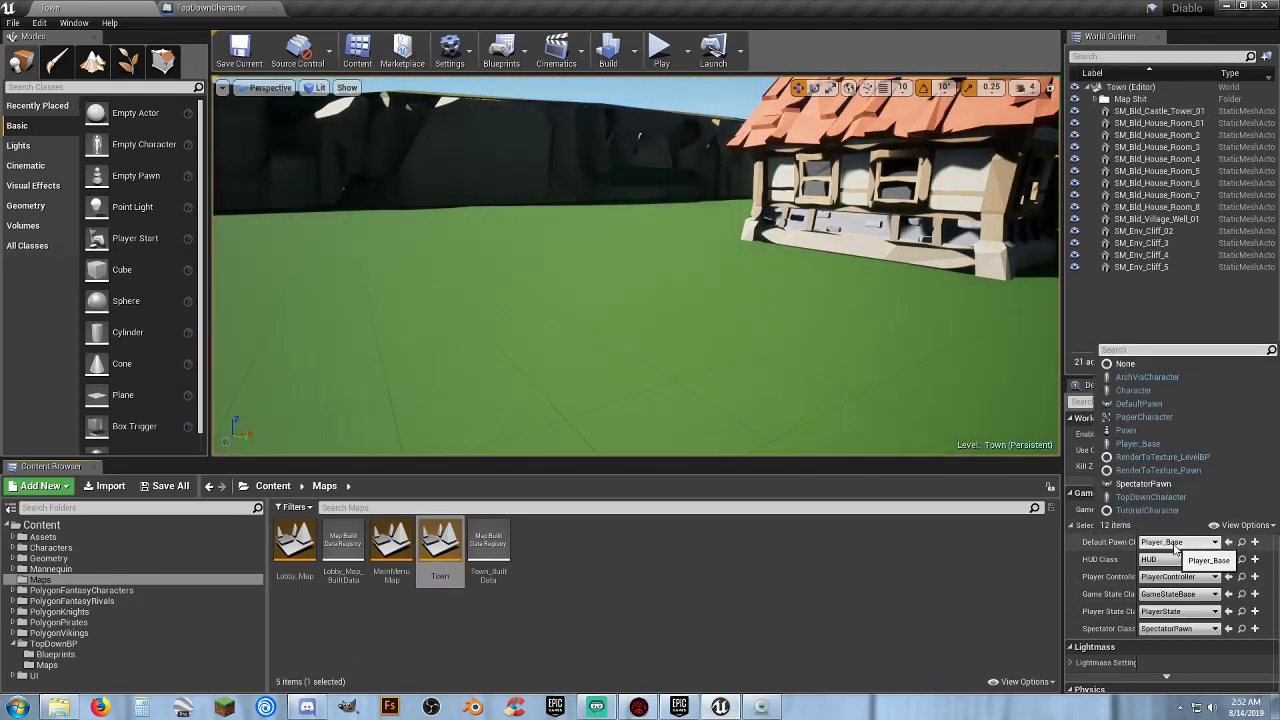
{"action": "left_click", "coordinate": [1044, 557]}
{"action": "left_click", "coordinate": [1174, 510]}
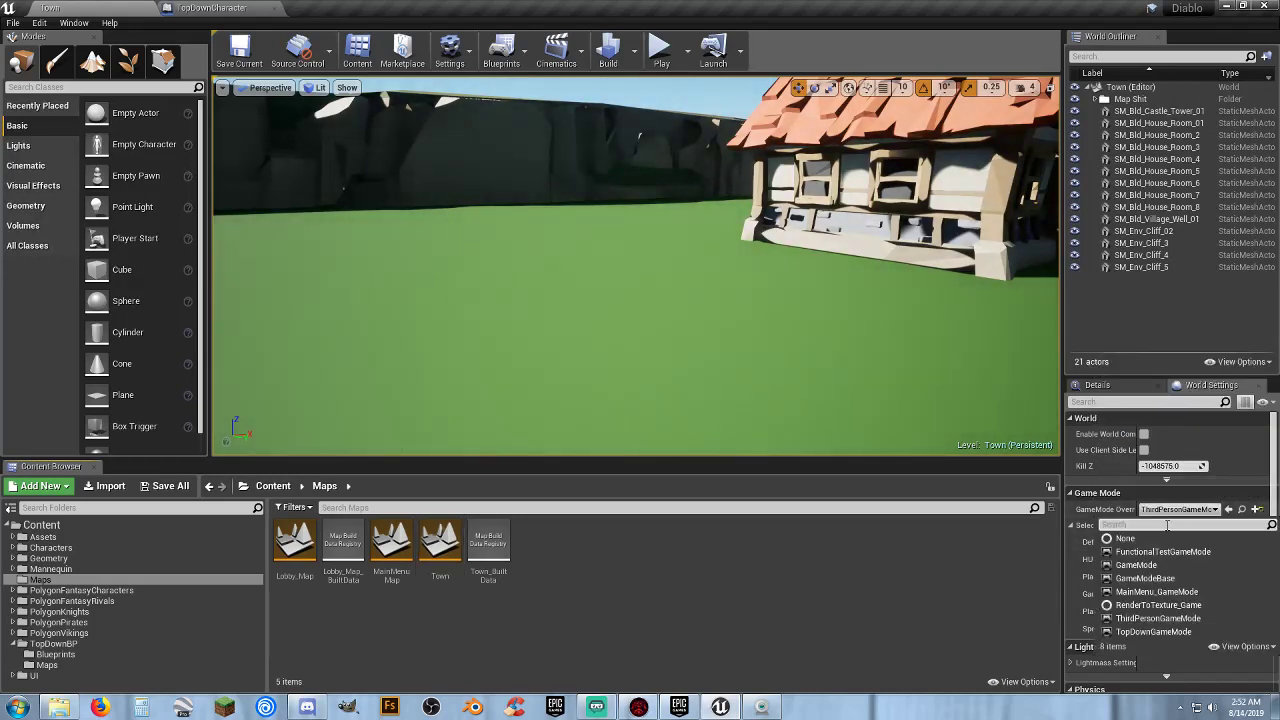
{"action": "left_click", "coordinate": [1134, 629]}
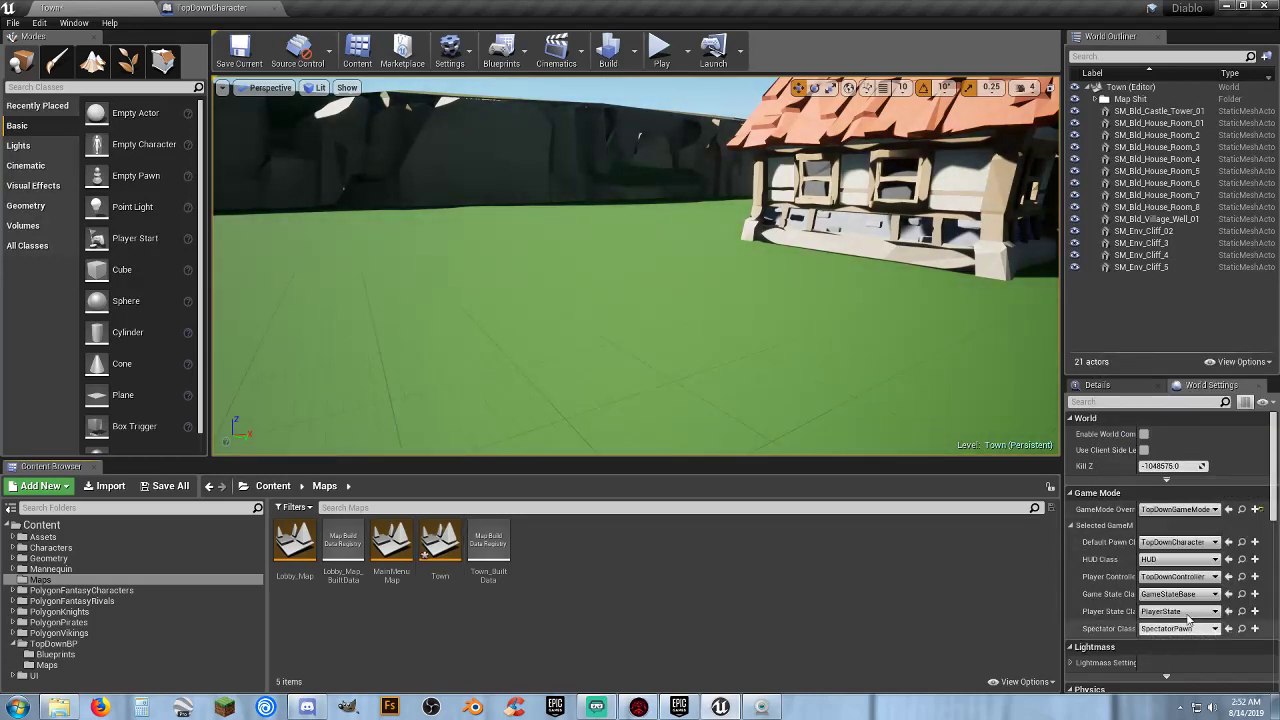
{"action": "left_click", "coordinate": [1199, 562]}
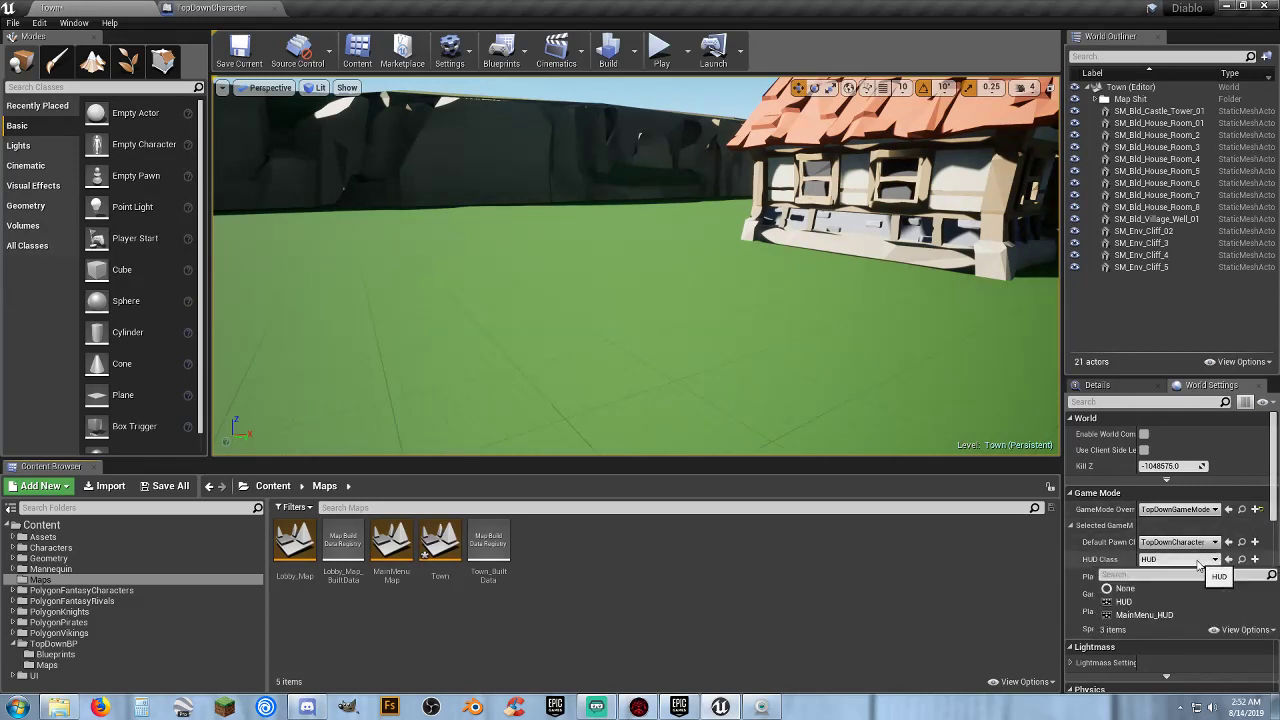
{"action": "left_click", "coordinate": [1199, 563]}
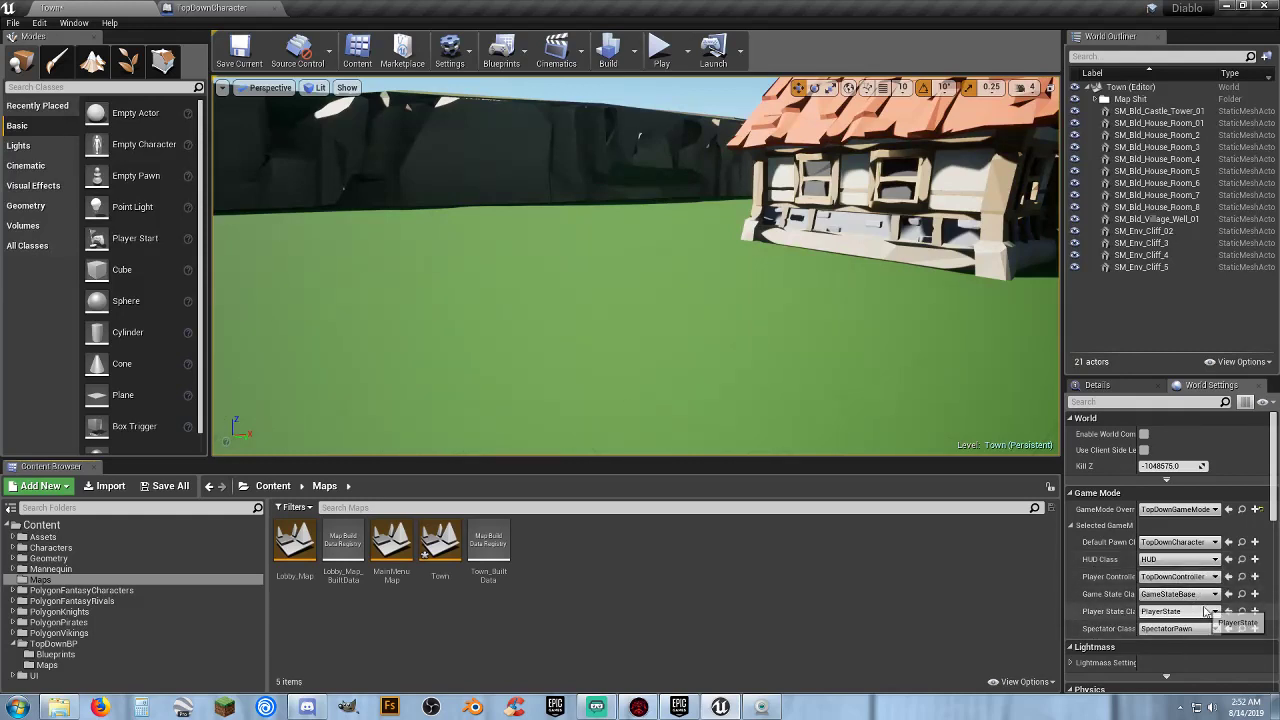
Play-test the Town level, checking the Player State and Default Pawn class options, and stop the session.
{"action": "left_click", "coordinate": [660, 46]}
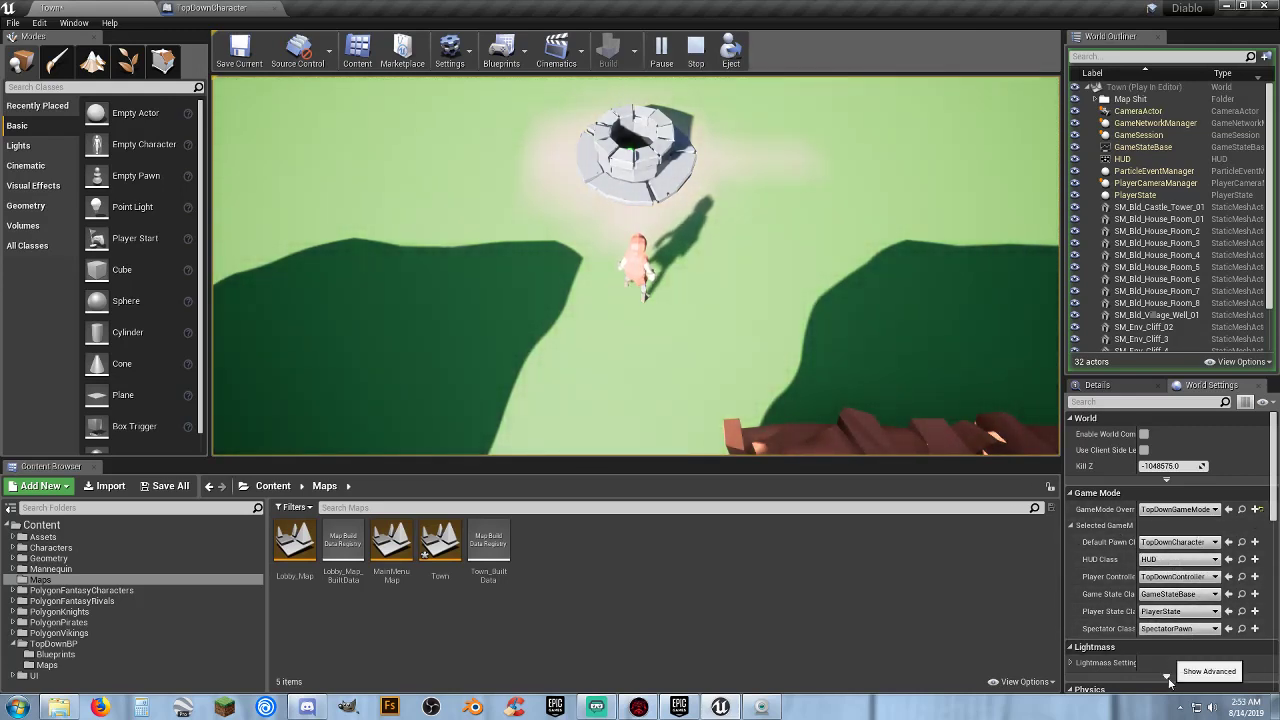
{"action": "left_click", "coordinate": [1189, 612]}
{"action": "scroll", "coordinate": [1188, 615], "scroll_direction": "down", "scroll_amount": 1}
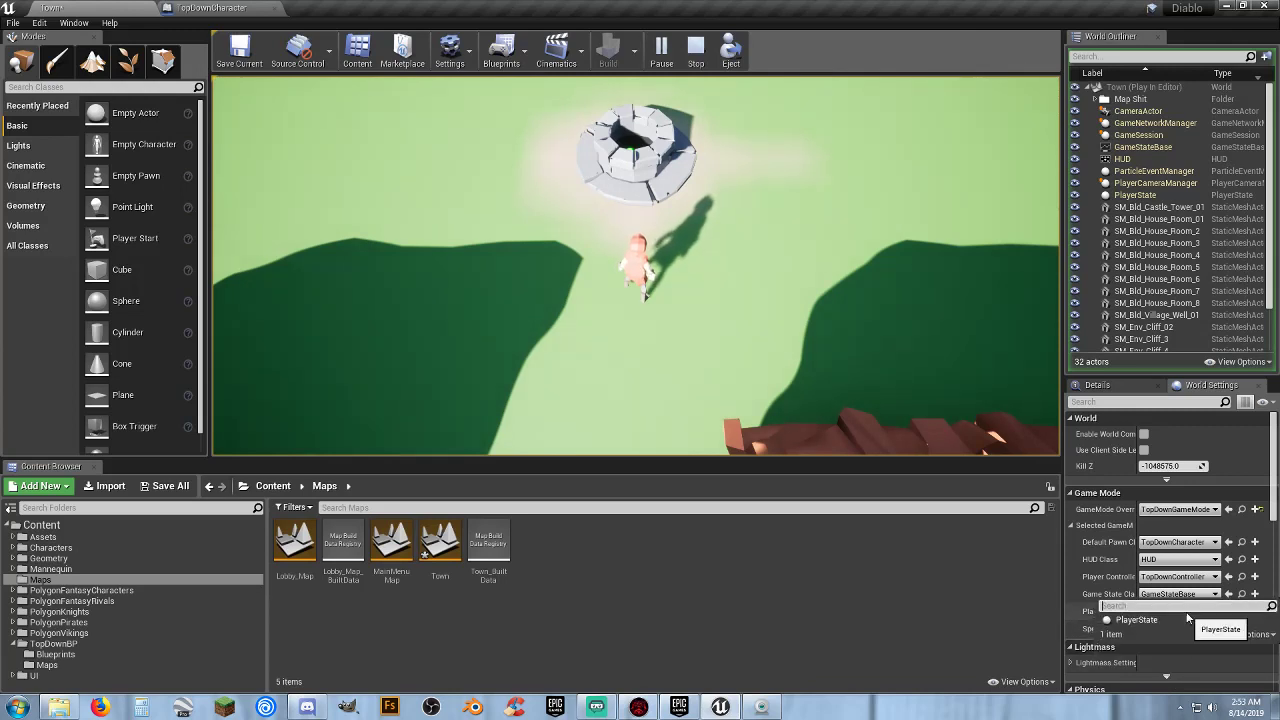
{"action": "left_click", "coordinate": [989, 570]}
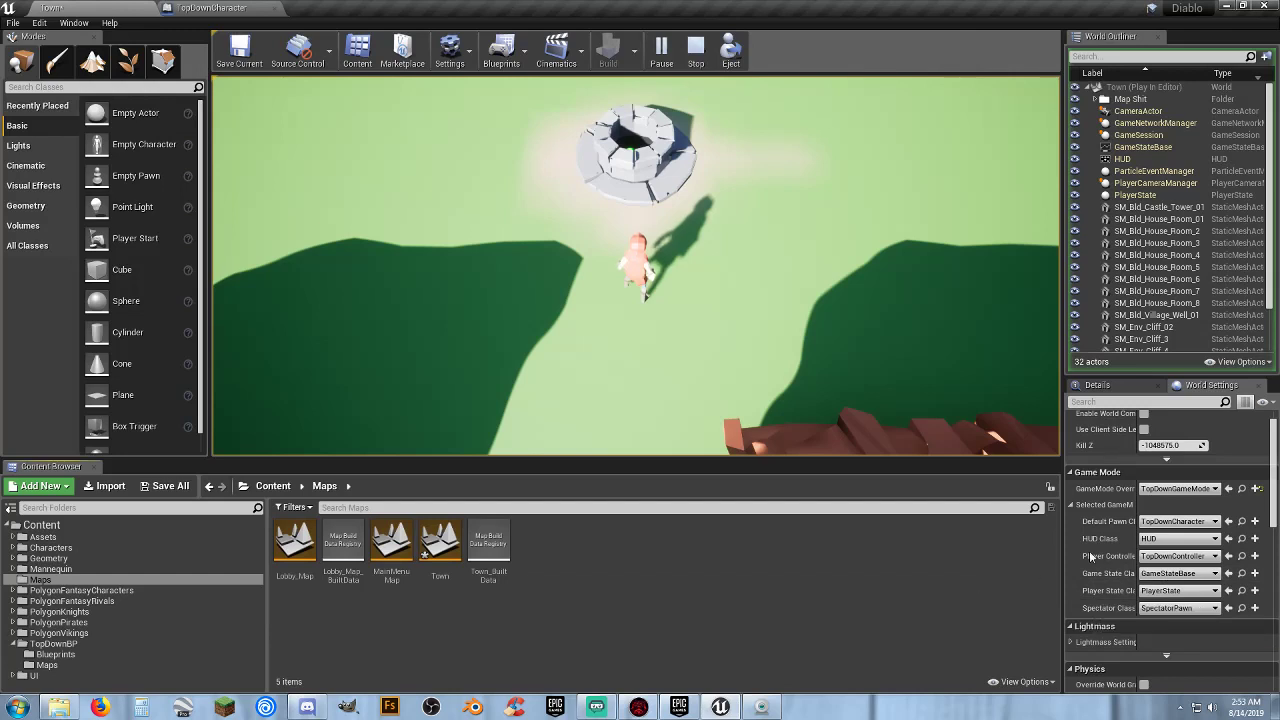
{"action": "left_click", "coordinate": [1197, 522]}
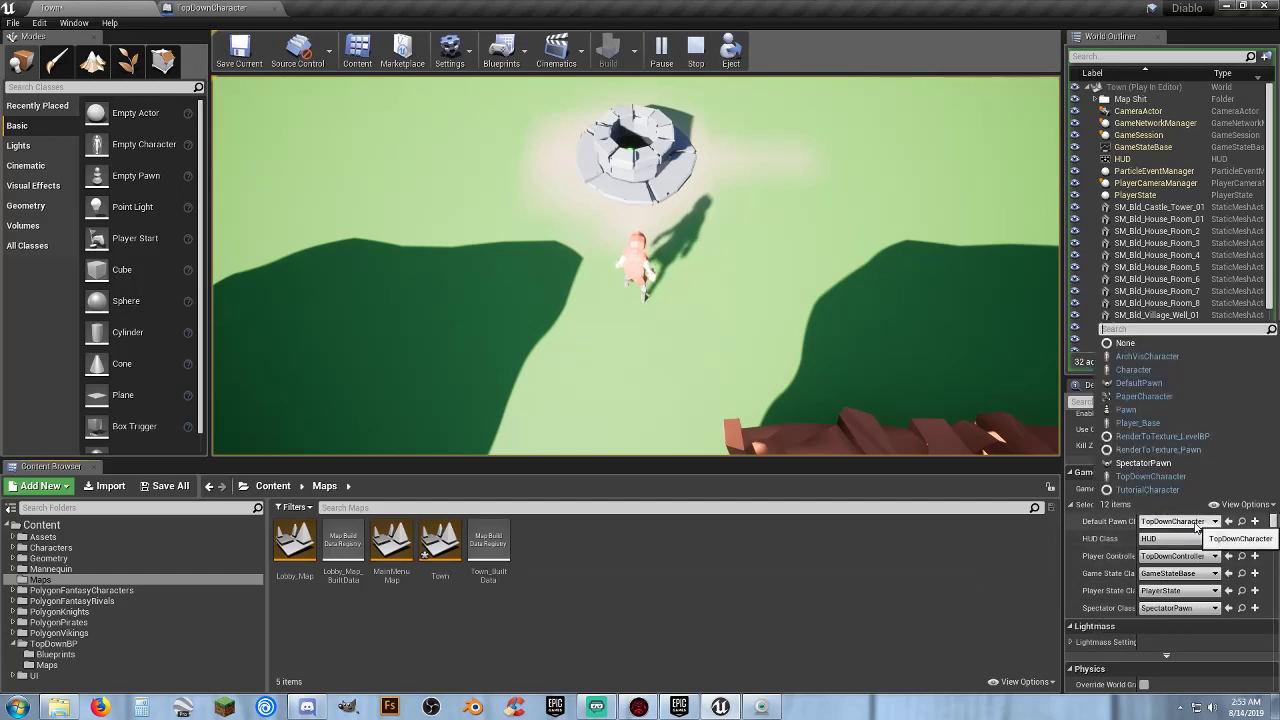
{"action": "left_click", "coordinate": [1197, 524]}
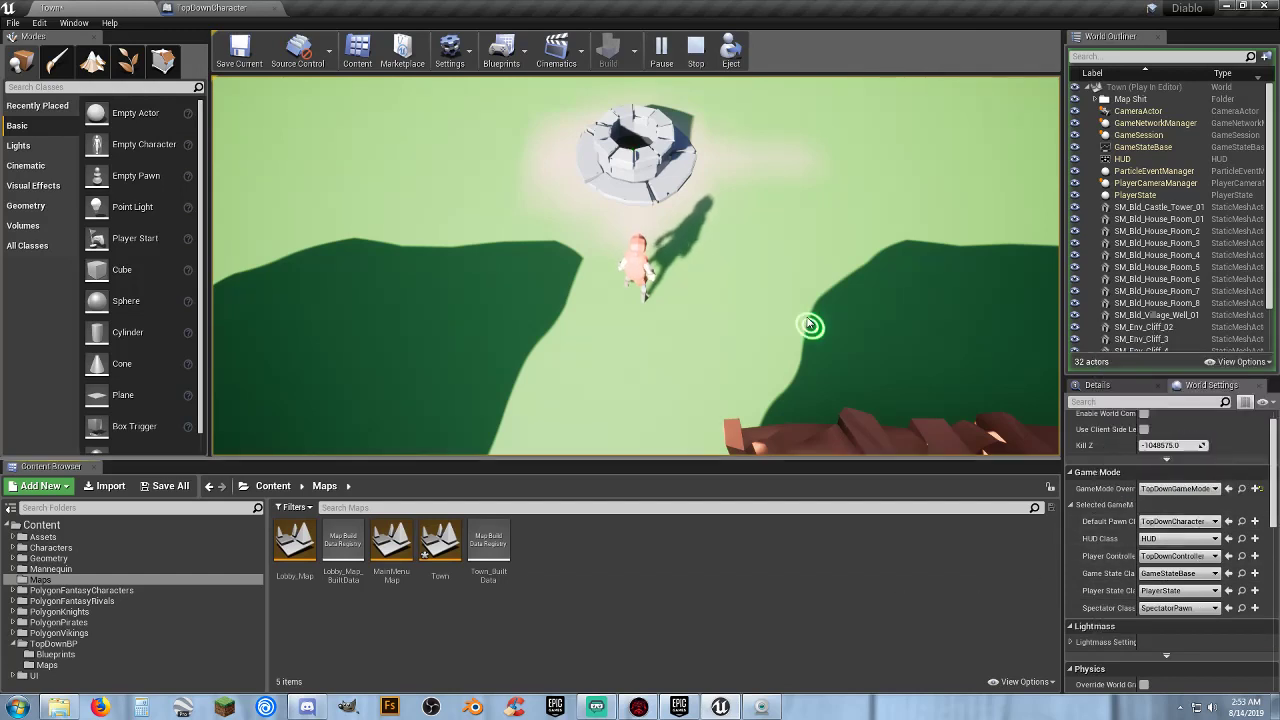
{"action": "left_click", "coordinate": [696, 50]}
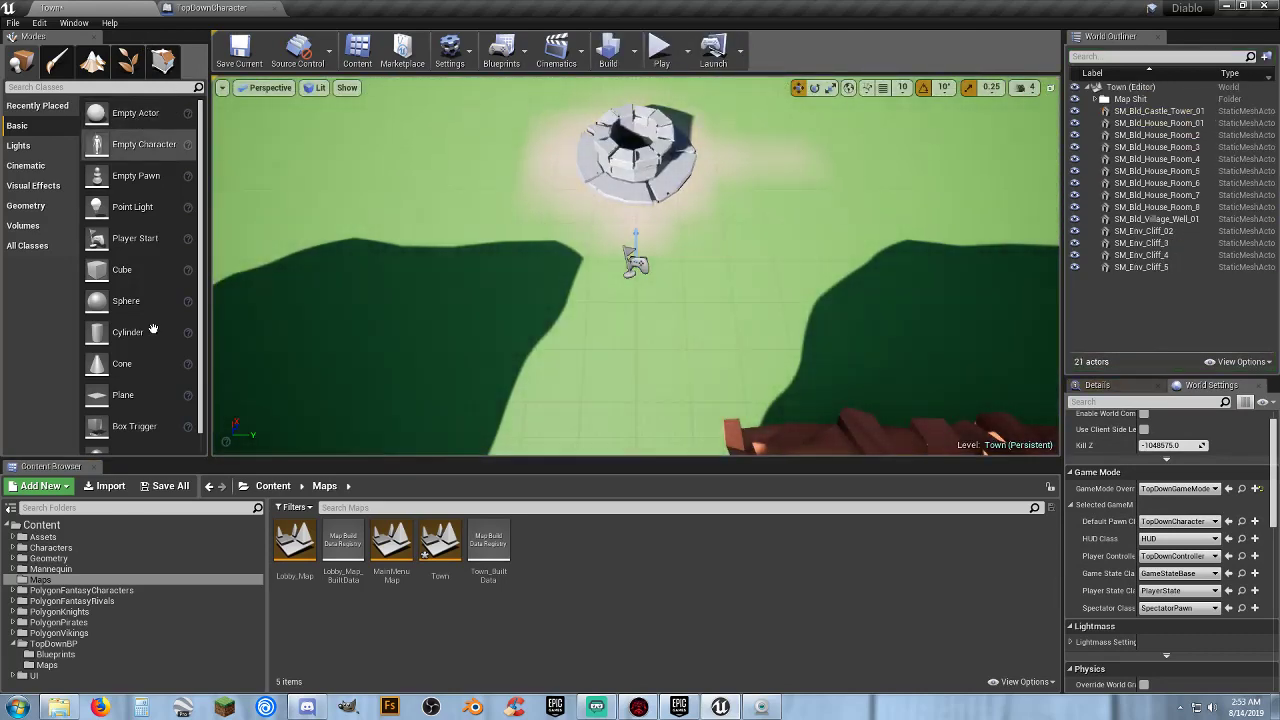
Open TopDownExampleMap without saving the Town level, and play-test the character's click-to-move there.
{"action": "left_click", "coordinate": [45, 665]}
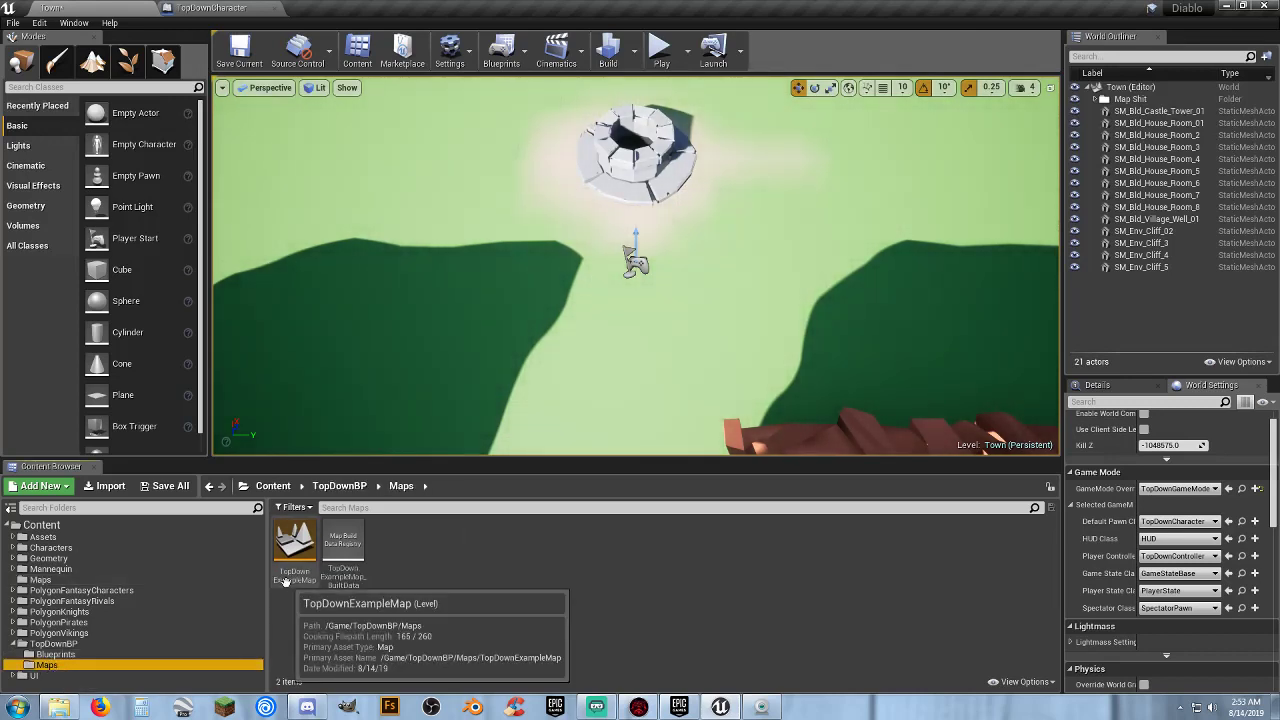
{"action": "double_click", "coordinate": [294, 570]}
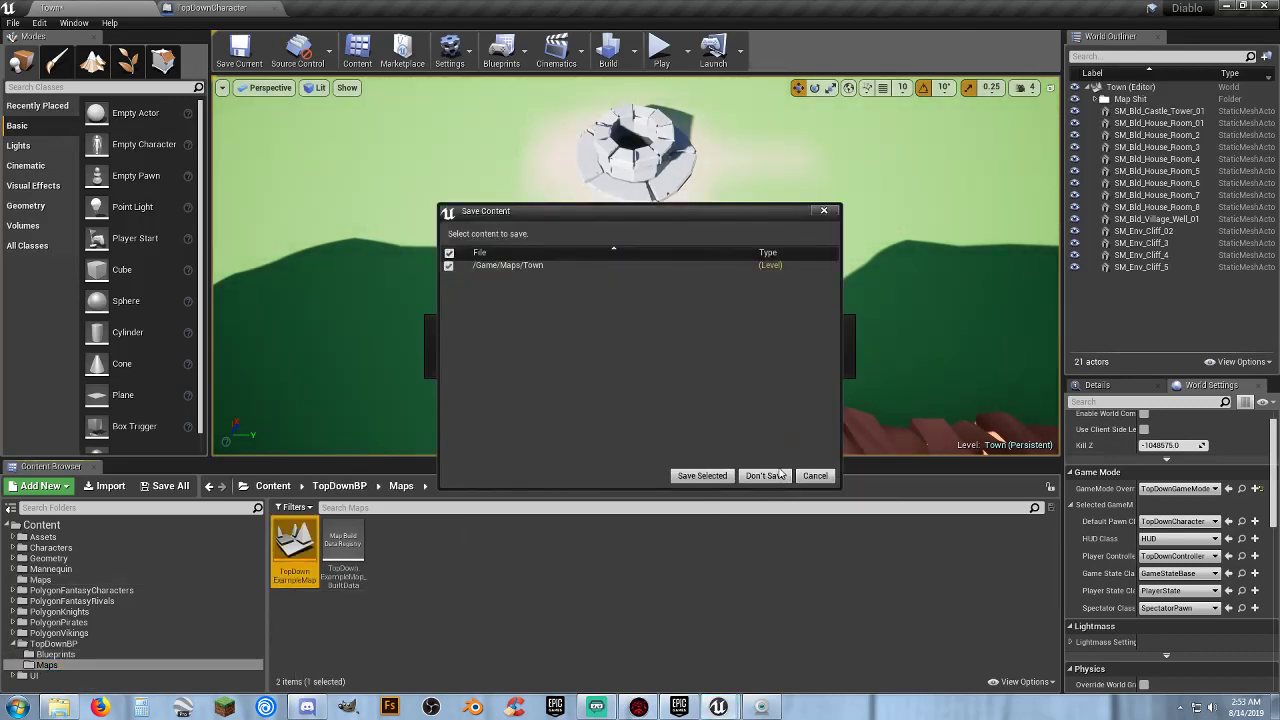
{"action": "left_click", "coordinate": [765, 476]}
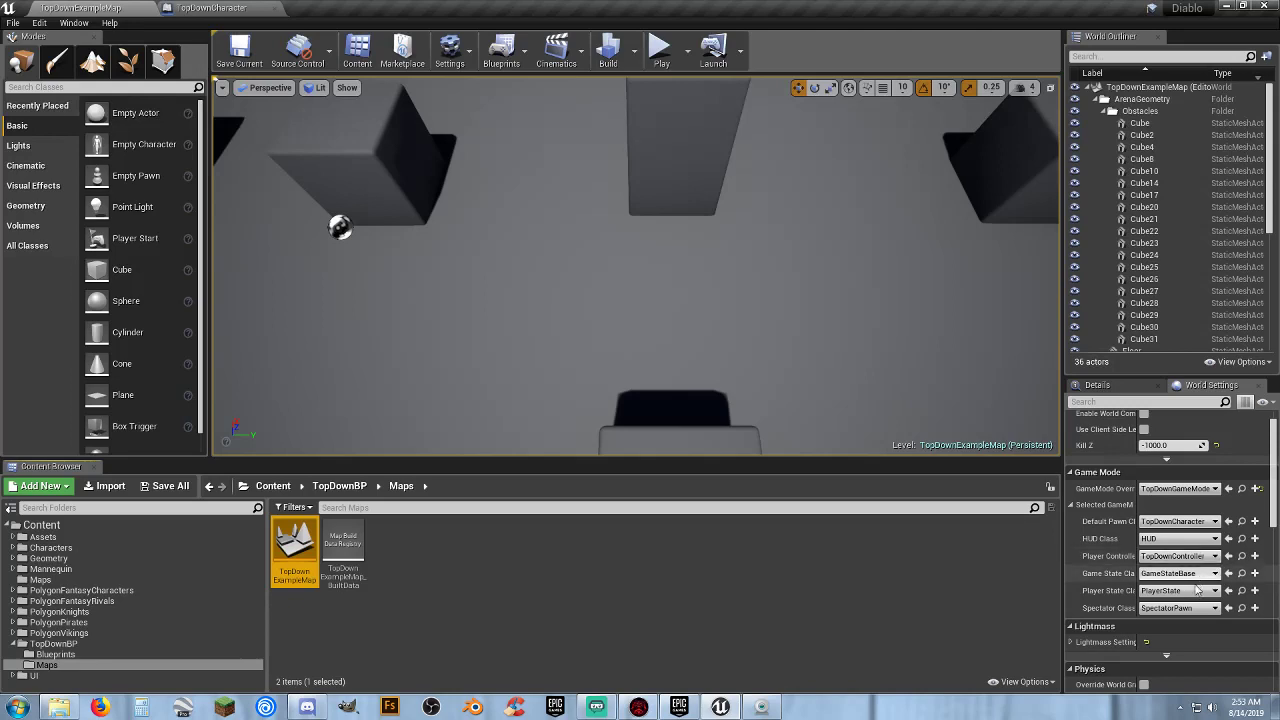
{"action": "left_click", "coordinate": [662, 50]}
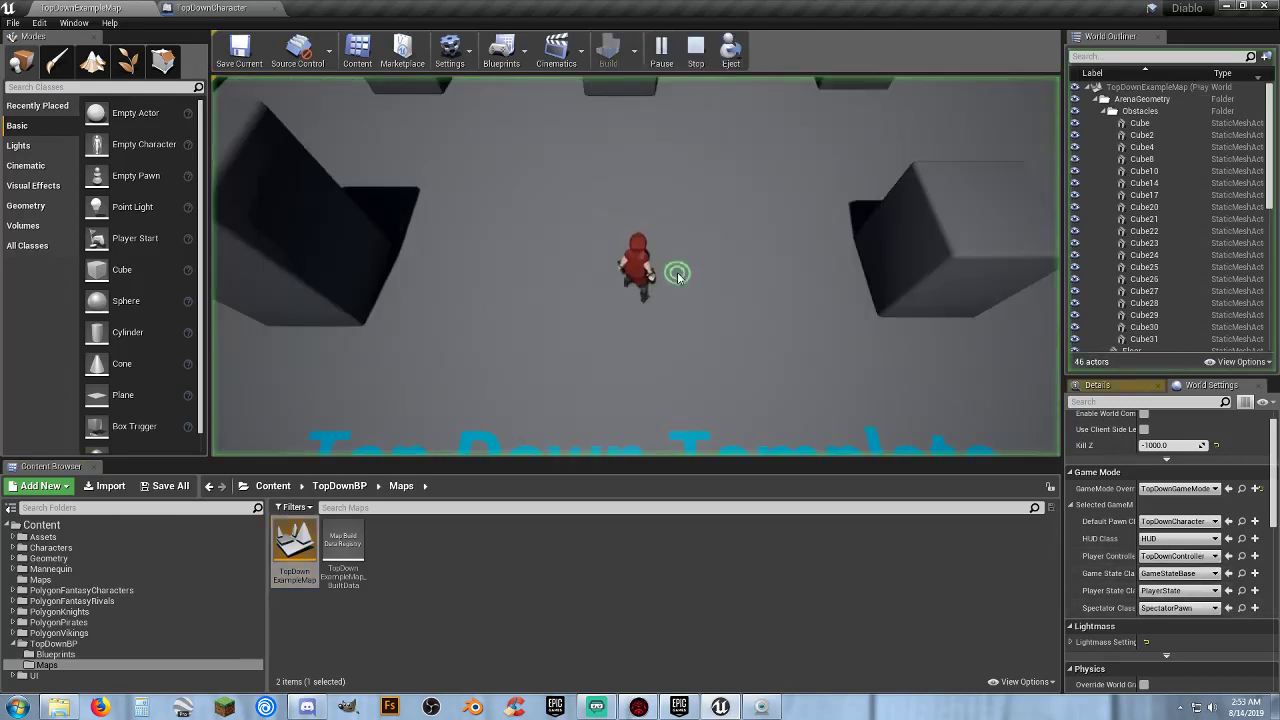
{"action": "mouse_move", "coordinate": [716, 218]}
{"action": "left_mouse_down"}
{"action": "mouse_move", "coordinate": [837, 259]}
{"action": "mouse_move", "coordinate": [597, 267]}
{"action": "mouse_move", "coordinate": [420, 294]}
{"action": "mouse_move", "coordinate": [471, 351]}
{"action": "mouse_move", "coordinate": [571, 380]}
{"action": "mouse_move", "coordinate": [834, 203]}
{"action": "mouse_move", "coordinate": [778, 195]}
{"action": "left_mouse_up"}
{"action": "key", "text": "Escape"}
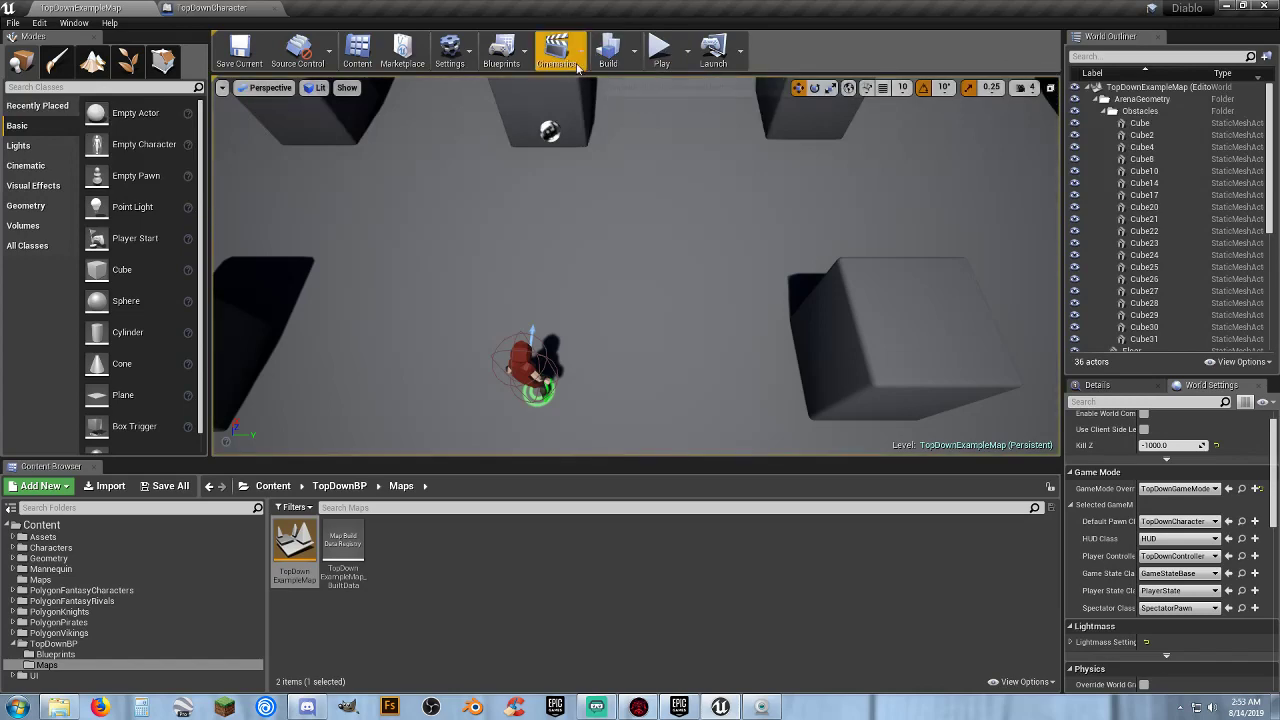
Inspect TopDownExampleMap's level blueprint for movement logic, close it and return to the level.
{"action": "left_click", "coordinate": [520, 55]}
{"action": "left_click", "coordinate": [555, 166]}
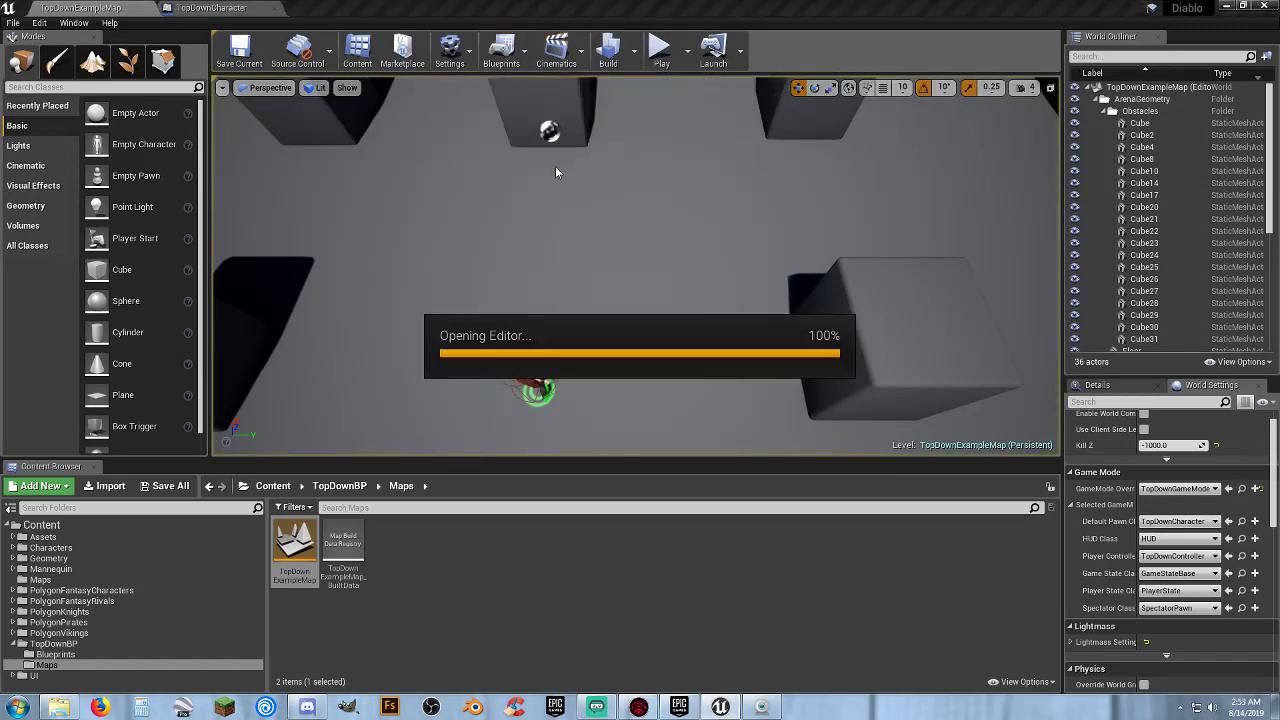
{"action": "scroll", "coordinate": [575, 232], "scroll_direction": "down", "scroll_amount": 6}
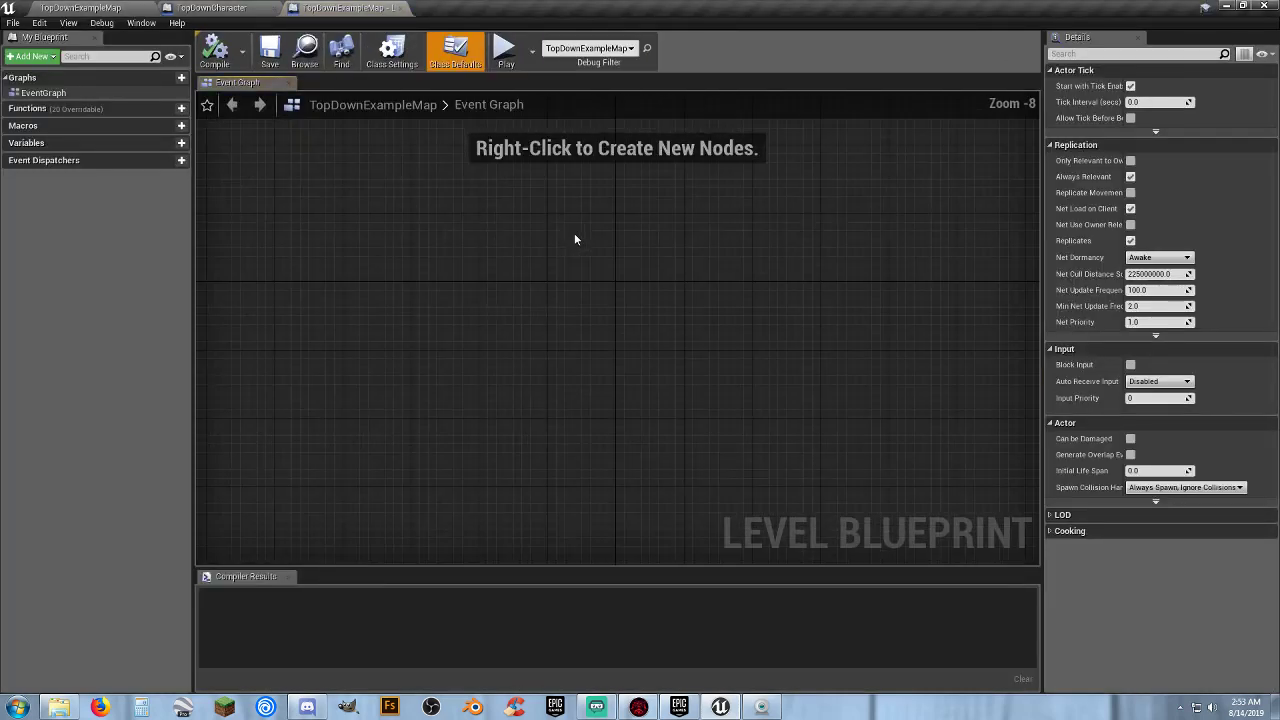
{"action": "scroll", "coordinate": [574, 233], "scroll_direction": "up", "scroll_amount": 6}
{"action": "left_click", "coordinate": [401, 8]}
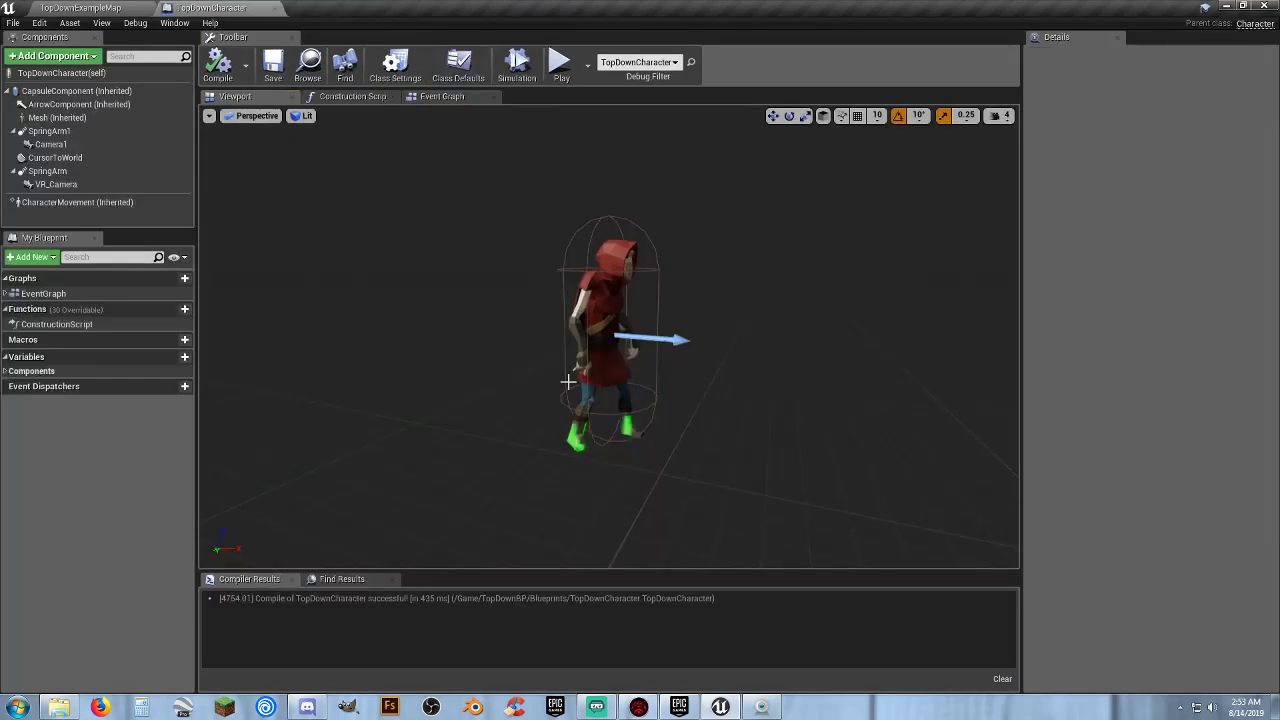
{"action": "left_click", "coordinate": [80, 8]}
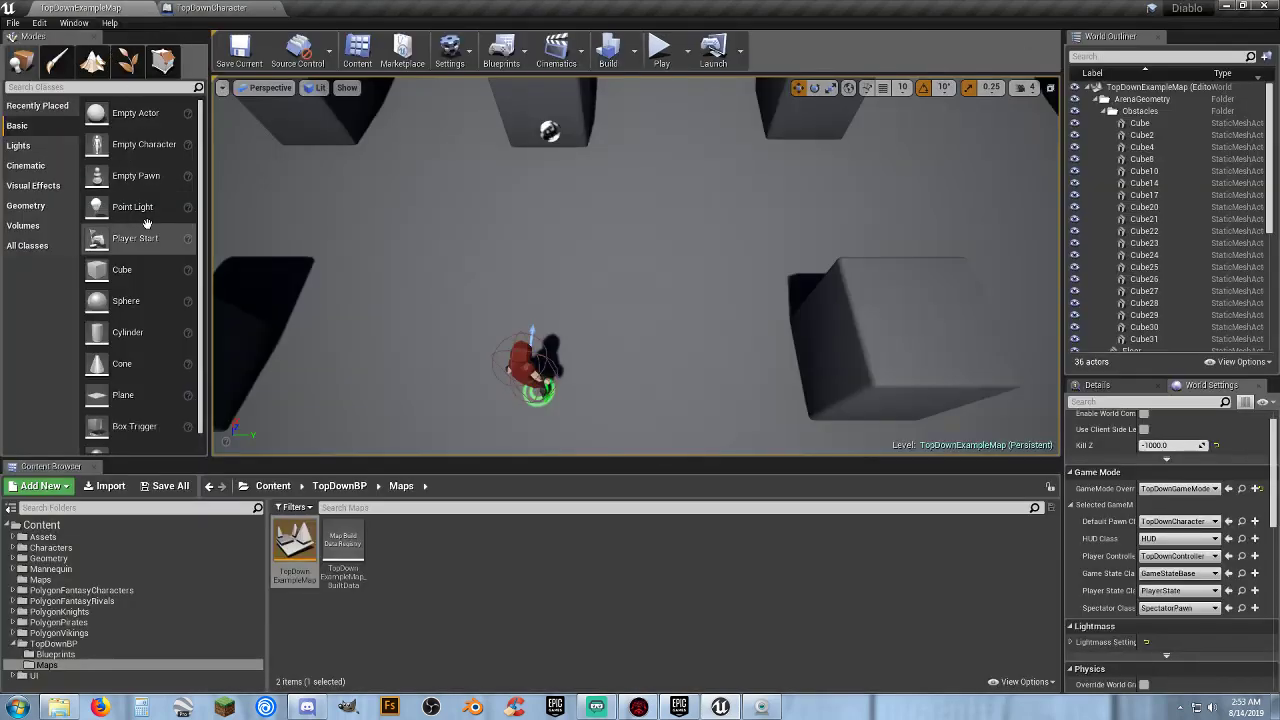
Create a new level from the VR-Basic template.
{"action": "left_click", "coordinate": [13, 23]}
{"action": "left_click", "coordinate": [45, 46]}
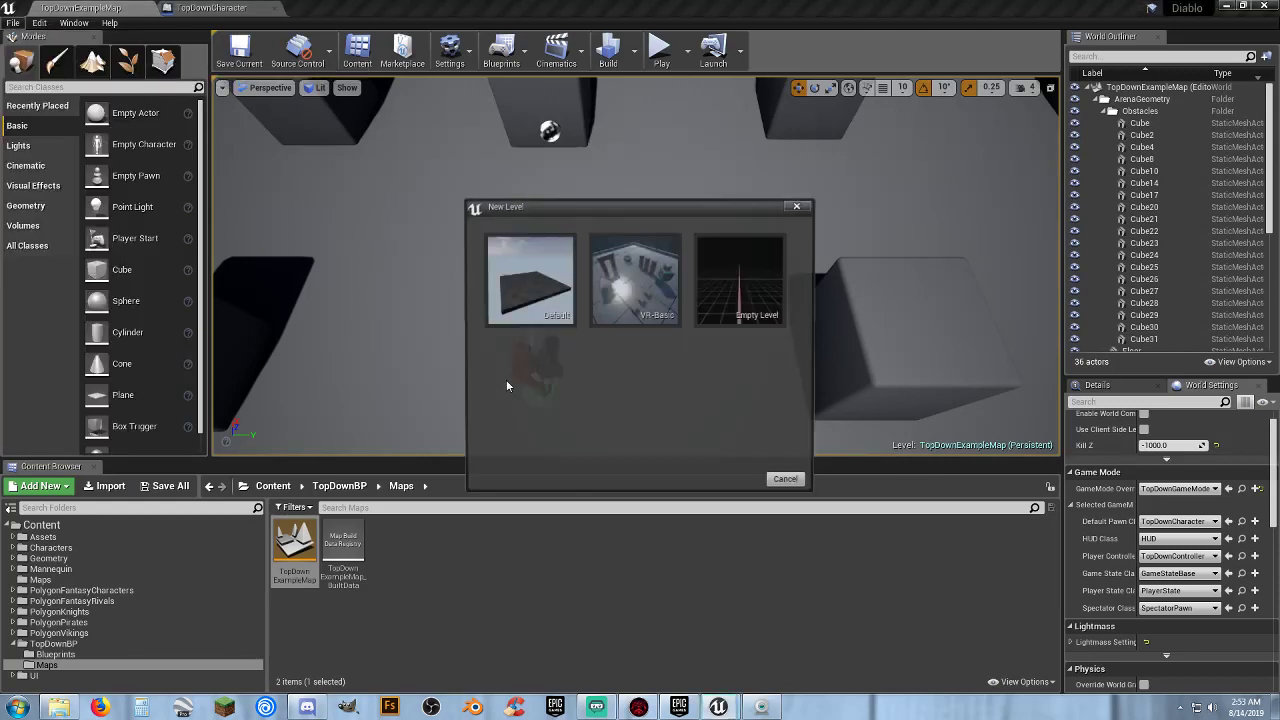
{"action": "left_click", "coordinate": [635, 280]}
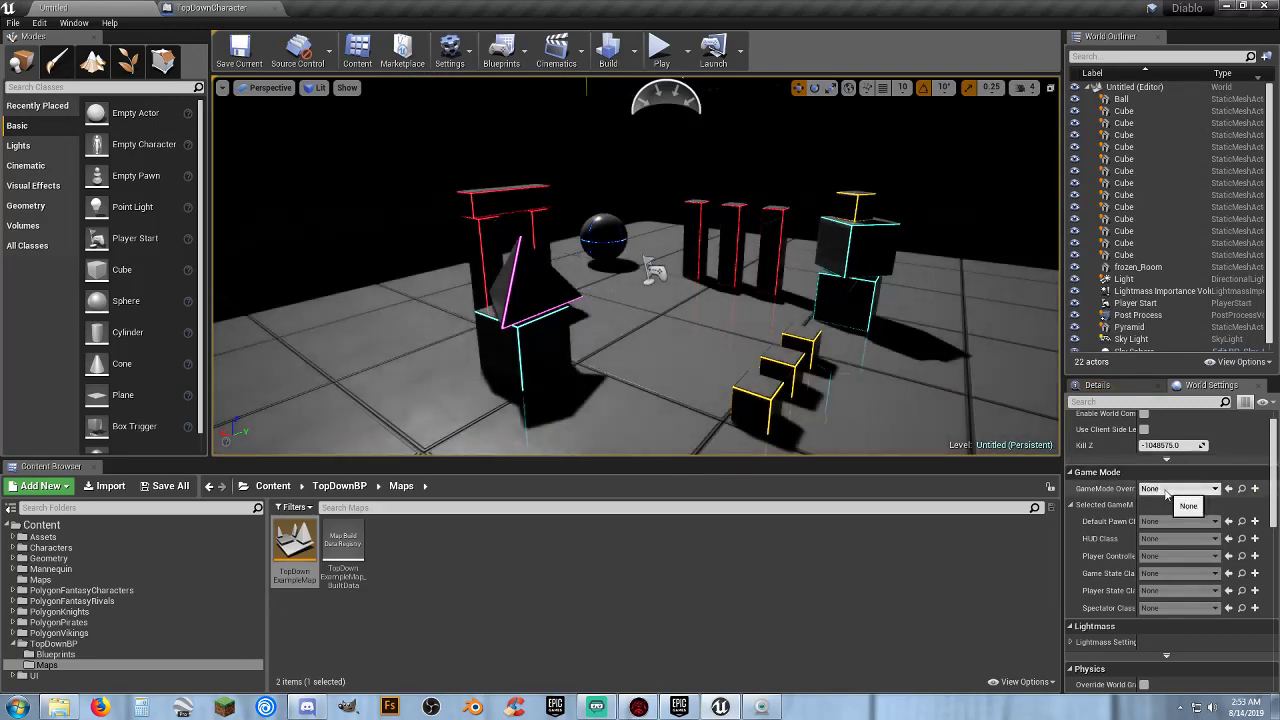
Set the new level's GameMode Override to TopDownGameMode and play-test click-to-move in it.
{"action": "left_click", "coordinate": [1180, 488]}
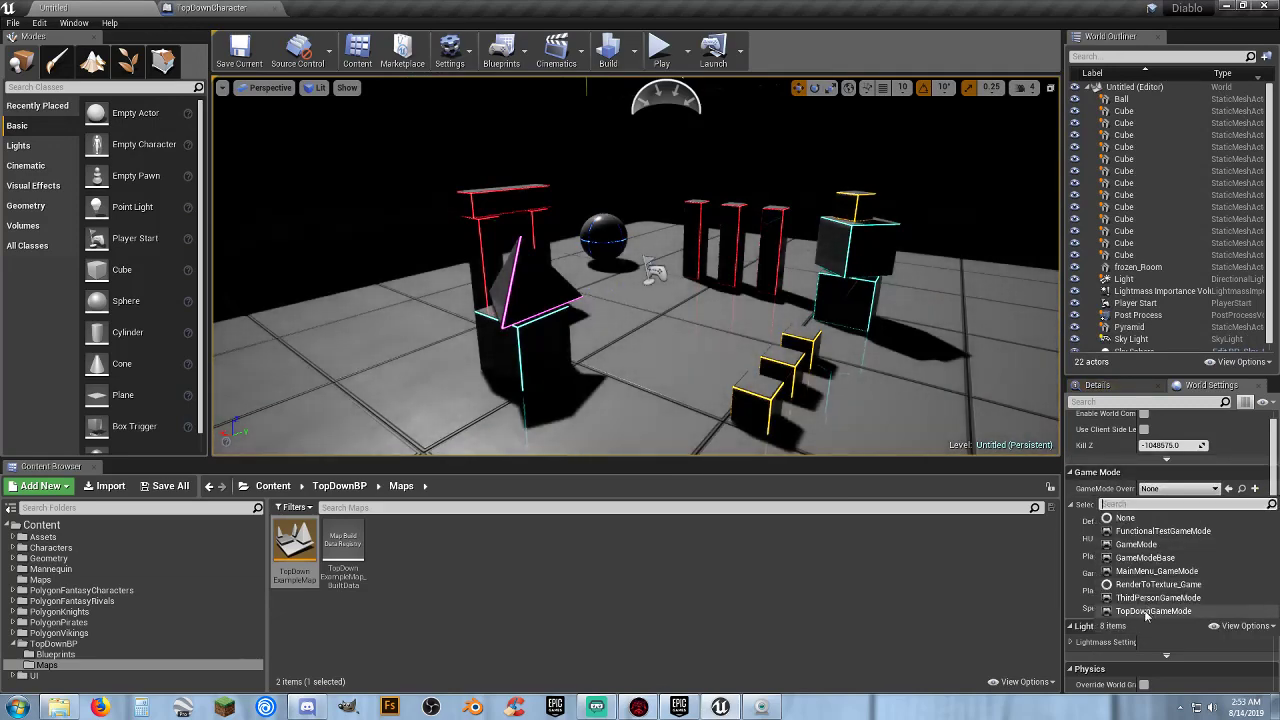
{"action": "left_click", "coordinate": [1153, 611]}
{"action": "left_click", "coordinate": [660, 50]}
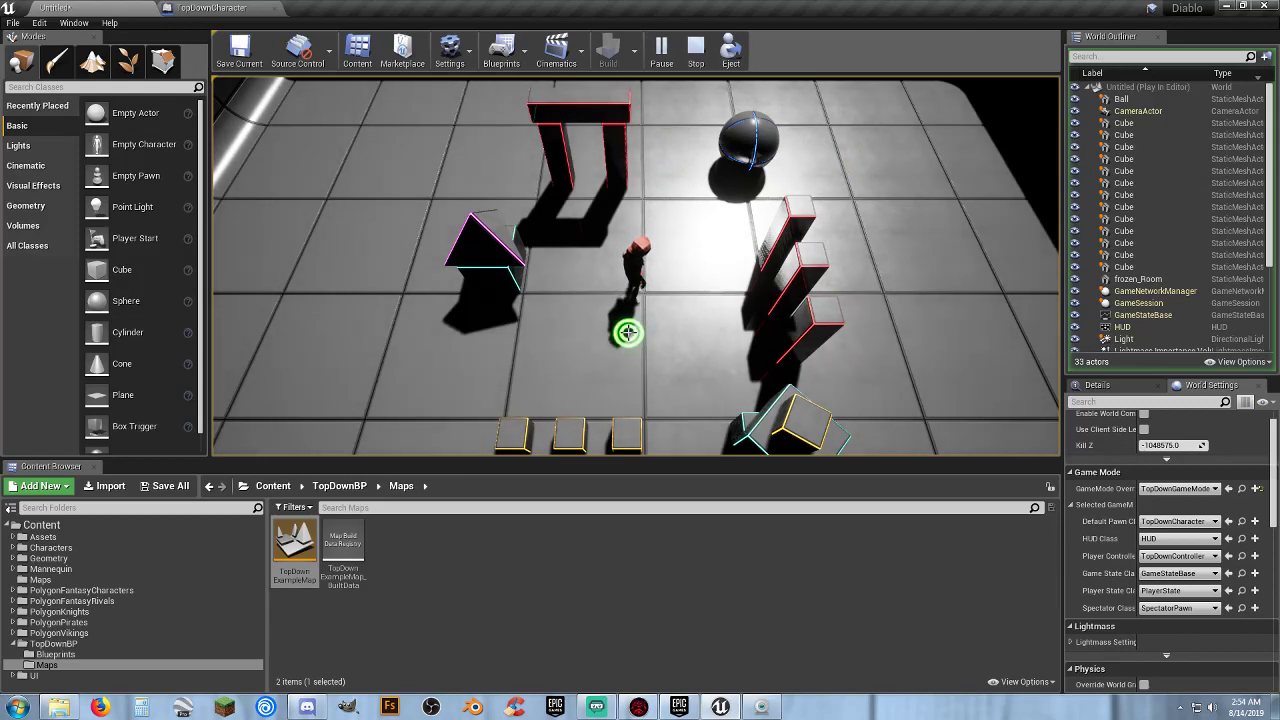
{"action": "key", "text": "Escape"}
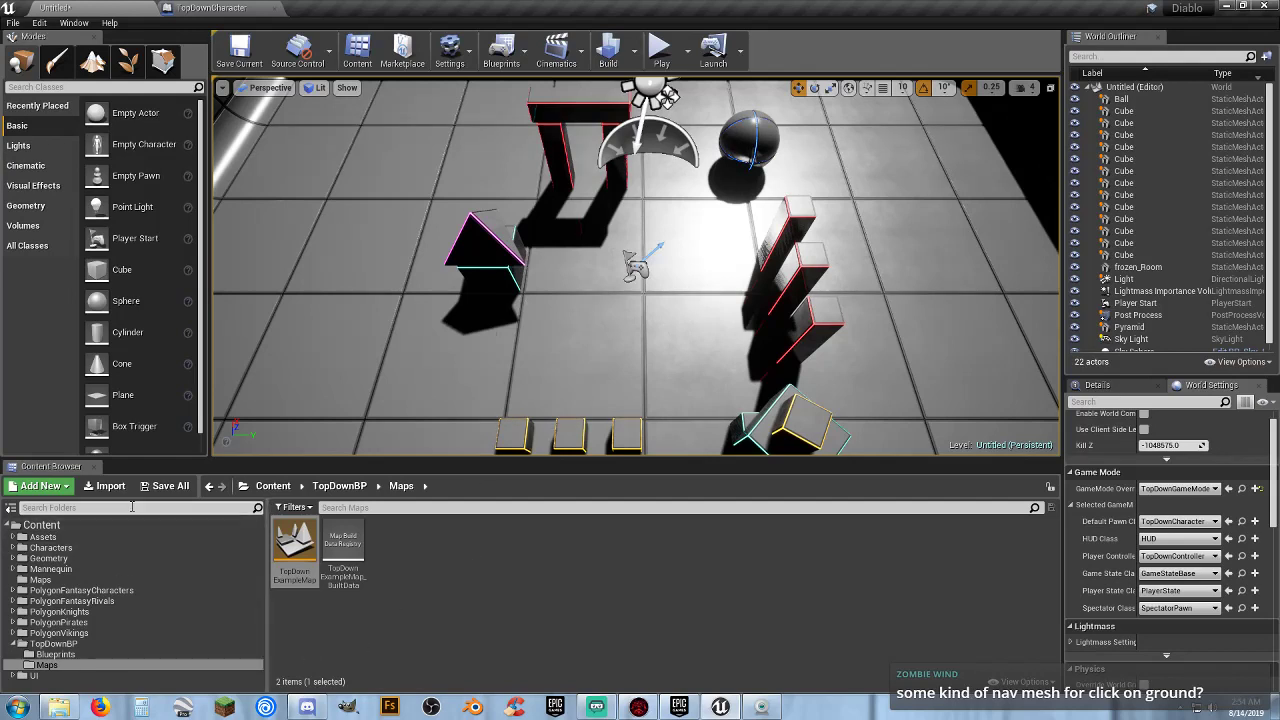
Save the new level as TestMap in the project's main Maps folder.
{"action": "left_click", "coordinate": [169, 488]}
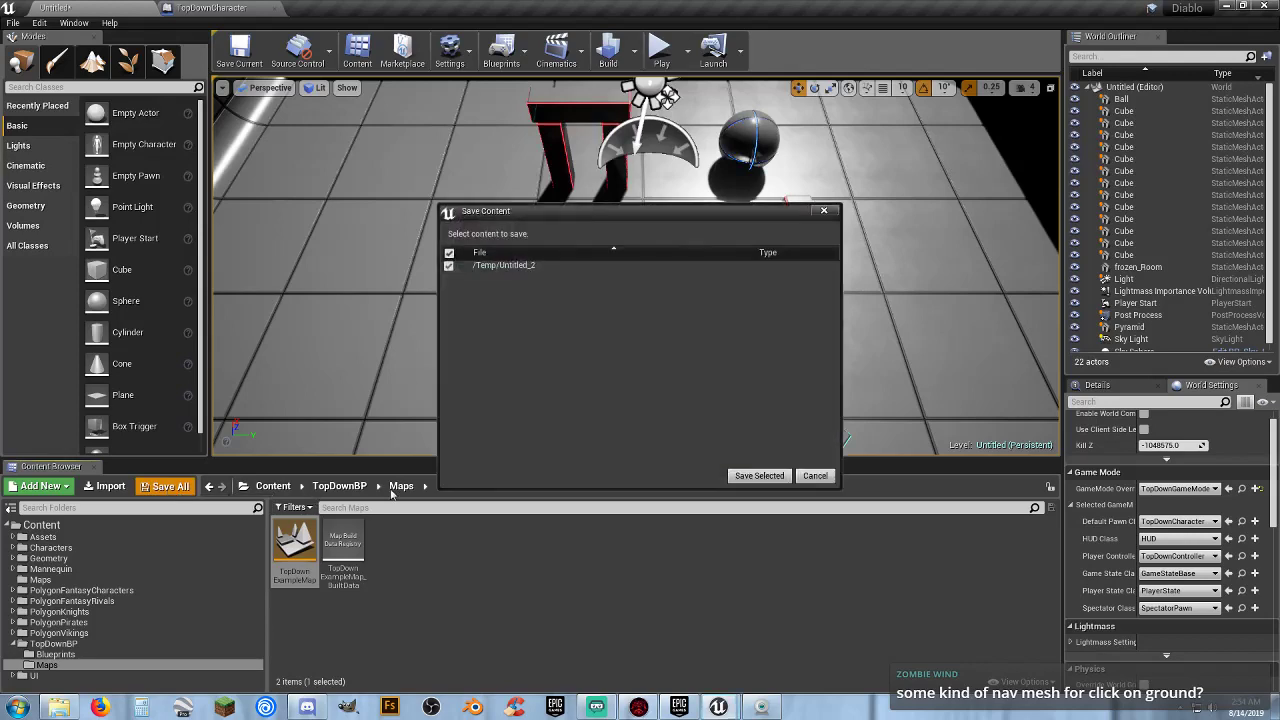
{"action": "left_click", "coordinate": [757, 476]}
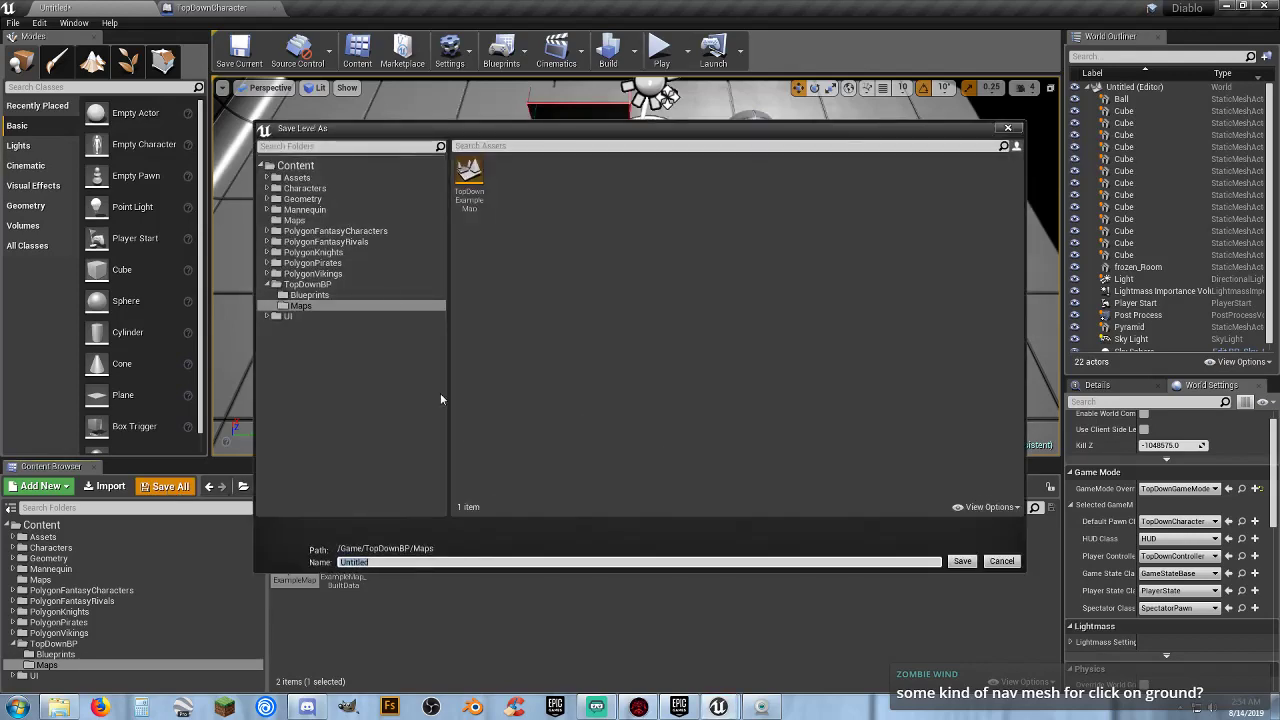
{"action": "left_click", "coordinate": [305, 220]}
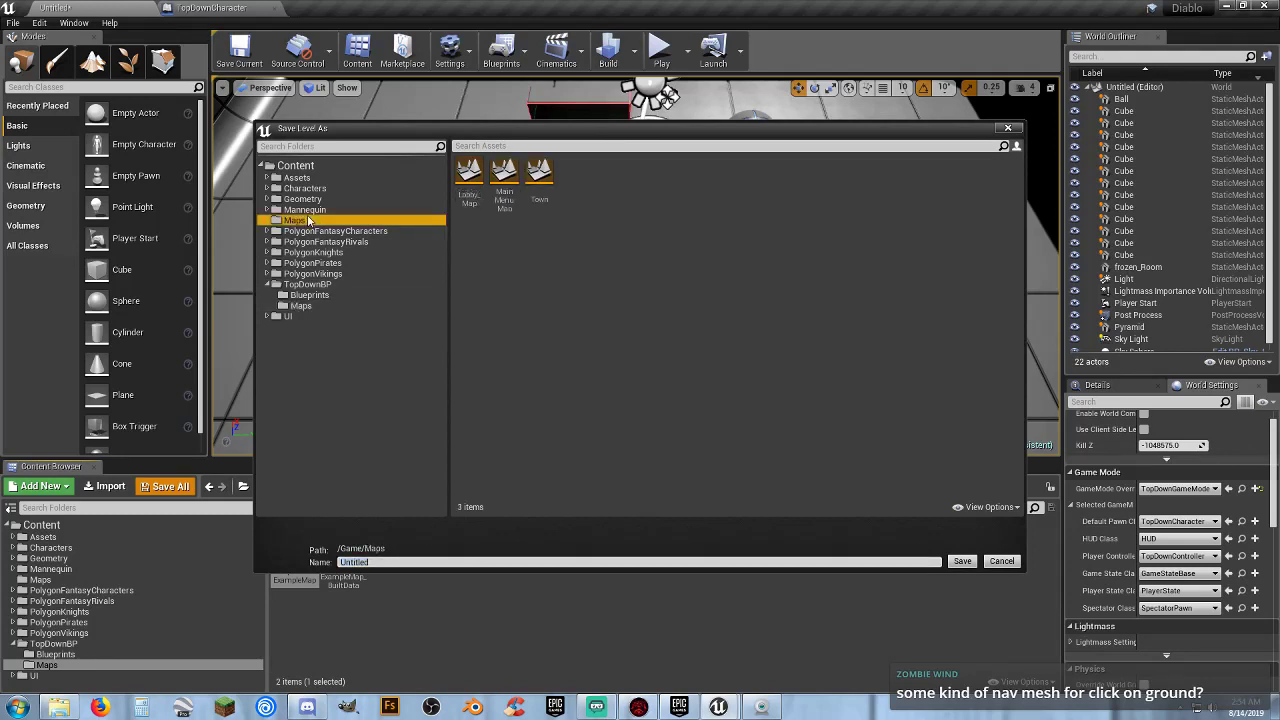
{"action": "left_click", "coordinate": [435, 562]}
{"action": "type", "text": "Test"}
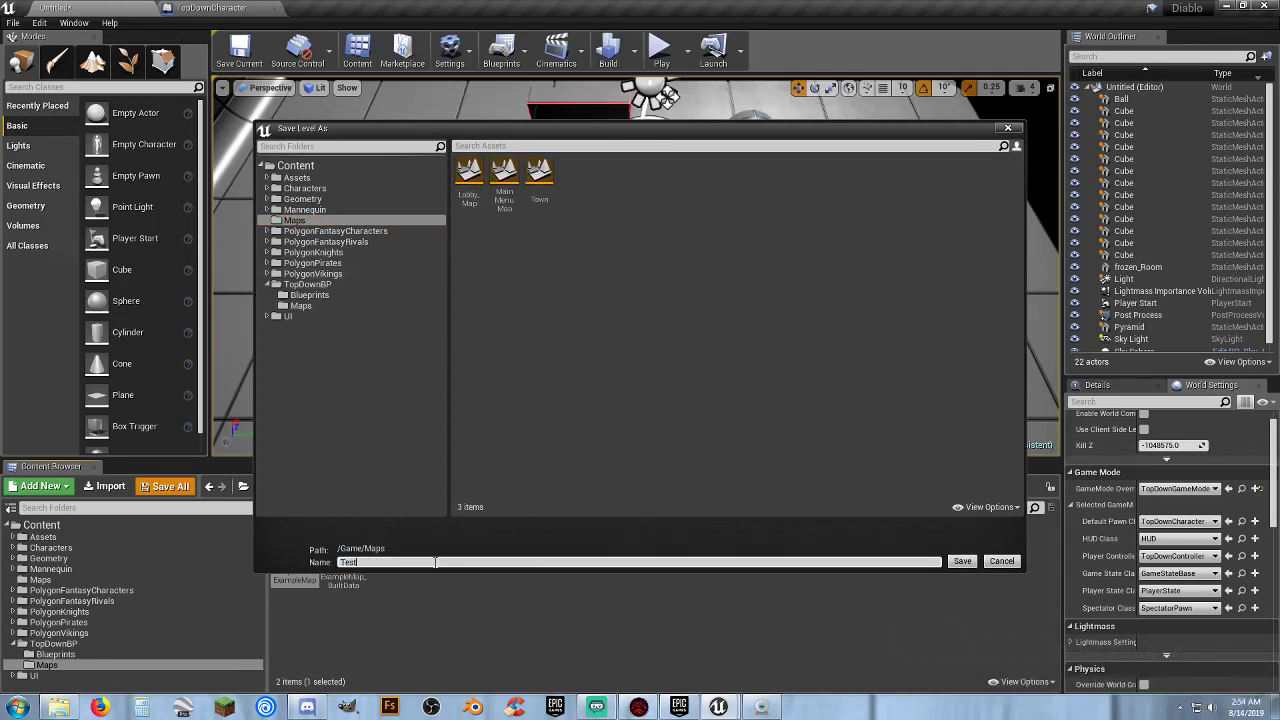
{"action": "type", "text": "Map"}
{"action": "key", "text": "Return"}
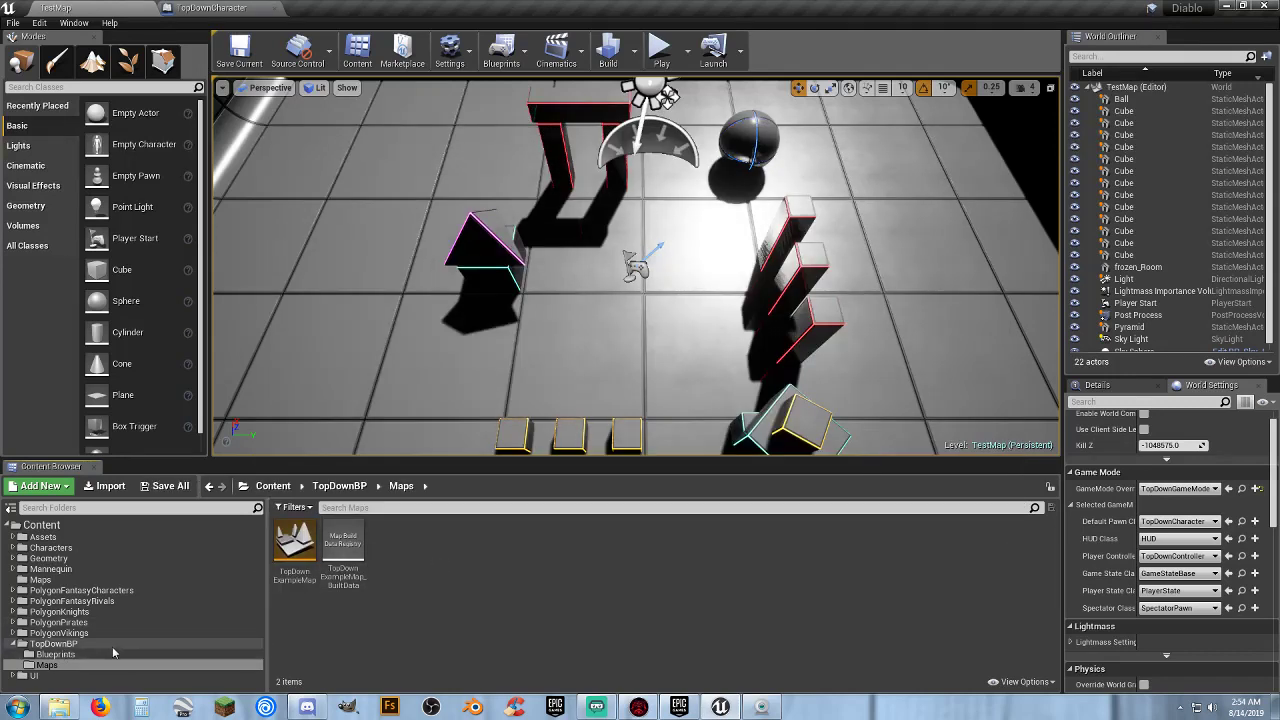
Open TopDownExampleMap, saving TestMap's built data, and inspect its actor list for the navigation mesh bounds volume.
{"action": "left_click", "coordinate": [293, 543]}
{"action": "double_click", "coordinate": [291, 546]}
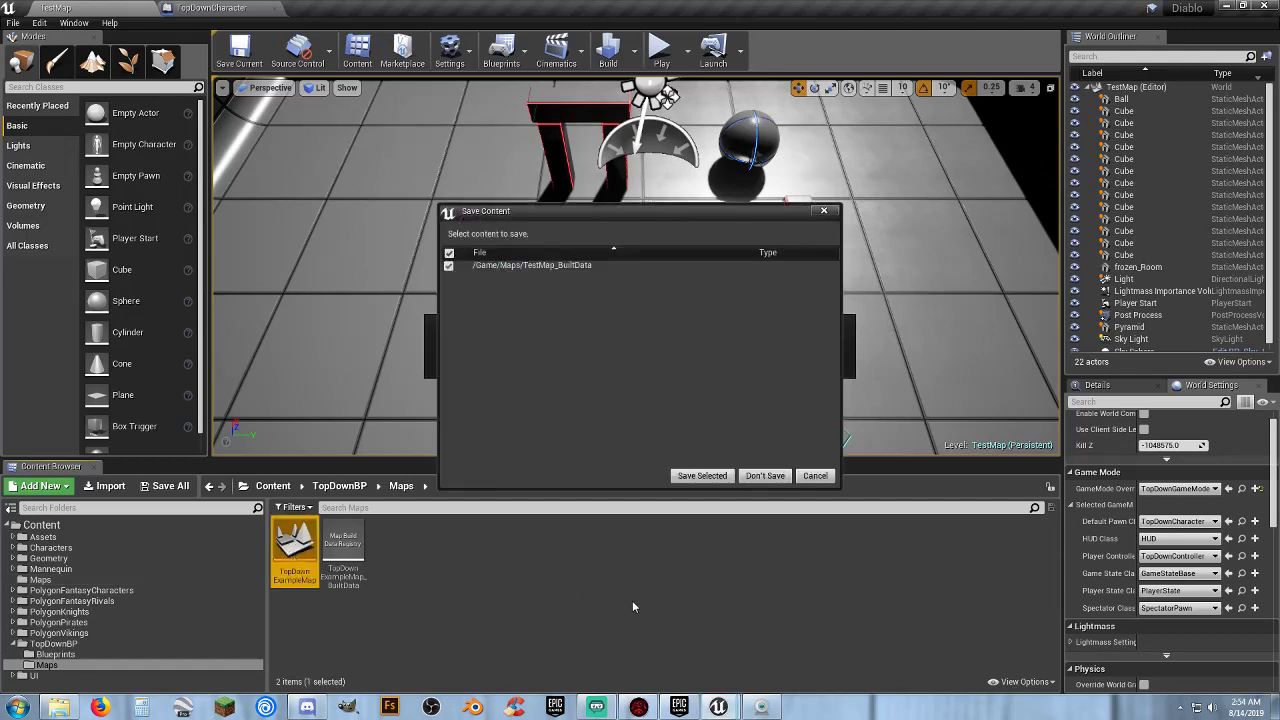
{"action": "left_click", "coordinate": [694, 476]}
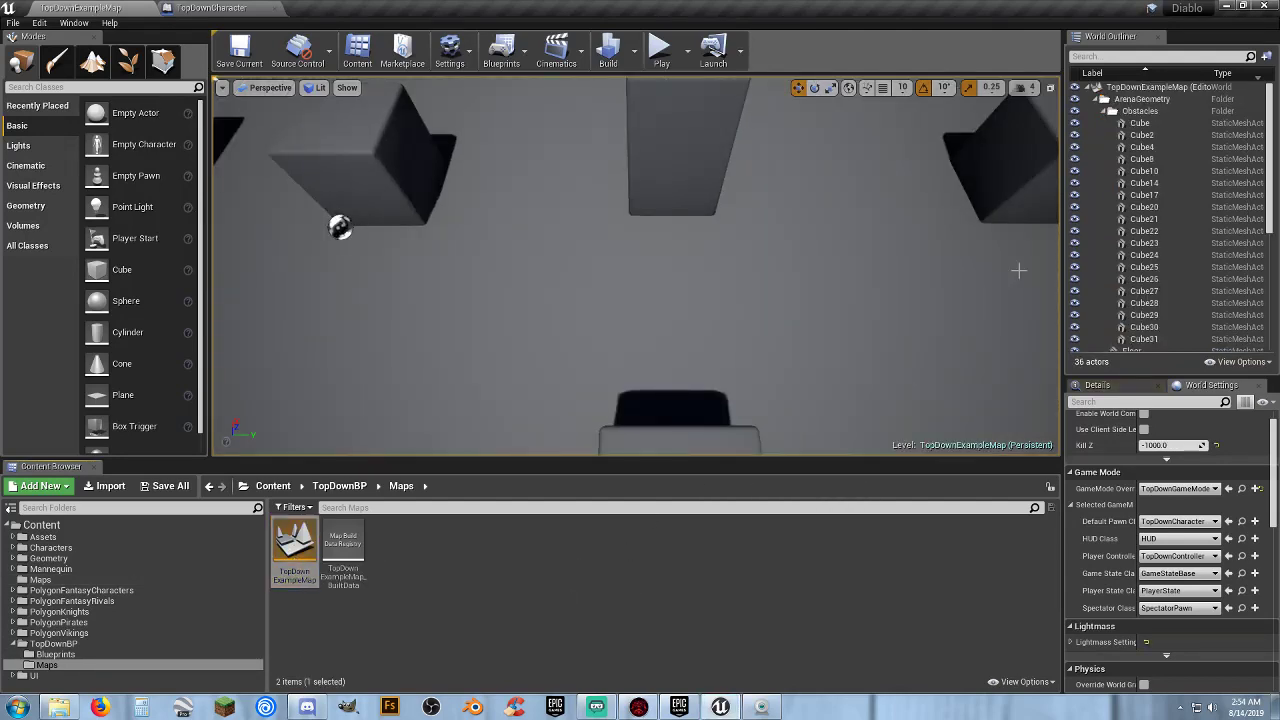
{"action": "left_click", "coordinate": [1105, 112]}
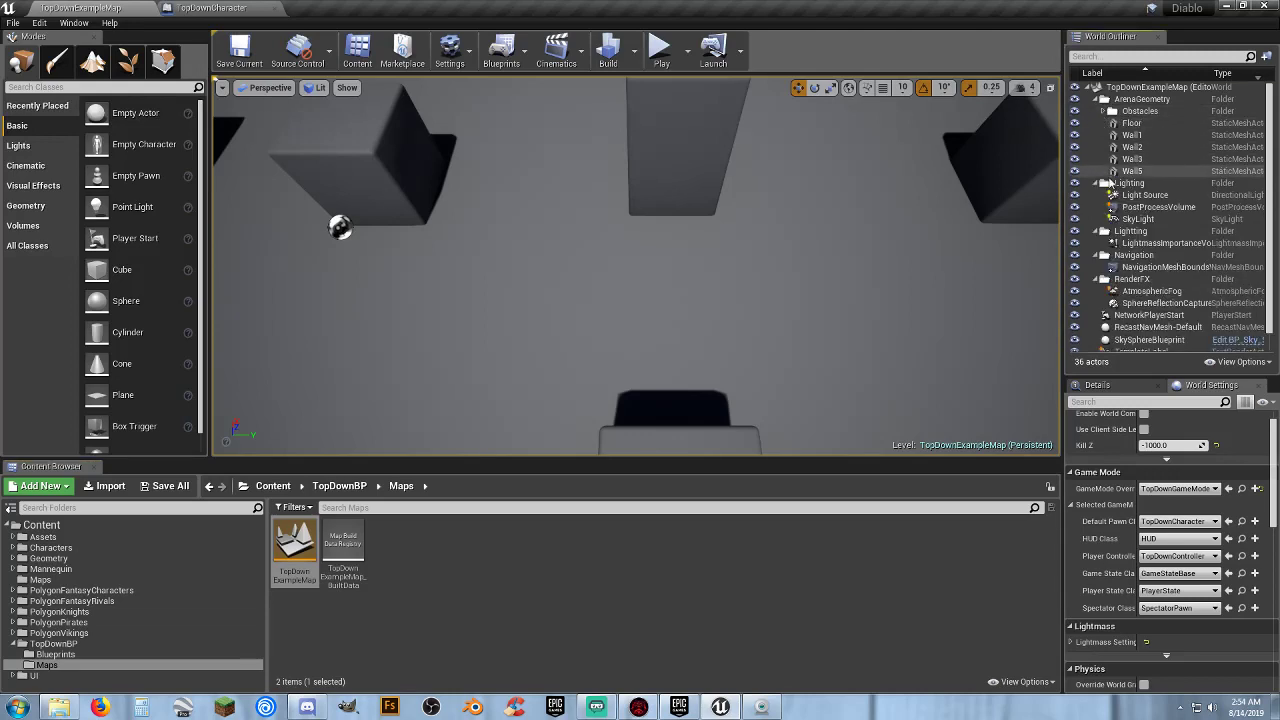
{"action": "left_click", "coordinate": [1150, 267]}
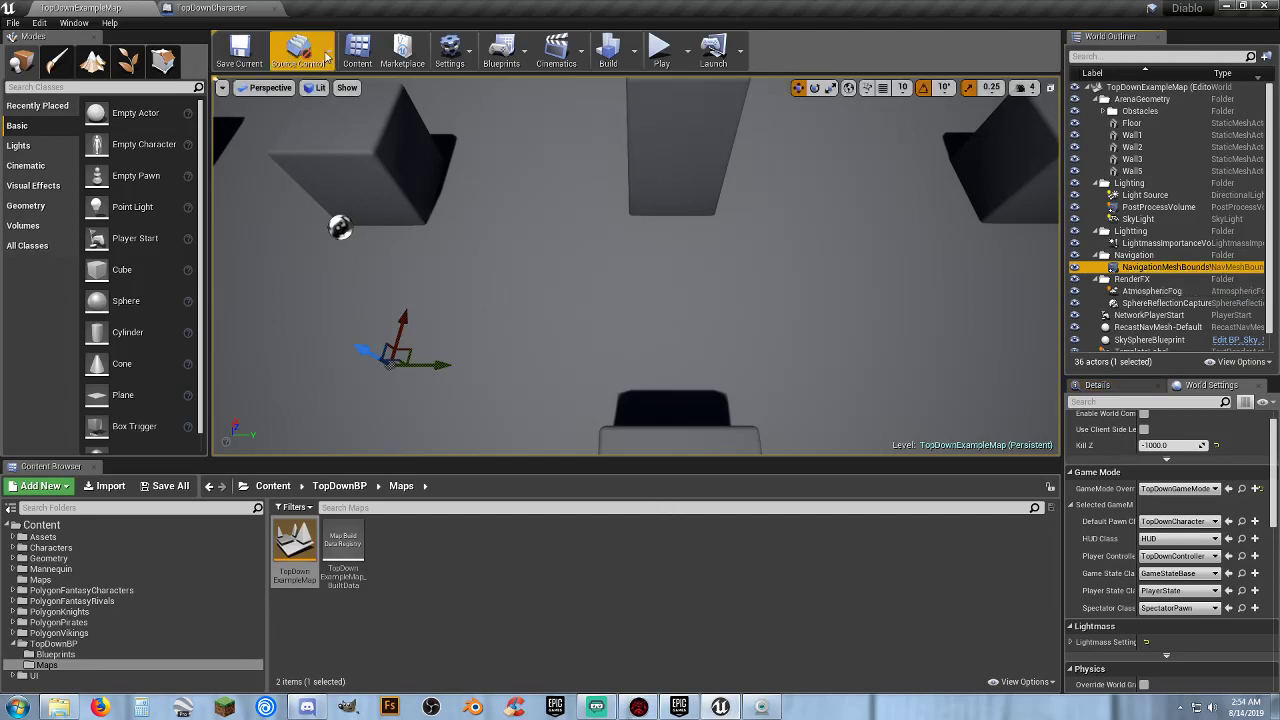
Reopen TestMap from the main Maps folder and place a Nav Mesh Bounds Volume near the player start.
{"action": "left_click", "coordinate": [100, 580]}
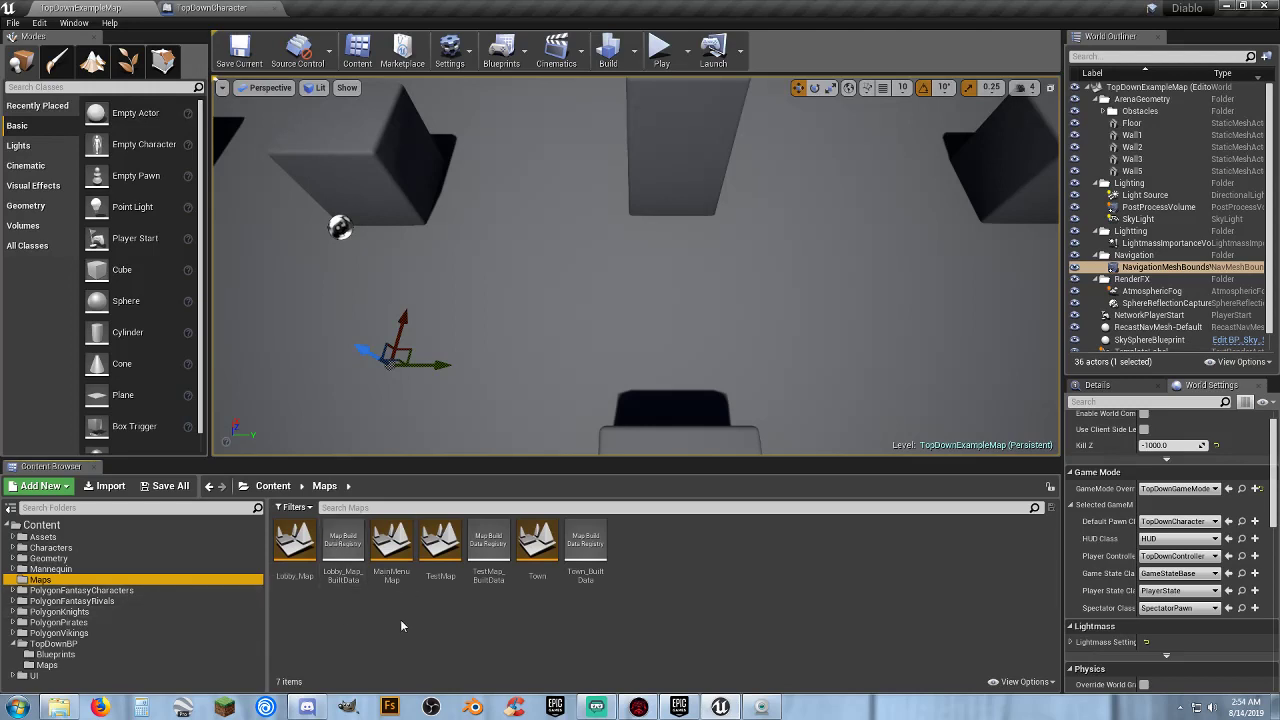
{"action": "double_click", "coordinate": [440, 545]}
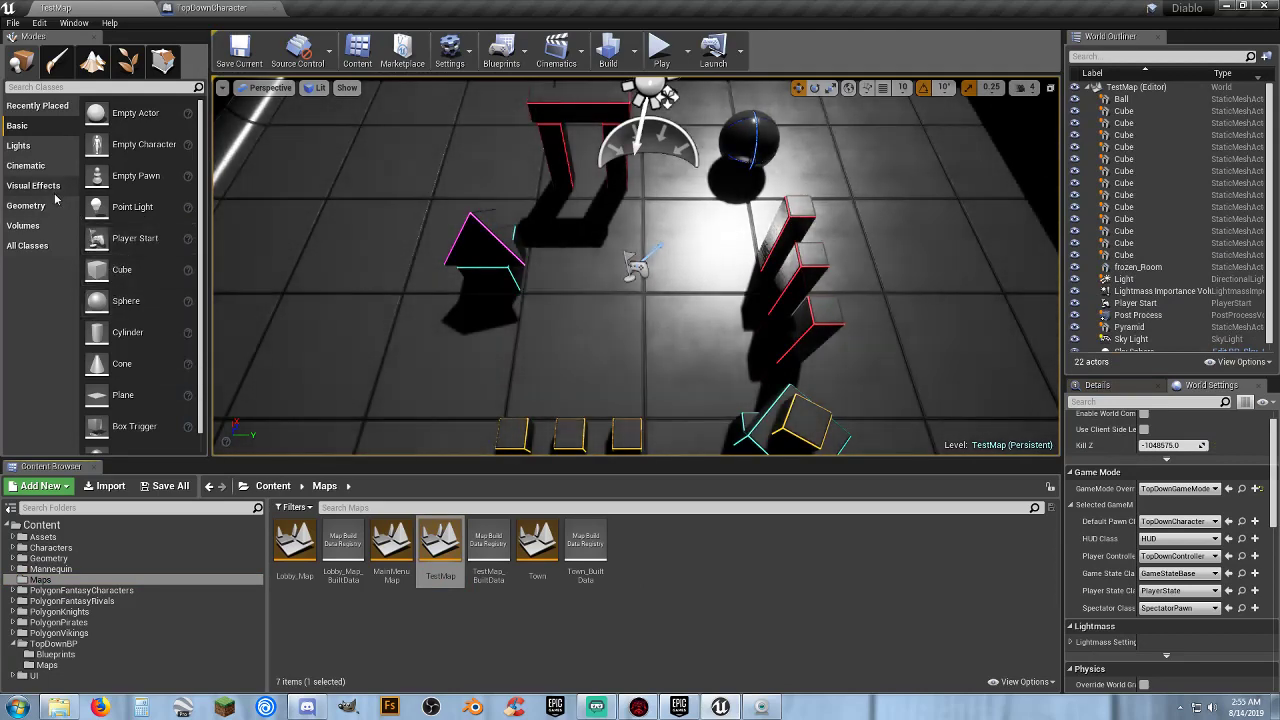
{"action": "left_click", "coordinate": [40, 225]}
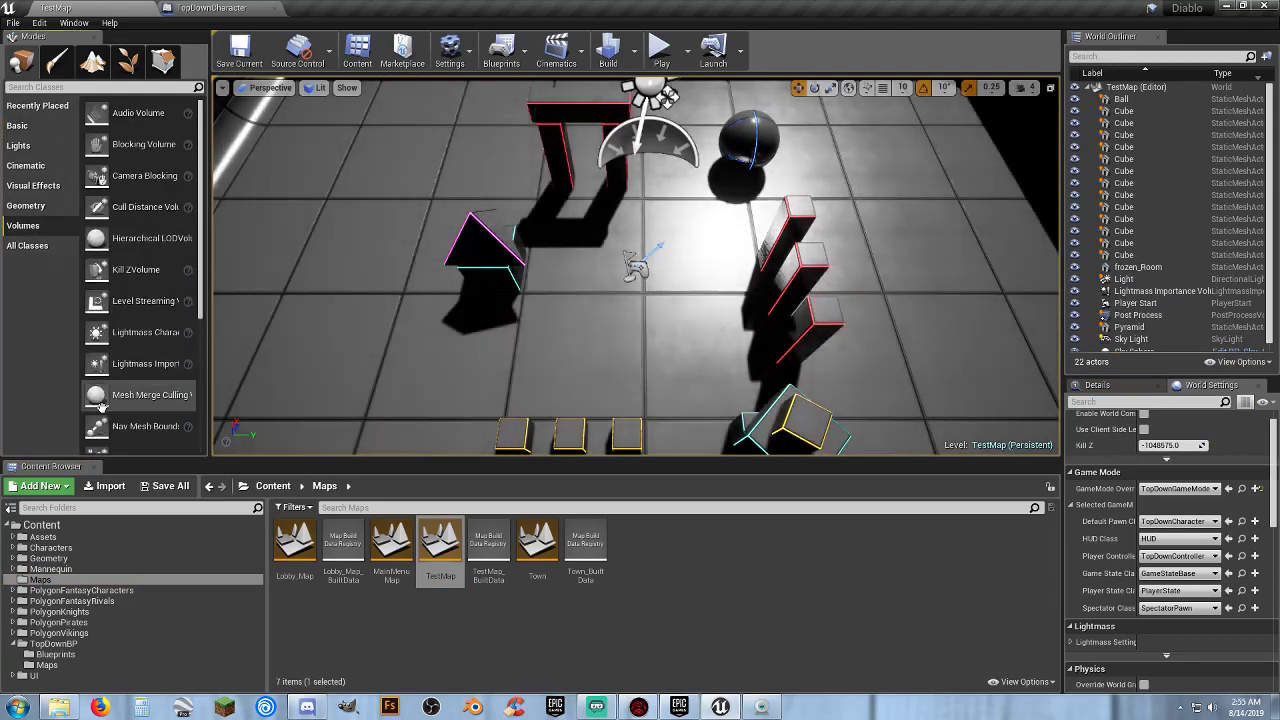
{"action": "left_click_drag", "start_coordinate": [93, 414], "coordinate": [636, 292]}
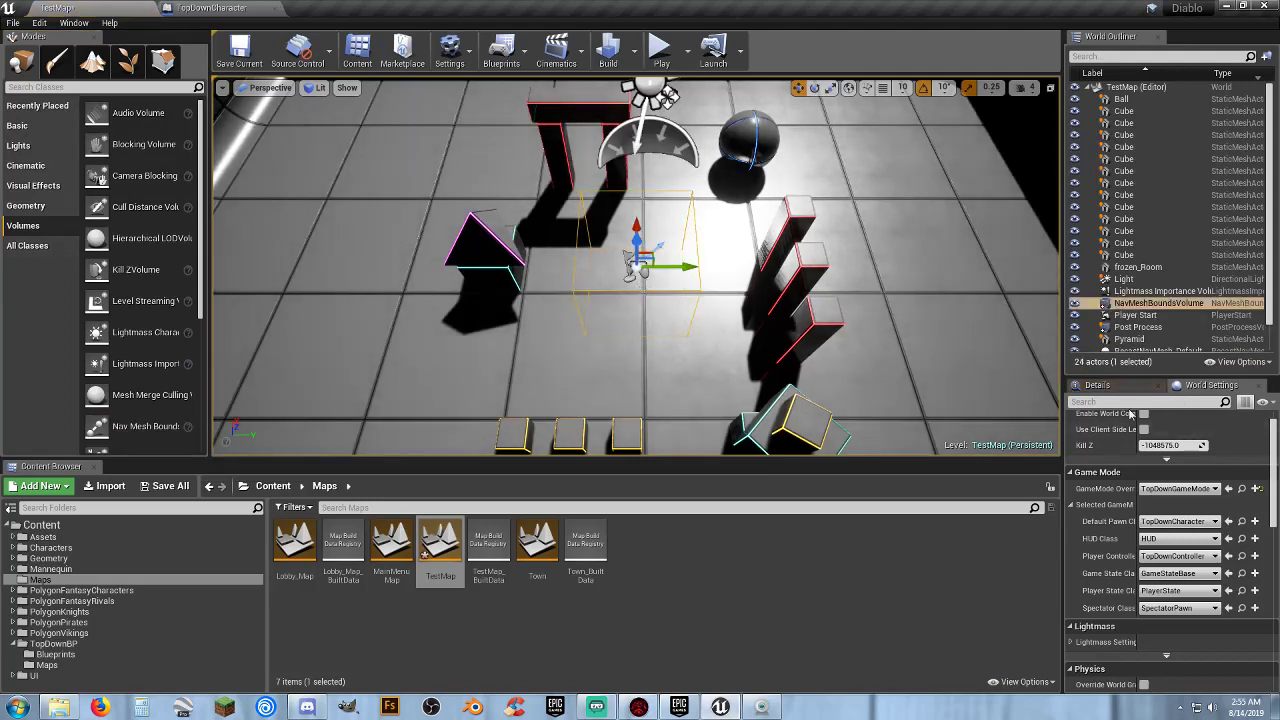
Set the Nav Mesh Bounds Volume's location to 0, 0, 0.
{"action": "left_click", "coordinate": [1126, 387]}
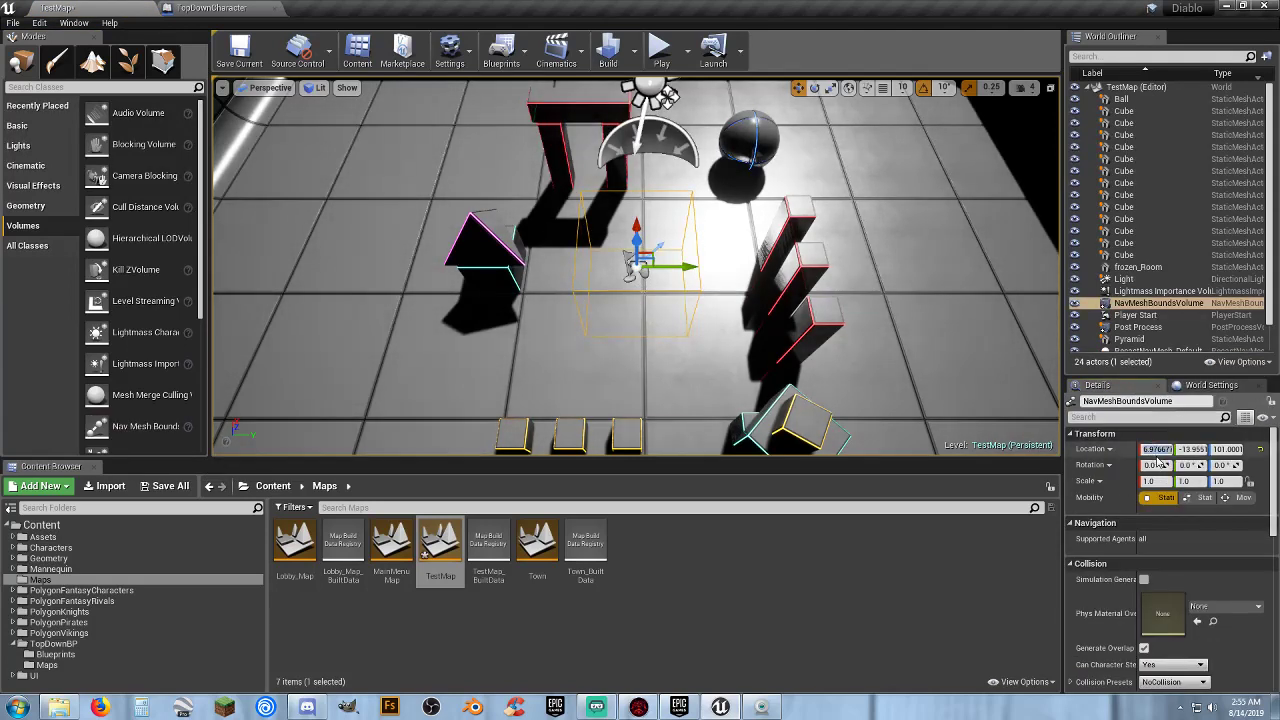
{"action": "key", "text": "Tab"}
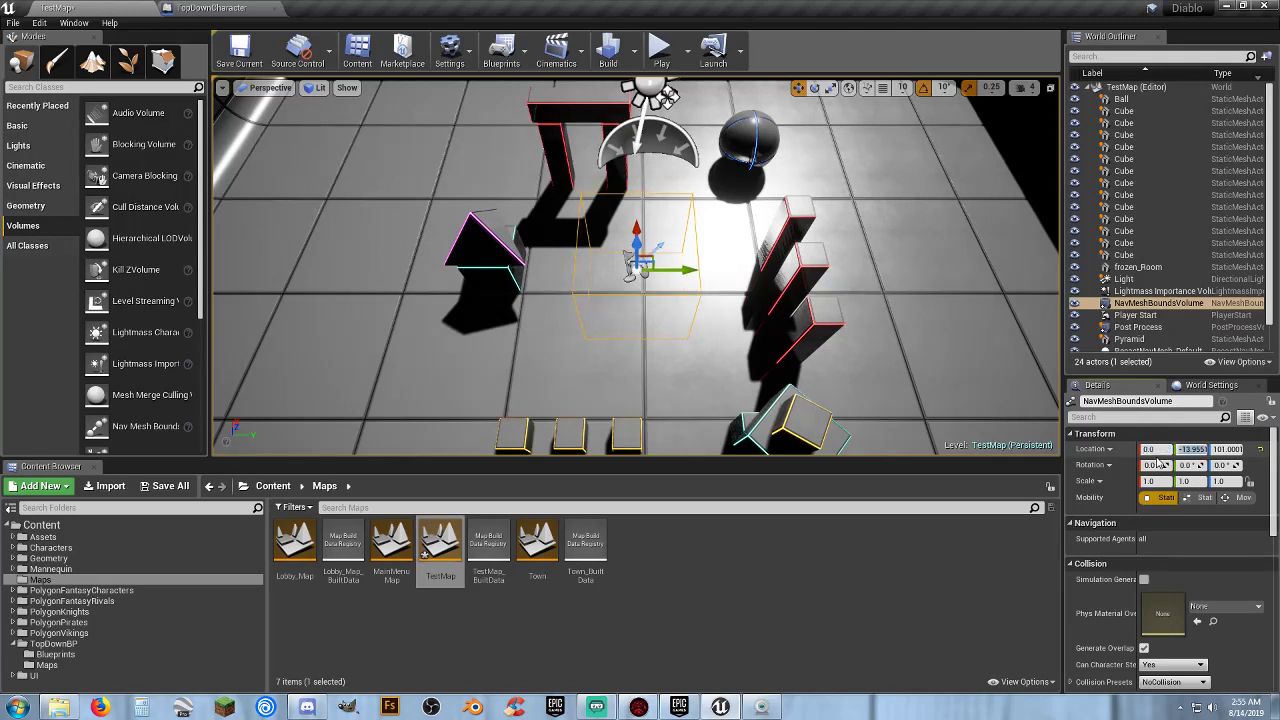
{"action": "type", "text": "0"}
{"action": "key", "text": "Tab"}
{"action": "key", "text": "Return"}
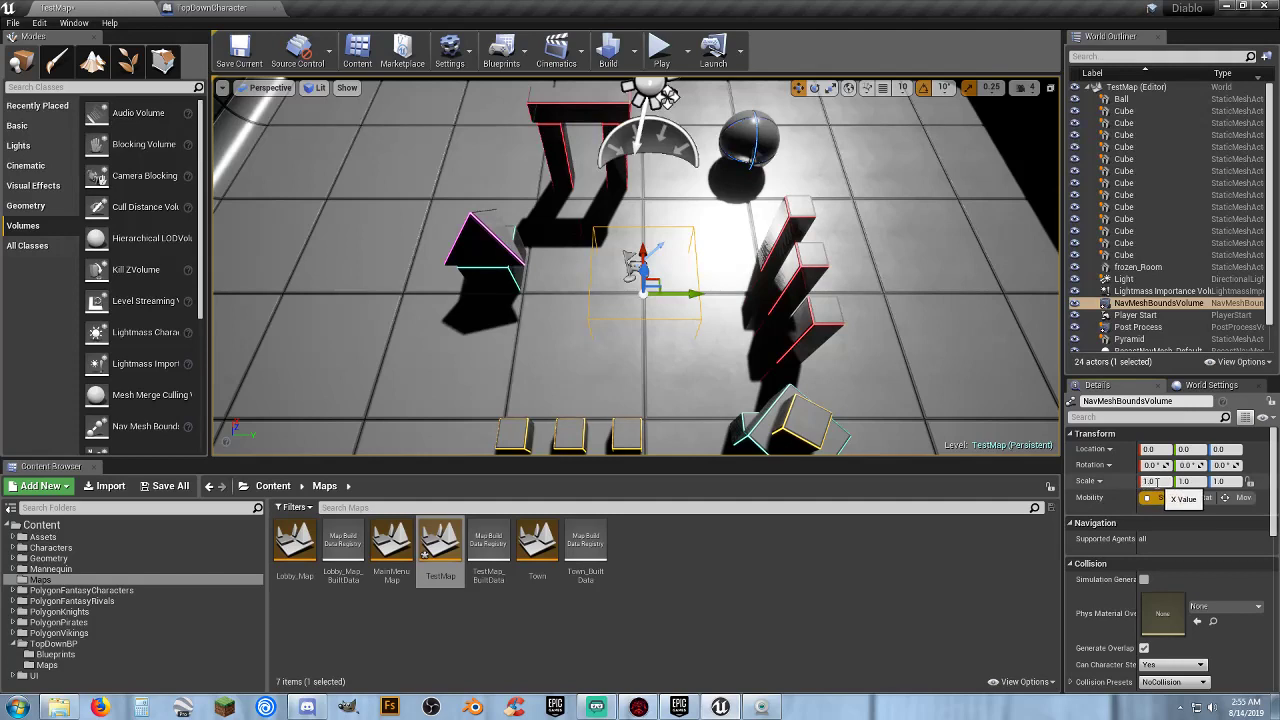
Scale TestMap's Nav Mesh Bounds Volume to 10 in X and Y.
{"action": "left_click", "coordinate": [833, 88]}
{"action": "left_click_drag", "start_coordinate": [703, 292], "coordinate": [780, 292]}
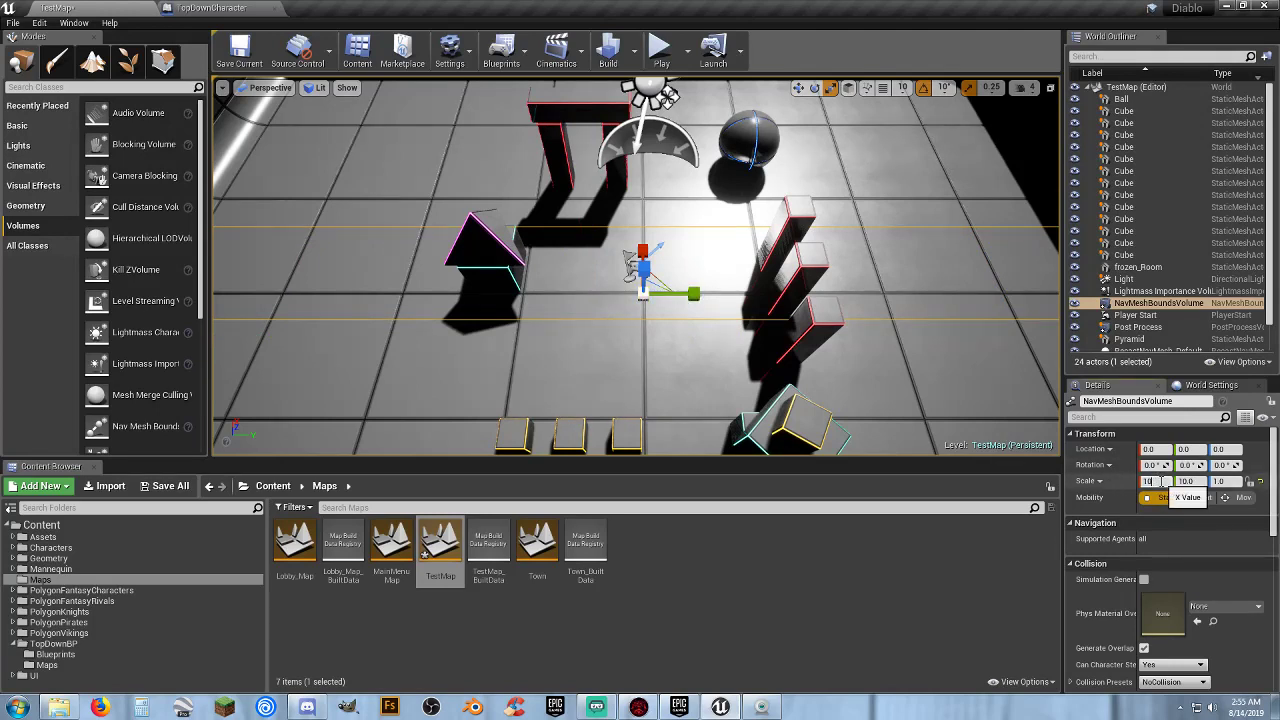
{"action": "key", "text": "Tab"}
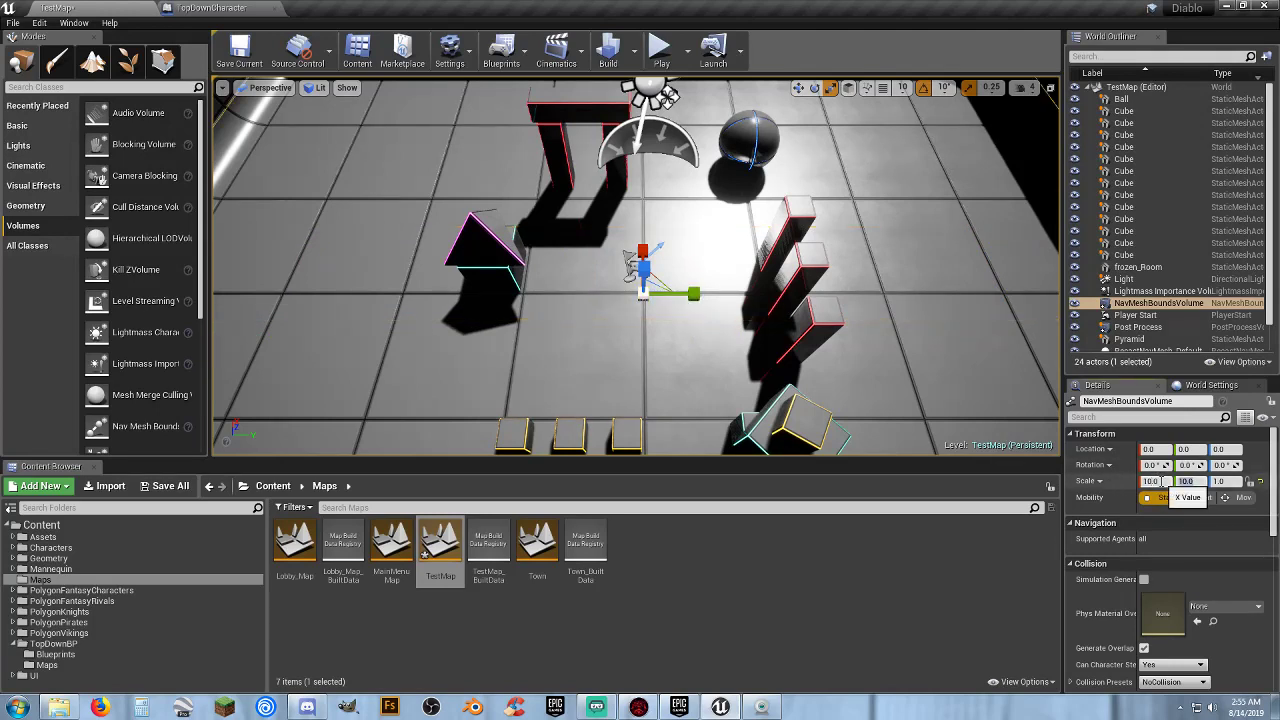
Play-test TestMap by sending the rogue to several spots around the obstacles and the floor's edge, and end the session.
{"action": "left_click", "coordinate": [661, 47]}
{"action": "left_click", "coordinate": [716, 269]}
{"action": "left_click", "coordinate": [805, 125]}
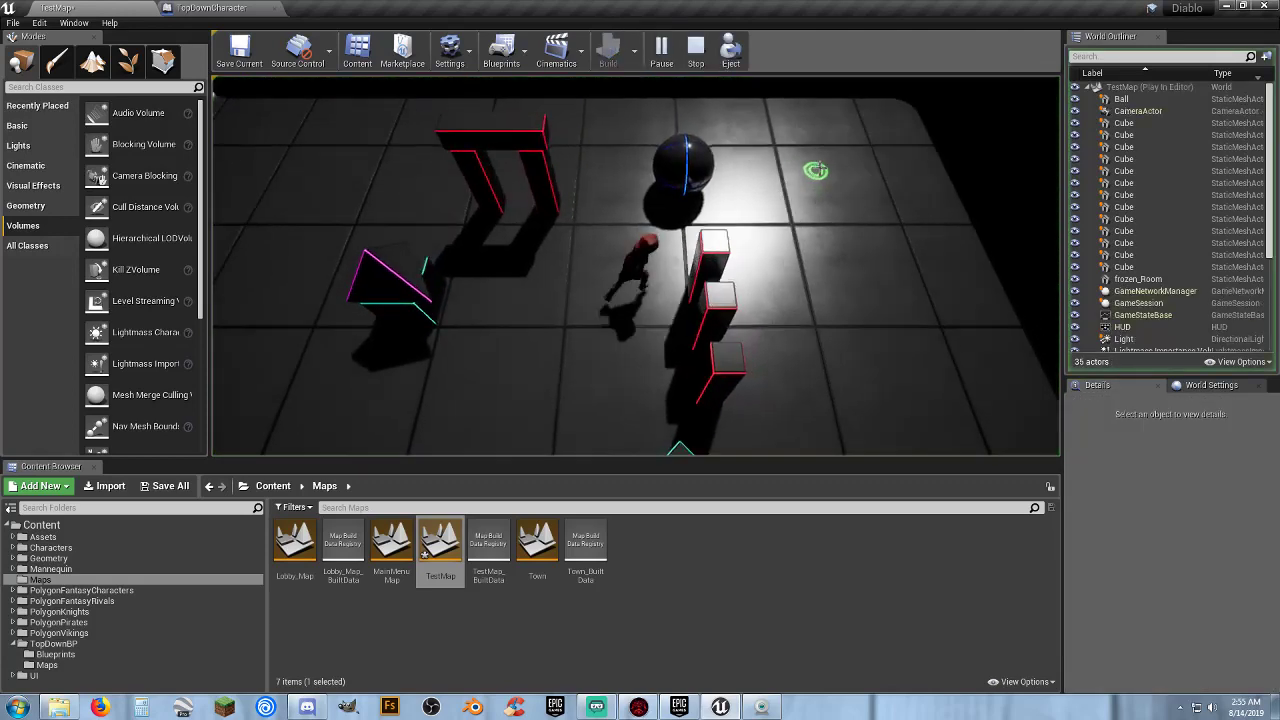
{"action": "left_click", "coordinate": [444, 212]}
{"action": "mouse_move", "coordinate": [442, 212]}
{"action": "left_mouse_down"}
{"action": "mouse_move", "coordinate": [319, 266]}
{"action": "mouse_move", "coordinate": [399, 348]}
{"action": "mouse_move", "coordinate": [511, 405]}
{"action": "mouse_move", "coordinate": [716, 353]}
{"action": "mouse_move", "coordinate": [894, 280]}
{"action": "mouse_move", "coordinate": [1000, 294]}
{"action": "mouse_move", "coordinate": [969, 377]}
{"action": "mouse_move", "coordinate": [617, 380]}
{"action": "mouse_move", "coordinate": [409, 200]}
{"action": "mouse_move", "coordinate": [394, 203]}
{"action": "mouse_move", "coordinate": [425, 197]}
{"action": "mouse_move", "coordinate": [420, 214]}
{"action": "mouse_move", "coordinate": [503, 260]}
{"action": "mouse_move", "coordinate": [509, 240]}
{"action": "mouse_move", "coordinate": [760, 157]}
{"action": "mouse_move", "coordinate": [843, 220]}
{"action": "mouse_move", "coordinate": [749, 280]}
{"action": "mouse_move", "coordinate": [682, 240]}
{"action": "left_mouse_up"}
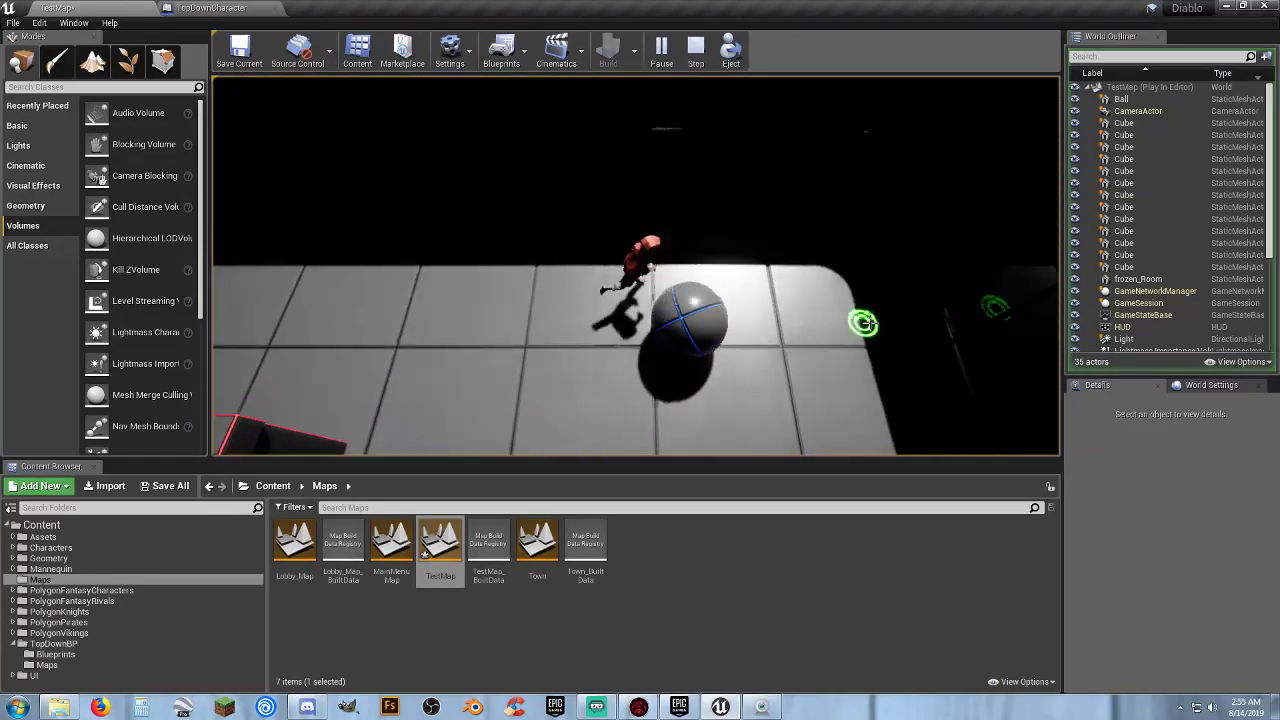
{"action": "left_click_drag", "start_coordinate": [687, 379], "coordinate": [468, 316]}
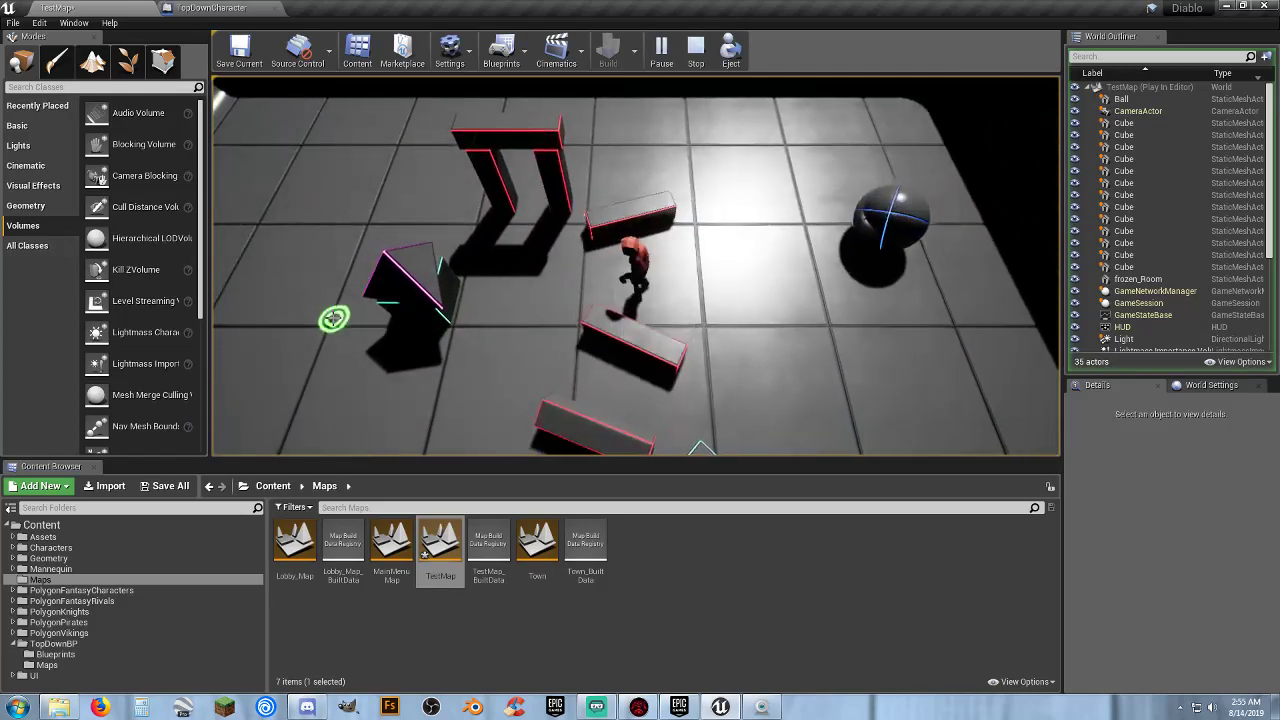
{"action": "mouse_move", "coordinate": [334, 319]}
{"action": "left_mouse_down"}
{"action": "mouse_move", "coordinate": [331, 303]}
{"action": "mouse_move", "coordinate": [349, 324]}
{"action": "mouse_move", "coordinate": [663, 290]}
{"action": "mouse_move", "coordinate": [937, 351]}
{"action": "mouse_move", "coordinate": [757, 369]}
{"action": "mouse_move", "coordinate": [623, 331]}
{"action": "left_mouse_up"}
{"action": "key", "text": "Escape"}
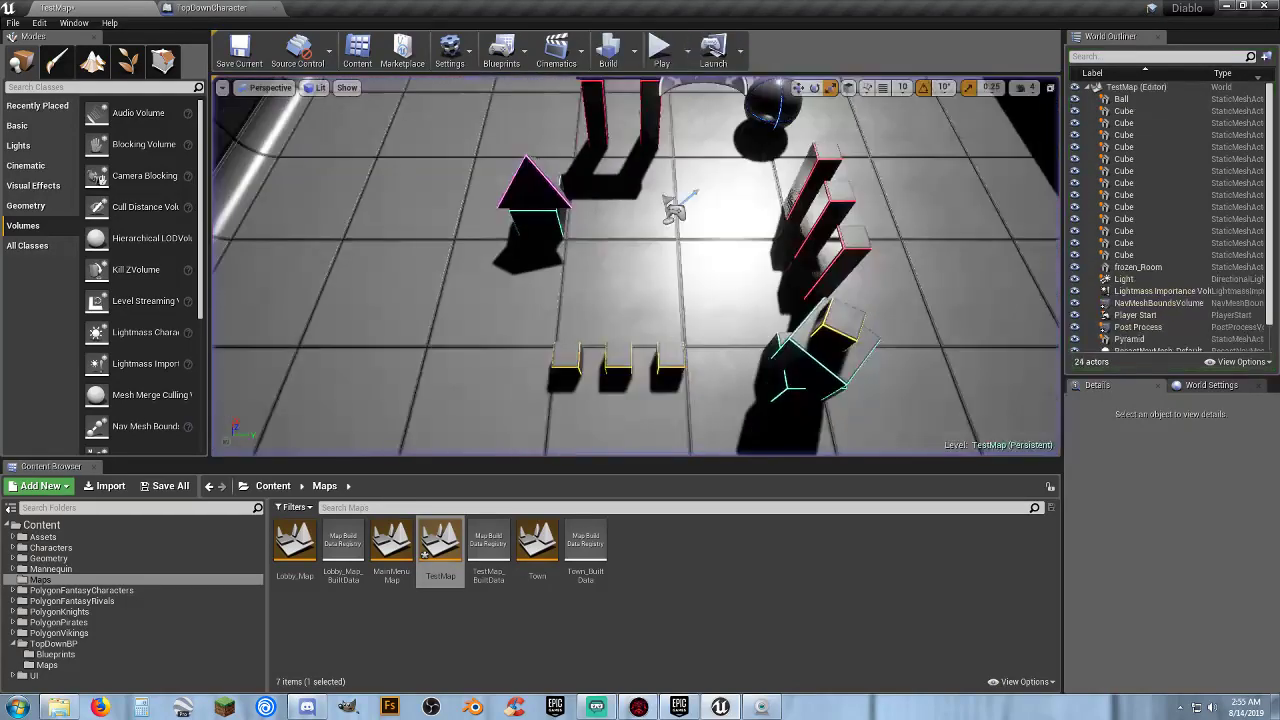
Save the TestMap level and open the Town level with a view over its houses and well.
{"action": "left_click", "coordinate": [181, 487]}
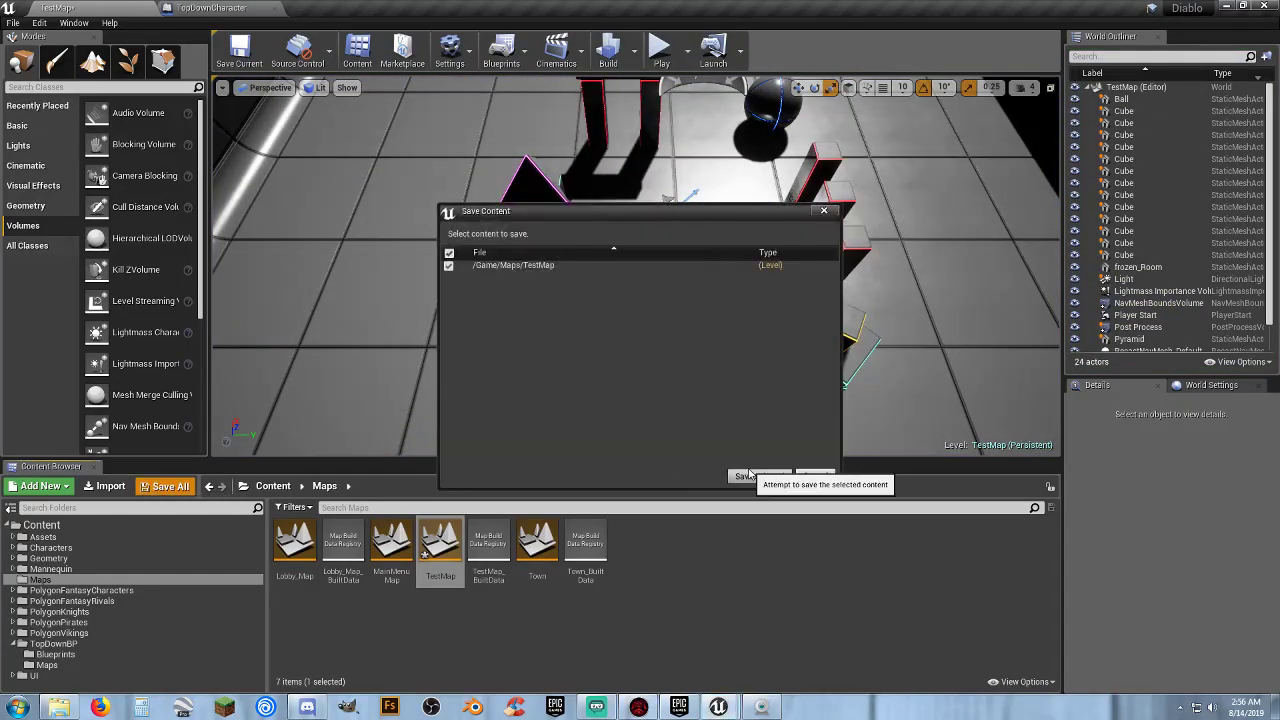
{"action": "left_click", "coordinate": [758, 476]}
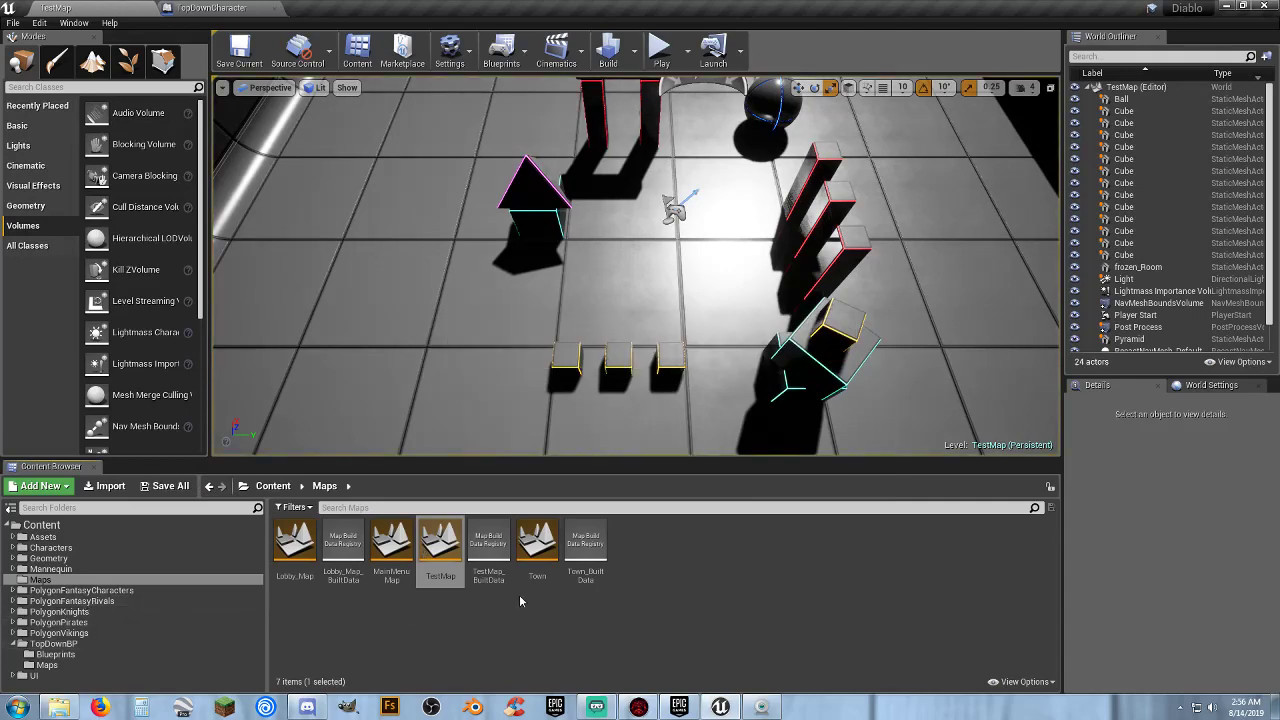
{"action": "double_click", "coordinate": [537, 545]}
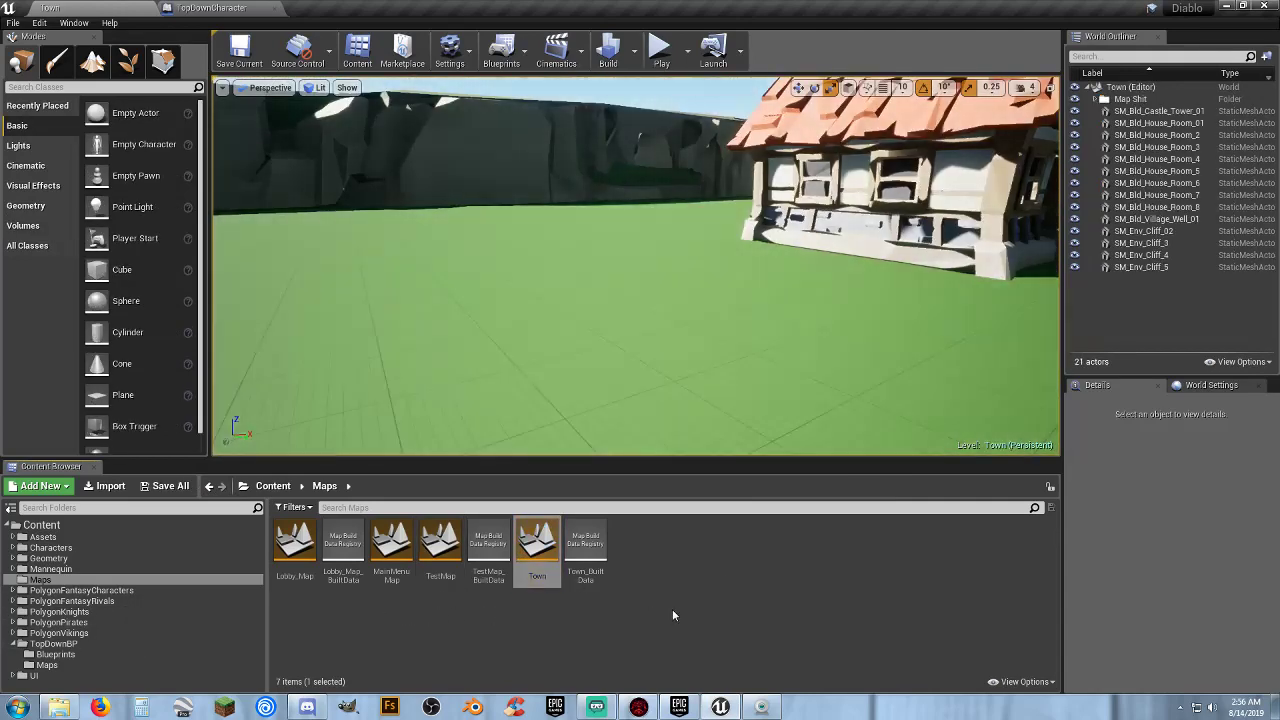
{"action": "right_click_drag", "start_coordinate": [658, 370], "coordinate": [658, 370]}
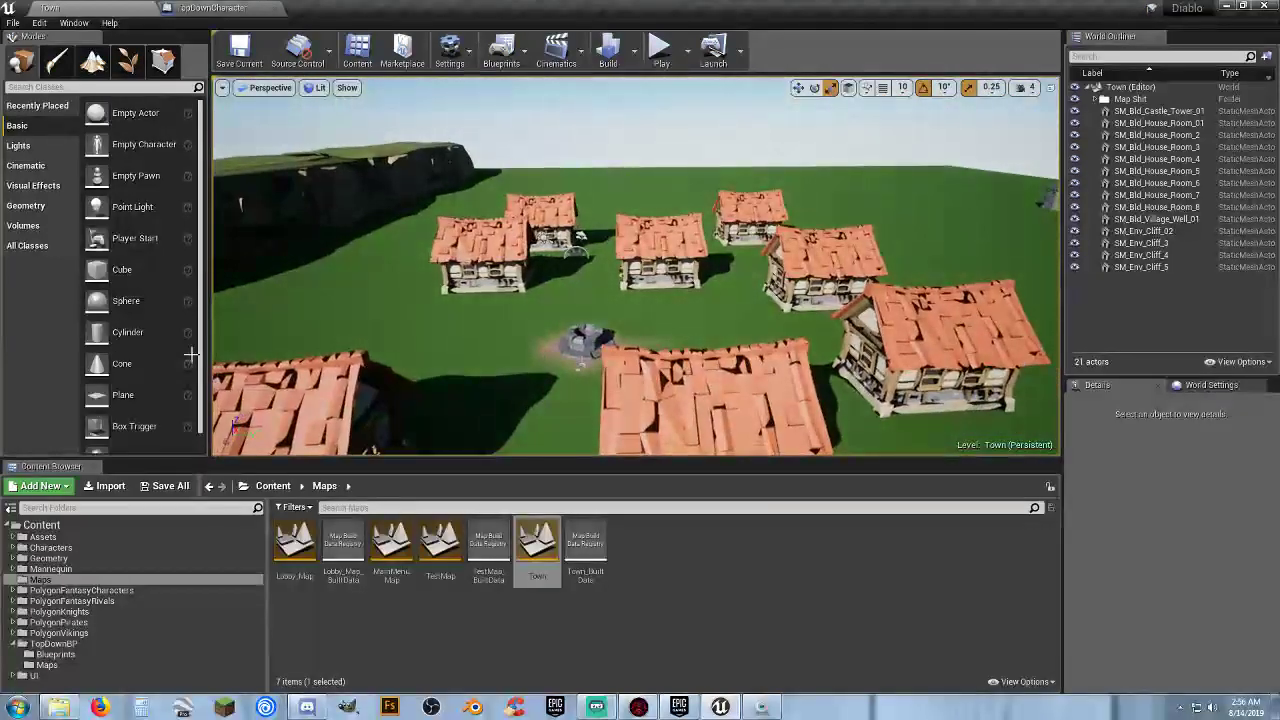
Add a Nav Mesh Bounds Volume to the Town level and set its location to 26, 0, 0.
{"action": "left_click", "coordinate": [23, 225]}
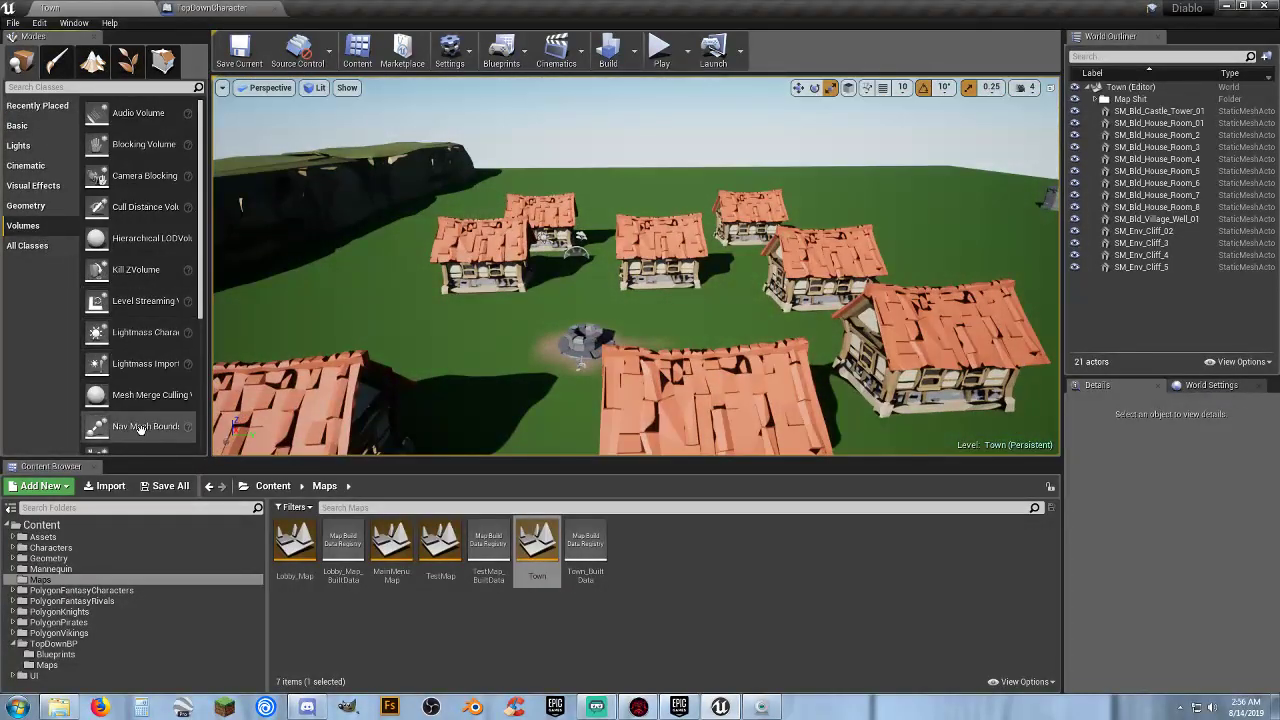
{"action": "left_click_drag", "start_coordinate": [140, 427], "coordinate": [658, 310]}
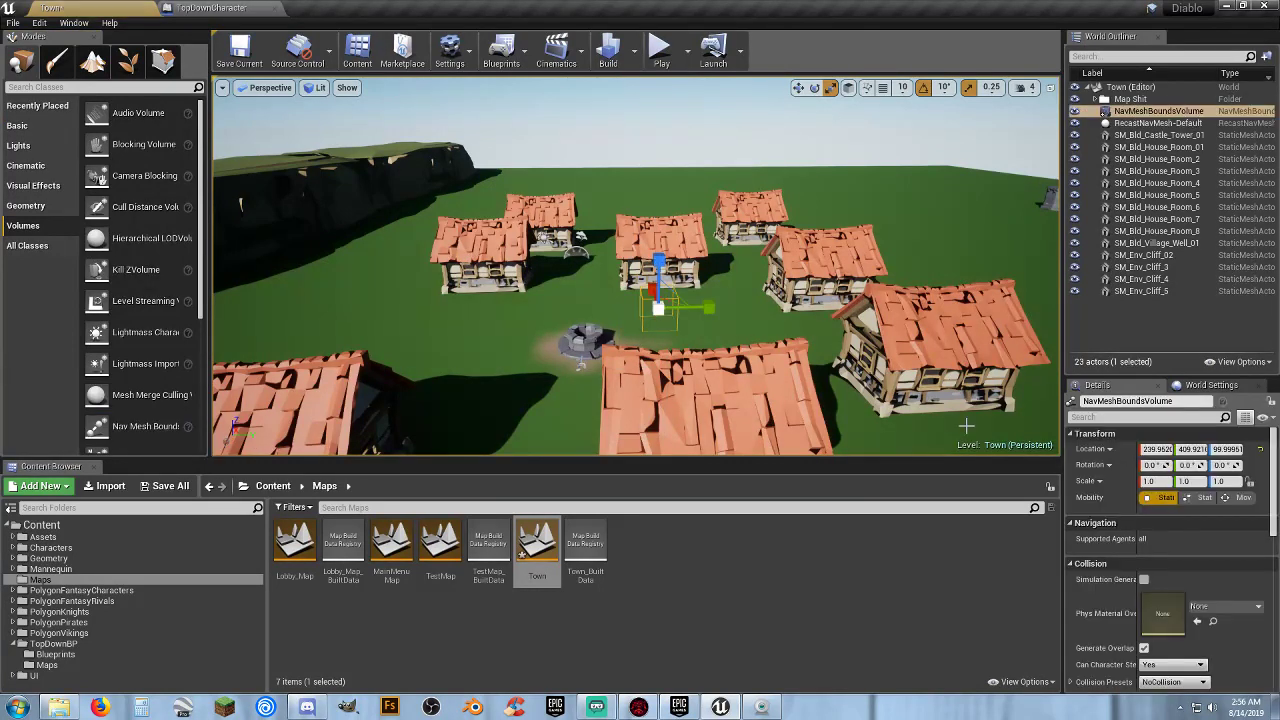
{"action": "type", "text": "26"}
{"action": "key", "text": "Tab"}
{"action": "type", "text": "0"}
{"action": "key", "text": "Tab"}
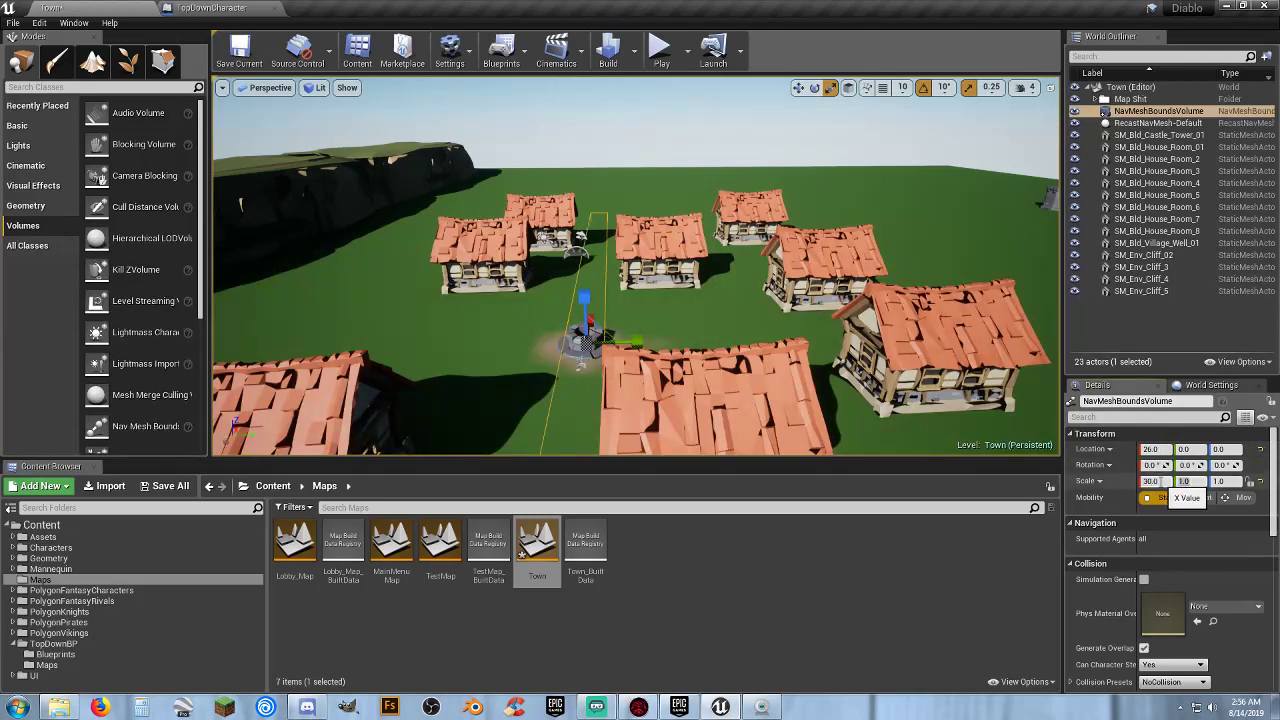
Scale Town's Nav Mesh Bounds Volume up in X and Y, trying 30, 50 and 80 before setting both to 100.
{"action": "type", "text": "30"}
{"action": "key", "text": "Tab"}
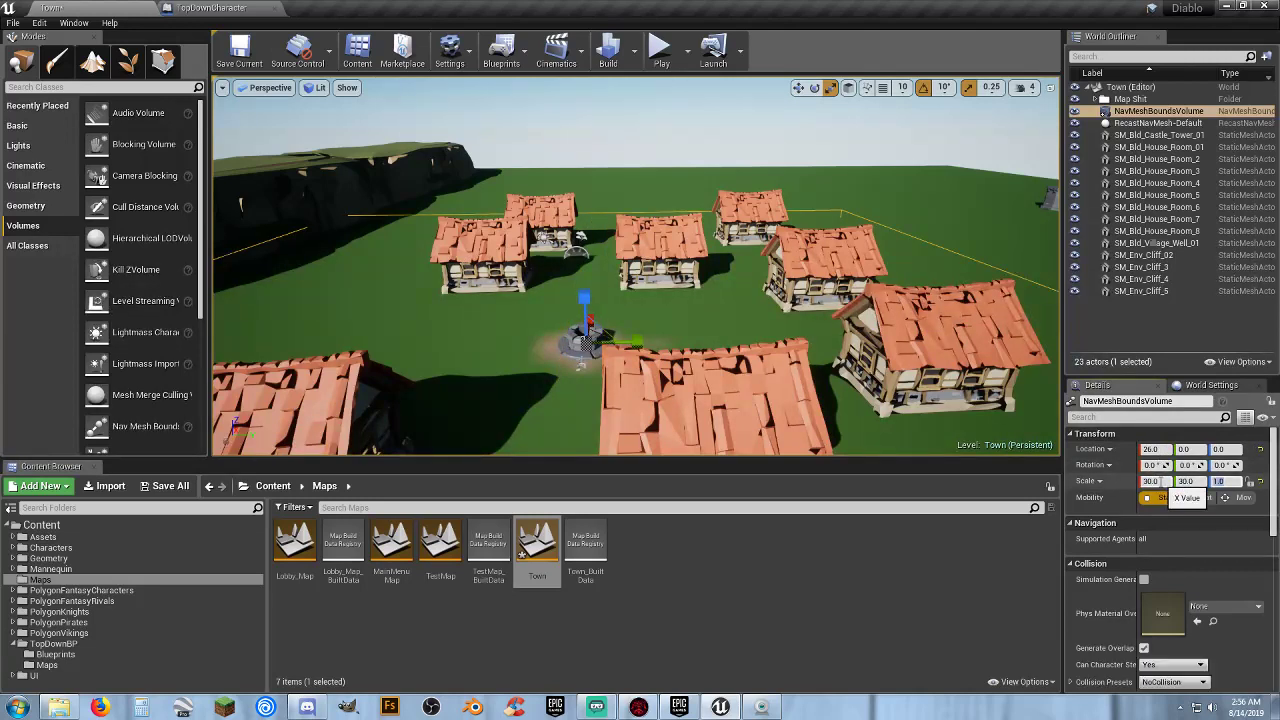
{"action": "type", "text": "50"}
{"action": "key", "text": "Tab"}
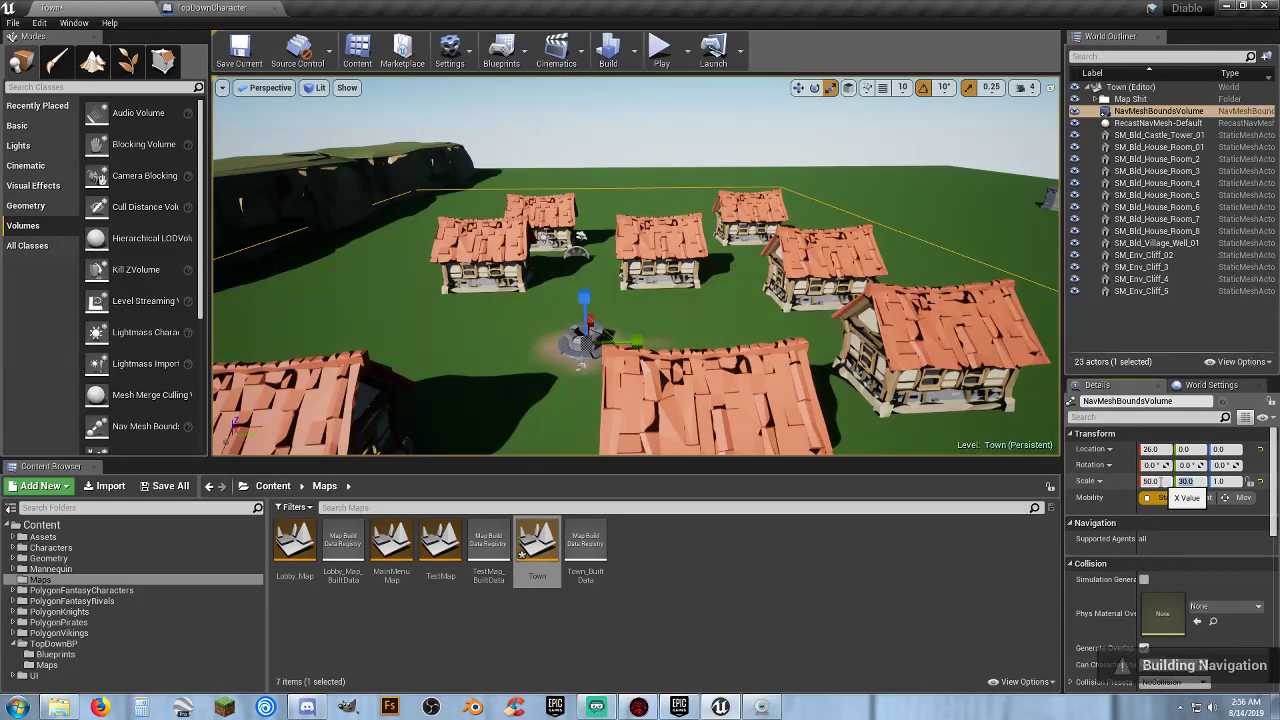
{"action": "type", "text": "50"}
{"action": "key", "text": "Tab"}
{"action": "left_click", "coordinate": [1152, 481]}
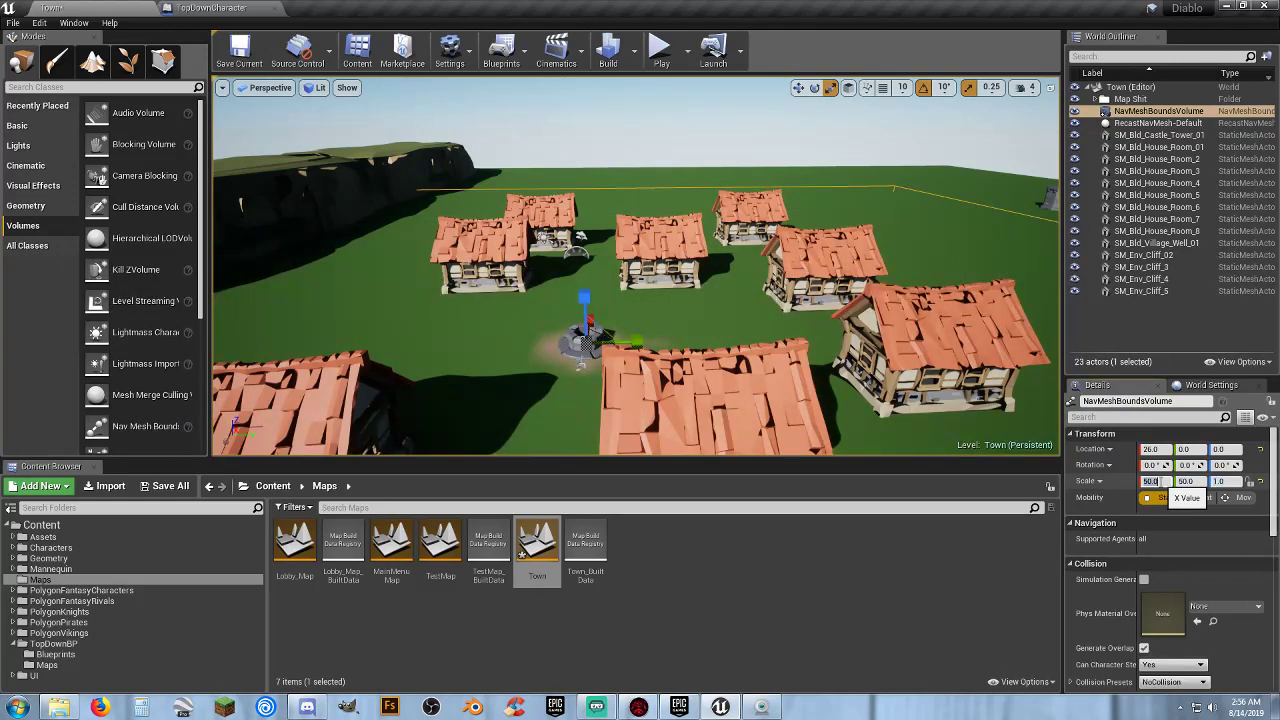
{"action": "type", "text": "80"}
{"action": "key", "text": "Tab"}
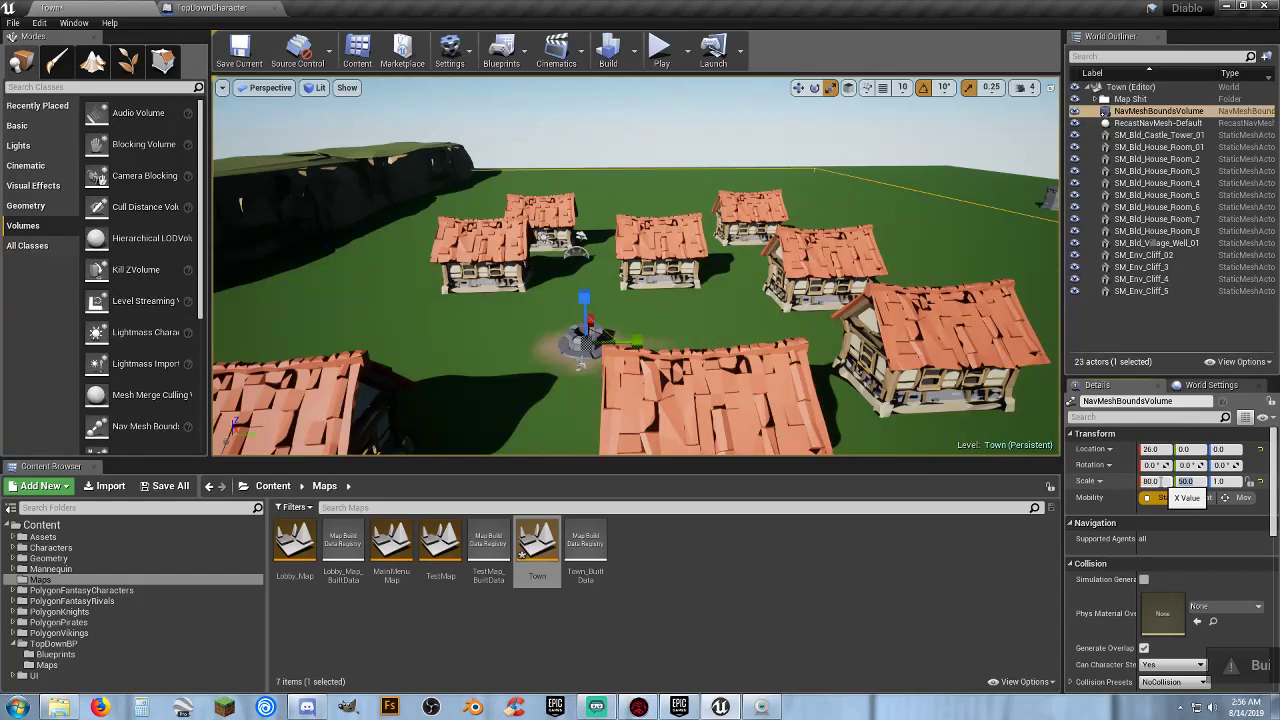
{"action": "type", "text": "80"}
{"action": "key", "text": "Tab"}
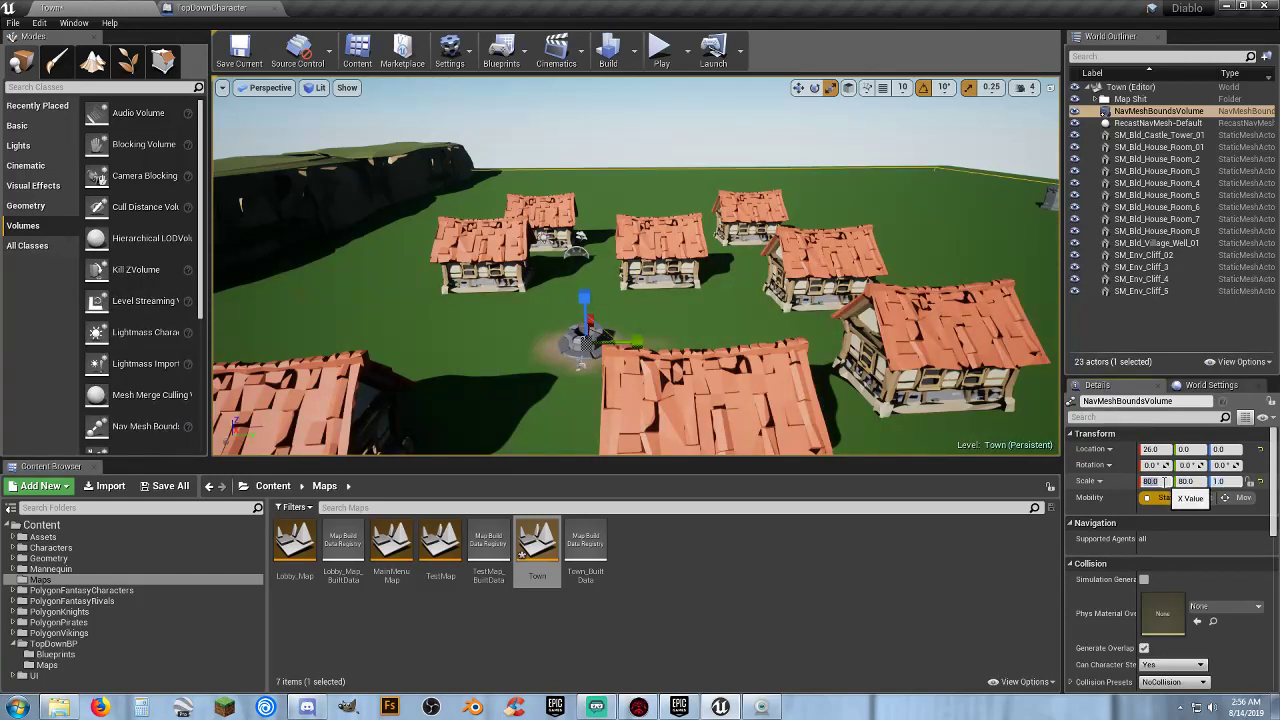
{"action": "key", "text": "Tab"}
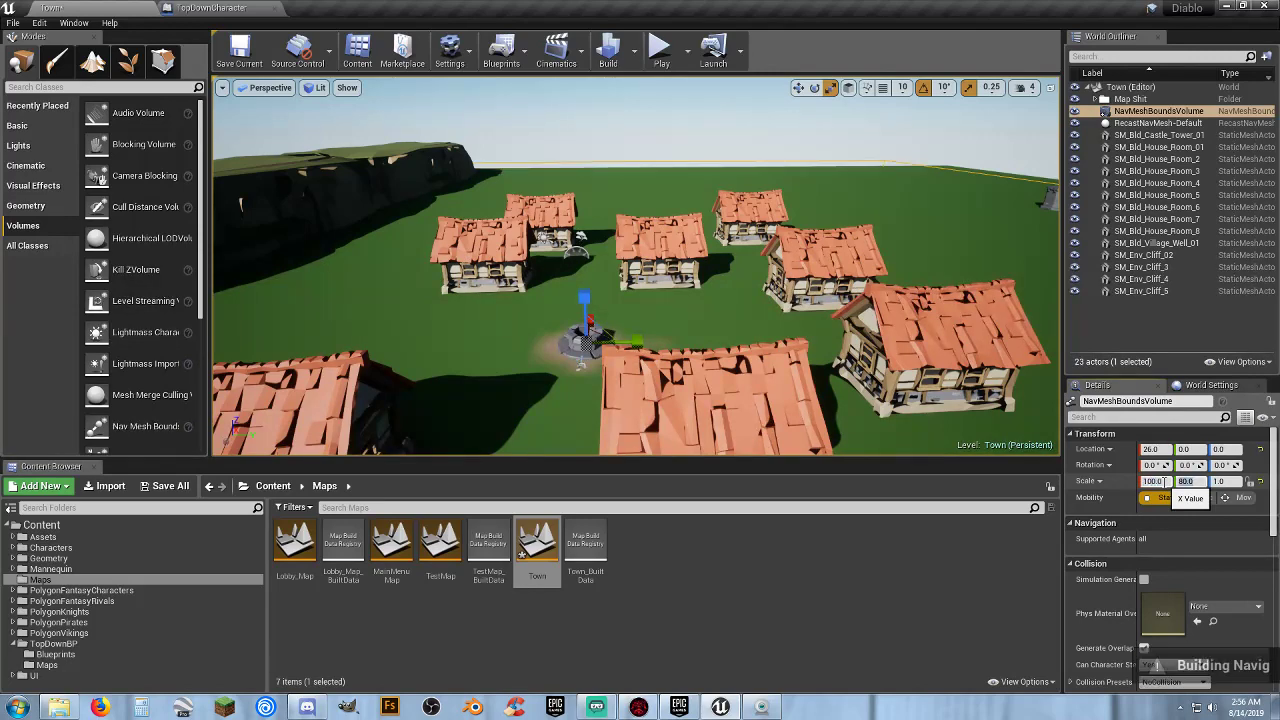
{"action": "type", "text": "100"}
{"action": "key", "text": "Tab"}
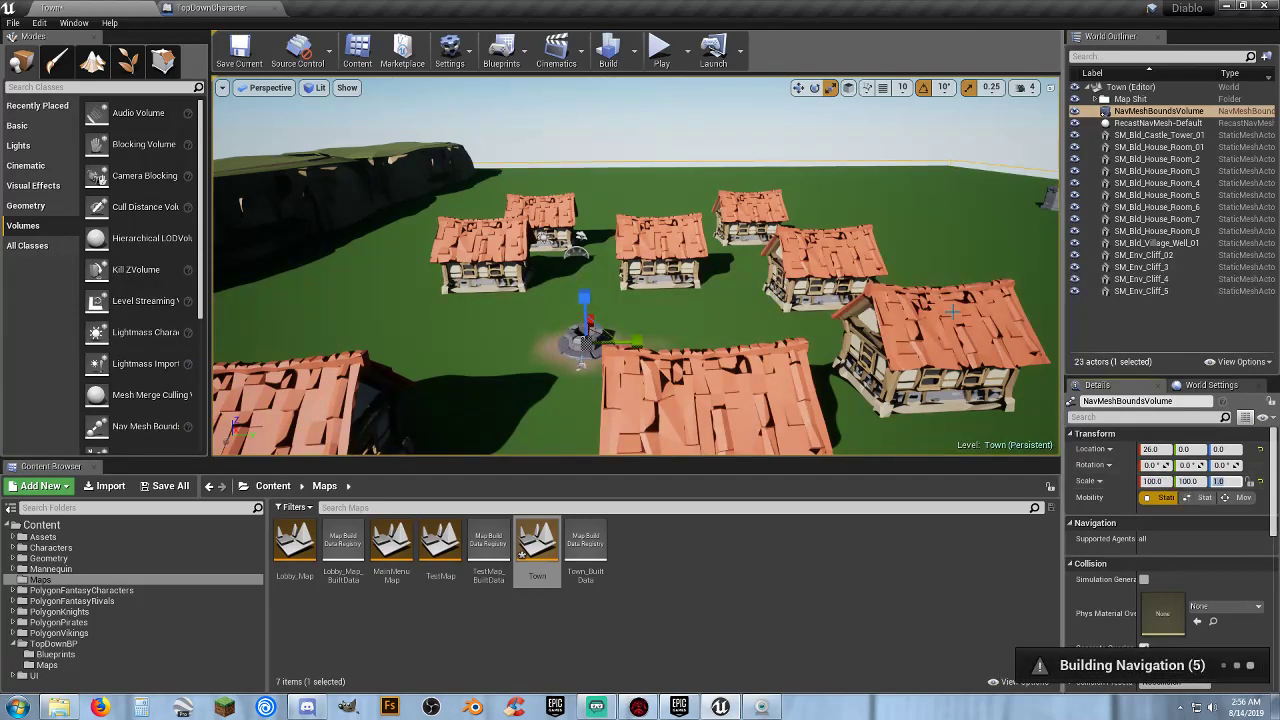
Play-test Town briefly and set the level's GameMode Override to TopDownGameMode.
{"action": "left_click", "coordinate": [660, 48]}
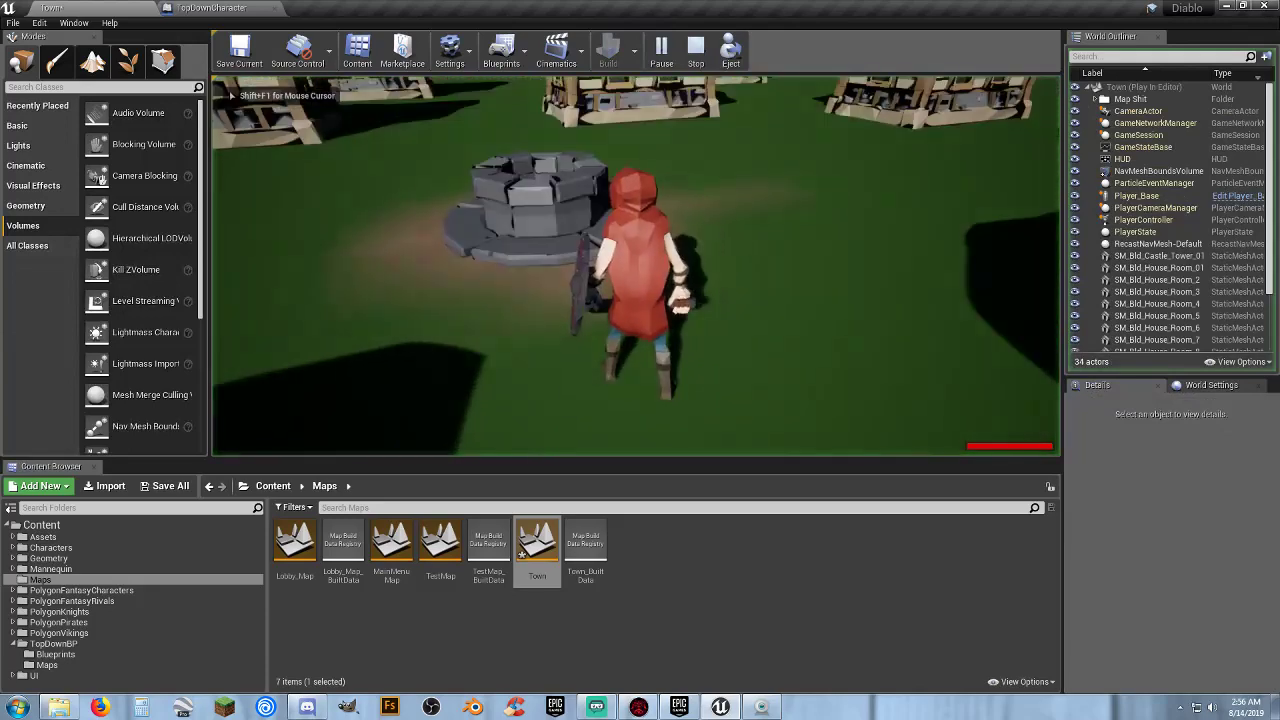
{"action": "key", "text": "Escape"}
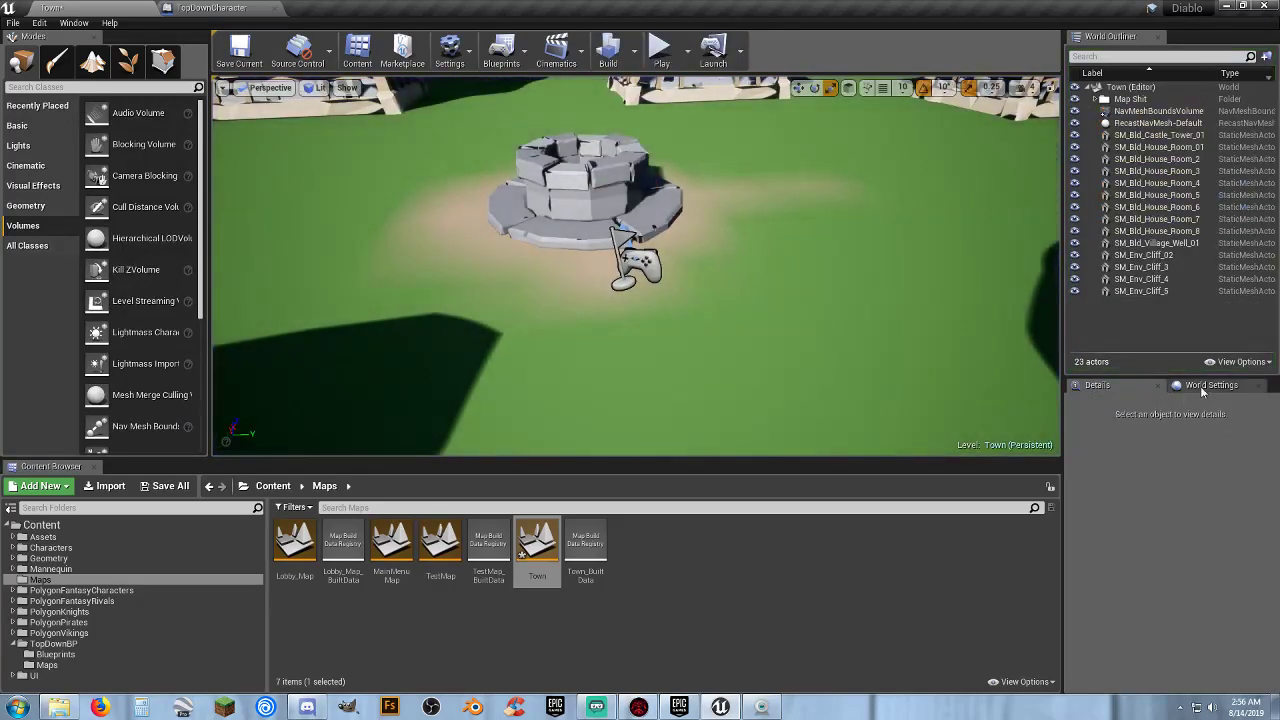
{"action": "left_click", "coordinate": [1180, 488]}
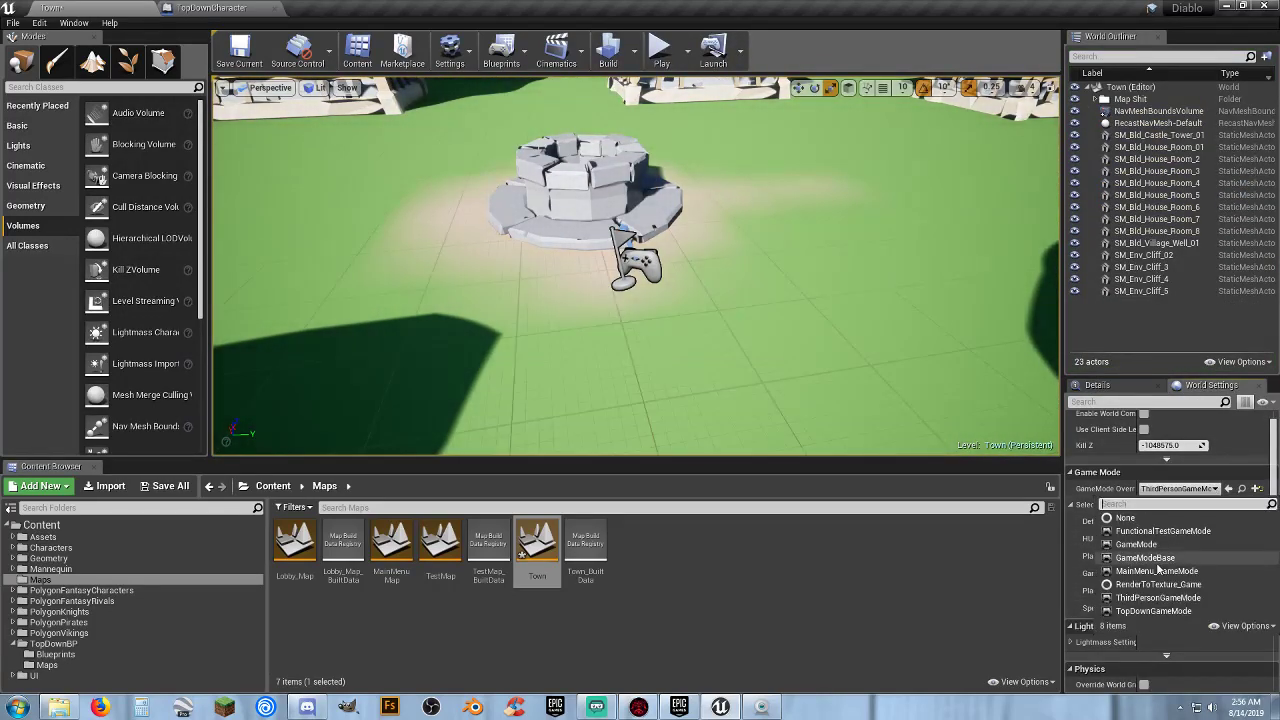
{"action": "left_click", "coordinate": [1155, 610]}
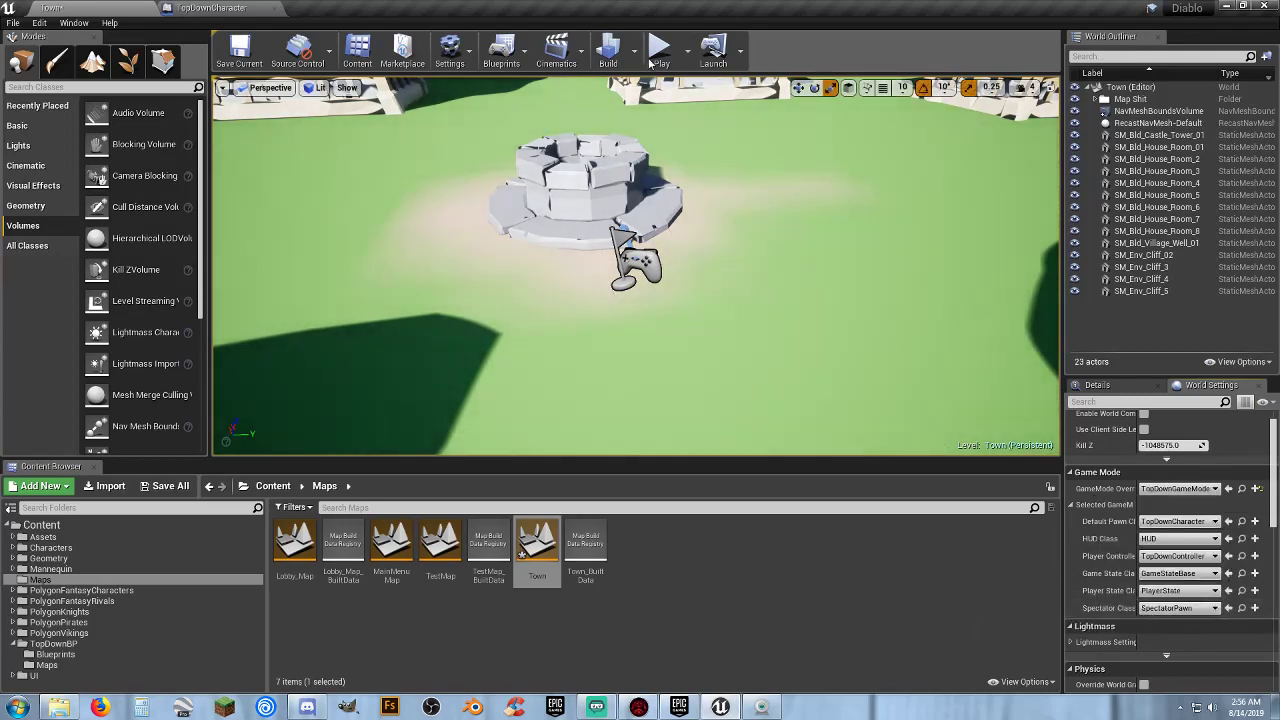
Play-test the Town level, sending the rogue to various ground points around the well and between the houses.
{"action": "key", "text": "alt+p"}
{"action": "left_click", "coordinate": [754, 202]}
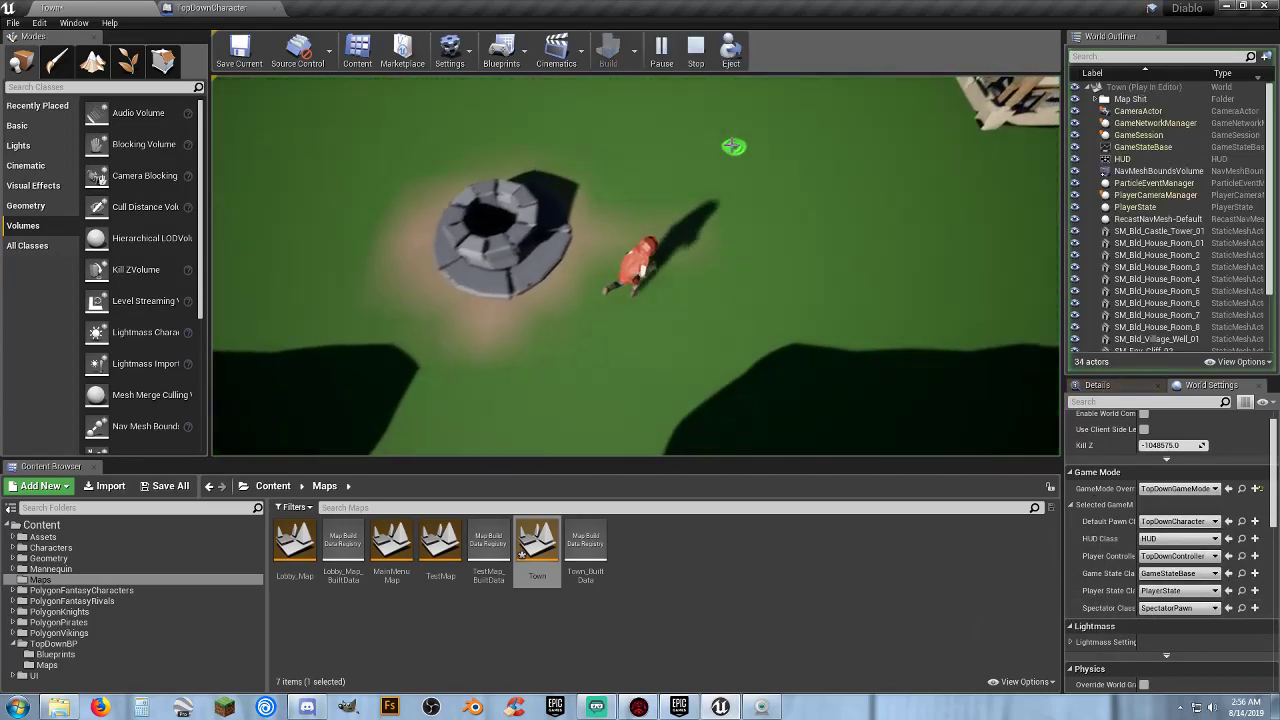
{"action": "left_click", "coordinate": [503, 197]}
{"action": "mouse_move", "coordinate": [503, 200]}
{"action": "left_mouse_down"}
{"action": "mouse_move", "coordinate": [351, 291]}
{"action": "mouse_move", "coordinate": [430, 364]}
{"action": "mouse_move", "coordinate": [663, 426]}
{"action": "mouse_move", "coordinate": [803, 389]}
{"action": "mouse_move", "coordinate": [837, 337]}
{"action": "mouse_move", "coordinate": [850, 168]}
{"action": "mouse_move", "coordinate": [731, 229]}
{"action": "mouse_move", "coordinate": [790, 212]}
{"action": "mouse_move", "coordinate": [703, 294]}
{"action": "mouse_move", "coordinate": [609, 312]}
{"action": "left_mouse_up"}
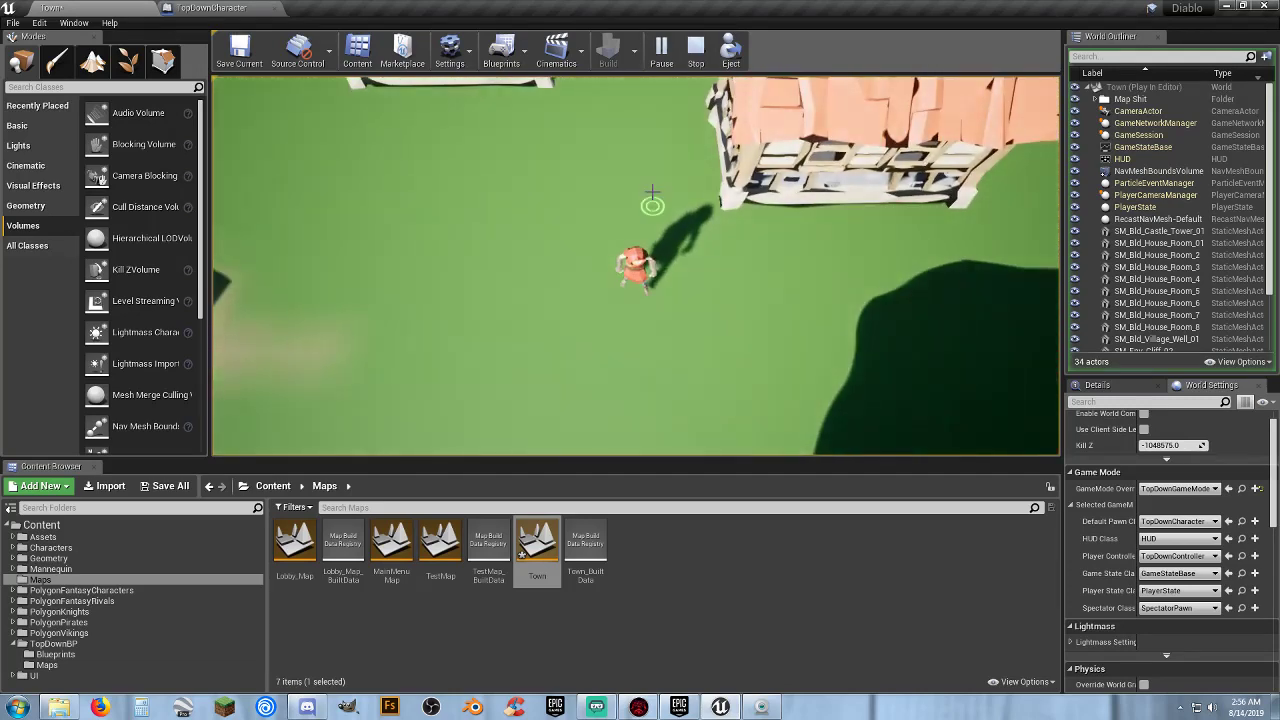
{"action": "mouse_move", "coordinate": [651, 192]}
{"action": "left_mouse_down"}
{"action": "mouse_move", "coordinate": [560, 238]}
{"action": "mouse_move", "coordinate": [551, 222]}
{"action": "left_mouse_up"}
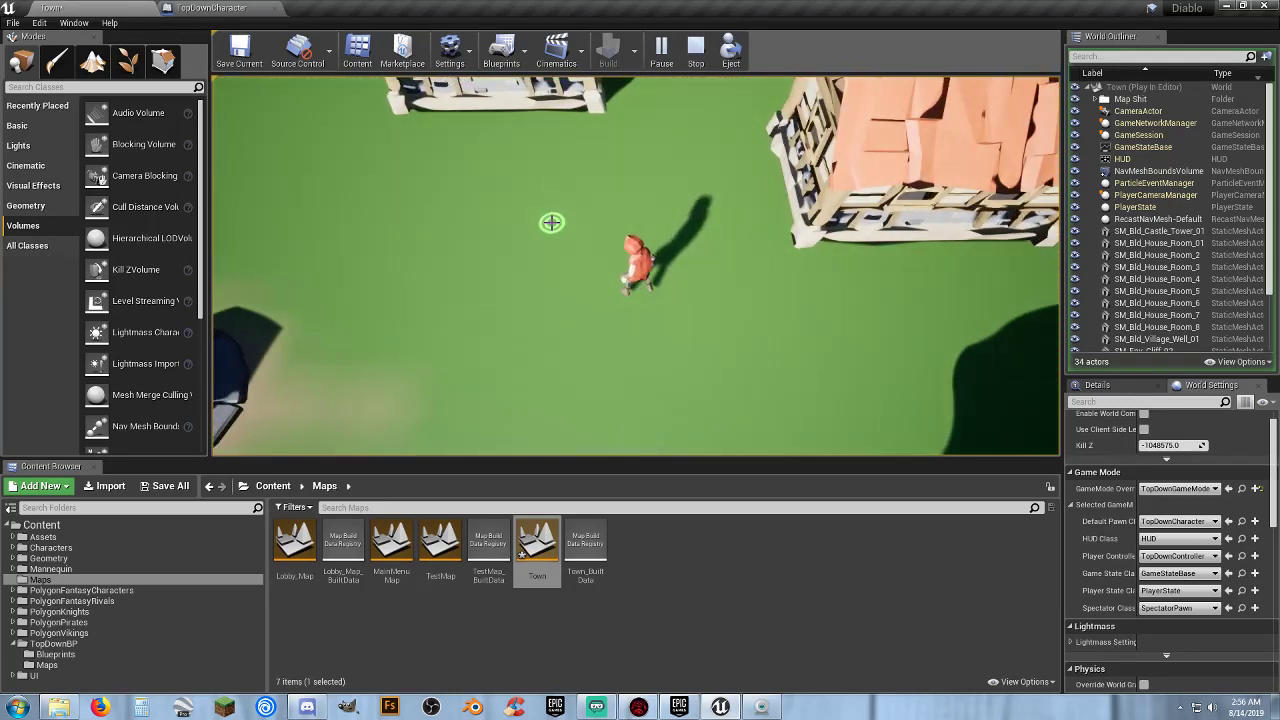
{"action": "mouse_move", "coordinate": [548, 222]}
{"action": "left_mouse_down"}
{"action": "mouse_move", "coordinate": [449, 269]}
{"action": "mouse_move", "coordinate": [372, 353]}
{"action": "mouse_move", "coordinate": [466, 366]}
{"action": "mouse_move", "coordinate": [643, 351]}
{"action": "mouse_move", "coordinate": [777, 328]}
{"action": "mouse_move", "coordinate": [849, 294]}
{"action": "mouse_move", "coordinate": [849, 206]}
{"action": "mouse_move", "coordinate": [766, 166]}
{"action": "mouse_move", "coordinate": [689, 186]}
{"action": "mouse_move", "coordinate": [737, 200]}
{"action": "mouse_move", "coordinate": [609, 317]}
{"action": "mouse_move", "coordinate": [609, 241]}
{"action": "left_mouse_up"}
{"action": "mouse_move", "coordinate": [677, 331]}
{"action": "left_mouse_down"}
{"action": "mouse_move", "coordinate": [637, 346]}
{"action": "mouse_move", "coordinate": [591, 340]}
{"action": "mouse_move", "coordinate": [500, 274]}
{"action": "mouse_move", "coordinate": [476, 227]}
{"action": "mouse_move", "coordinate": [469, 249]}
{"action": "mouse_move", "coordinate": [369, 280]}
{"action": "mouse_move", "coordinate": [509, 364]}
{"action": "mouse_move", "coordinate": [794, 214]}
{"action": "mouse_move", "coordinate": [826, 240]}
{"action": "mouse_move", "coordinate": [828, 276]}
{"action": "mouse_move", "coordinate": [757, 251]}
{"action": "mouse_move", "coordinate": [617, 363]}
{"action": "left_mouse_up"}
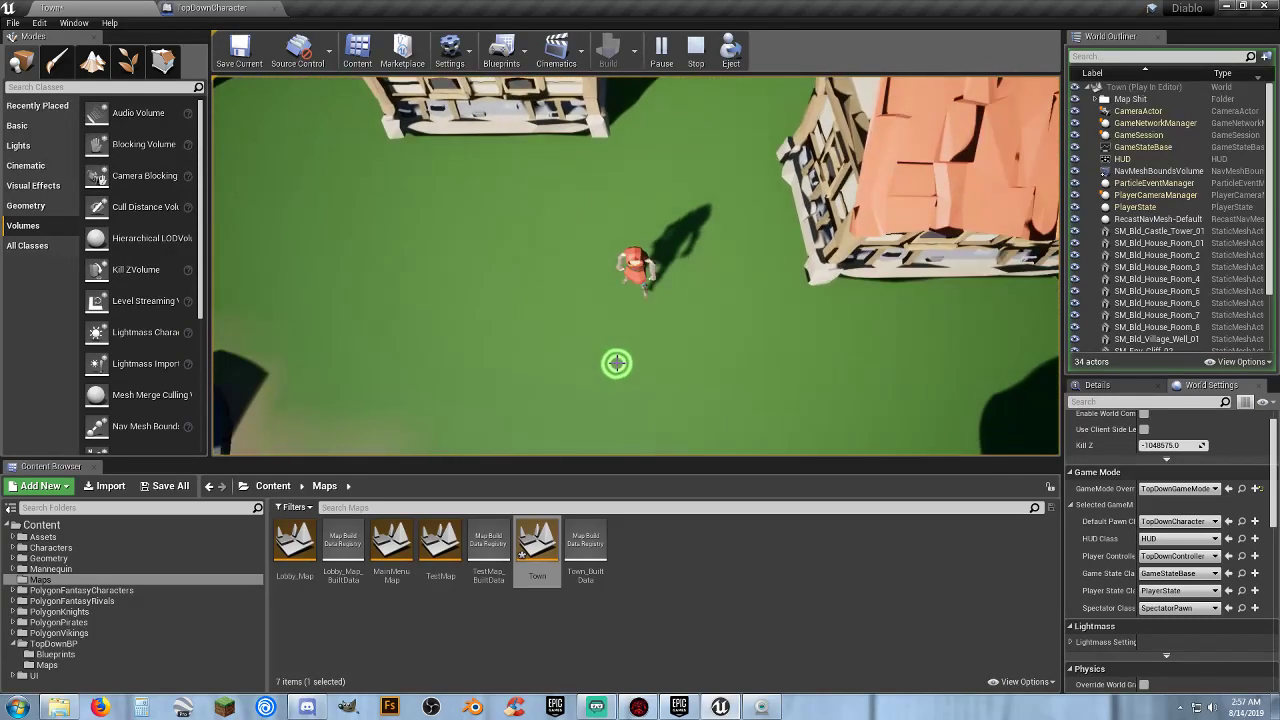
{"action": "mouse_move", "coordinate": [620, 275]}
{"action": "left_mouse_down"}
{"action": "mouse_move", "coordinate": [506, 303]}
{"action": "mouse_move", "coordinate": [420, 240]}
{"action": "mouse_move", "coordinate": [651, 374]}
{"action": "mouse_move", "coordinate": [836, 360]}
{"action": "mouse_move", "coordinate": [857, 330]}
{"action": "mouse_move", "coordinate": [906, 312]}
{"action": "mouse_move", "coordinate": [927, 287]}
{"action": "mouse_move", "coordinate": [806, 302]}
{"action": "mouse_move", "coordinate": [723, 264]}
{"action": "left_mouse_up"}
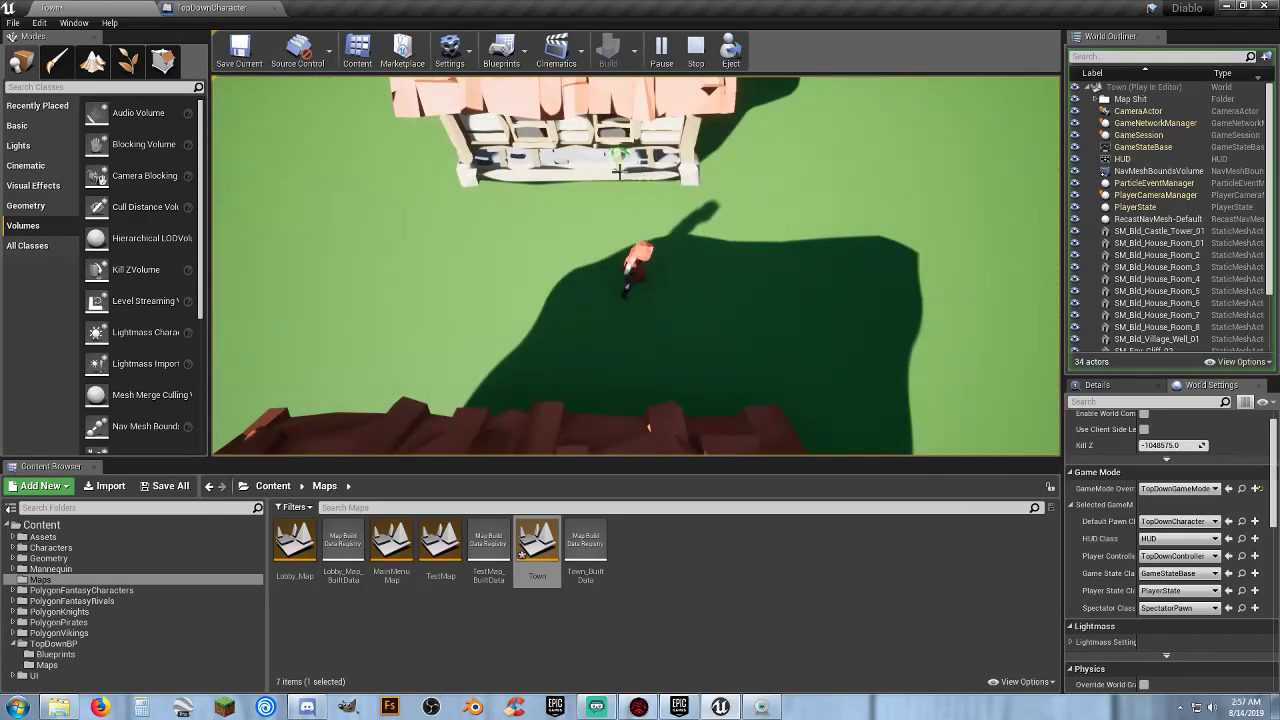
{"action": "left_click_drag", "start_coordinate": [806, 321], "coordinate": [862, 267]}
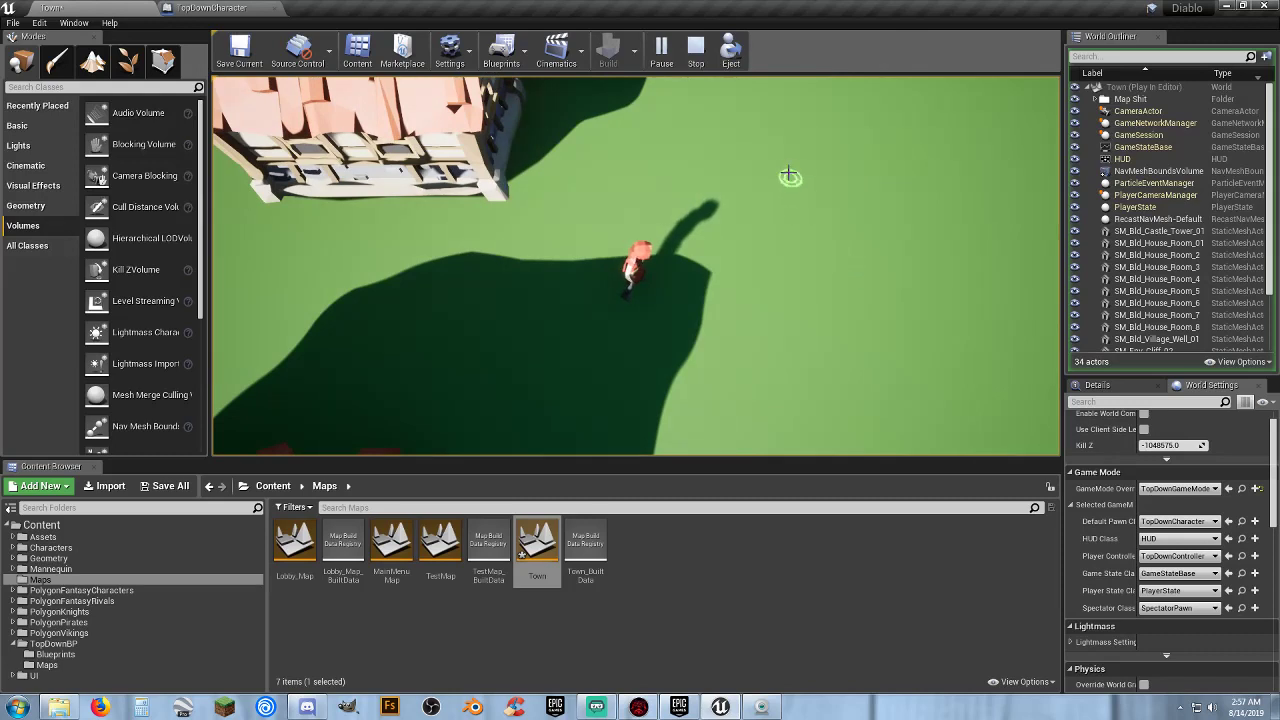
{"action": "mouse_move", "coordinate": [789, 176]}
{"action": "left_mouse_down"}
{"action": "mouse_move", "coordinate": [766, 126]}
{"action": "mouse_move", "coordinate": [786, 114]}
{"action": "mouse_move", "coordinate": [709, 86]}
{"action": "mouse_move", "coordinate": [669, 121]}
{"action": "left_mouse_up"}
{"action": "mouse_move", "coordinate": [667, 123]}
{"action": "left_mouse_down"}
{"action": "mouse_move", "coordinate": [883, 196]}
{"action": "mouse_move", "coordinate": [752, 131]}
{"action": "mouse_move", "coordinate": [959, 219]}
{"action": "mouse_move", "coordinate": [951, 160]}
{"action": "mouse_move", "coordinate": [943, 169]}
{"action": "mouse_move", "coordinate": [962, 147]}
{"action": "mouse_move", "coordinate": [834, 200]}
{"action": "mouse_move", "coordinate": [869, 320]}
{"action": "mouse_move", "coordinate": [689, 360]}
{"action": "mouse_move", "coordinate": [557, 357]}
{"action": "mouse_move", "coordinate": [500, 331]}
{"action": "mouse_move", "coordinate": [371, 349]}
{"action": "mouse_move", "coordinate": [234, 406]}
{"action": "mouse_move", "coordinate": [233, 394]}
{"action": "mouse_move", "coordinate": [257, 389]}
{"action": "mouse_move", "coordinate": [331, 420]}
{"action": "mouse_move", "coordinate": [417, 363]}
{"action": "mouse_move", "coordinate": [417, 320]}
{"action": "mouse_move", "coordinate": [391, 303]}
{"action": "mouse_move", "coordinate": [374, 320]}
{"action": "mouse_move", "coordinate": [586, 359]}
{"action": "mouse_move", "coordinate": [634, 356]}
{"action": "mouse_move", "coordinate": [563, 334]}
{"action": "mouse_move", "coordinate": [705, 357]}
{"action": "mouse_move", "coordinate": [846, 349]}
{"action": "mouse_move", "coordinate": [757, 366]}
{"action": "mouse_move", "coordinate": [686, 326]}
{"action": "mouse_move", "coordinate": [611, 258]}
{"action": "mouse_move", "coordinate": [711, 254]}
{"action": "mouse_move", "coordinate": [751, 226]}
{"action": "mouse_move", "coordinate": [622, 200]}
{"action": "mouse_move", "coordinate": [580, 323]}
{"action": "mouse_move", "coordinate": [660, 354]}
{"action": "mouse_move", "coordinate": [698, 271]}
{"action": "left_mouse_up"}
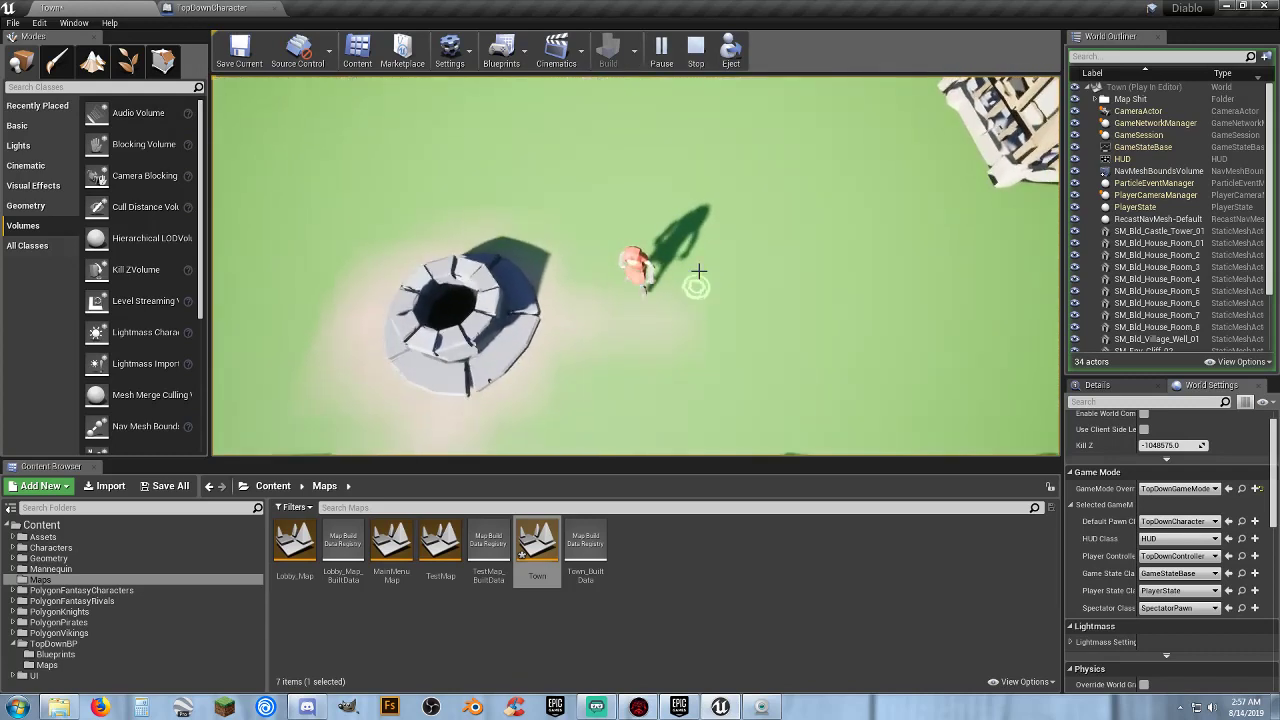
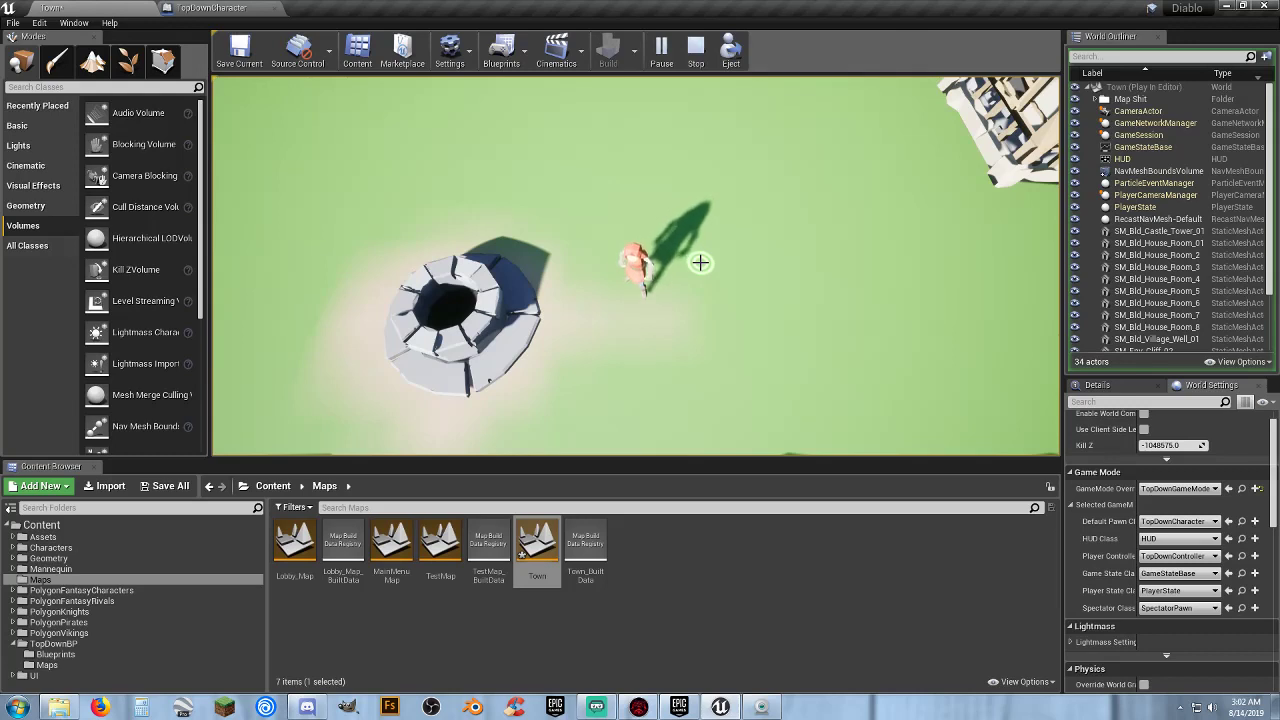
Save the Town level and open the MainMenu_W widget from the UI/Widgets folder.
{"action": "left_click", "coordinate": [165, 486]}
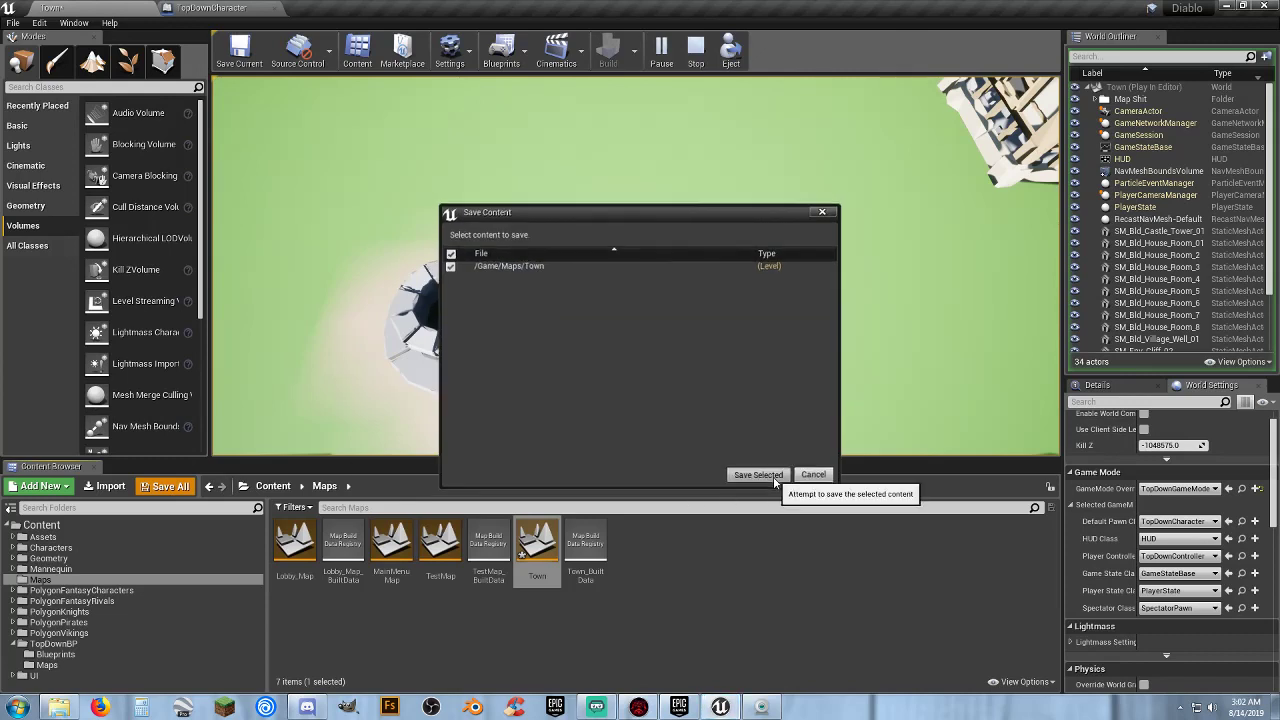
{"action": "left_click", "coordinate": [773, 476]}
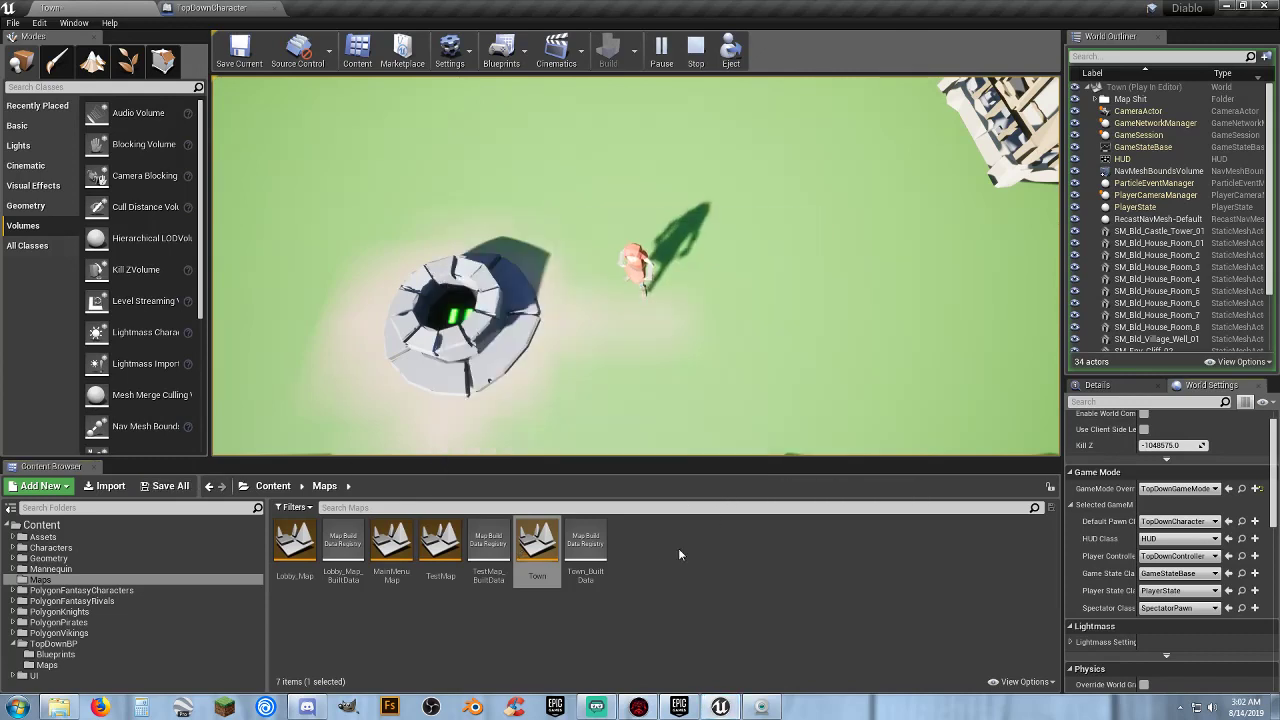
{"action": "left_click", "coordinate": [13, 676]}
{"action": "scroll", "coordinate": [60, 684], "scroll_direction": "down", "scroll_amount": 1}
{"action": "left_click", "coordinate": [50, 685]}
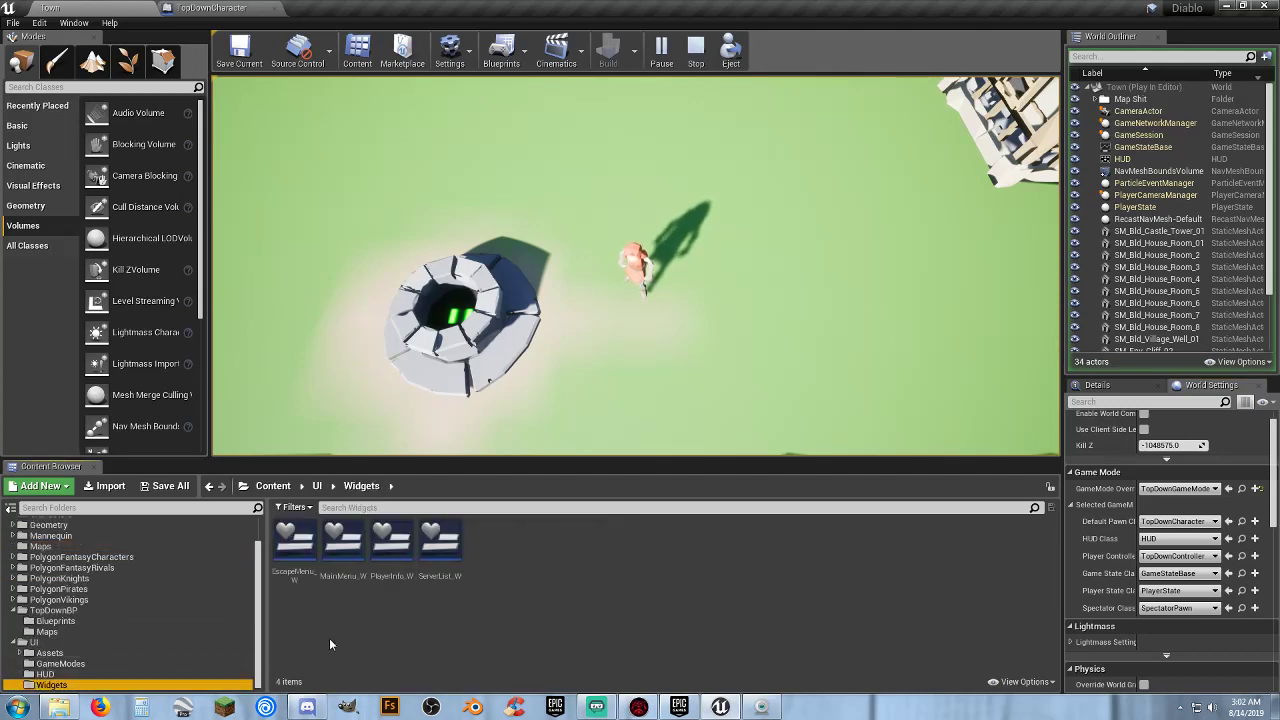
{"action": "double_click", "coordinate": [342, 543]}
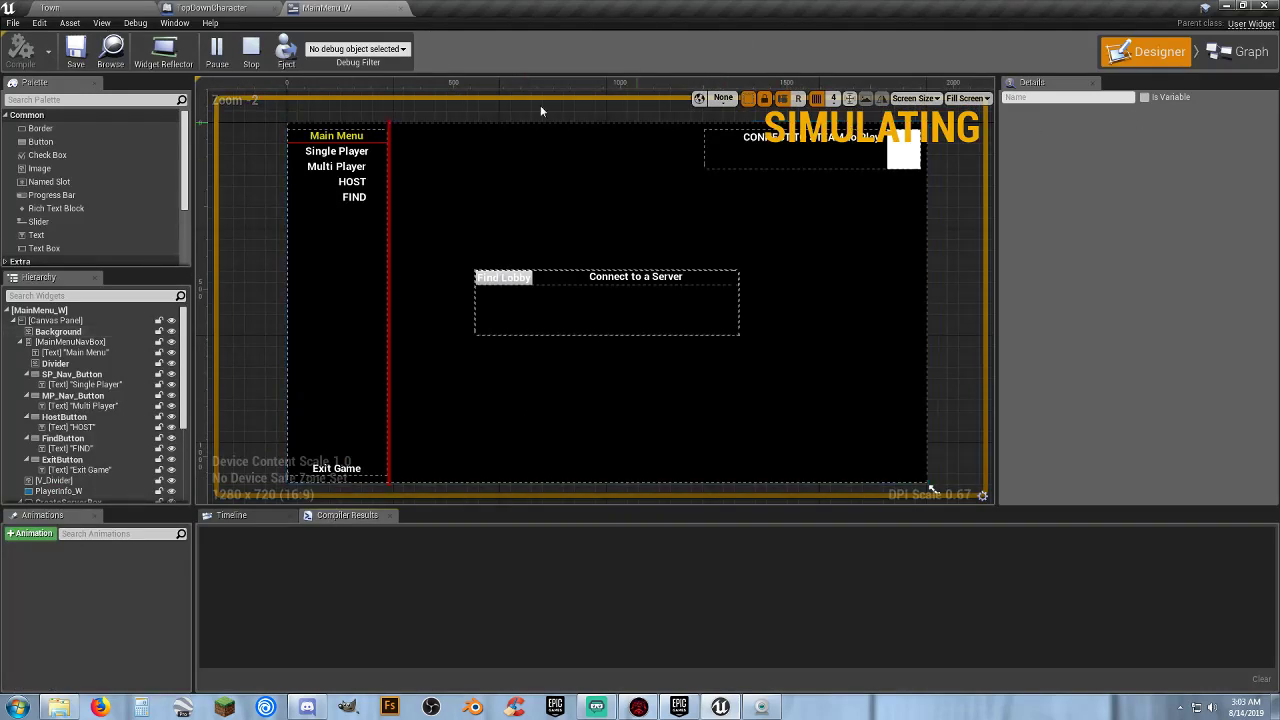
End the running Town play session and bring up the event graph of the MainMenu_W widget.
{"action": "left_click", "coordinate": [149, 10]}
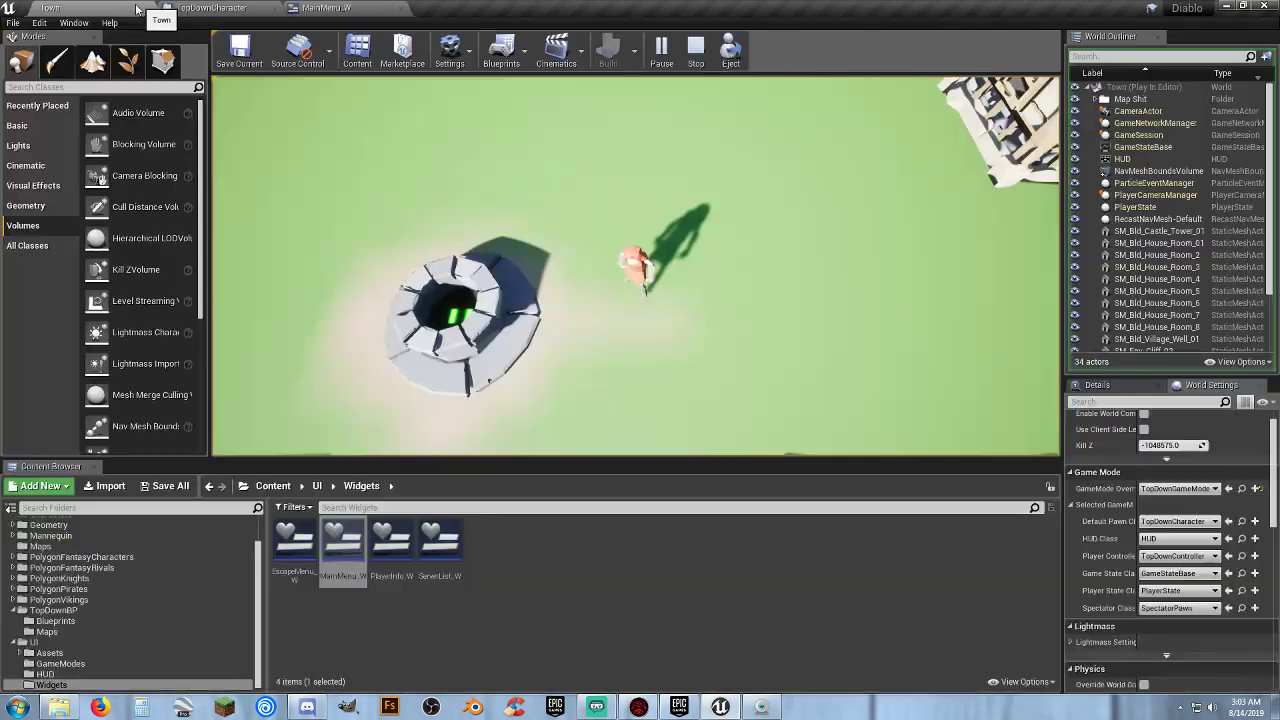
{"action": "left_click", "coordinate": [697, 52]}
{"action": "left_click", "coordinate": [322, 8]}
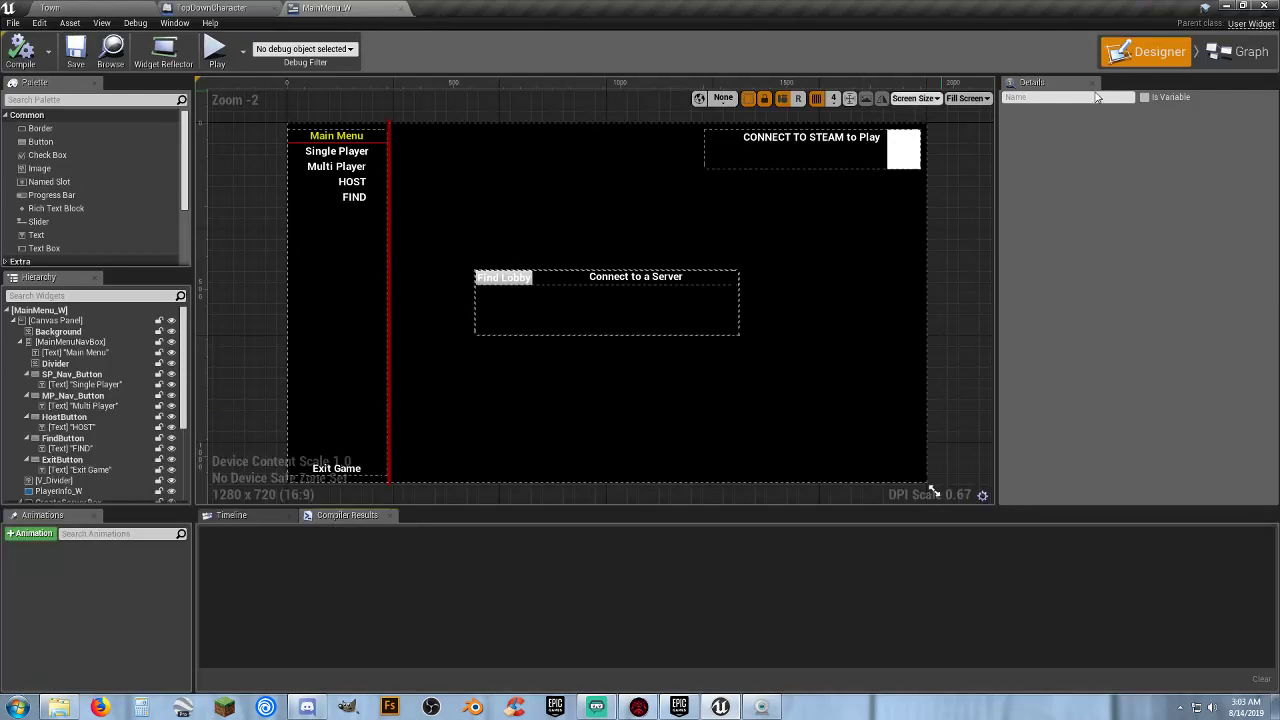
{"action": "left_click", "coordinate": [1240, 51]}
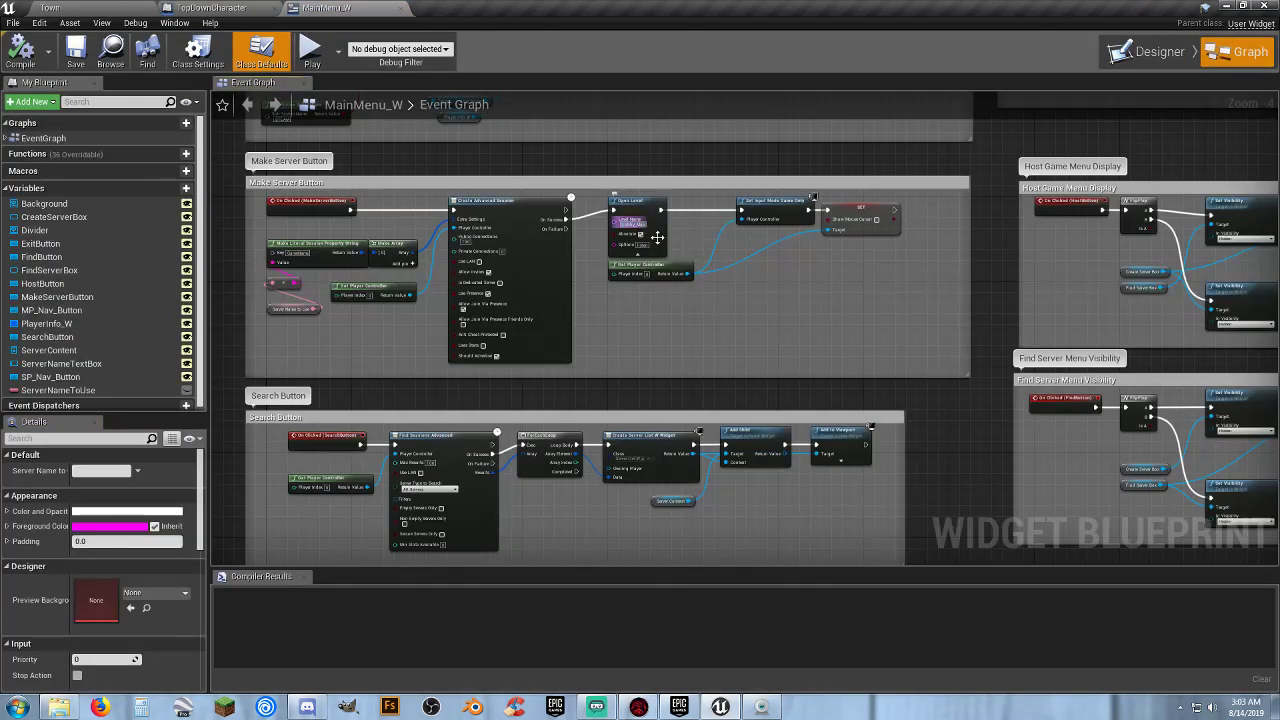
Set the level name of the Make Server Button's Open Level node to Town, then compile and save MainMenu_W.
{"action": "left_click", "coordinate": [707, 284]}
{"action": "left_click", "coordinate": [641, 231]}
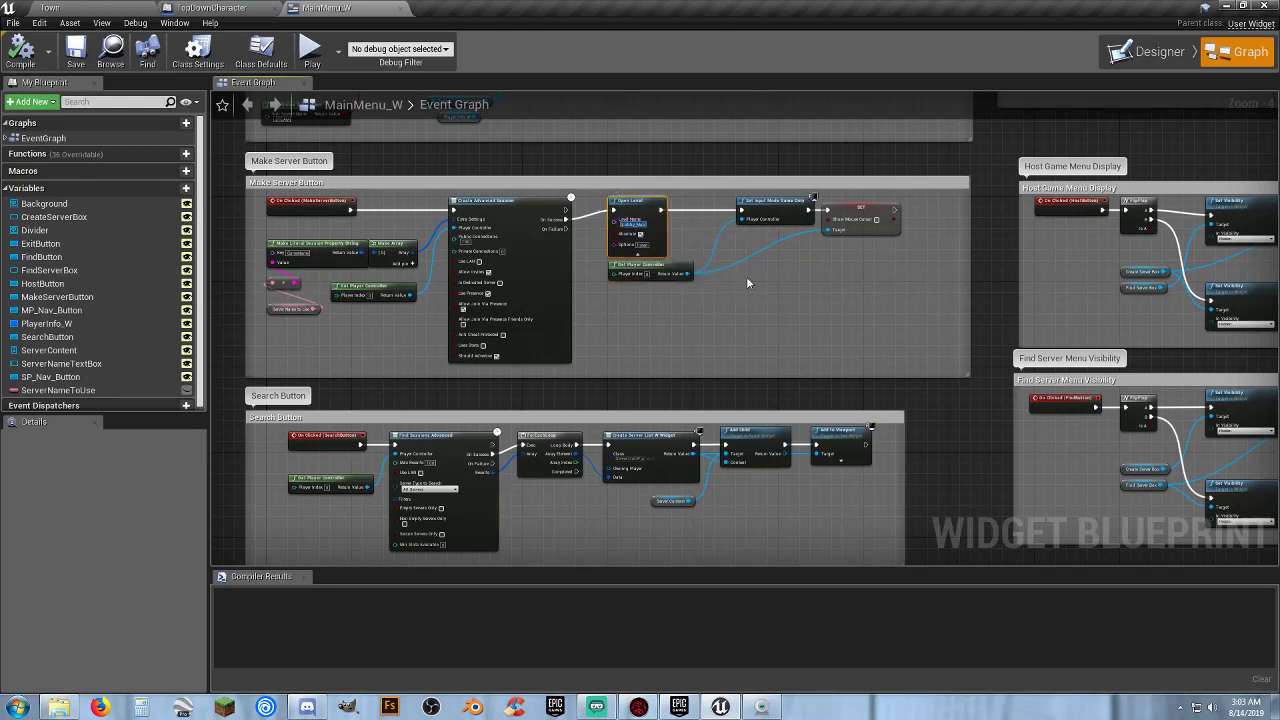
{"action": "type", "text": "Town"}
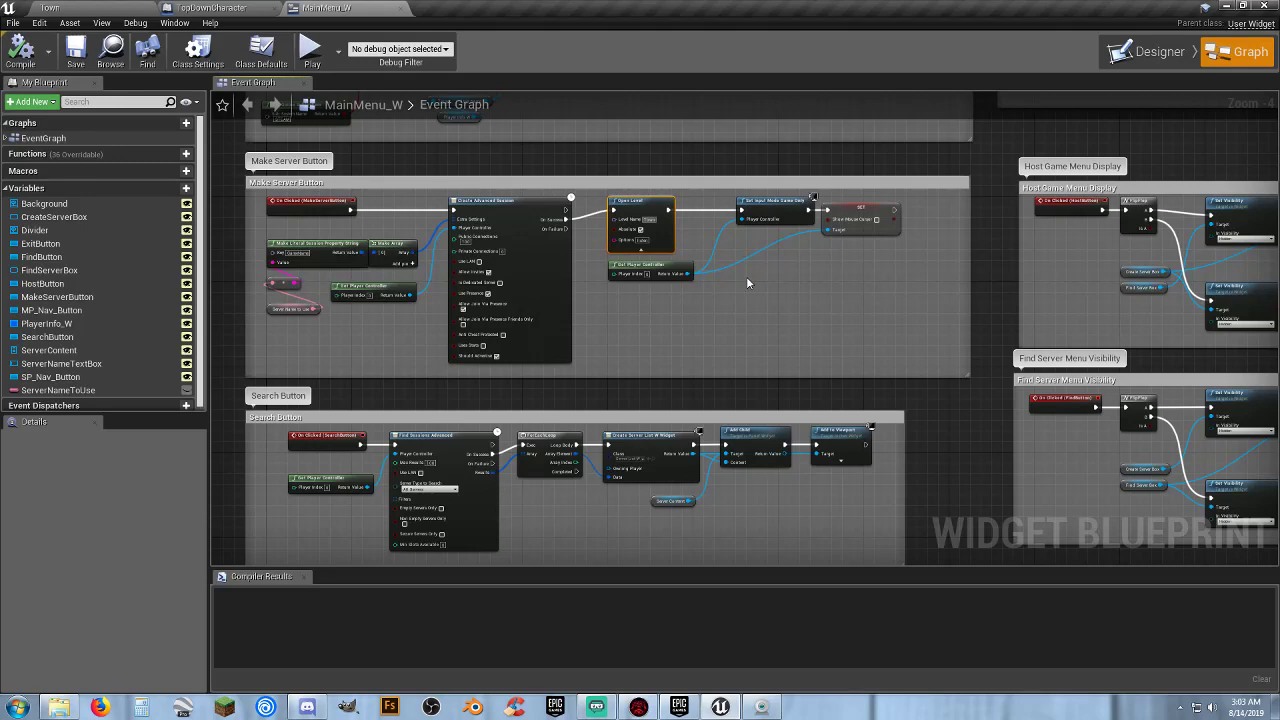
{"action": "left_click", "coordinate": [747, 279]}
{"action": "right_click_drag", "start_coordinate": [816, 268], "coordinate": [154, 537]}
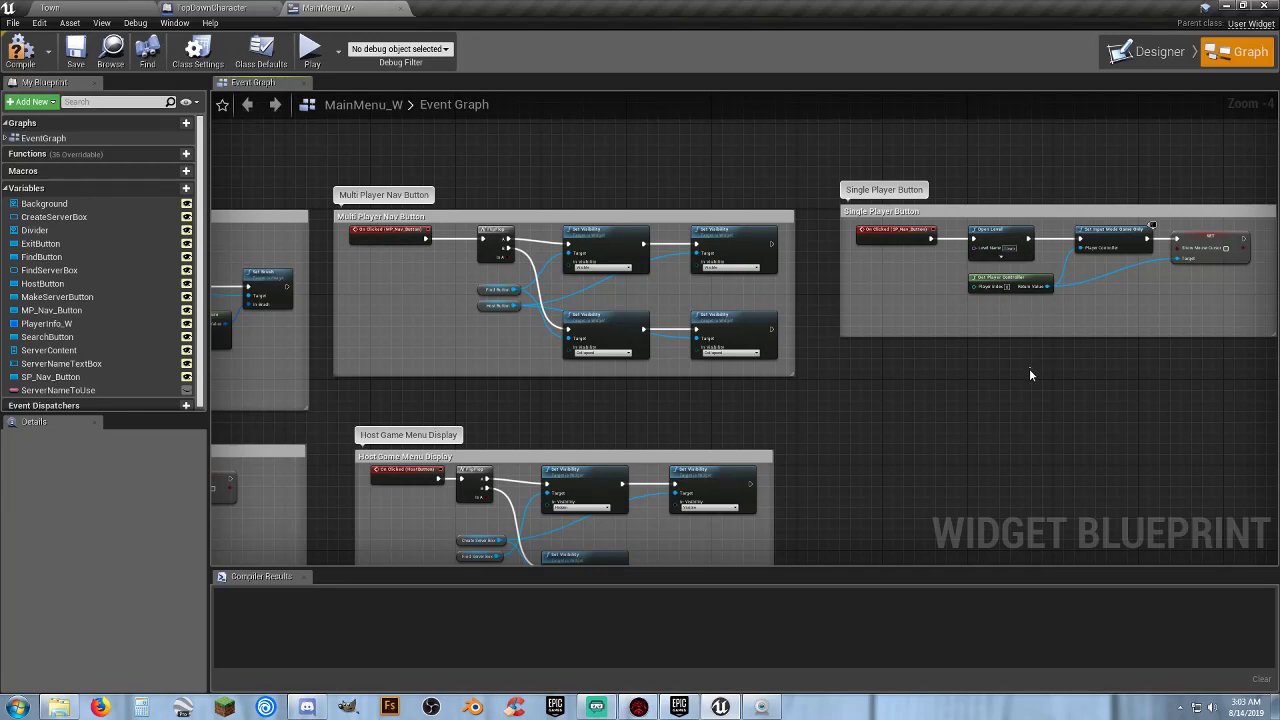
{"action": "left_click", "coordinate": [22, 50]}
{"action": "left_click", "coordinate": [70, 52]}
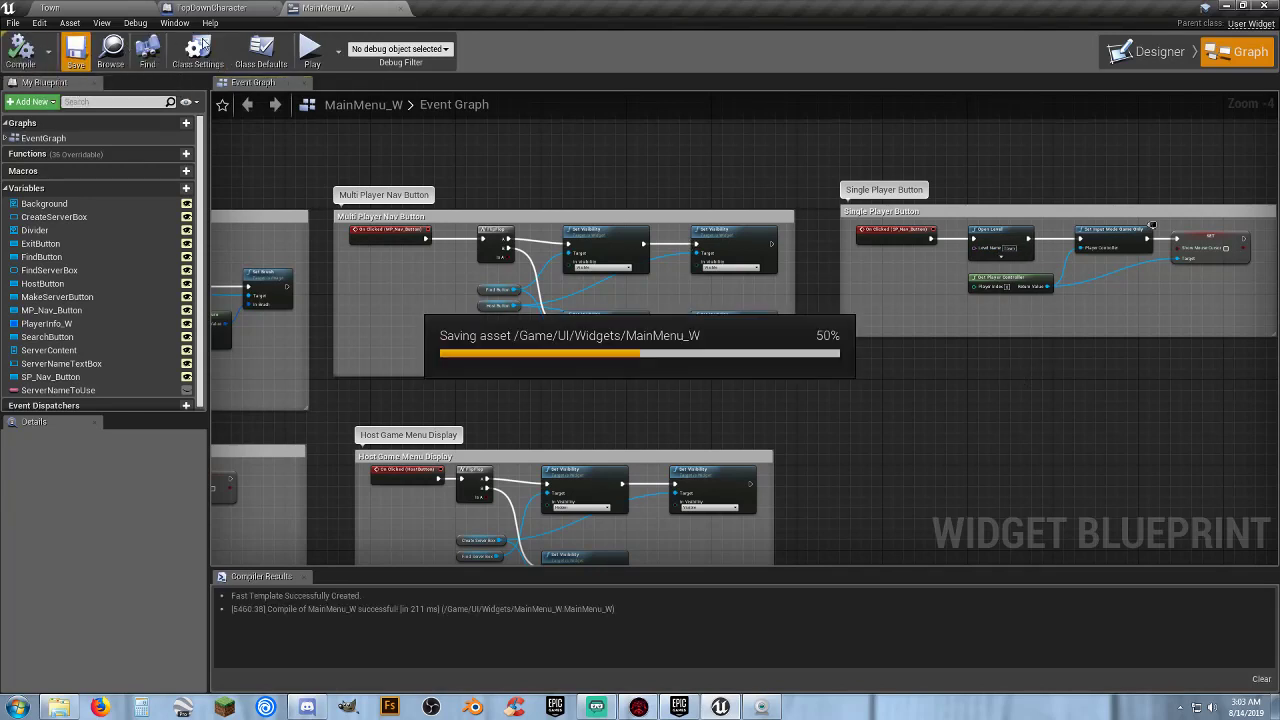
Close the MainMenu_W and TopDownCharacter editors and briefly play-test click-to-move around the well in Town.
{"action": "left_click", "coordinate": [376, 8]}
{"action": "left_click", "coordinate": [276, 9]}
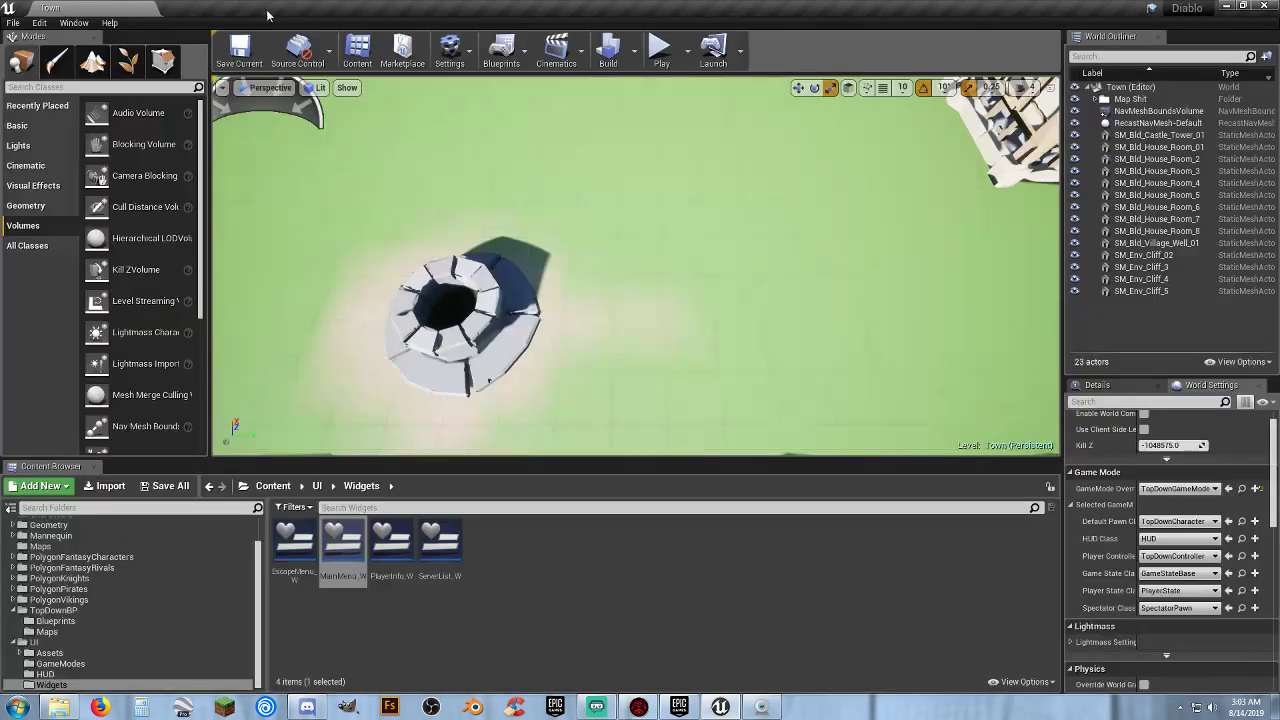
{"action": "left_click", "coordinate": [660, 47]}
{"action": "mouse_move", "coordinate": [764, 171]}
{"action": "left_mouse_down"}
{"action": "mouse_move", "coordinate": [660, 143]}
{"action": "mouse_move", "coordinate": [417, 197]}
{"action": "mouse_move", "coordinate": [408, 278]}
{"action": "mouse_move", "coordinate": [497, 314]}
{"action": "mouse_move", "coordinate": [734, 366]}
{"action": "mouse_move", "coordinate": [811, 220]}
{"action": "mouse_move", "coordinate": [836, 218]}
{"action": "left_mouse_up"}
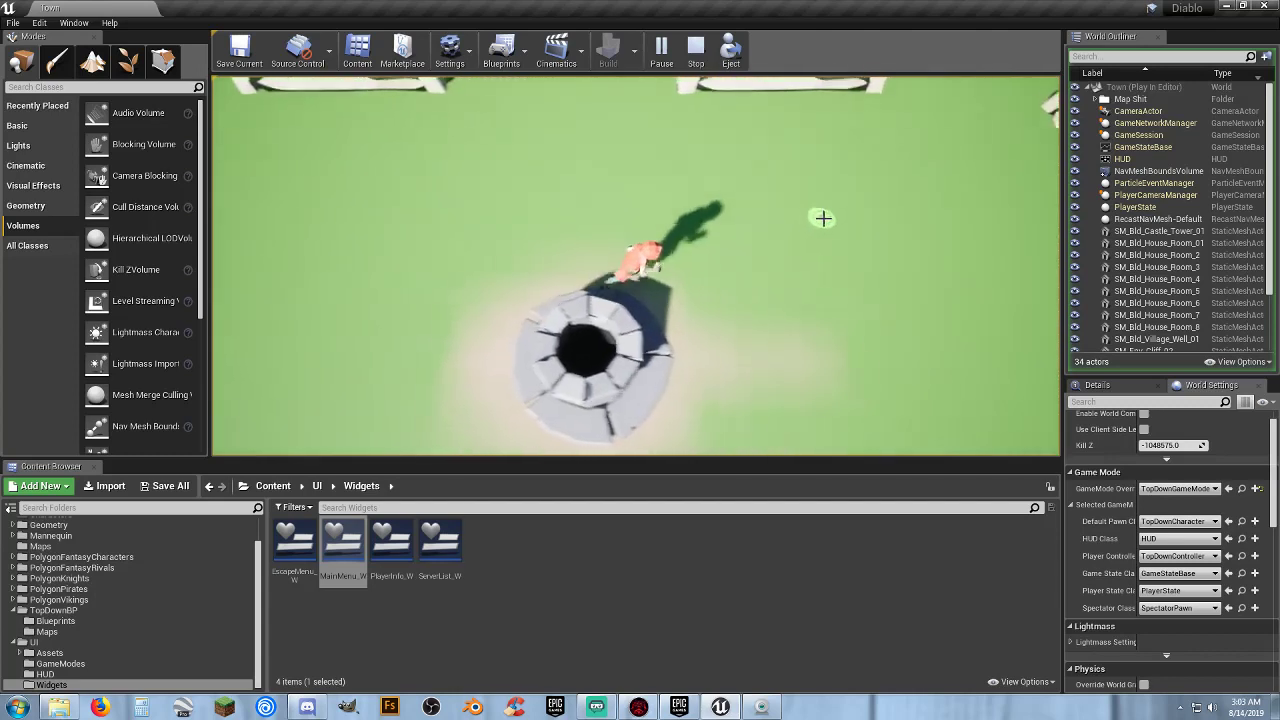
{"action": "key", "text": "Escape"}
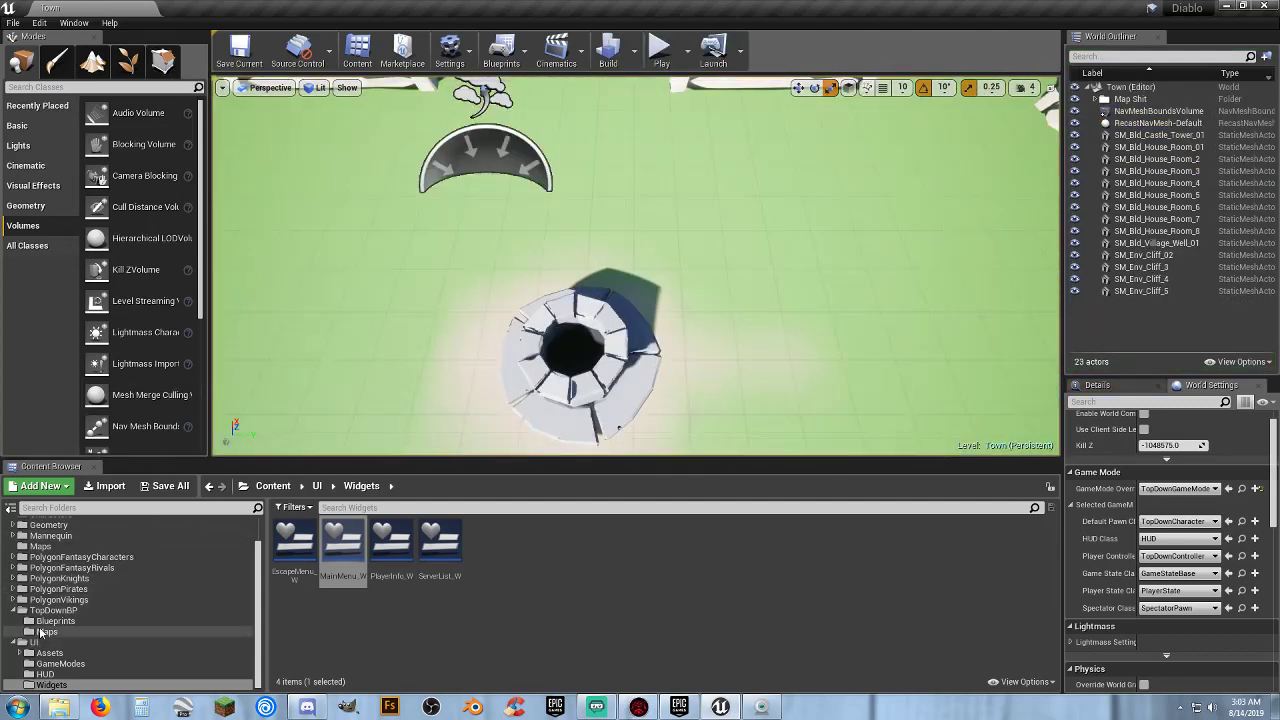
Open MainMenuMap, run it as a standalone game, start Single Player, move the rogue near the well, and close the game.
{"action": "left_click", "coordinate": [42, 546]}
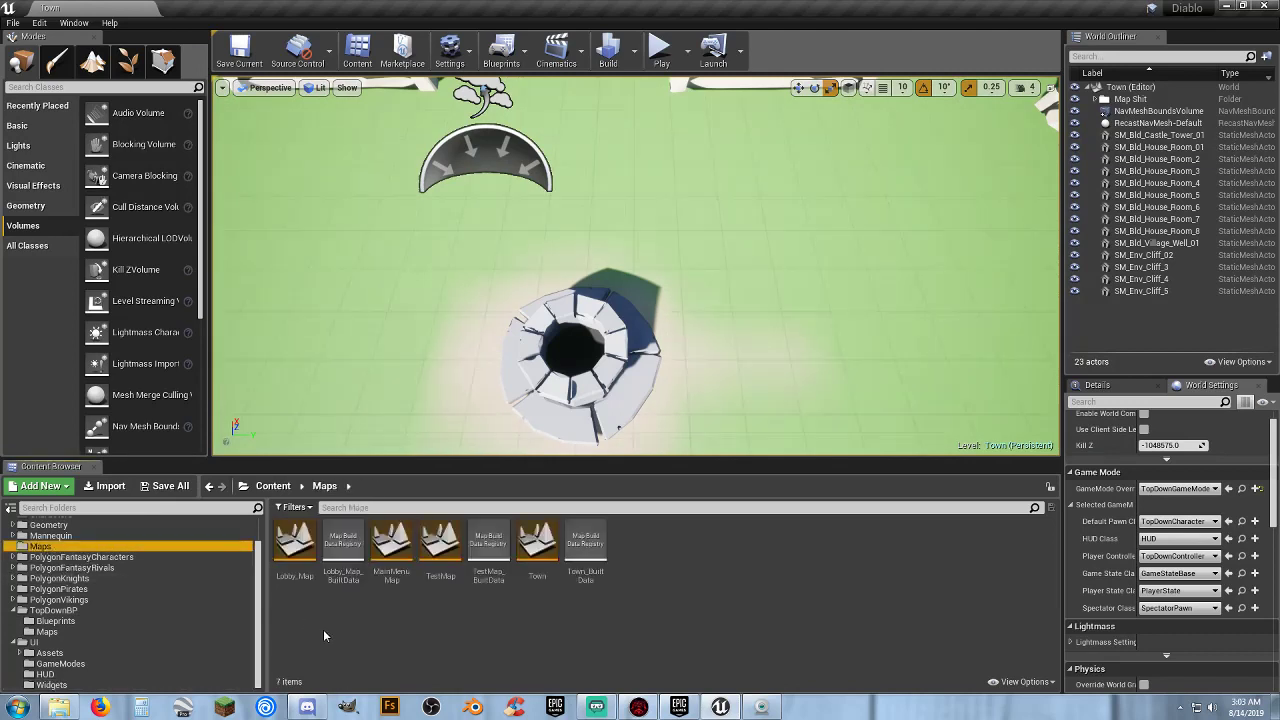
{"action": "double_click", "coordinate": [391, 550]}
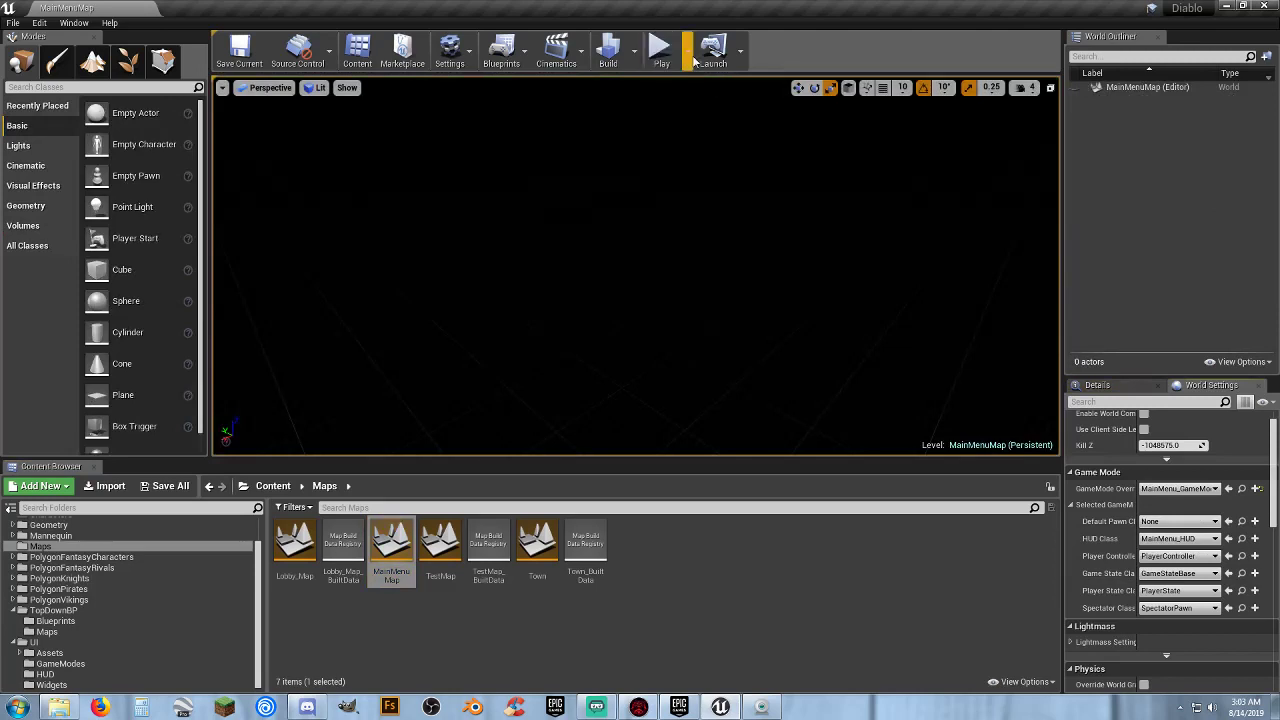
{"action": "left_click", "coordinate": [688, 50]}
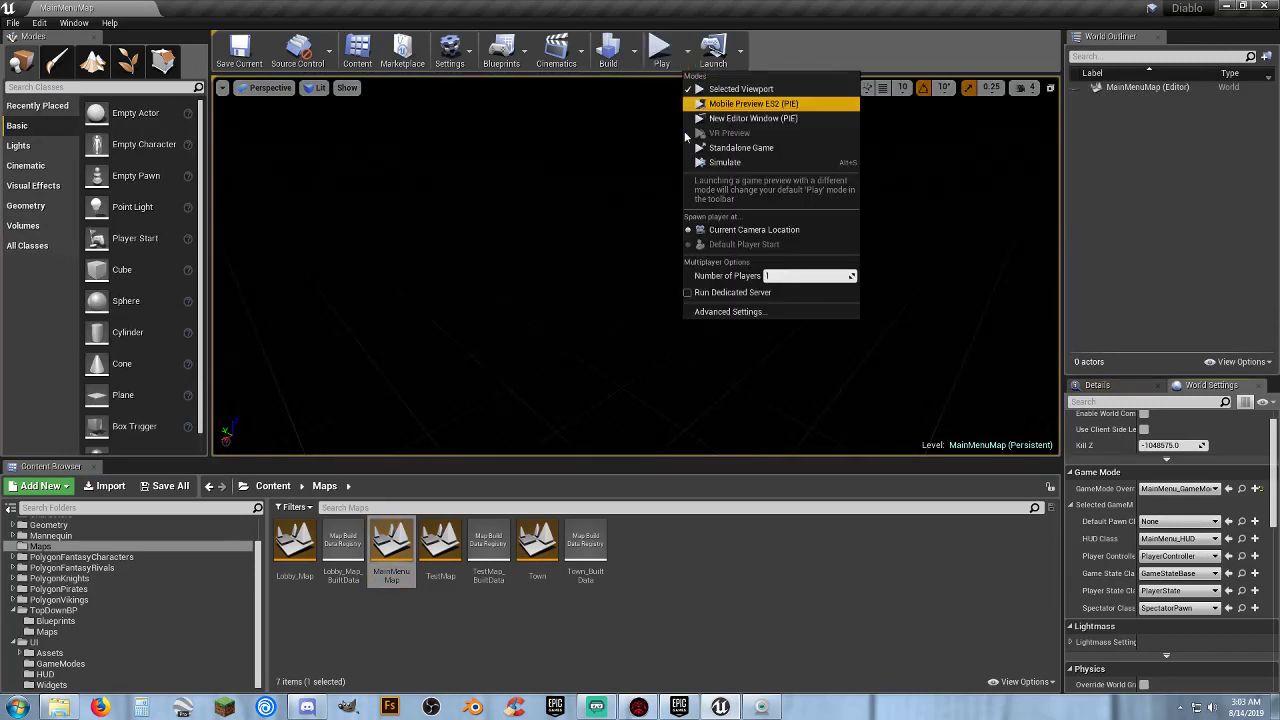
{"action": "left_click", "coordinate": [755, 150]}
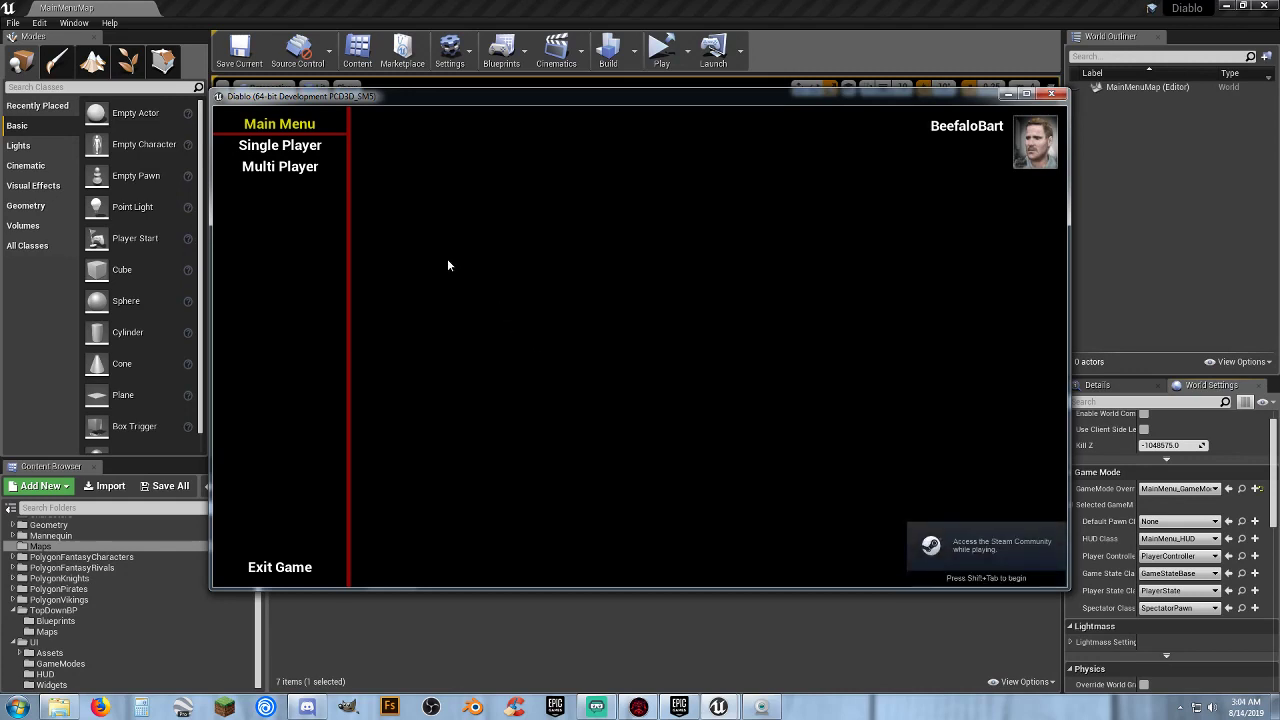
{"action": "left_click", "coordinate": [280, 145]}
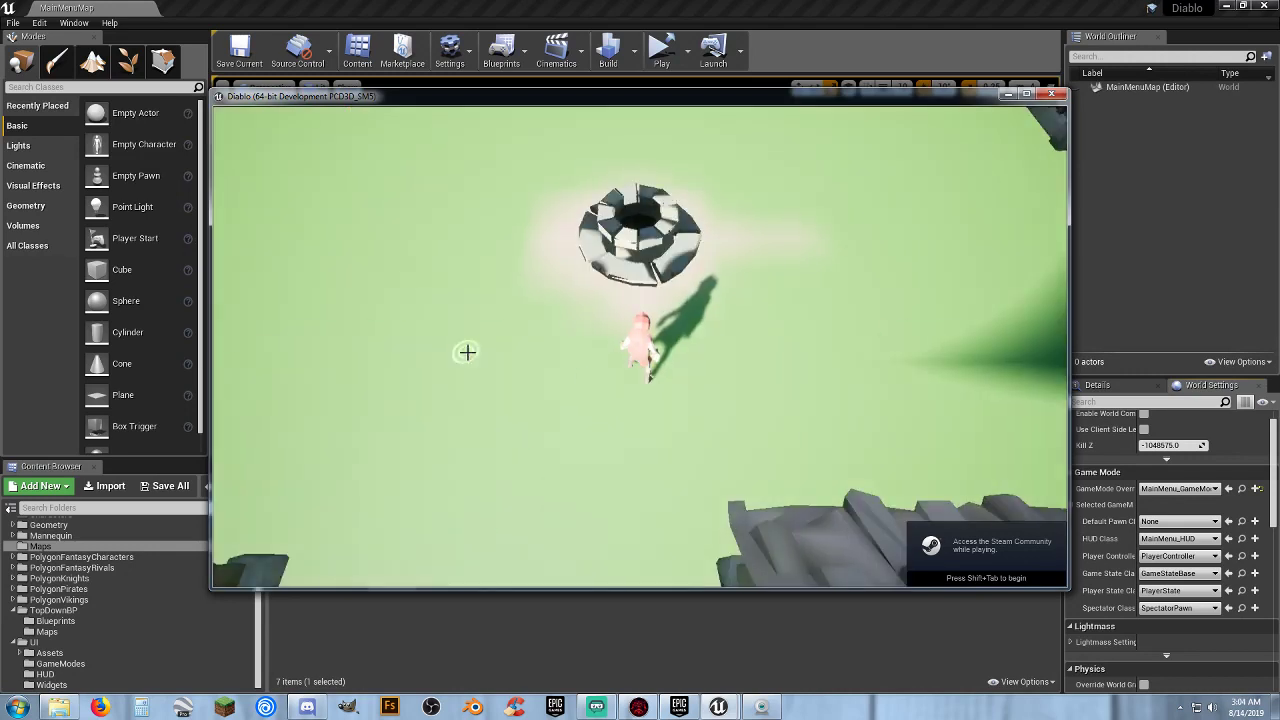
{"action": "left_click", "coordinate": [811, 251]}
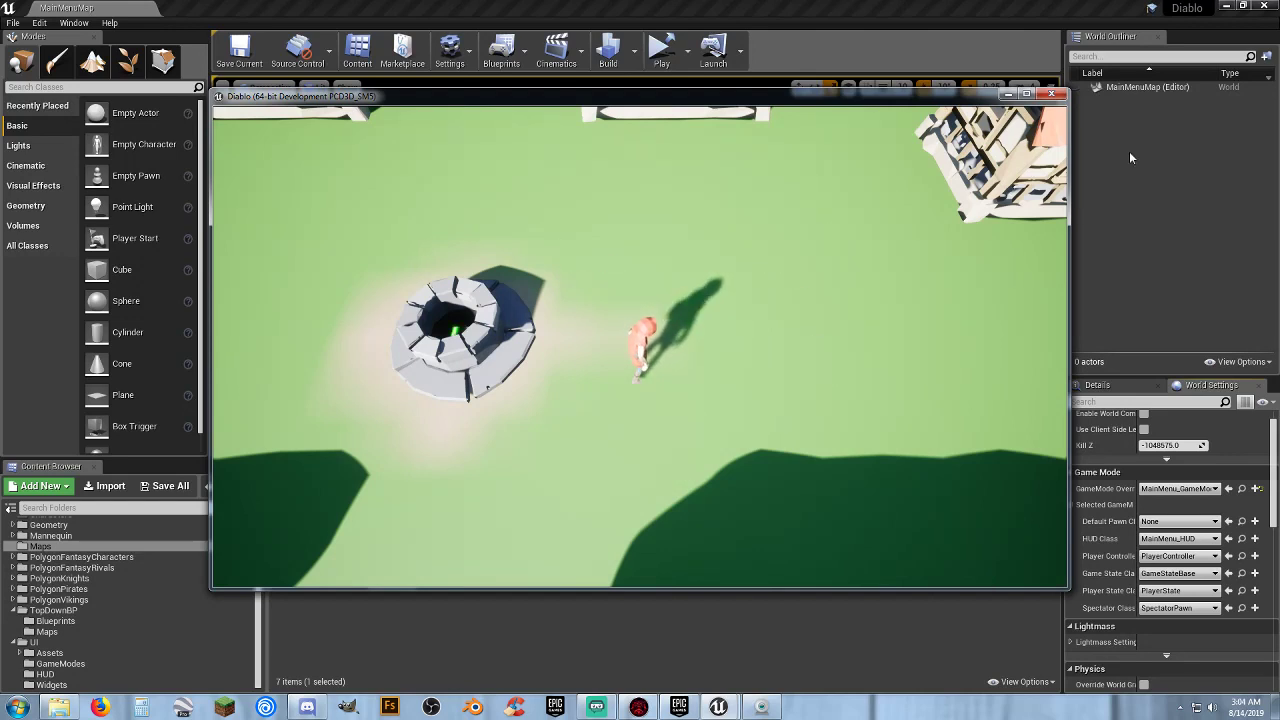
{"action": "left_click", "coordinate": [1050, 95]}
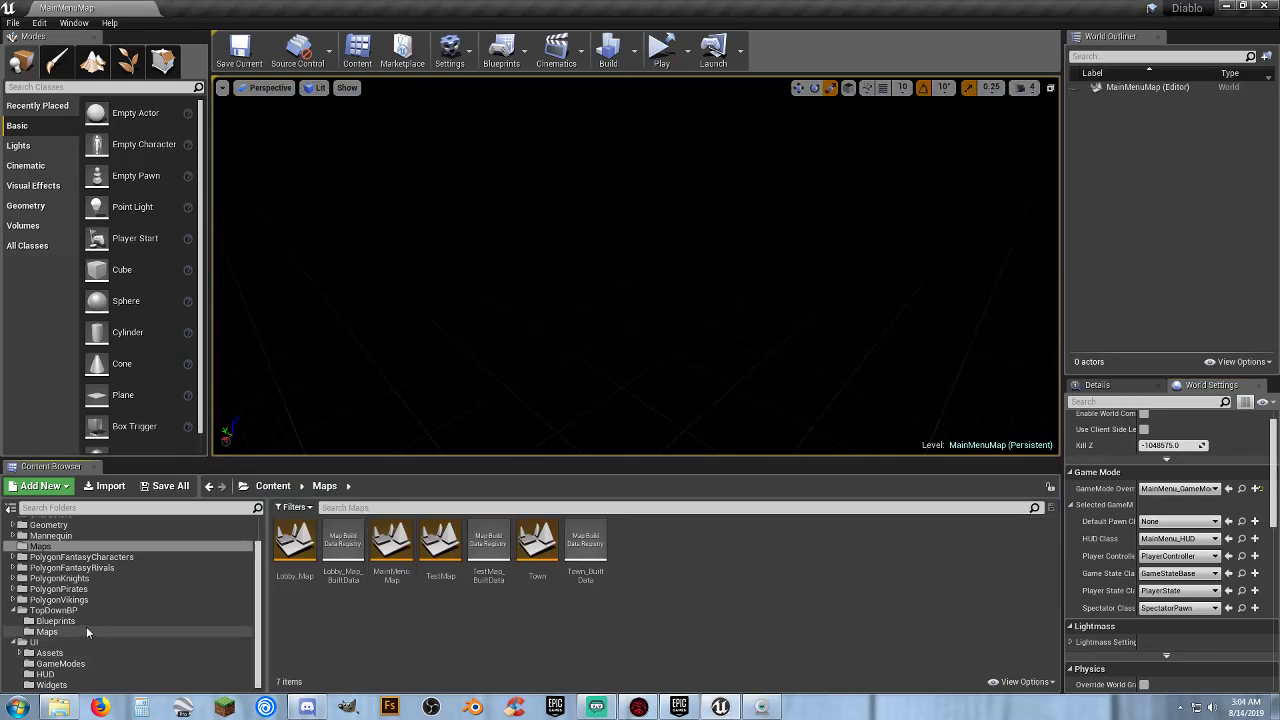
Copy the whole Escape Menu comment group from Player_Base's event graph, then close that blueprint.
{"action": "scroll", "coordinate": [86, 626], "scroll_direction": "up", "scroll_amount": 3}
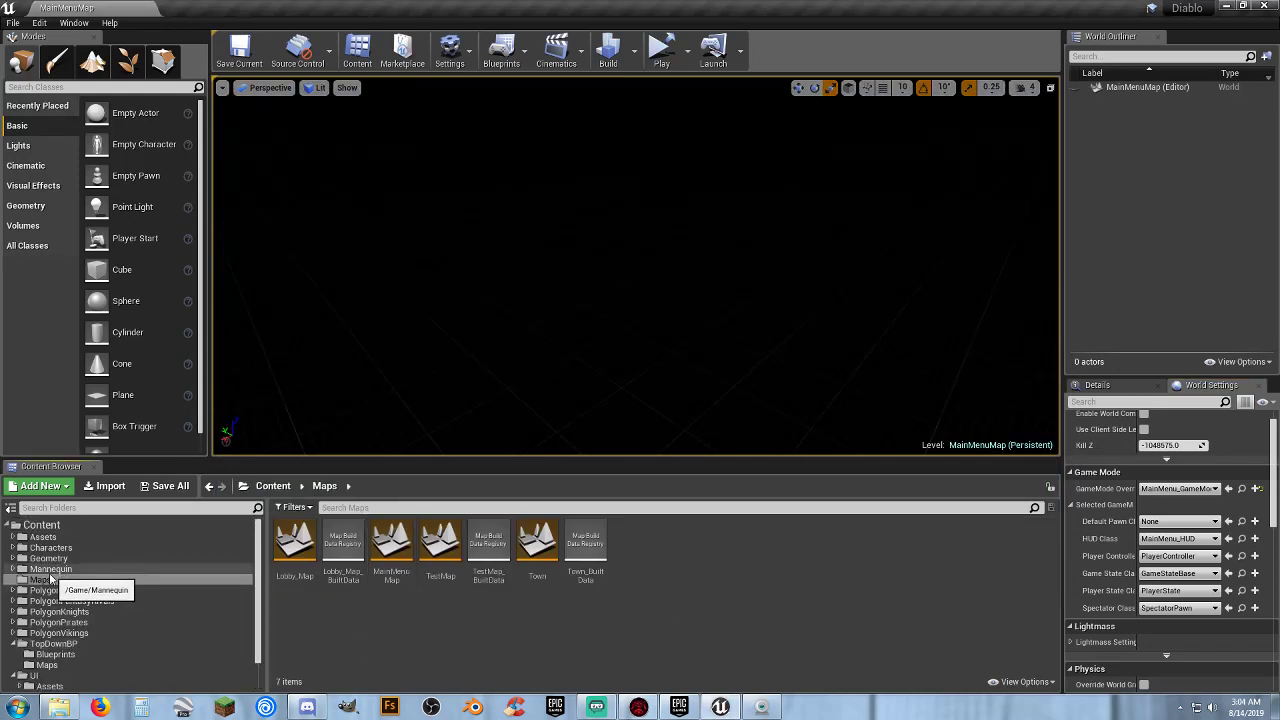
{"action": "left_click", "coordinate": [13, 548]}
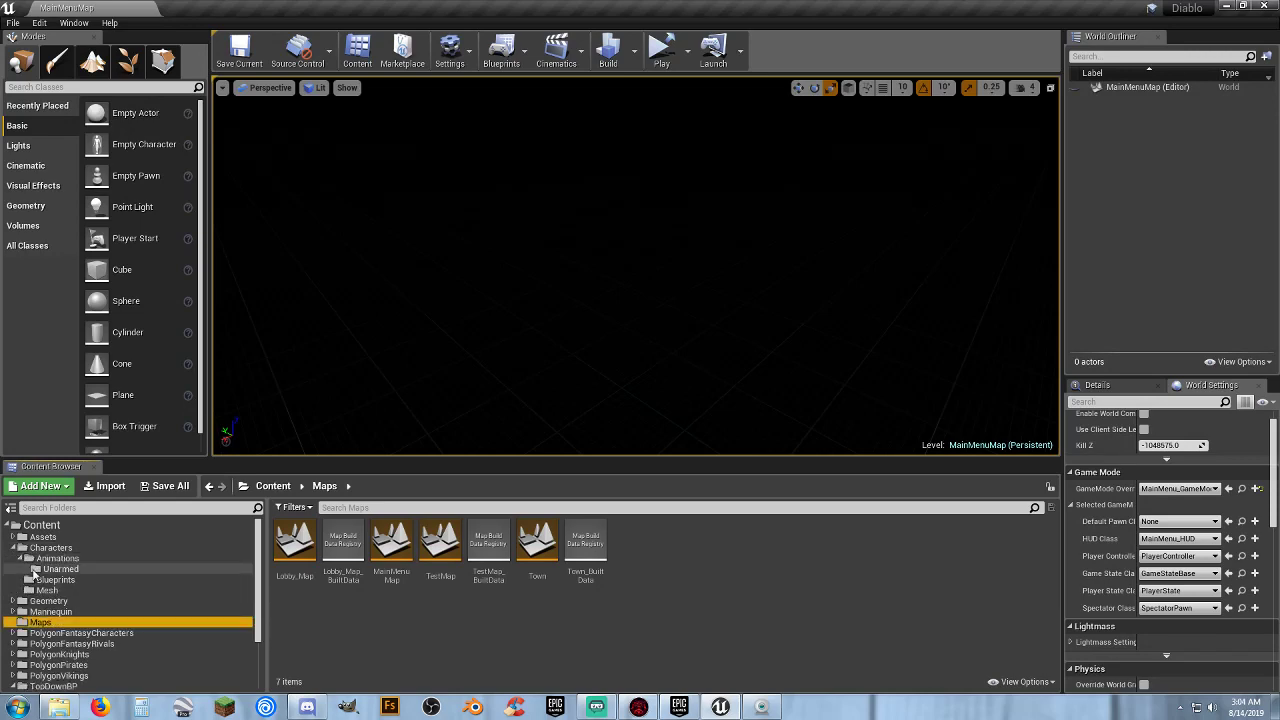
{"action": "left_click", "coordinate": [55, 580]}
{"action": "double_click", "coordinate": [295, 542]}
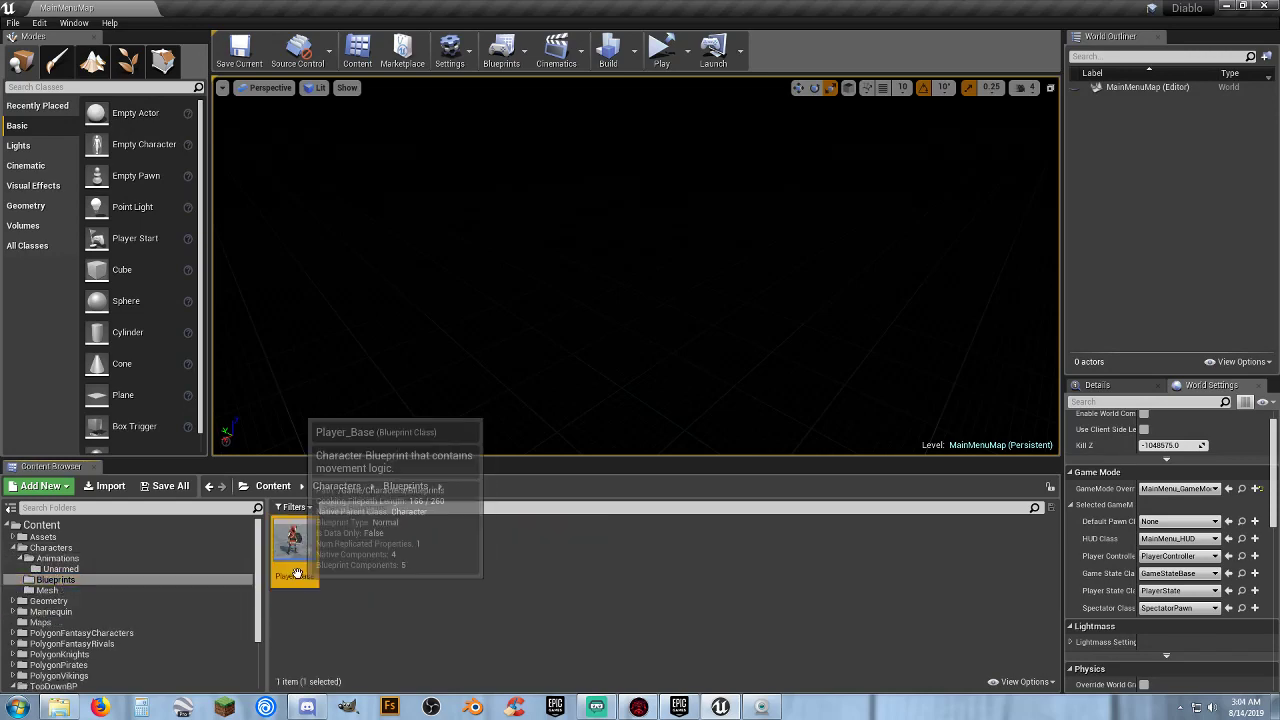
{"action": "scroll", "coordinate": [680, 433], "scroll_direction": "down", "scroll_amount": 6}
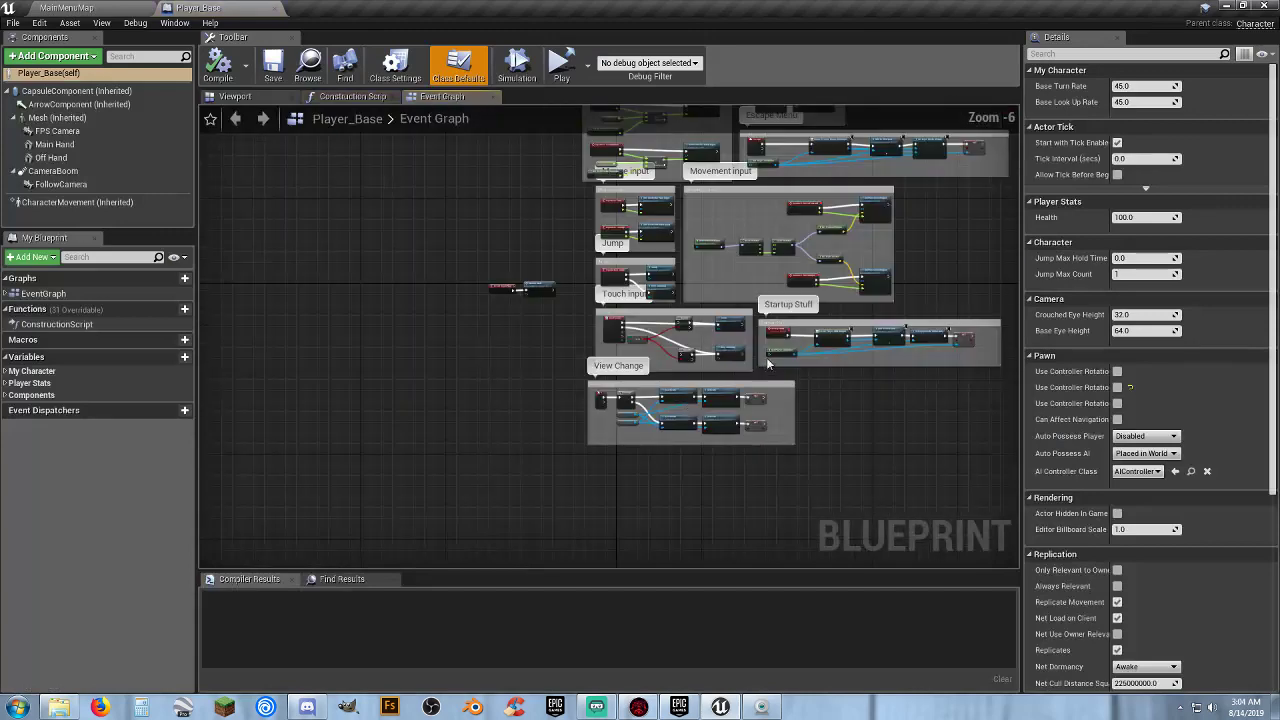
{"action": "right_click_drag", "start_coordinate": [680, 433], "coordinate": [407, 570]}
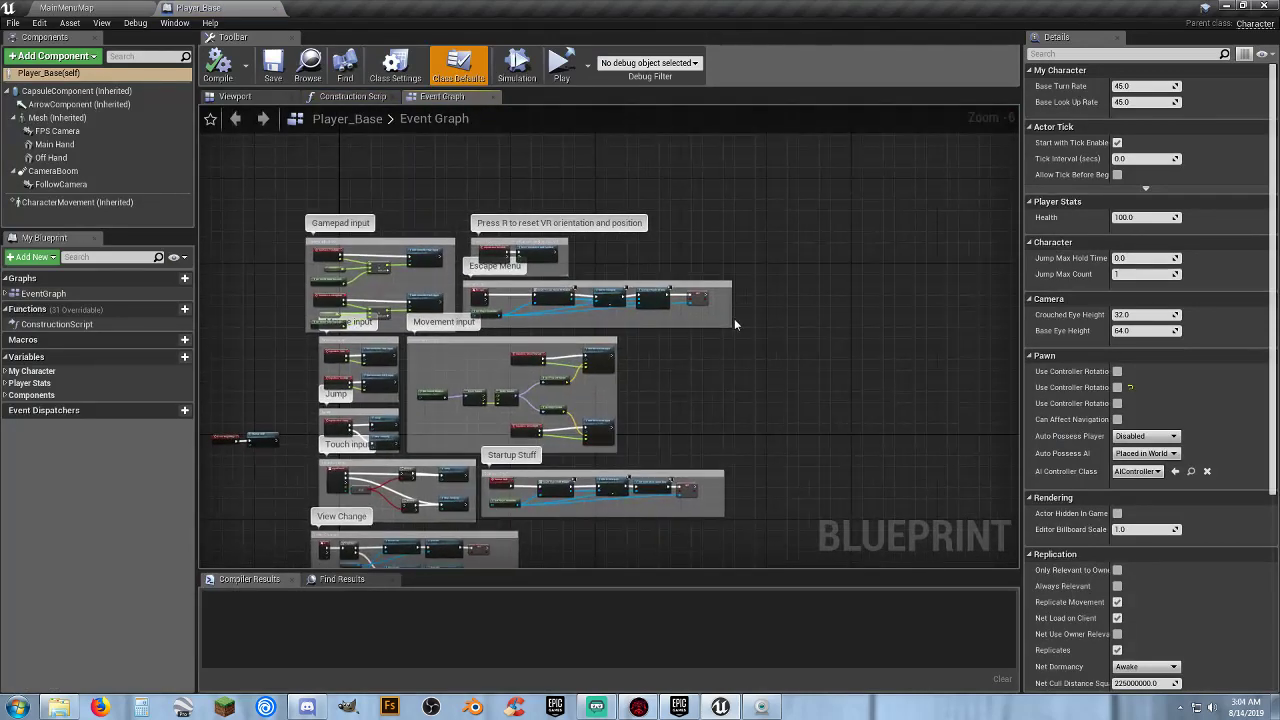
{"action": "left_click_drag", "start_coordinate": [746, 329], "coordinate": [473, 283]}
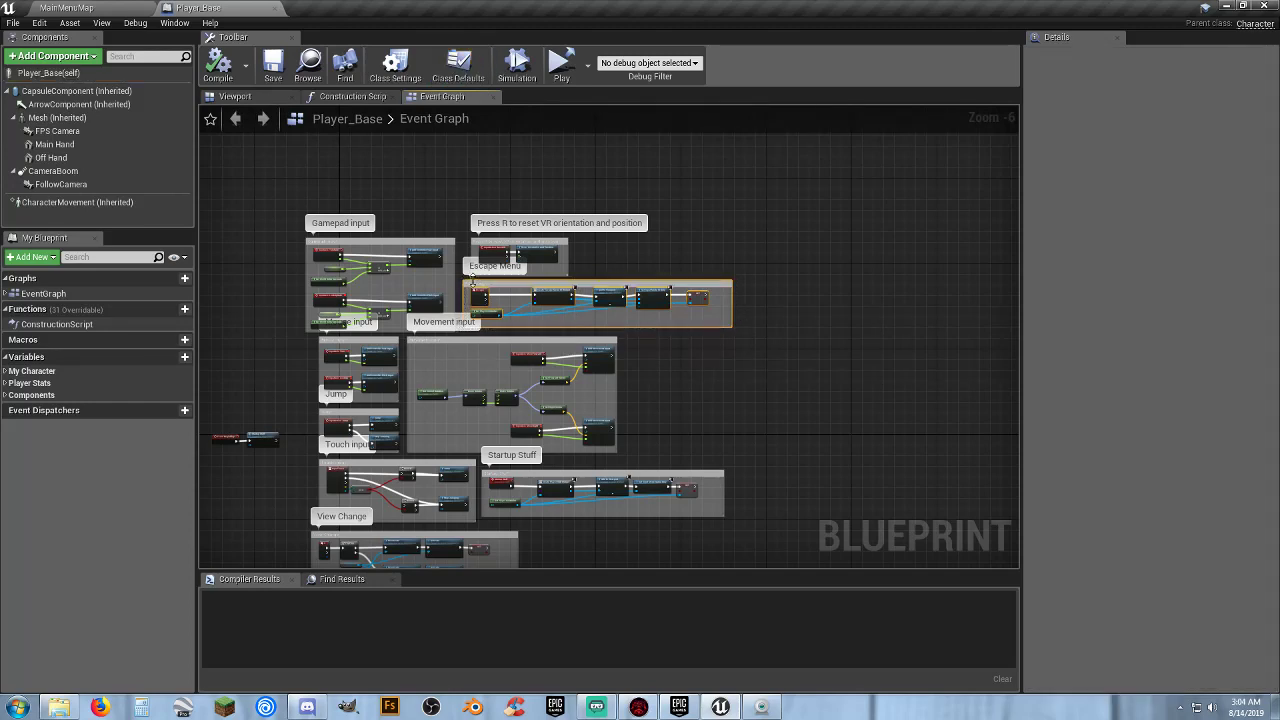
{"action": "left_click", "coordinate": [786, 346]}
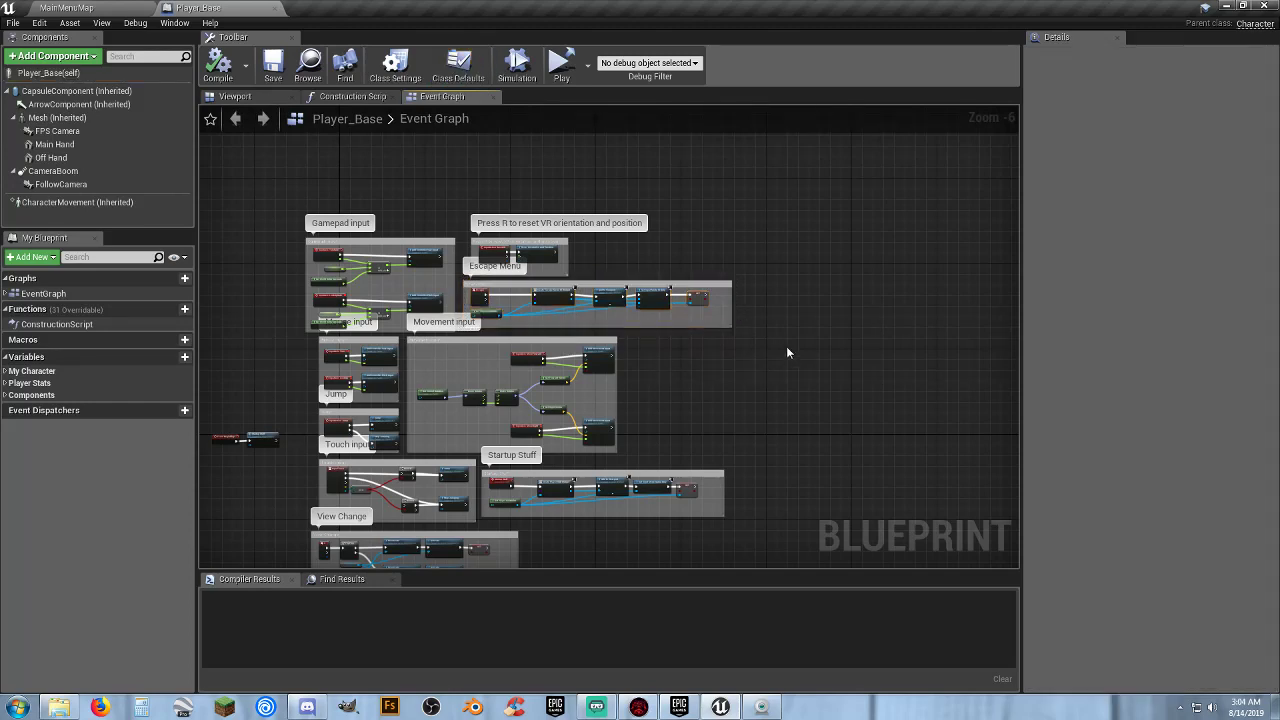
{"action": "left_click", "coordinate": [268, 9]}
Paste the Escape Menu nodes below the mouse position group in TopDownCharacter's event graph, then compile, save and close the blueprint.
{"action": "scroll", "coordinate": [40, 600], "scroll_direction": "down", "scroll_amount": 3}
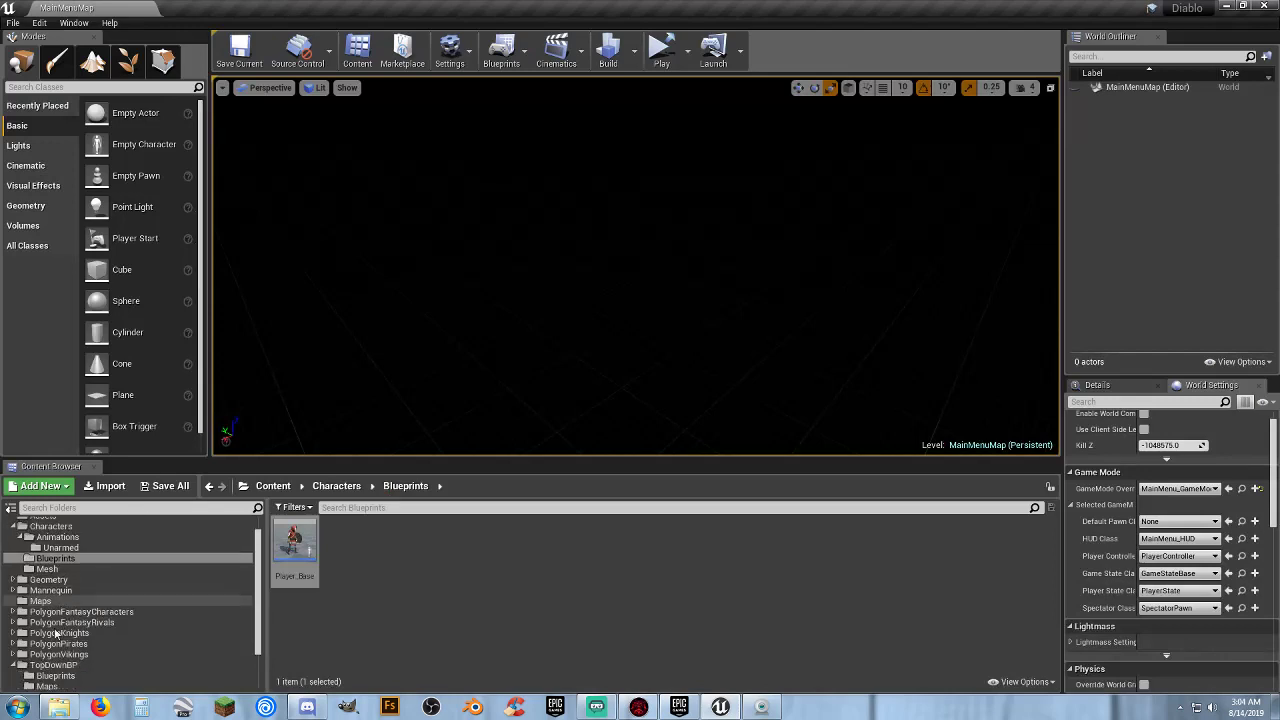
{"action": "left_click", "coordinate": [52, 621]}
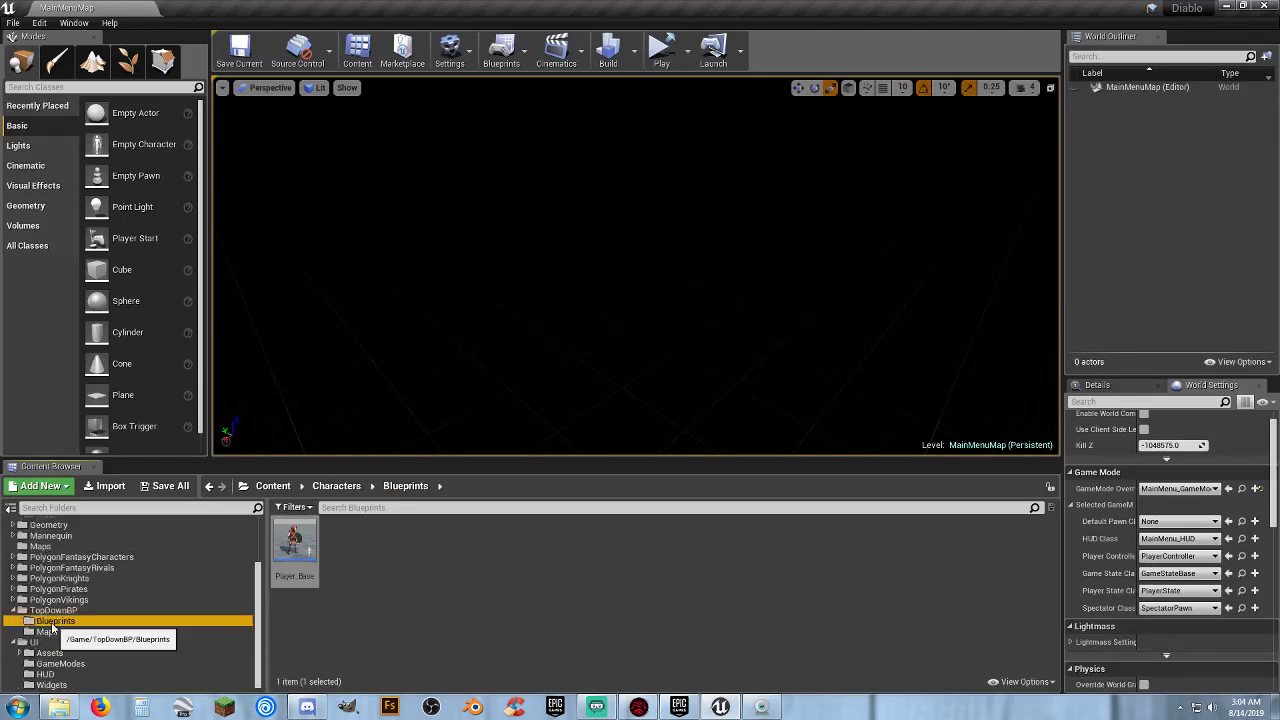
{"action": "double_click", "coordinate": [350, 563]}
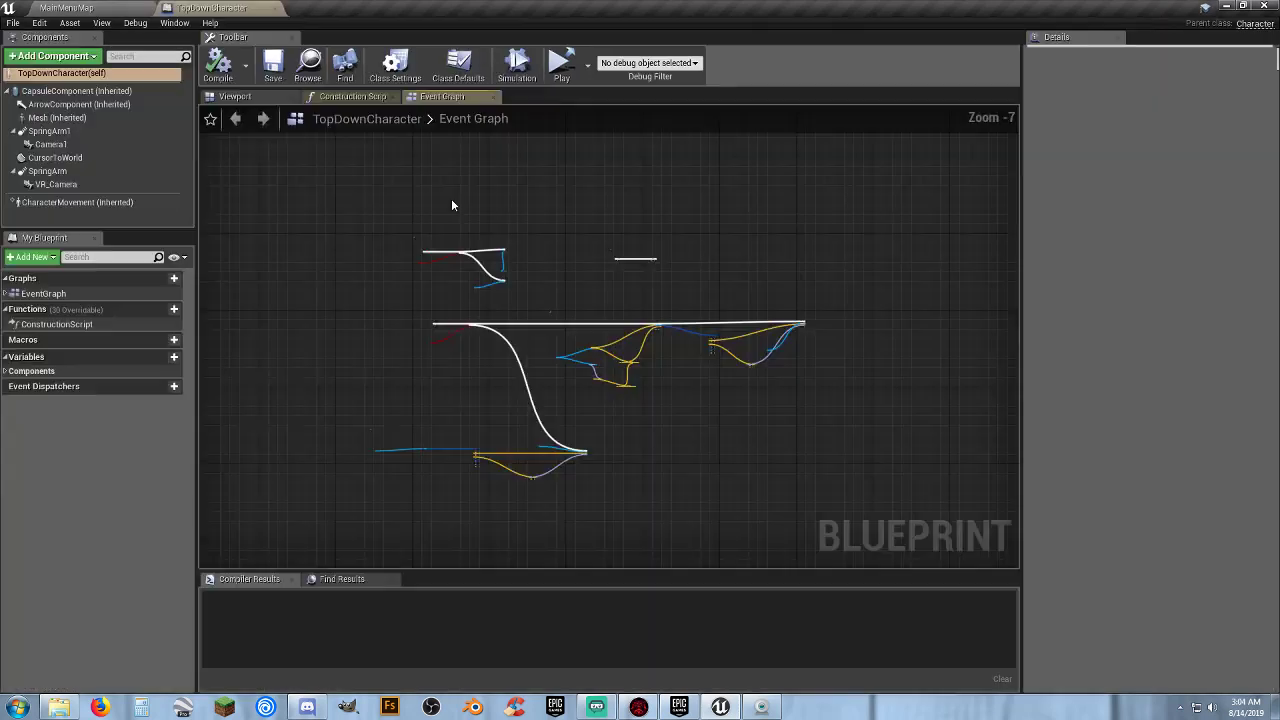
{"action": "right_click_drag", "start_coordinate": [694, 474], "coordinate": [760, 286]}
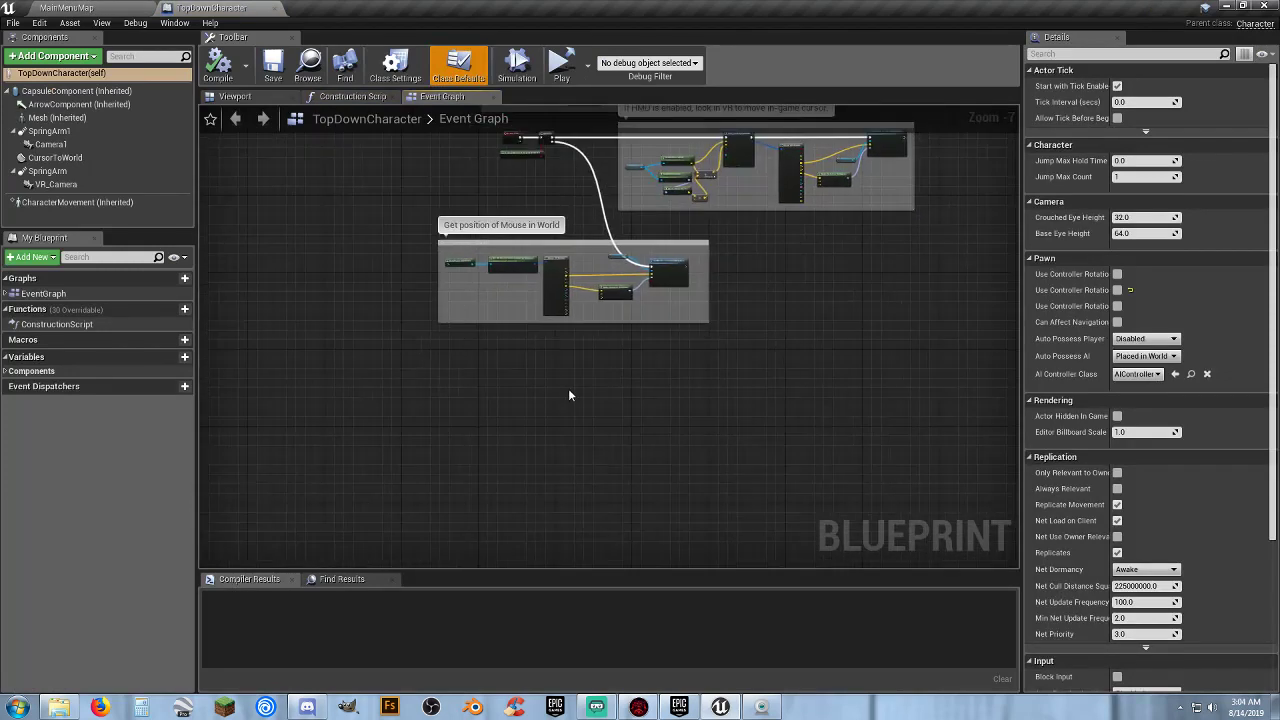
{"action": "key", "text": "ctrl+v"}
{"action": "left_click", "coordinate": [387, 266]}
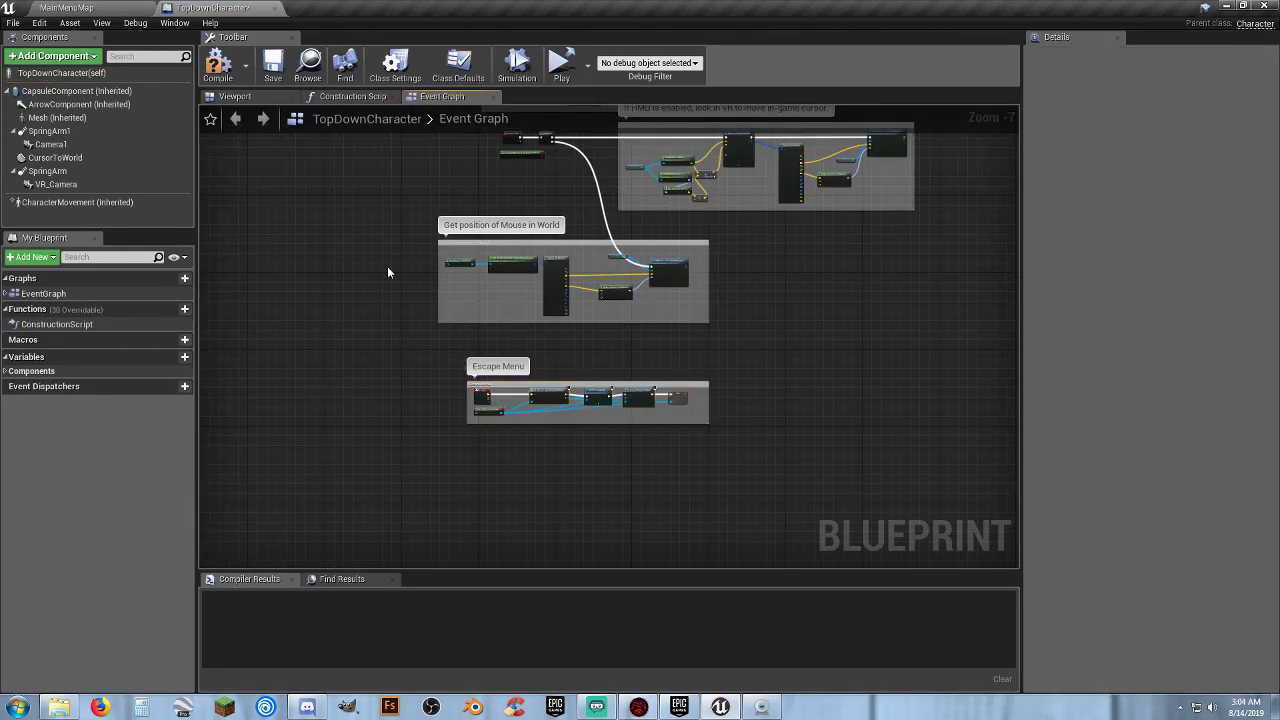
{"action": "left_click", "coordinate": [222, 65]}
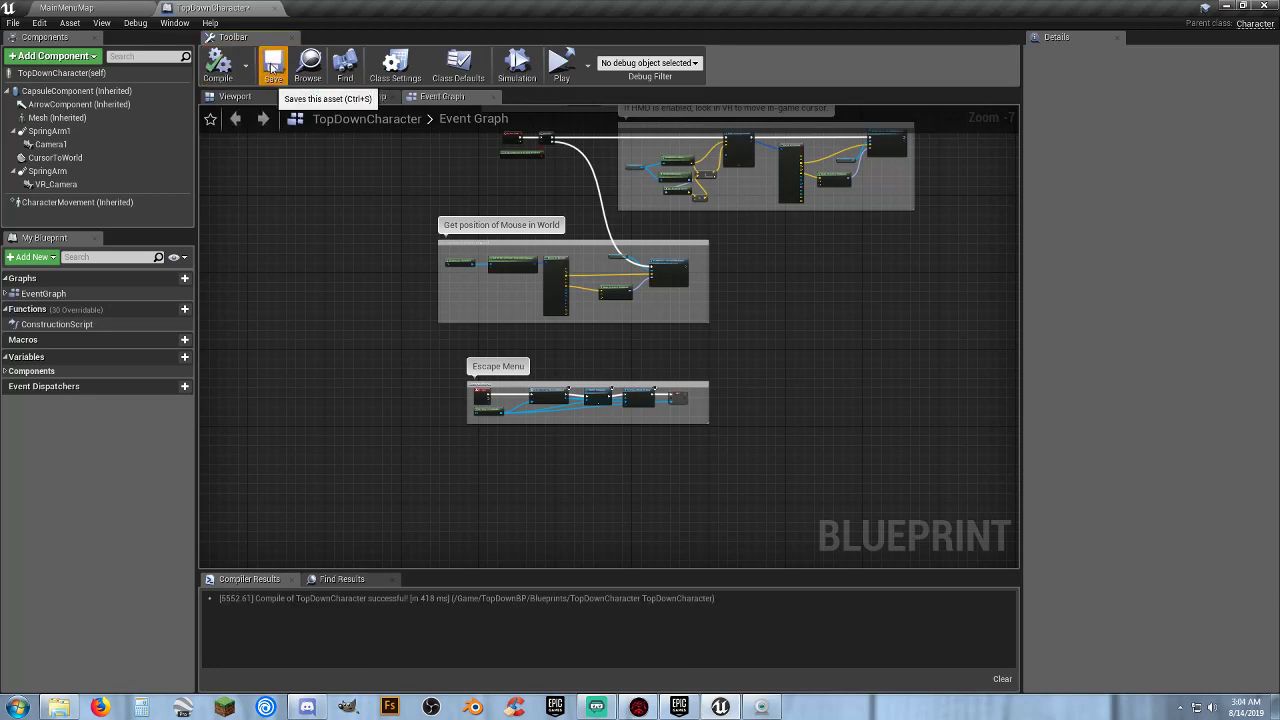
{"action": "left_click", "coordinate": [273, 8]}
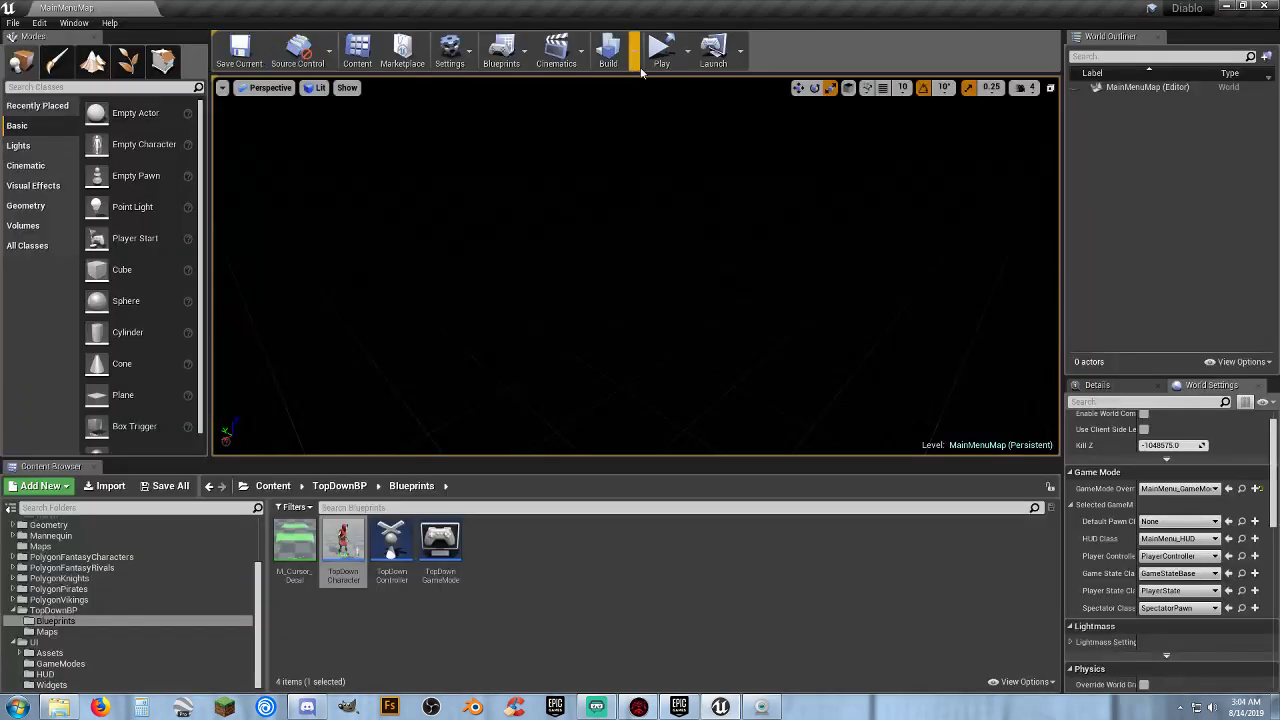
Run MainMenuMap as a standalone game and host a multiplayer server without entering a server name.
{"action": "left_click", "coordinate": [688, 52]}
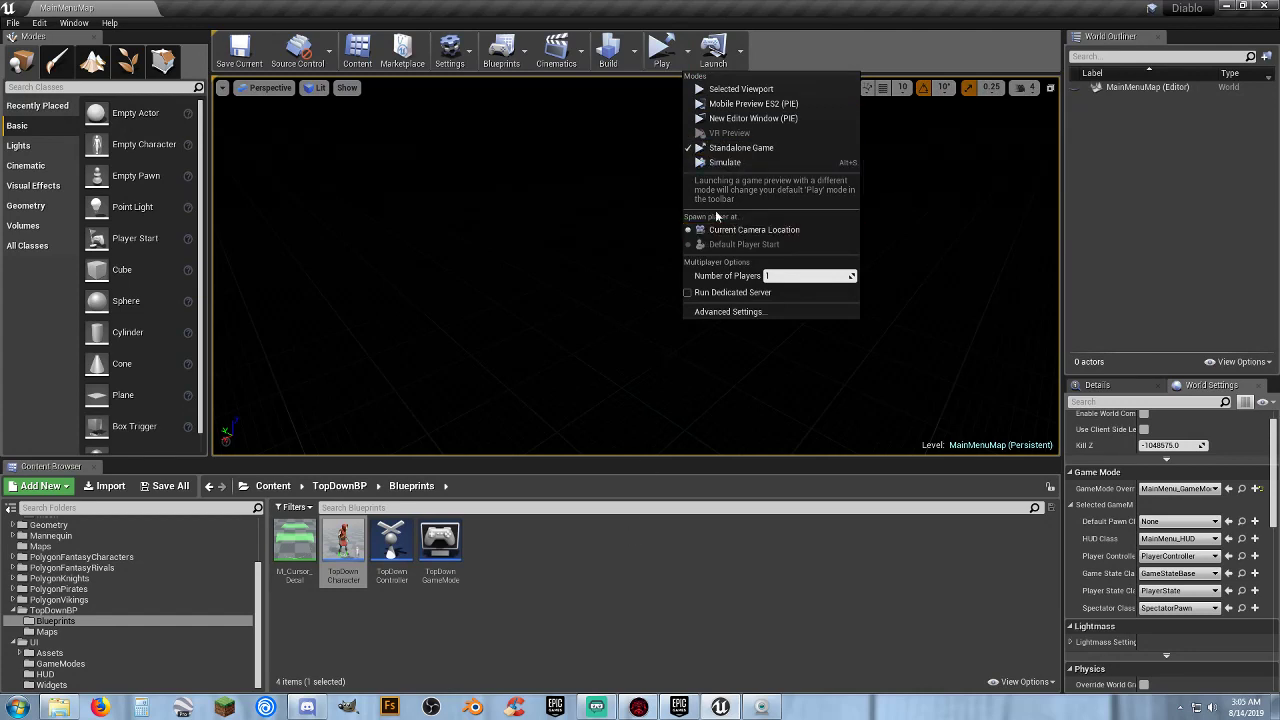
{"action": "left_click", "coordinate": [740, 147]}
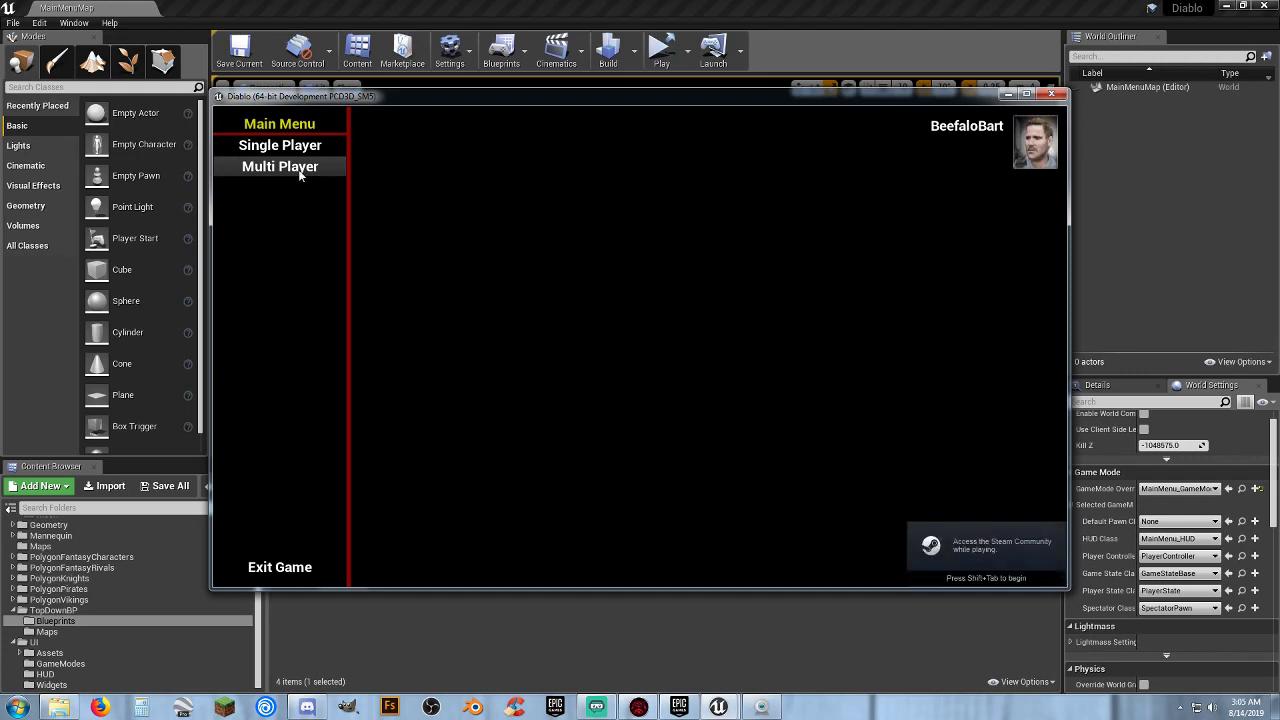
{"action": "left_click", "coordinate": [280, 166]}
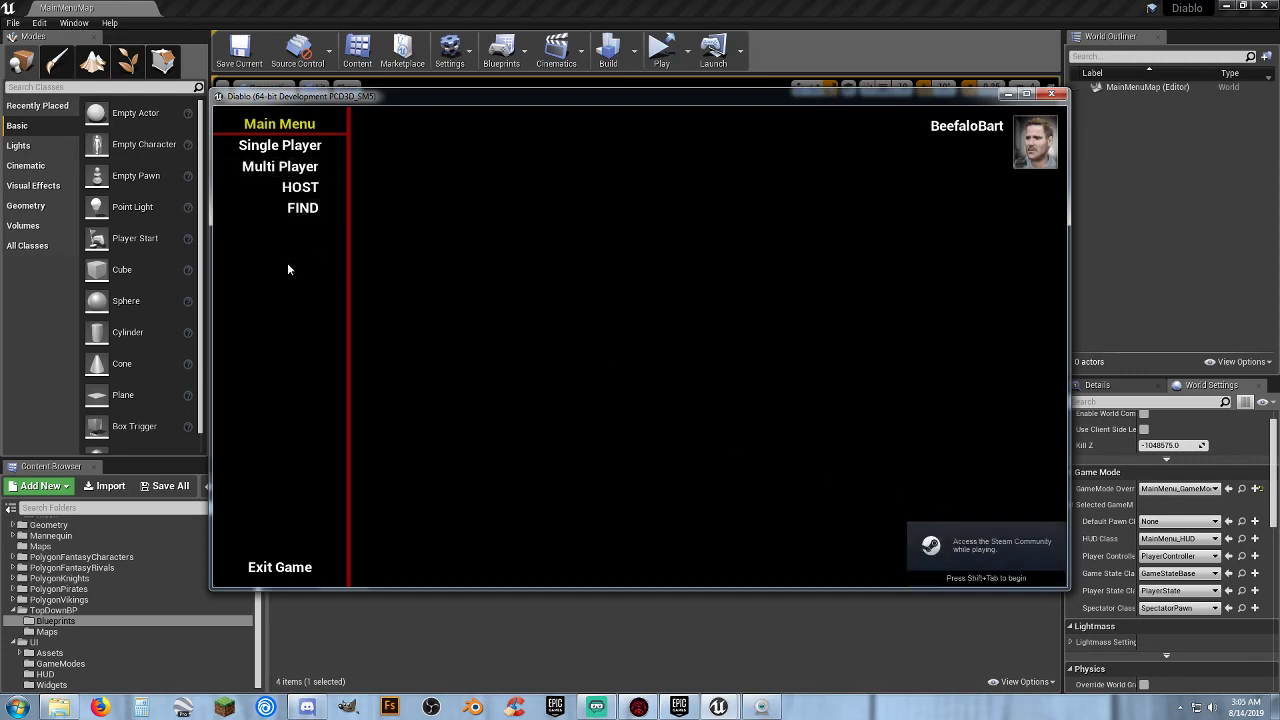
{"action": "left_click", "coordinate": [302, 187]}
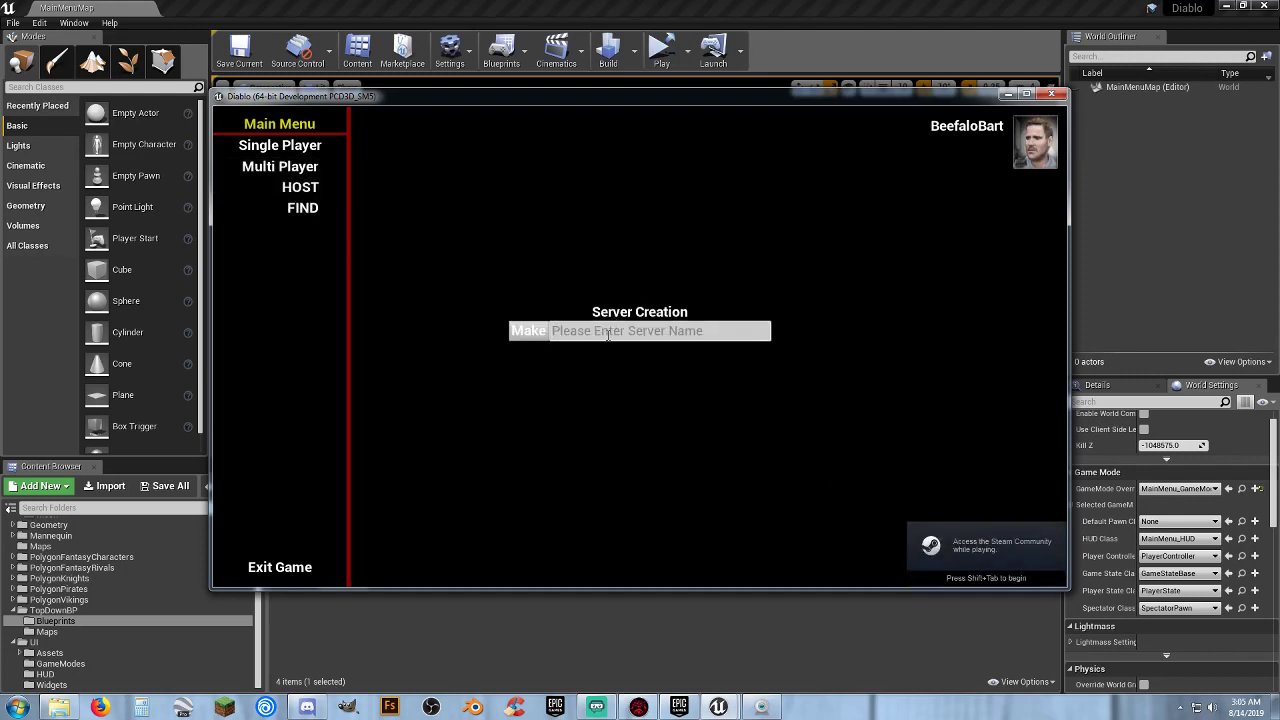
{"action": "left_click", "coordinate": [530, 331]}
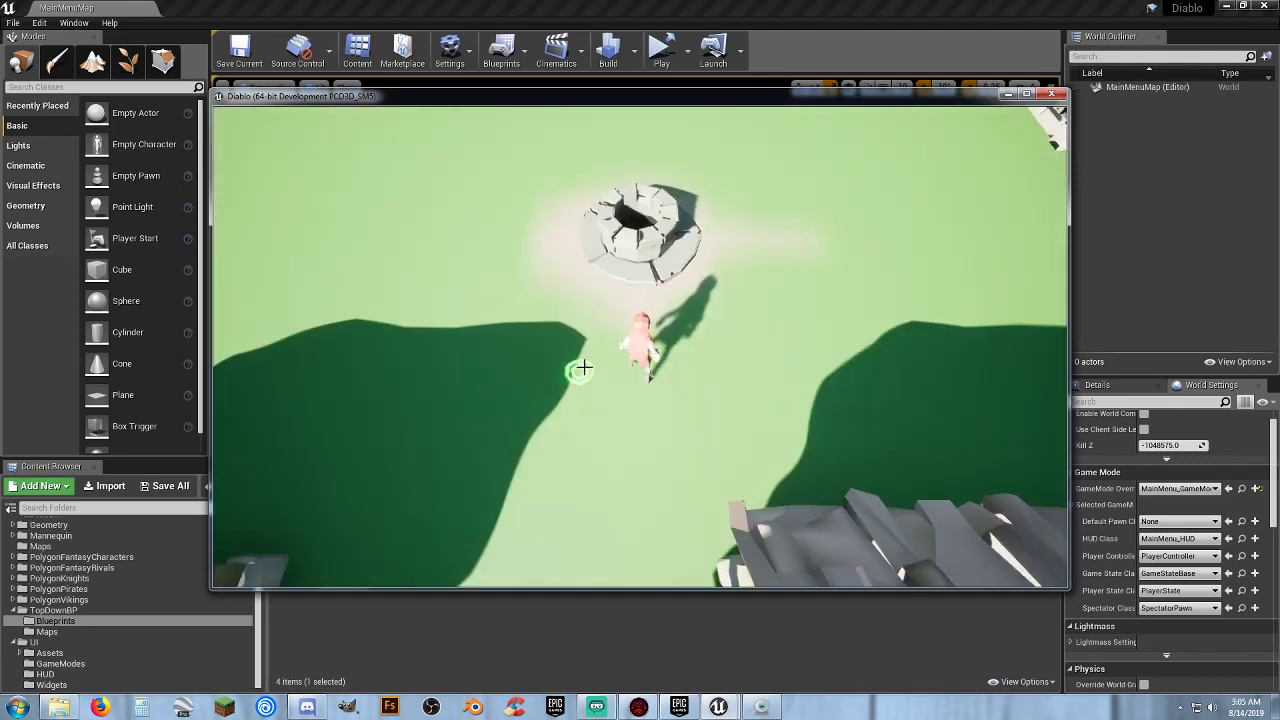
Walk the rogue around the well and test the in-game escape menu's Main Menu option, then end the game.
{"action": "left_click", "coordinate": [737, 289]}
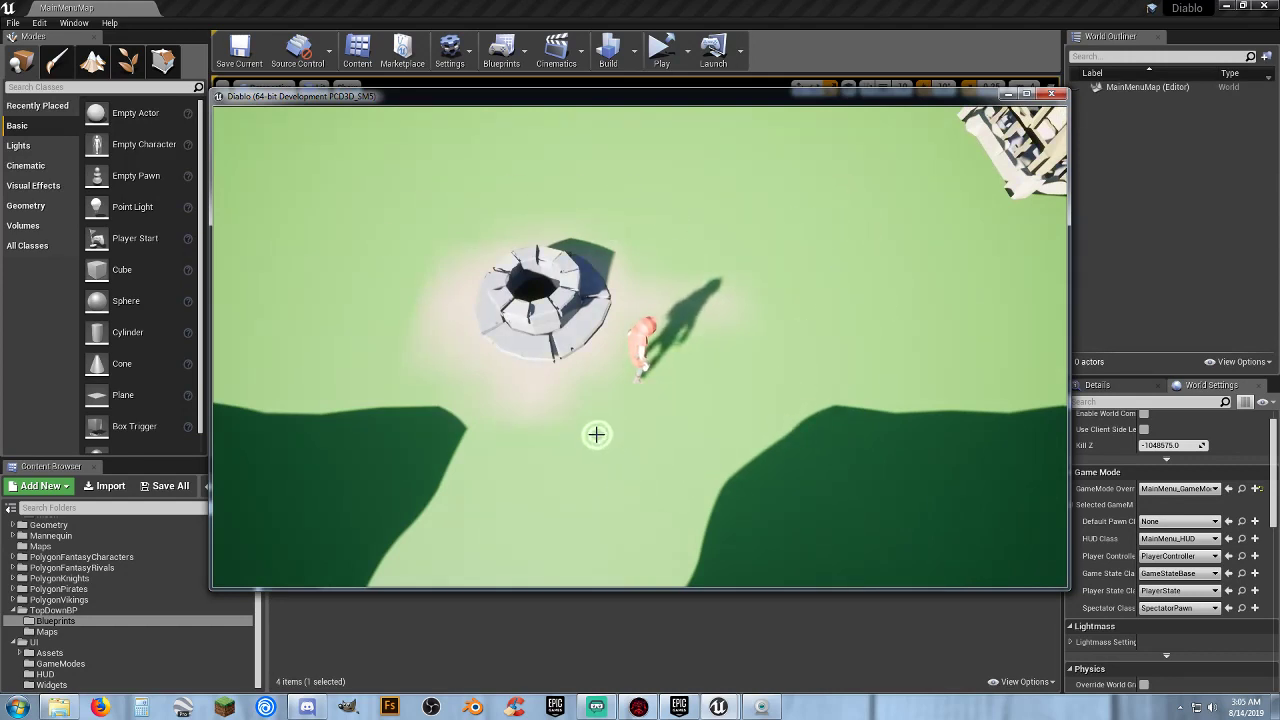
{"action": "key", "text": "Escape"}
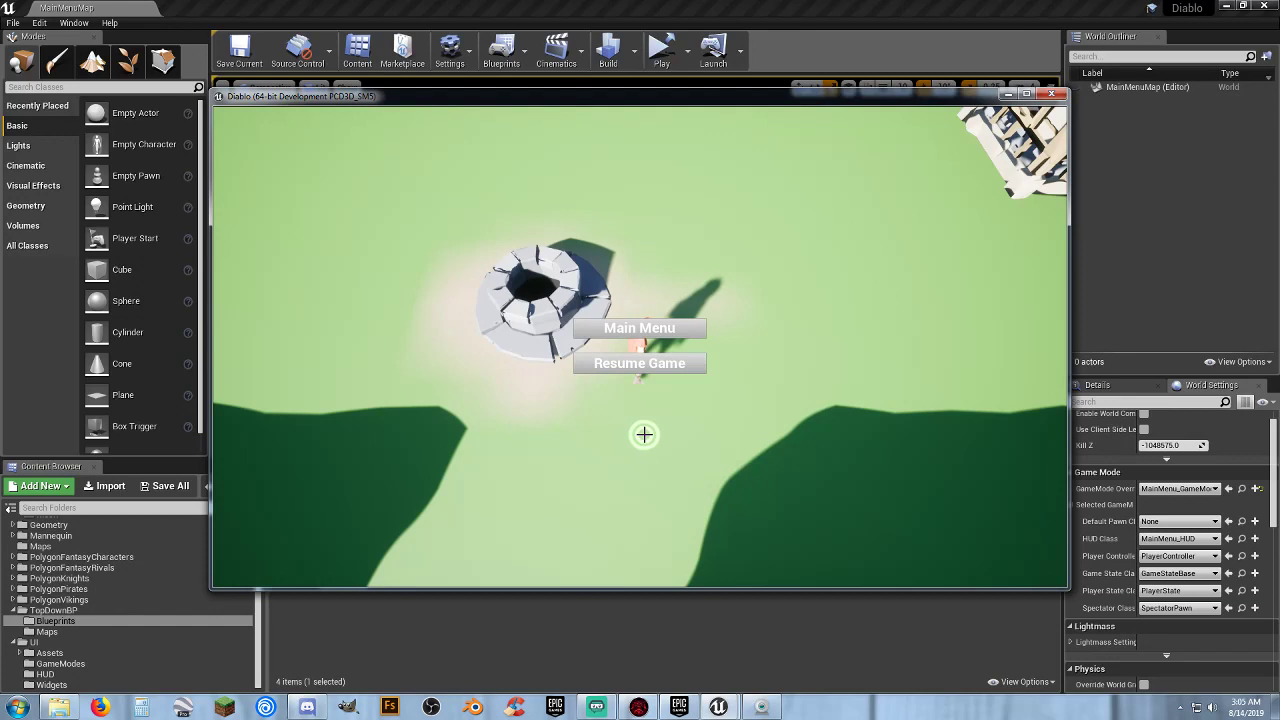
{"action": "left_click", "coordinate": [670, 335]}
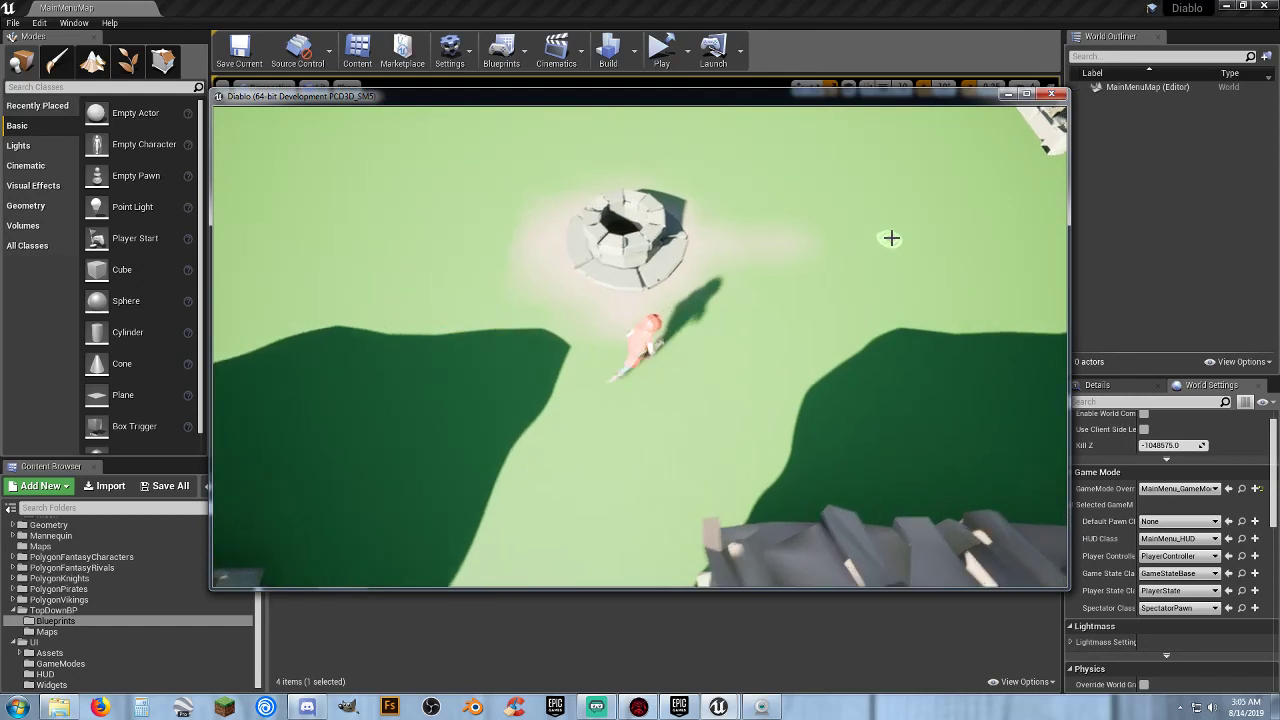
{"action": "left_click", "coordinate": [891, 238]}
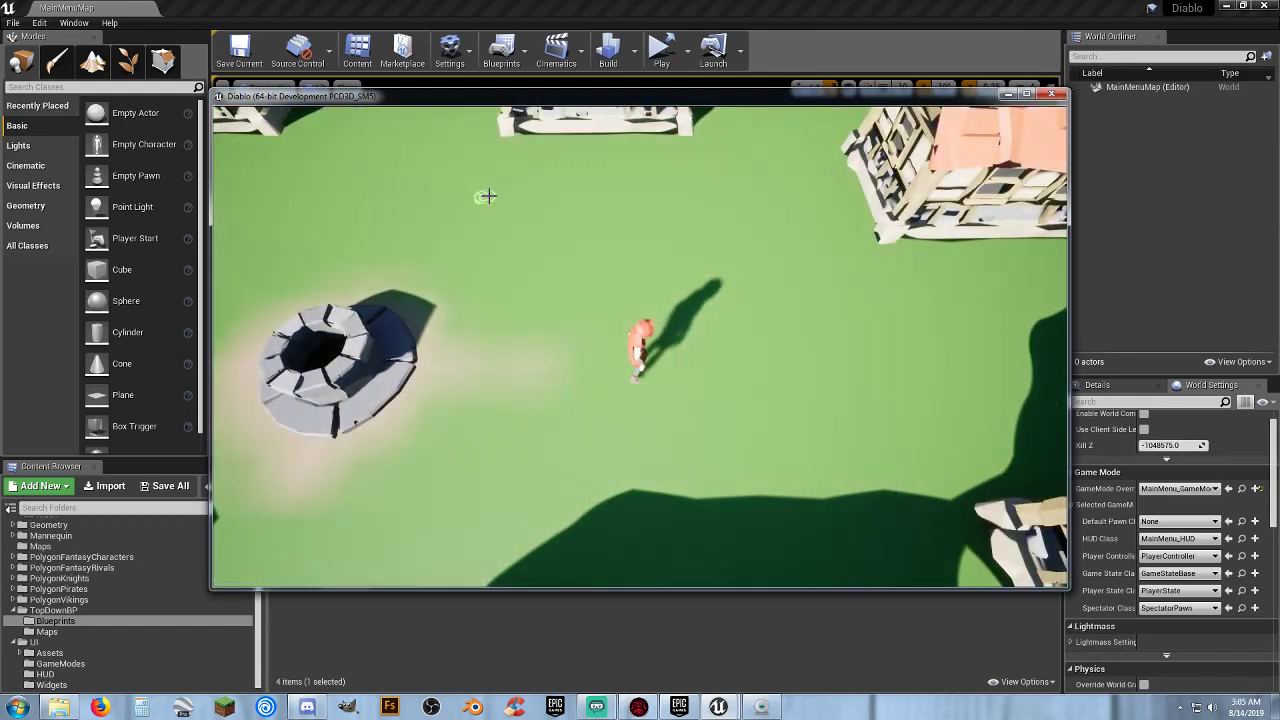
{"action": "key", "text": "Escape"}
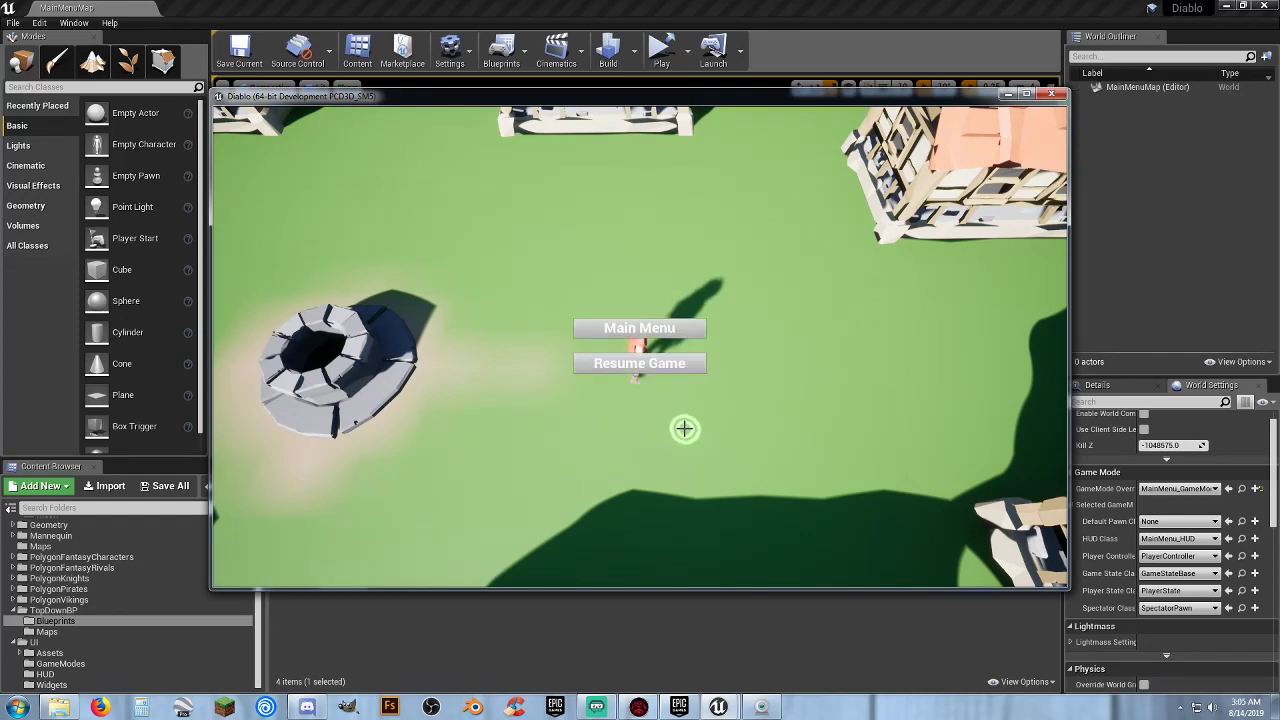
{"action": "left_click", "coordinate": [617, 338]}
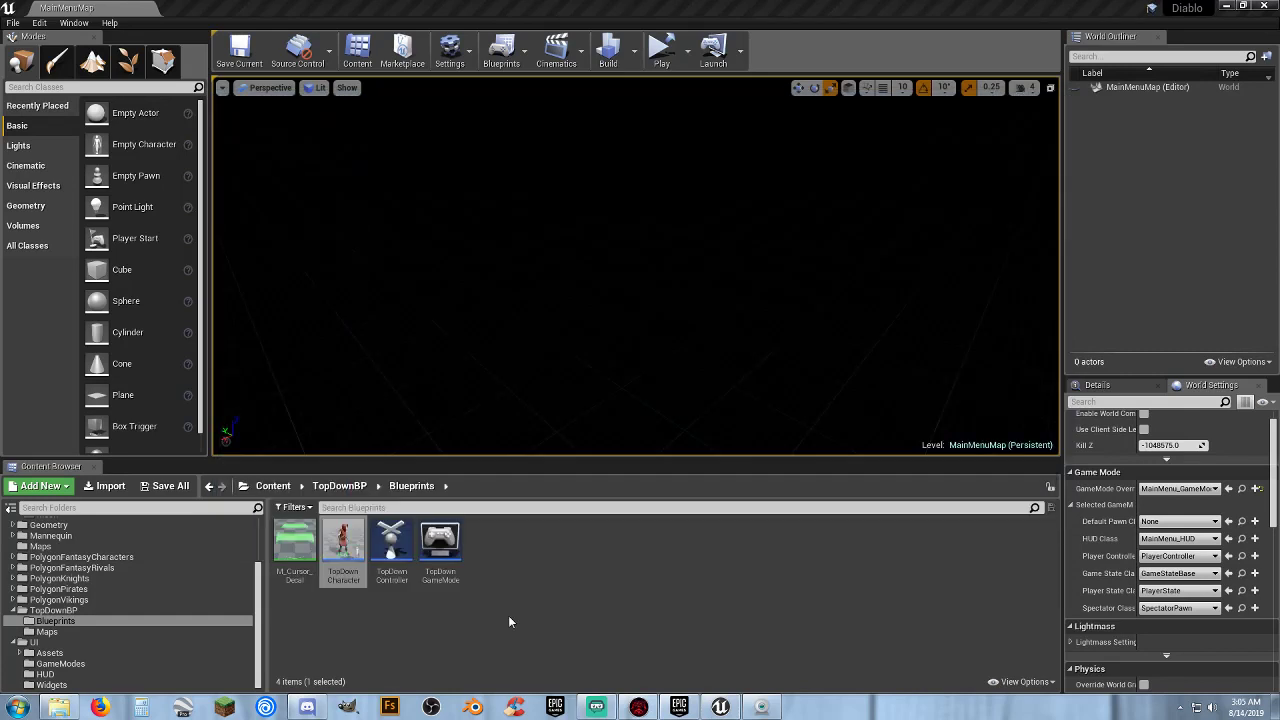
Open the Town level, play it in a new editor window, walk the rogue around the well, and end the session.
{"action": "left_click", "coordinate": [40, 546]}
{"action": "double_click", "coordinate": [537, 548]}
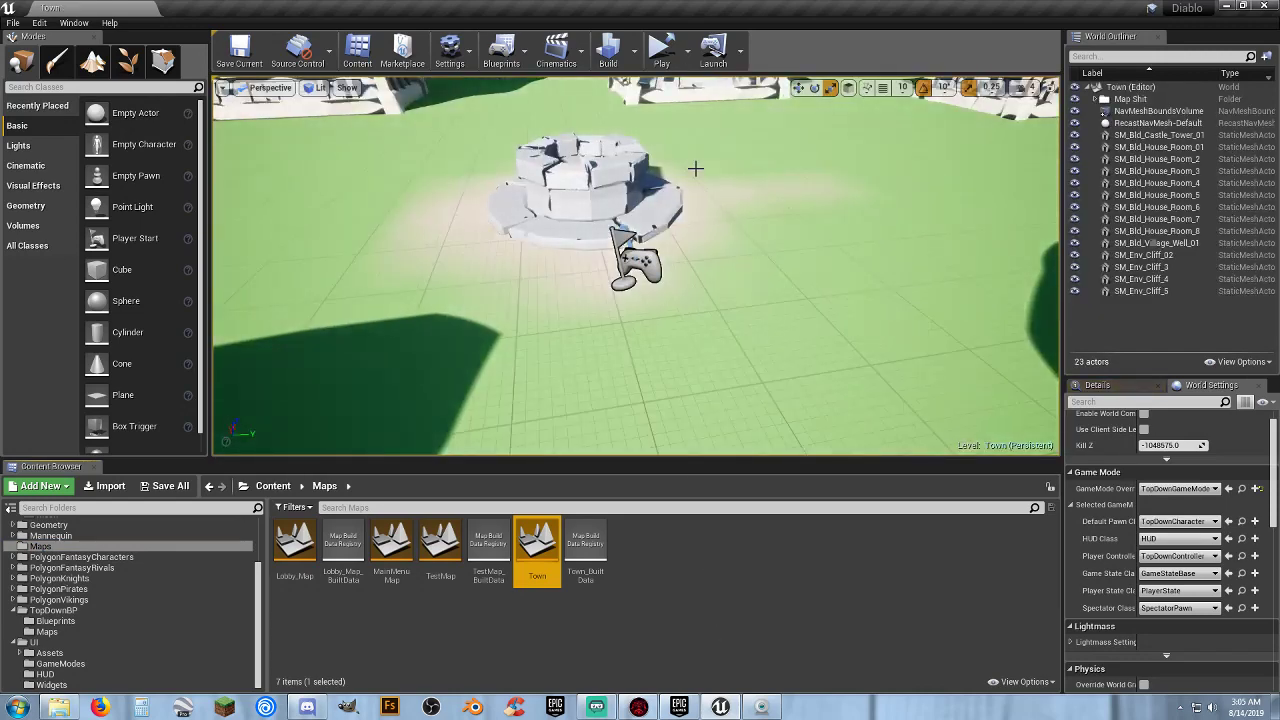
{"action": "left_click", "coordinate": [688, 50]}
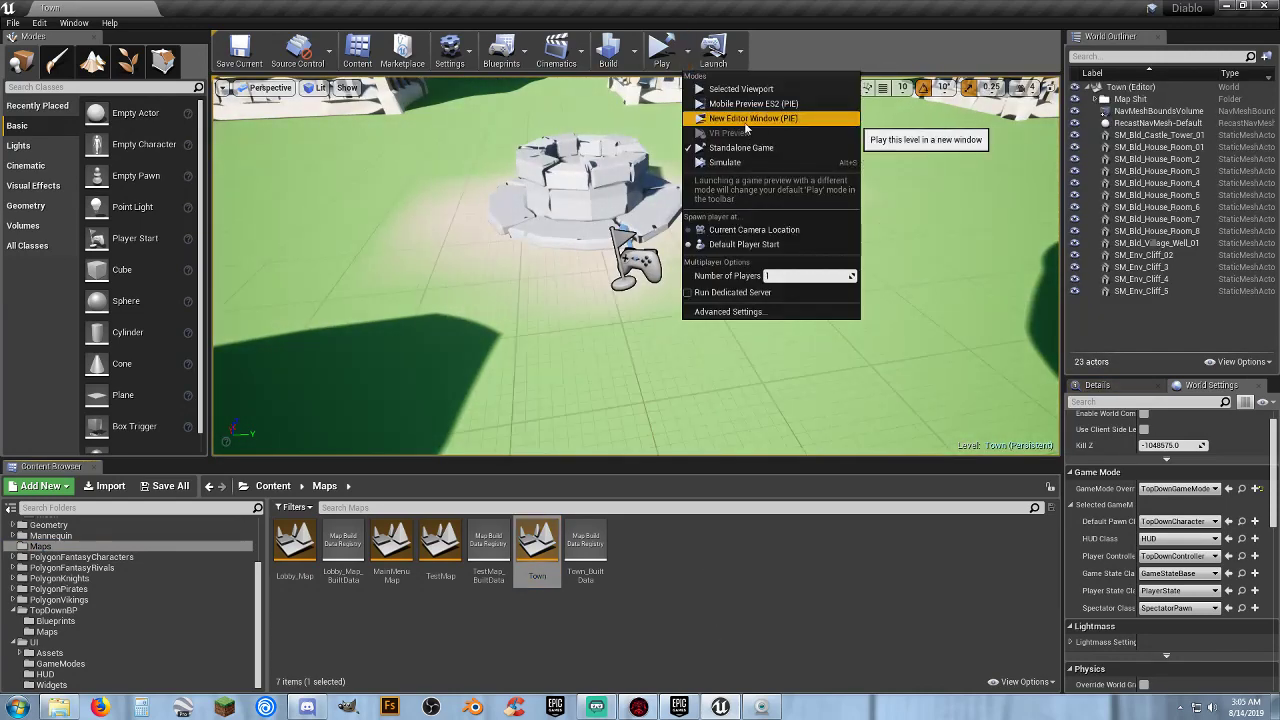
{"action": "left_click", "coordinate": [750, 118]}
{"action": "mouse_move", "coordinate": [768, 240]}
{"action": "left_mouse_down"}
{"action": "mouse_move", "coordinate": [794, 235]}
{"action": "mouse_move", "coordinate": [582, 252]}
{"action": "mouse_move", "coordinate": [383, 357]}
{"action": "mouse_move", "coordinate": [400, 420]}
{"action": "mouse_move", "coordinate": [634, 491]}
{"action": "mouse_move", "coordinate": [873, 453]}
{"action": "mouse_move", "coordinate": [886, 306]}
{"action": "mouse_move", "coordinate": [737, 208]}
{"action": "mouse_move", "coordinate": [577, 220]}
{"action": "mouse_move", "coordinate": [387, 331]}
{"action": "mouse_move", "coordinate": [520, 366]}
{"action": "mouse_move", "coordinate": [549, 360]}
{"action": "left_mouse_up"}
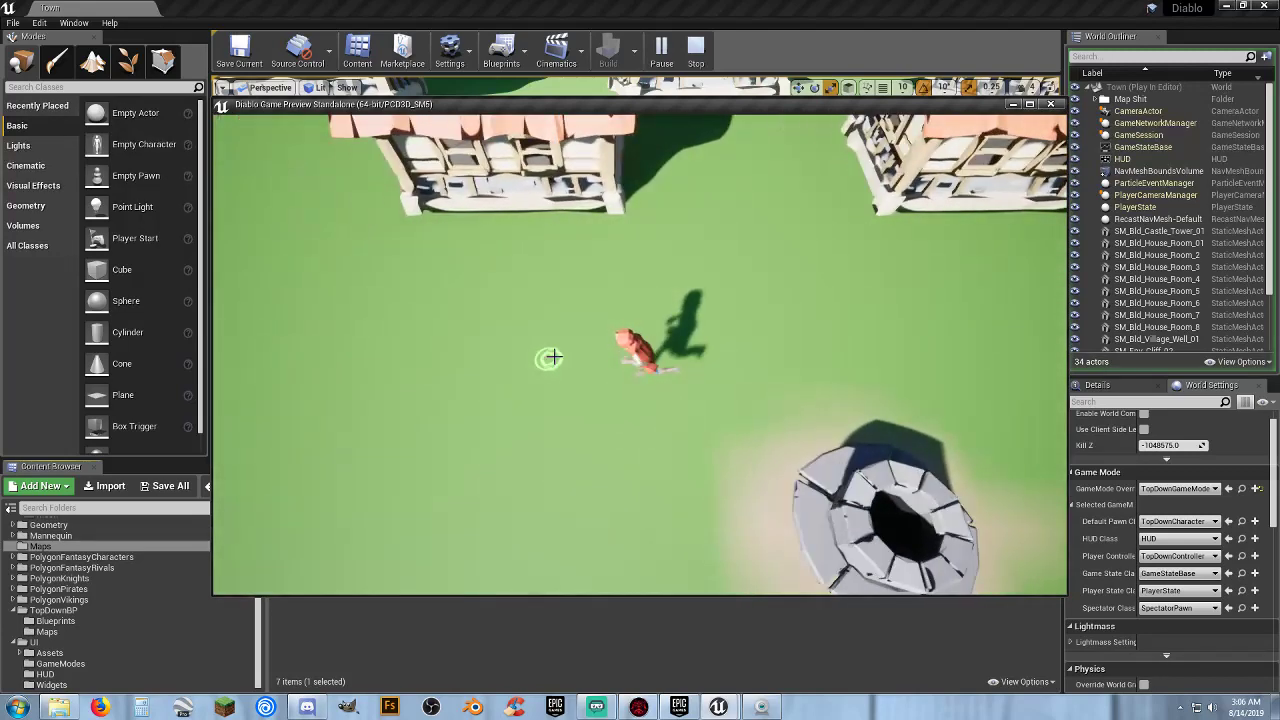
{"action": "key", "text": "Escape"}
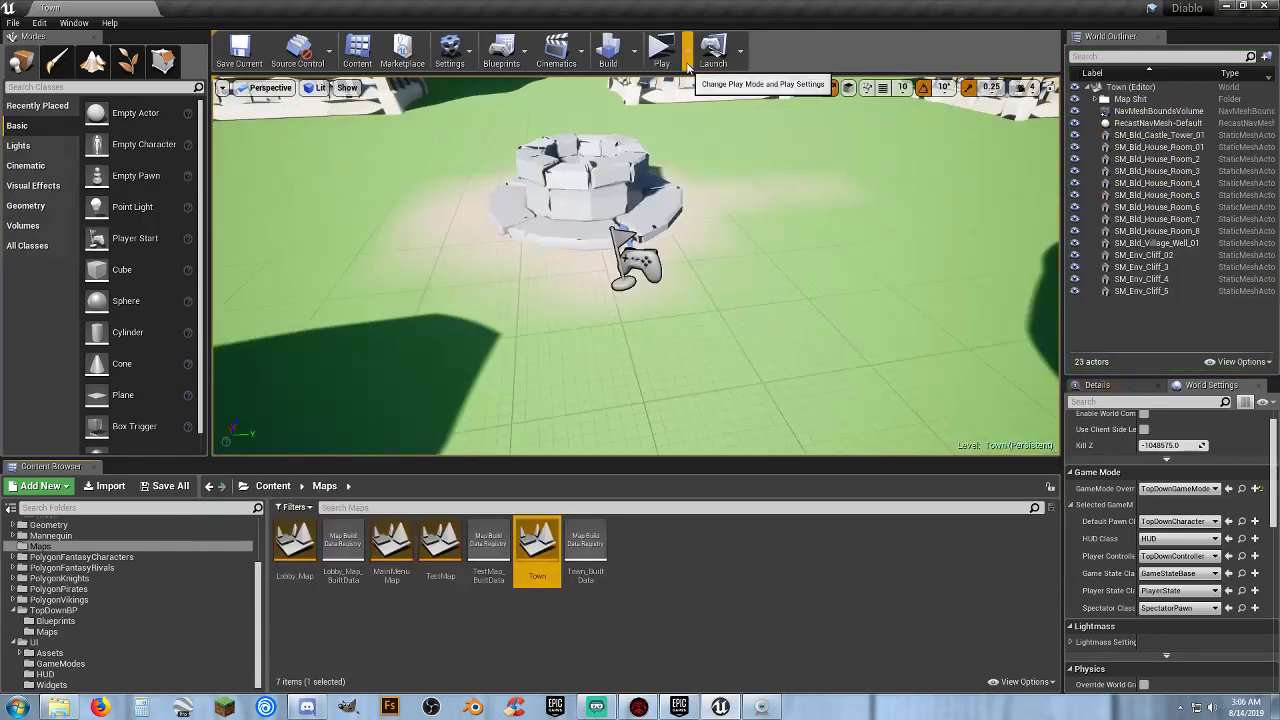
Run Town as a standalone game, walk the rogue away from the well, return to the main menu through the escape menu, and exit.
{"action": "left_click", "coordinate": [687, 50]}
{"action": "left_click", "coordinate": [748, 151]}
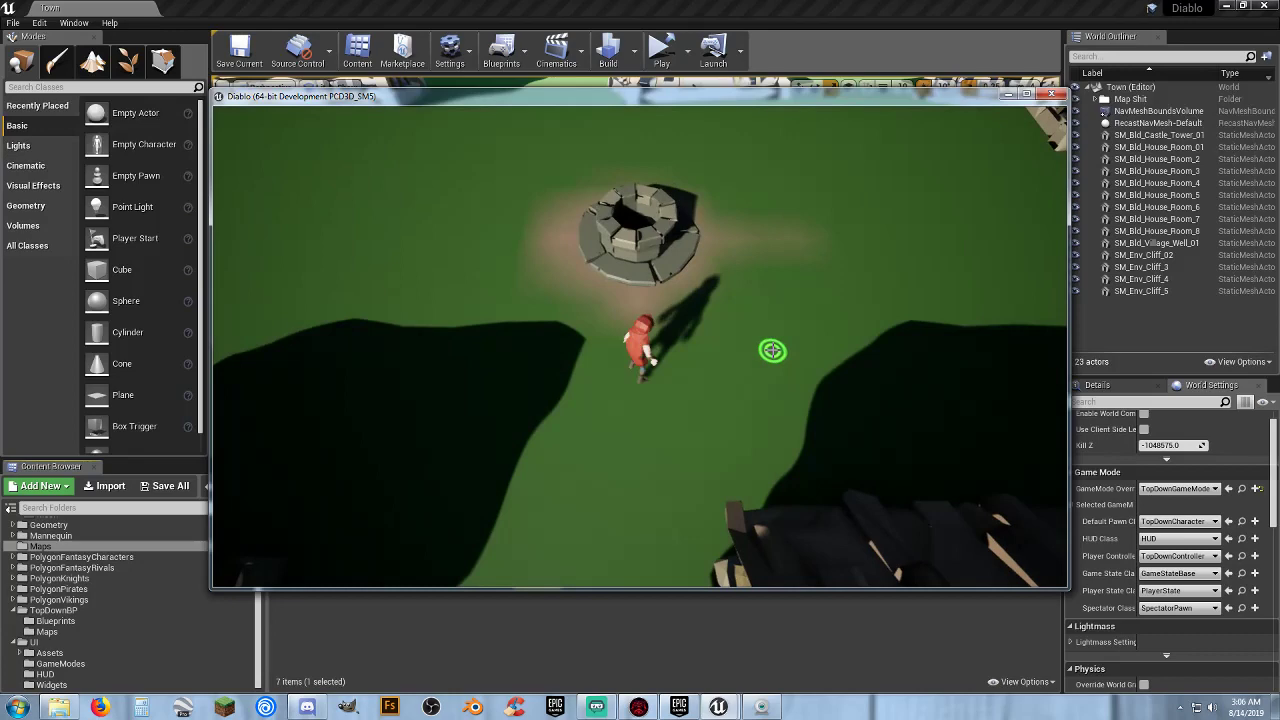
{"action": "mouse_move", "coordinate": [772, 350]}
{"action": "left_mouse_down"}
{"action": "mouse_move", "coordinate": [741, 301]}
{"action": "mouse_move", "coordinate": [609, 254]}
{"action": "mouse_move", "coordinate": [458, 275]}
{"action": "mouse_move", "coordinate": [500, 446]}
{"action": "mouse_move", "coordinate": [746, 451]}
{"action": "mouse_move", "coordinate": [814, 309]}
{"action": "mouse_move", "coordinate": [593, 242]}
{"action": "mouse_move", "coordinate": [460, 340]}
{"action": "mouse_move", "coordinate": [517, 409]}
{"action": "mouse_move", "coordinate": [777, 409]}
{"action": "mouse_move", "coordinate": [907, 372]}
{"action": "mouse_move", "coordinate": [880, 294]}
{"action": "mouse_move", "coordinate": [726, 277]}
{"action": "mouse_move", "coordinate": [506, 406]}
{"action": "mouse_move", "coordinate": [334, 317]}
{"action": "mouse_move", "coordinate": [423, 409]}
{"action": "mouse_move", "coordinate": [534, 429]}
{"action": "mouse_move", "coordinate": [550, 400]}
{"action": "left_mouse_up"}
{"action": "key", "text": "Escape"}
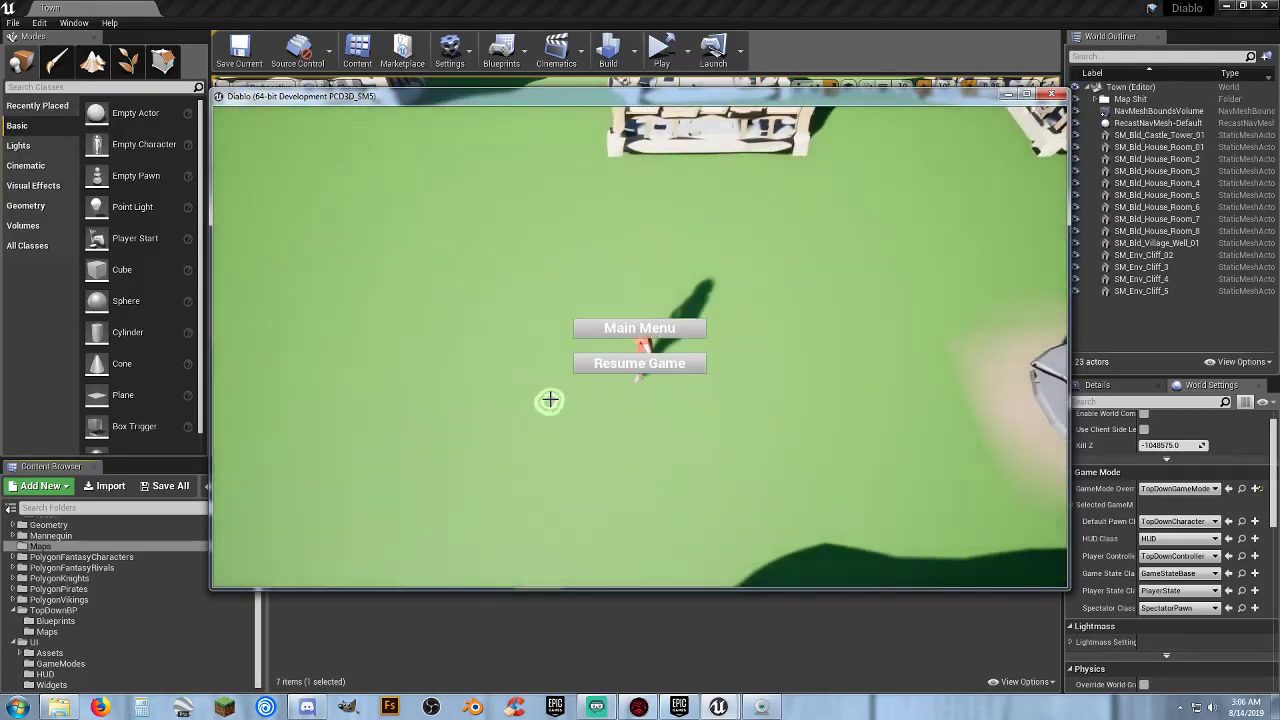
{"action": "left_click", "coordinate": [603, 334]}
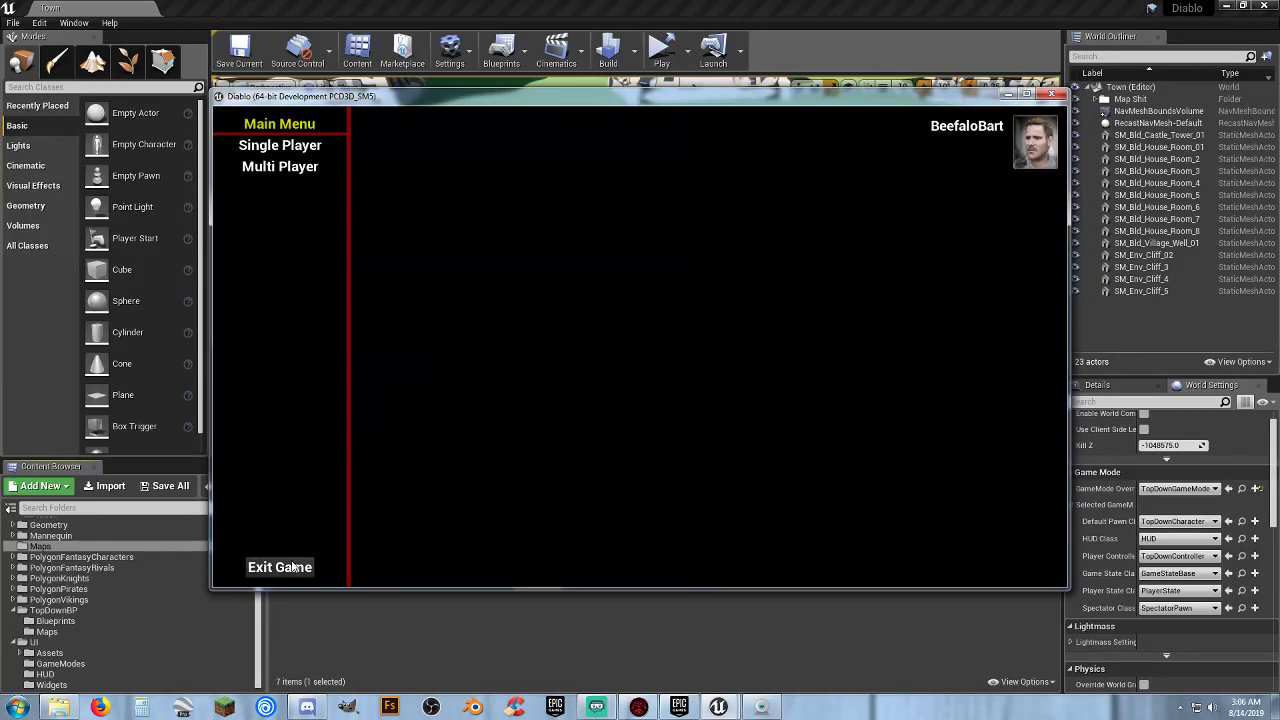
{"action": "key", "text": "Escape"}
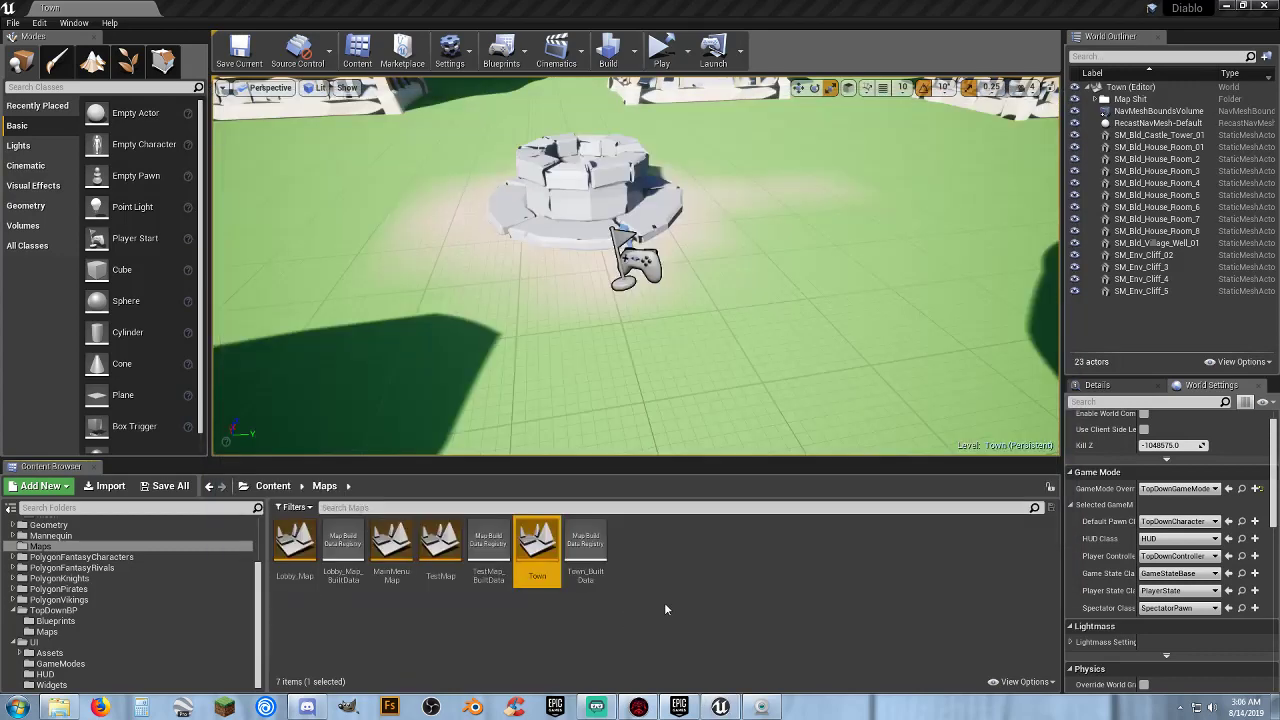
Play the Town level in the selected viewport, walk the rogue past the well toward the houses, and end the session.
{"action": "left_click", "coordinate": [696, 576]}
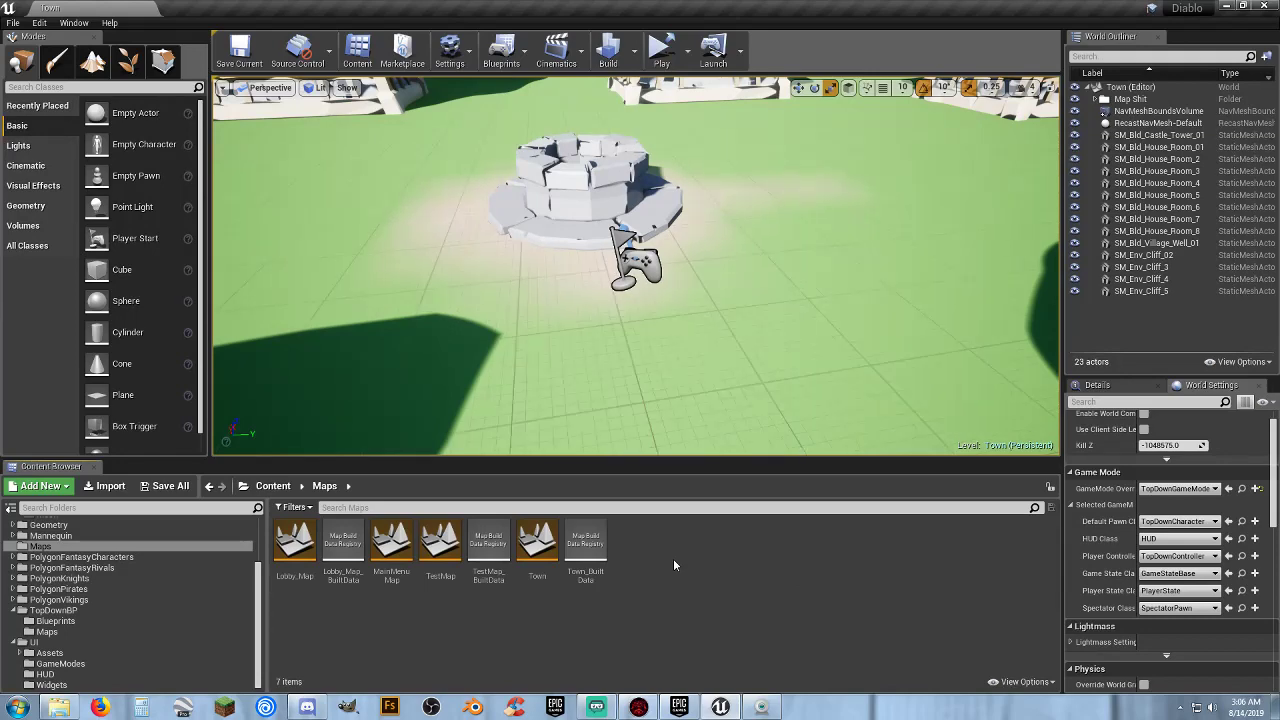
{"action": "left_click", "coordinate": [687, 50]}
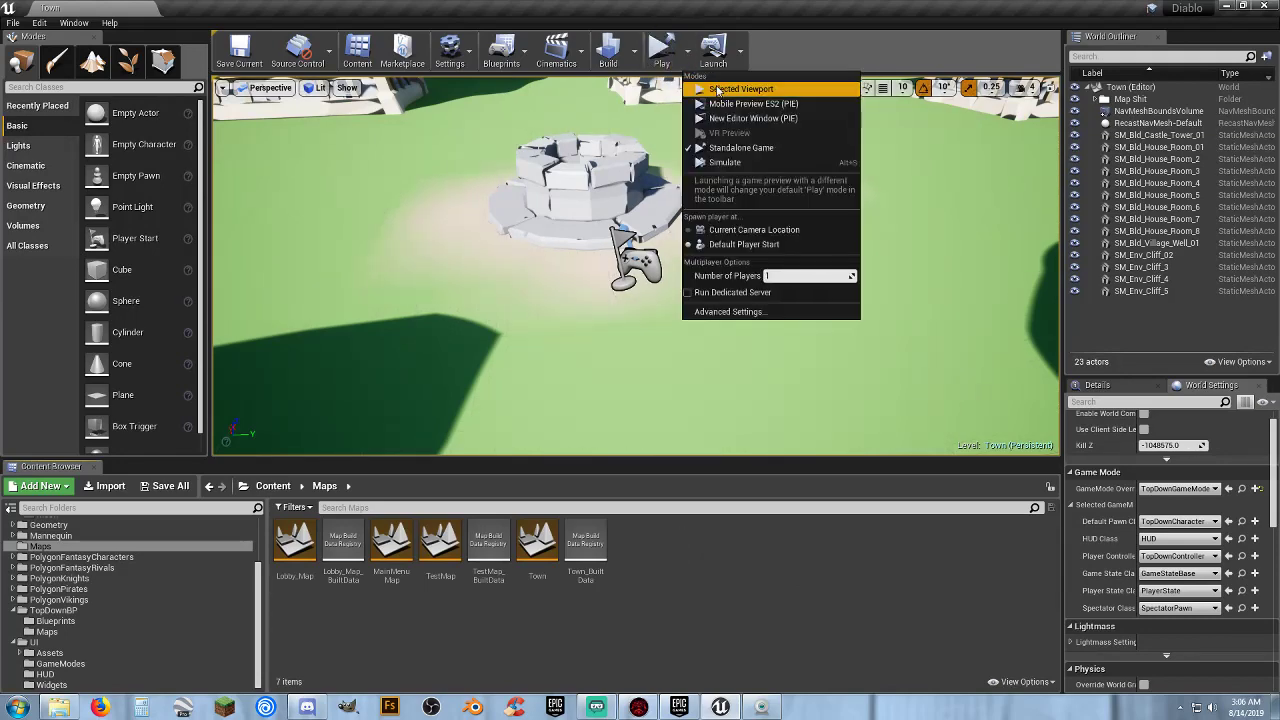
{"action": "left_click", "coordinate": [717, 89]}
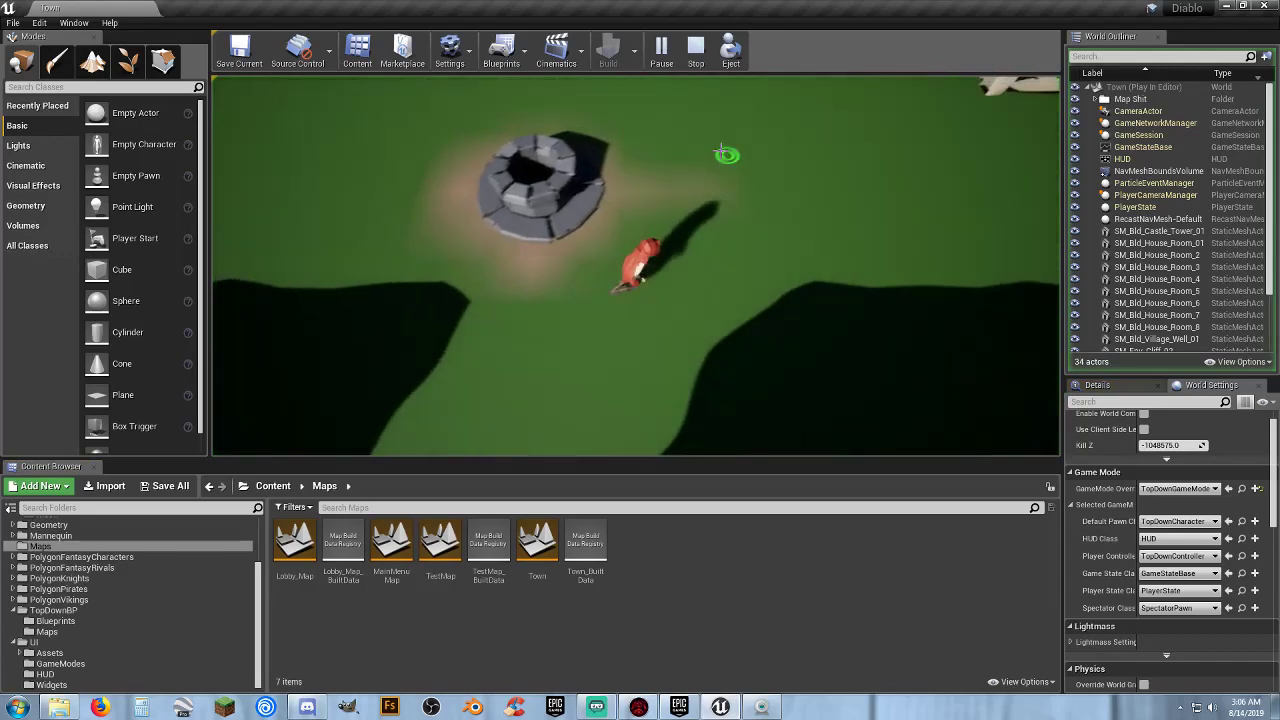
{"action": "mouse_move", "coordinate": [721, 150]}
{"action": "left_mouse_down"}
{"action": "mouse_move", "coordinate": [502, 146]}
{"action": "mouse_move", "coordinate": [361, 257]}
{"action": "mouse_move", "coordinate": [509, 280]}
{"action": "mouse_move", "coordinate": [435, 302]}
{"action": "mouse_move", "coordinate": [489, 274]}
{"action": "mouse_move", "coordinate": [511, 280]}
{"action": "mouse_move", "coordinate": [506, 340]}
{"action": "mouse_move", "coordinate": [634, 331]}
{"action": "mouse_move", "coordinate": [703, 297]}
{"action": "mouse_move", "coordinate": [619, 244]}
{"action": "mouse_move", "coordinate": [600, 260]}
{"action": "mouse_move", "coordinate": [766, 274]}
{"action": "mouse_move", "coordinate": [717, 316]}
{"action": "left_mouse_up"}
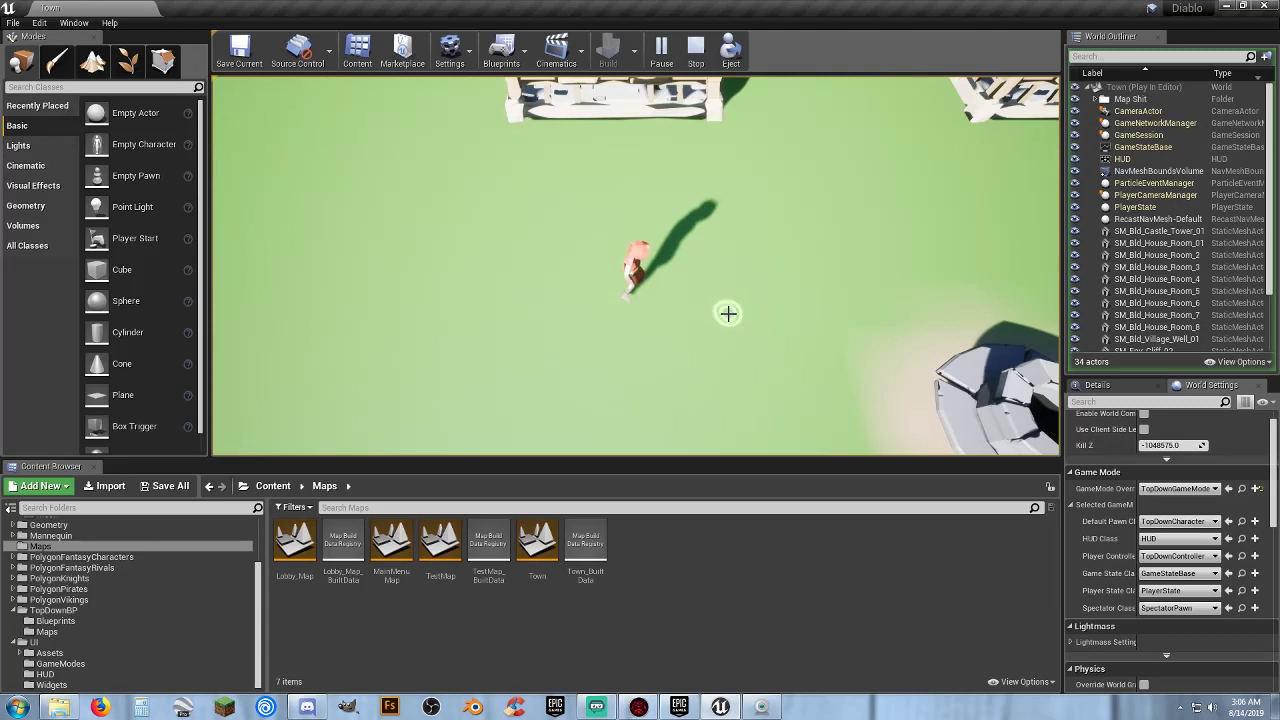
{"action": "left_click", "coordinate": [722, 311]}
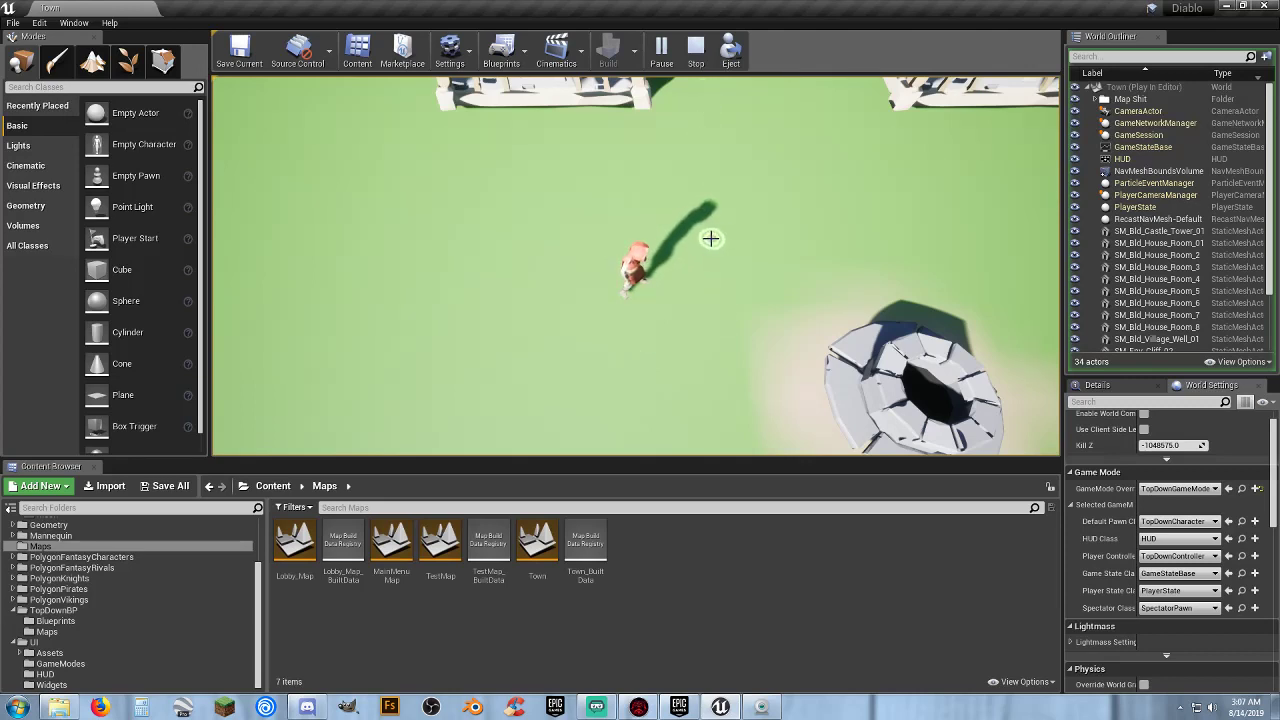
{"action": "left_click", "coordinate": [754, 226]}
{"action": "left_click", "coordinate": [783, 254]}
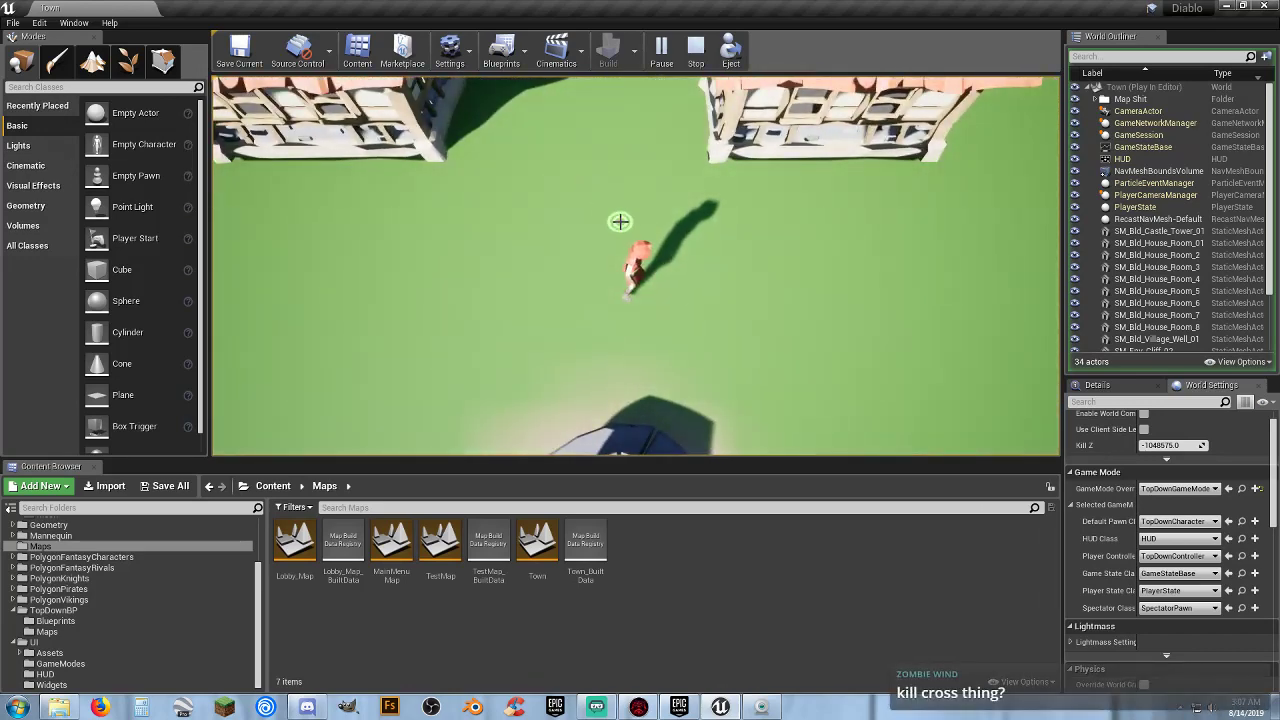
{"action": "key", "text": "Escape"}
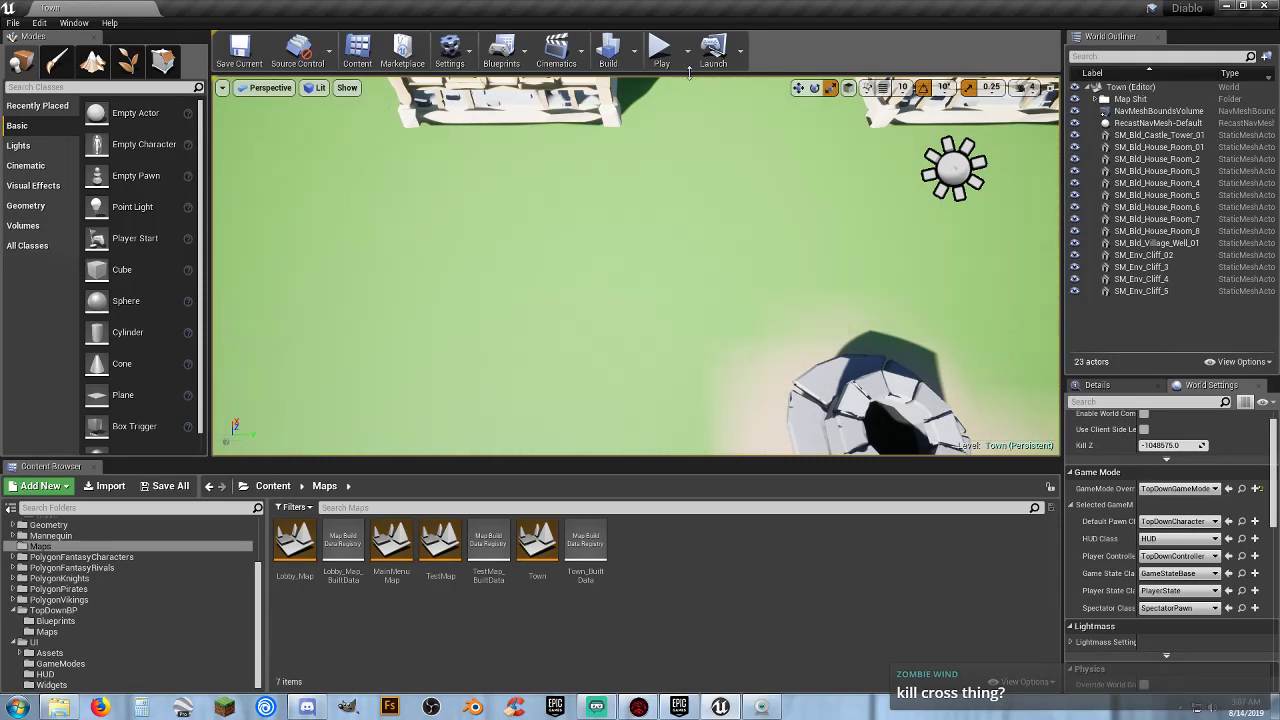
Play Town in the viewport again and walk the rogue across the grass and around the well.
{"action": "left_click", "coordinate": [659, 50]}
{"action": "mouse_move", "coordinate": [815, 217]}
{"action": "left_mouse_down"}
{"action": "mouse_move", "coordinate": [692, 156]}
{"action": "mouse_move", "coordinate": [532, 187]}
{"action": "mouse_move", "coordinate": [457, 220]}
{"action": "mouse_move", "coordinate": [532, 256]}
{"action": "left_mouse_up"}
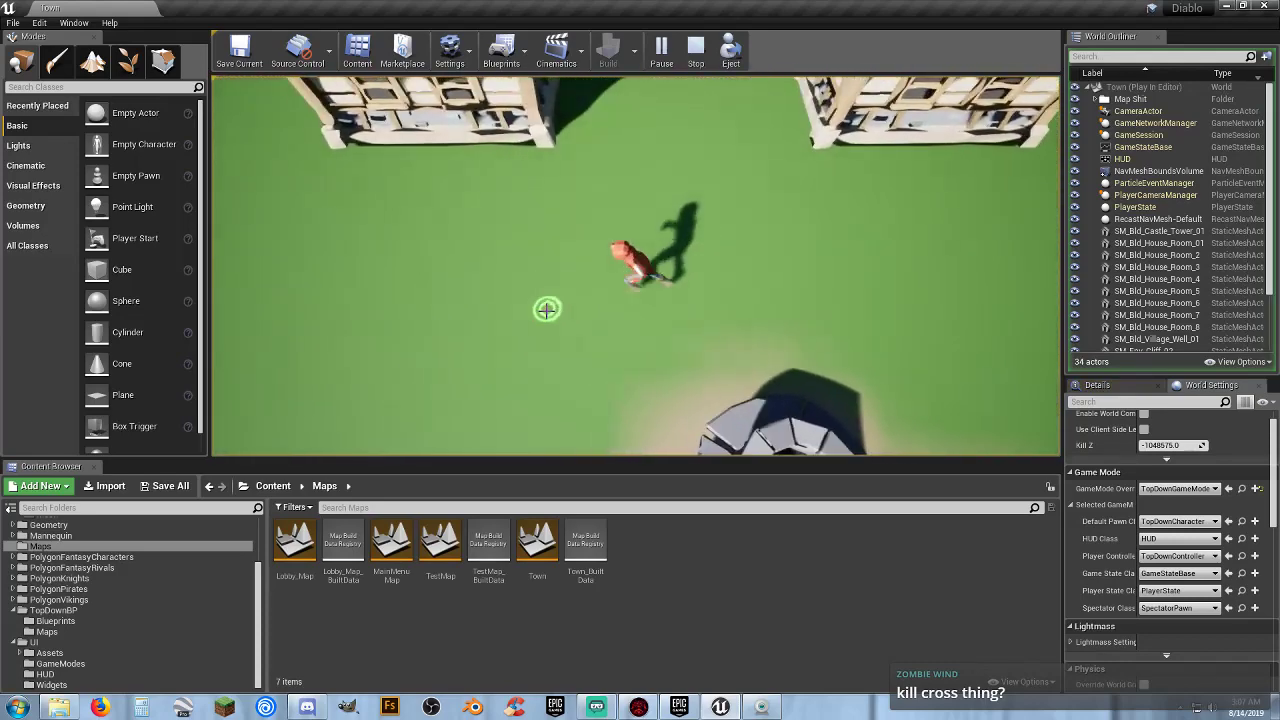
{"action": "left_click", "coordinate": [559, 351]}
{"action": "mouse_move", "coordinate": [559, 351]}
{"action": "left_mouse_down"}
{"action": "mouse_move", "coordinate": [686, 371]}
{"action": "mouse_move", "coordinate": [533, 330]}
{"action": "mouse_move", "coordinate": [466, 294]}
{"action": "mouse_move", "coordinate": [477, 291]}
{"action": "mouse_move", "coordinate": [416, 161]}
{"action": "left_mouse_up"}
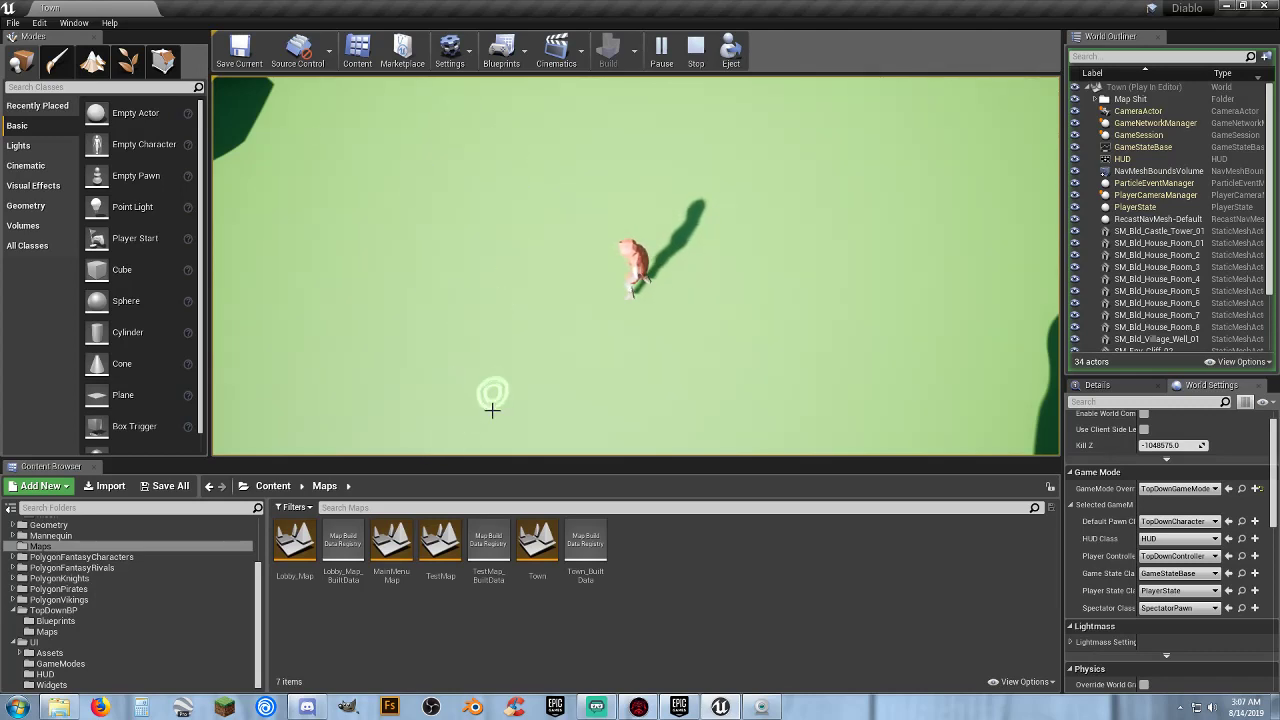
{"action": "left_click", "coordinate": [834, 263]}
{"action": "mouse_move", "coordinate": [846, 267]}
{"action": "left_mouse_down"}
{"action": "mouse_move", "coordinate": [874, 280]}
{"action": "mouse_move", "coordinate": [900, 331]}
{"action": "mouse_move", "coordinate": [853, 290]}
{"action": "left_mouse_up"}
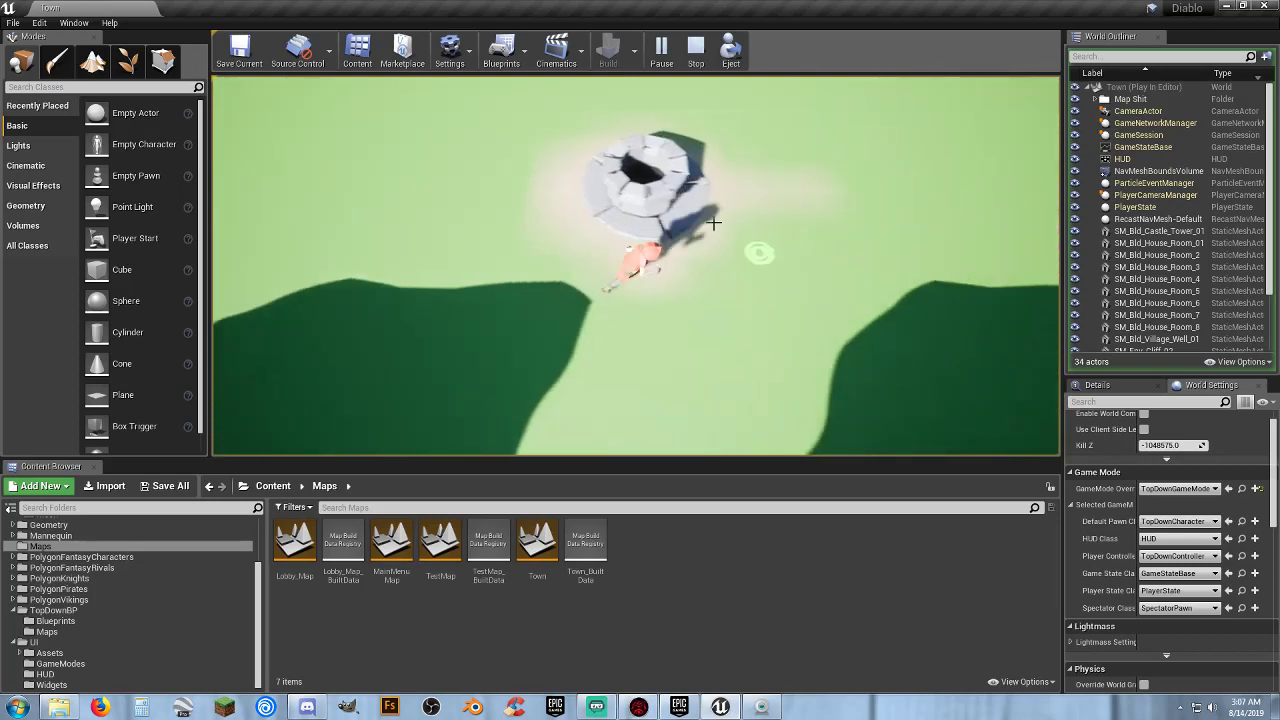
{"action": "left_click", "coordinate": [570, 186]}
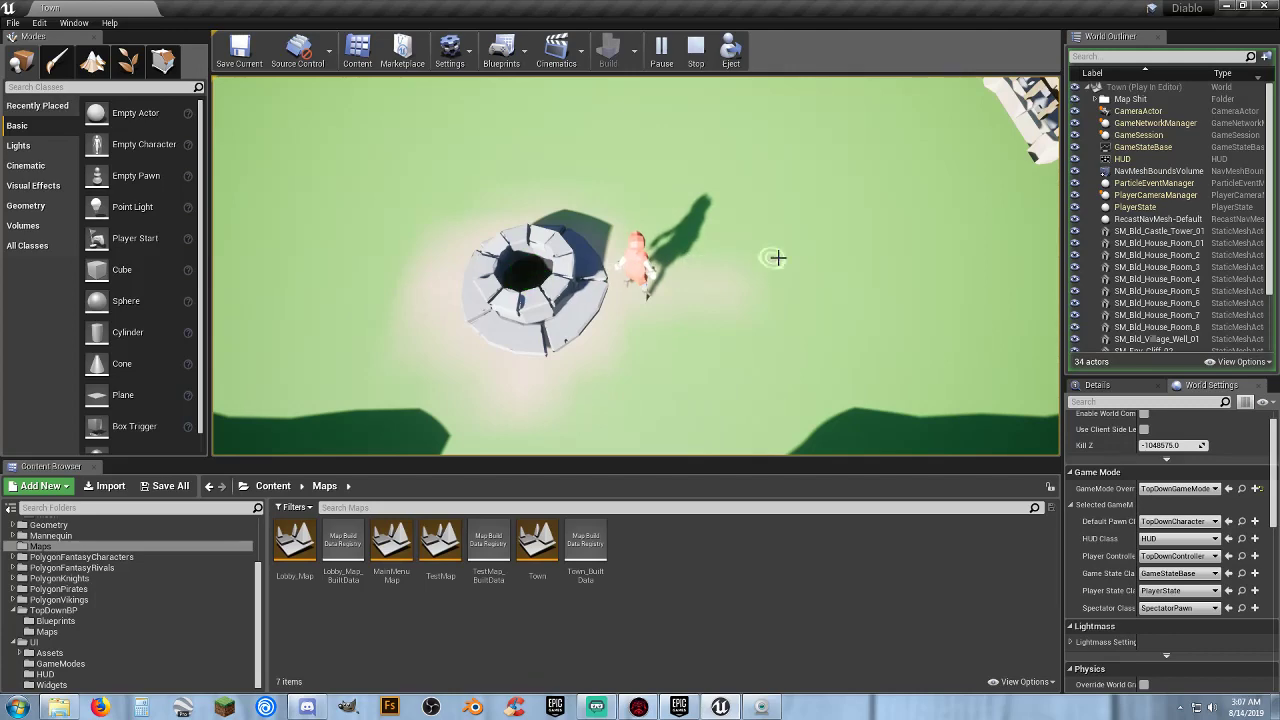
{"action": "mouse_move", "coordinate": [797, 259]}
{"action": "left_mouse_down"}
{"action": "mouse_move", "coordinate": [820, 285]}
{"action": "mouse_move", "coordinate": [805, 280]}
{"action": "mouse_move", "coordinate": [809, 246]}
{"action": "left_mouse_up"}
{"action": "mouse_move", "coordinate": [565, 290]}
{"action": "left_mouse_down"}
{"action": "mouse_move", "coordinate": [318, 358]}
{"action": "mouse_move", "coordinate": [340, 337]}
{"action": "mouse_move", "coordinate": [343, 271]}
{"action": "mouse_move", "coordinate": [492, 253]}
{"action": "left_mouse_up"}
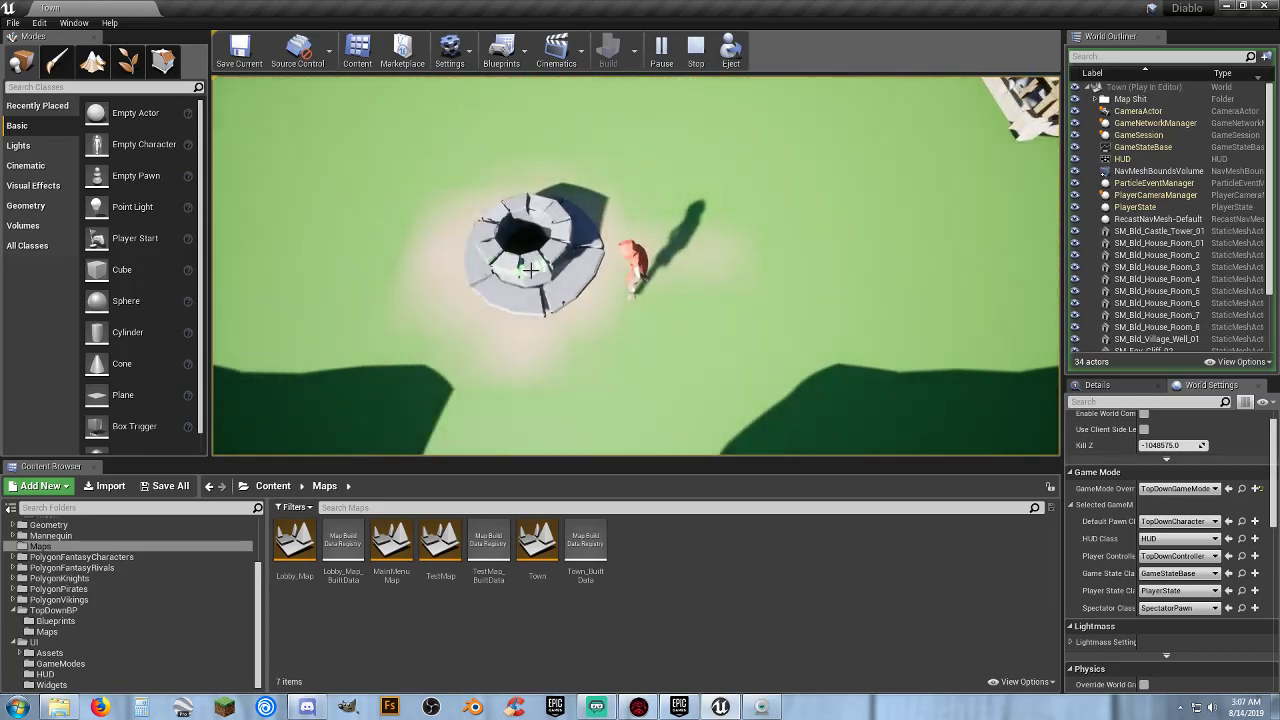
Walk the rogue past the houses and back near the well, end the session, and view the whole town.
{"action": "left_click", "coordinate": [803, 251]}
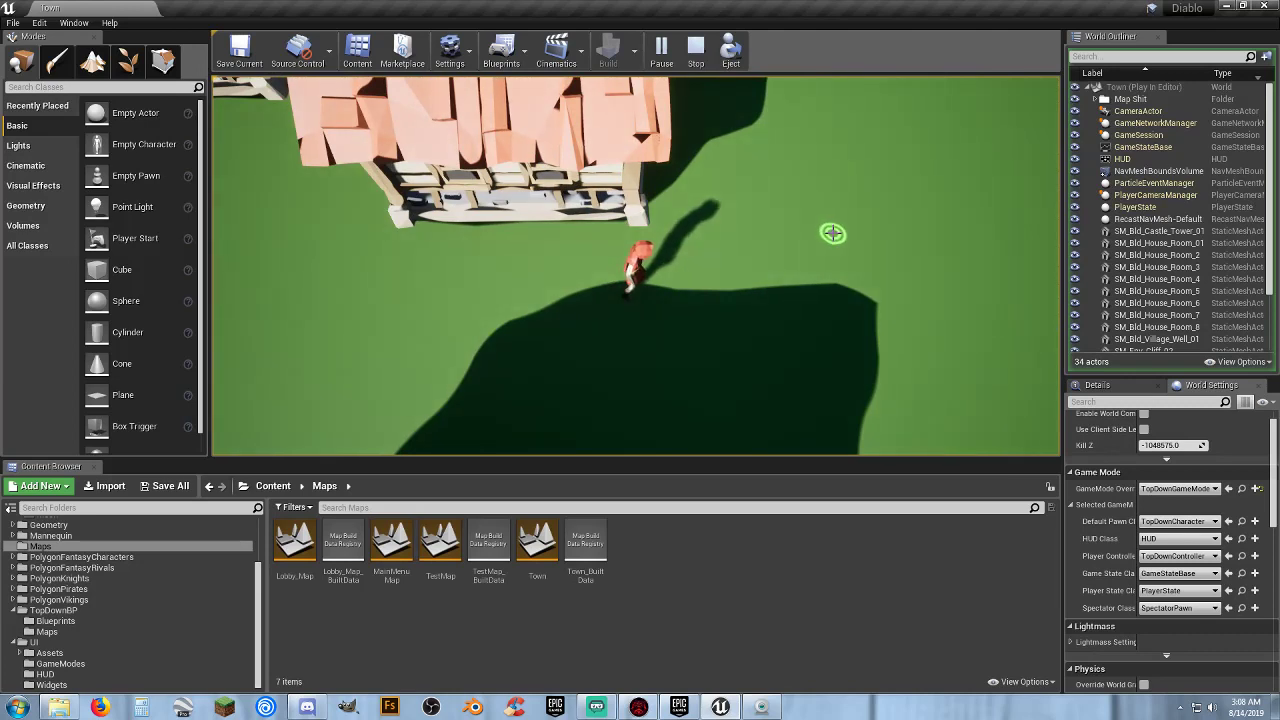
{"action": "left_click", "coordinate": [826, 235]}
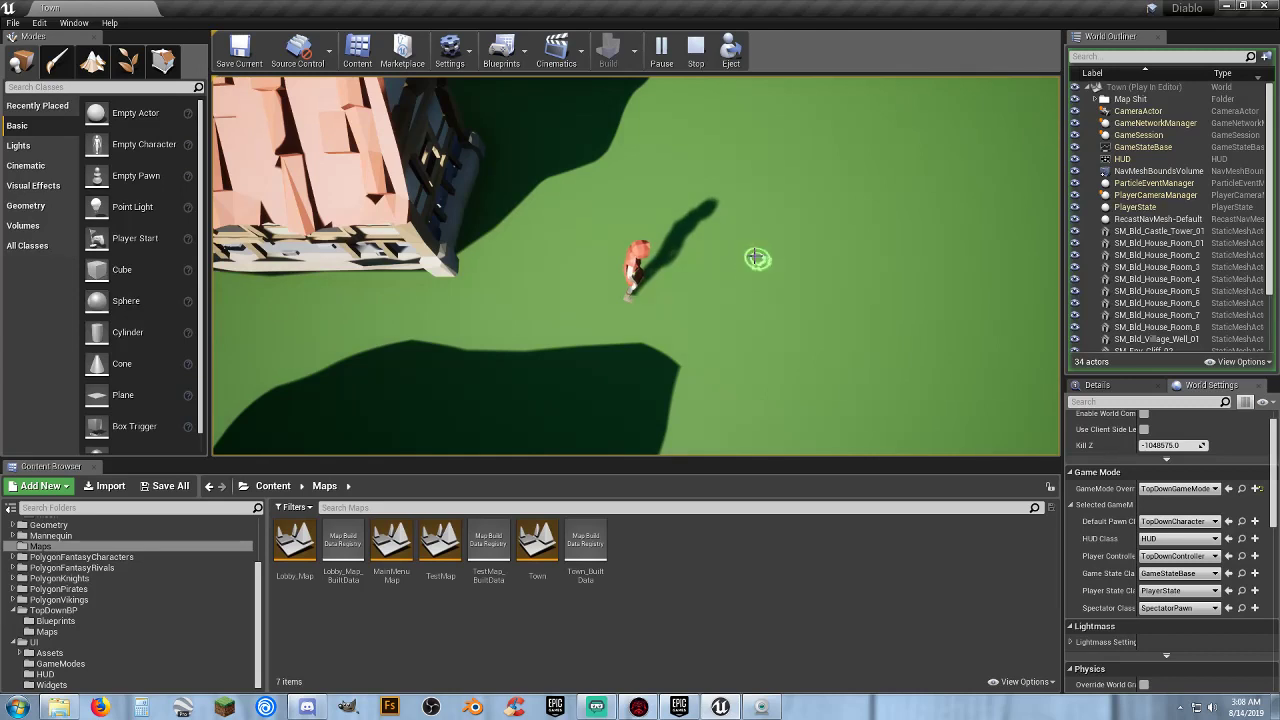
{"action": "left_click", "coordinate": [768, 271]}
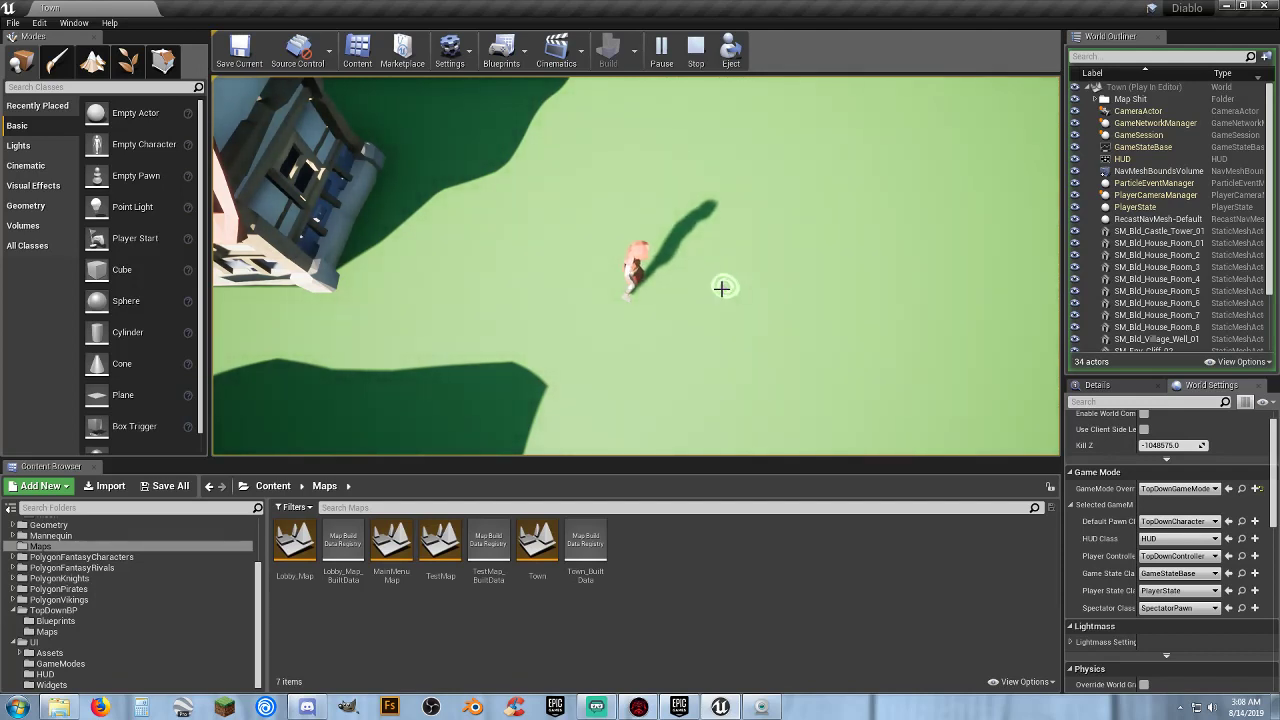
{"action": "left_click", "coordinate": [707, 290]}
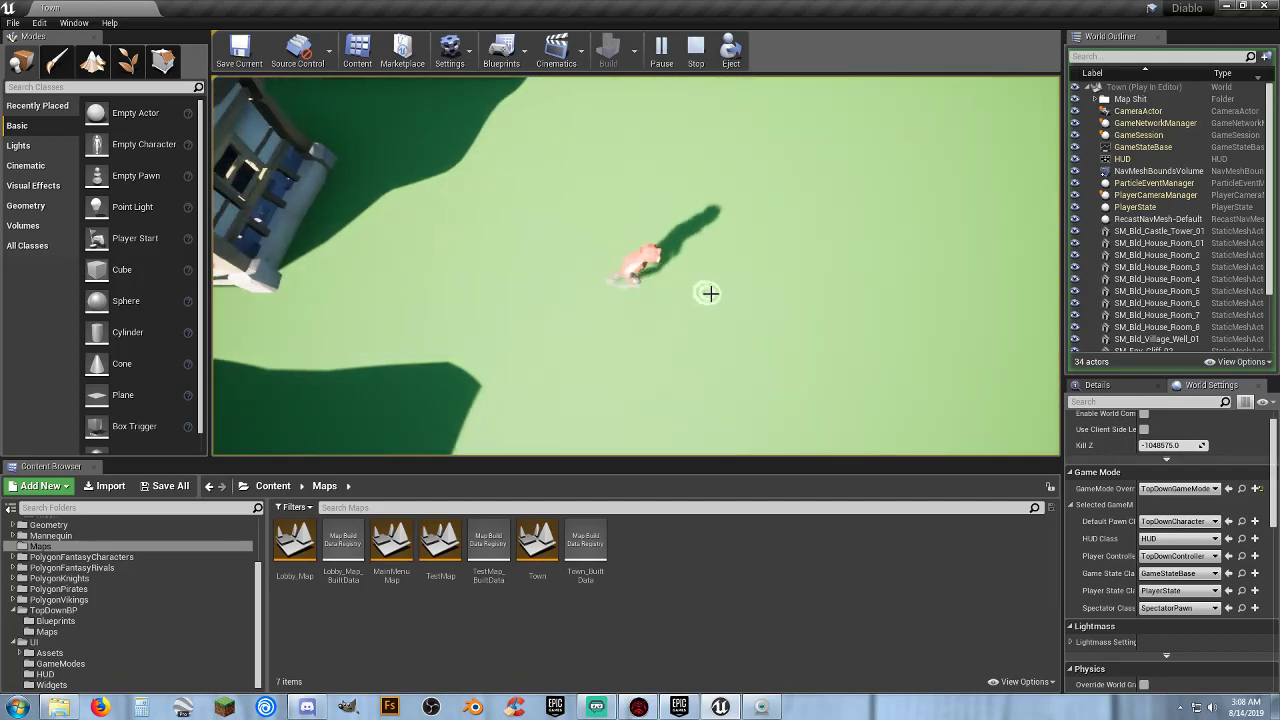
{"action": "left_click", "coordinate": [760, 223]}
{"action": "left_click", "coordinate": [703, 206]}
{"action": "left_click", "coordinate": [452, 300]}
{"action": "mouse_move", "coordinate": [446, 302]}
{"action": "left_mouse_down"}
{"action": "mouse_move", "coordinate": [411, 356]}
{"action": "mouse_move", "coordinate": [422, 367]}
{"action": "mouse_move", "coordinate": [431, 337]}
{"action": "mouse_move", "coordinate": [520, 317]}
{"action": "mouse_move", "coordinate": [571, 340]}
{"action": "mouse_move", "coordinate": [614, 323]}
{"action": "mouse_move", "coordinate": [645, 289]}
{"action": "left_mouse_up"}
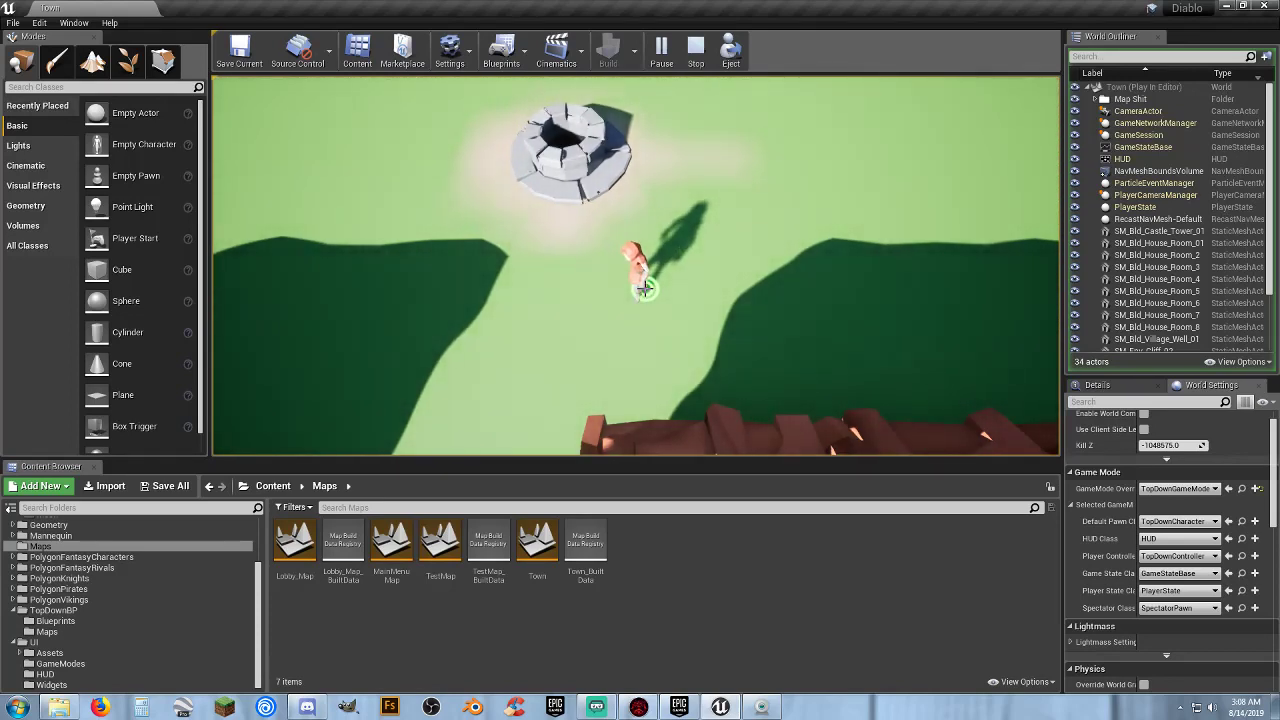
{"action": "key", "text": "Escape"}
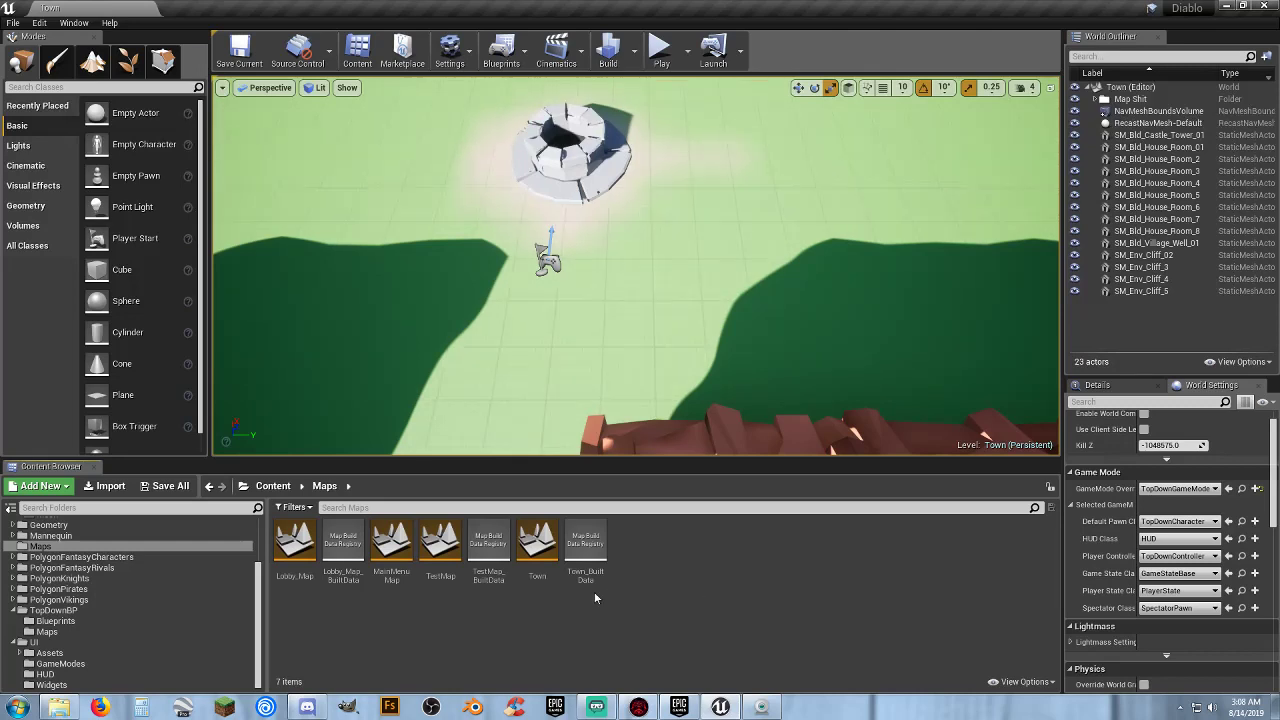
{"action": "mouse_move", "coordinate": [637, 221]}
{"action": "right_mouse_down"}
{"action": "mouse_move", "coordinate": [620, 145]}
{"action": "mouse_move", "coordinate": [652, 162]}
{"action": "mouse_move", "coordinate": [668, 148]}
{"action": "mouse_move", "coordinate": [634, 233]}
{"action": "right_mouse_up"}
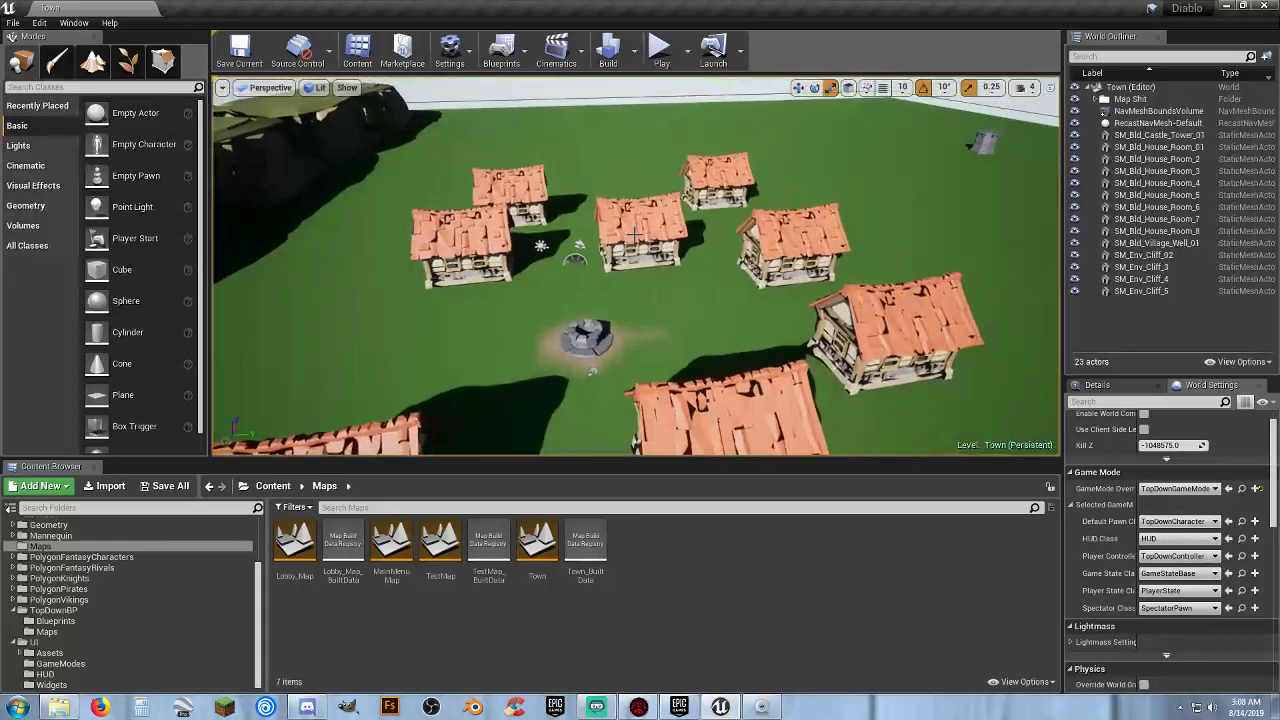